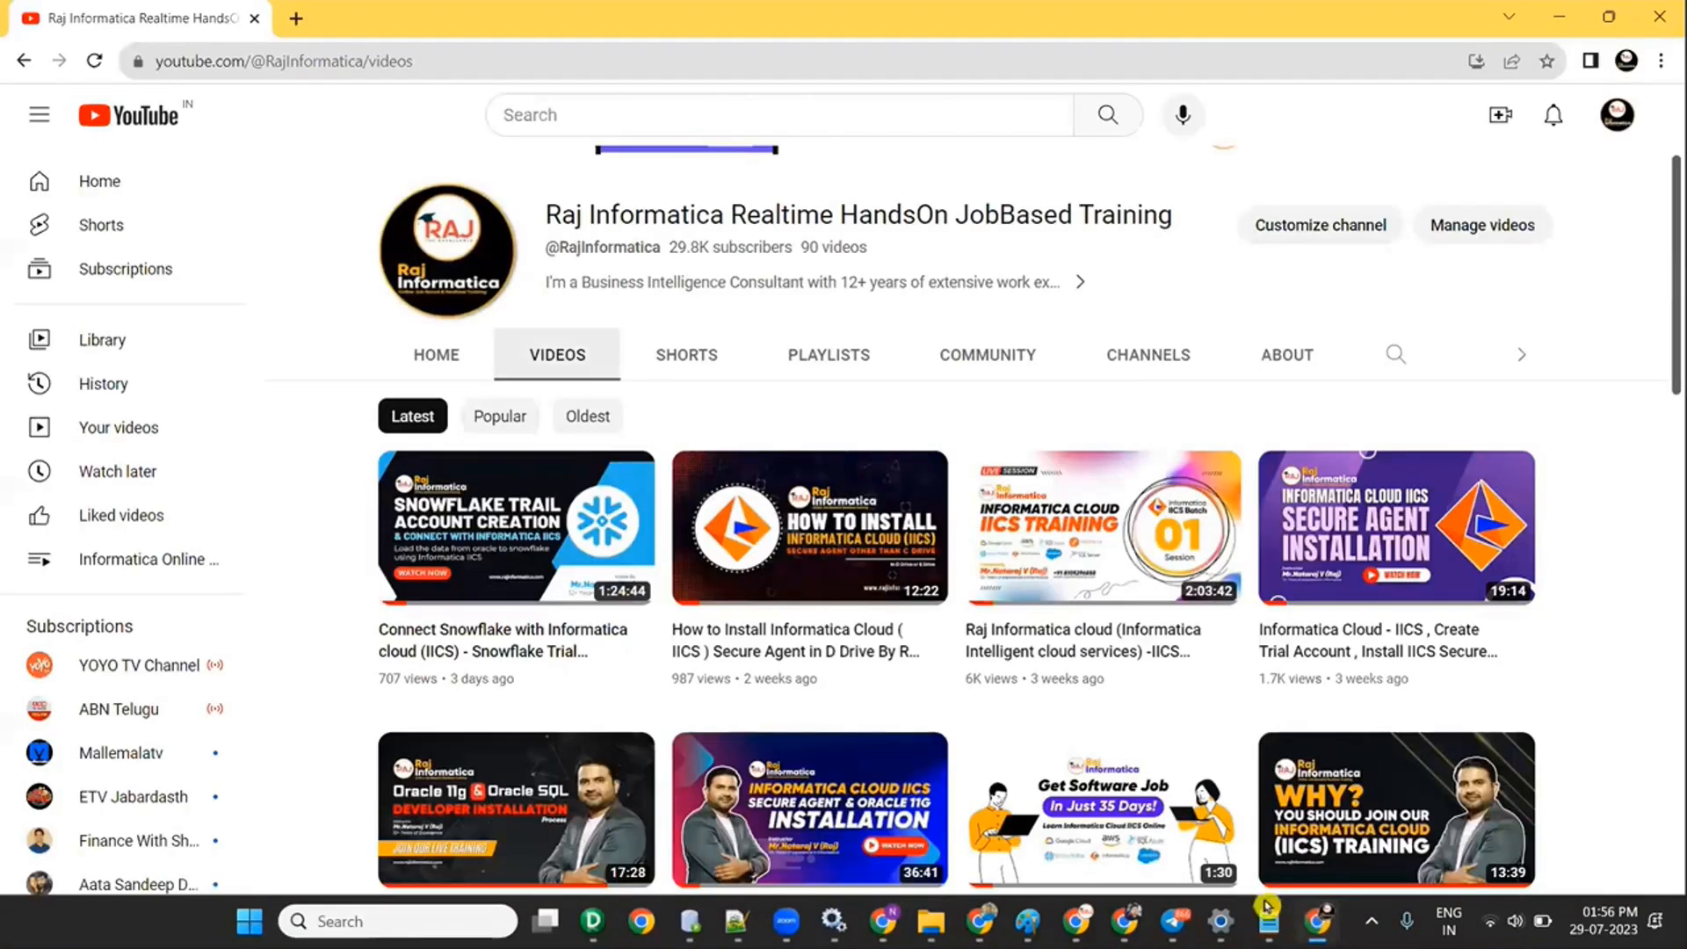
Step: Open the SQLTRANSFORMATION workbook from the Using Query folder under IICS in Batch-1_IICS's Session-14 SQL Transformation_04-08-2023 folder
mouse_move(1188, 748)
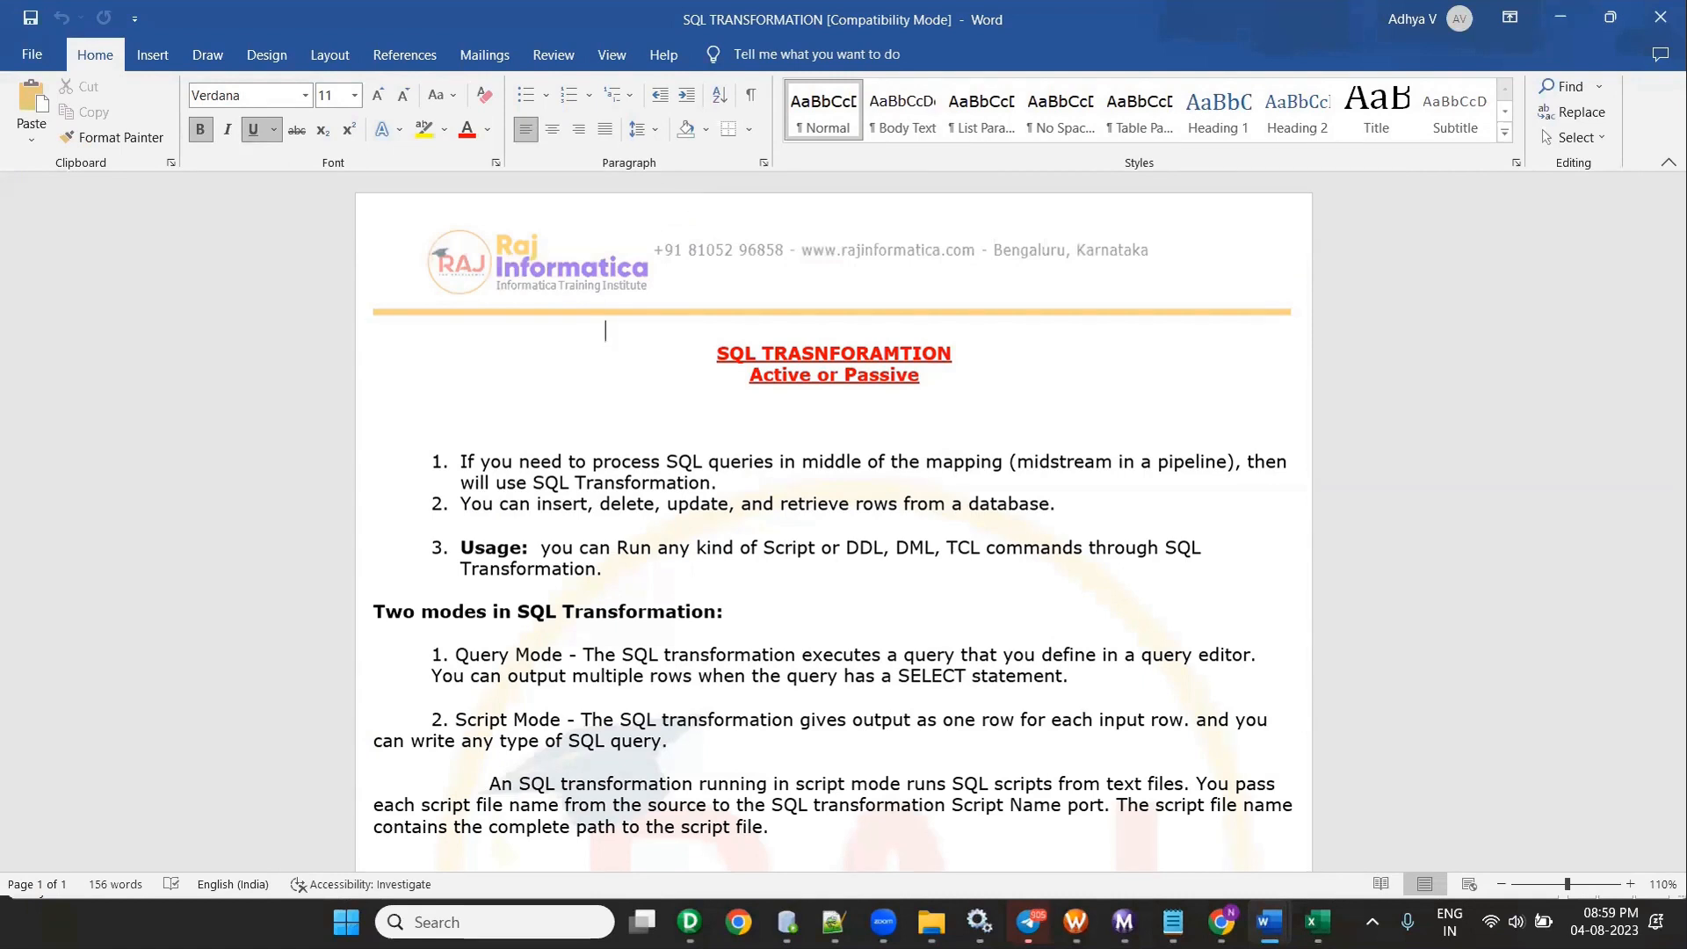
left_click(932, 922)
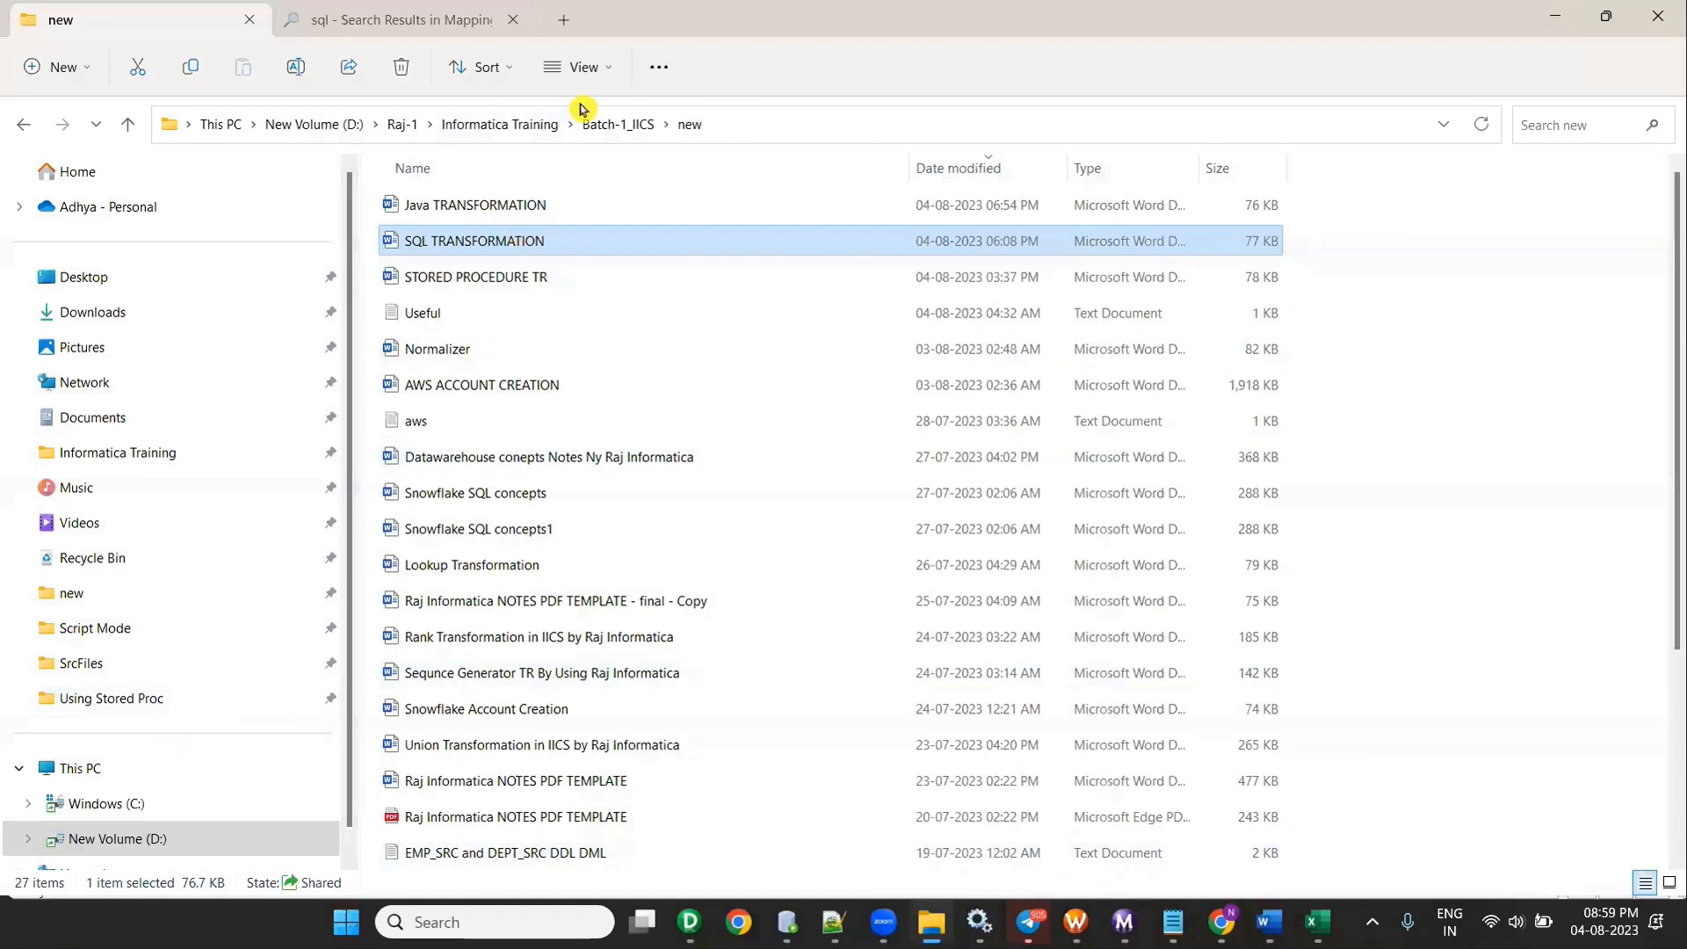
left_click(618, 124)
double_click(540, 744)
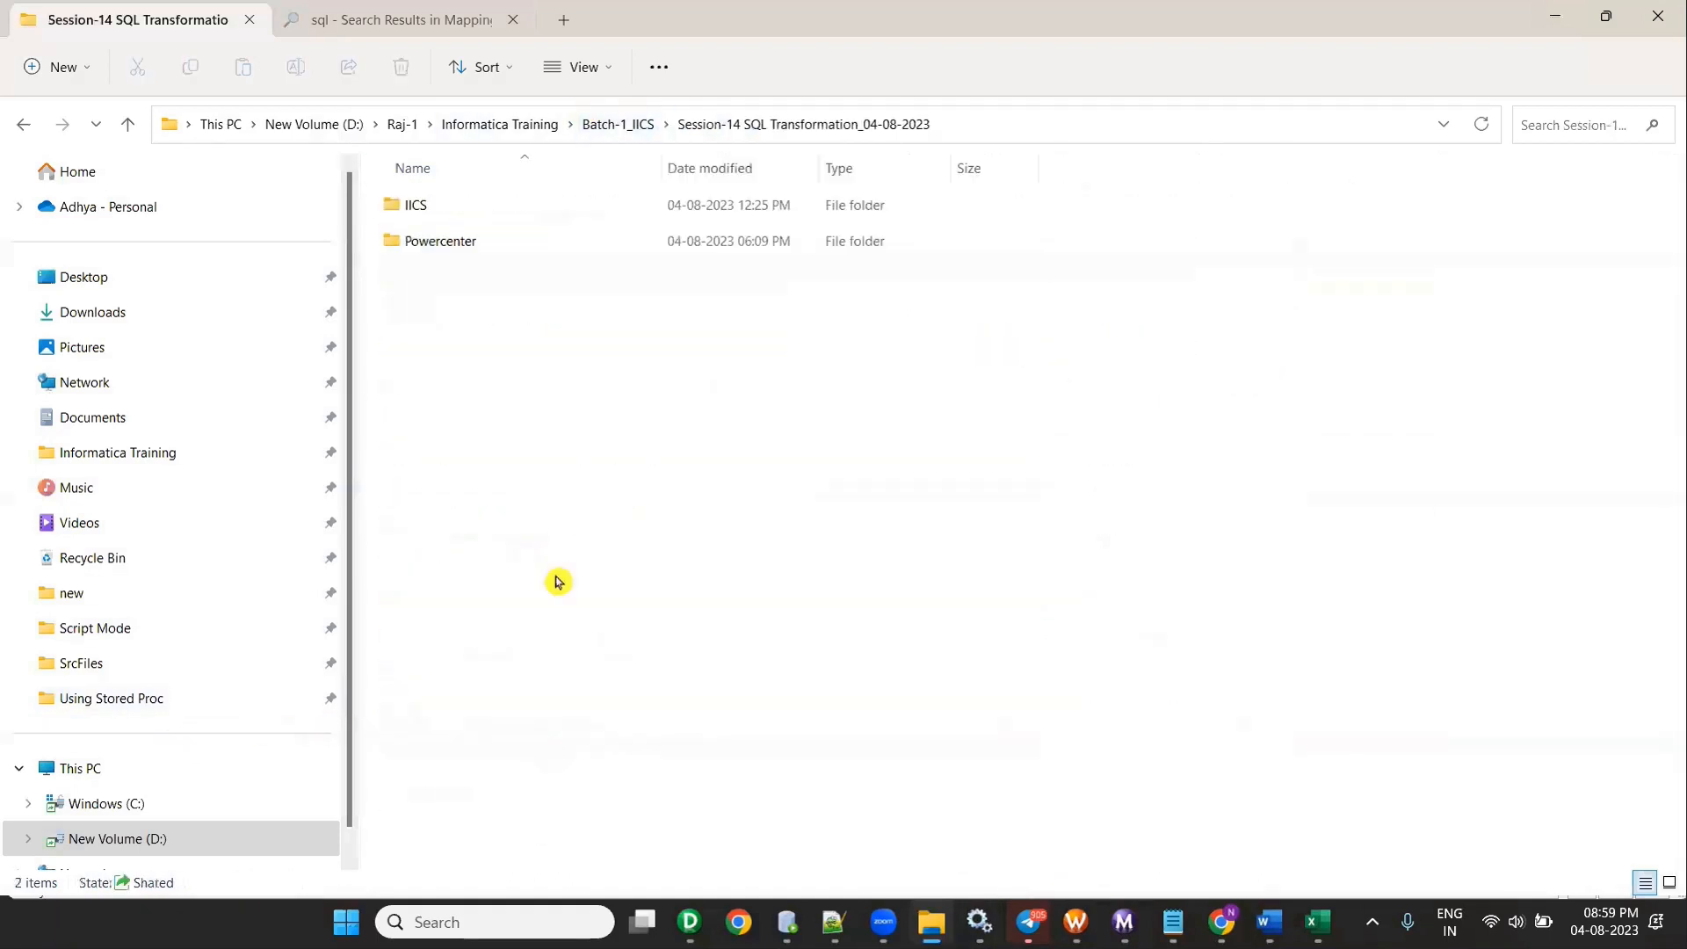
double_click(444, 243)
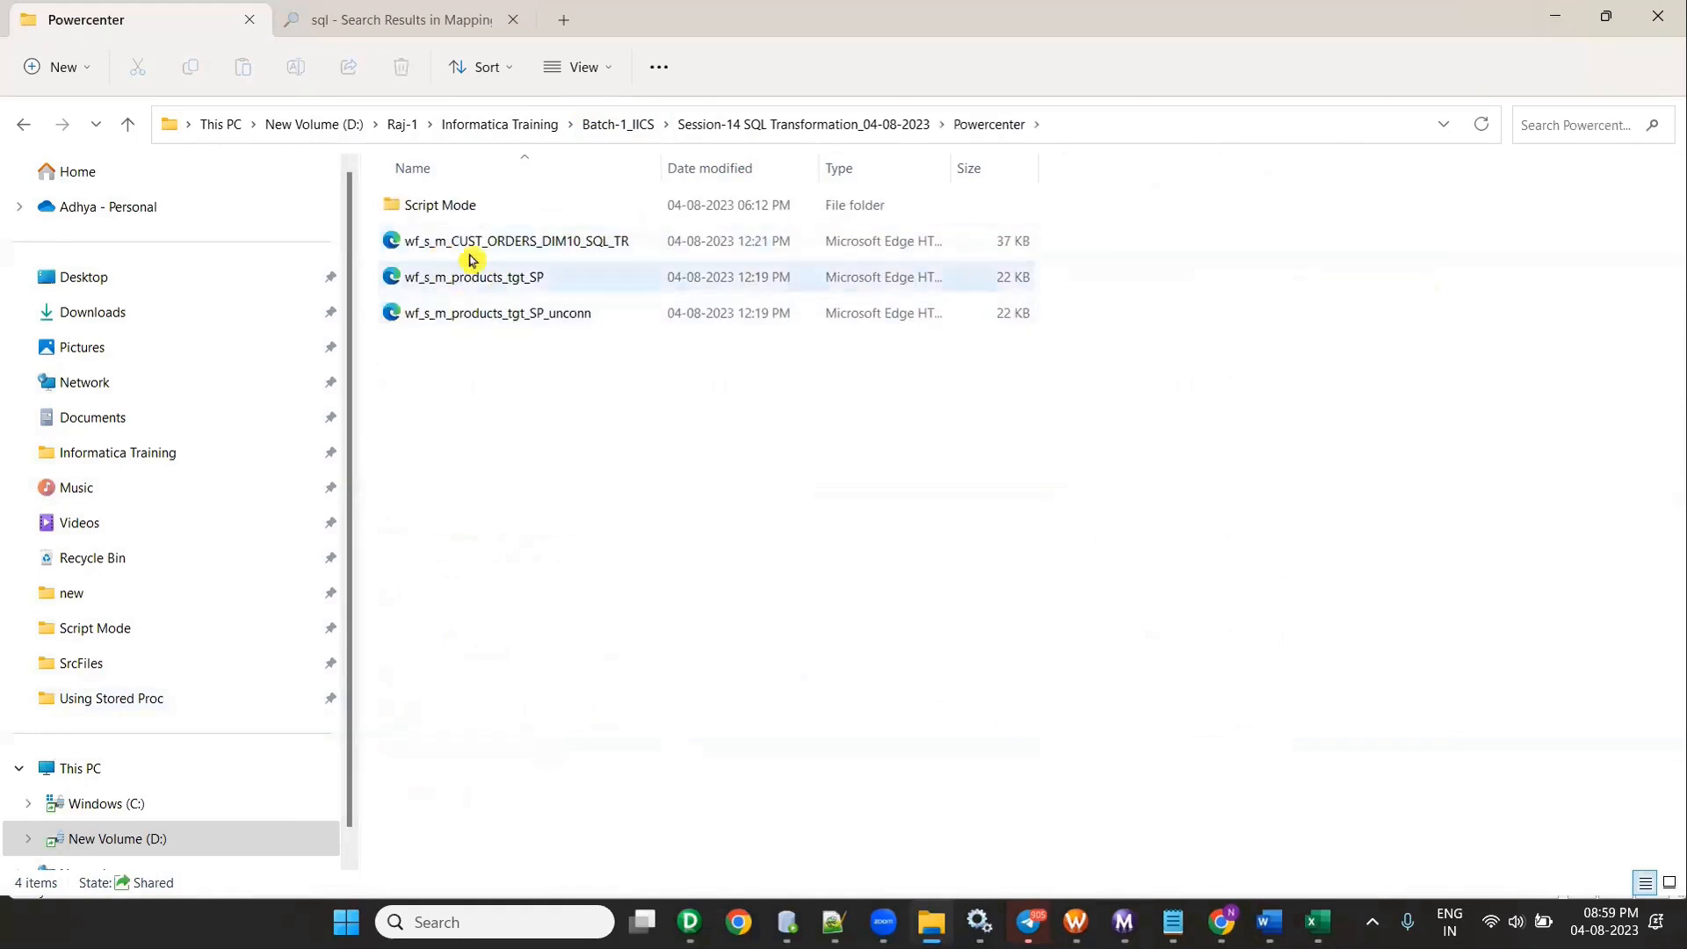
left_click(23, 124)
double_click(382, 216)
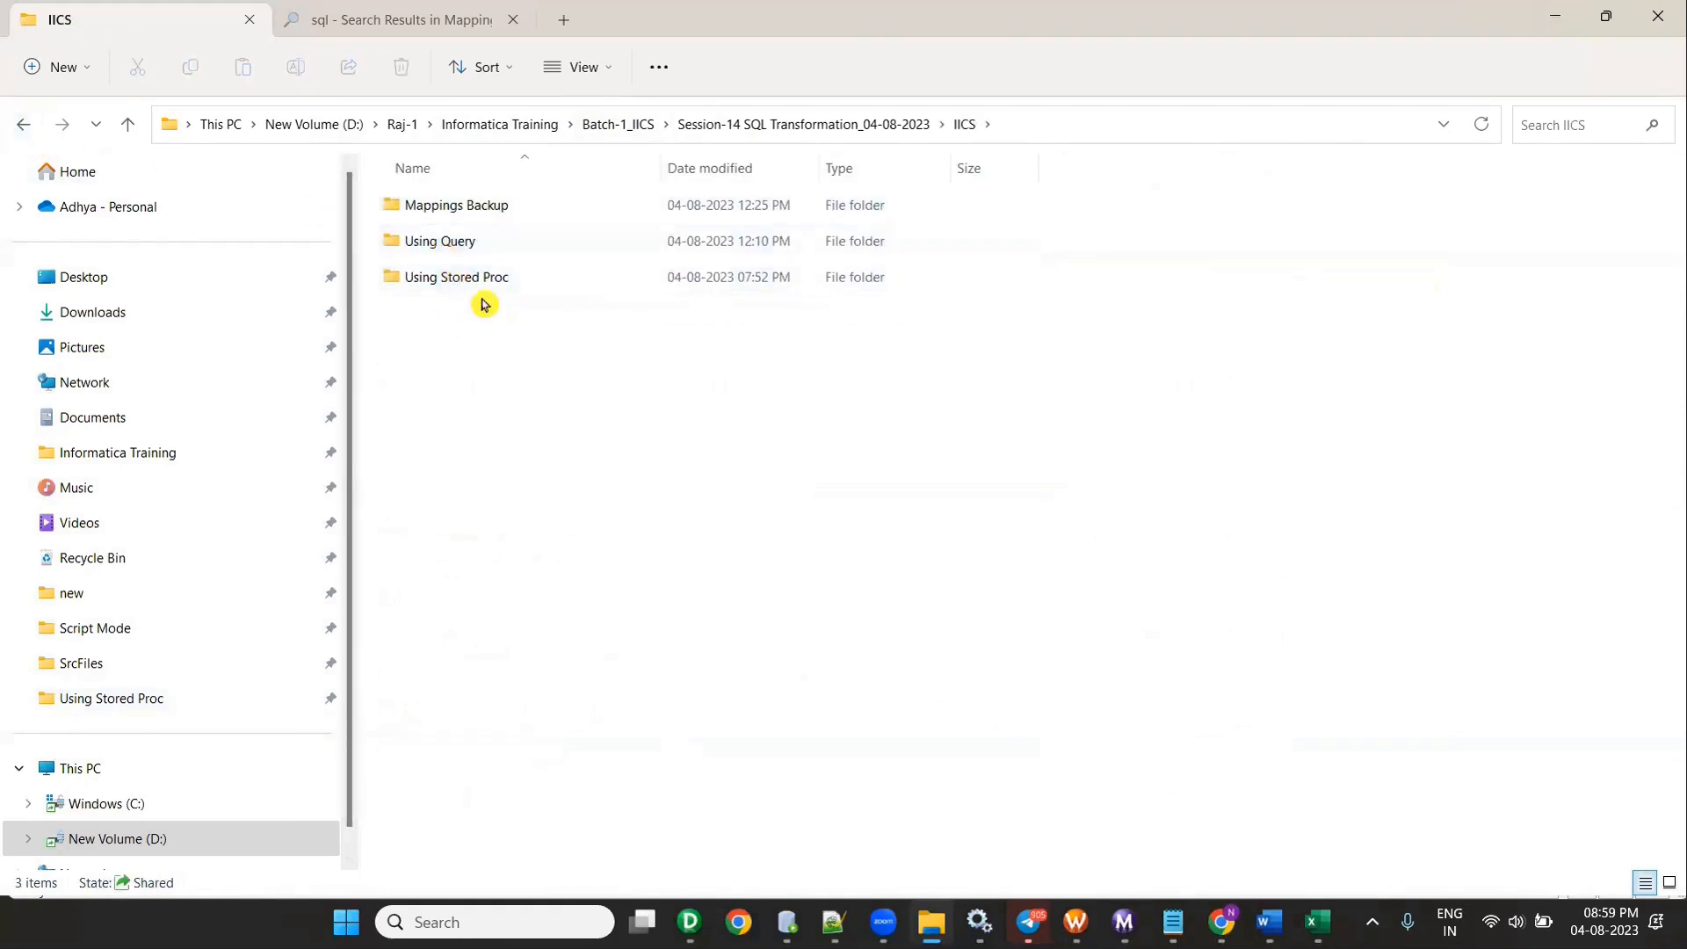
double_click(441, 242)
double_click(461, 246)
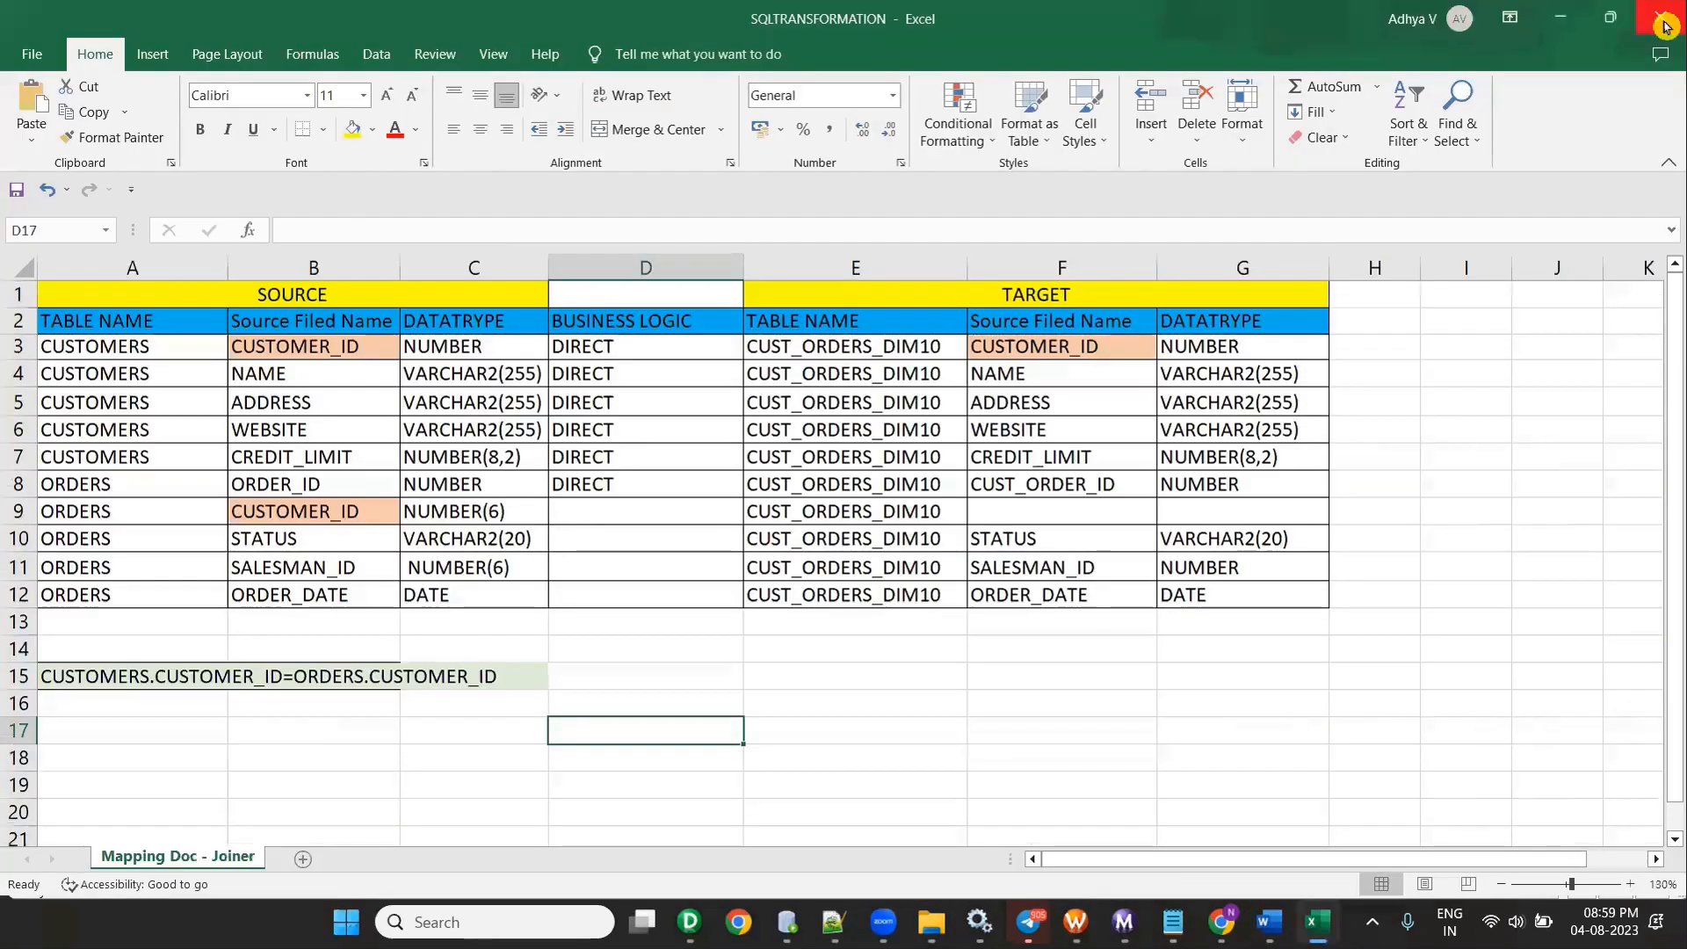
Step: Examine the source-to-target column mappings for CUSTOMERS and ORDERS and the CUSTOMER_ID join condition
left_click(513, 562)
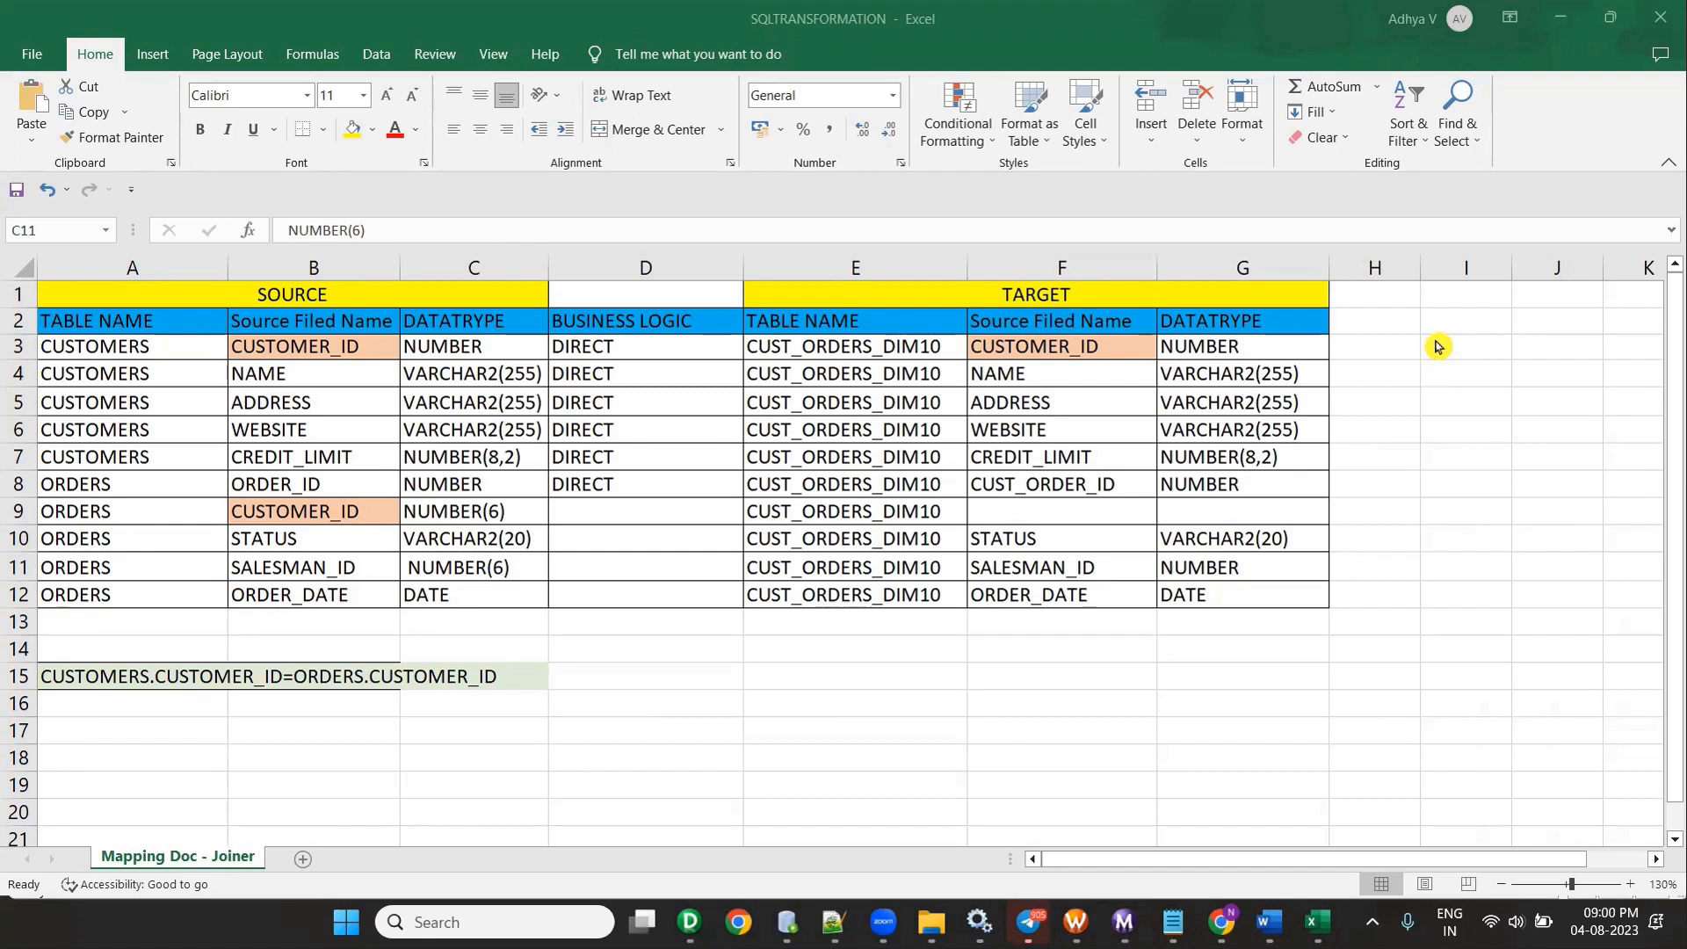
left_click(285, 349)
left_click_drag(302, 407, 1237, 485)
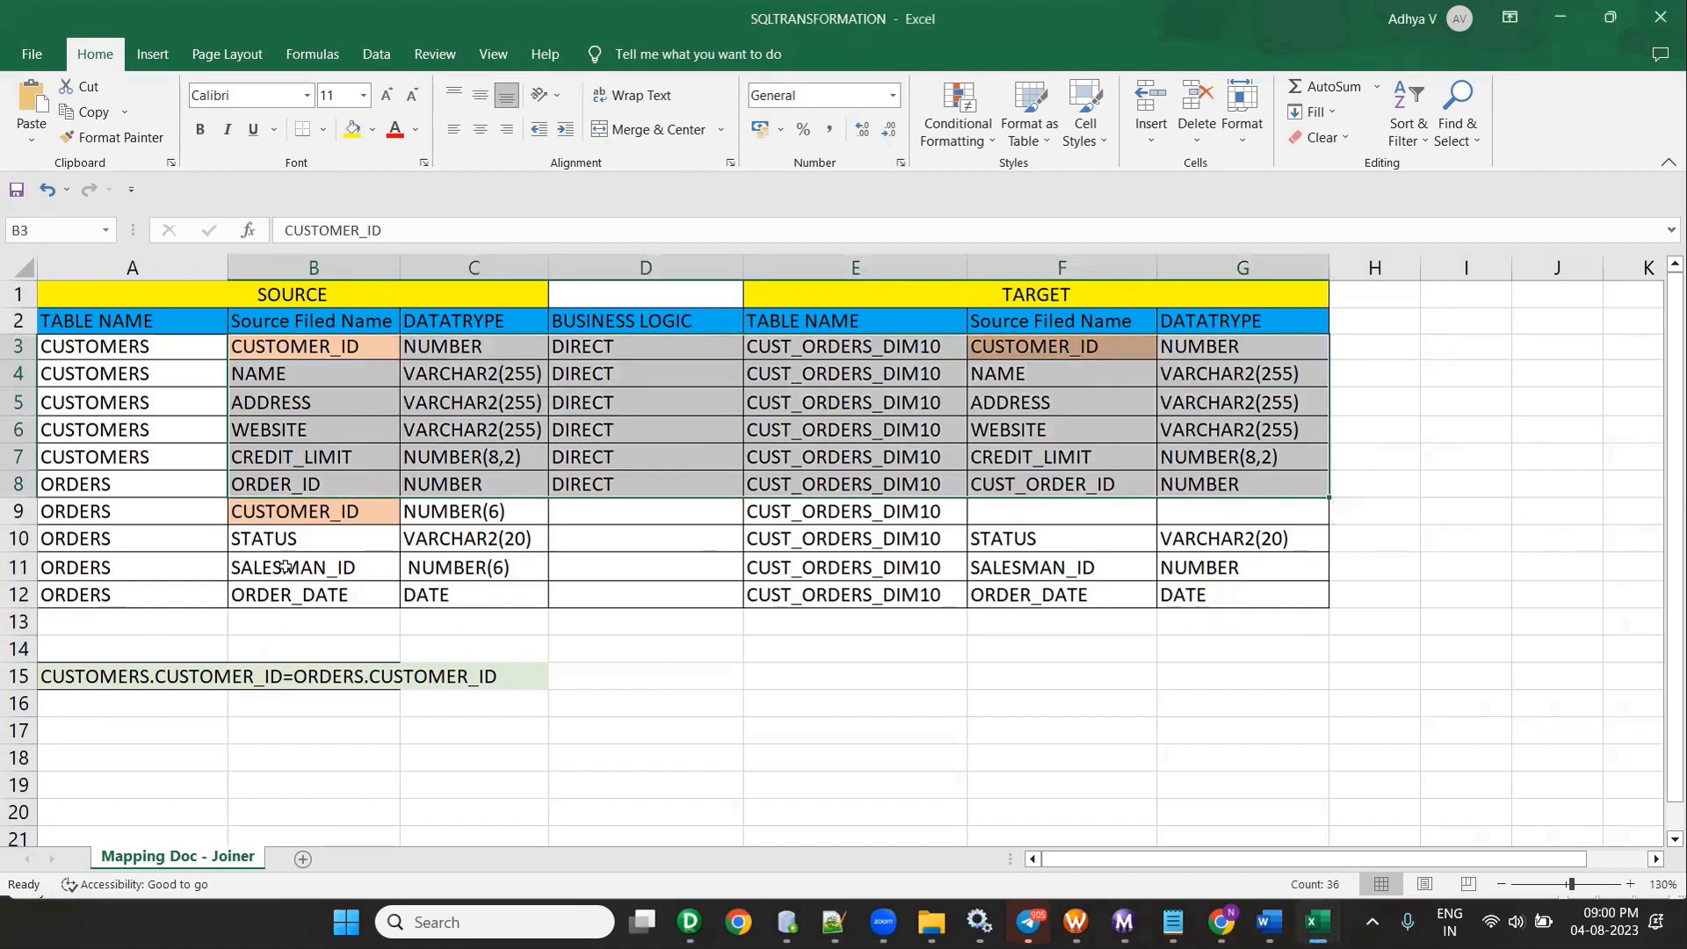
left_click_drag(317, 541, 1319, 553, "ctrl")
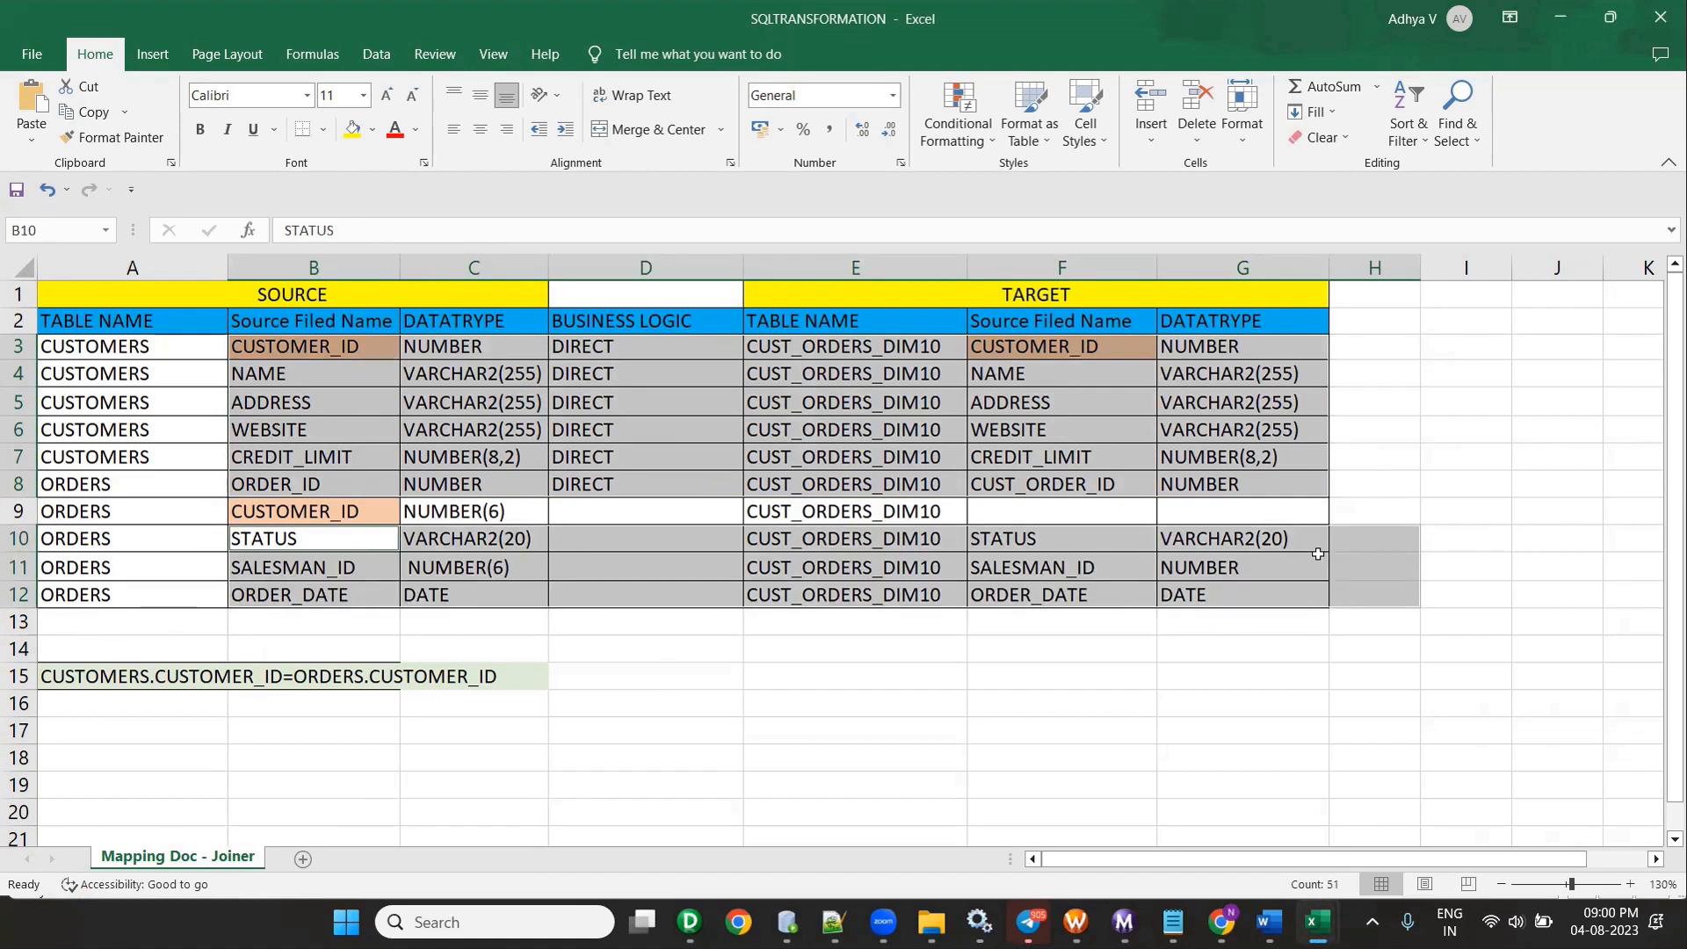
left_click(164, 675)
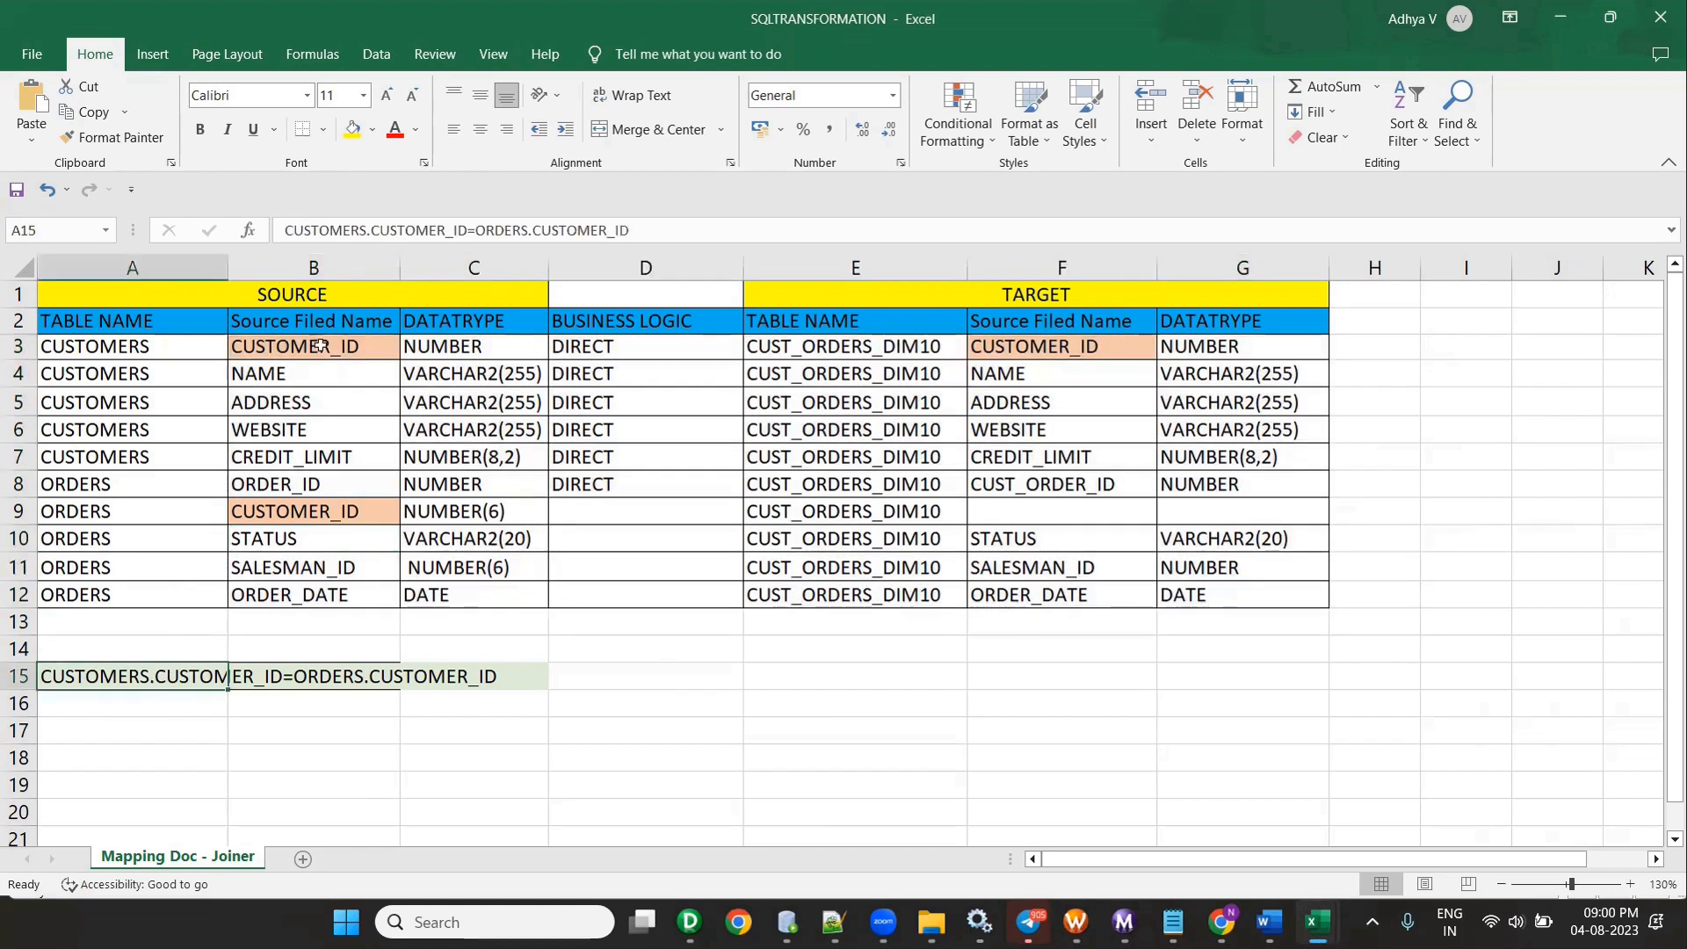
left_click(319, 345)
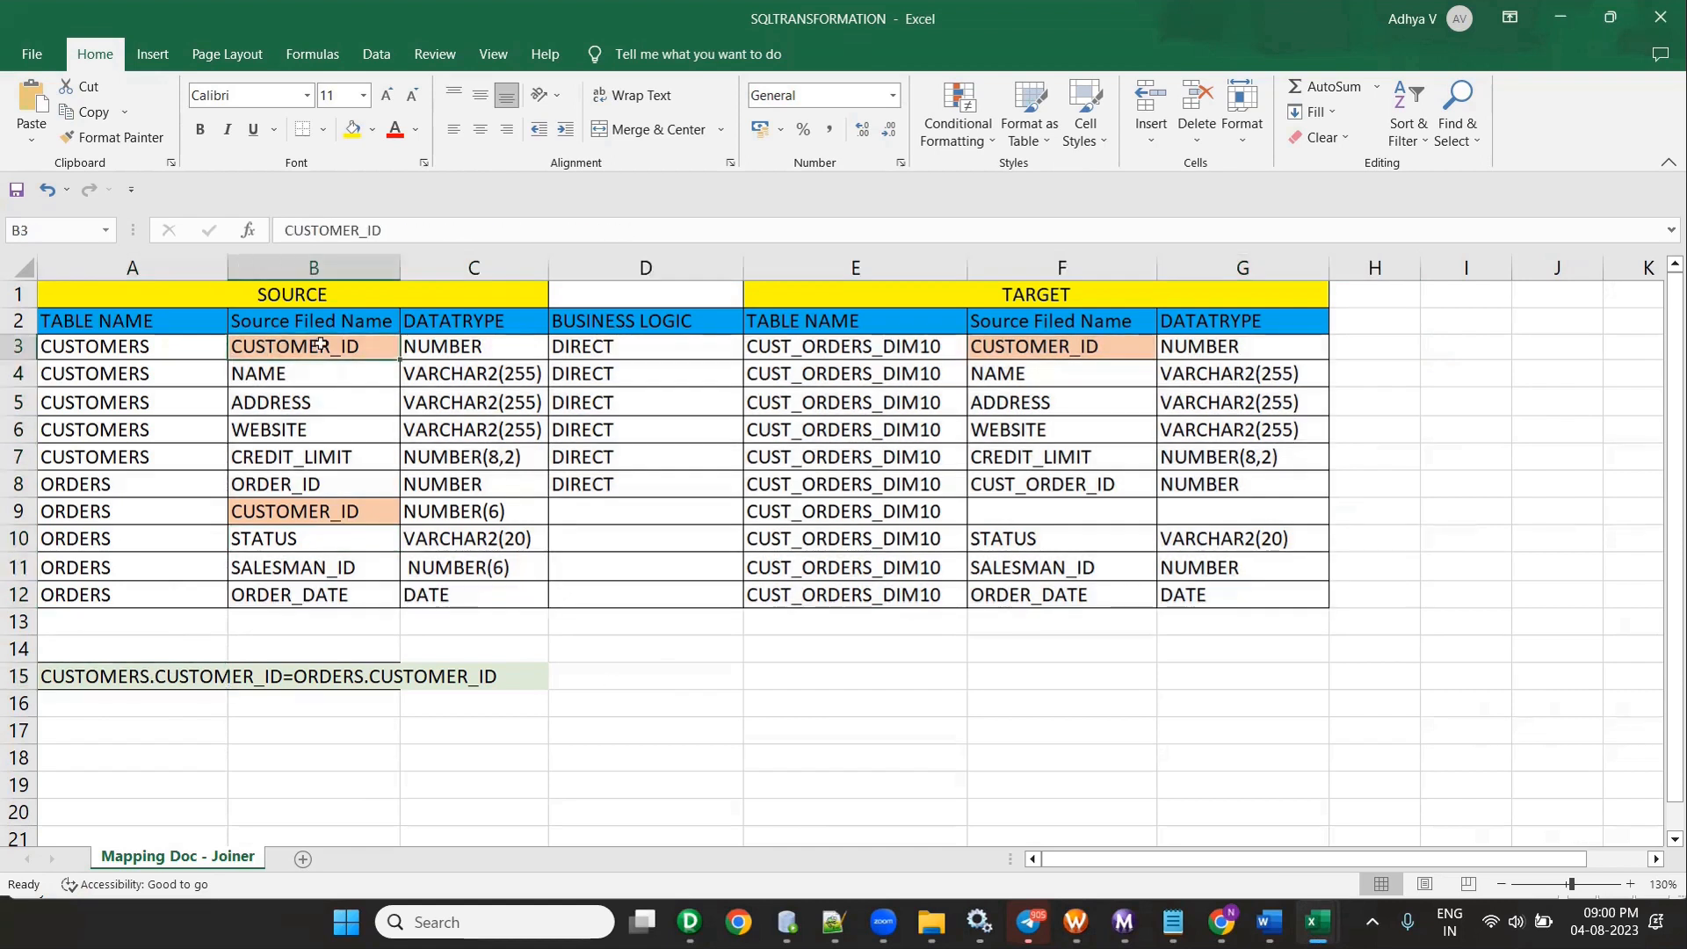
left_click(331, 515)
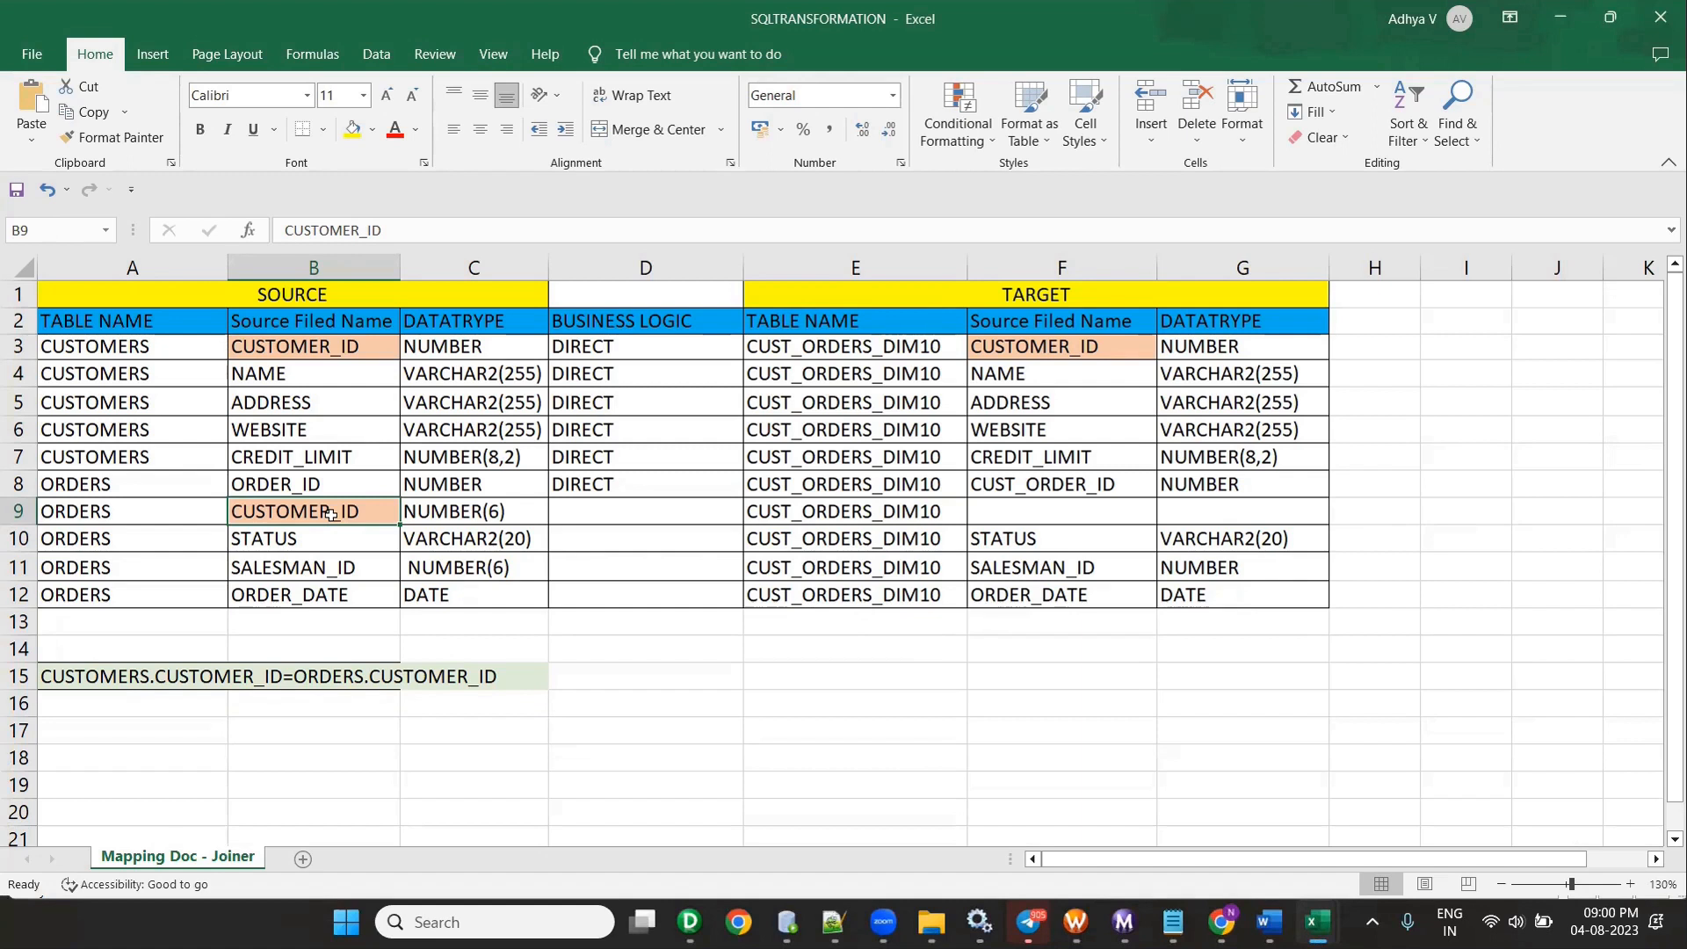
Step: Enter "1.SOURCE QUALIFIER" in cell E15 below the target table mapping
left_click(760, 677)
type("1.")
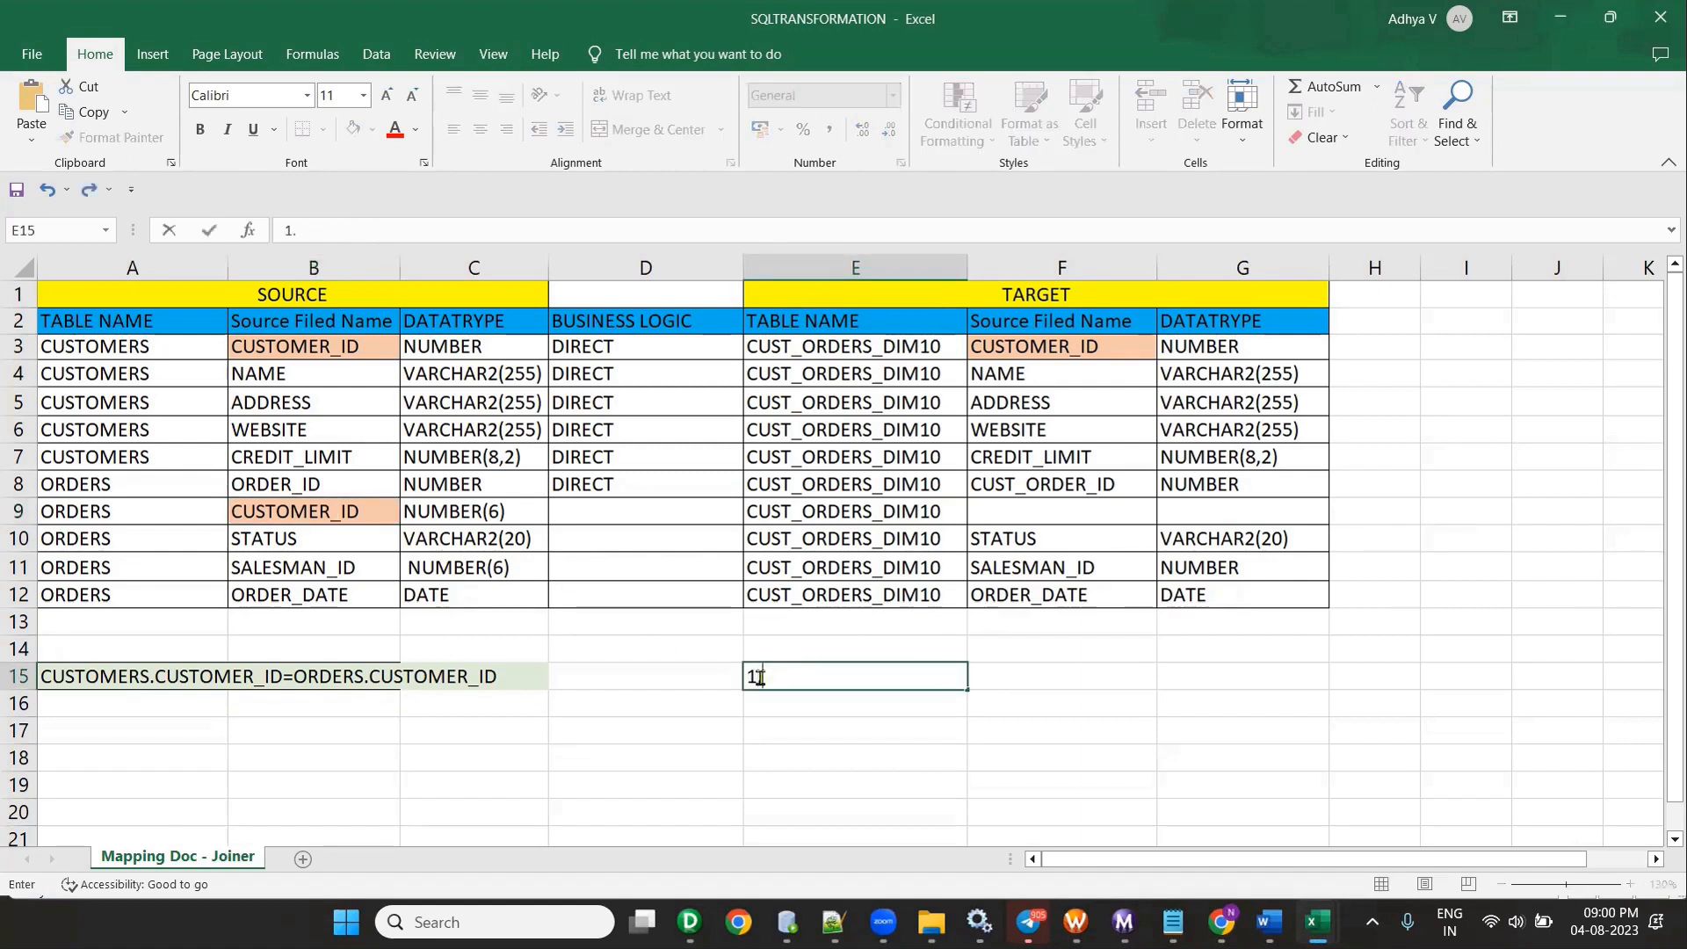
left_click(1290, 577)
type("SOURCE")
key("Escape")
left_click(882, 676)
double_click(882, 676)
type(".SOR")
key("BackSpace")
type("URCE QUAILFER")
key("BackSpace")
key("BackSpace")
key("BackSpace")
key("BackSpace")
key("BackSpace")
key("BackSpace")
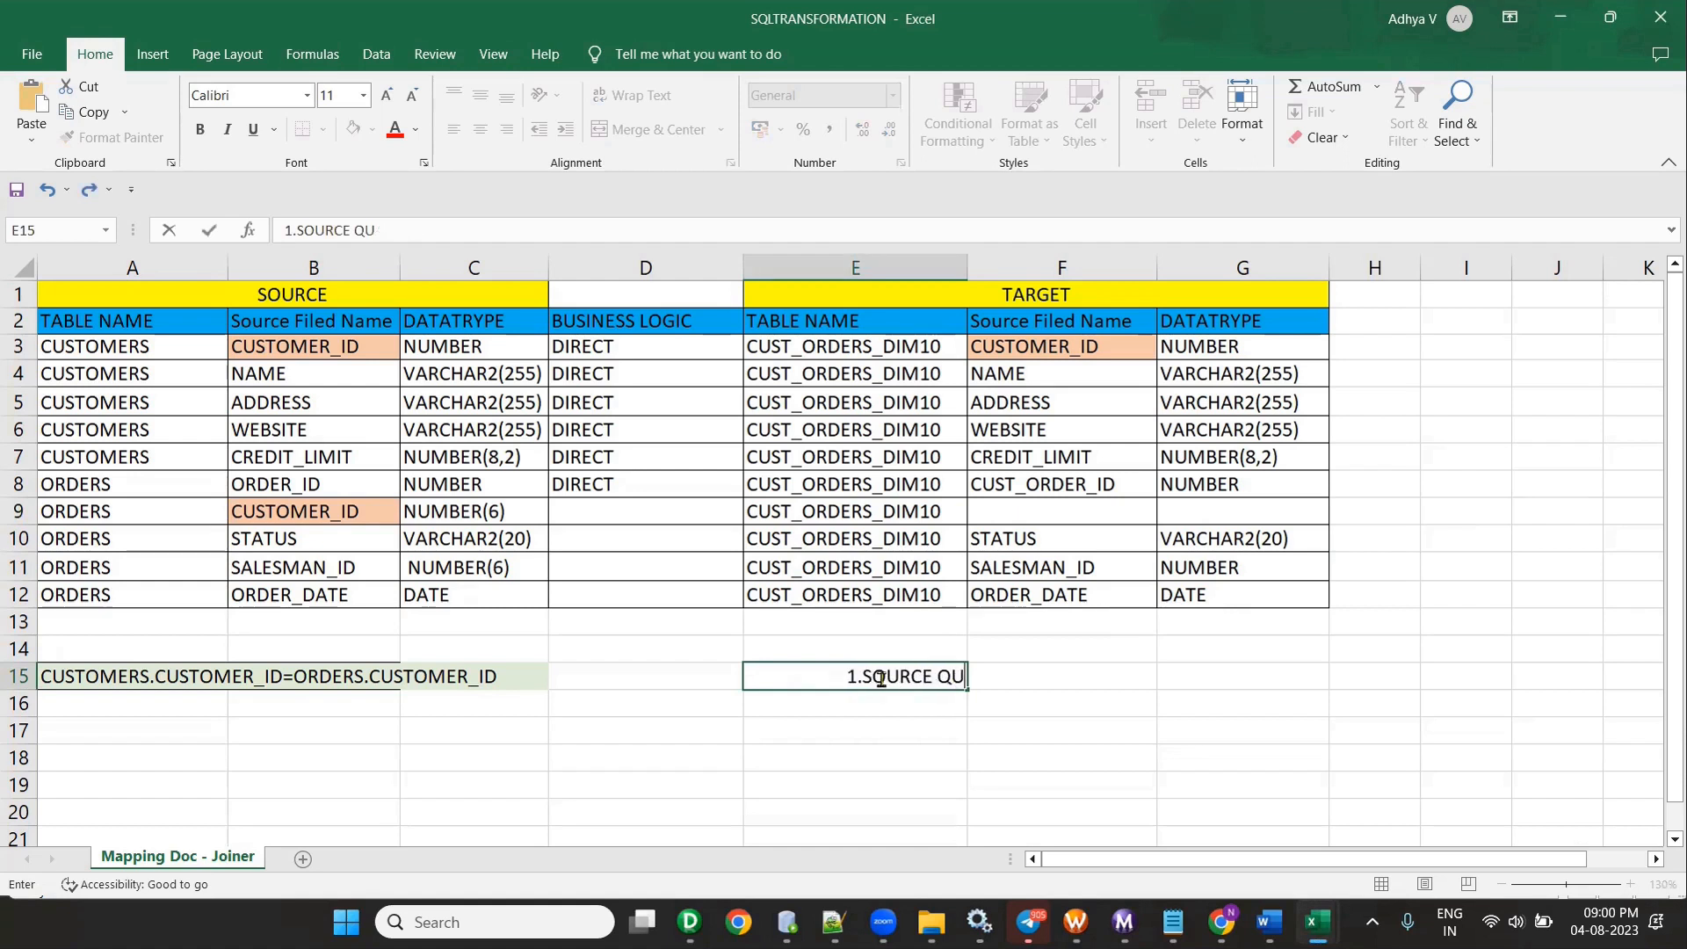
type("ALIFIER")
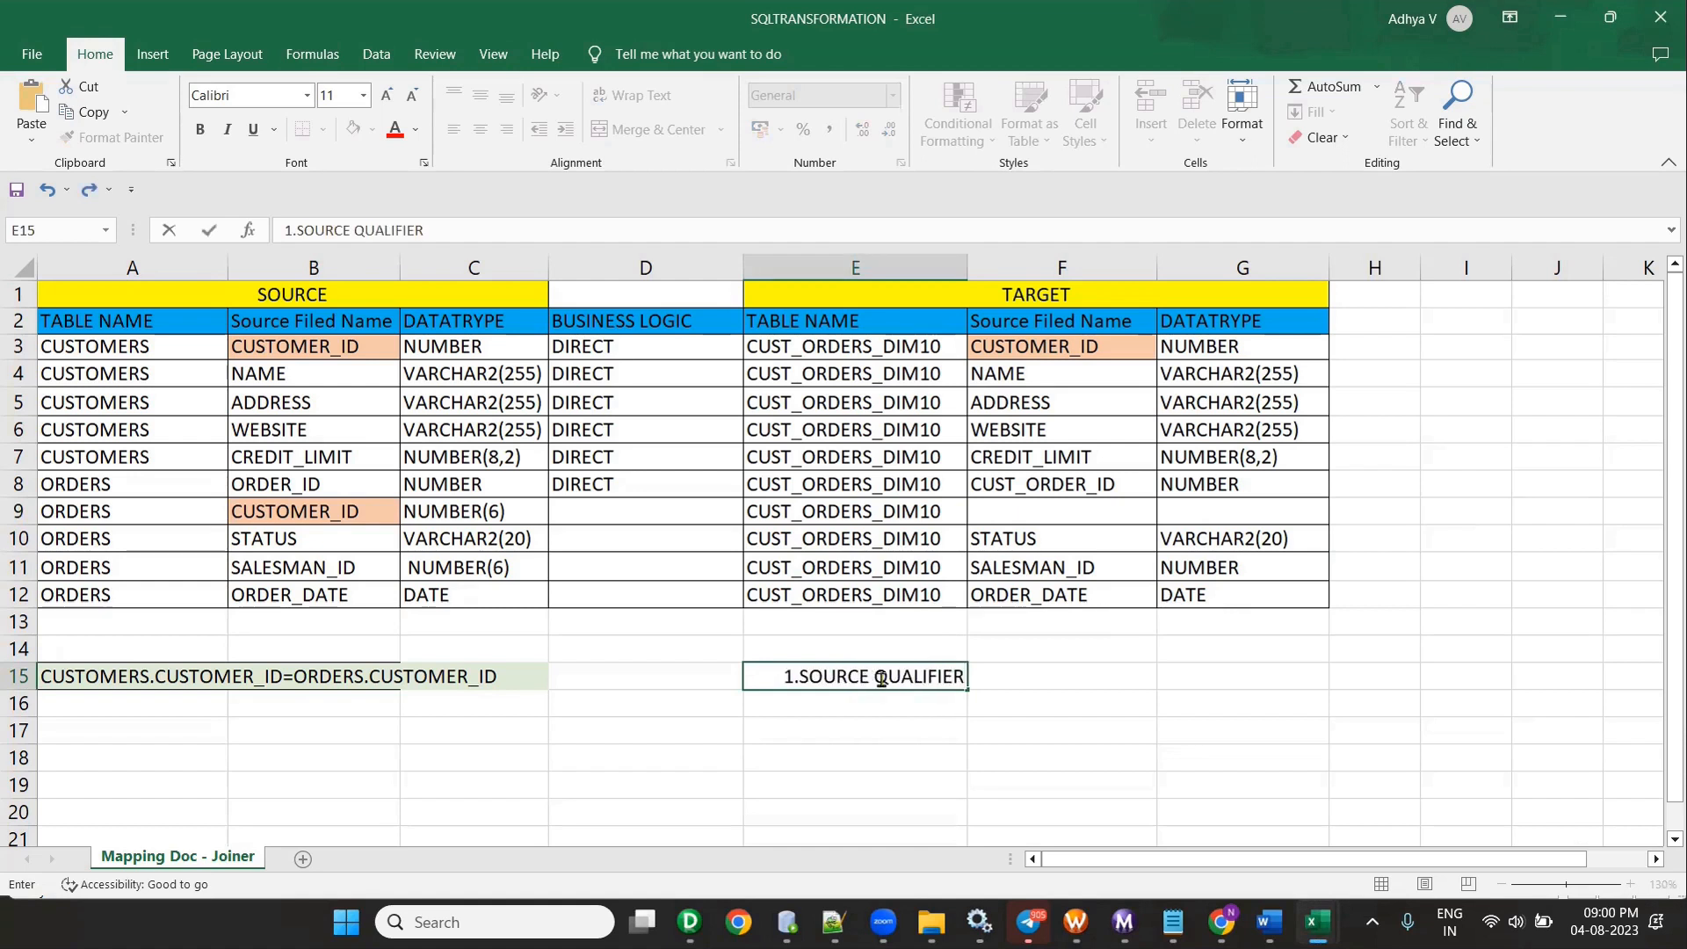
key("Return")
Step: Continue the list with "2.JOINER" in cell E16 and "3.LOOKUP" in cell E17
type("2.JOINER")
key("Return")
type("3.LOOKUP")
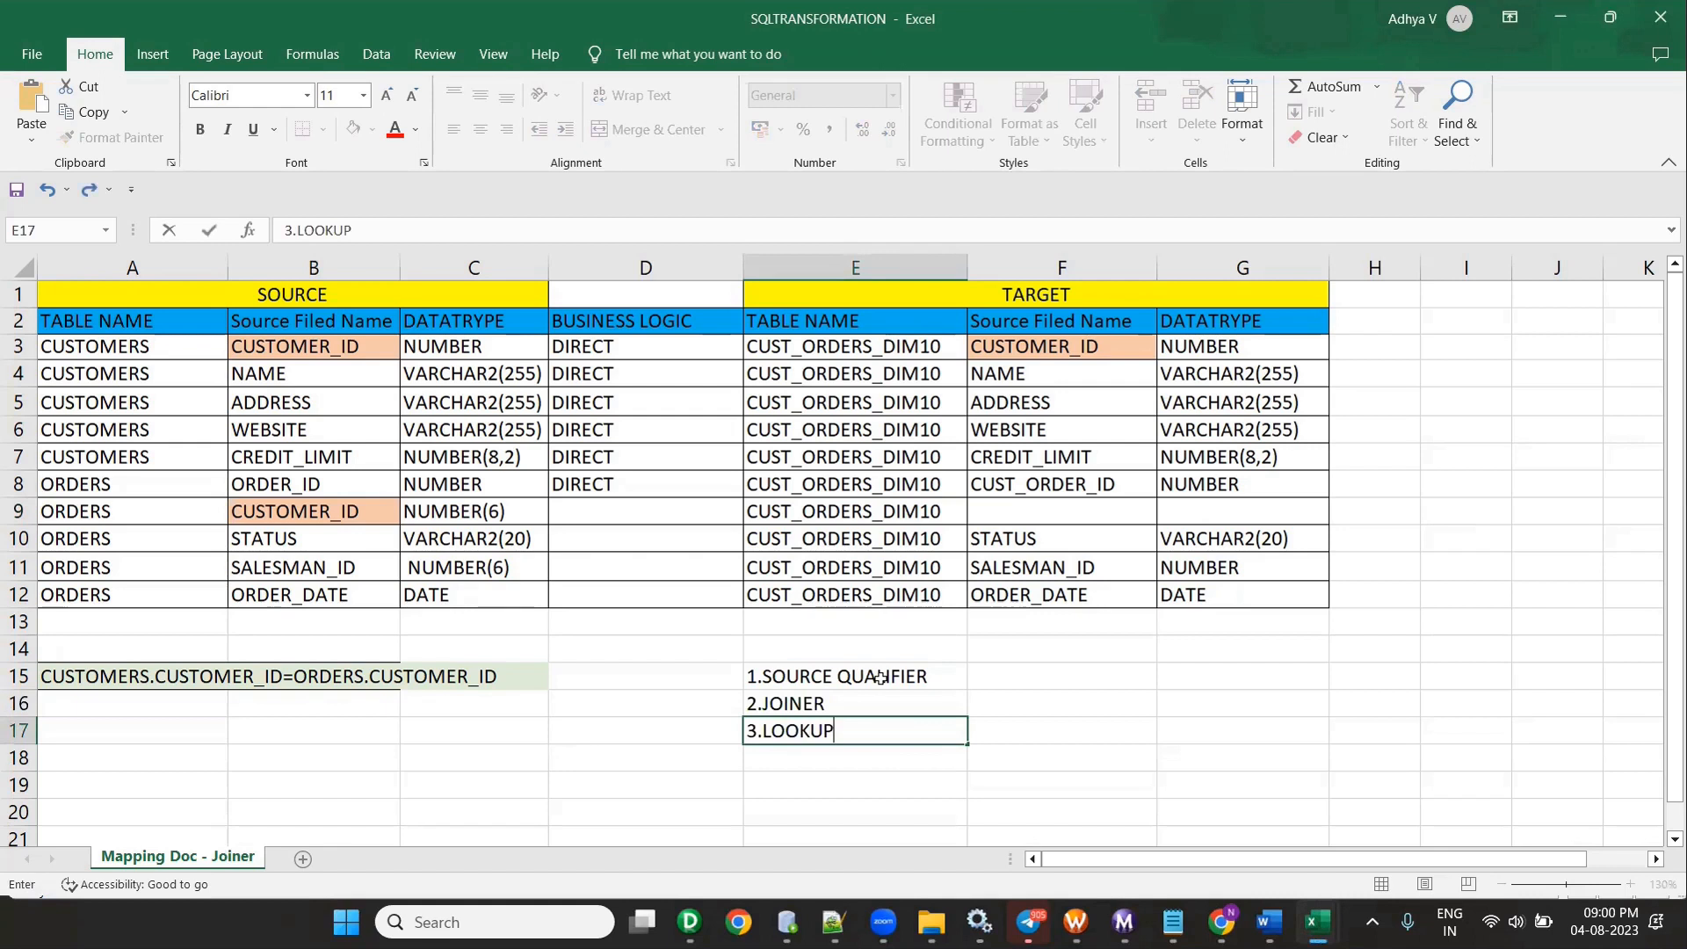
key("ctrl+Return")
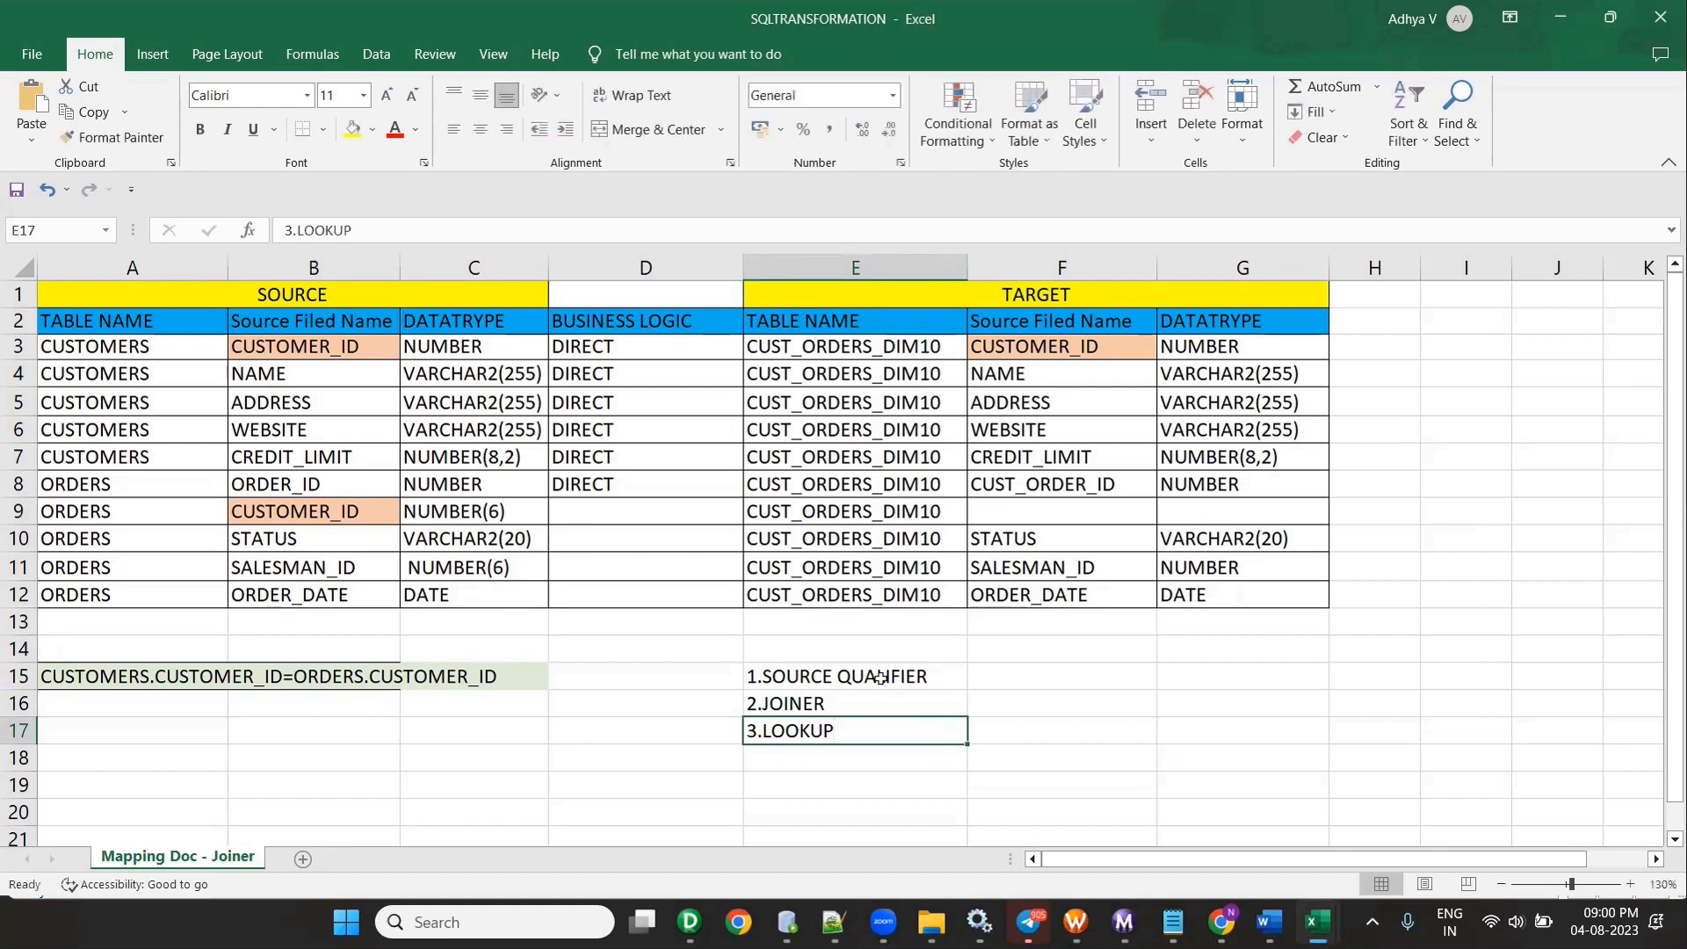
Step: Replace the entry in cell E17 with "4.SQL TRANSFORMATION"
type("4.SQL TRASN")
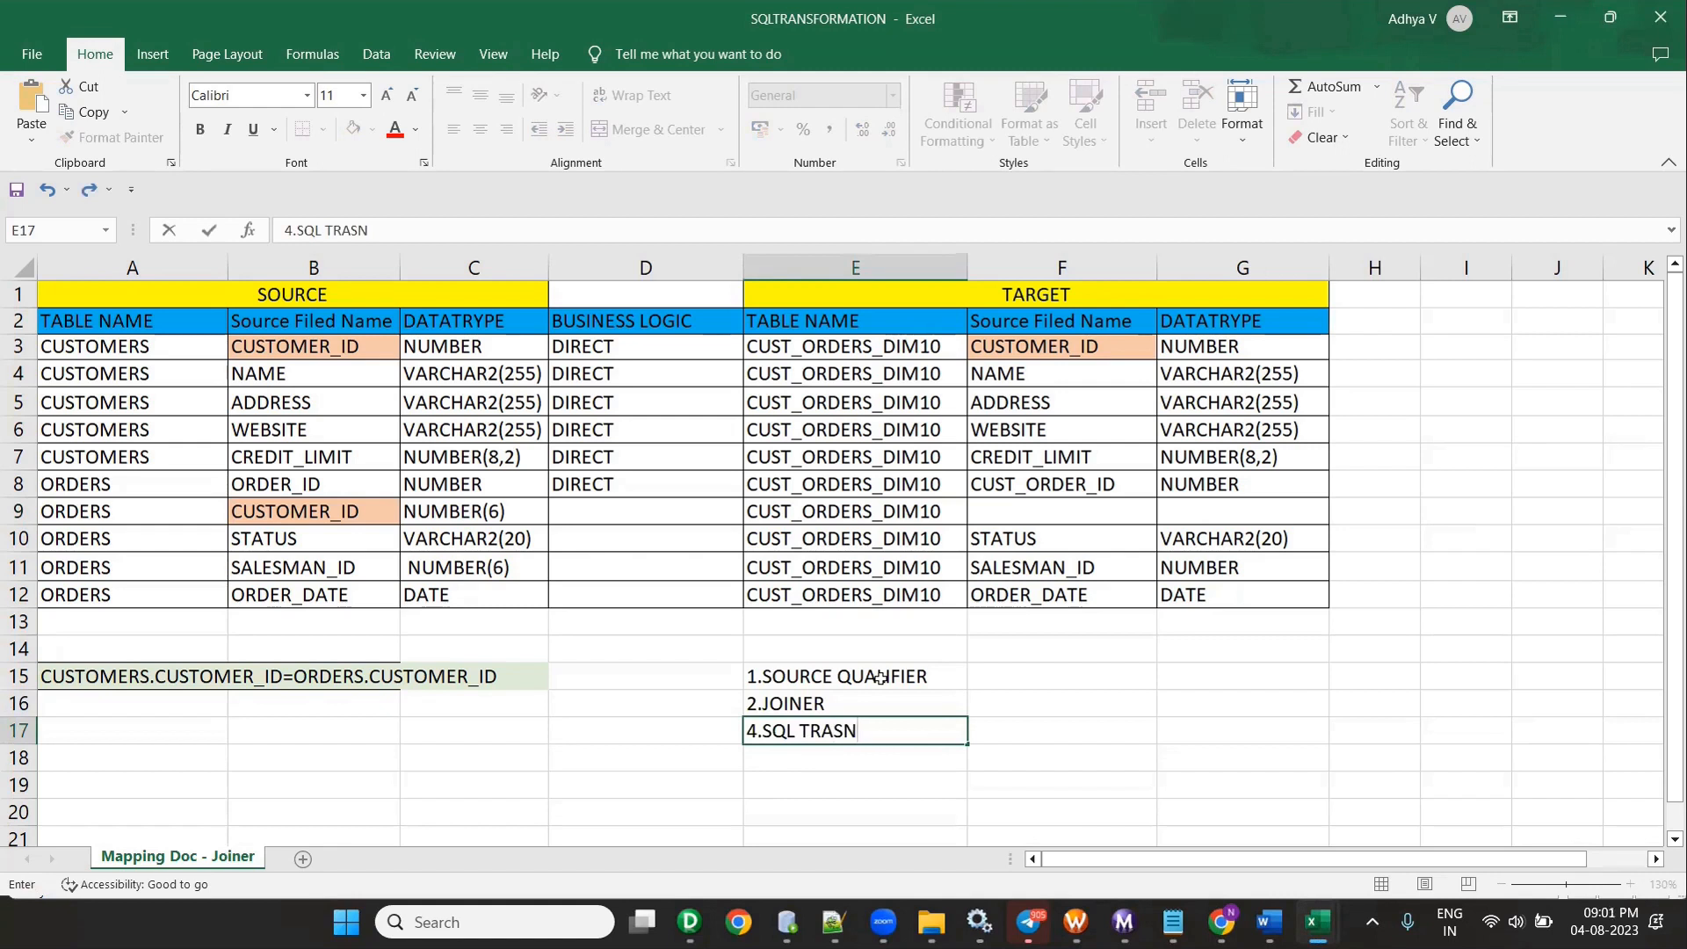
key("BackSpace")
key("BackSpace")
type("NSFO")
key("BackSpace")
type("RMATION")
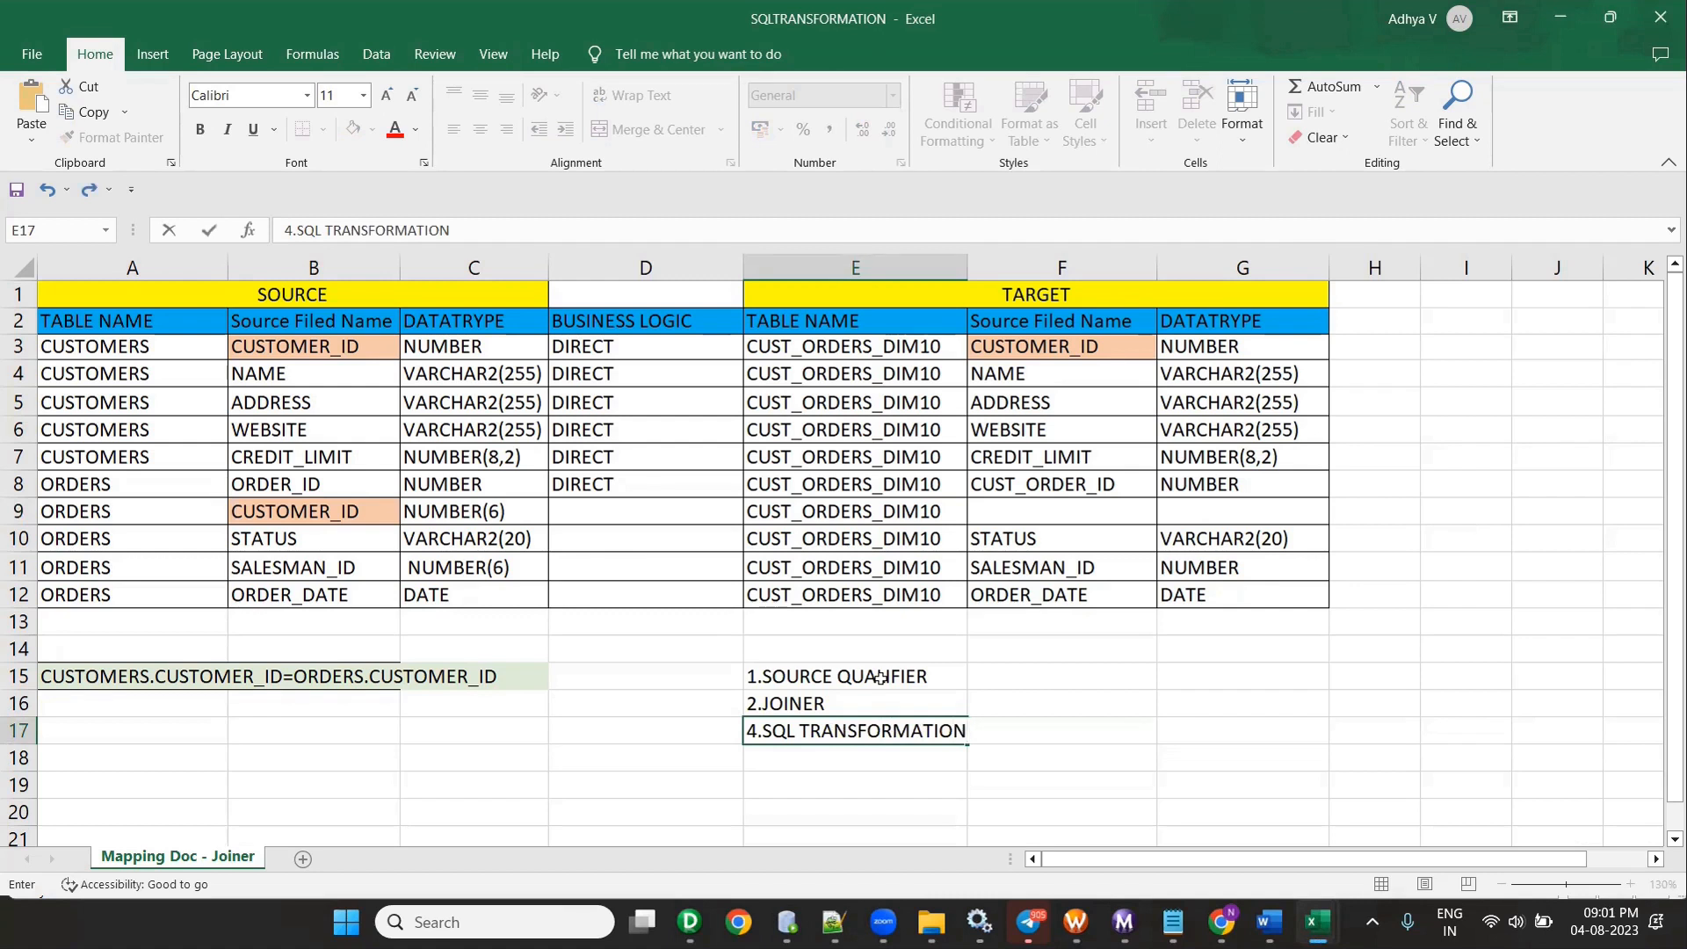
left_click(496, 761)
Step: Write the question "HOW MANY WAYS CAN YOU WRITE A SQL QUERY IN POWERCENTER" in cell B22
scroll(496, 761, "down", 4)
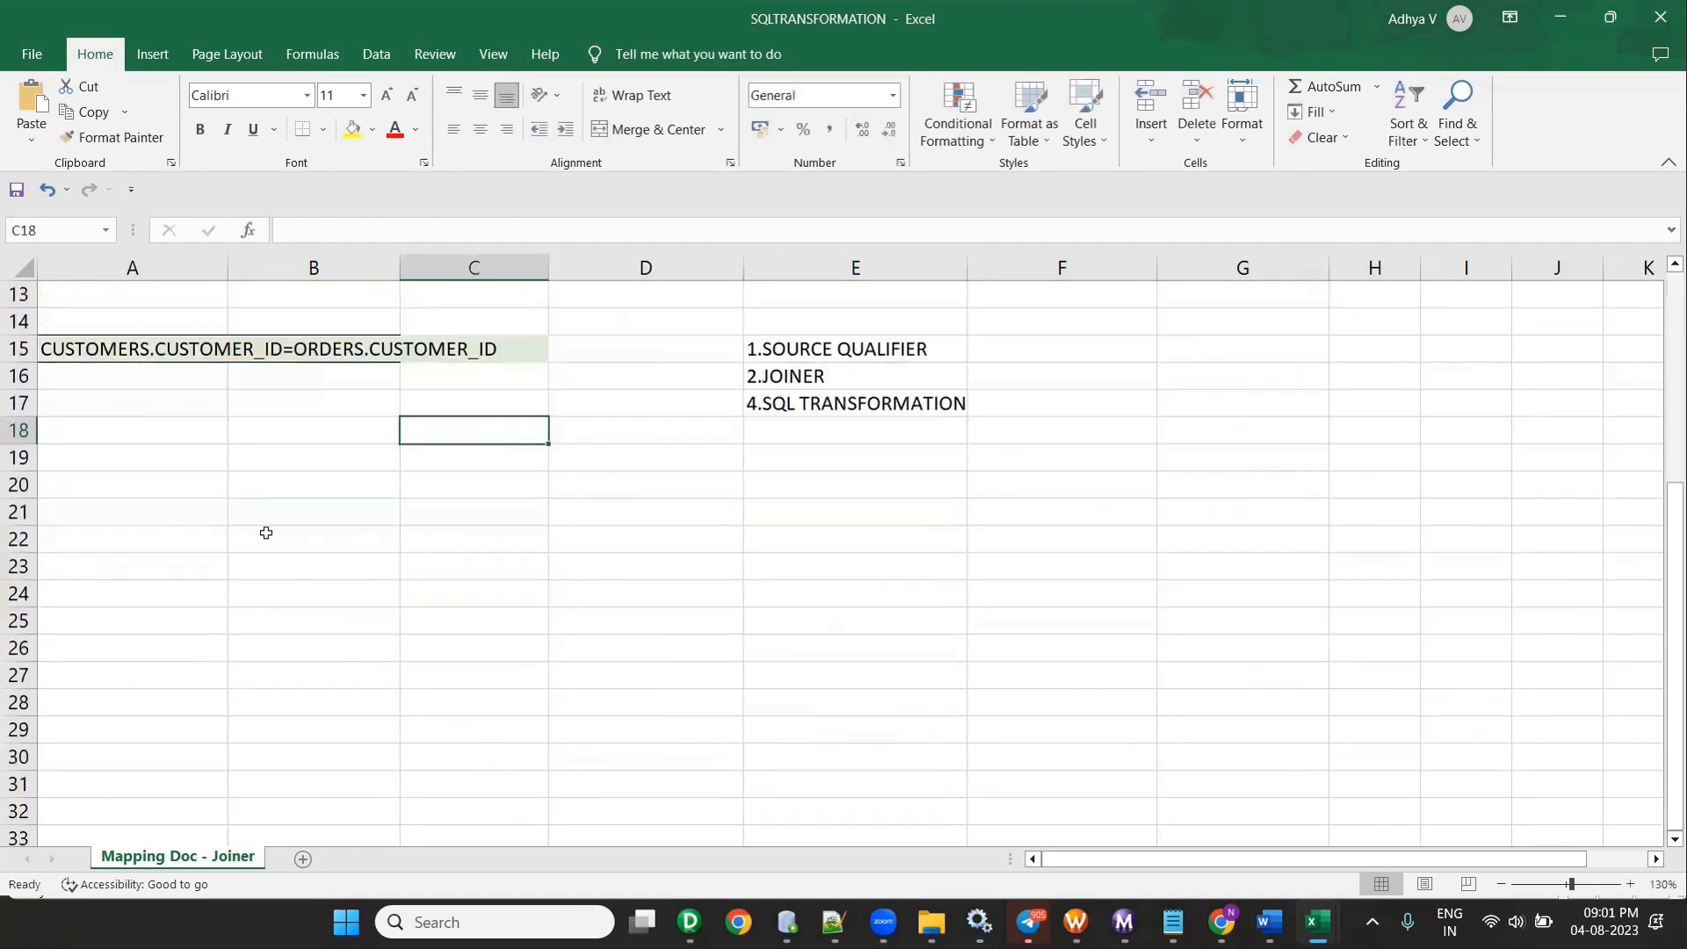
left_click(358, 530)
type("HOW MN")
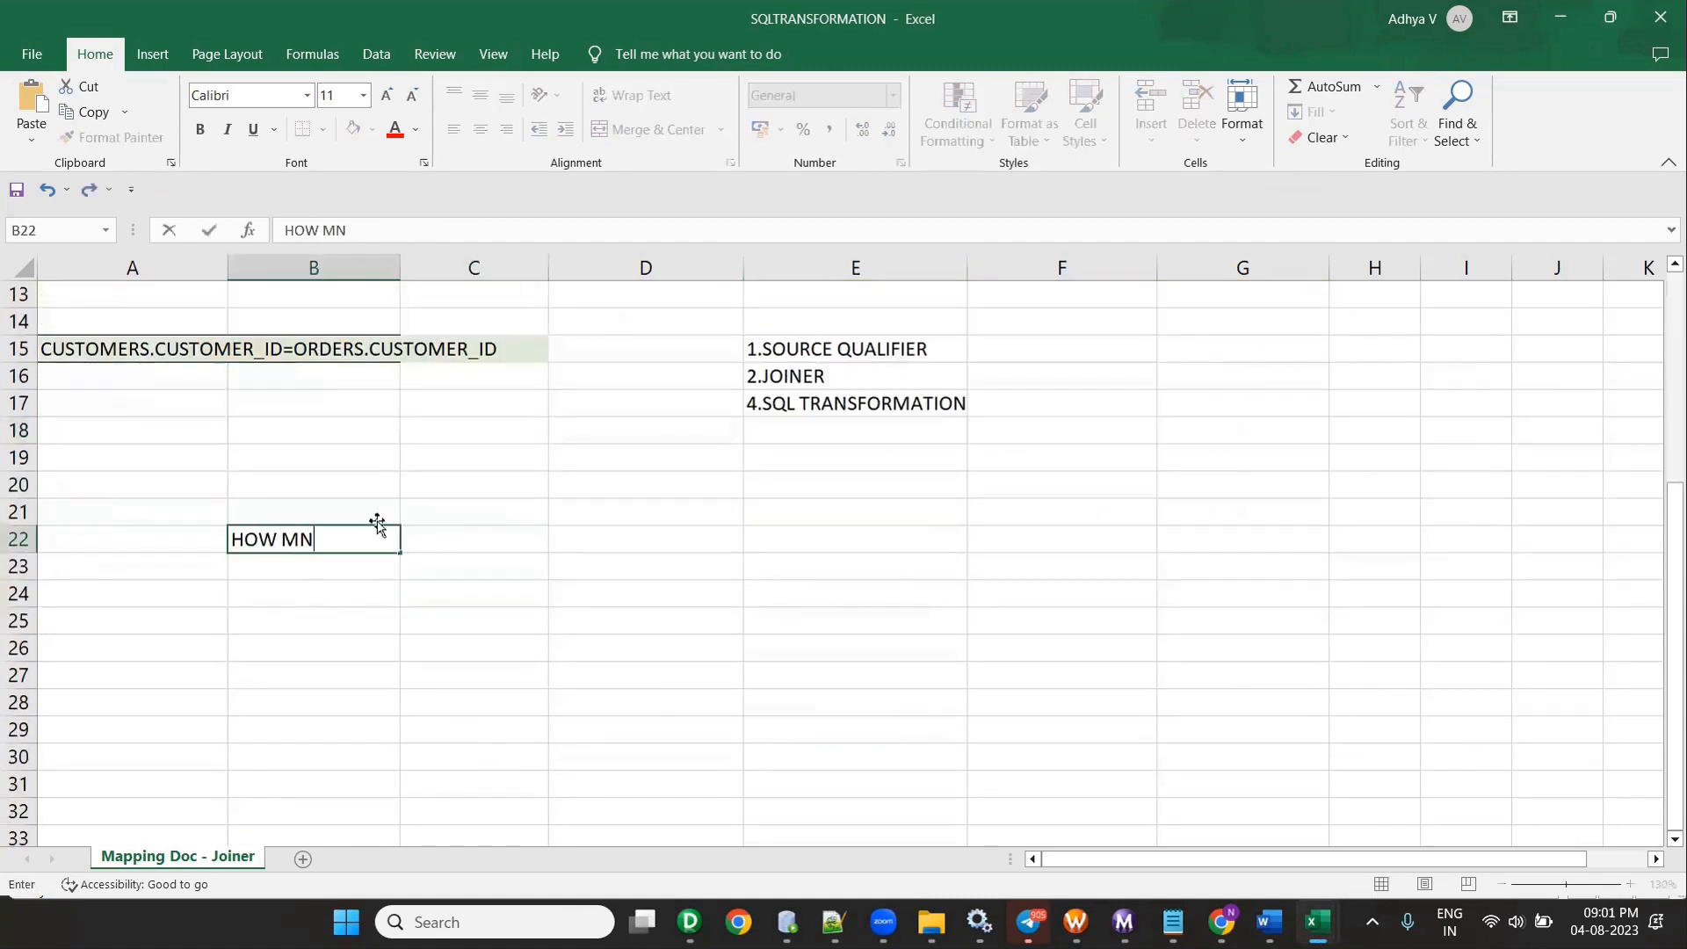
key("BackSpace")
type("ANY WAYS ")
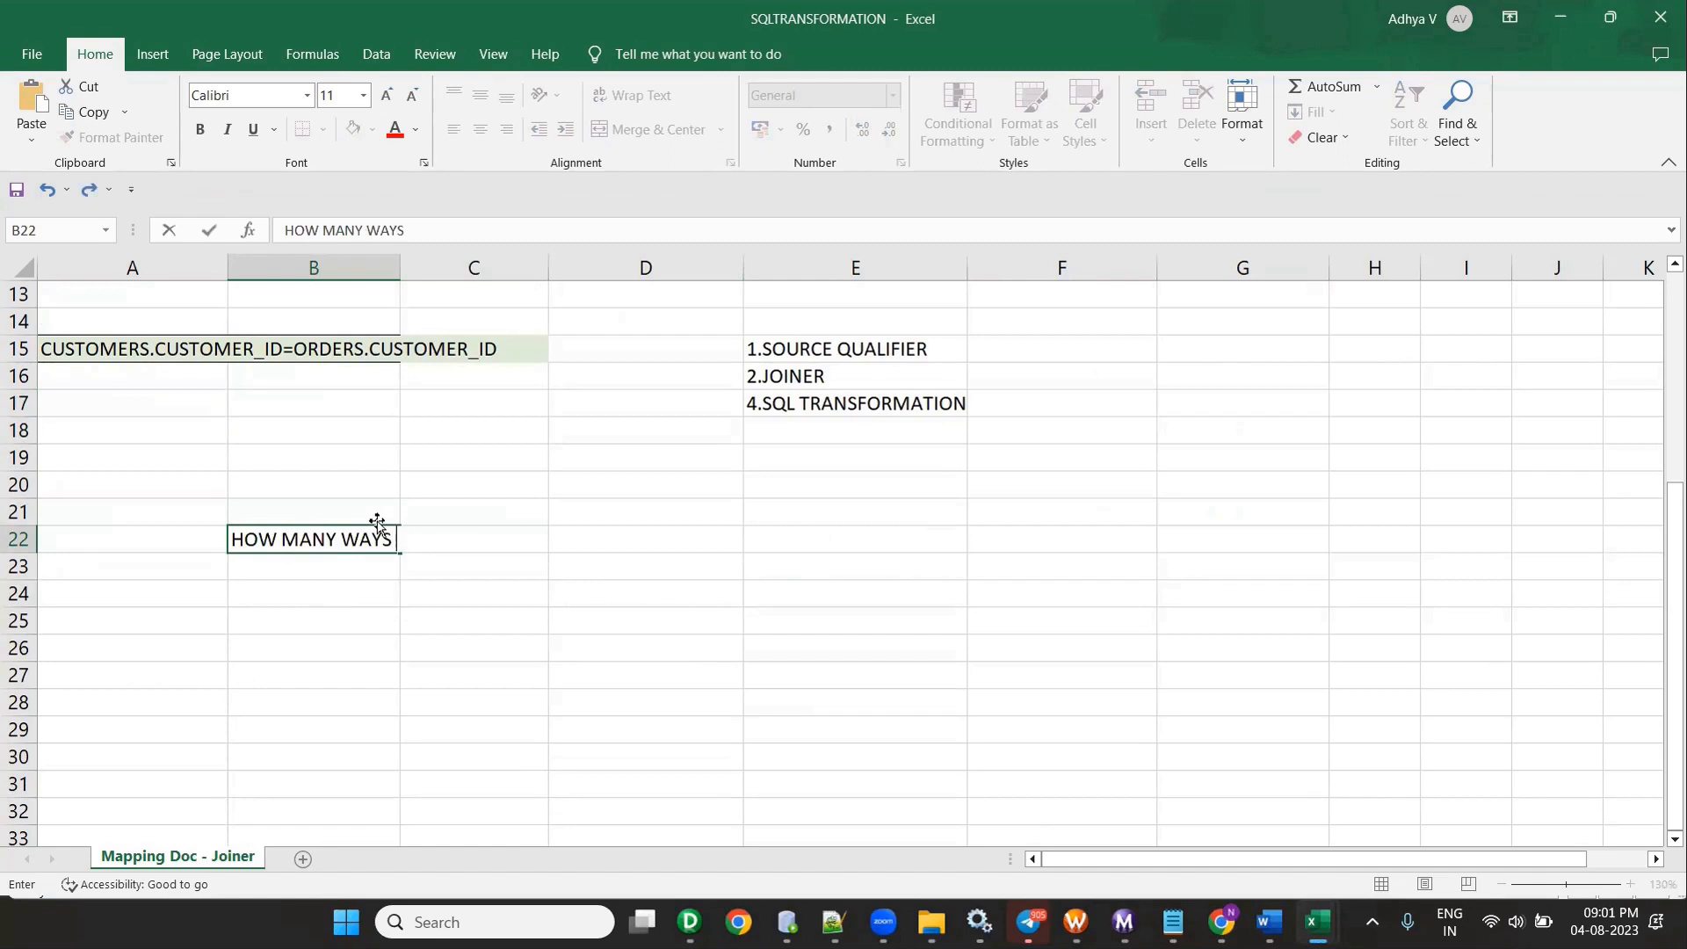
type("CAN YOU WRIRE A")
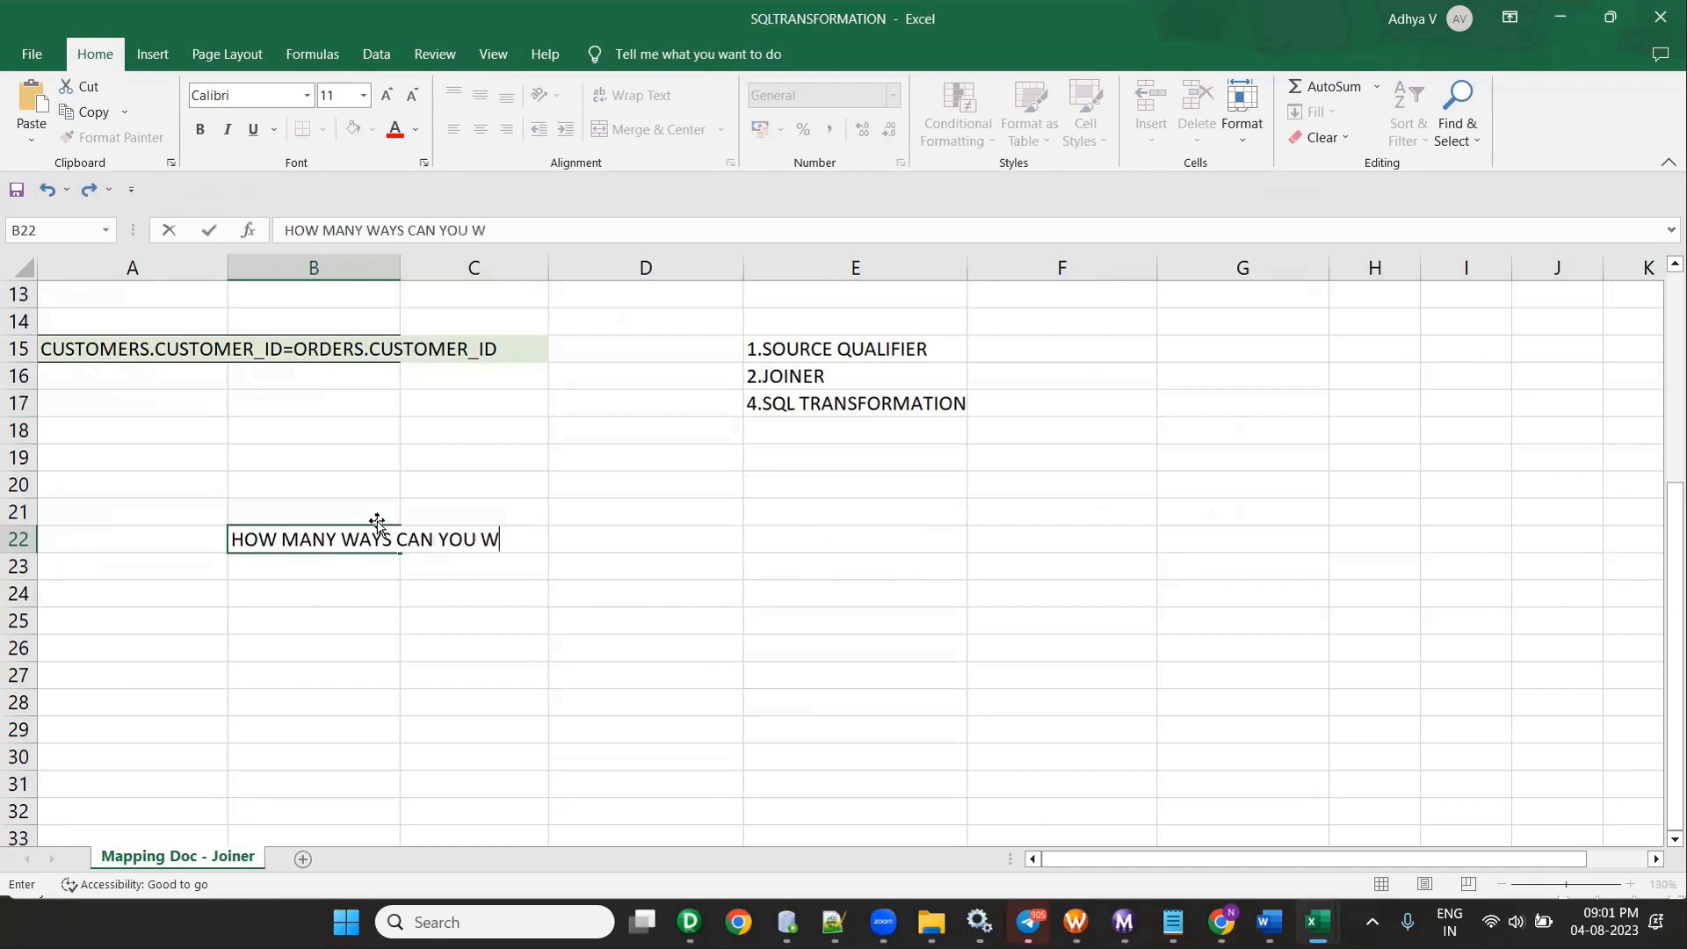
key("BackSpace")
key("BackSpace")
key("BackSpace")
key("BackSpace")
type("TE A SQL QUERY IN [OWER")
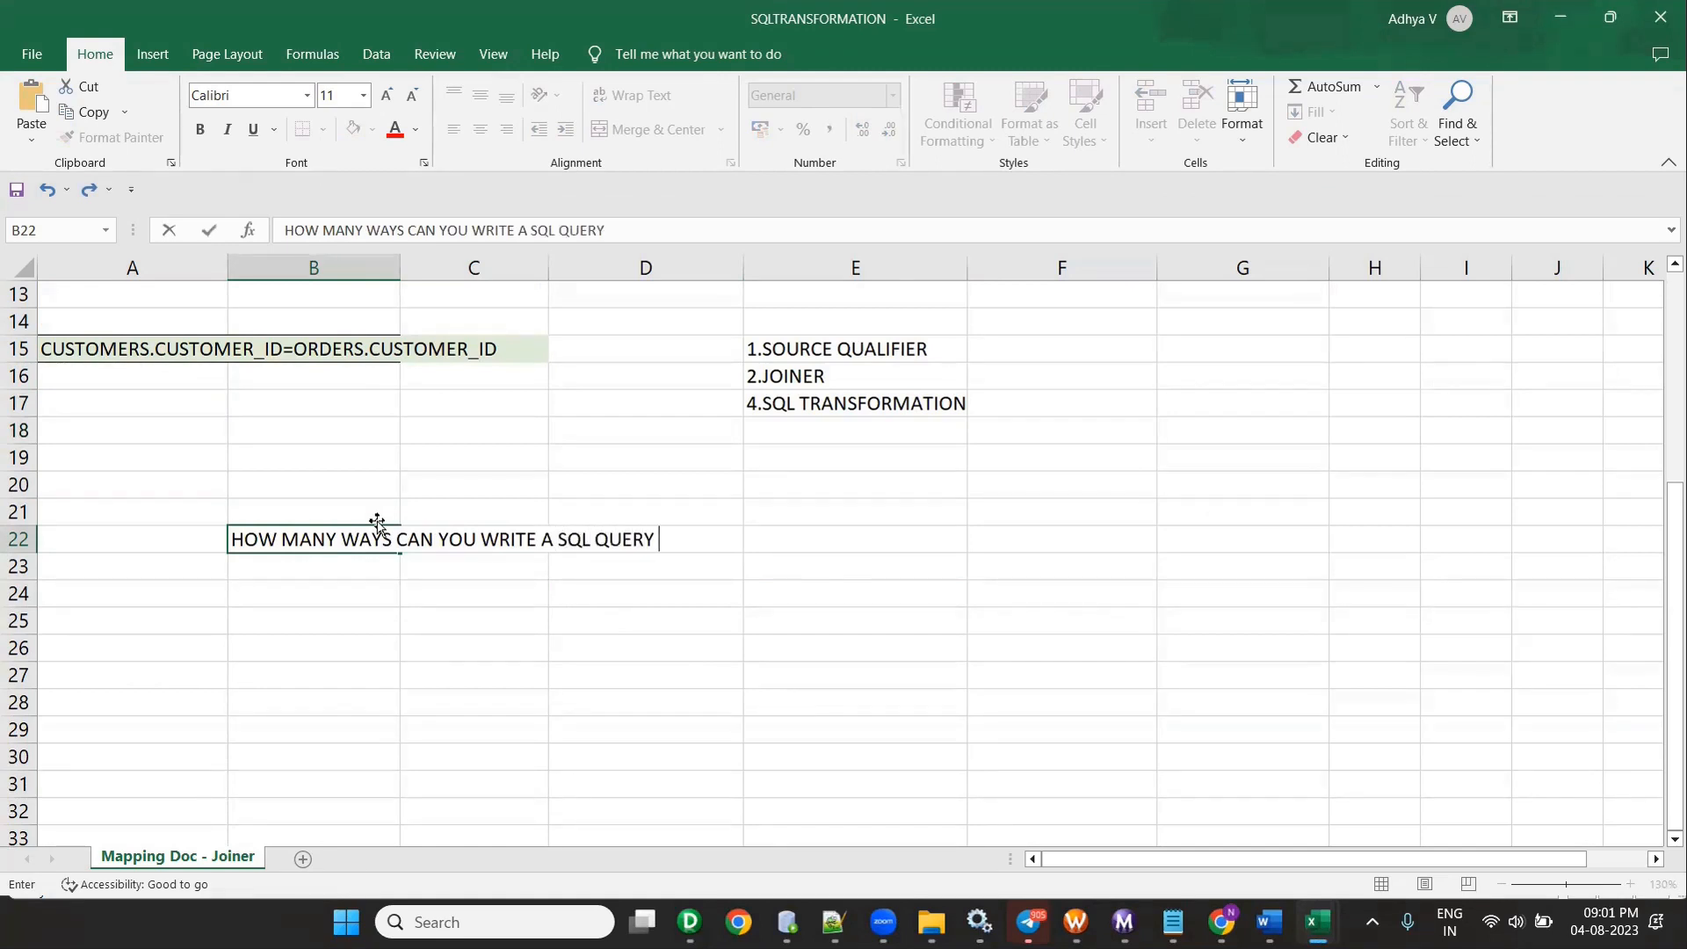
key("BackSpace")
key("BackSpace")
key("BackSpace")
key("BackSpace")
key("BackSpace")
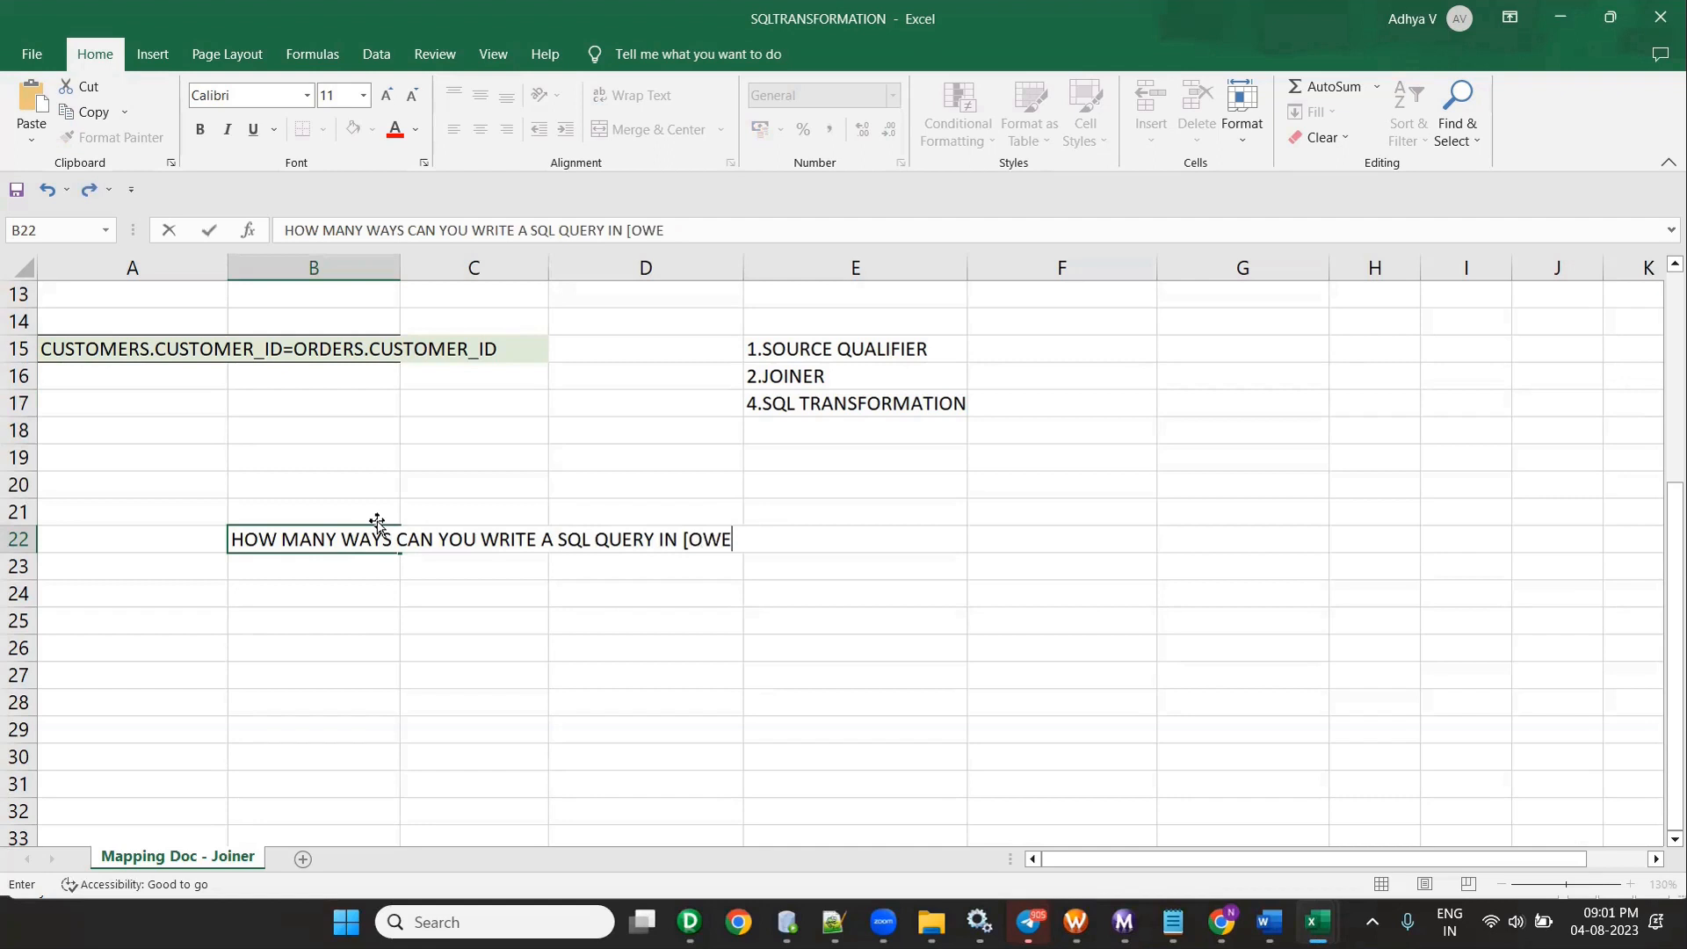
type("POWERCENTER")
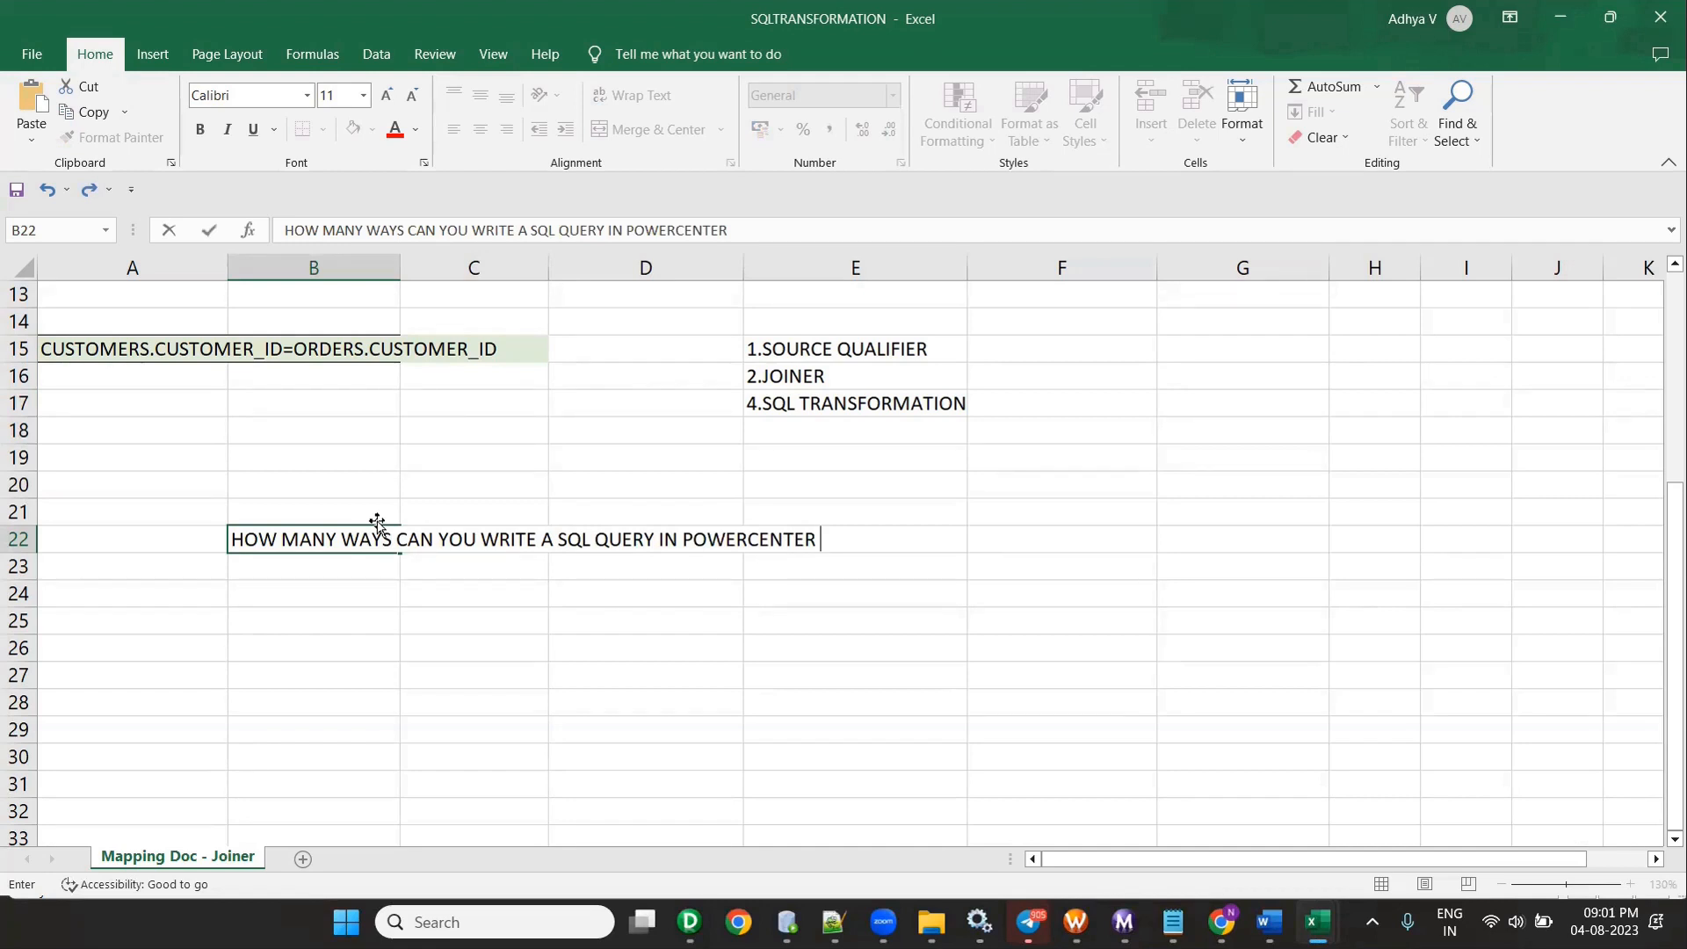
Step: List the answers "1.SOURCE QUALIFER" in cell B24 and "2.LOOKUP" in cell B25
left_click(294, 594)
type("1.")
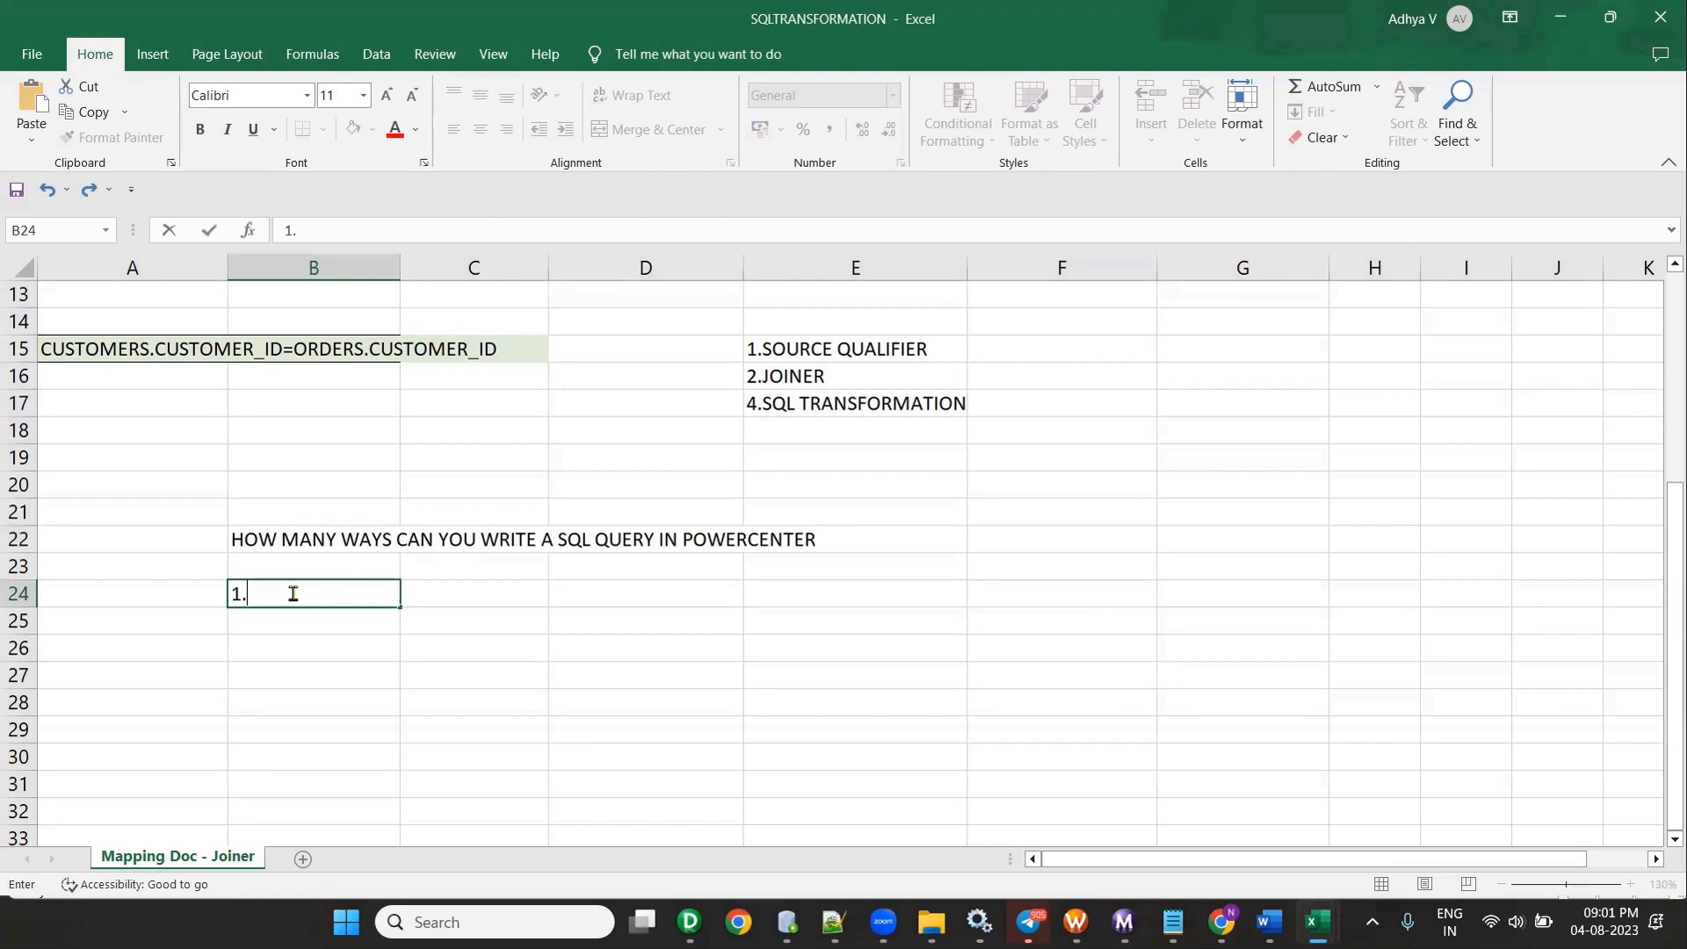
type("SOURCE QUALIFER")
key("Return")
type("2.LOOKUP")
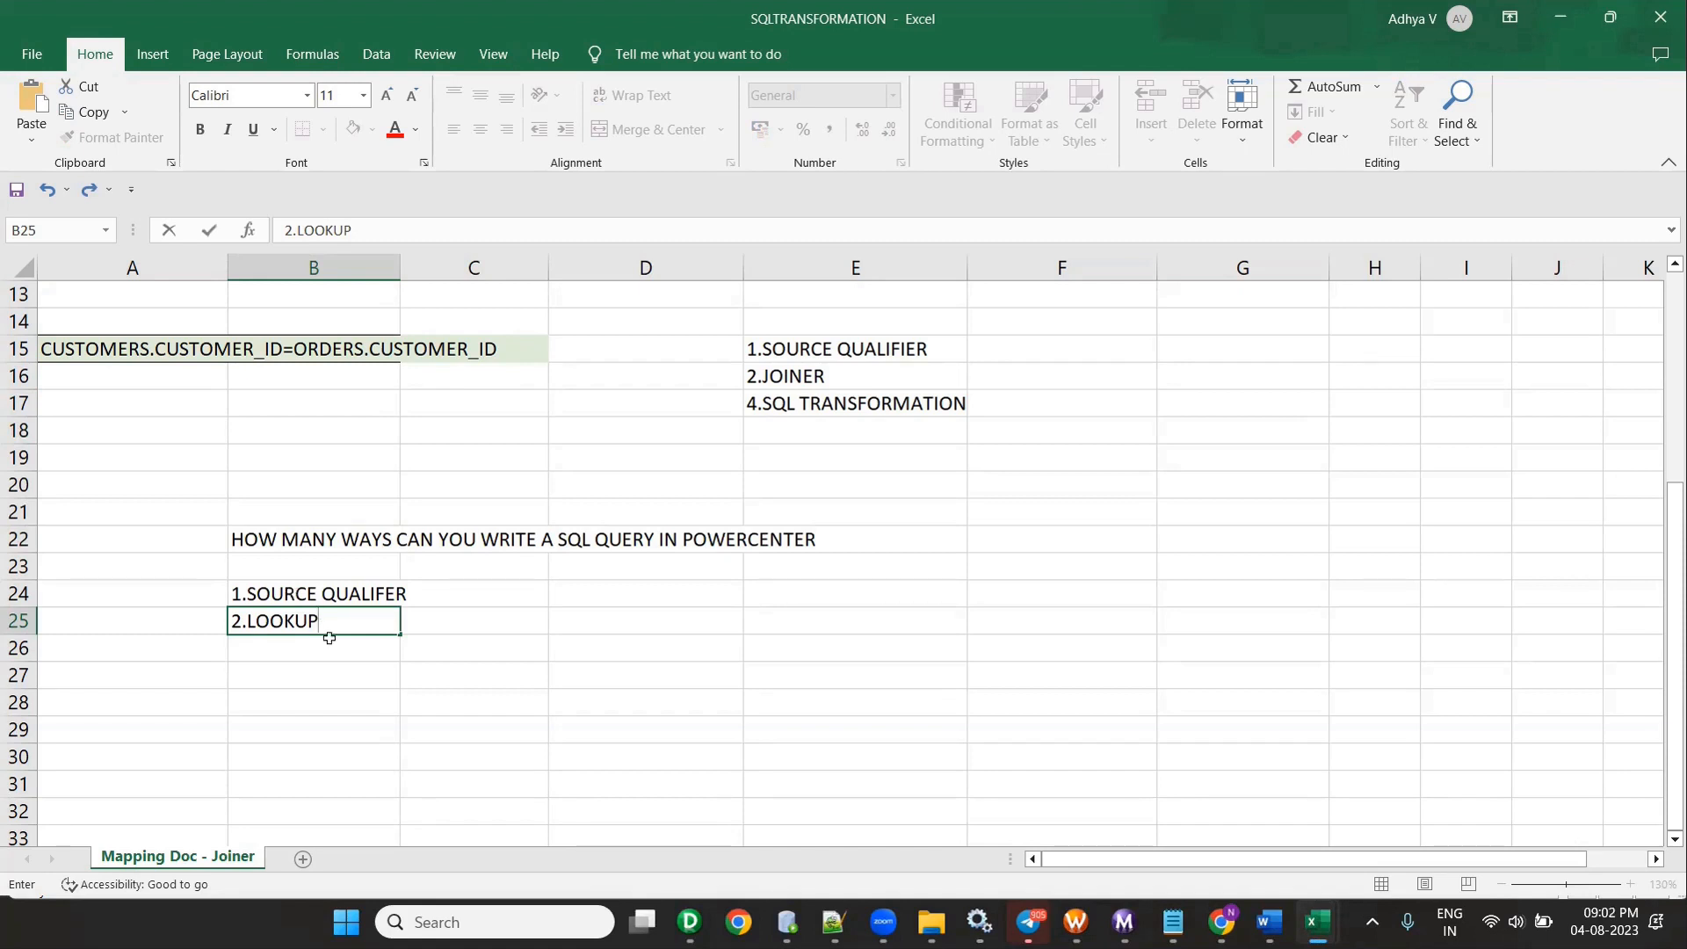
left_click(339, 667)
Step: Switch to Informatica PowerCenter Designer and inspect the PROD_CATG source definition in the m_products_tgt_un_conn_SP mapping
mouse_move(681, 921)
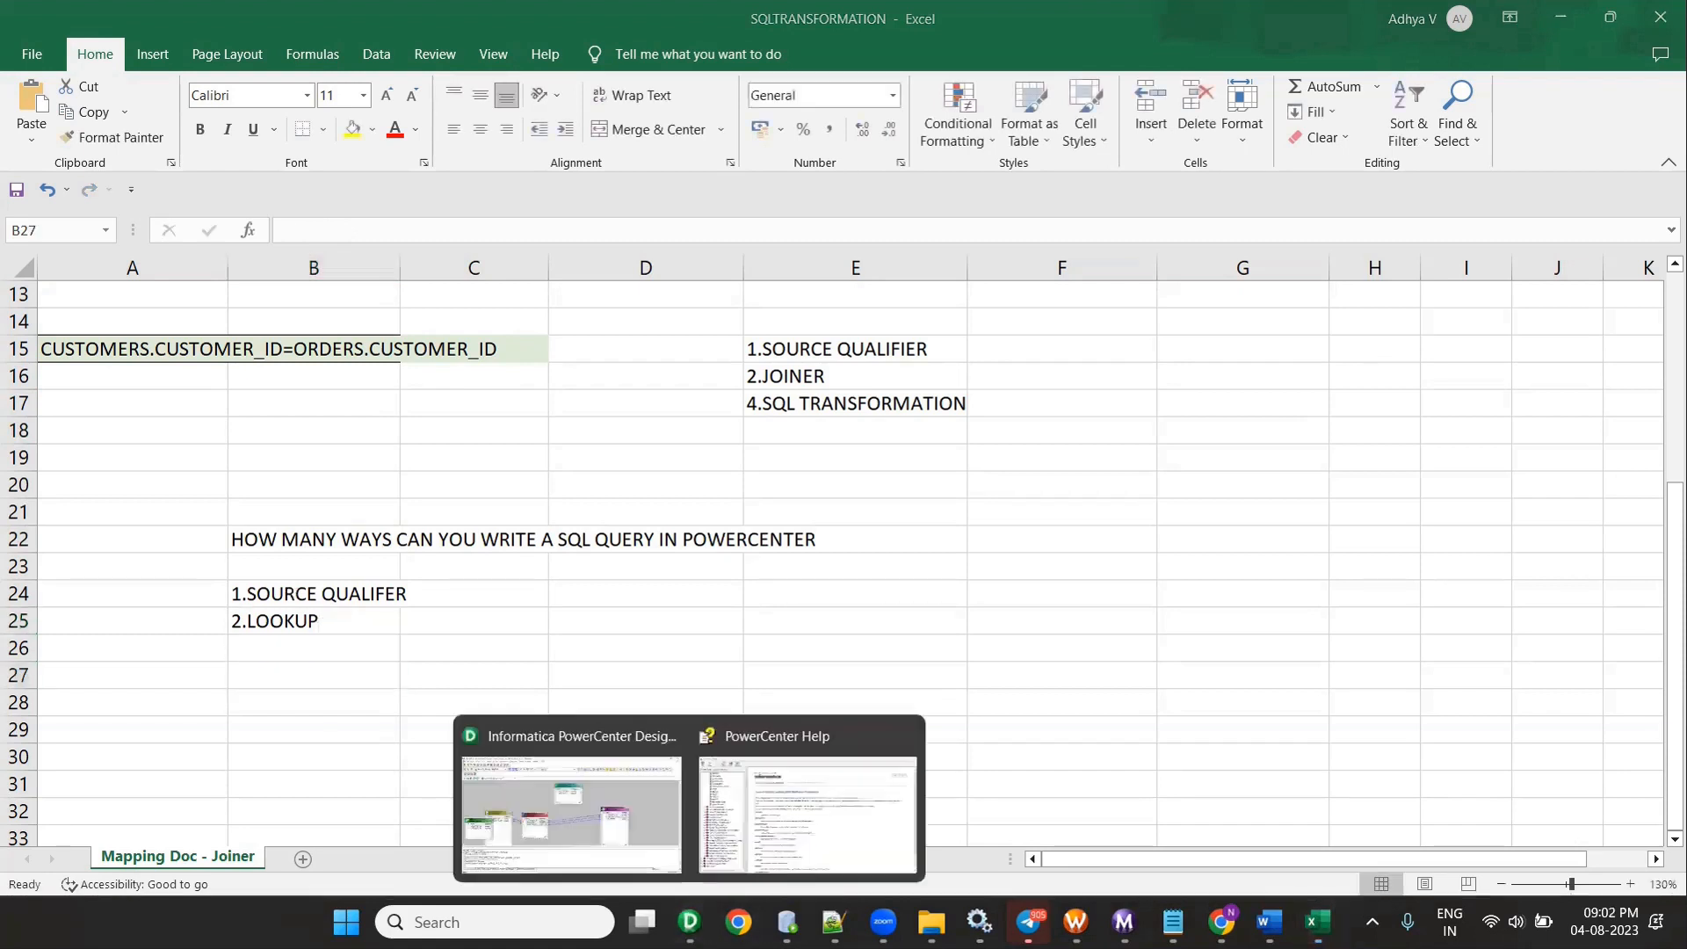
left_click(538, 794)
left_click(1073, 712)
left_click(568, 873)
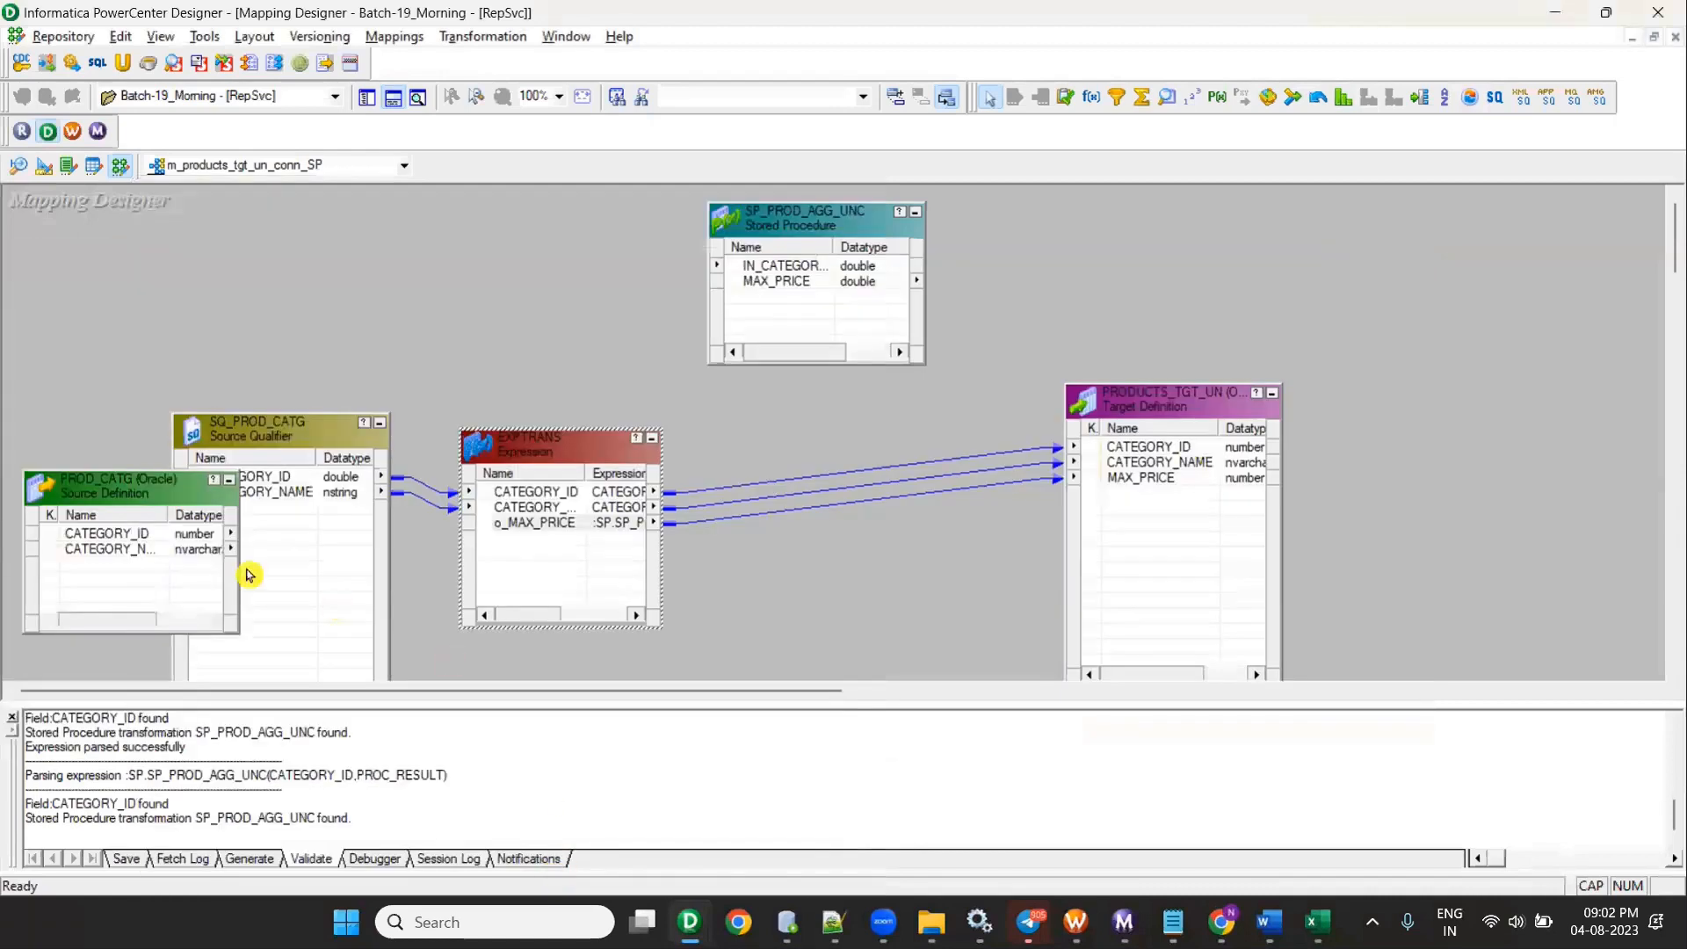
double_click(96, 489)
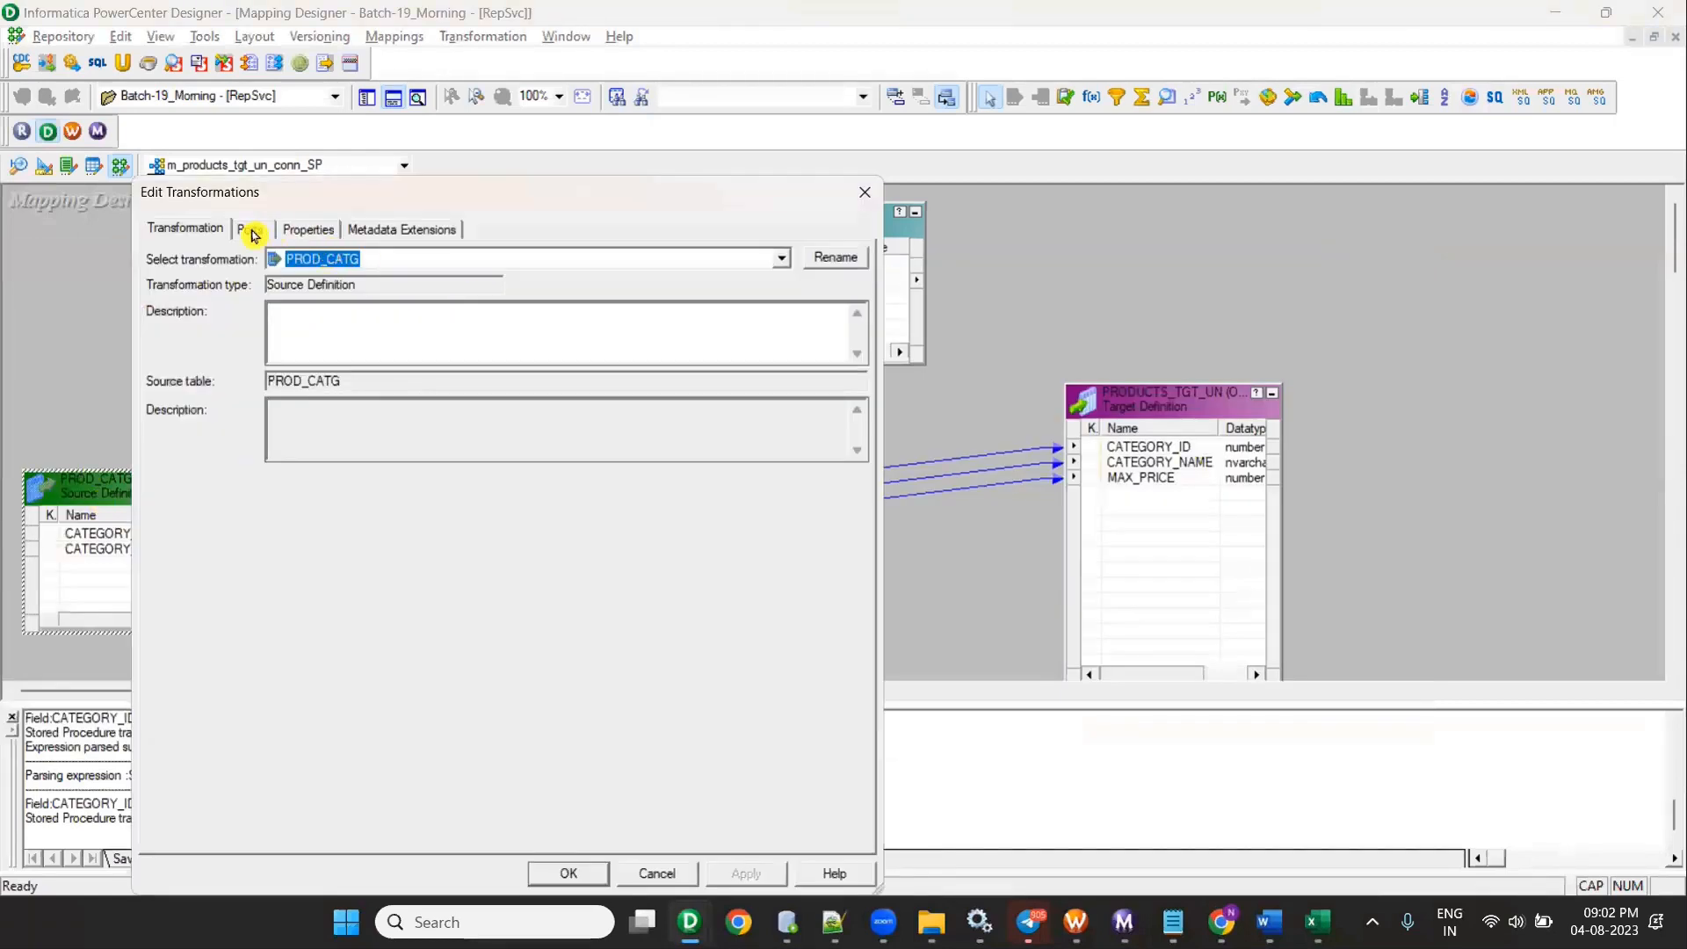
left_click_drag(350, 198, 306, 297)
left_click(821, 291)
Step: Open the SQ_PROD_CATG source qualifier's properties and examine its Pre SQL and Post SQL attributes
double_click(226, 426)
left_click(269, 326)
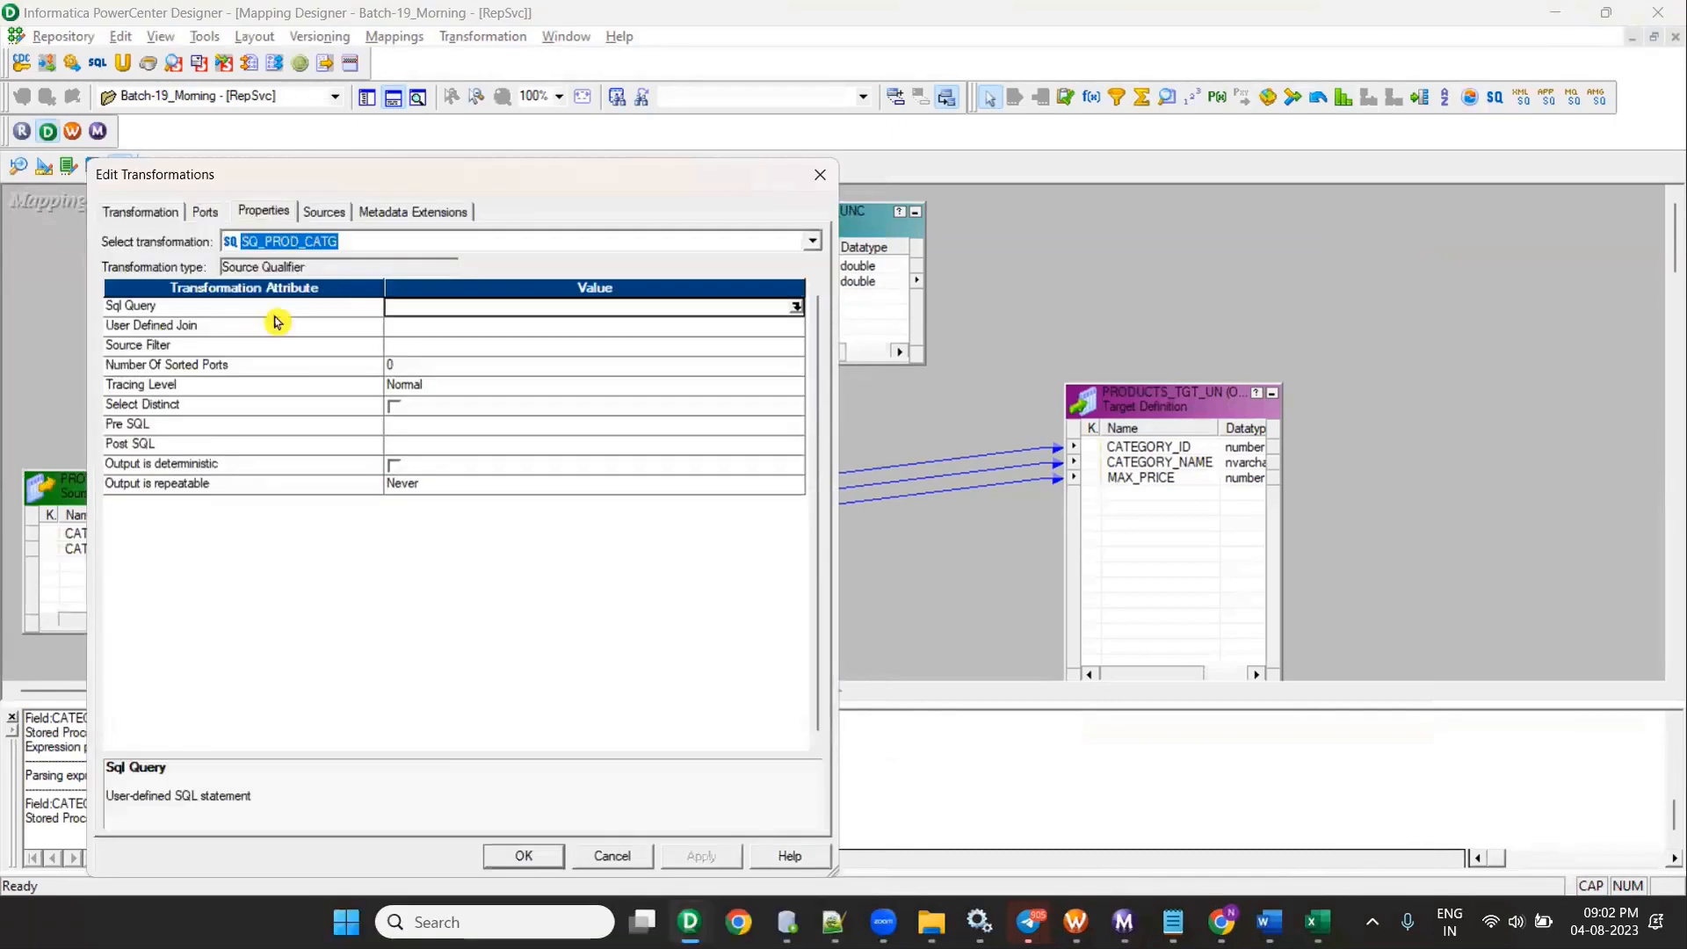
left_click(224, 406)
left_click(217, 447)
left_click(217, 429)
left_click(219, 444)
left_click(220, 429)
left_click(219, 432)
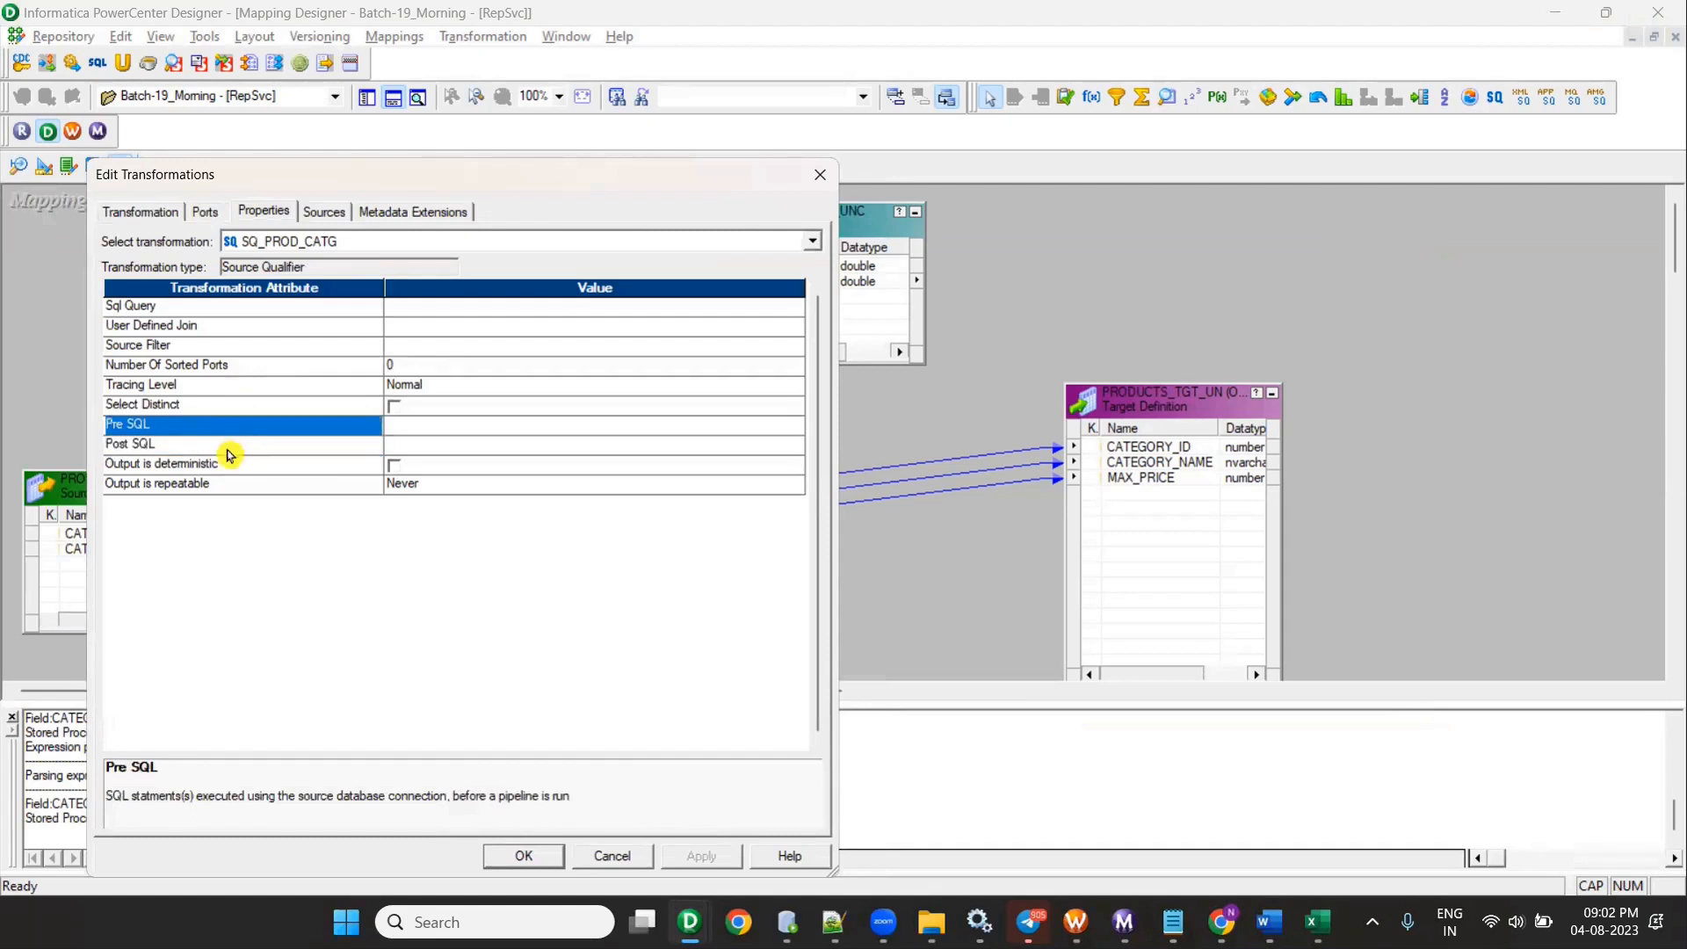
Step: Switch to Excel, write "3.PRE_SQL AND POST_SQL IN SQ" in cell B26, and start cell B27 with "4."
key("alt+Tab")
left_click(315, 647)
type("3.PR")
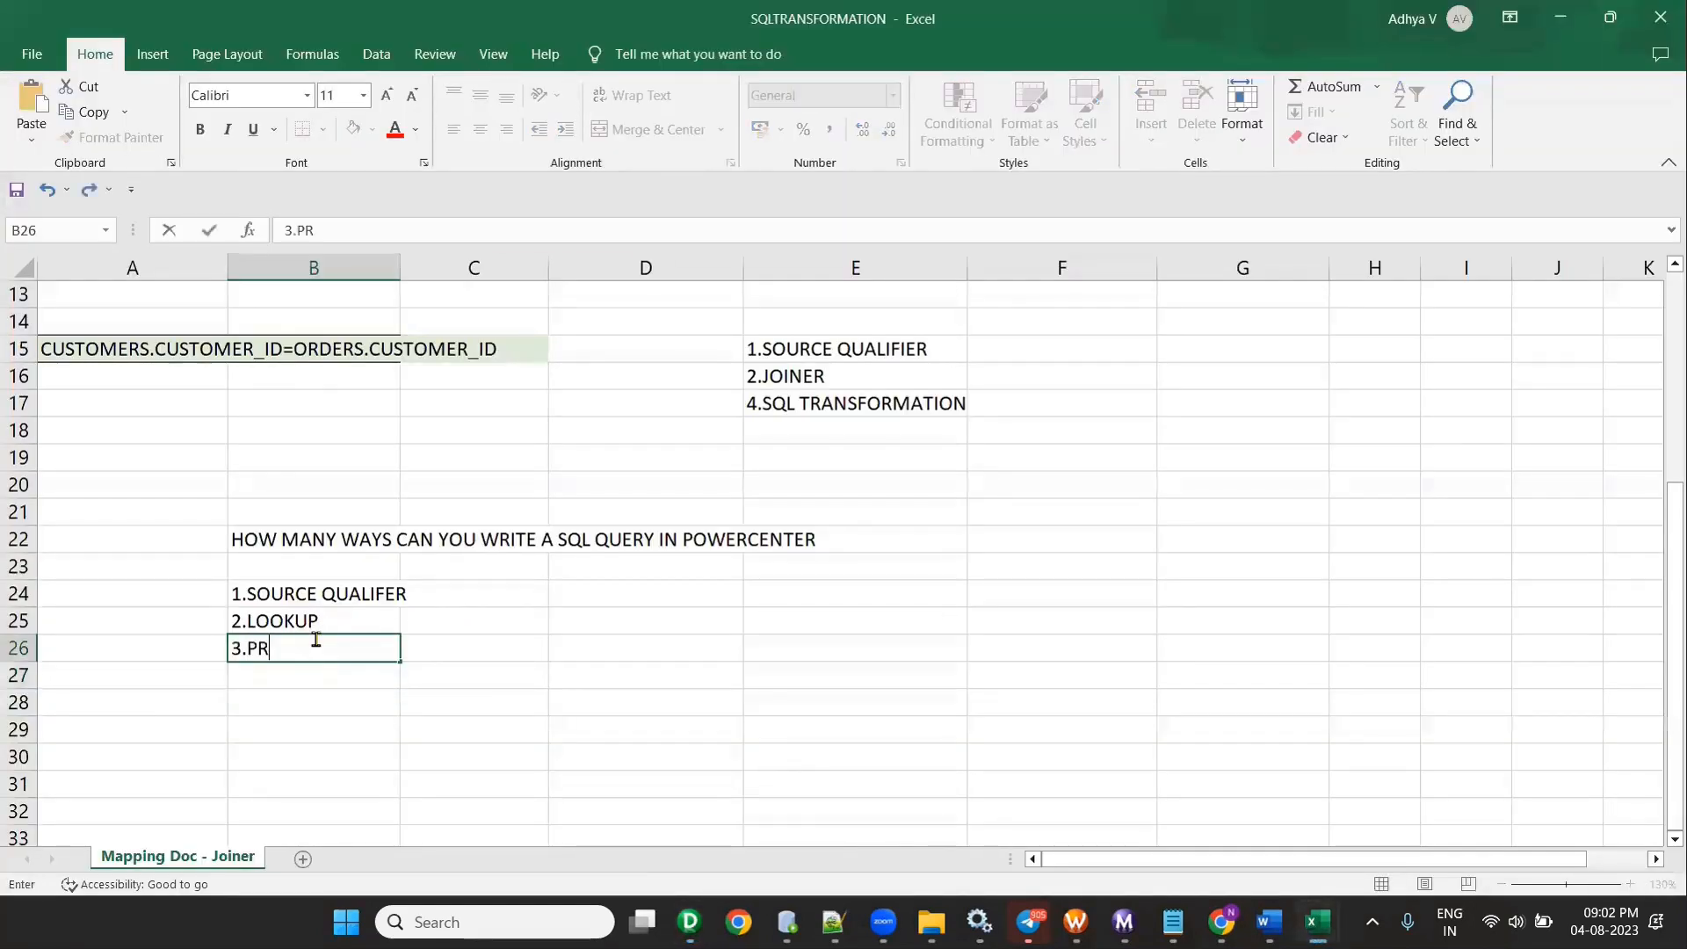
type("E_SQL AND POST_SQL IN SQ")
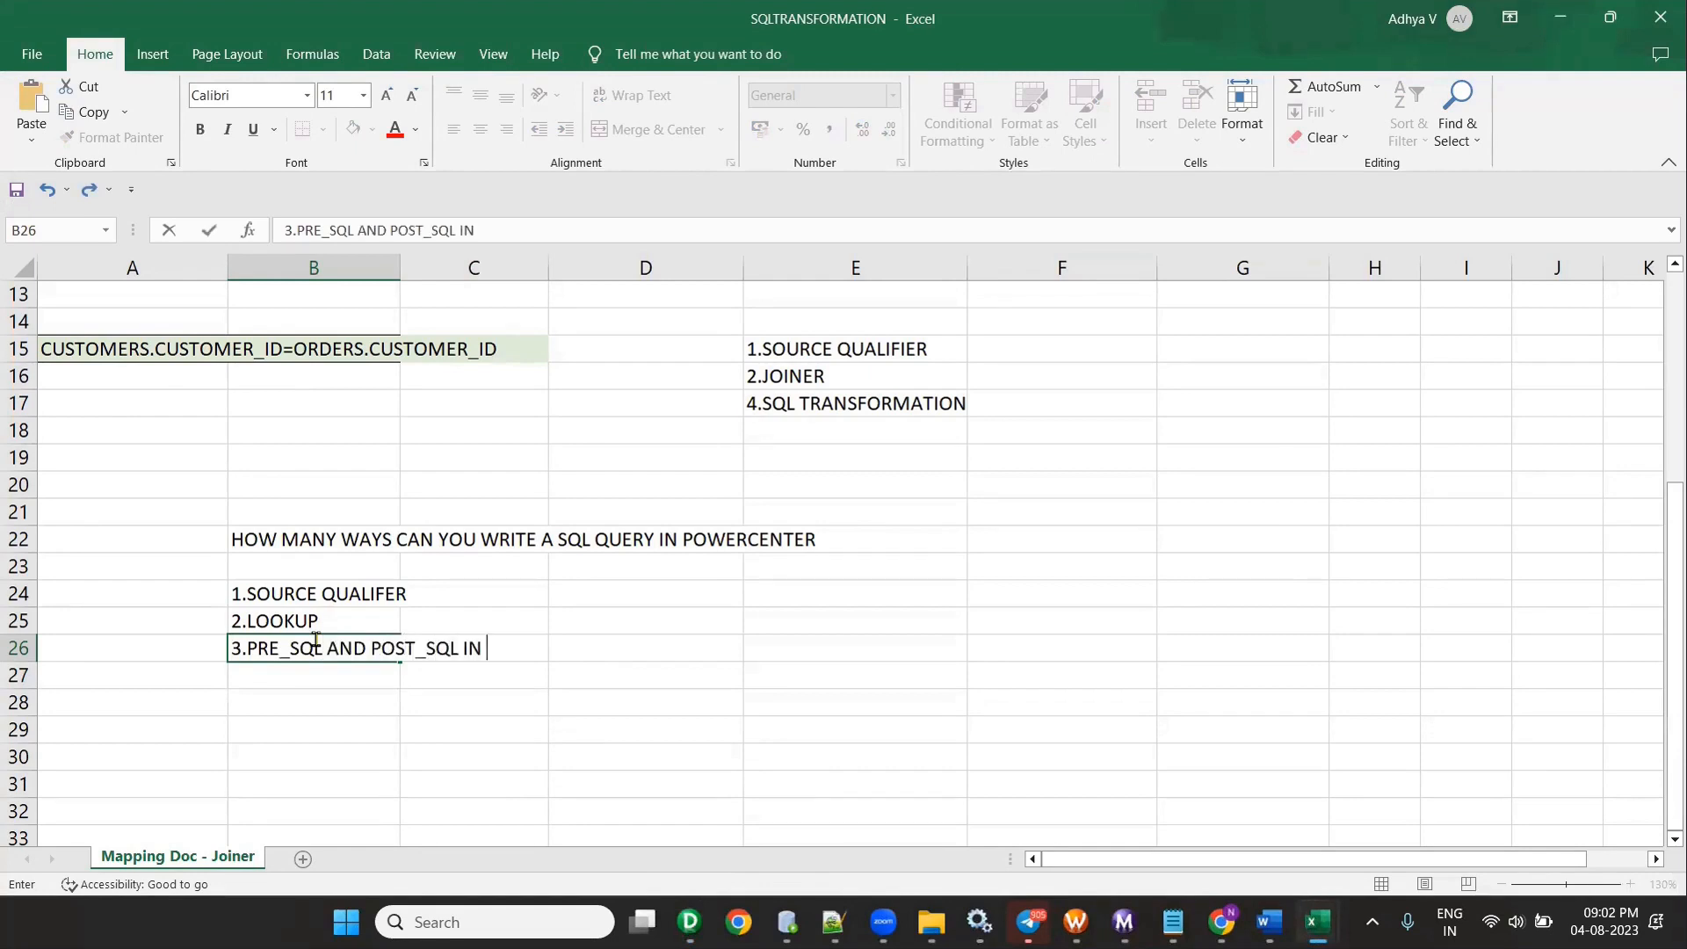
key("Return")
type("4.")
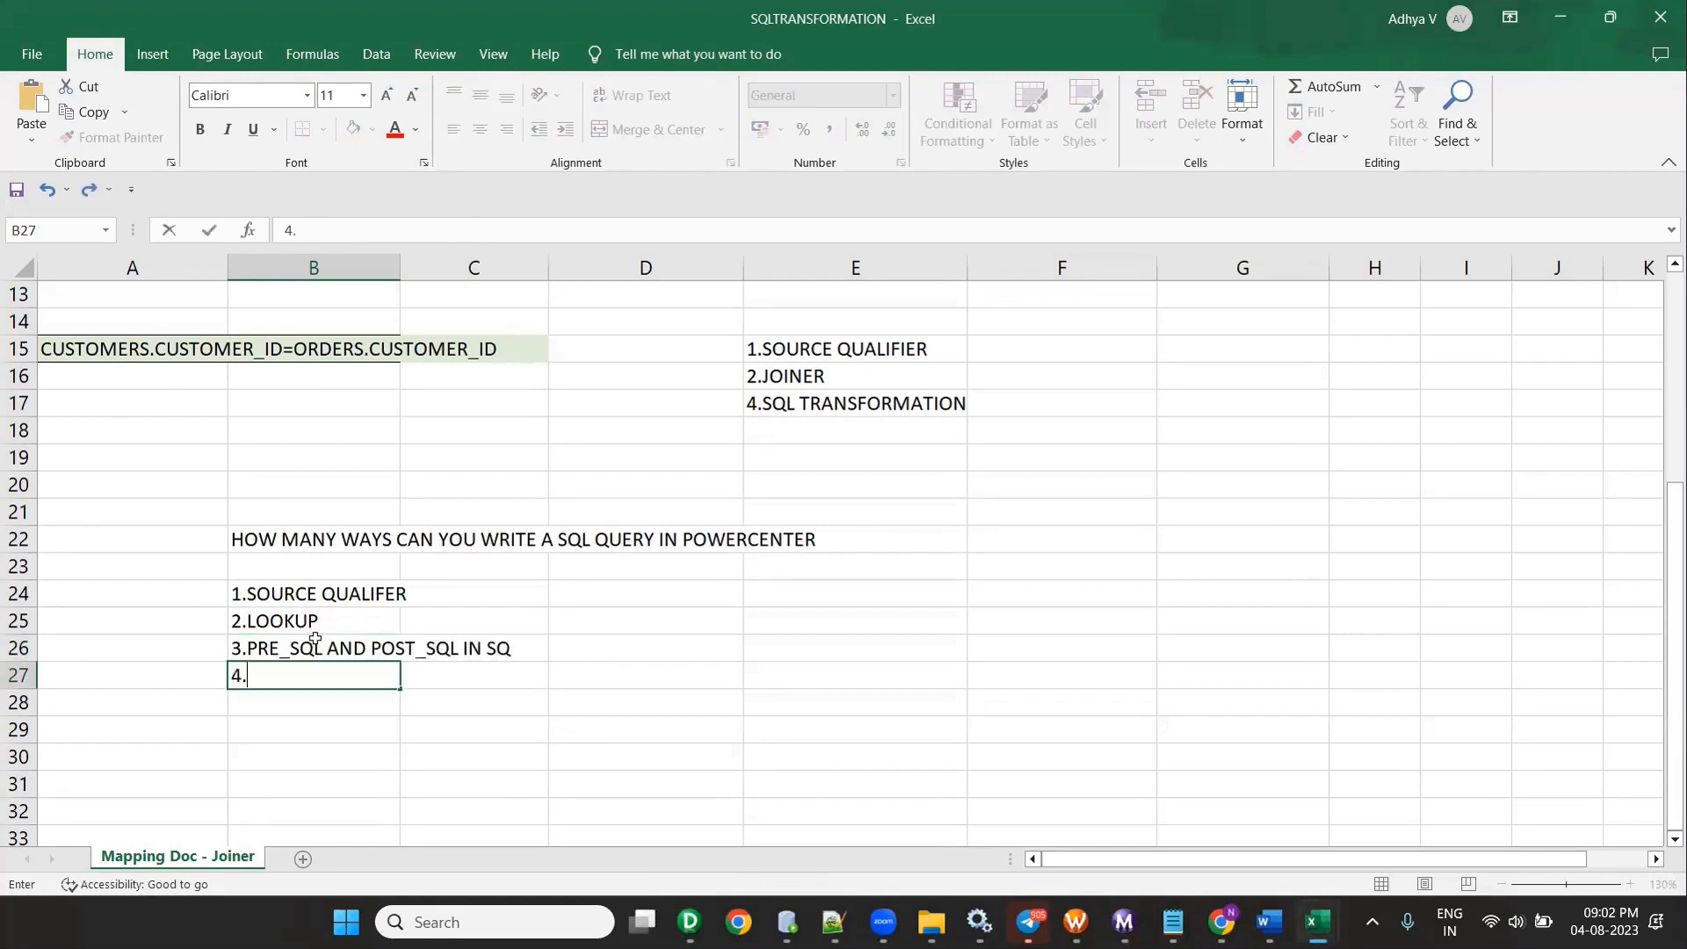
Step: Switch to PowerCenter Designer and examine the Pre SQL and Post SQL attributes in the PRODUCTS_TGT_UN target definition's properties
key("alt+Tab")
left_click(523, 856)
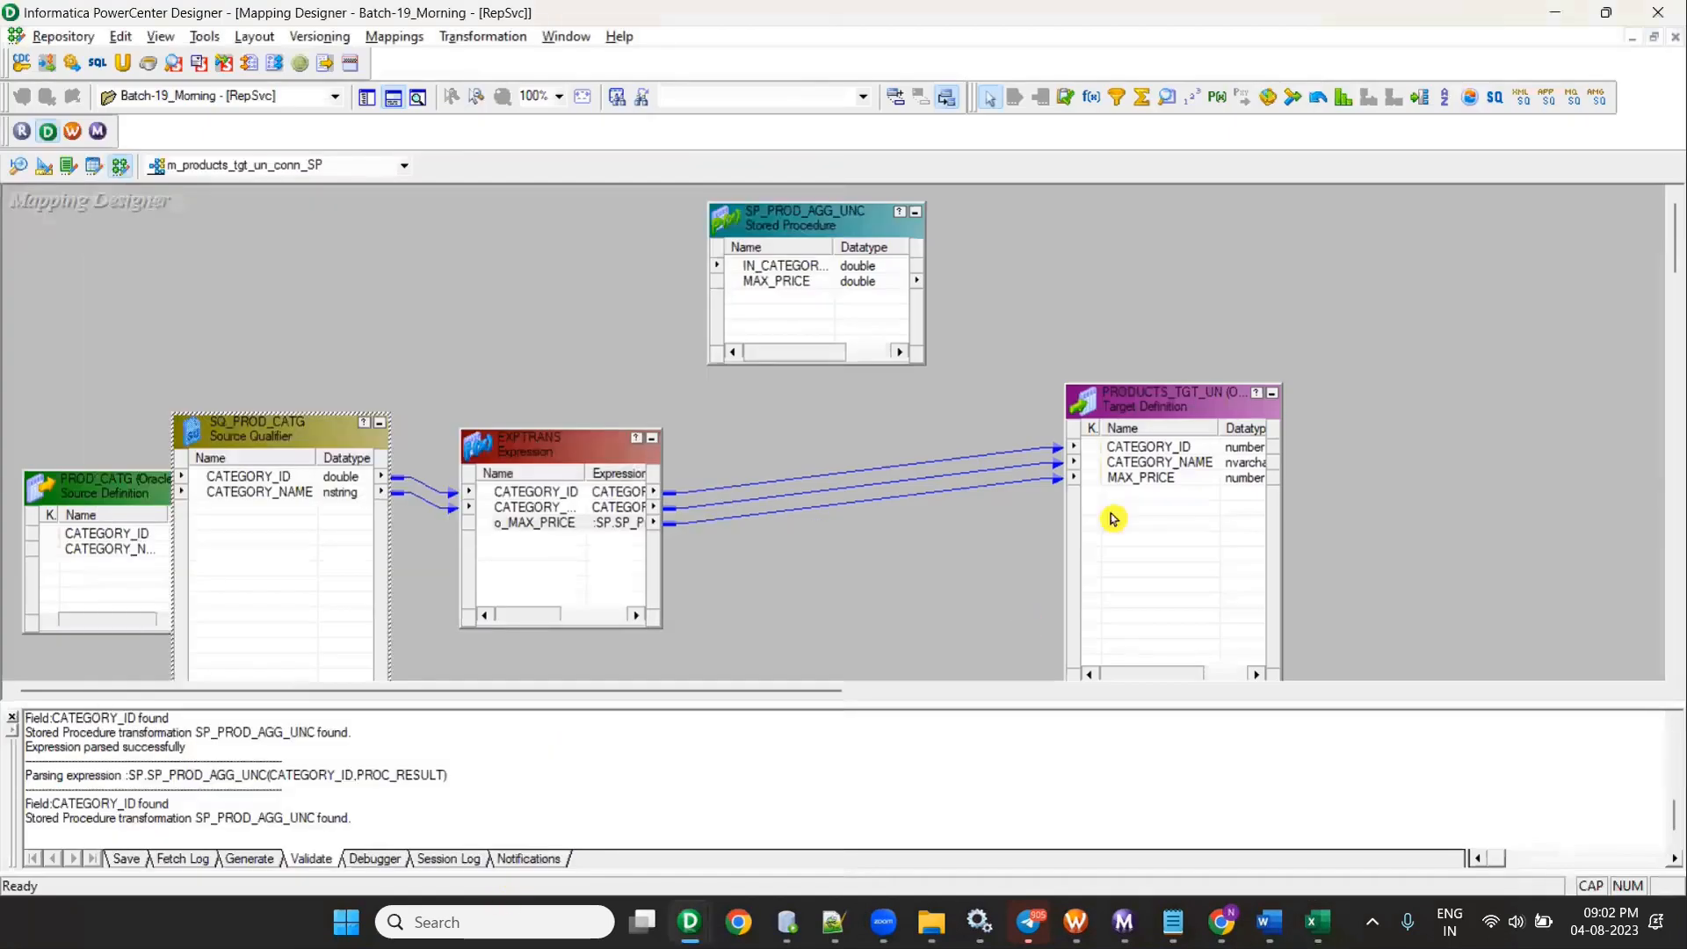
double_click(1161, 396)
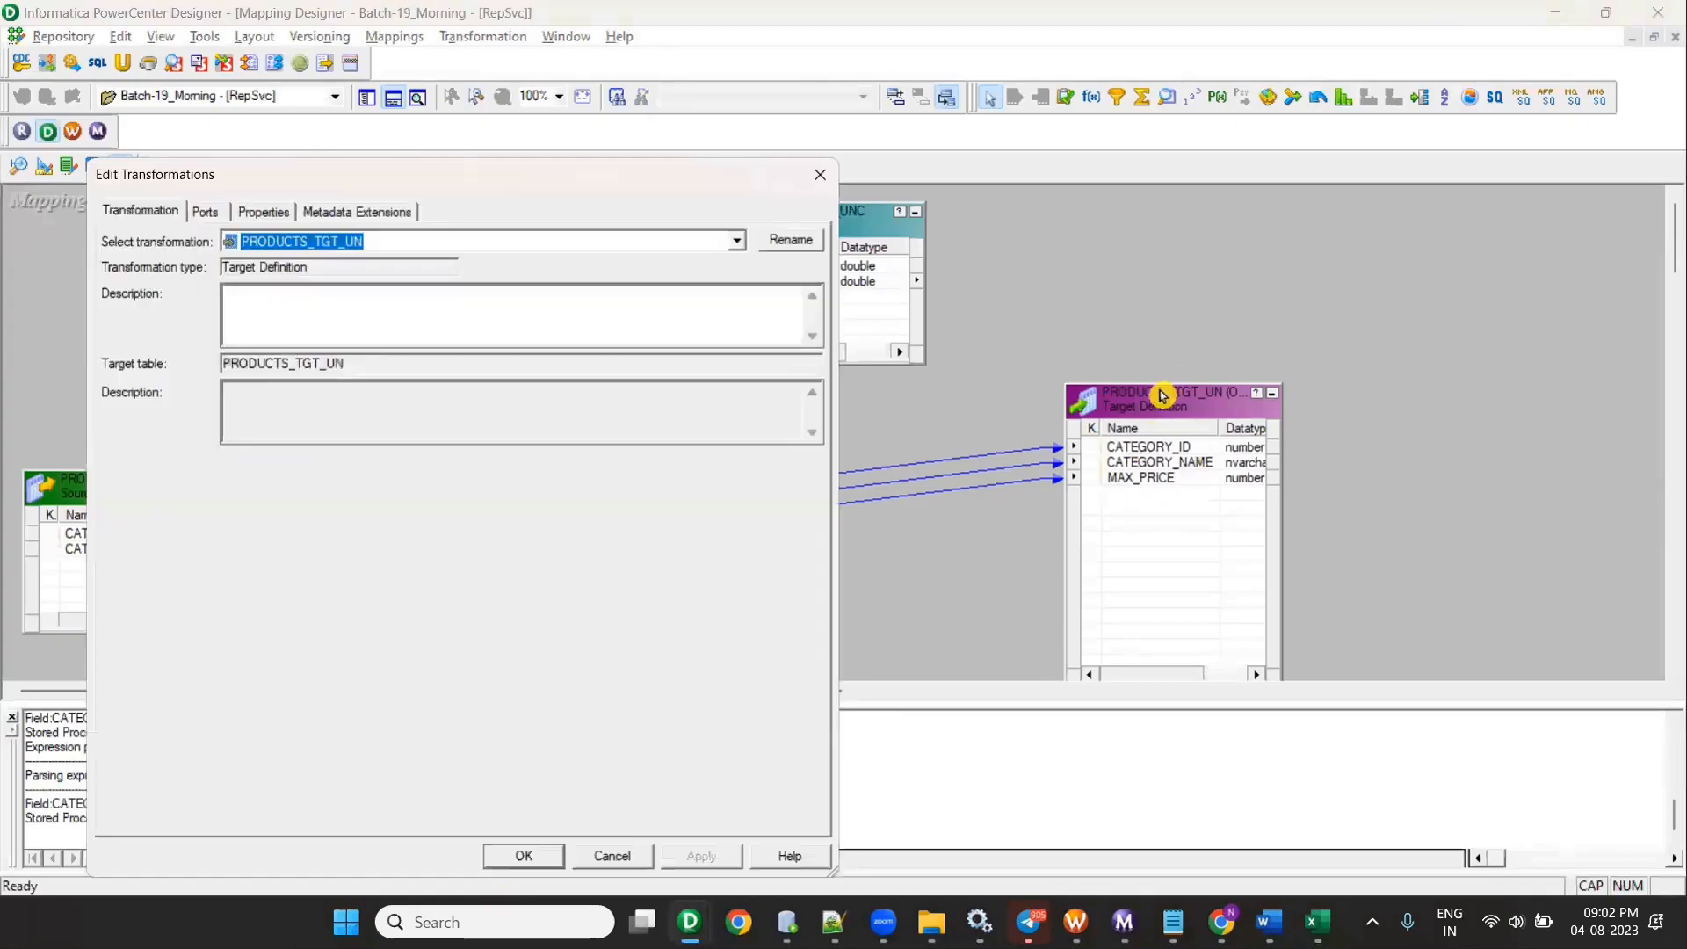
left_click(264, 212)
left_click(176, 368)
left_click(183, 387)
Step: Switch back to Excel and complete the entry in cell B27 as "4.PRE_SAL AND POST_SQL IN TARGET"
key("alt+Tab")
type("PRE_SAL AND POS")
key("BackSpace")
type("OST_SQL IN ")
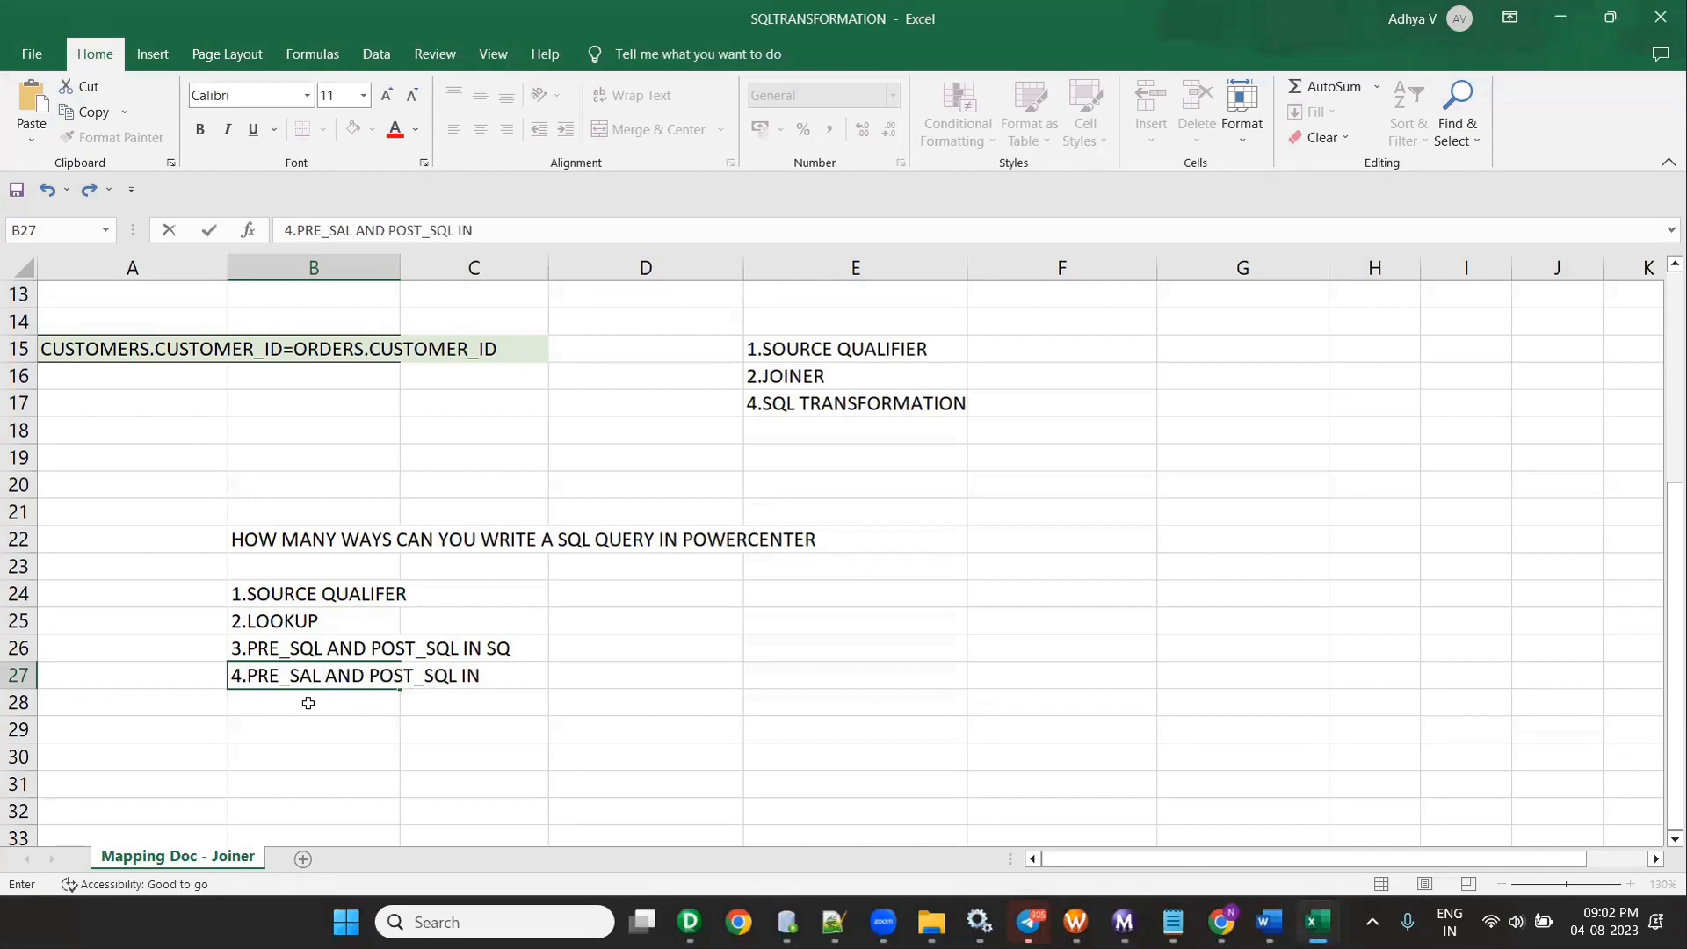
type("TARGET")
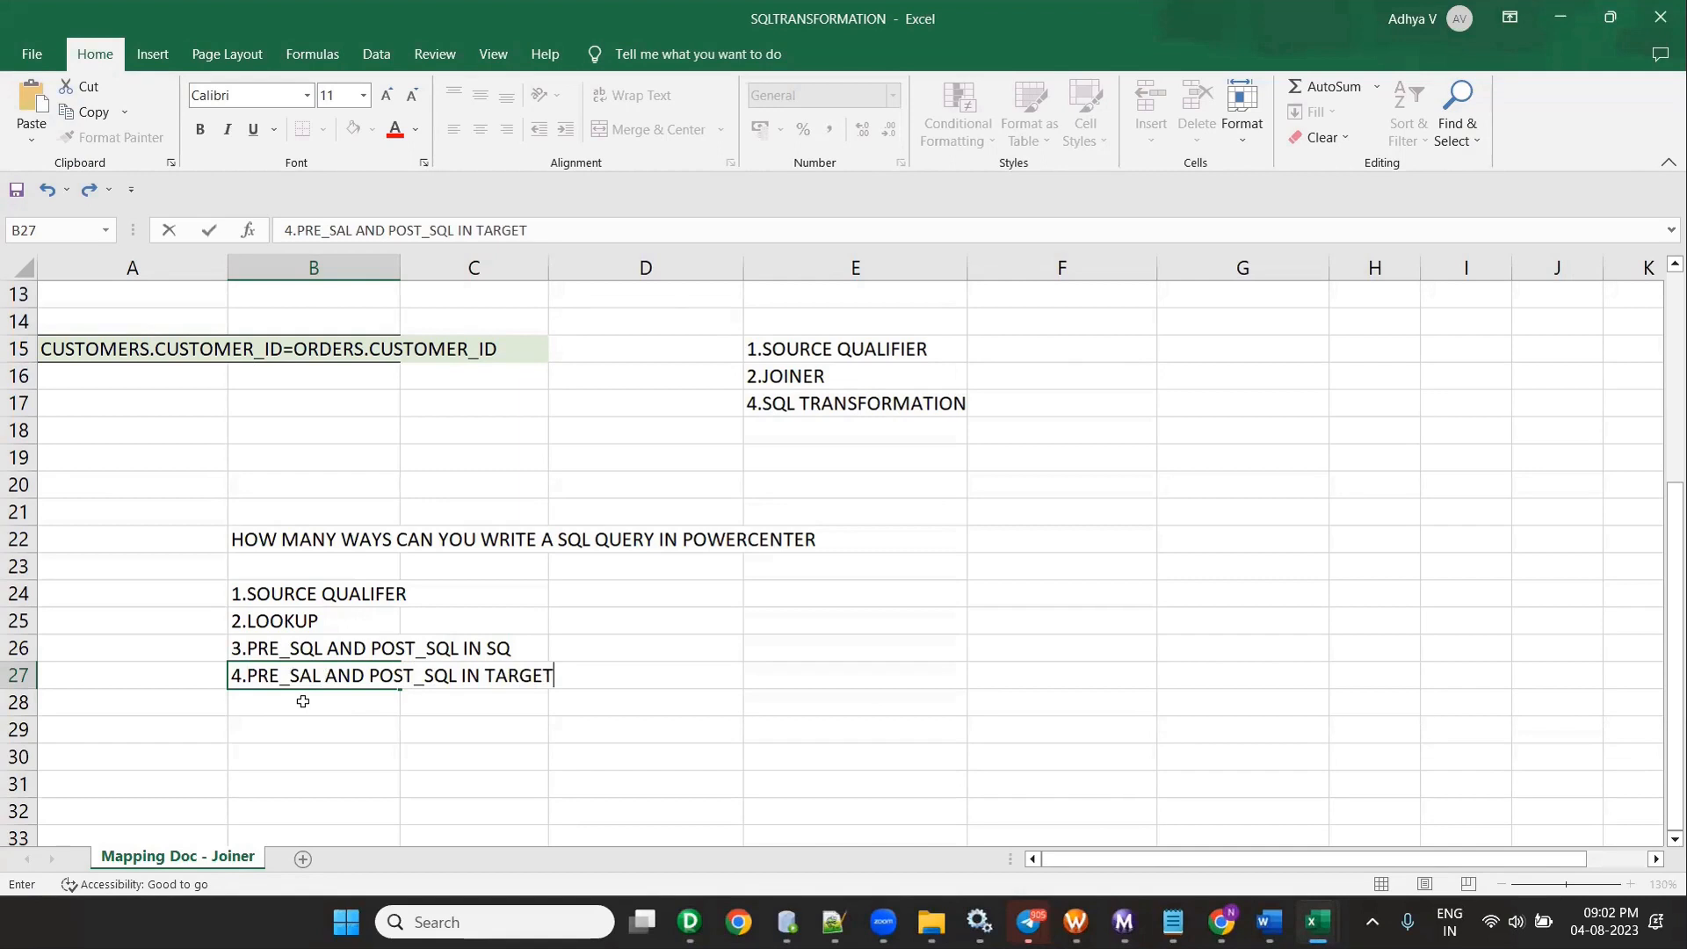
left_click(823, 650)
Step: Review the list of SQL query options under the question, from the source qualifier to the pre and post SQL entries
left_click_drag(299, 596, 304, 697)
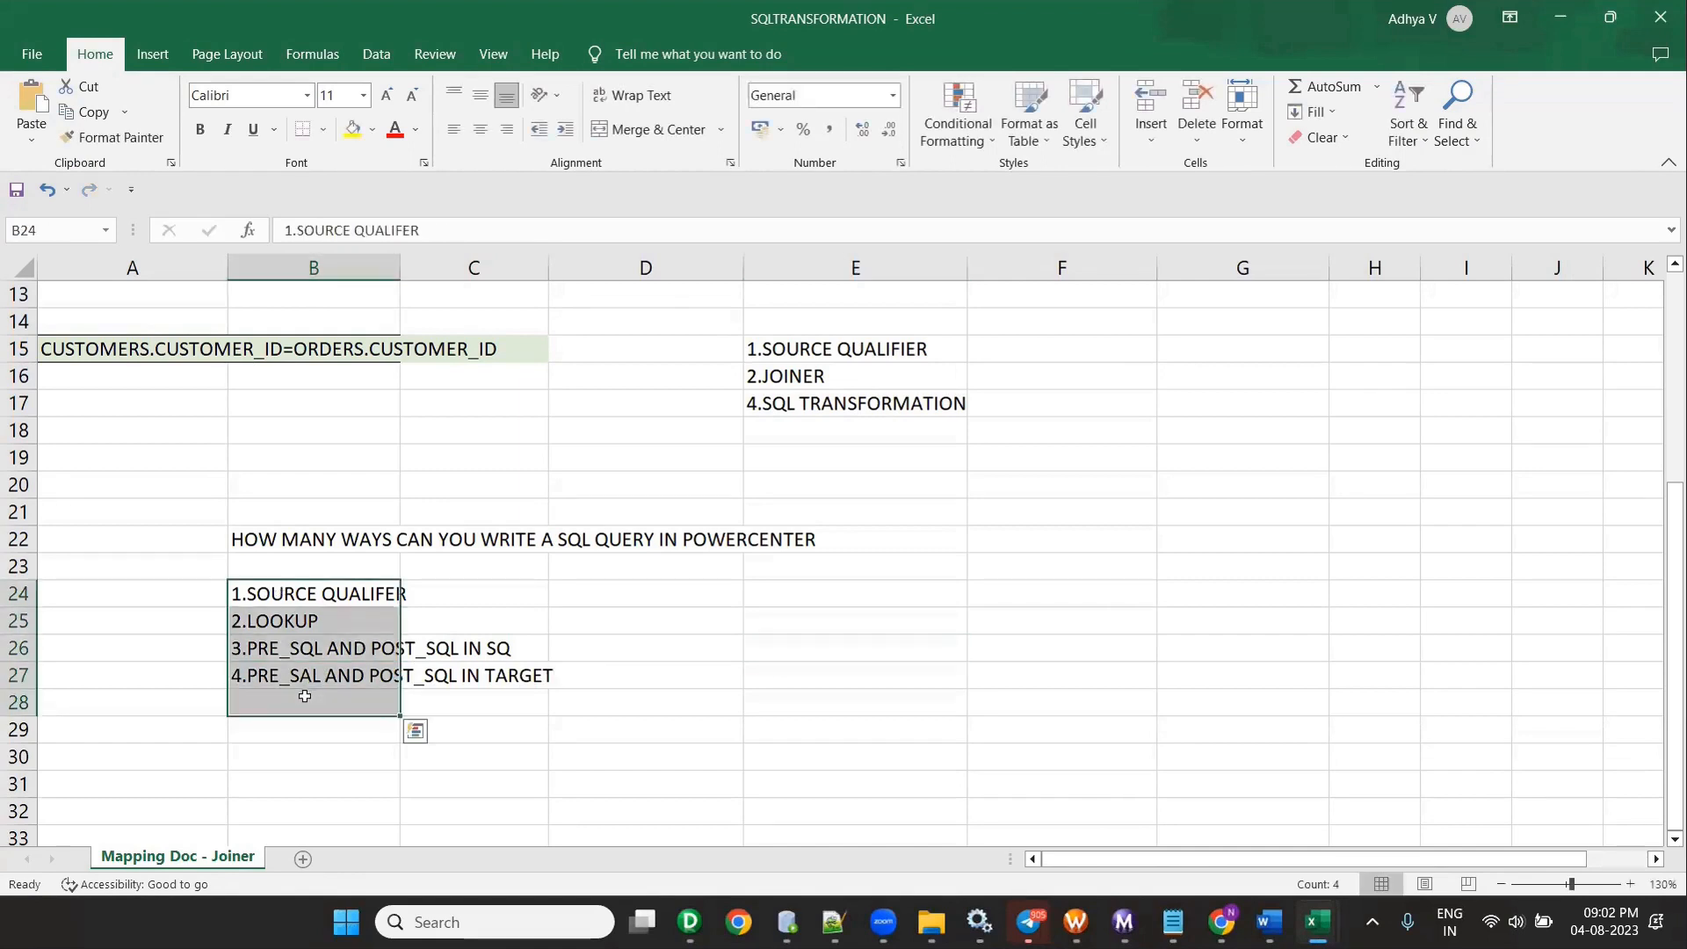
left_click(298, 591)
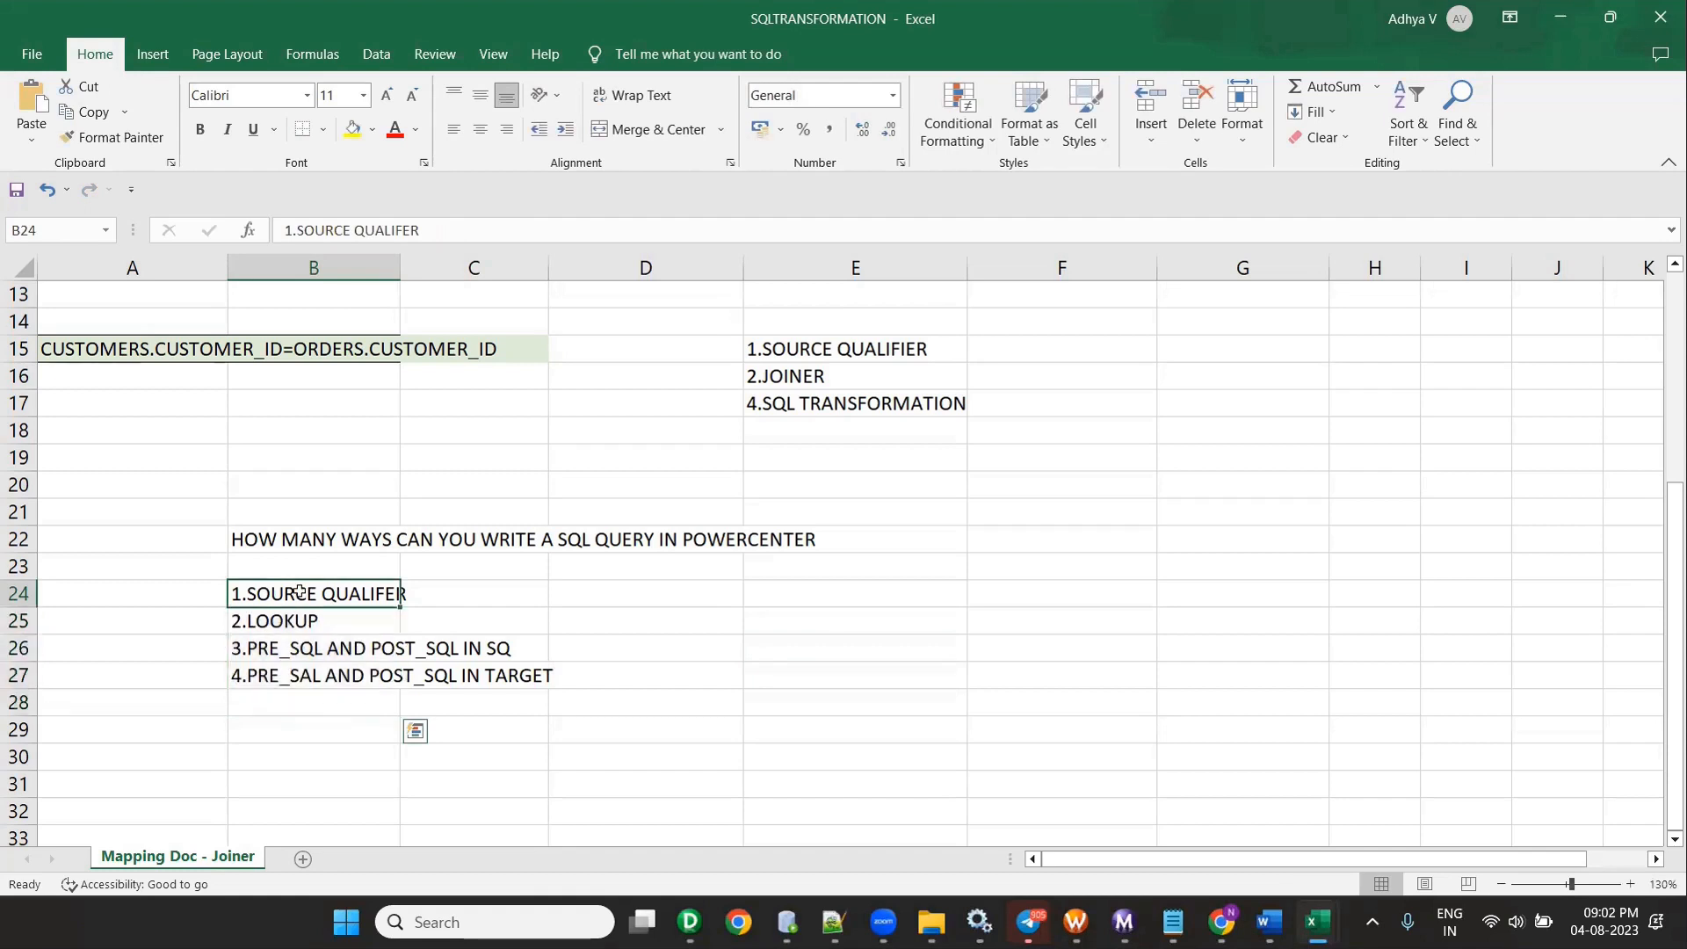
left_click_drag(269, 653, 279, 692)
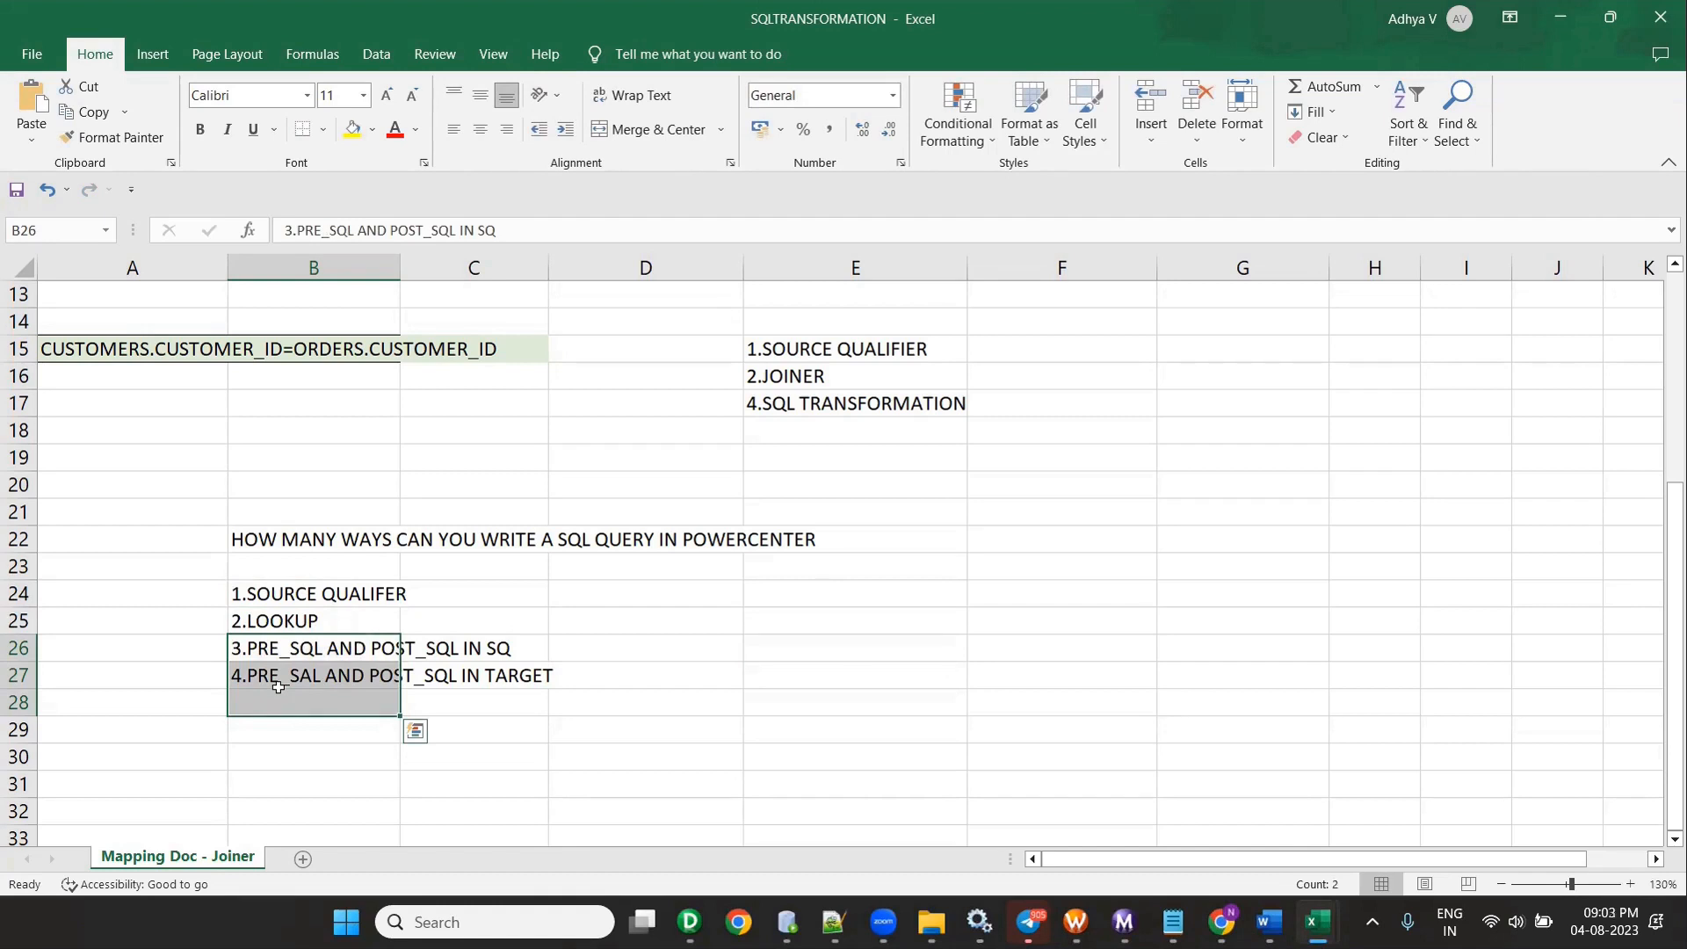
Step: Switch to PowerCenter Designer, close the target's properties, and open the m_DIM_EMPLOYEES20_SCD_TYPE_2 mapping from the Batch-19_Morning folder
left_click(690, 922)
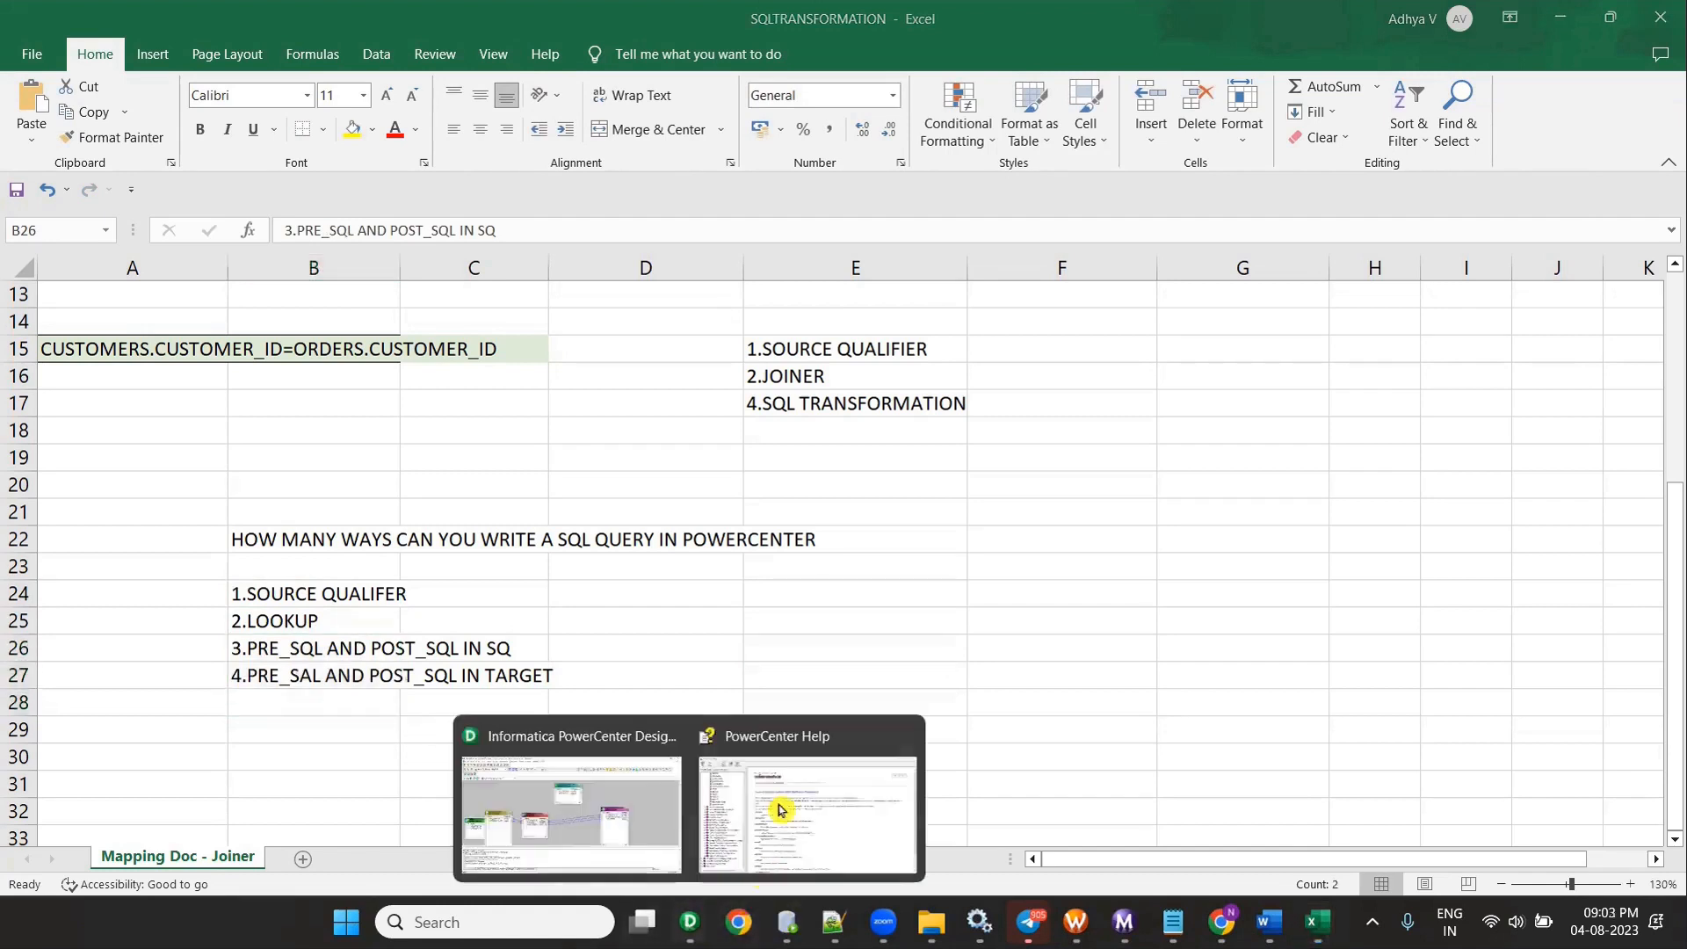
left_click(584, 801)
left_click(530, 859)
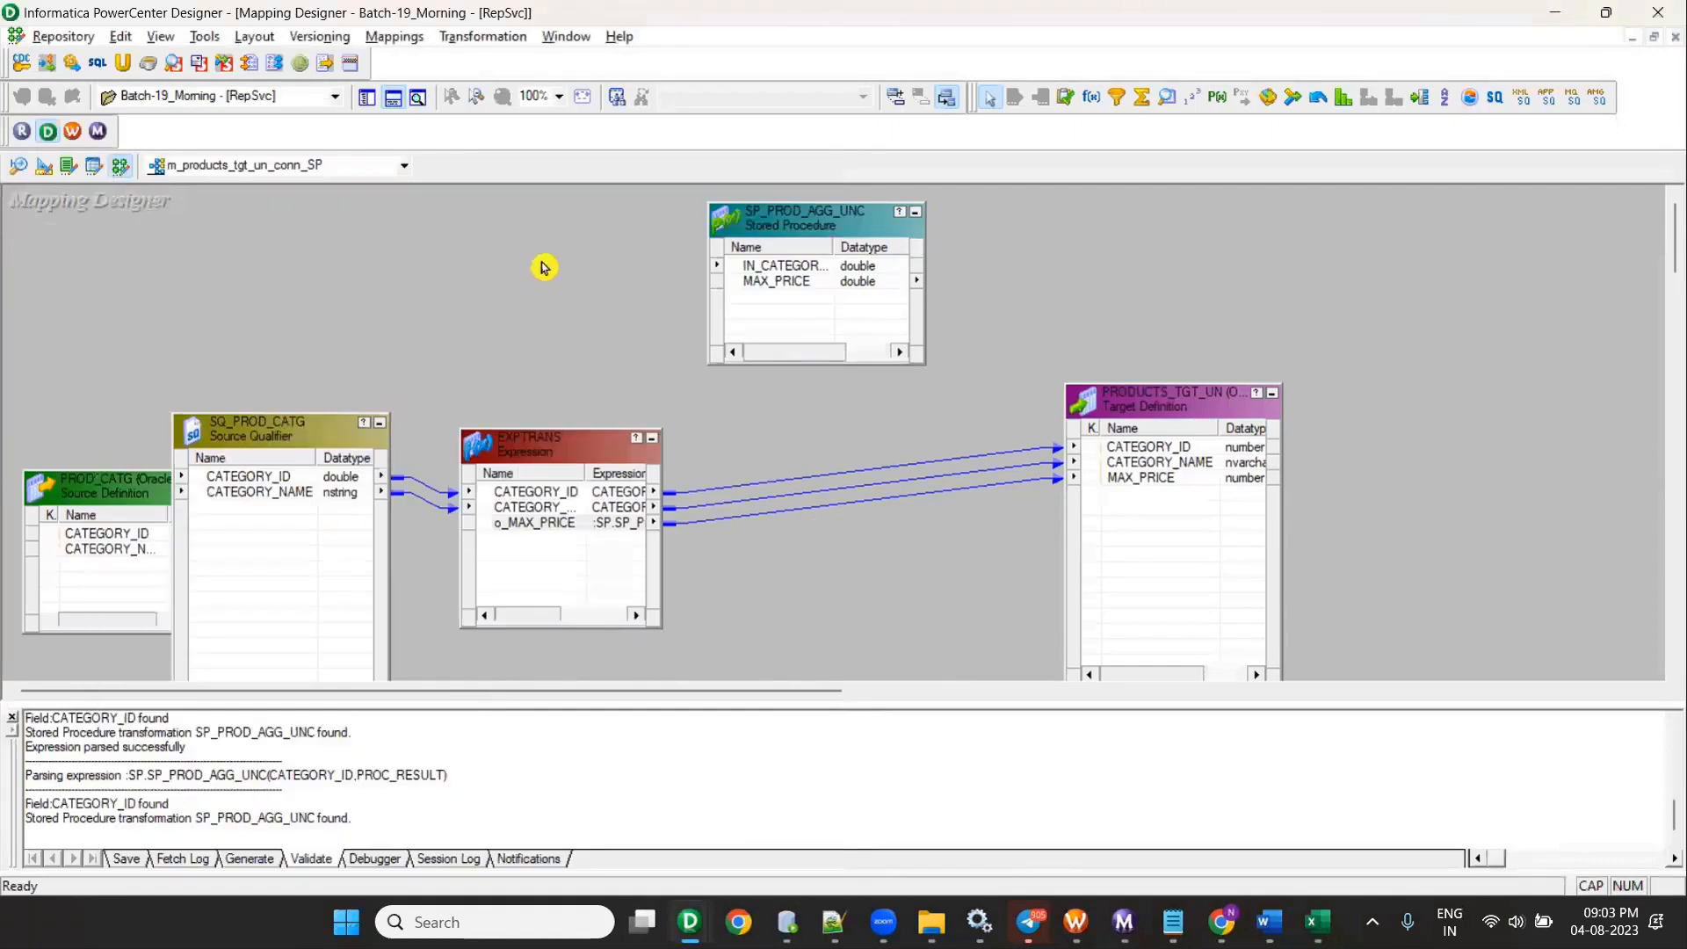
left_click(367, 97)
scroll(264, 416, "down", 5)
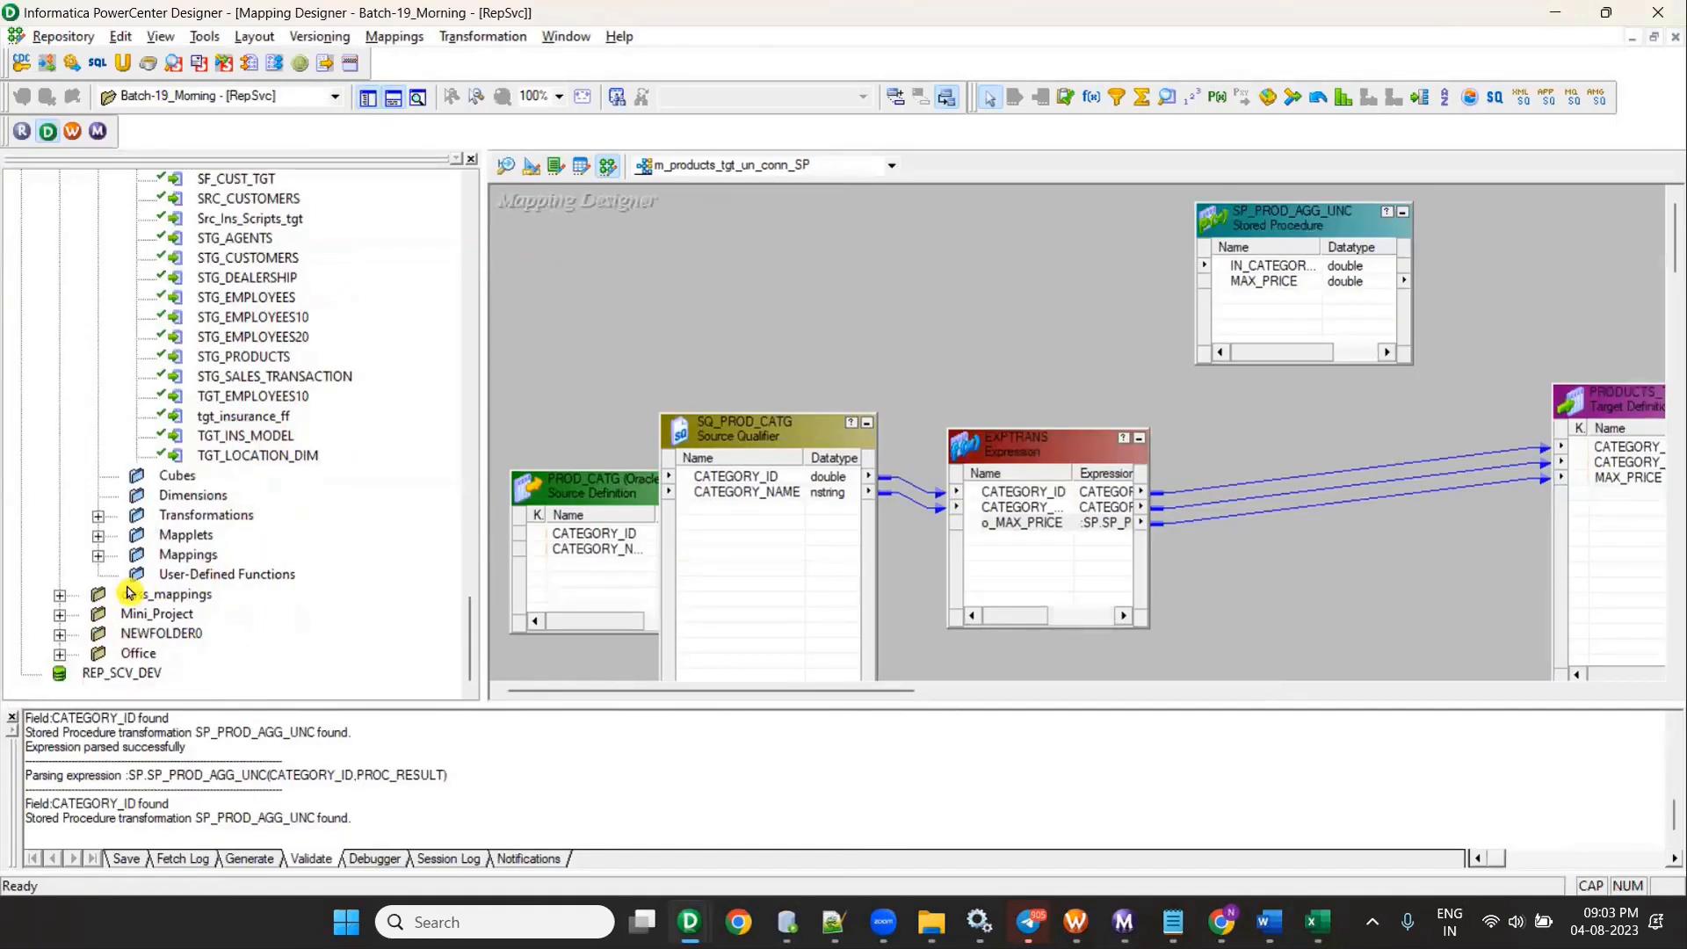
left_click(98, 554)
scroll(281, 514, "down", 6)
right_click(339, 239)
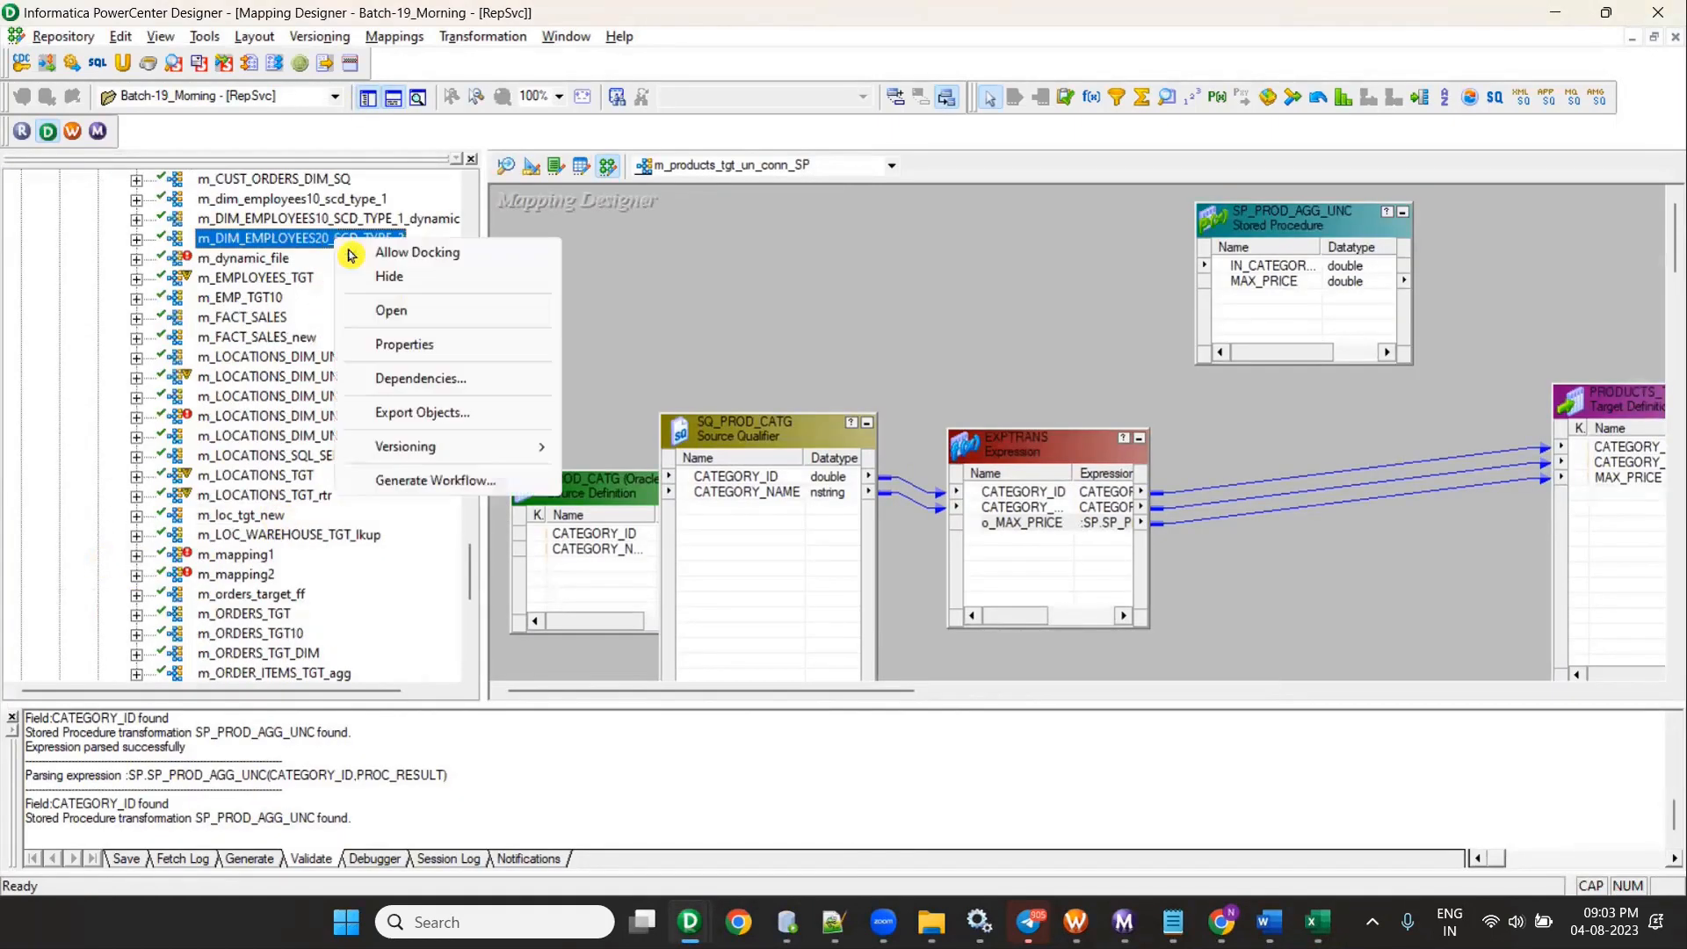
left_click(391, 311)
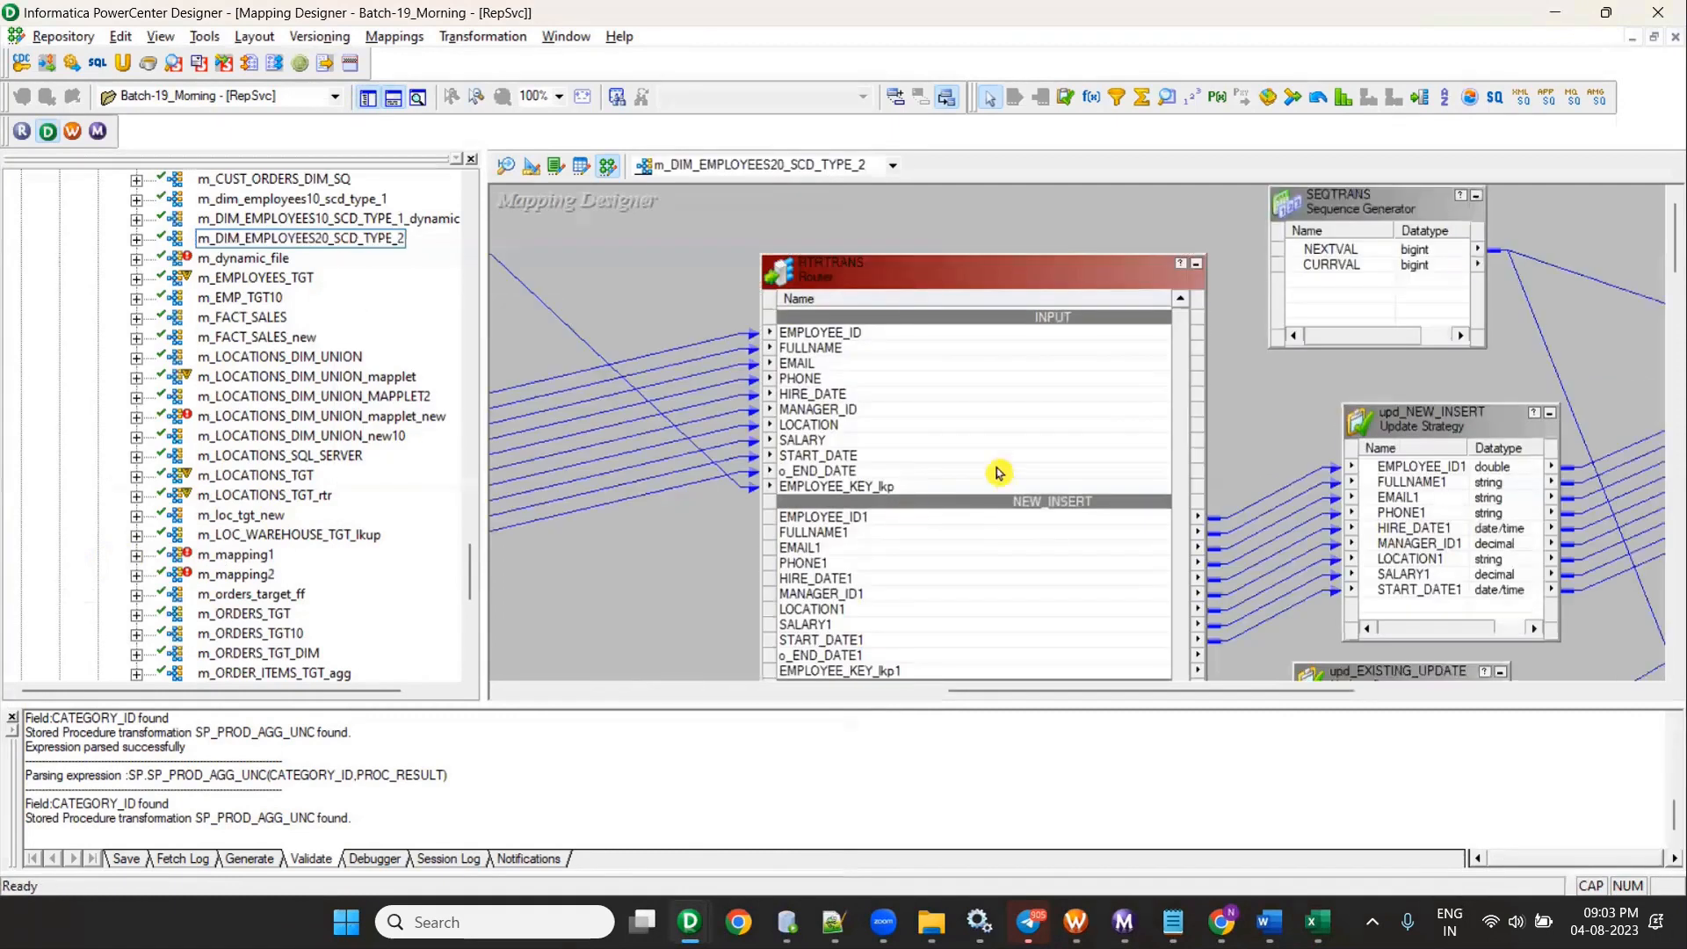
Step: Arrange all transformations in the mapping as icons and hide the navigator and output windows
right_click(675, 301)
left_click(773, 444)
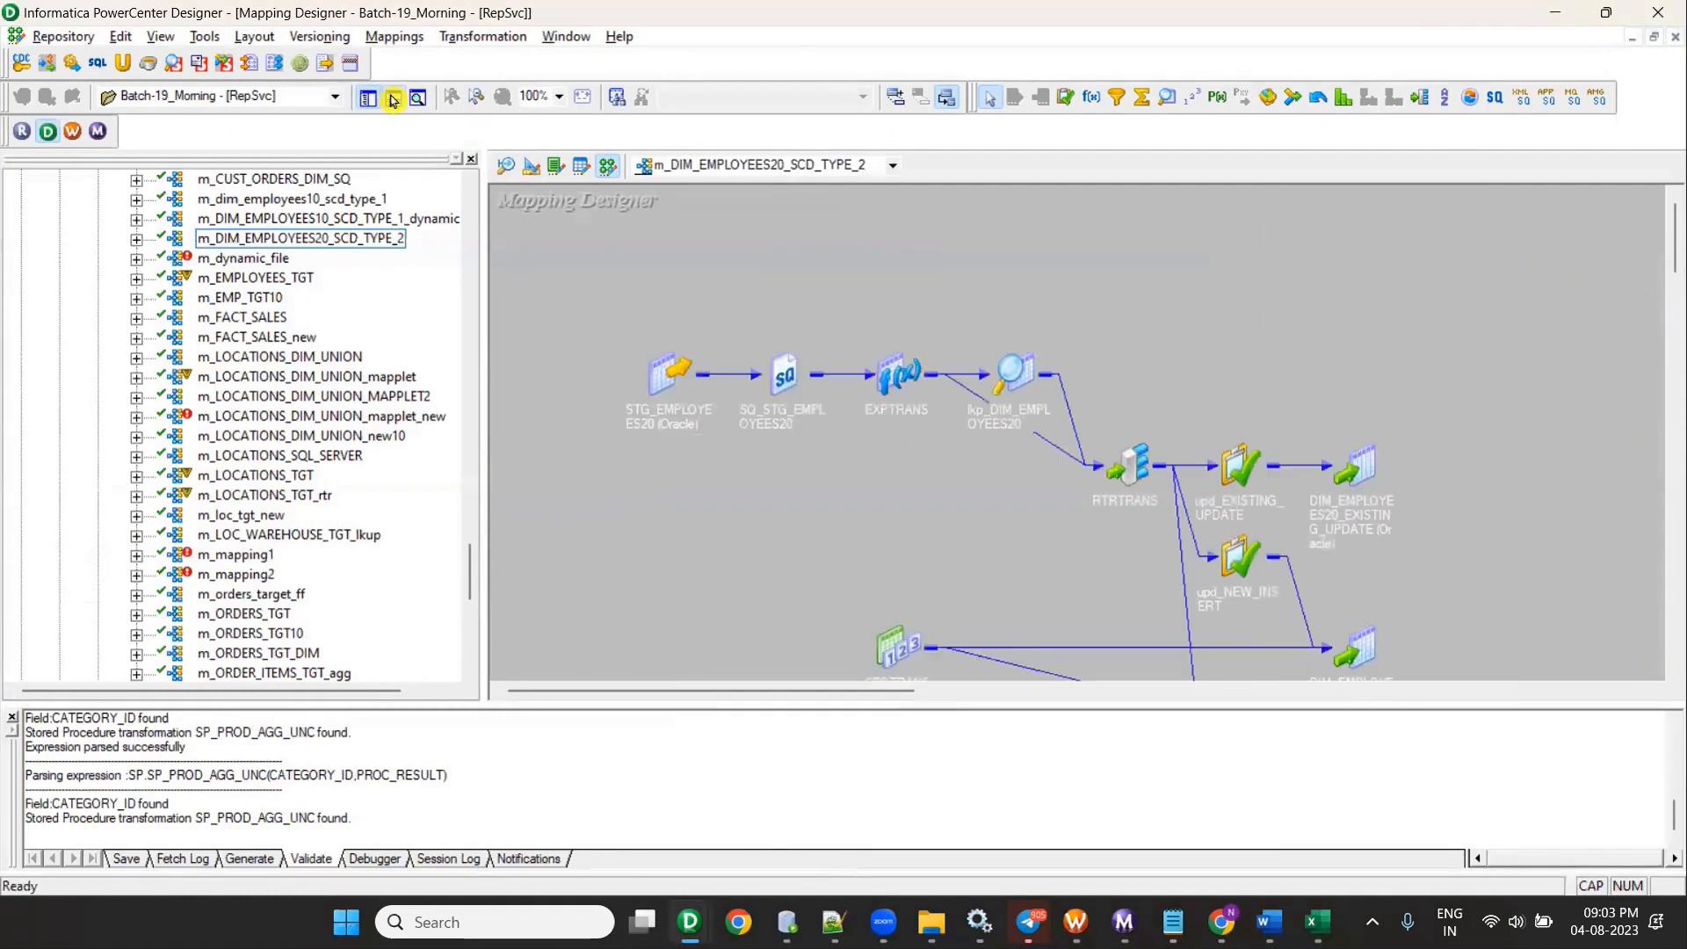
left_click(393, 99)
left_click(367, 96)
Step: Move the update strategies and their DIM_EMPLOYEES20 targets together farther from RTRTRANS, leaving a gap in the middle of the pipeline
left_click_drag(717, 412, 995, 850)
left_click_drag(892, 468, 1101, 492)
left_click_drag(780, 381, 708, 630)
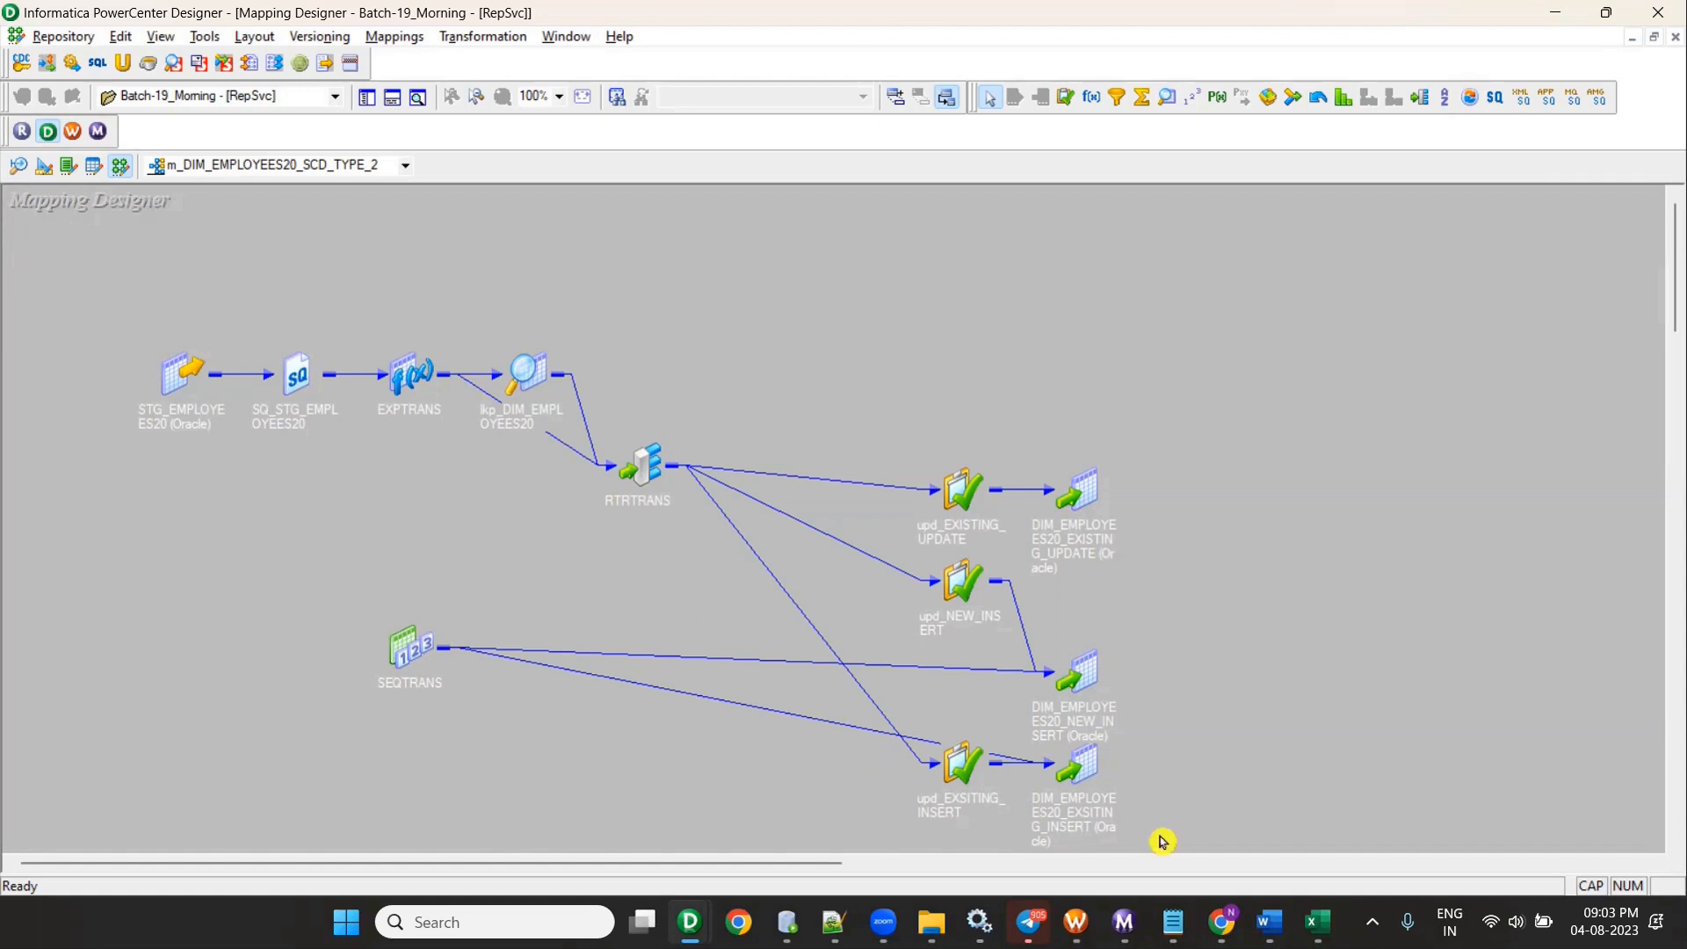
Step: Consult the SQL TRANSFORMATION Word document and return to the Designer mapping to examine the midstream gap after the router
mouse_move(1270, 922)
left_click(1336, 841)
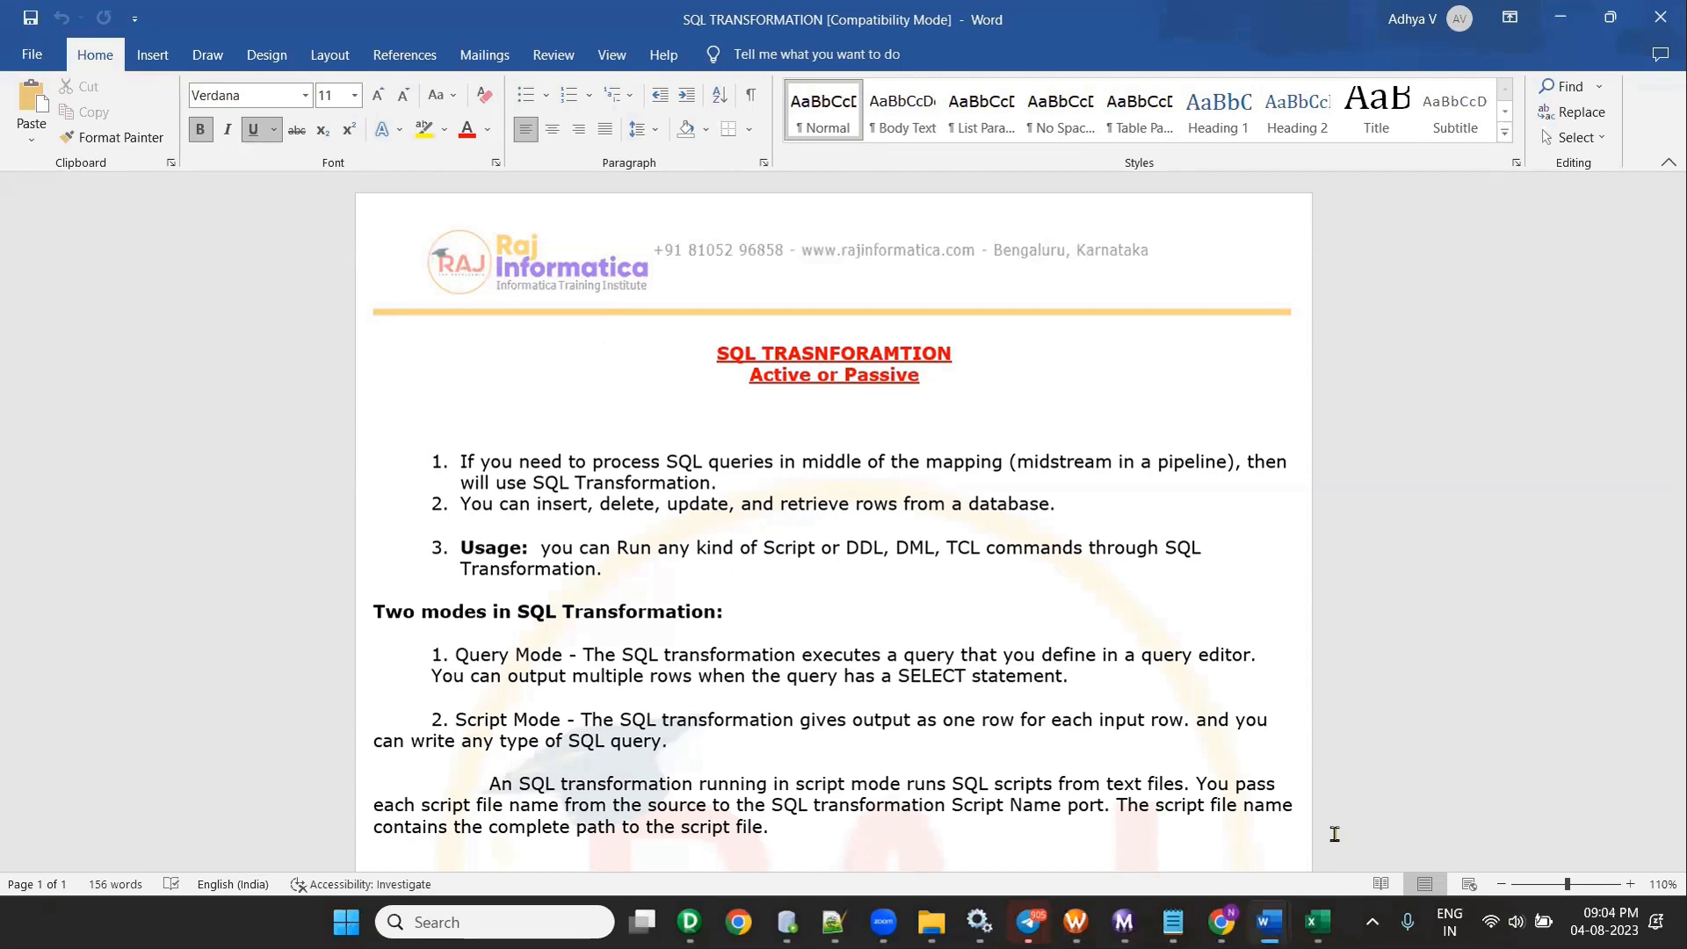
key("alt+Tab")
left_click_drag(757, 408, 779, 671)
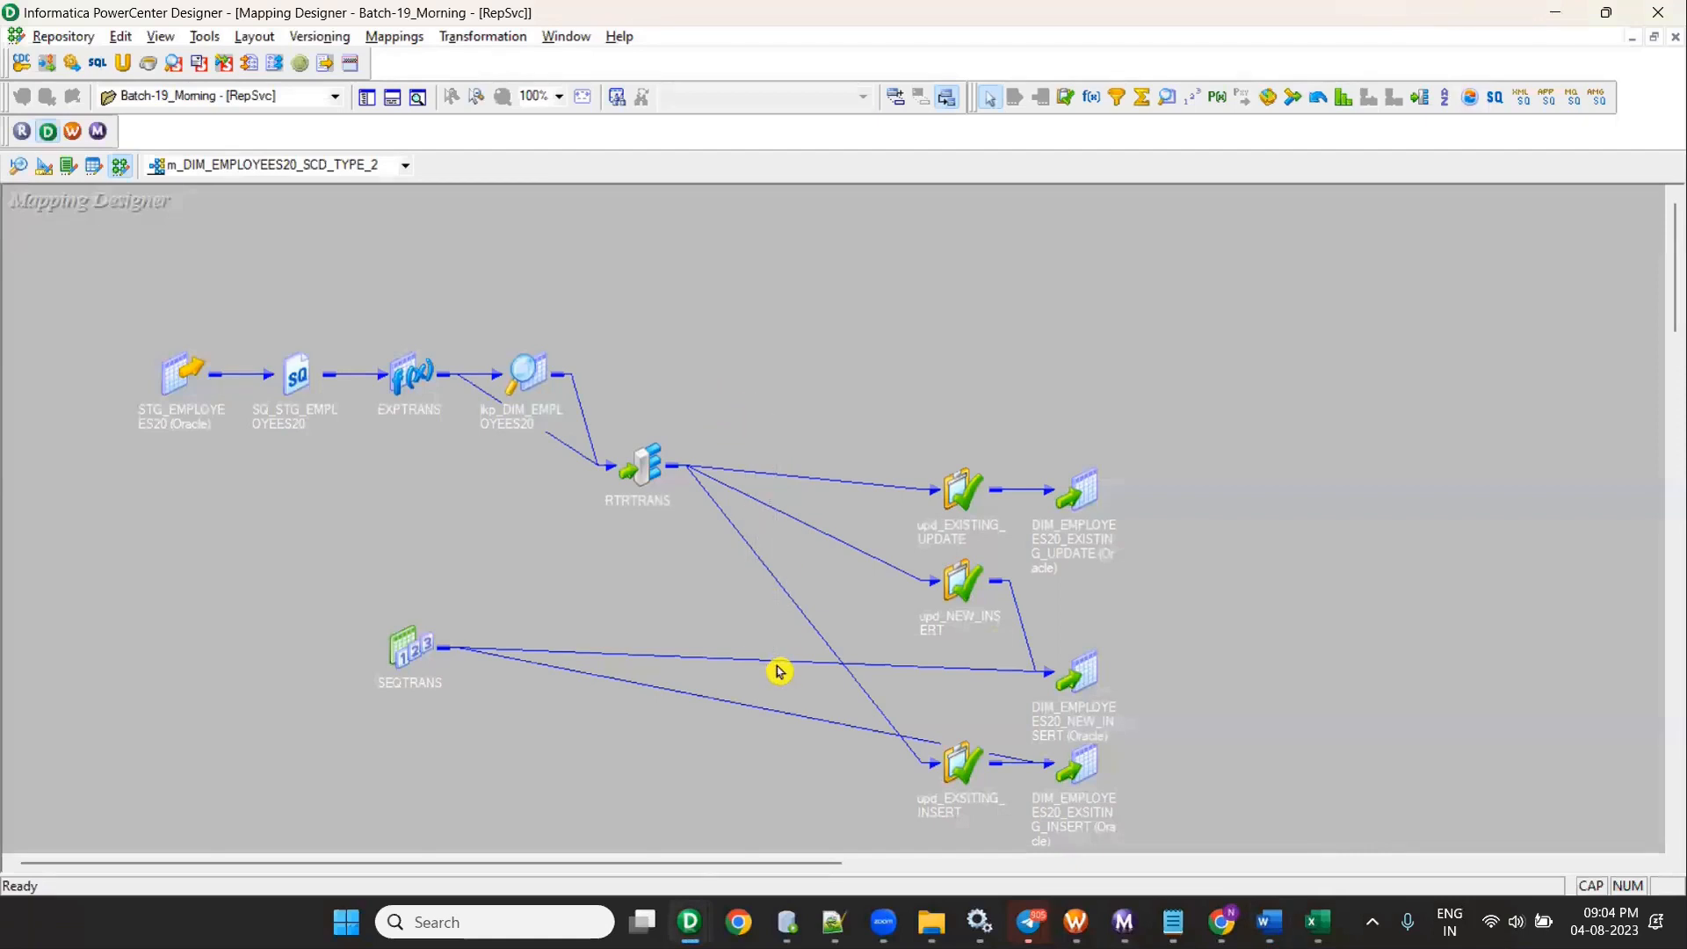
left_click_drag(754, 371, 743, 604)
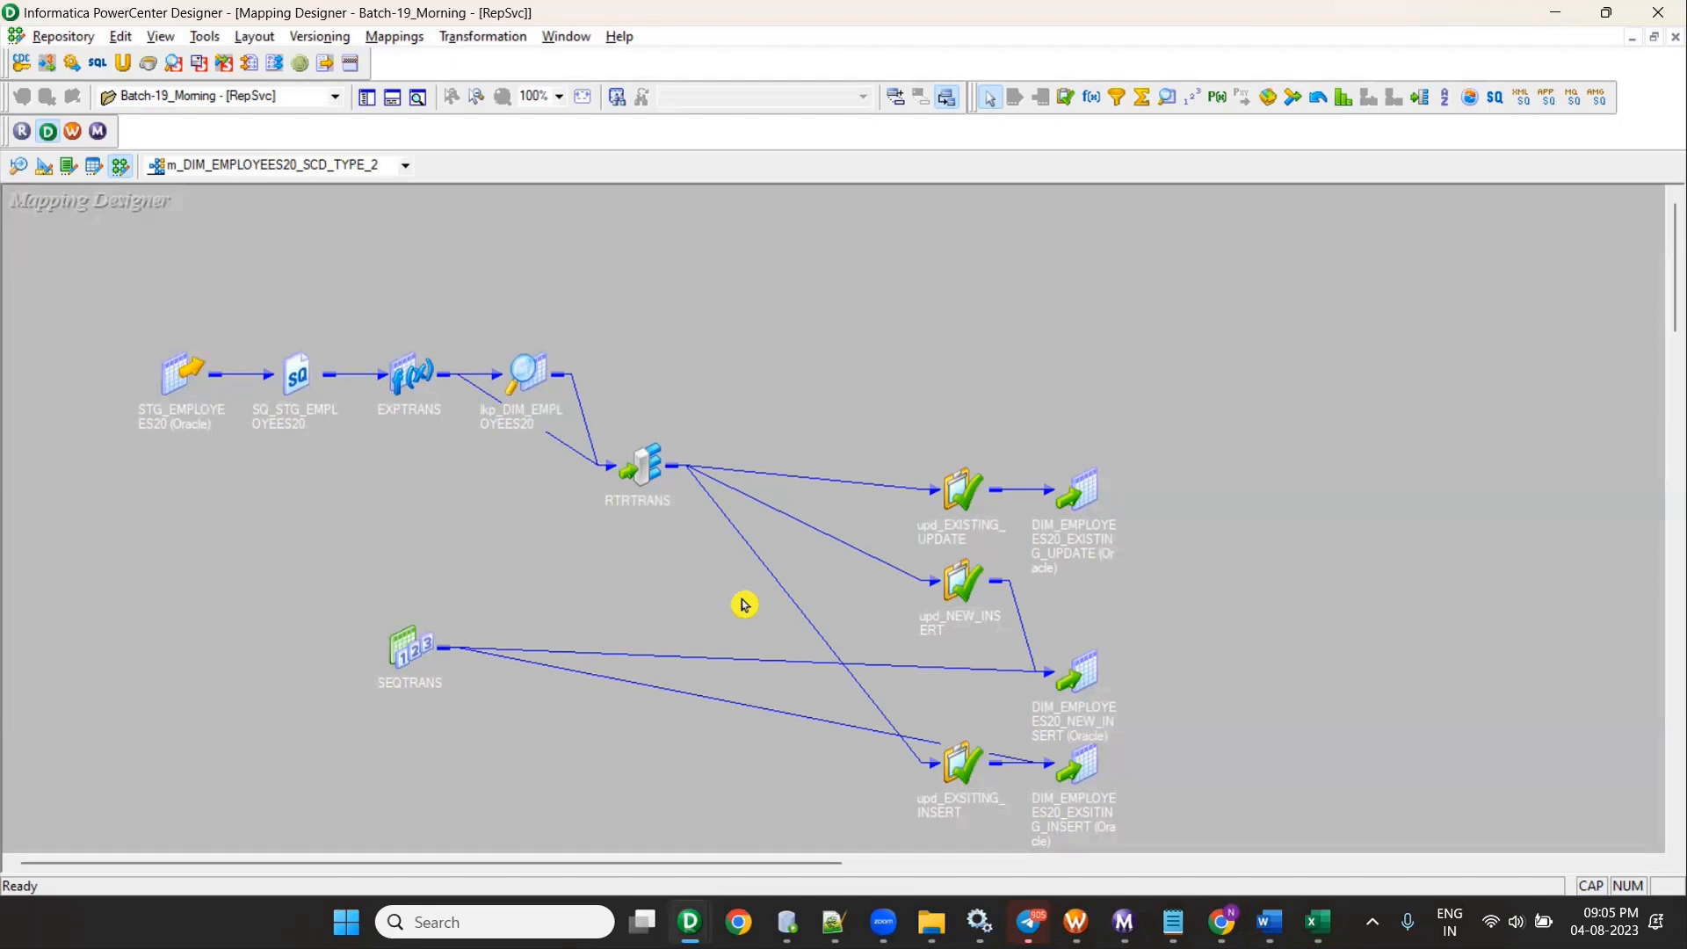
Step: Open the SQLTRANSFORMATION workbook from the Using Query folder and review the source and target table names in its mapping document
left_click(931, 922)
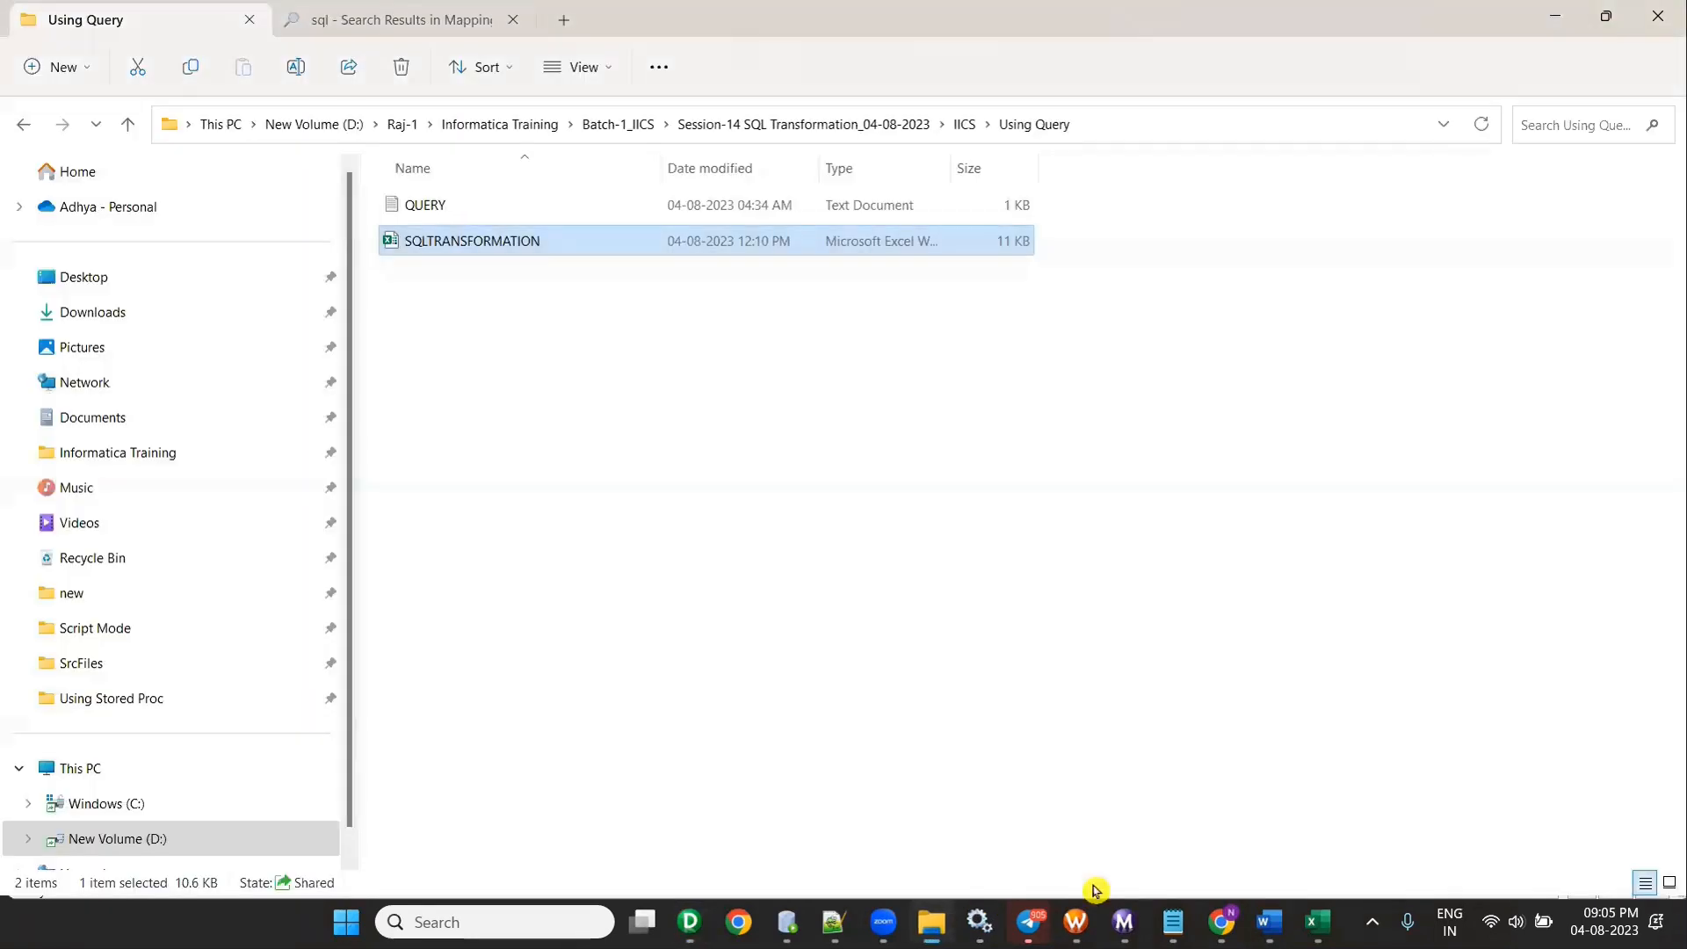
double_click(444, 247)
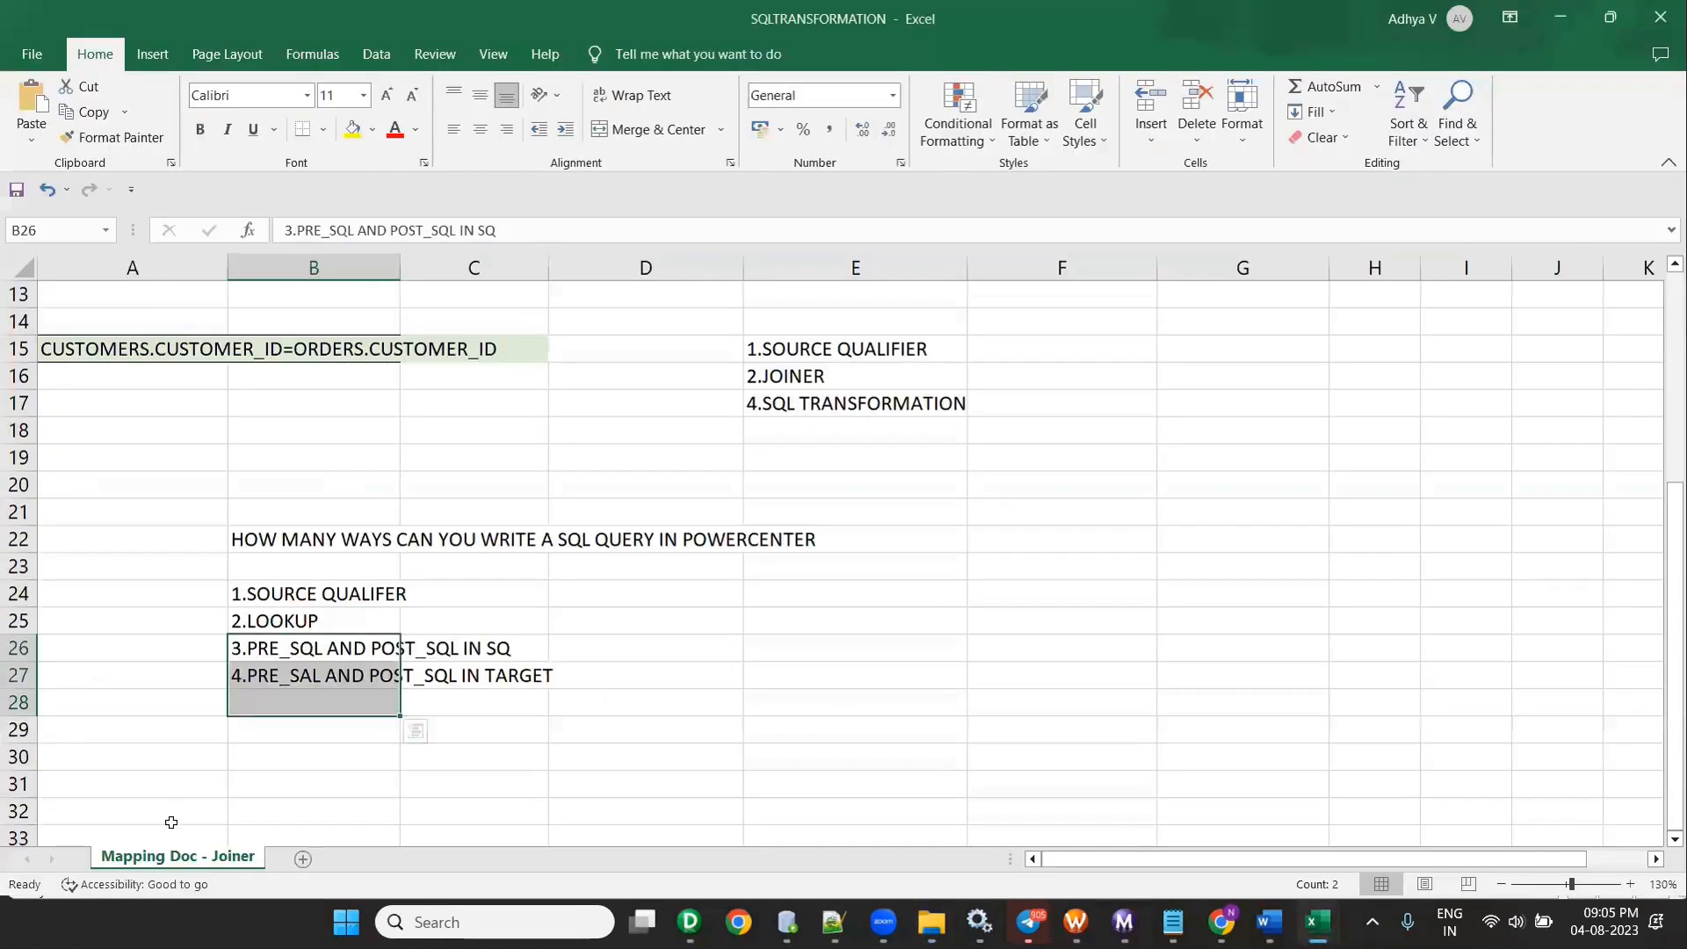
scroll(706, 559, "up", 4)
left_click_drag(132, 346, 140, 595)
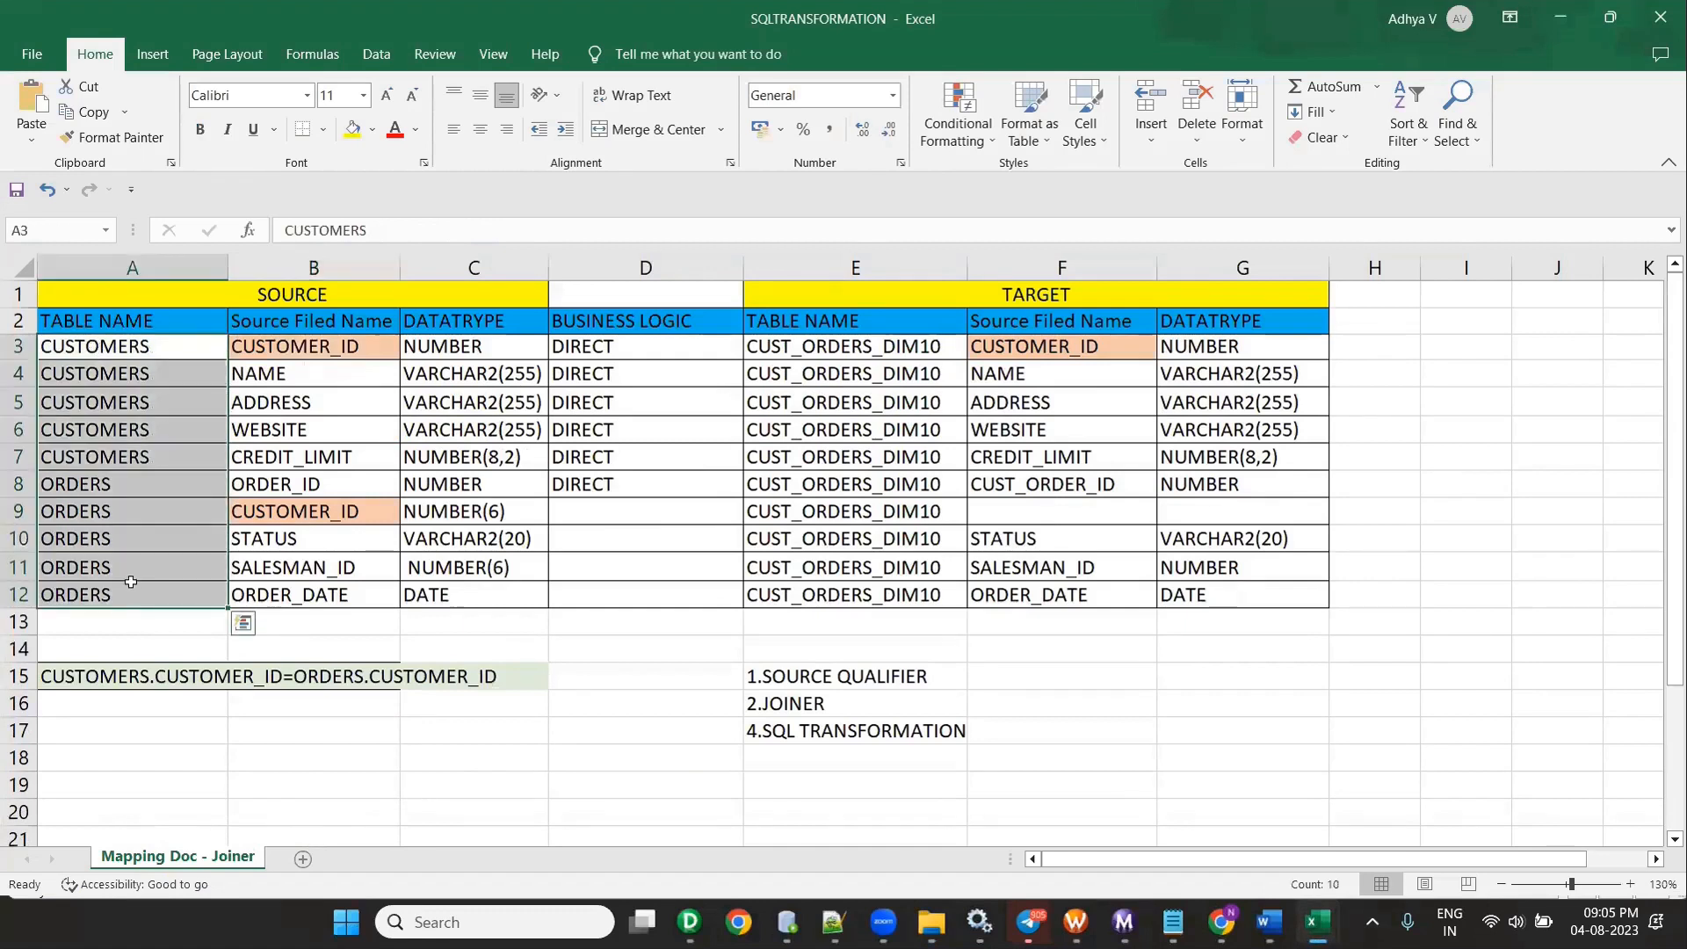
left_click_drag(842, 348, 857, 595)
left_click(879, 428)
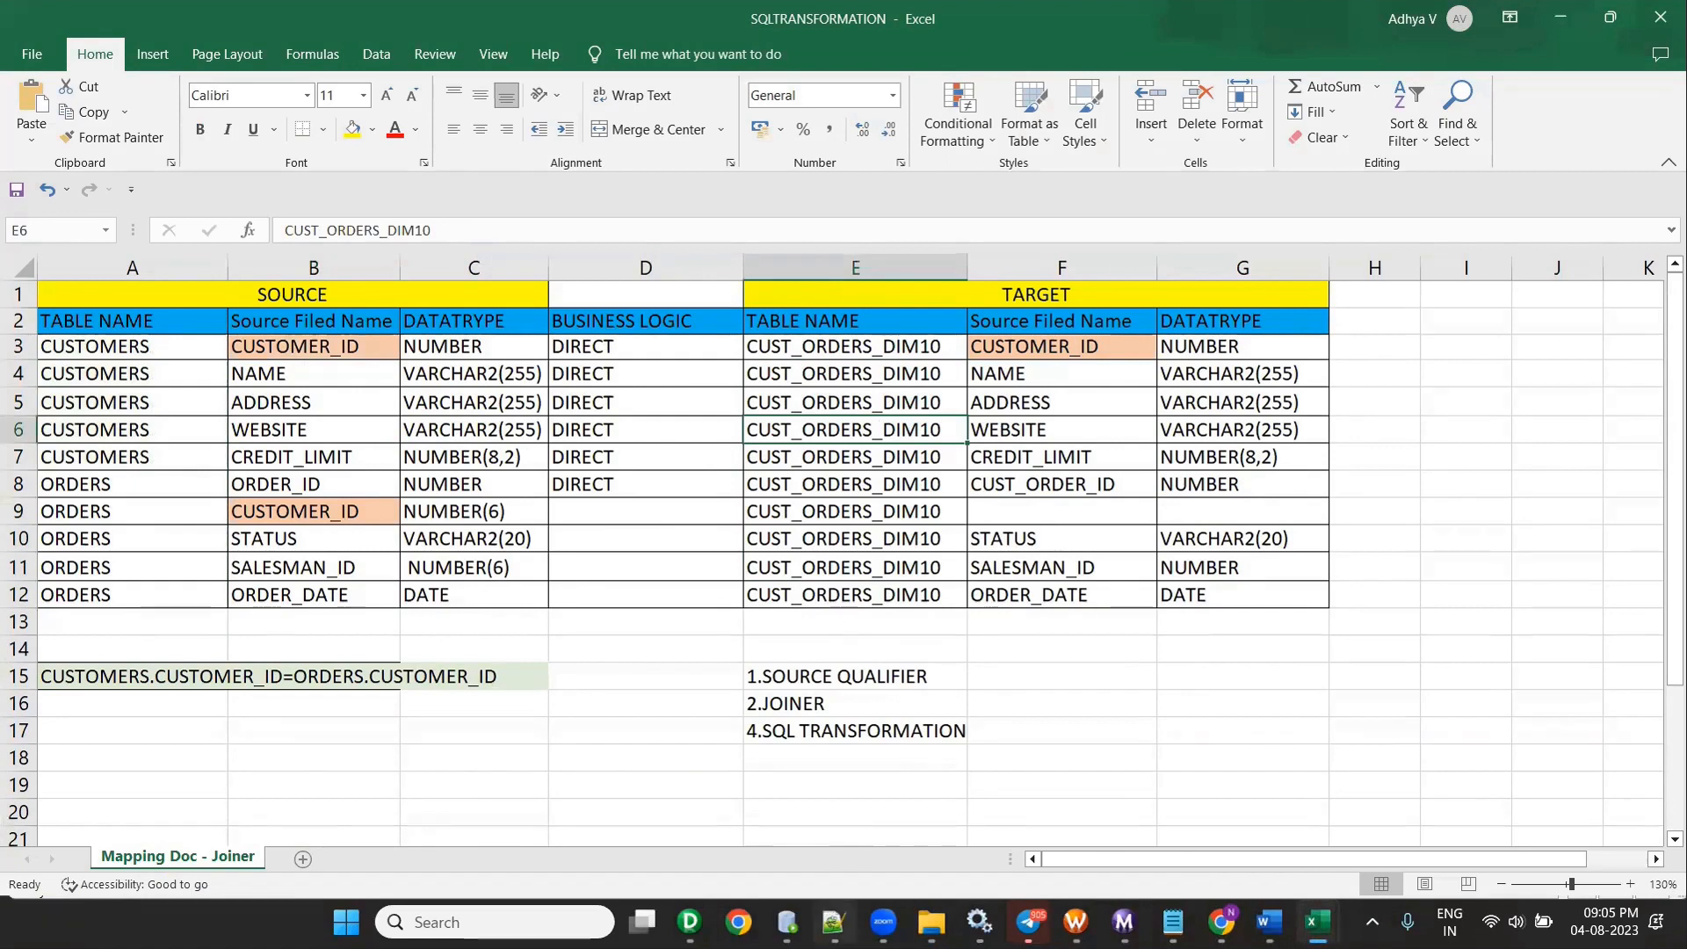
Step: Open the QUERY text file from the Using Query folder and copy its CREATE TABLE CUST_ORDERS_DIM10 statement
key("alt+Tab")
double_click(414, 208)
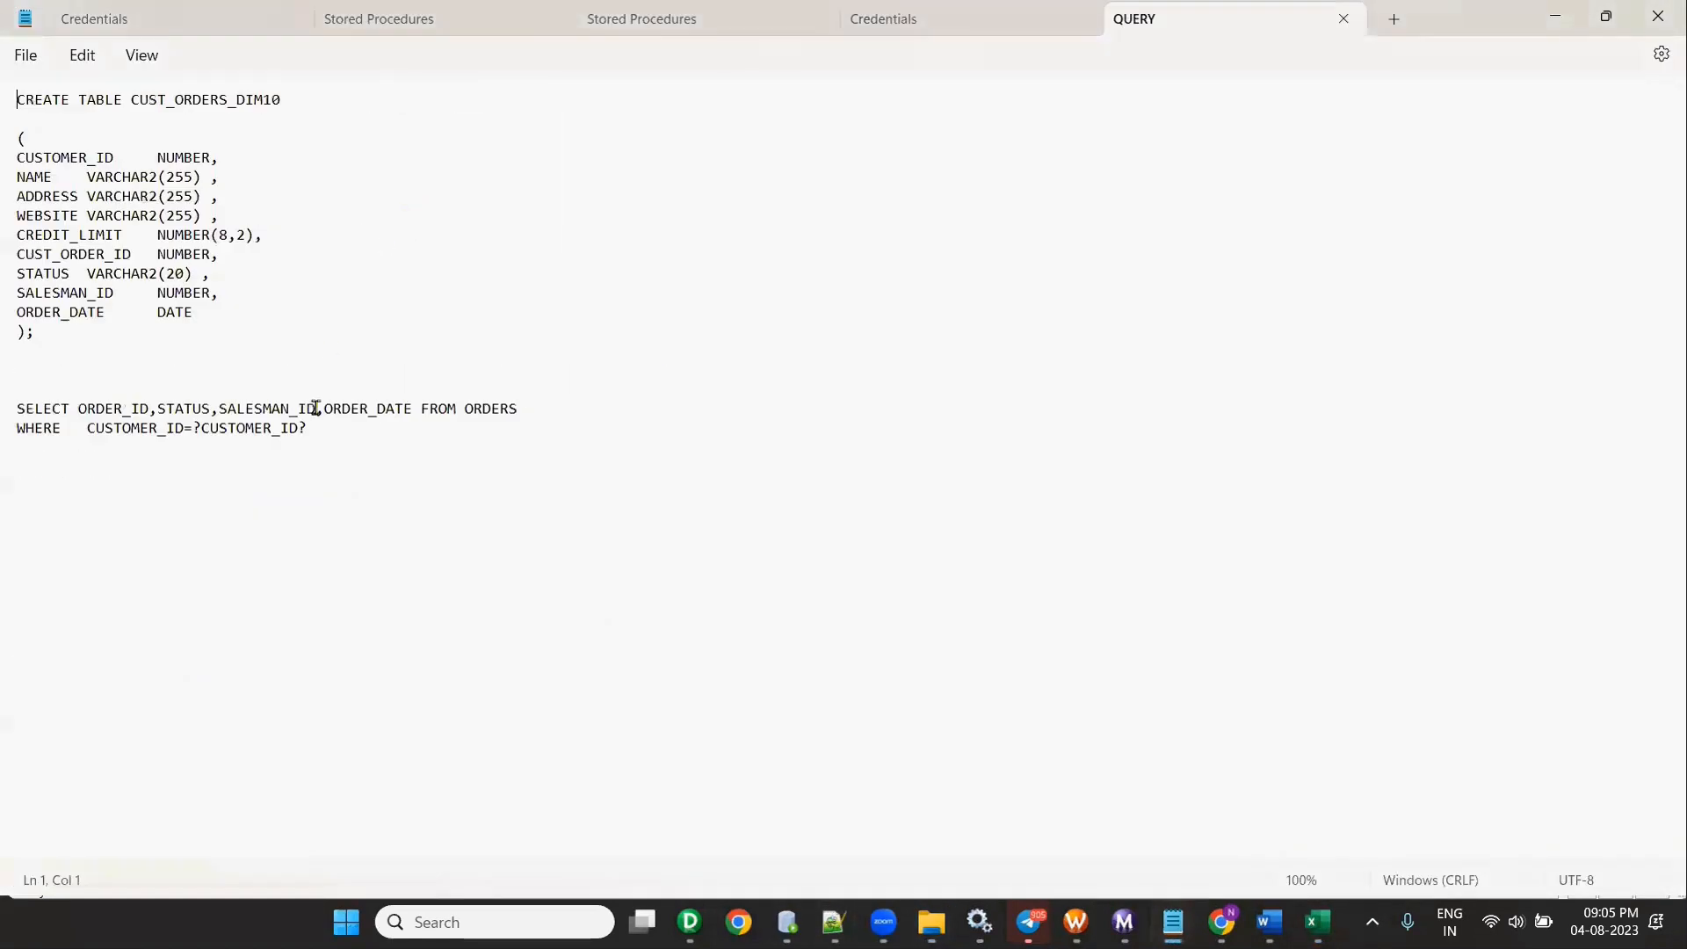
left_click_drag(71, 331, 11, 13)
key("ctrl+c")
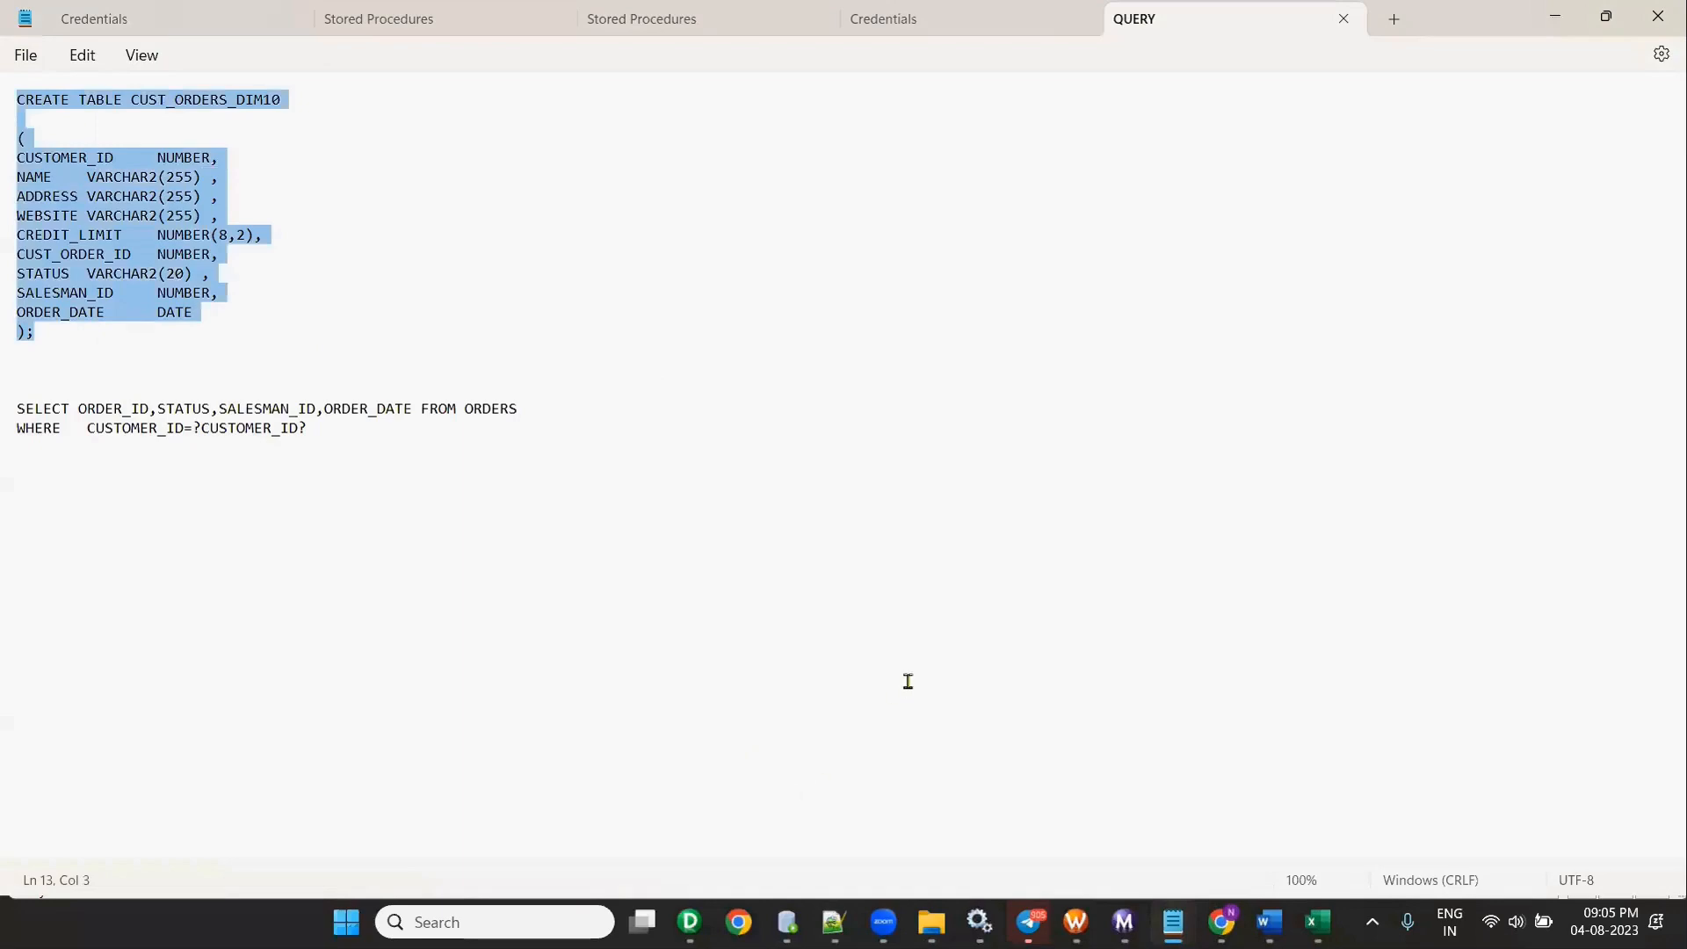
Step: Switch to Oracle SQL Developer and replace the OT_TGT_DEV1 worksheet's contents with the copied CREATE TABLE CUST_ORDERS_DIM10 statement
left_click(787, 922)
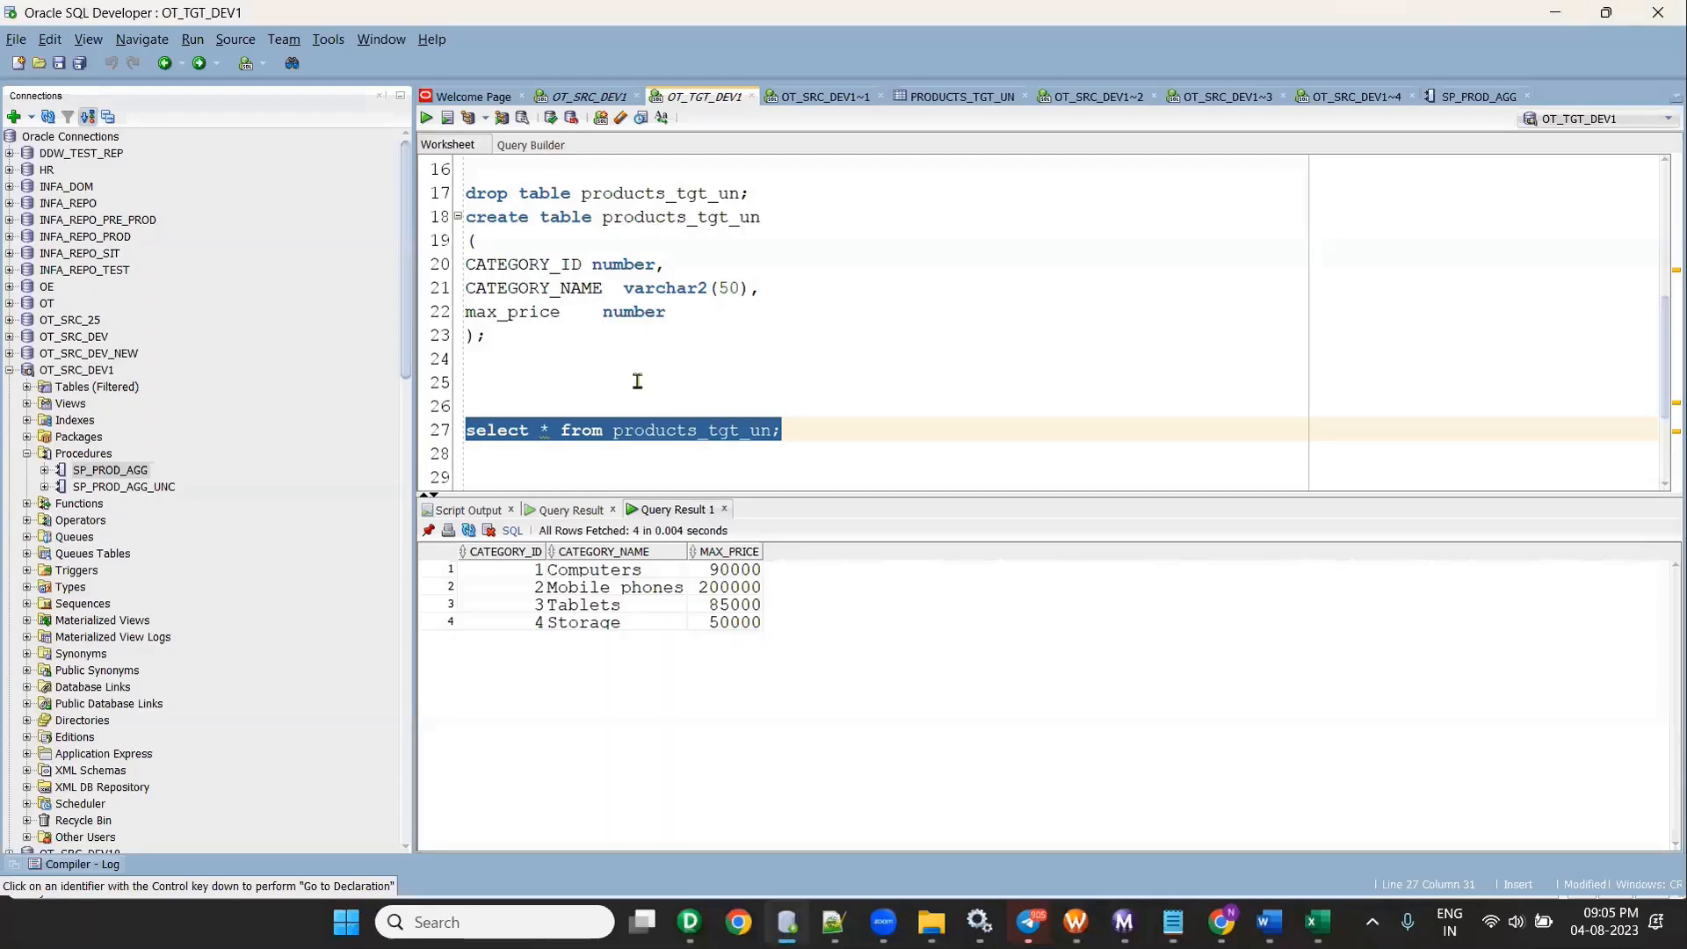
key("ctrl+a")
key("Return")
key("Return")
key("Return")
type("sELECT * F")
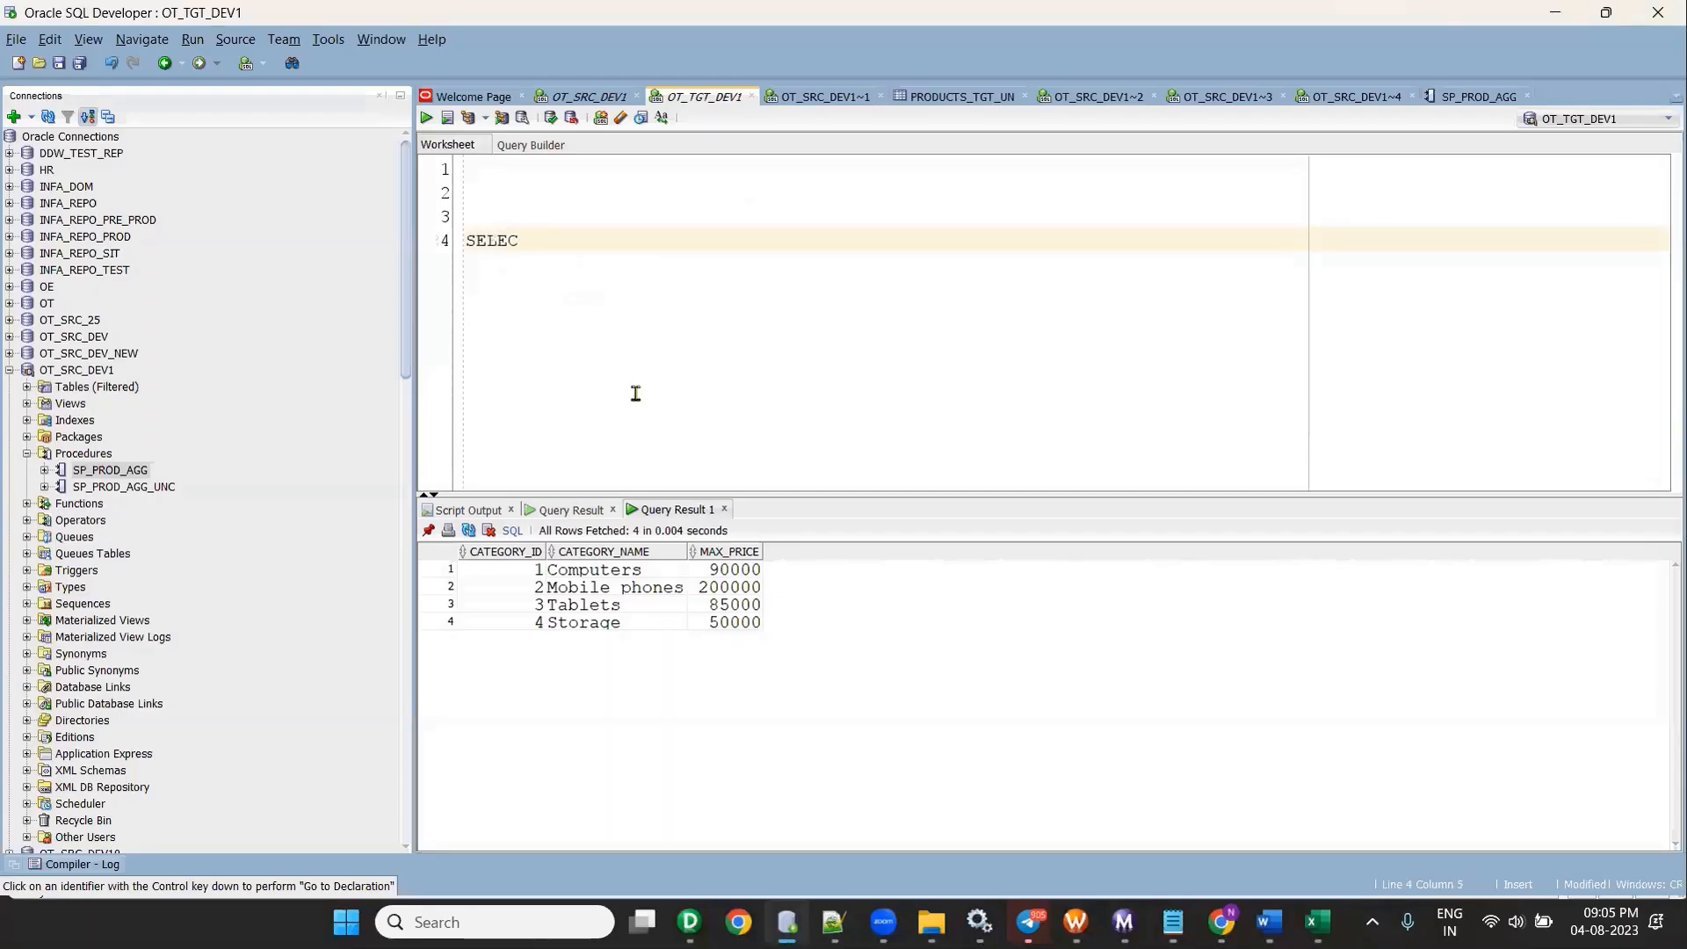
key("ctrl+v")
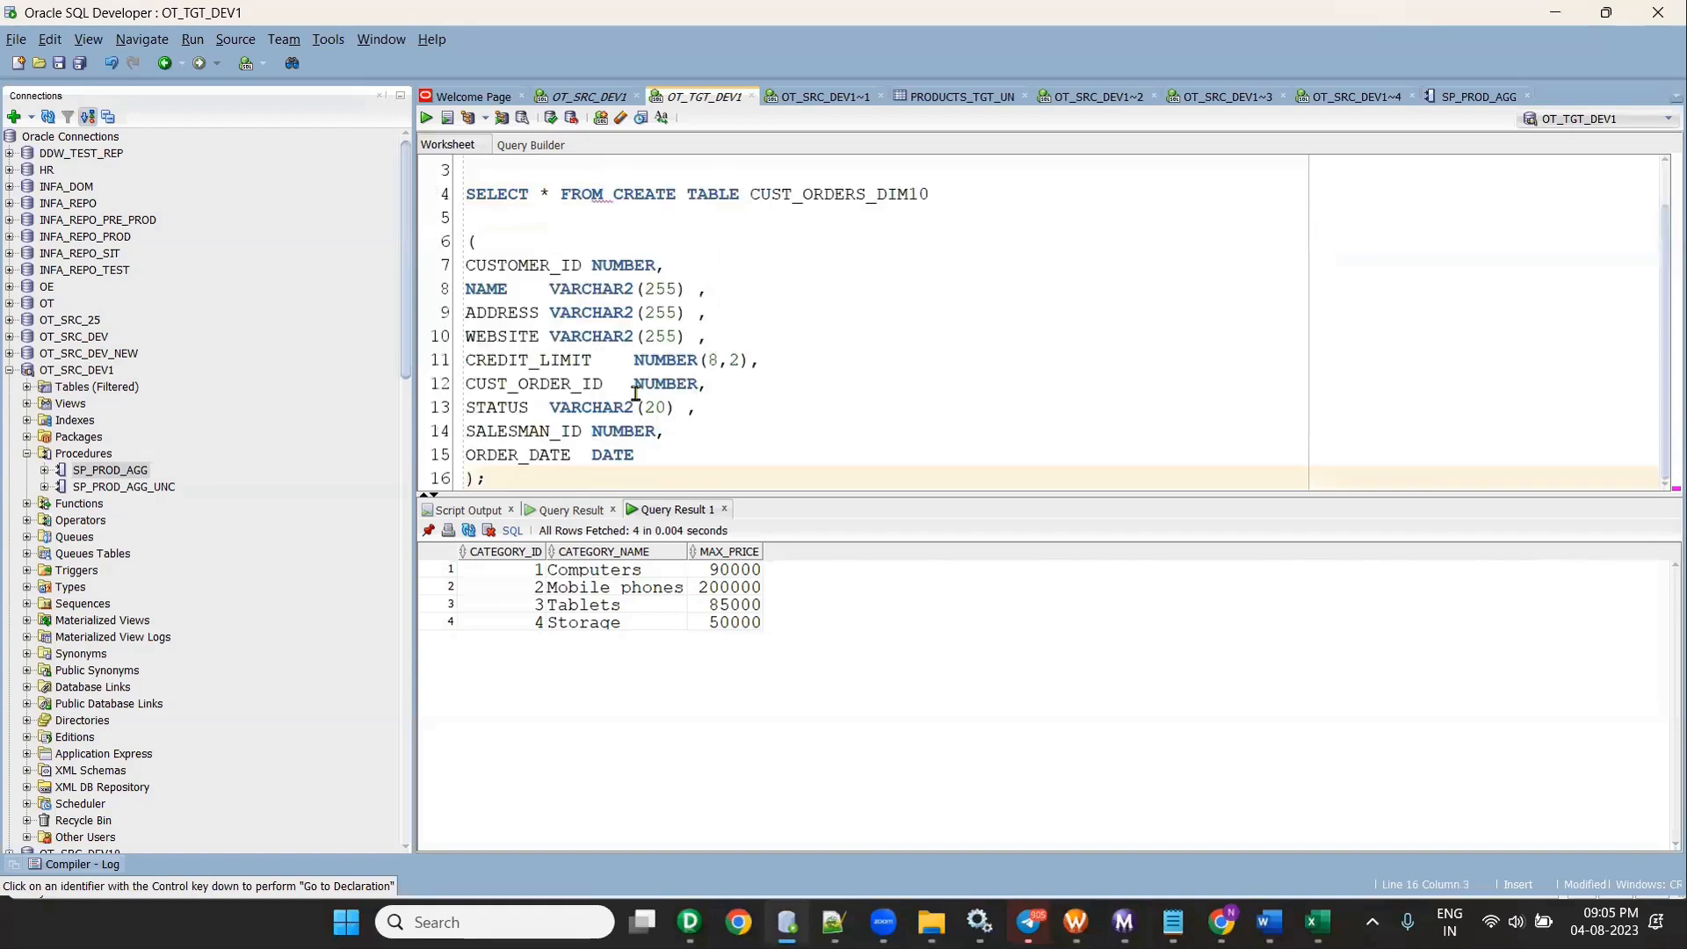
key("ctrl+z")
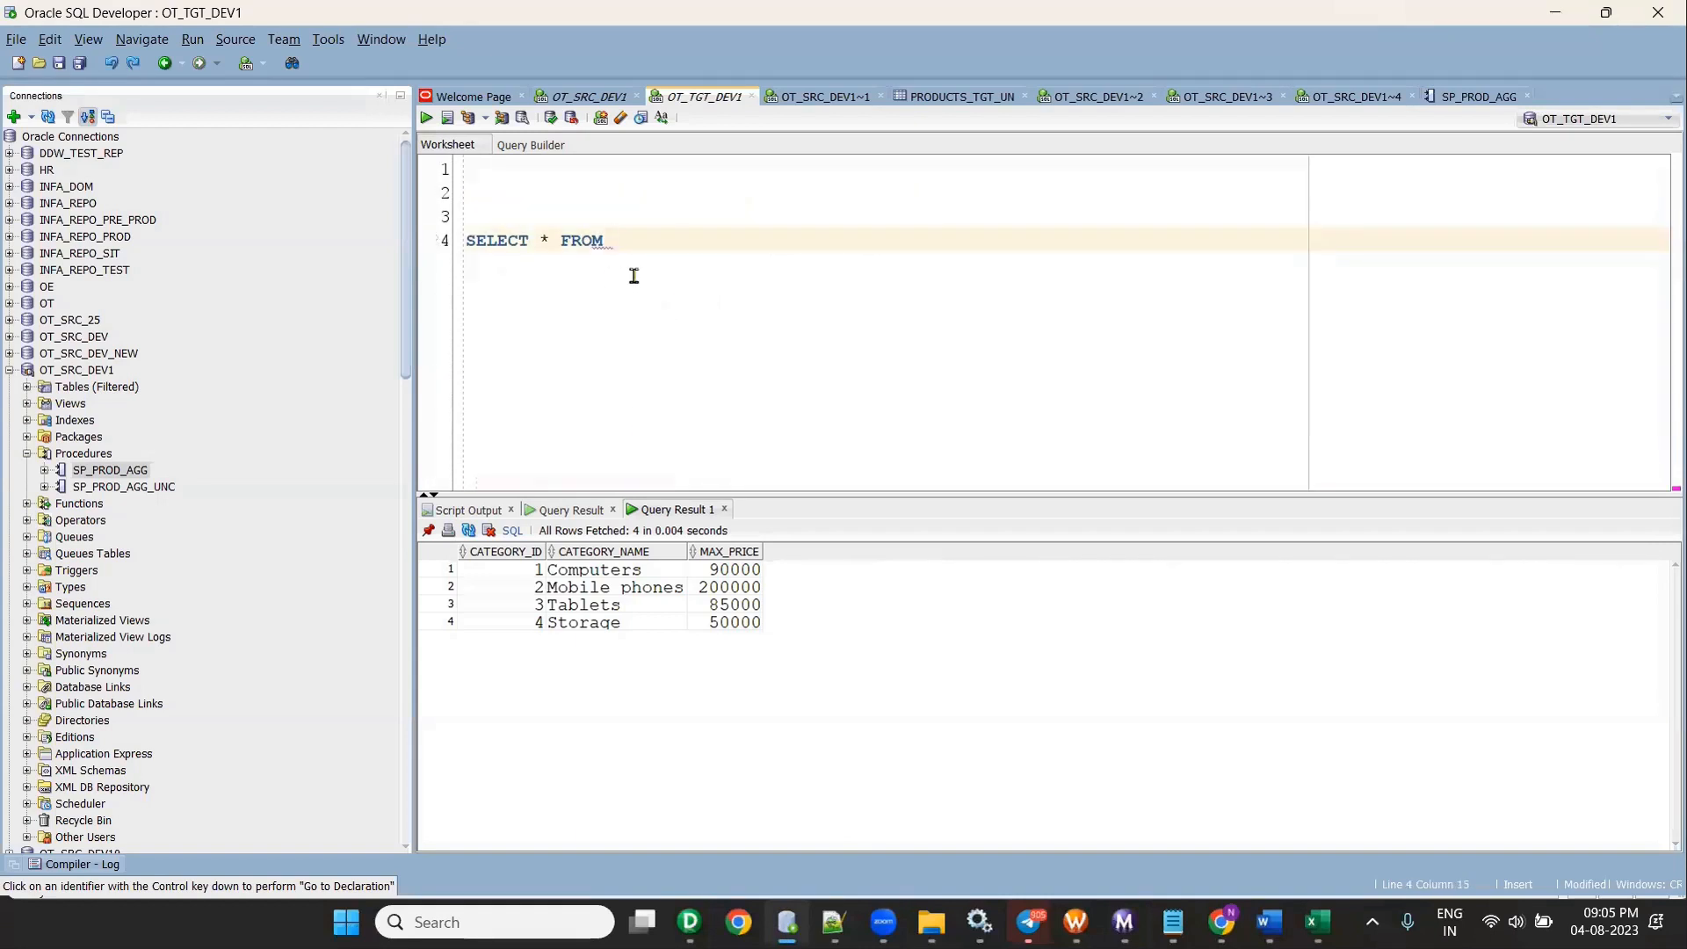
key("ctrl+v")
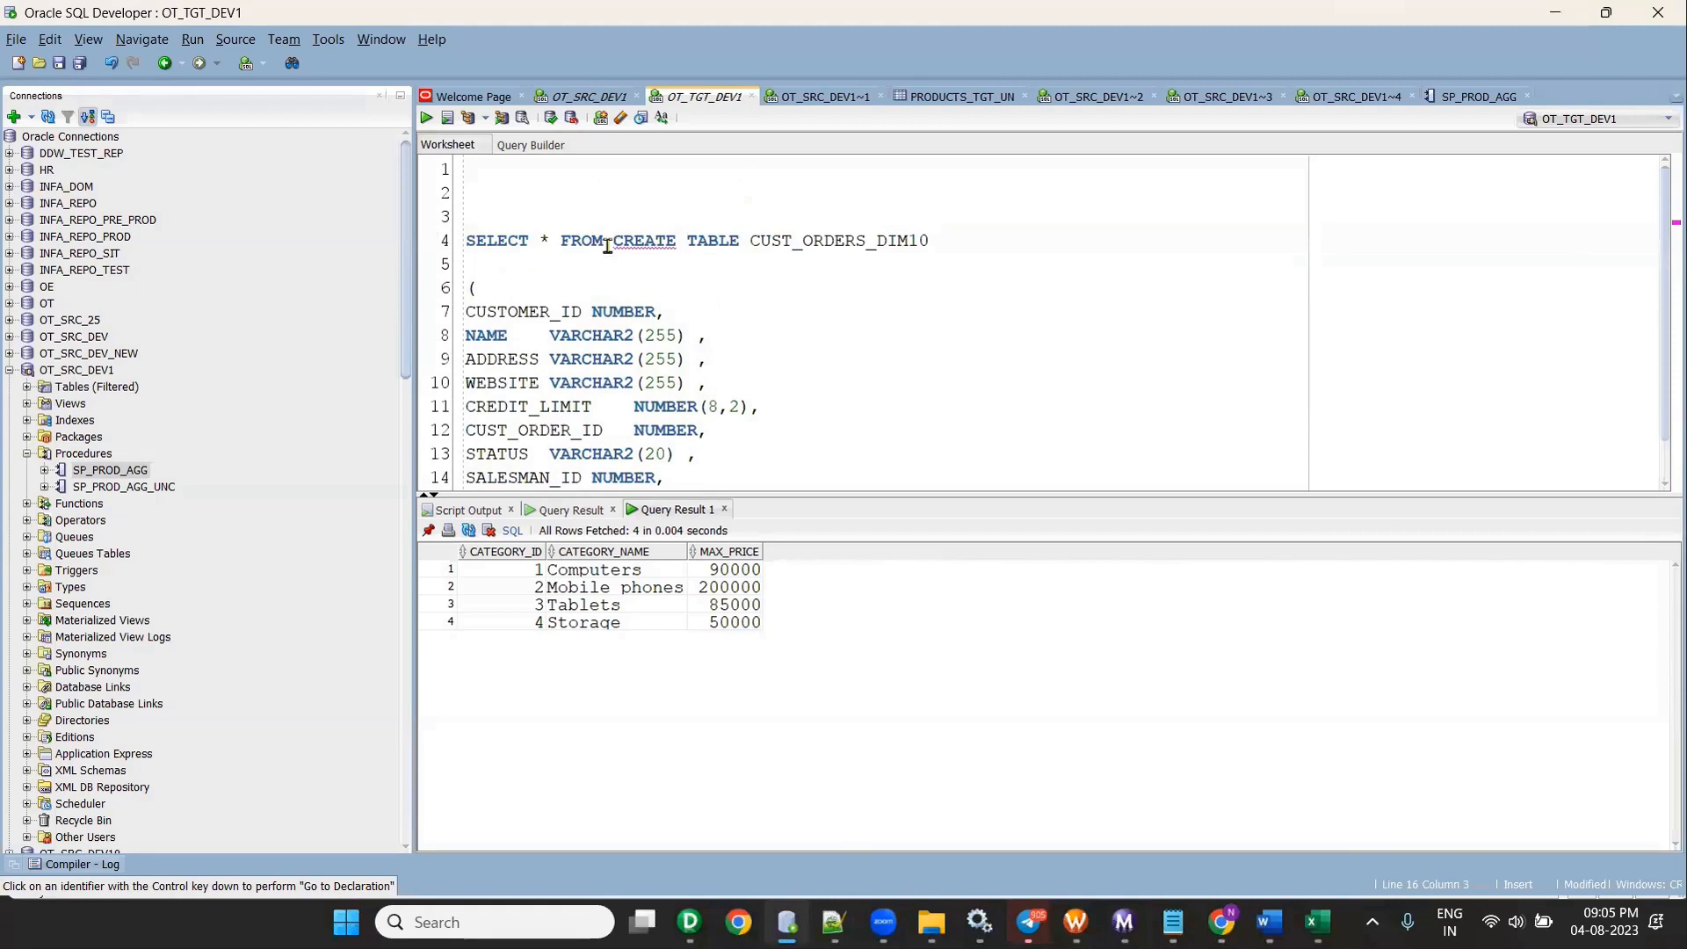
left_click_drag(604, 240, 425, 220)
key("BackSpace")
Step: Add the query "SELECT * FROM CUST_ORDERS_DIM10;" below the CREATE TABLE statement
scroll(635, 413, "down", 1)
left_click(639, 475)
key("Down")
key("Down")
key("Down")
key("Down")
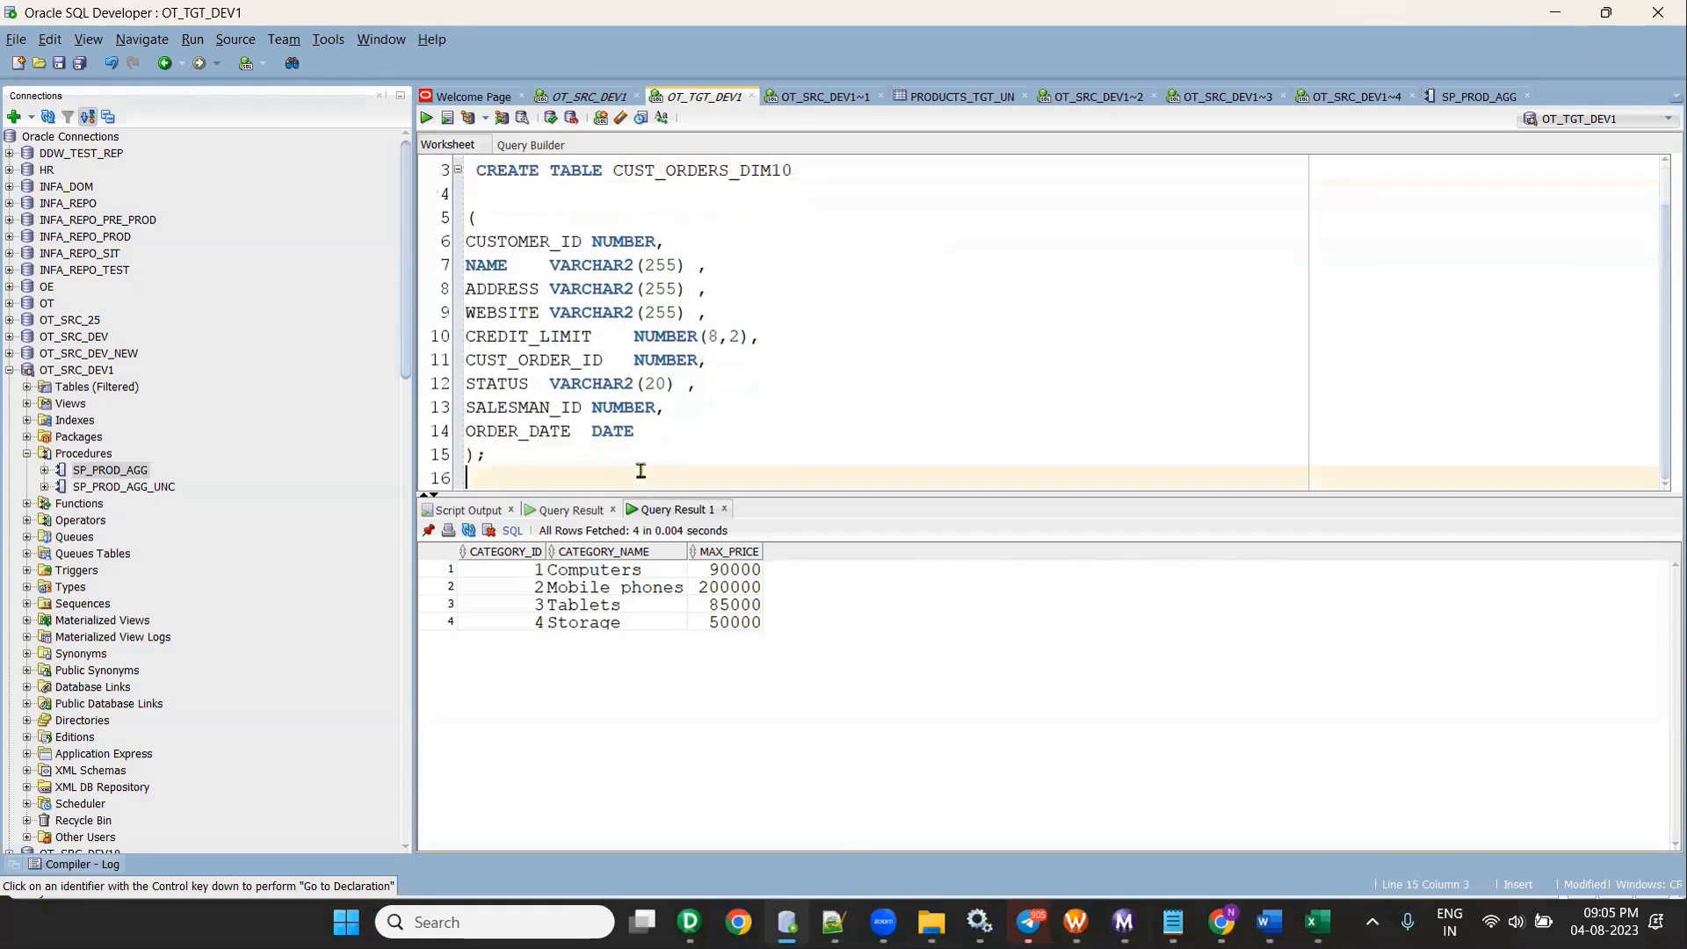
scroll(619, 413, "up", 2)
double_click(715, 218)
key("ctrl+c")
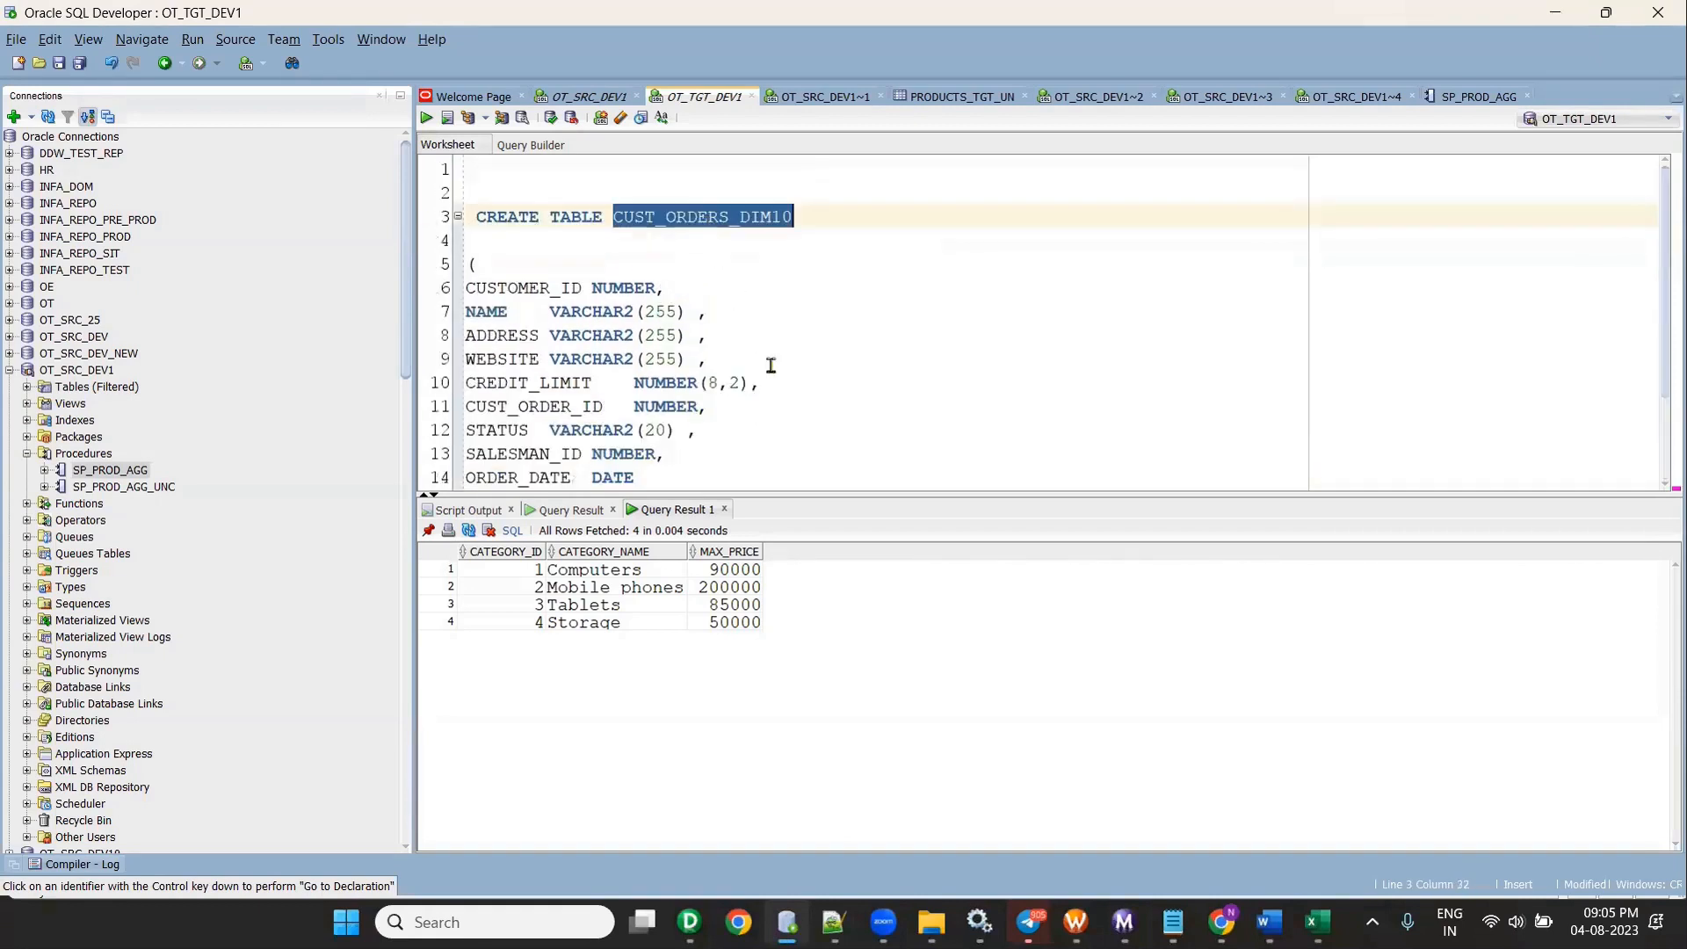
scroll(741, 459, "down", 2)
key("ctrl+v")
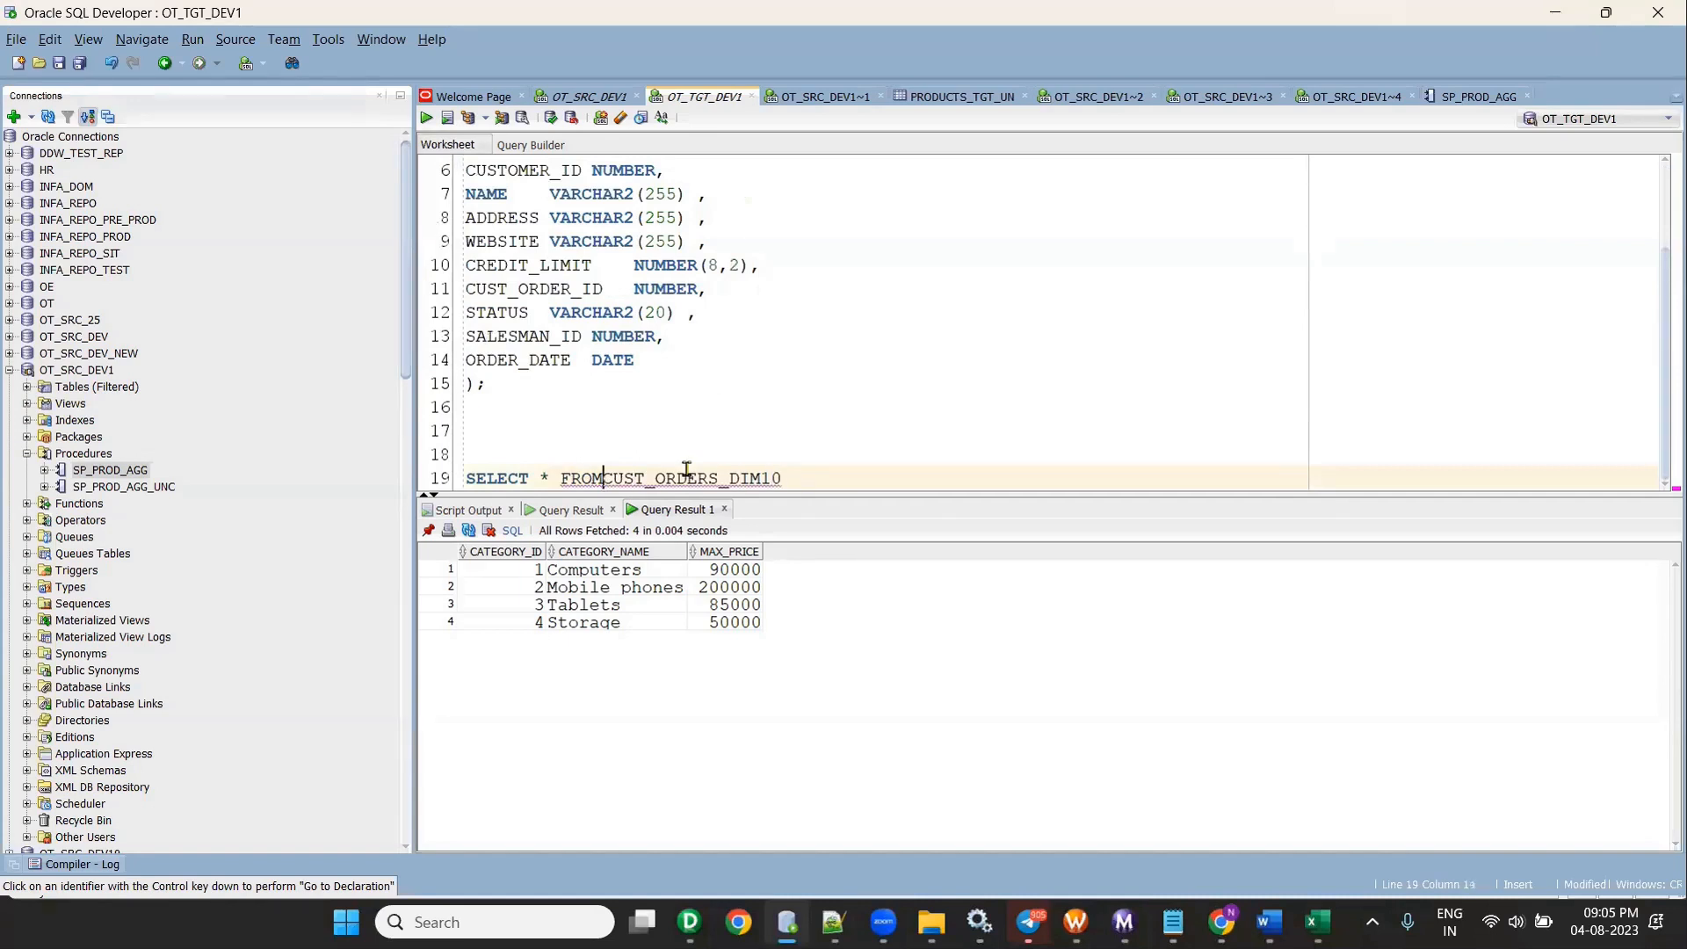
scroll(791, 470, "up", 2)
scroll(803, 466, "down", 2)
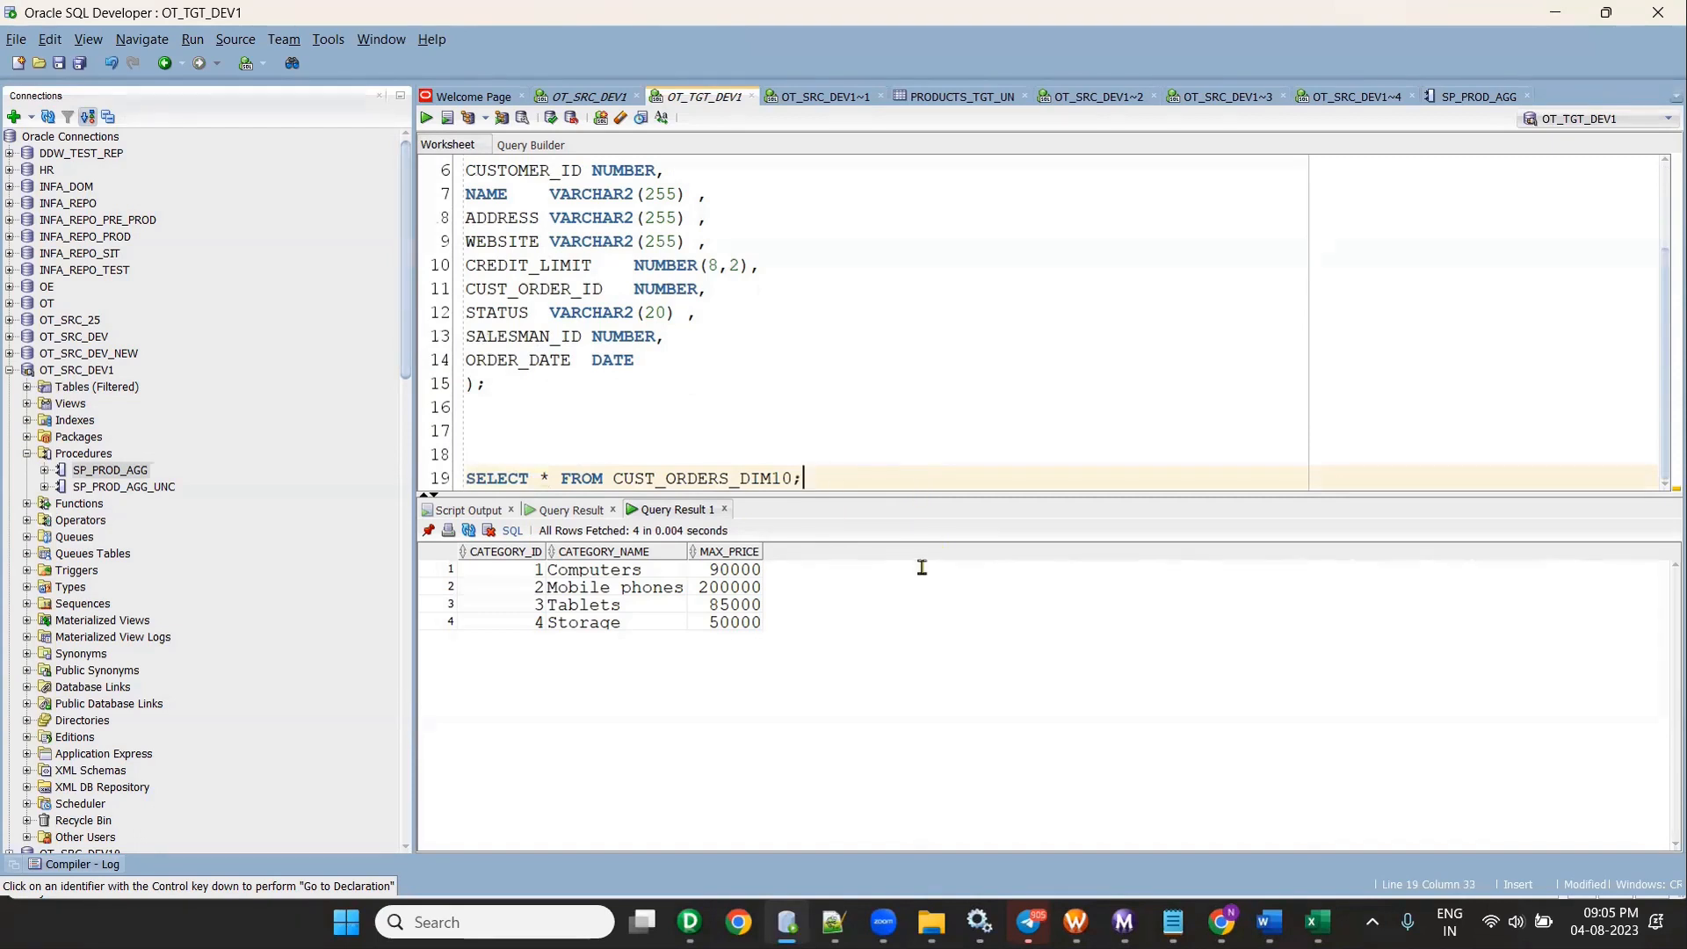
Step: Try to run the CREATE TABLE CUST_ORDERS_DIM10 statement on its own
left_click_drag(923, 495, 923, 558)
scroll(527, 493, "up", 1)
double_click(528, 494)
left_click(437, 212, "shift")
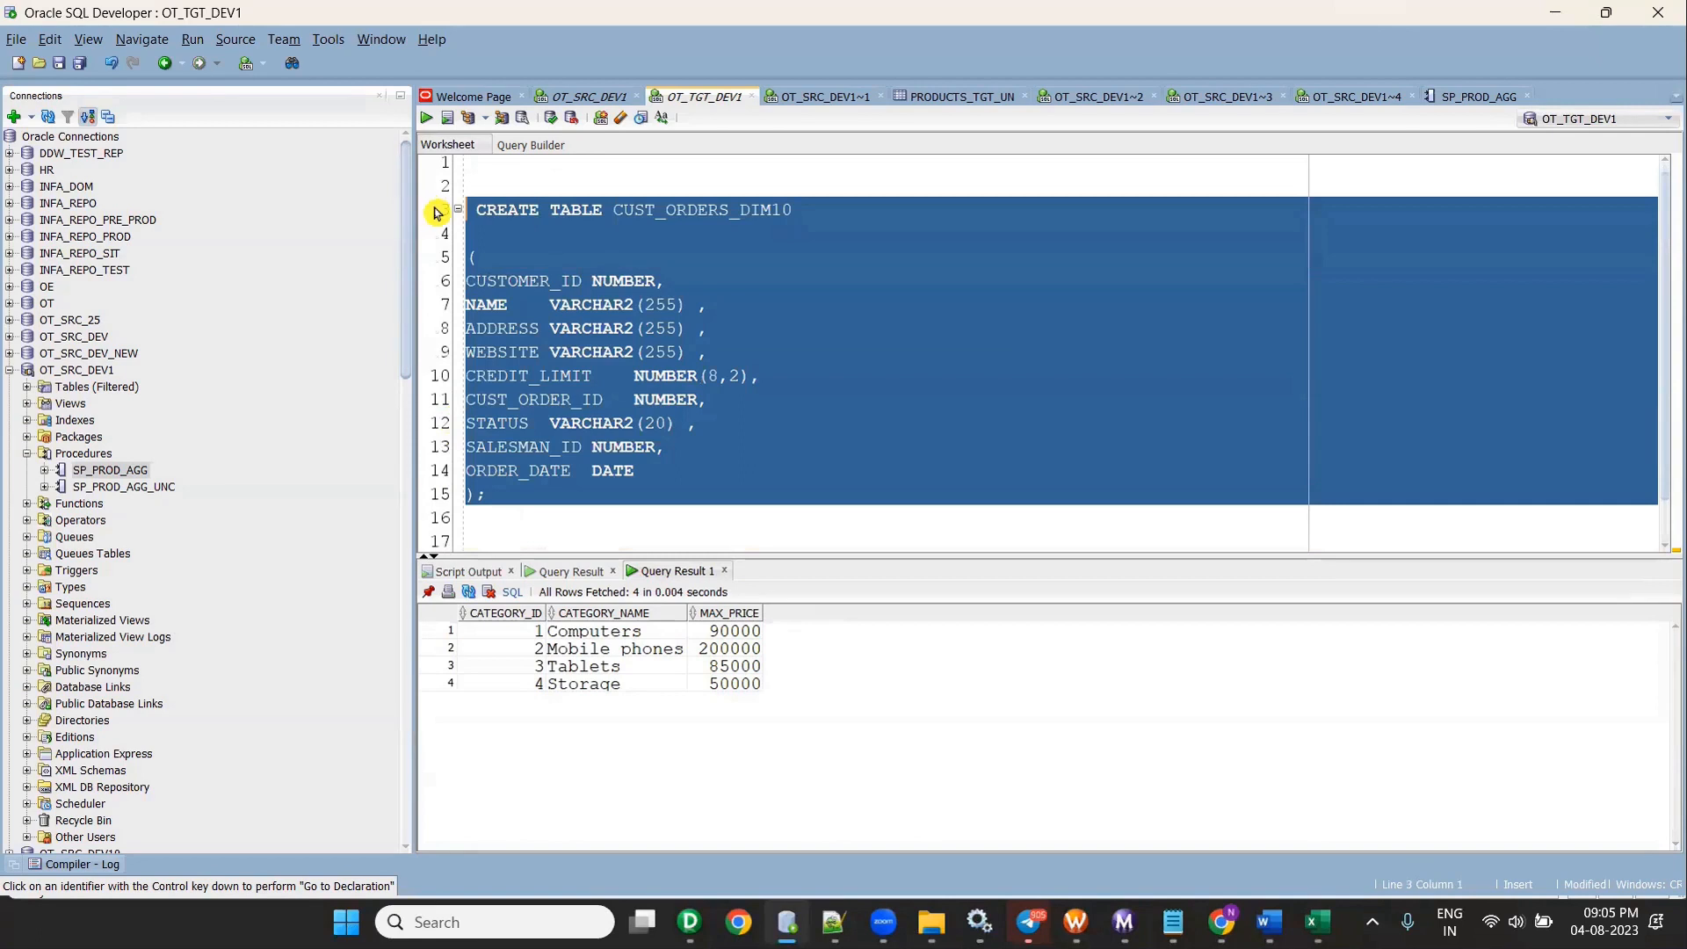
key("ctrl+Return")
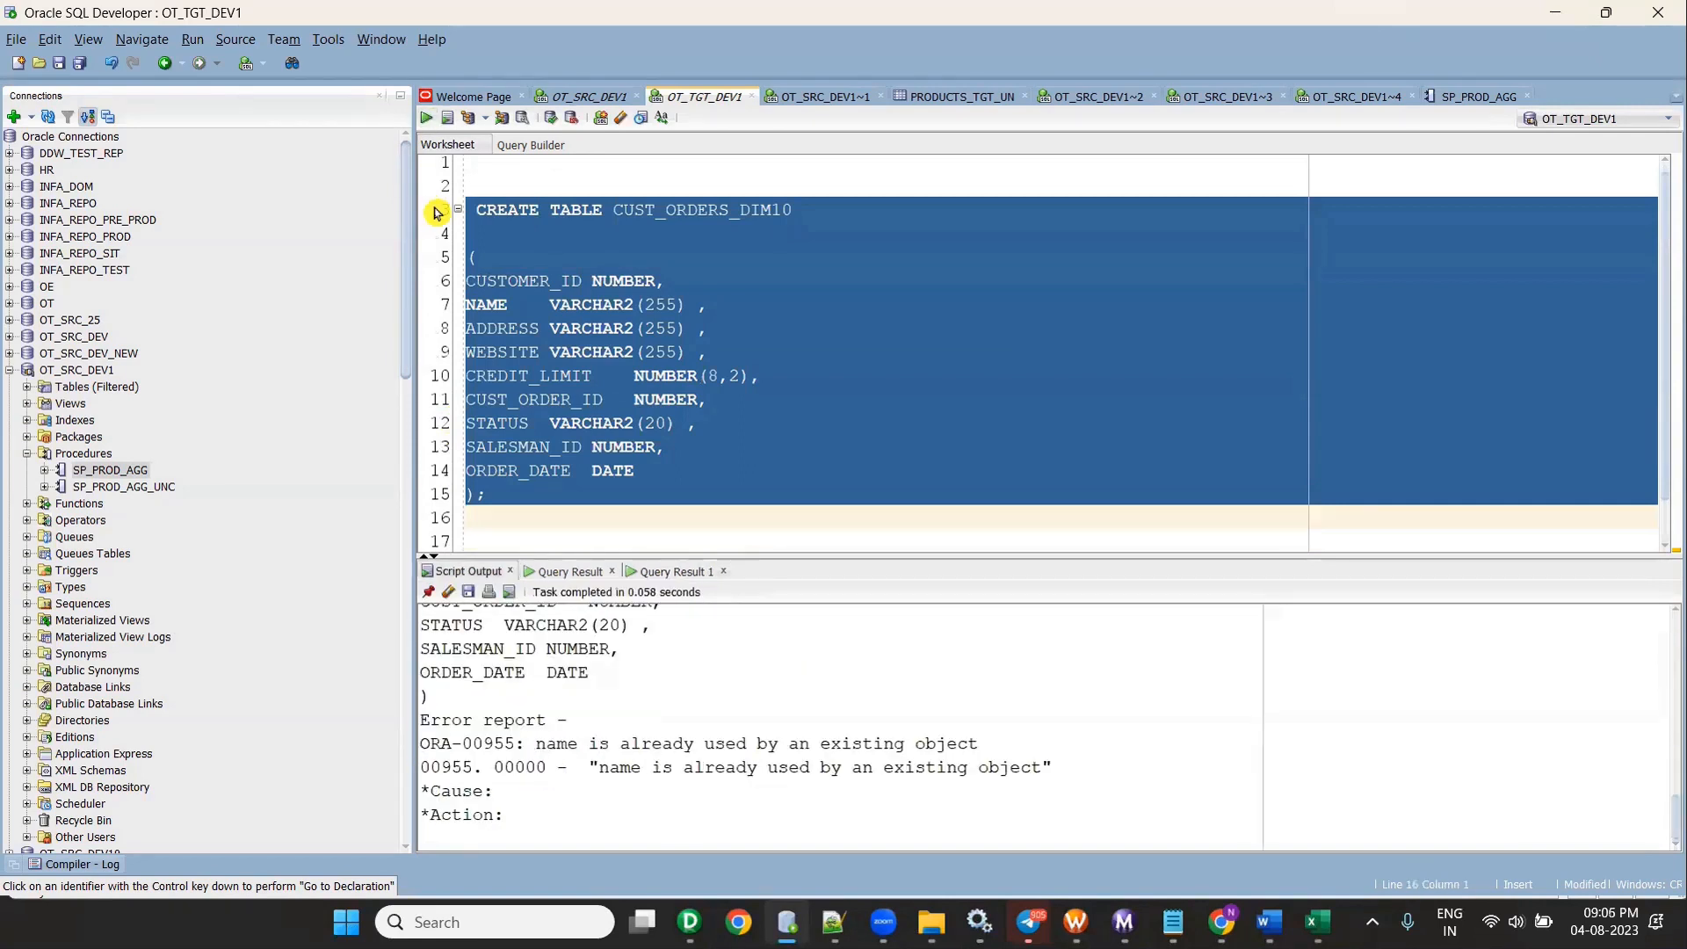
Step: Add the statement "DROP TABLE CUST_ORDERS_DIM10;" above the CREATE TABLE statement
left_click(490, 198)
type("DROP TALBE")
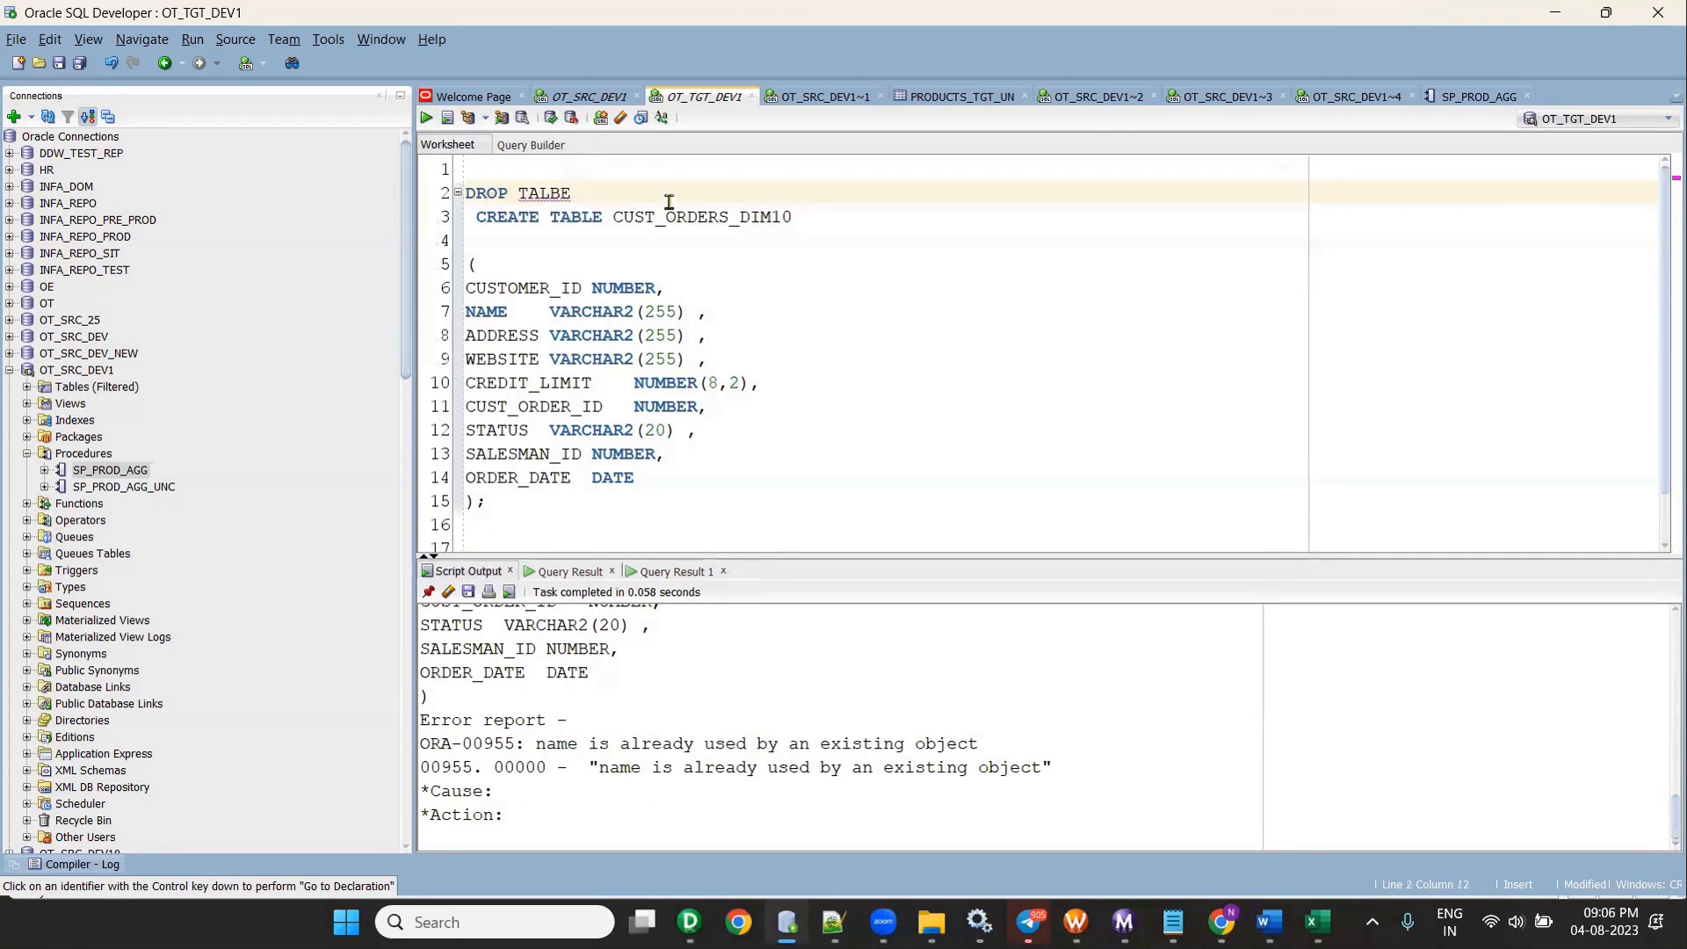
key("BackSpace")
key("BackSpace")
key("BackSpace")
key("BackSpace")
type("BLE")
double_click(701, 217)
key("ctrl+c")
left_click(623, 193)
key("ctrl+v")
type(";")
Step: Run the DROP TABLE and CREATE TABLE statements together, and query CUST_ORDERS_DIM10 with the SELECT statement
left_click_drag(549, 522, 462, 186)
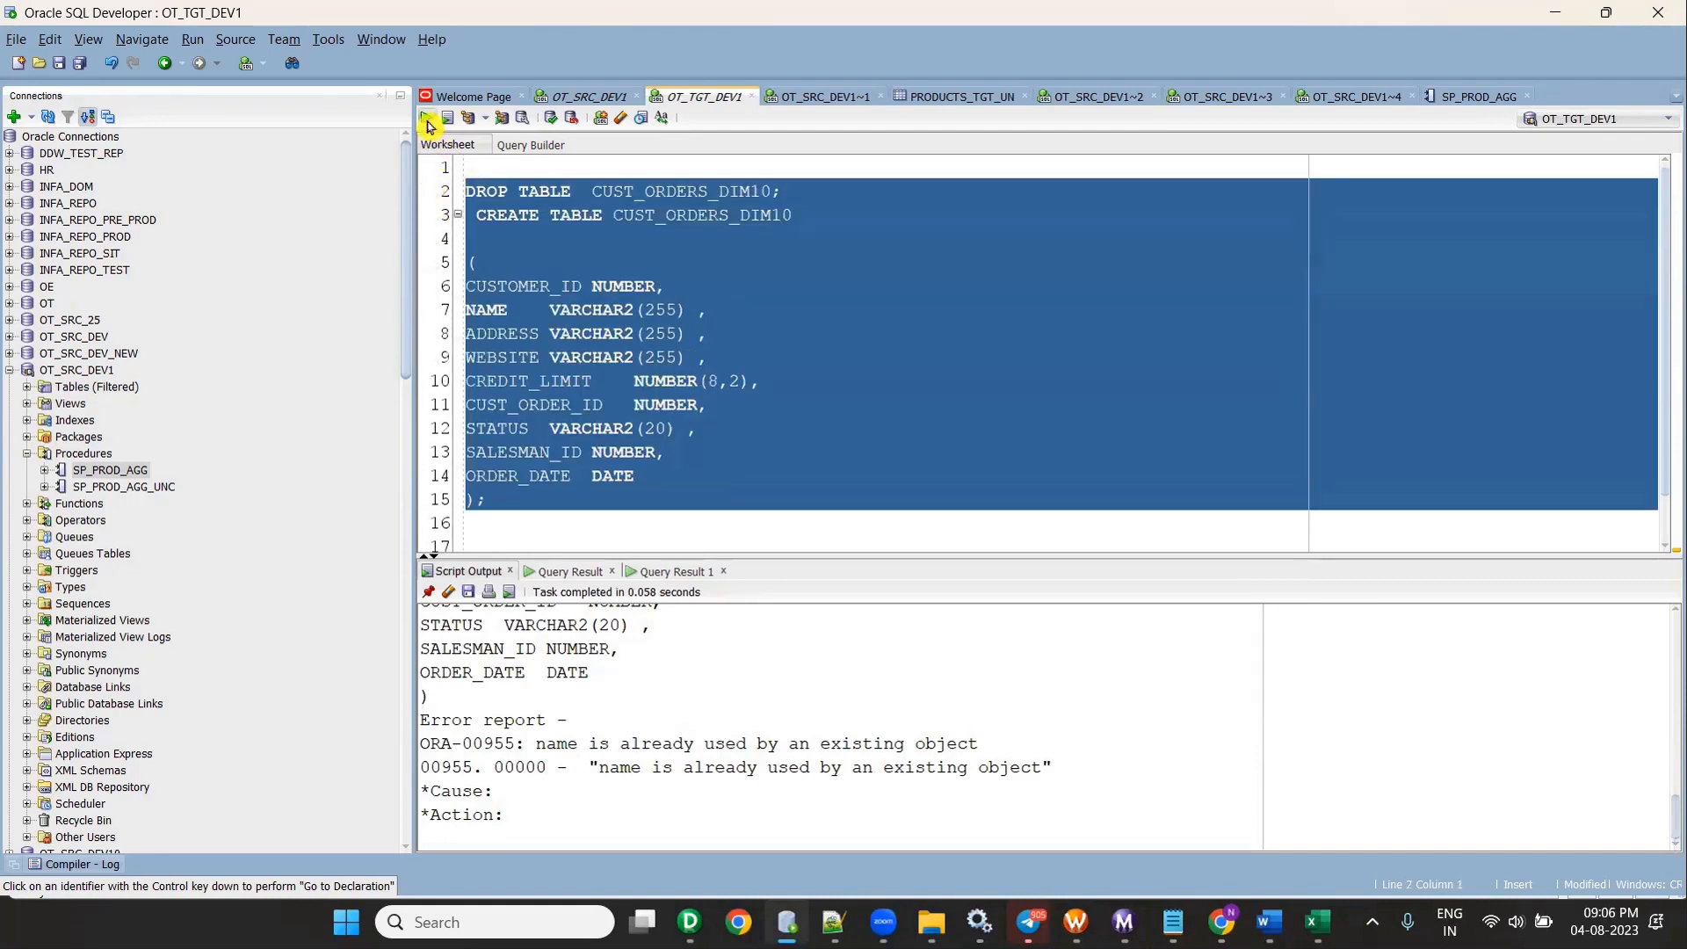
left_click(428, 119)
scroll(742, 361, "down", 2)
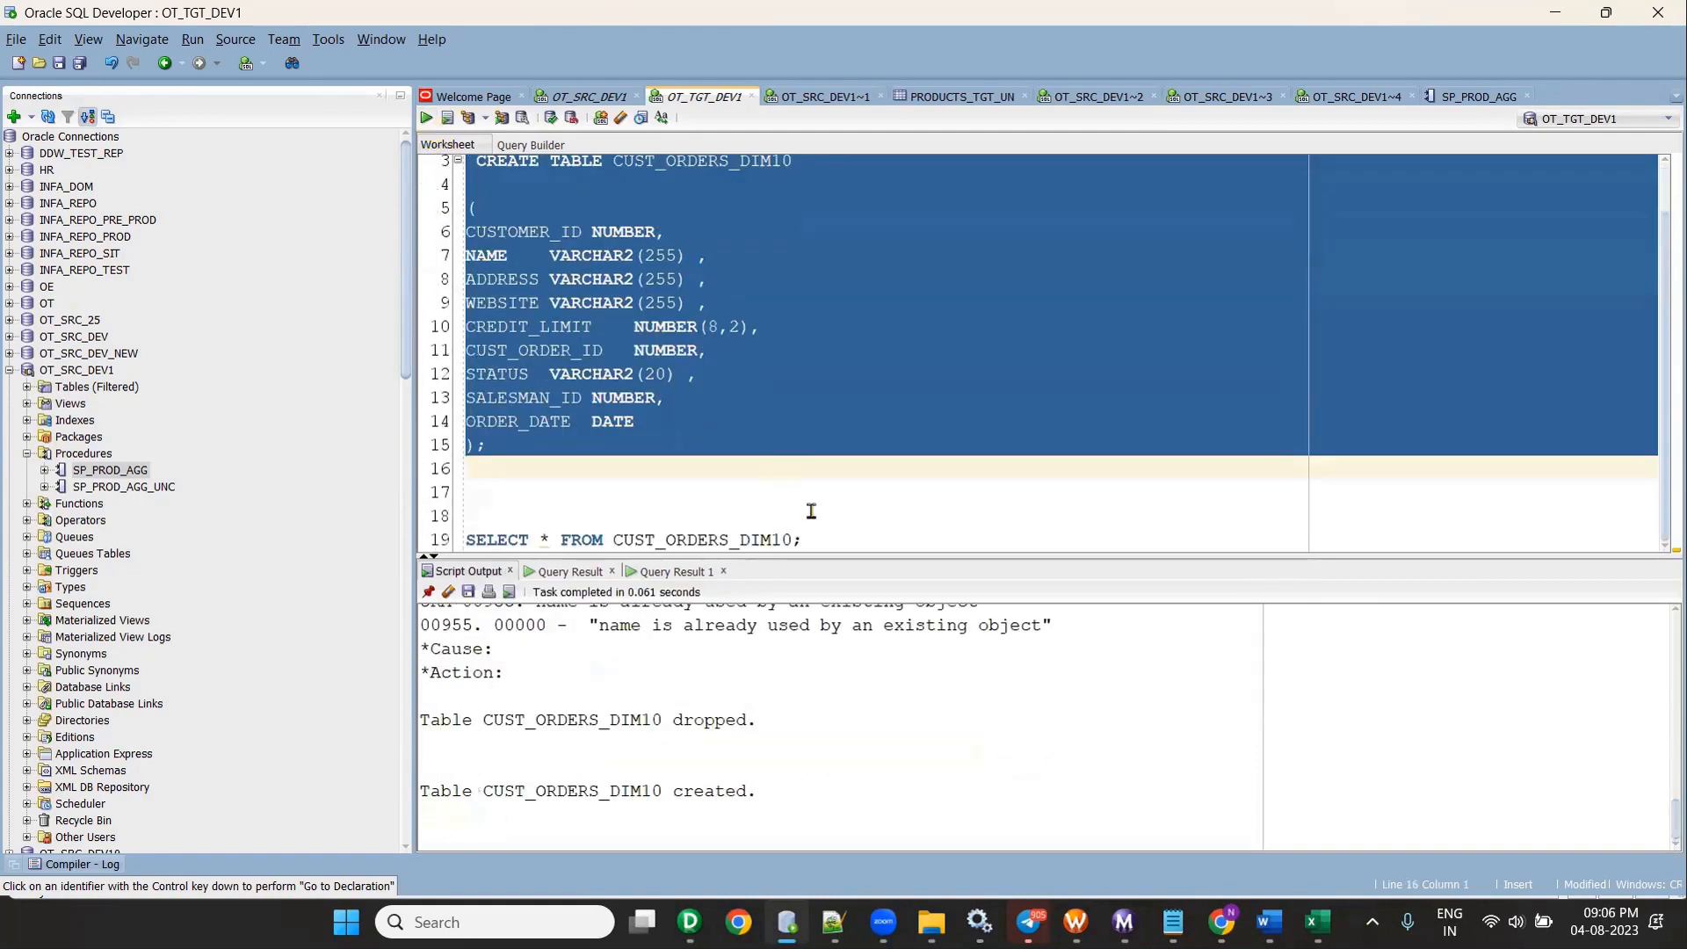
left_click(830, 539)
left_click(428, 119)
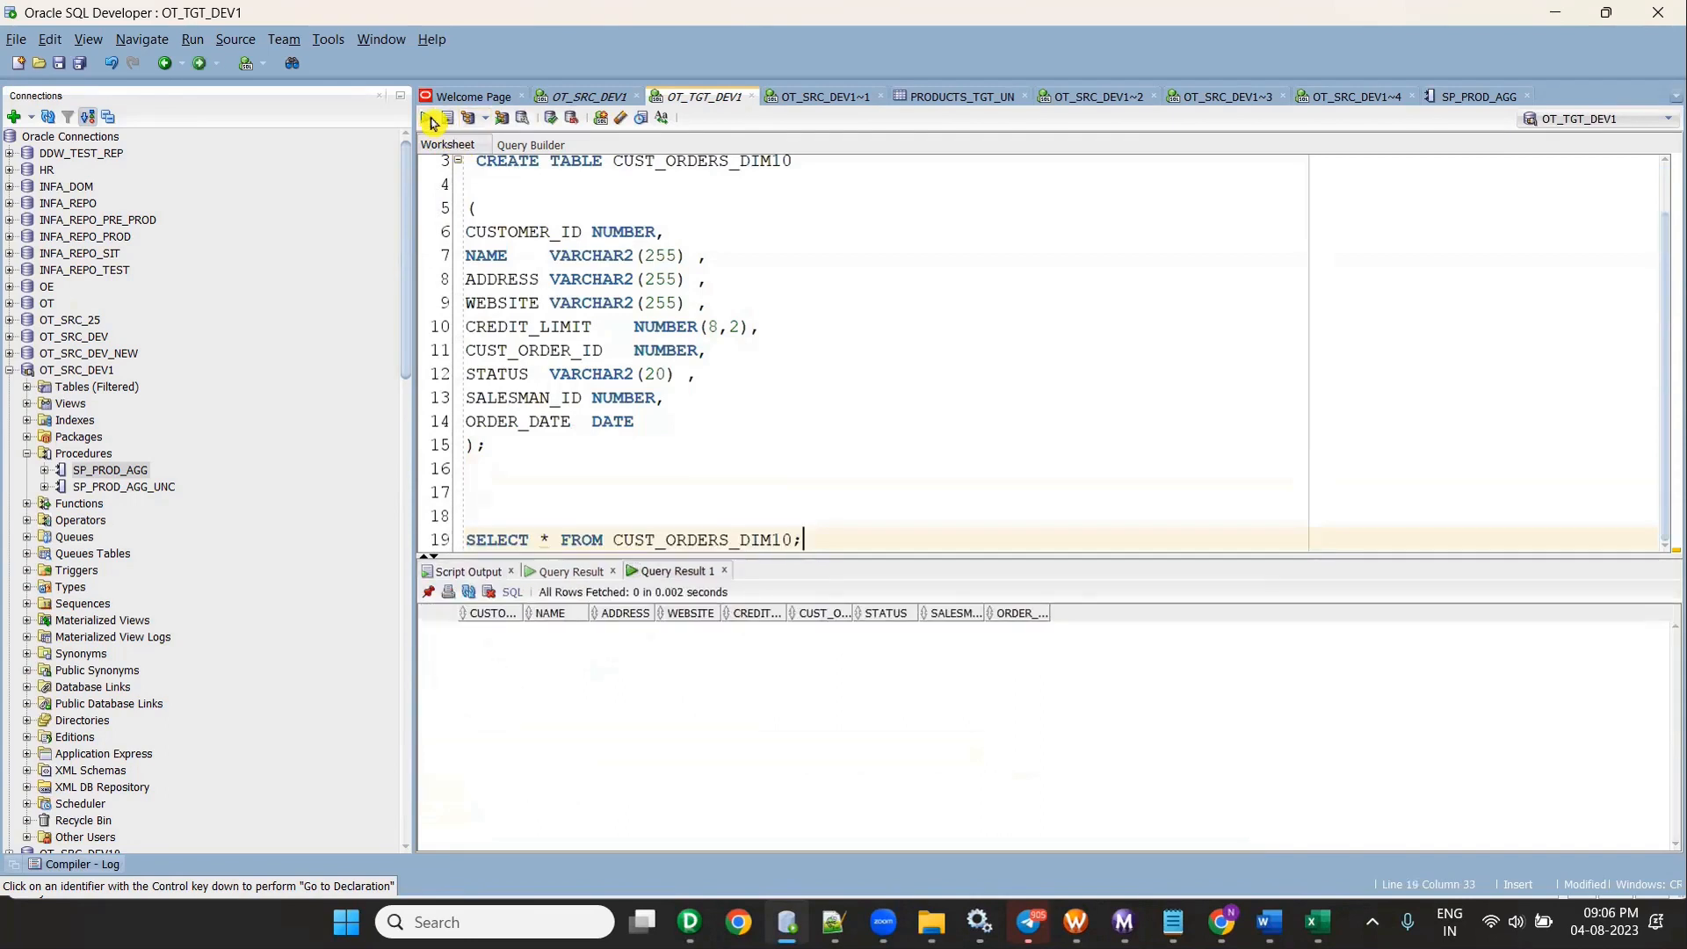
Step: Switch to Informatica PowerCenter Designer and start a new mapping, beginning its name with "m_"
mouse_move(690, 922)
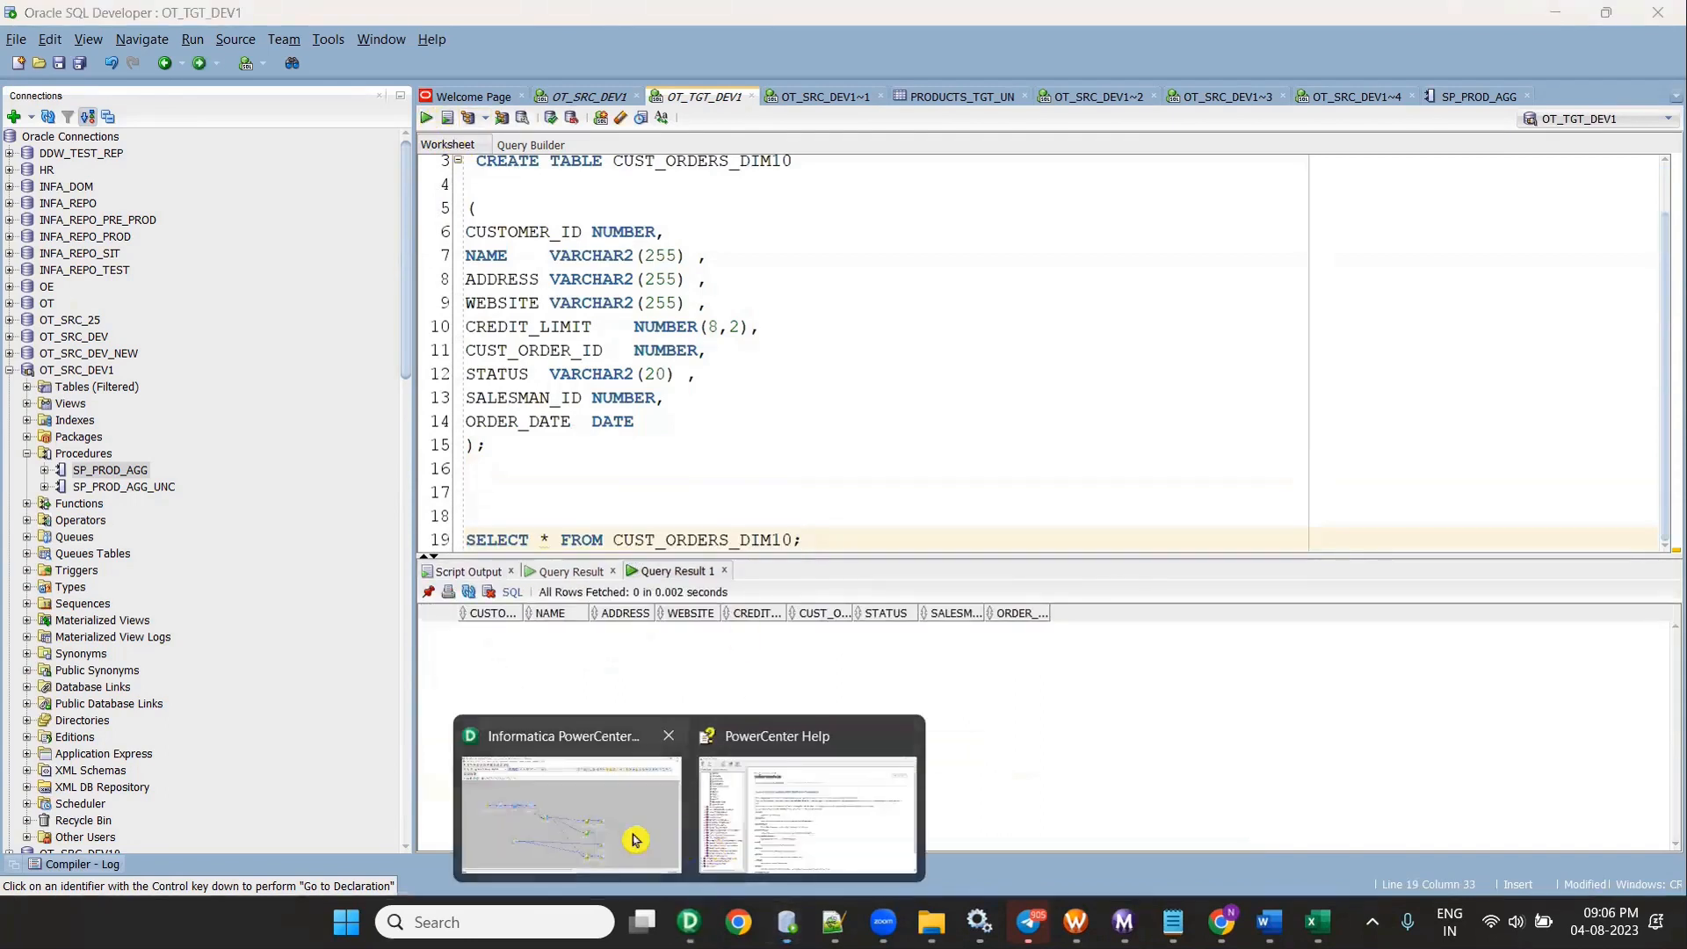
left_click(580, 817)
left_click(401, 37)
left_click(417, 61)
type("M")
type("m_")
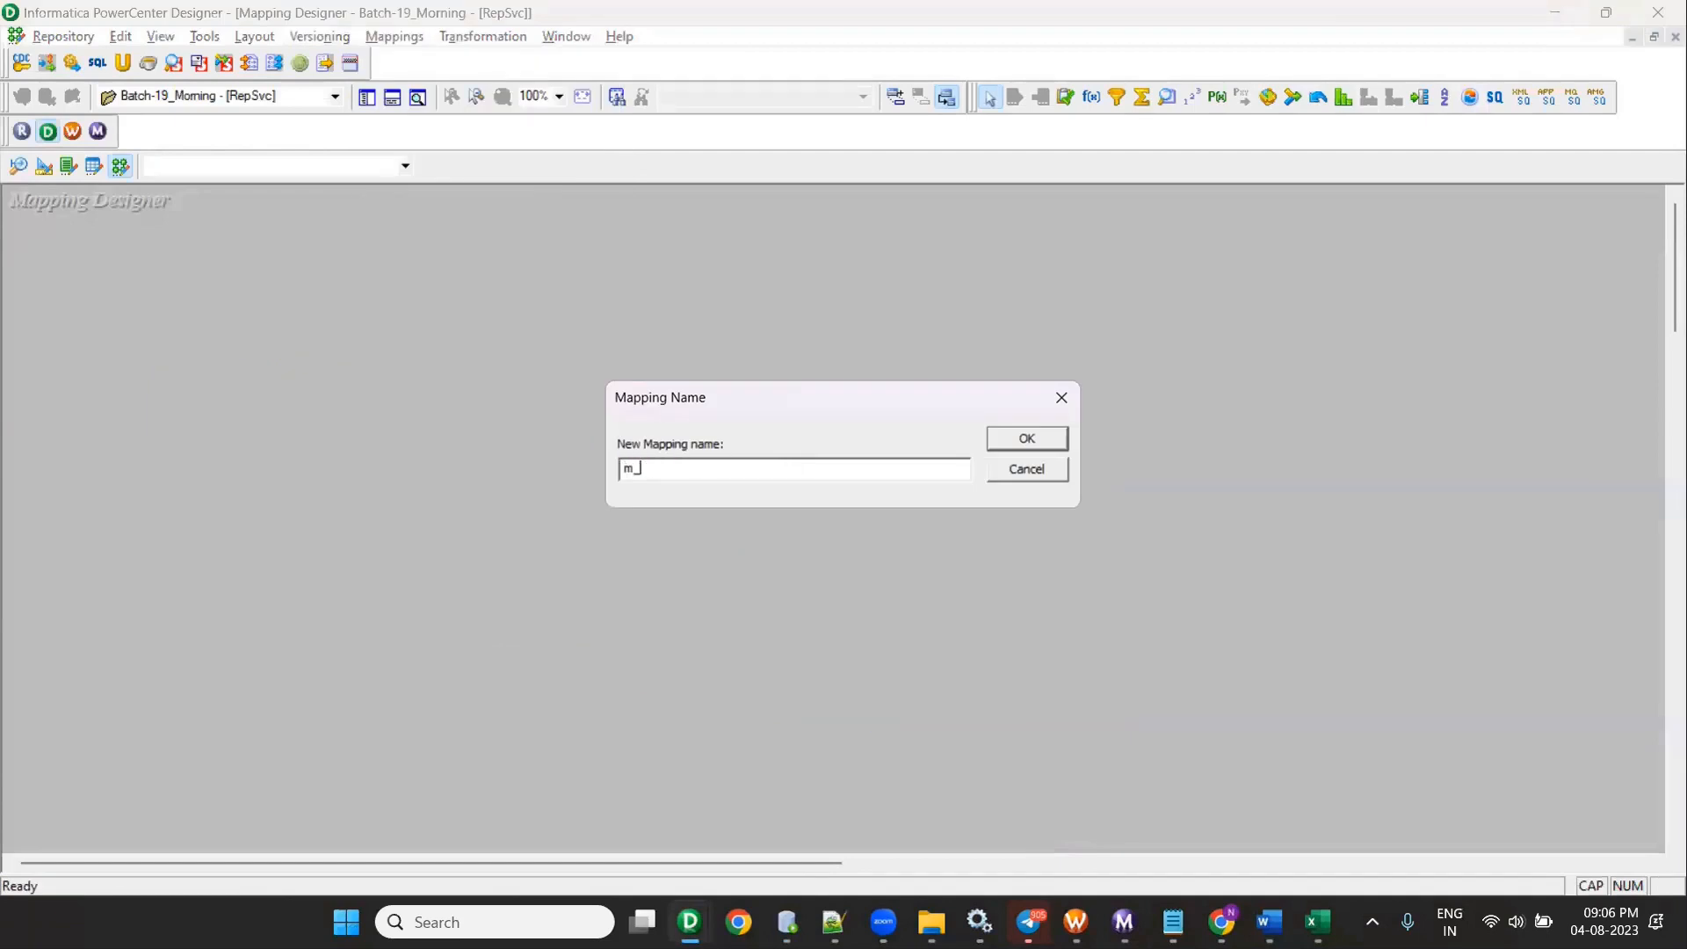
Step: Create the mapping as m_CUST_ORDERS_DIM10_SQL, copying the table name from the CREATE TABLE statement in SQL Developer
key("alt+Tab")
scroll(787, 424, "up", 1)
double_click(709, 220)
key("ctrl+c")
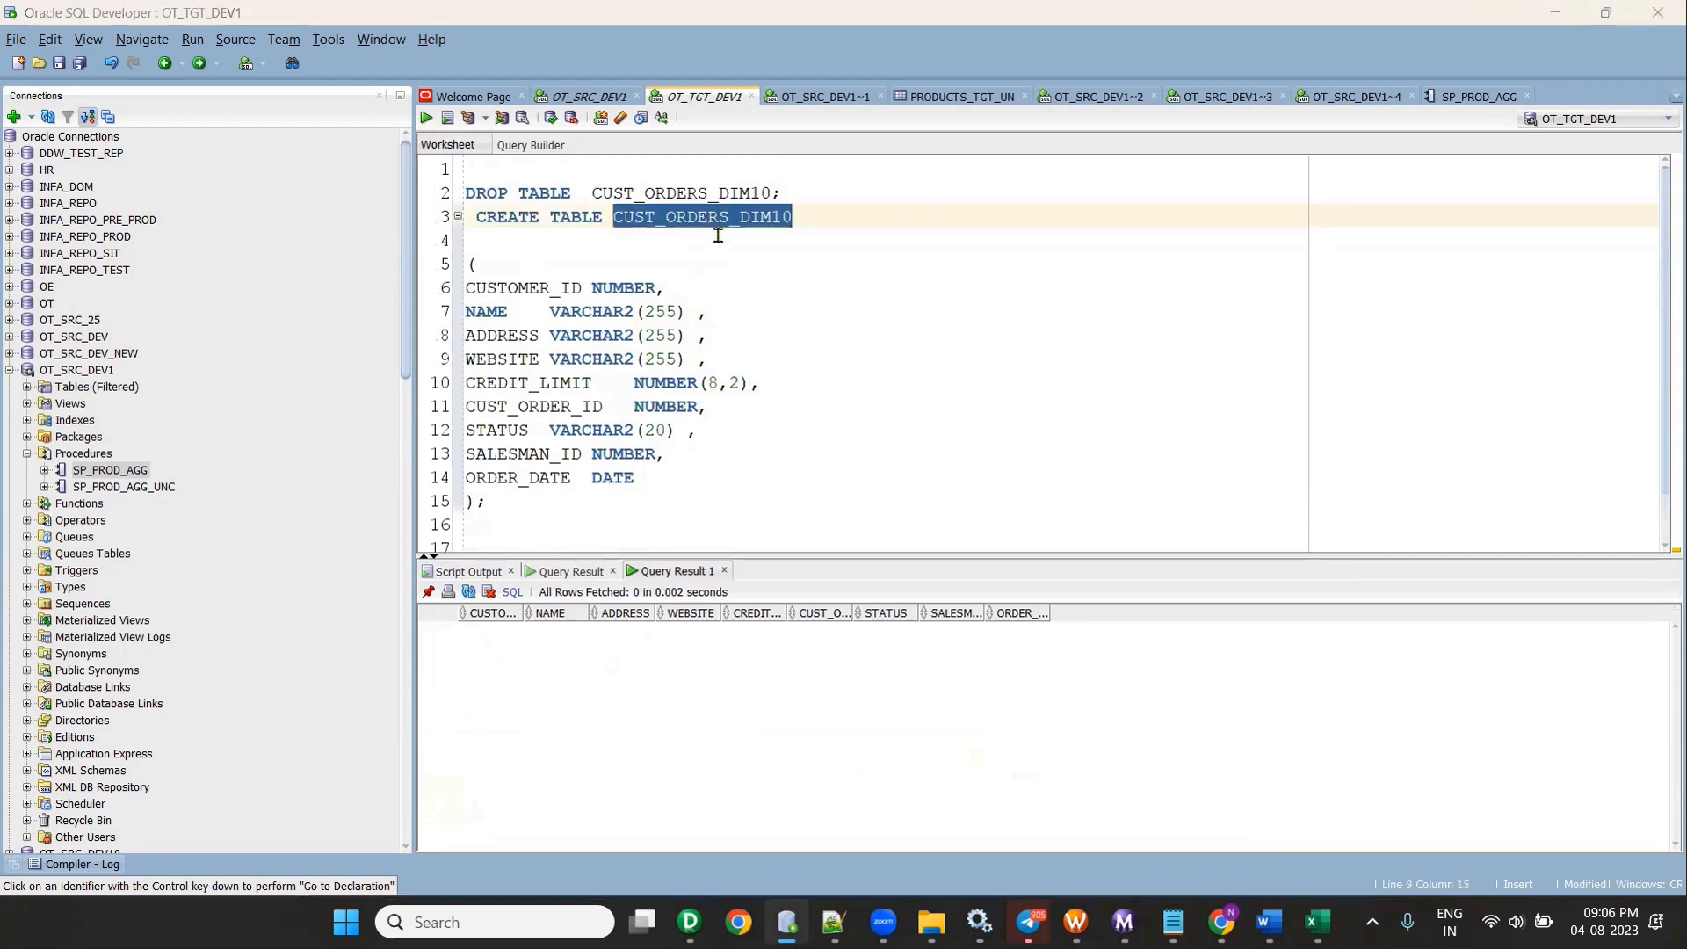
key("alt+Tab")
key("ctrl+v")
type("_")
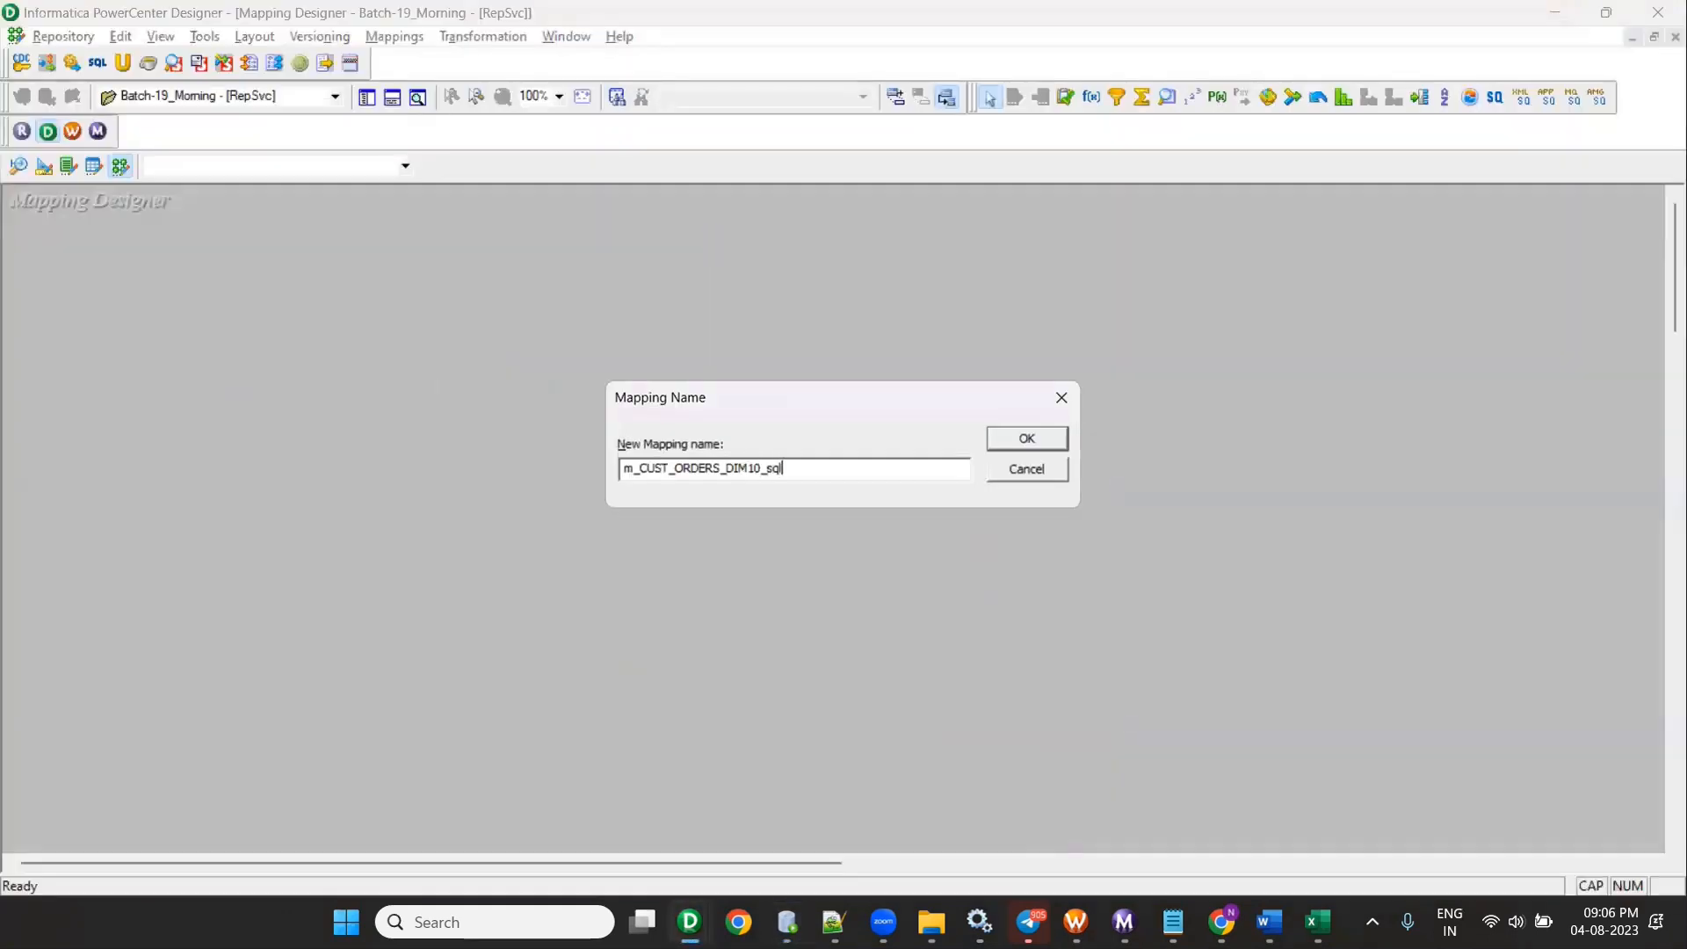
type("sq")
key("BackSpace")
key("BackSpace")
type("SQL")
key("Return")
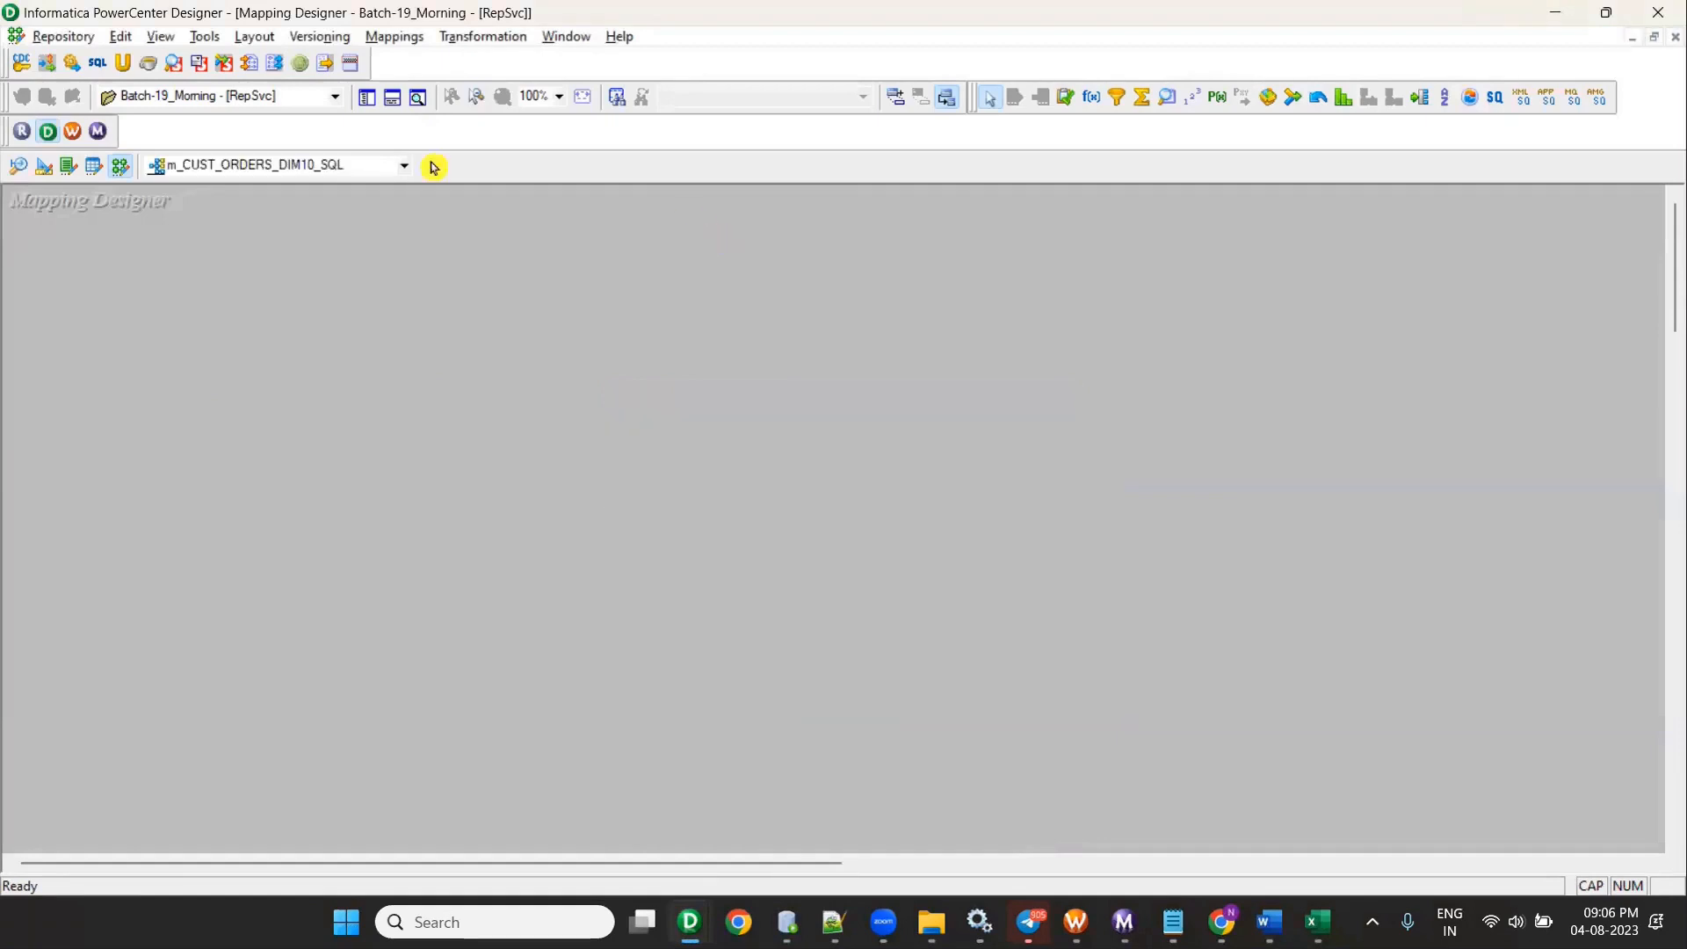
Step: Show the repository navigator and bring the Sources of the Batch-19_Morning folder into view
left_click(366, 99)
scroll(430, 479, "up", 20)
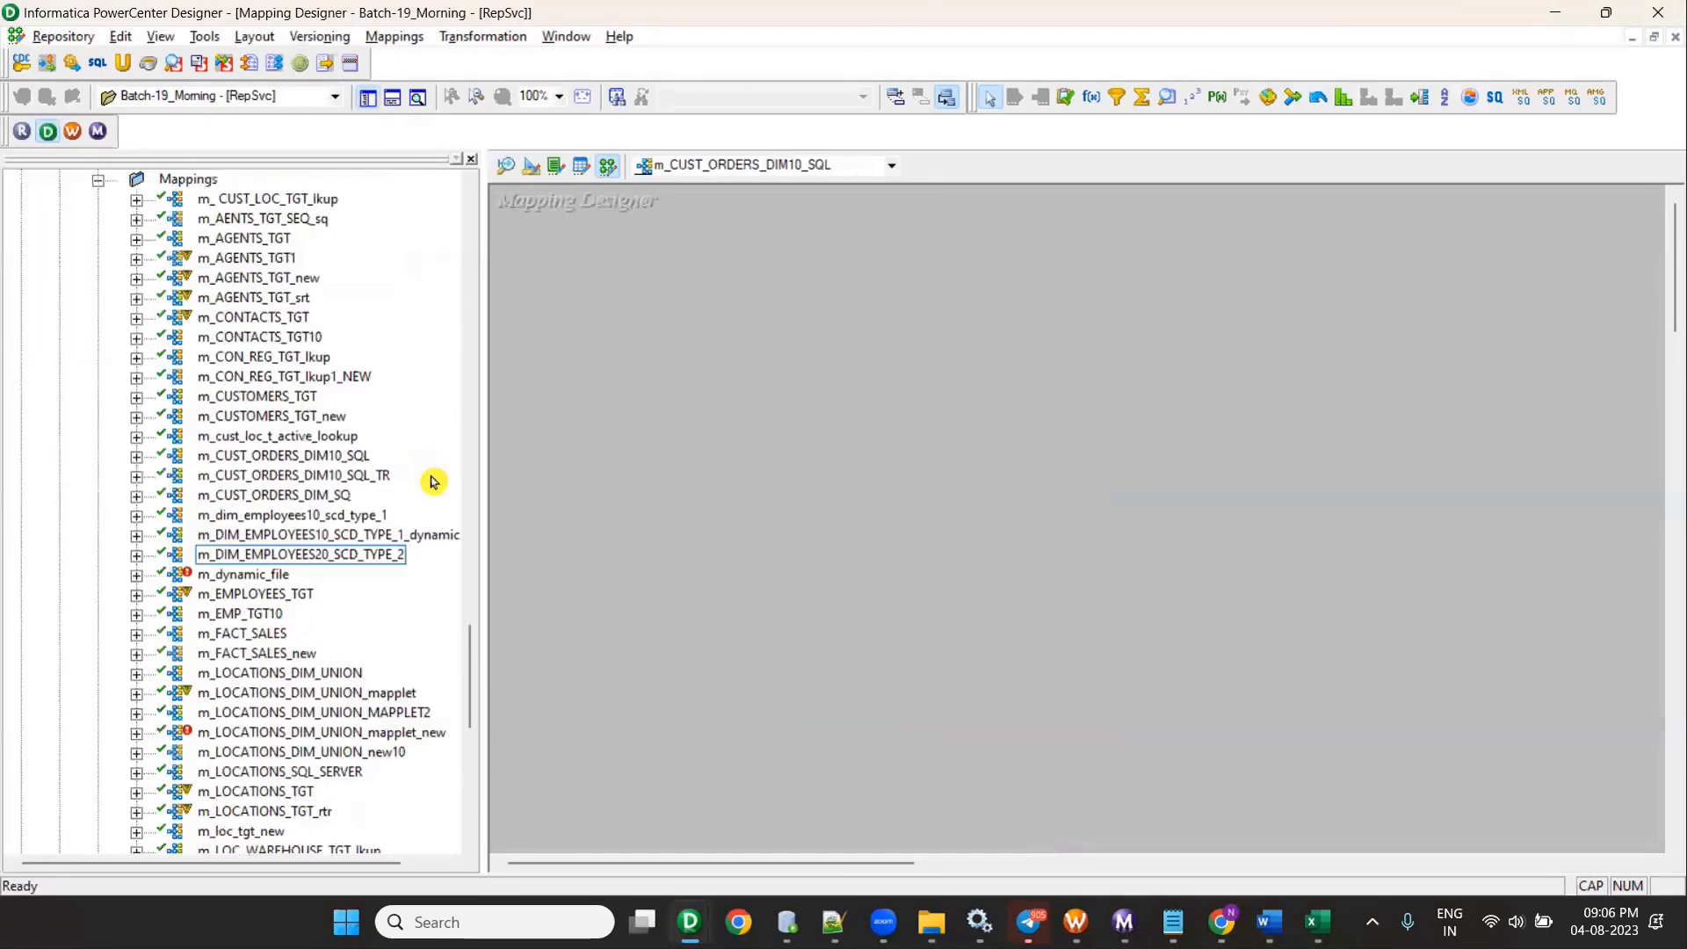
scroll(431, 479, "up", 15)
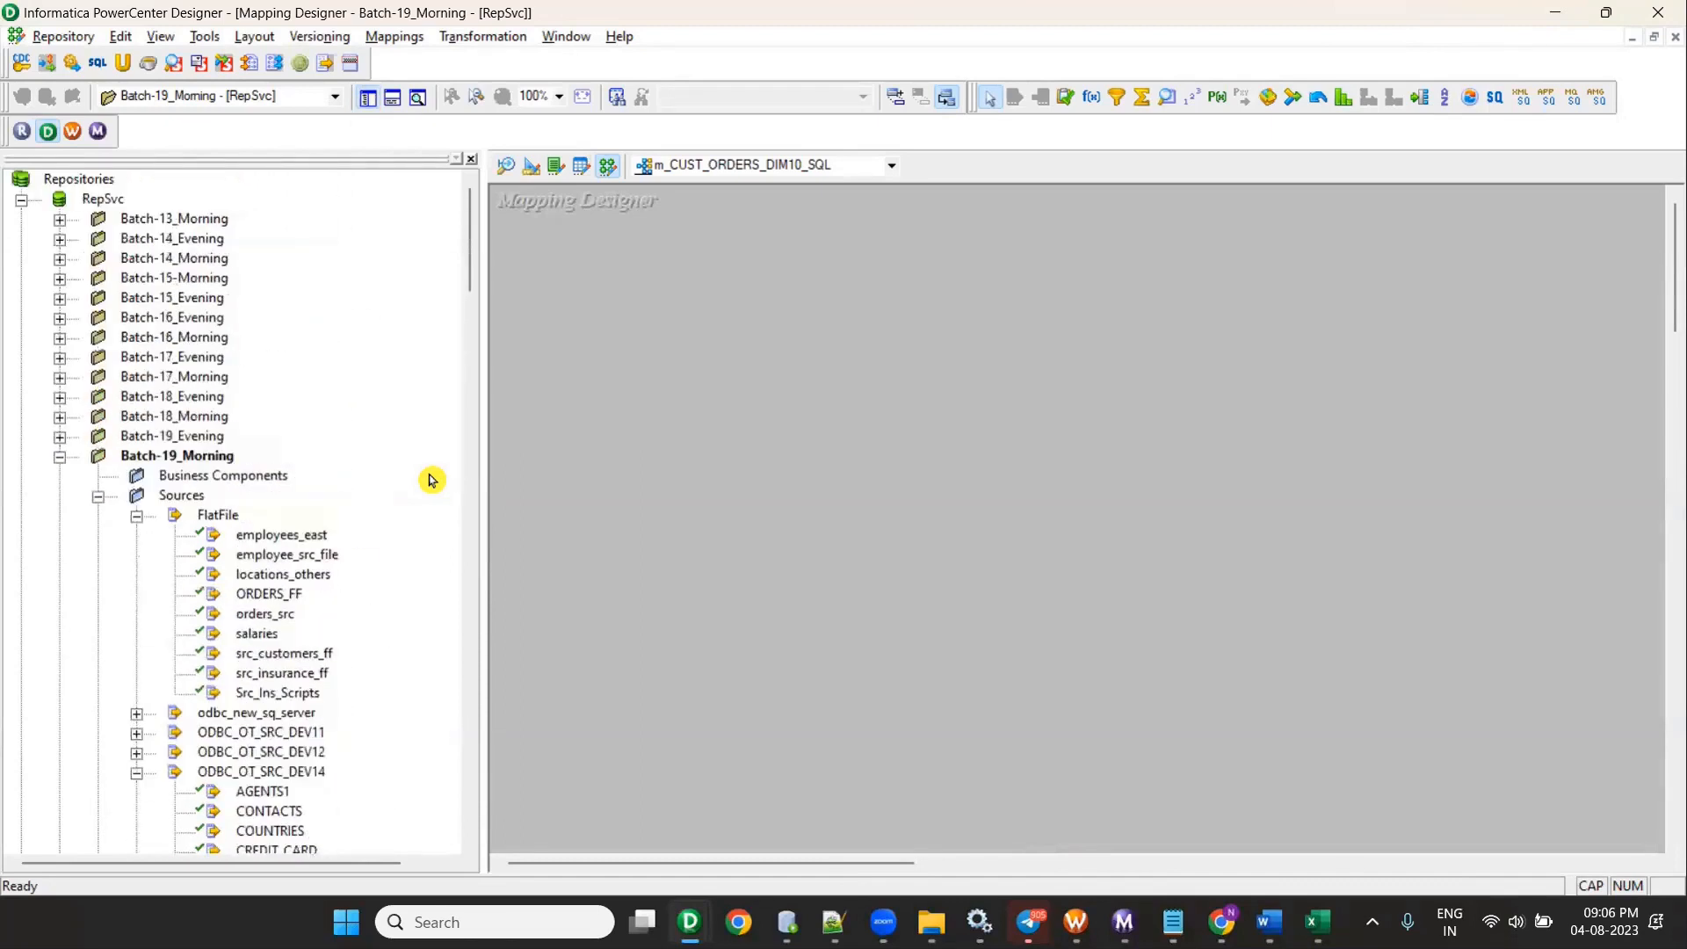
key("alt+Tab")
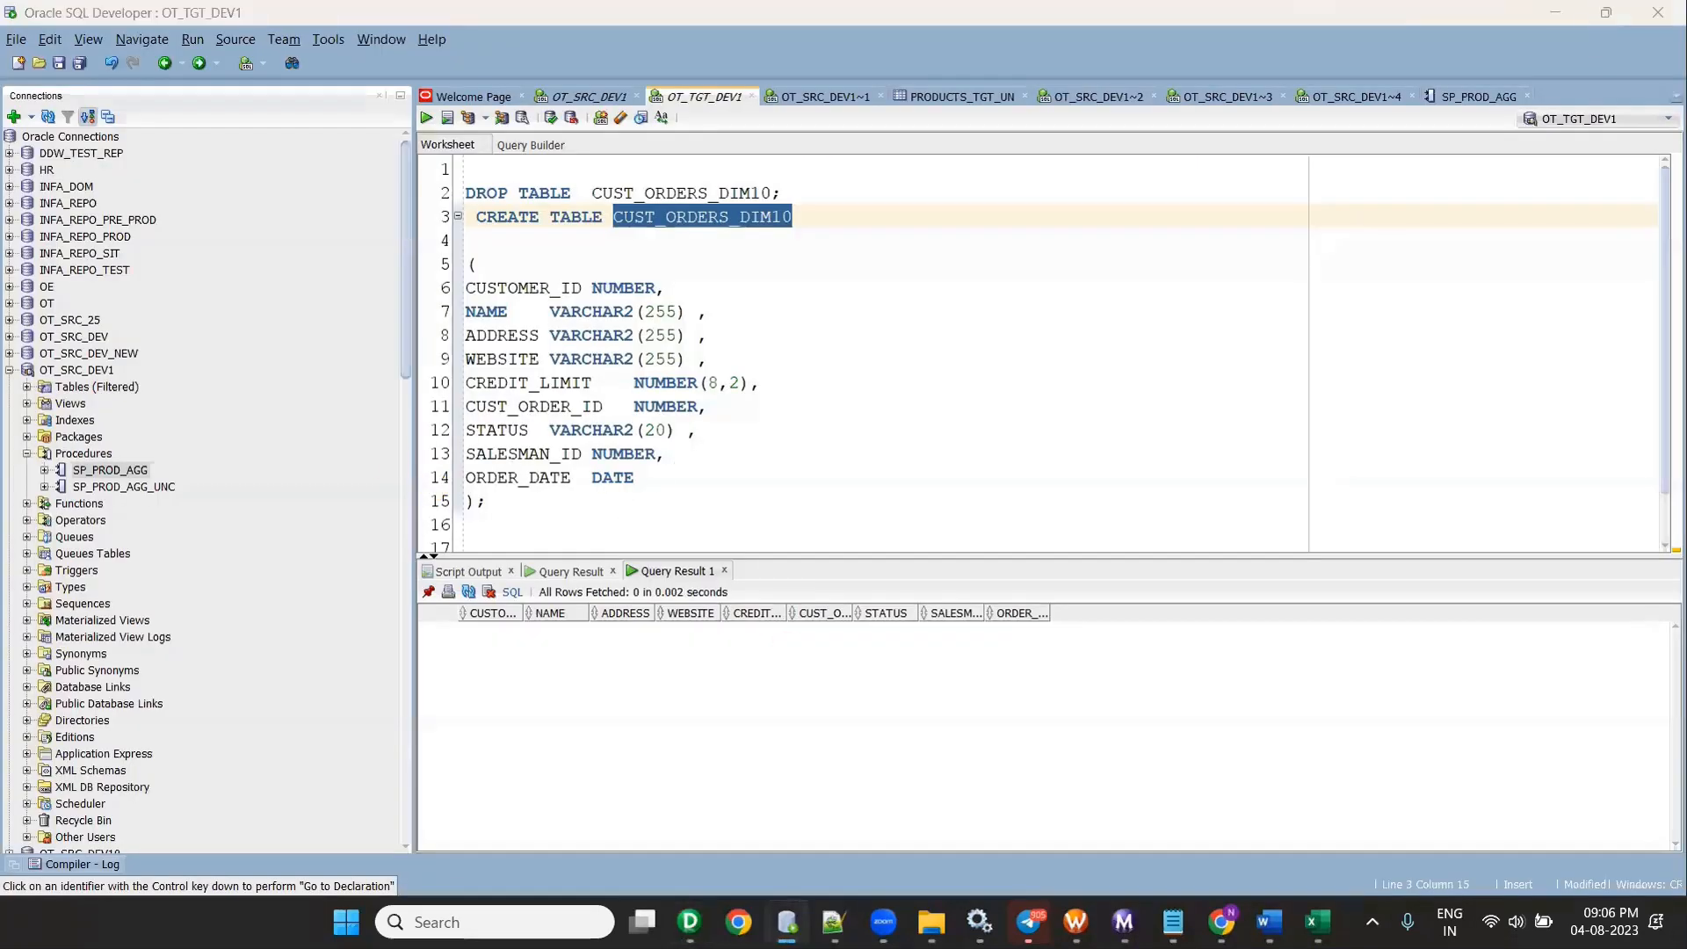
key("alt+Tab")
Step: Switch to the SQLTRANSFORMATION workbook in Excel and copy the source table name CUSTOMERS from the mapping document
left_click(1316, 922)
left_click(1344, 799)
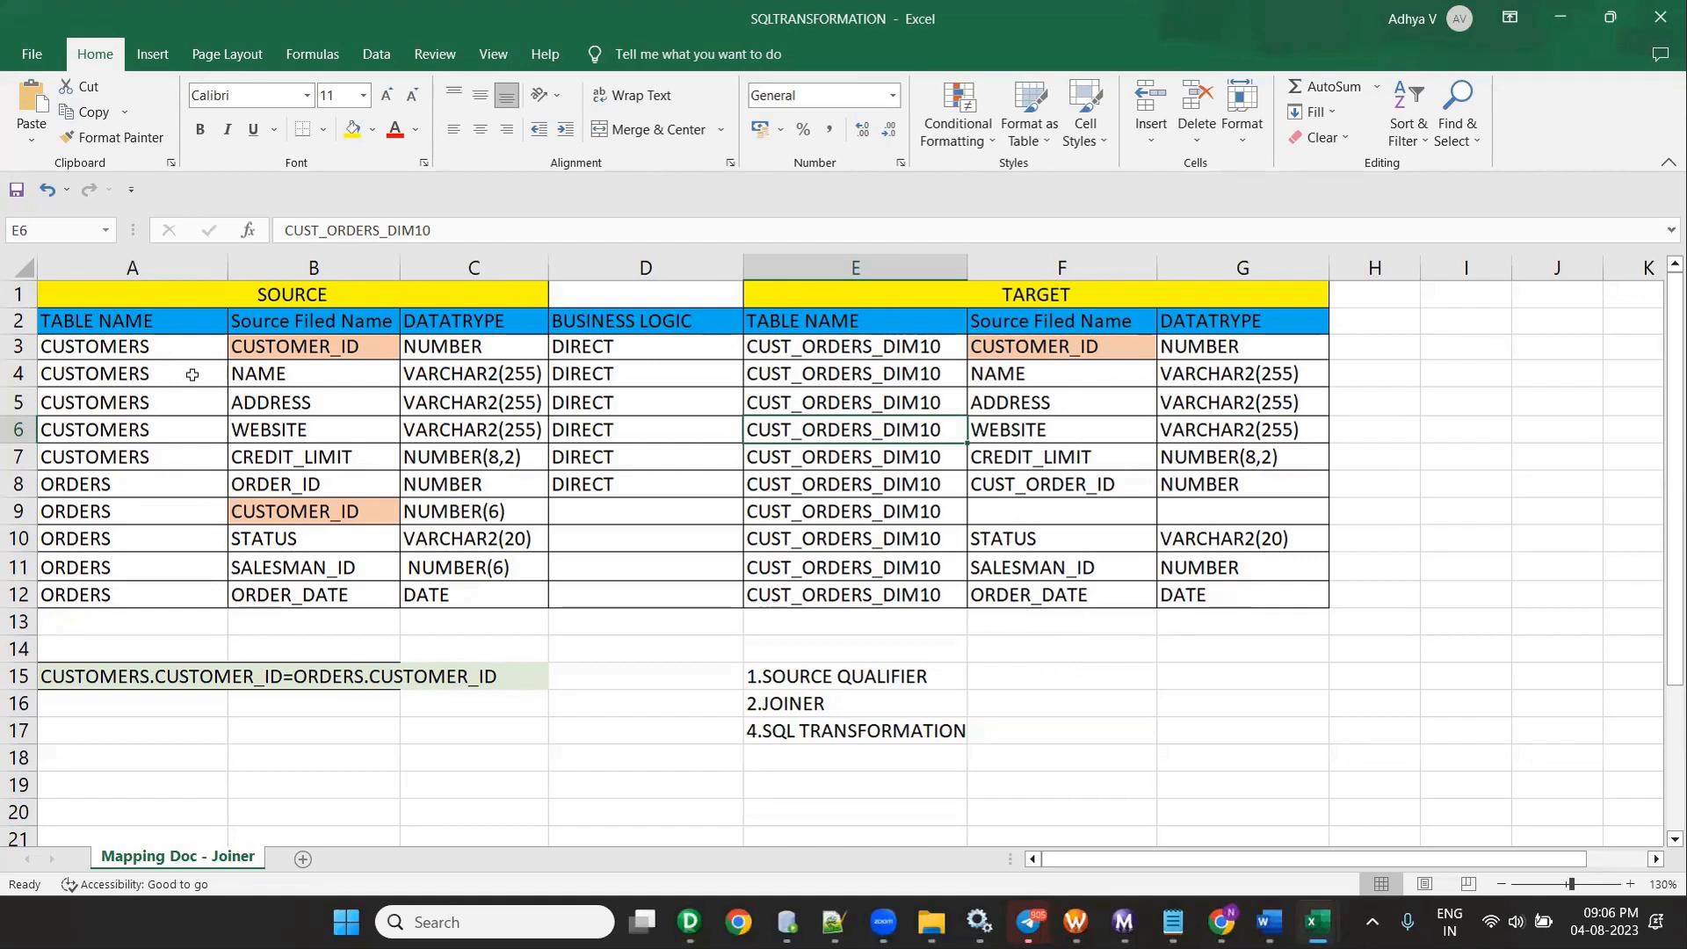
left_click(137, 357)
key("ctrl+c")
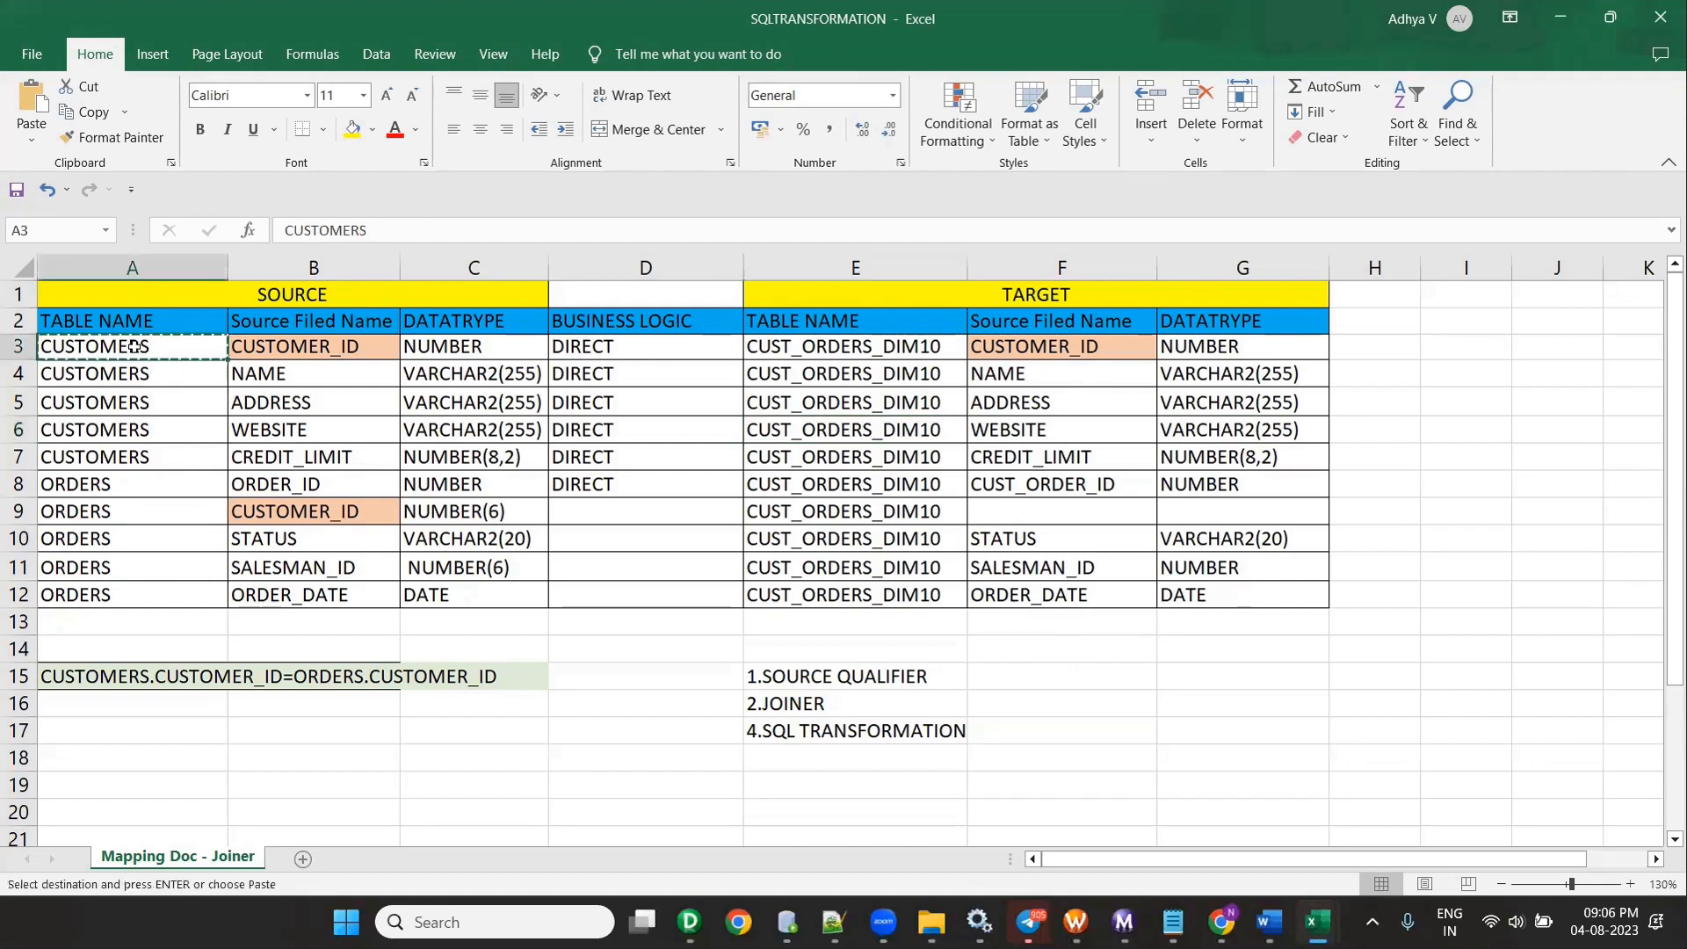
Step: Return to PowerCenter Designer and add the CUSTOMERS source from ODBC_OT_SRC_DEV14 to the mapping
key("alt+Tab")
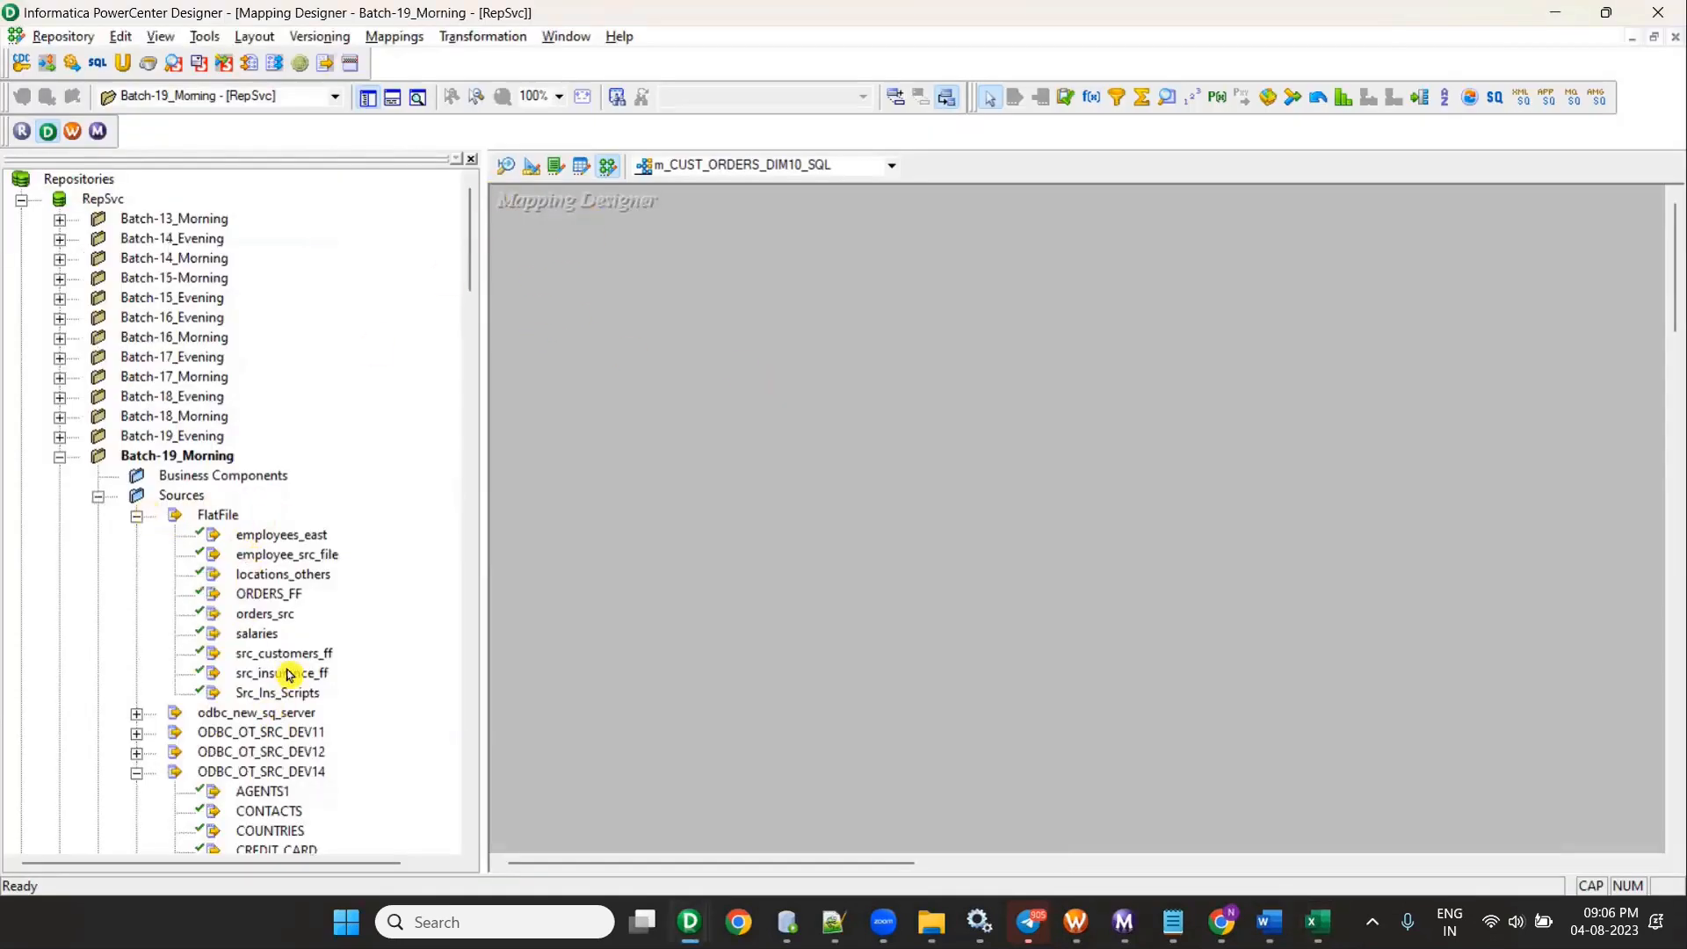
scroll(221, 554, "down", 5)
left_click(137, 437)
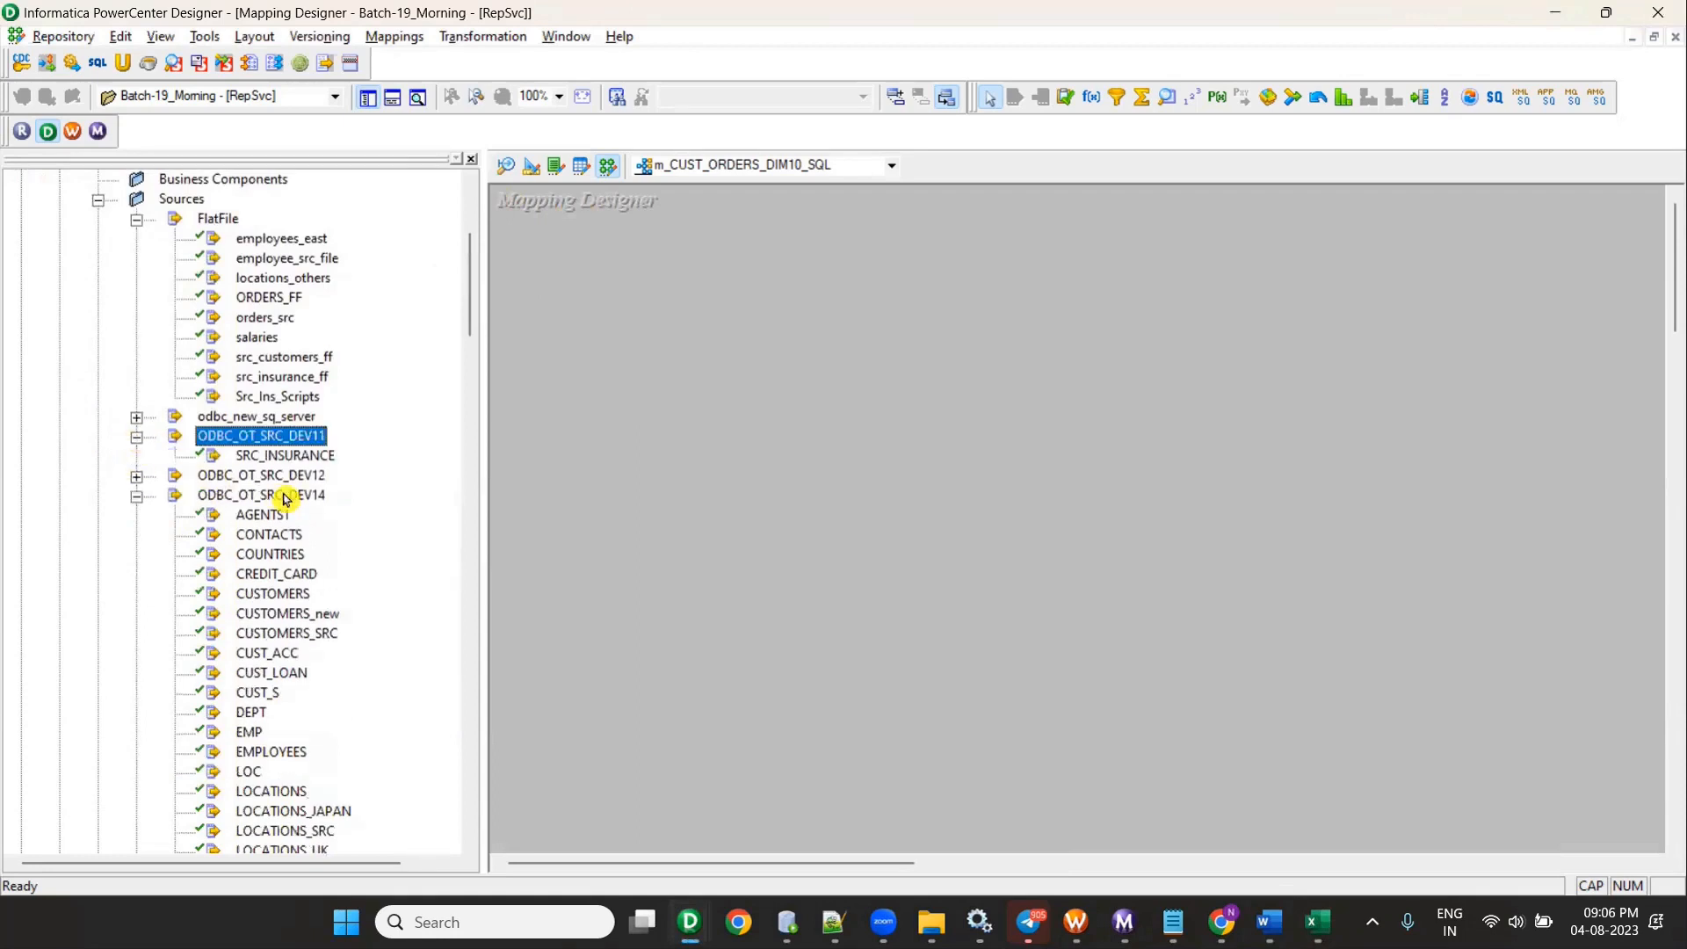
scroll(282, 528, "down", 2)
left_click_drag(281, 474, 699, 380)
Step: Add the CUST_ORDERS_DIM10 target definition to the mapping, checking the table name against the mapping document
scroll(177, 483, "down", 15)
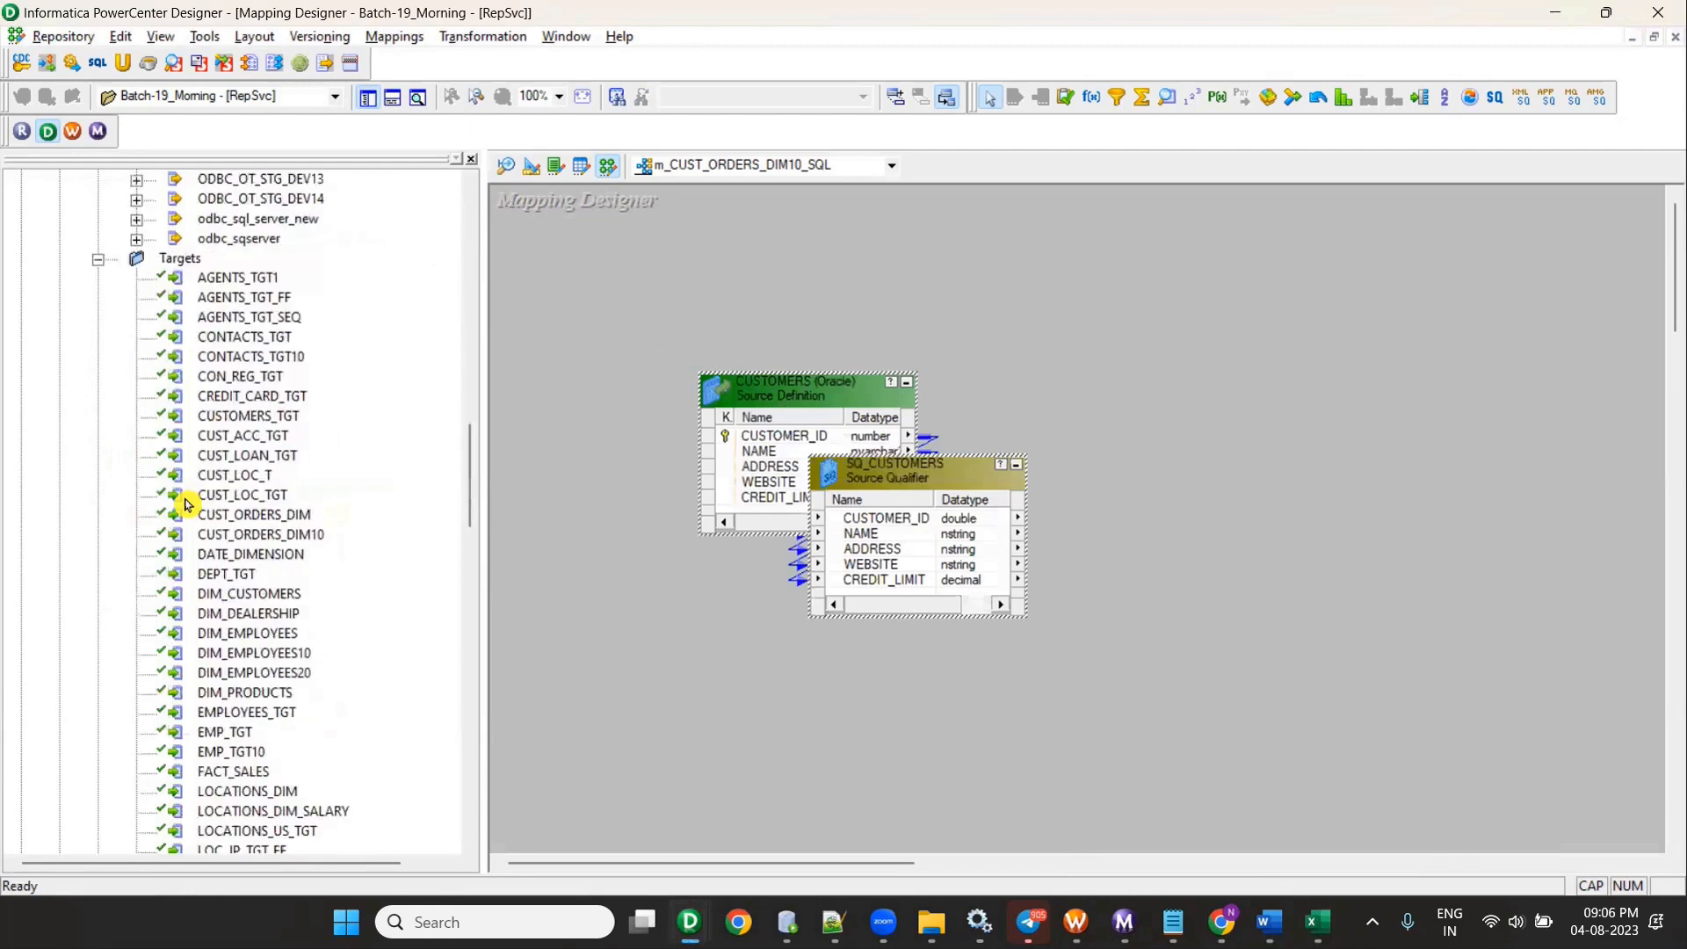
left_click(239, 472)
key("alt+Tab")
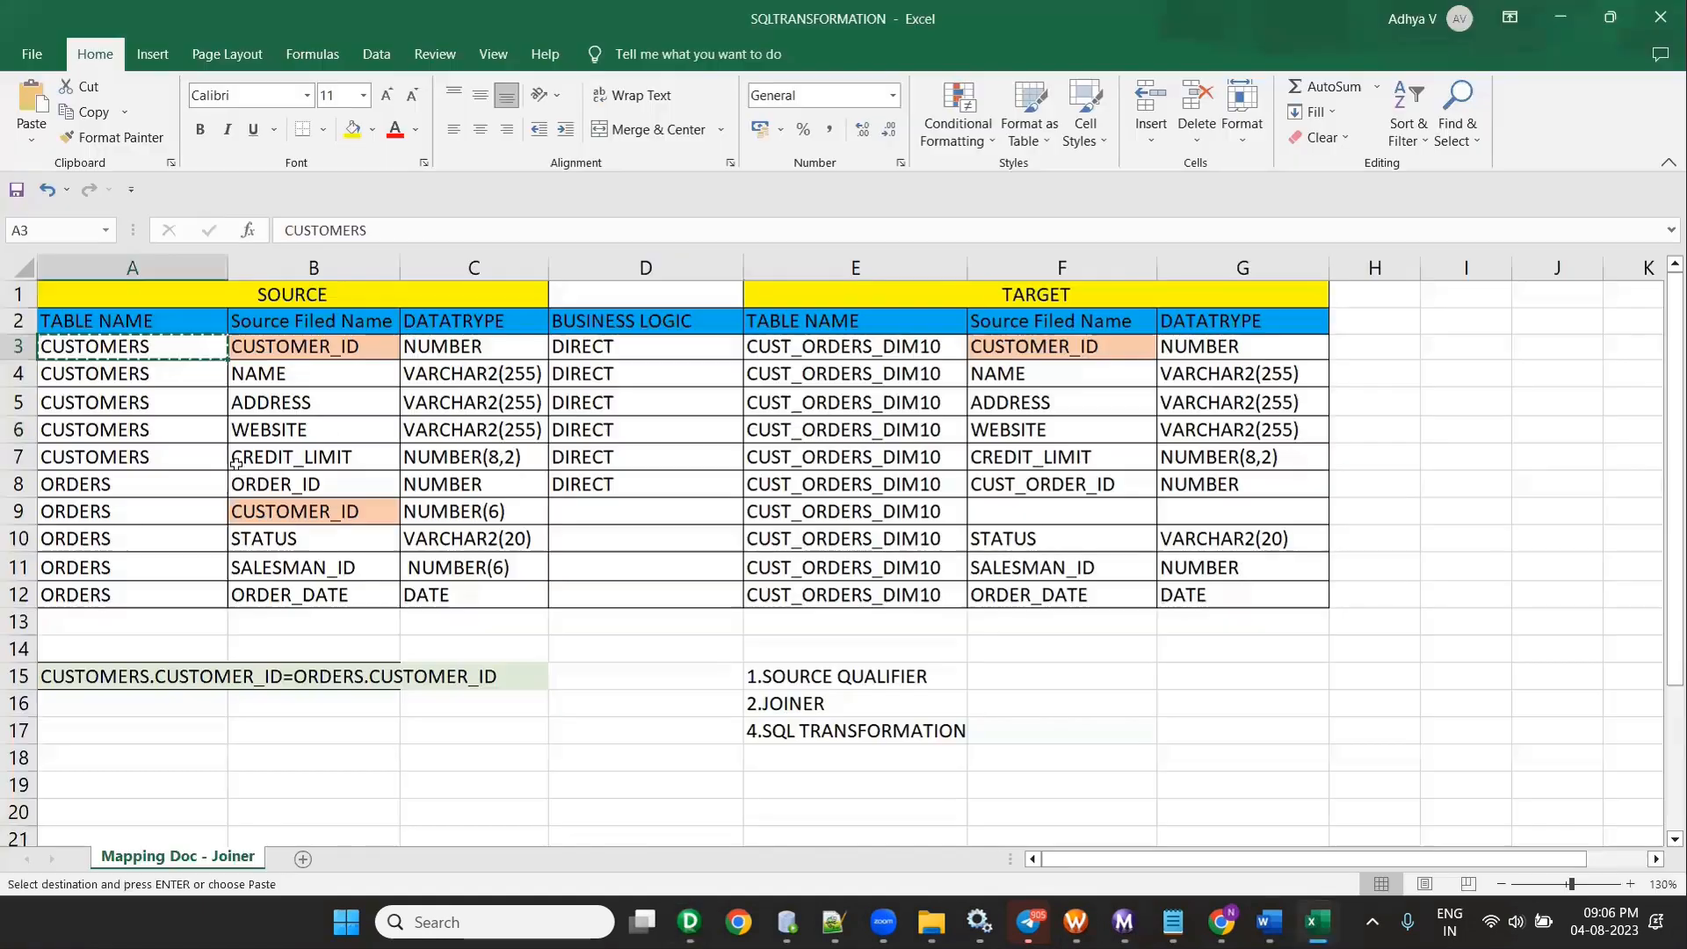
key("alt+Tab")
key("Down")
left_click_drag(272, 535, 1213, 396)
Step: Hide the repository navigator and arrange the CUSTOMERS source, its source qualifier and the target with space between the last two
left_click(376, 105)
left_click_drag(347, 420, 159, 440)
left_click_drag(911, 421, 1181, 468)
left_click_drag(1096, 425, 1108, 314)
left_click(778, 408)
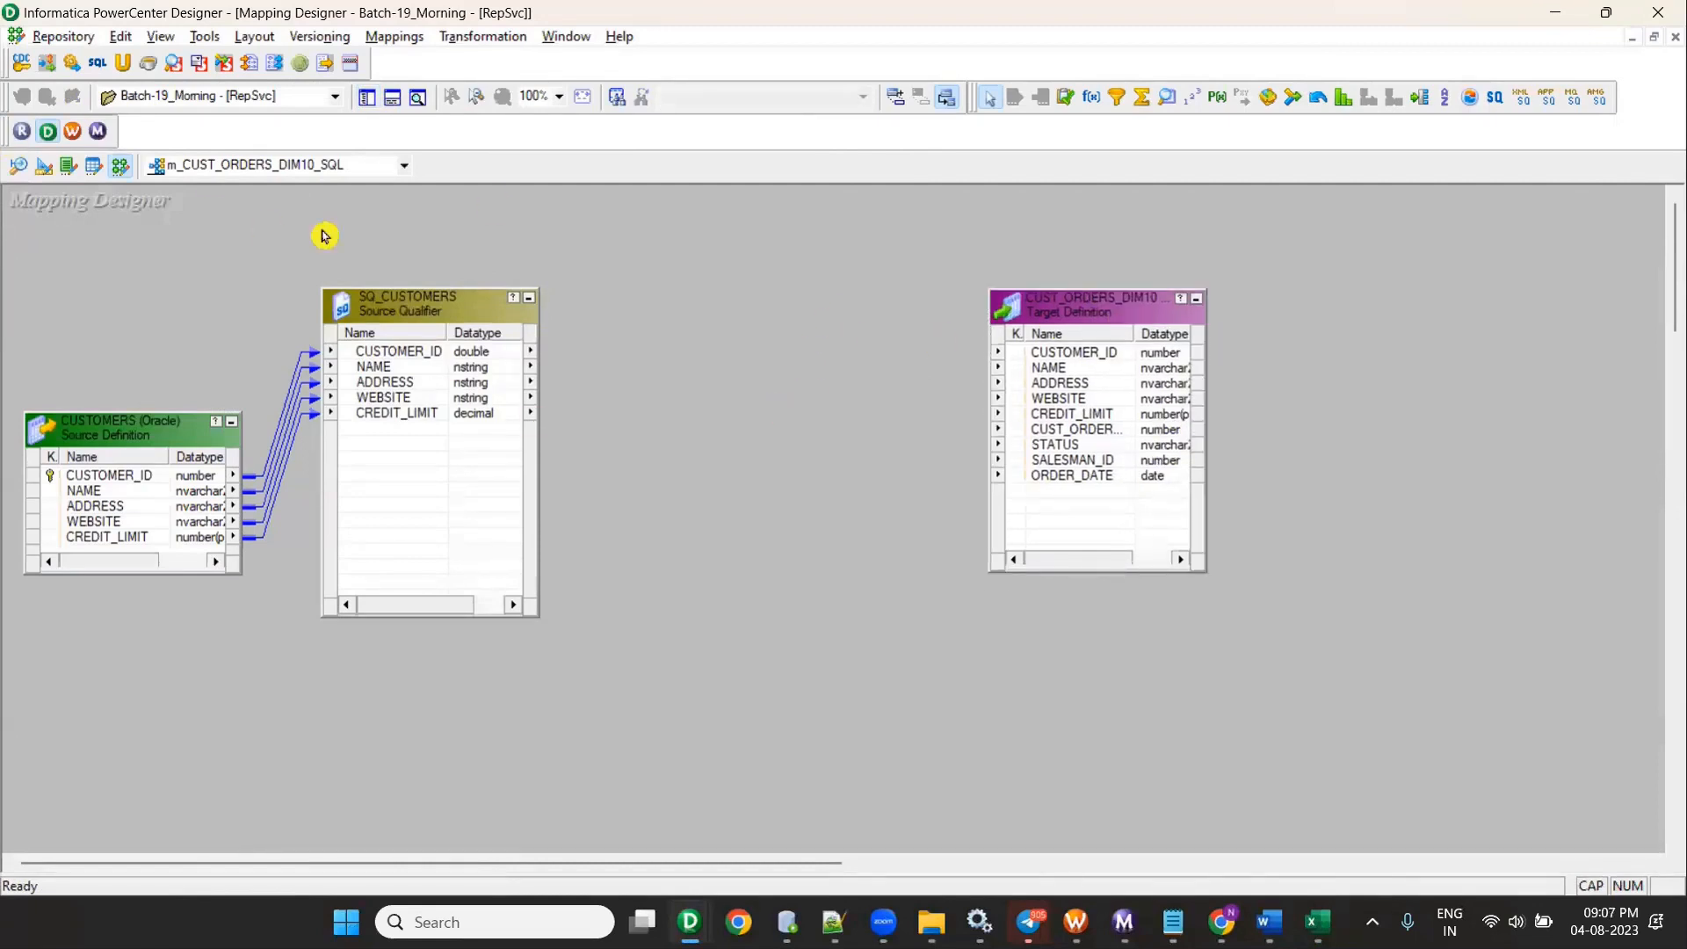
Step: Start adding an SQL transformation between the source qualifier and the target, with Oracle as the database type
left_click(98, 63)
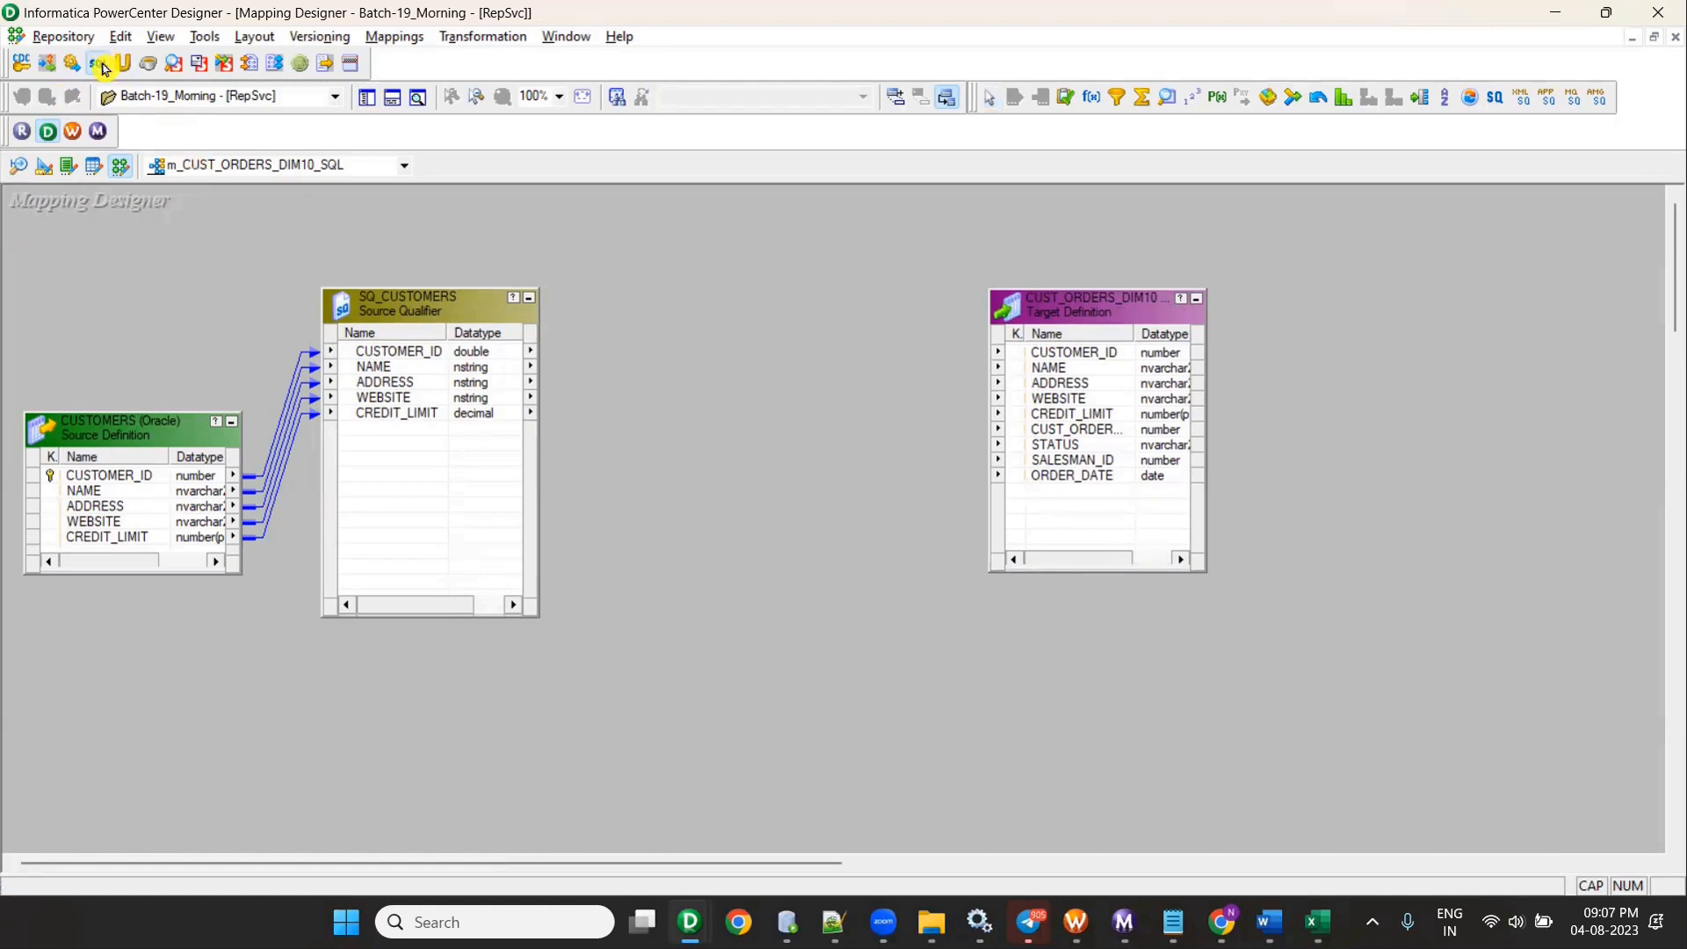
left_click_drag(693, 343, 903, 570)
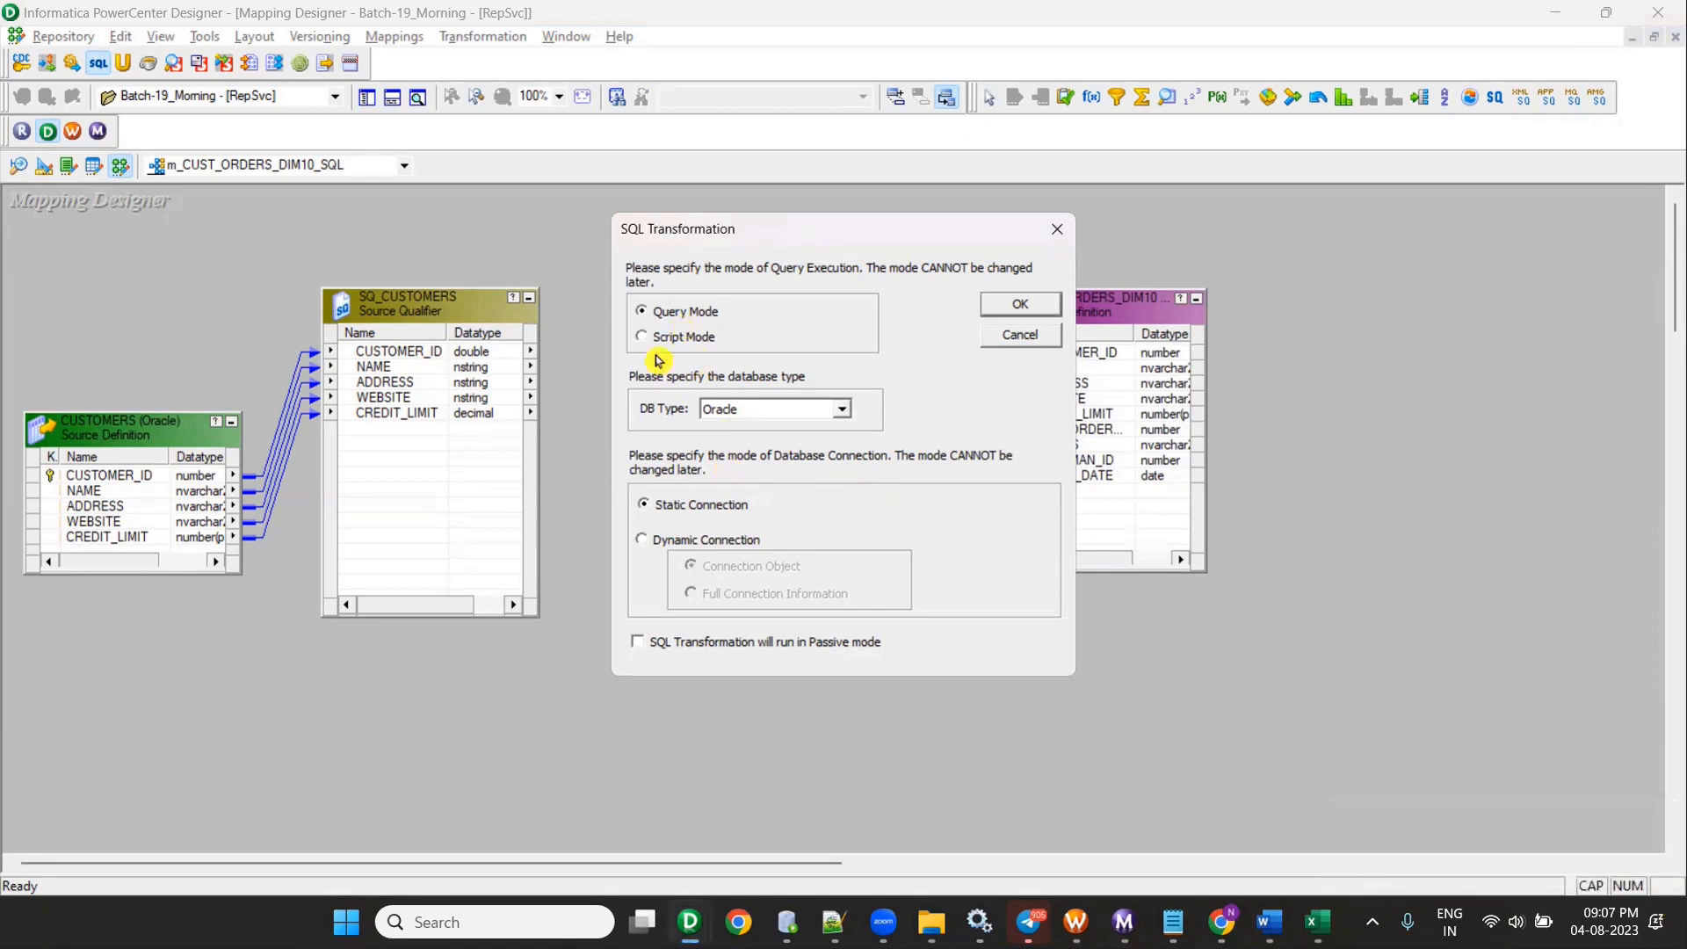
left_click(757, 410)
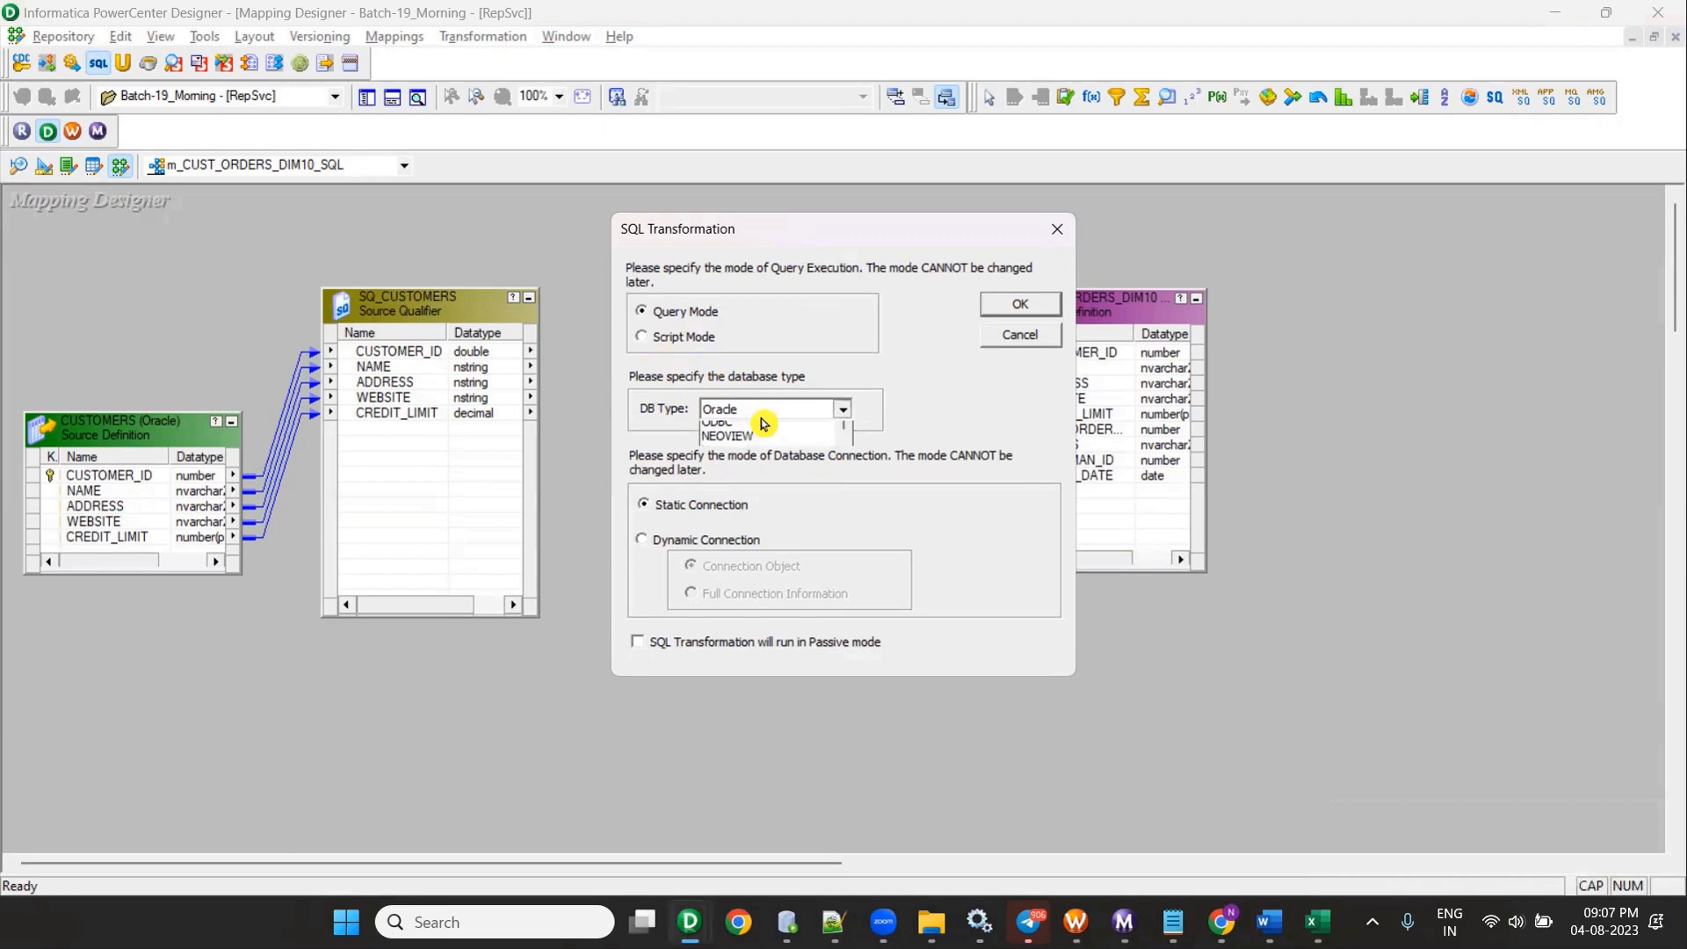
left_click(765, 431)
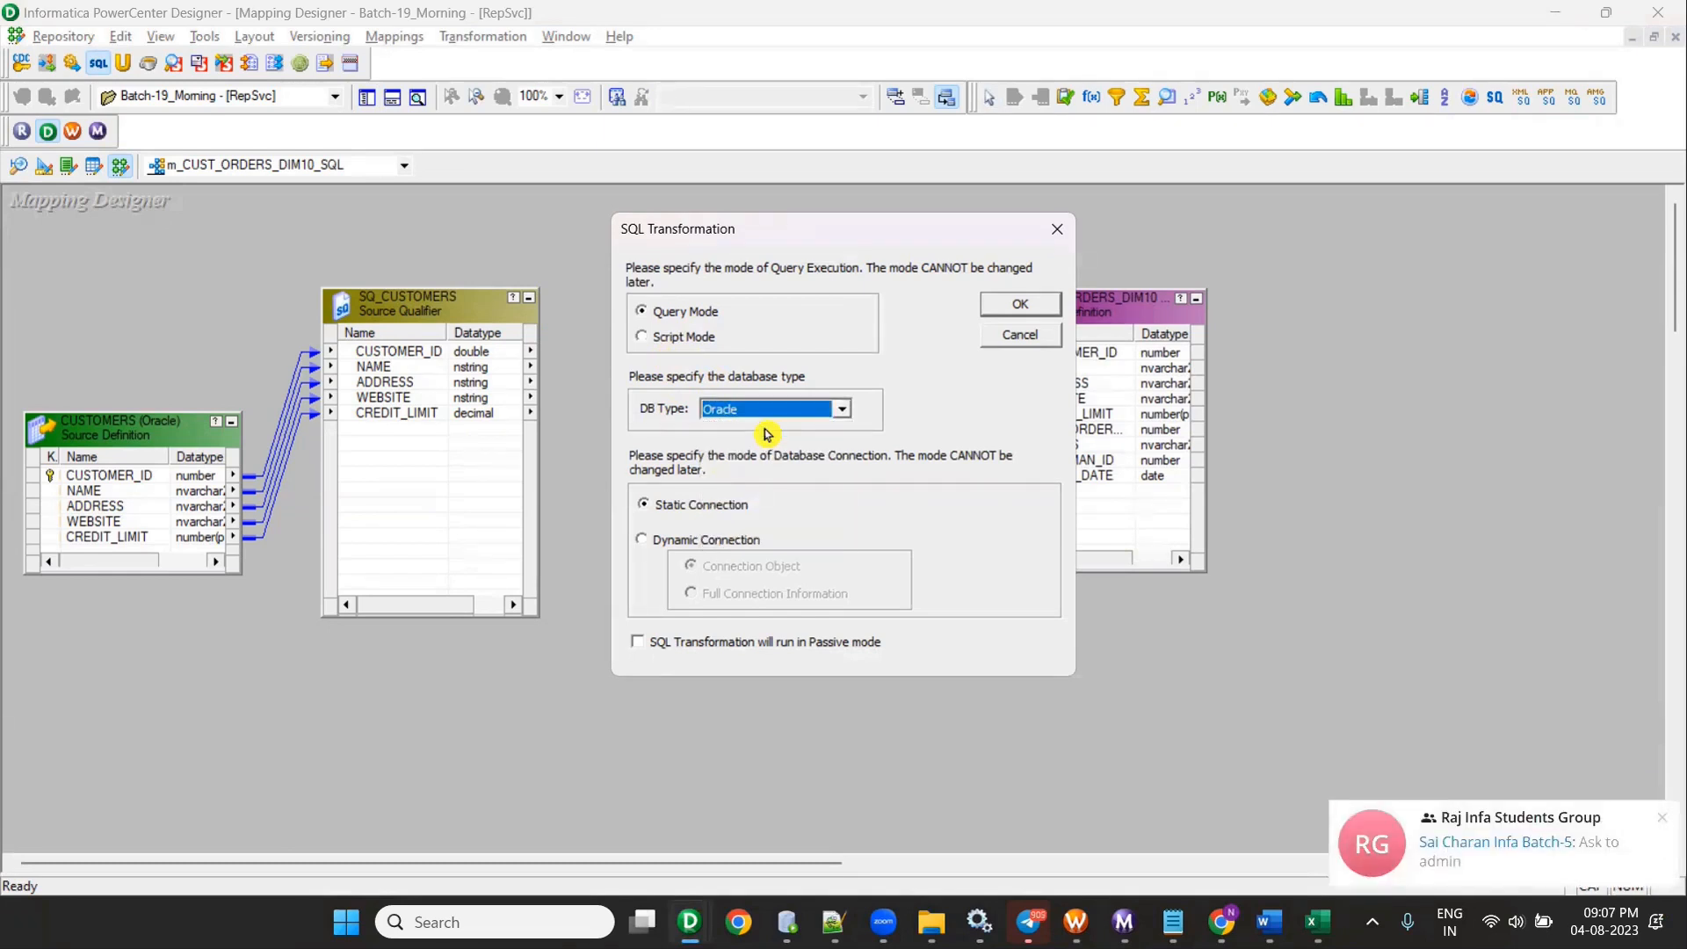
left_click(1663, 817)
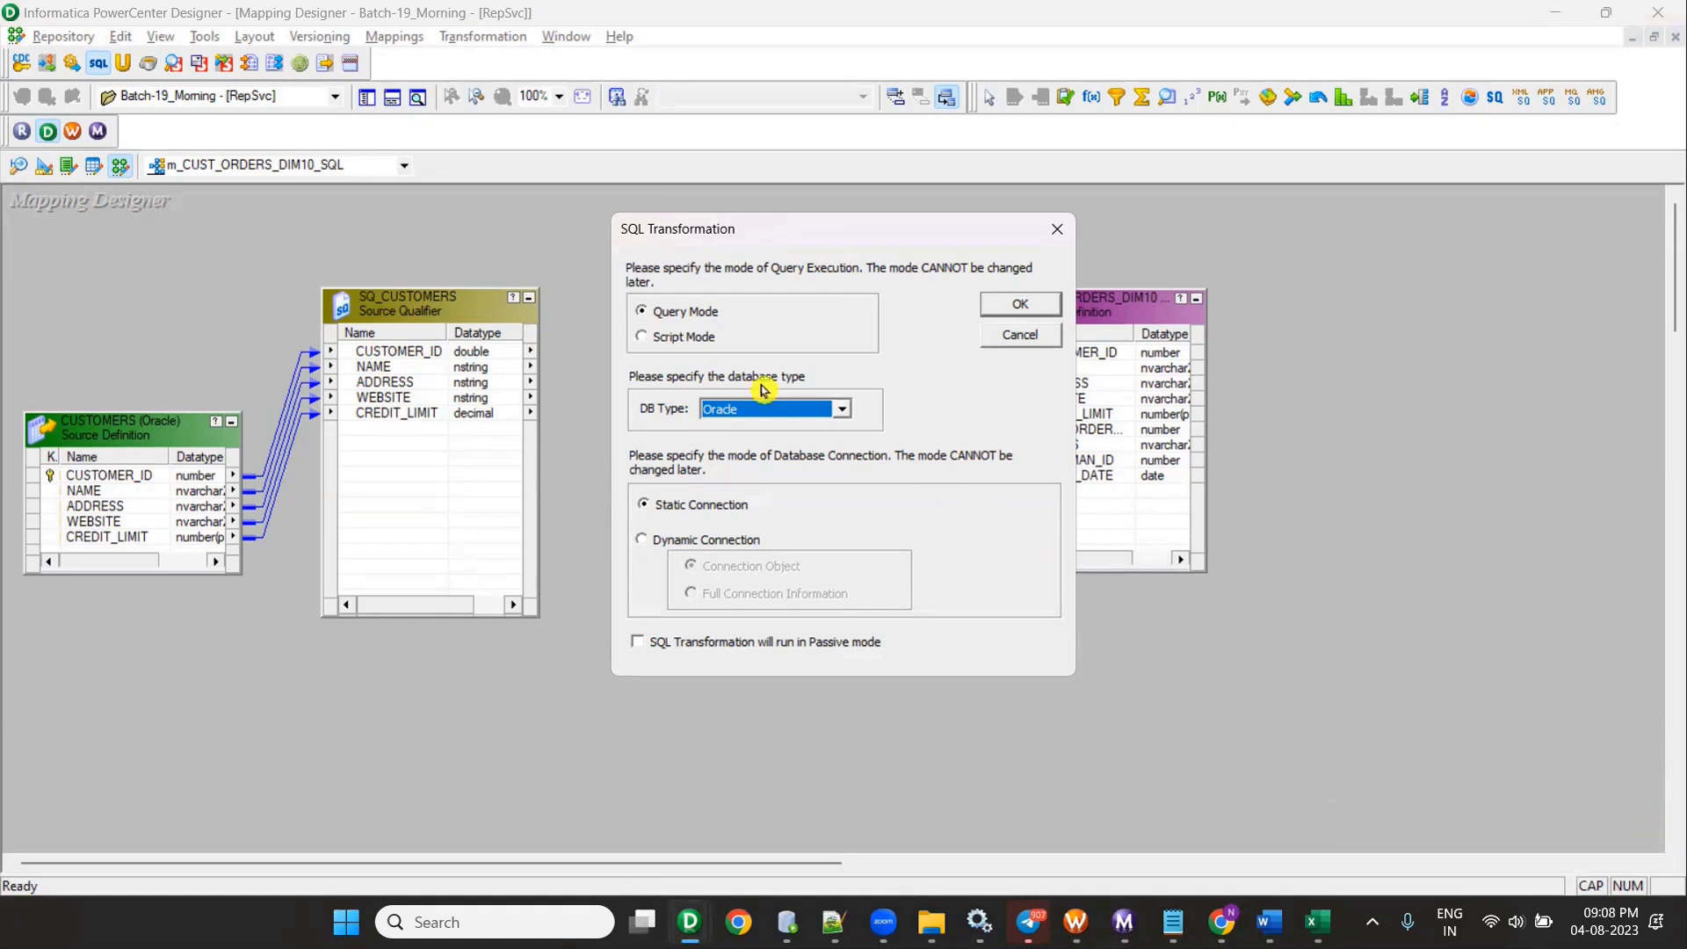
Step: Review the CUSTOMERS and ORDERS rows in the Excel mapping document to check the source database for the transformation
left_click(748, 410)
key("alt+Tab")
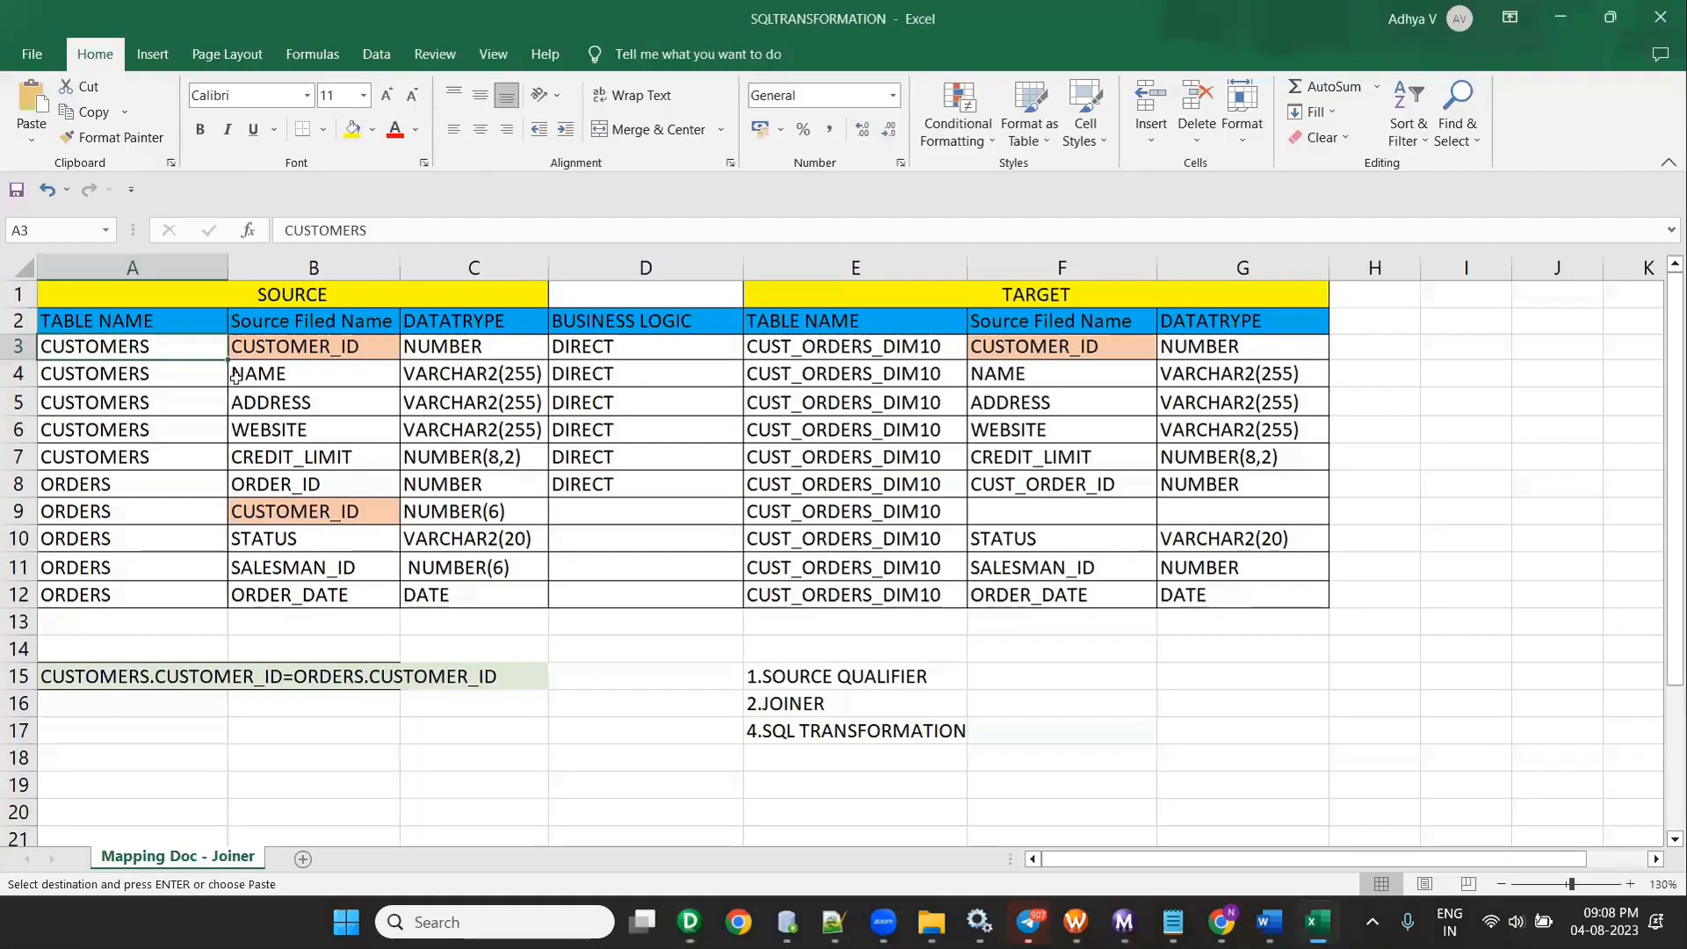
left_click_drag(140, 353, 634, 466)
left_click_drag(169, 483, 209, 620)
key("alt+Tab")
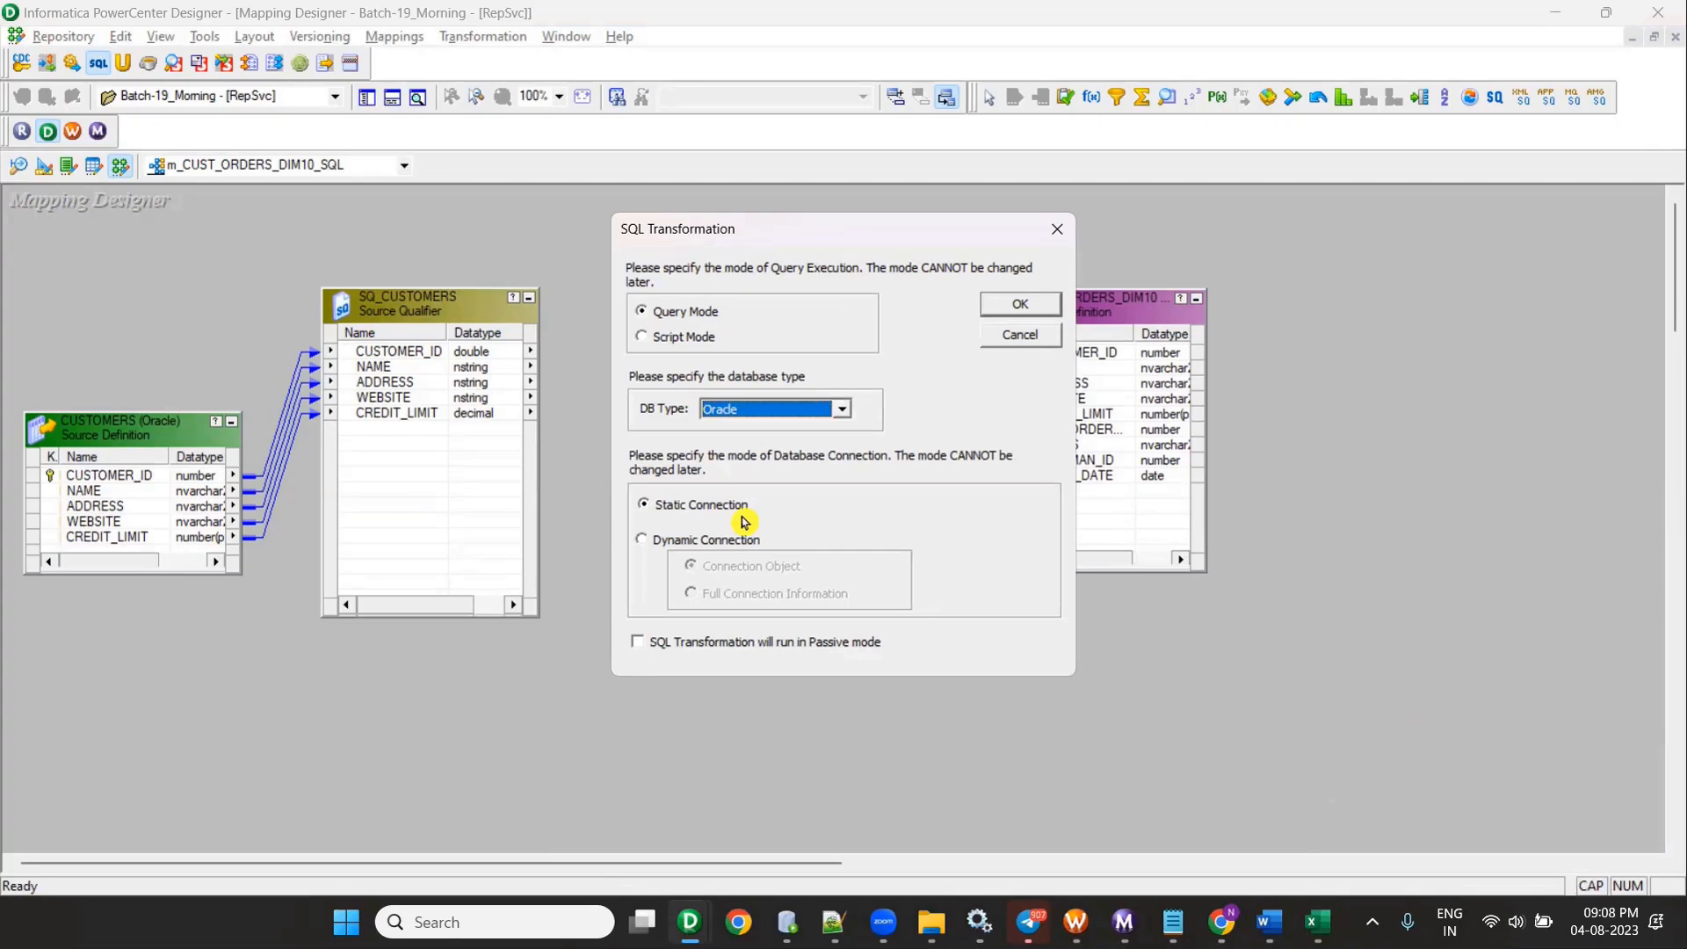
Step: Create the SQL transformation with Query Mode, Oracle and Static Connection, and place it between the source qualifier and the target
left_click(1664, 824)
left_click(766, 411)
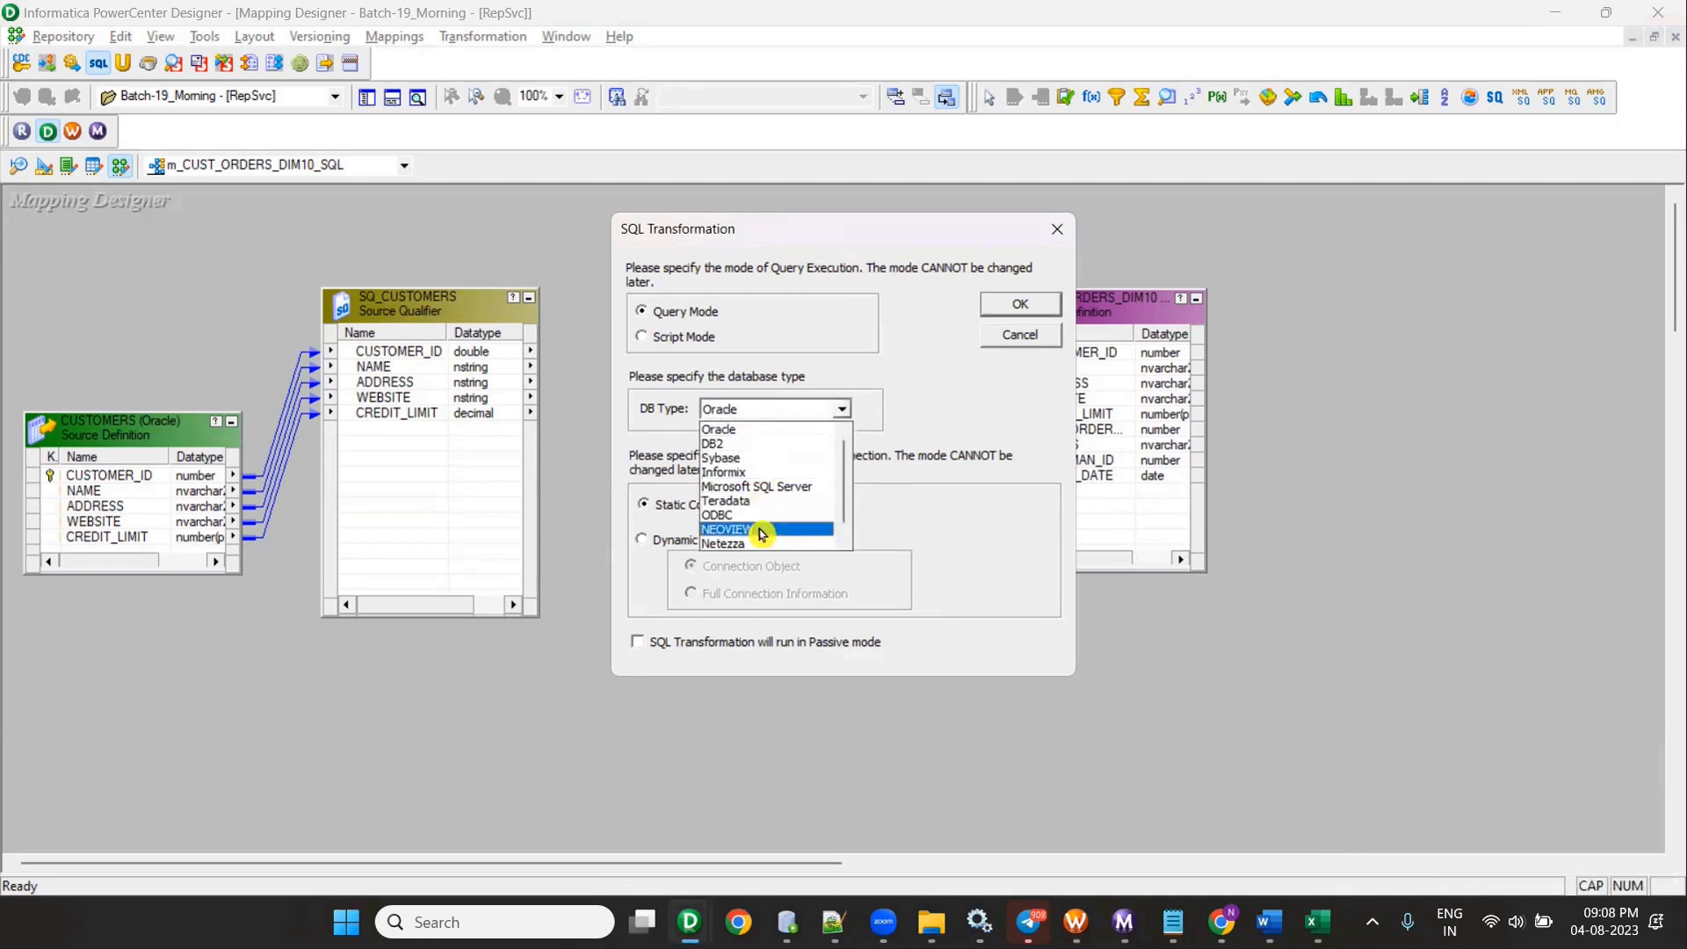
left_click(743, 430)
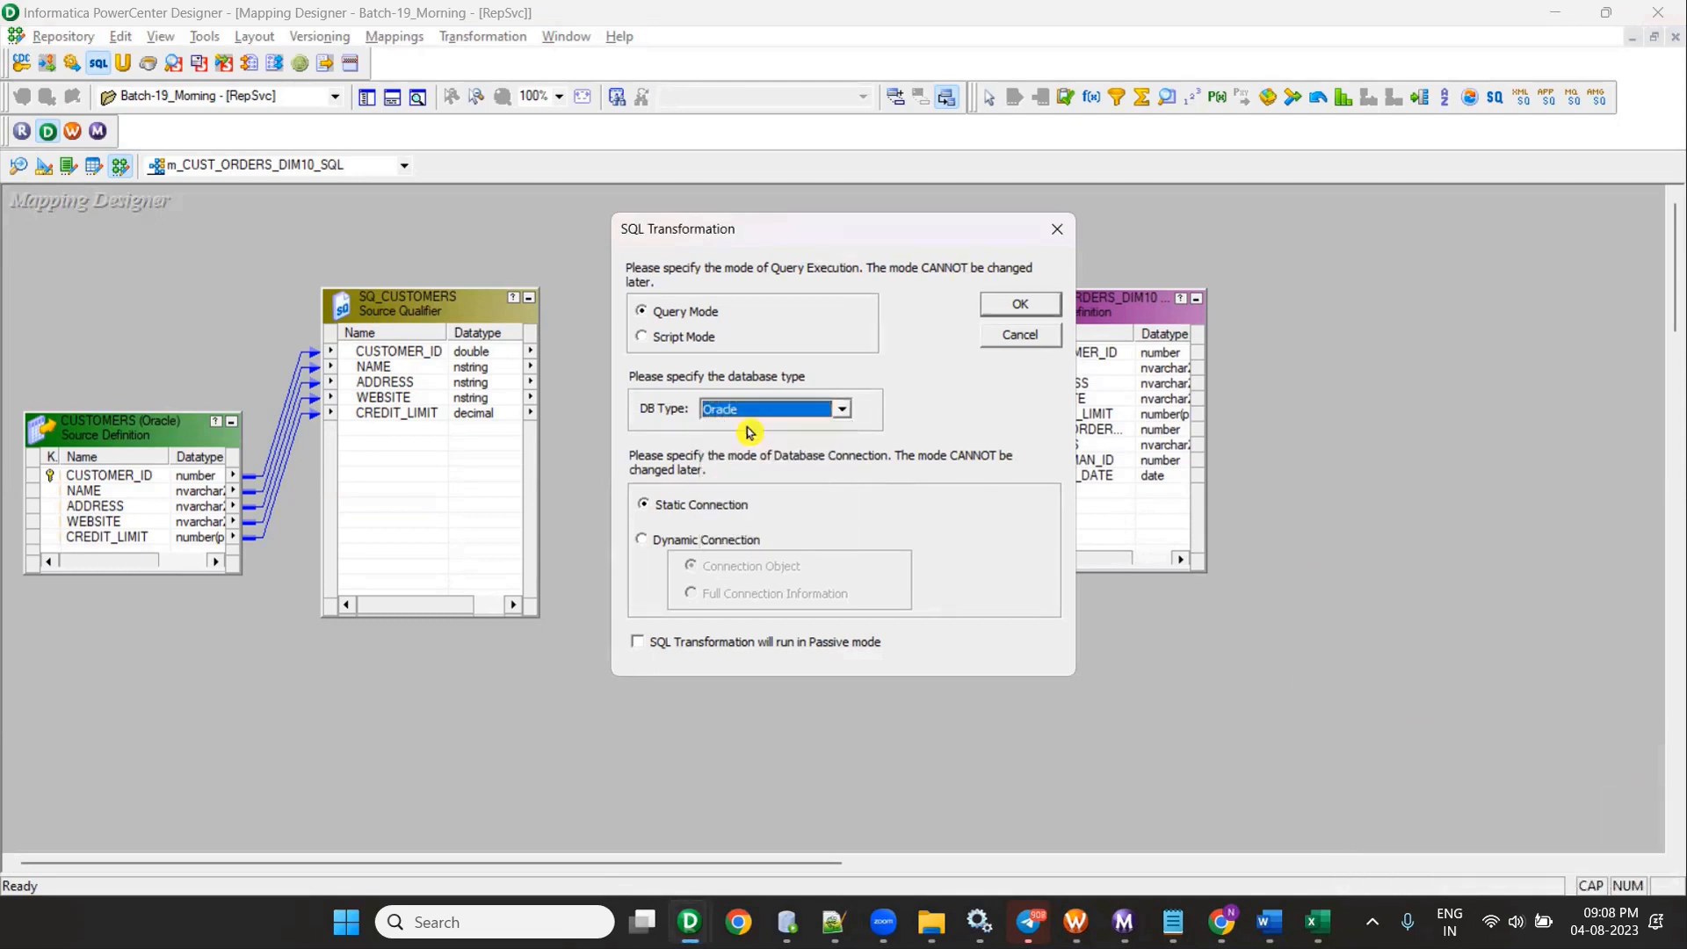
left_click(1019, 304)
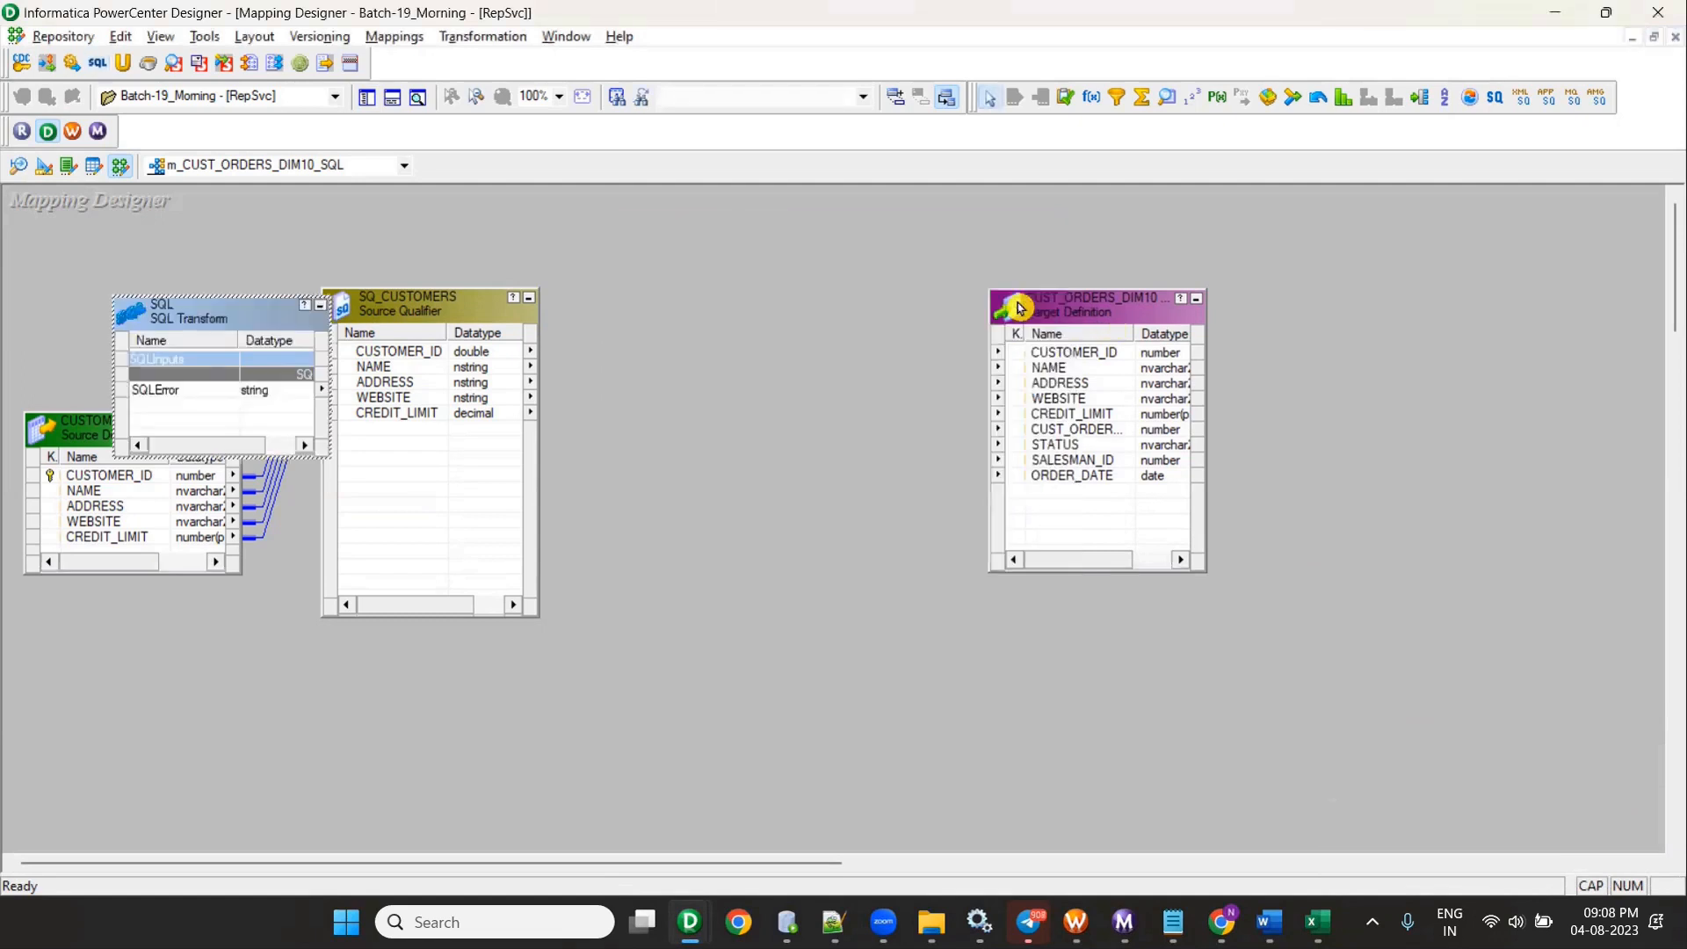
left_click_drag(153, 330, 754, 243)
left_click_drag(1051, 312, 1168, 293)
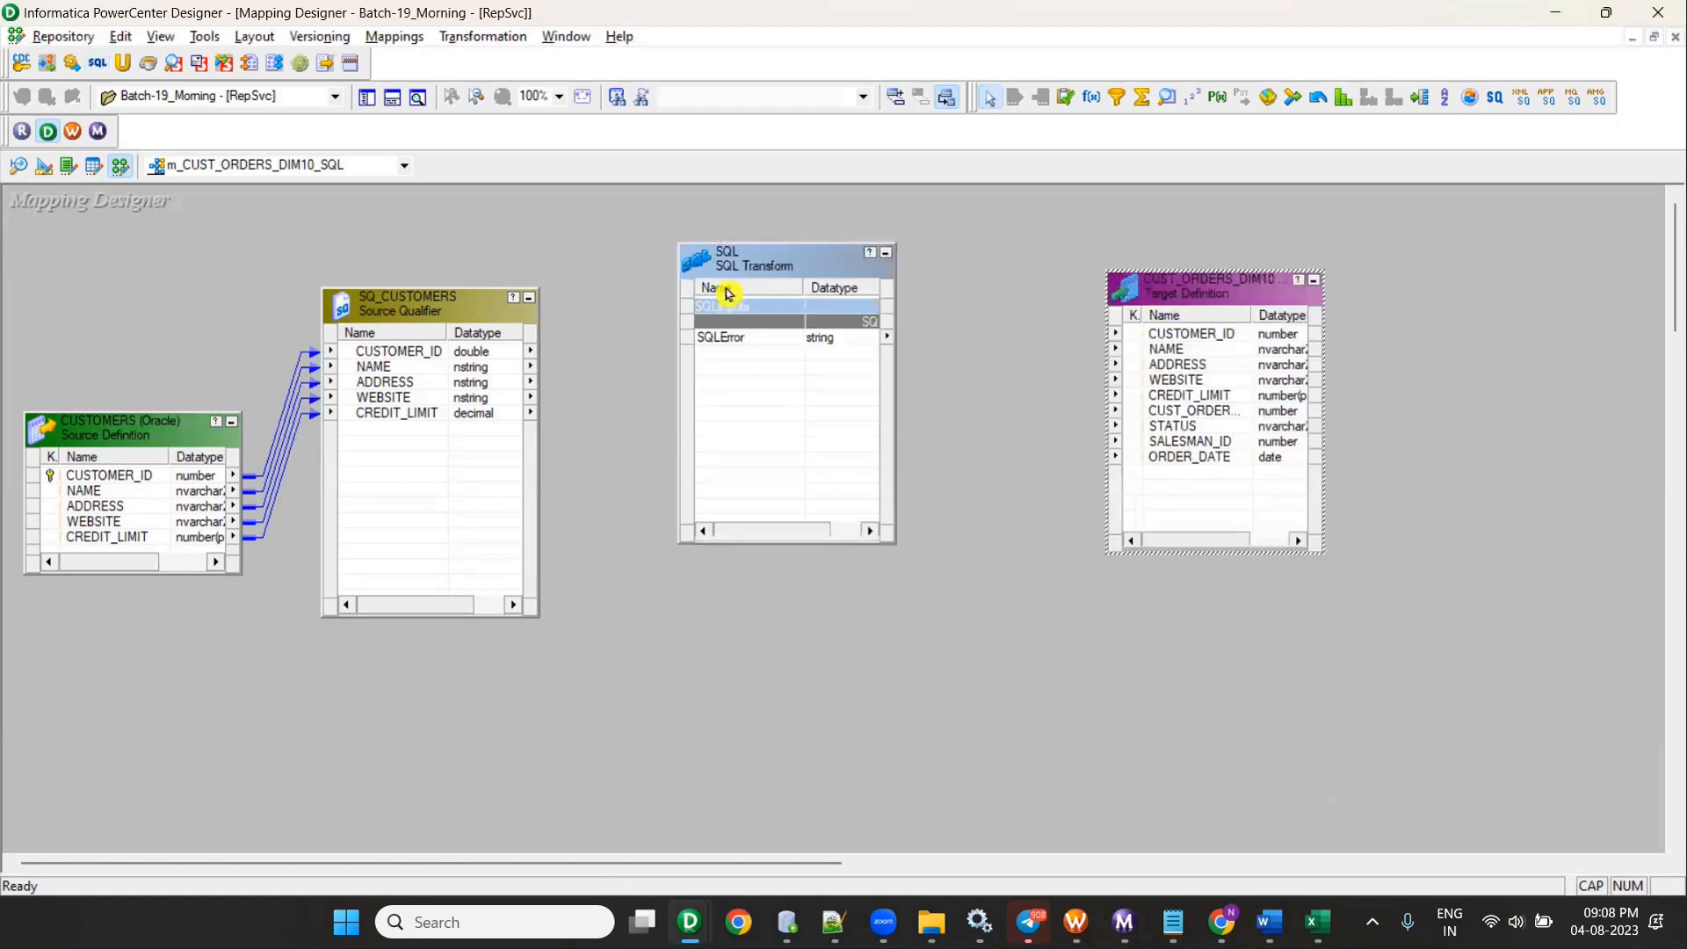
Step: Iconize the CUSTOMERS source and link all SQ_CUSTOMERS ports, CUSTOMER_ID through CREDIT_LIMIT, to the SQL transformation as inputs
left_click(229, 434)
left_click_drag(401, 328, 756, 390)
left_click(294, 364)
left_click(301, 426, "shift")
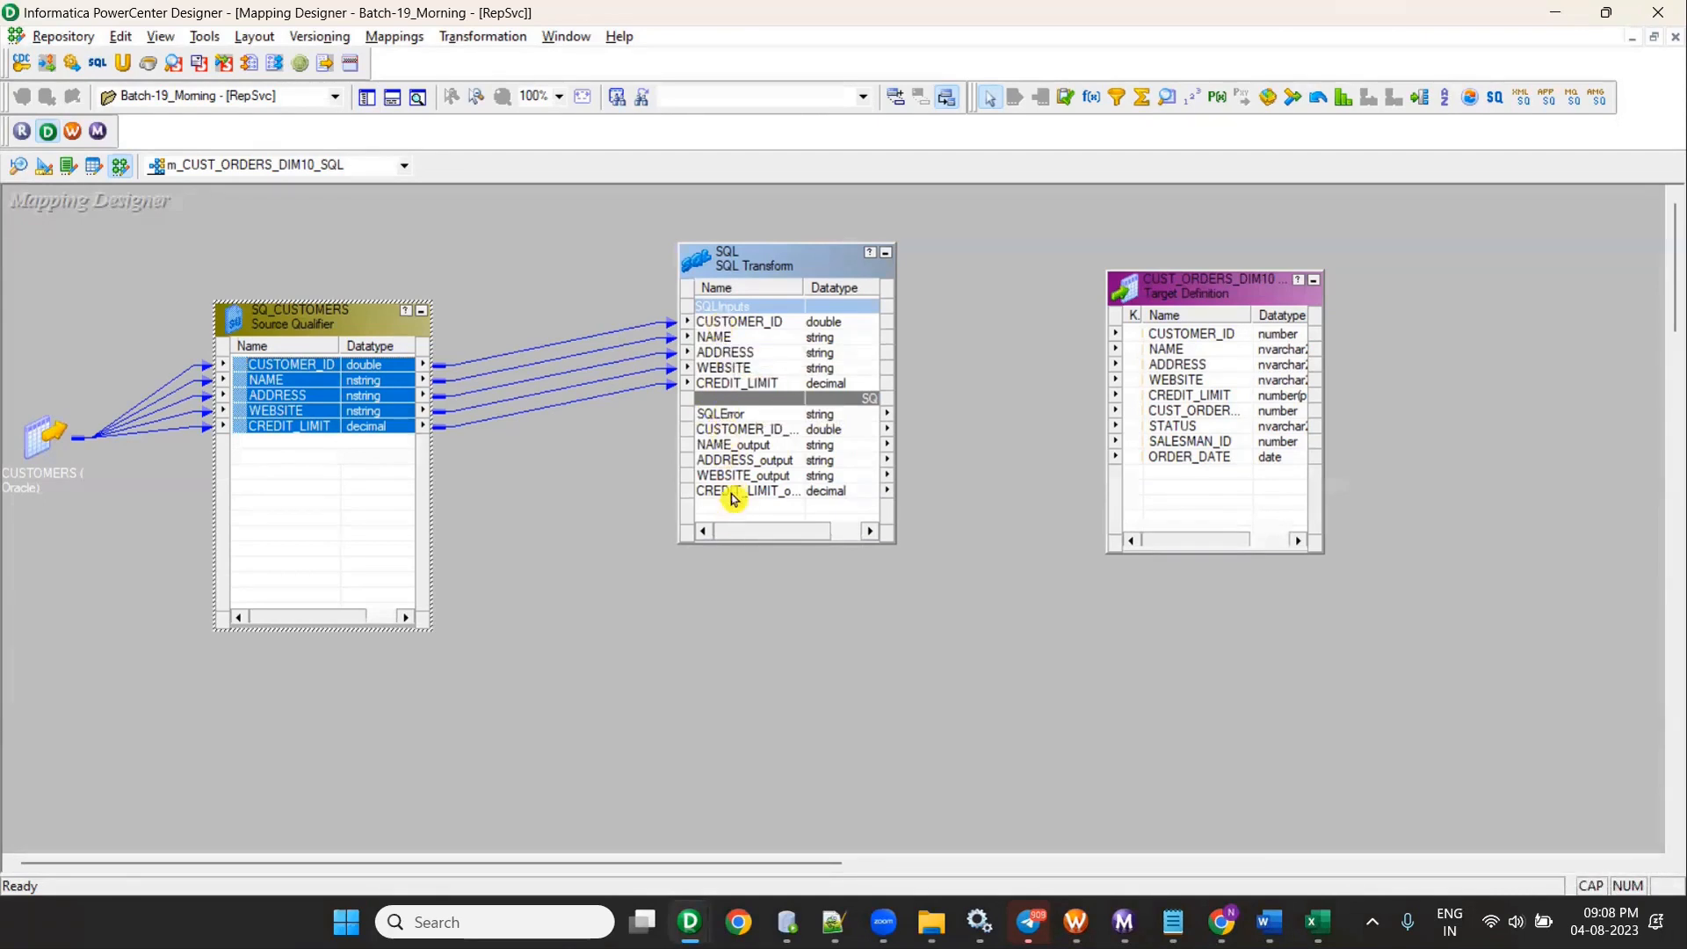
Step: Examine the SQL transformation's input ports from CUSTOMER_ID to CREDIT_LIMIT and their corresponding output ports
left_click(703, 323)
left_click(713, 388, "shift")
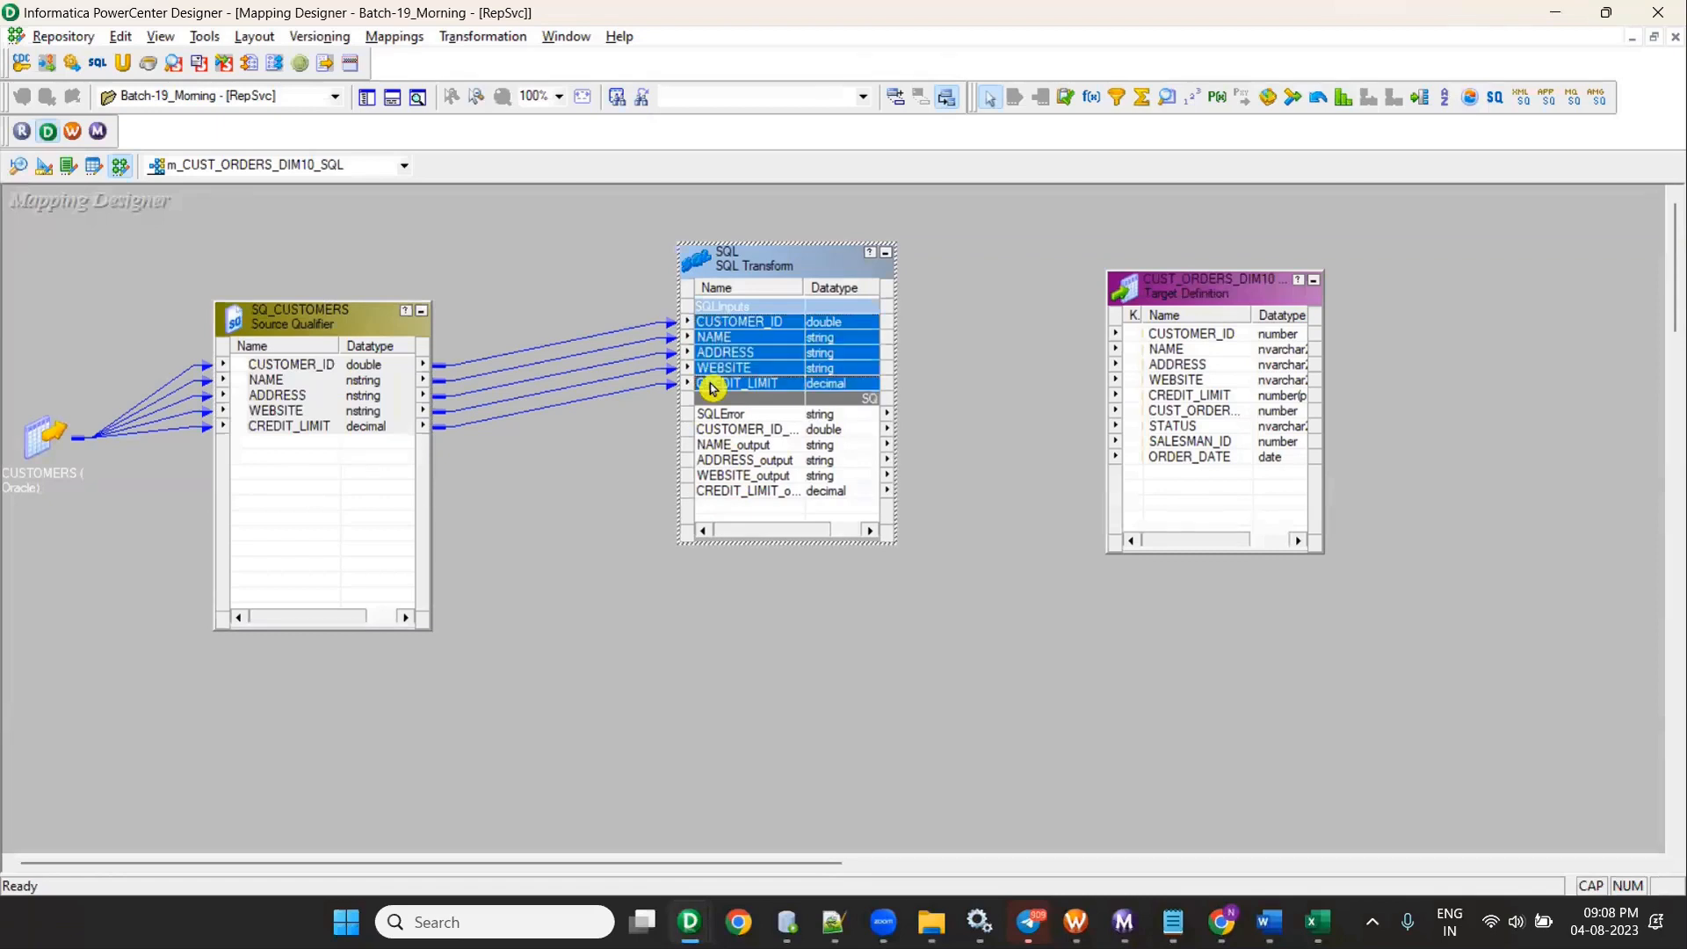
left_click(727, 431)
left_click(745, 494, "shift")
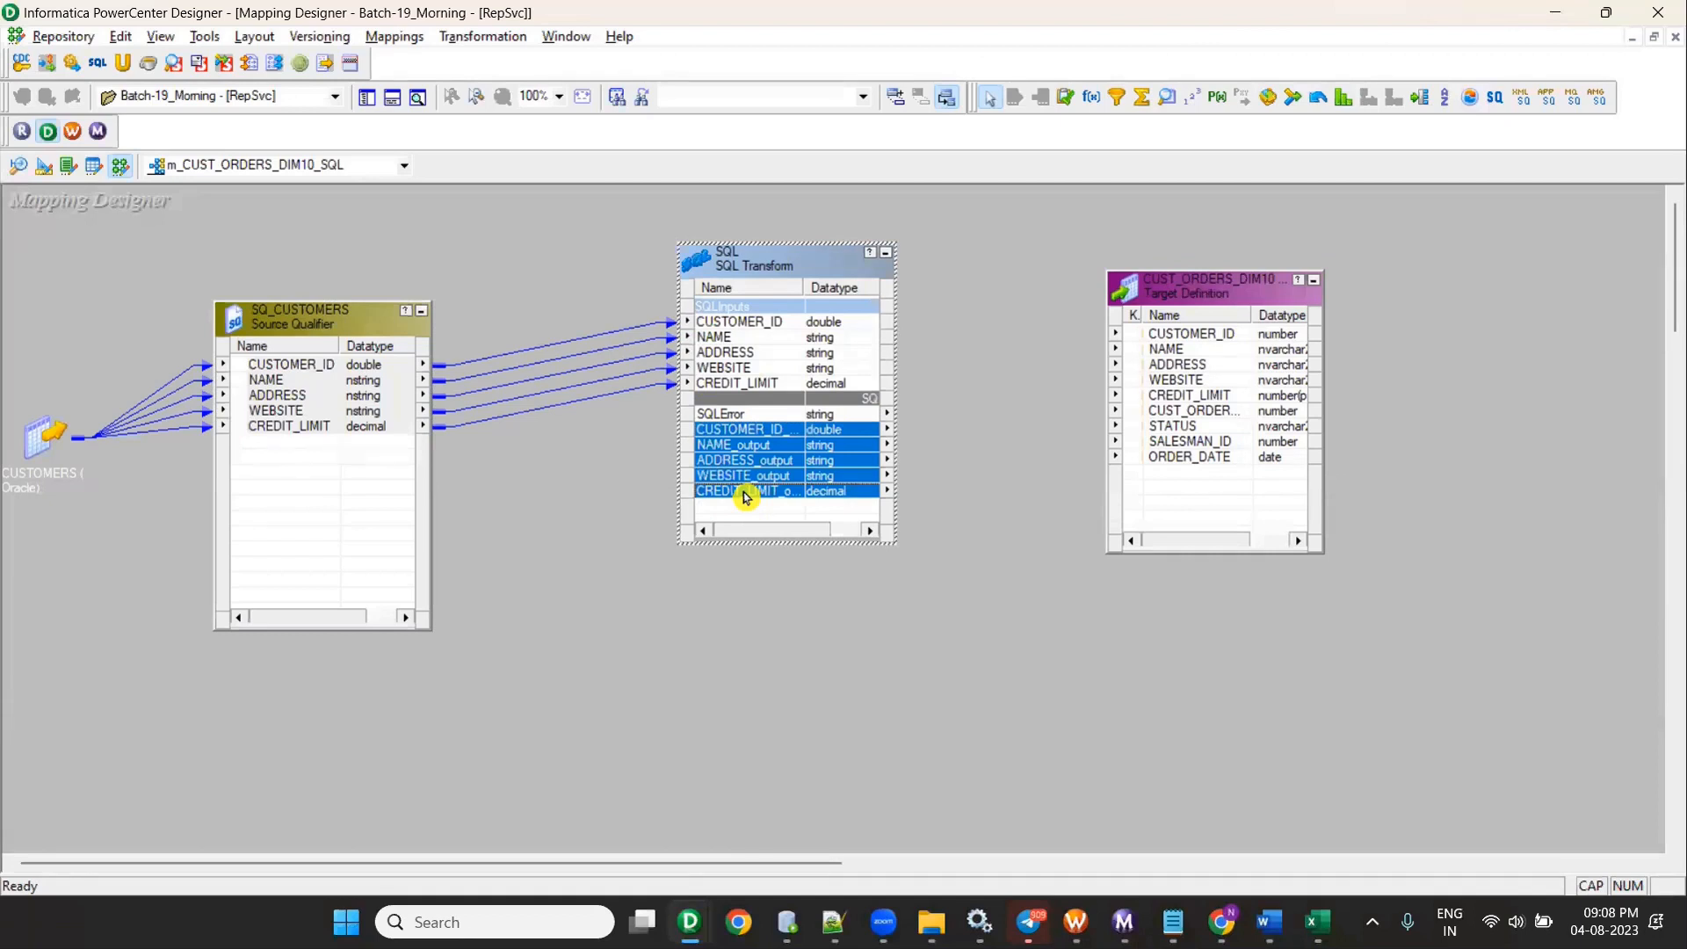
Step: Examine the SQL transformation's input and output ports and compare them with its SQL port definitions
left_click(736, 419)
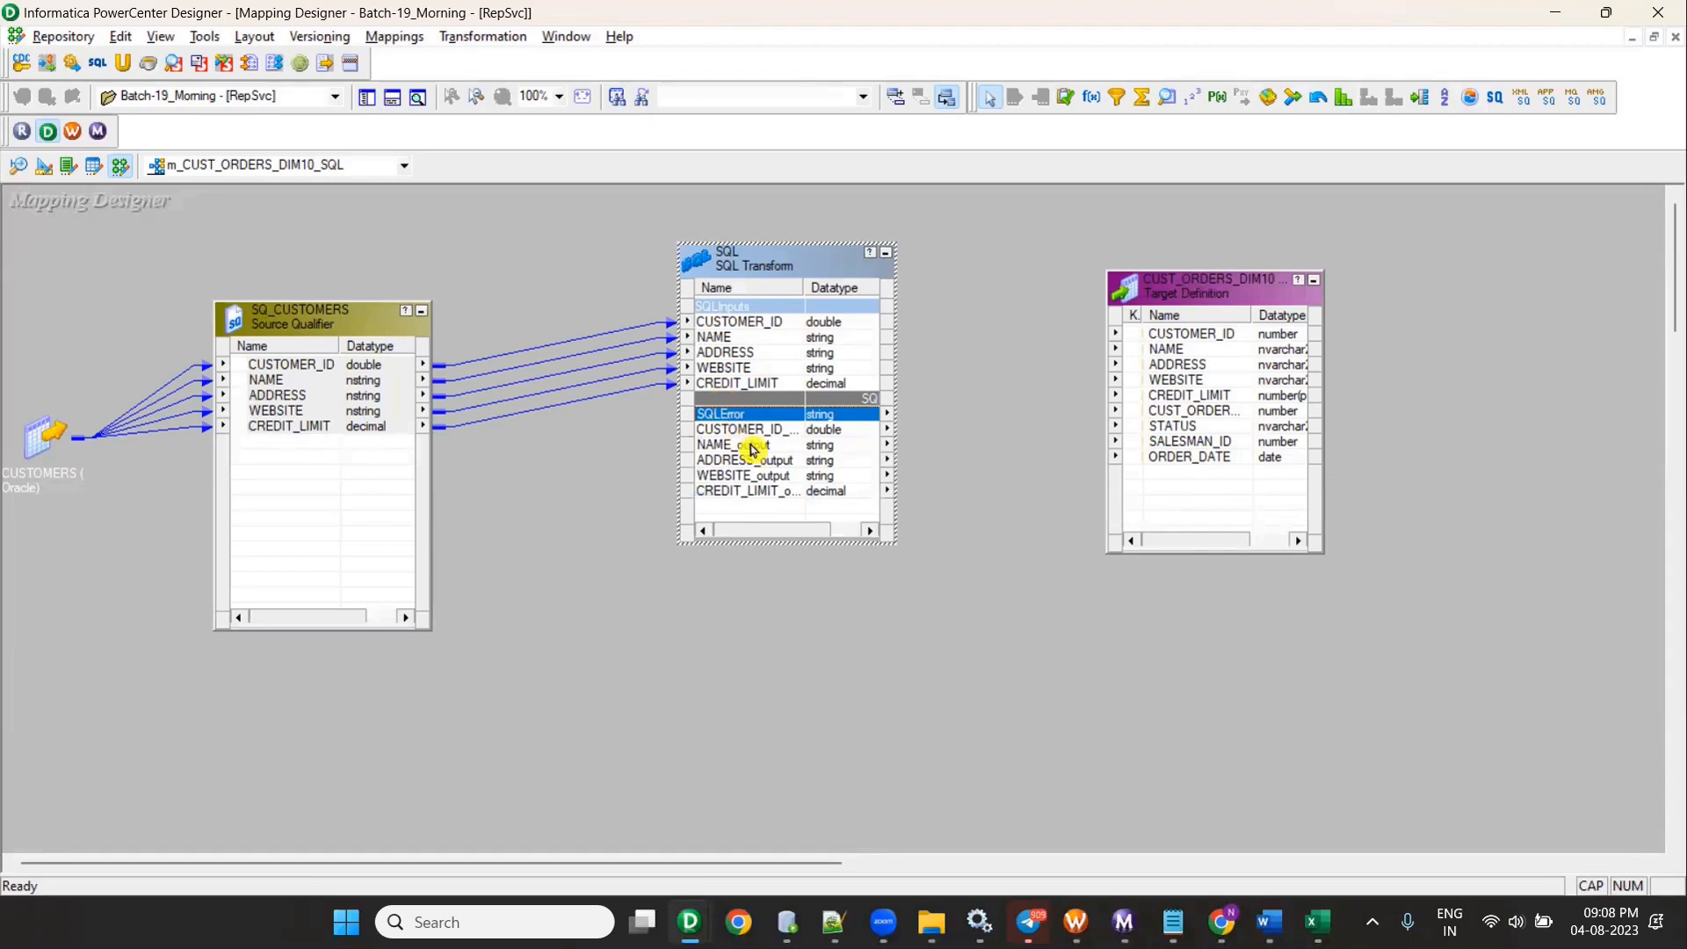
left_click(749, 445)
double_click(750, 446)
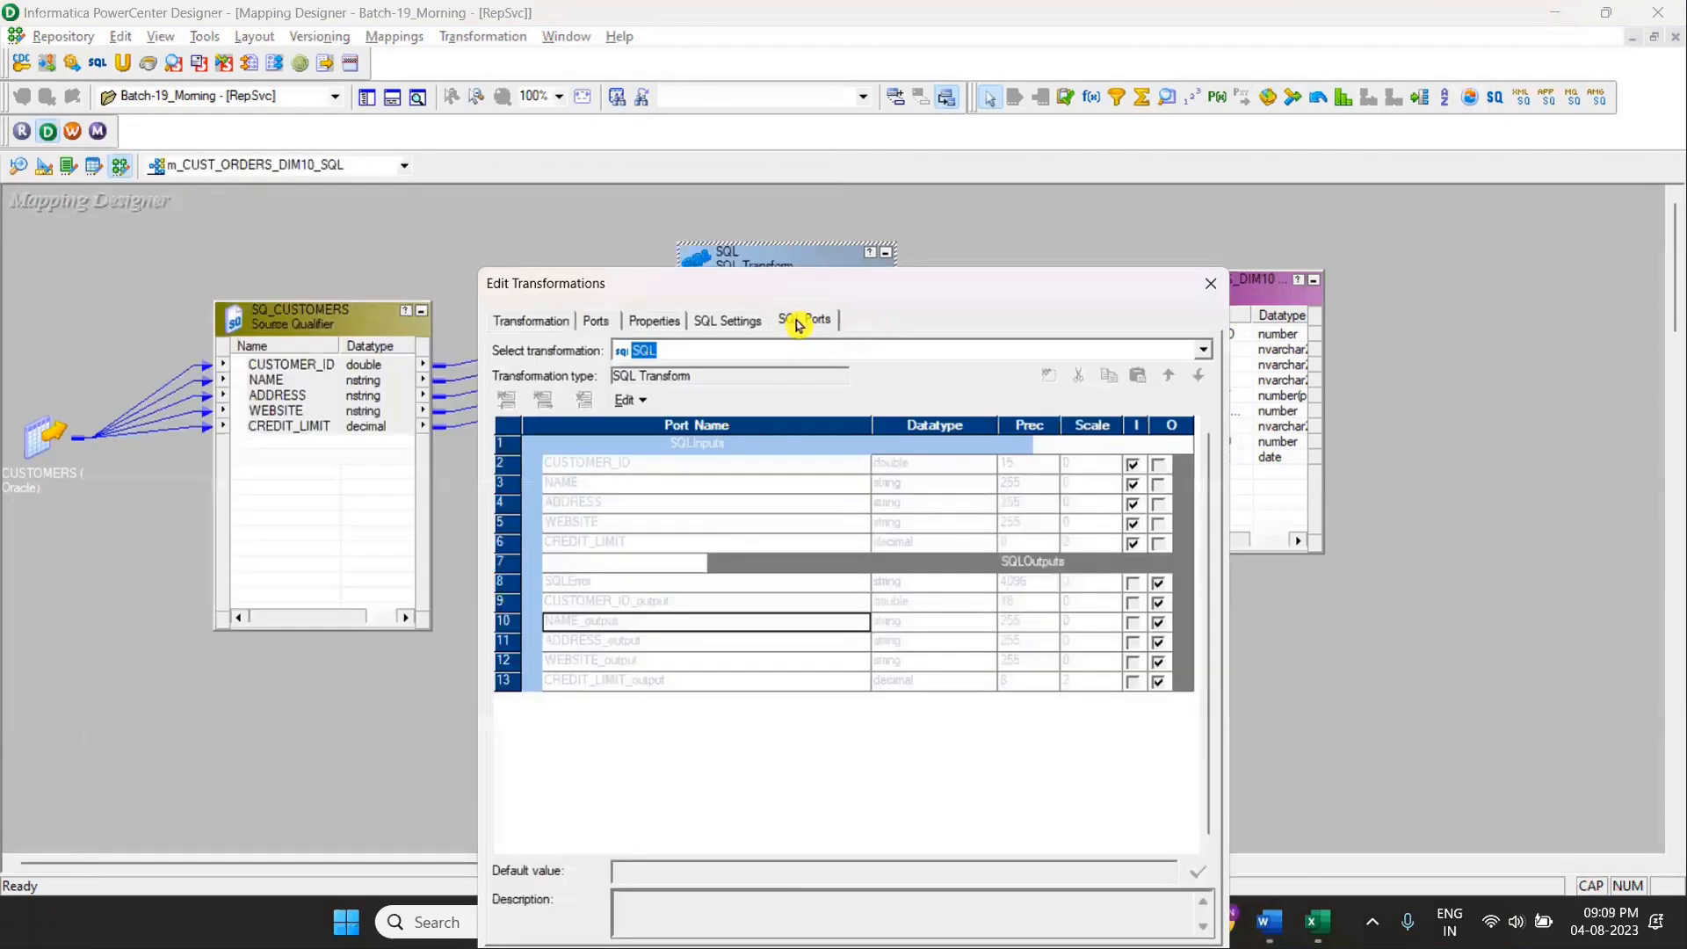
left_click(797, 321)
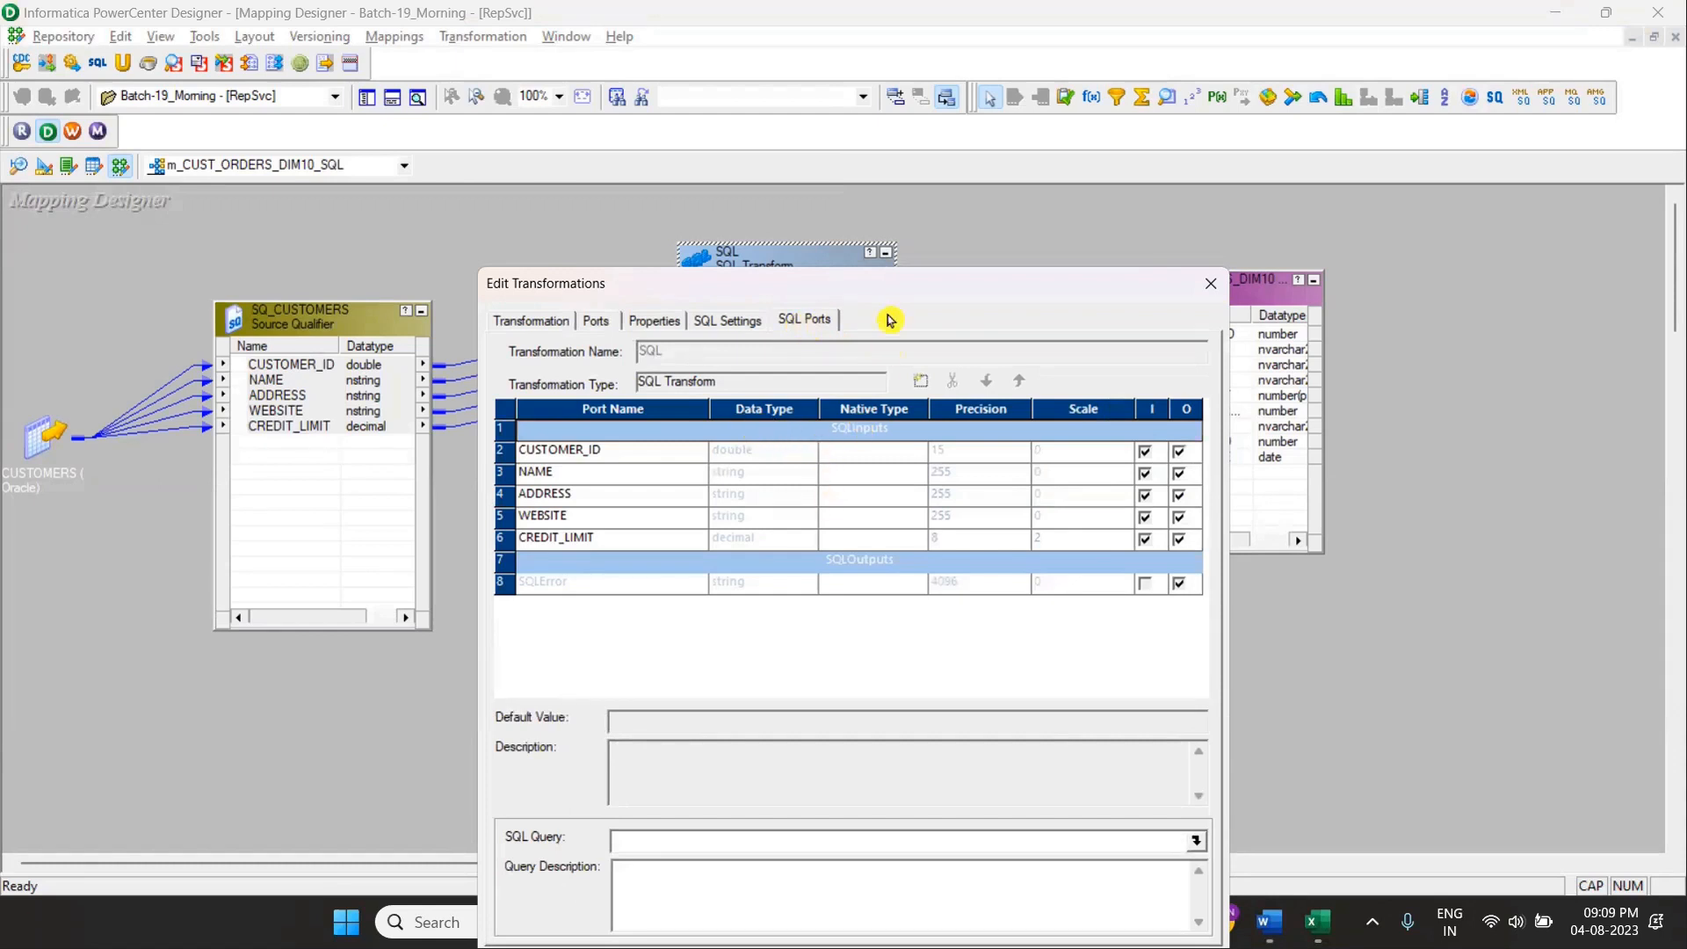
left_click_drag(878, 282, 822, 237)
left_click(1155, 237)
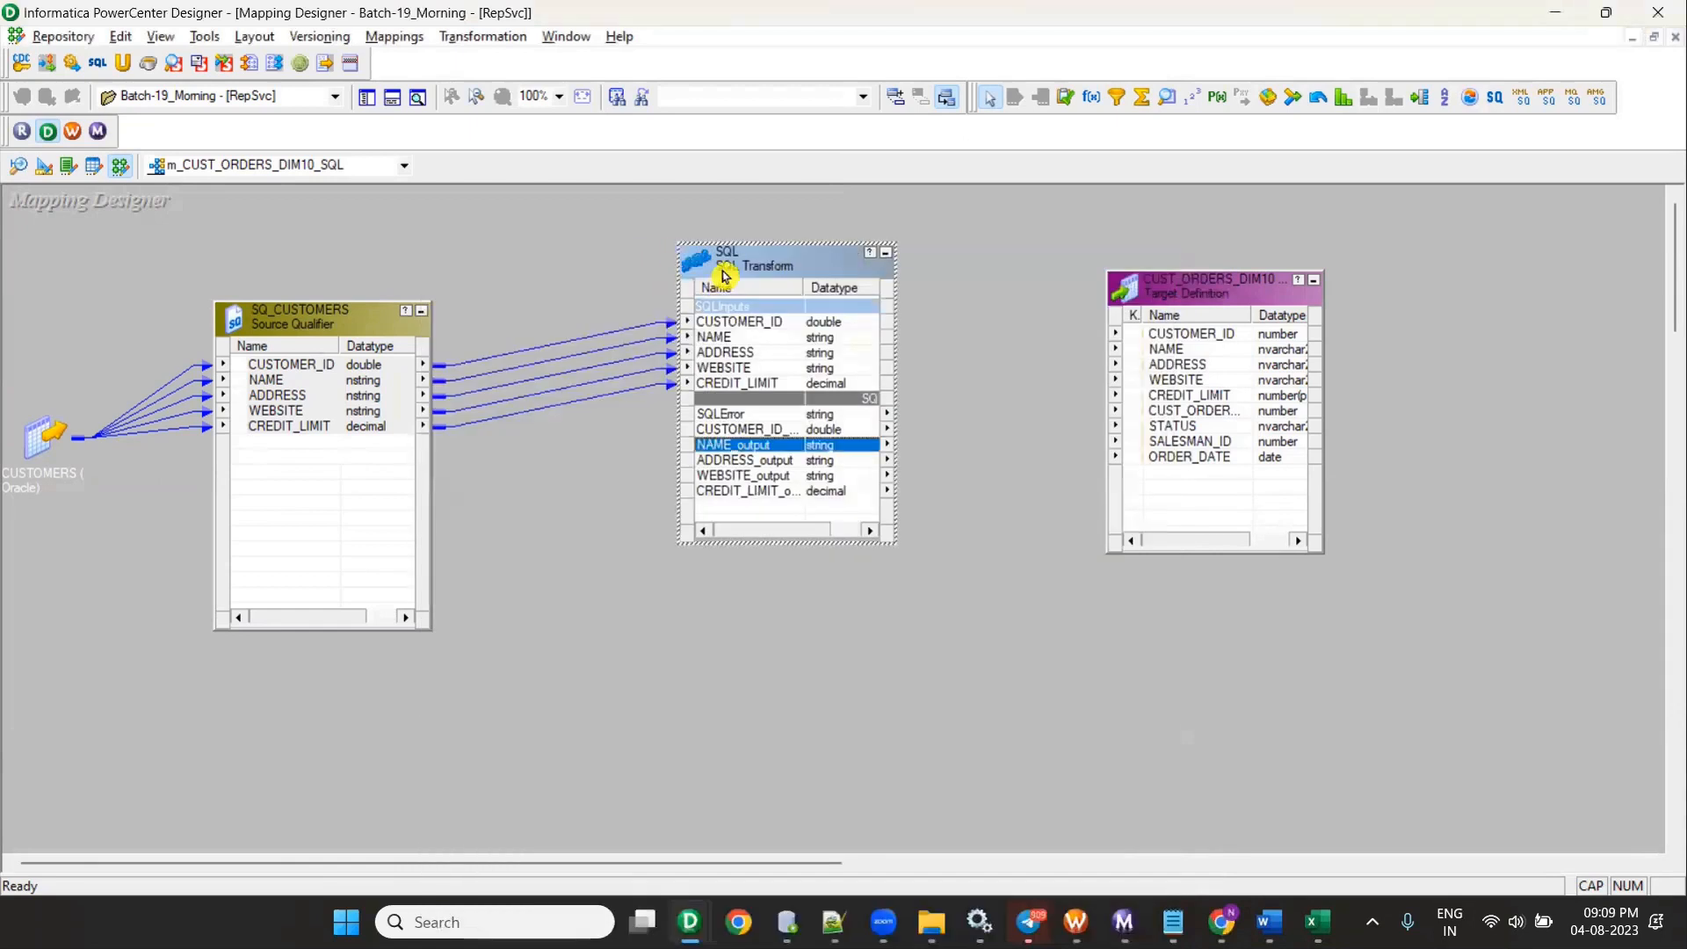
double_click(726, 273)
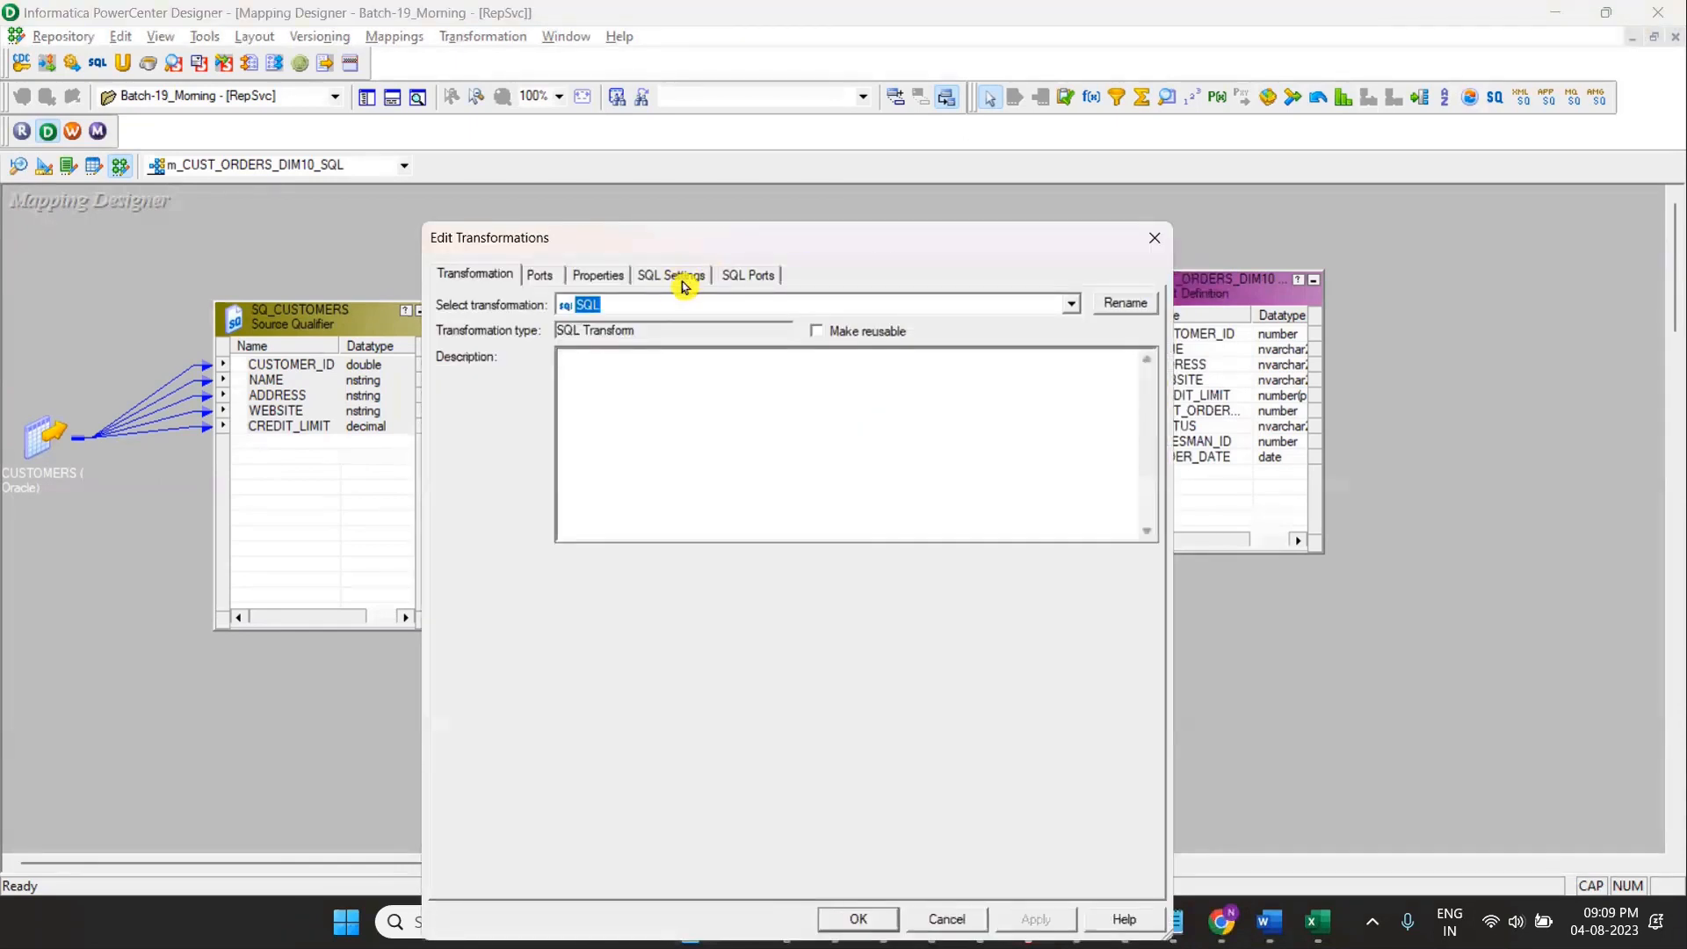
left_click(753, 274)
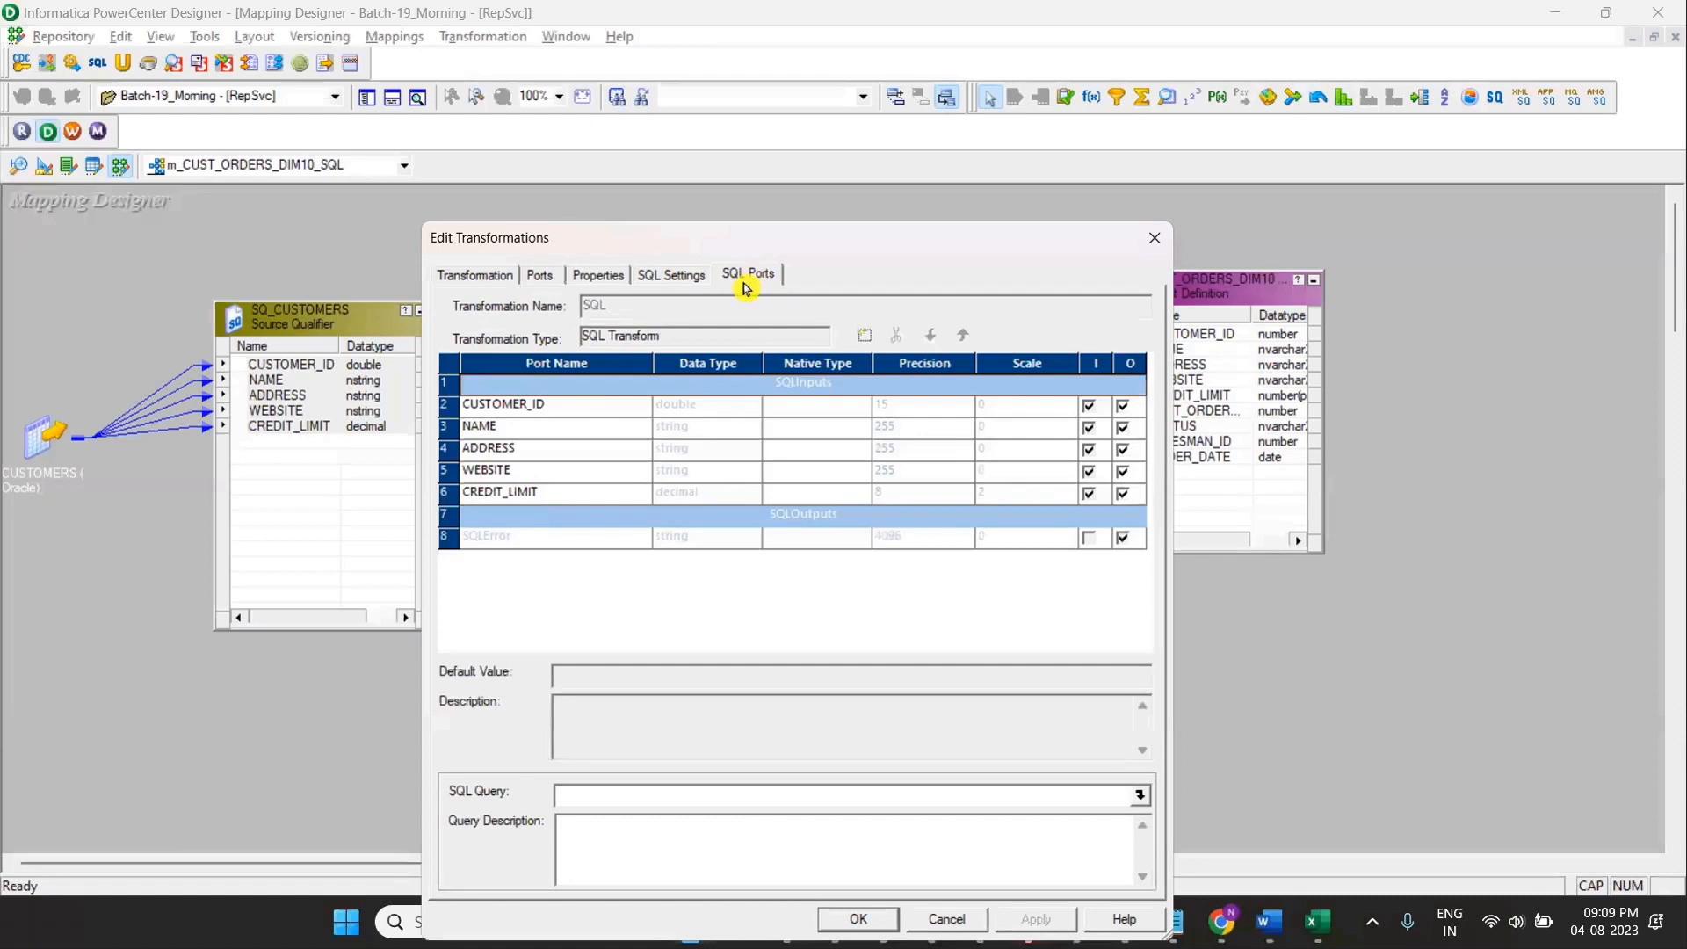
left_click(556, 279)
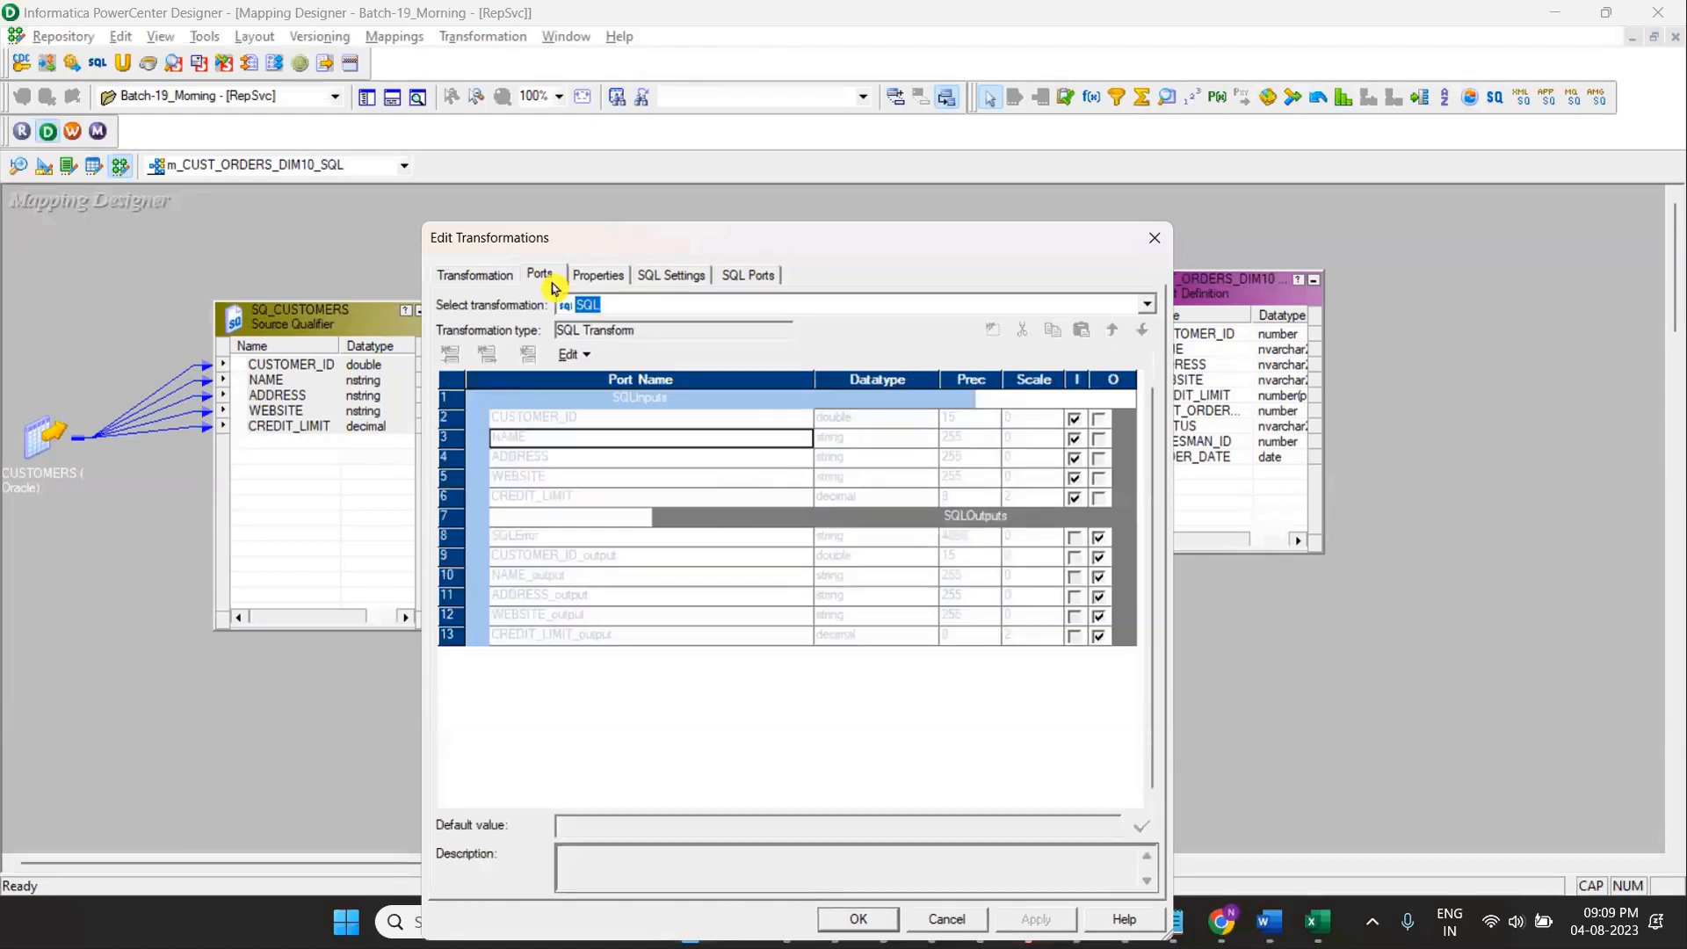
left_click(761, 558)
left_click(576, 576)
left_click(859, 519)
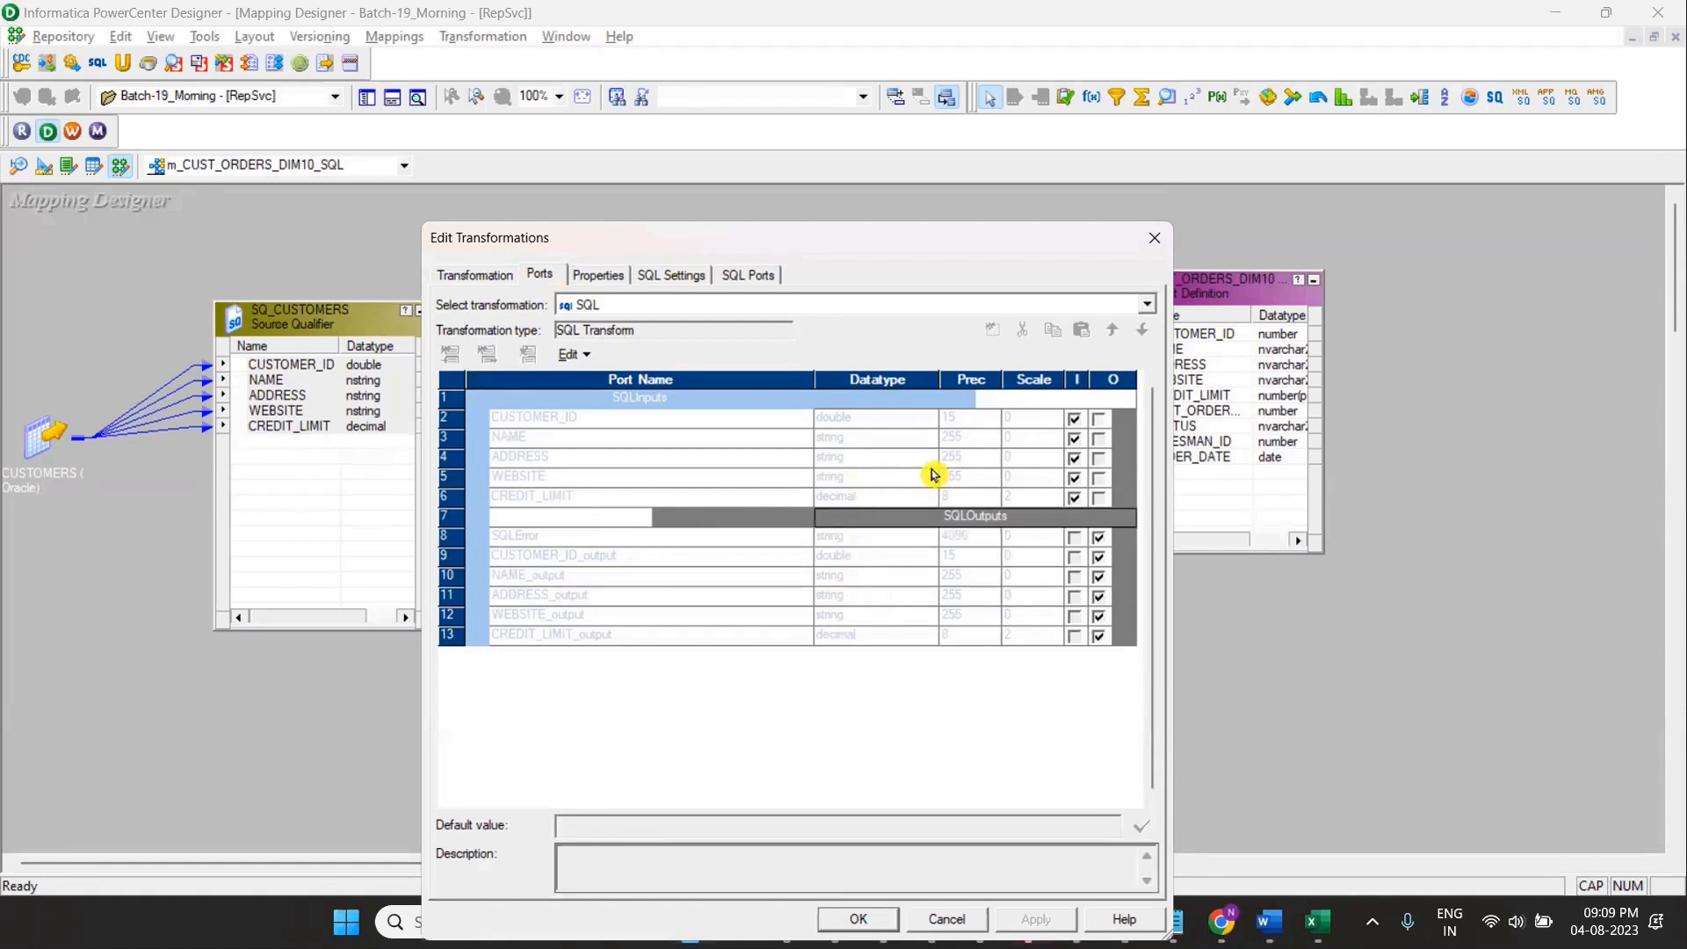
Step: Set the native type of the SQL transformation's CUSTOMER_ID port to number
left_click(670, 275)
left_click(756, 275)
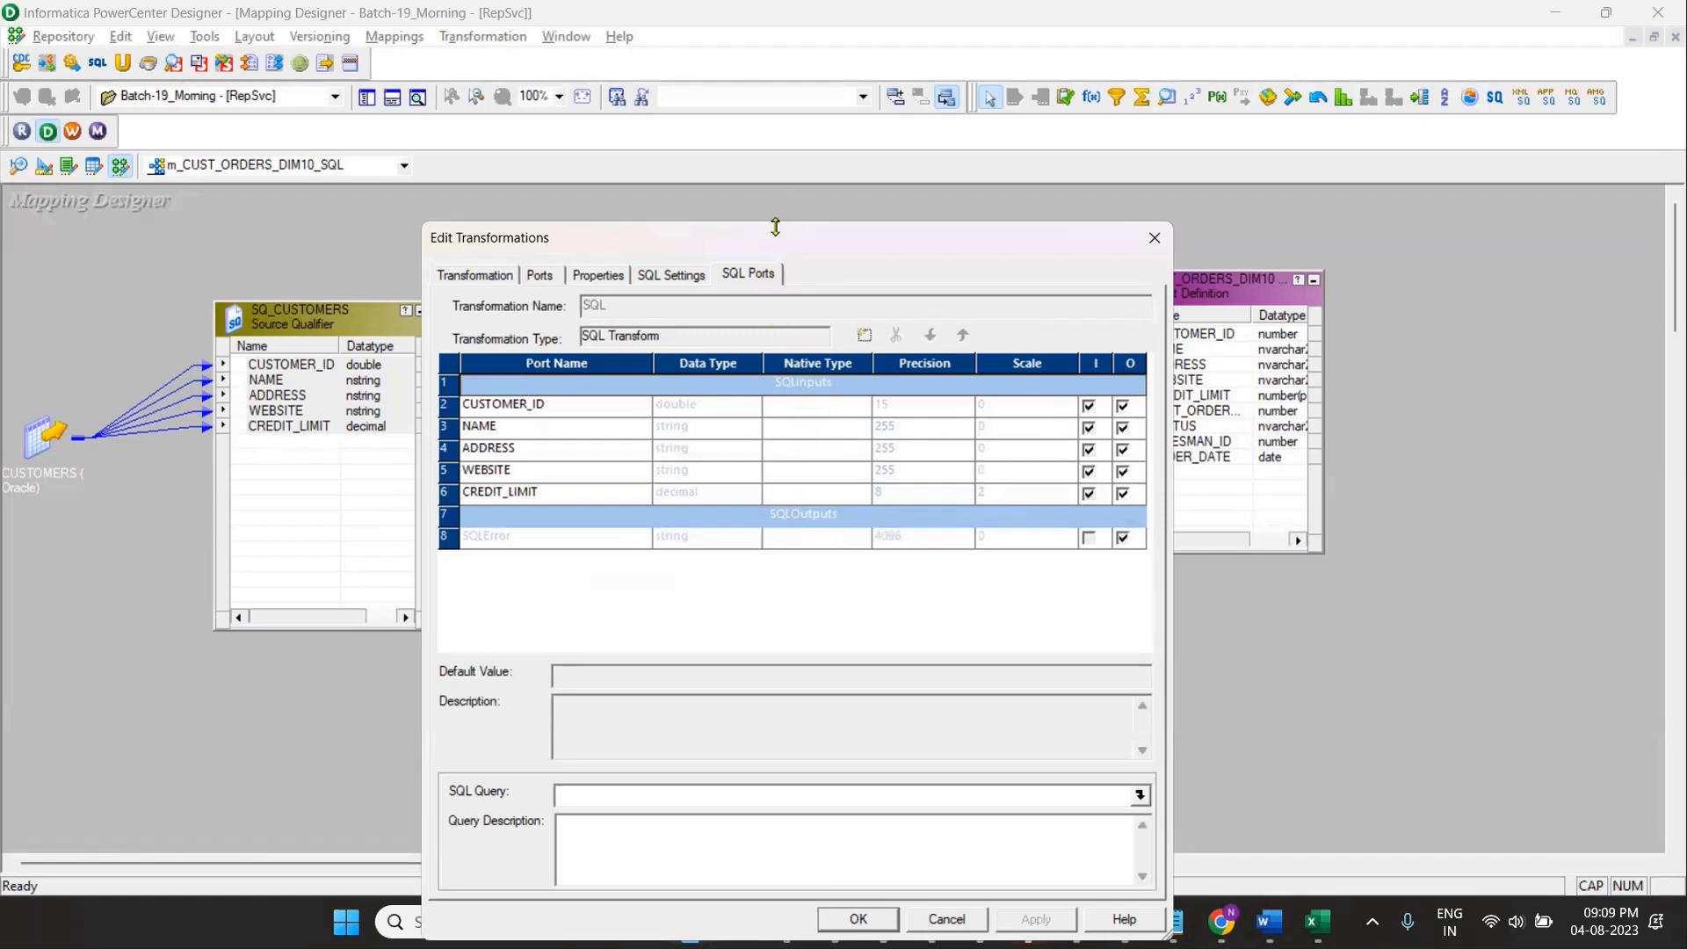
left_click_drag(774, 221, 550, 176)
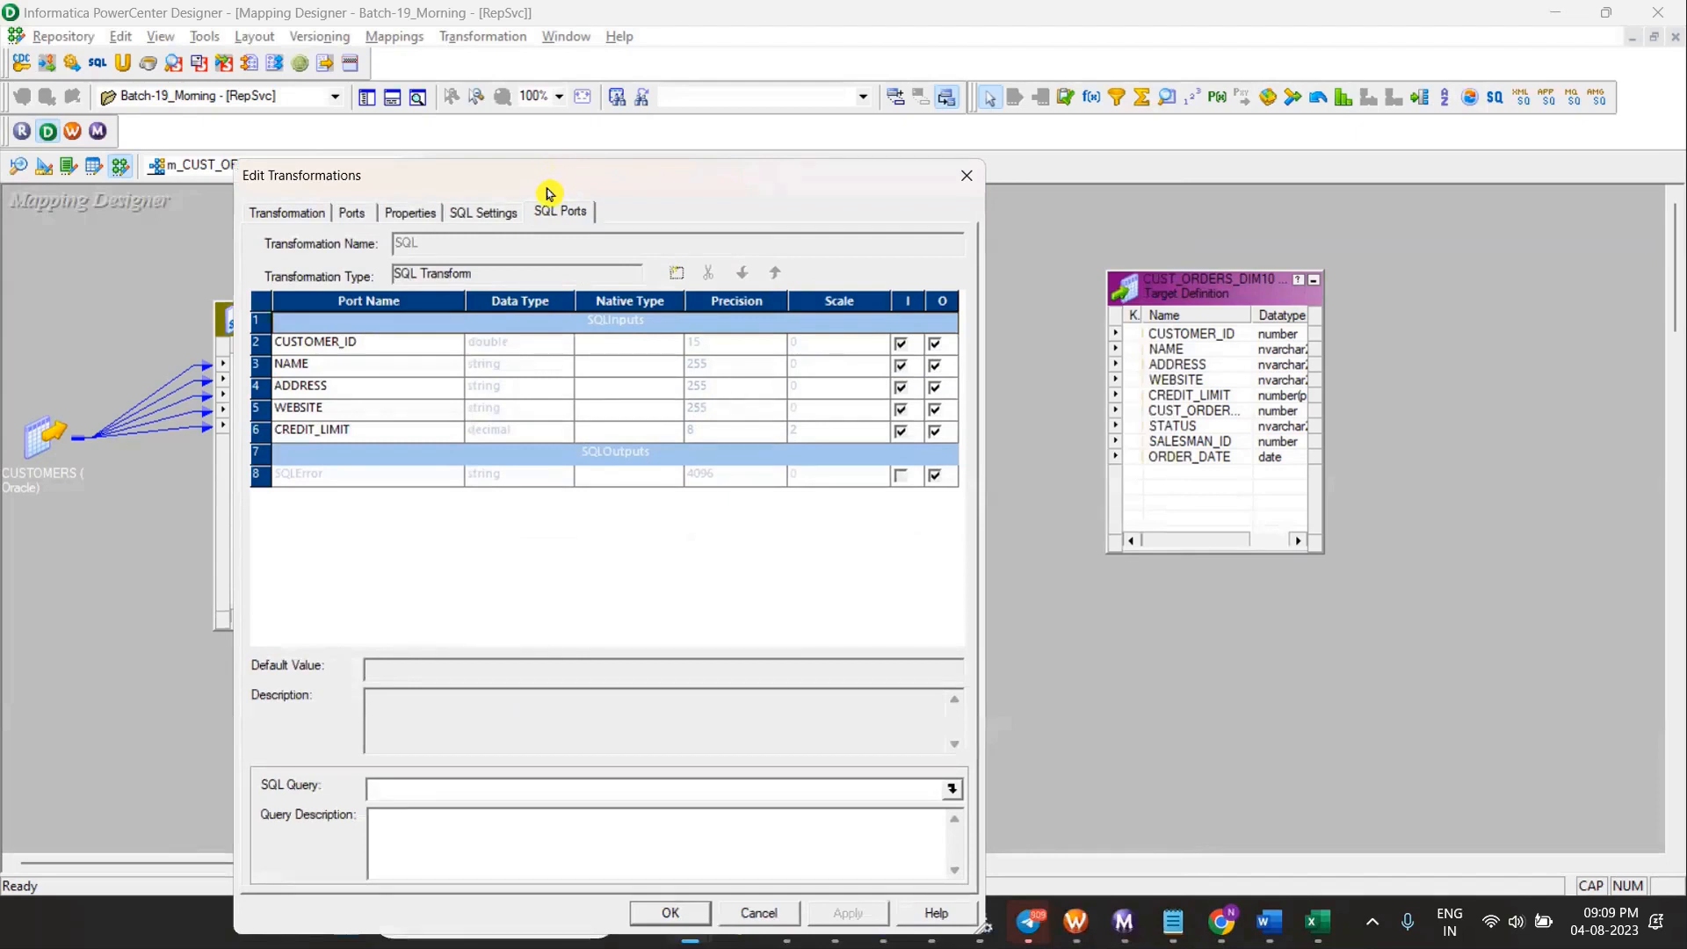
left_click(503, 353)
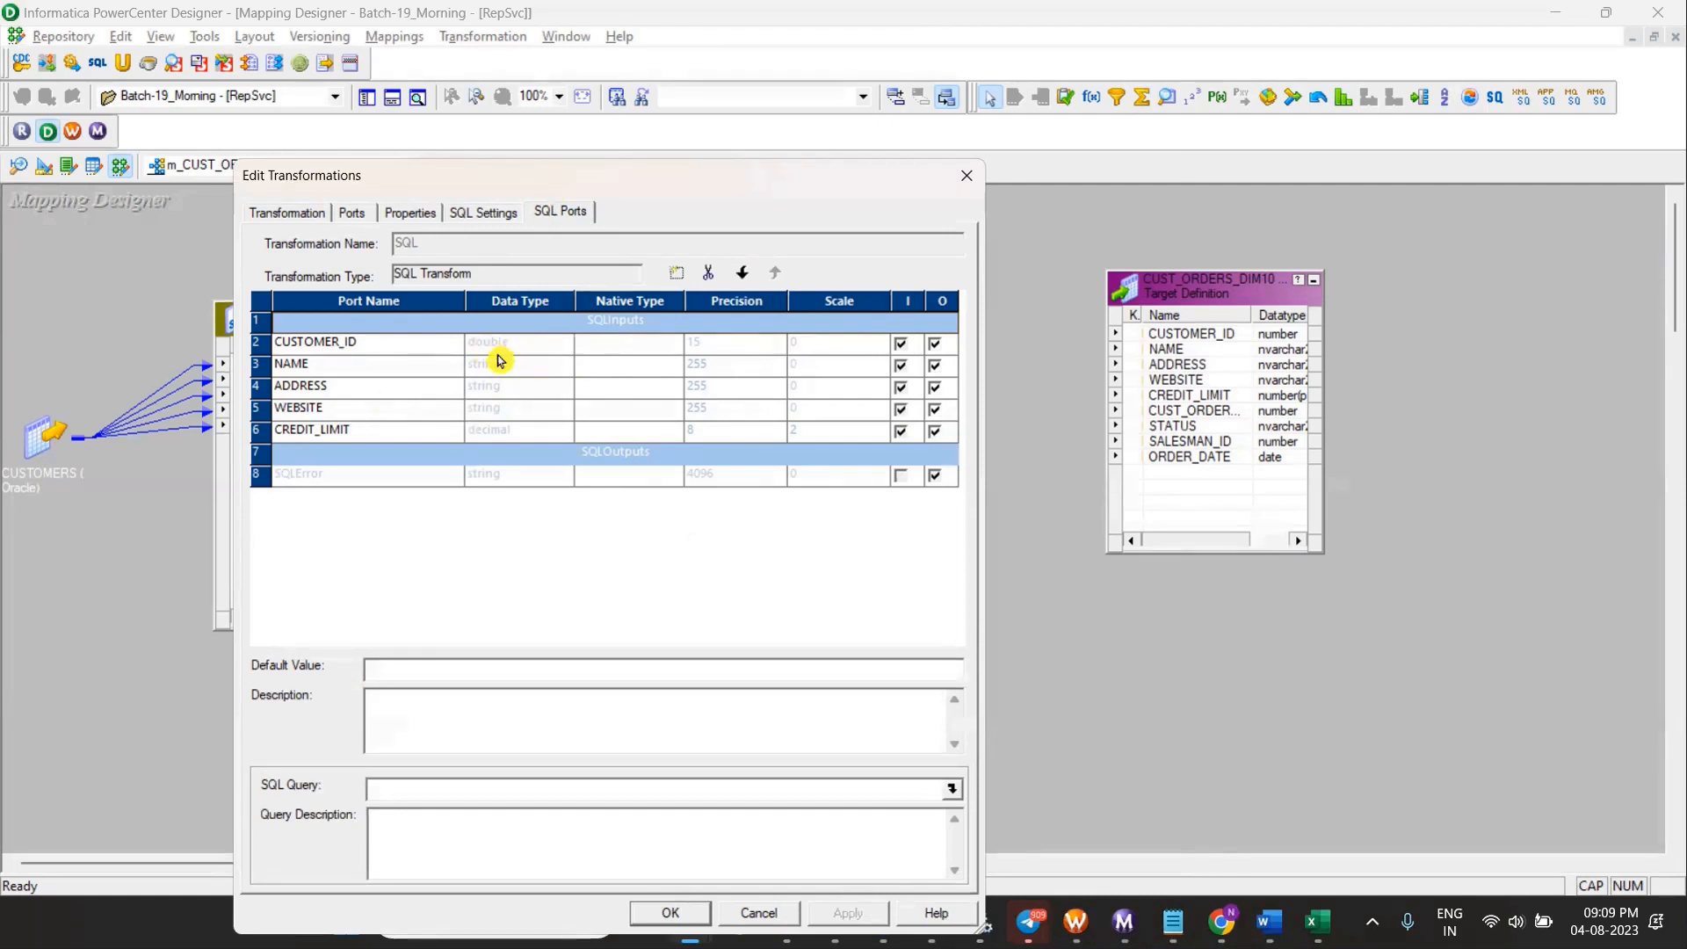
left_click(624, 348)
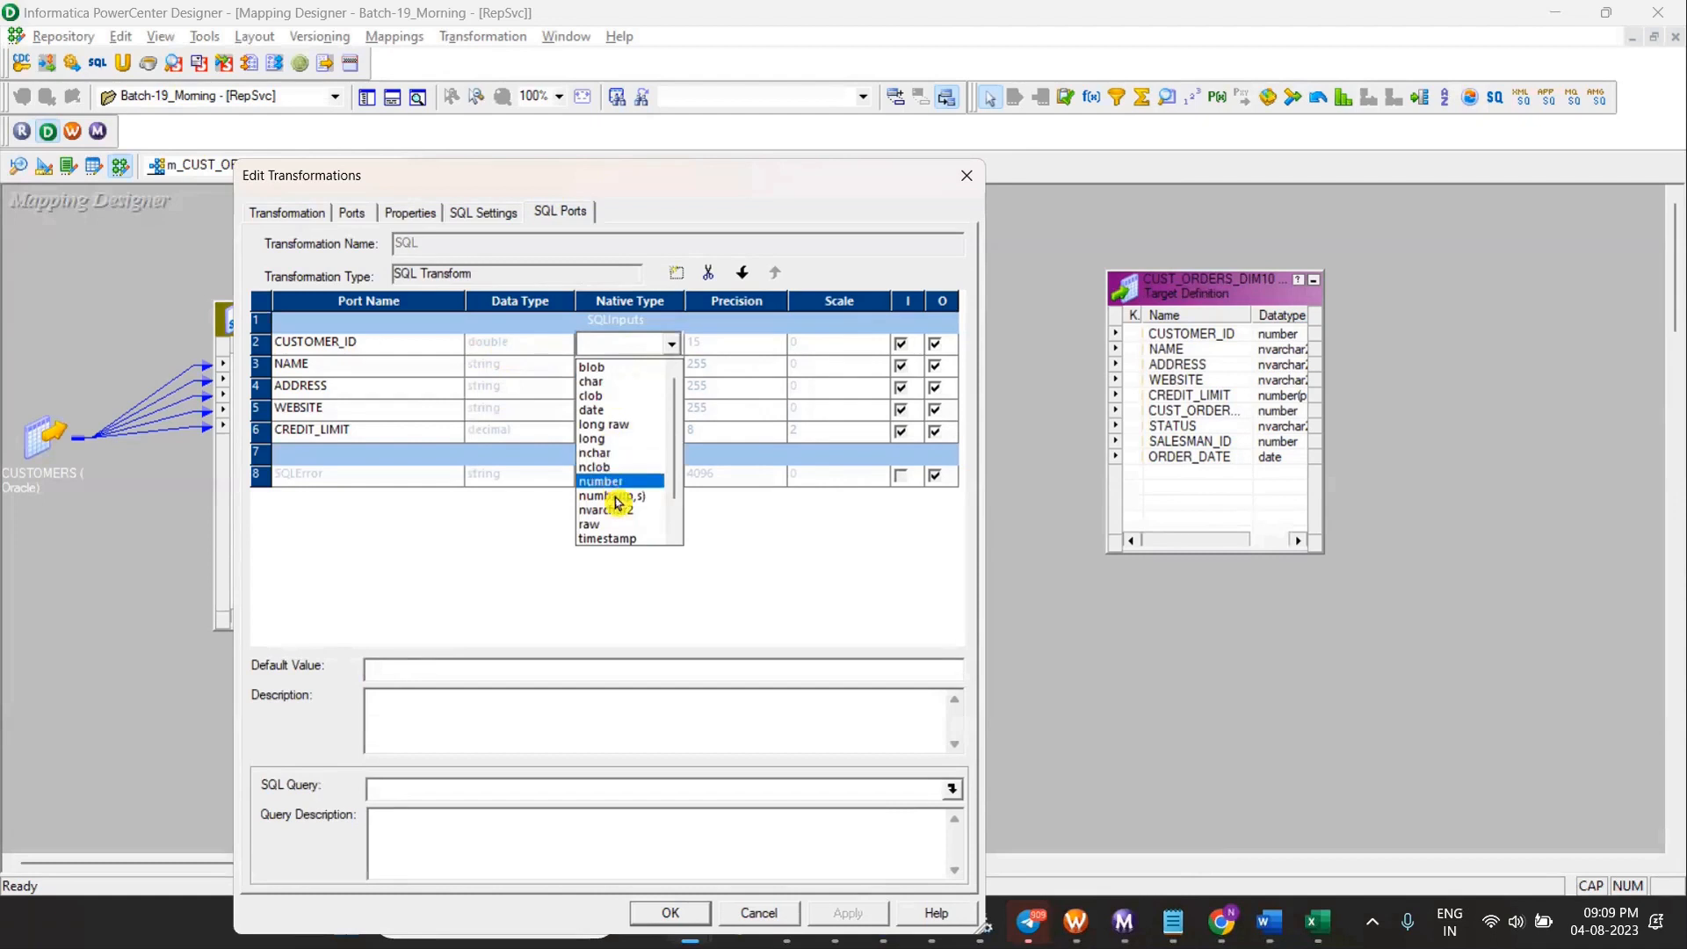
left_click(618, 483)
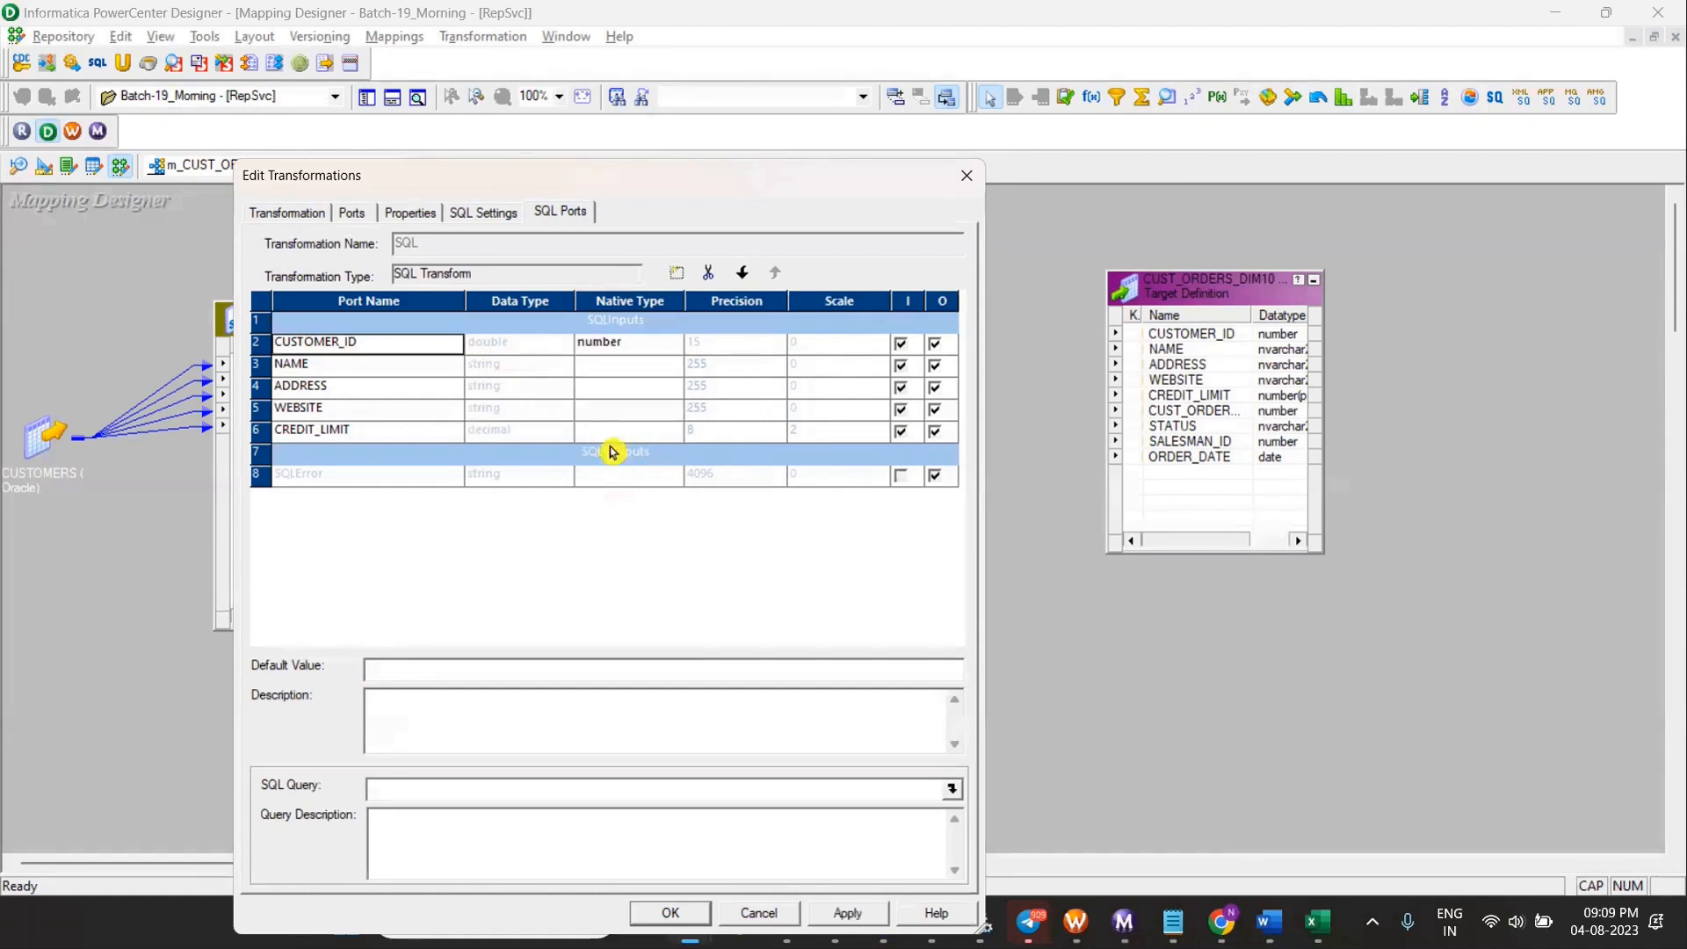
Step: Set the native type of the NAME, ADDRESS and WEBSITE ports to nvarchar2
left_click(605, 366)
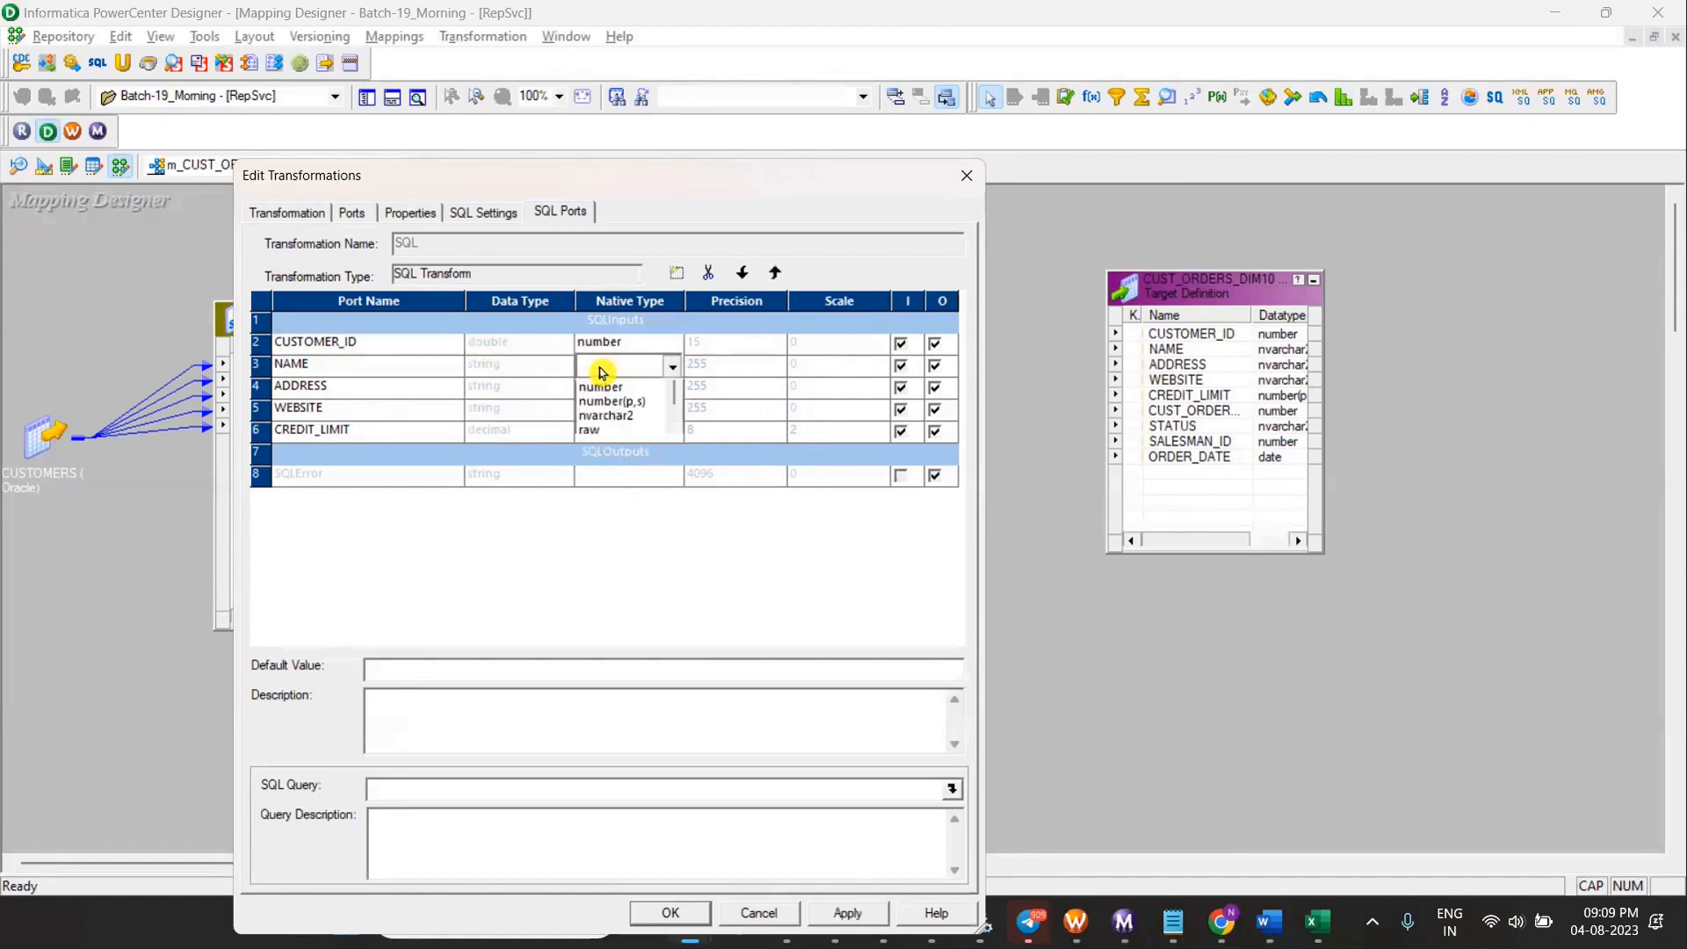
left_click(607, 531)
left_click(626, 388)
left_click(615, 553)
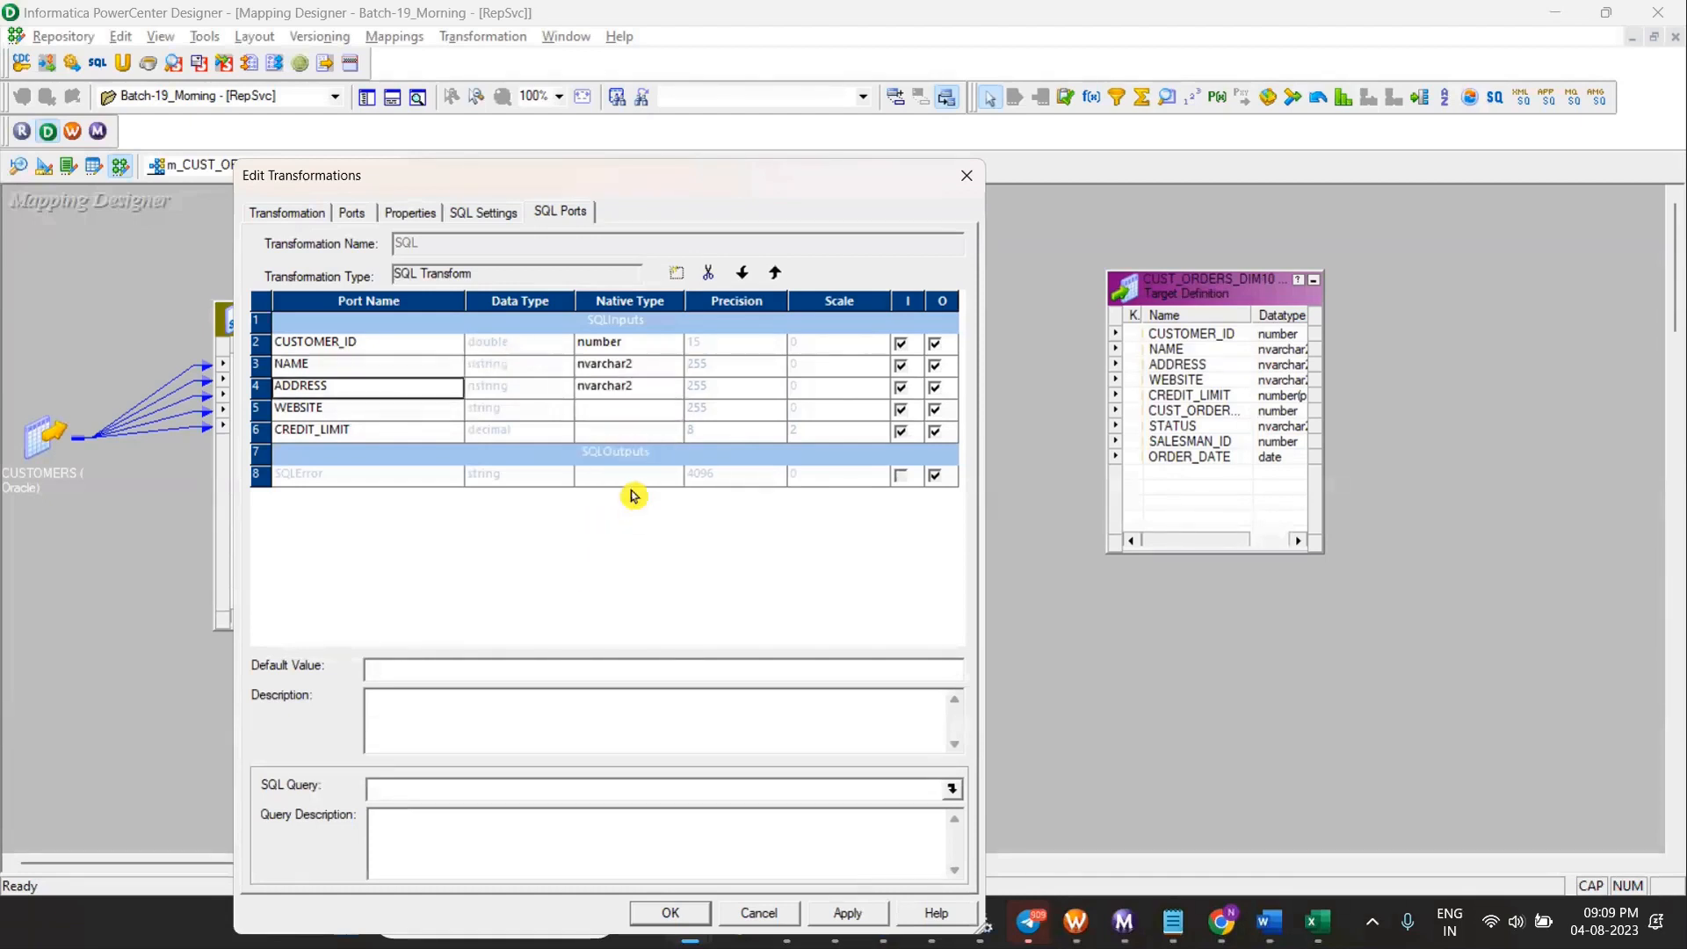
left_click(622, 409)
left_click(650, 584)
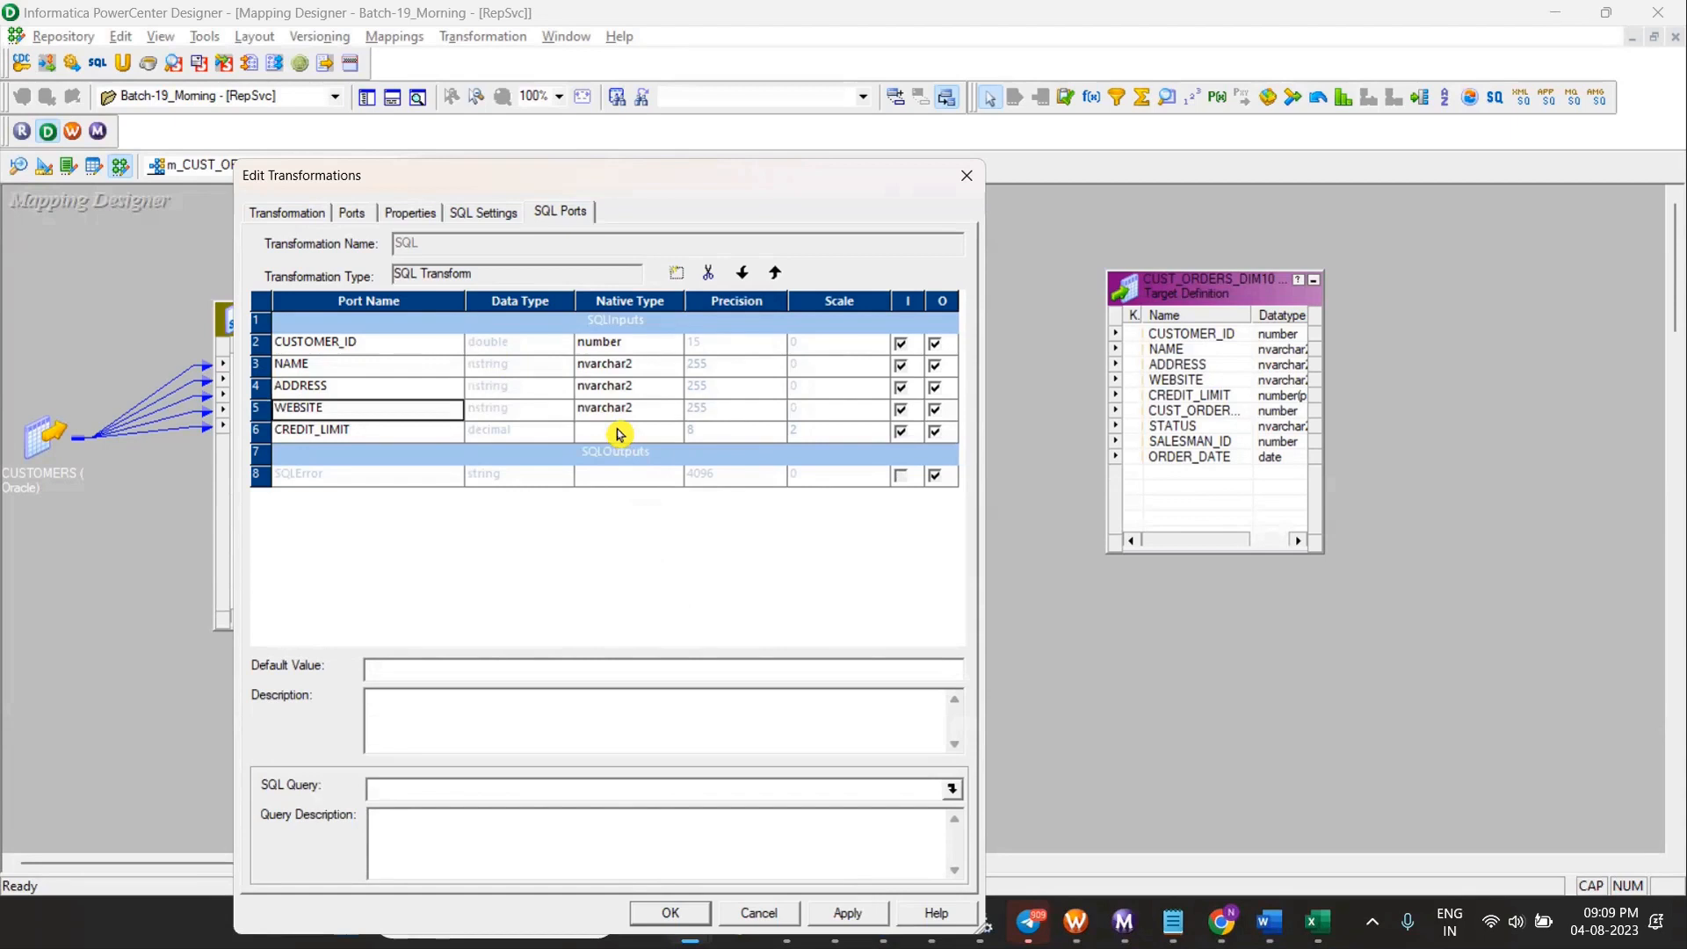
Step: Set the native type of the CREDIT_LIMIT port to number(p,s) and accept the transformation changes
left_click(620, 432)
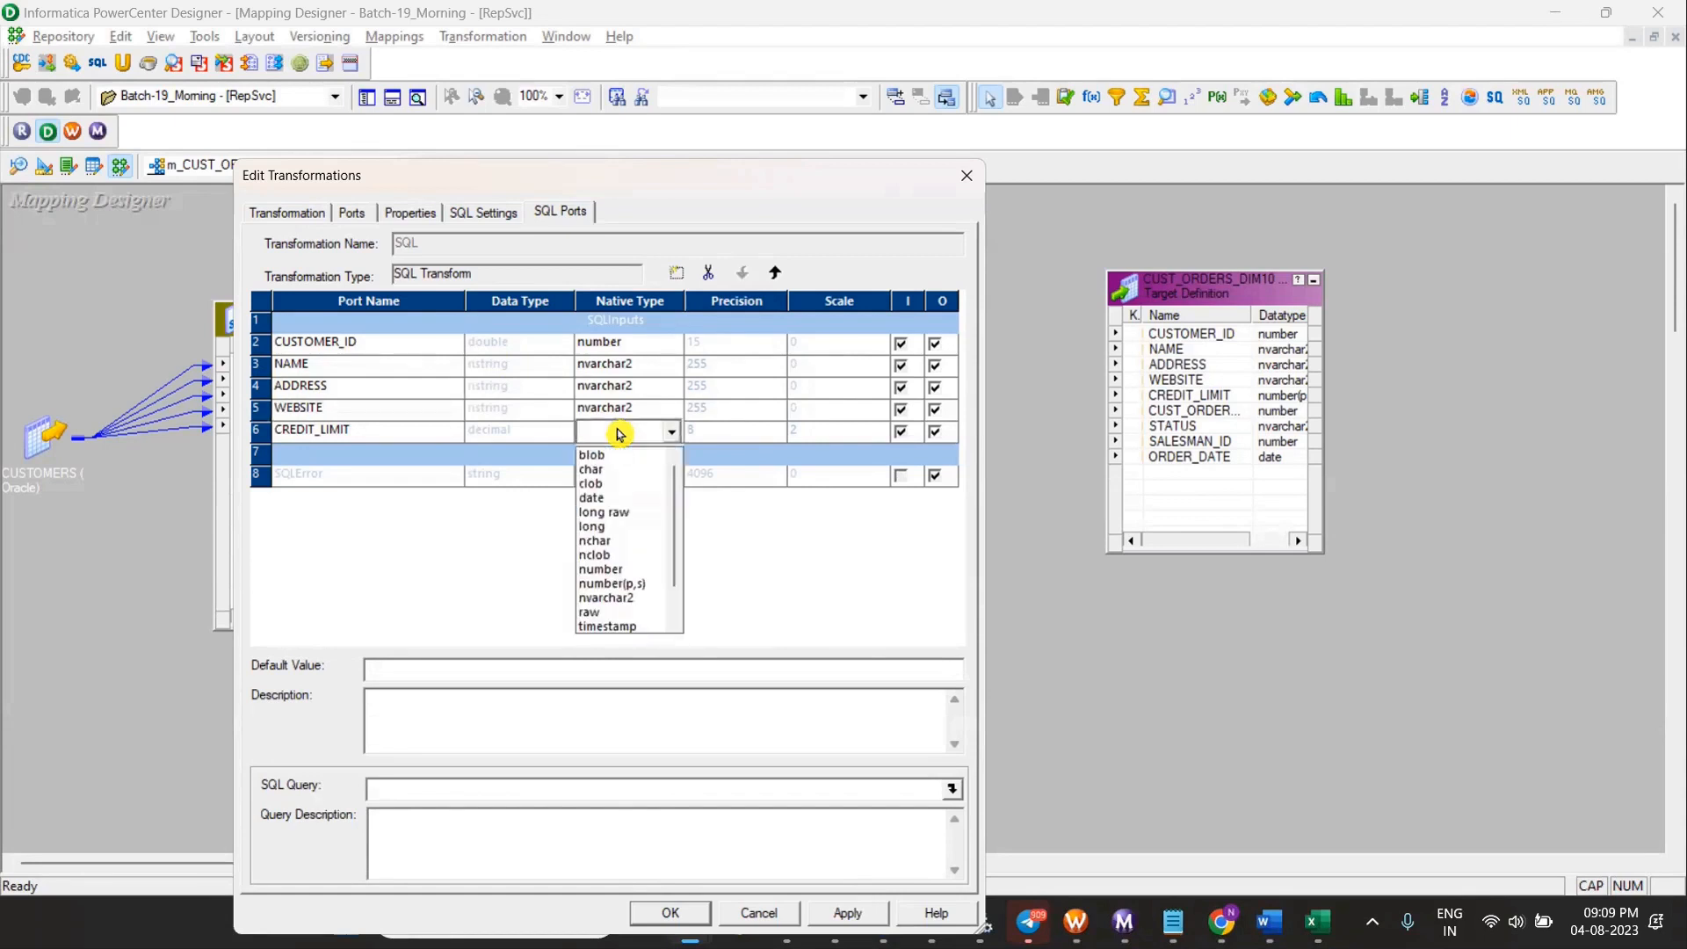
left_click(637, 584)
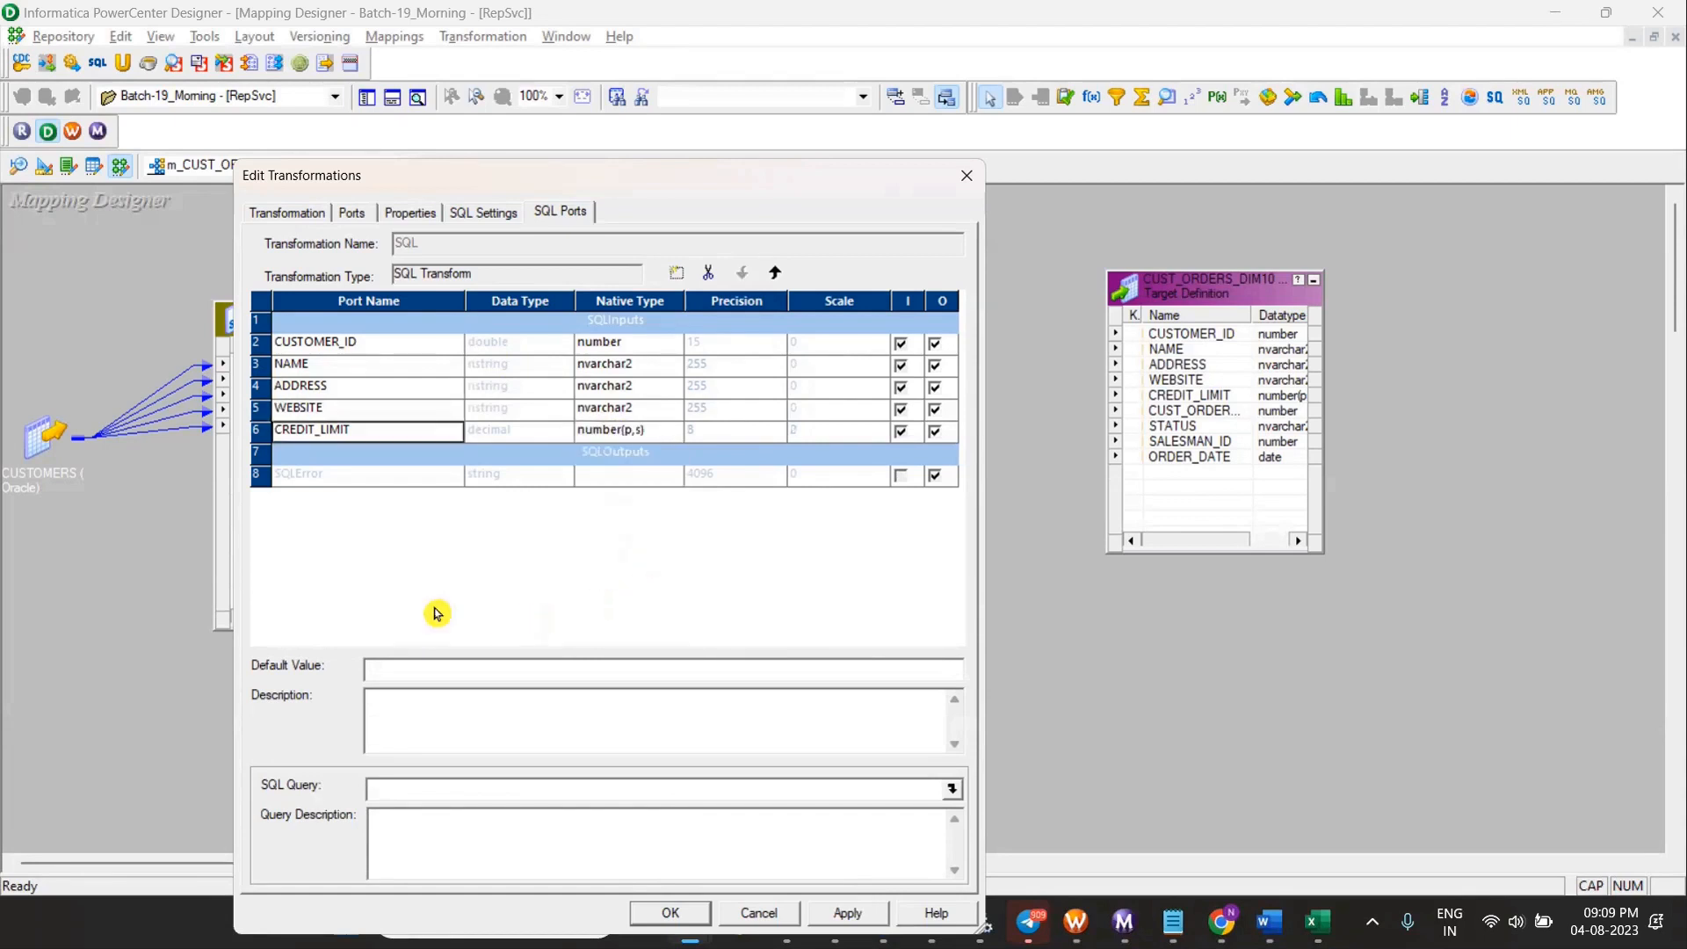
left_click(609, 478)
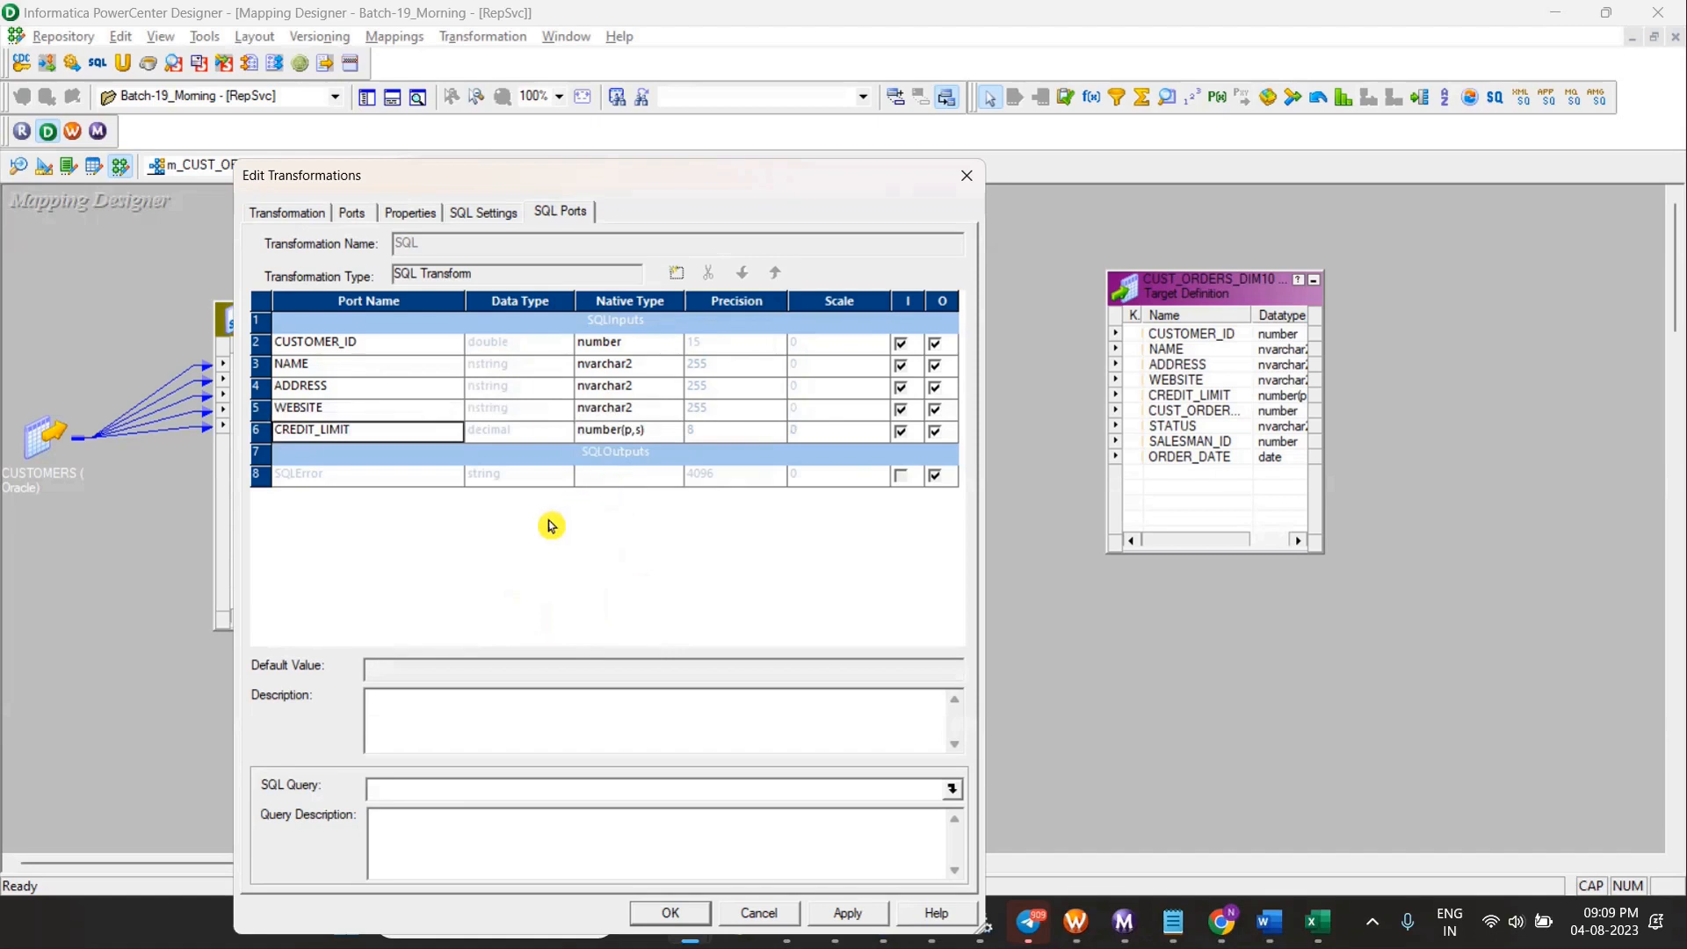
key("alt+Tab")
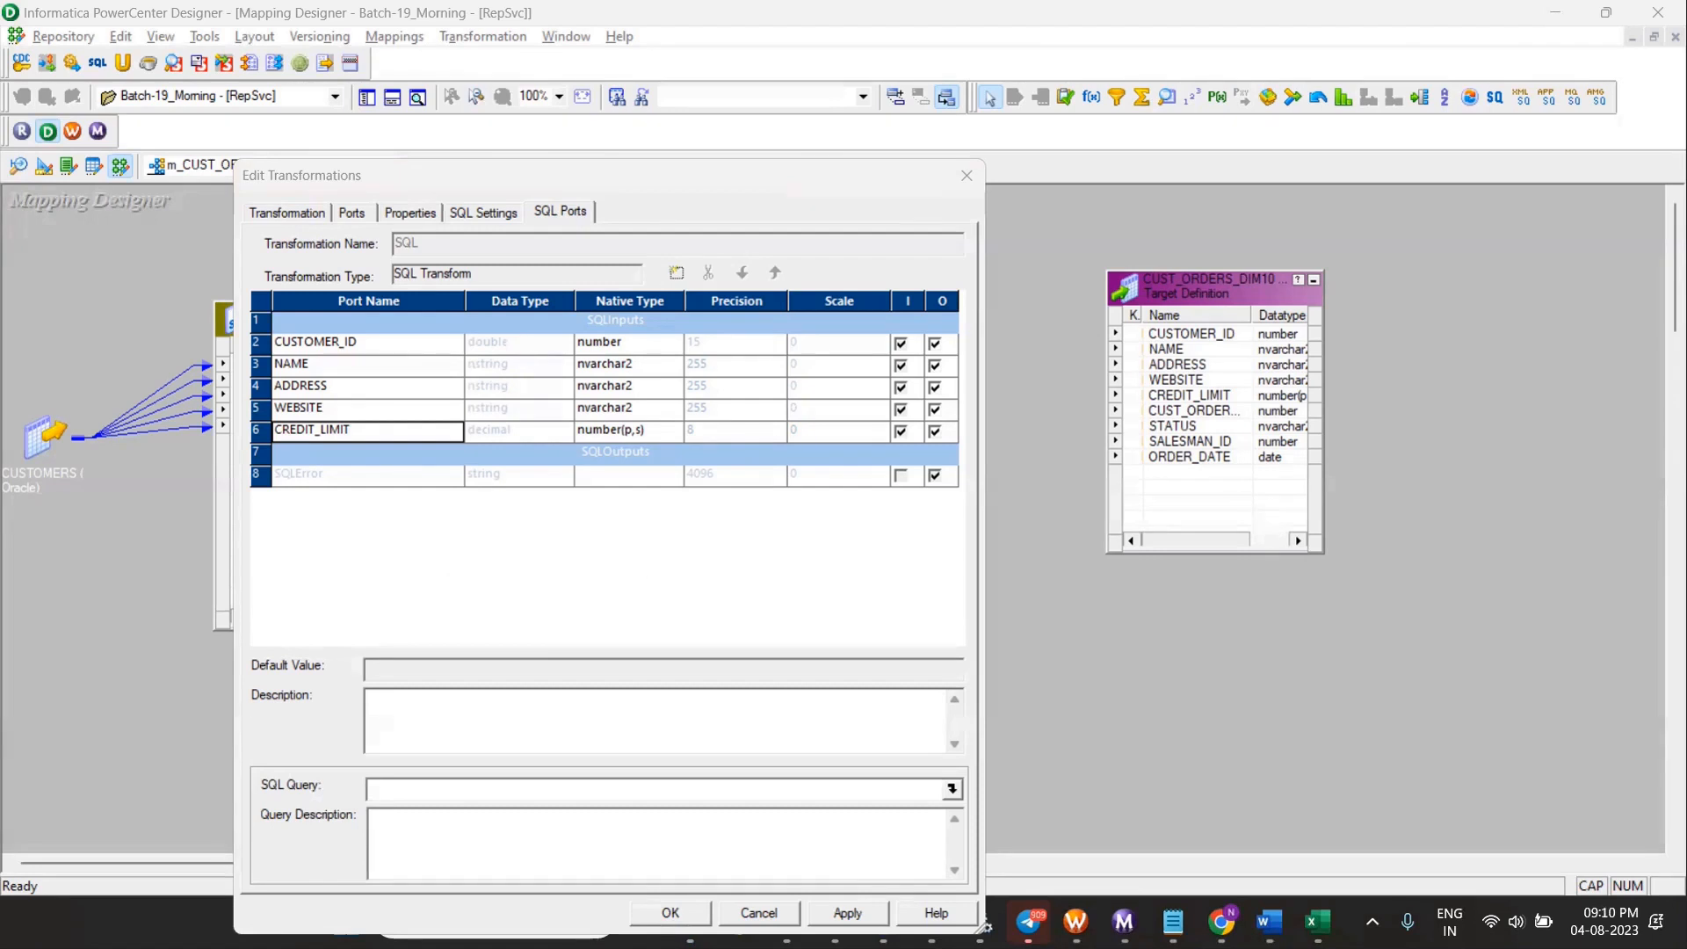
left_click(317, 479)
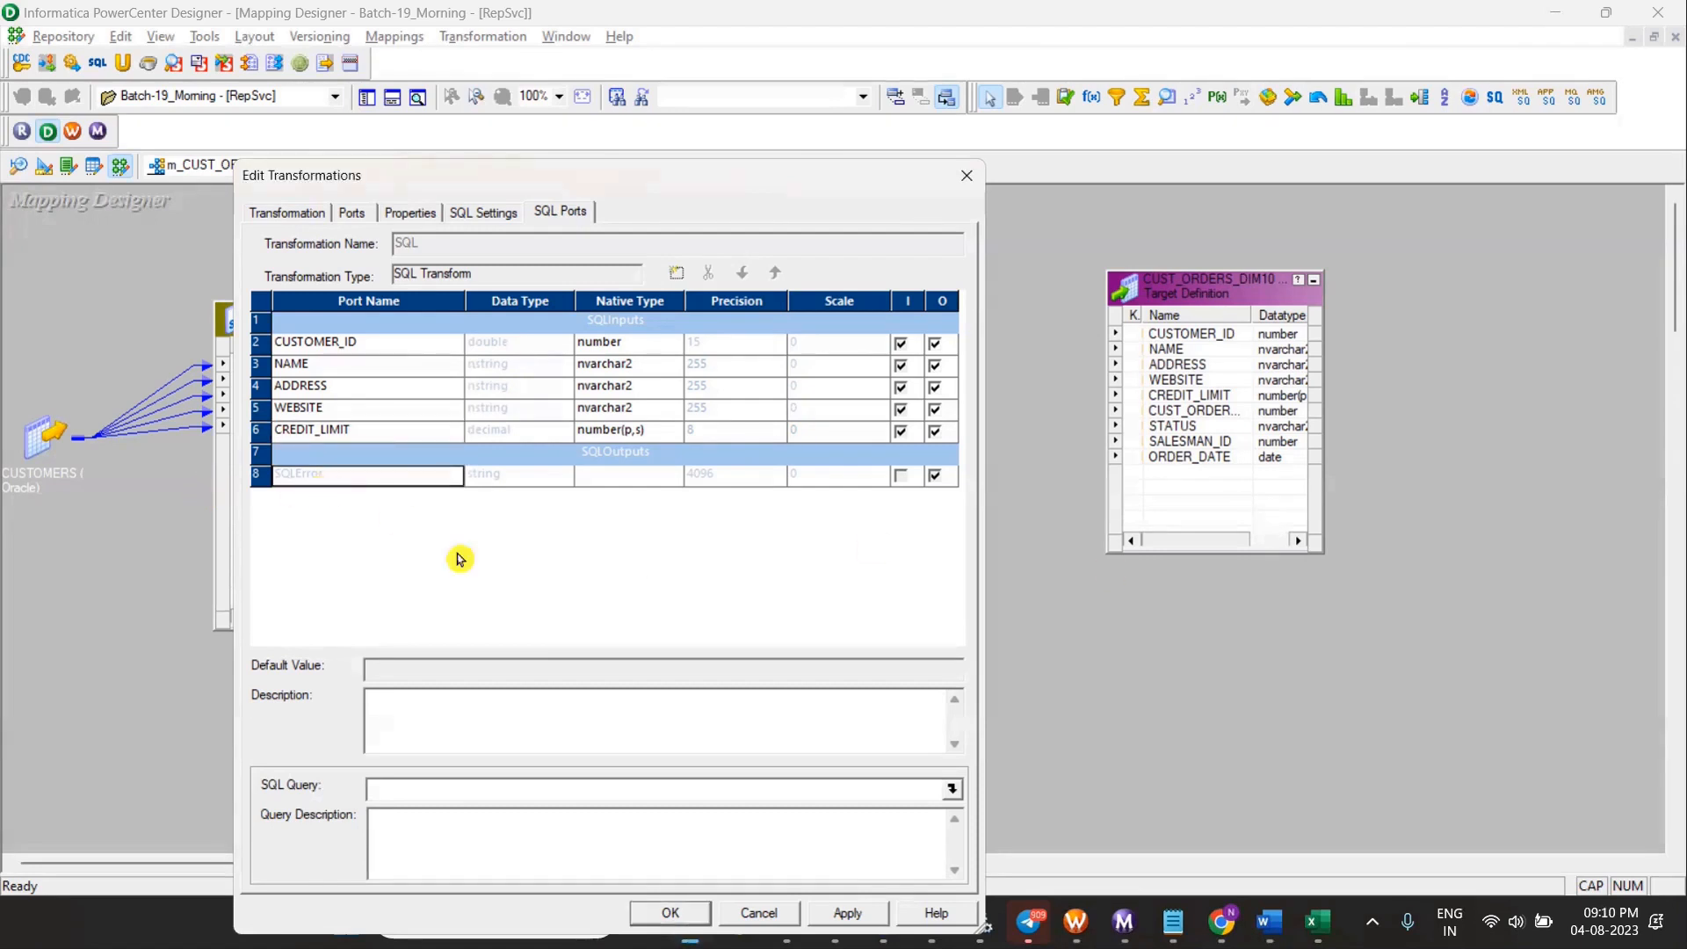
left_click(668, 914)
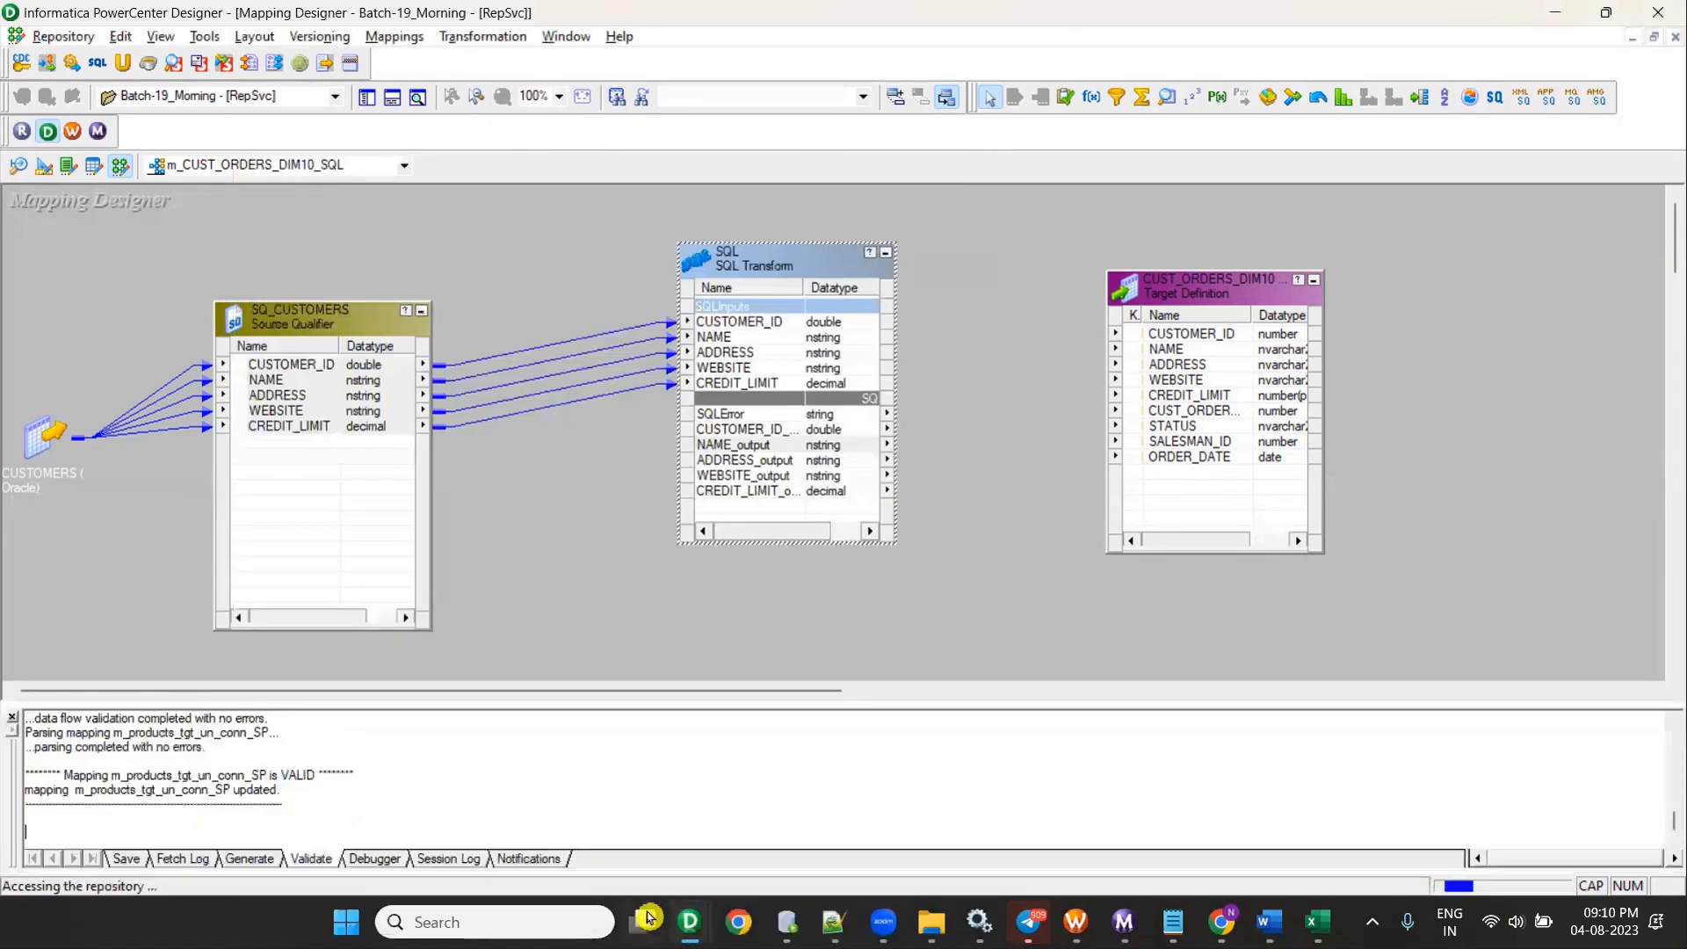
Step: Link the SQL transformation's outputs CUSTOMER_ID_output through CREDIT_LIMIT_output to the matching CUST_ORDERS_DIM10 target columns and widen the name columns
left_click(754, 431)
double_click(803, 288)
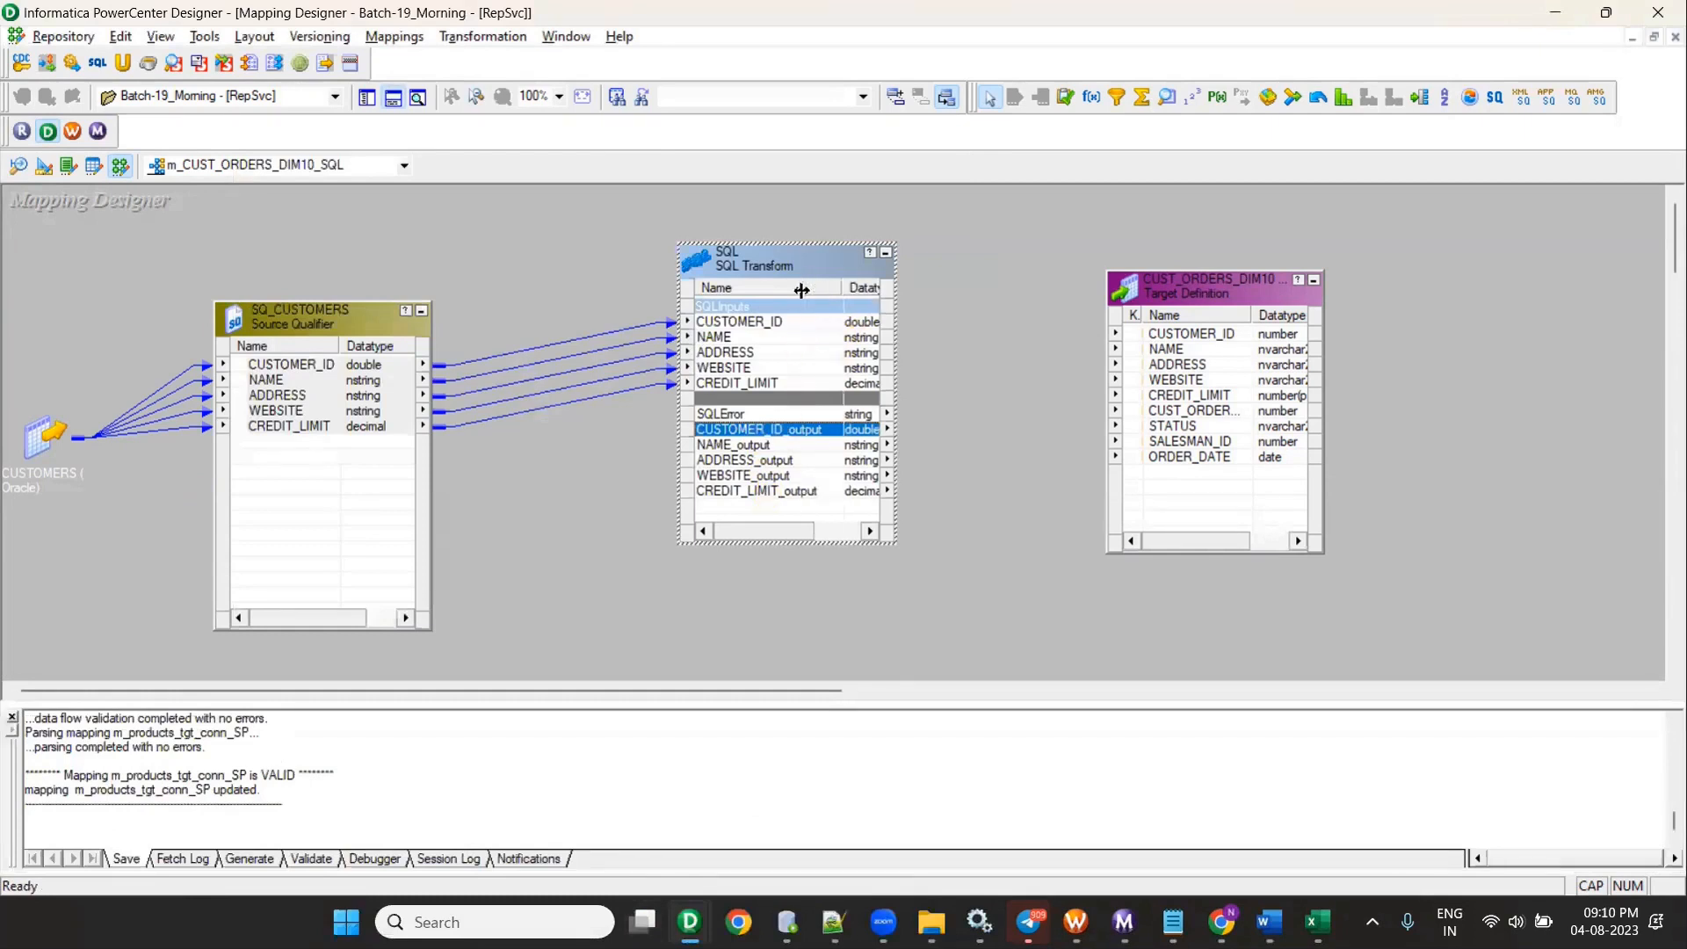
left_click(770, 489, "shift")
left_click_drag(772, 437, 1182, 335)
left_click(1262, 333)
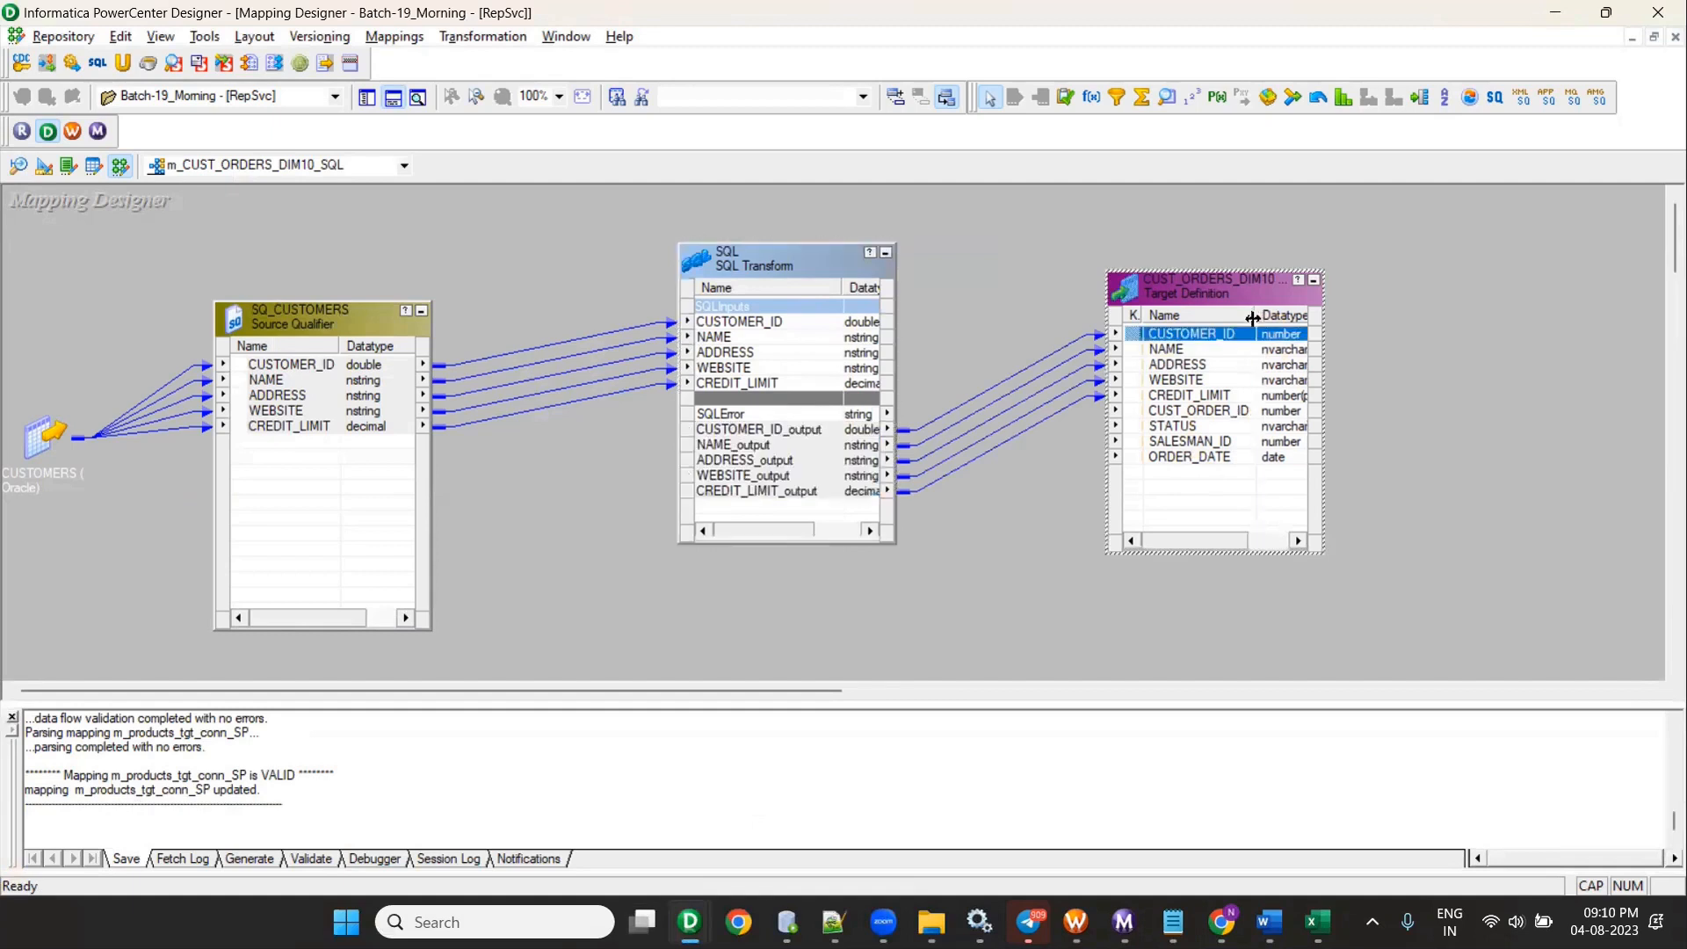
key("alt+Tab")
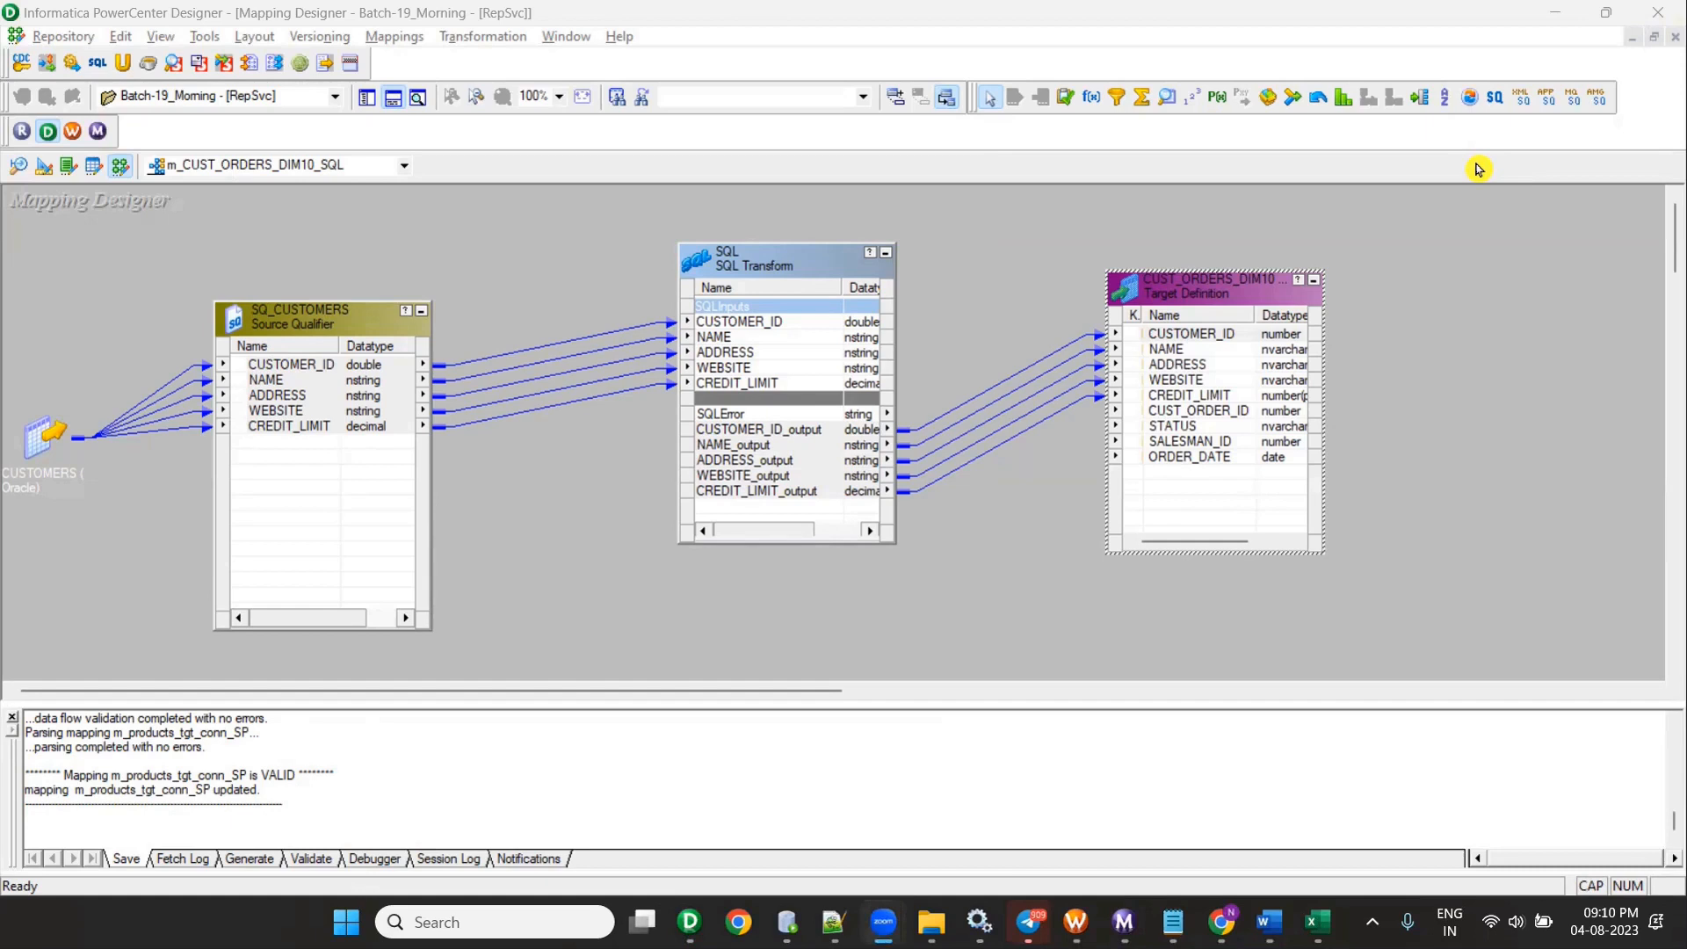
Step: Review the SQL transformation's SQL inputs and SQL outputs for the ports the target still needs
double_click(831, 469)
left_click(574, 213)
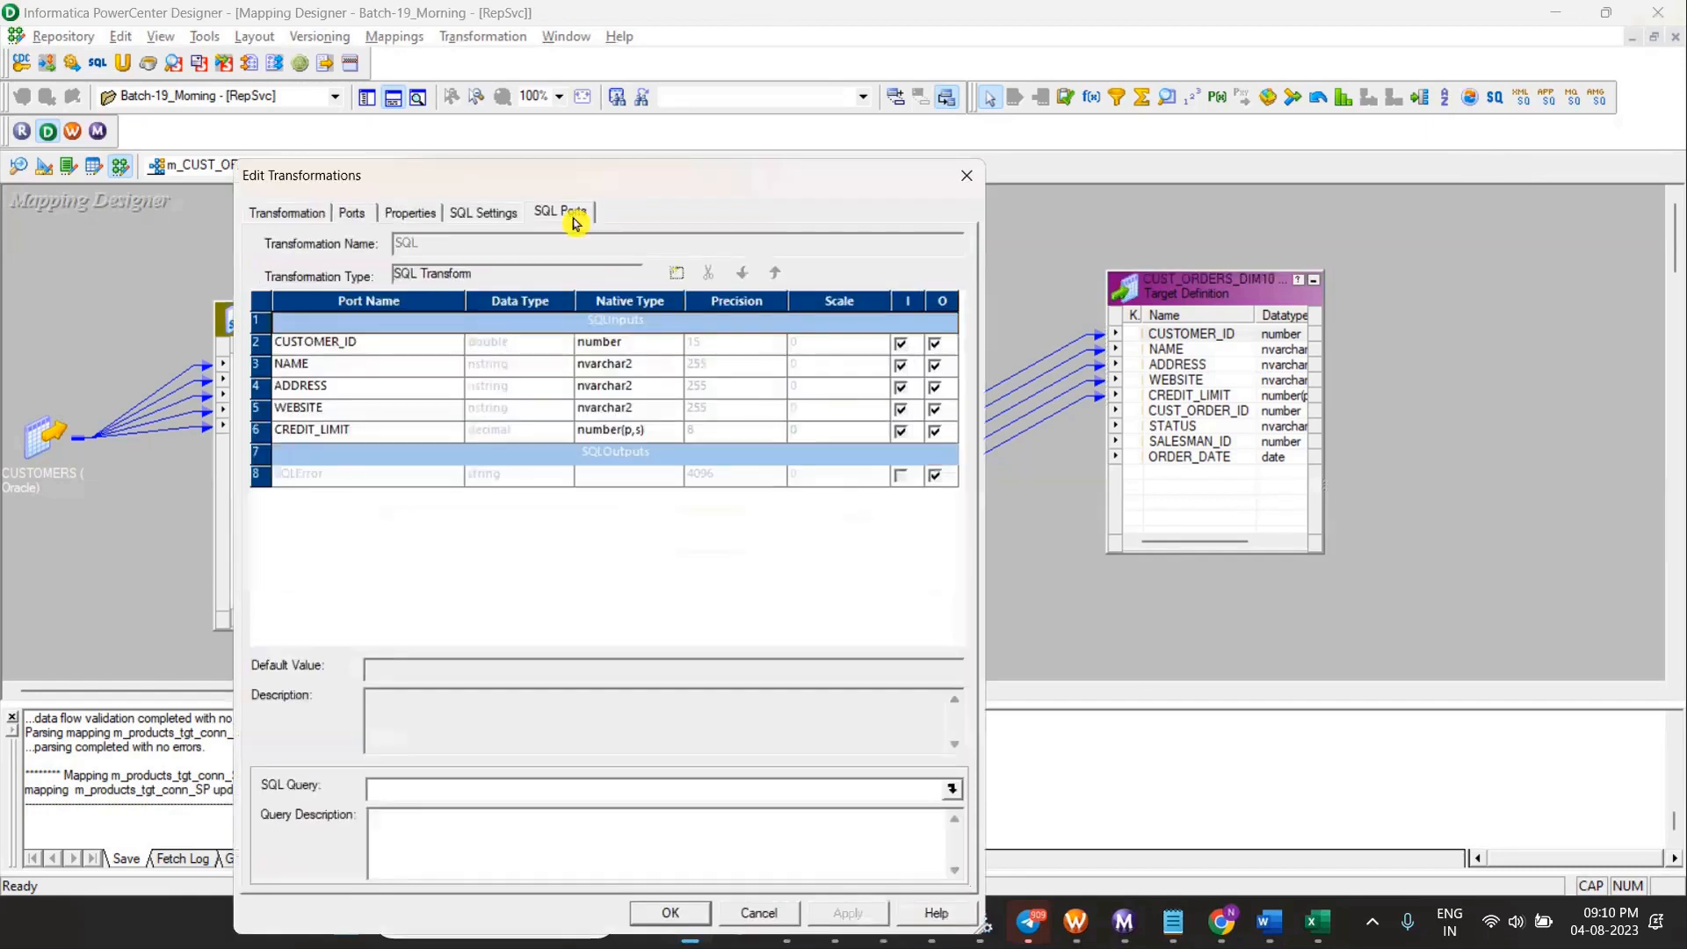
left_click(409, 476)
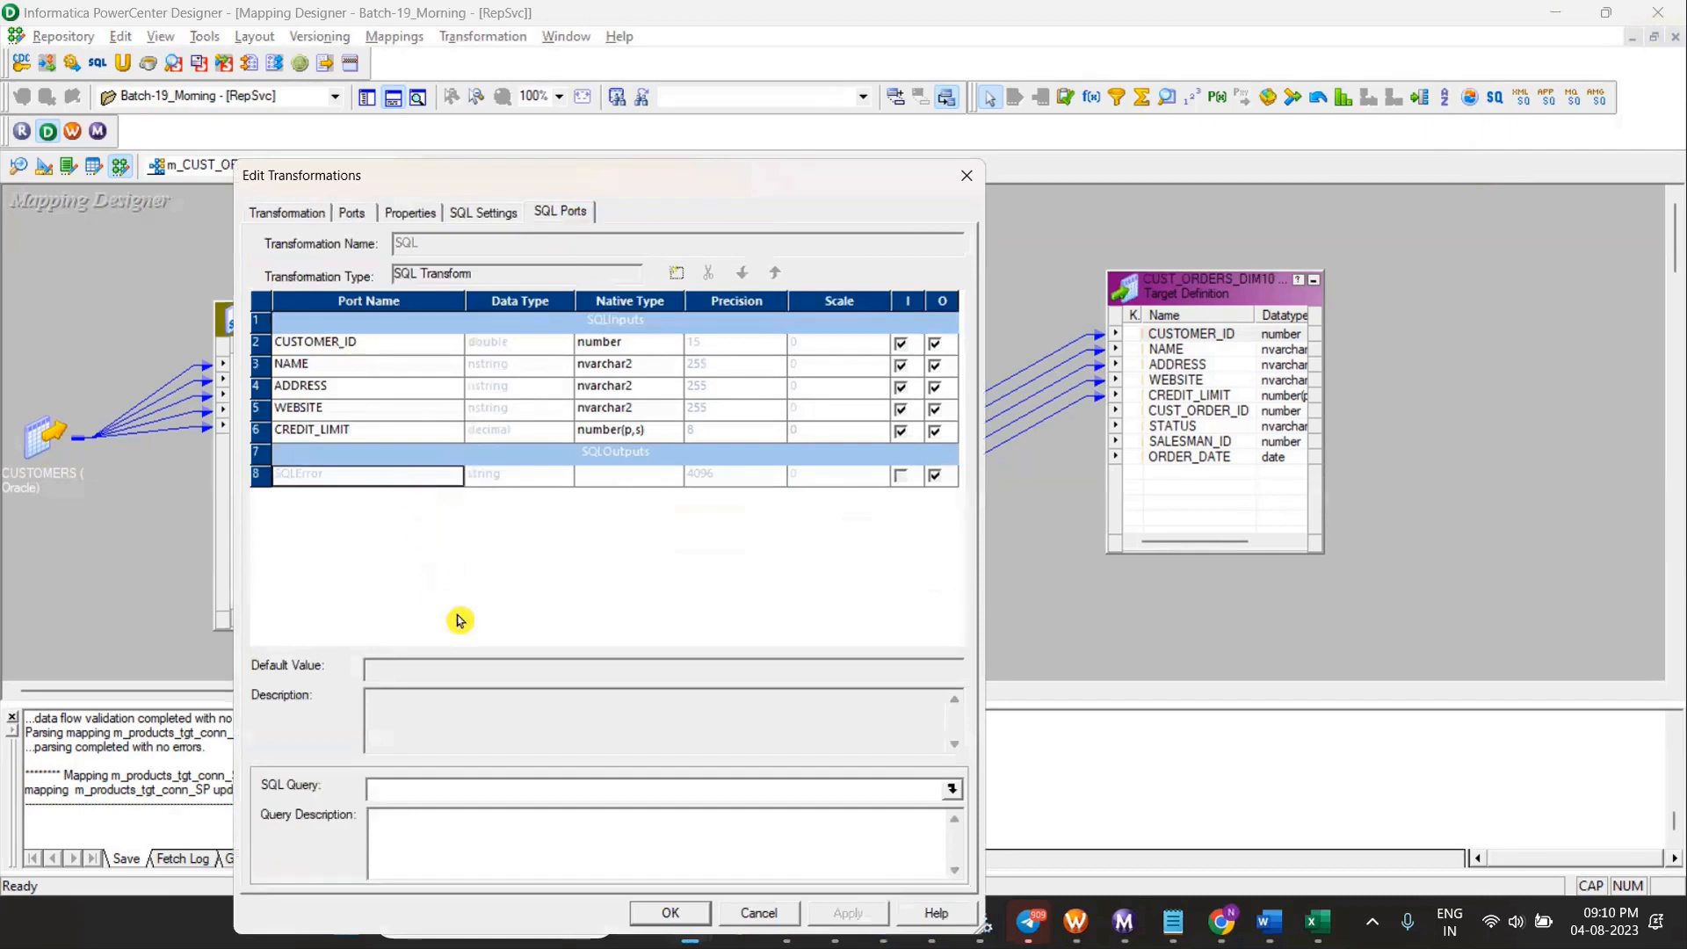
left_click_drag(407, 185, 349, 107)
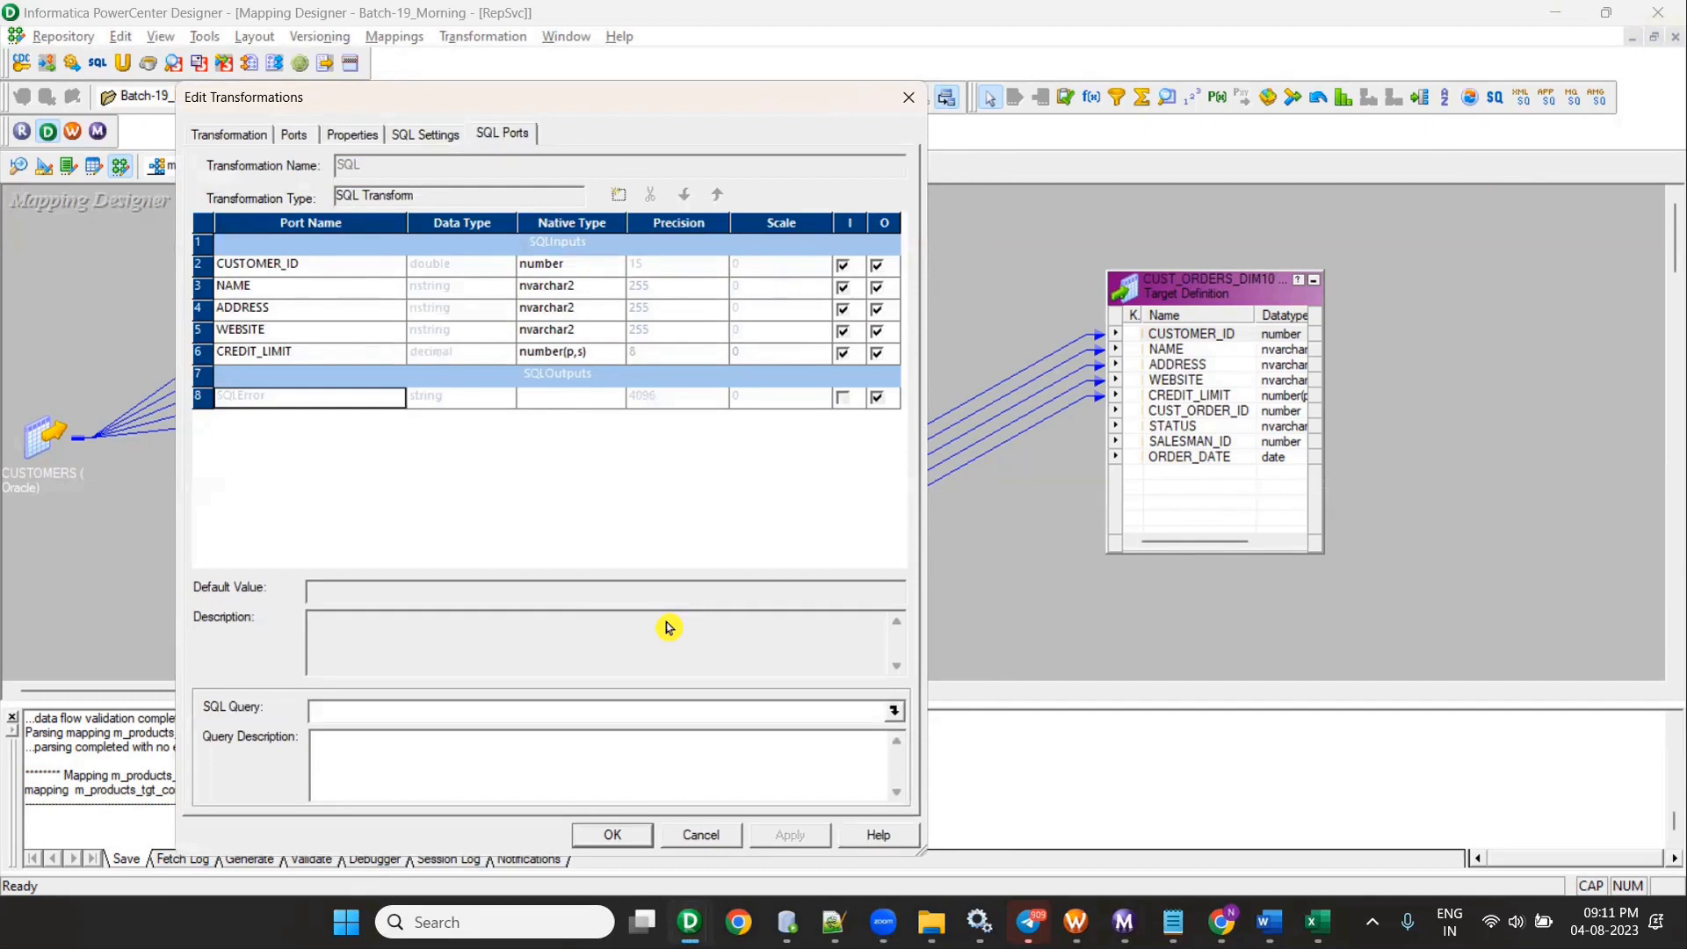
left_click(619, 835)
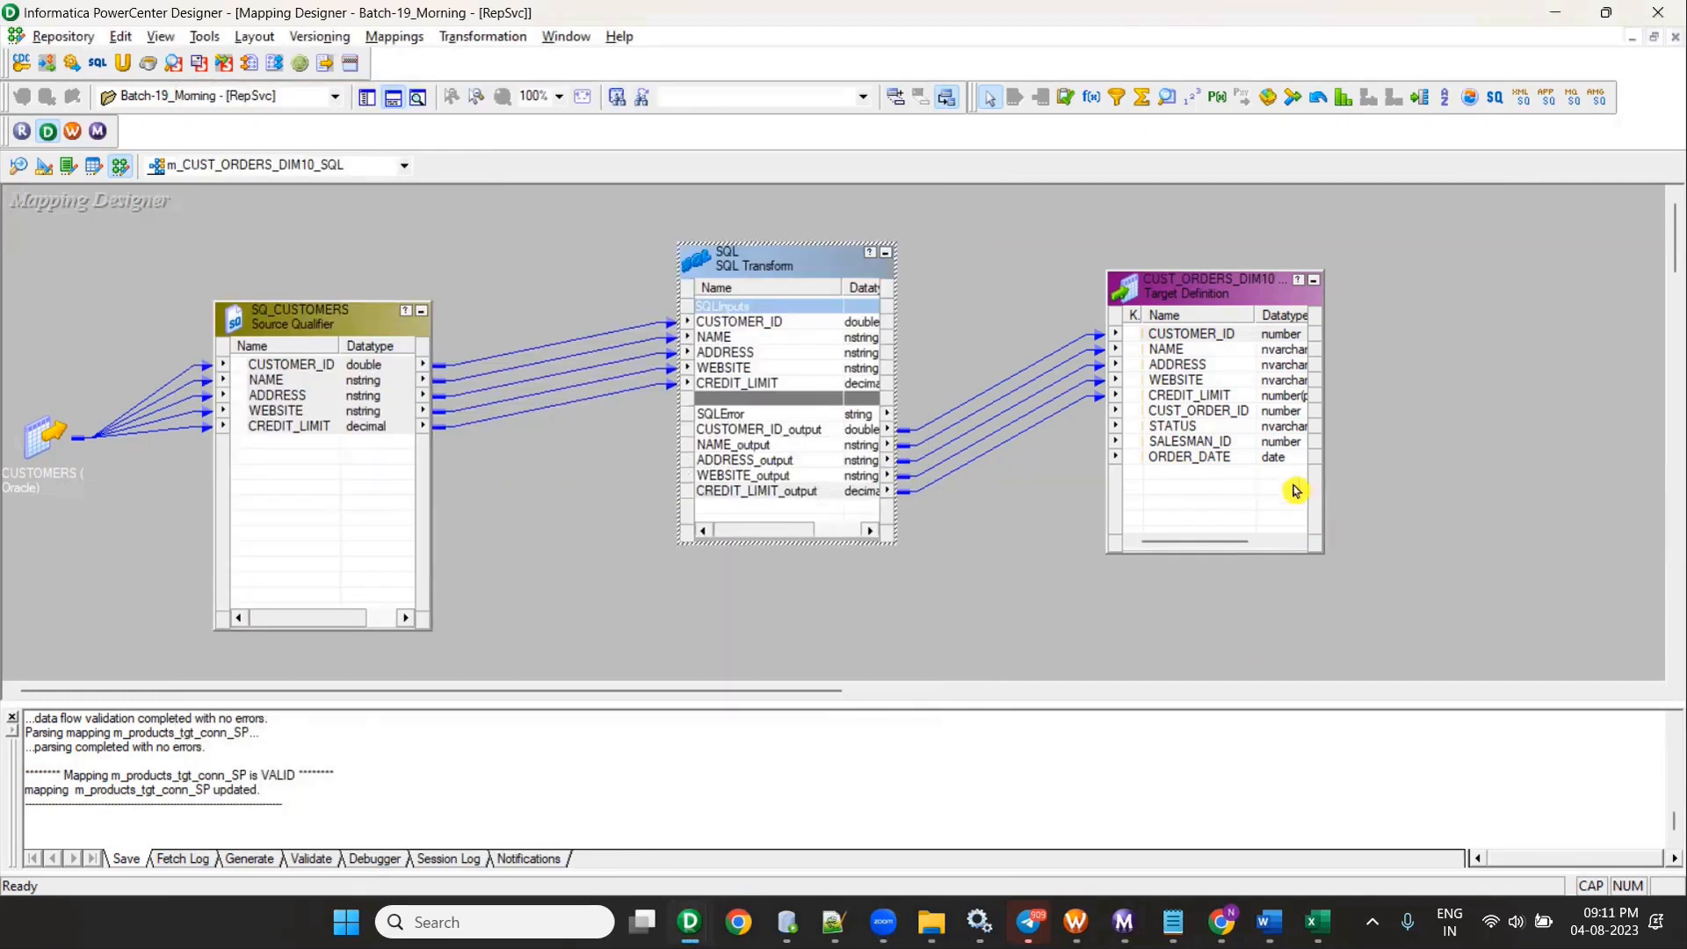
Step: Add a new SQL output port named CUST_ORDER_ID to the SQL transformation
left_click(834, 544)
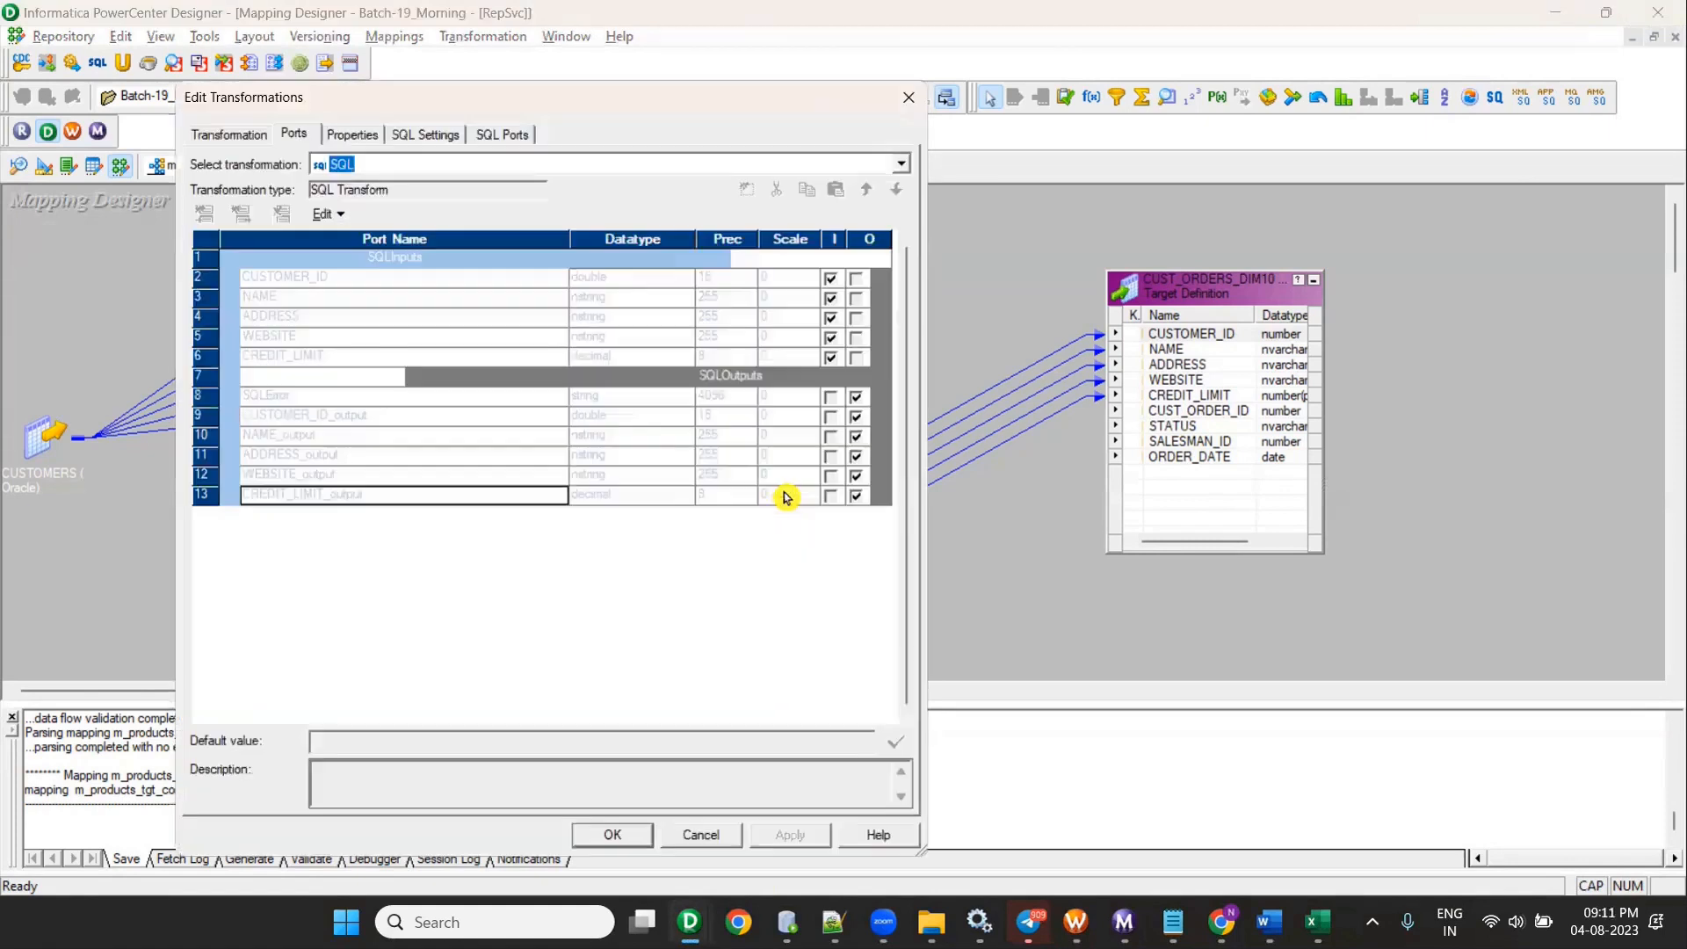
double_click(782, 491)
left_click(502, 133)
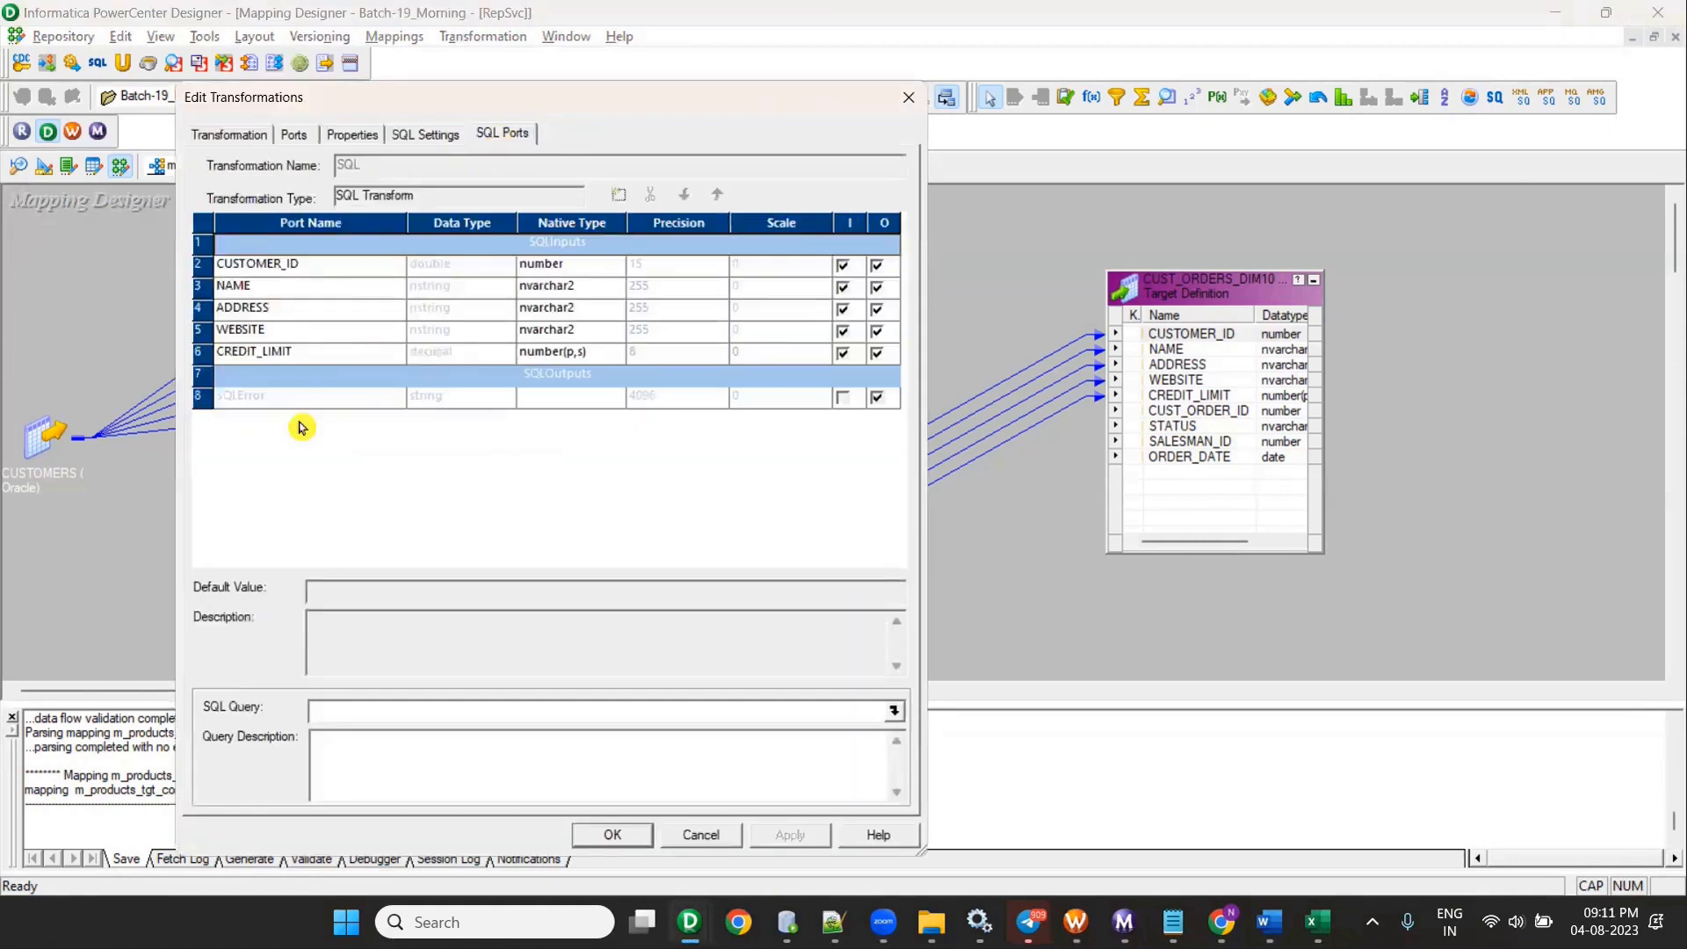
left_click(619, 194)
left_click(298, 419)
type("cust")
type("CUST_ORDER")
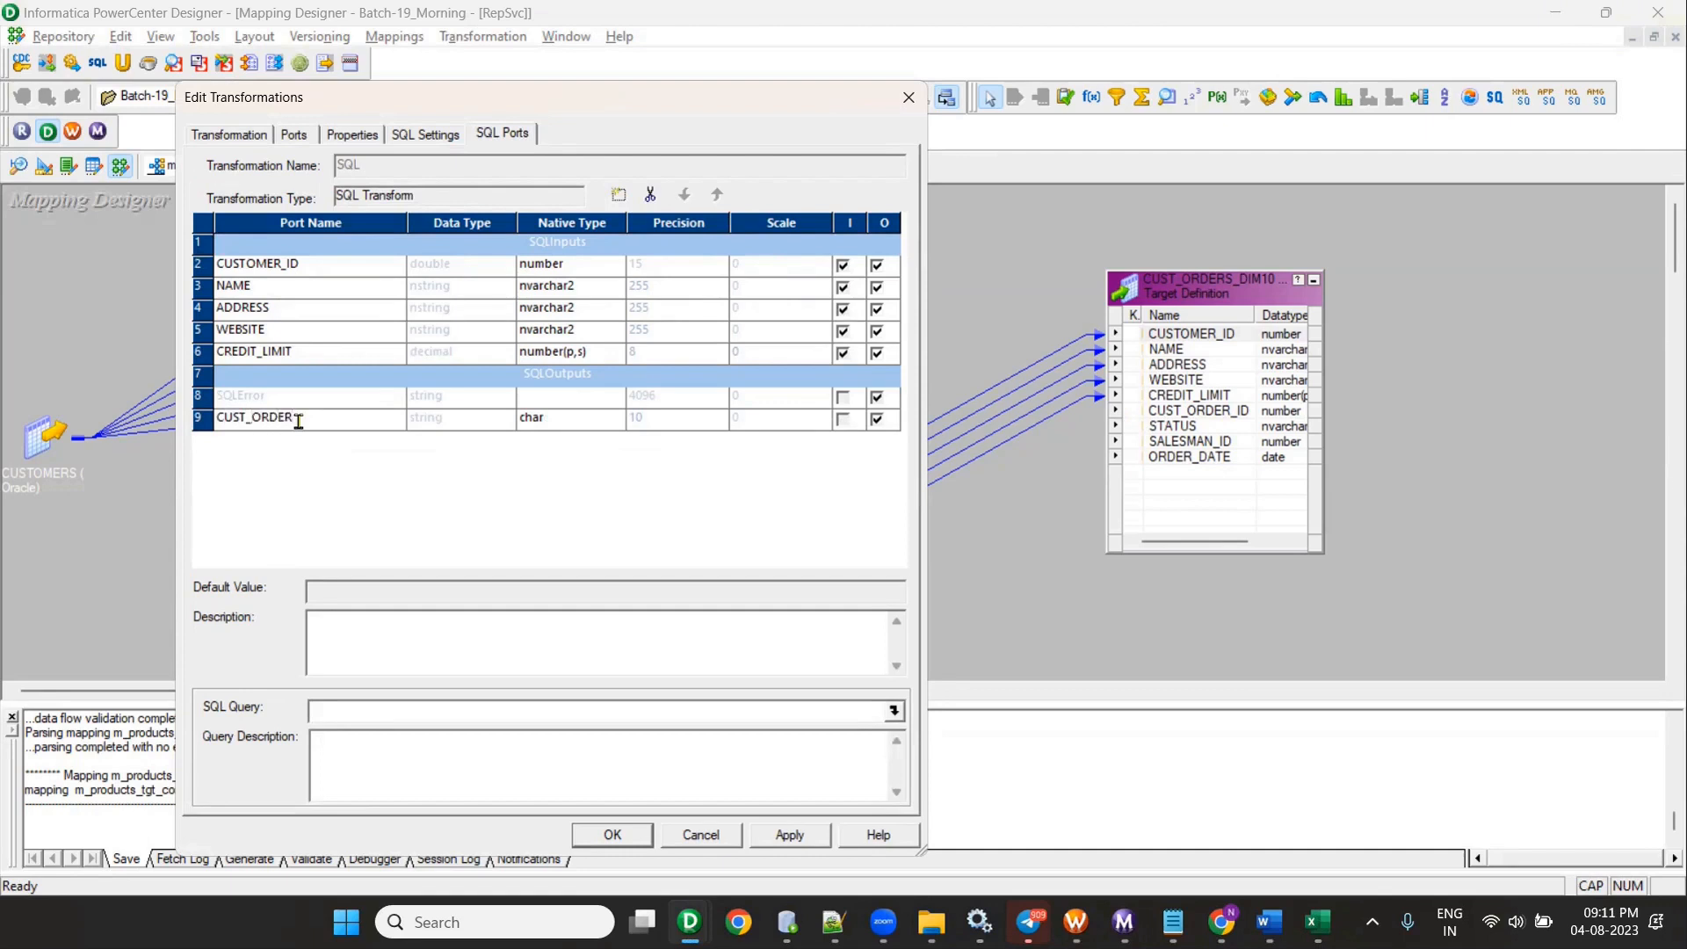
type("_ID")
key("Tab")
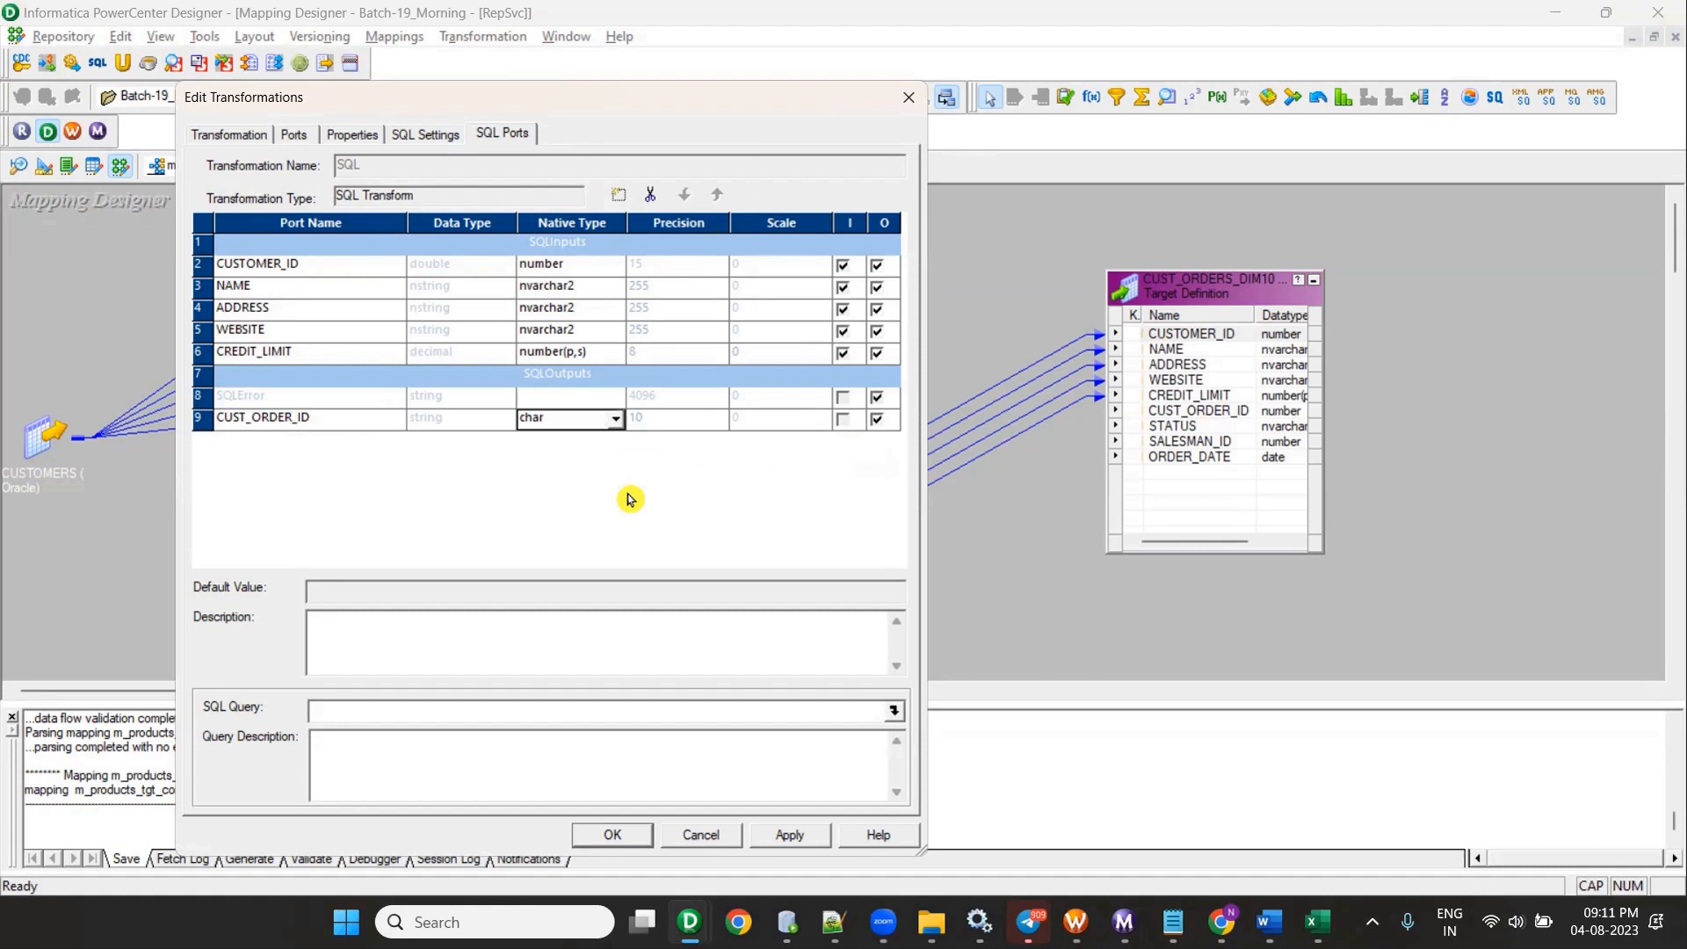
Step: Set the native type of the CUST_ORDER_ID output port to number
key("n")
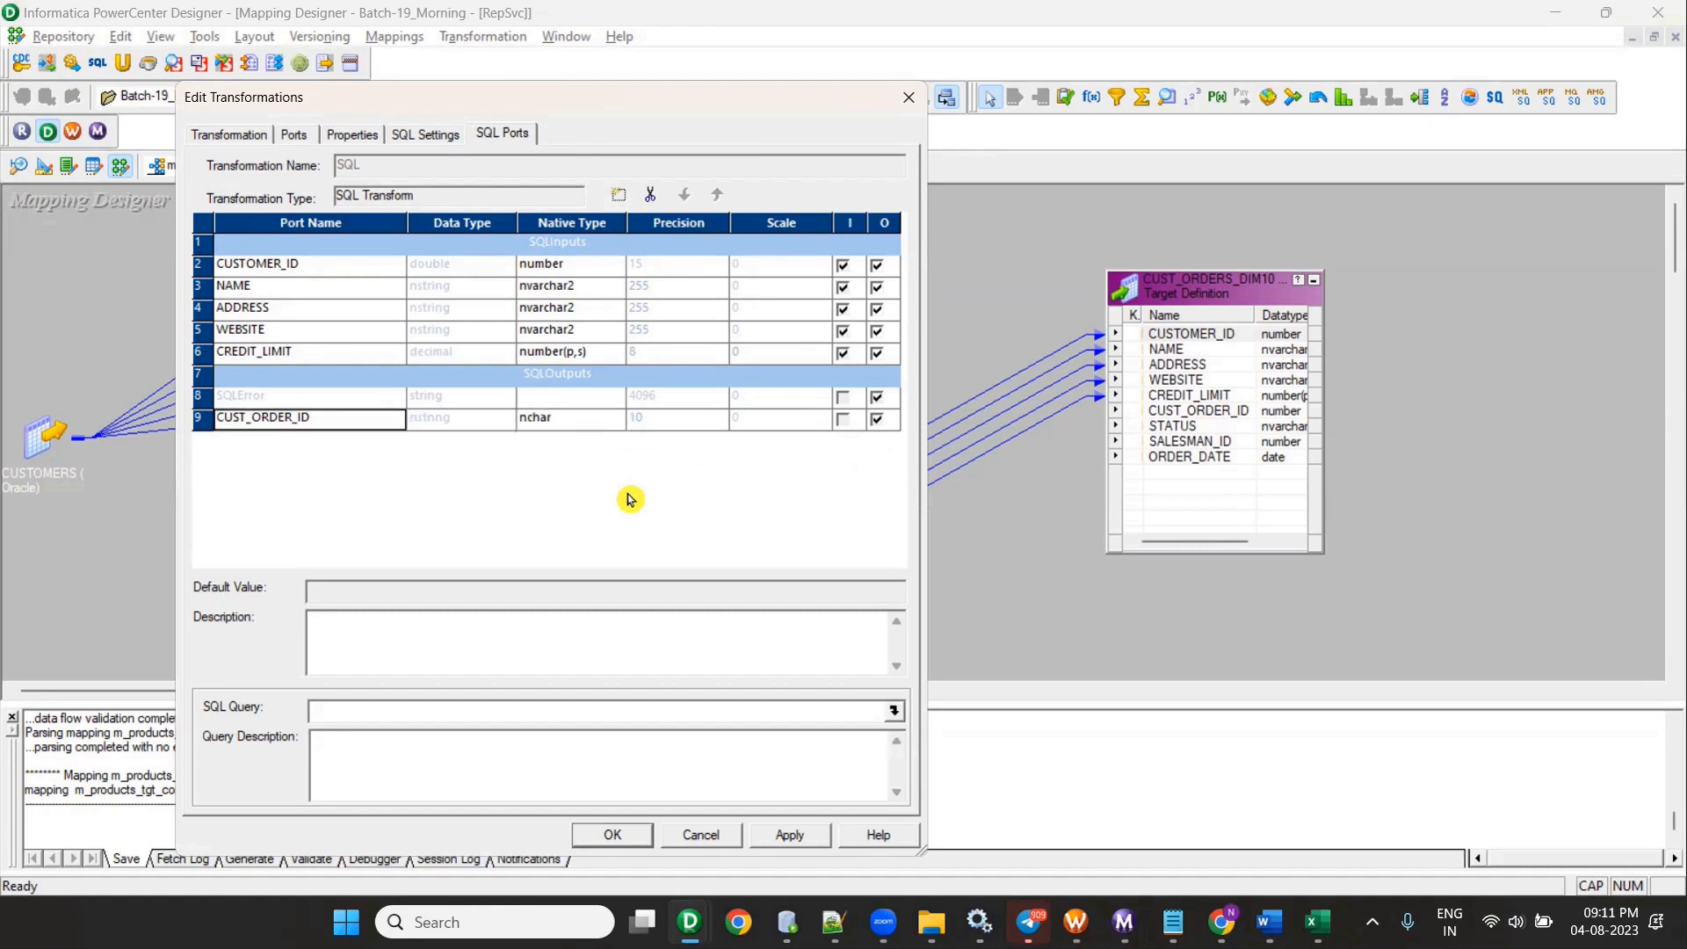
left_click(557, 422)
left_click(558, 422)
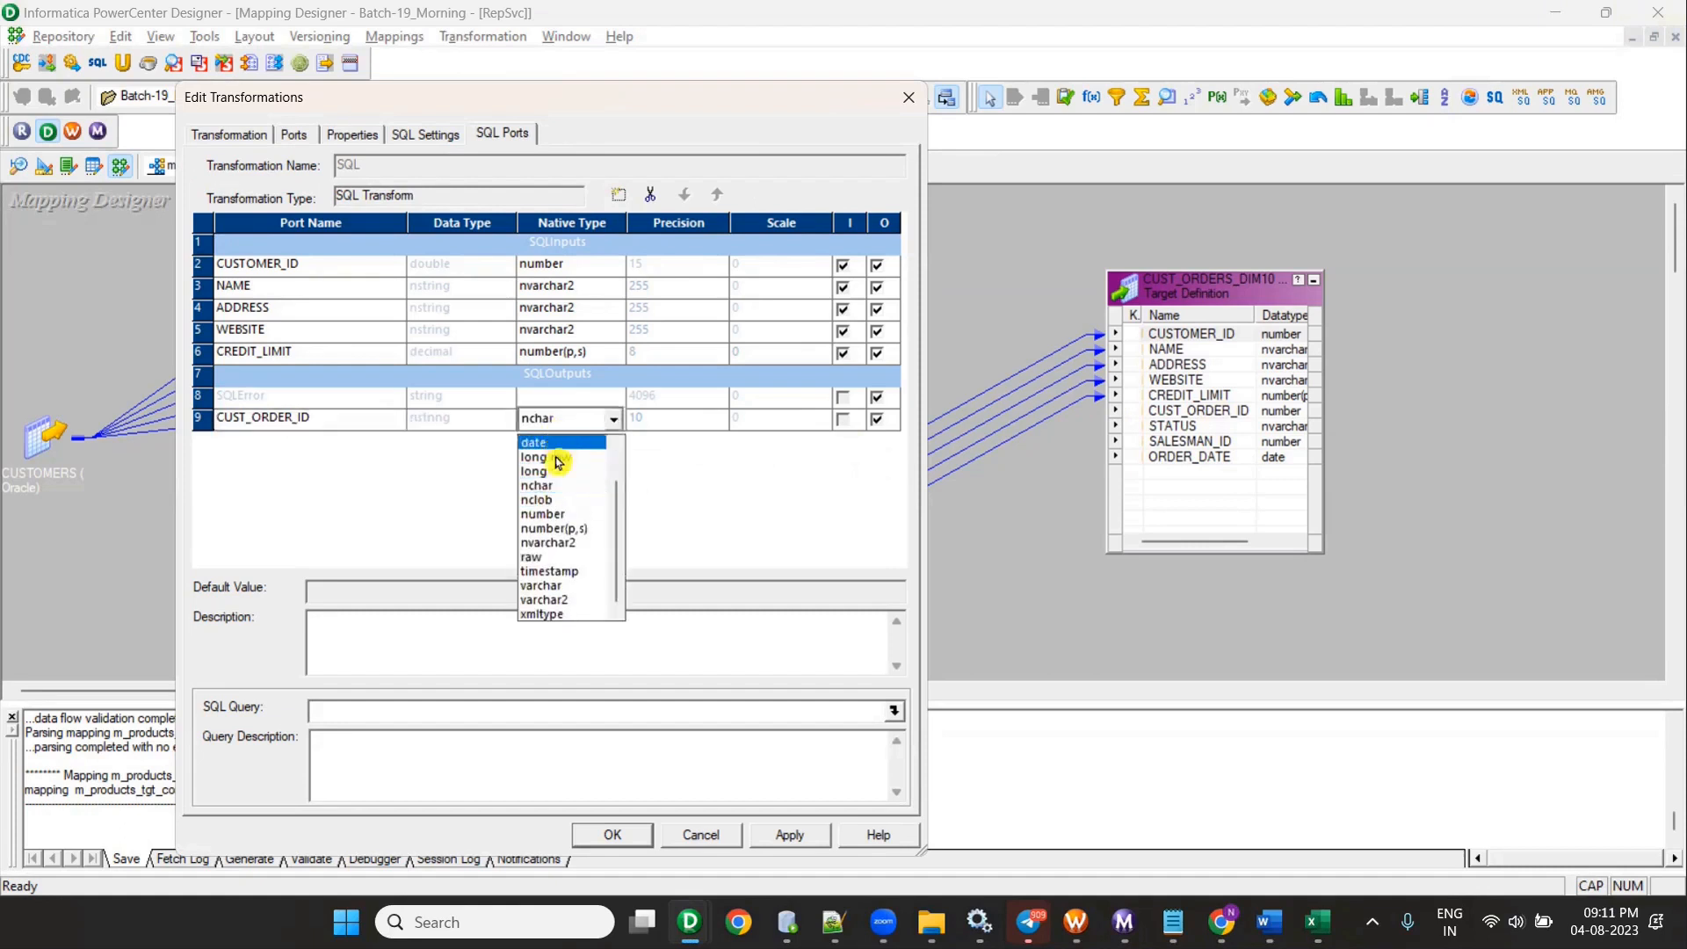
left_click(554, 516)
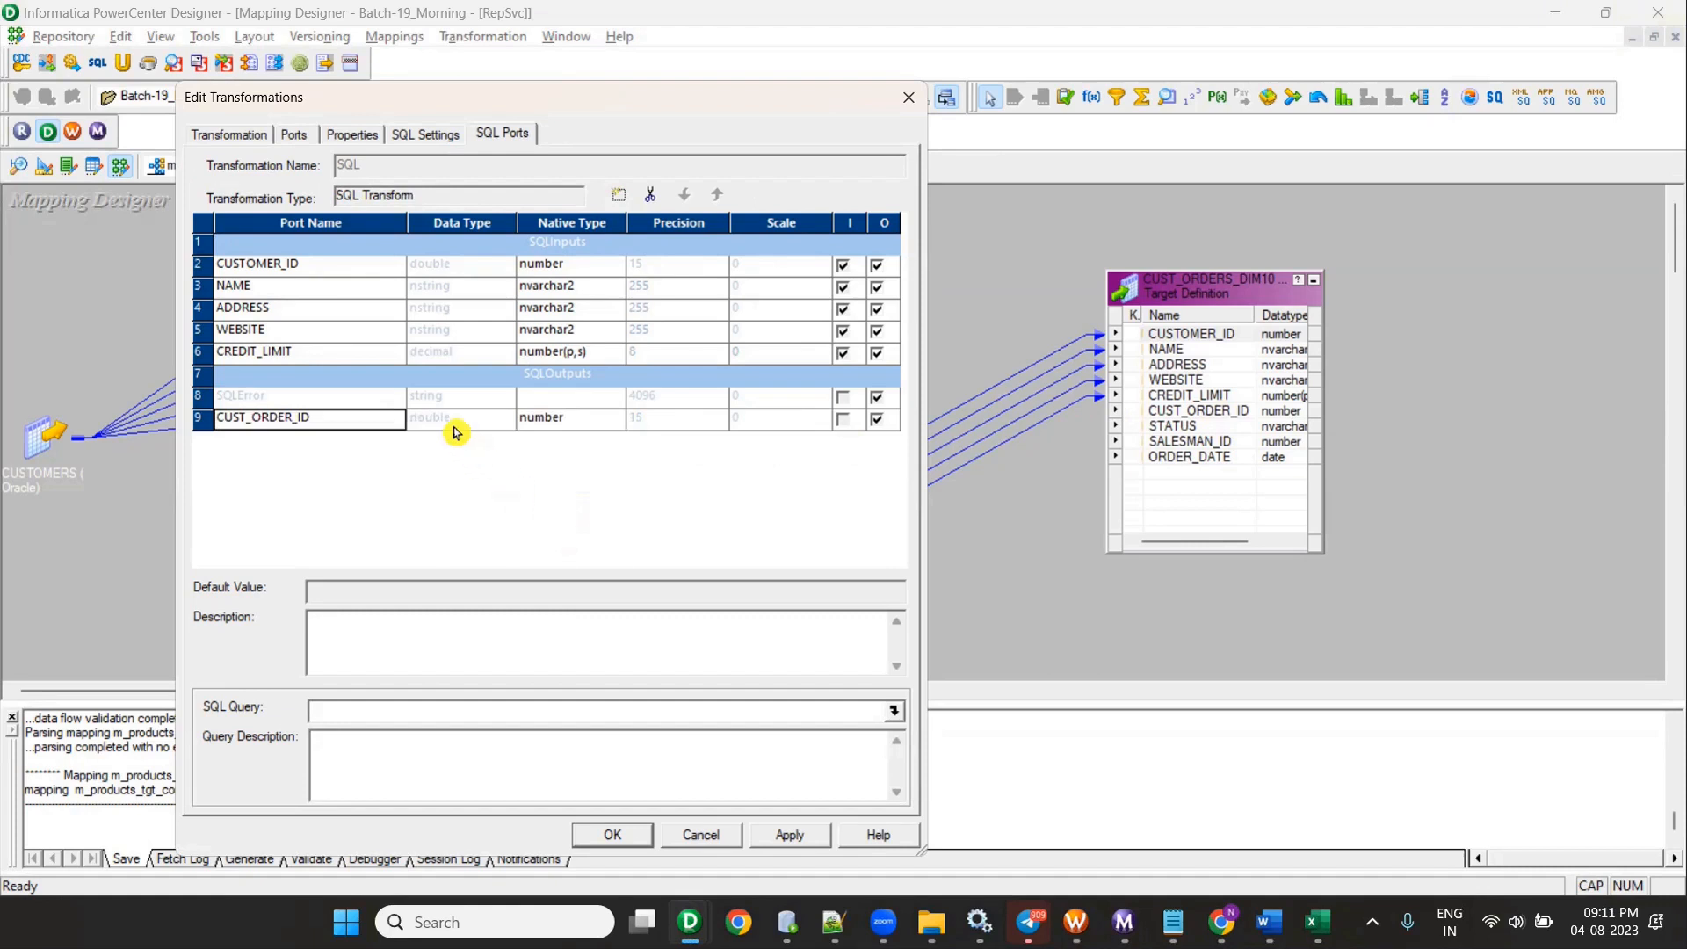
Step: Add an SQL output port named STATUS with native type nvarchar2 and precision 255
left_click(619, 197)
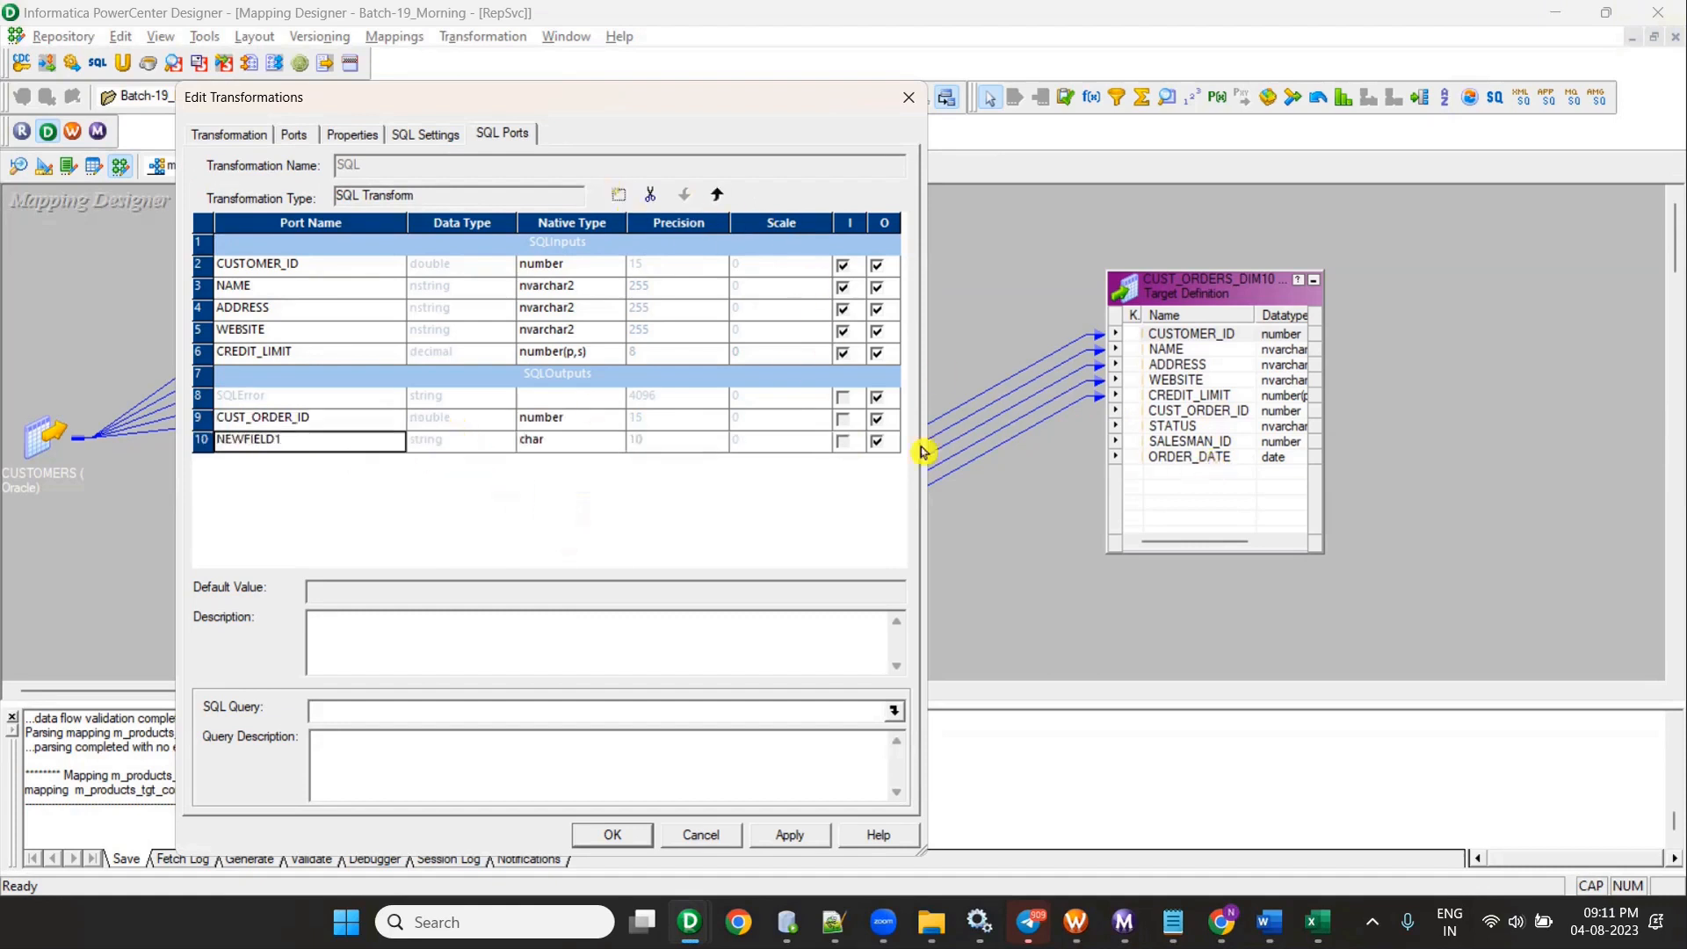
type("STATUS")
key("Tab")
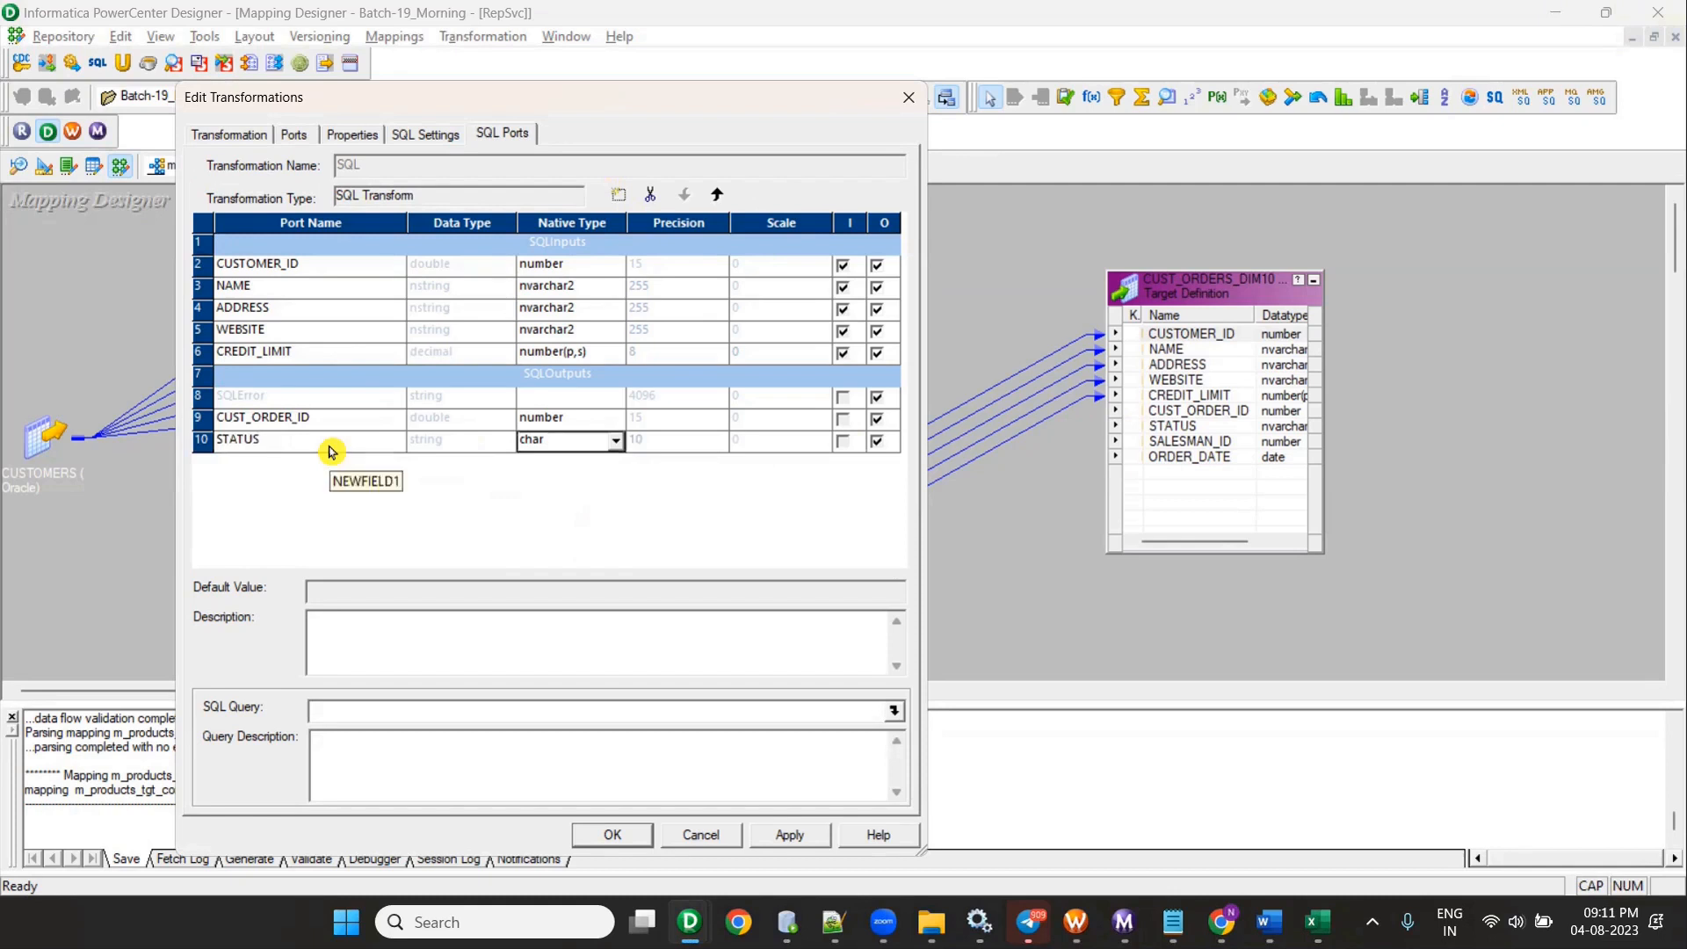
left_click(583, 444)
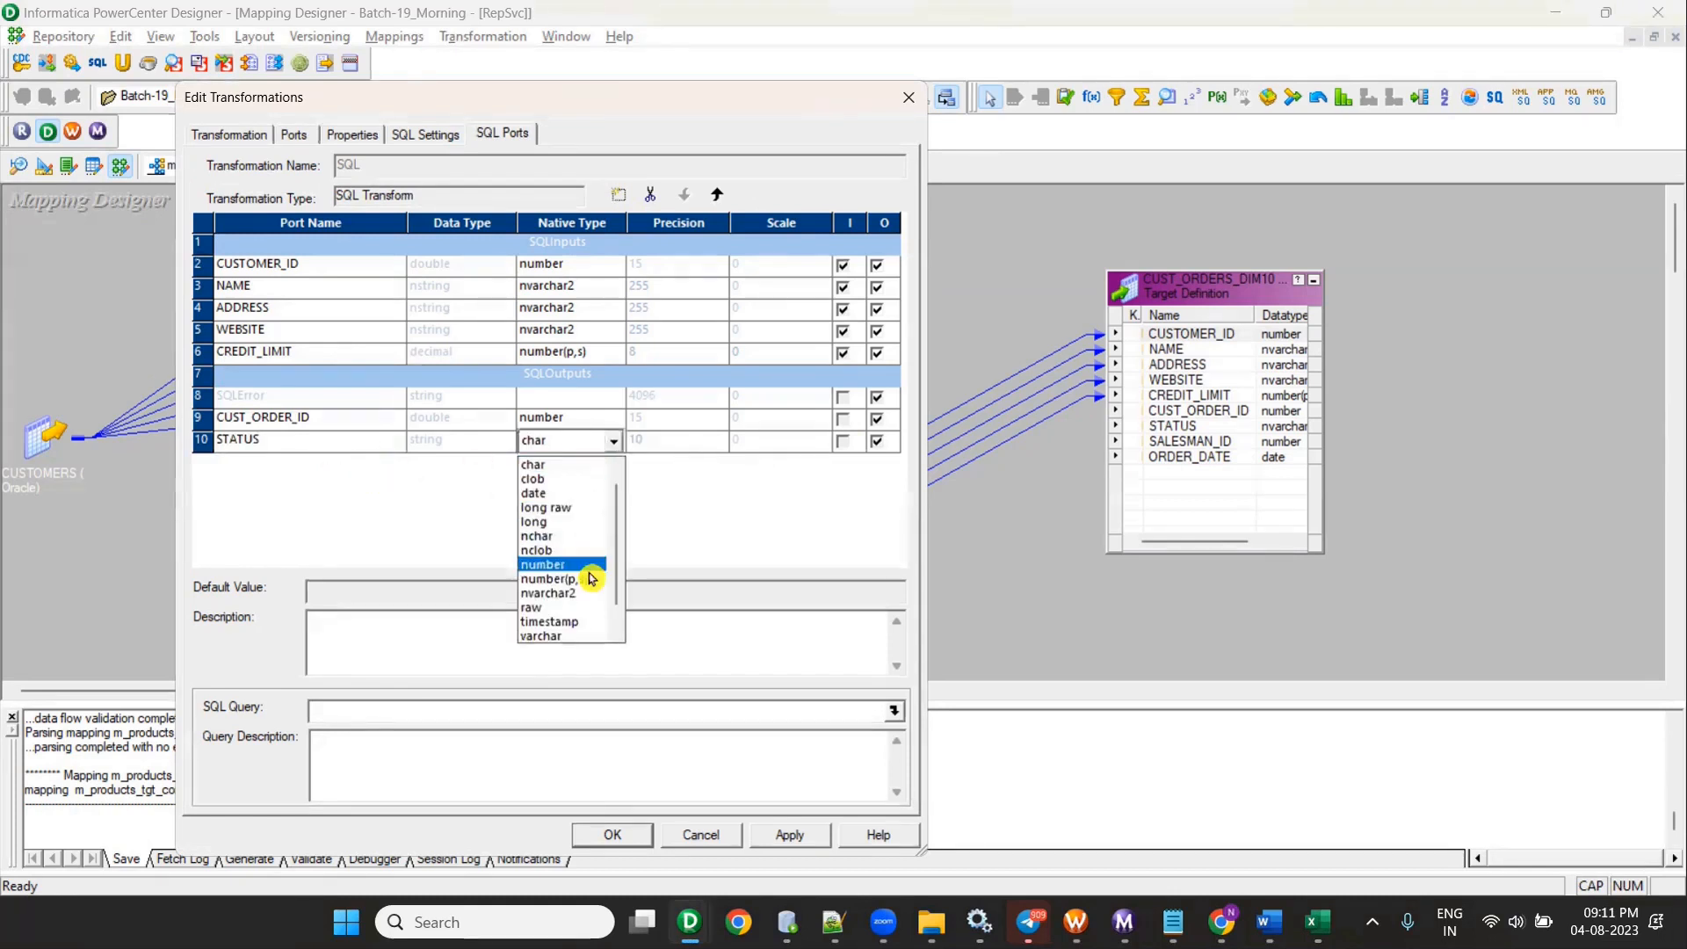
left_click(581, 597)
key("Tab")
type("255")
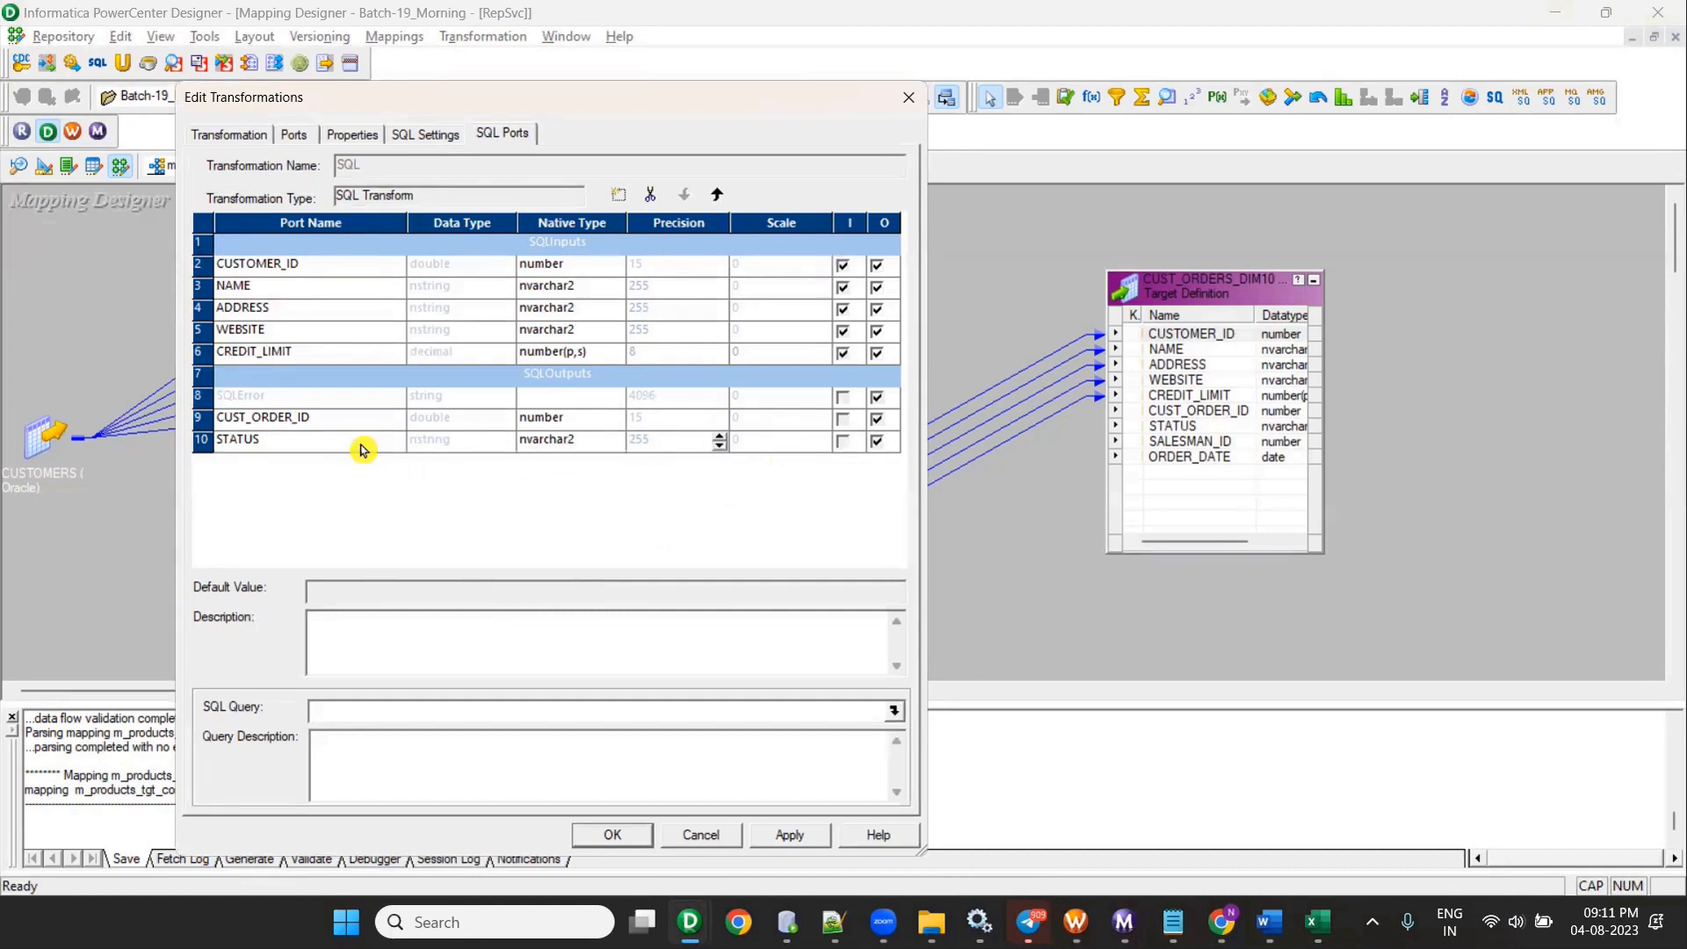
Step: Add an SQL output port named SALESMAN_ID with native type number
left_click(619, 195)
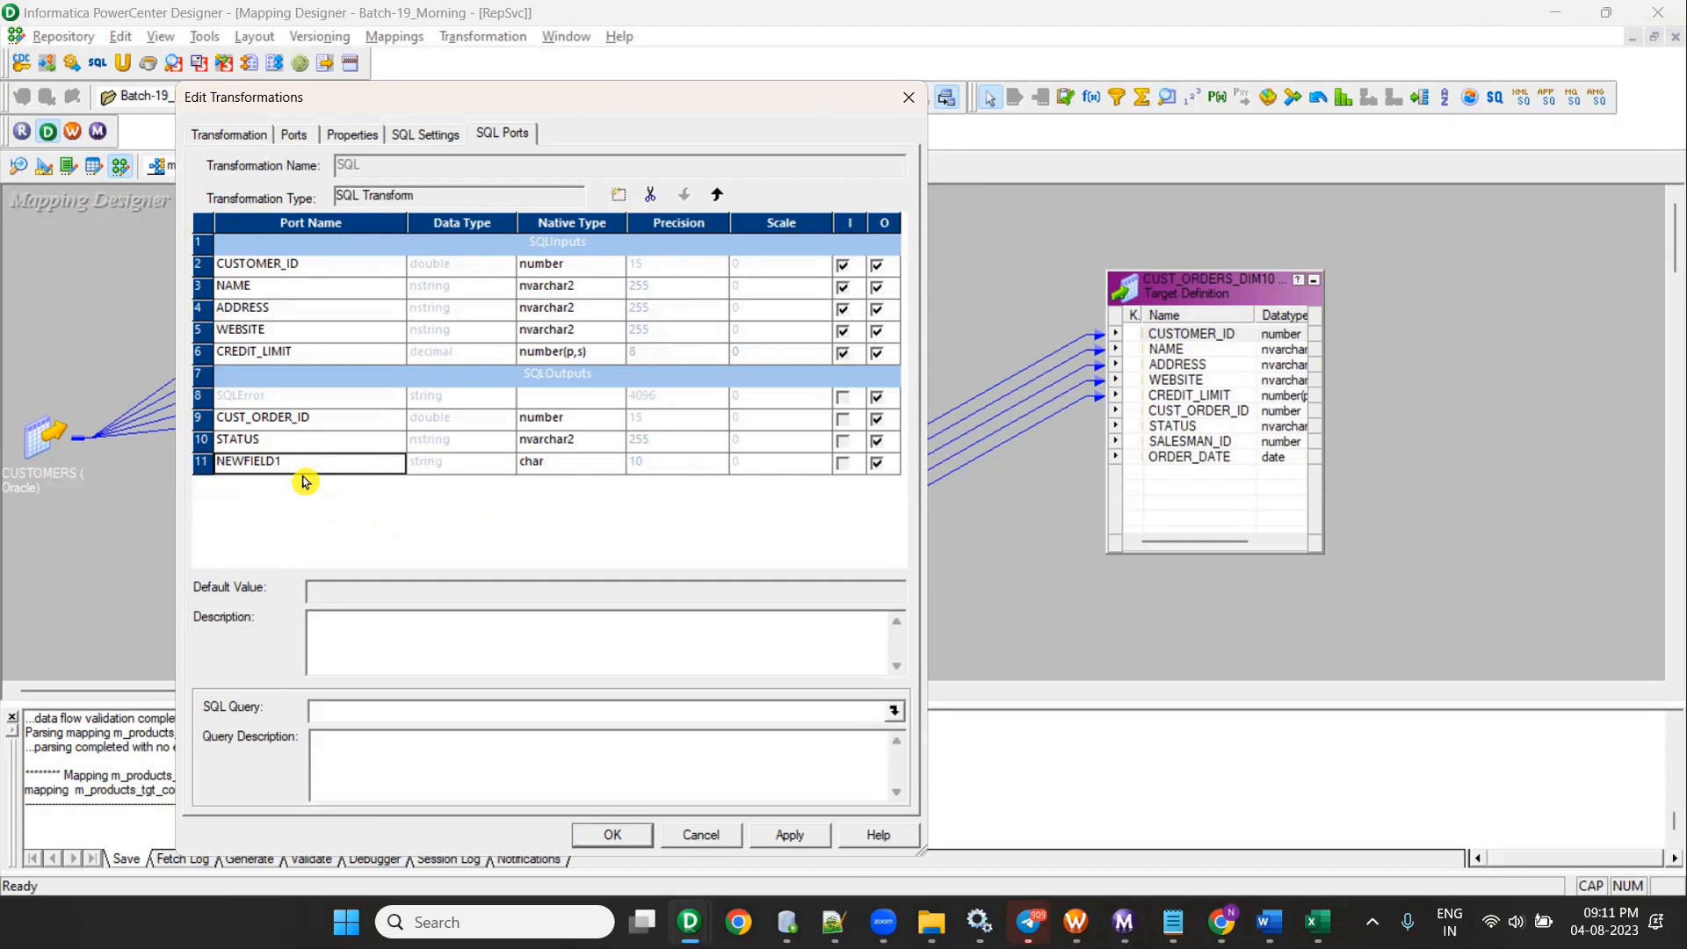
type("SALESMAN_ID")
key("Tab")
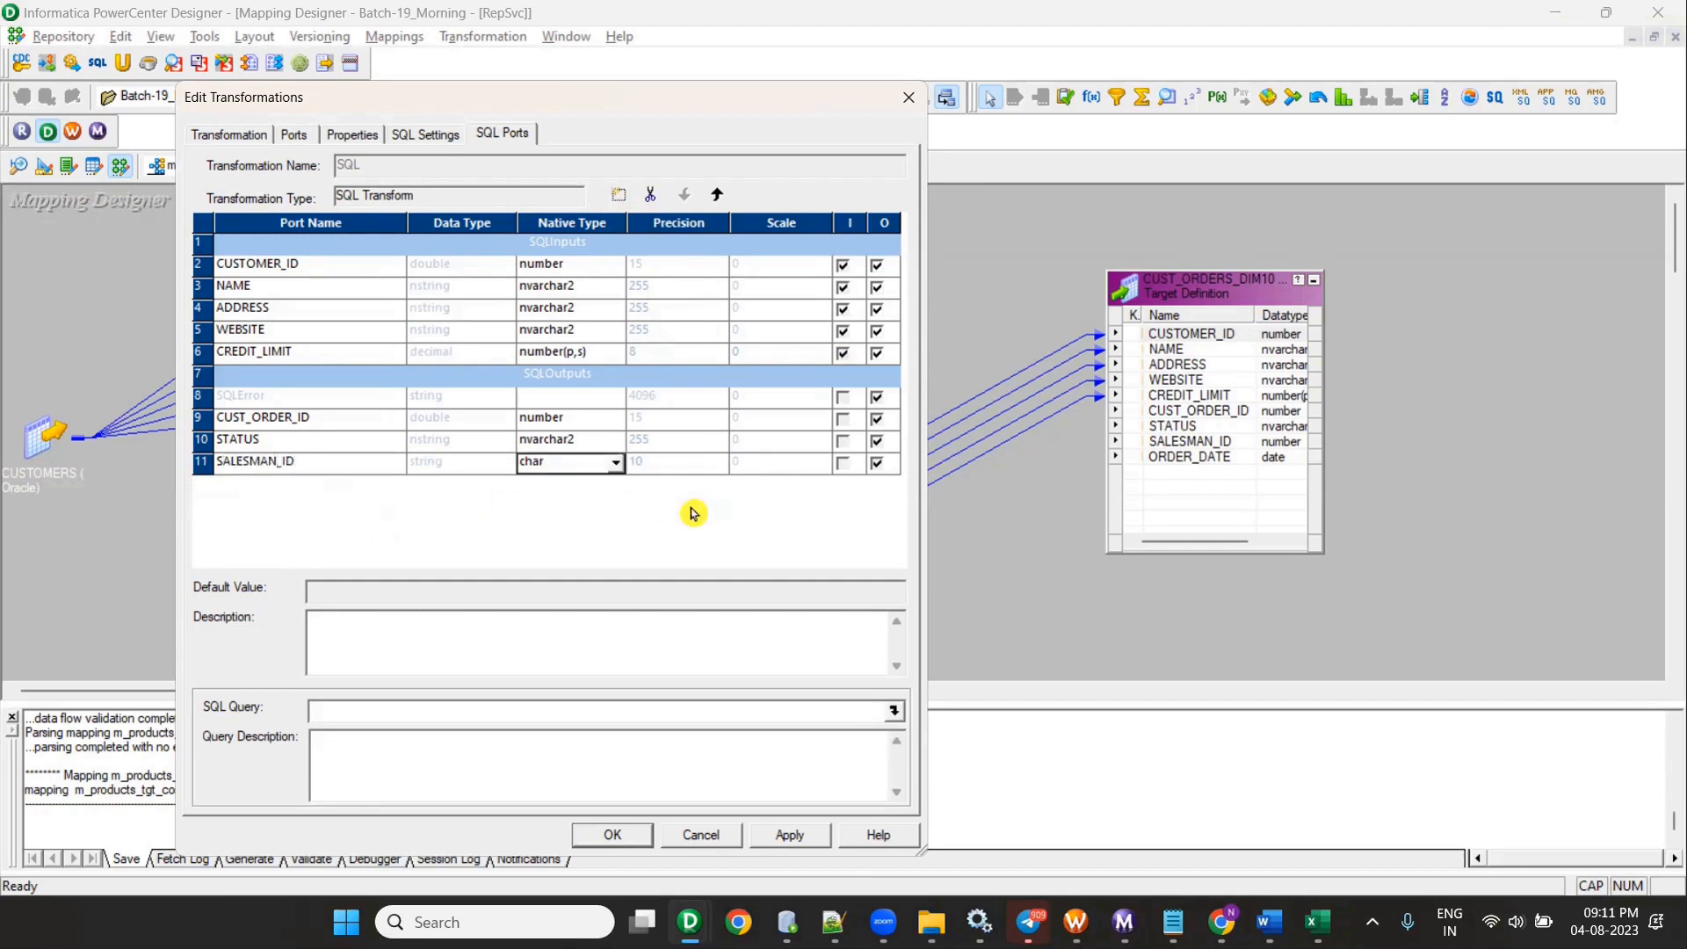
left_click(590, 466)
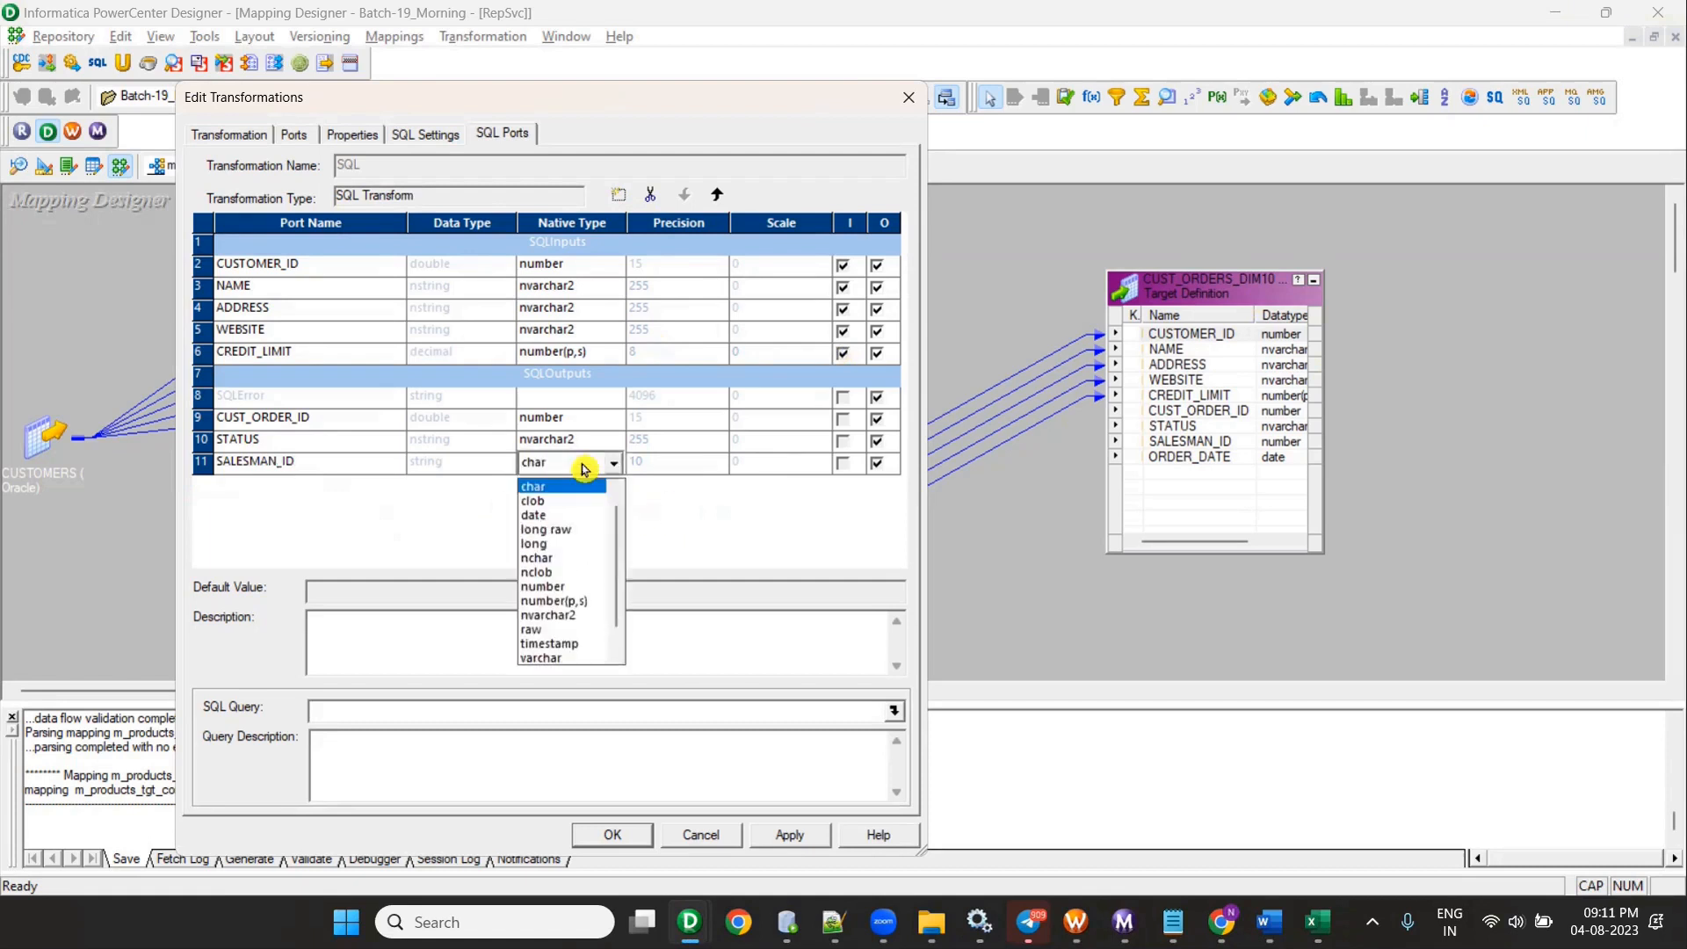
left_click(580, 587)
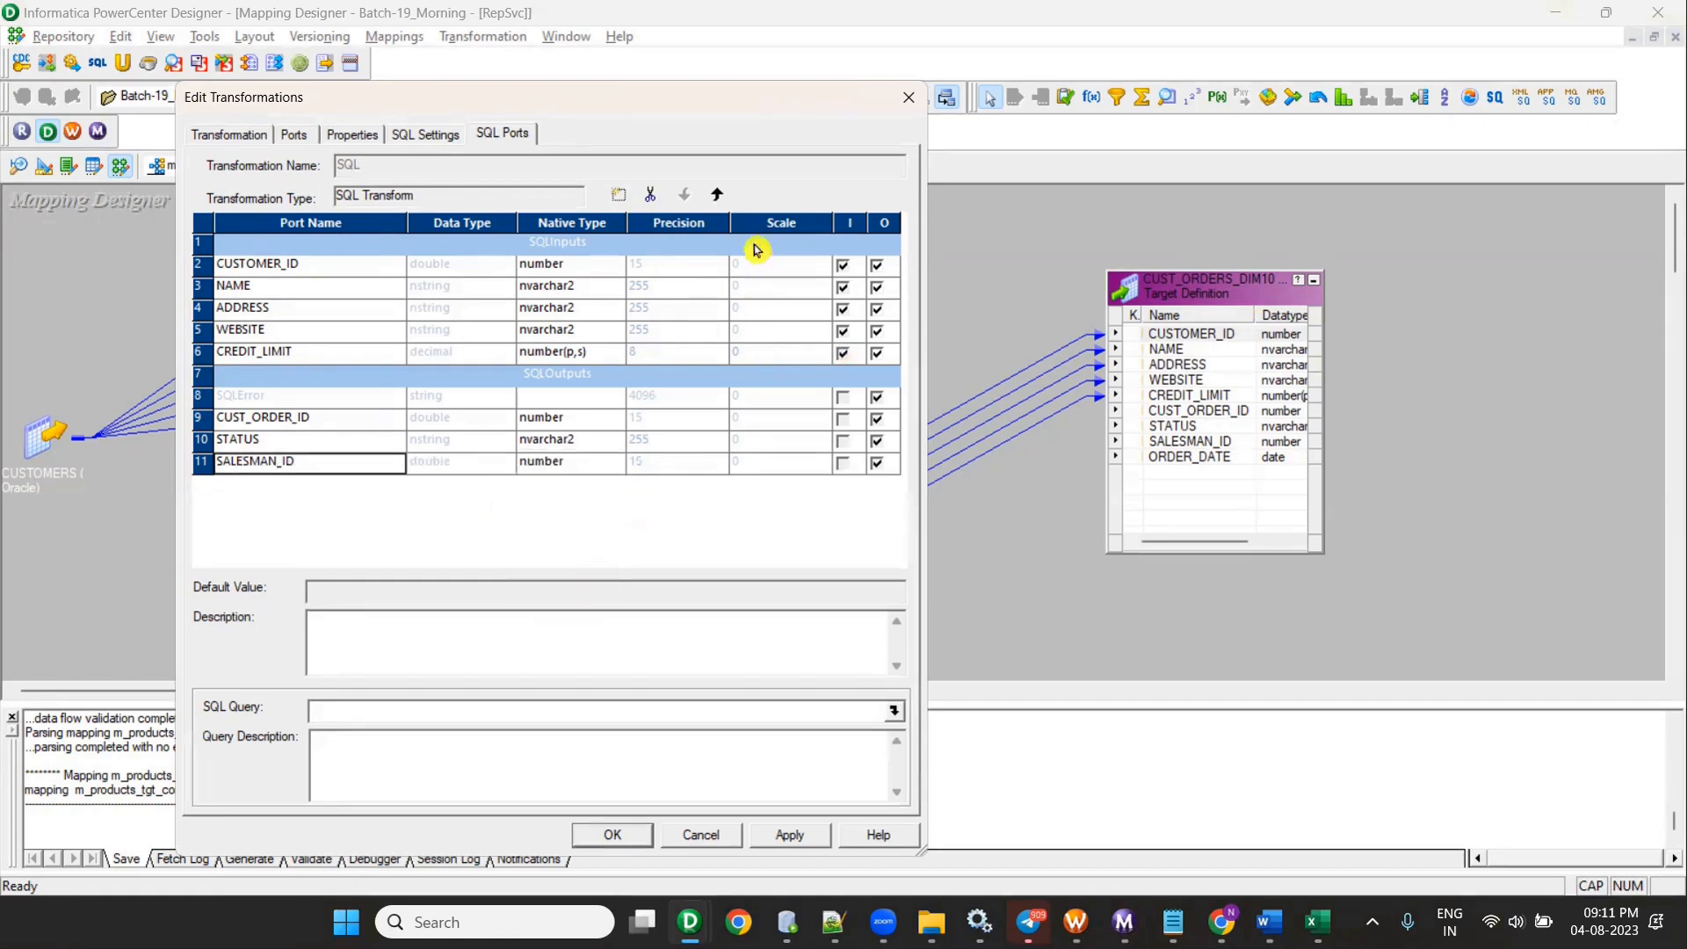
Step: Add an SQL output port named ORDER_DATE with native type date and accept the transformation changes
left_click(619, 194)
type("ORDE")
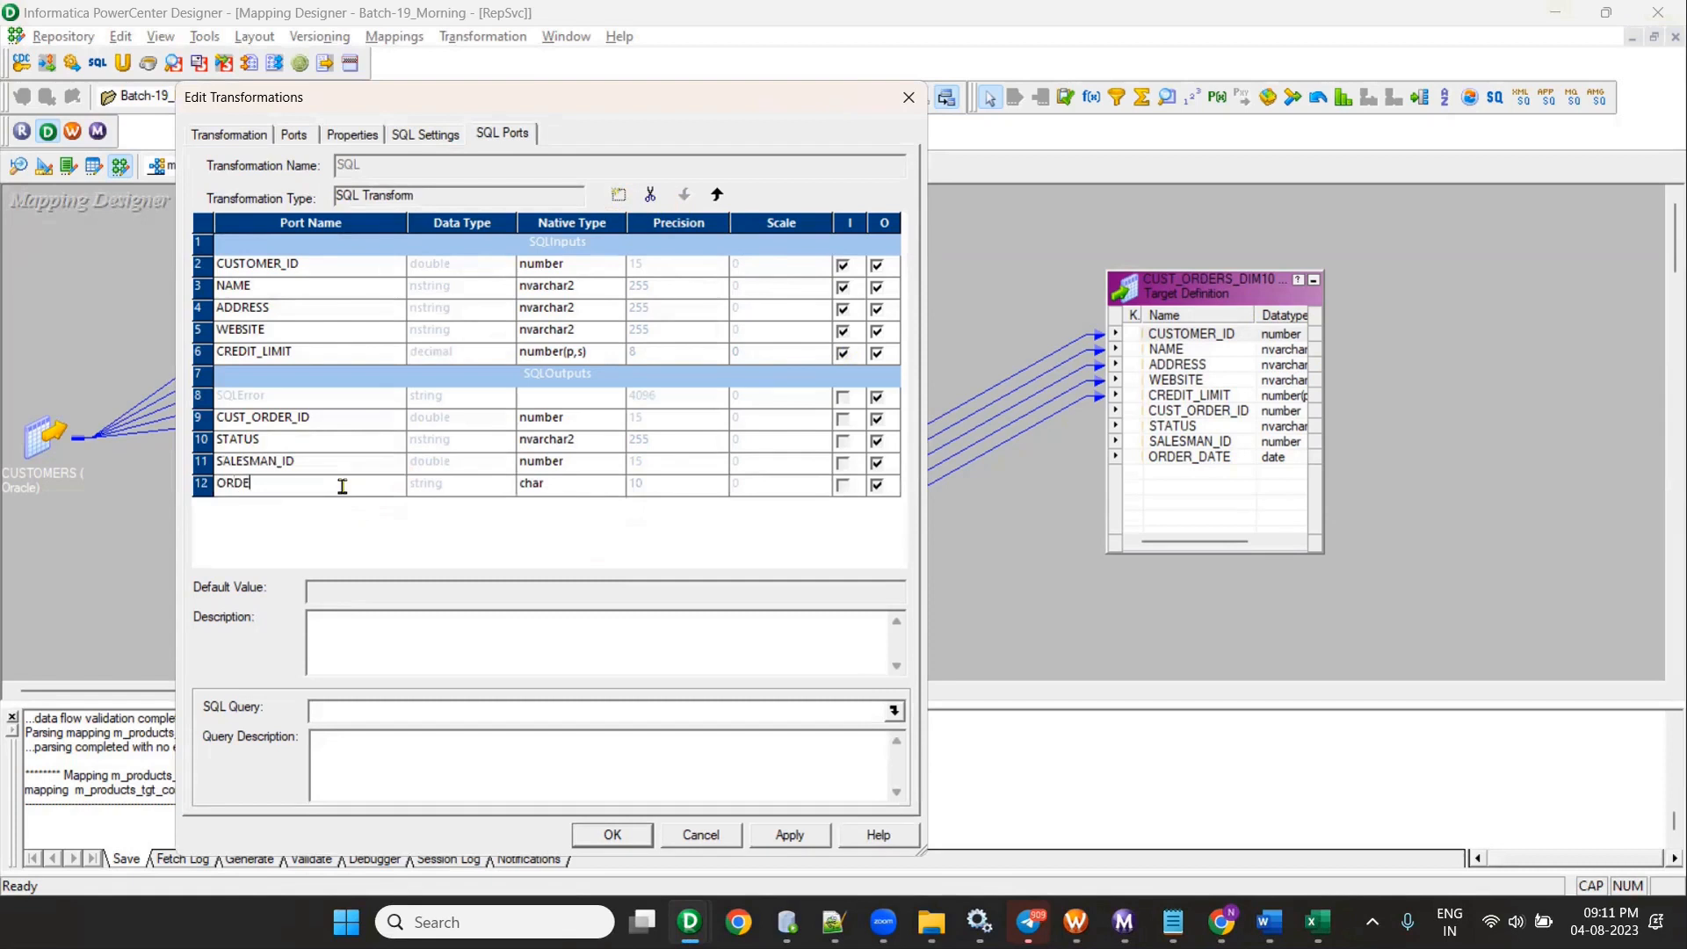
type("R_DATE")
key("Tab")
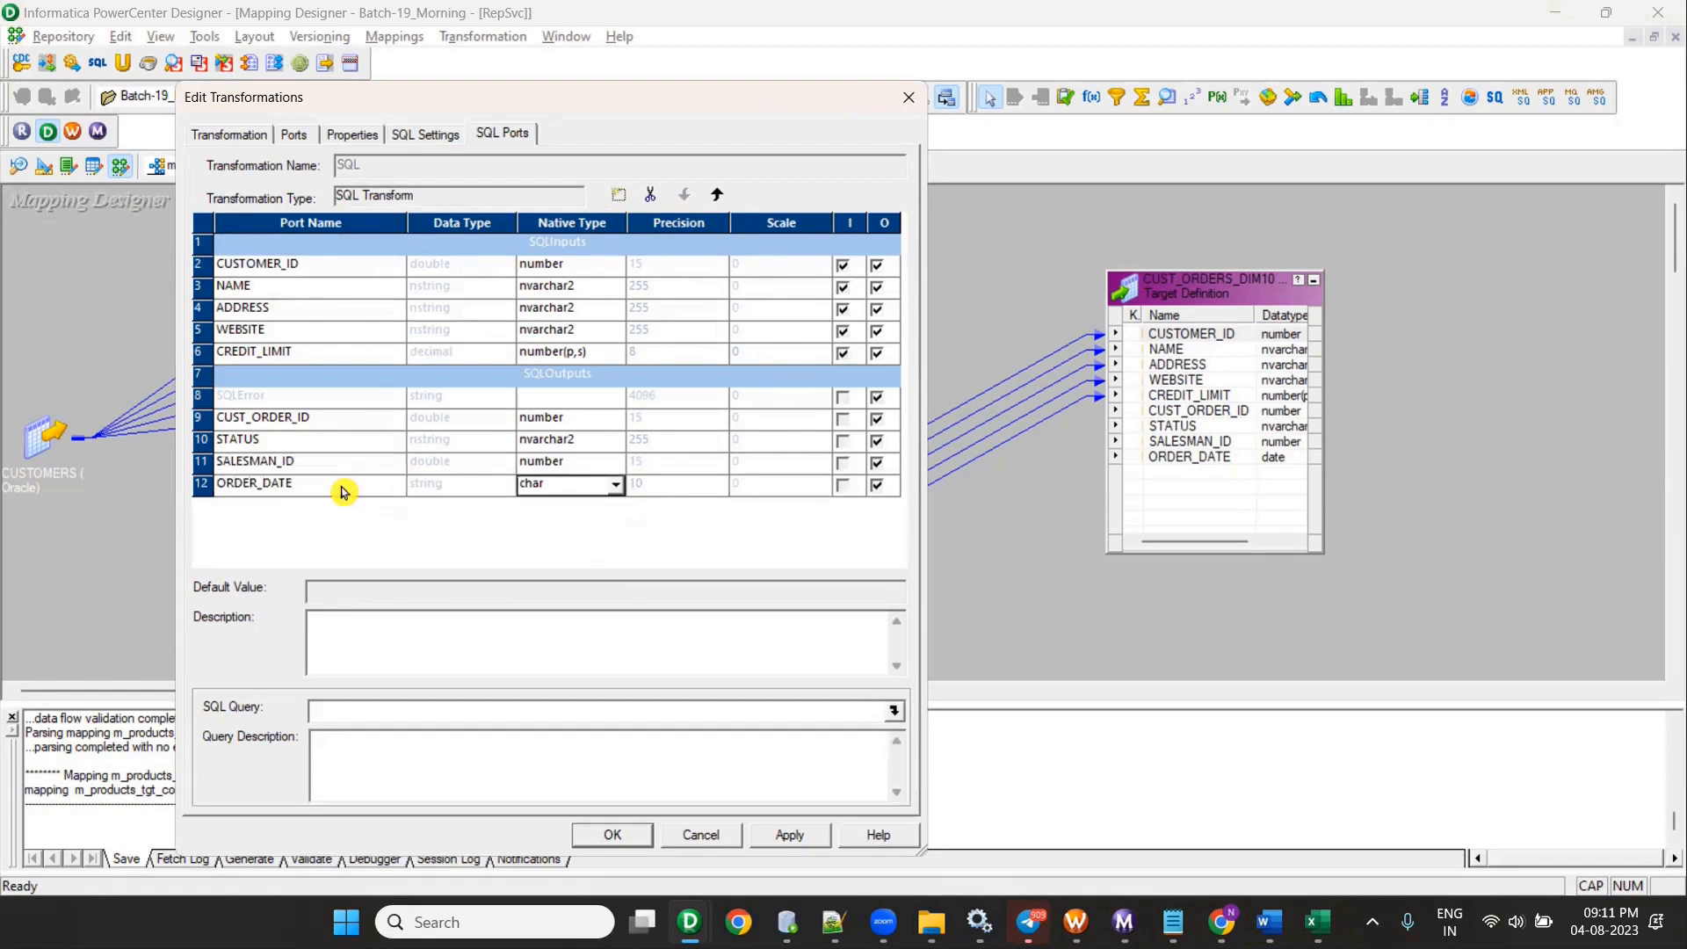
key("d")
key("Tab")
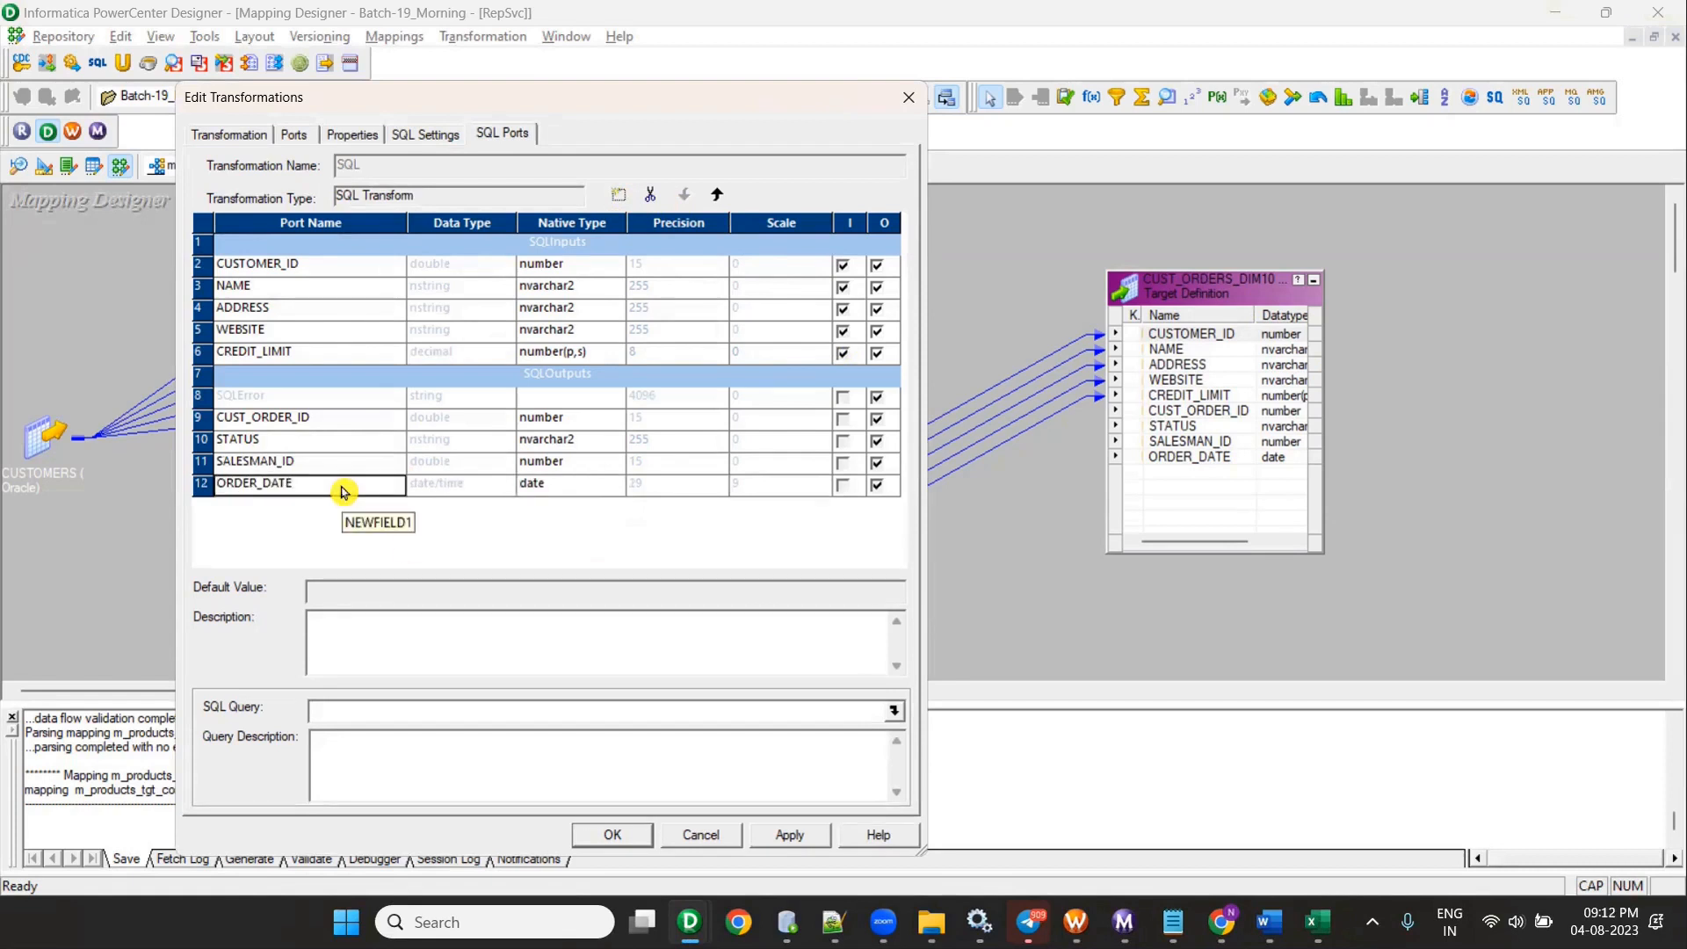
left_click(640, 836)
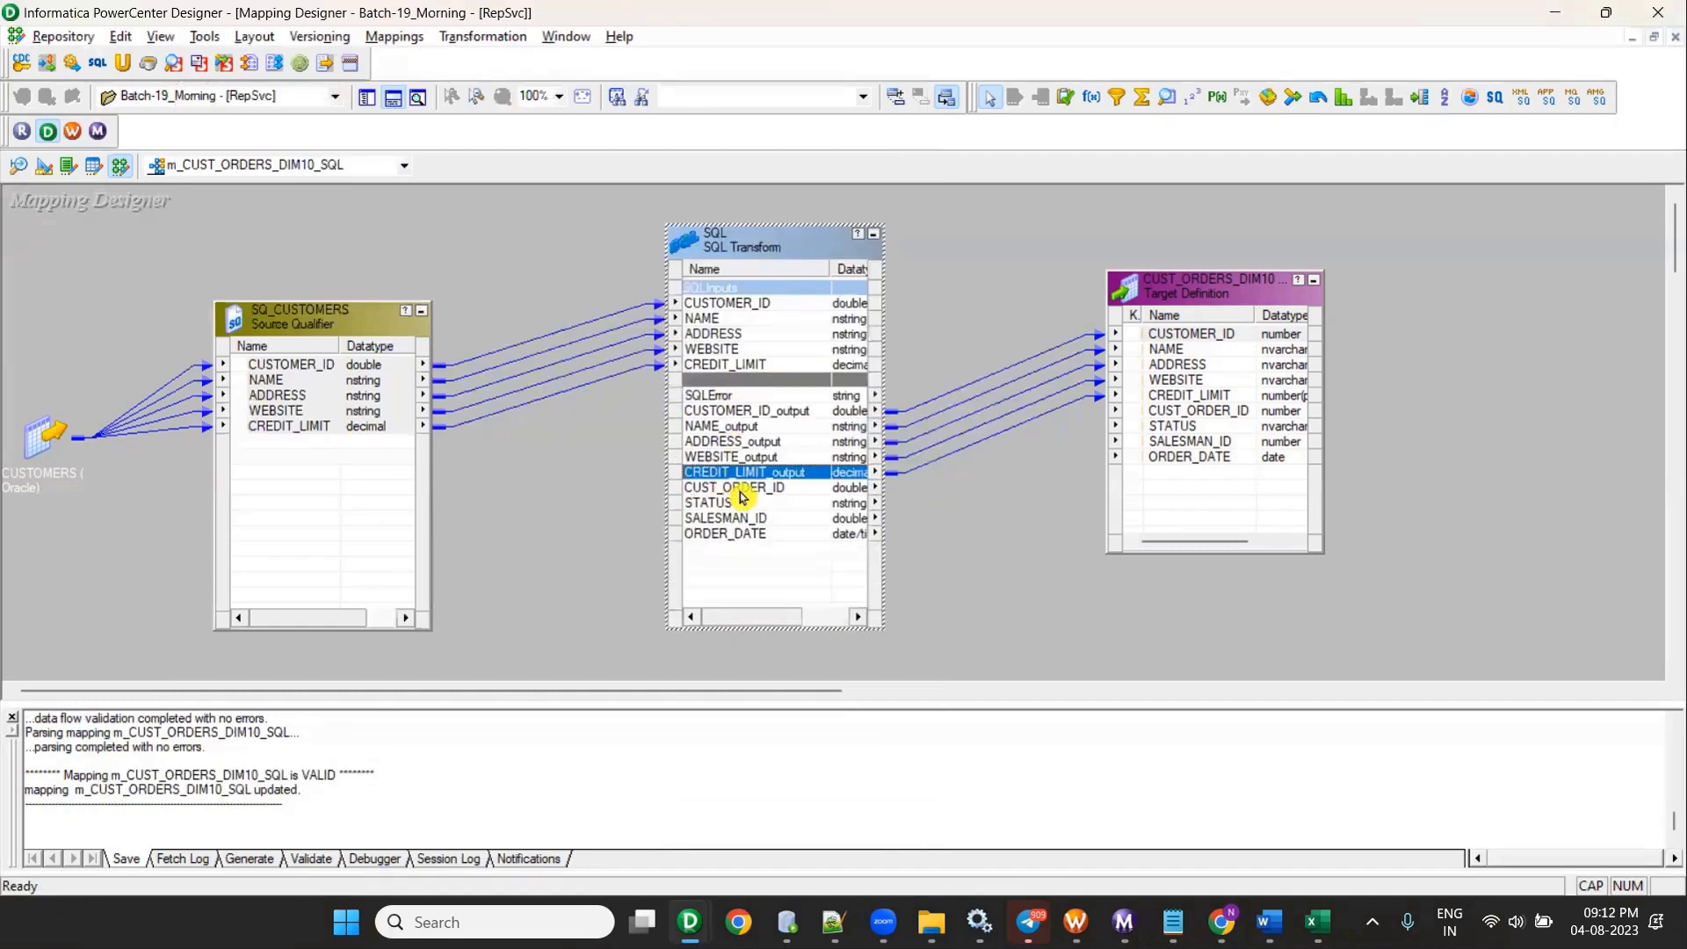
Step: Link the SQL outputs CUST_ORDER_ID, STATUS, SALESMAN_ID and ORDER_DATE to the matching CUST_ORDERS_DIM10 target columns and hide the output log
left_click(740, 489)
left_click(740, 534, "shift")
left_click_drag(753, 488, 1150, 418)
left_click(393, 97)
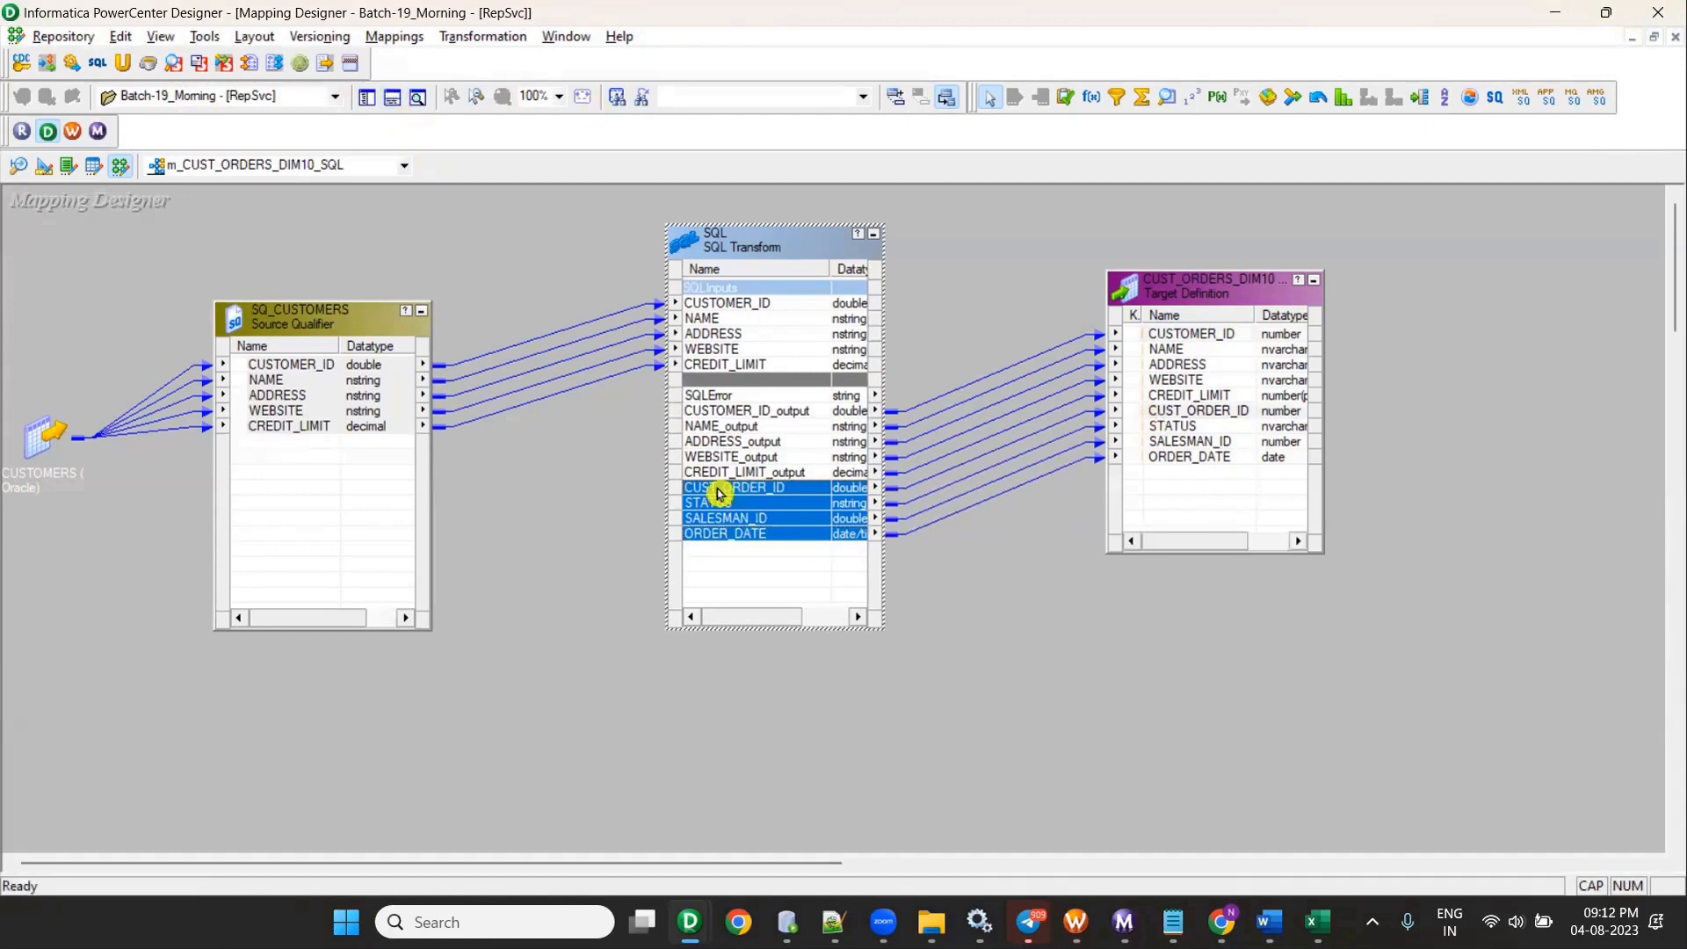
Step: Copy the SELECT query on ORDERS filtered by CUSTOMER_ID=?CUSTOMER_ID? from the QUERY note in Notepad into the SQL transformation's SQL Editor
double_click(718, 491)
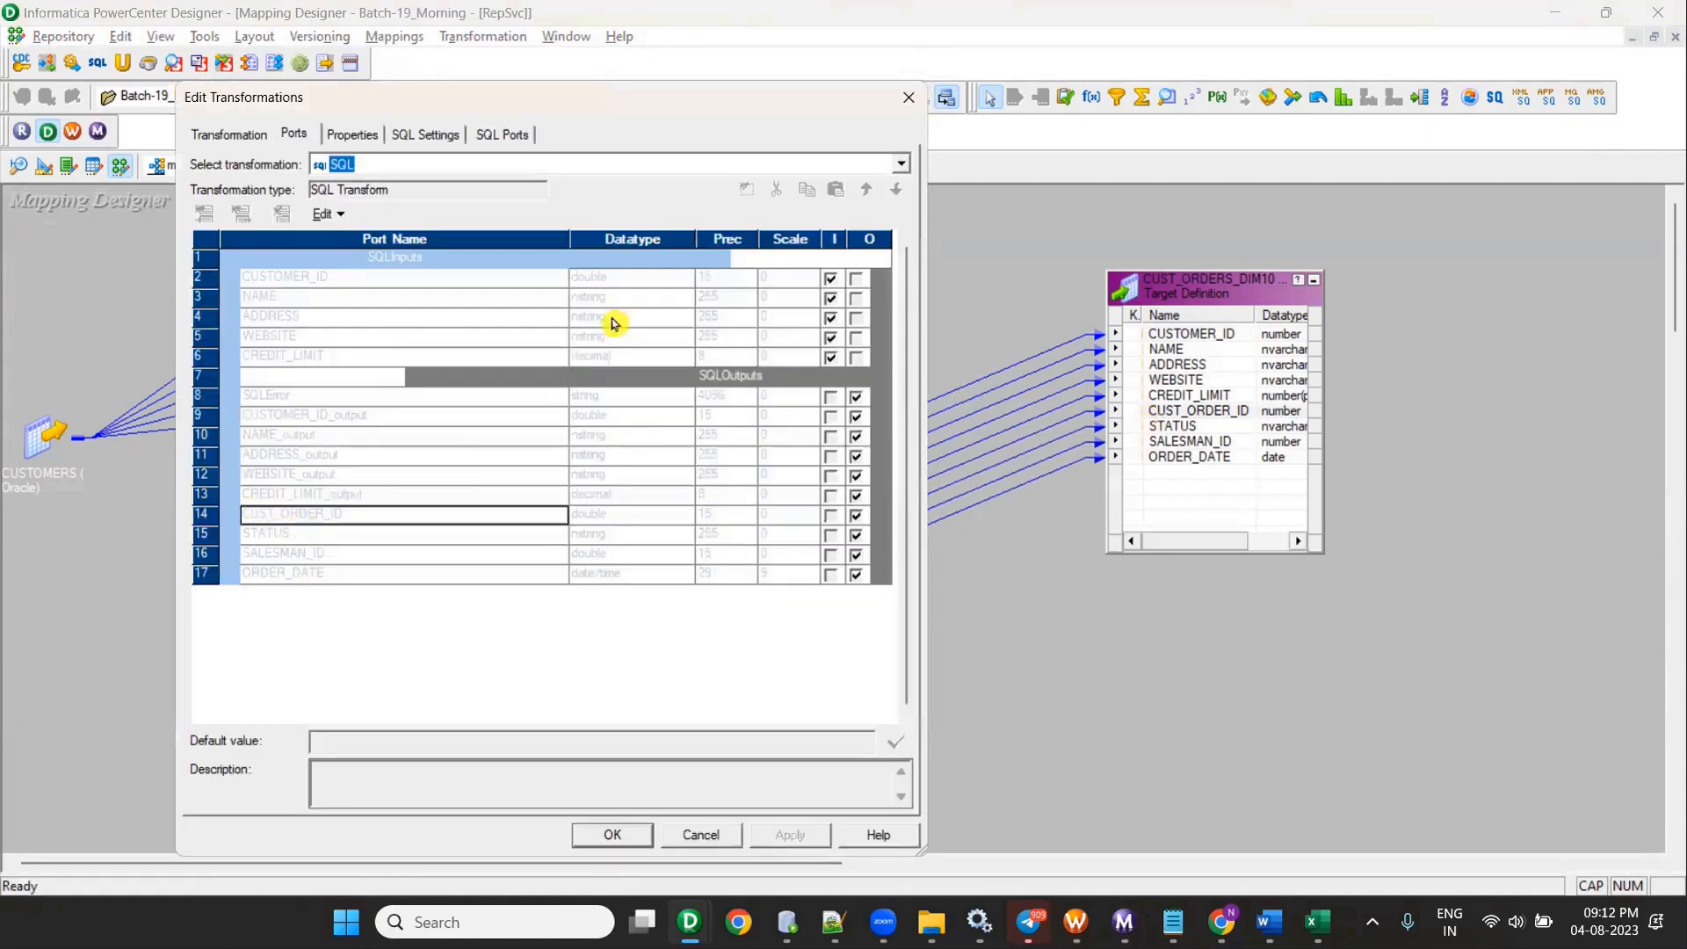
left_click(503, 135)
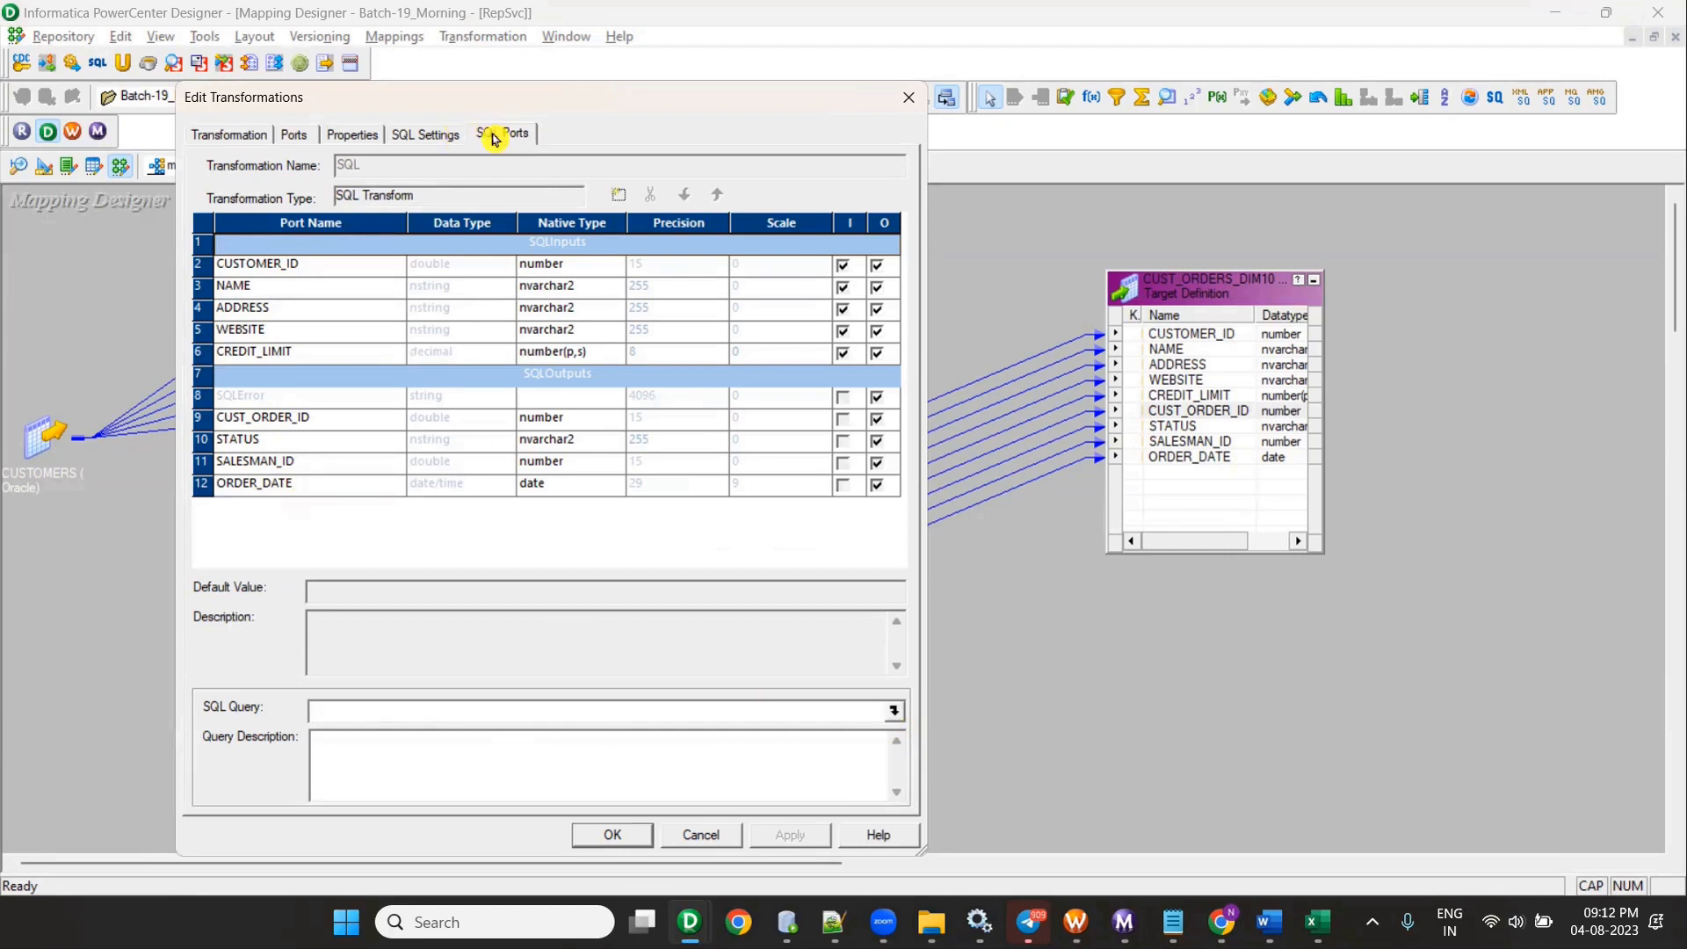
left_click(892, 714)
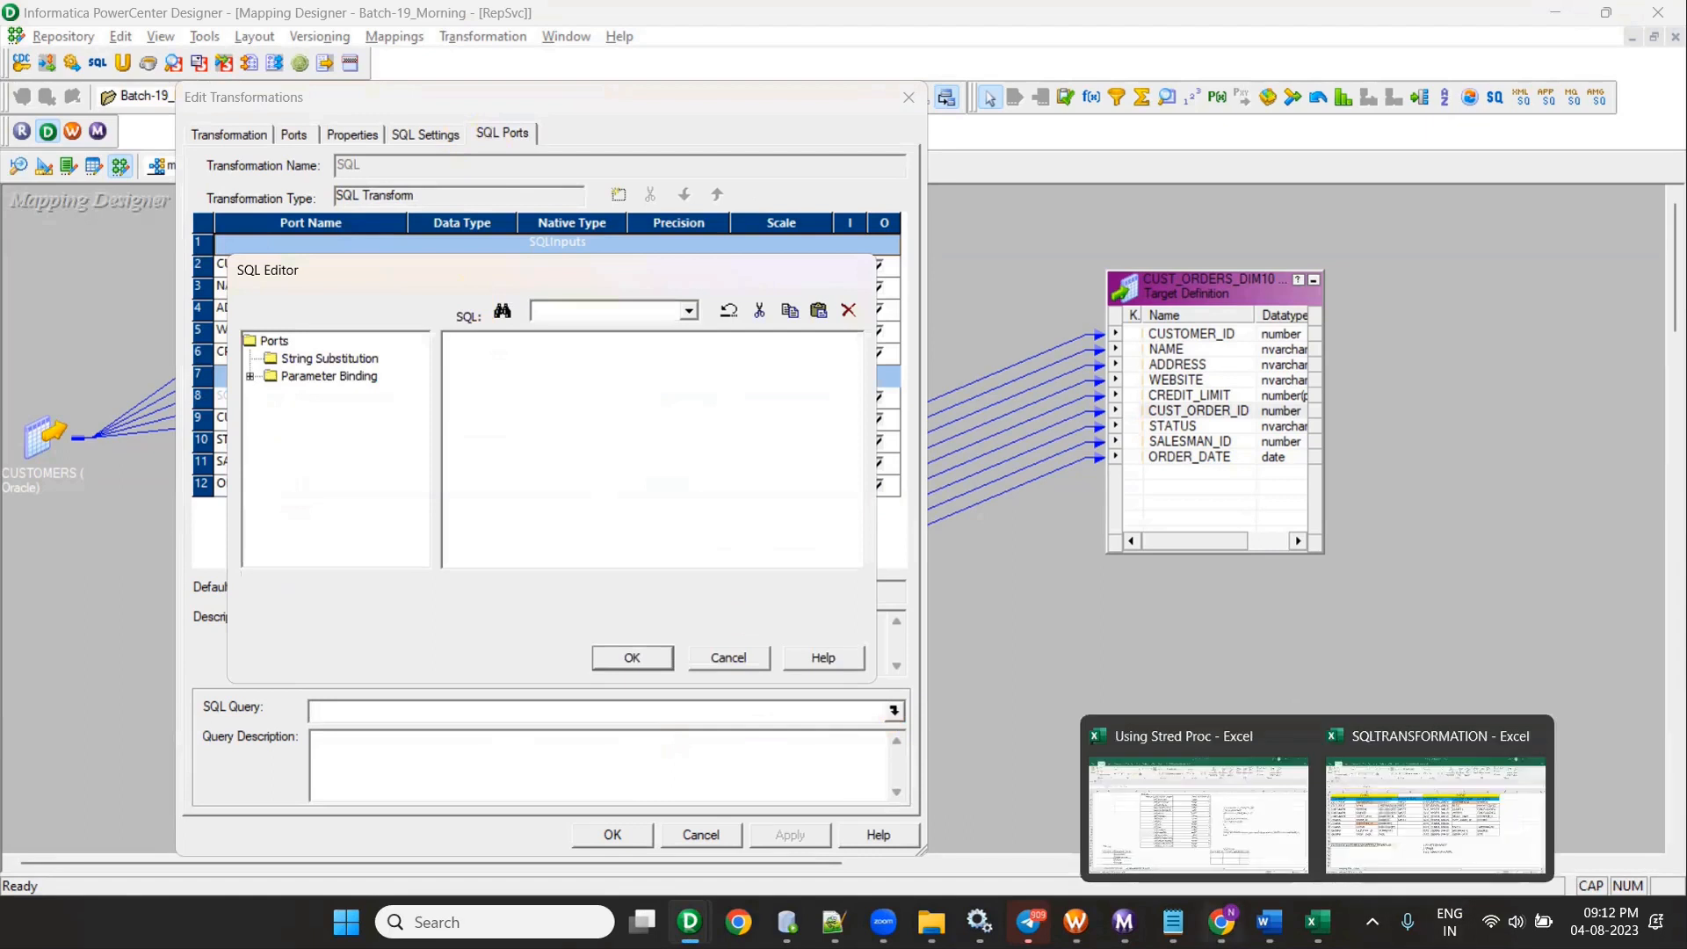
mouse_move(1174, 922)
left_click(1032, 822)
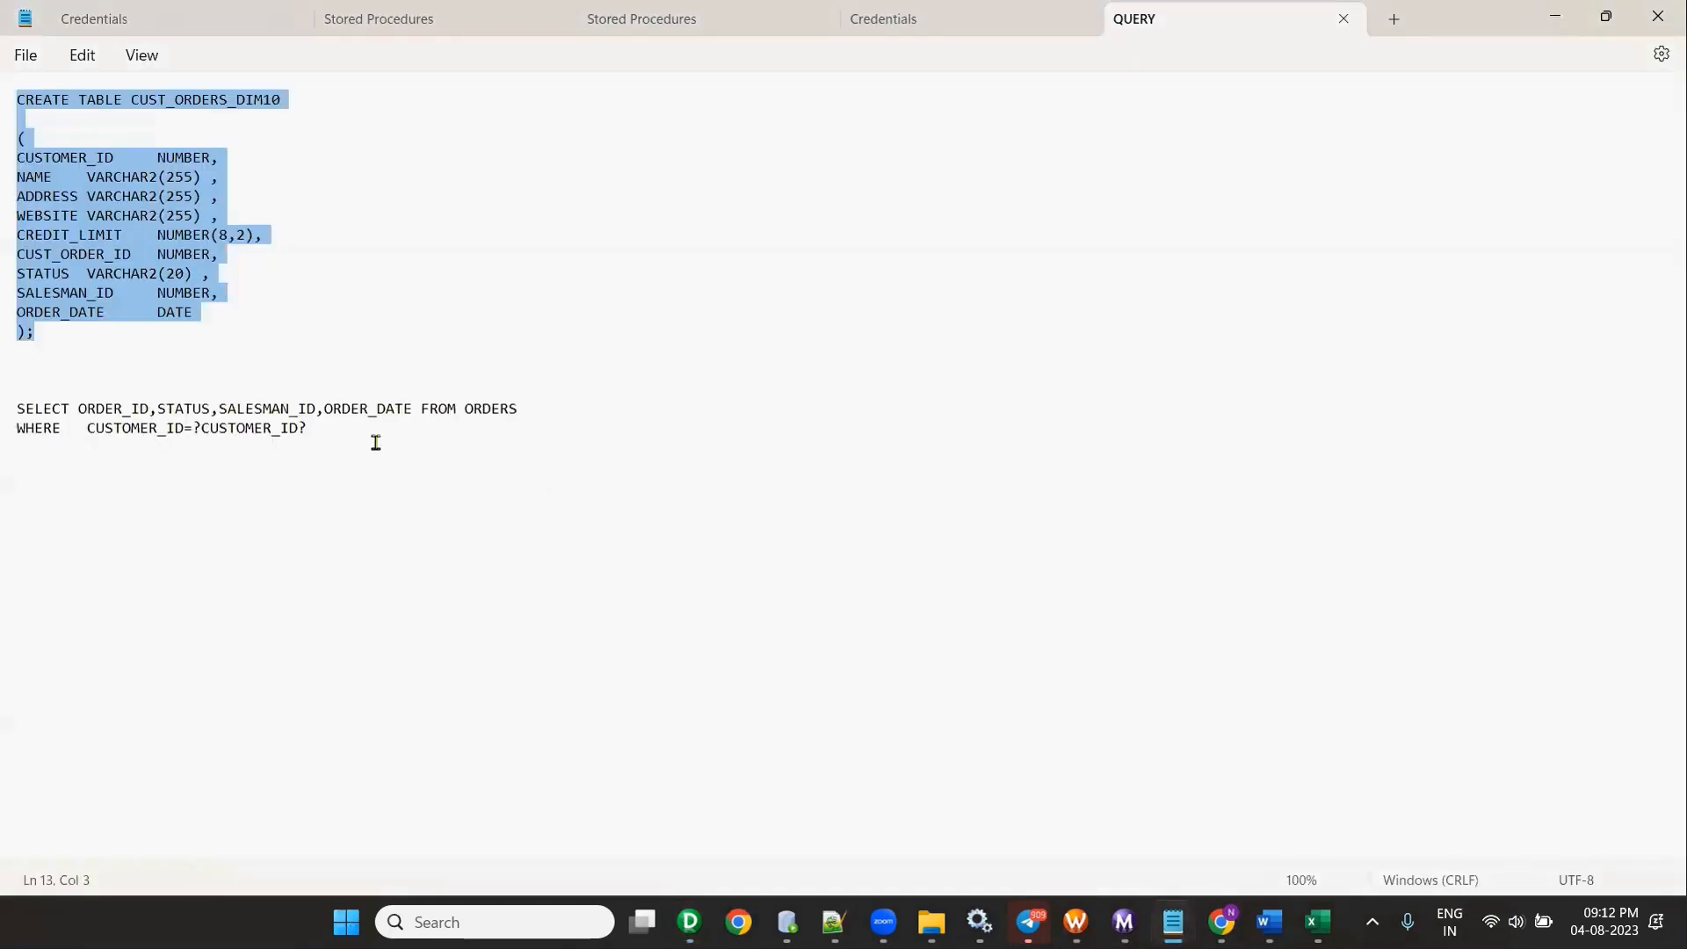
left_click_drag(376, 442, 24, 404)
key("ctrl+c")
key("alt+Tab")
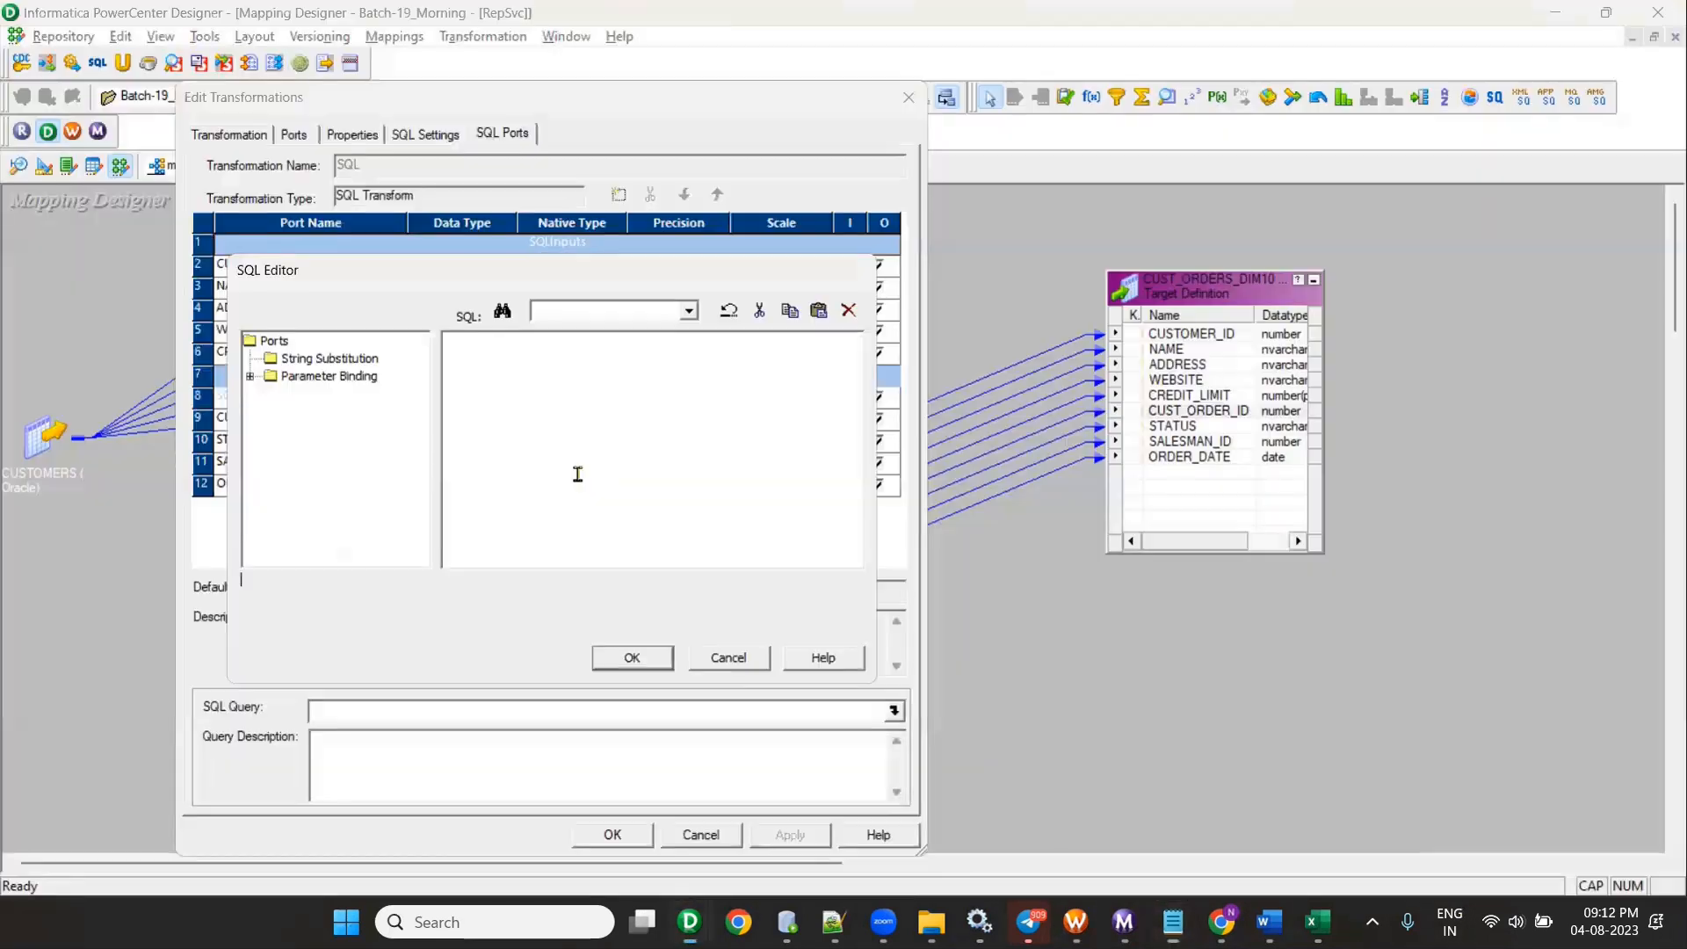
key("ctrl+v")
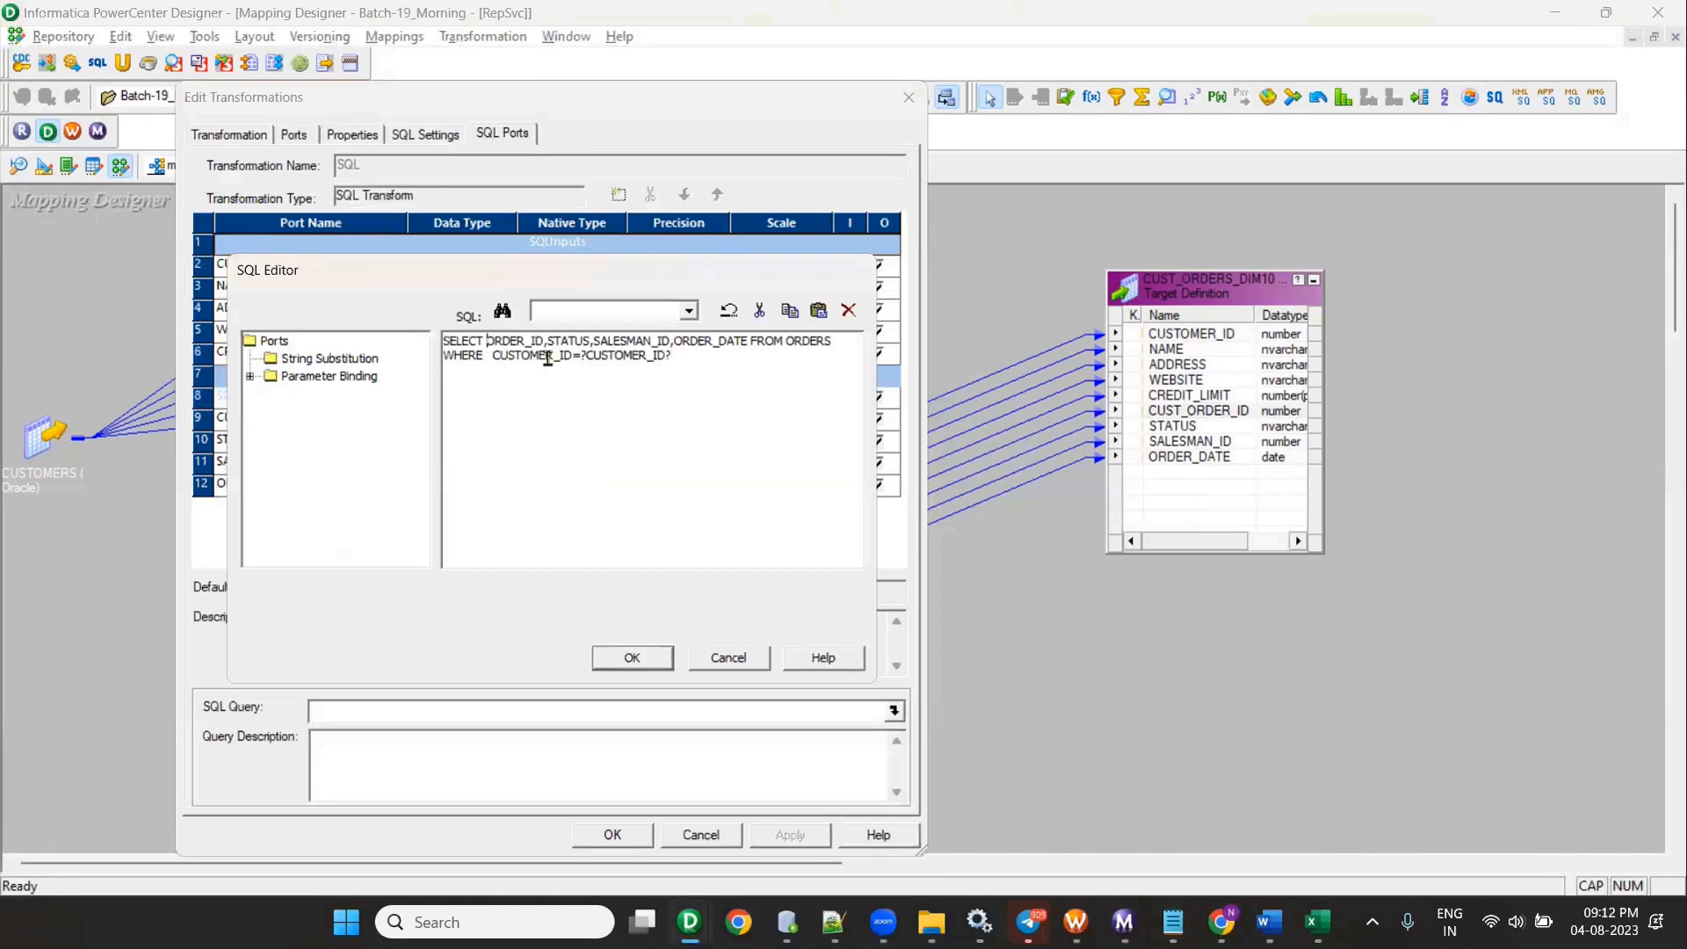
Step: Check in the SQLTRANSFORMATION Excel workbook how ORDER_ID of ORDERS maps to CUST_ORDER_ID in the target
mouse_move(1269, 922)
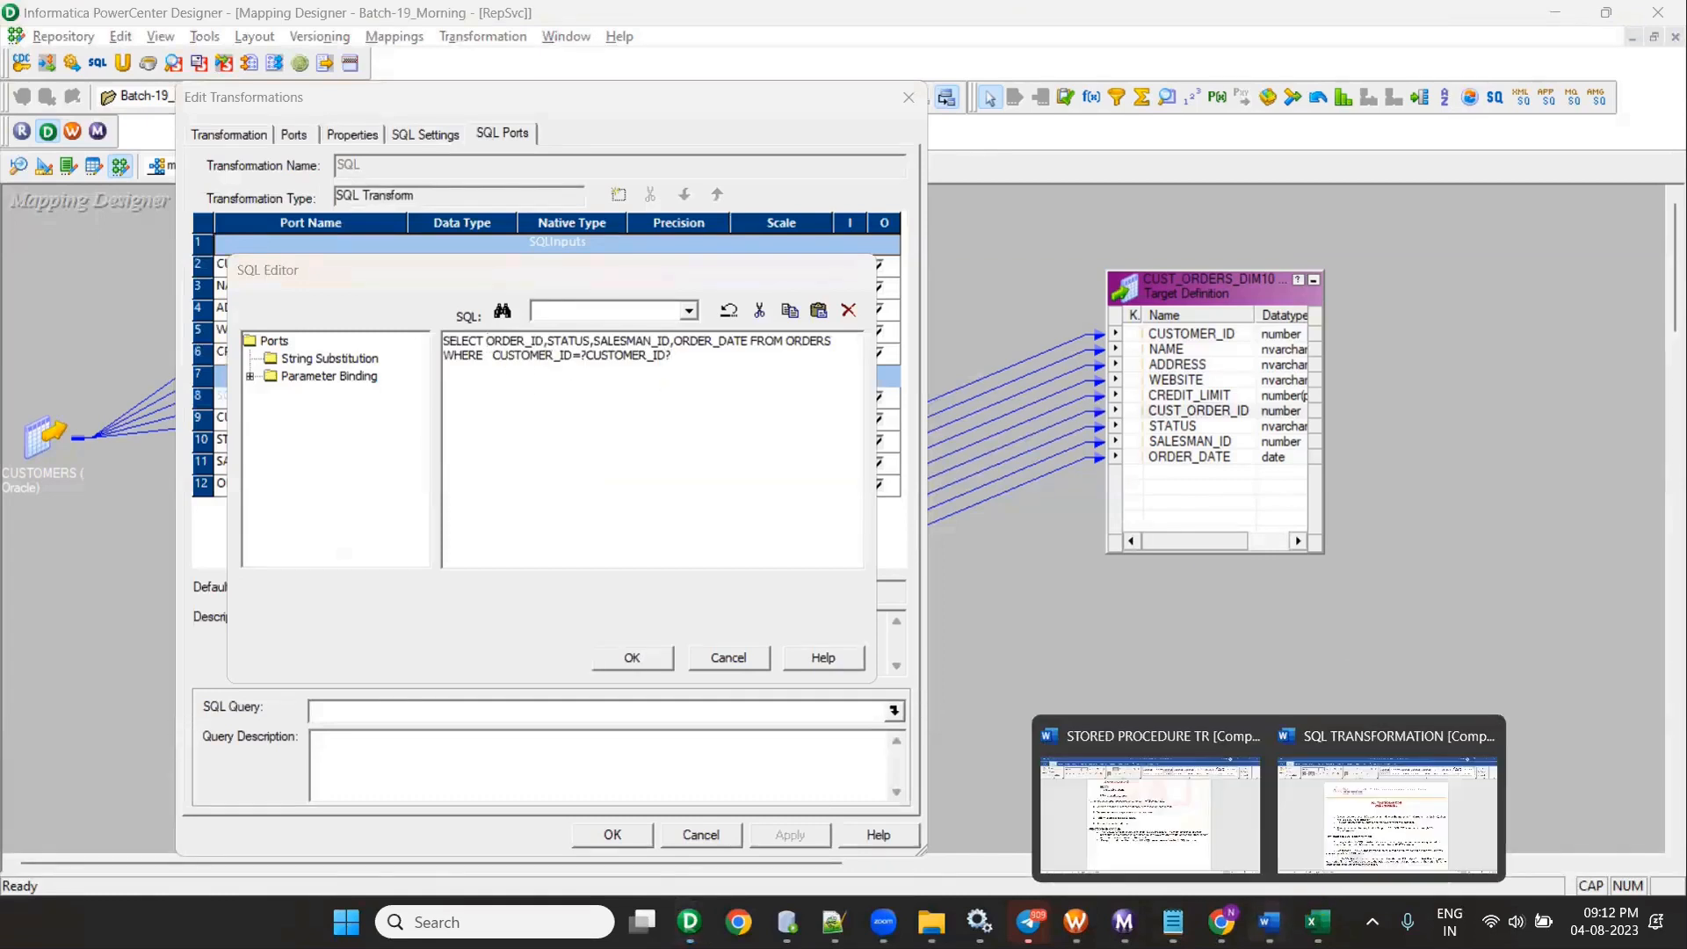
left_click(1396, 818)
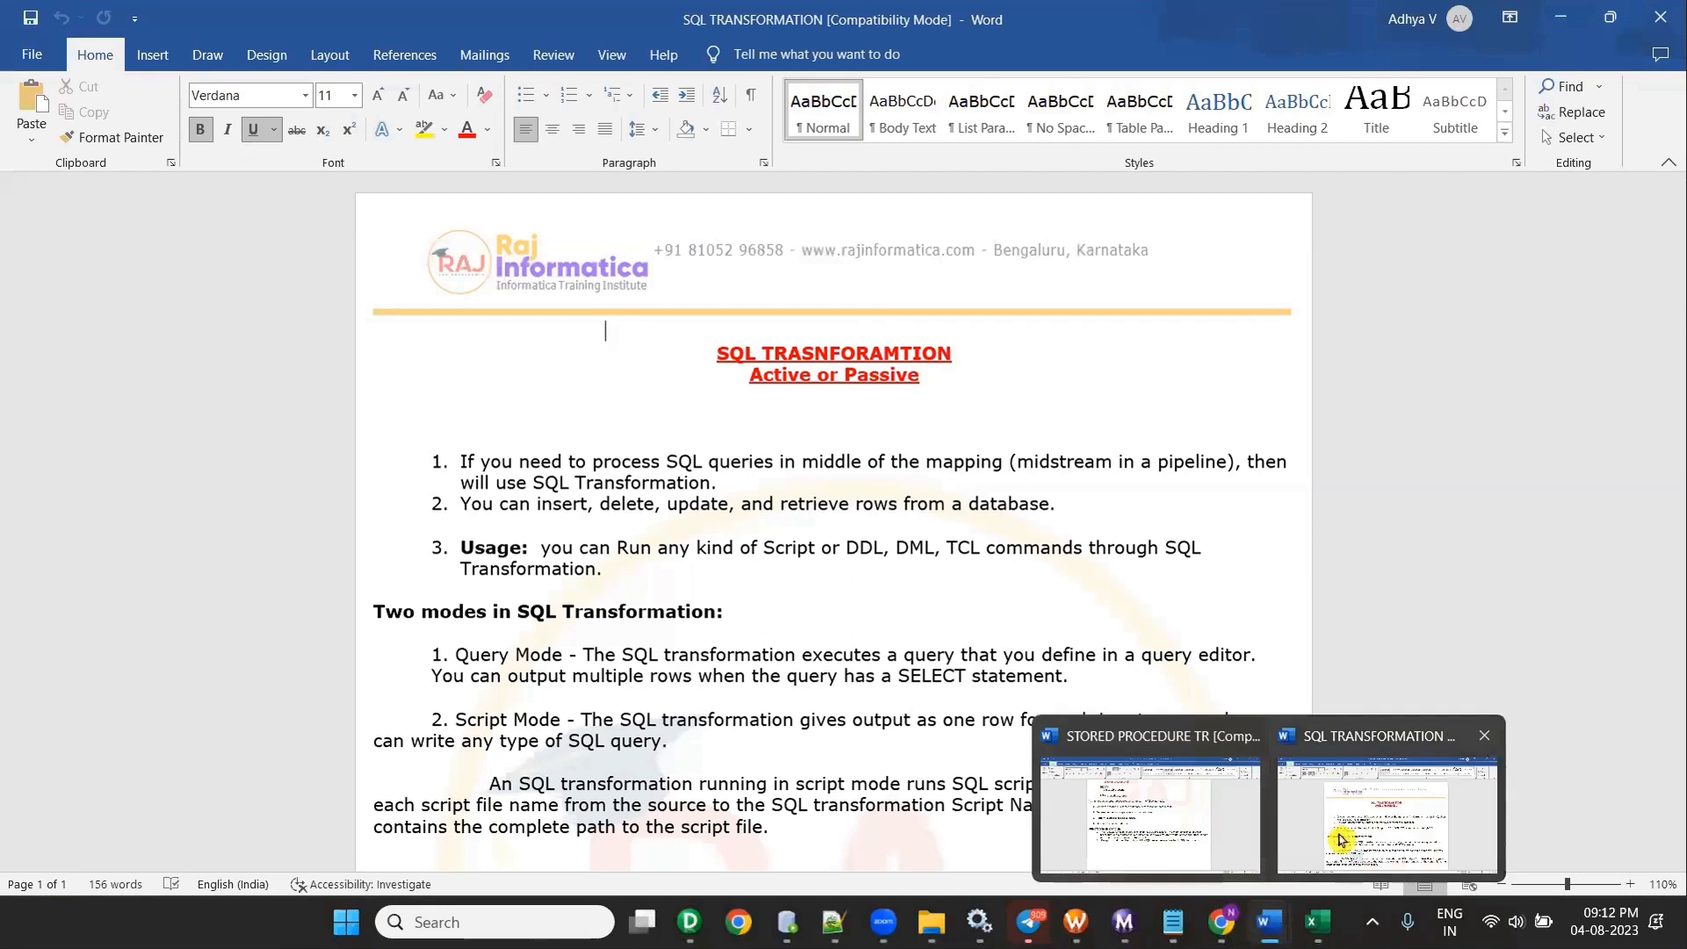
mouse_move(1315, 922)
left_click(1358, 823)
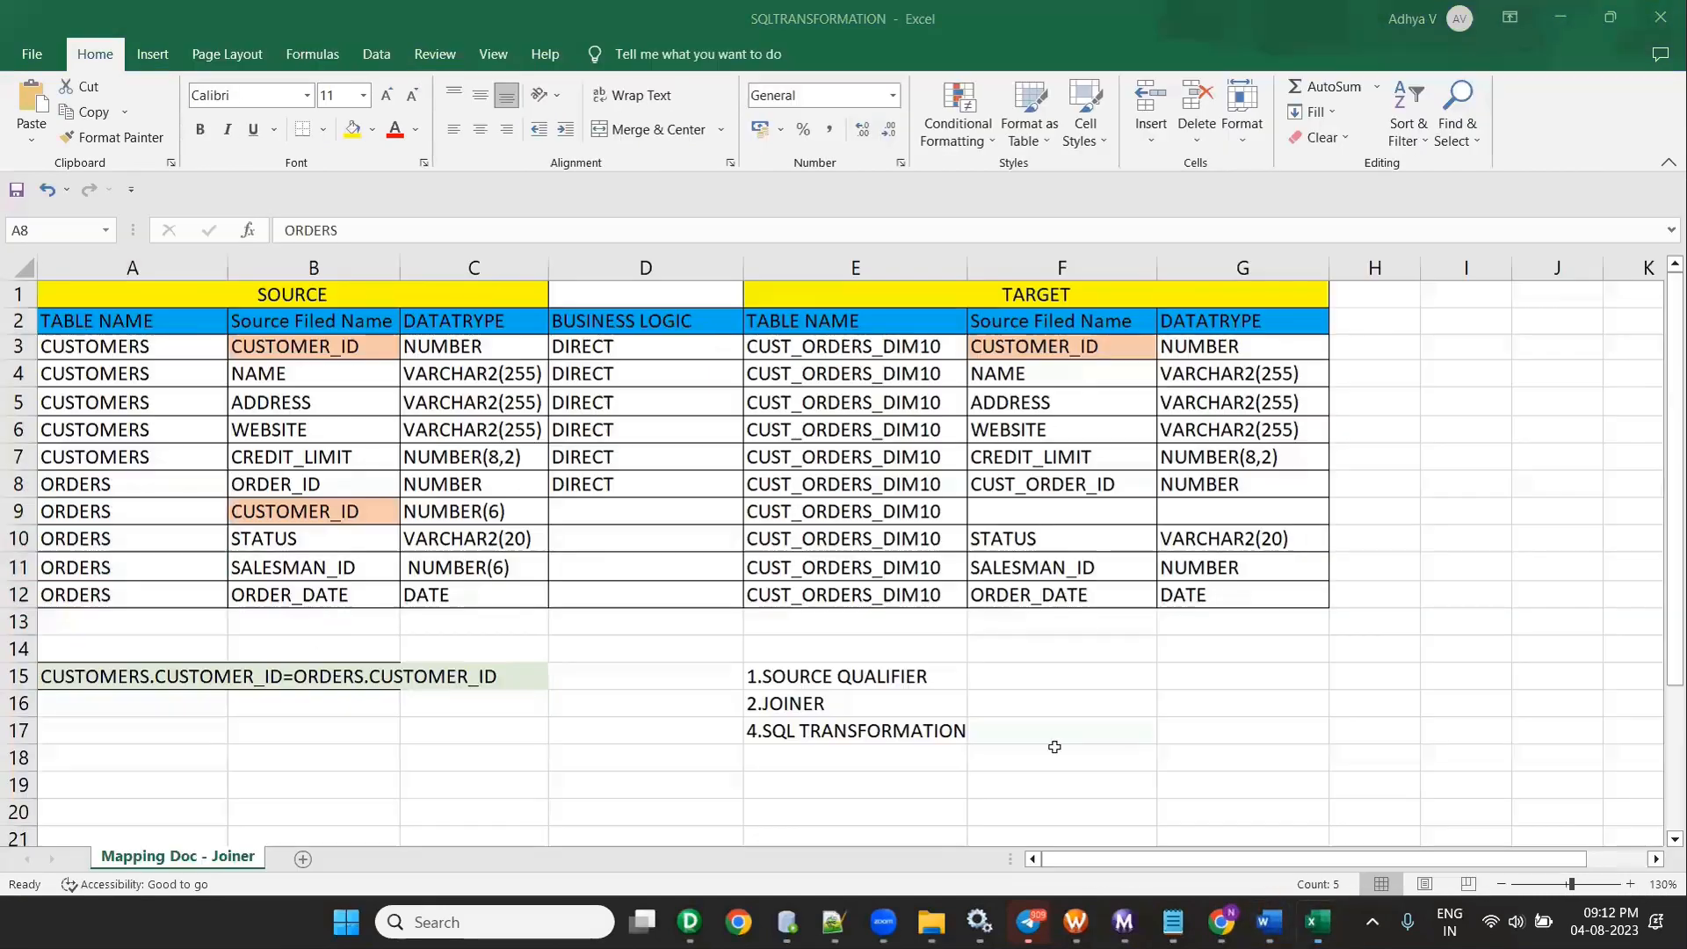
left_click(295, 488)
left_click(1090, 487, "ctrl")
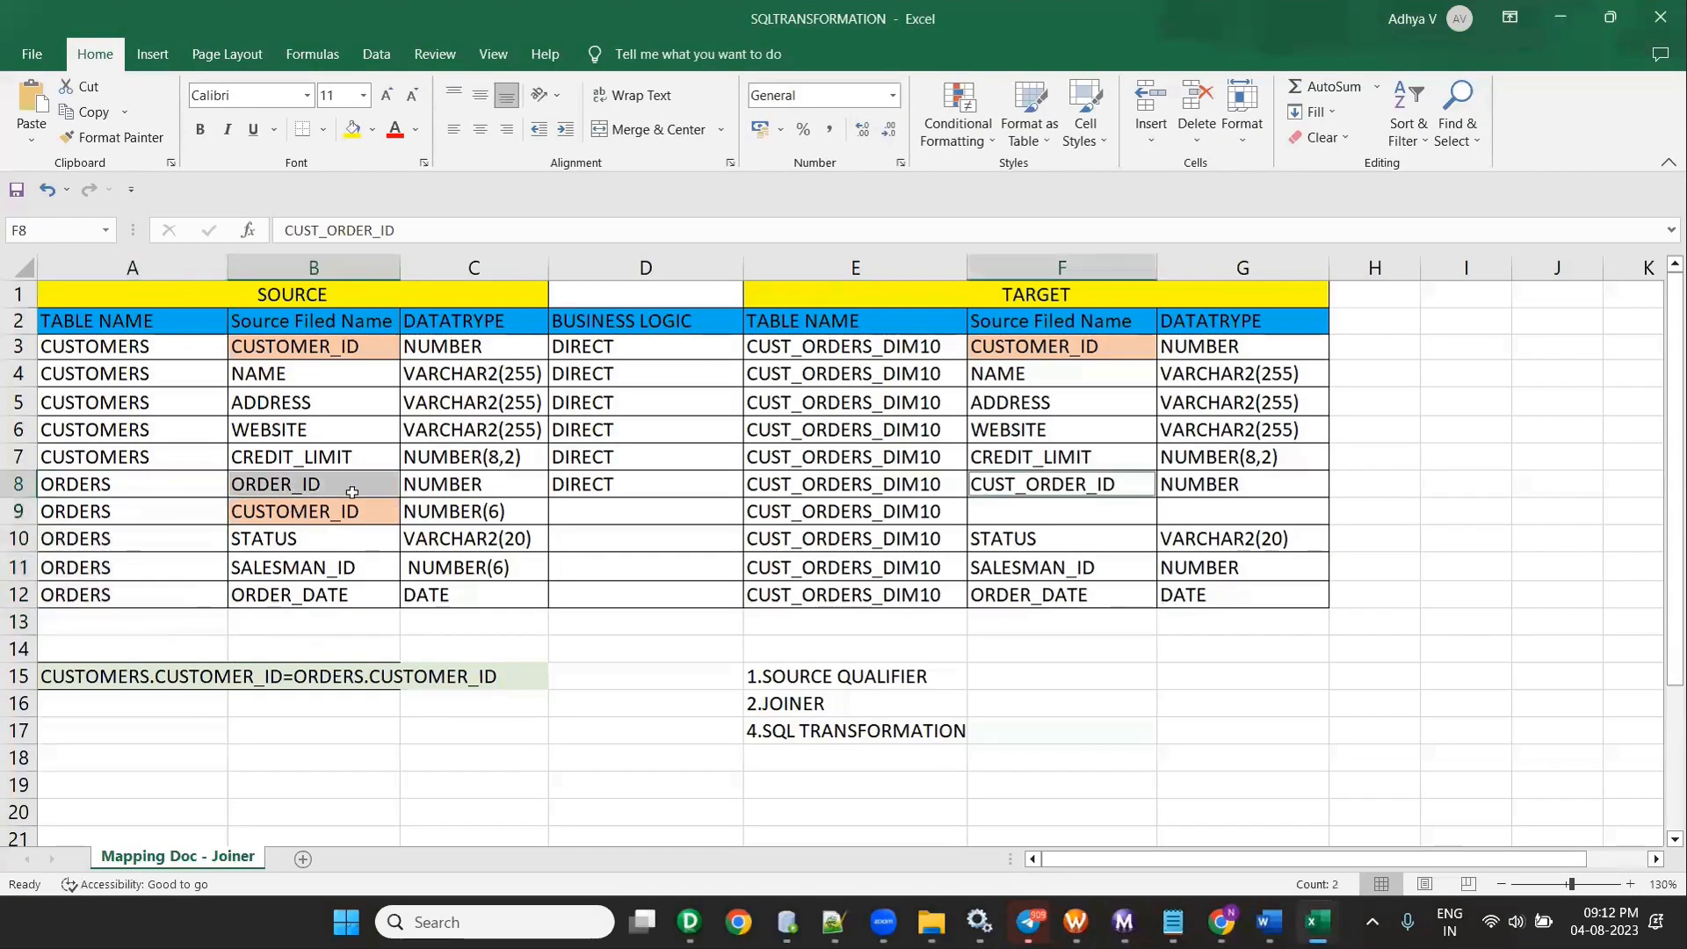
Step: Copy the ORDERS field names ORDER_ID, STATUS, SALESMAN_ID and ORDER_DATE from the mapping sheet and return to the SQL Editor in PowerCenter Designer
left_click(328, 509)
left_click_drag(327, 489, 344, 589)
left_click(344, 595)
left_click(340, 492)
left_click(335, 545, "ctrl")
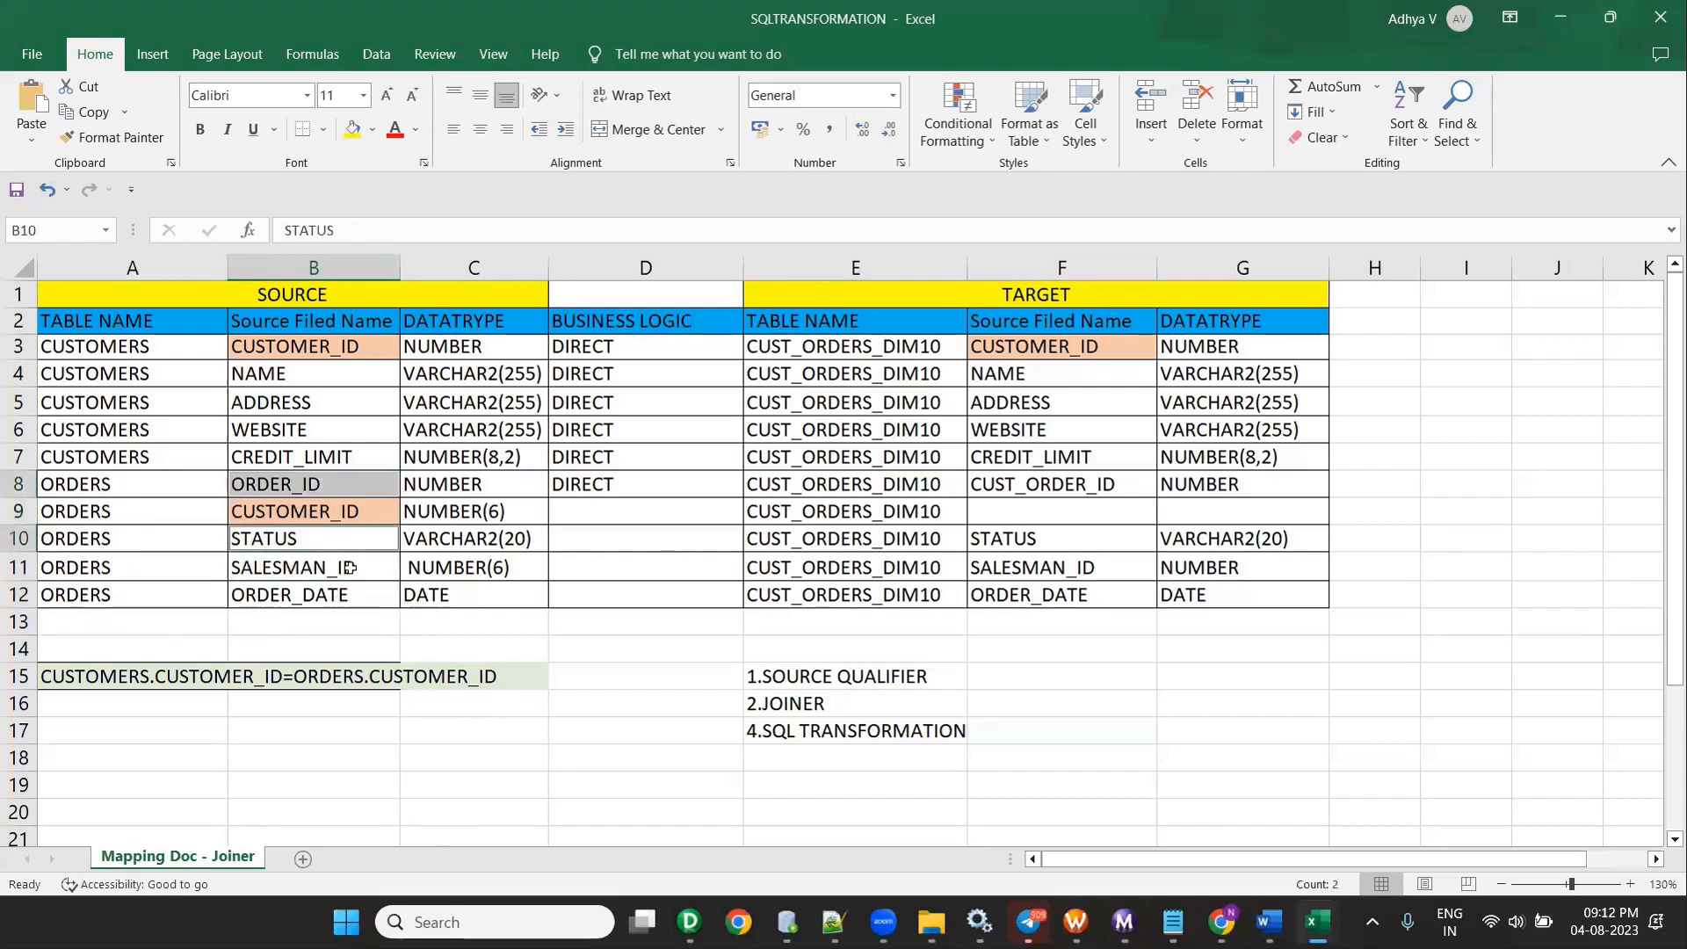
left_click(349, 568, "ctrl")
left_click(356, 596, "ctrl")
key("ctrl+c")
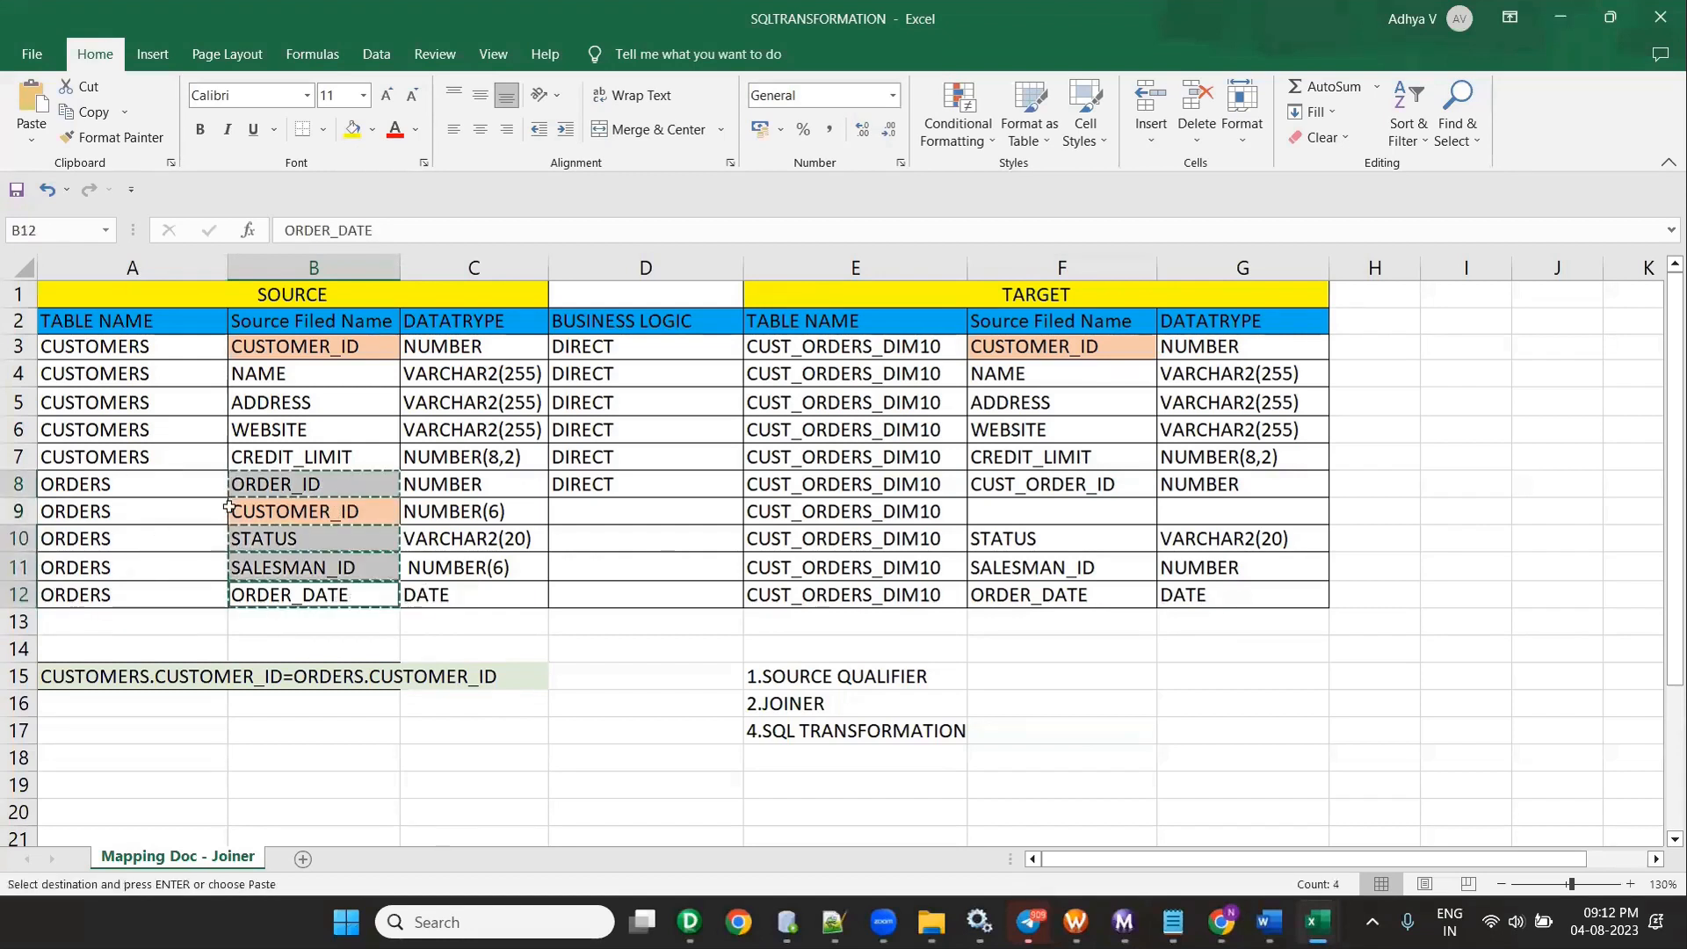
key("alt+Tab")
key("alt+Tab")
key("alt+Tab")
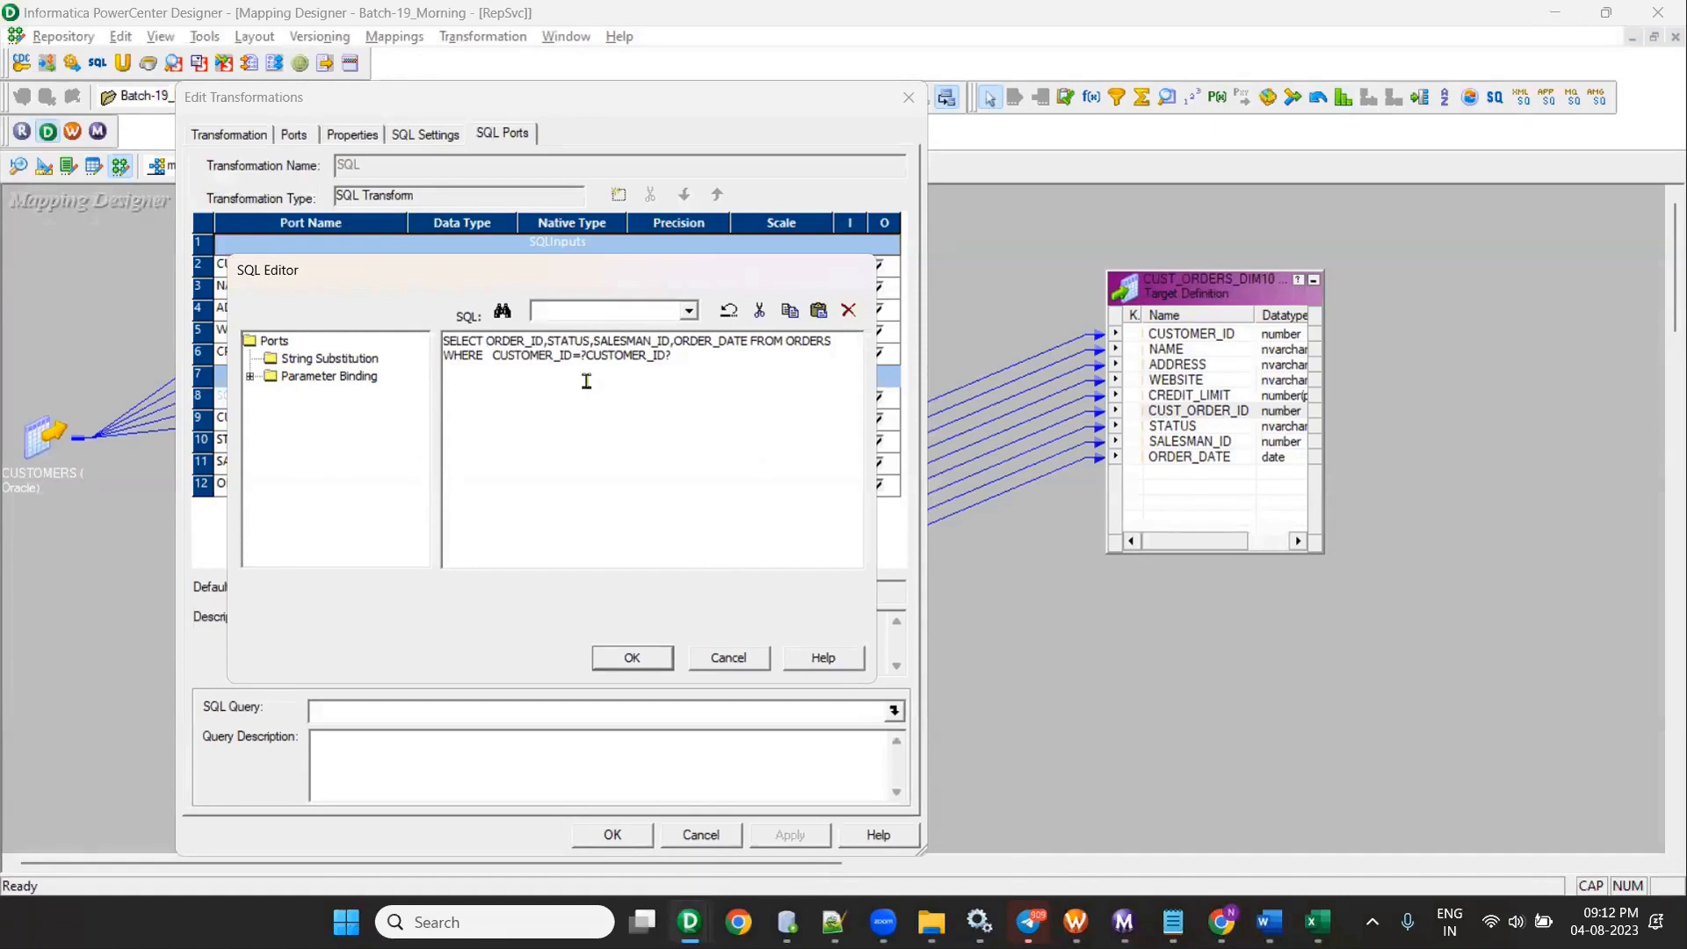
Step: Copy the whole query from the SQL Editor to the end of the Notepad++ notes and highlight its ?CUSTOMER_ID? parameter
left_click_drag(576, 361, 393, 341)
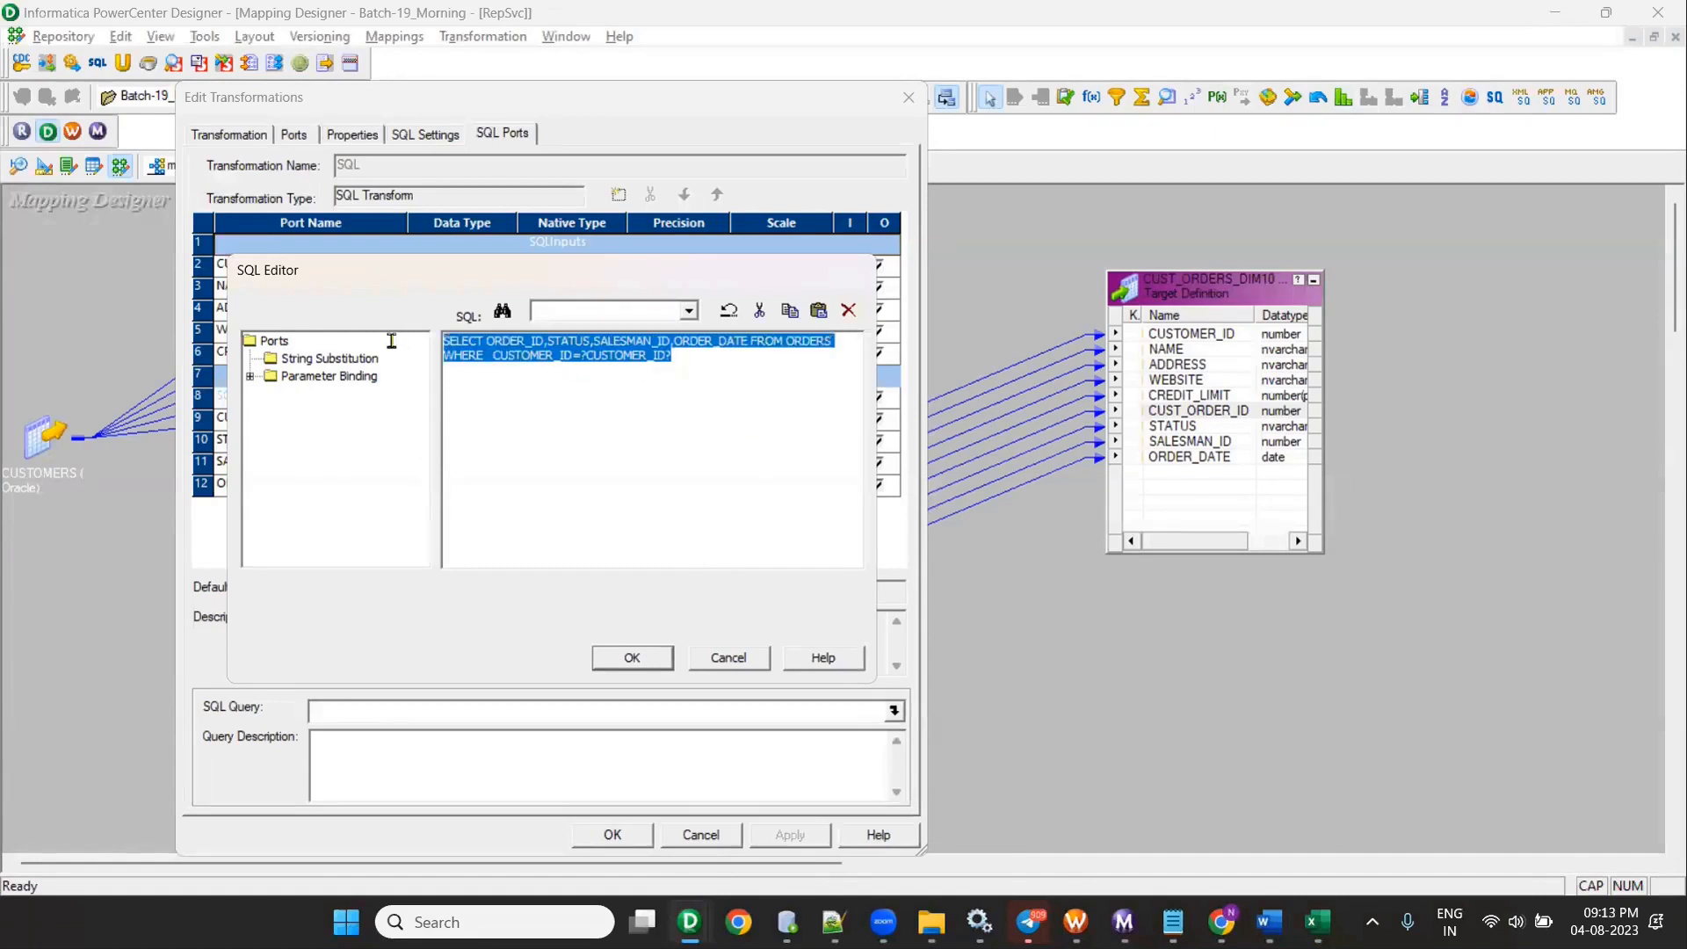
key("alt+Tab")
key("Return")
key("Return")
key("Return")
key("ctrl+v")
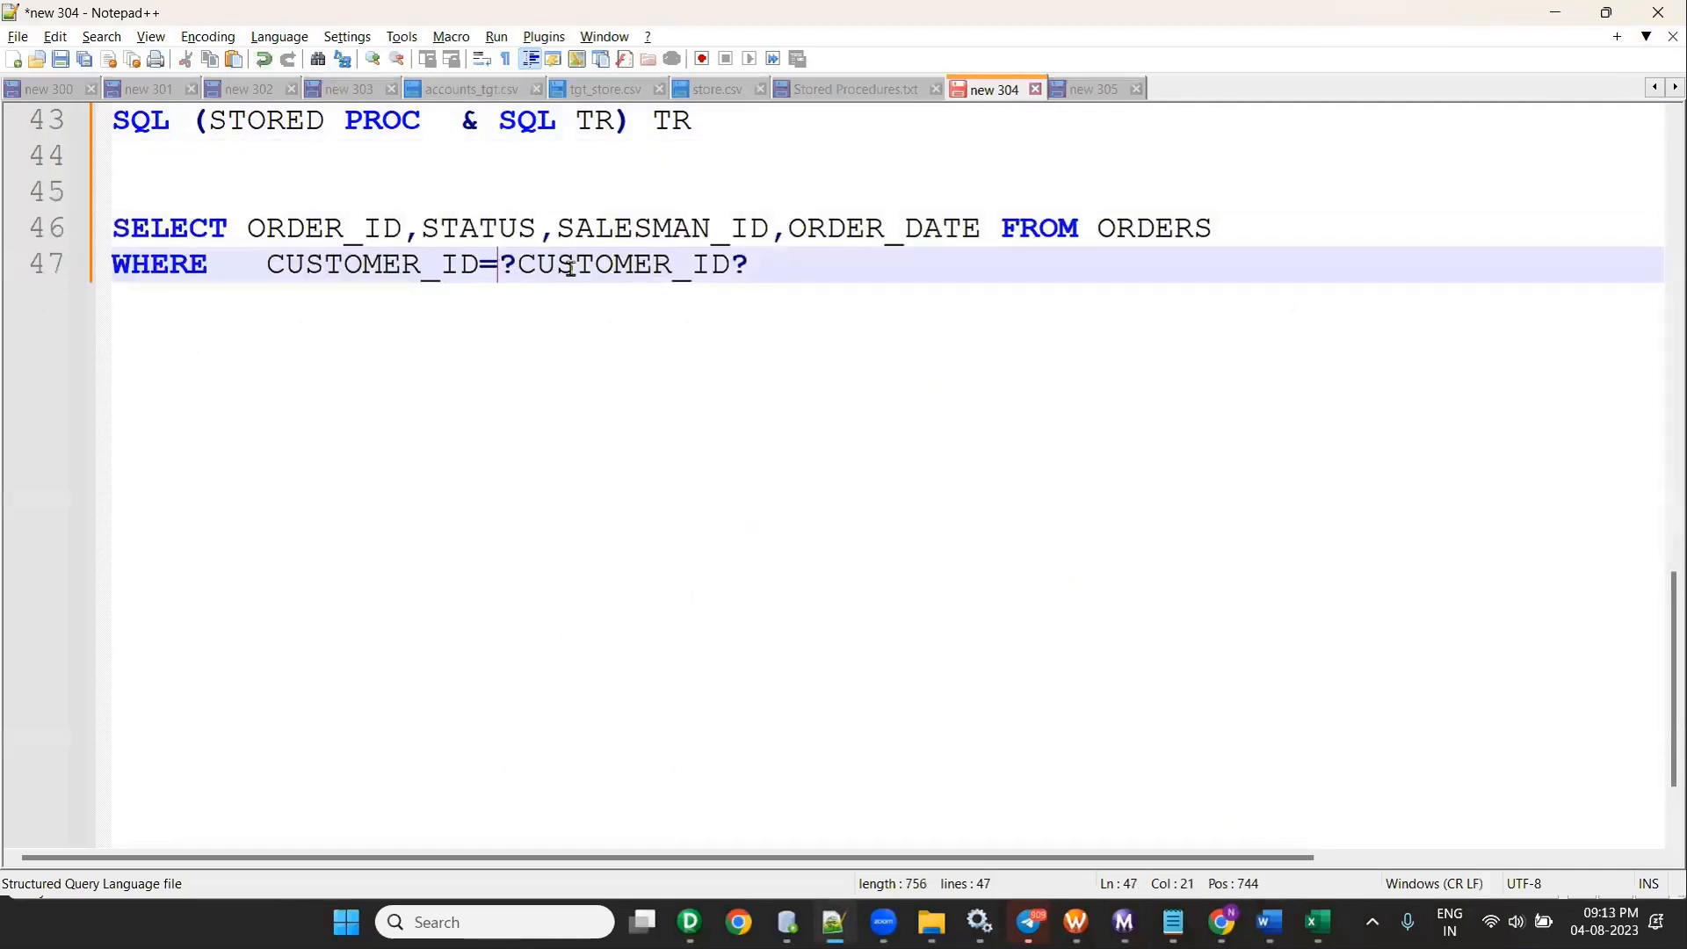
left_click_drag(569, 268, 780, 281)
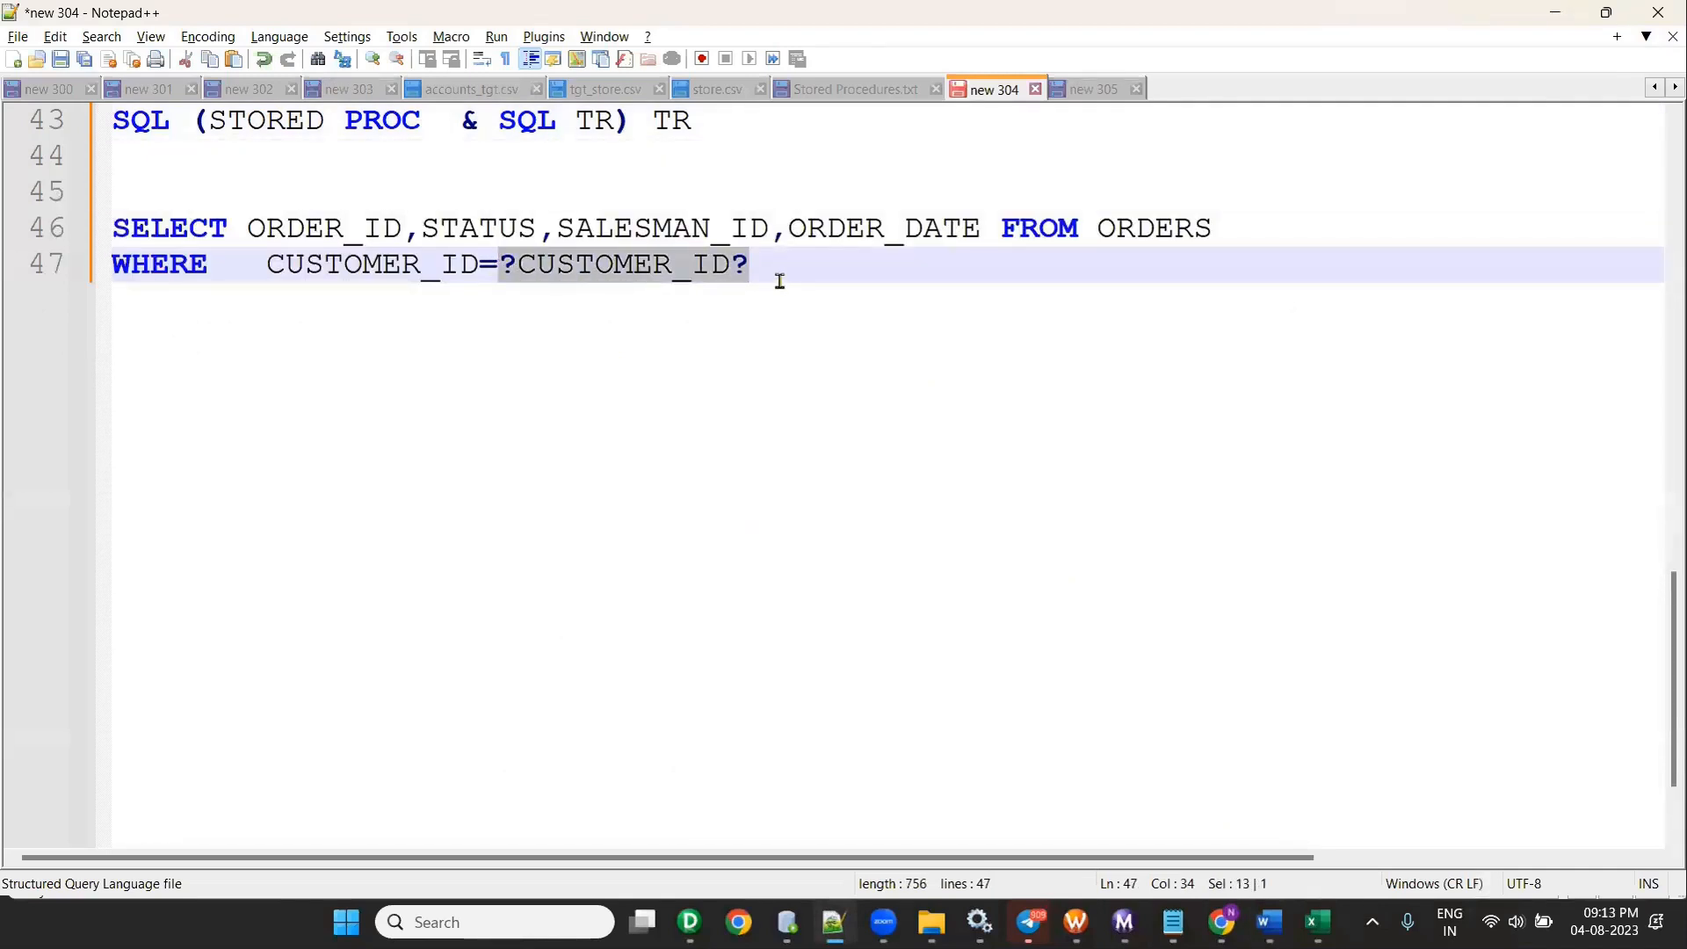
Step: Start a new SELECT statement in the notes, leaving two blank lines beneath the pasted query
left_click(781, 259)
key("Return")
key("Return")
key("Return")
type("SELE")
key("Return")
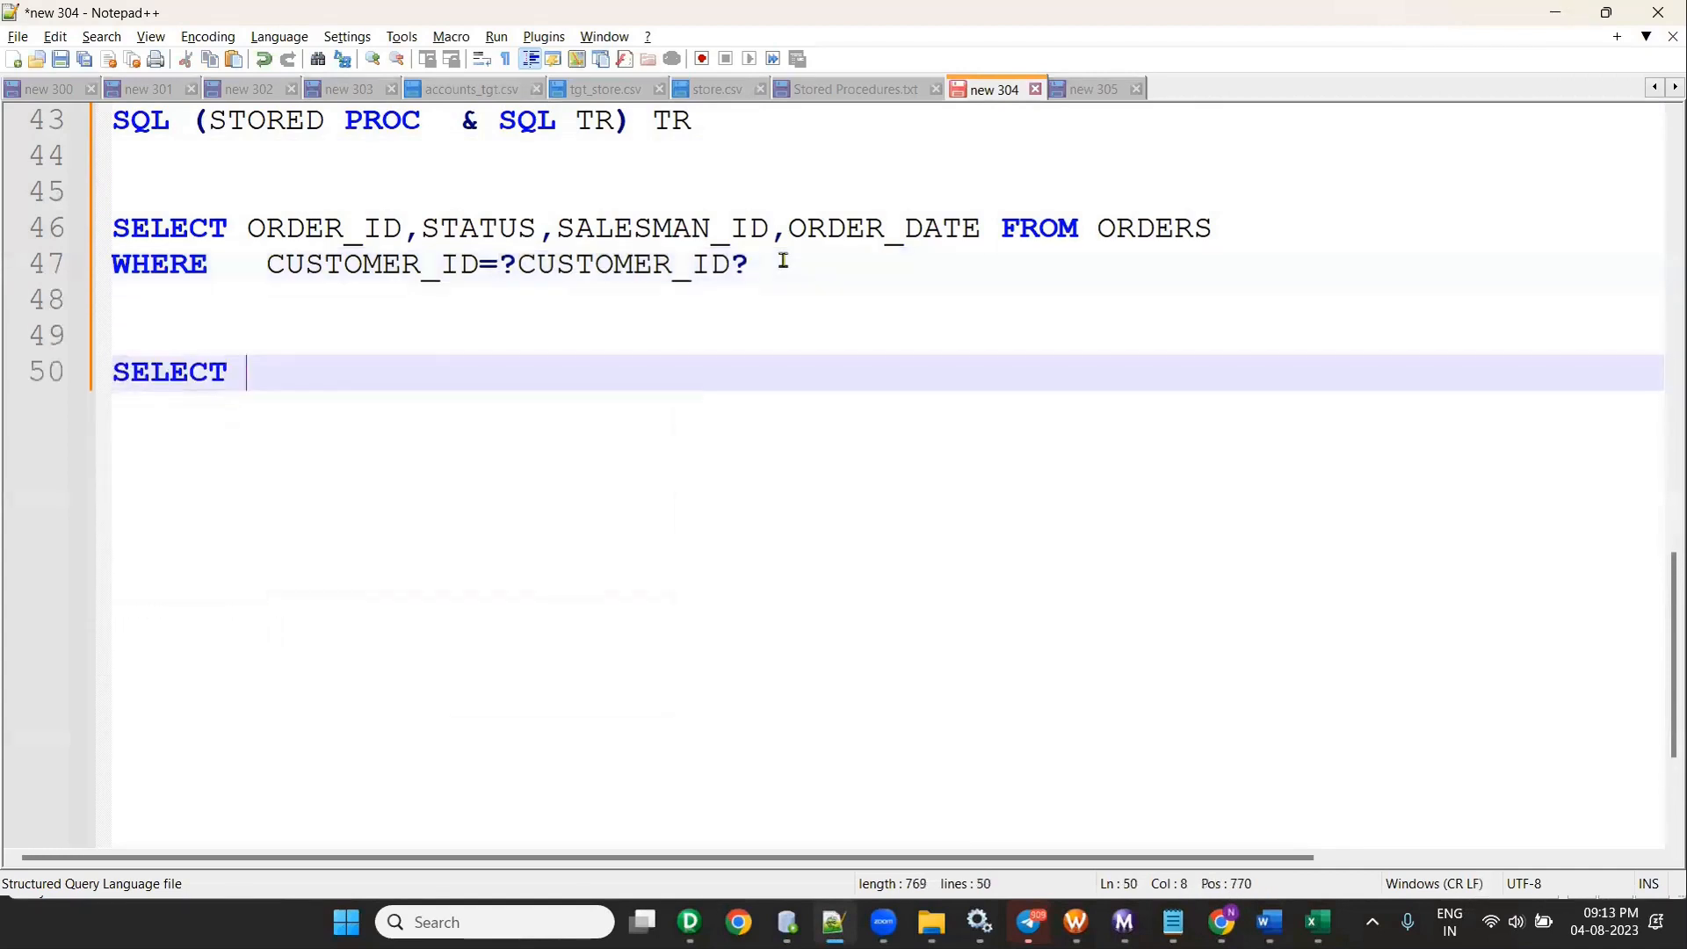
Step: Try to copy the ORDERS field names from the Excel mapping sheet onto a new line beneath SELECT in the Notepad++ notes
key("alt+Tab")
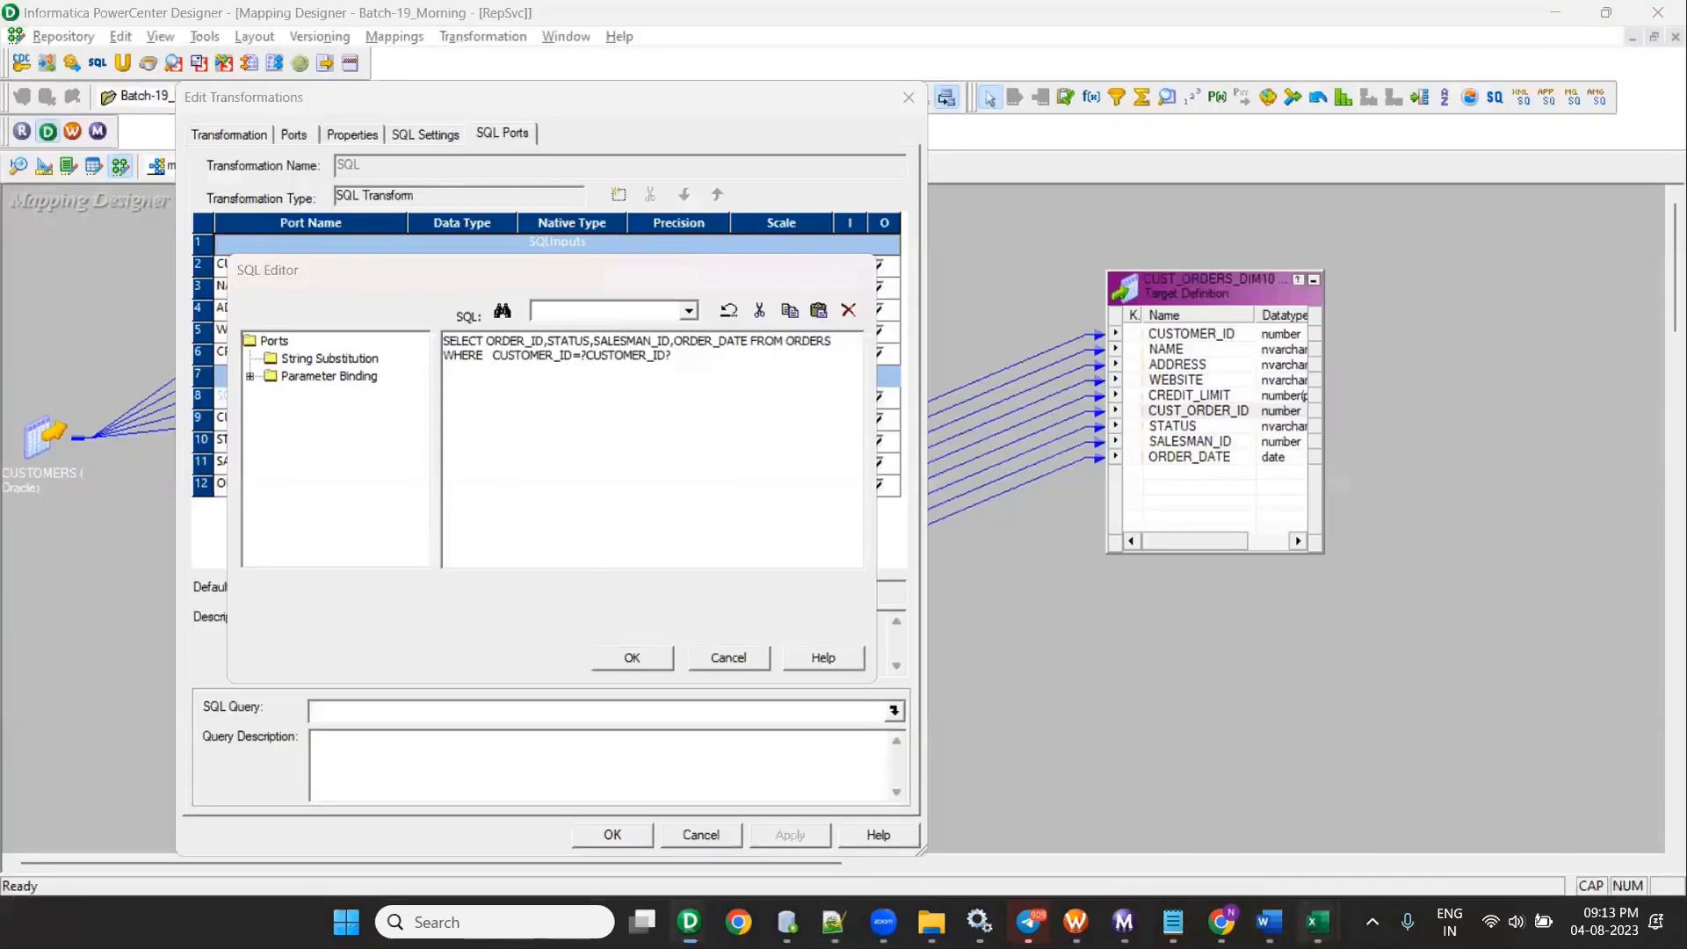
mouse_move(1316, 922)
left_click(1442, 817)
left_click(329, 489)
key("ctrl+c")
key("alt+Tab")
key("alt+Tab")
left_click(833, 922)
key("Return")
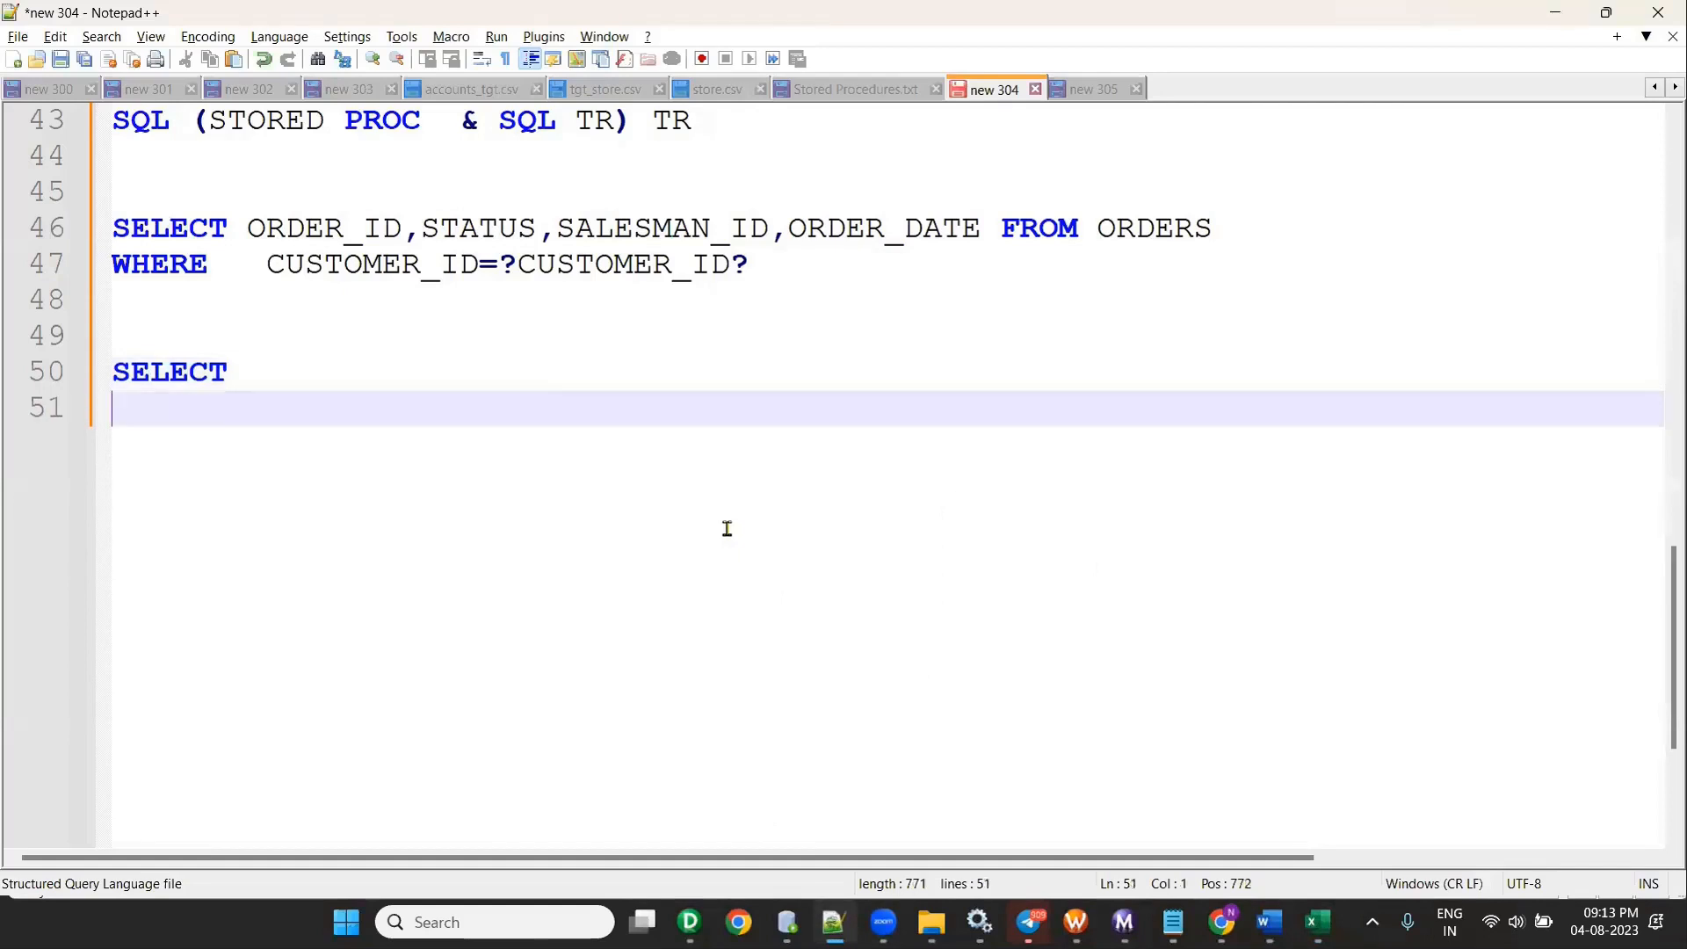
key("ctrl+v")
key("alt+Tab")
key("alt+Tab")
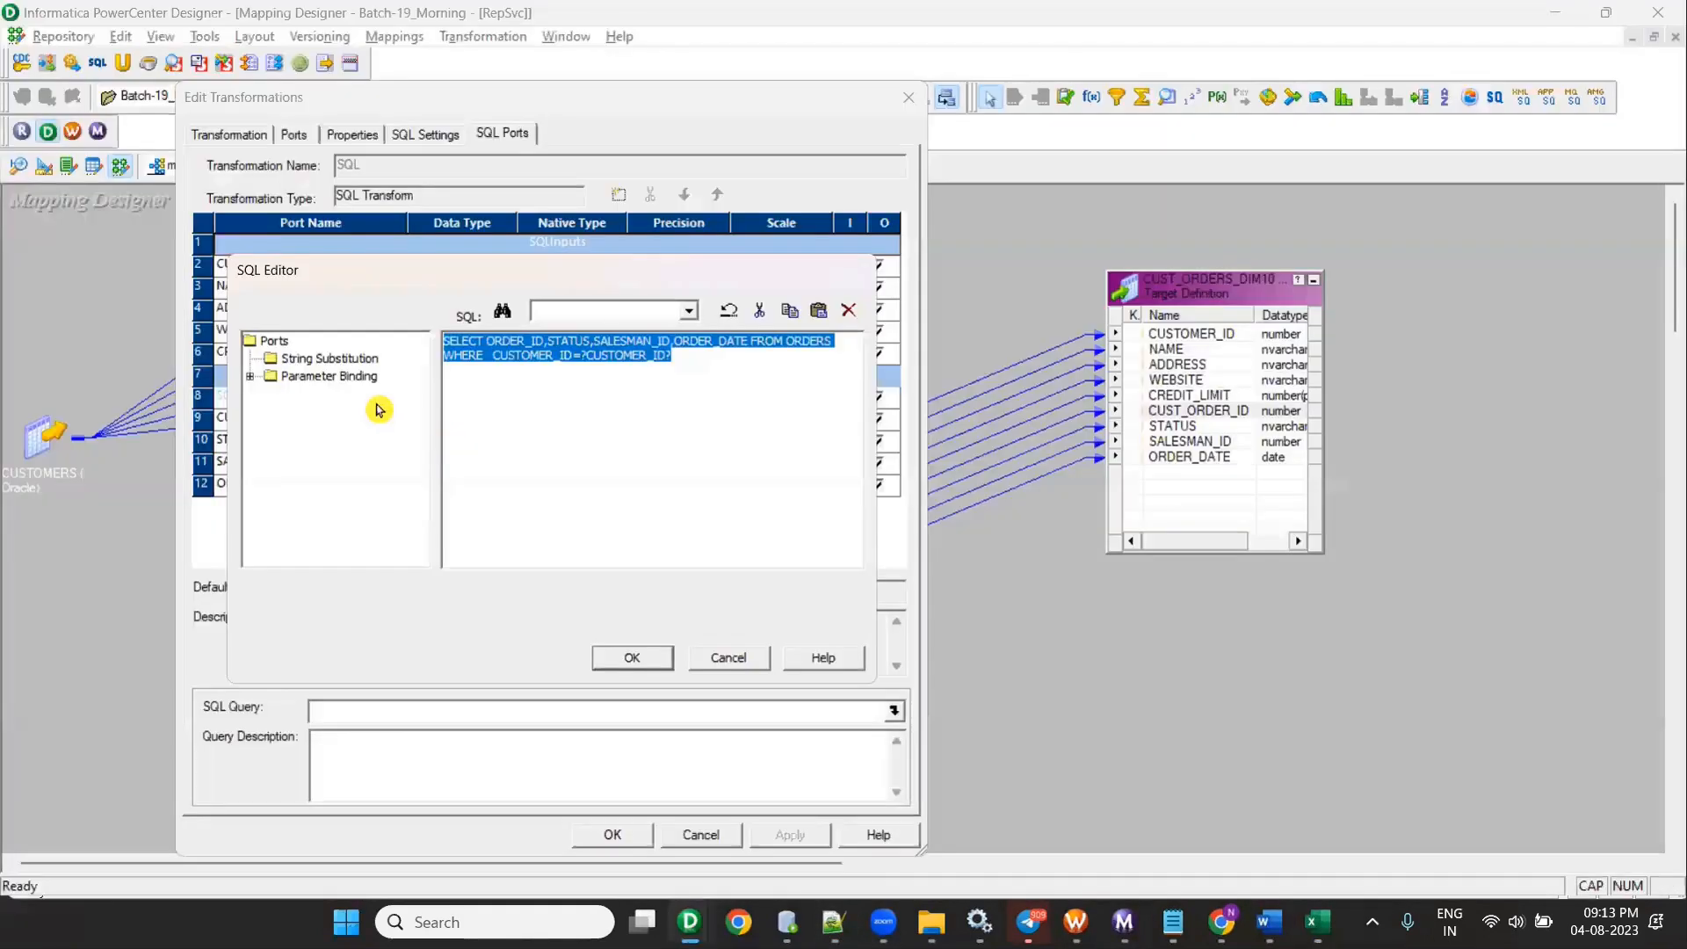
Step: Copy ORDER_ID, STATUS, SALESMAN_ID and ORDER_DATE from the Excel mapping sheet and paste them beneath SELECT in the Notepad++ notes
key("alt+Tab")
left_click_drag(264, 539, 290, 595)
key("ctrl+c")
key("alt+Tab")
left_click(546, 418)
key("alt+Tab")
key("ctrl+v")
Step: Separate the ORDER_ID, STATUS, SALESMAN_ID and ORDER_DATE lines with commas, leaving none after ORDER_DATE
left_click(303, 409)
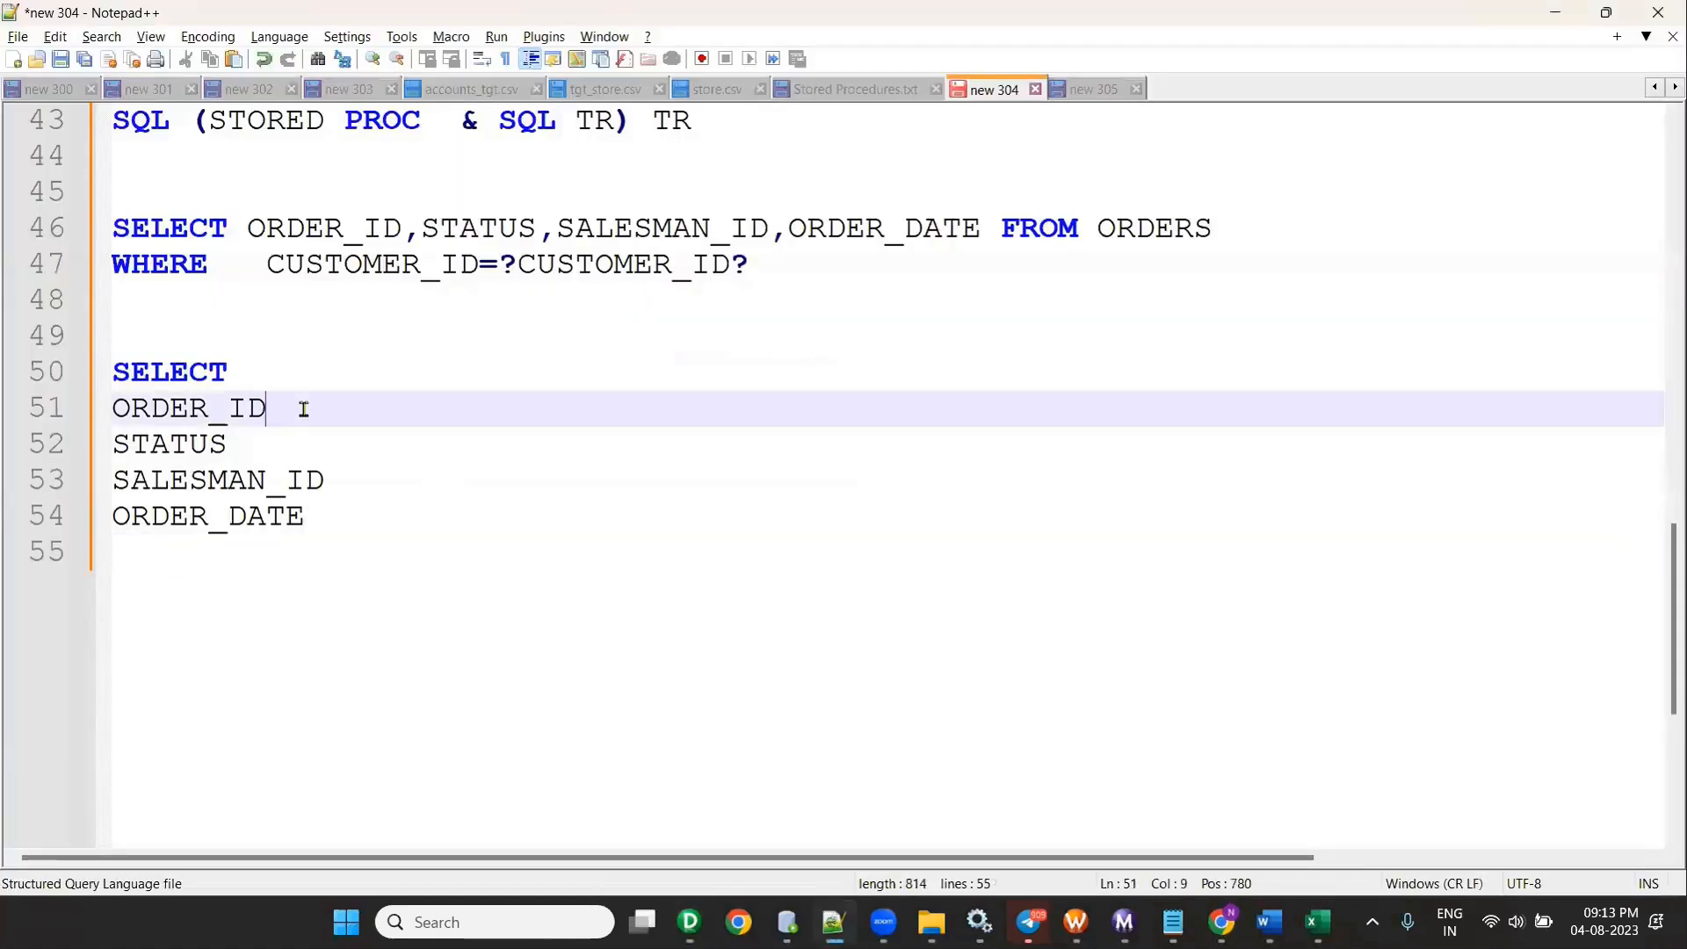
type(",")
left_click(334, 445)
type(",")
left_click(362, 475)
type(",")
left_click(369, 516)
type(",")
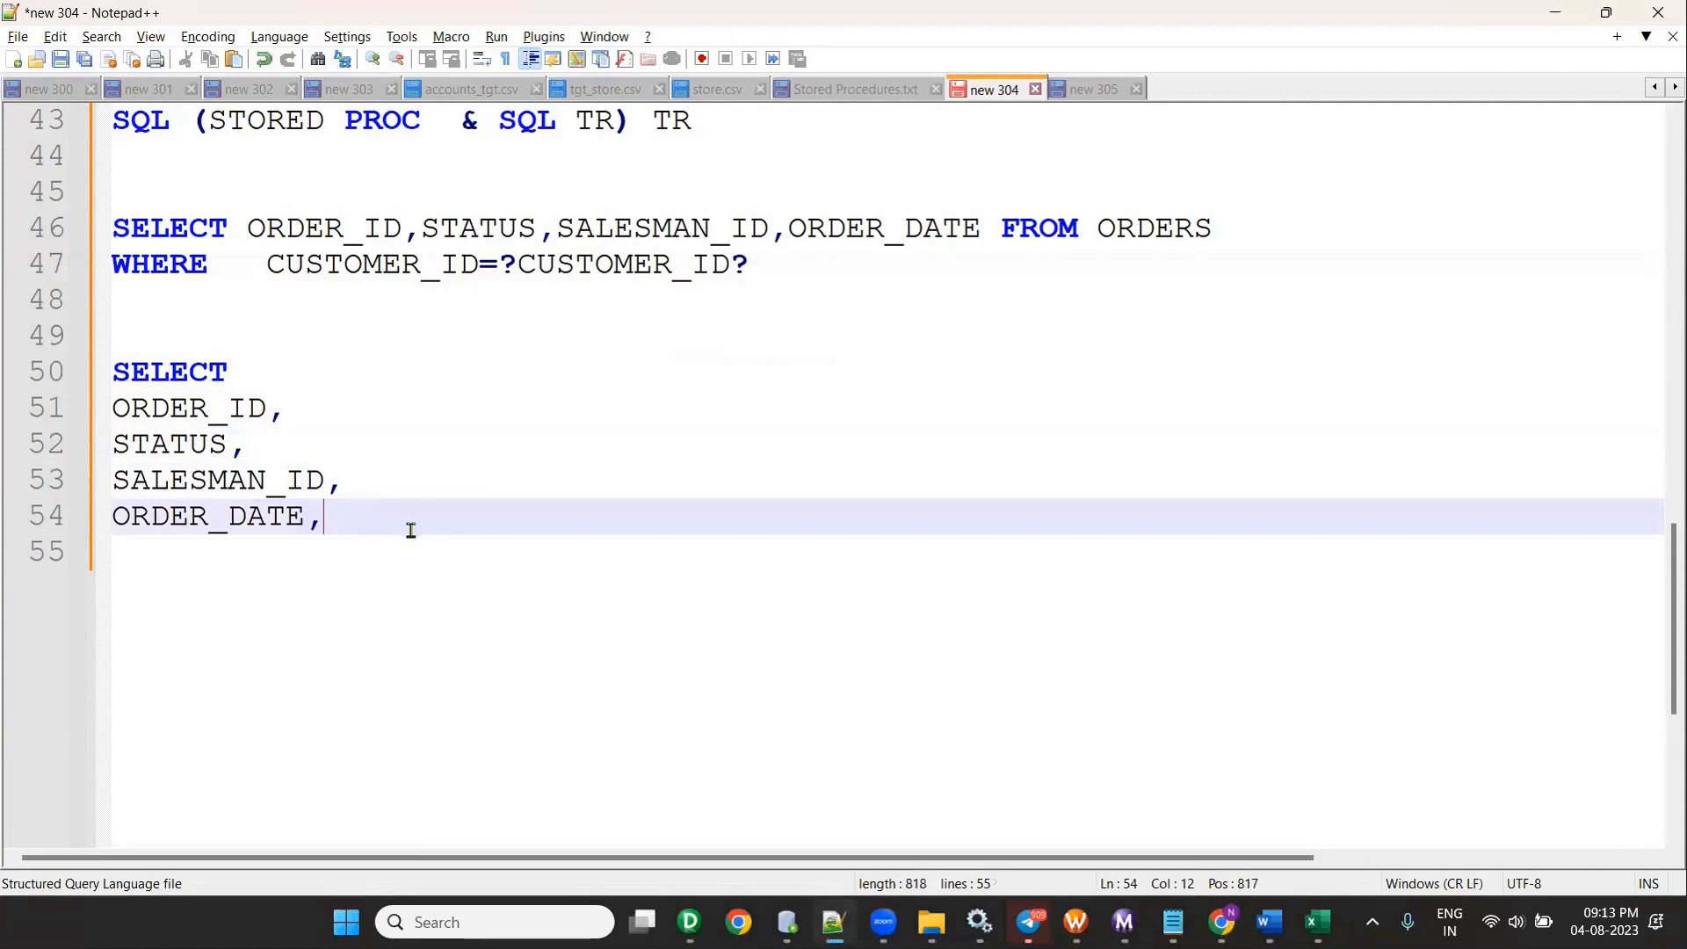
key("Return")
key("BackSpace")
Step: Add a FROM ORDERS line beneath ORDER_DATE in the new query
key("Return")
type("F")
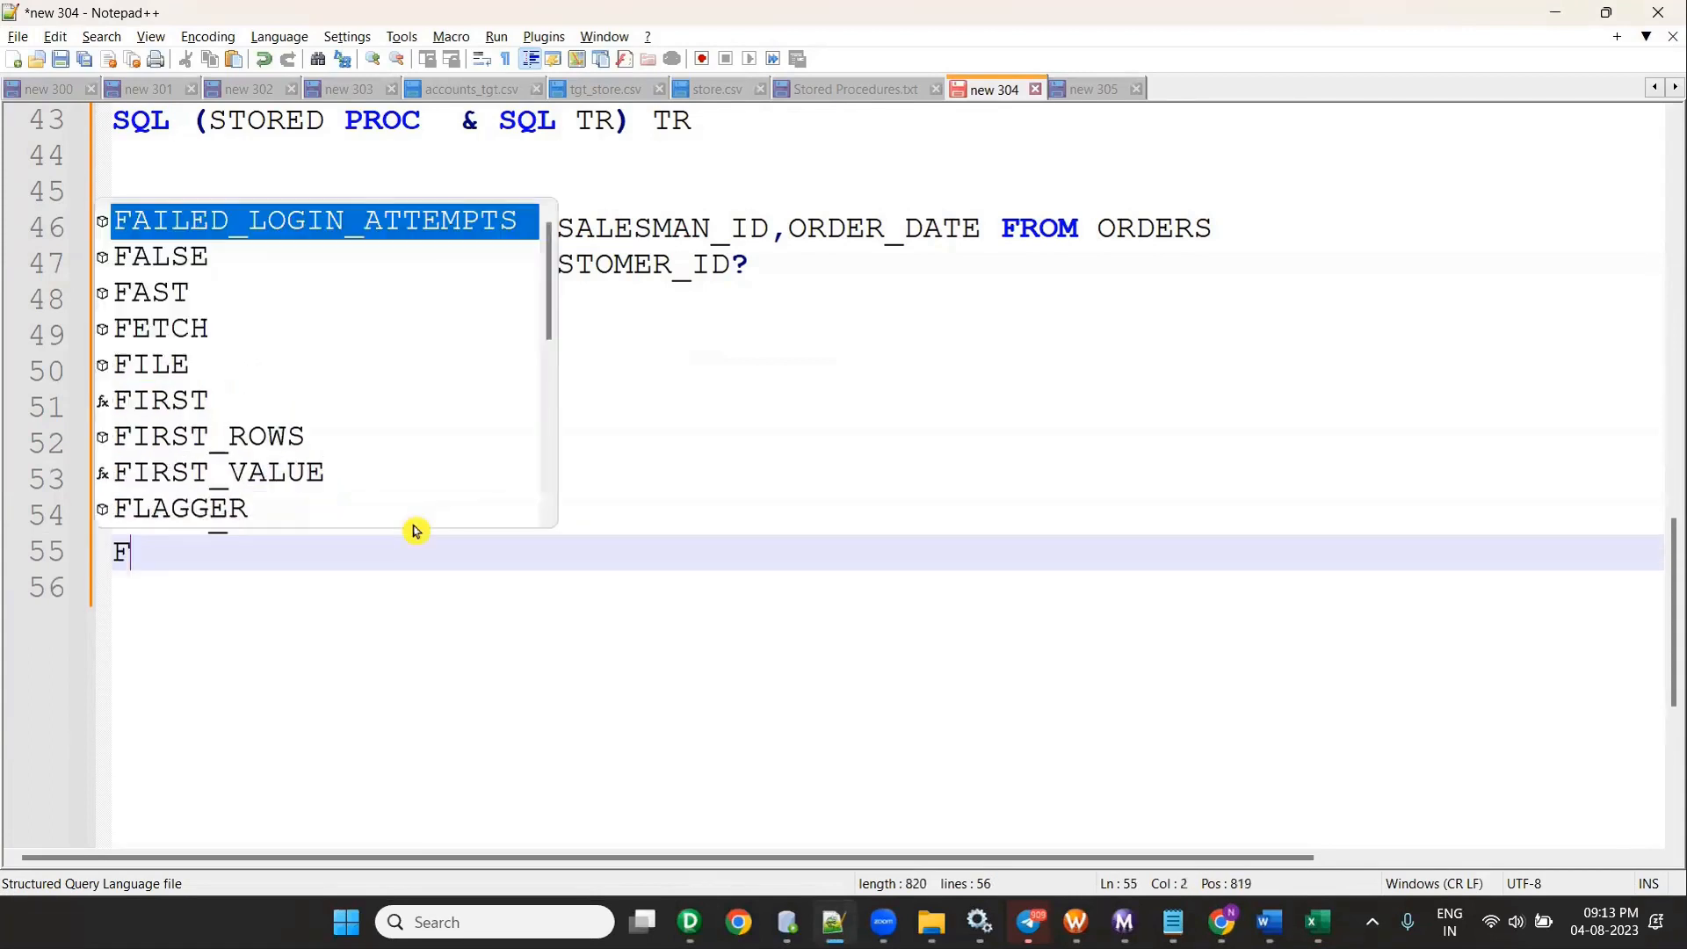
type("ROM ORDERS")
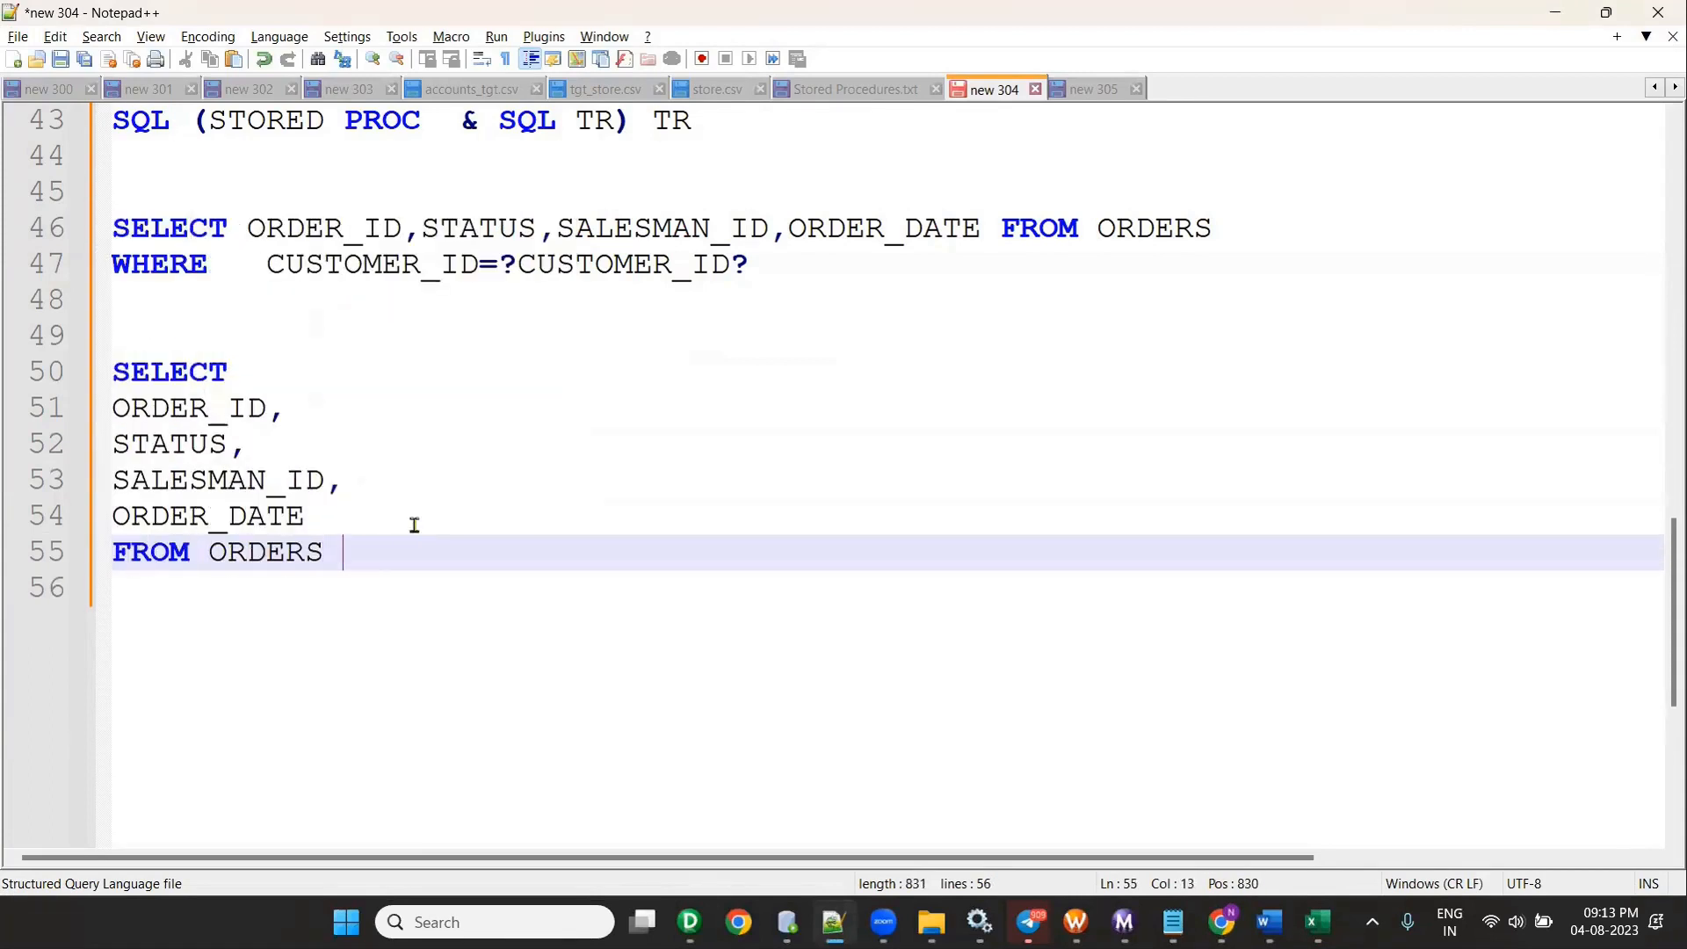
Step: Add the filter line WHERE CUSTOMER_ID=?CUSTOMER_ID? at the end of the new query in the notes
key("Return")
type("WHERE C")
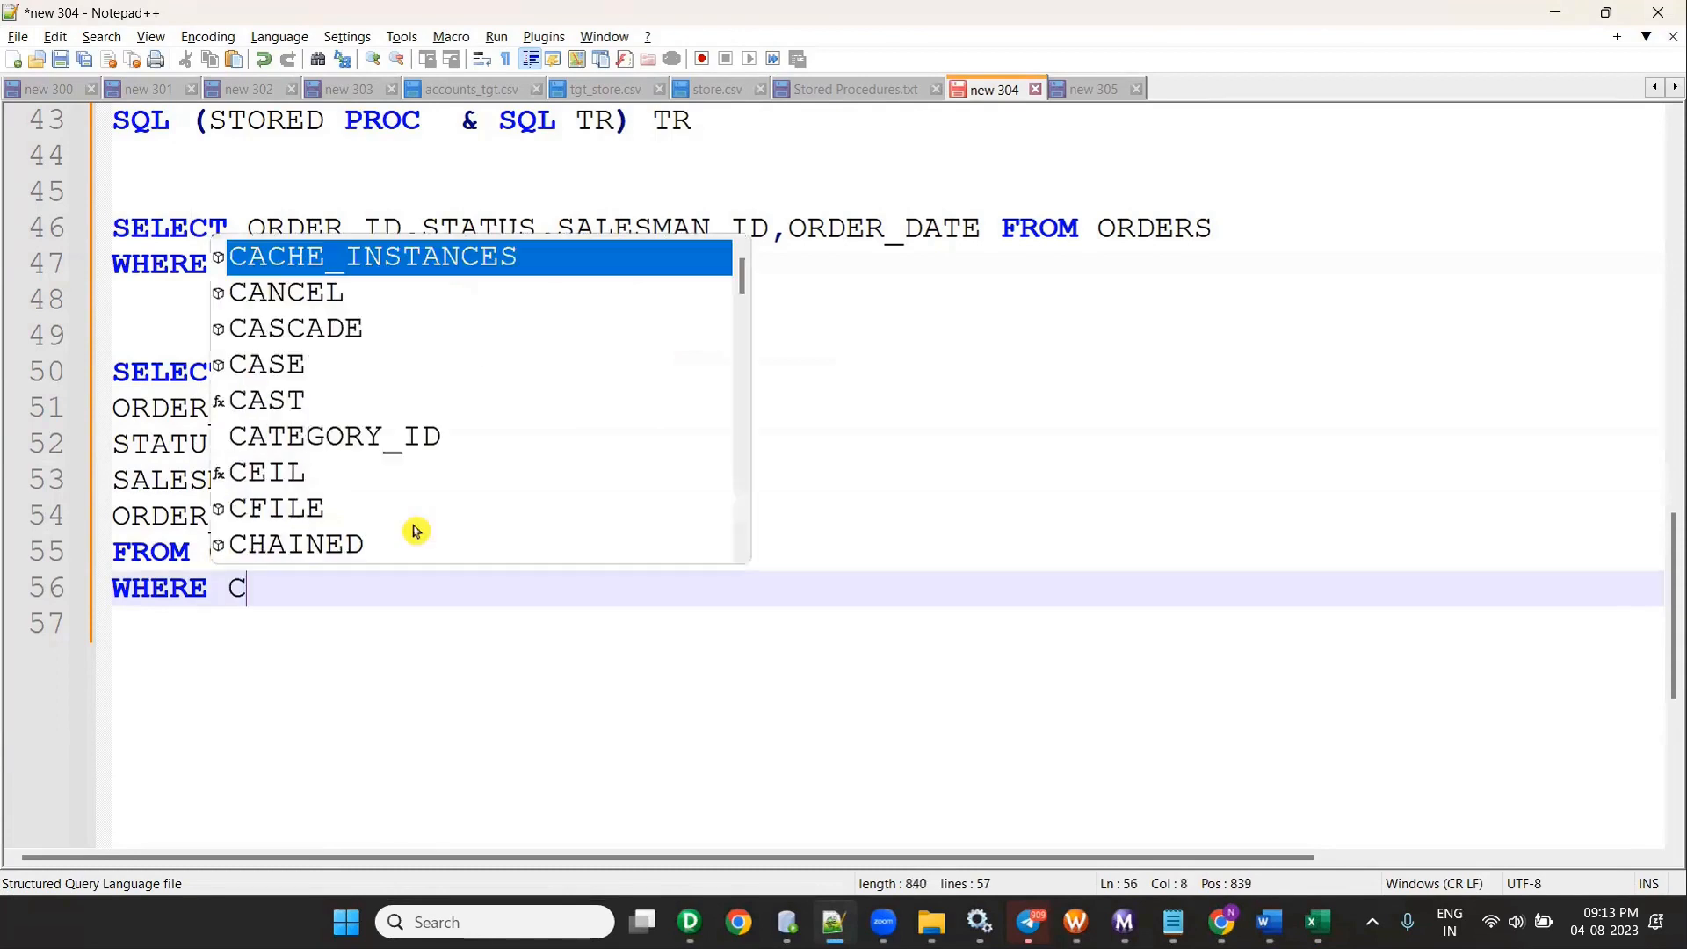
type("USTOMERS_ID=")
left_click_drag(226, 587, 444, 589)
left_click(514, 593)
type("?")
left_click_drag(518, 265, 722, 264)
left_click(510, 587)
key("ctrl+v")
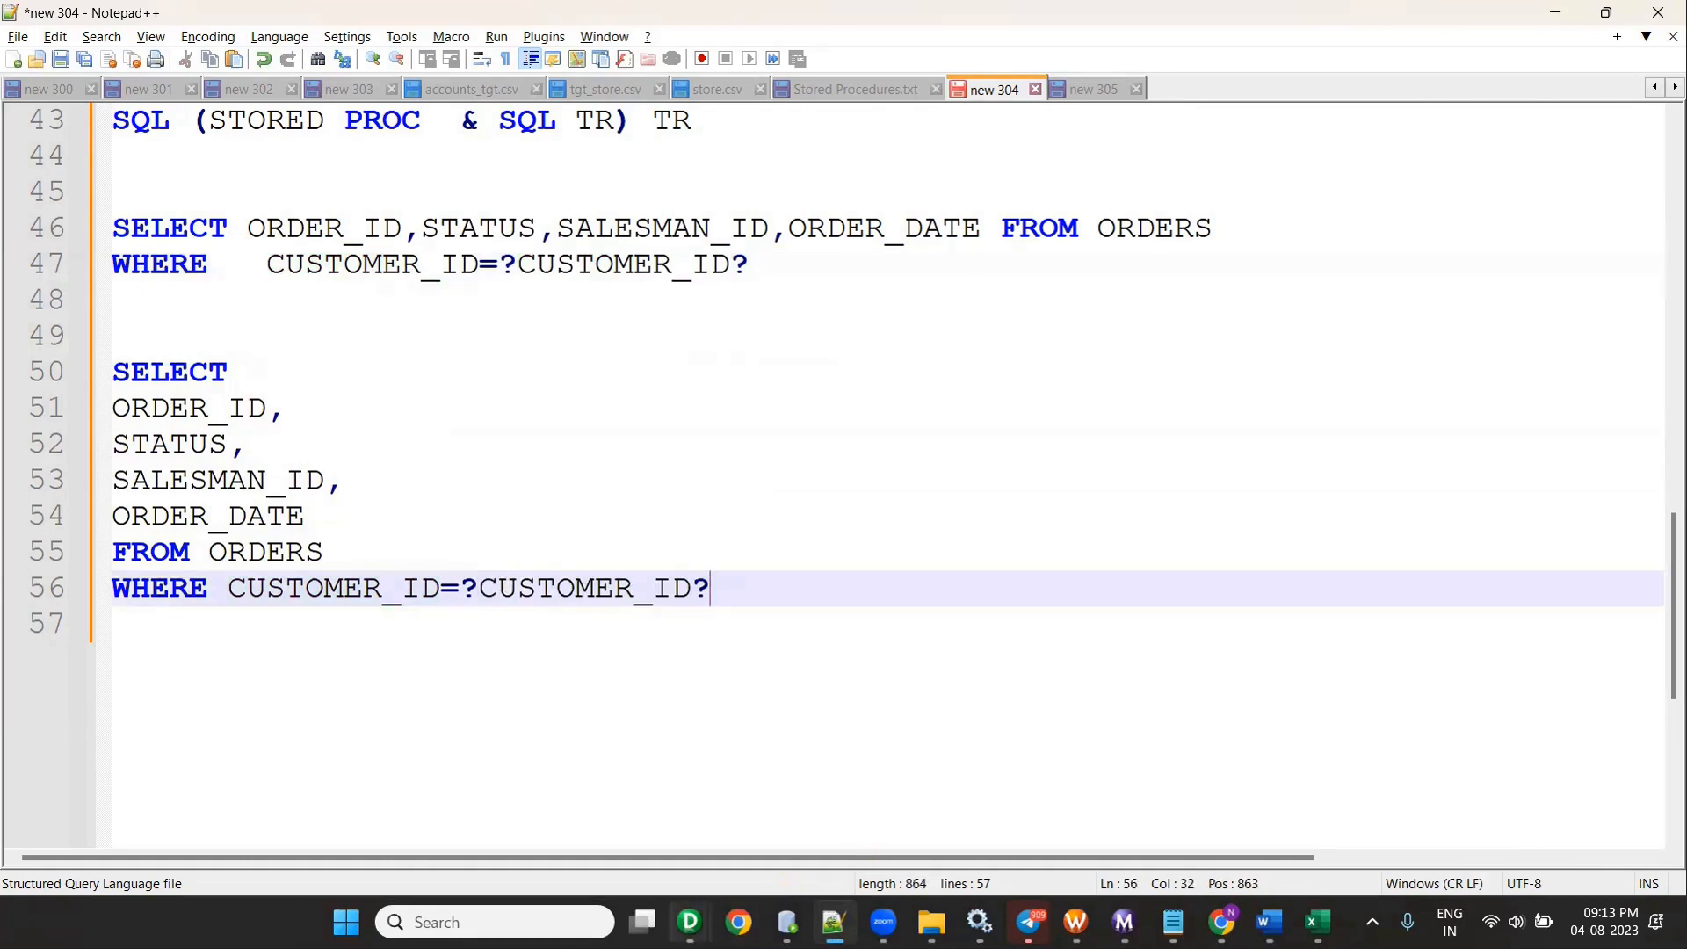
Step: Switch to PowerCenter Designer, accept the query in the SQL Editor and apply the changes to the SQL transformation
mouse_move(690, 922)
left_click(591, 820)
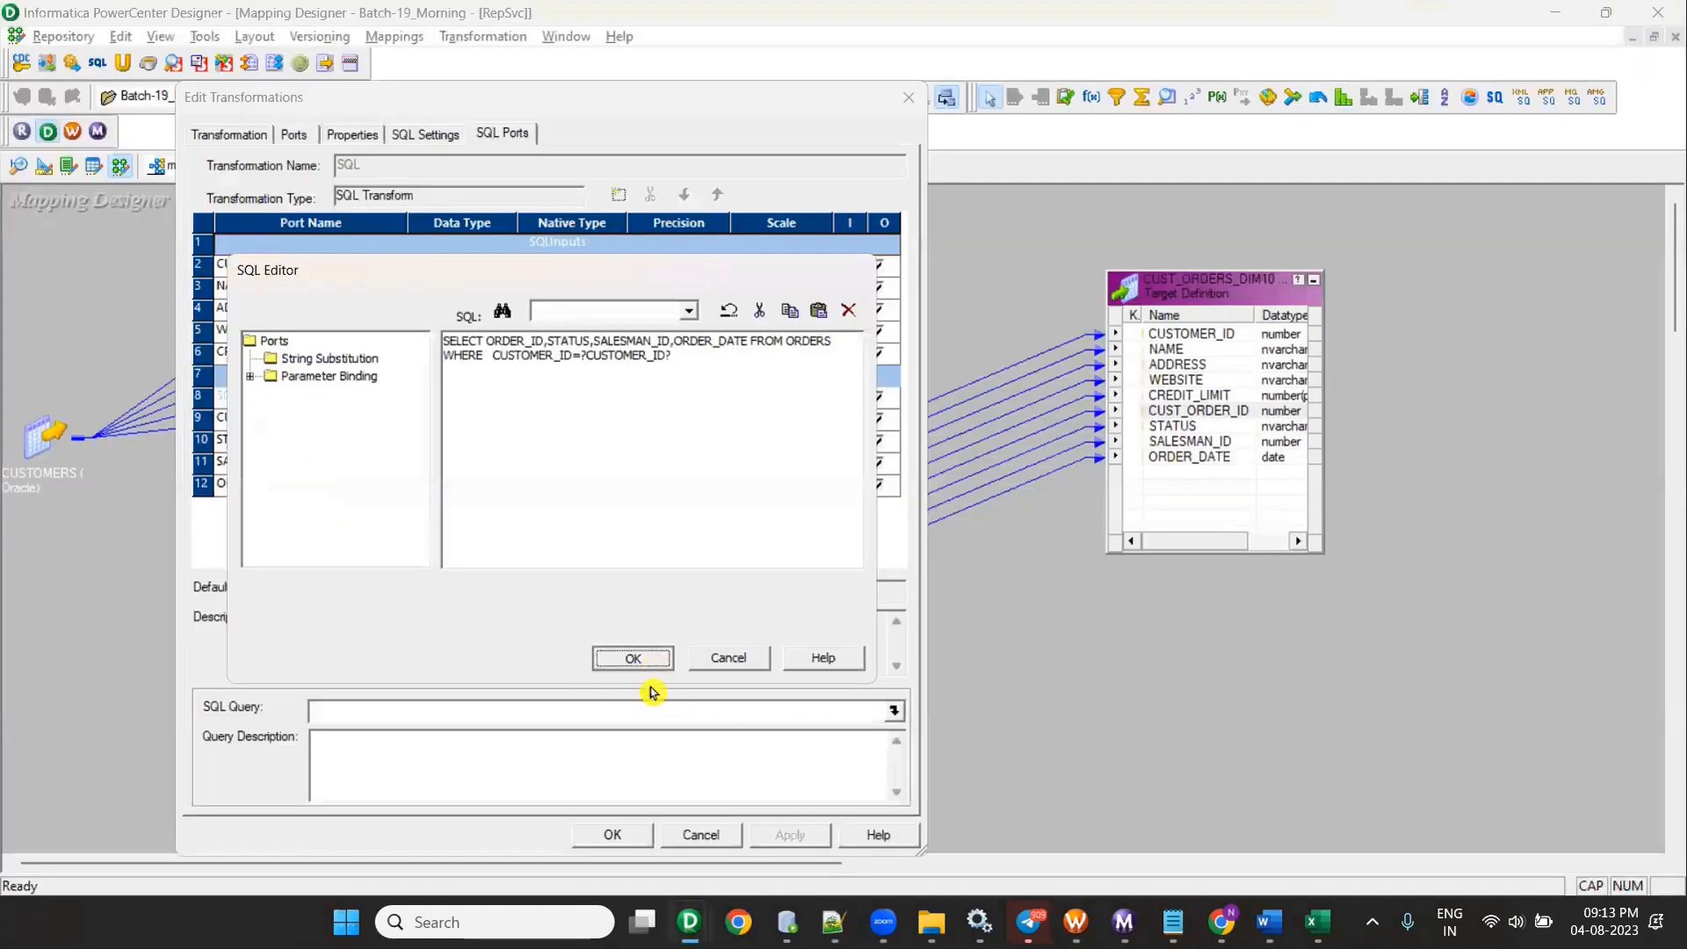
left_click(630, 661)
left_click(613, 834)
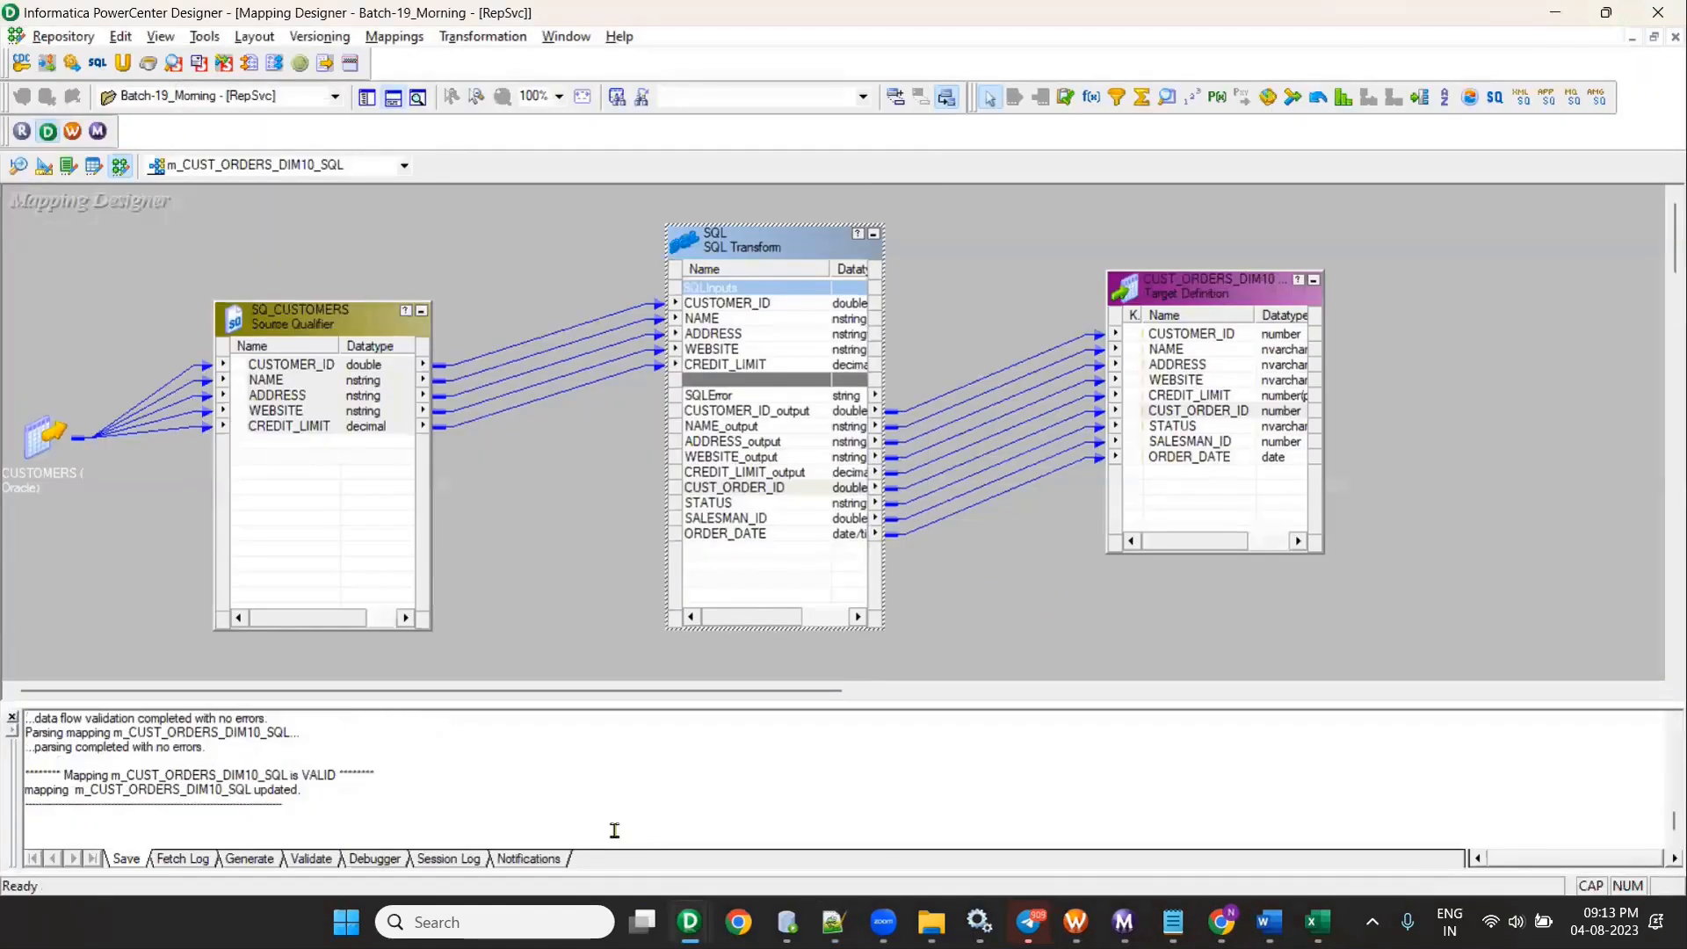
Step: Check the SQL settings of the SQL transformation, shift it slightly lower in the mapping and highlight CUSTOMER_ID in SQ_CUSTOMERS
double_click(739, 506)
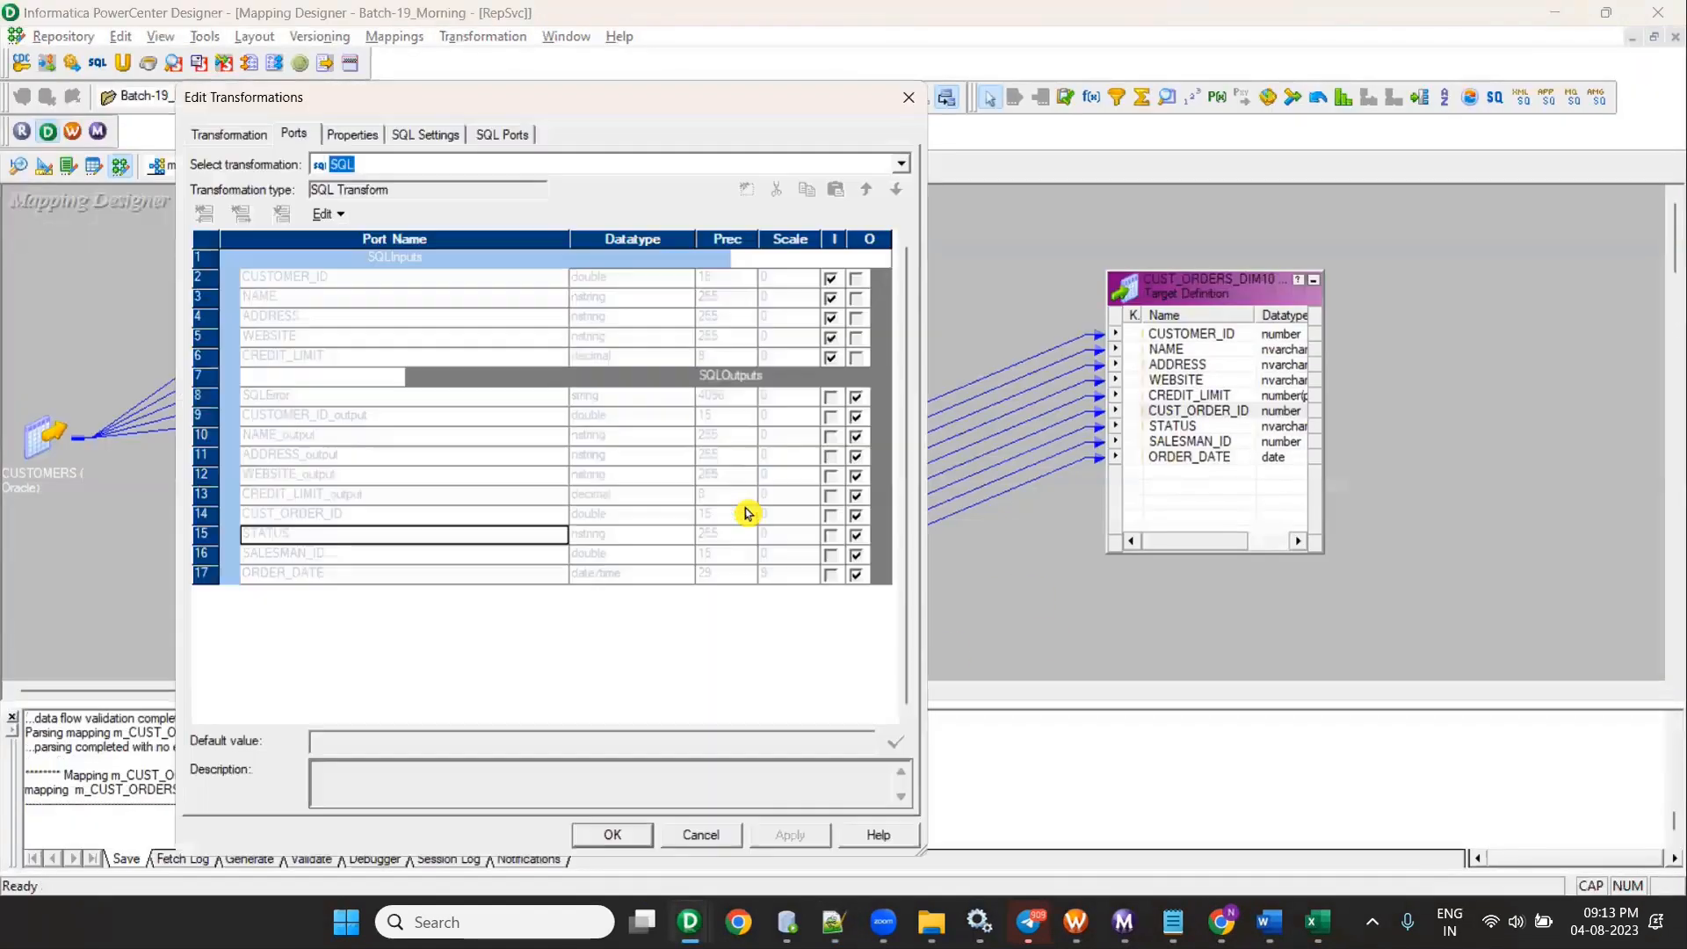
left_click(437, 137)
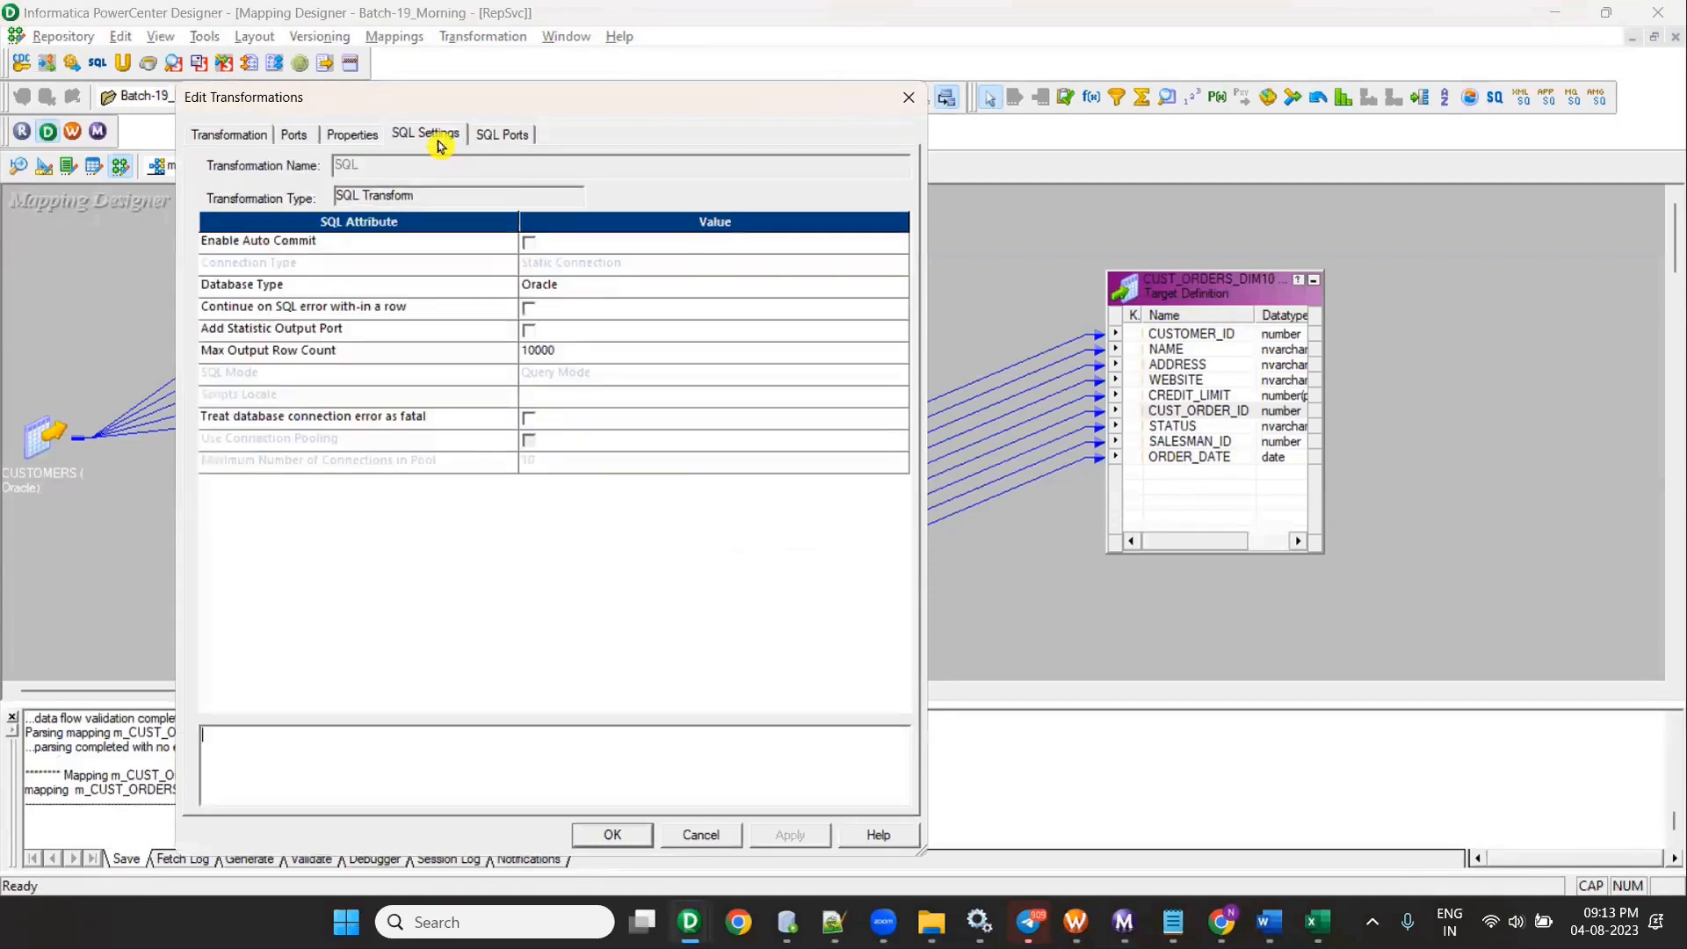
left_click(613, 834)
left_click_drag(761, 293, 767, 329)
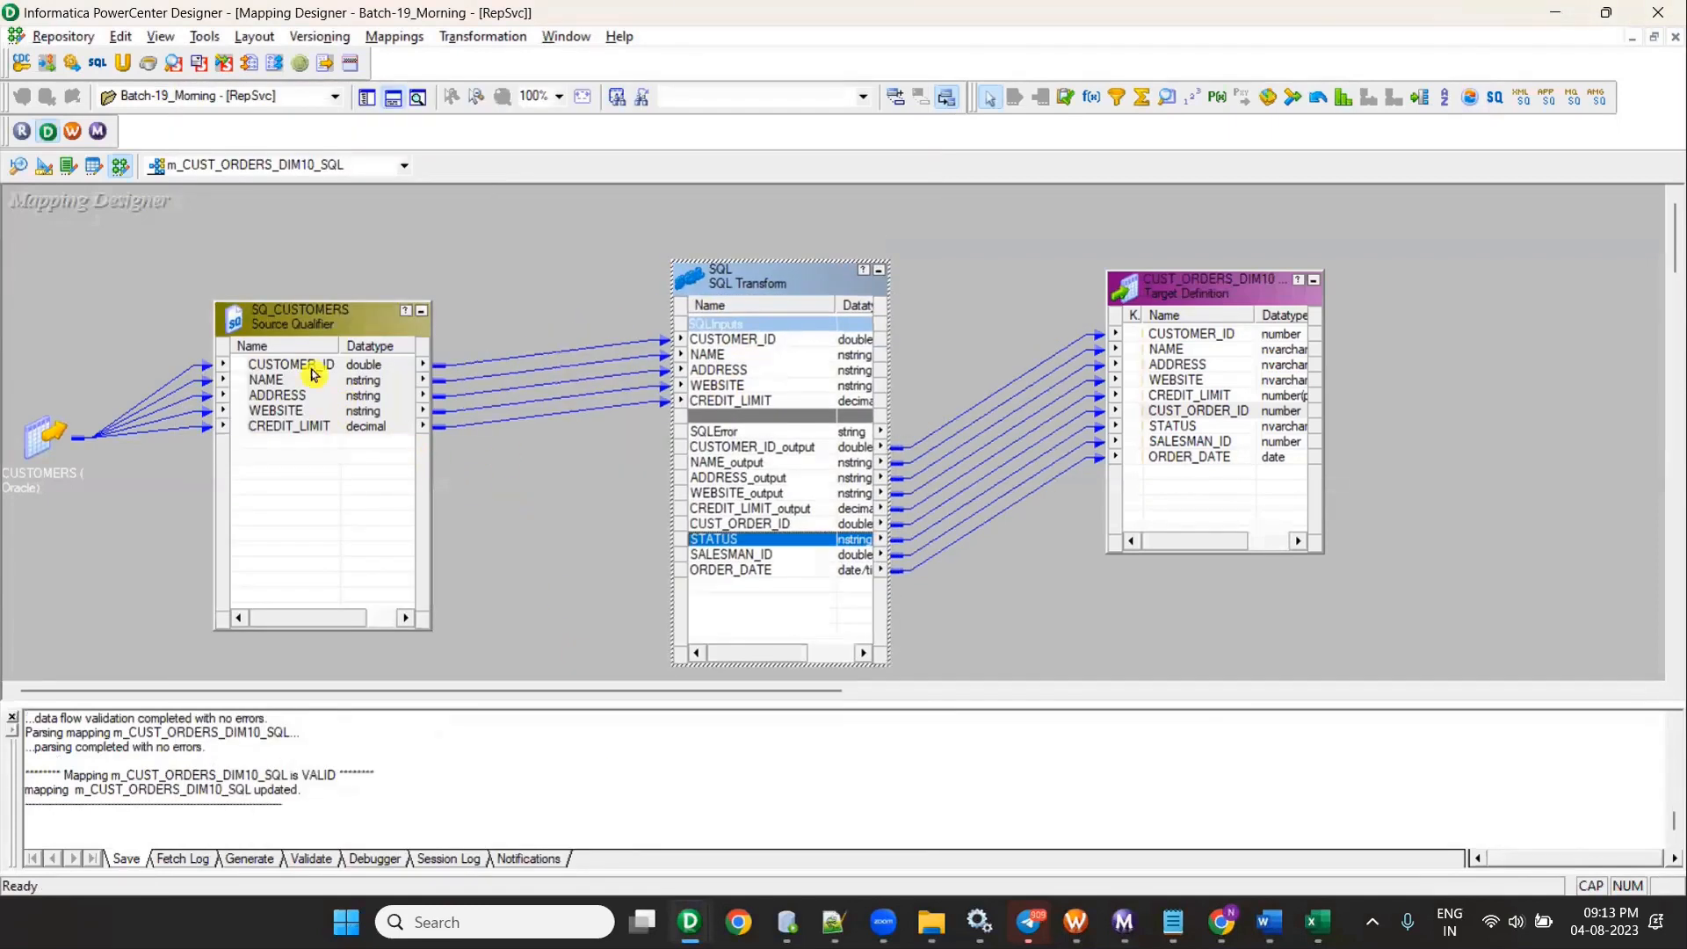
left_click(325, 366)
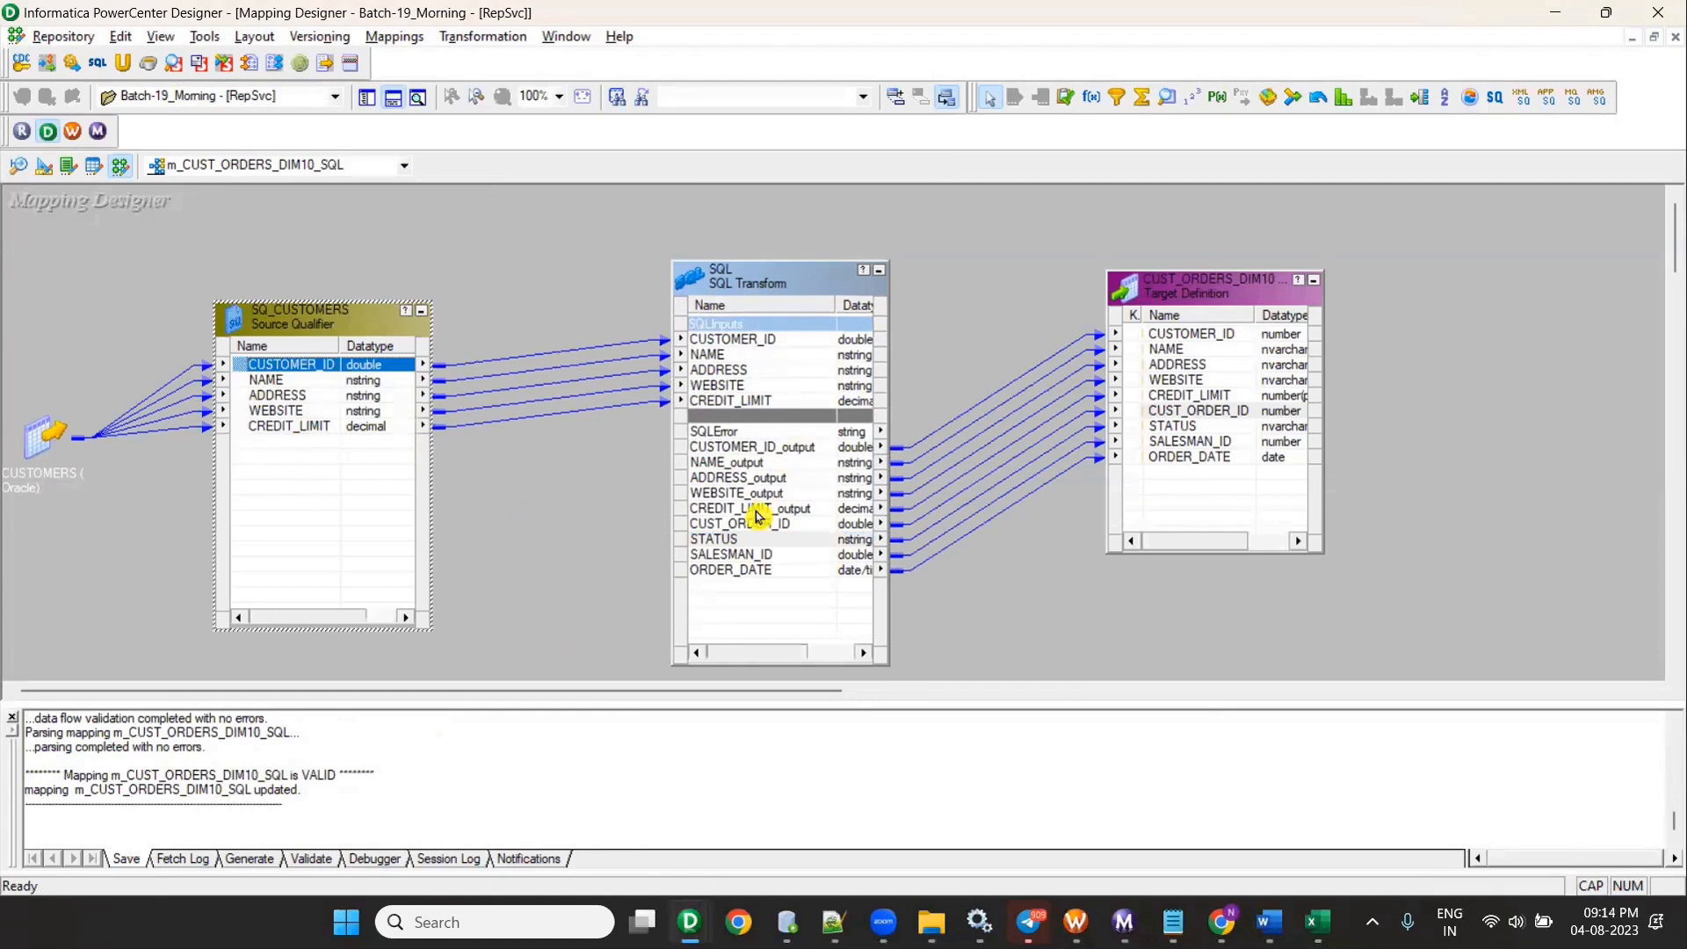
Step: Review the SQL transformation's settings, properties and SQL ports, and read its stored query in the SQL Editor
double_click(786, 519)
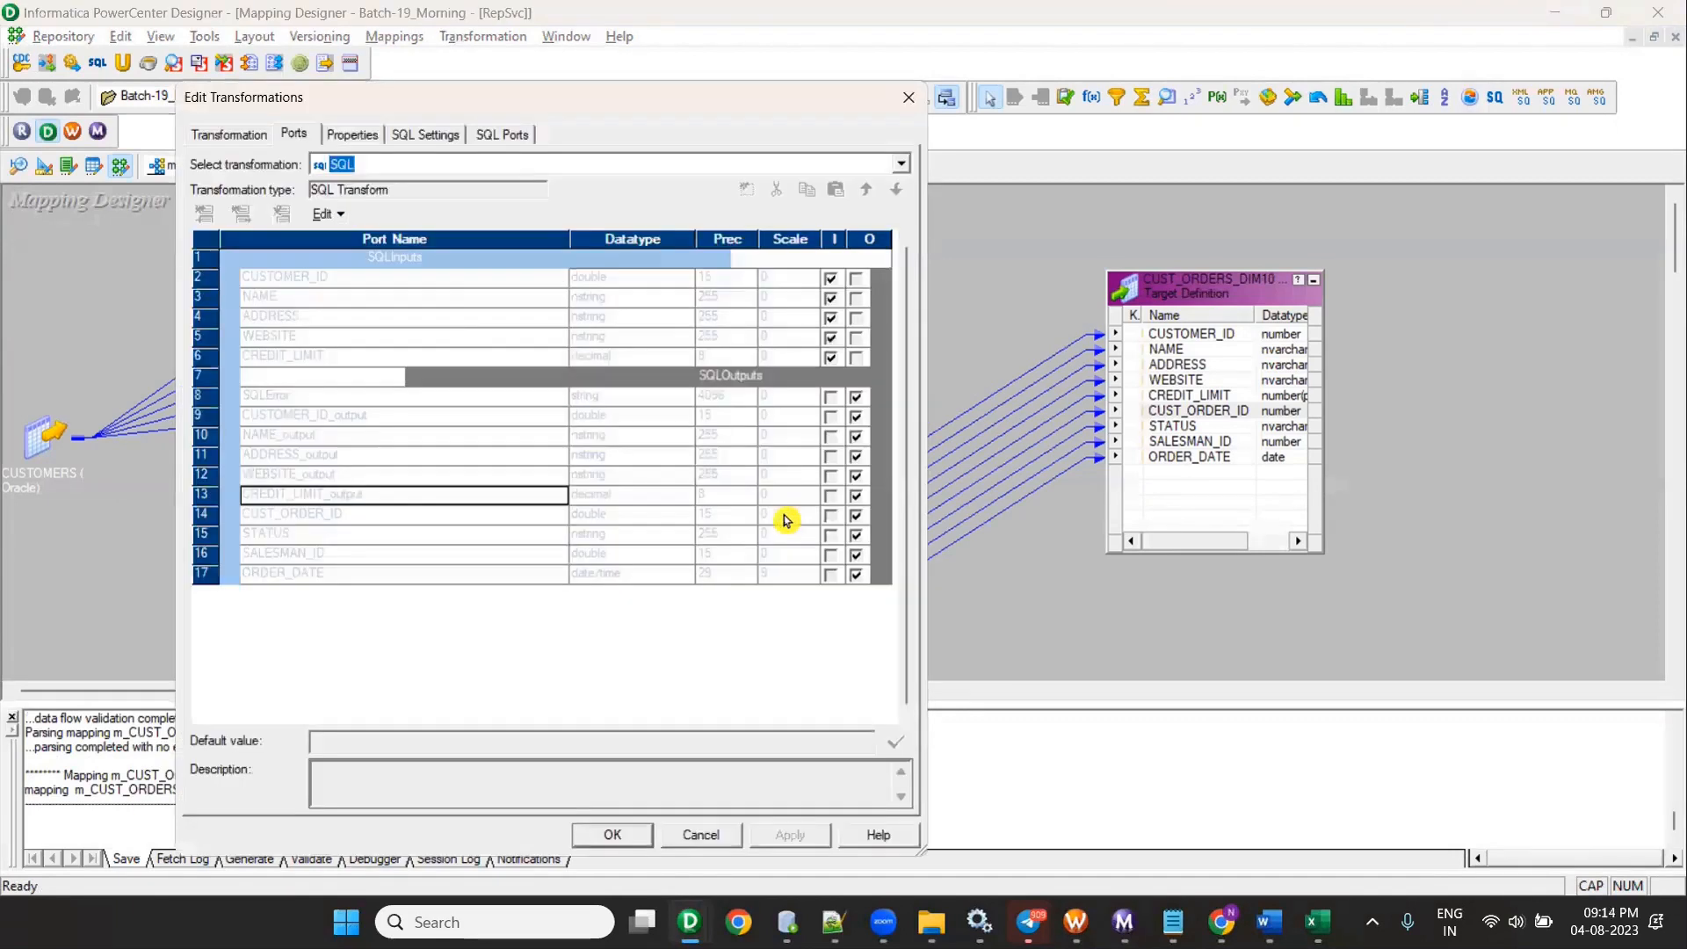
left_click(427, 136)
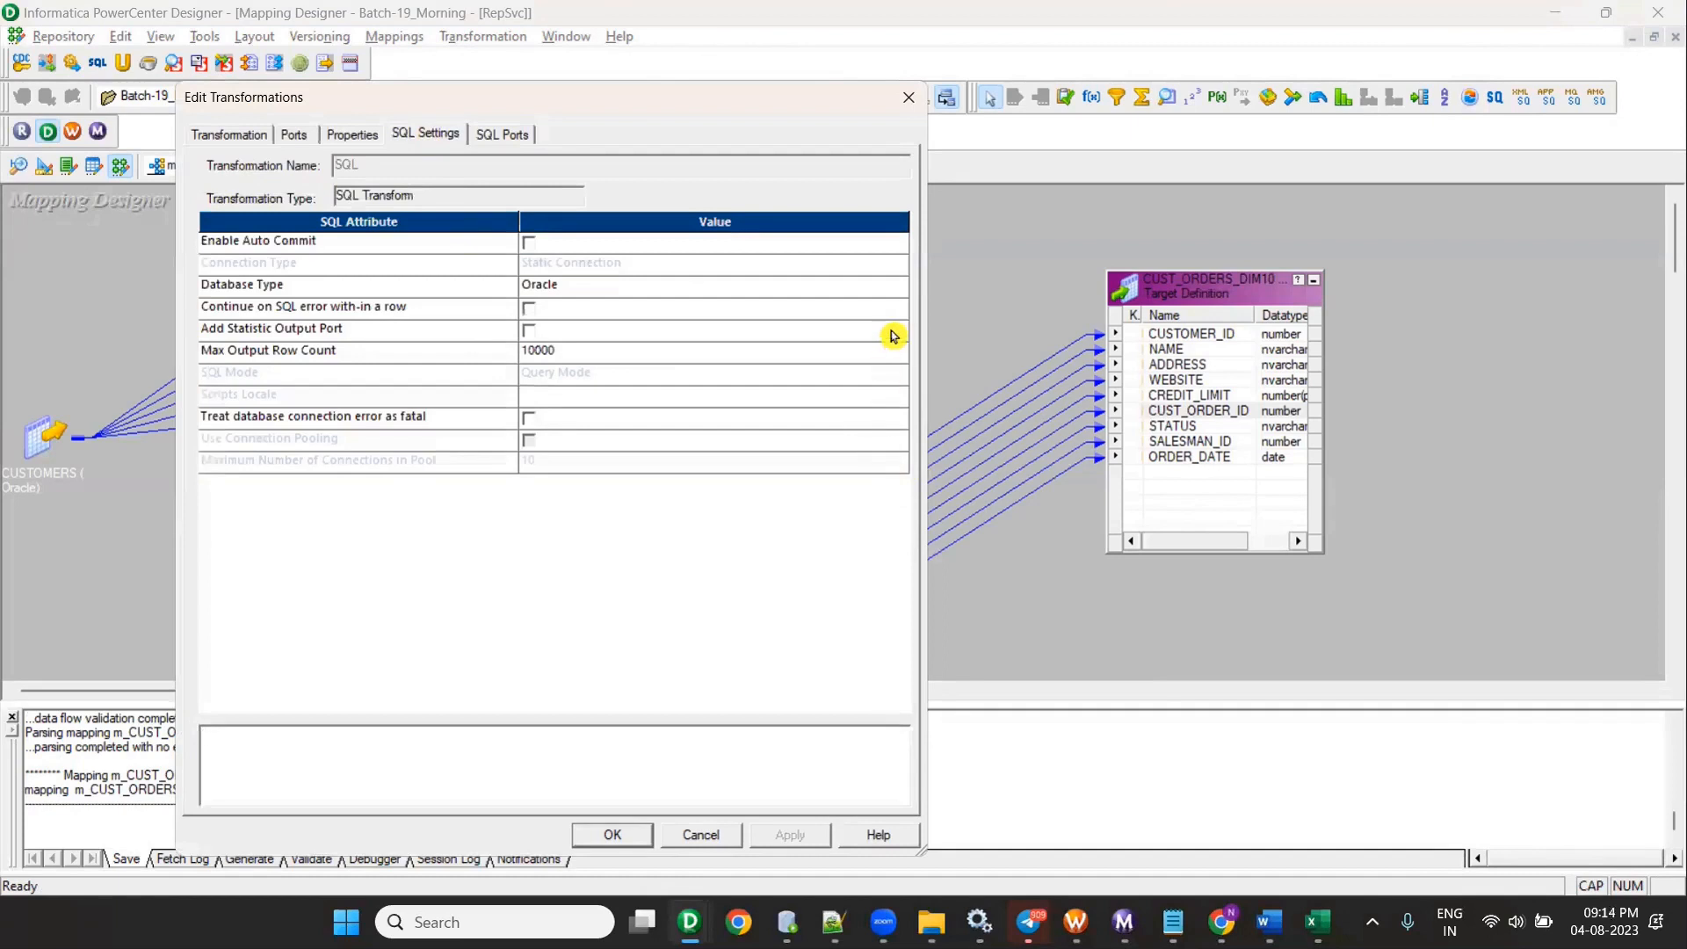
left_click(346, 138)
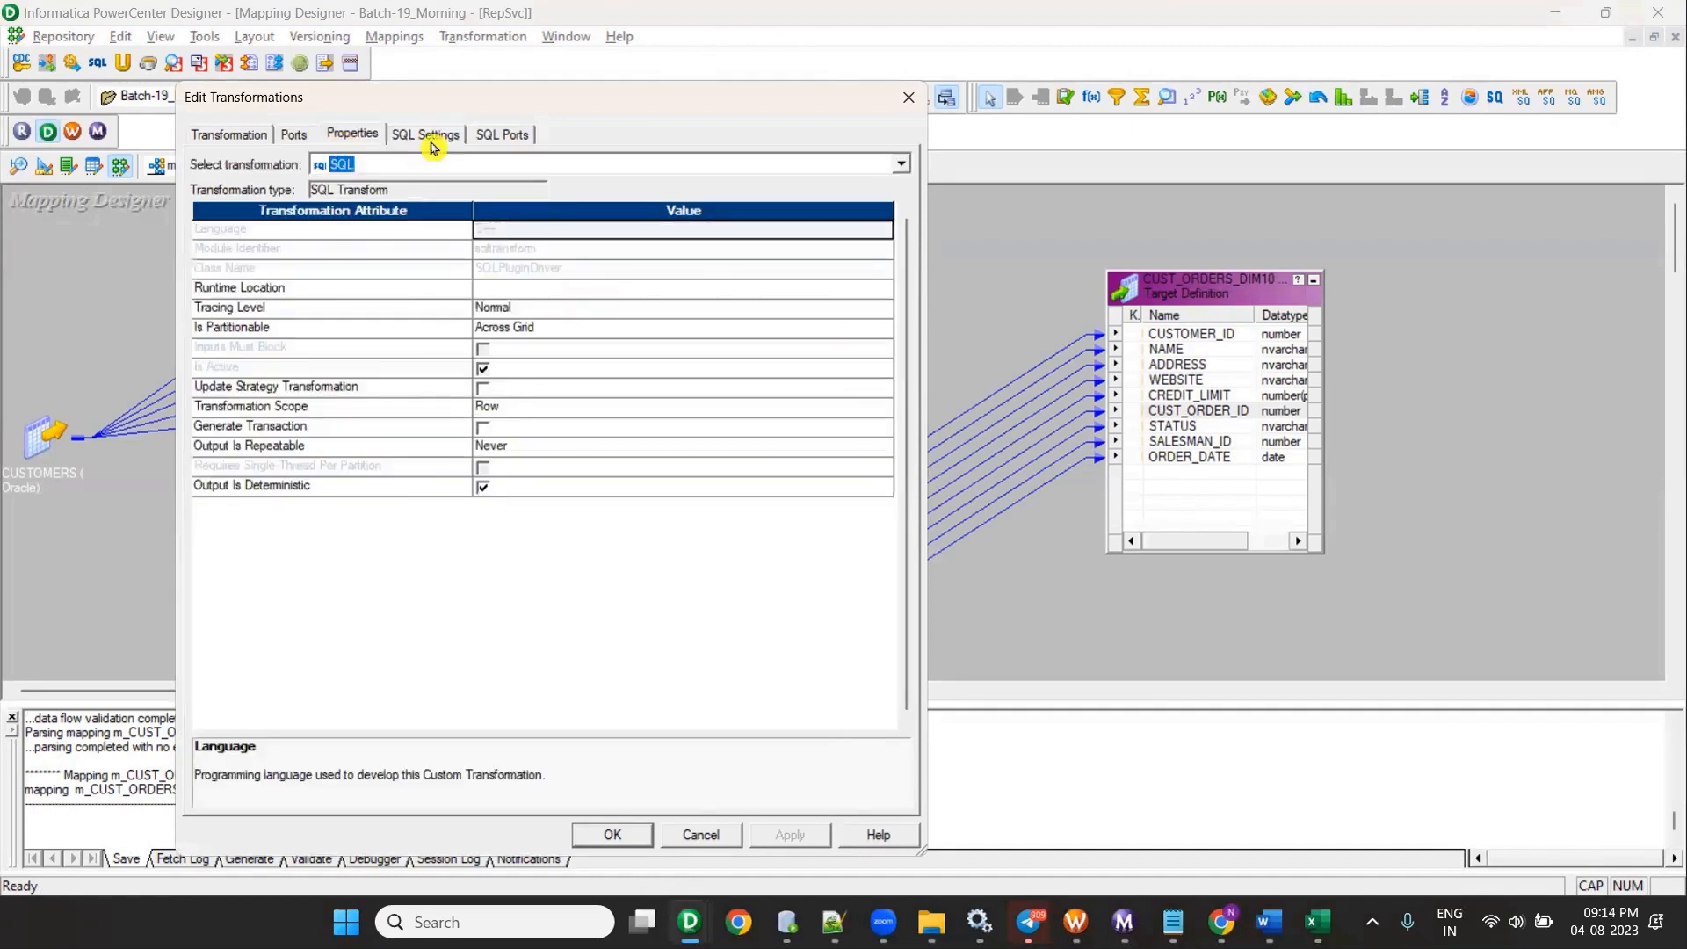
left_click(505, 135)
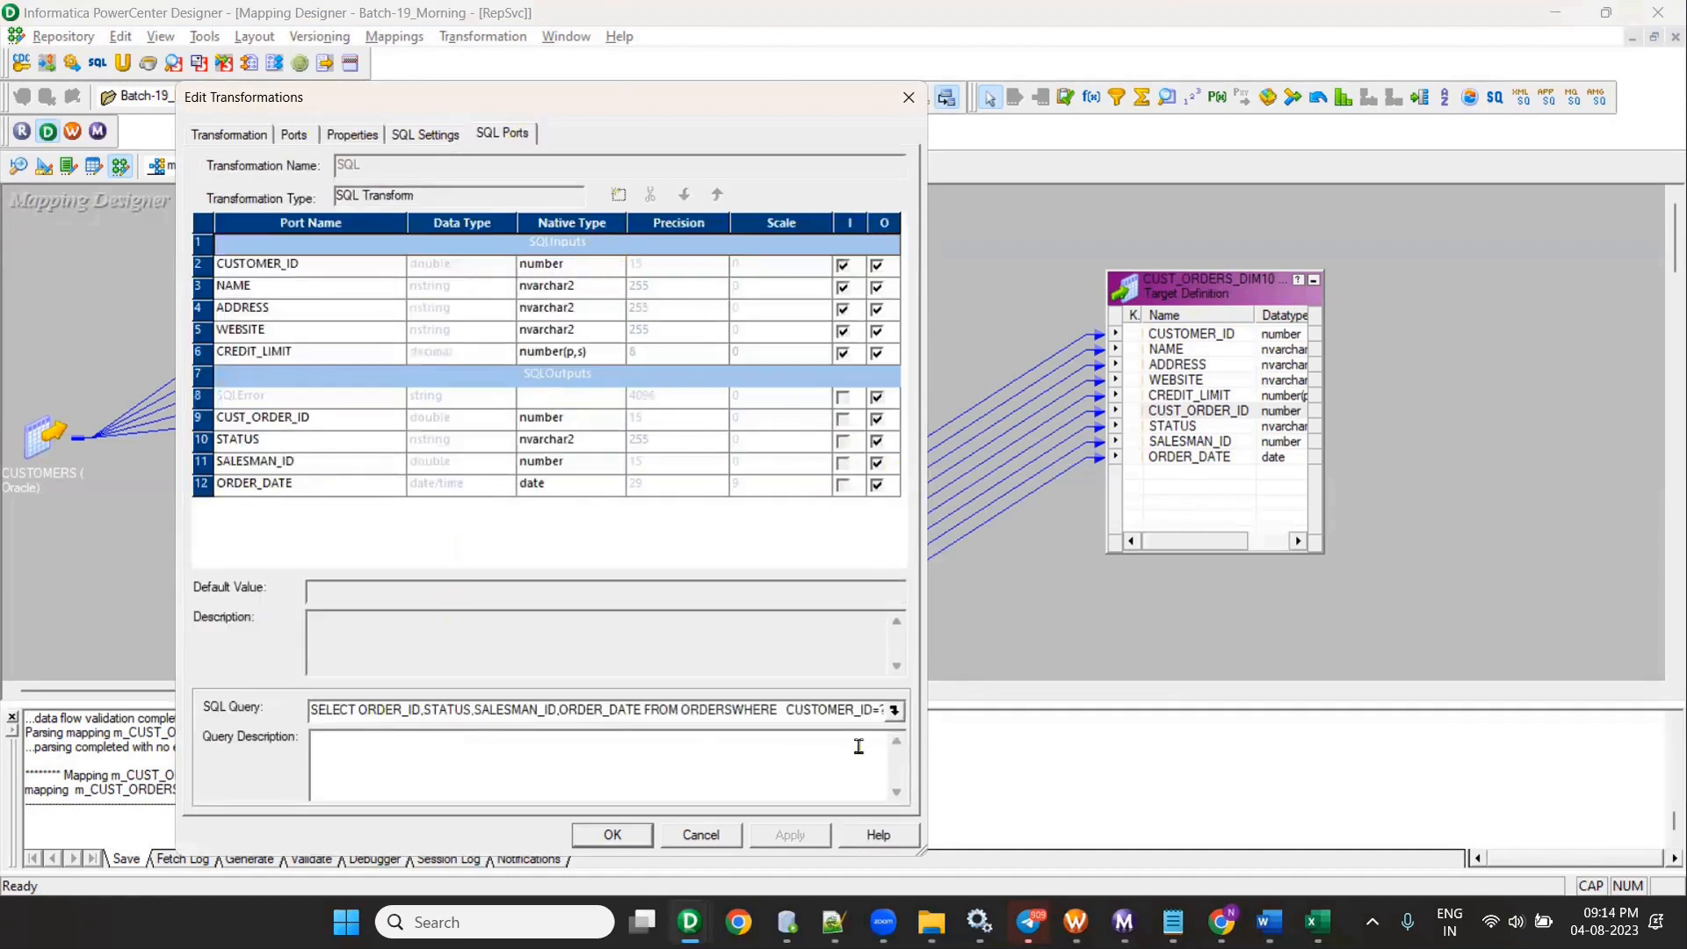
left_click(894, 710)
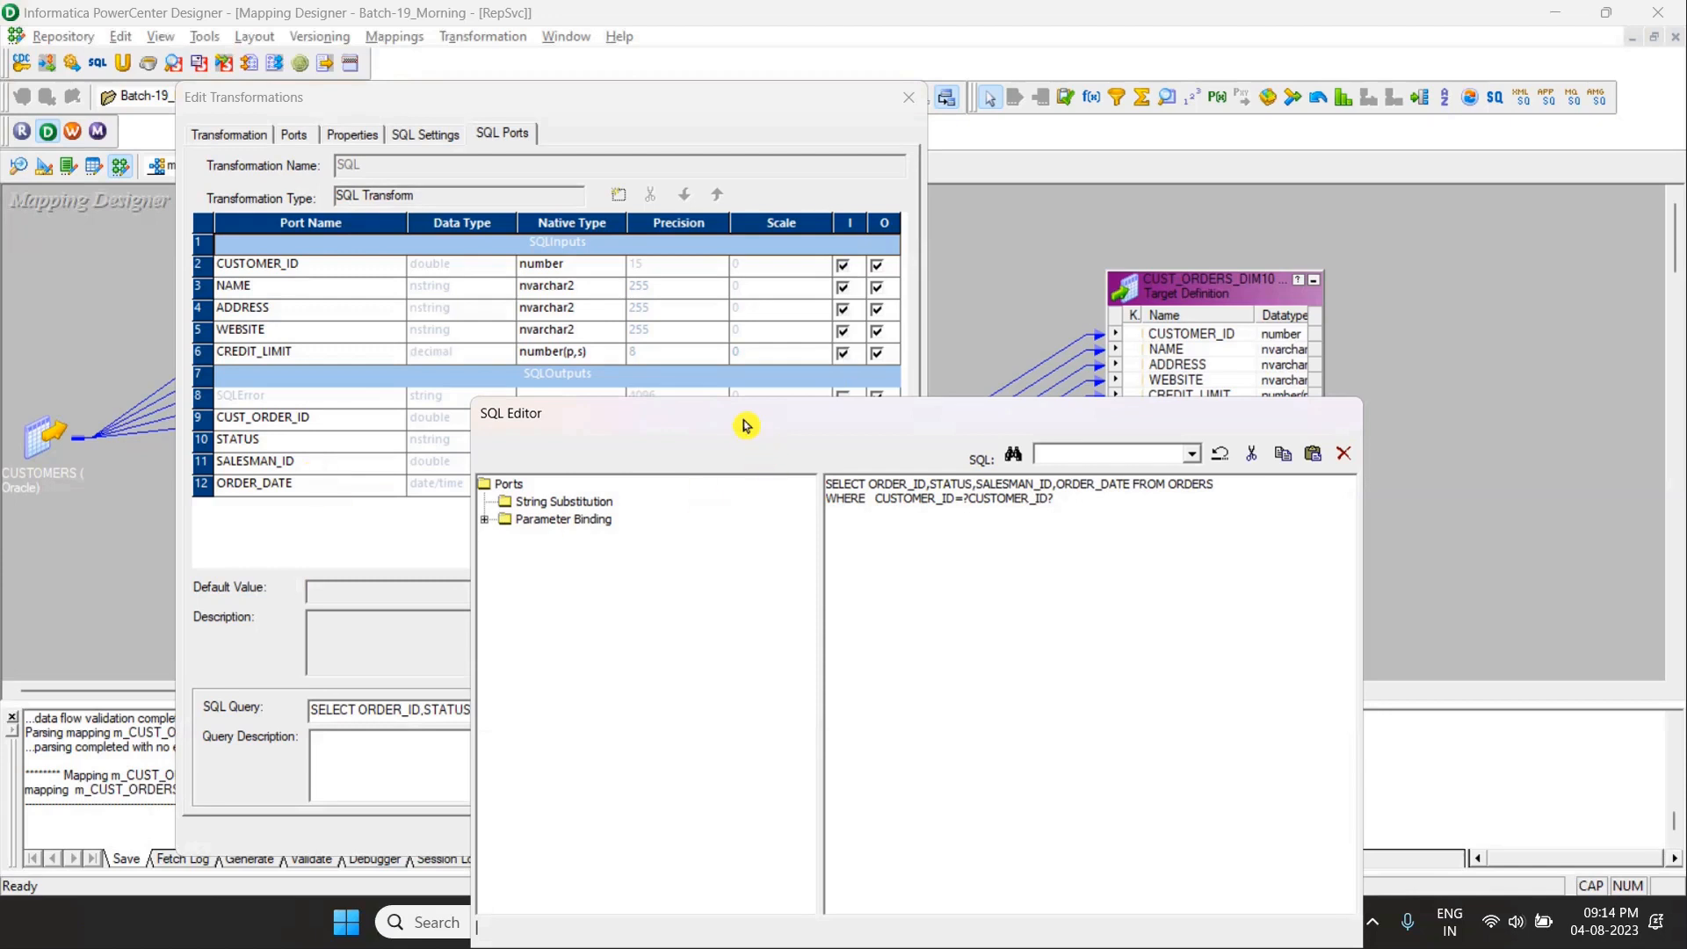
left_click_drag(745, 426, 472, 342)
left_click_drag(1024, 341, 984, 218)
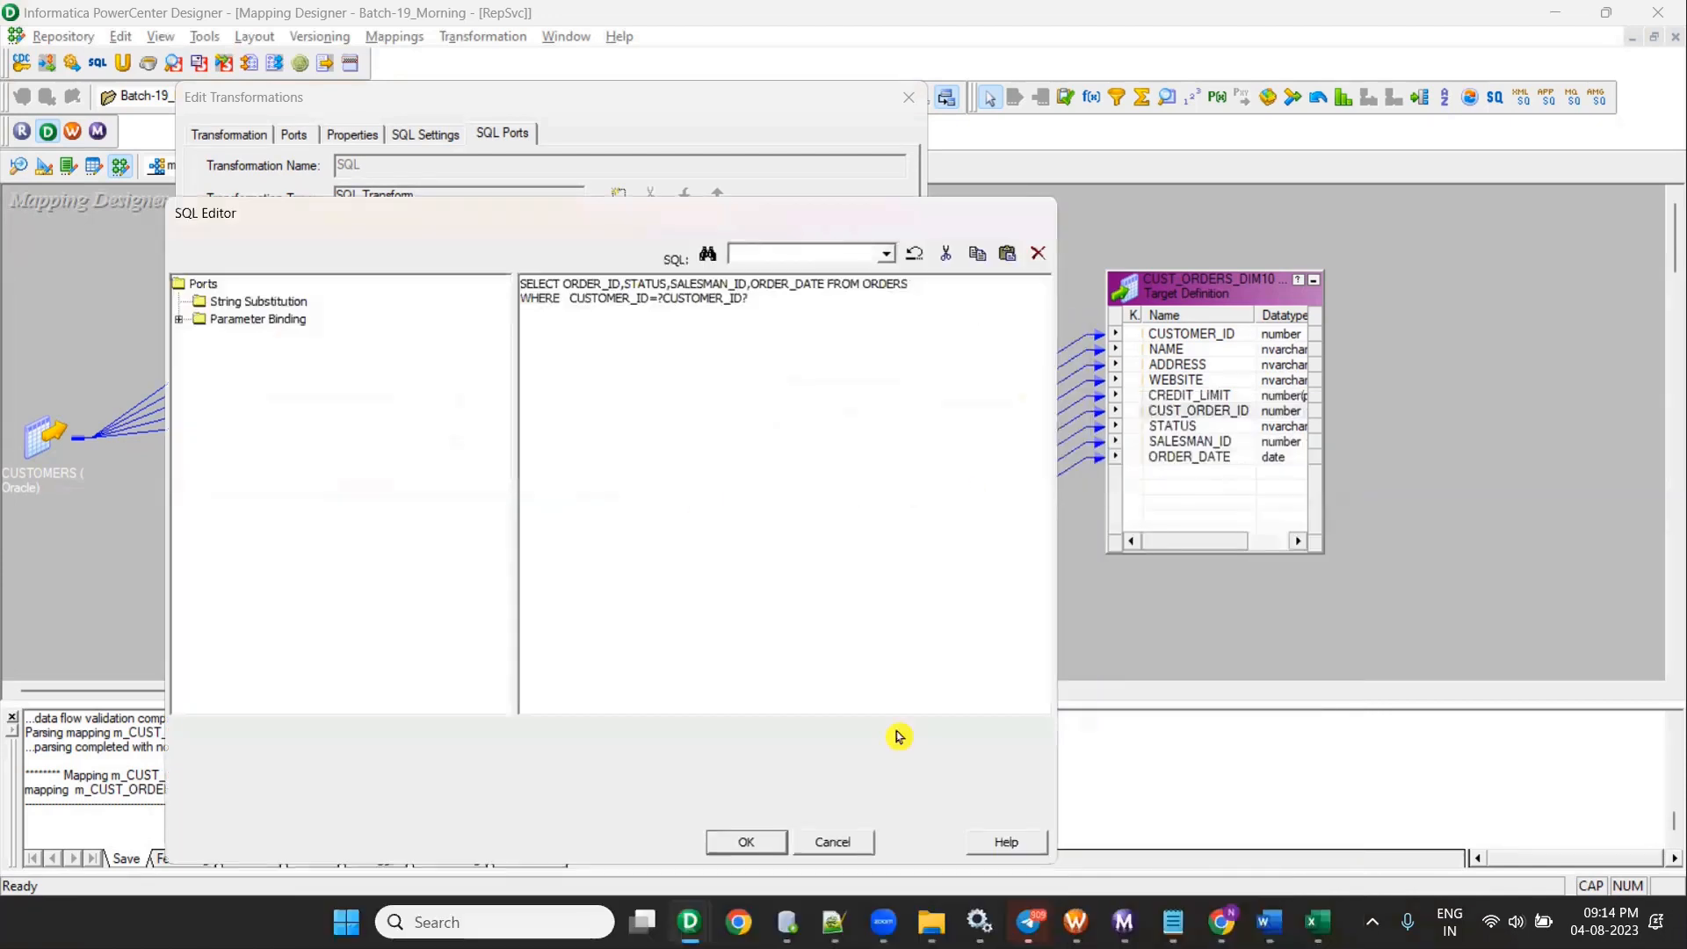
left_click(741, 835)
left_click(616, 837)
Step: Save the Batch-19_Morning folder and hide the output window
key("ctrl+s")
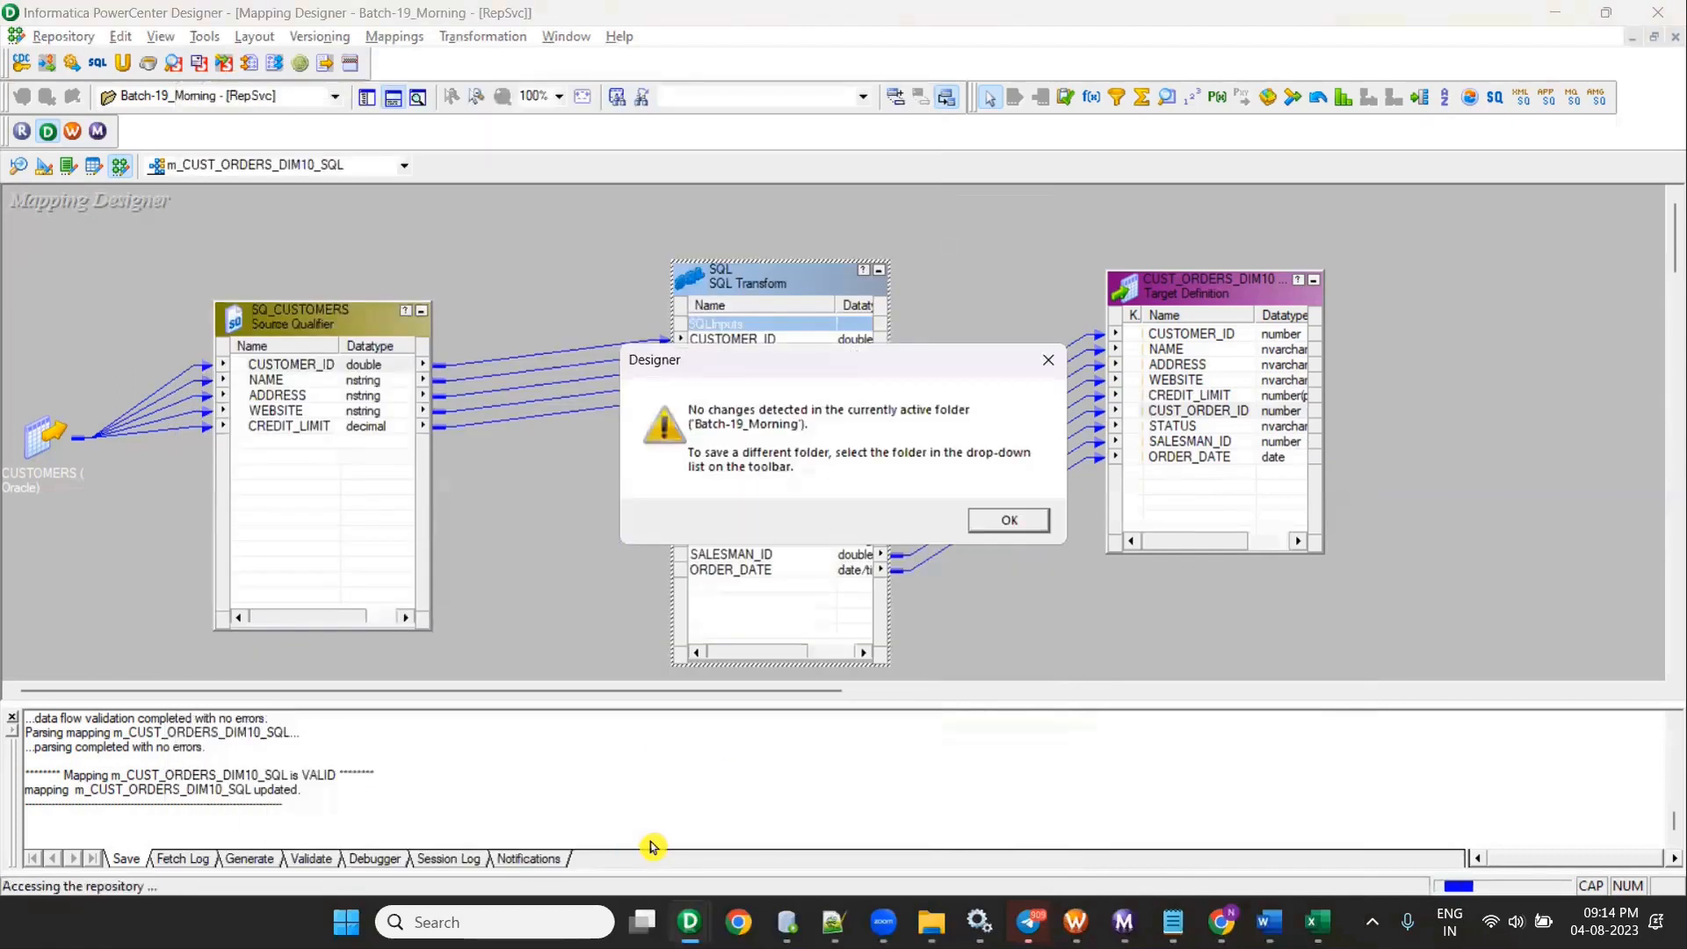
left_click(1003, 520)
key("Escape")
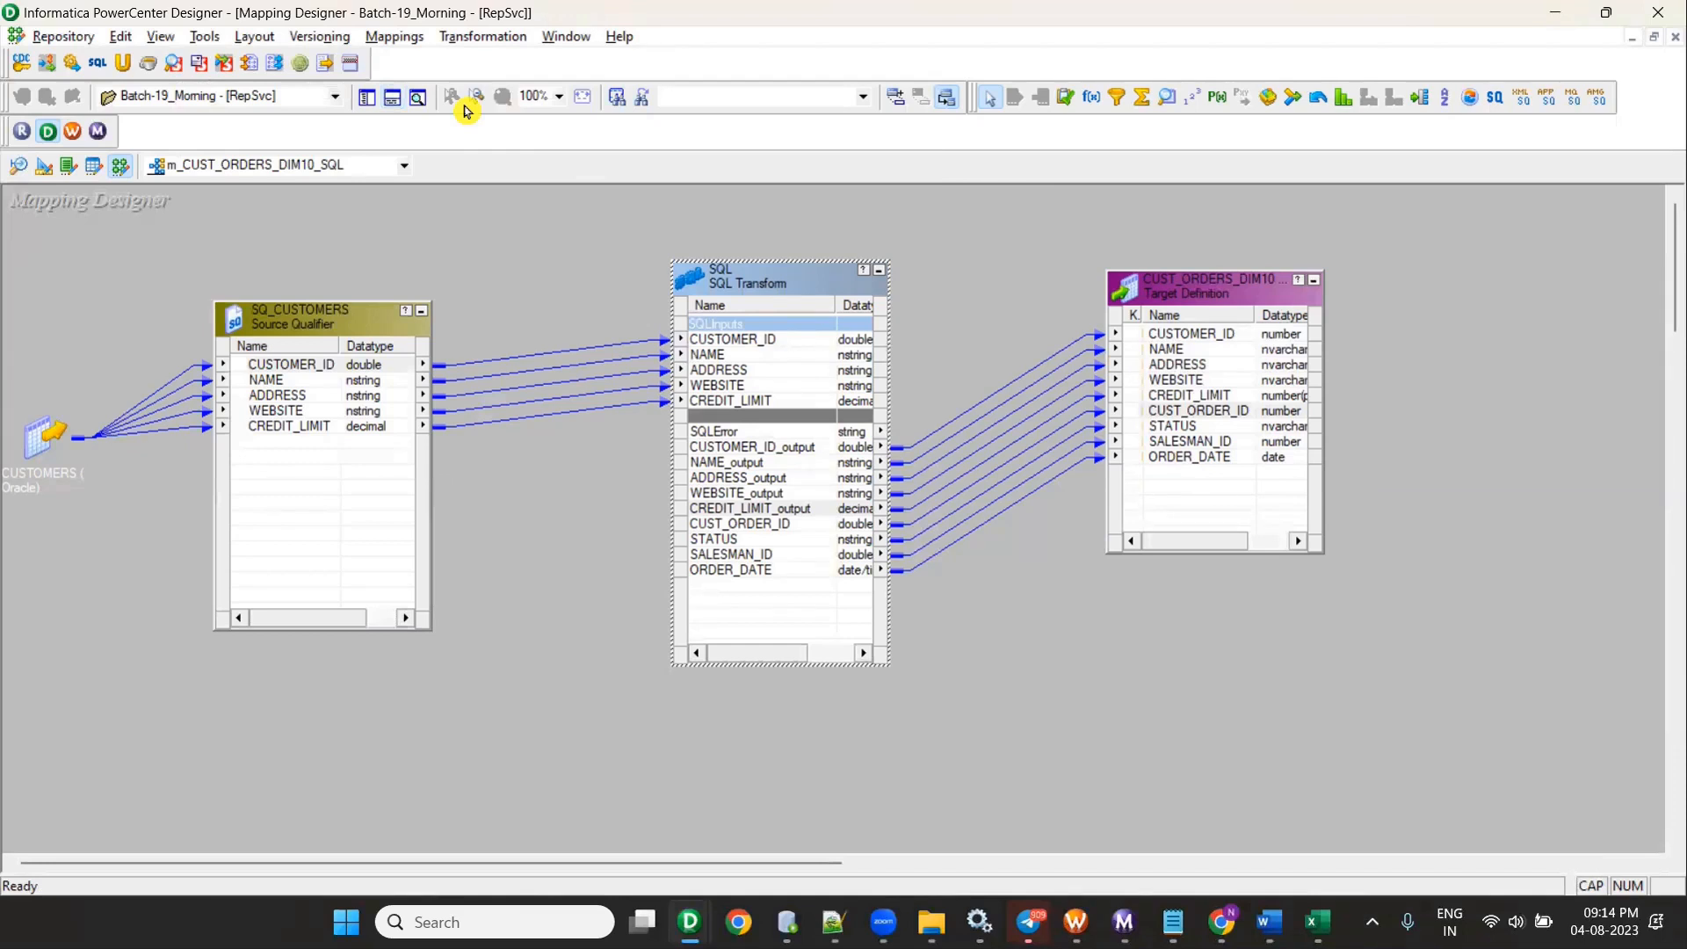
Step: Delete the SQL transformation from mapping m_CUST_ORDERS_DIM10_SQL
left_click(746, 286)
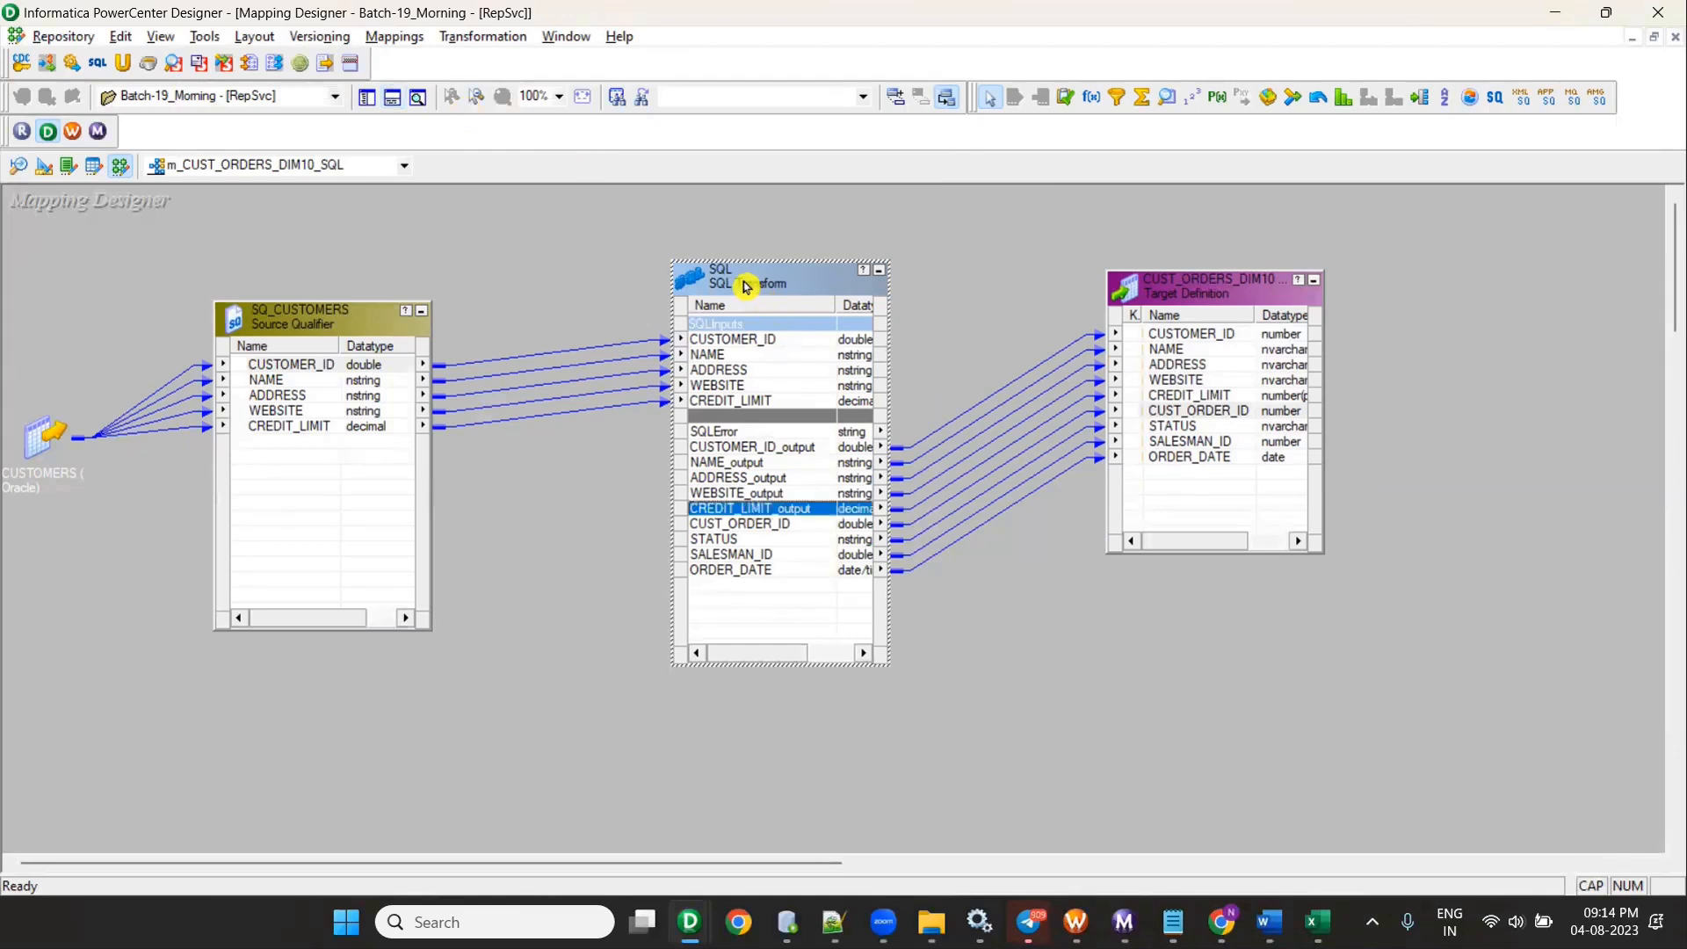
key("Delete")
key("Return")
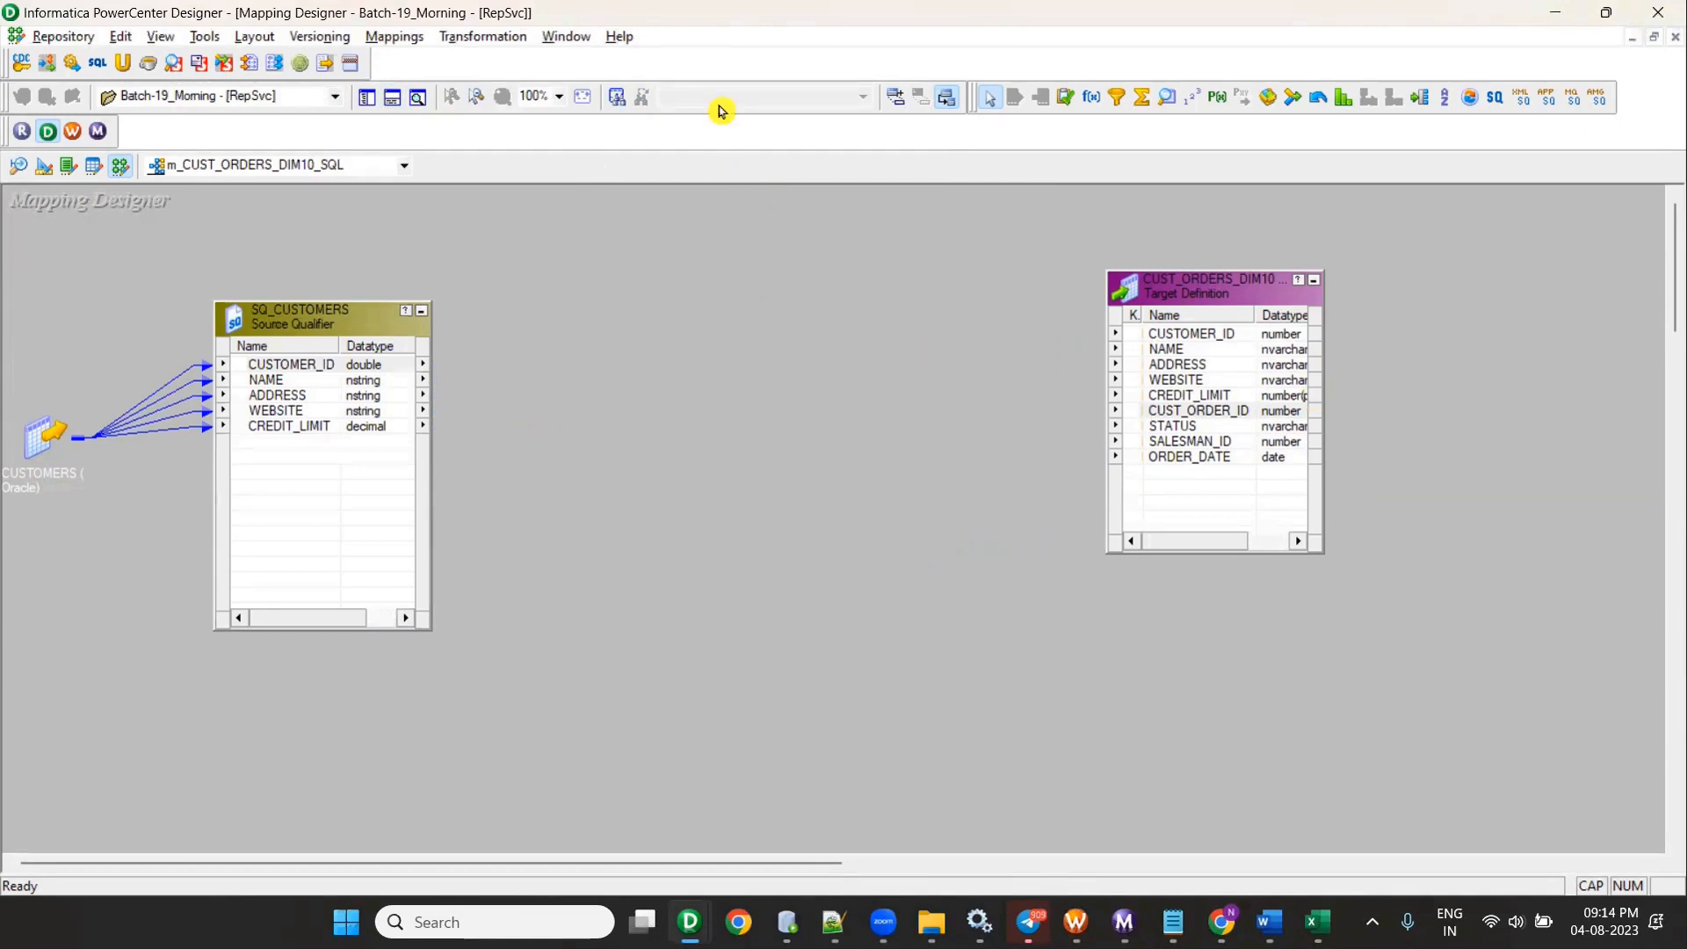
Step: Create an SQL transformation in Query Mode for Oracle with a static connection, placed between SQ_CUSTOMERS and the target
left_click(97, 64)
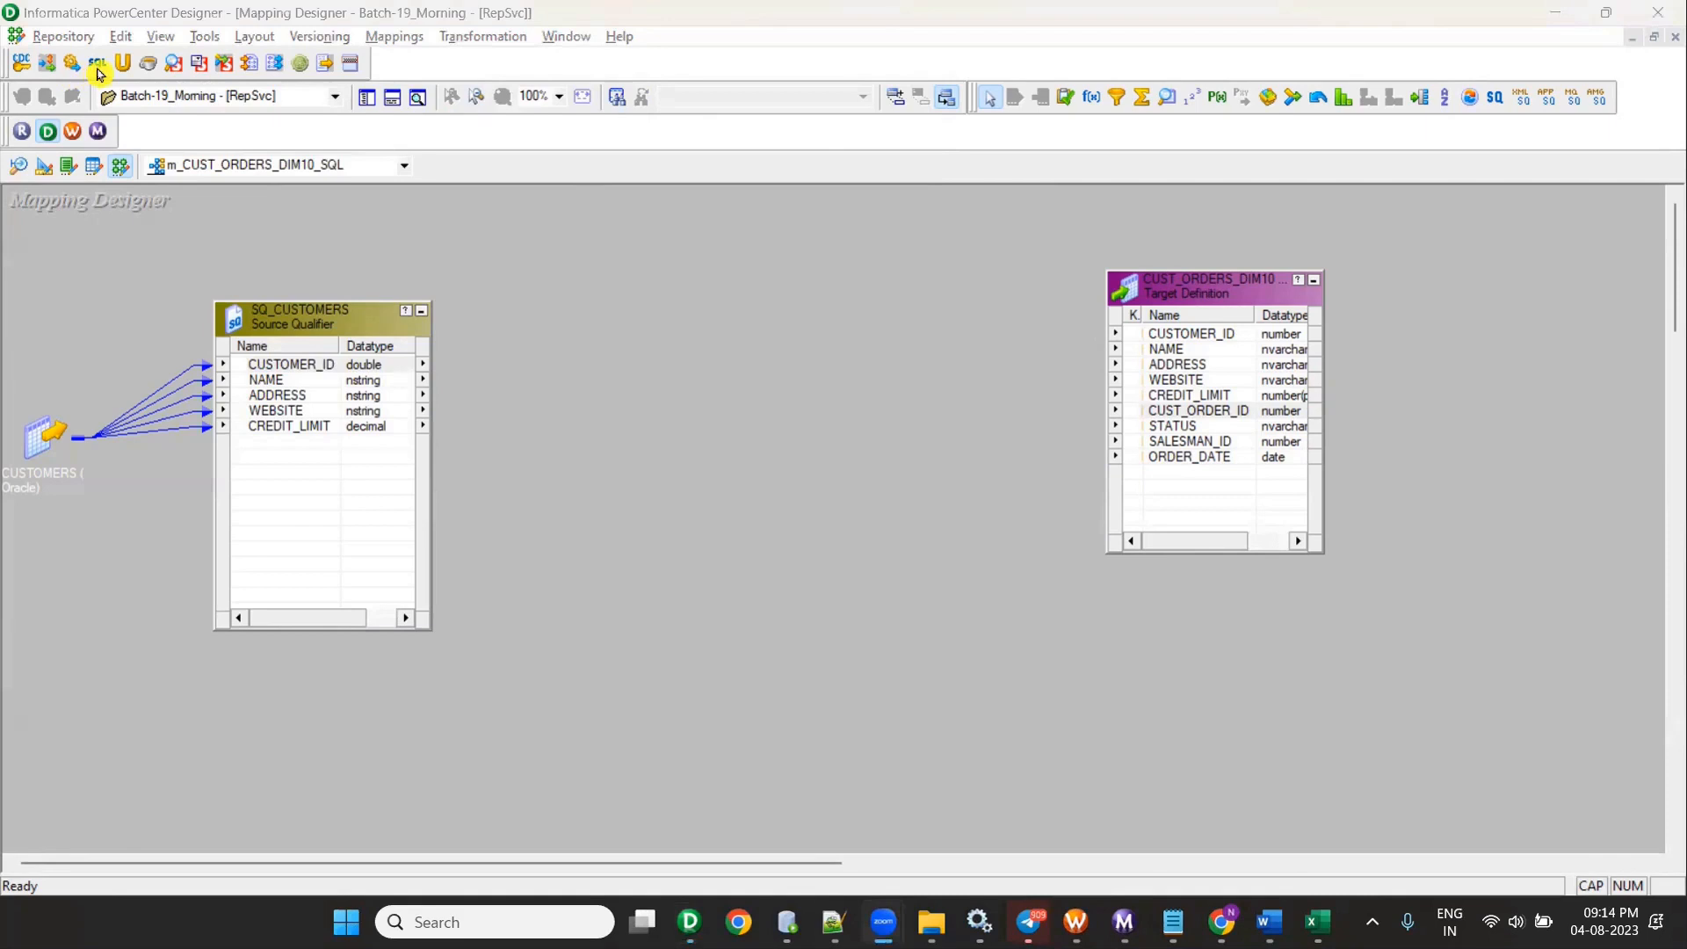
left_click_drag(587, 334, 890, 634)
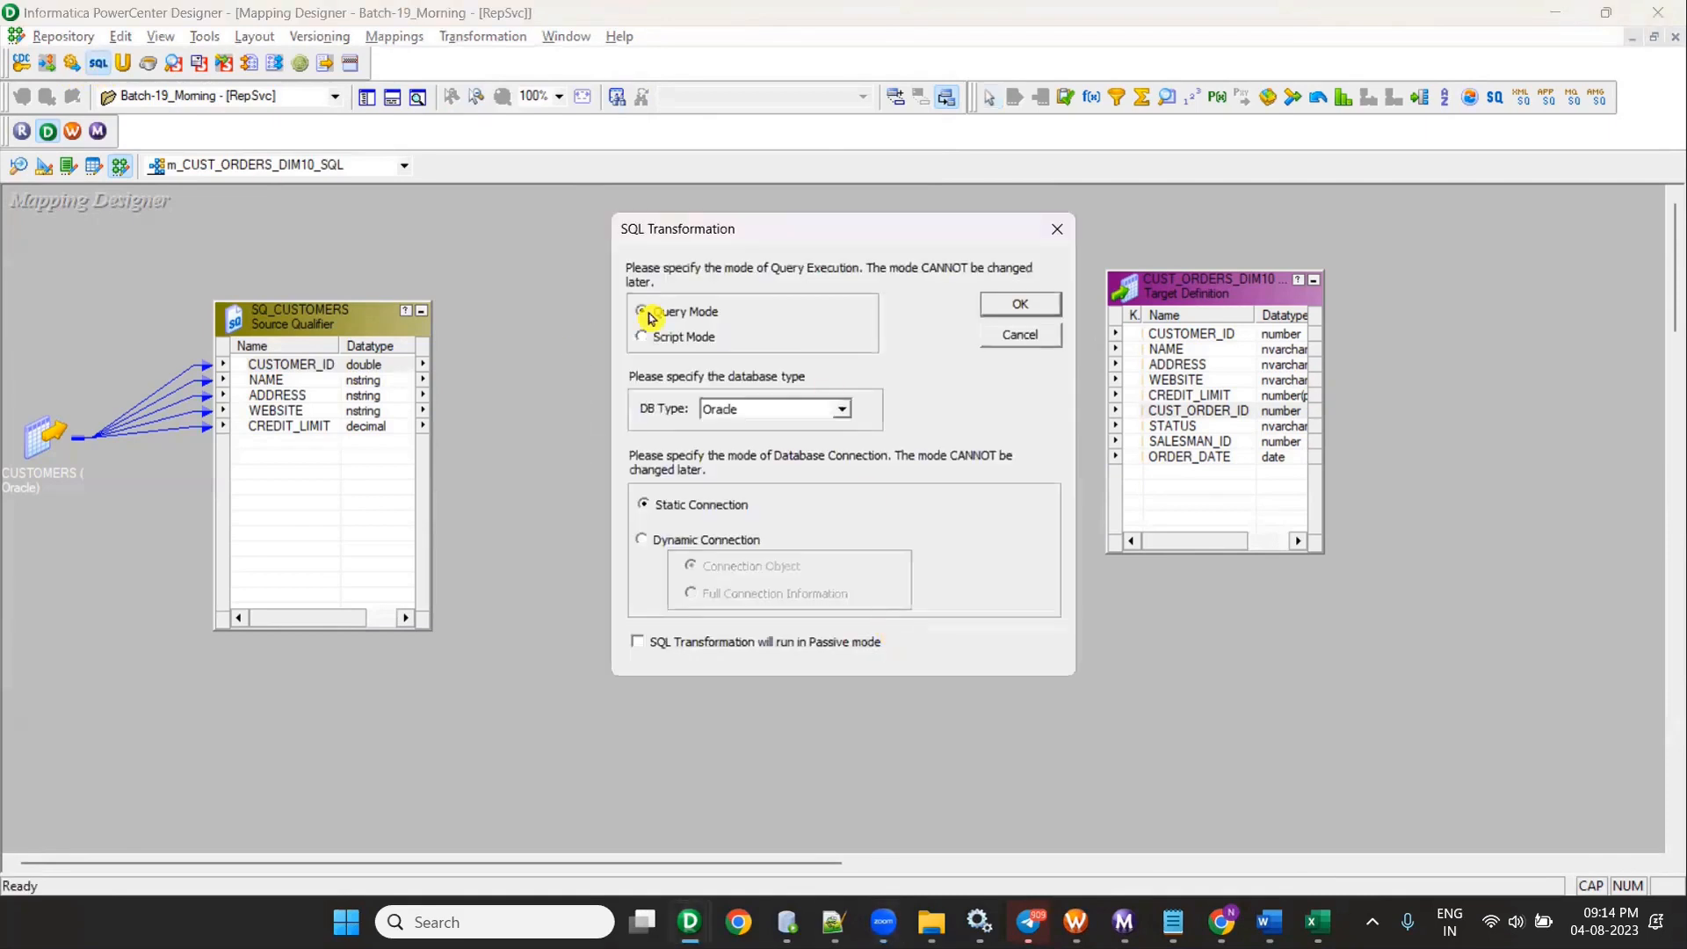
left_click(1019, 304)
left_click_drag(234, 312, 753, 262)
Step: Link all five SQ_CUSTOMERS ports, CUSTOMER_ID through CREDIT_LIMIT, into the SQL transformation and extend its box upward
left_click(318, 424)
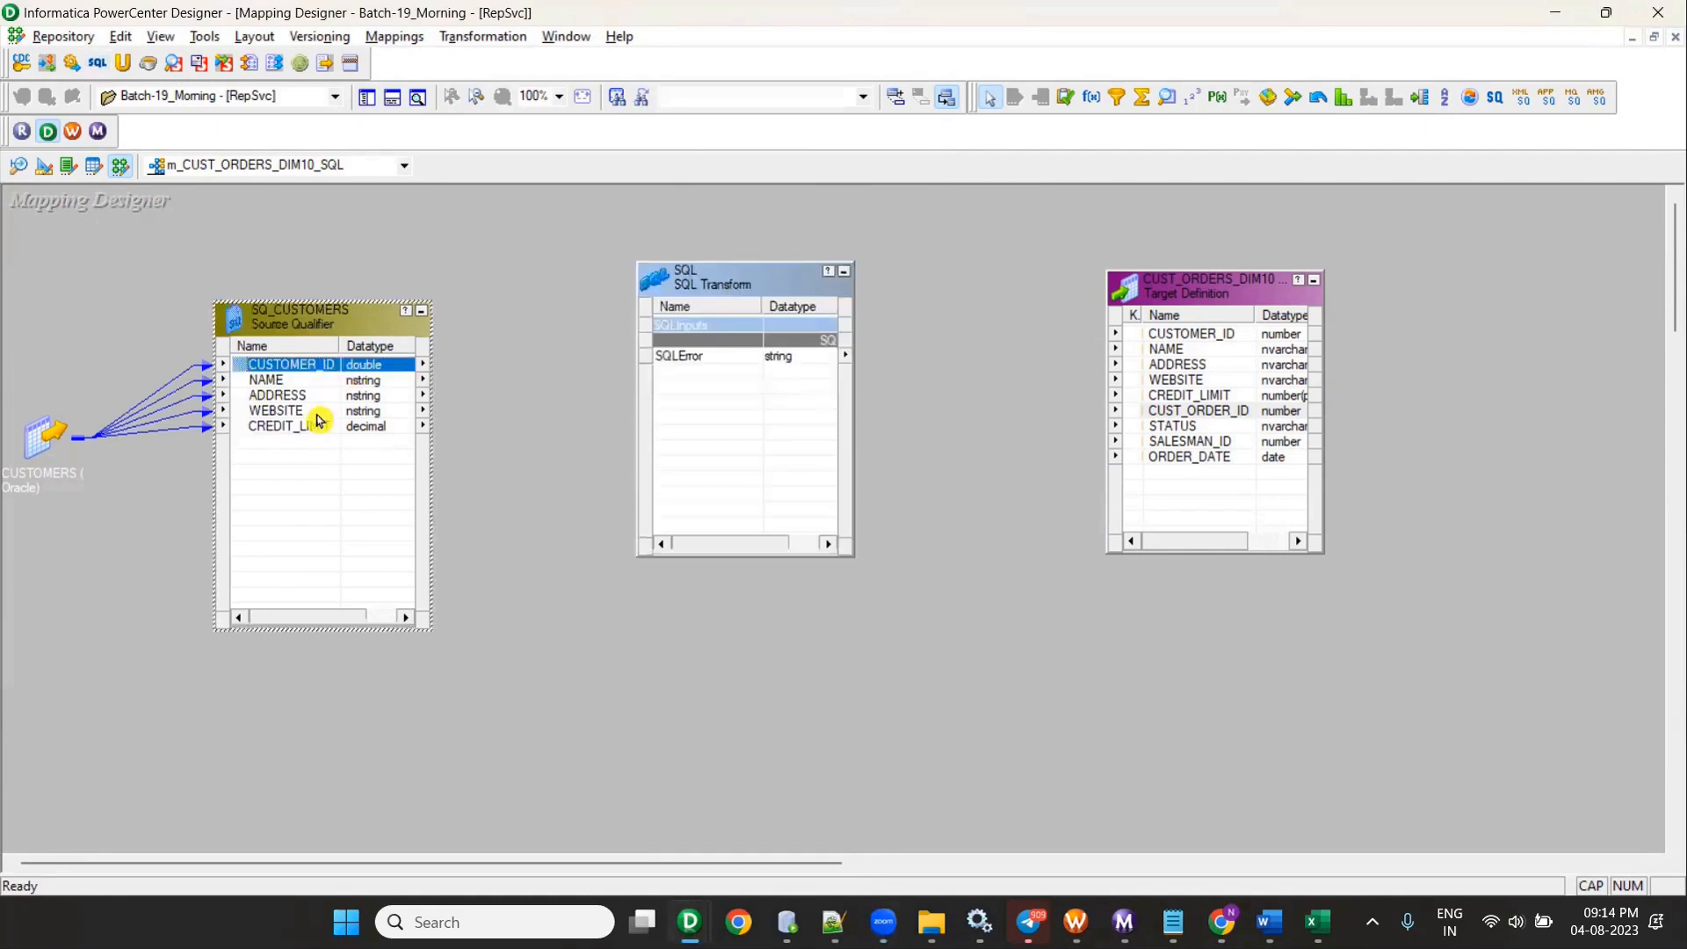
left_click(309, 427)
left_click(291, 365, "shift")
left_click_drag(297, 369, 697, 478)
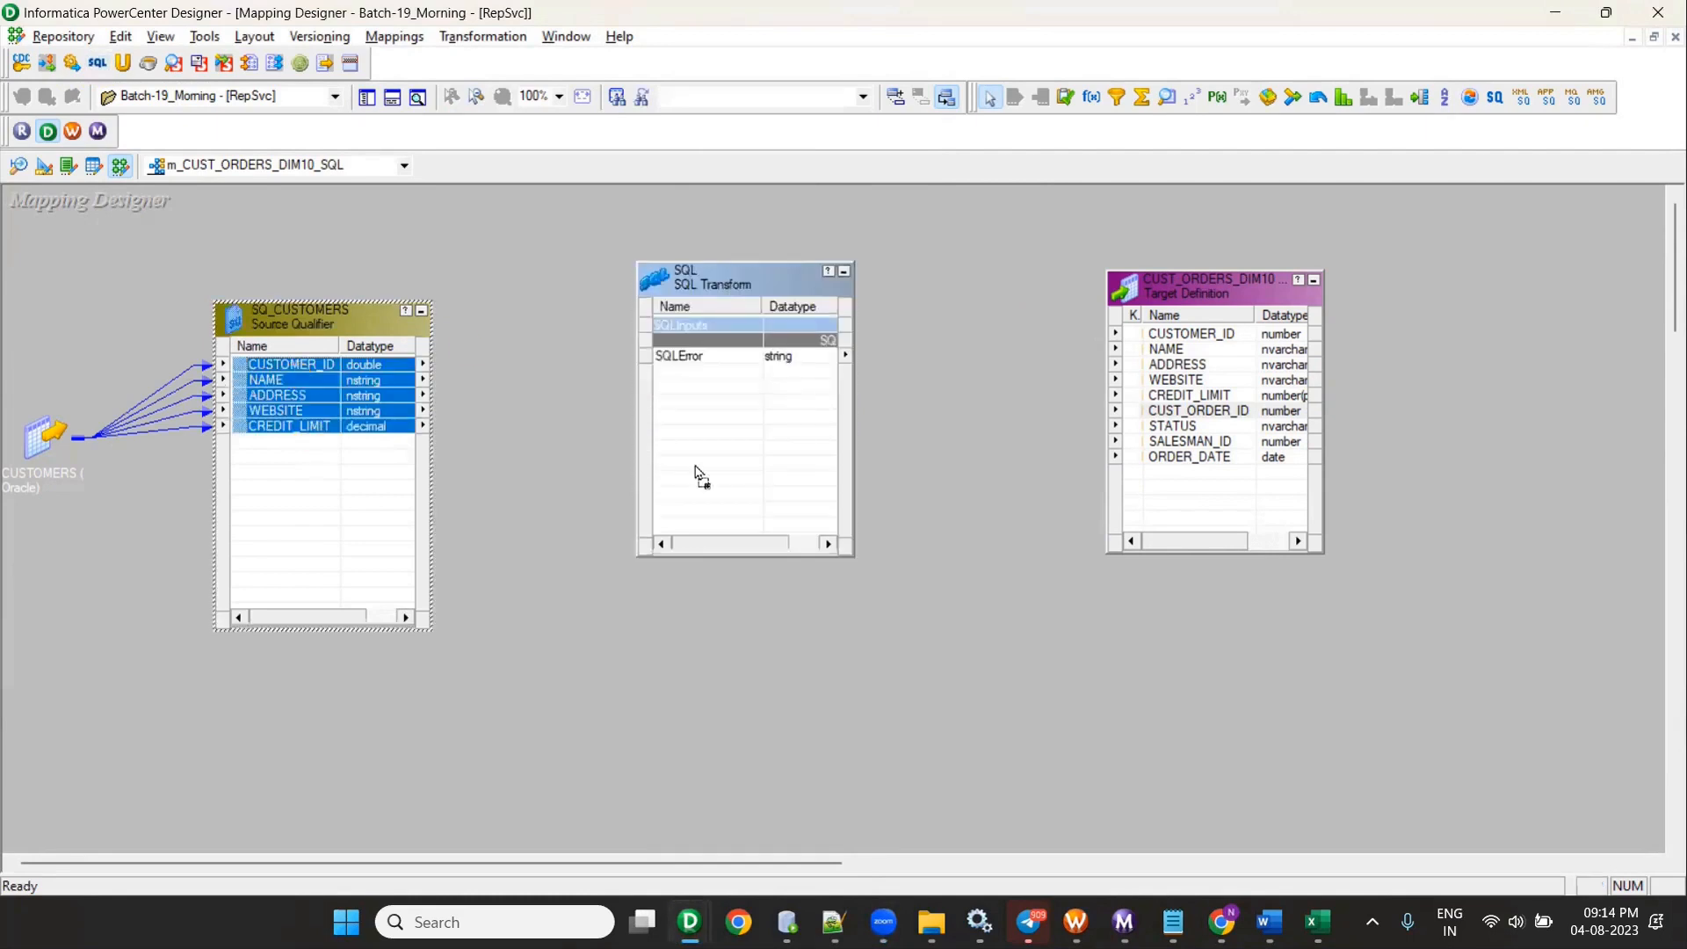
left_click_drag(712, 268, 712, 192)
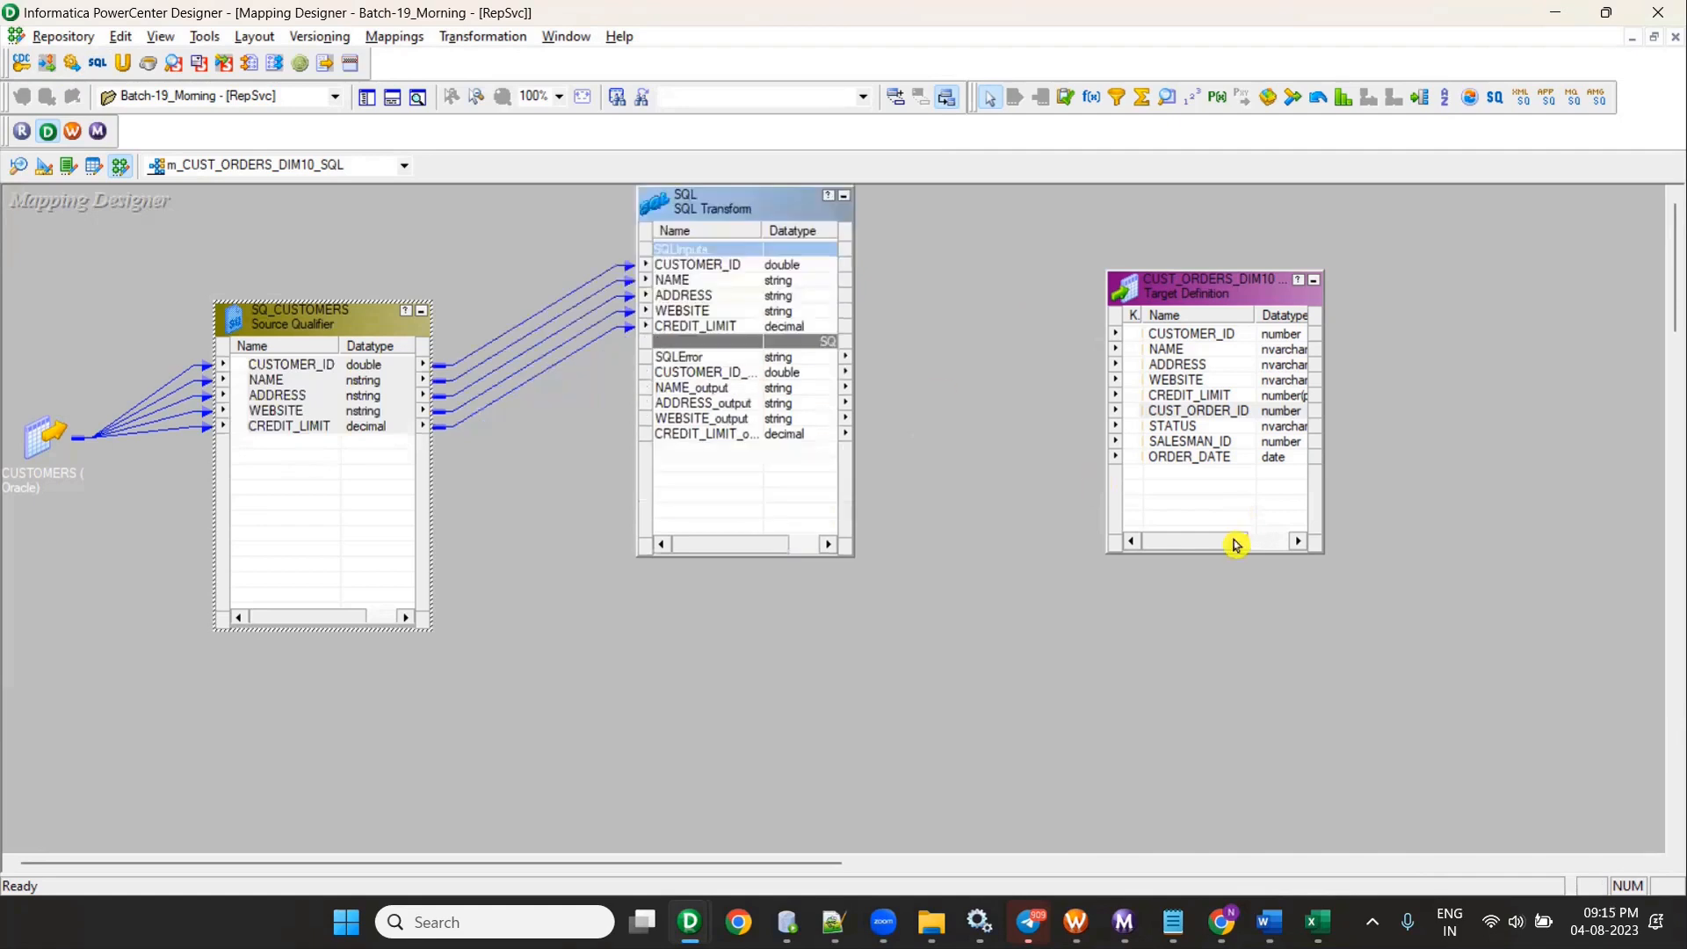
Step: Copy the CUST_ORDER_ID, STATUS, SALESMAN_ID and ORDER_DATE ports from the CUST_ORDERS_DIM10 target into the SQL transformation
left_click(1182, 411)
left_click(1183, 456, "shift")
left_click_drag(1186, 422, 1011, 515)
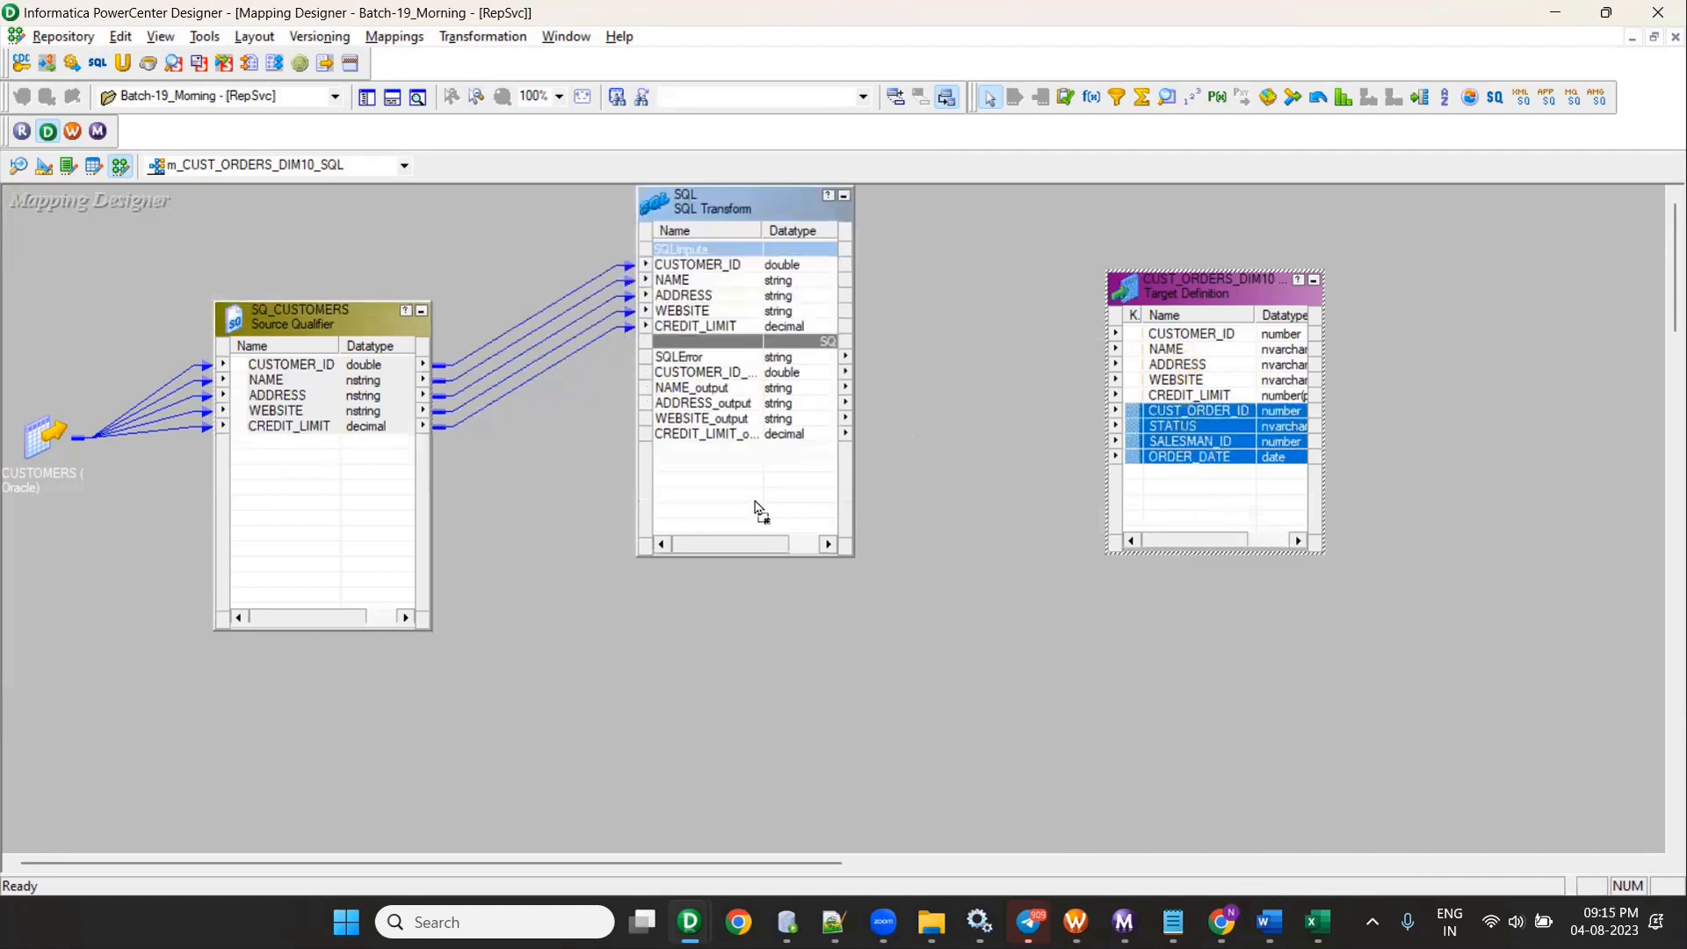
left_click_drag(755, 504, 755, 505)
double_click(707, 352)
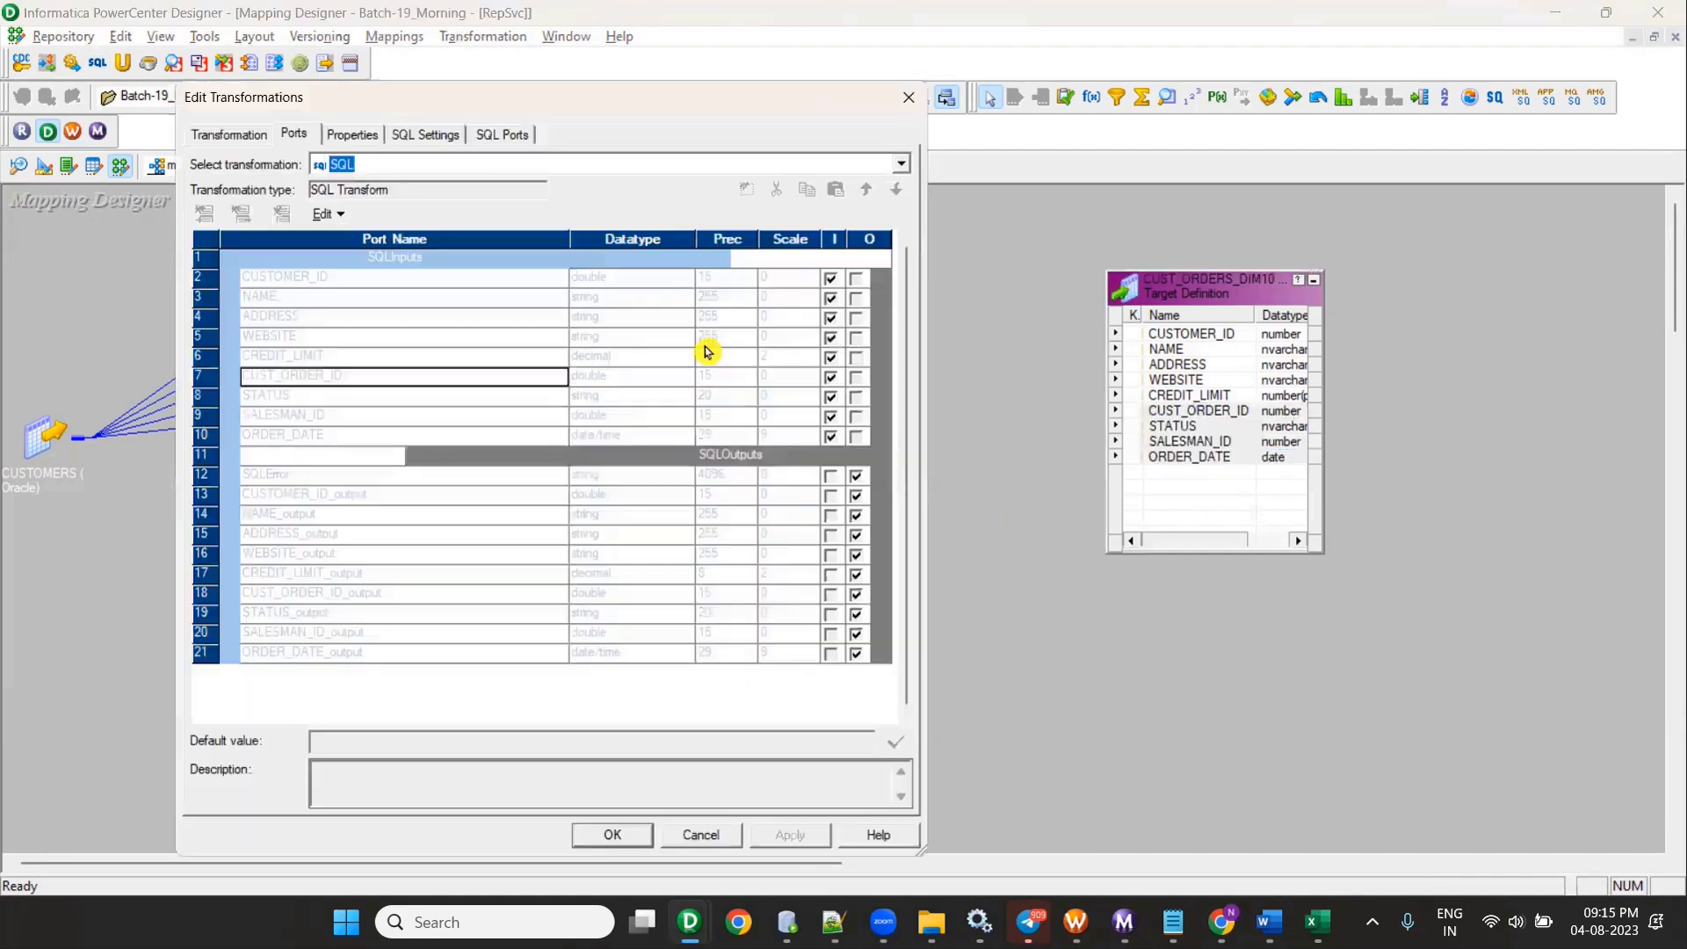
left_click(502, 134)
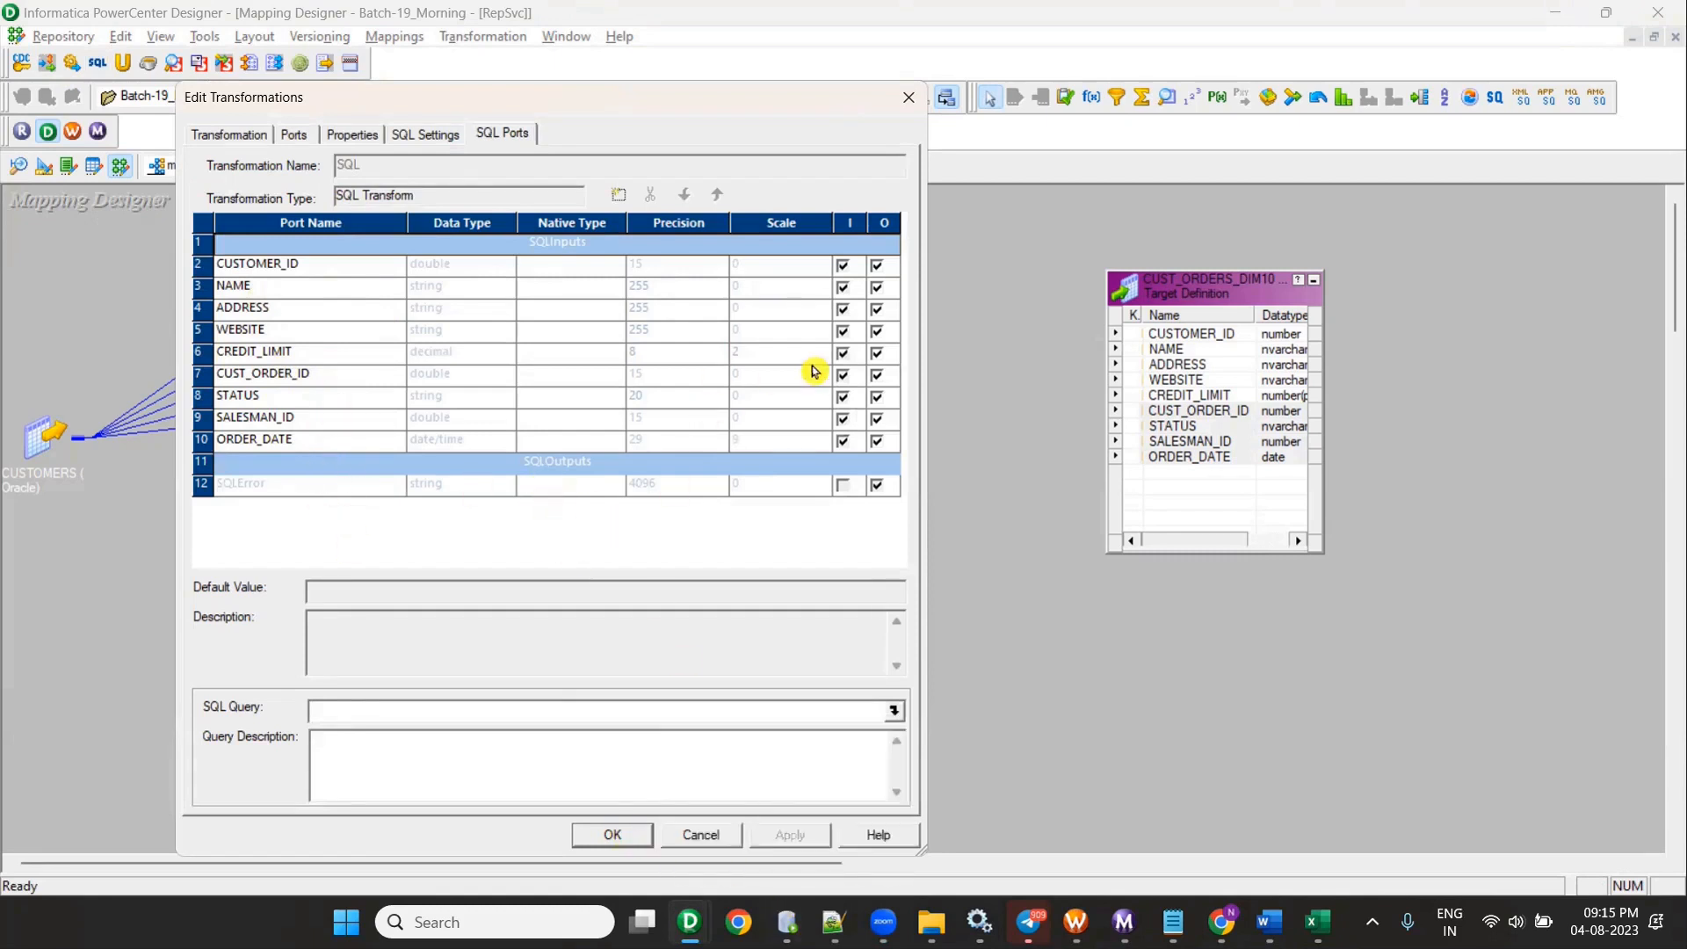
left_click(882, 273)
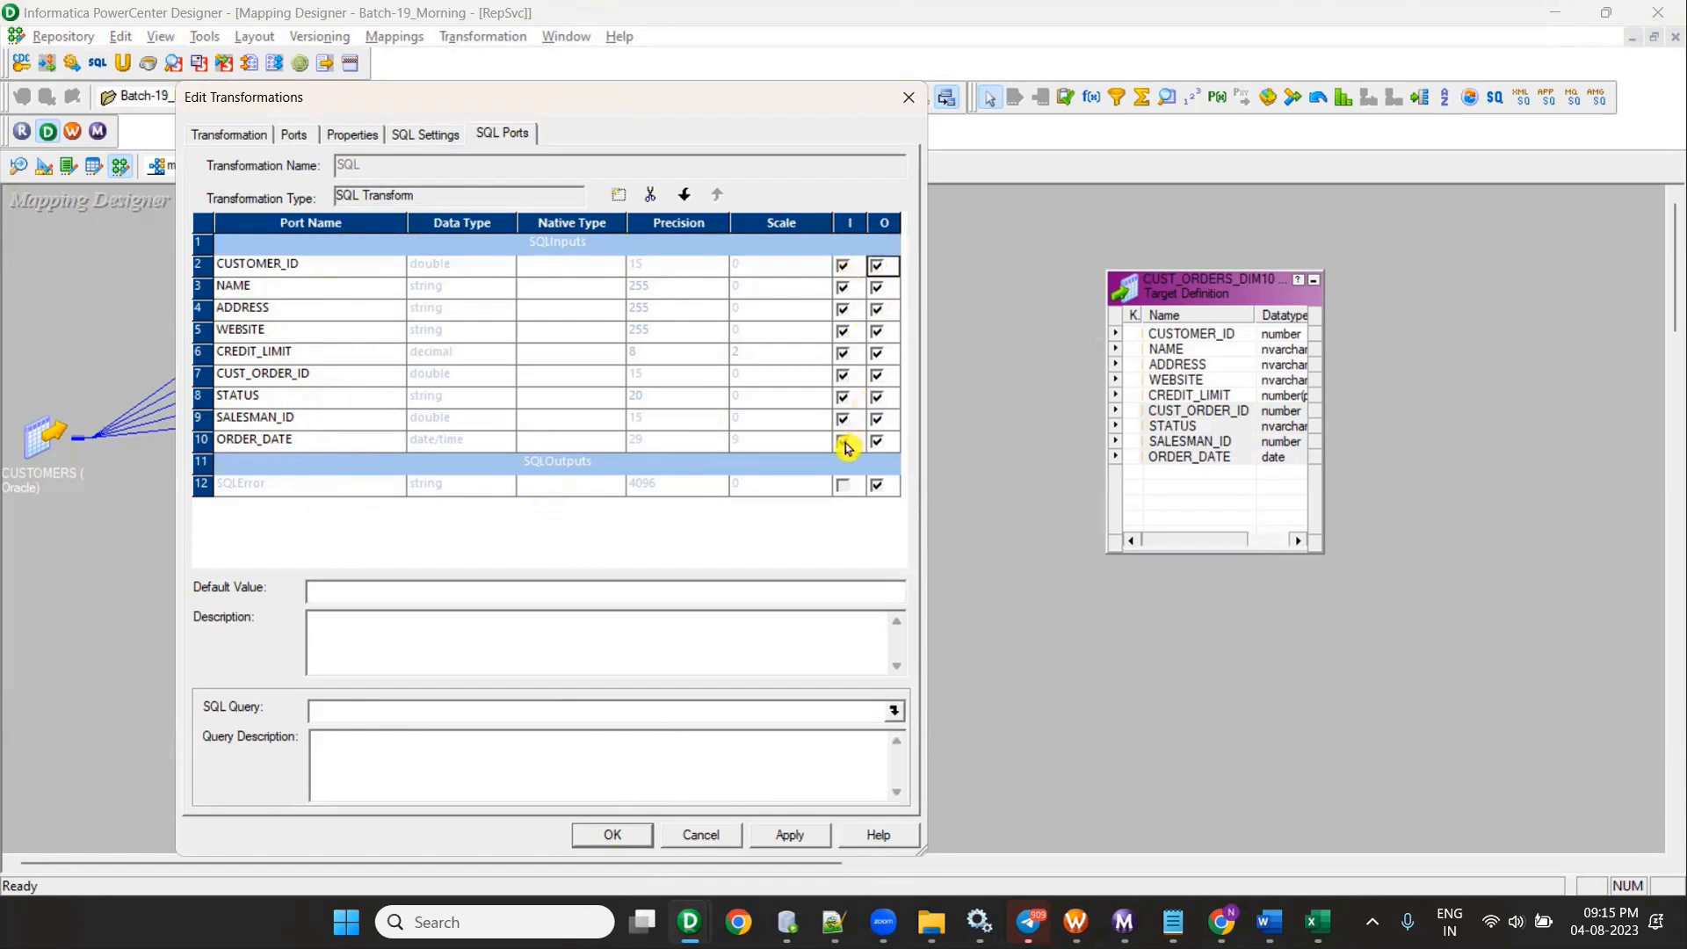
left_click(846, 447)
left_click(845, 425)
left_click(720, 845)
left_click(743, 210)
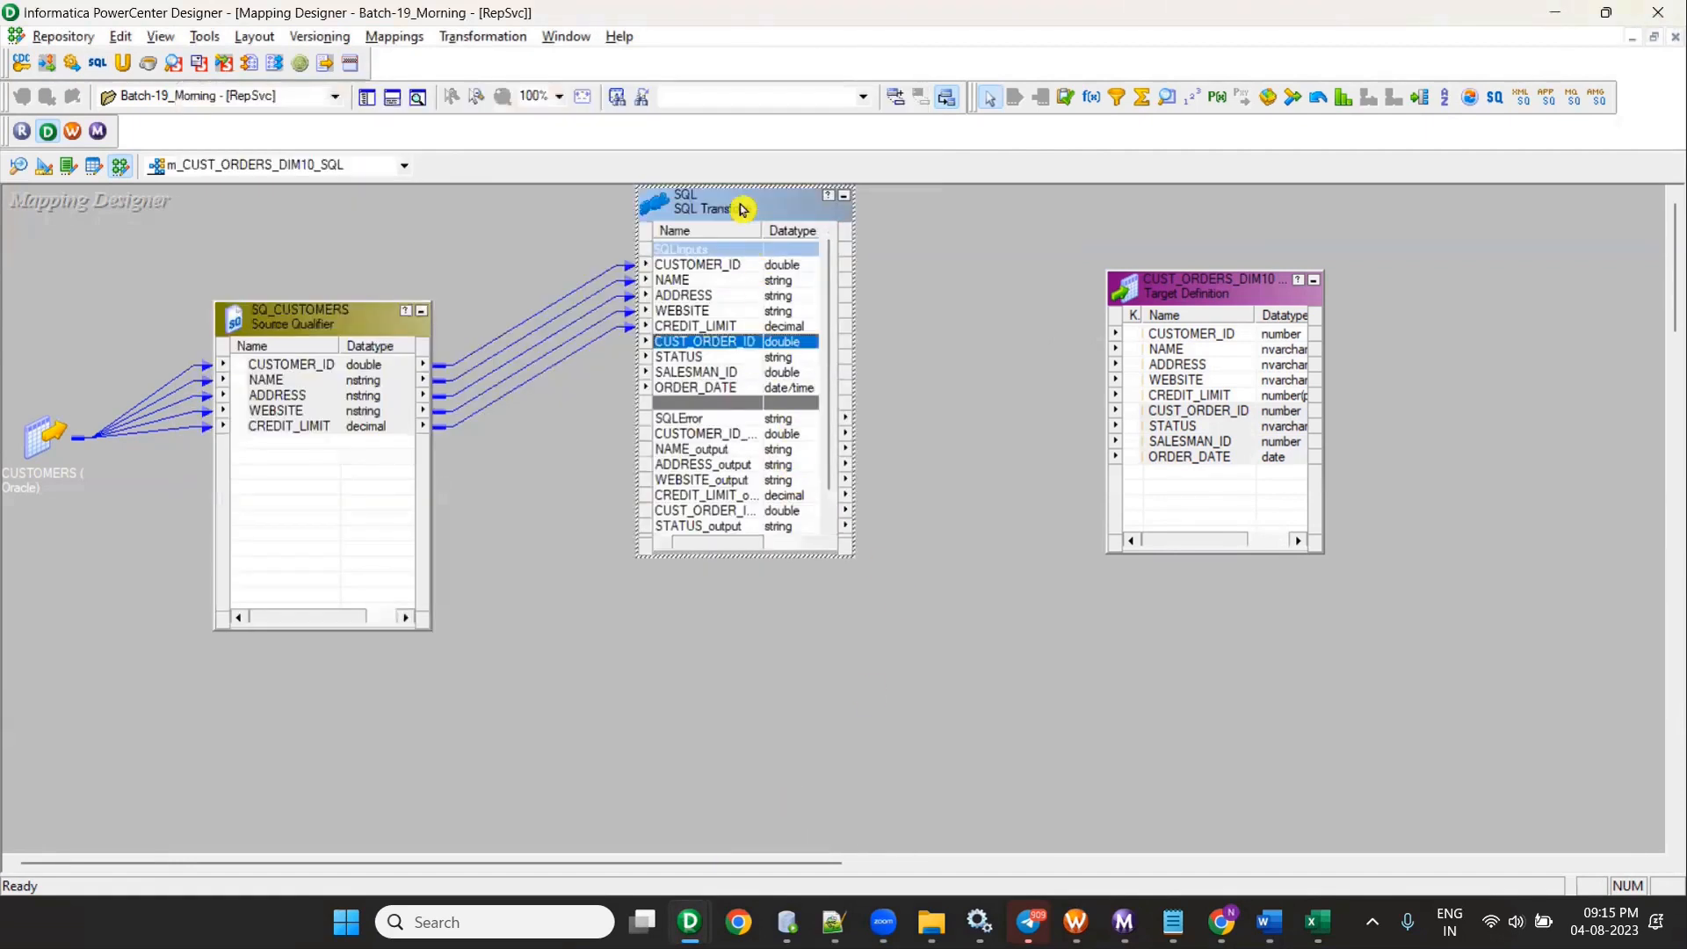
Step: Replace the SQL transformation with a new one in Query Mode for Oracle with a static connection, placed between SQ_CUSTOMERS and the target
key("Delete")
key("Return")
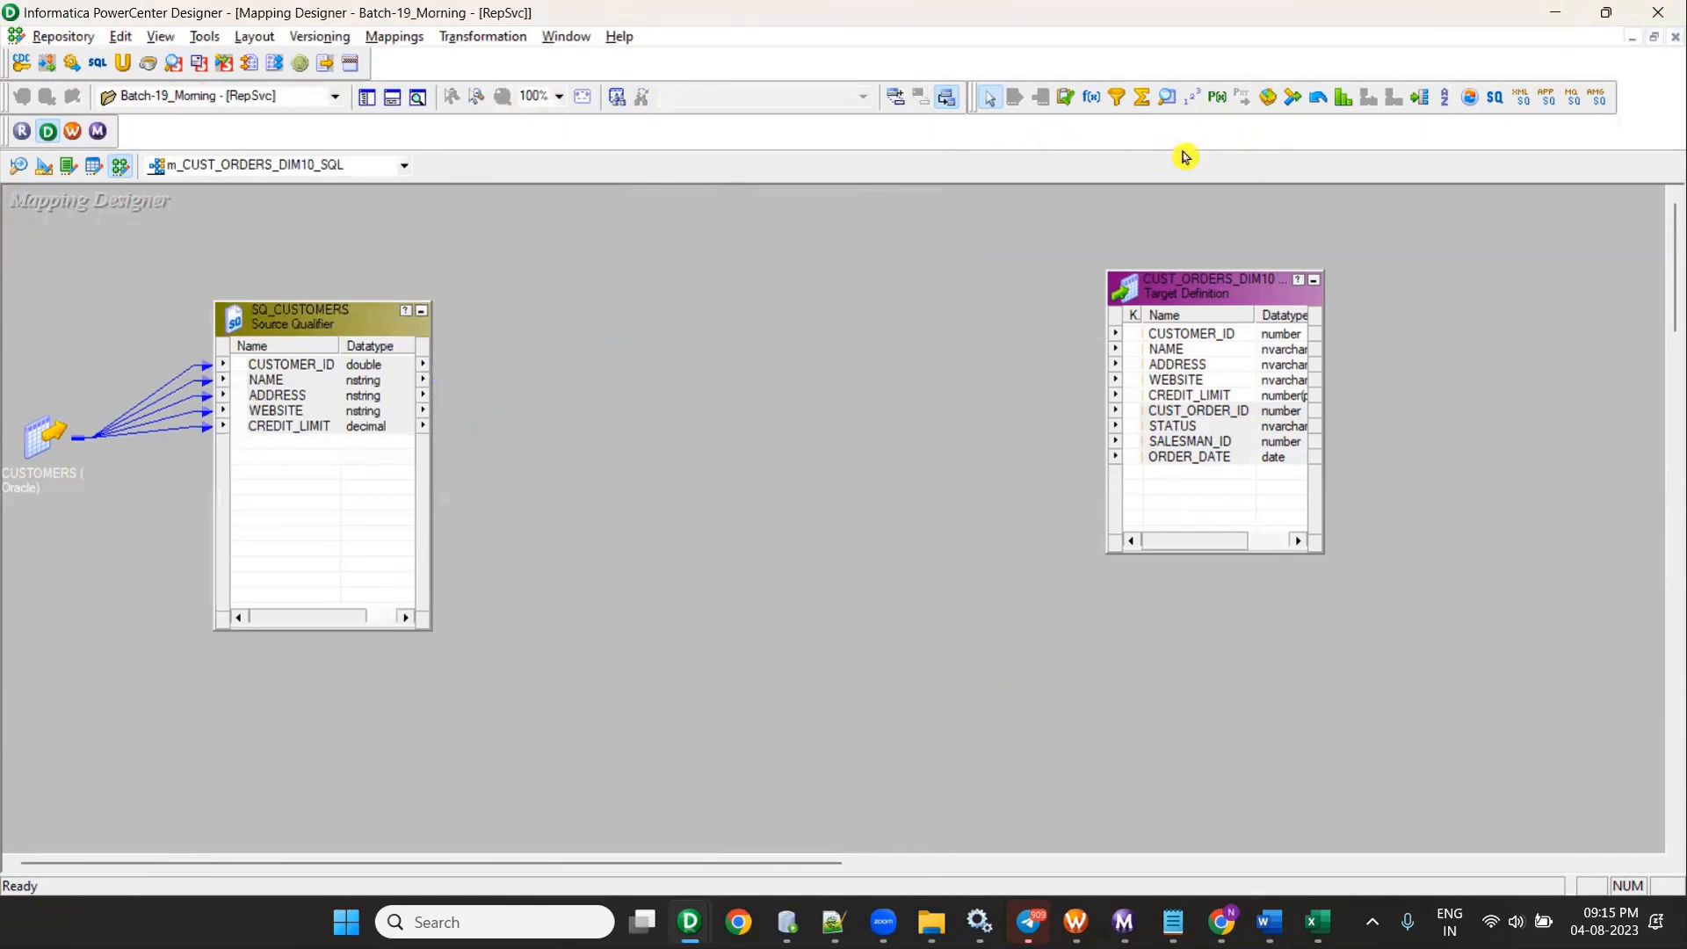
left_click(98, 63)
left_click_drag(583, 324, 852, 625)
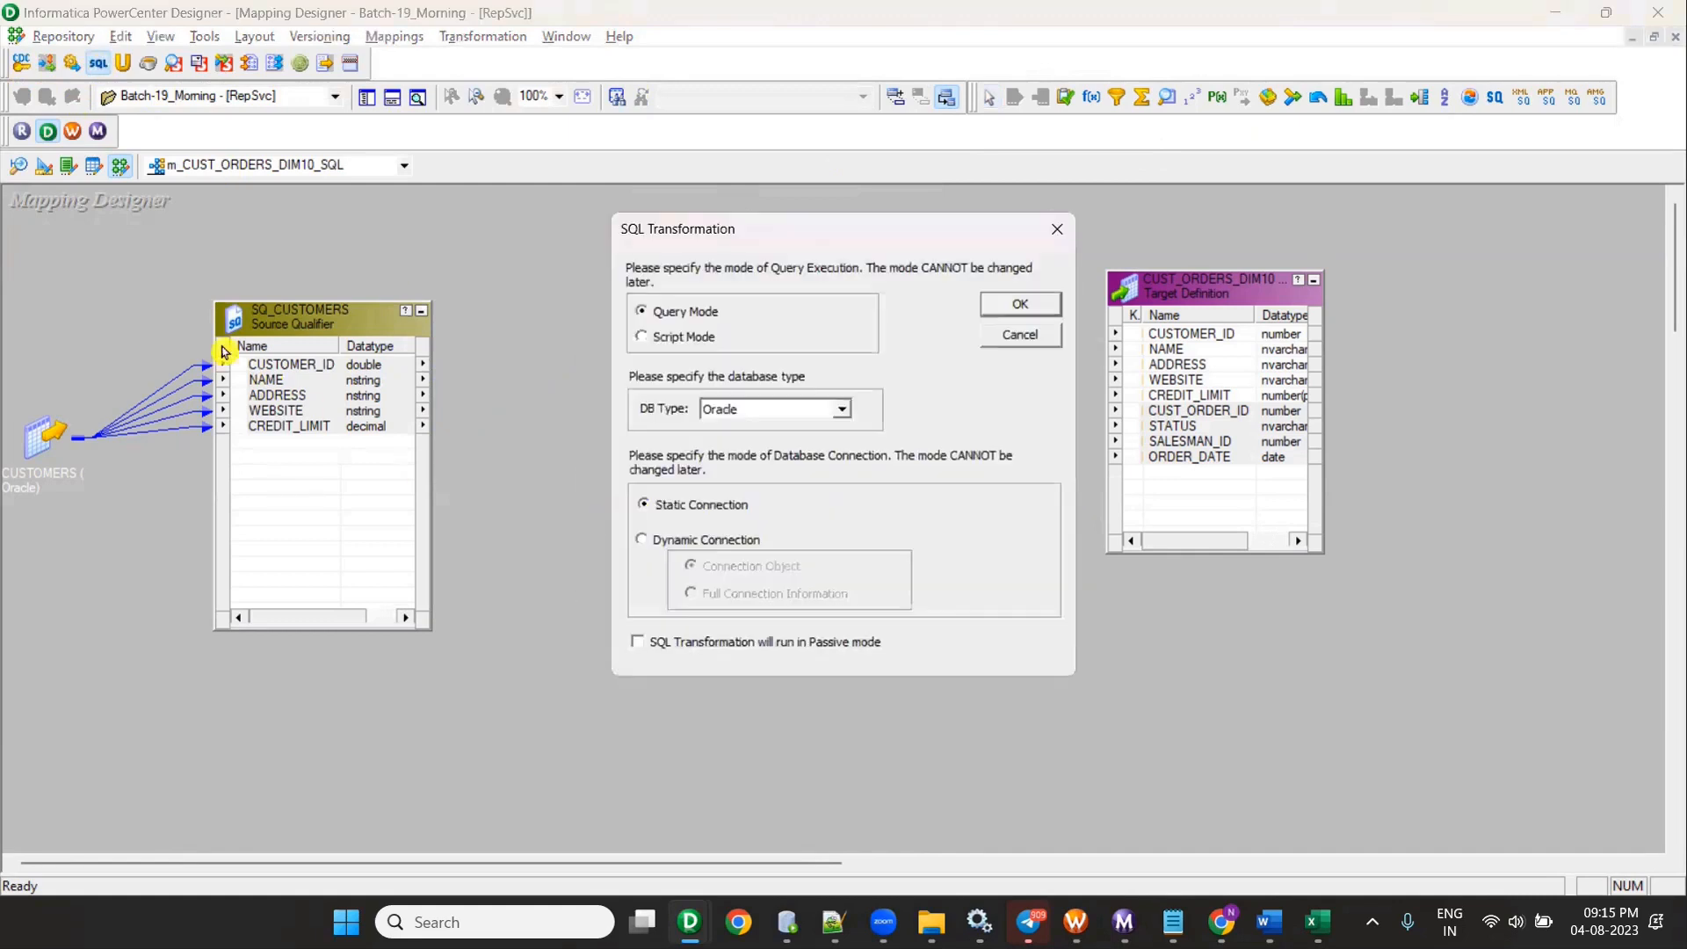
left_click(1020, 304)
Step: Link all five SQ_CUSTOMERS ports, CUSTOMER_ID through CREDIT_LIMIT, into the new SQL transformation and move it up and toward the source qualifier
left_click_drag(250, 324, 794, 319)
left_click(282, 363)
left_click(285, 427, "shift")
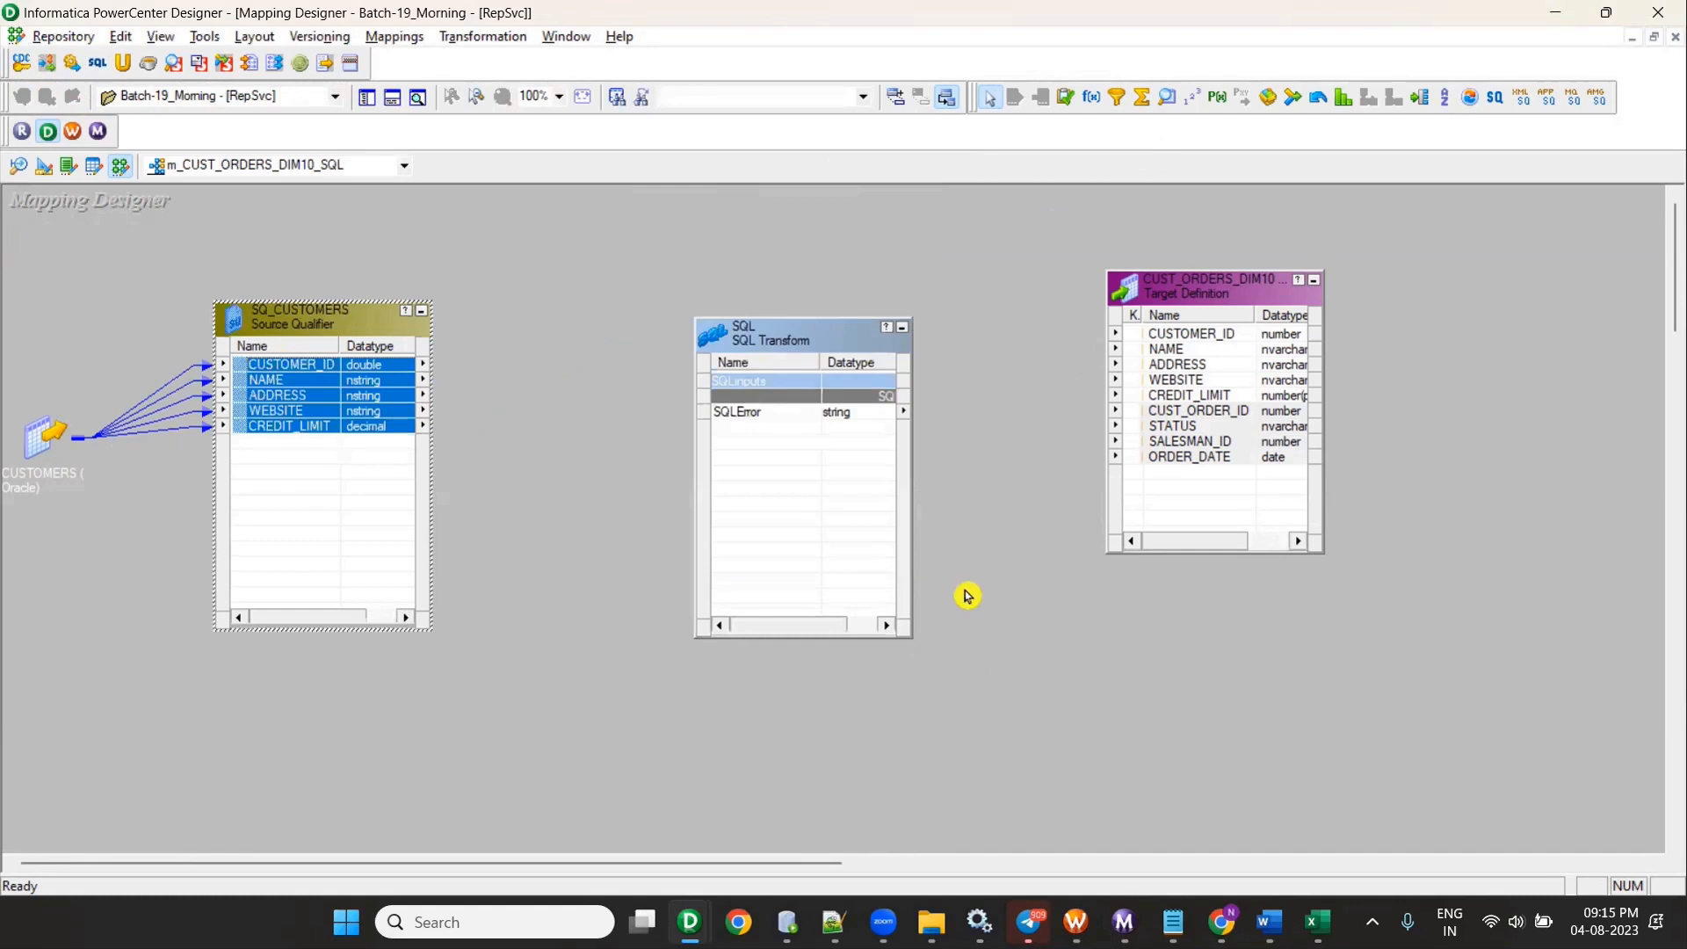
left_click_drag(773, 536, 773, 535)
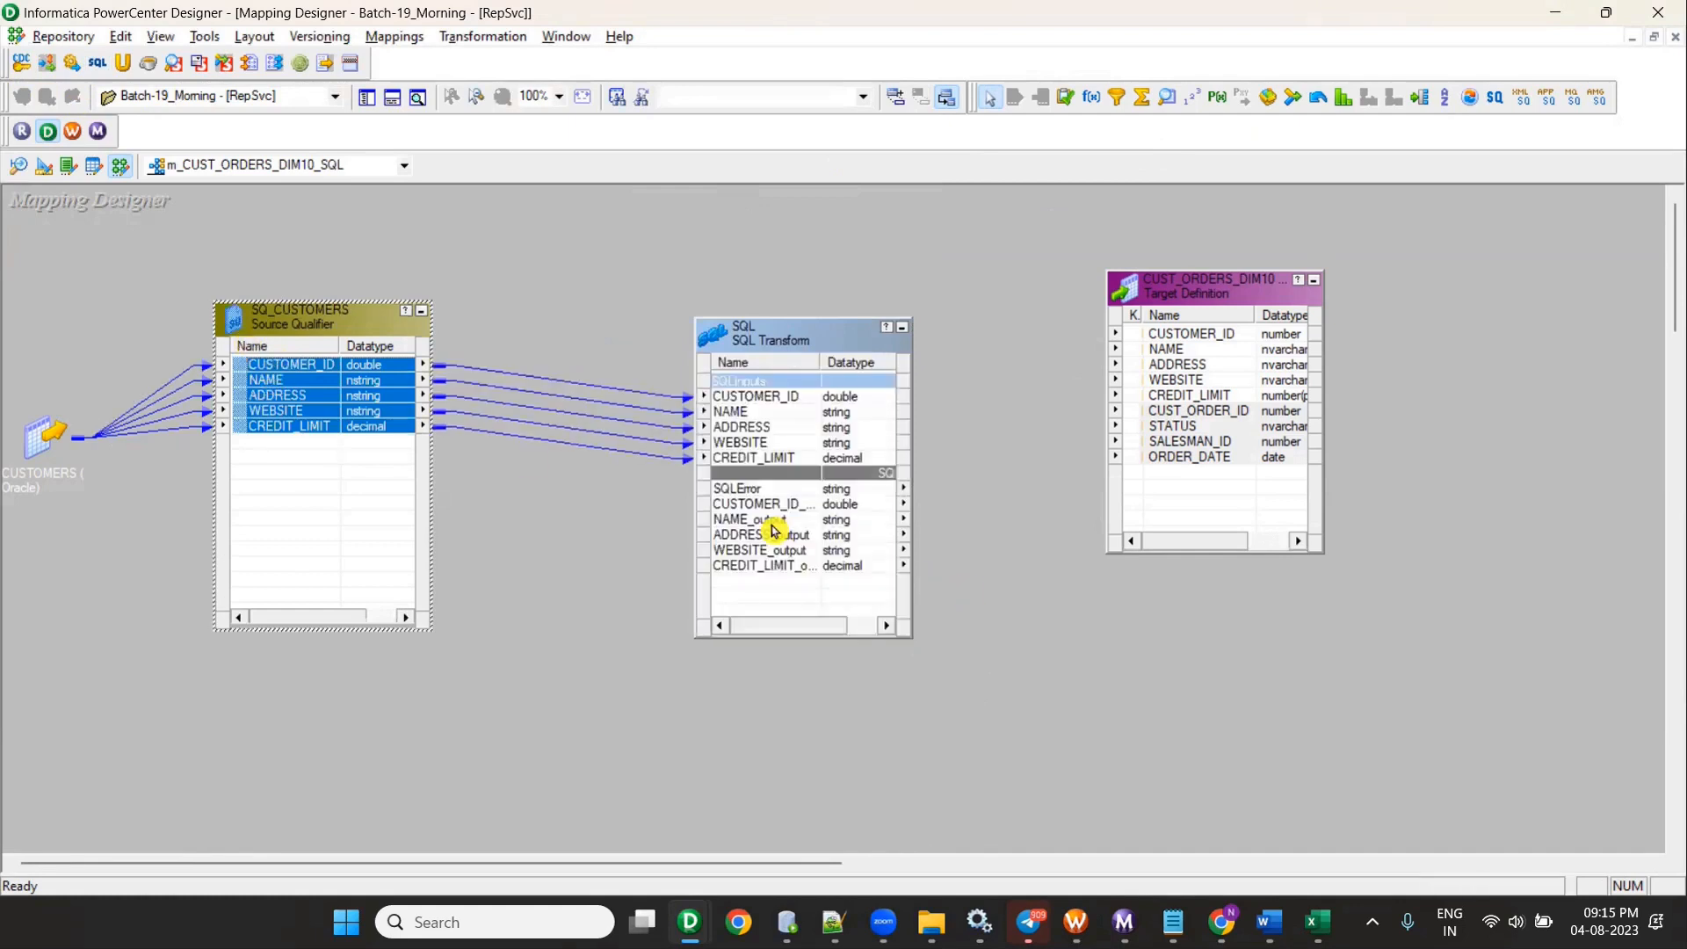
left_click(754, 345)
left_click_drag(754, 344, 679, 271)
Step: Open the SQL transformation's SQL port definitions for editing and set the native type of input port CUSTOMER_ID to number
double_click(728, 519)
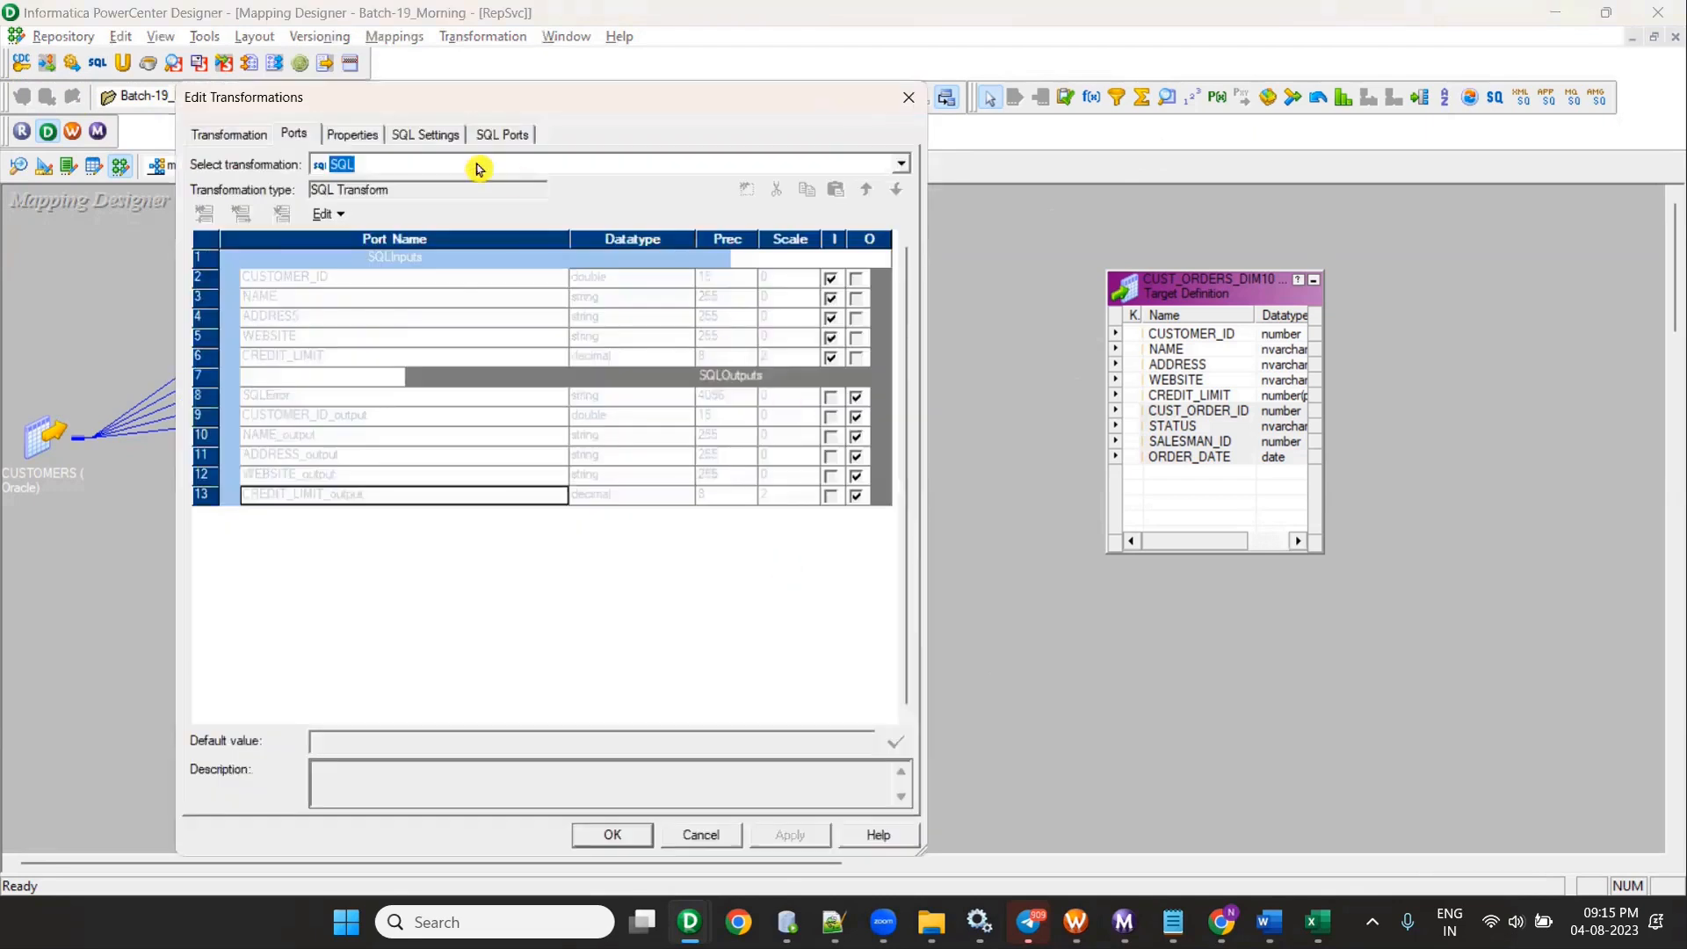
left_click(495, 134)
left_click(552, 274)
left_click(552, 274)
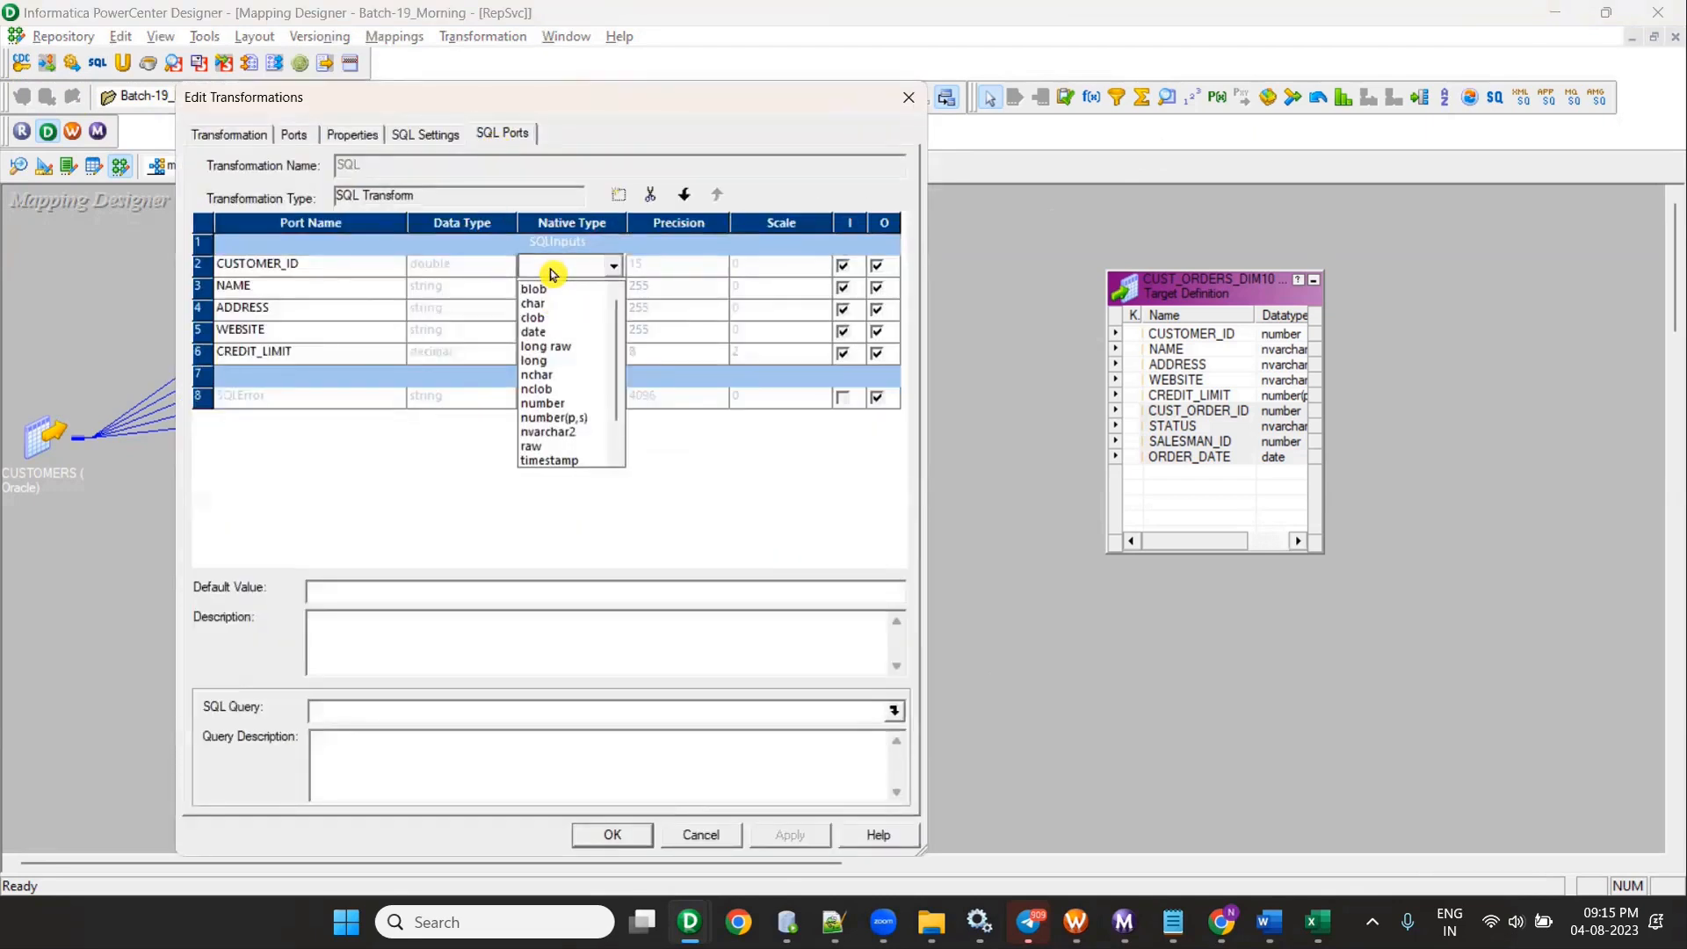
left_click(576, 404)
Step: Set the native type of the NAME, ADDRESS and WEBSITE input ports to nvarchar2 and of CREDIT_LIMIT to number(p,s)
left_click(562, 286)
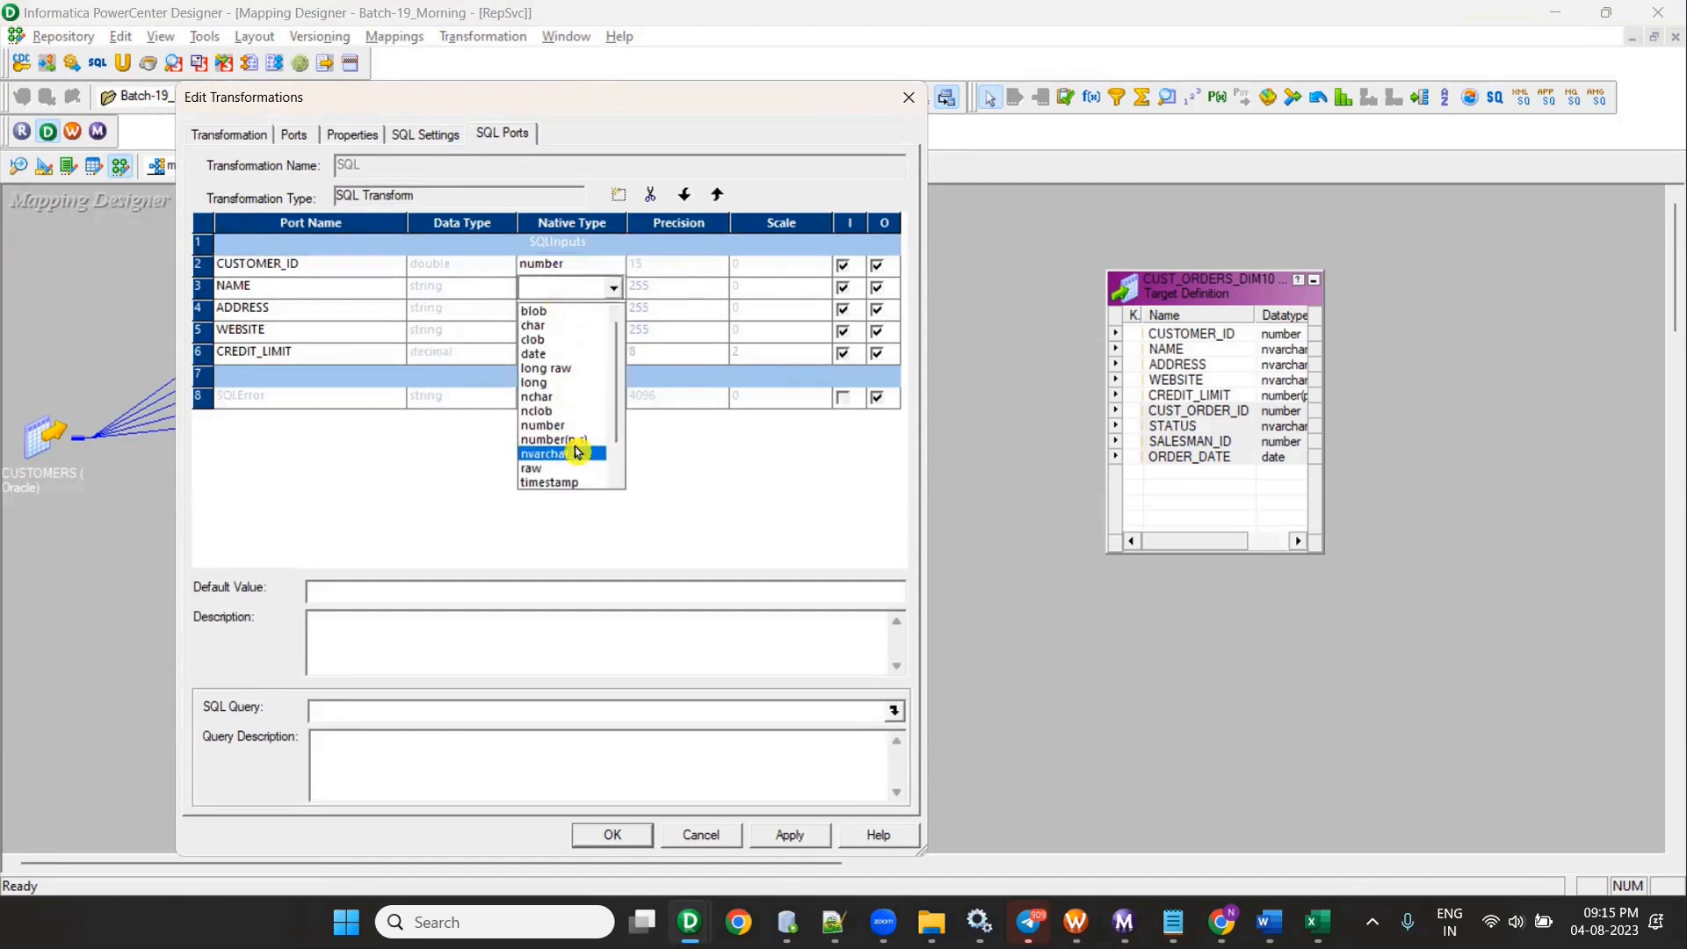
left_click(567, 455)
left_click(554, 309)
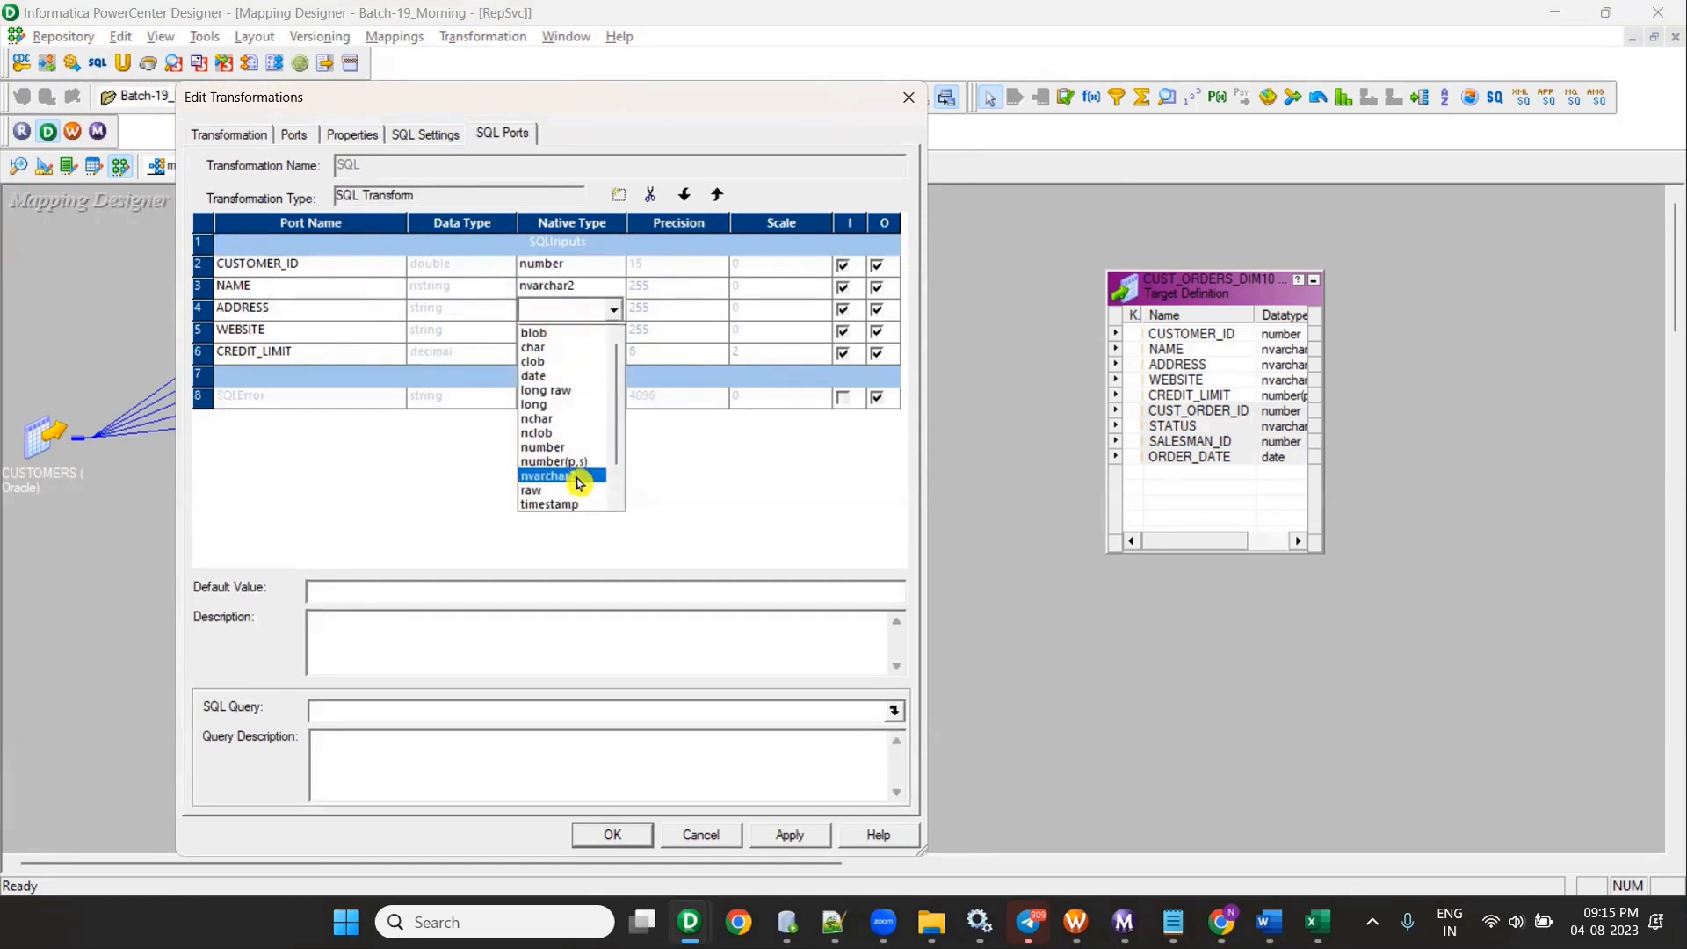
left_click(580, 476)
left_click(563, 331)
left_click(595, 498)
left_click(563, 354)
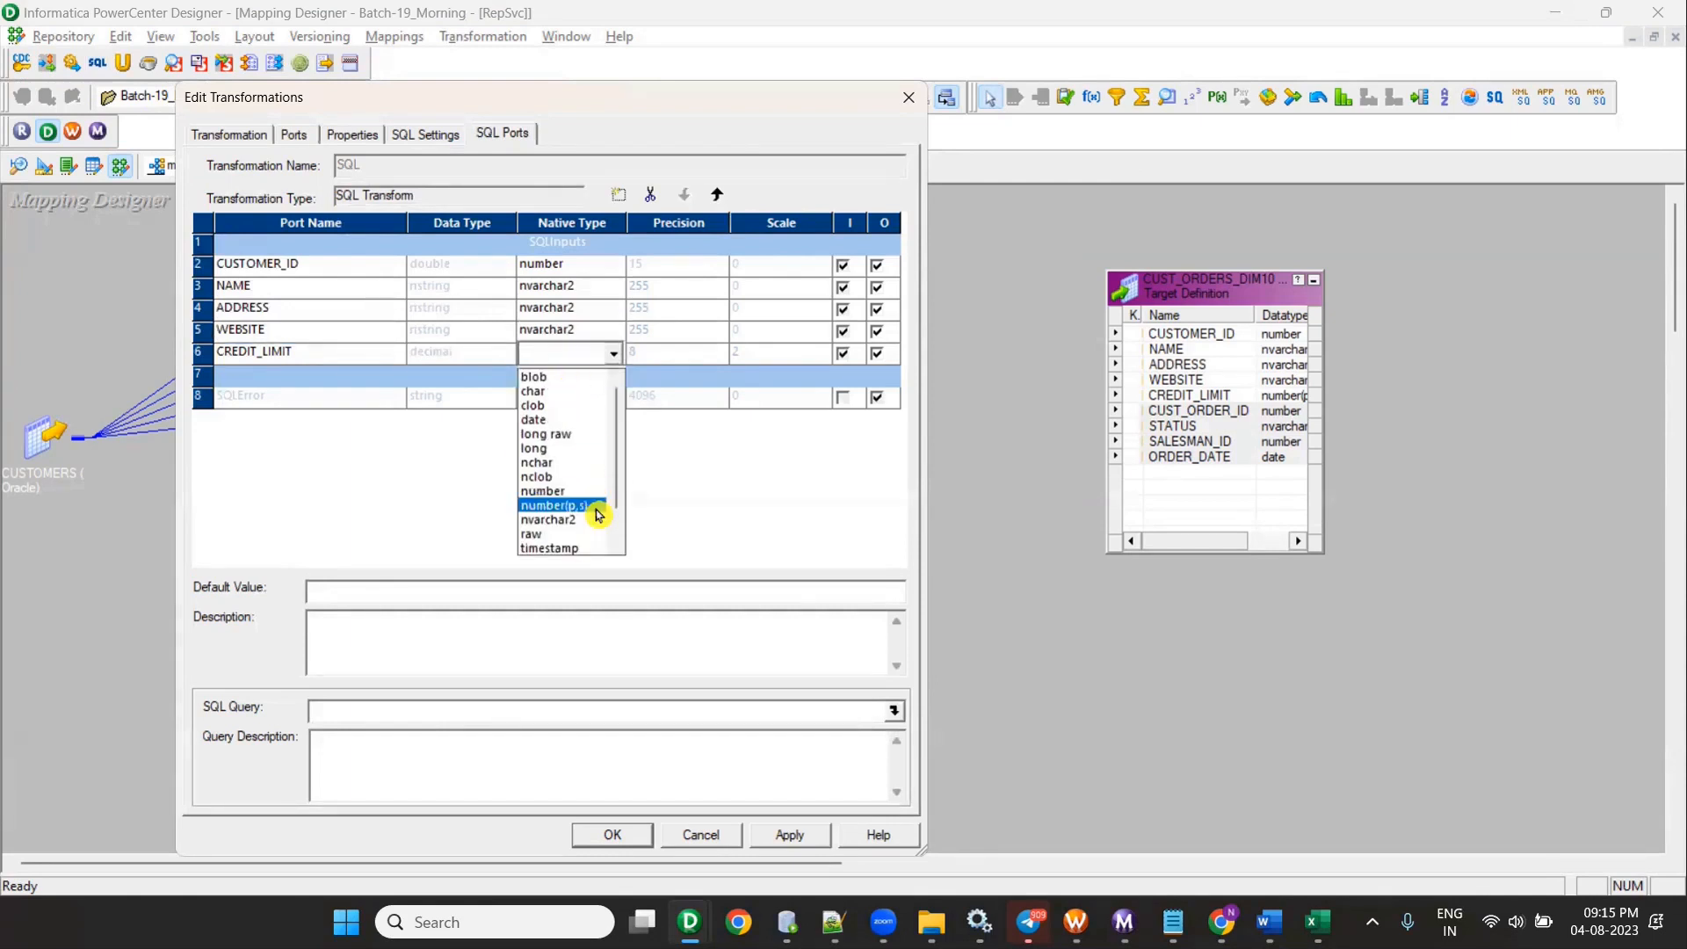
left_click(597, 506)
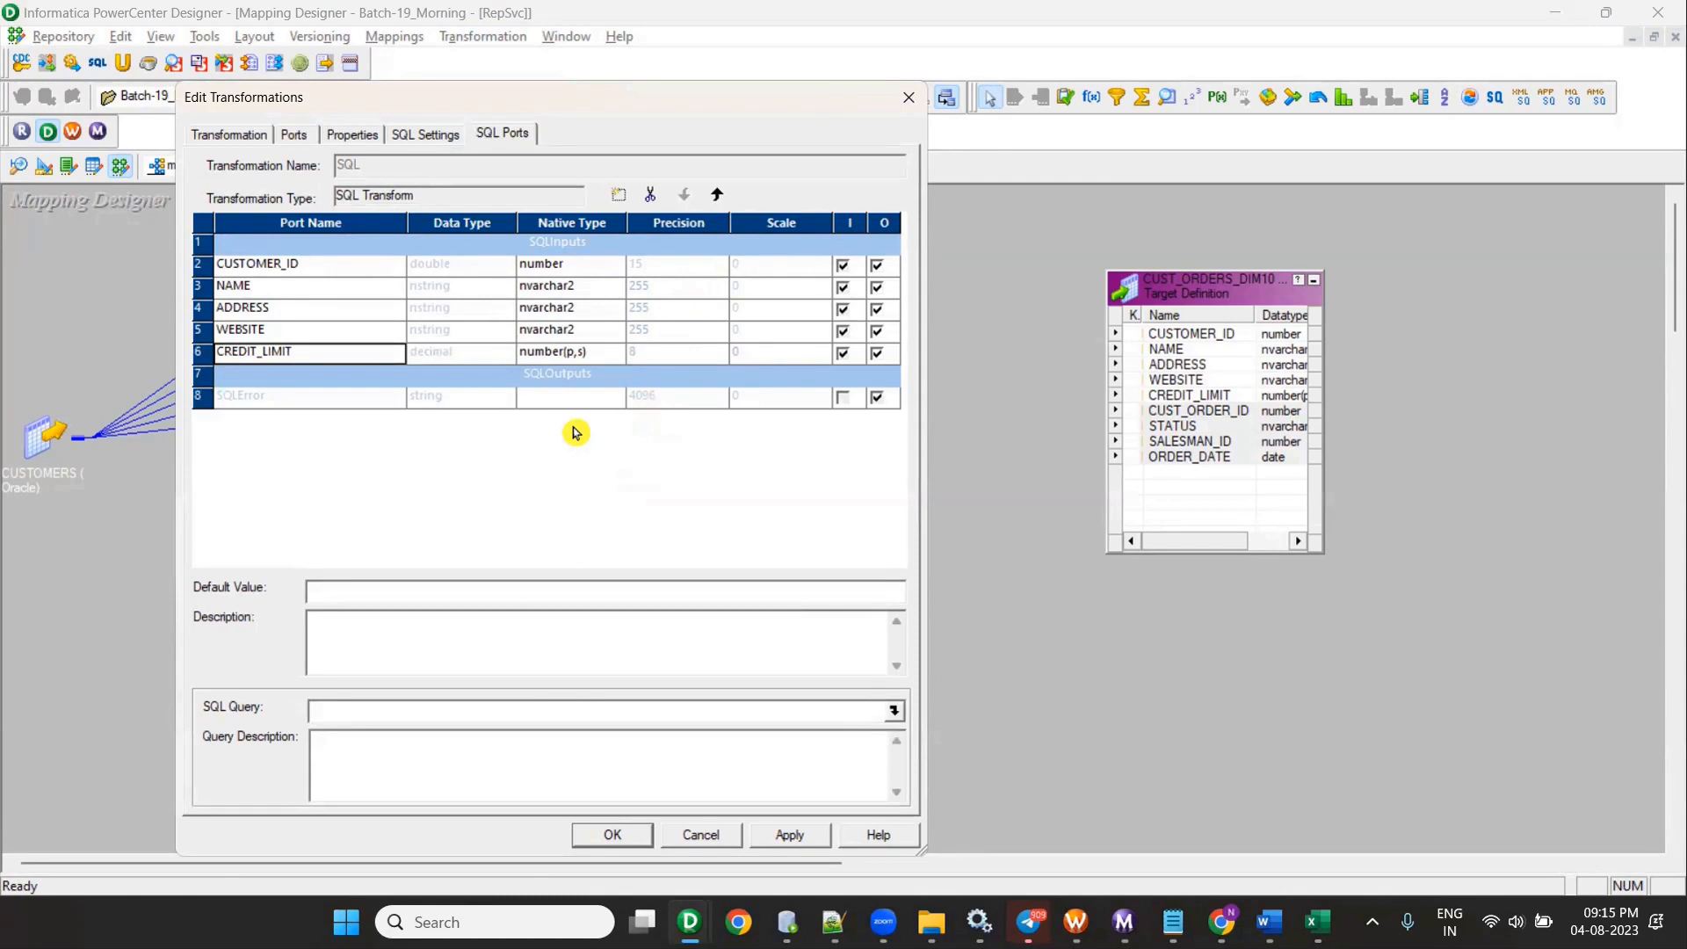
Step: Add four output ports below SQLError, and name the first CUST_ORDER_ID with native type number
left_click(330, 399)
left_click(620, 195)
left_click(619, 195)
left_click(620, 195)
left_click(619, 195)
left_click(327, 427)
key("Tab")
left_click(325, 422)
type("UST_ORDER_ID")
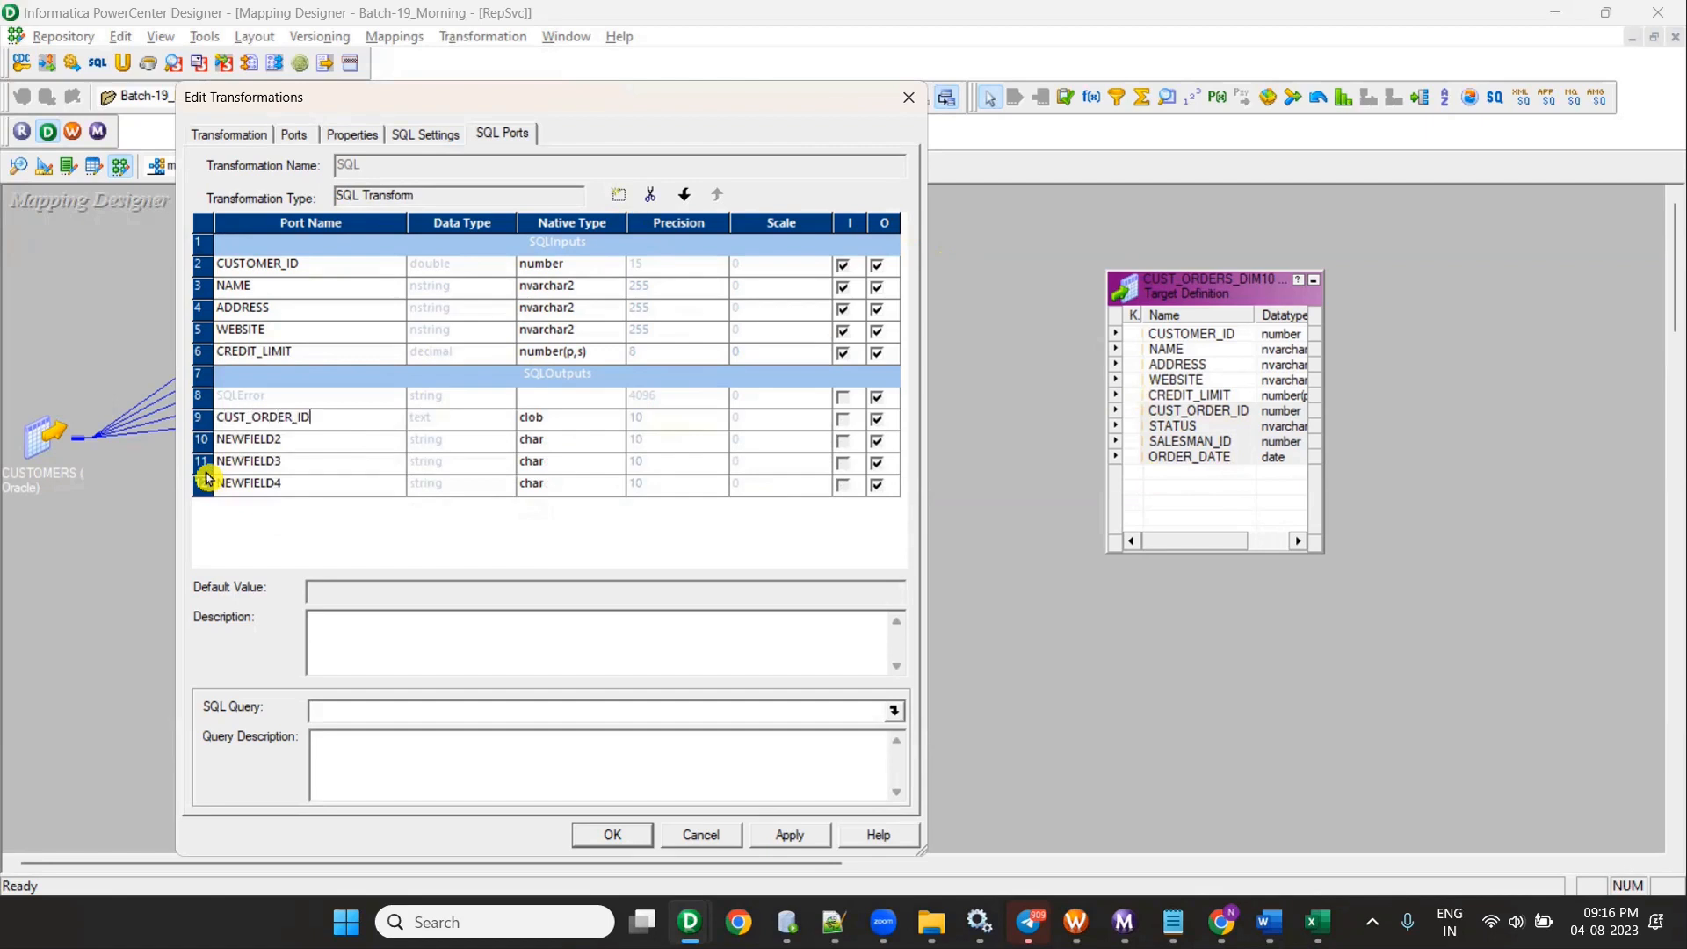
key("Tab")
left_click(567, 420)
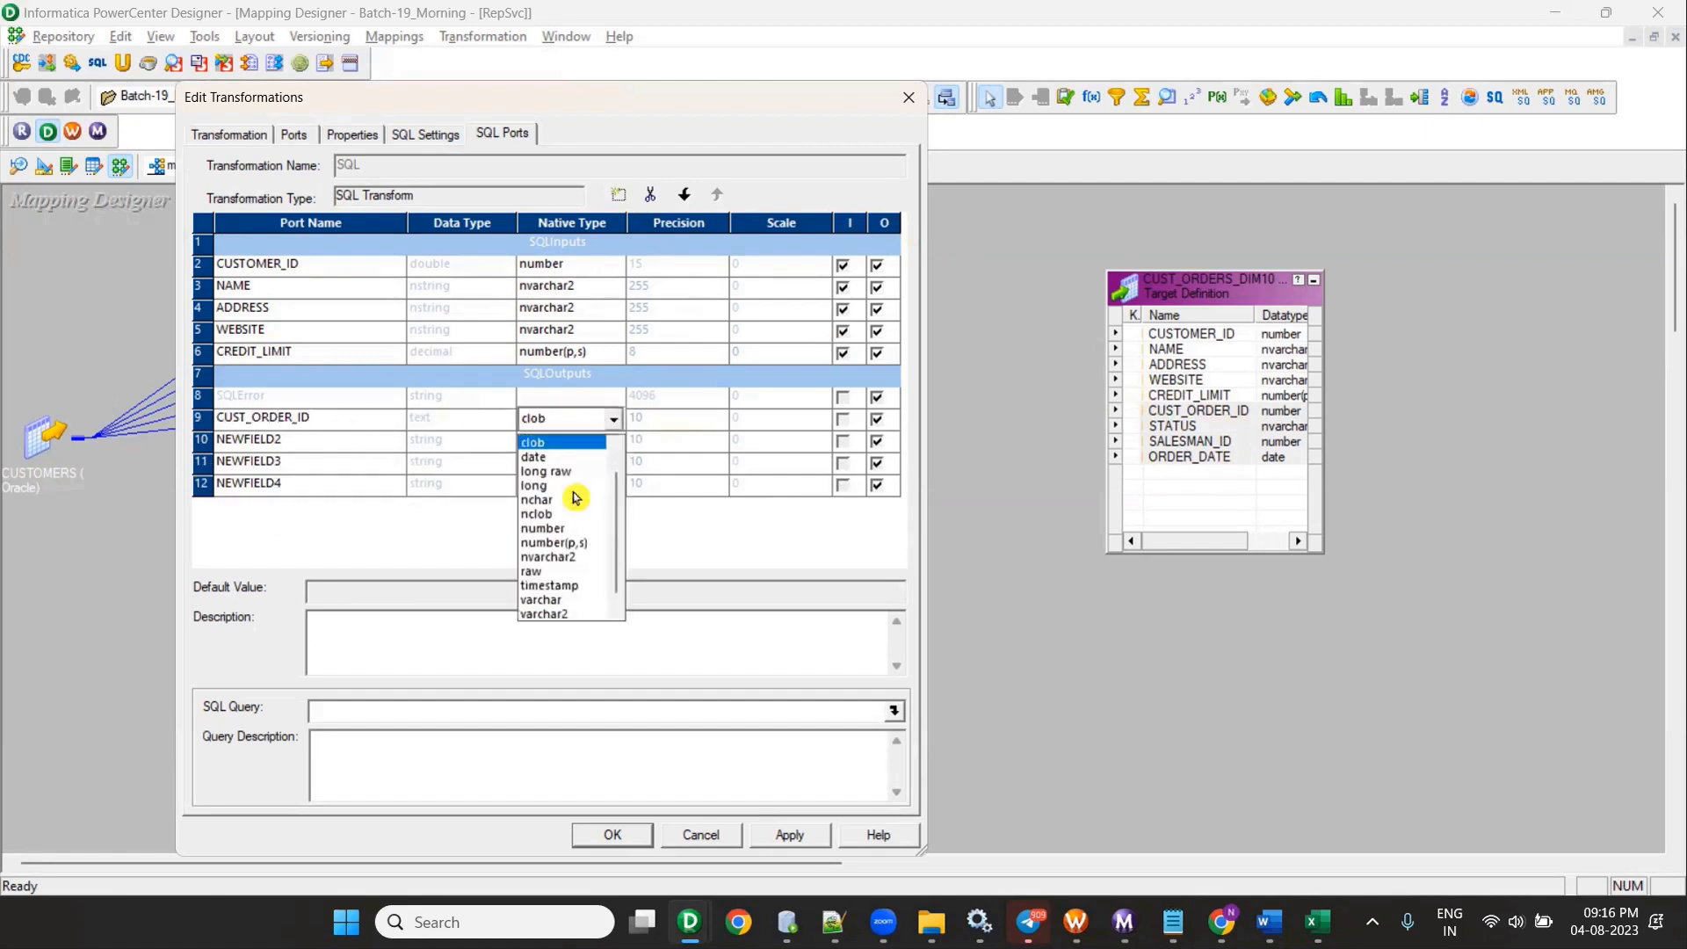
left_click(543, 527)
Step: Rename the second new output port STATUS and set its native type to number
left_click(335, 441)
type("STATUS")
key("Tab")
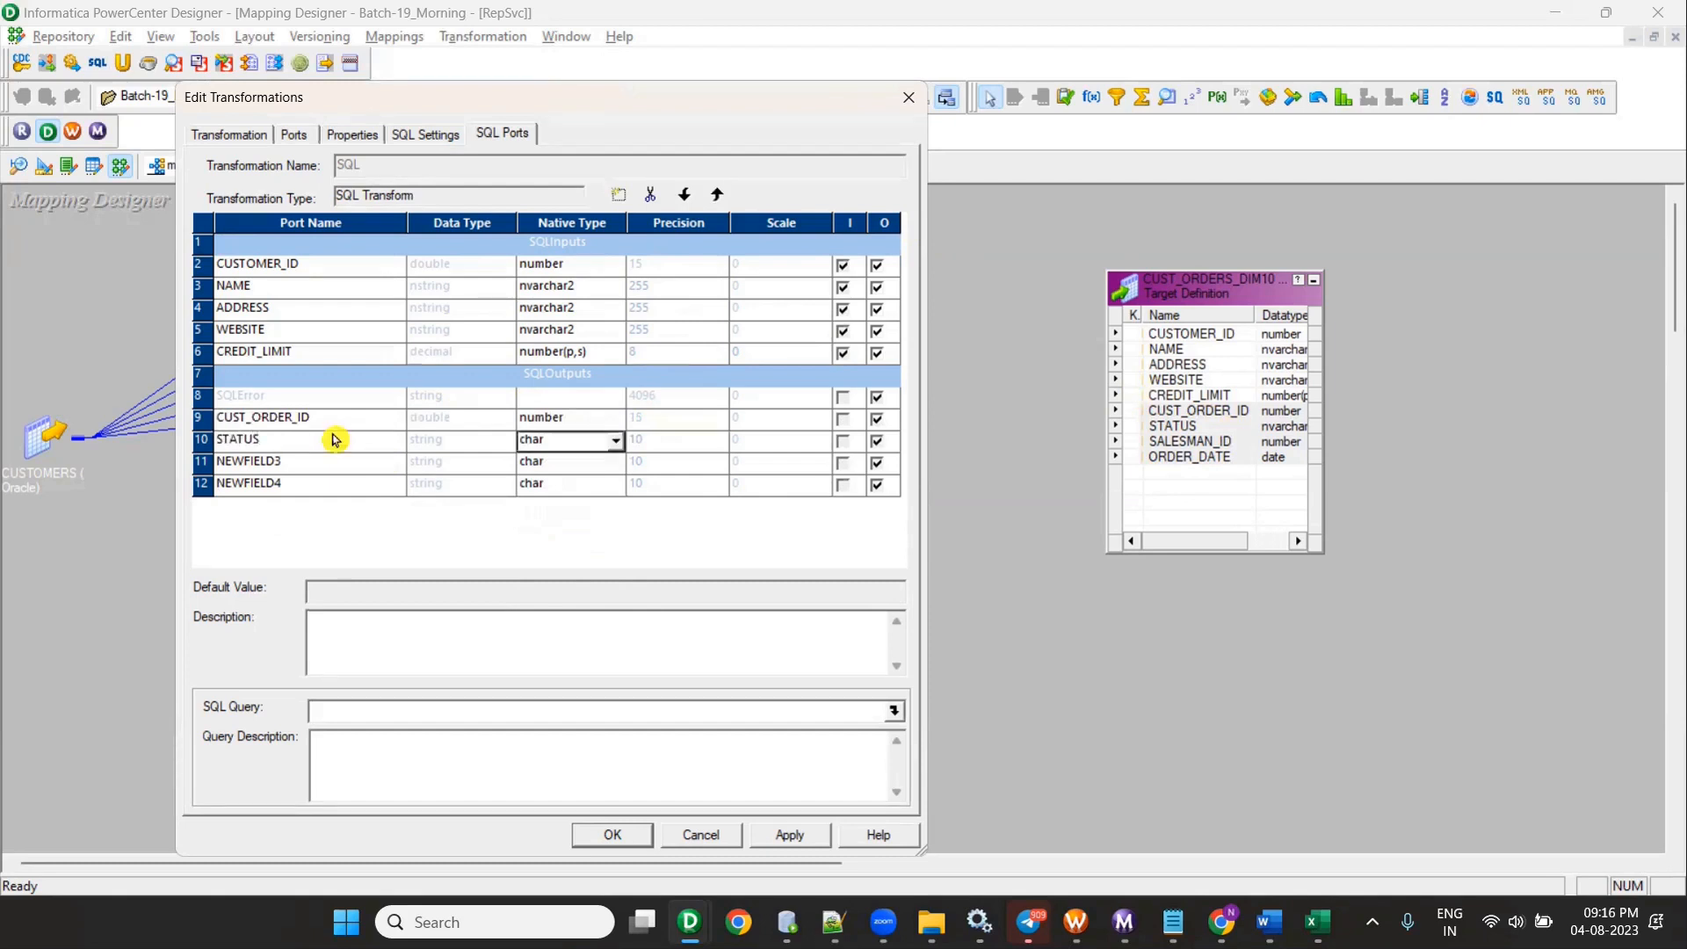
left_click(583, 450)
left_click(589, 586)
Step: Rename the third new output port SALESMAN, and change the native type of STATUS to nvarchar2
left_click(302, 472)
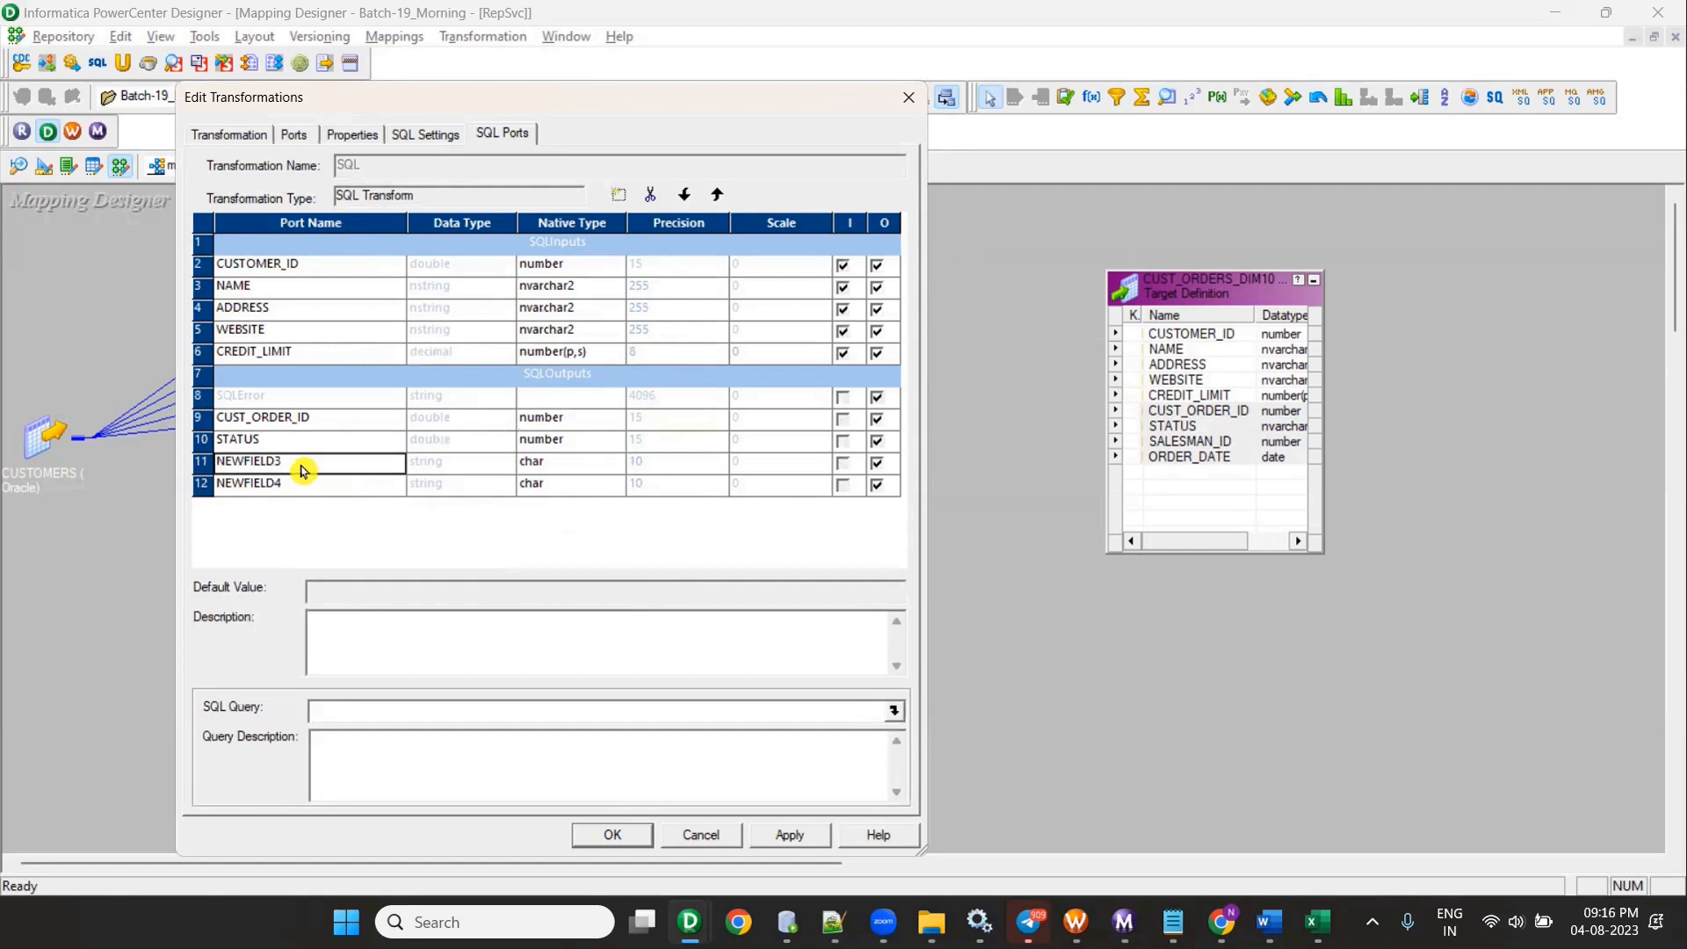
type("SALESMAN")
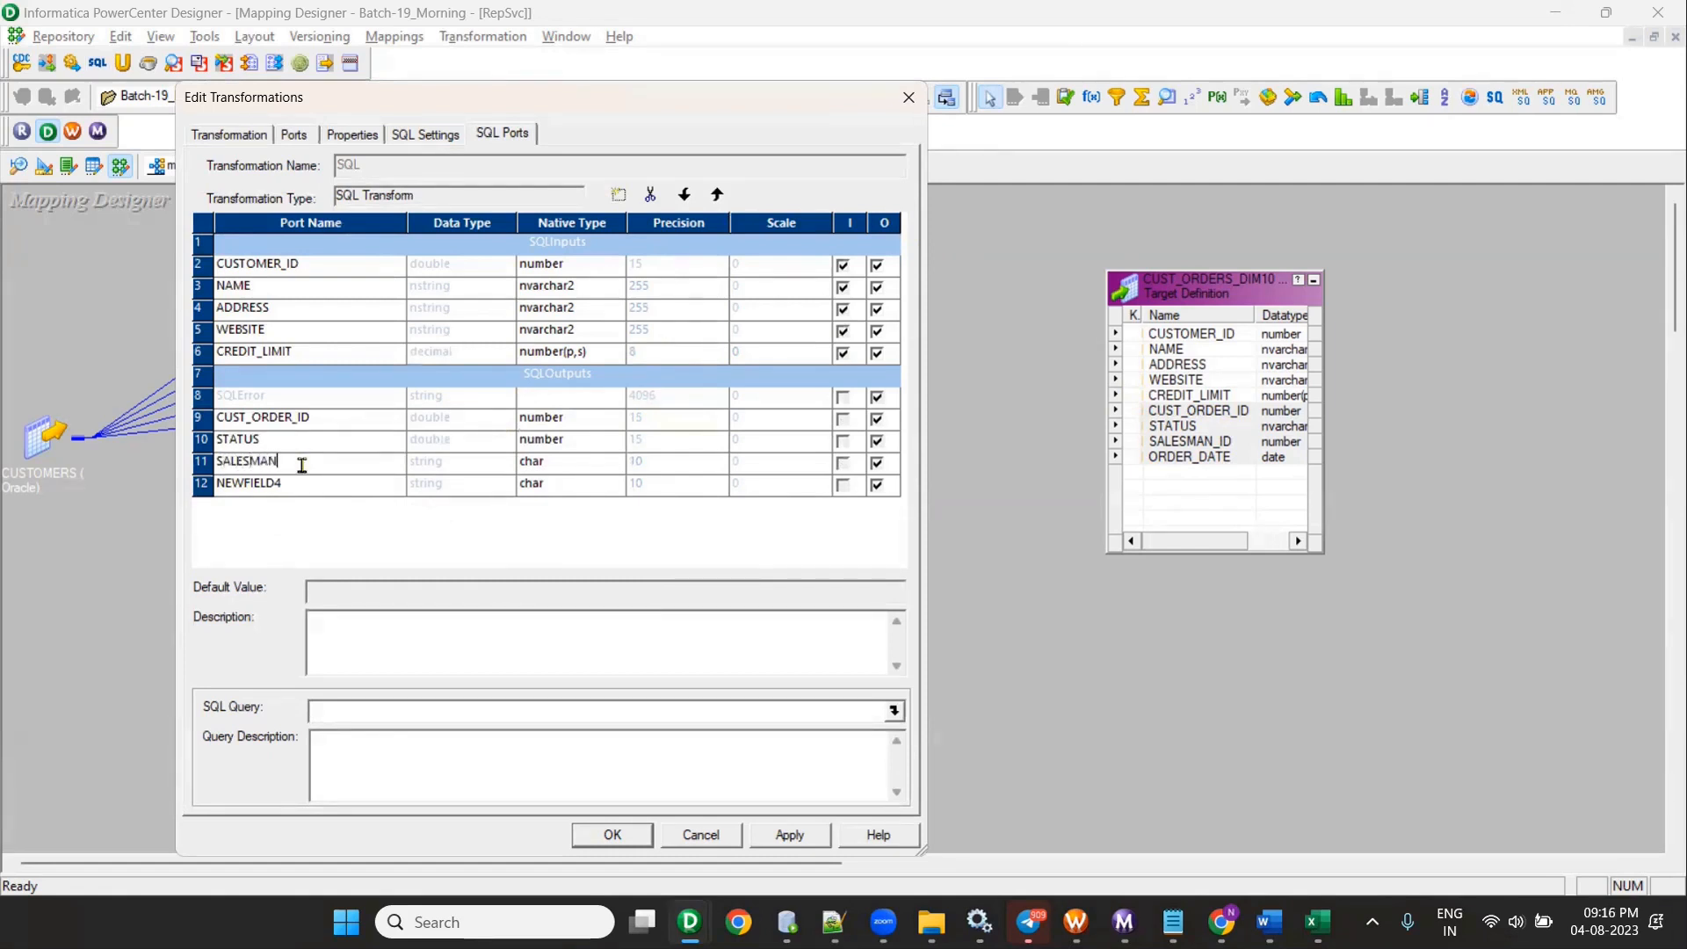
left_click(327, 442)
key("Tab")
left_click(554, 444)
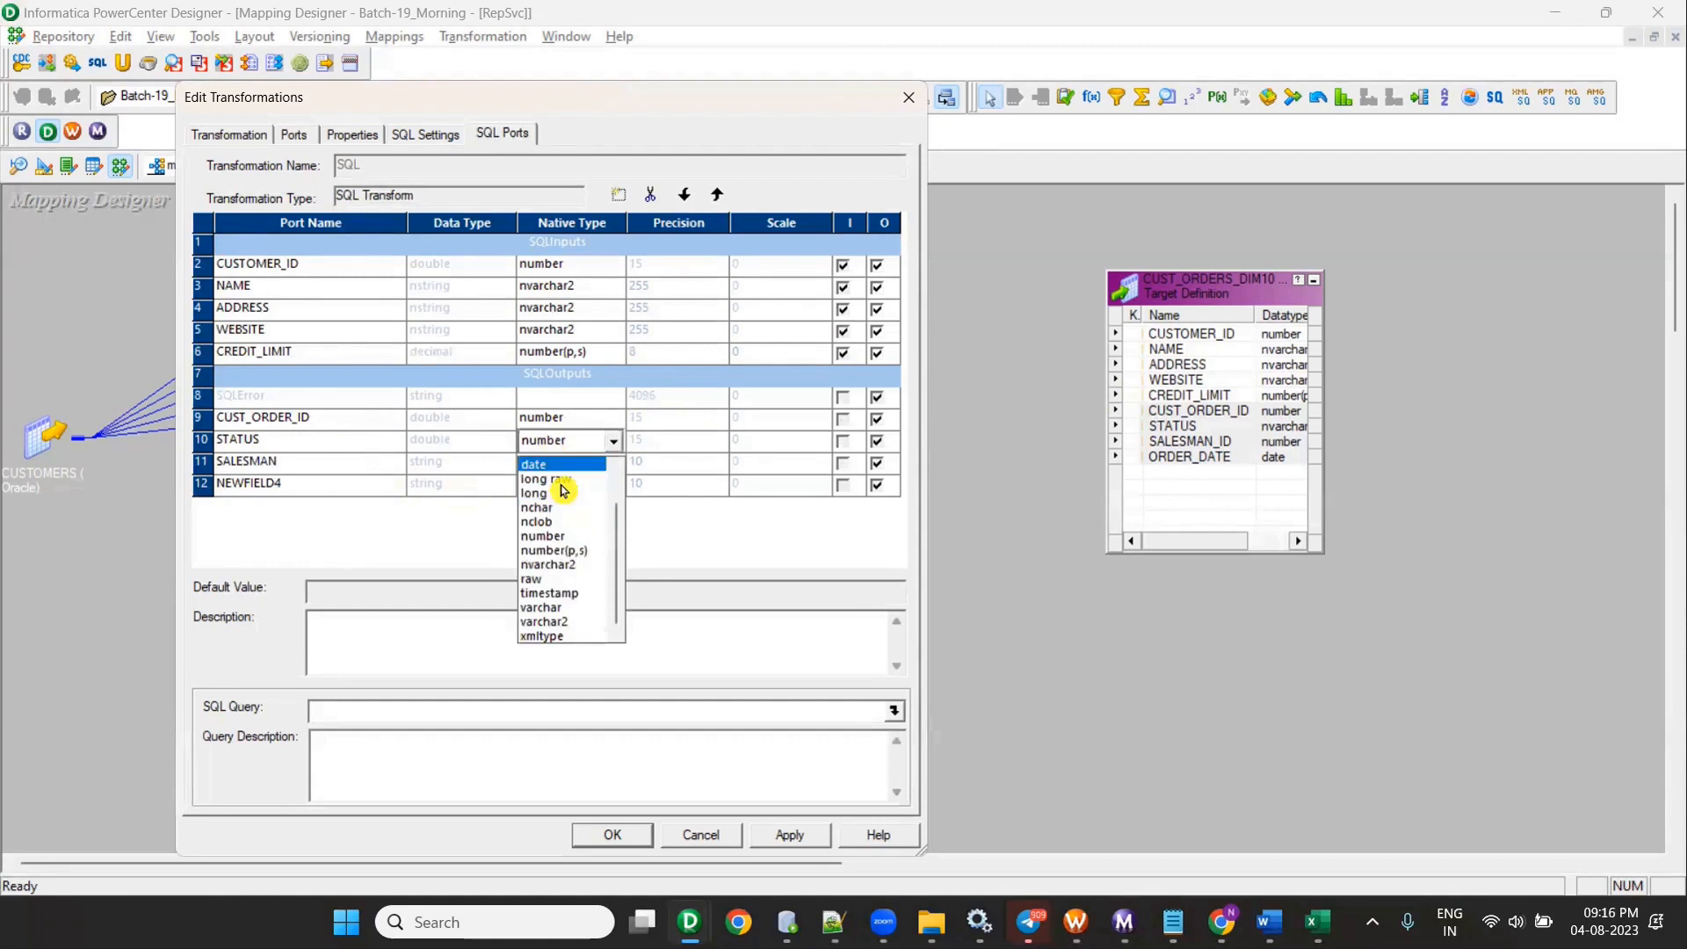
left_click(554, 564)
Step: Complete the third output port's name as SALESMAN_ID and set its native type to number
left_click(324, 465)
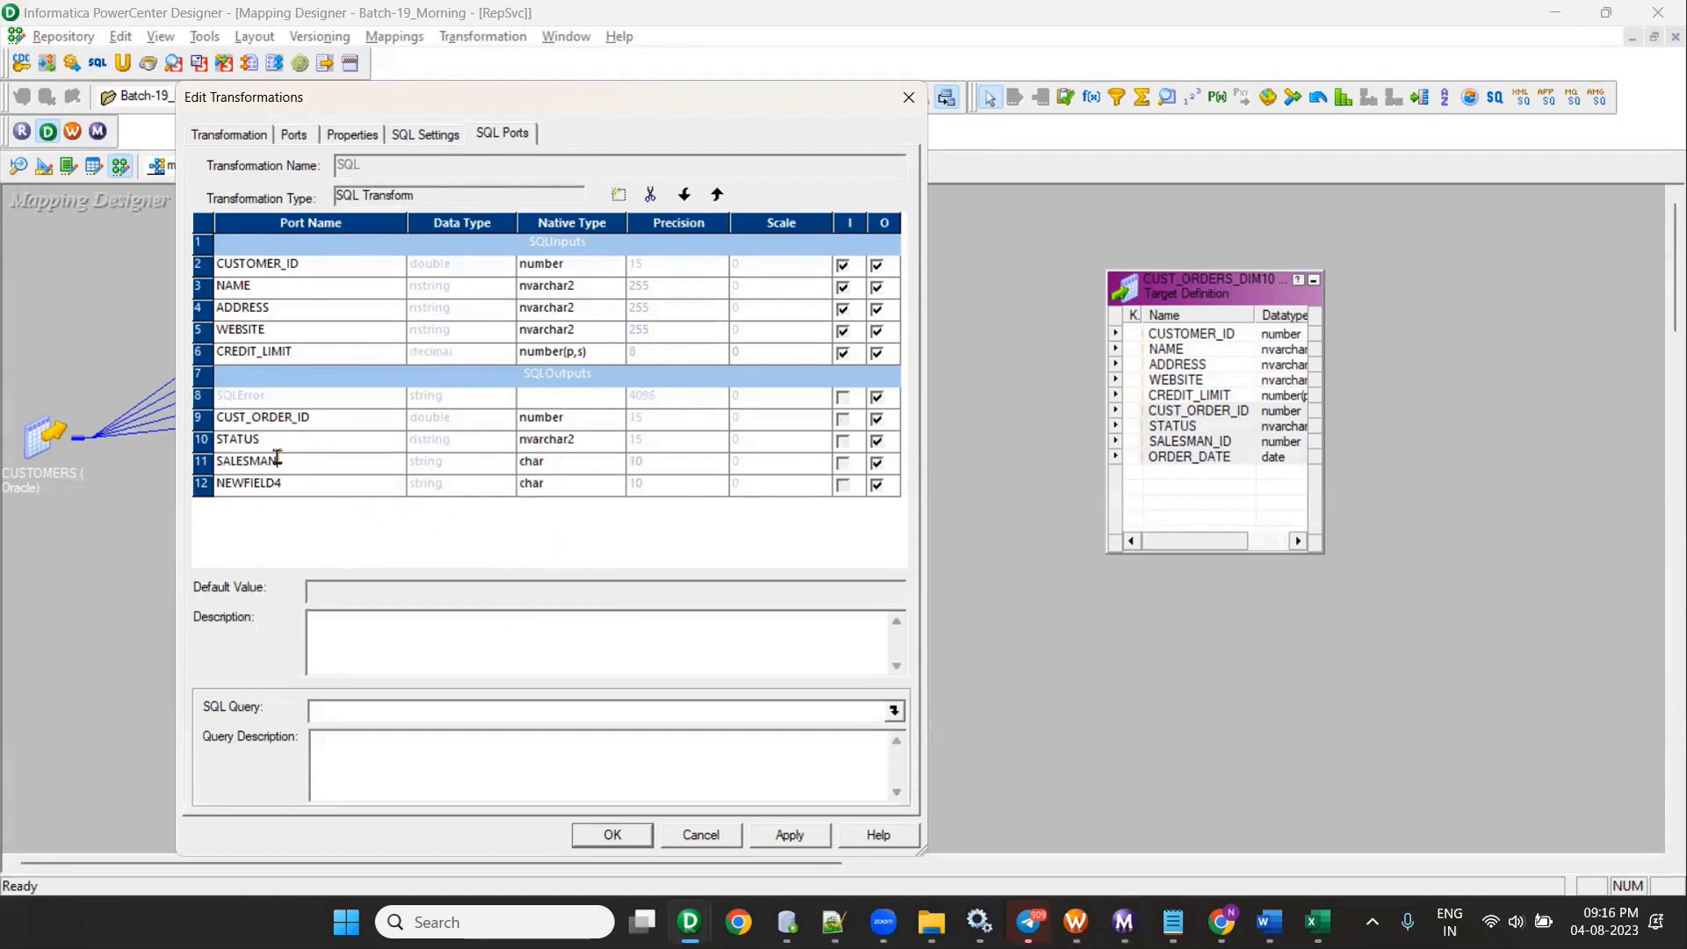
key("Tab")
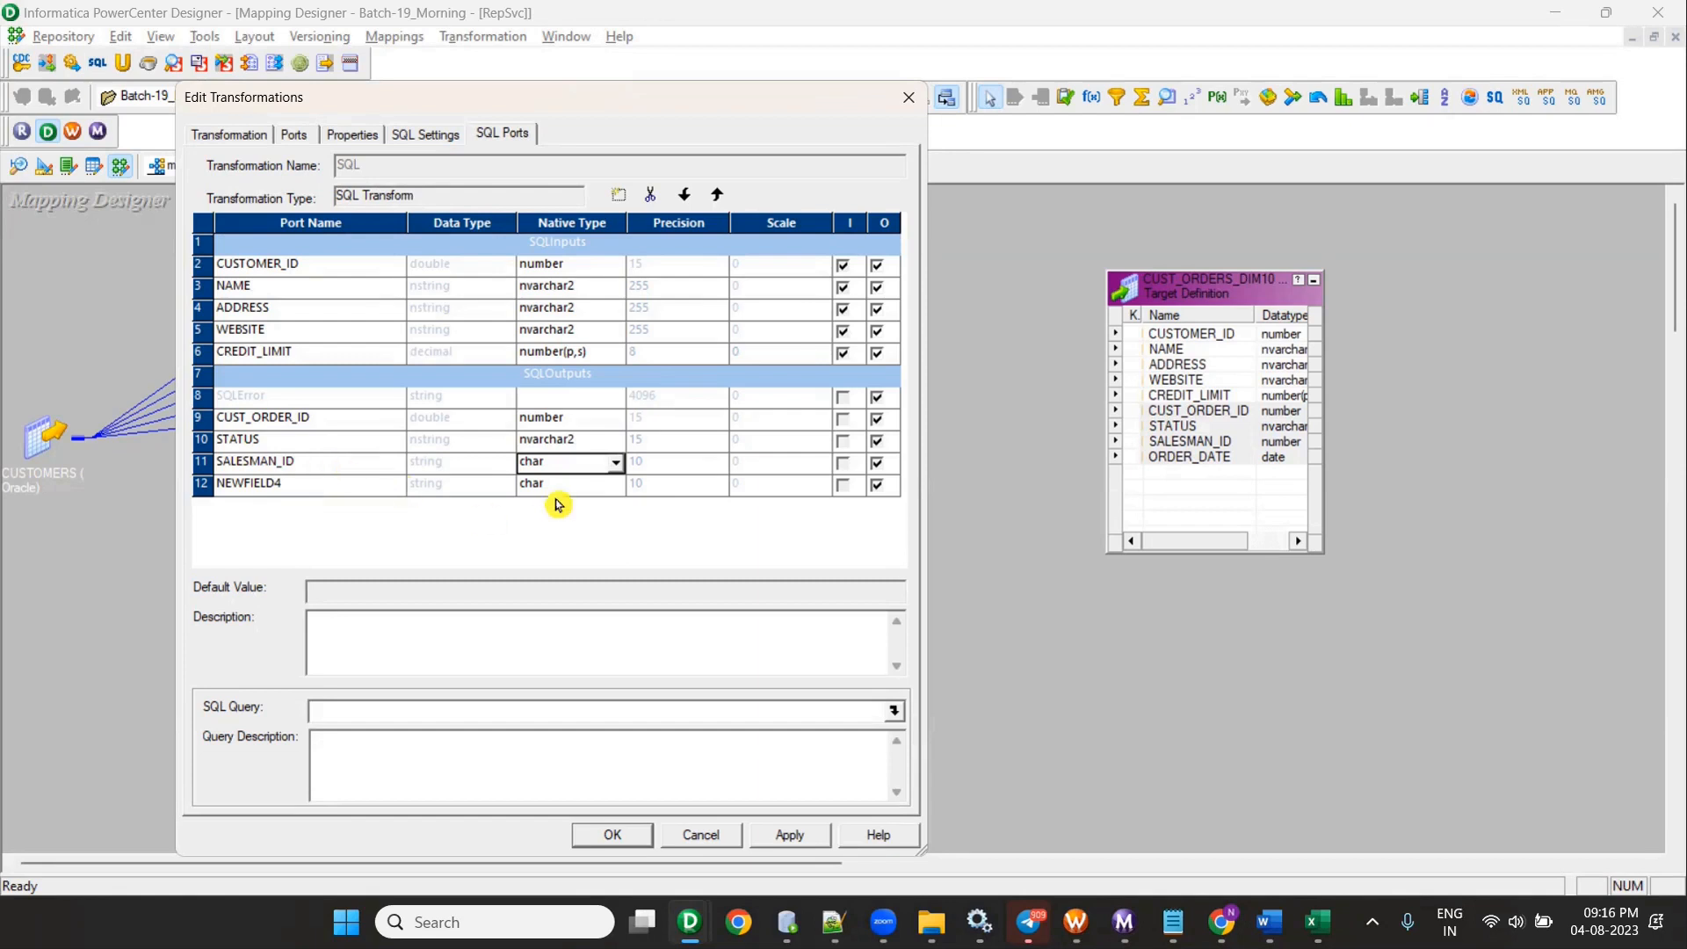
left_click(555, 466)
left_click(549, 587)
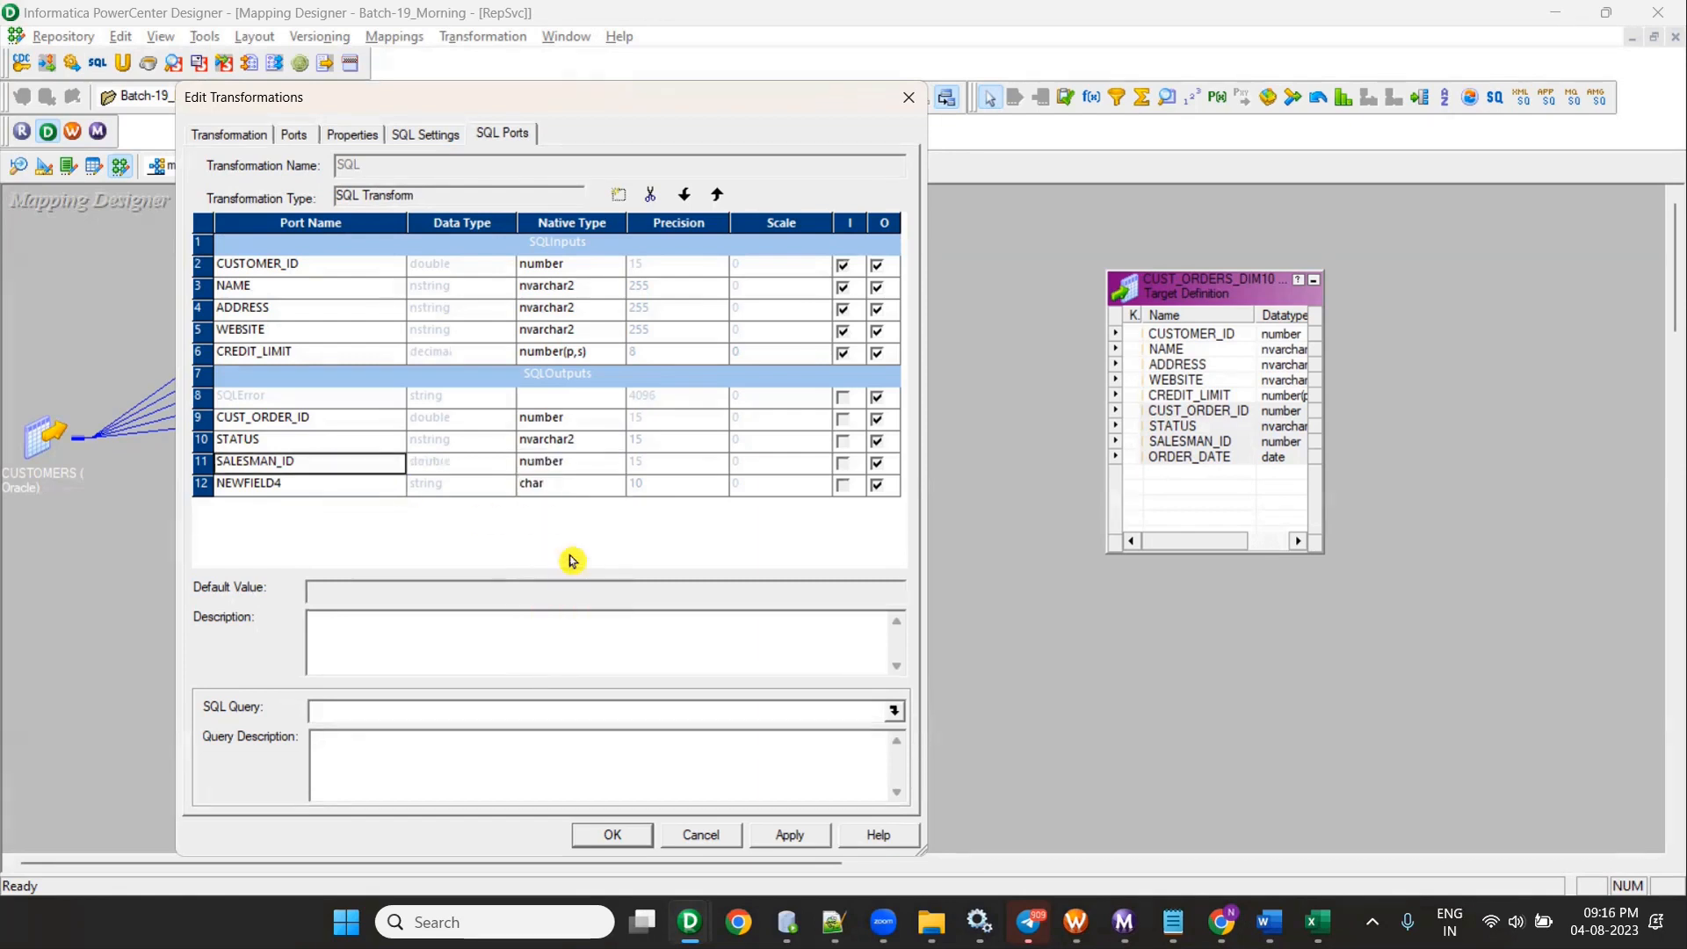
Step: Rename the fourth new output port ORDER_DATE and set its native type to date
left_click(320, 482)
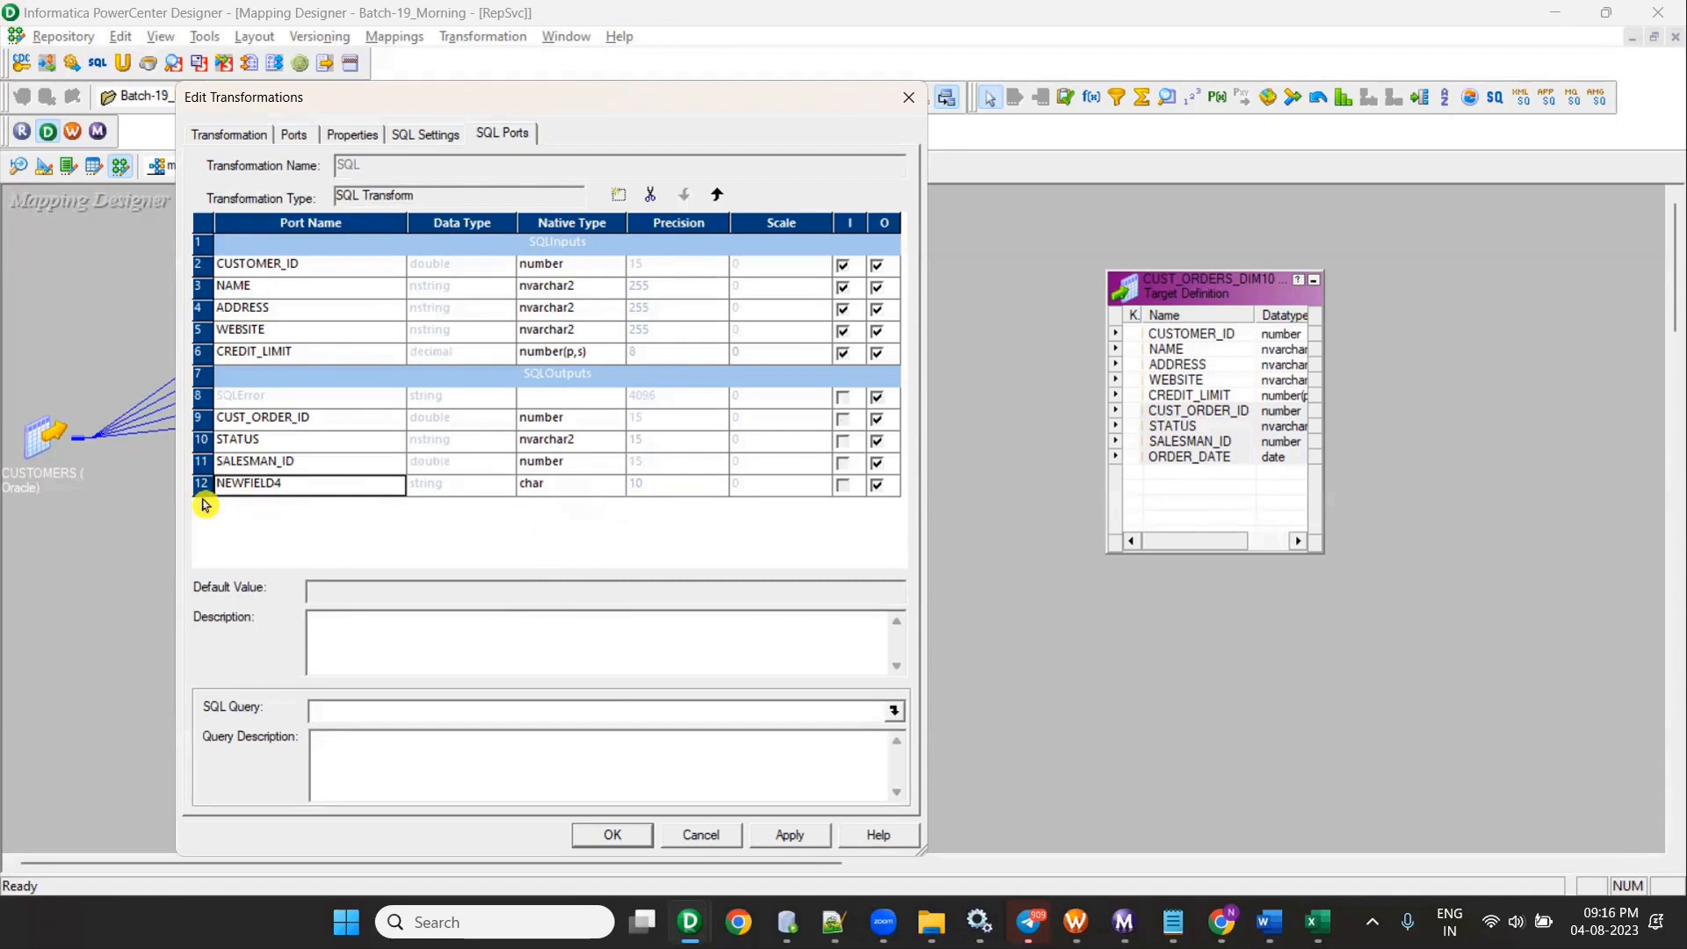
type("ORDER_DATE")
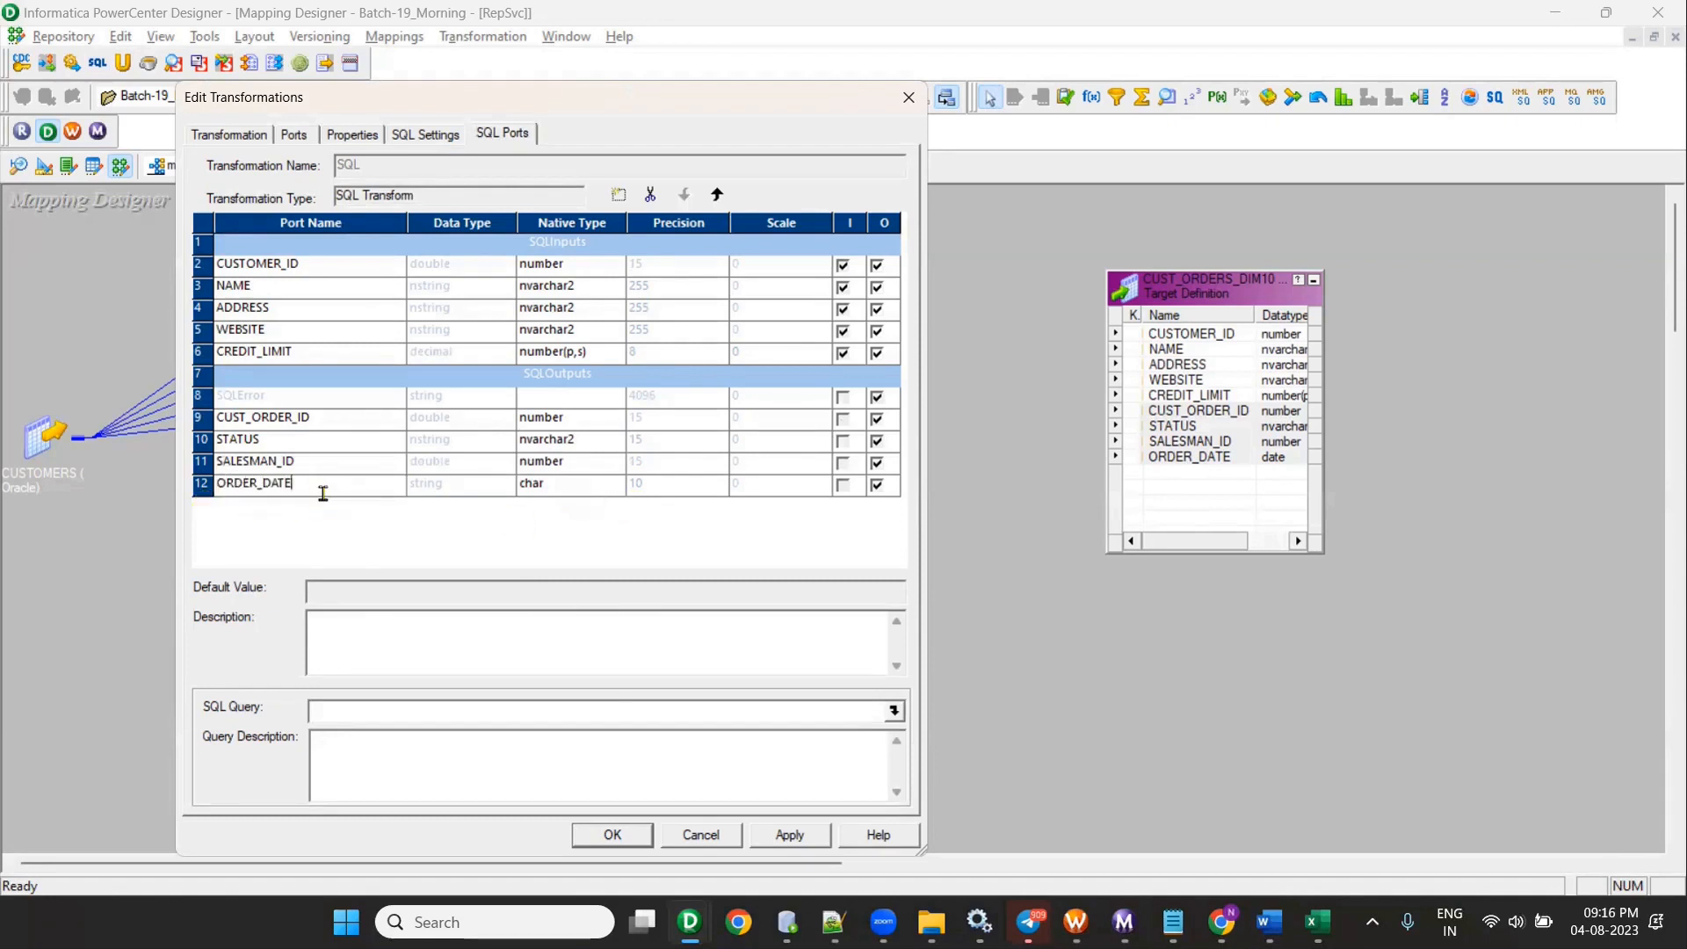
key("Tab")
key("d")
left_click(322, 494)
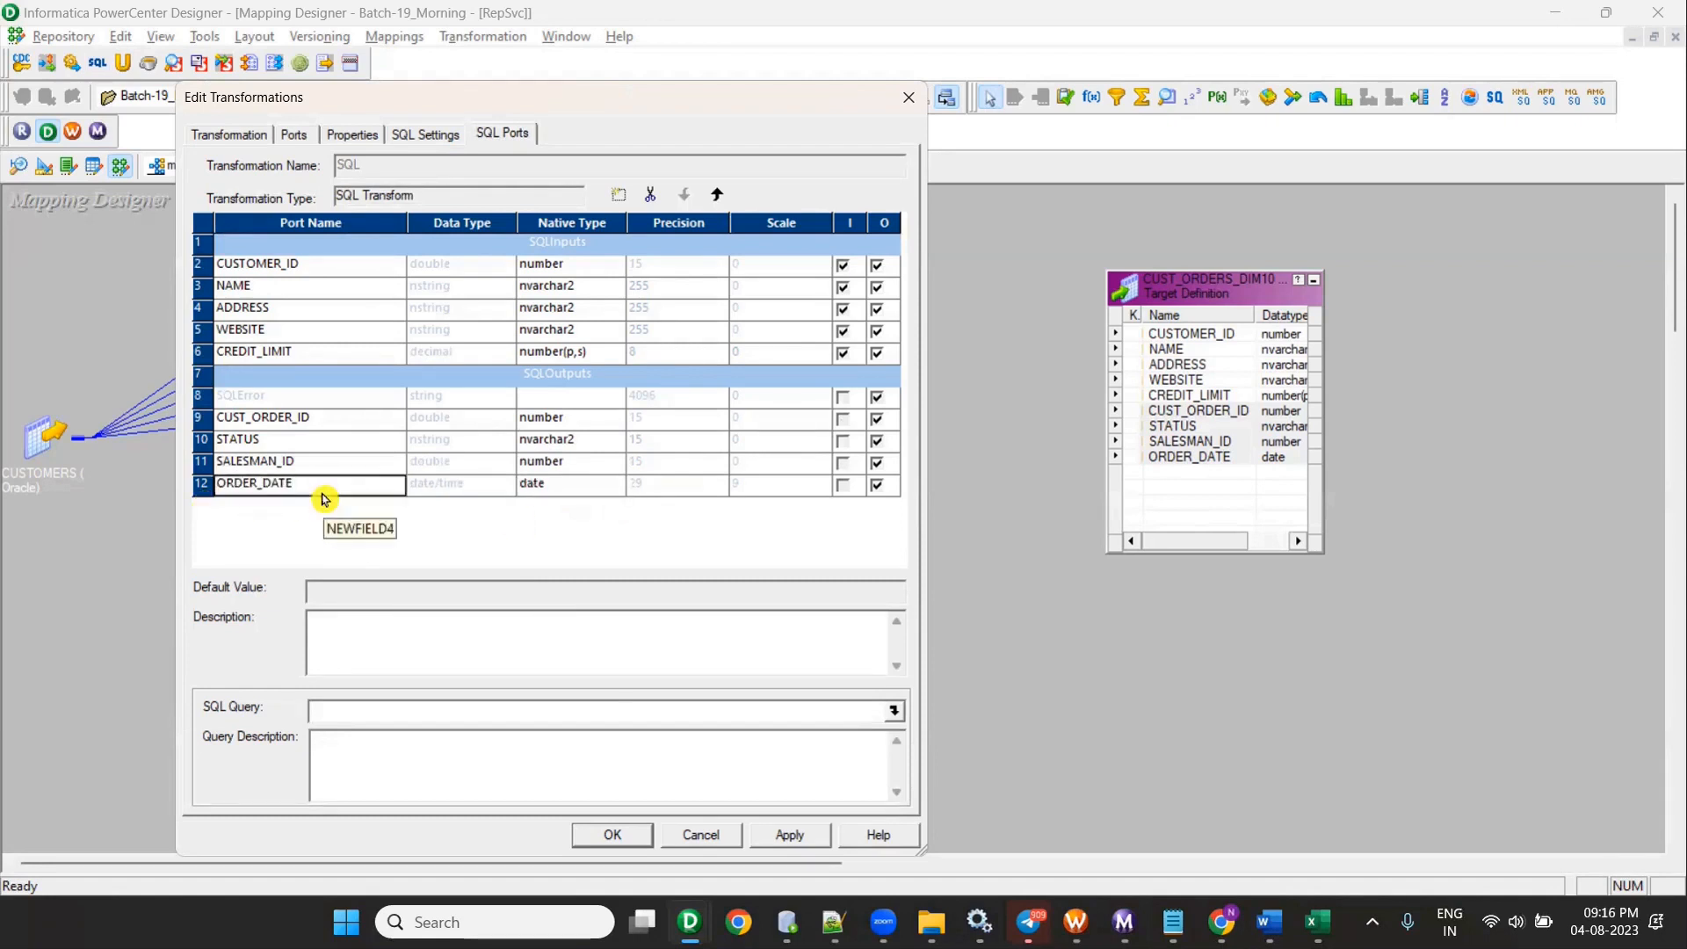
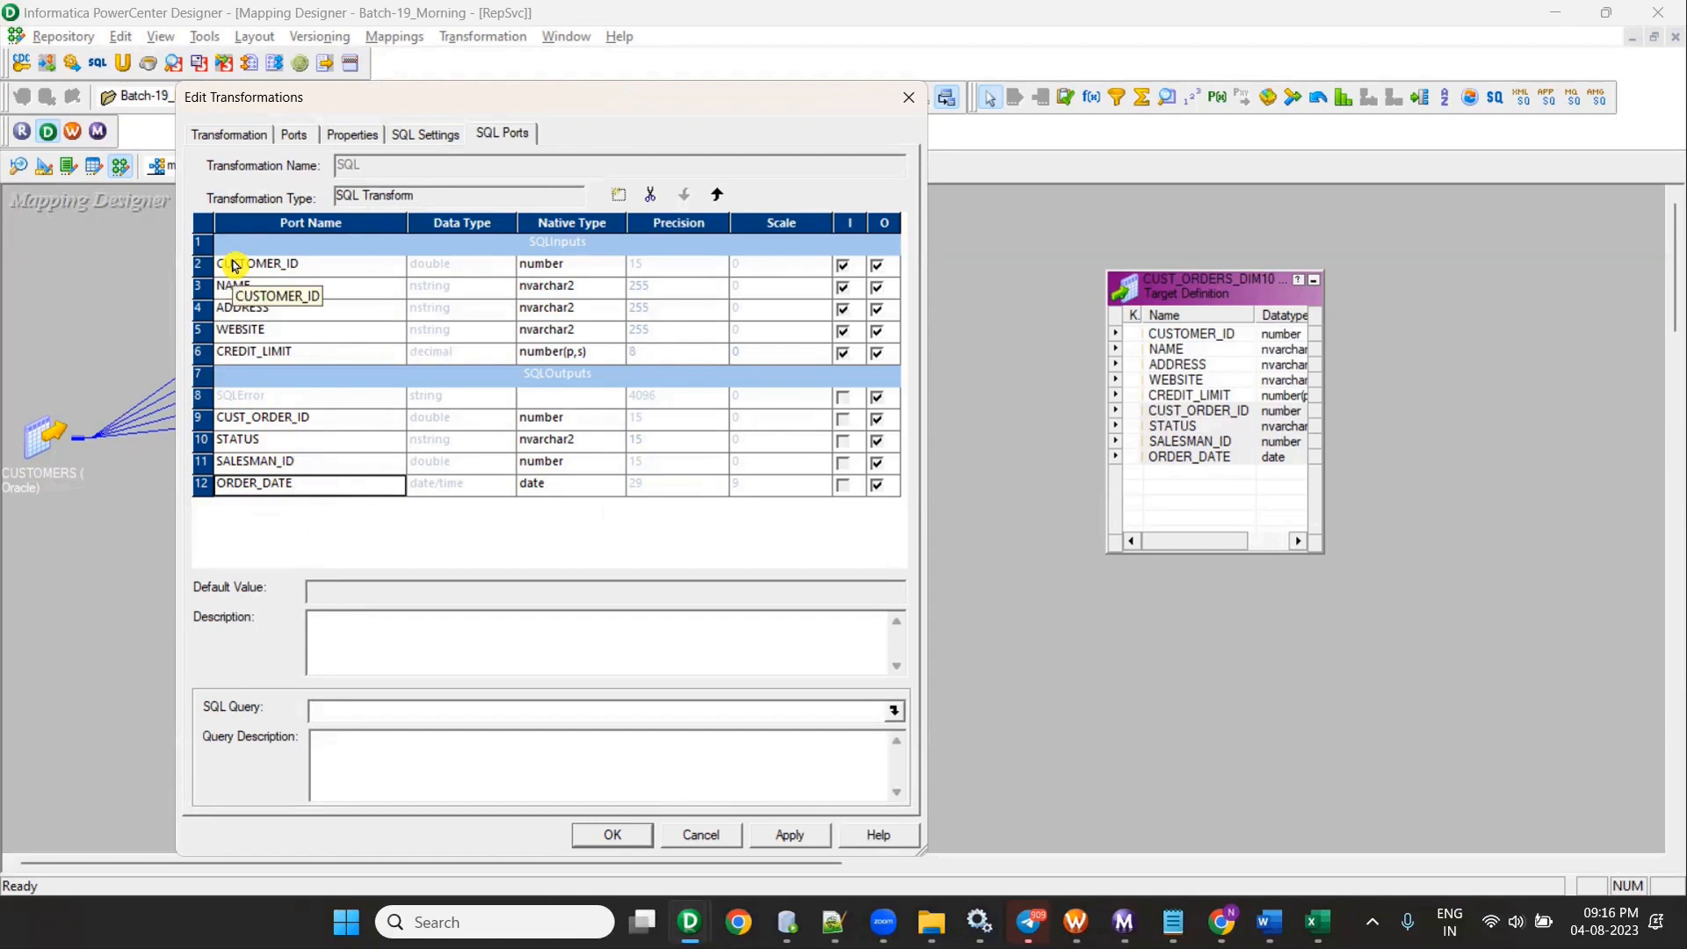
Step: Enter the SQL query SELECT ORDER_ID,STATUS,SALESMAN_ID,ORDER_DATE FROM ORDERS WHERE CUSTOMER_ID=?CUSTOMER_ID?, copied from the QUERY file in Notepad
left_click(894, 710)
type("CUSTOMER_ID")
key("ctrl+a")
key("Delete")
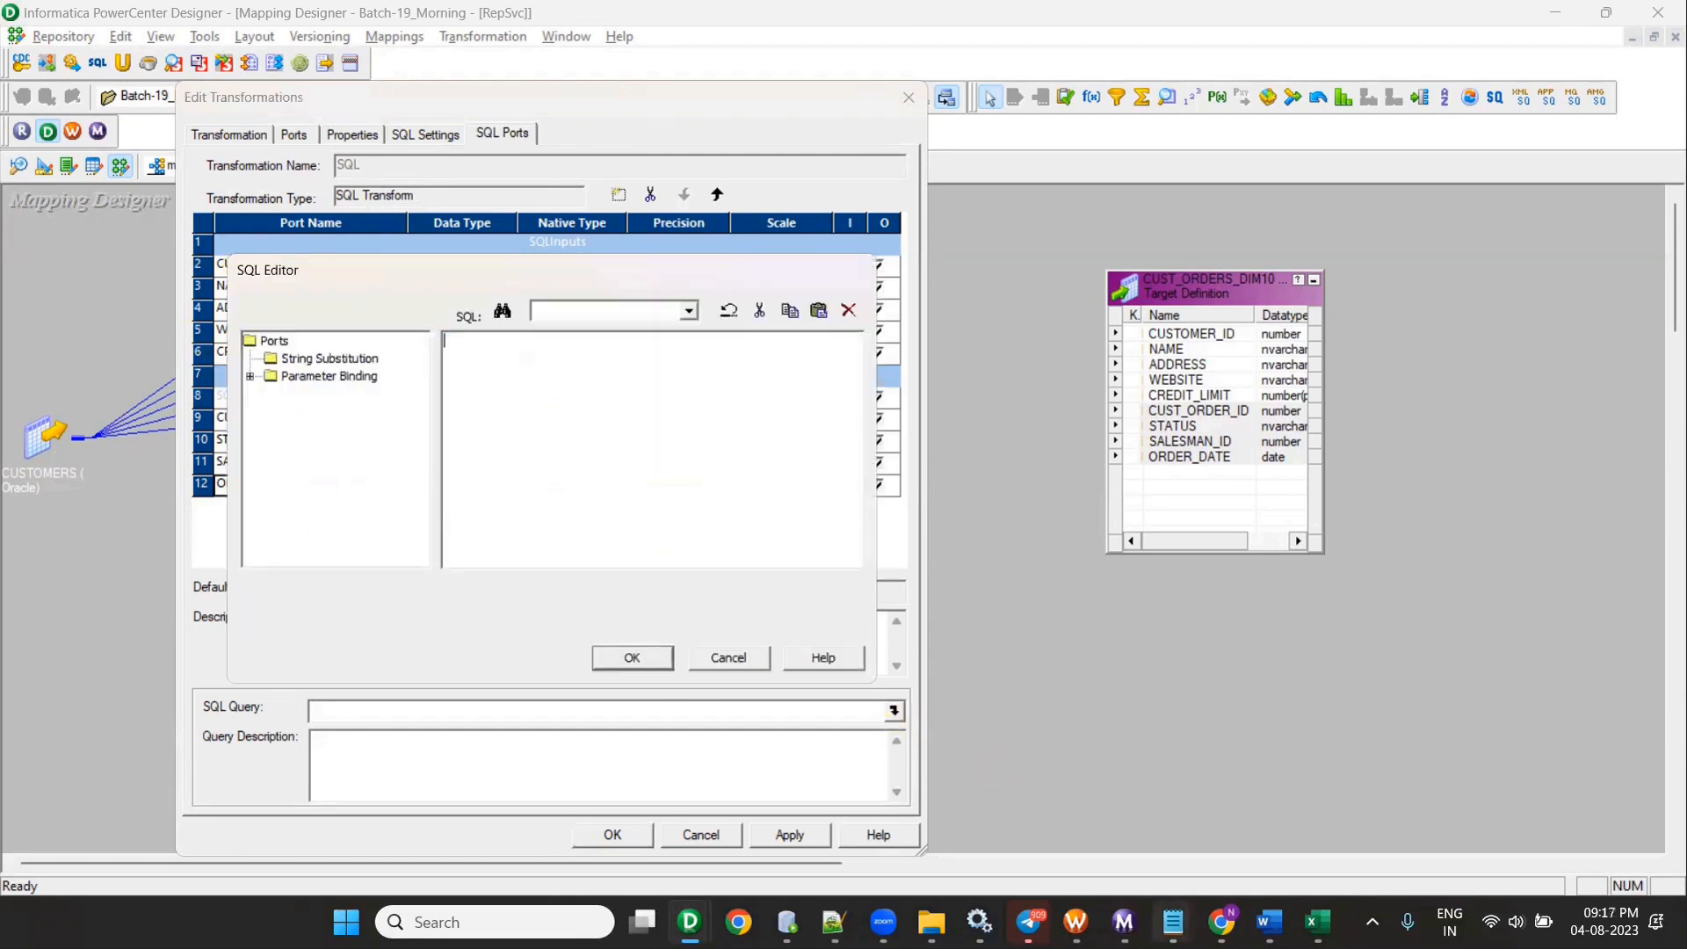
mouse_move(1173, 922)
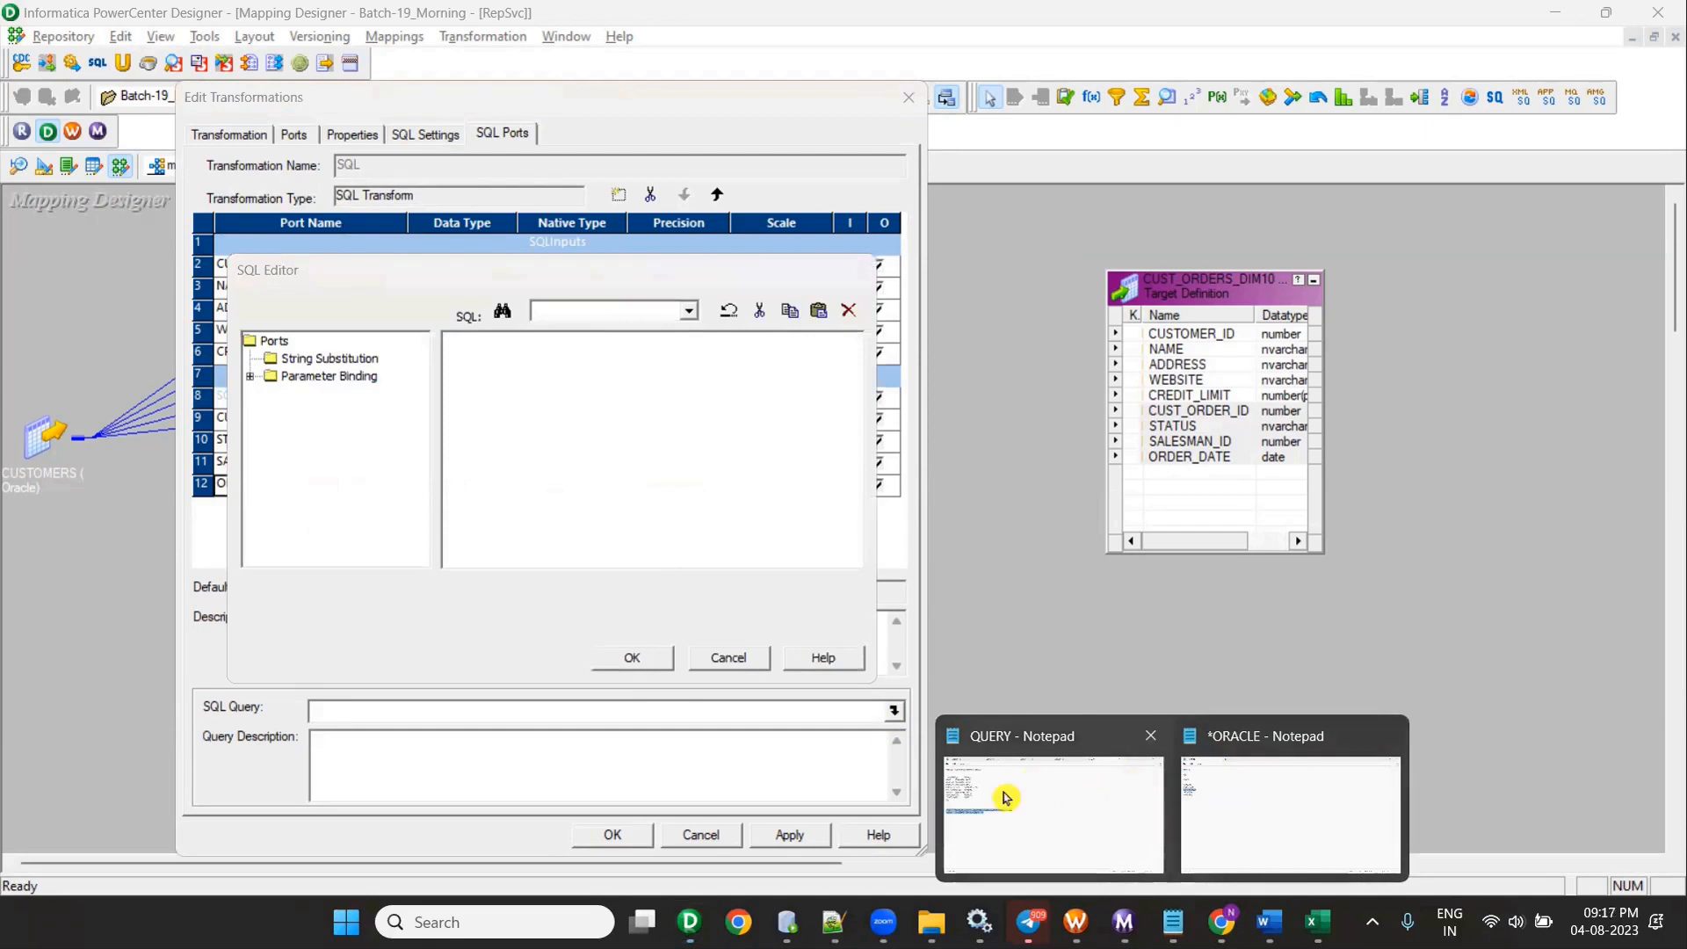
left_click(980, 768)
key("ctrl+c")
key("alt+Tab")
key("ctrl+v")
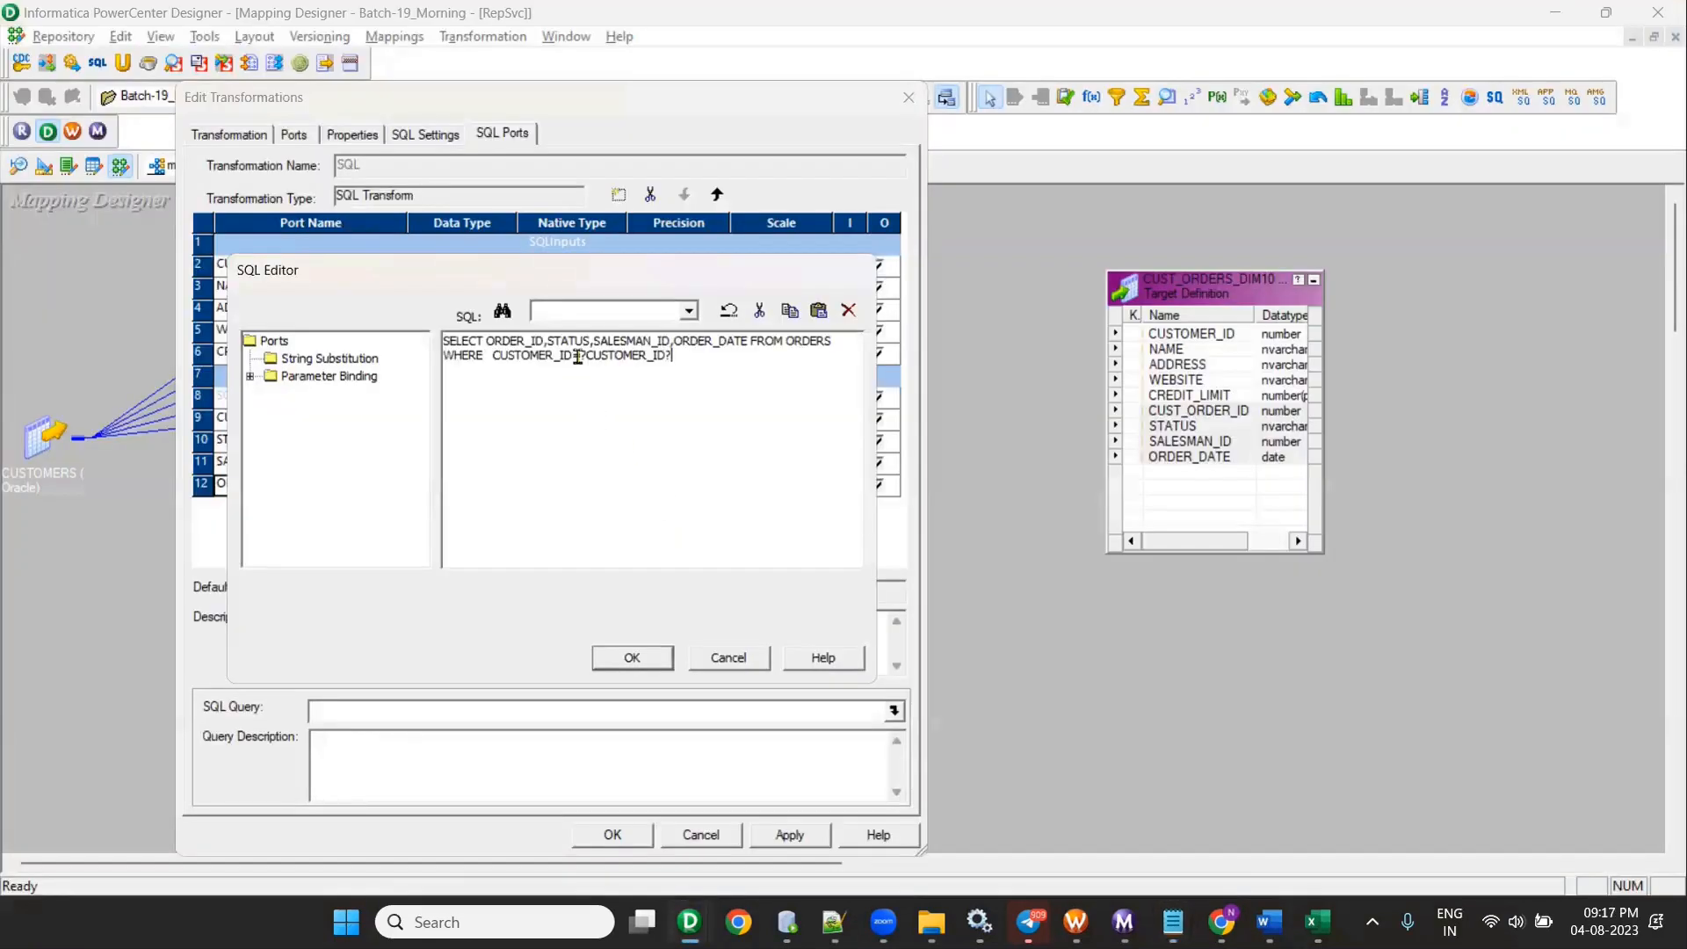
Step: Replace the WHERE clause's ?CUSTOMER_ID? with the CUSTOMER_ID port inserted from Parameter Binding, keeping the equals sign before it
left_click_drag(579, 355, 678, 355)
left_click(250, 377)
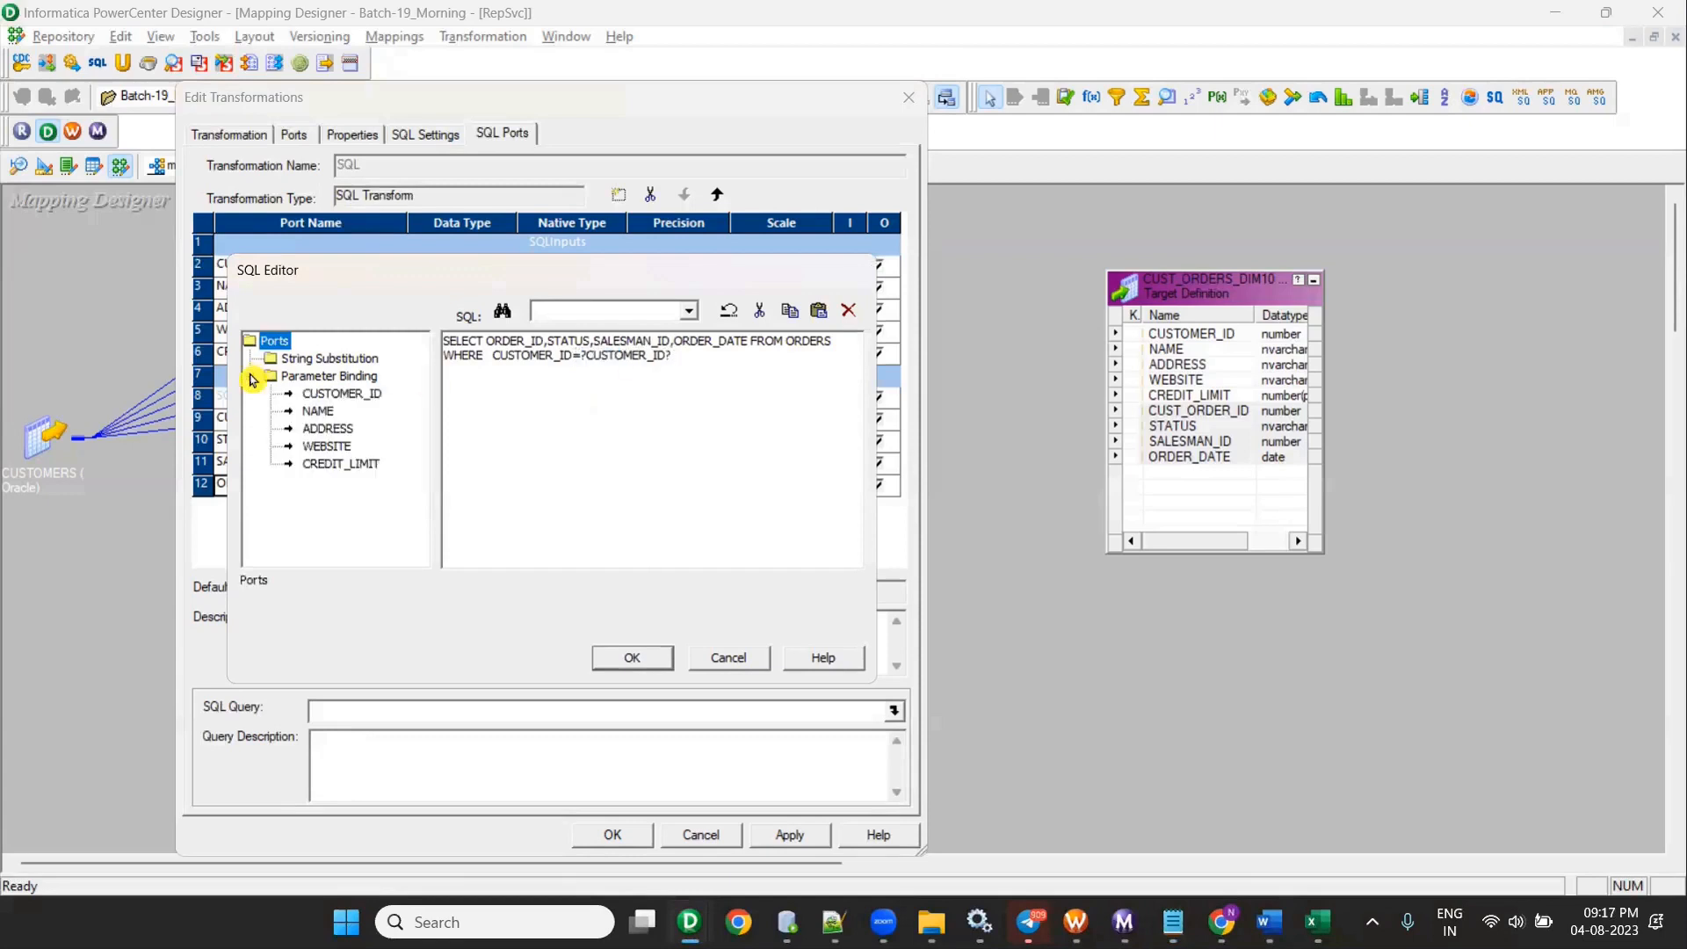
left_click(704, 366)
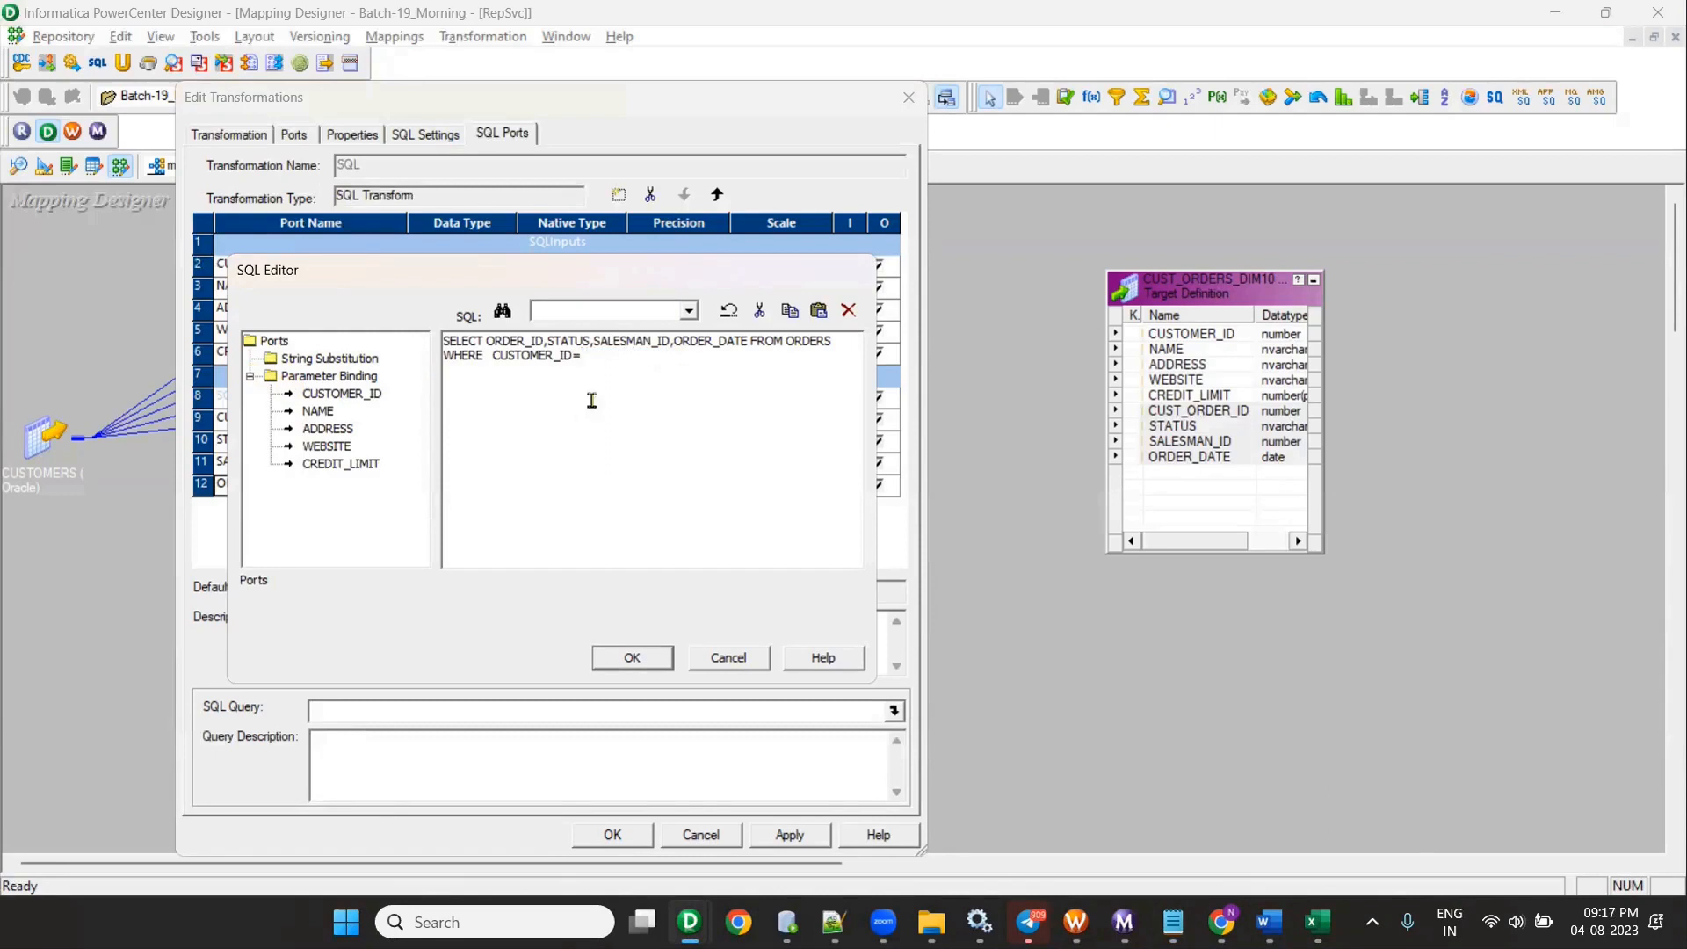
double_click(342, 393)
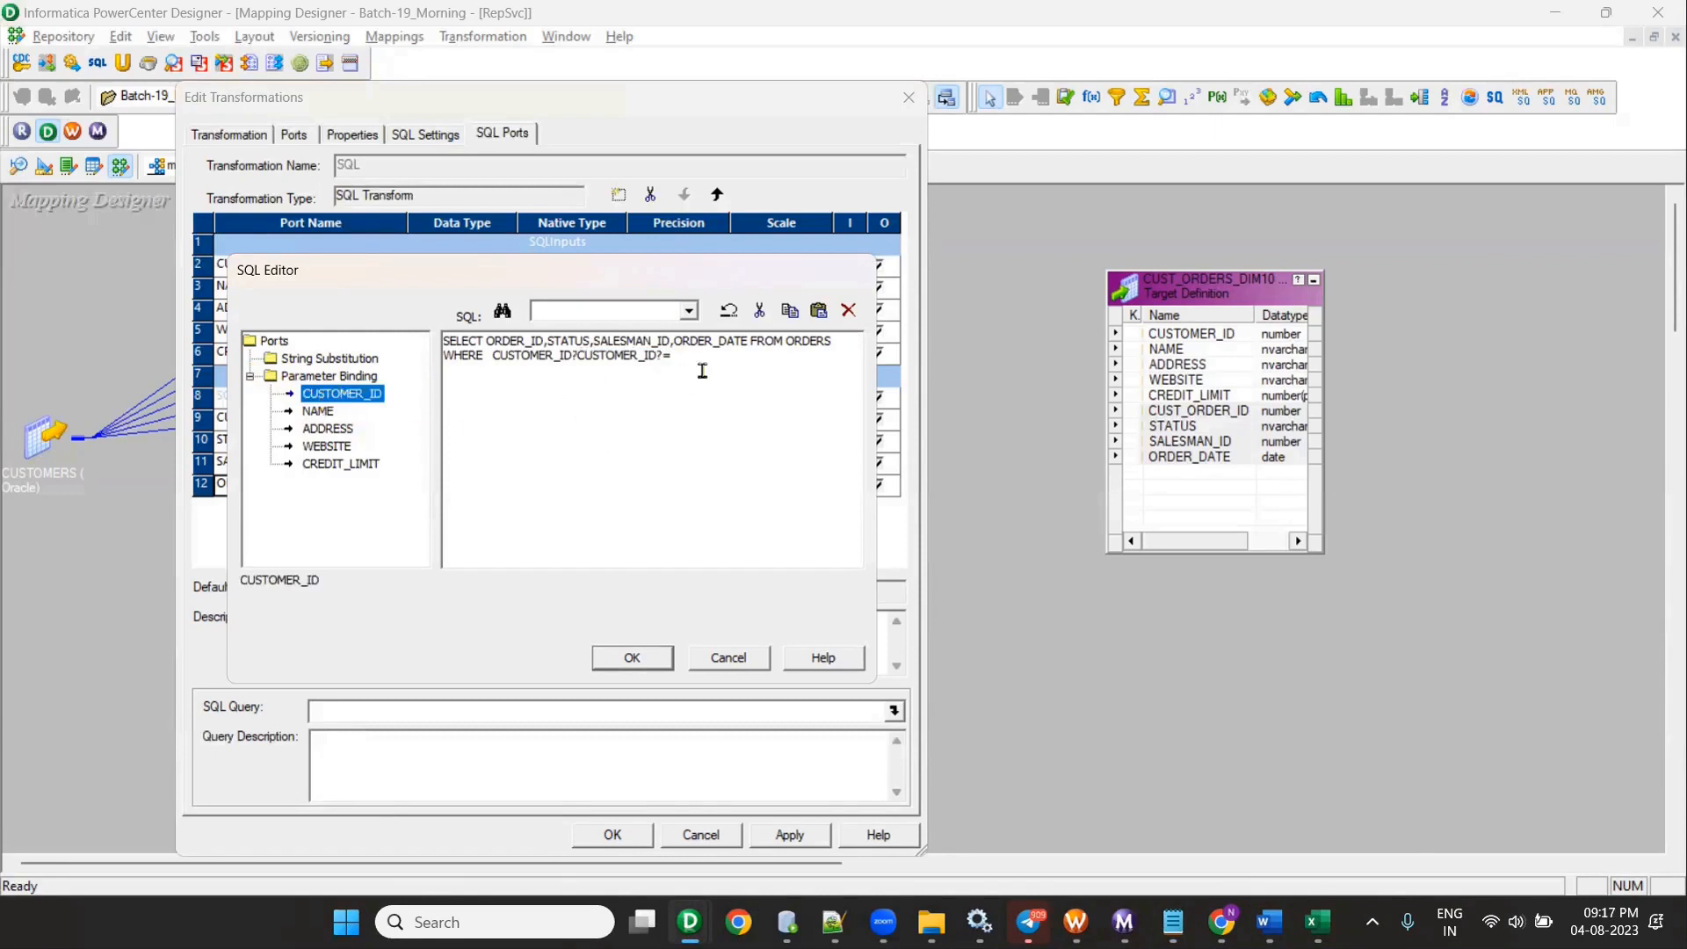
left_click(711, 380)
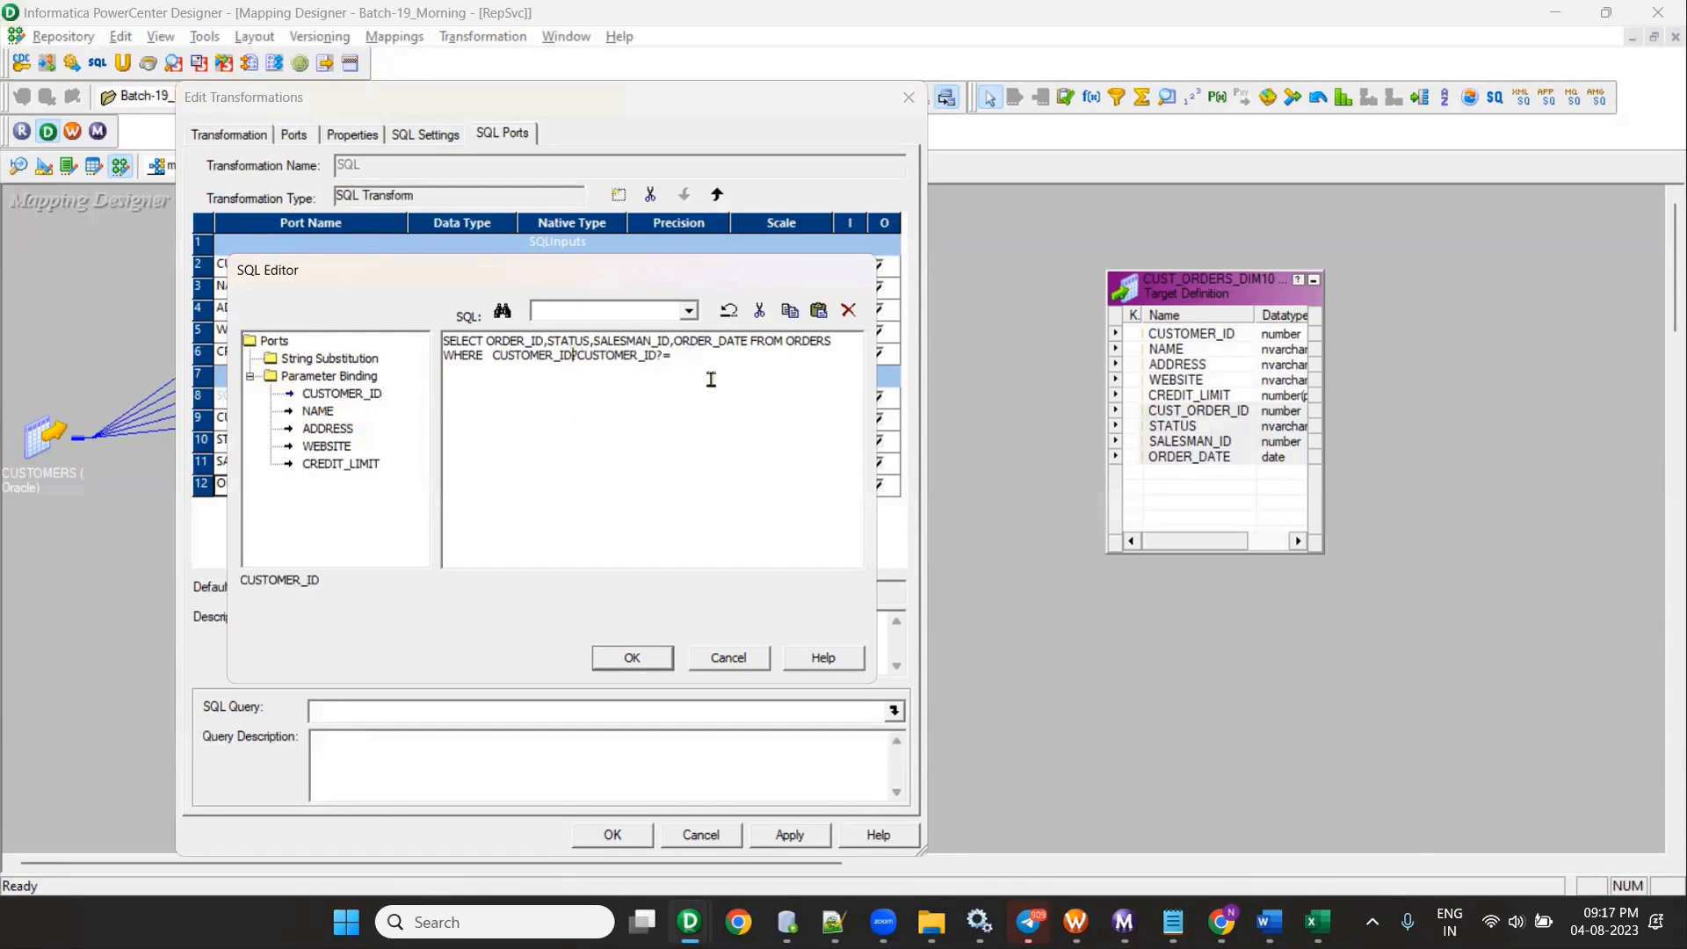
type("=")
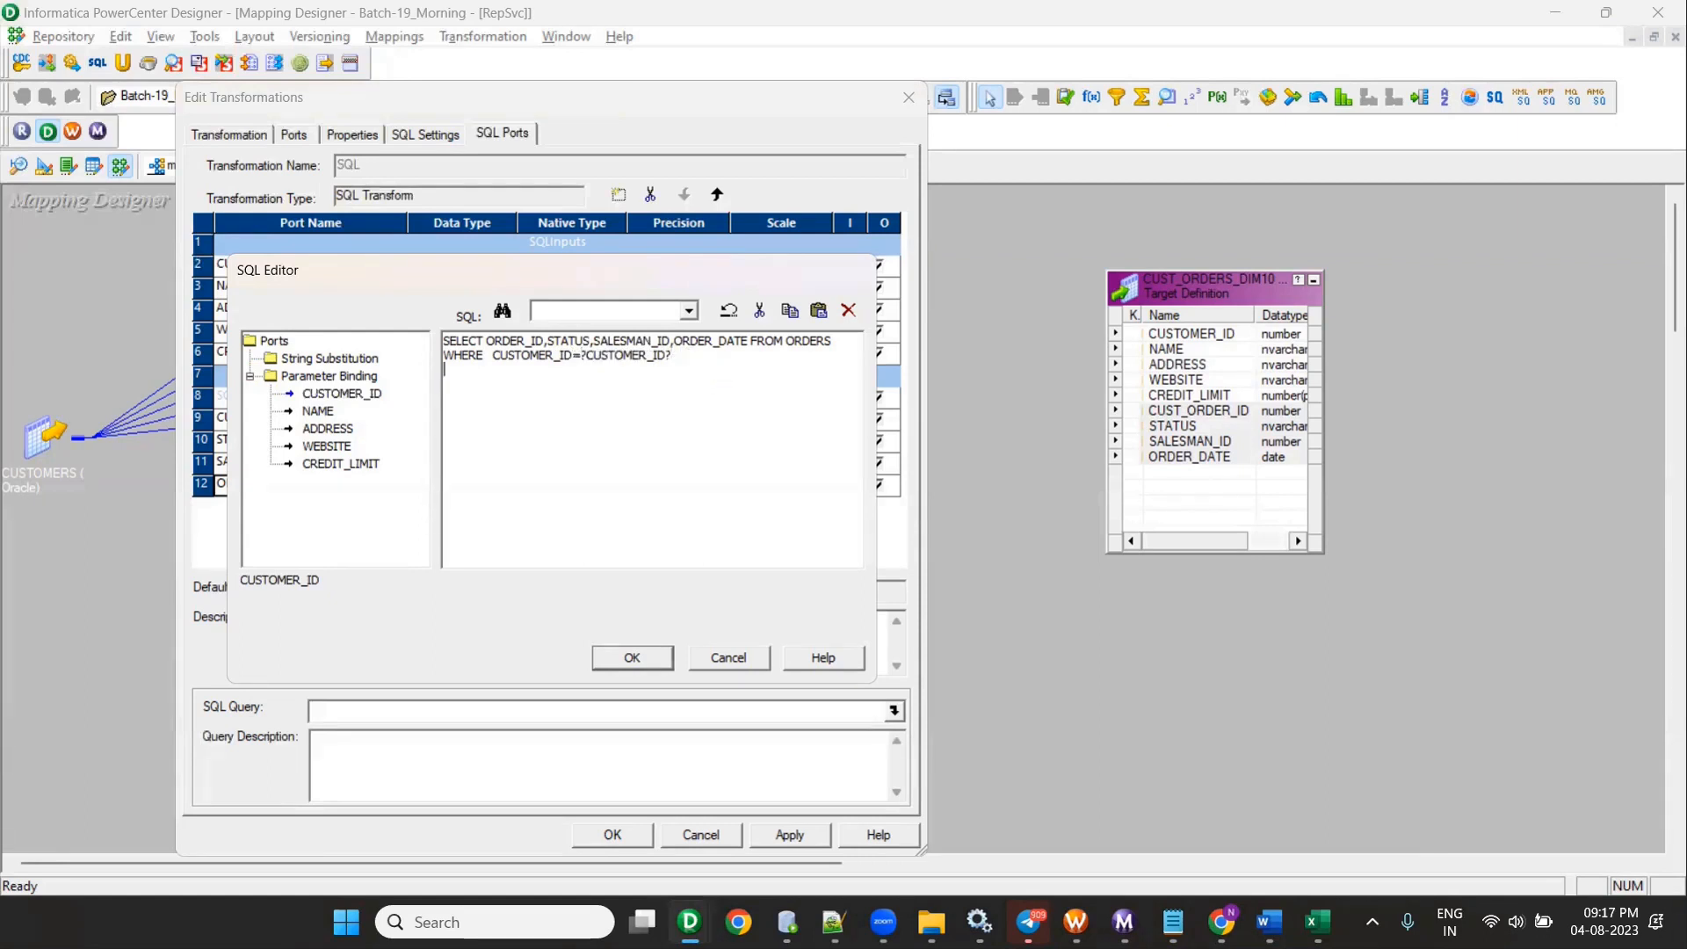
Step: Insert the NAME, ADDRESS and WEBSITE ports from Parameter Binding below the query and delete them again
double_click(318, 410)
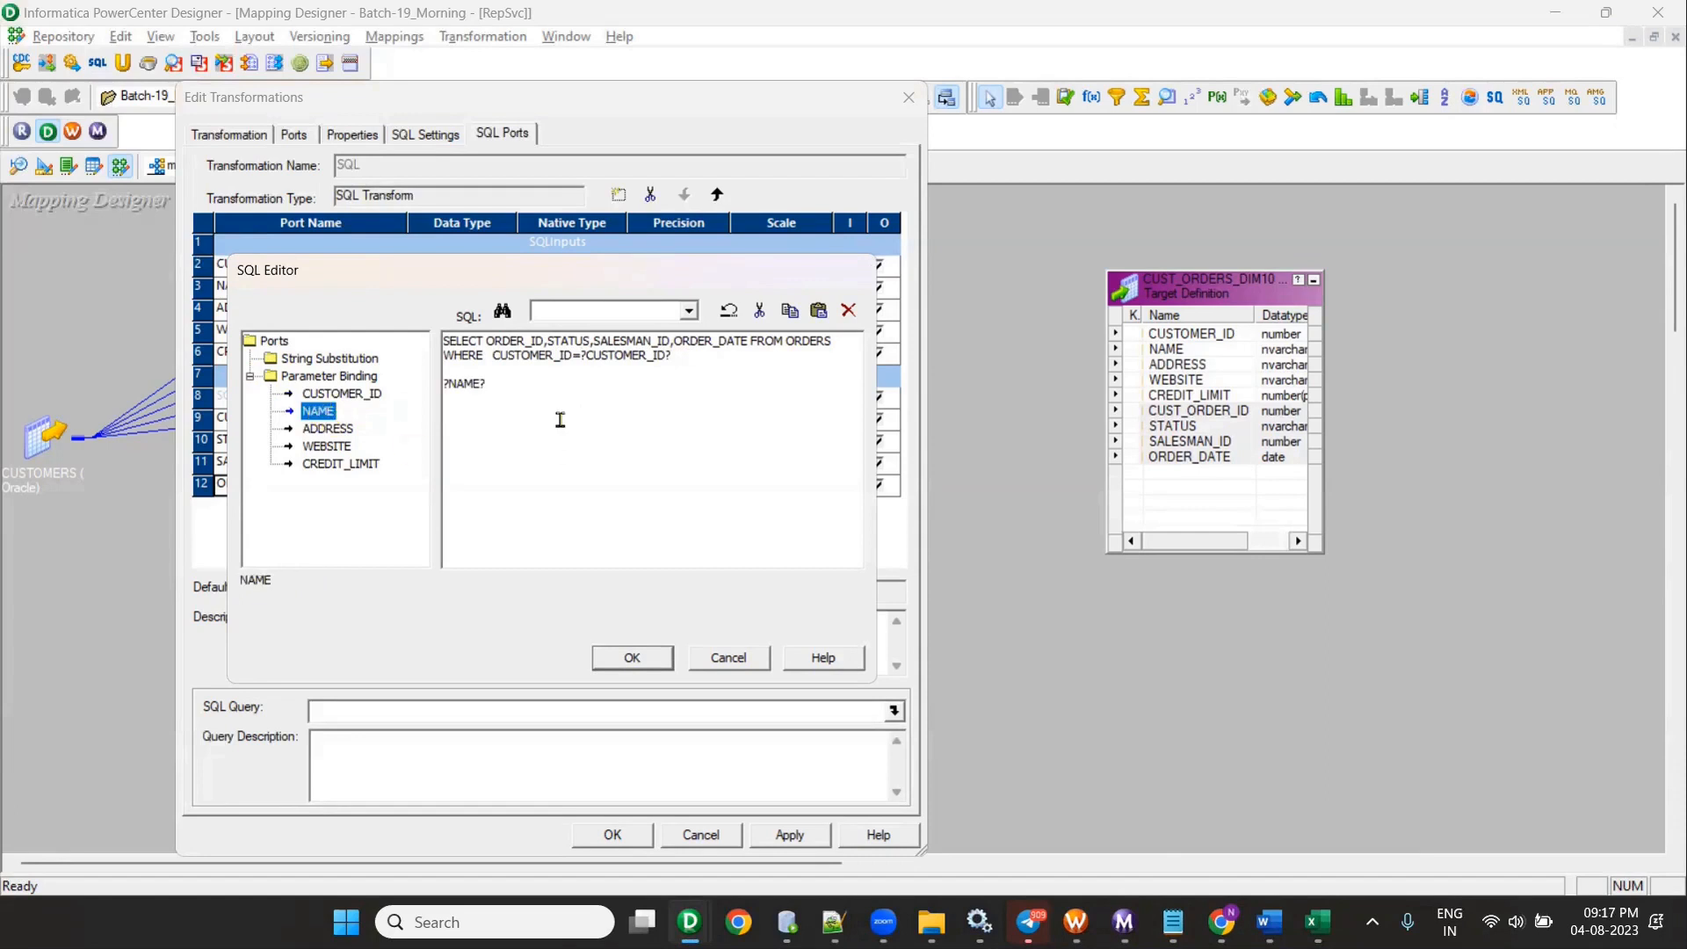
double_click(327, 428)
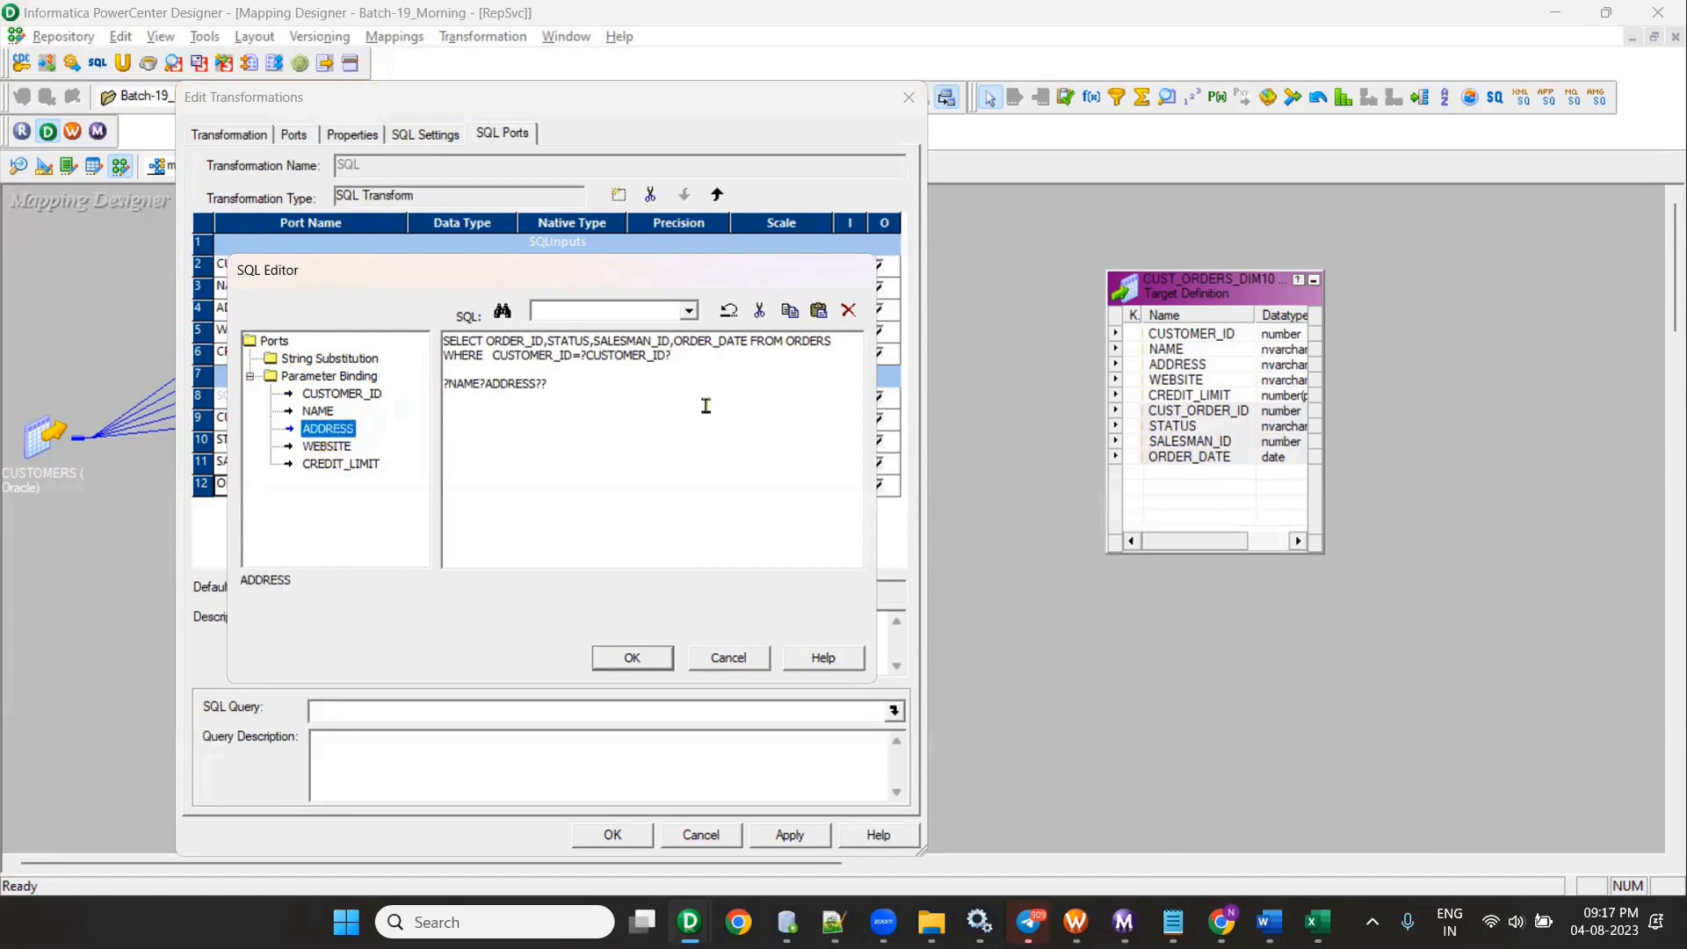
double_click(327, 445)
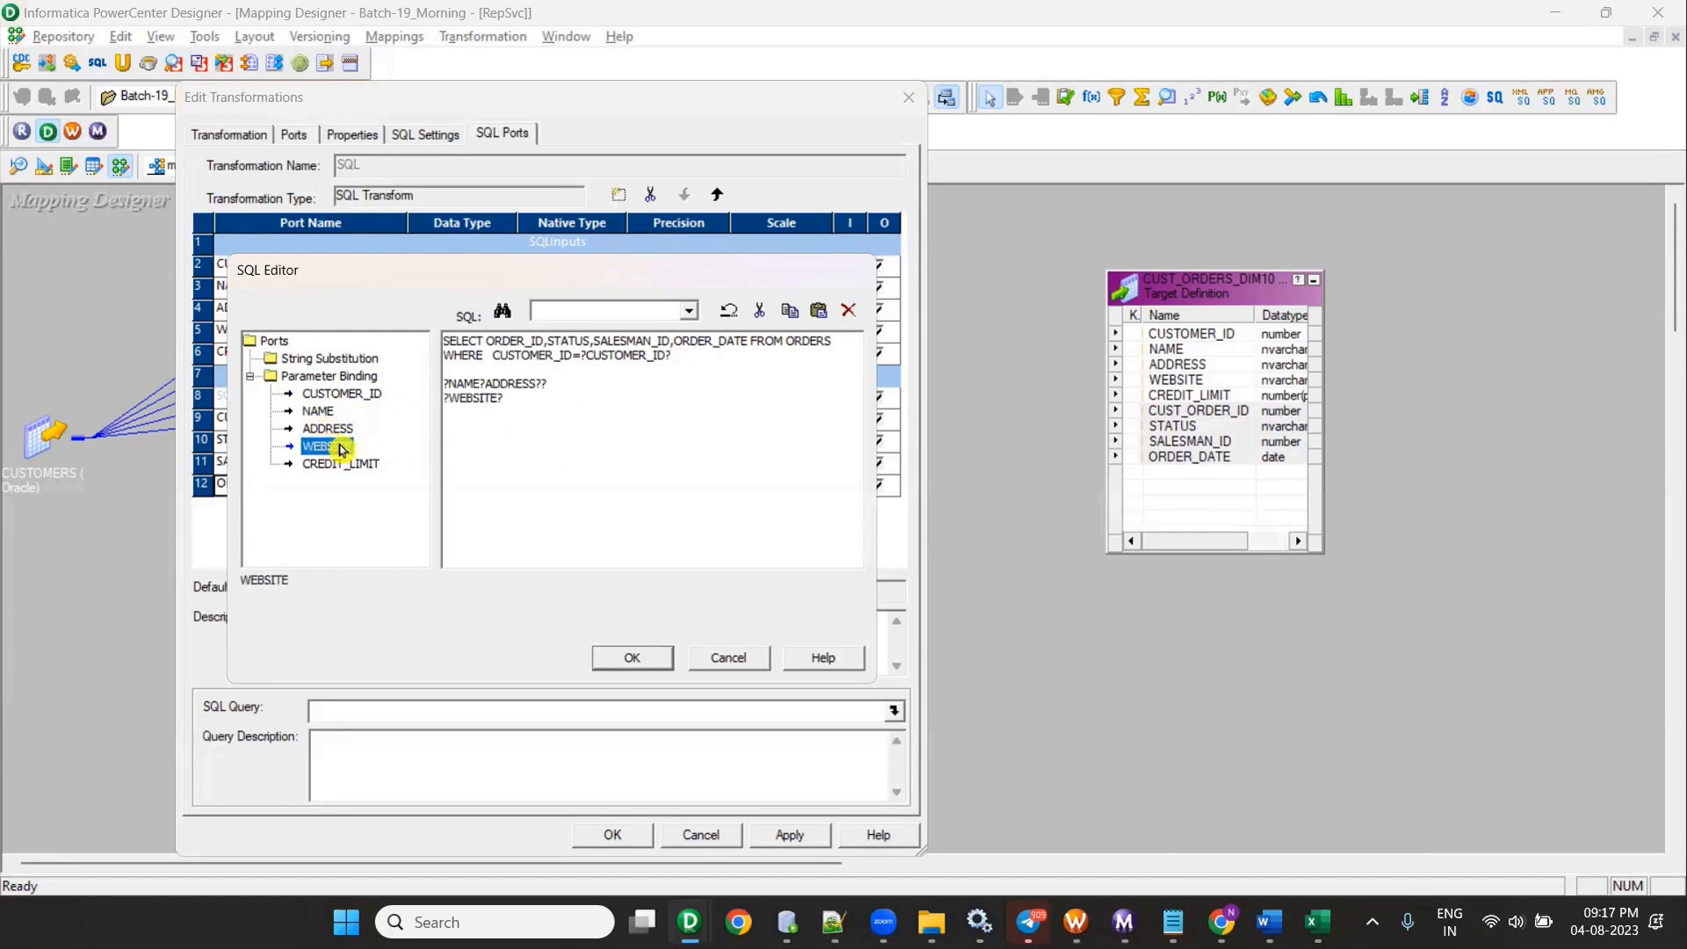
left_click_drag(506, 399, 435, 384)
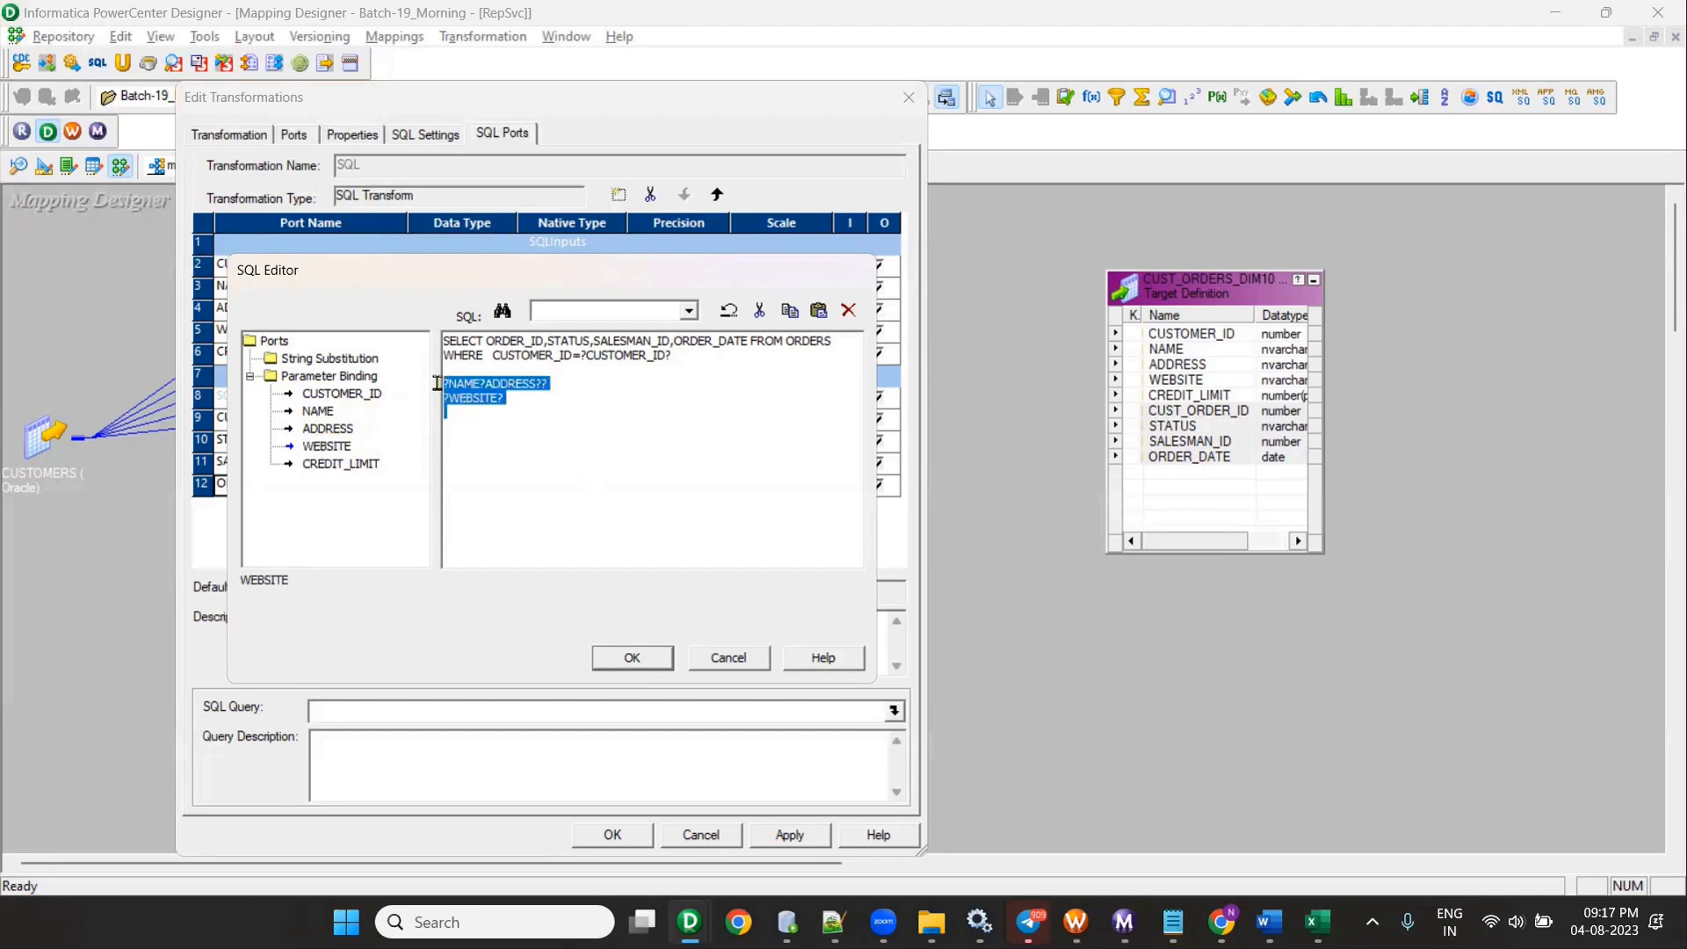
key("Delete")
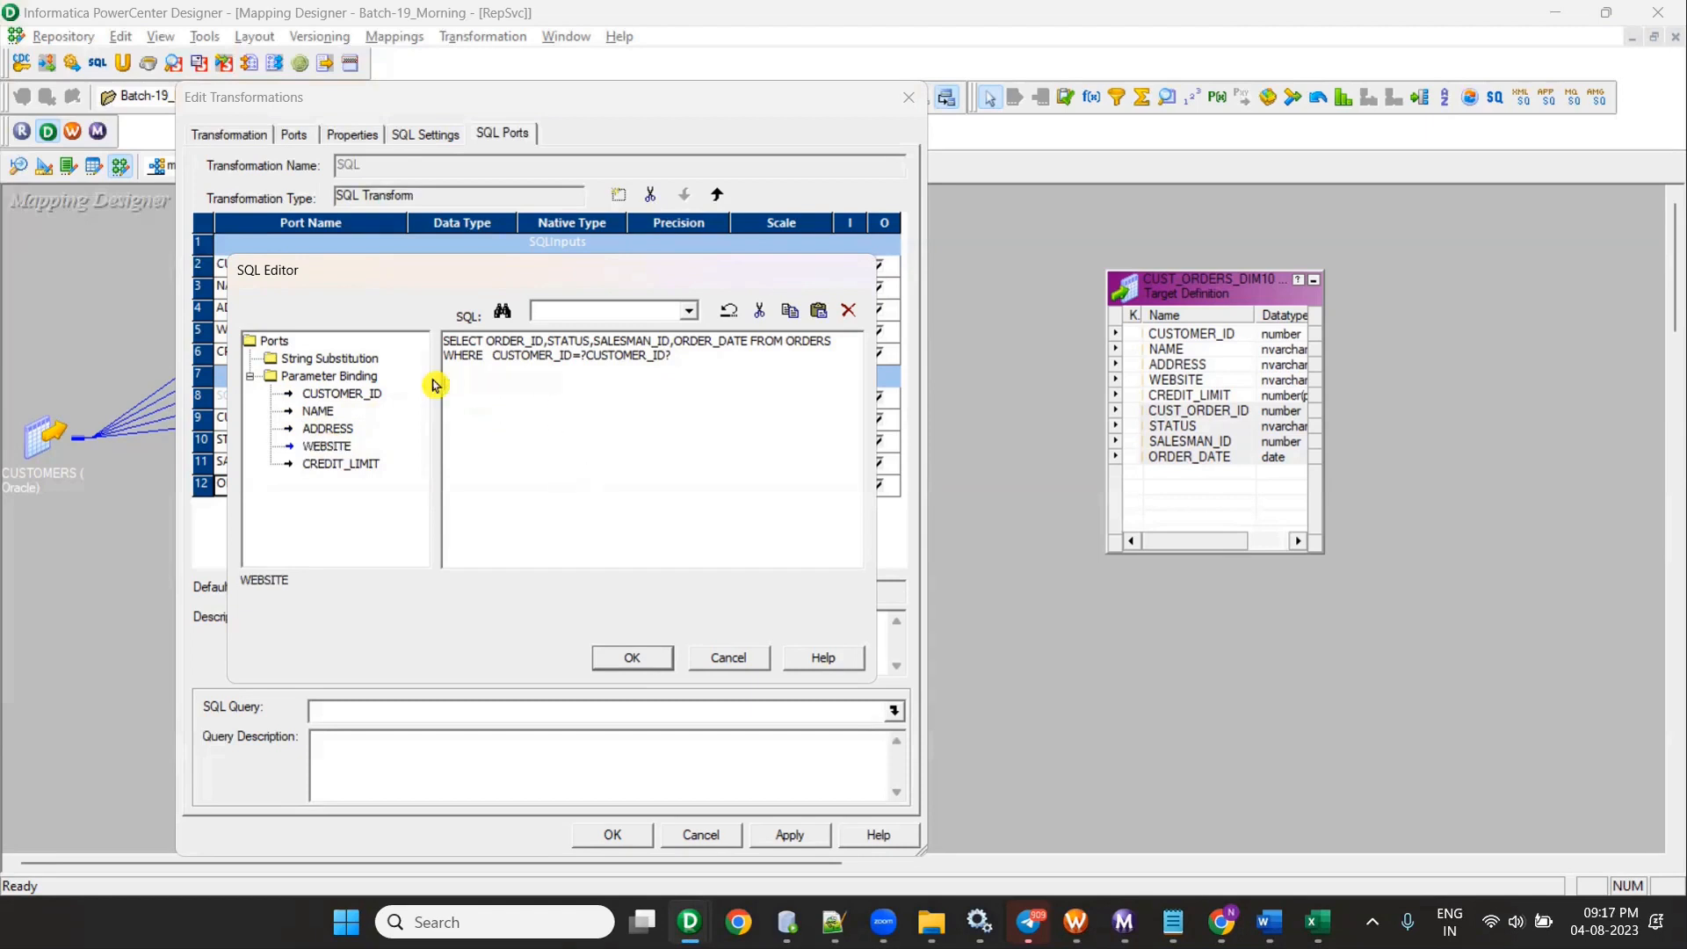
Step: Accept the SQL query and the SQL transformation's port settings, and save the mapping
left_click(577, 355)
type("=")
left_click_drag(581, 355, 706, 367)
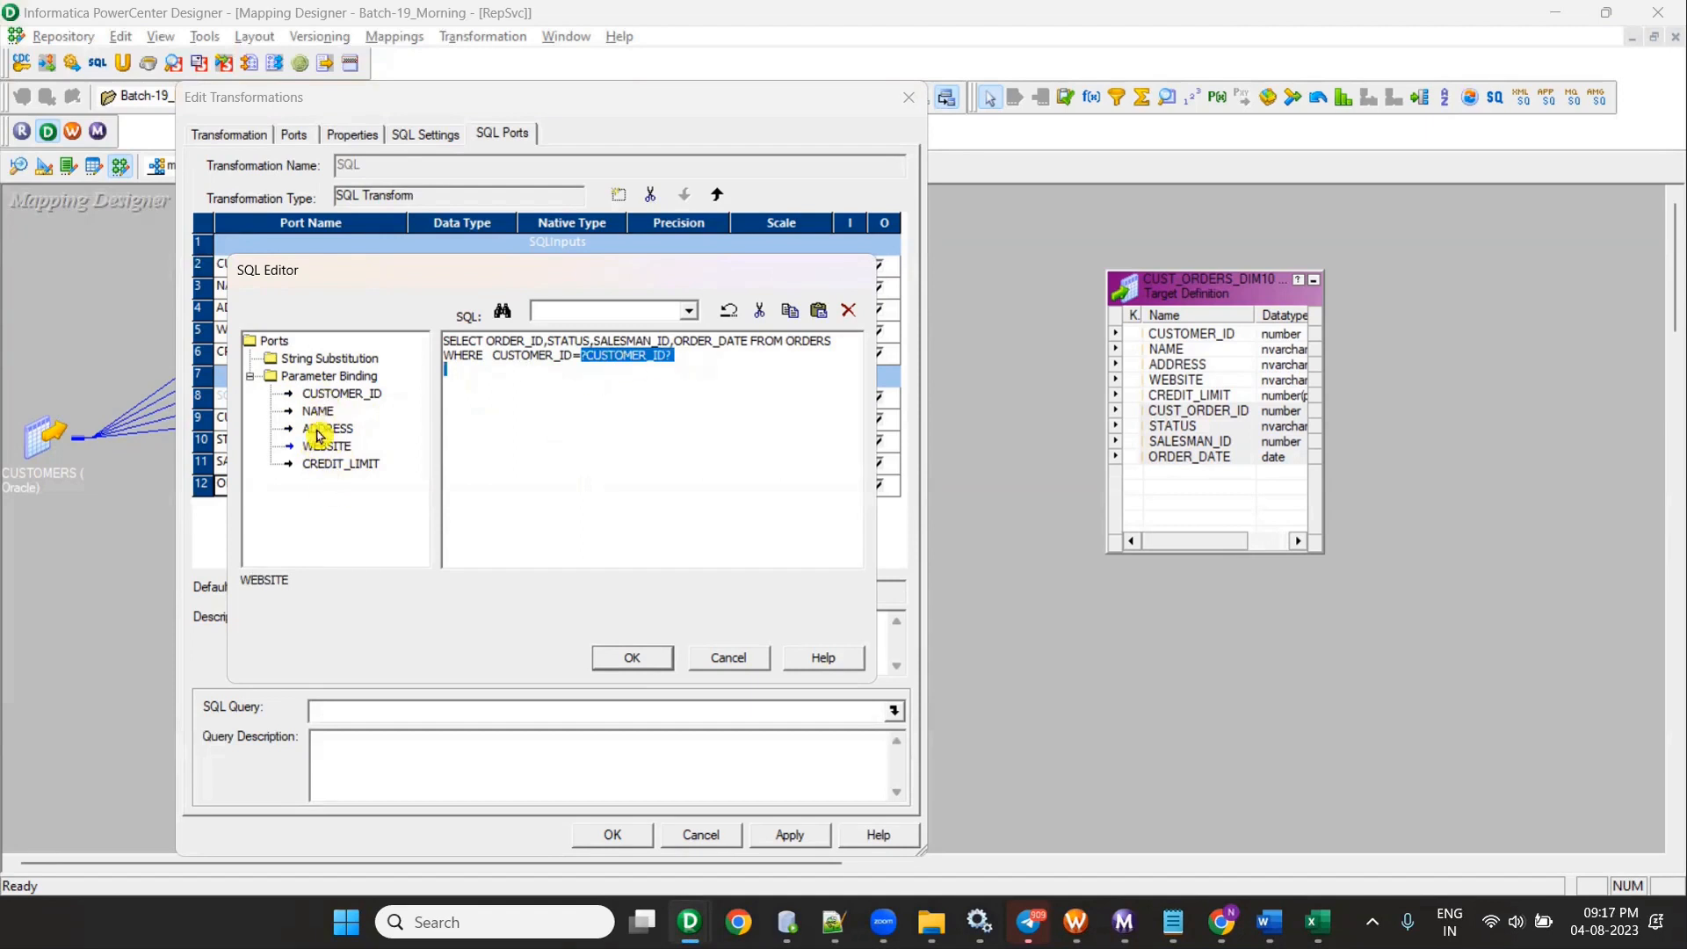
left_click(632, 657)
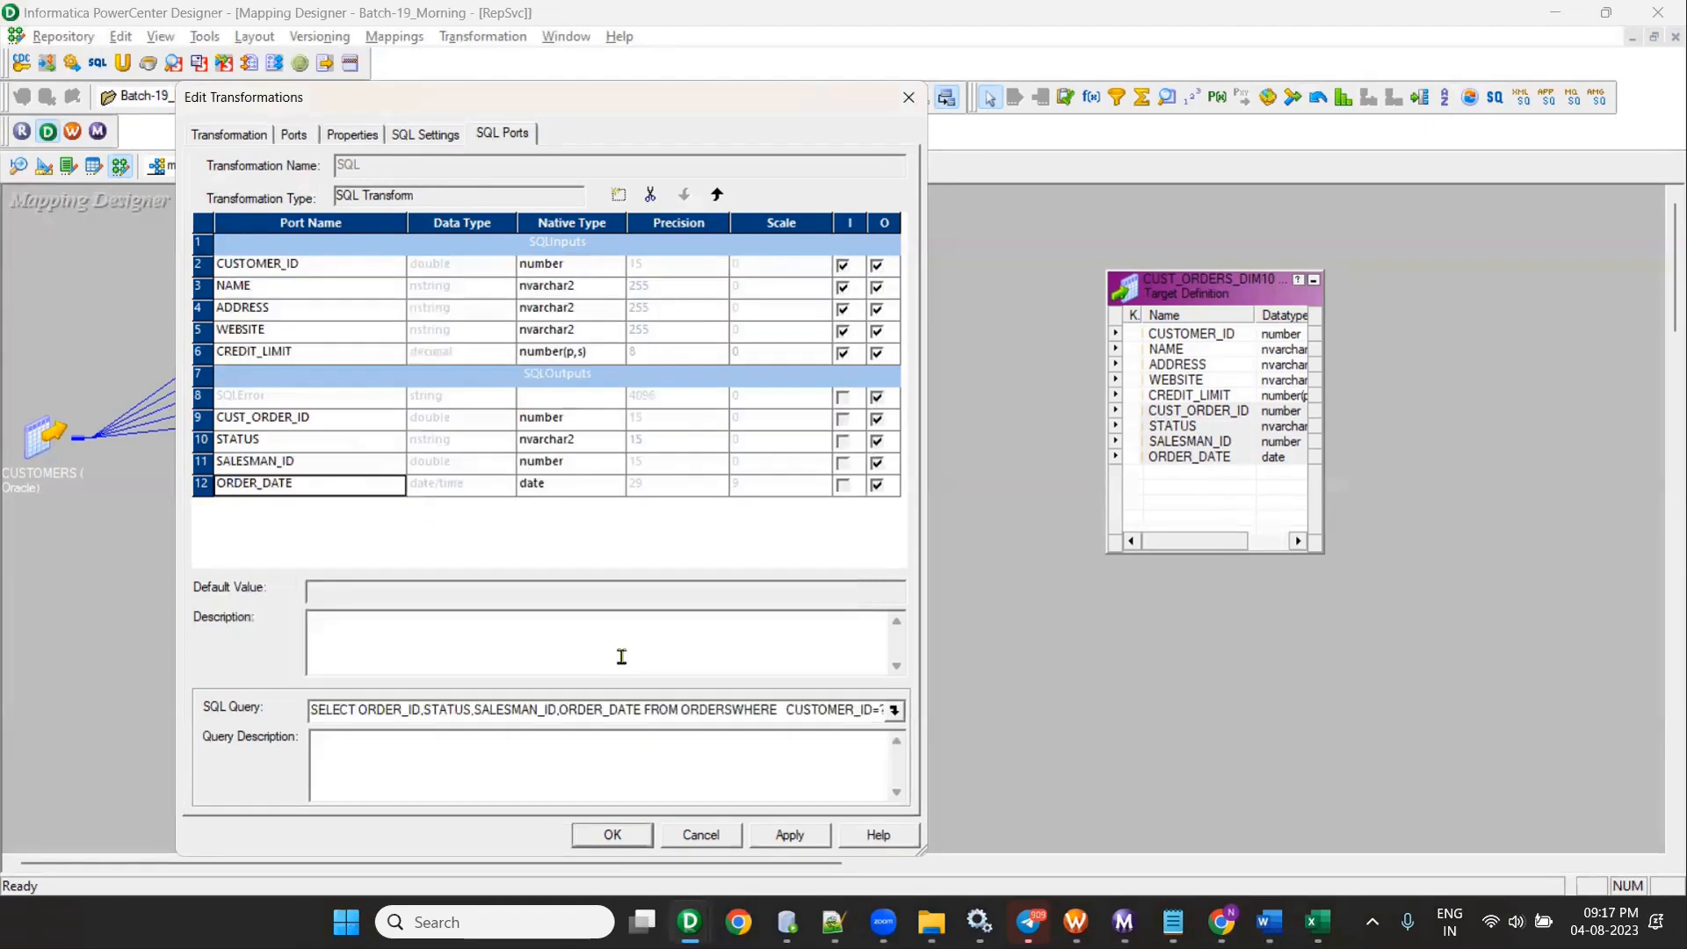
left_click(613, 835)
key("ctrl+s")
Step: Link the SQL transformation's output ports from CUSTOMER_ID_output through ORDER_DATE to the matching CUST_ORDERS_DIM10 target columns and hide the output window
left_click(685, 430)
left_click(686, 554, "shift")
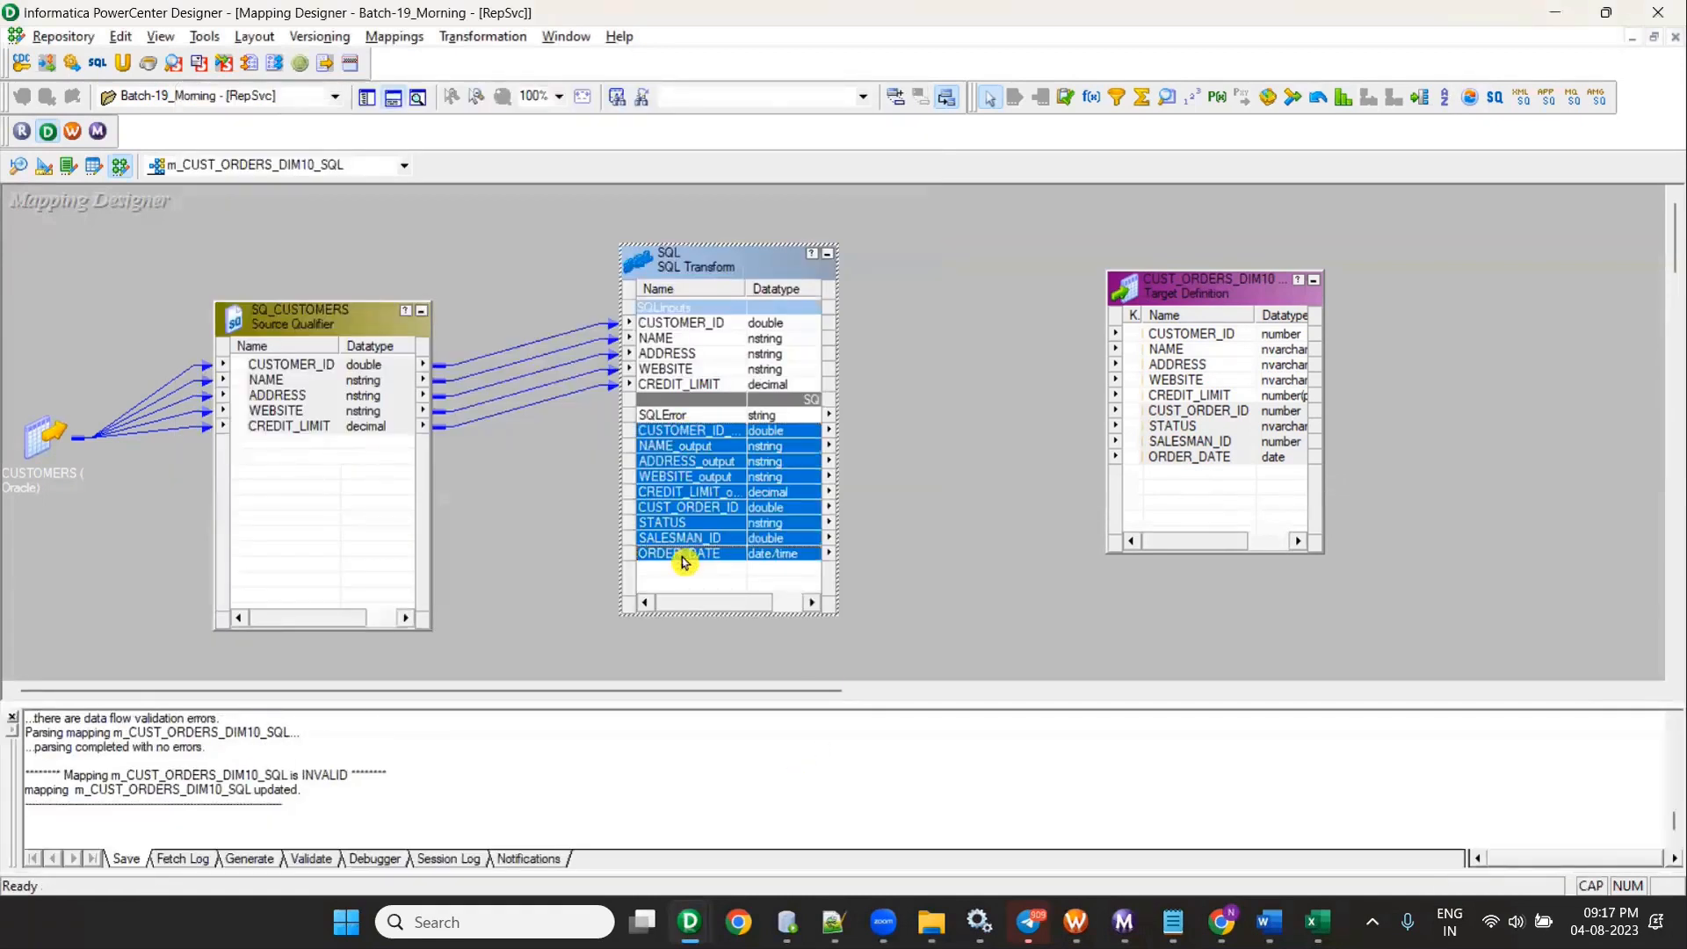
left_click_drag(685, 441, 1153, 352)
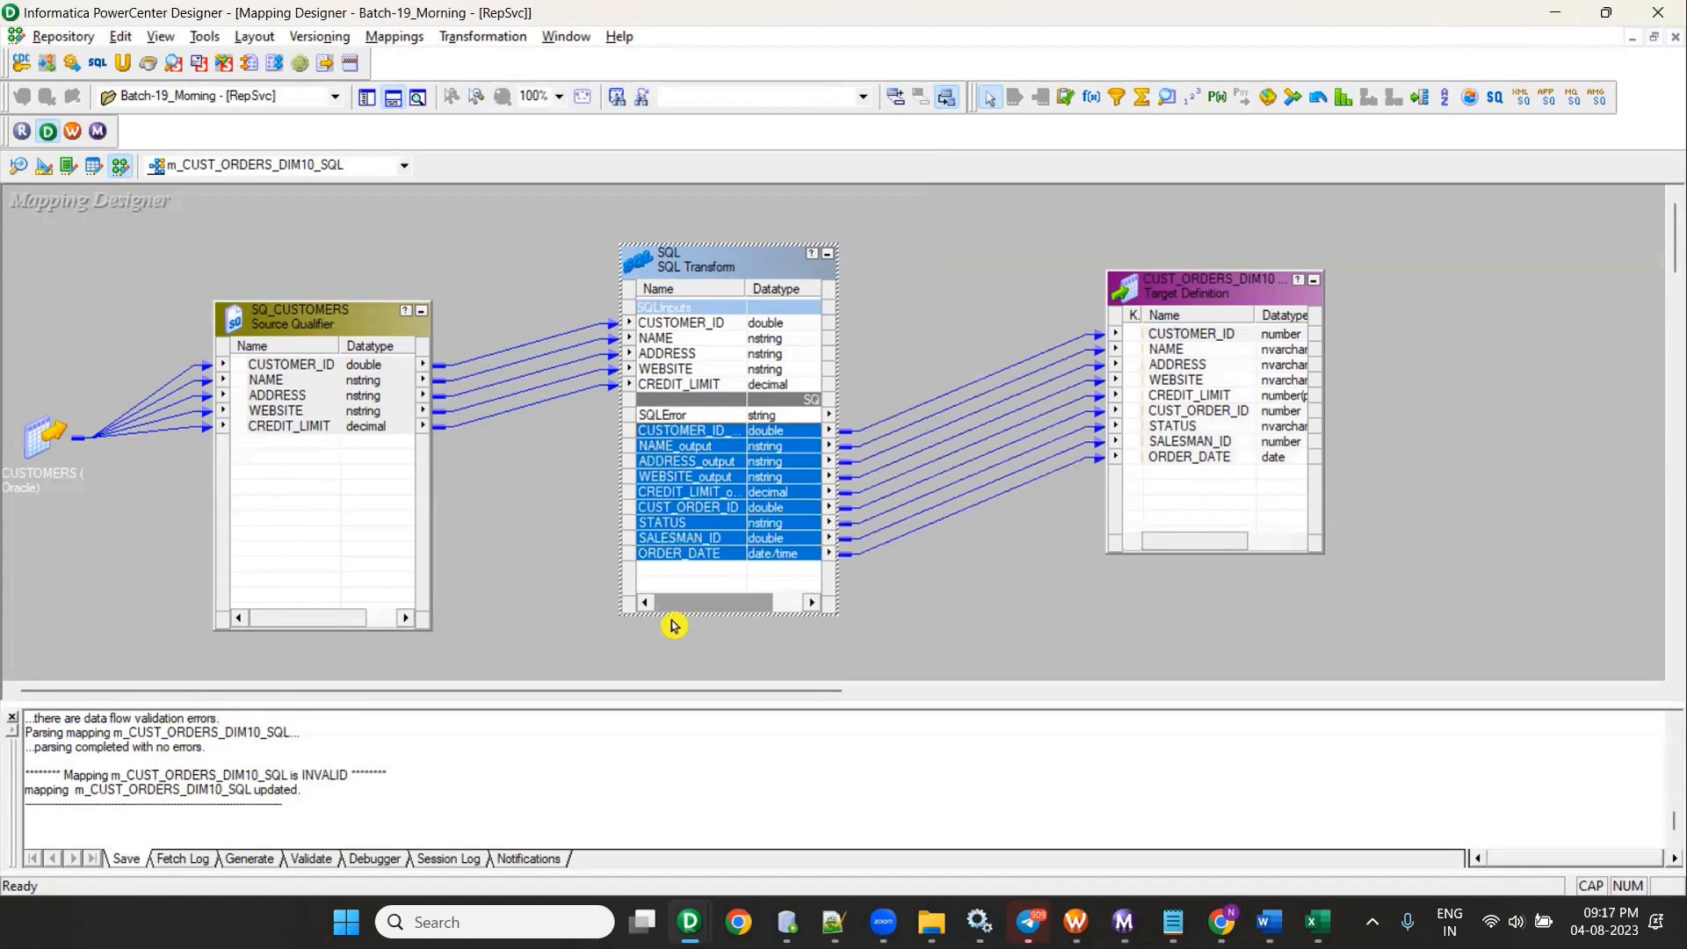
left_click(392, 102)
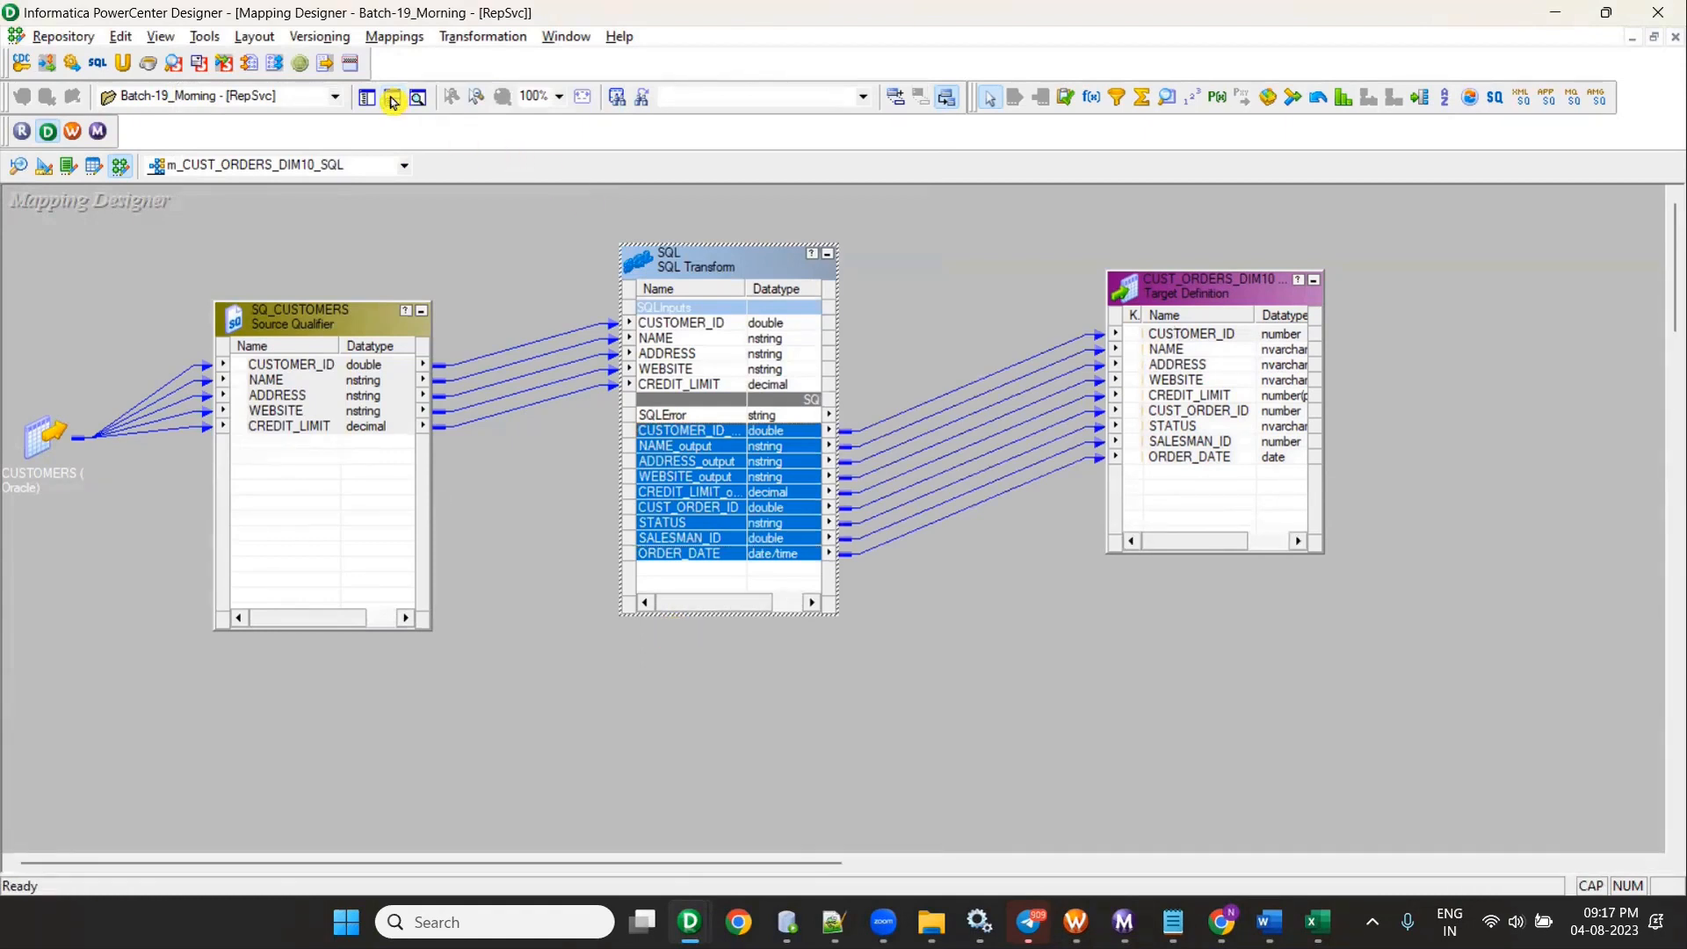
Step: Reopen the SQL transformation's query and copy its SELECT ORDER_ID,STATUS,SALESMAN_ID,ORDER_DATE FROM ORDERS line
double_click(677, 444)
left_click(444, 135)
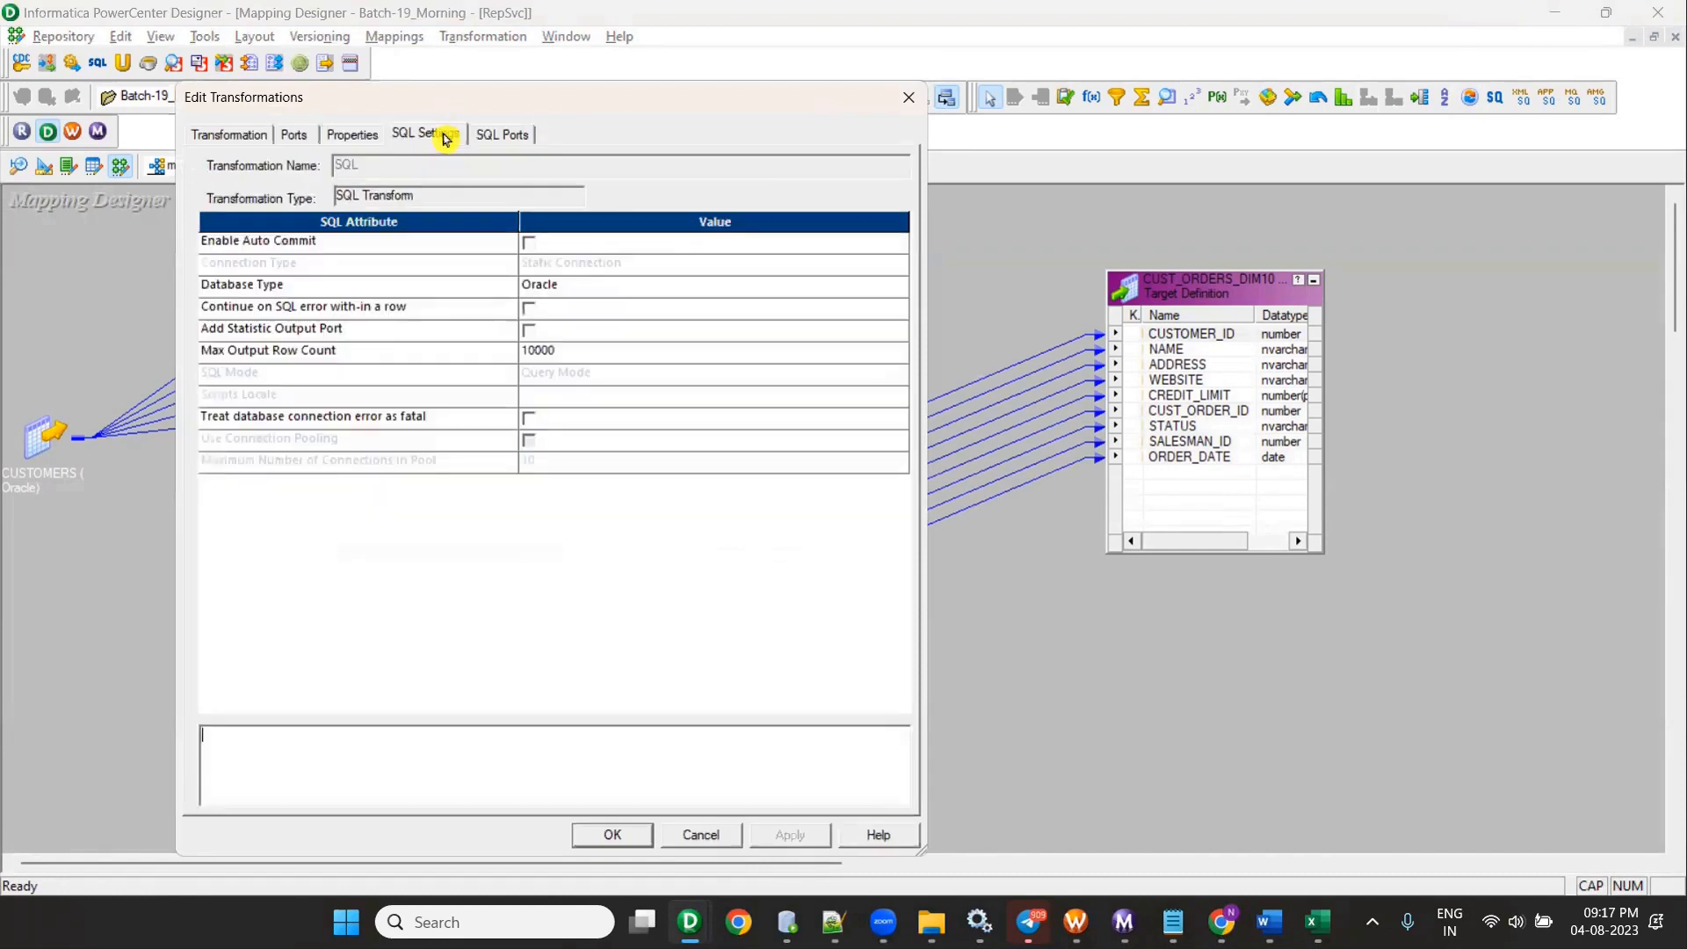
left_click(494, 137)
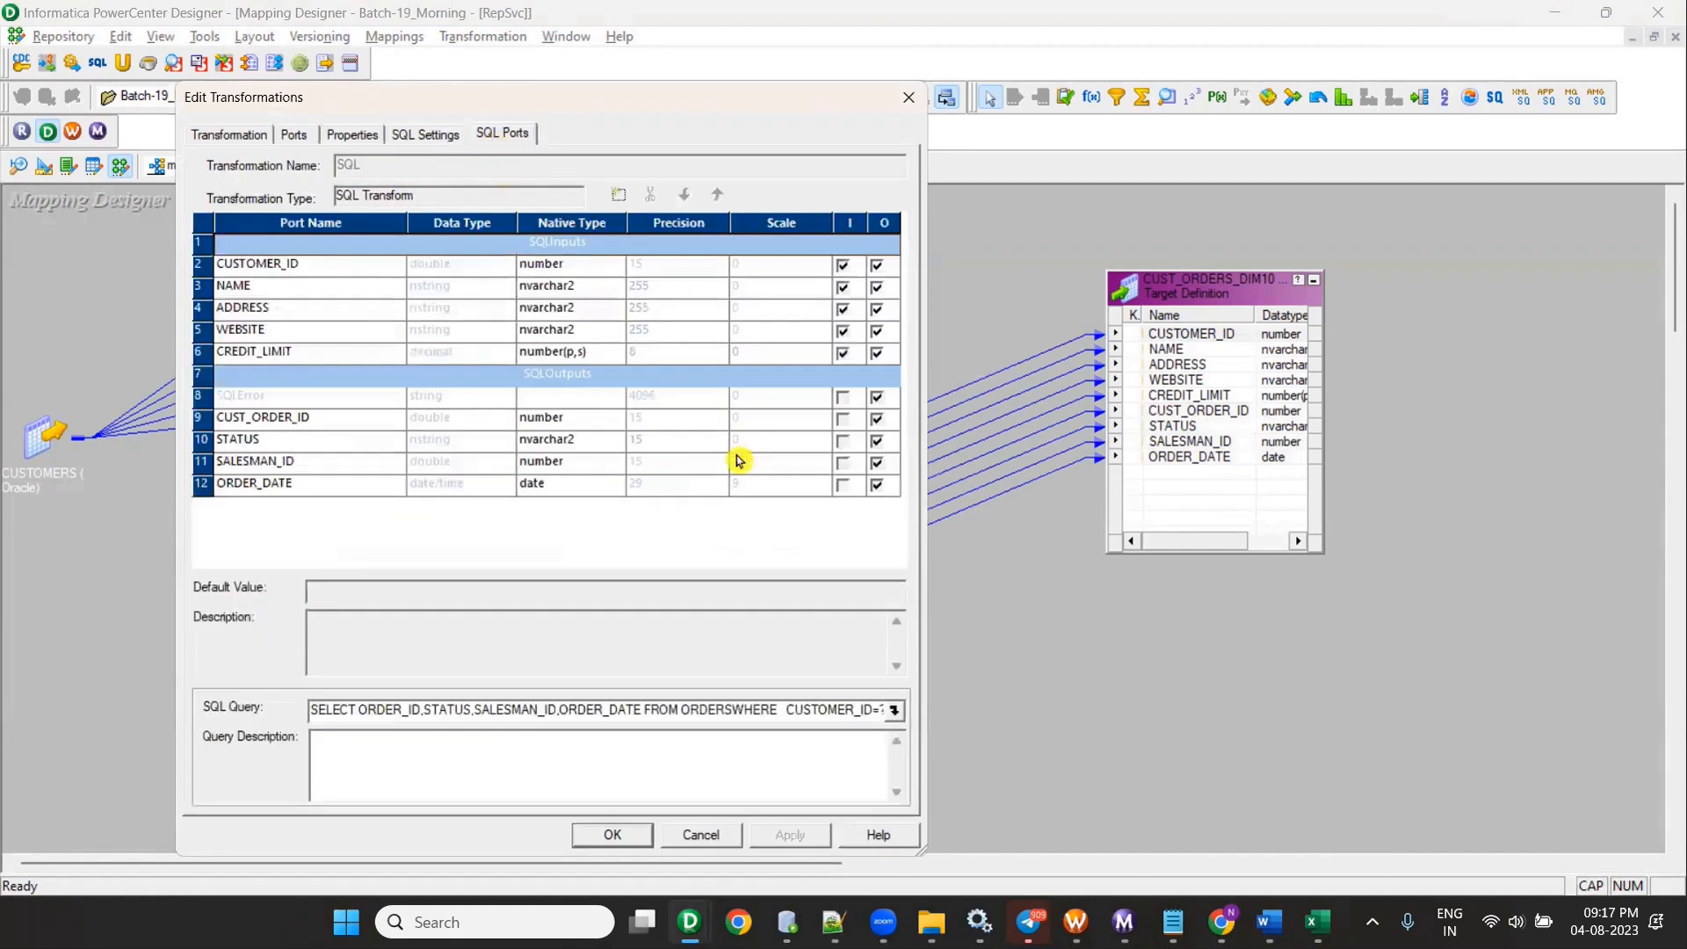
left_click(895, 712)
left_click_drag(833, 342, 349, 346)
key("ctrl+c")
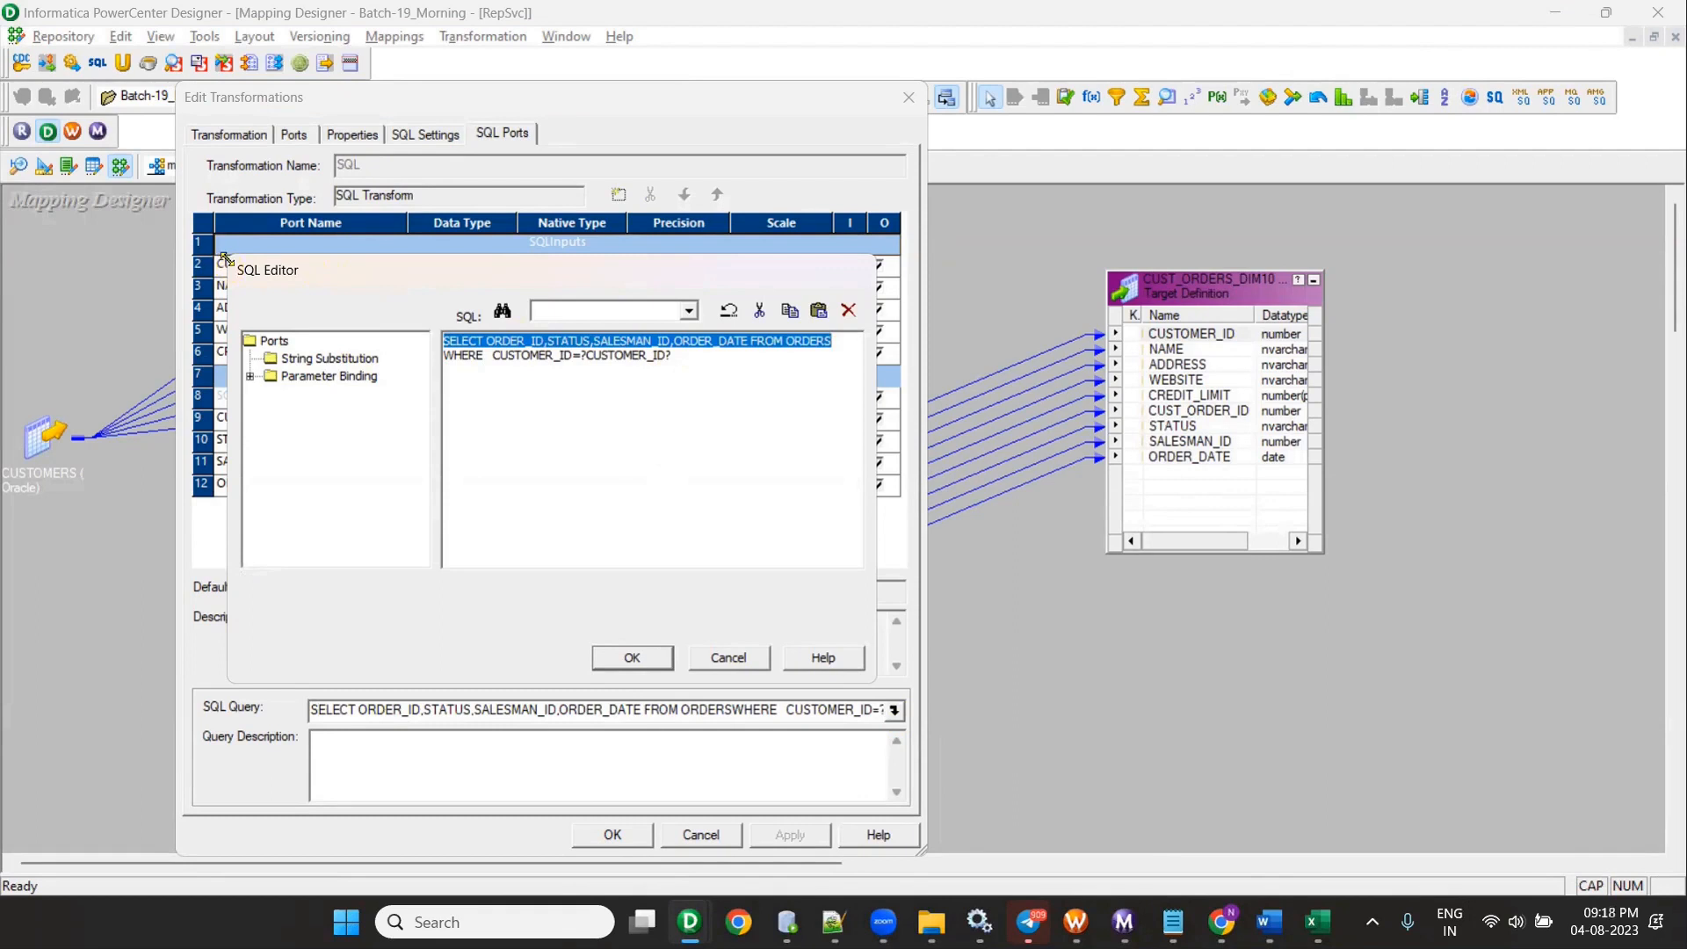
left_click_drag(226, 260, 133, 165)
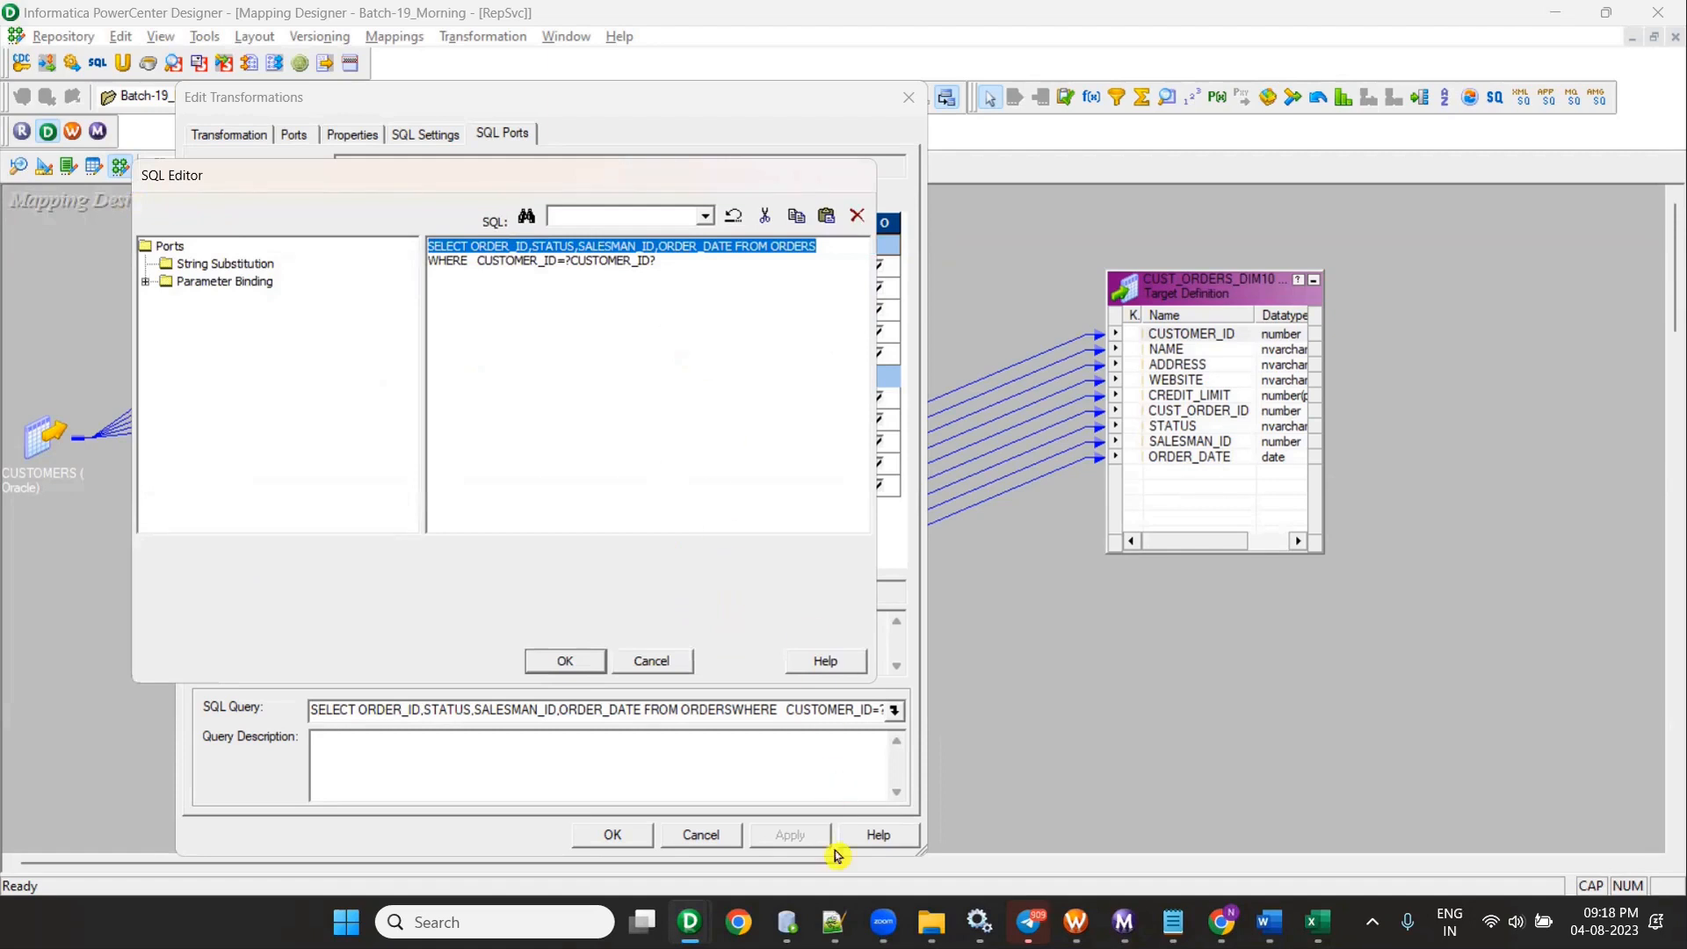
Step: Switch to Oracle SQL Developer and run the copied SELECT statement on ORDERS in the OT_SRC_DEV1 worksheet
left_click(787, 922)
left_click(606, 514)
key("Return")
key("Return")
key("Return")
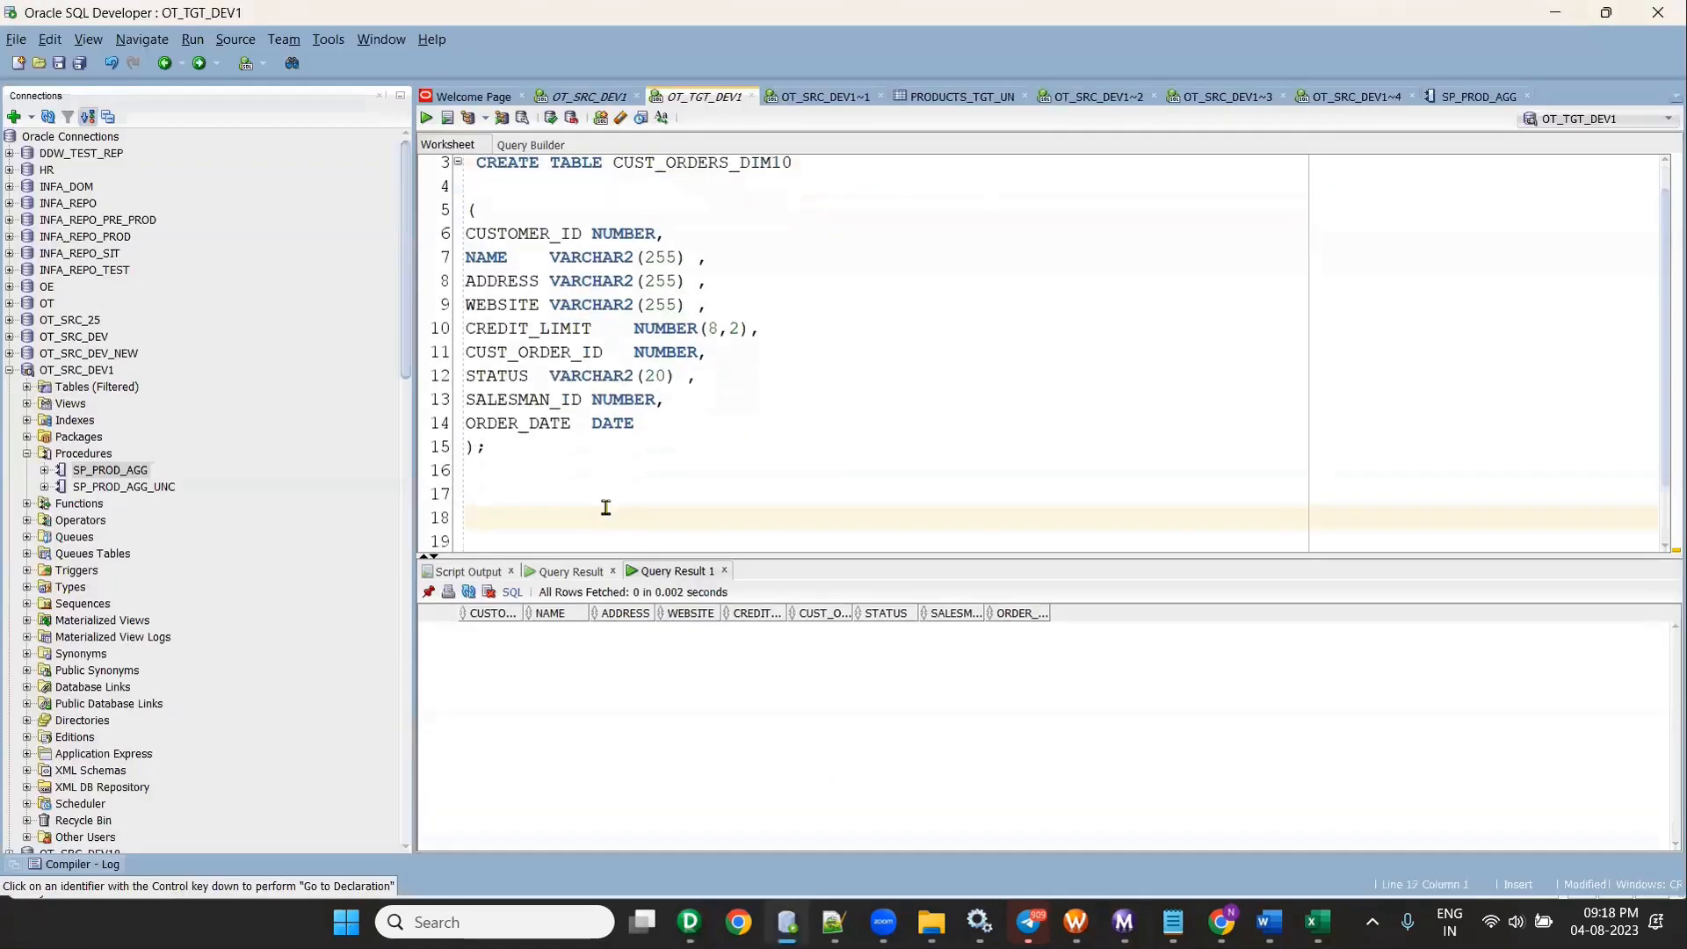
left_click(567, 97)
left_click(553, 557)
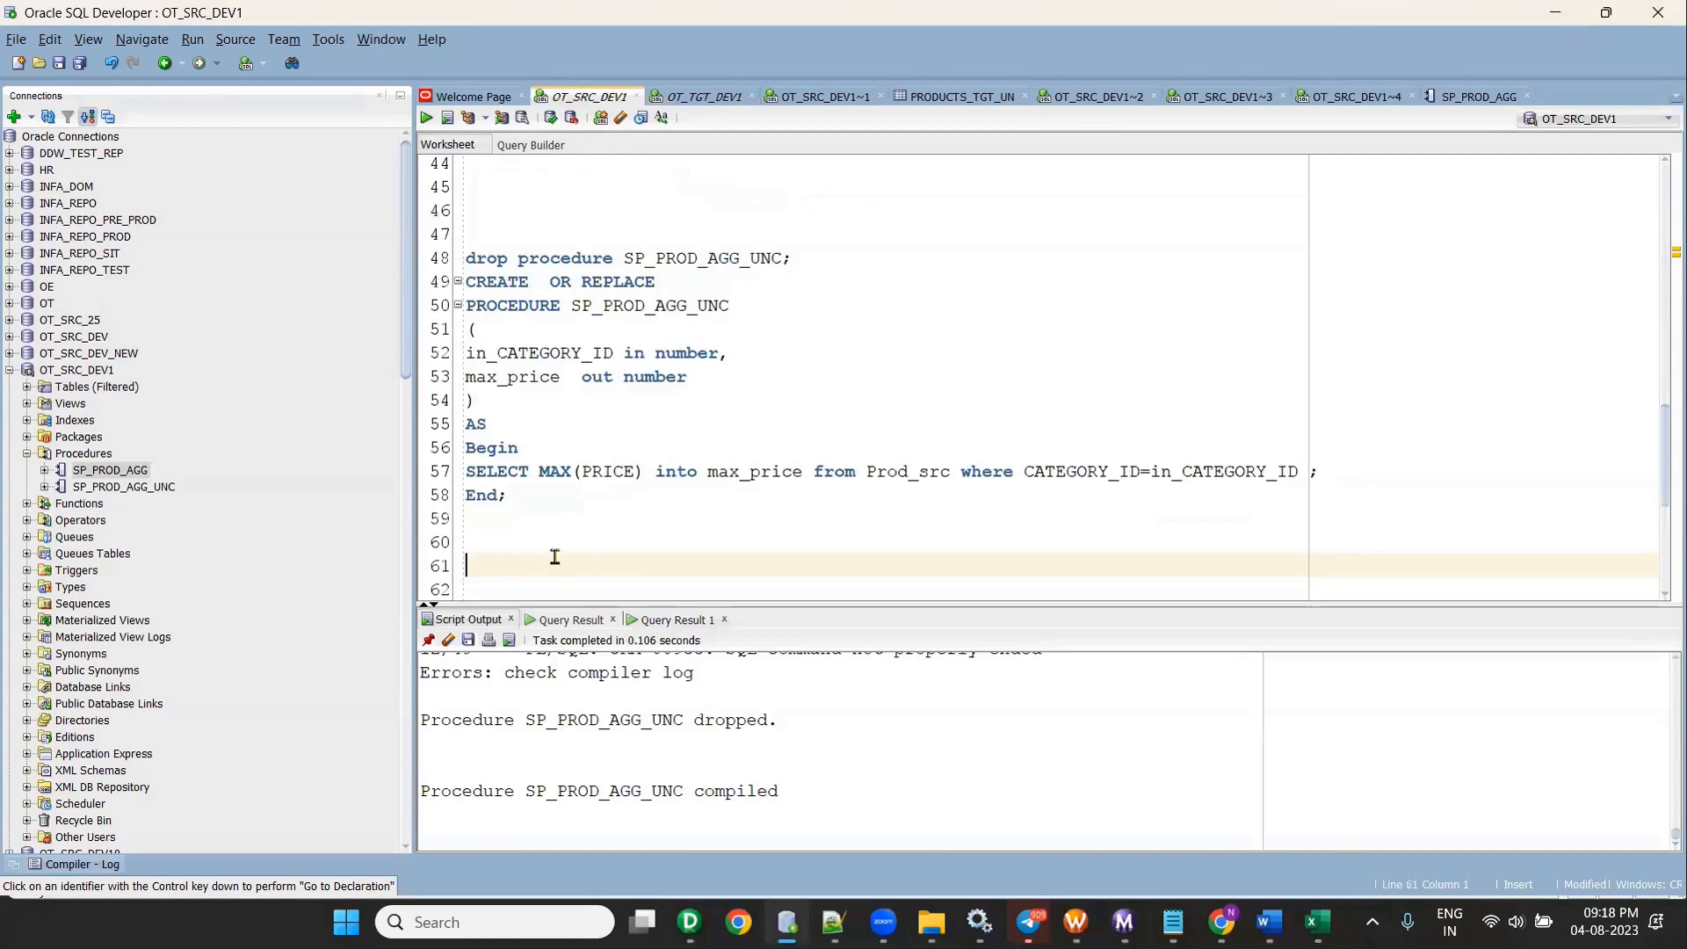
key("ctrl+v")
left_click_drag(1128, 563, 457, 189)
left_click(427, 119)
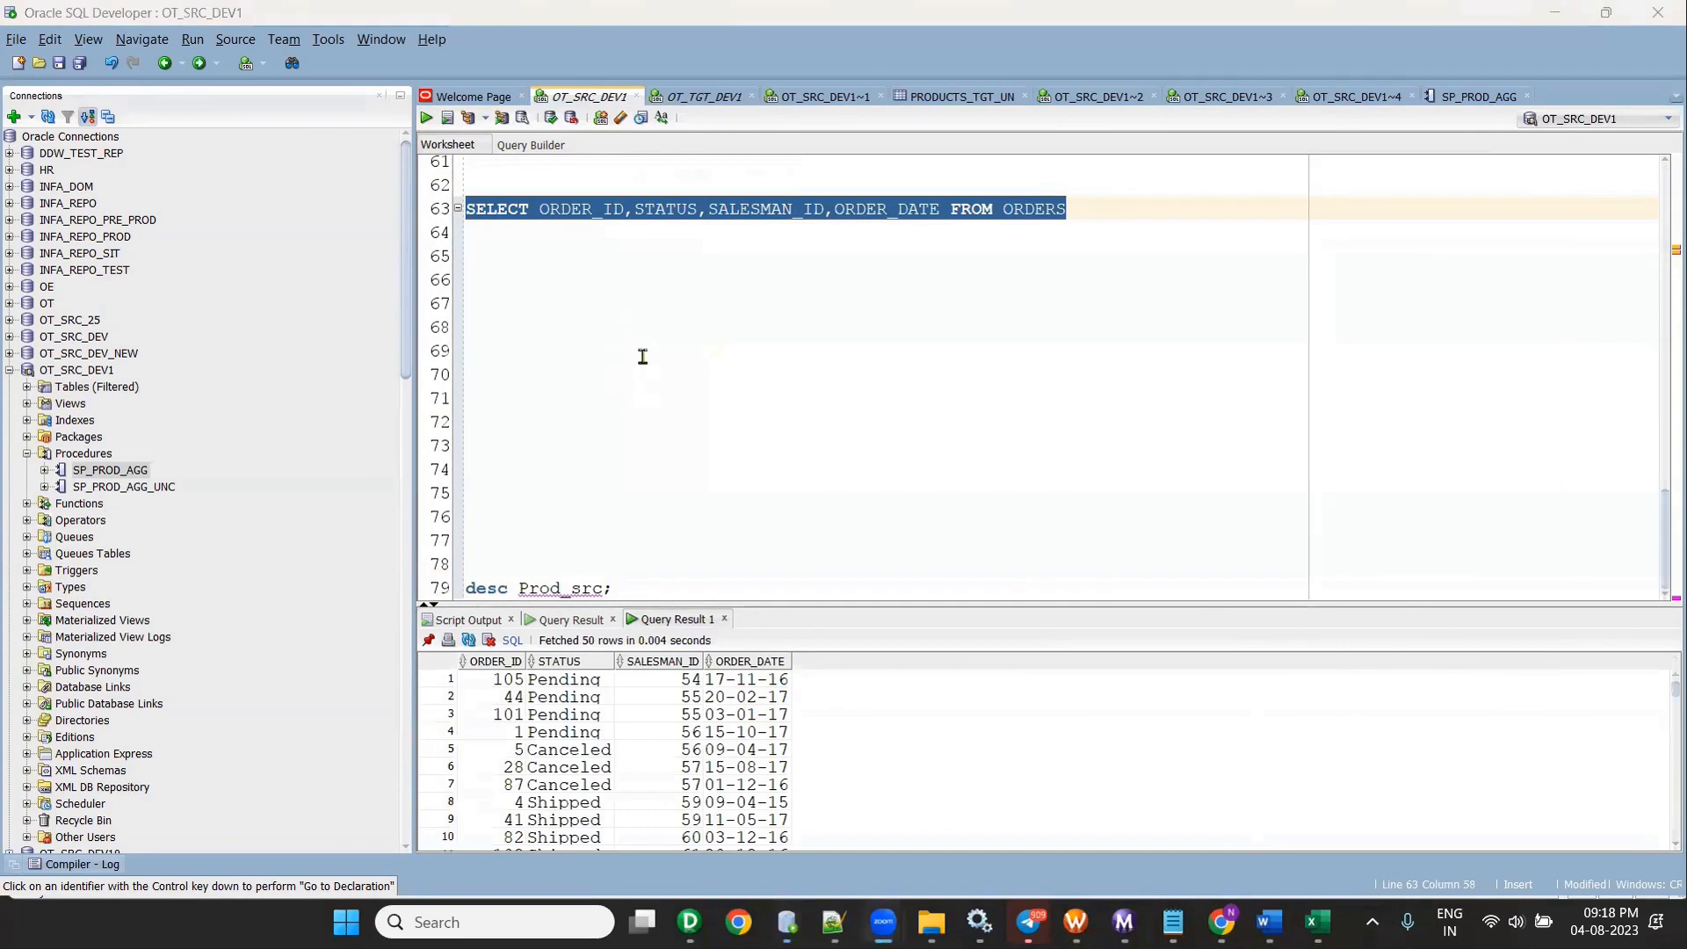
Step: Return to PowerCenter Designer, close the query and transformation editors, and save mapping m_CUST_ORDERS_DIM10_SQL
left_click(1556, 13)
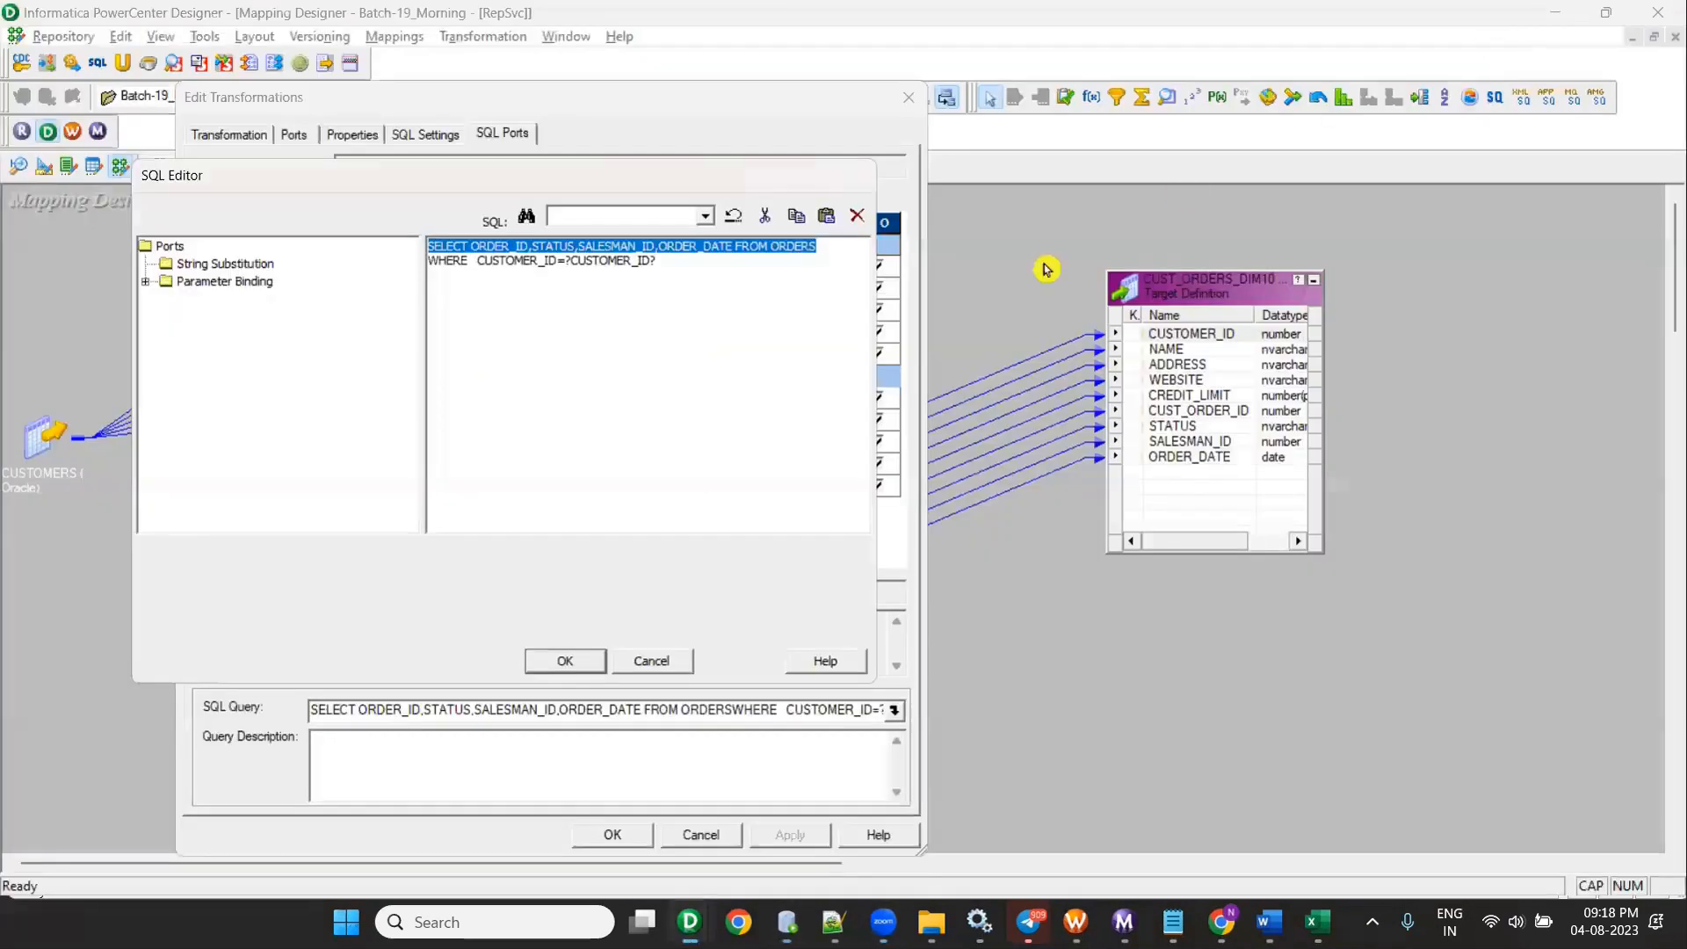
left_click(591, 661)
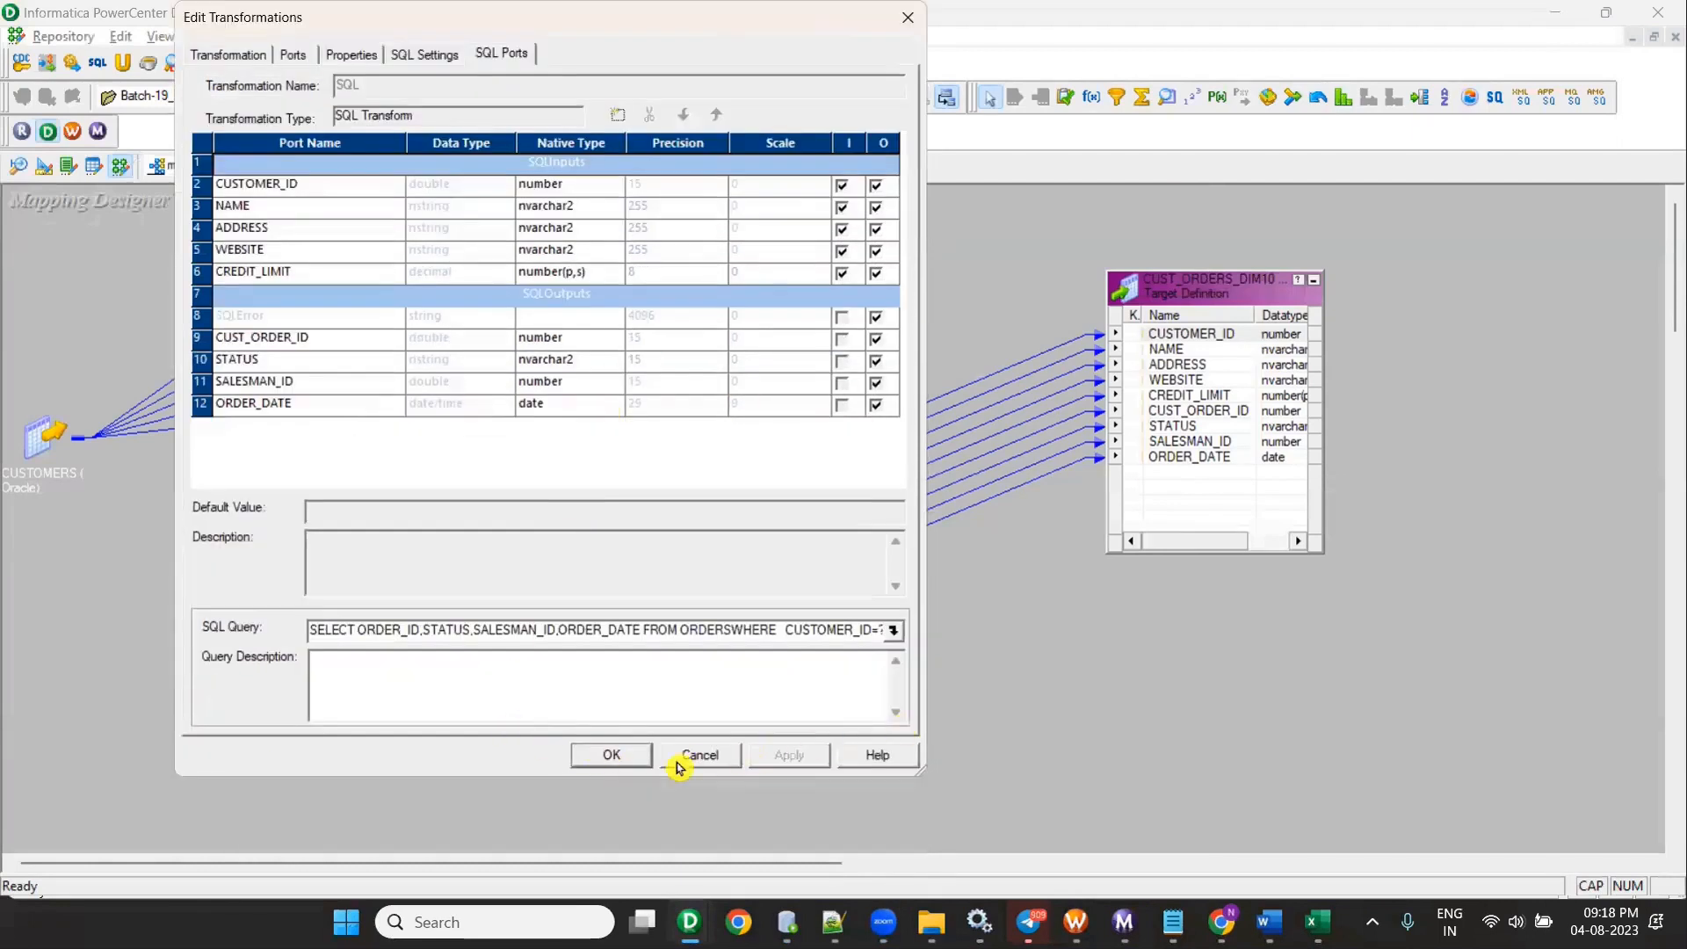
key("Return")
key("ctrl+s")
left_click(1002, 527)
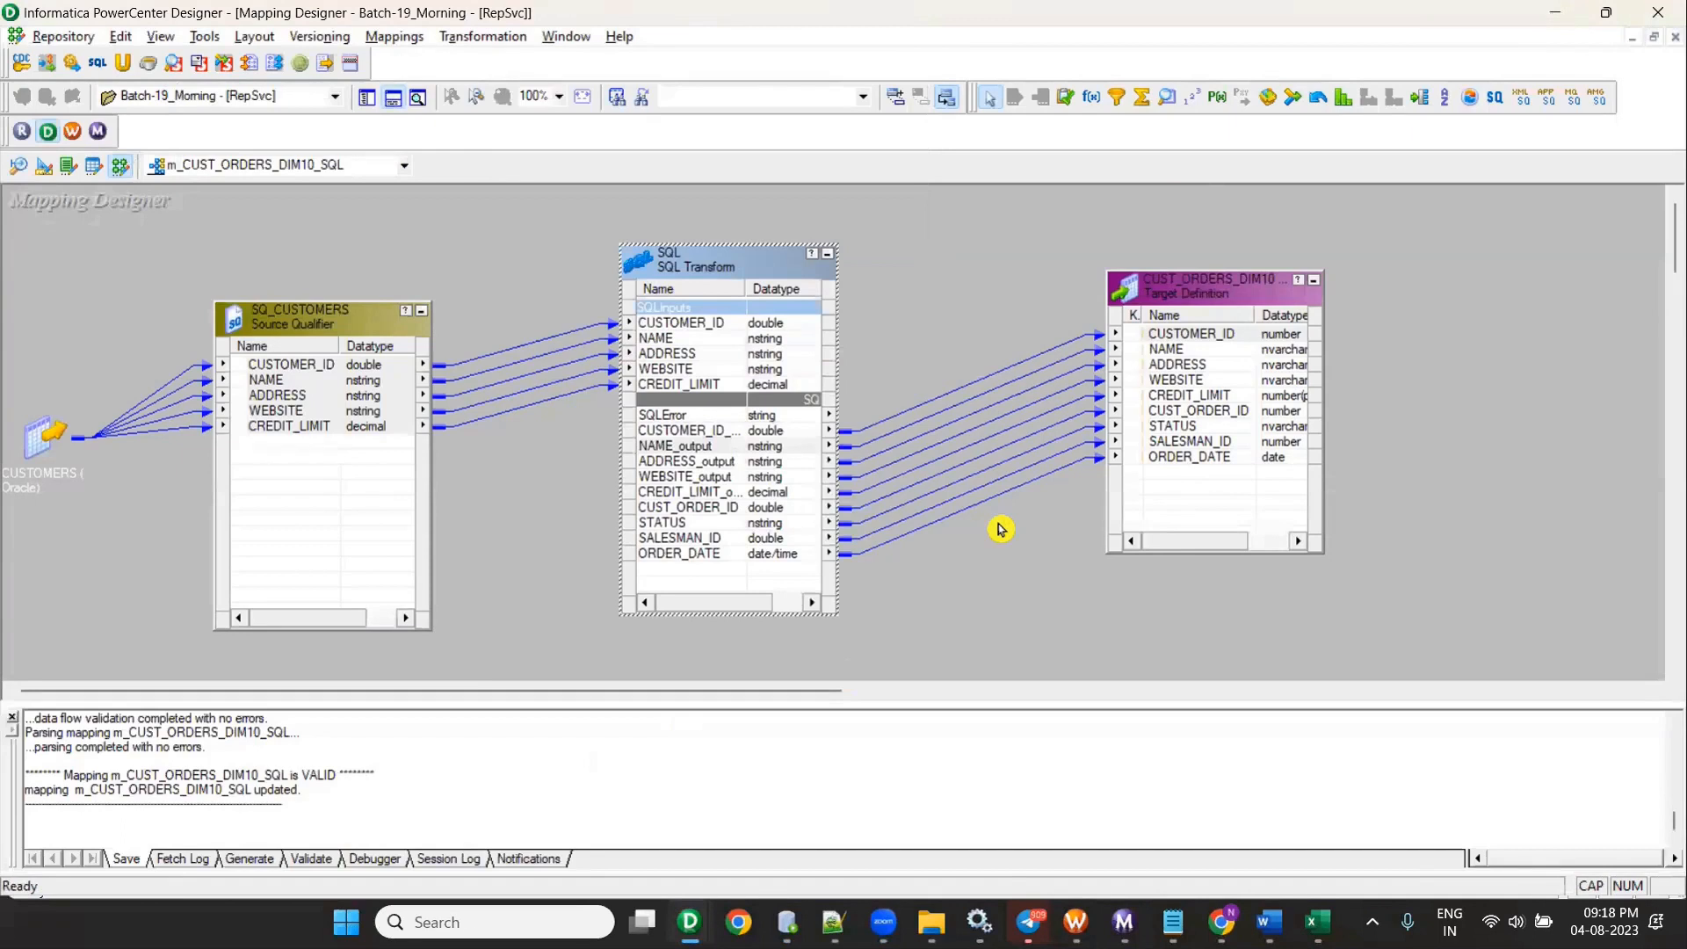
Step: Generate a workflow with a reusable session from the mapping, using the workflow name prefix wf_s
left_click(394, 36)
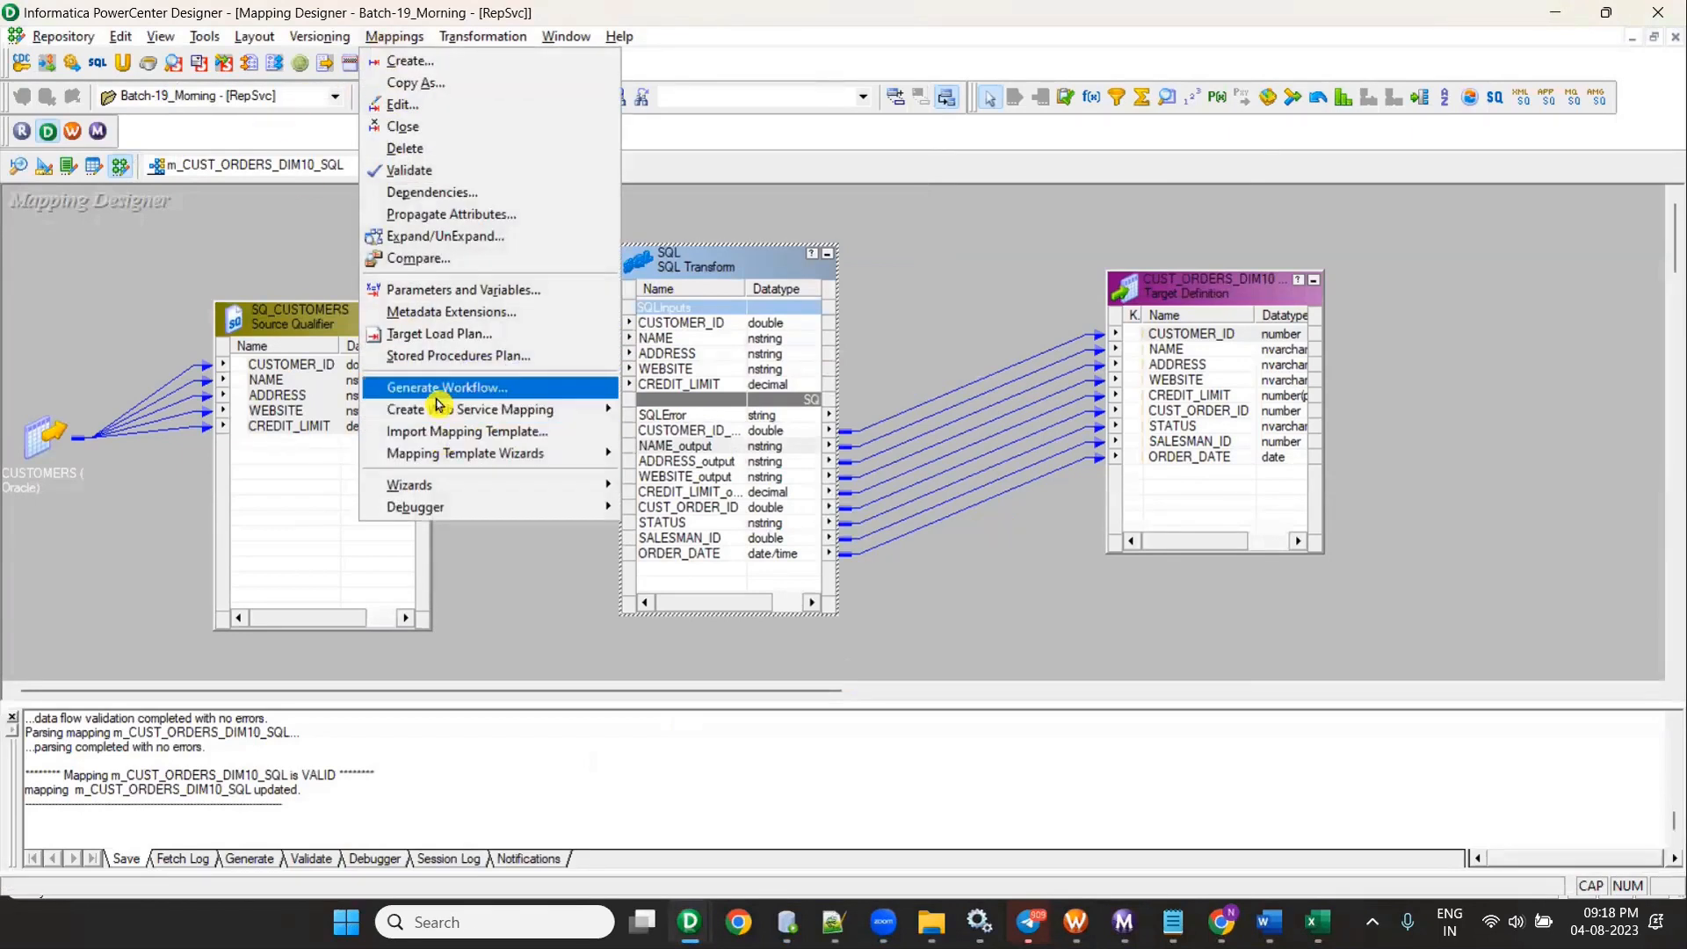
left_click(437, 397)
left_click(778, 367)
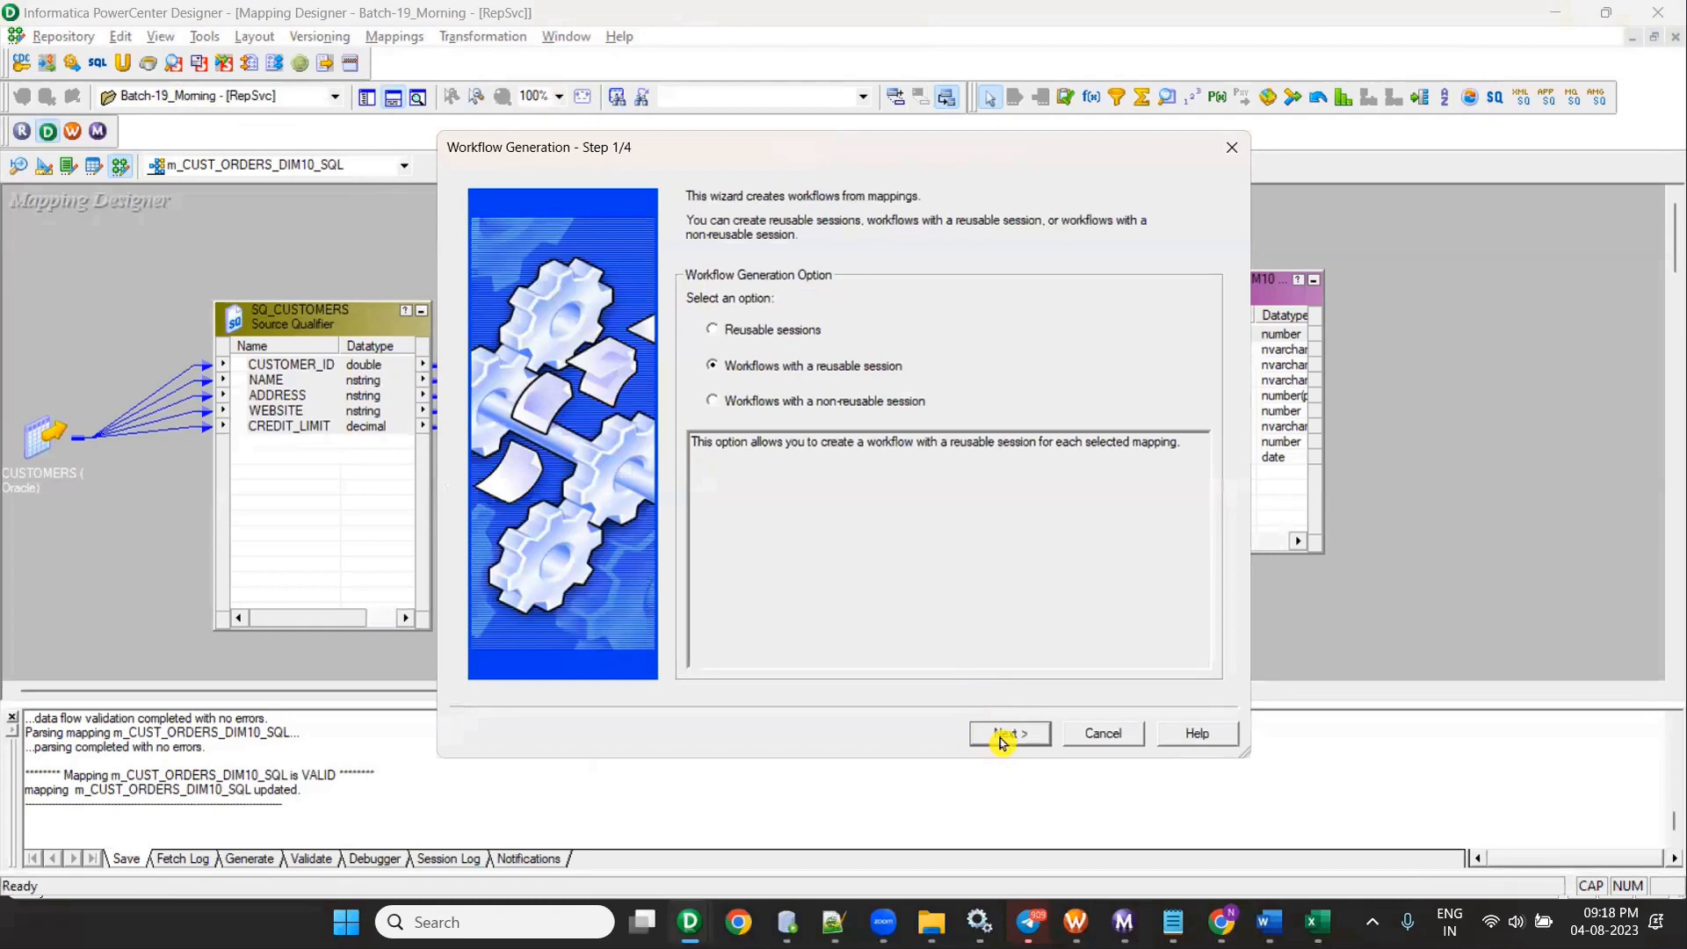
left_click(1002, 737)
left_click(936, 628)
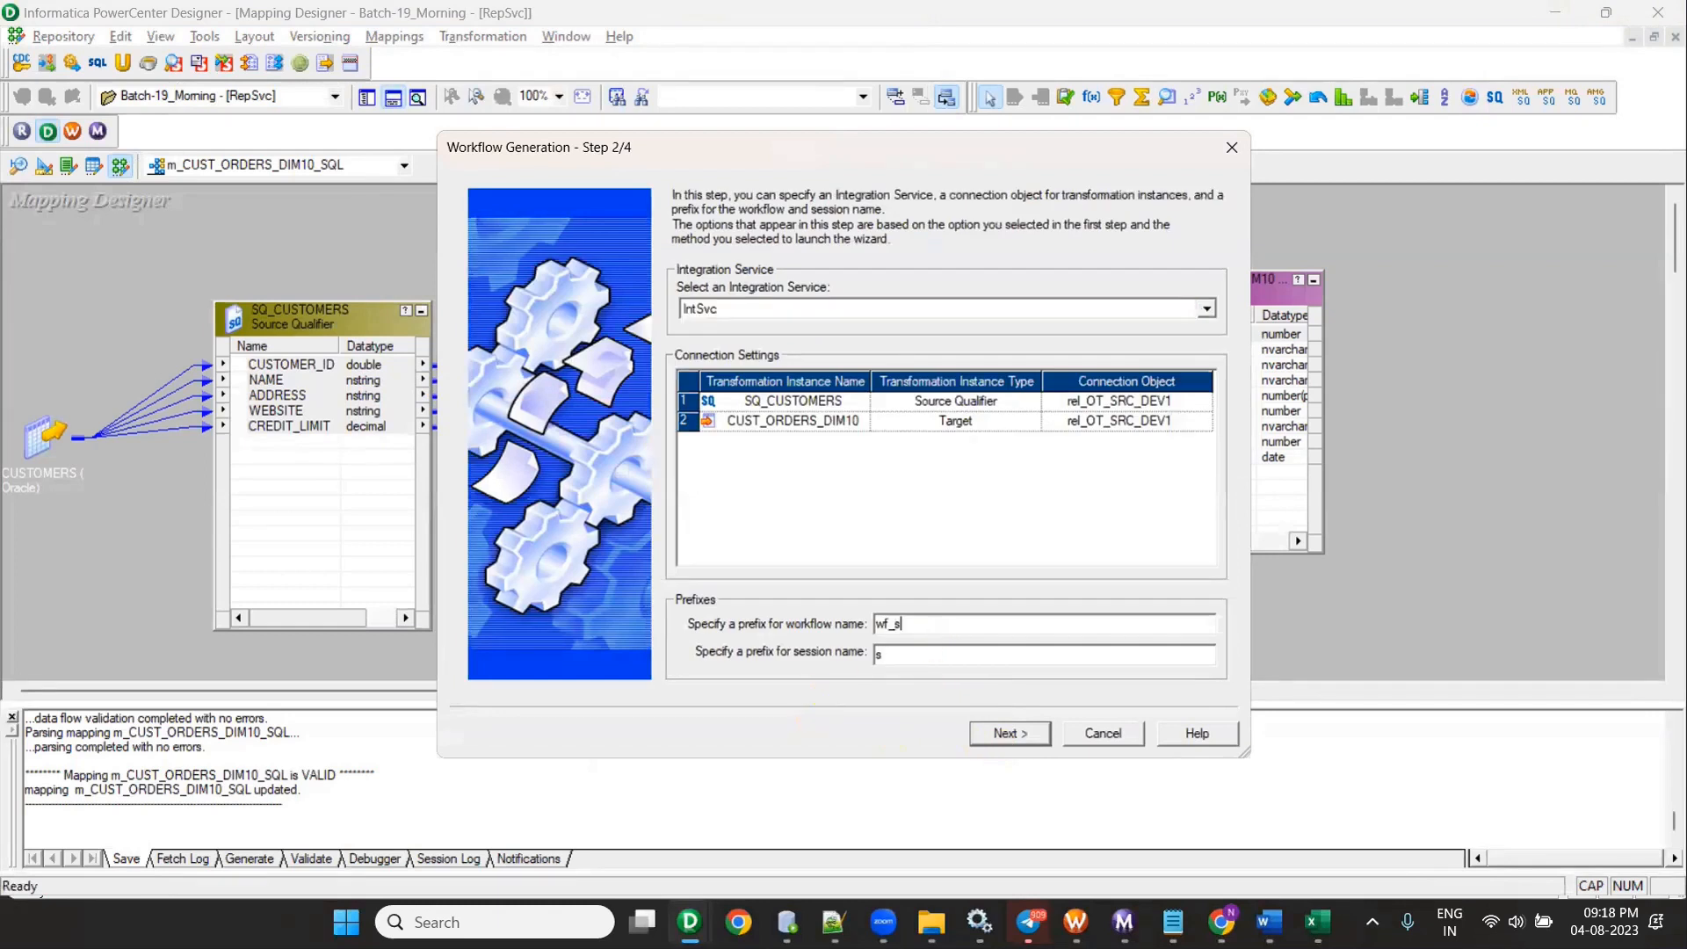
left_click(1011, 734)
left_click(1010, 734)
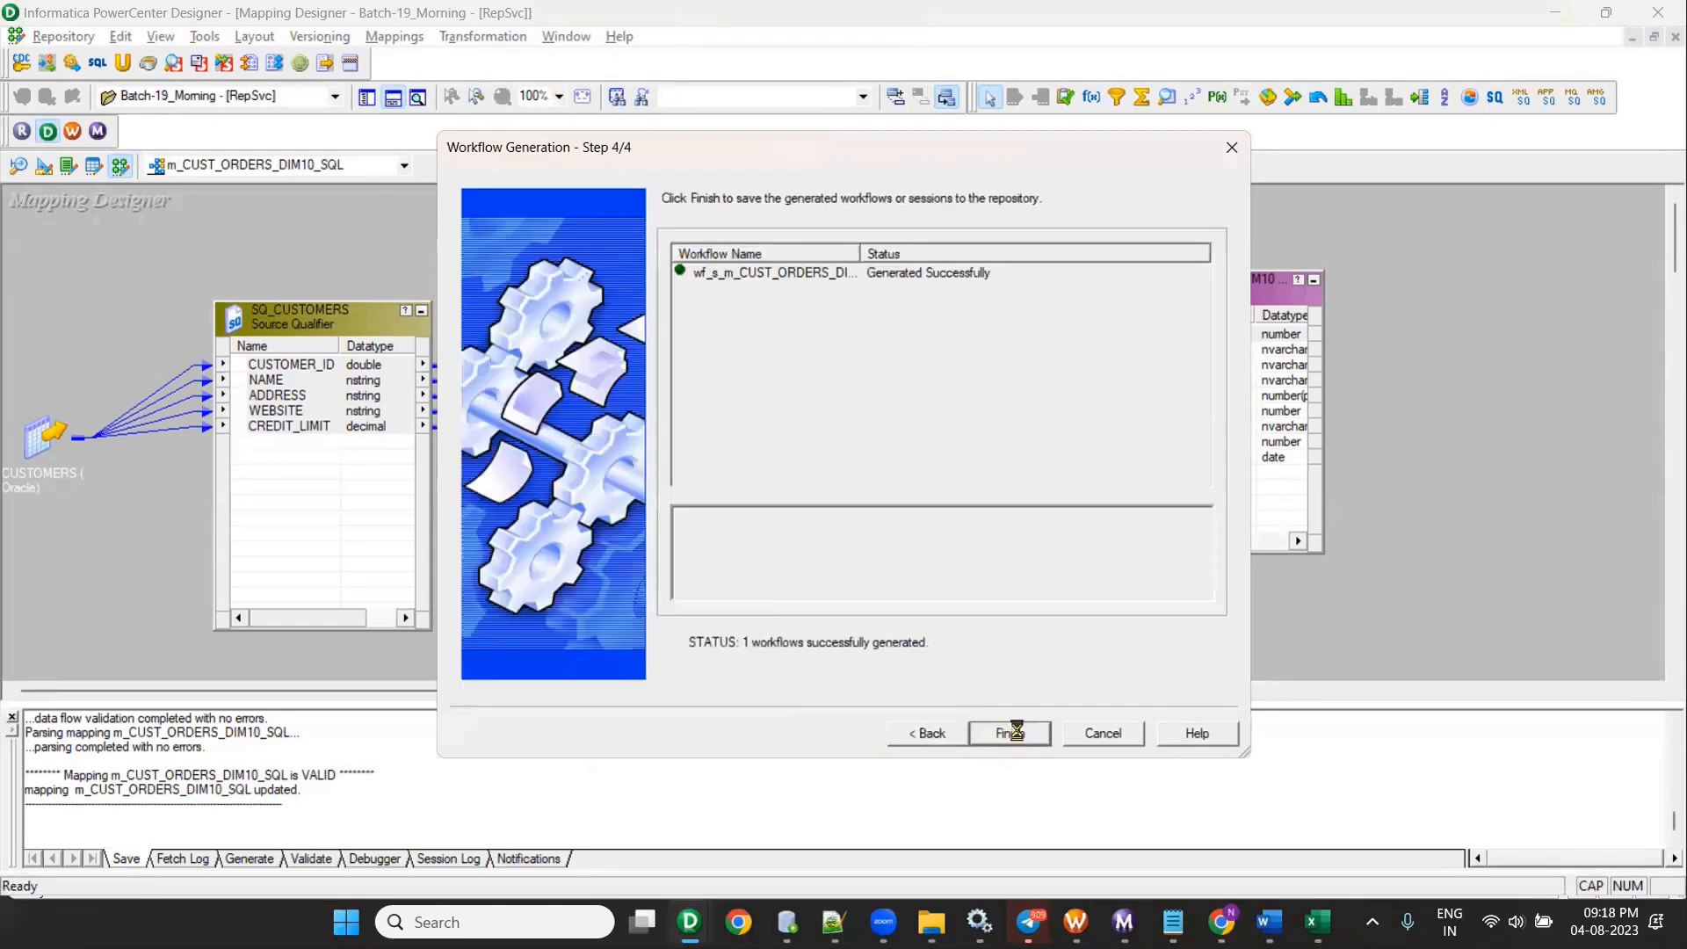
left_click(1011, 734)
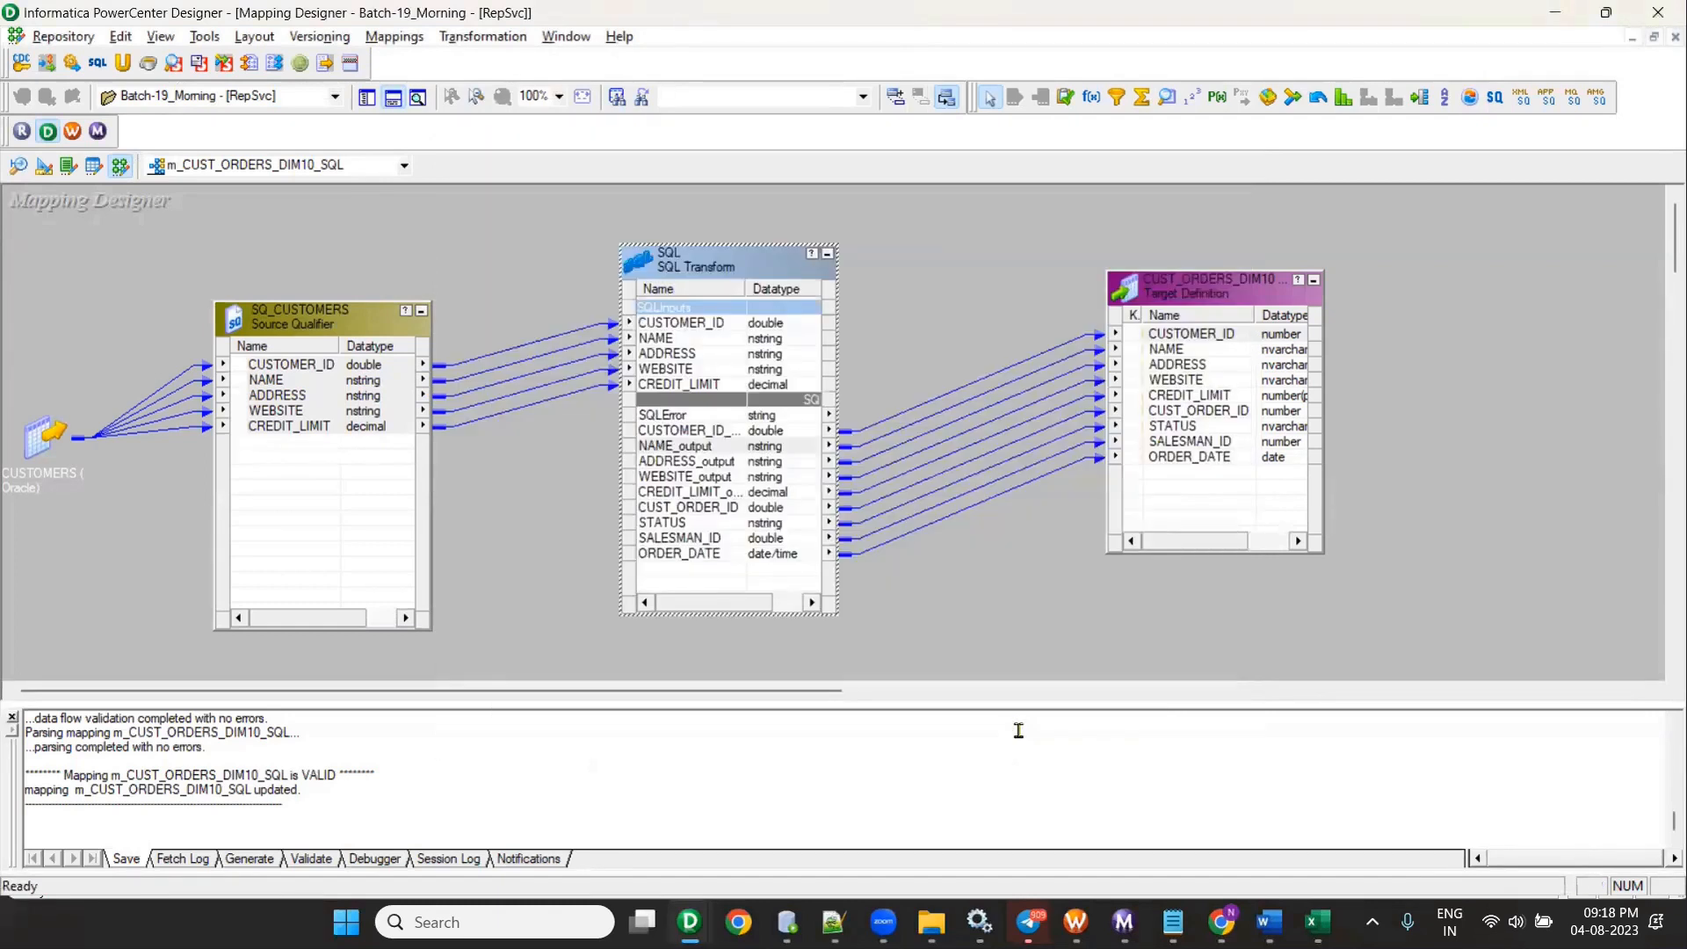
Step: Switch to Workflow Manager, disconnect the Batch-19_Morning folder and open it again
left_click(72, 133)
scroll(276, 331, "up", 10)
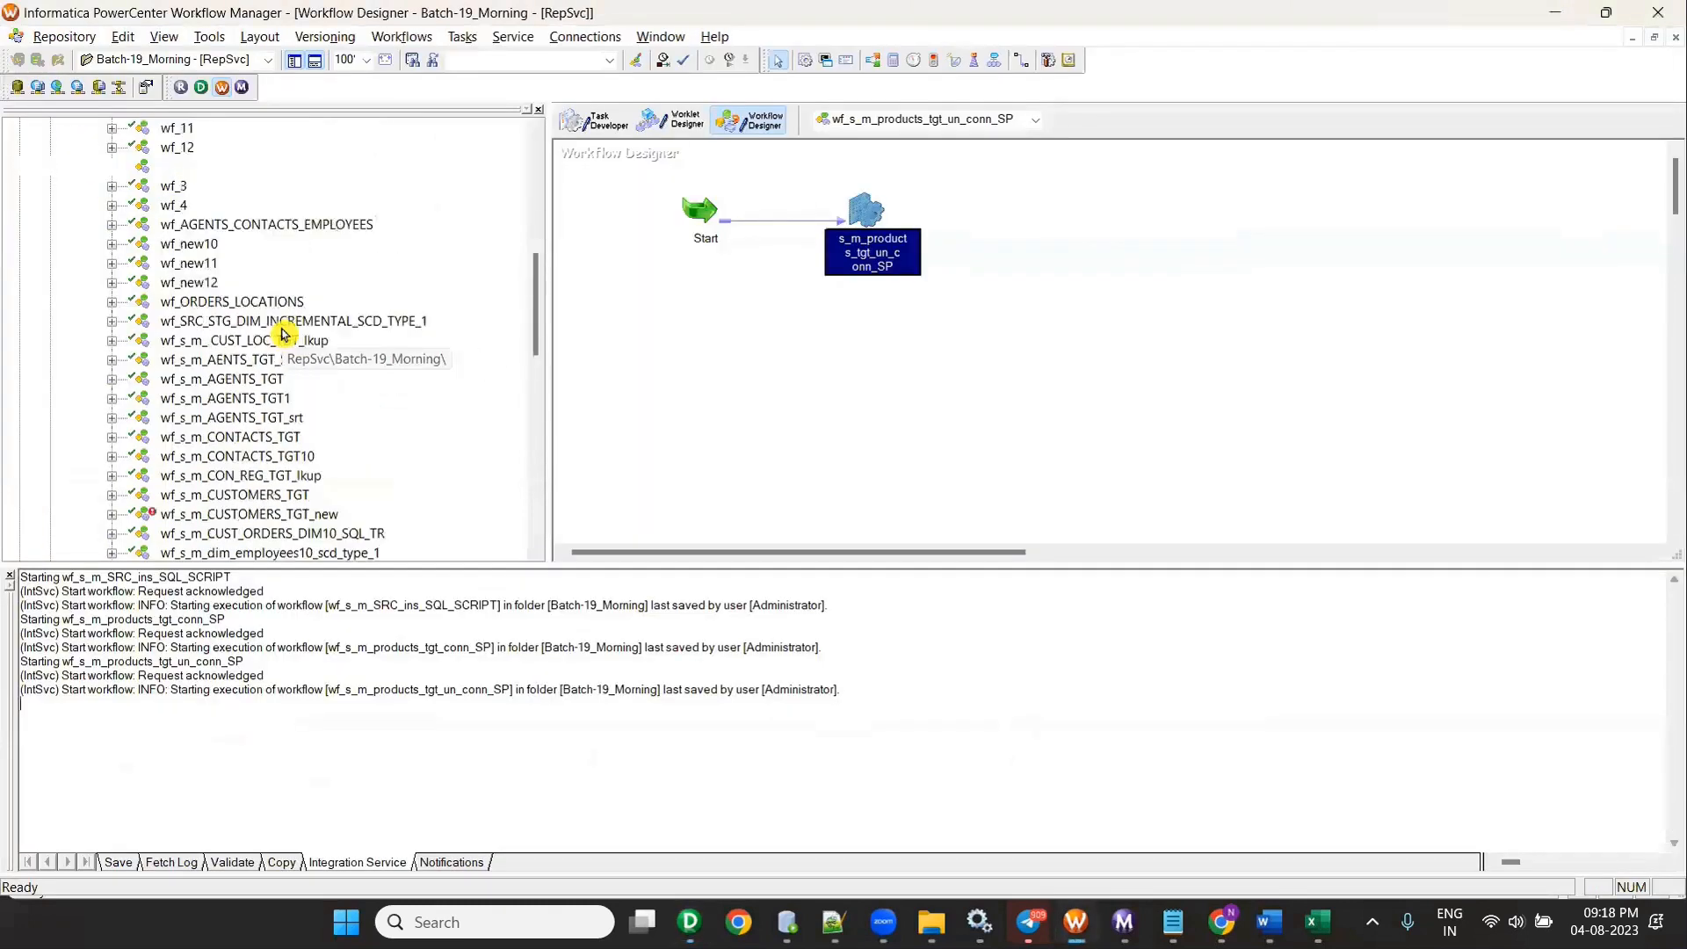
left_click(166, 420)
right_click(211, 419)
left_click(263, 516)
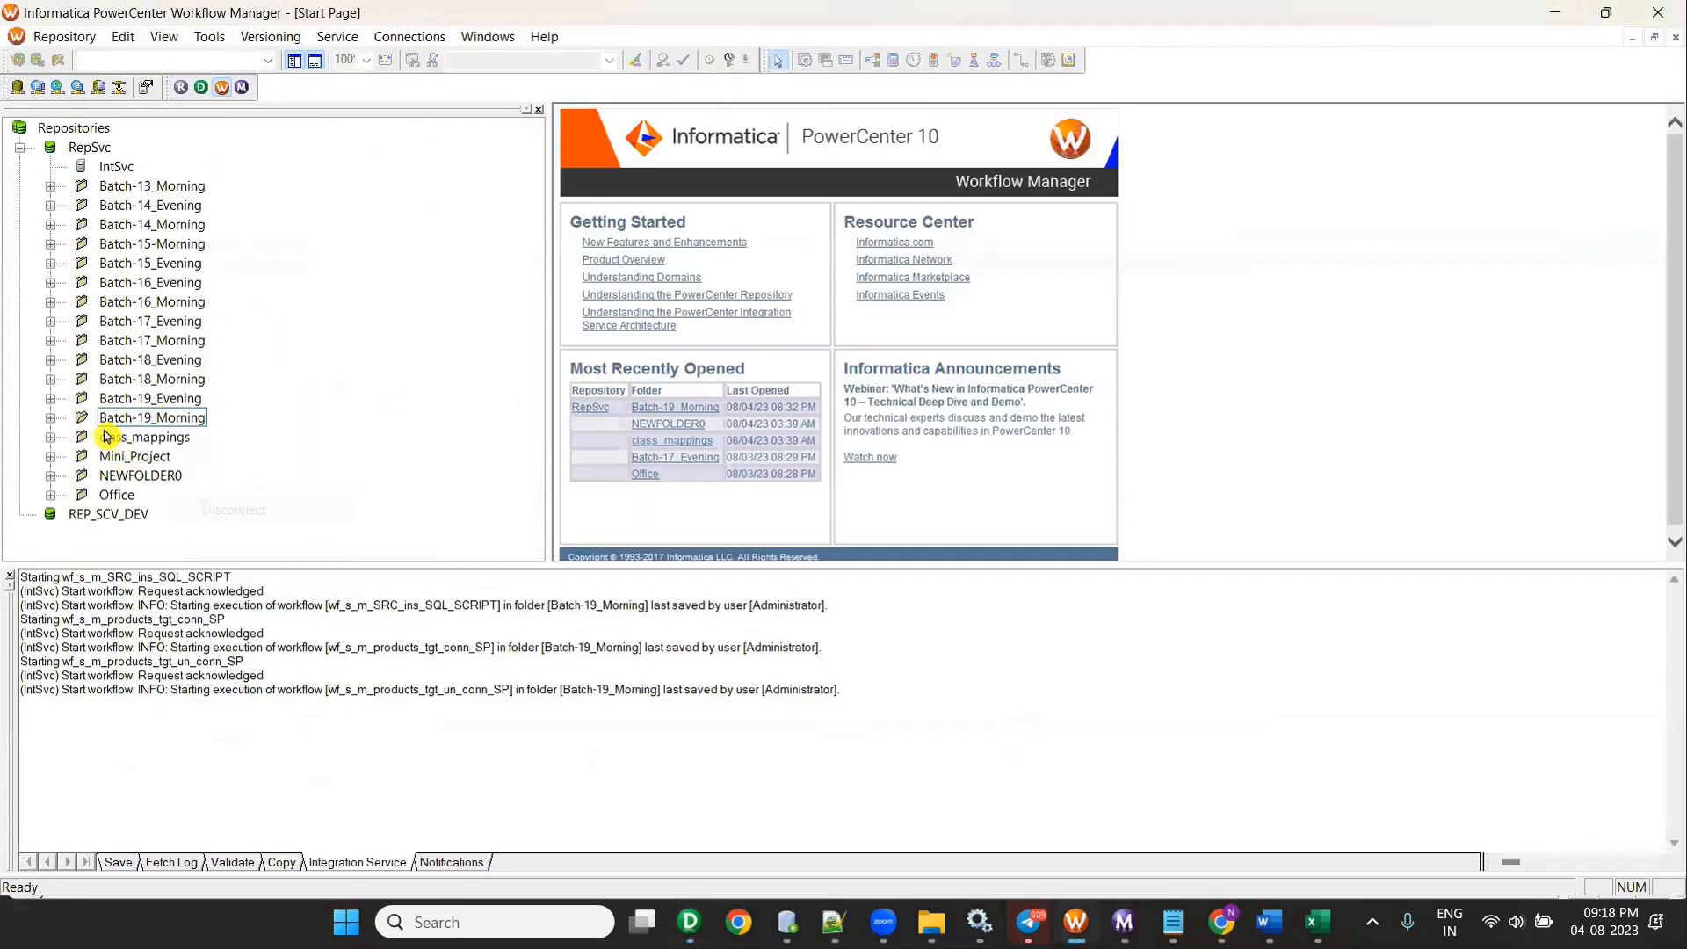
right_click(142, 420)
left_click(211, 540)
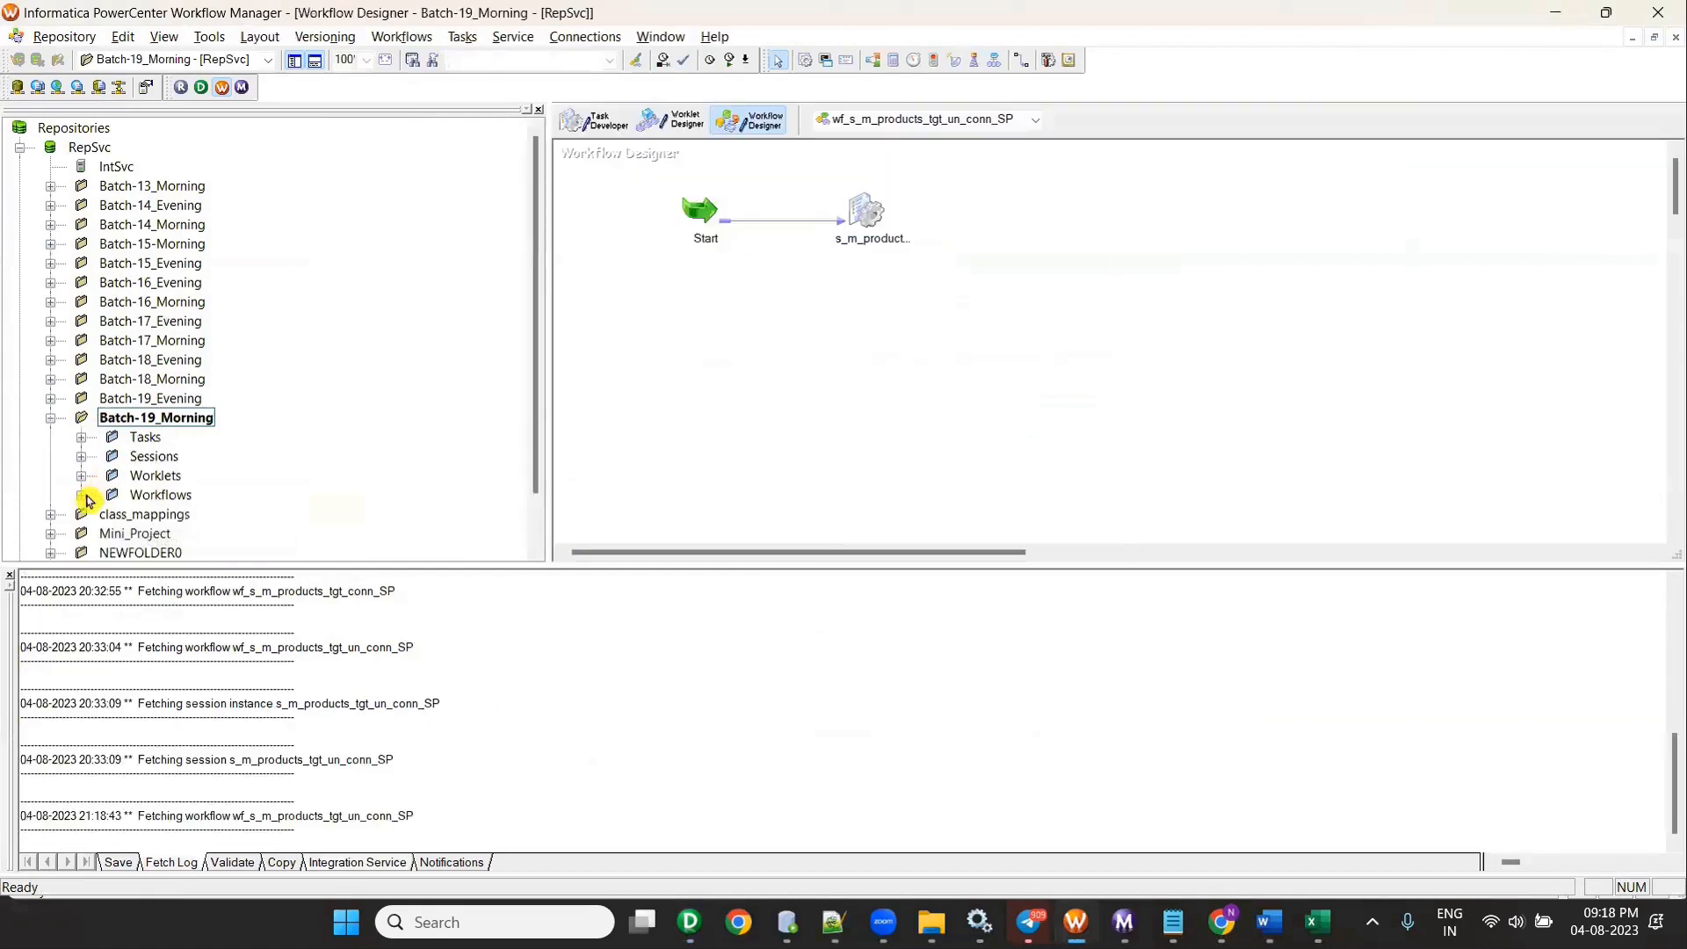
Step: Find the workflow wf_s_m_CUST_ORDERS_DIM10_SQL in the folder's workflows and open it in the workspace
left_click(85, 495)
scroll(182, 420, "down", 10)
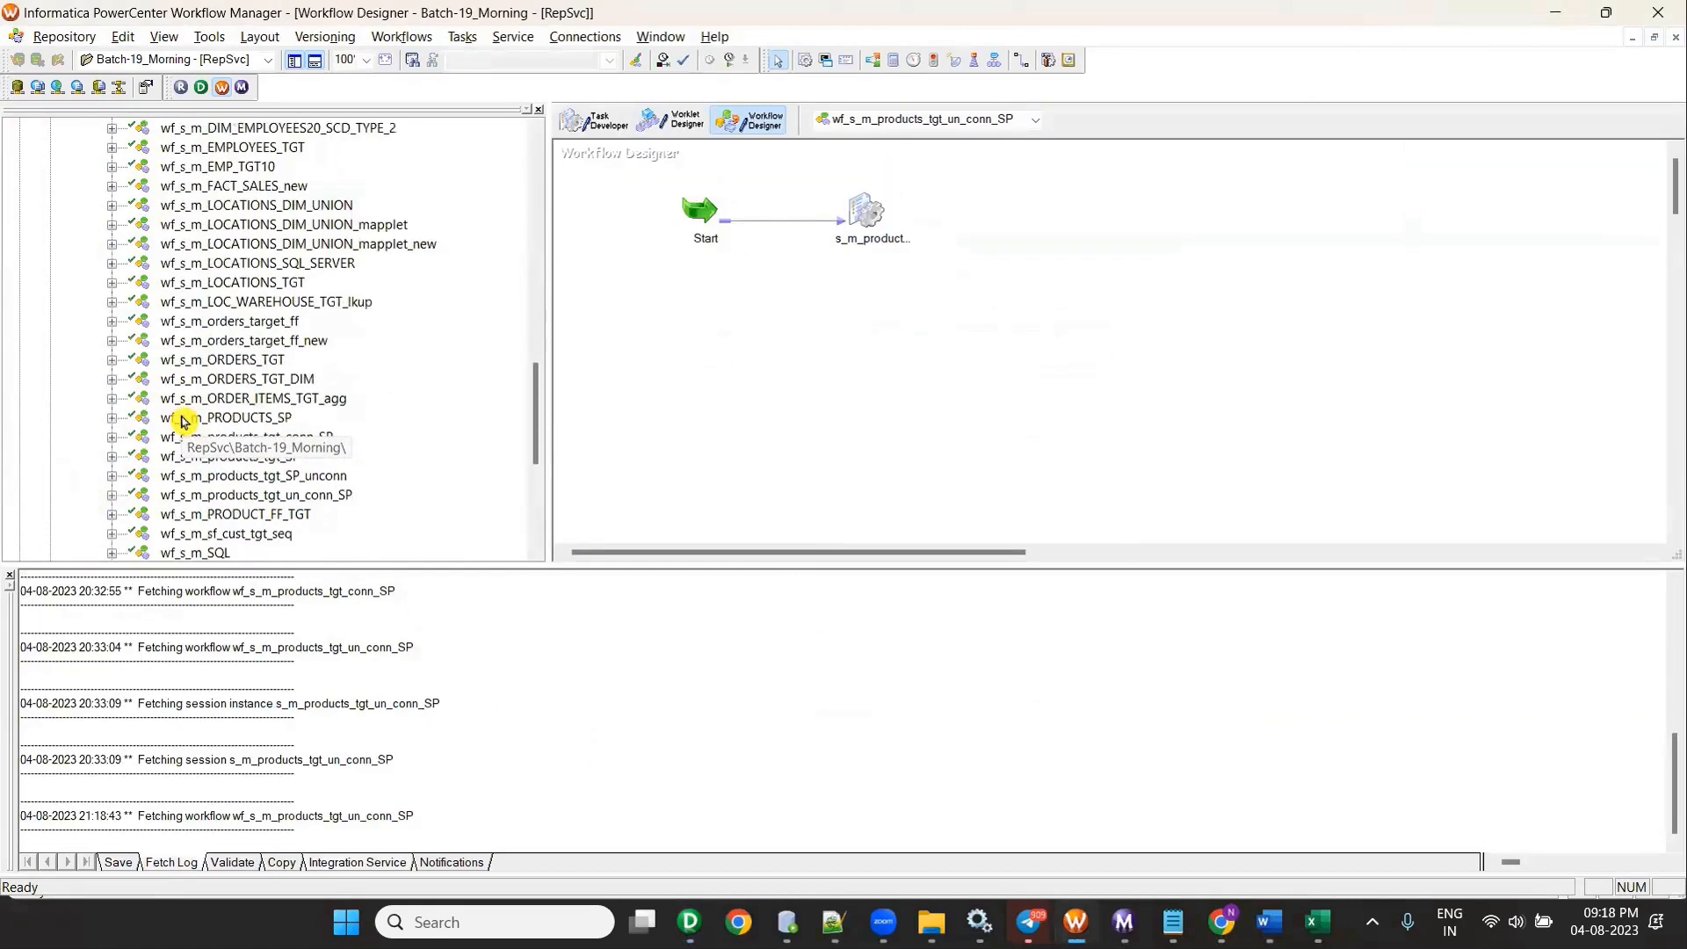
scroll(182, 421, "down", 2)
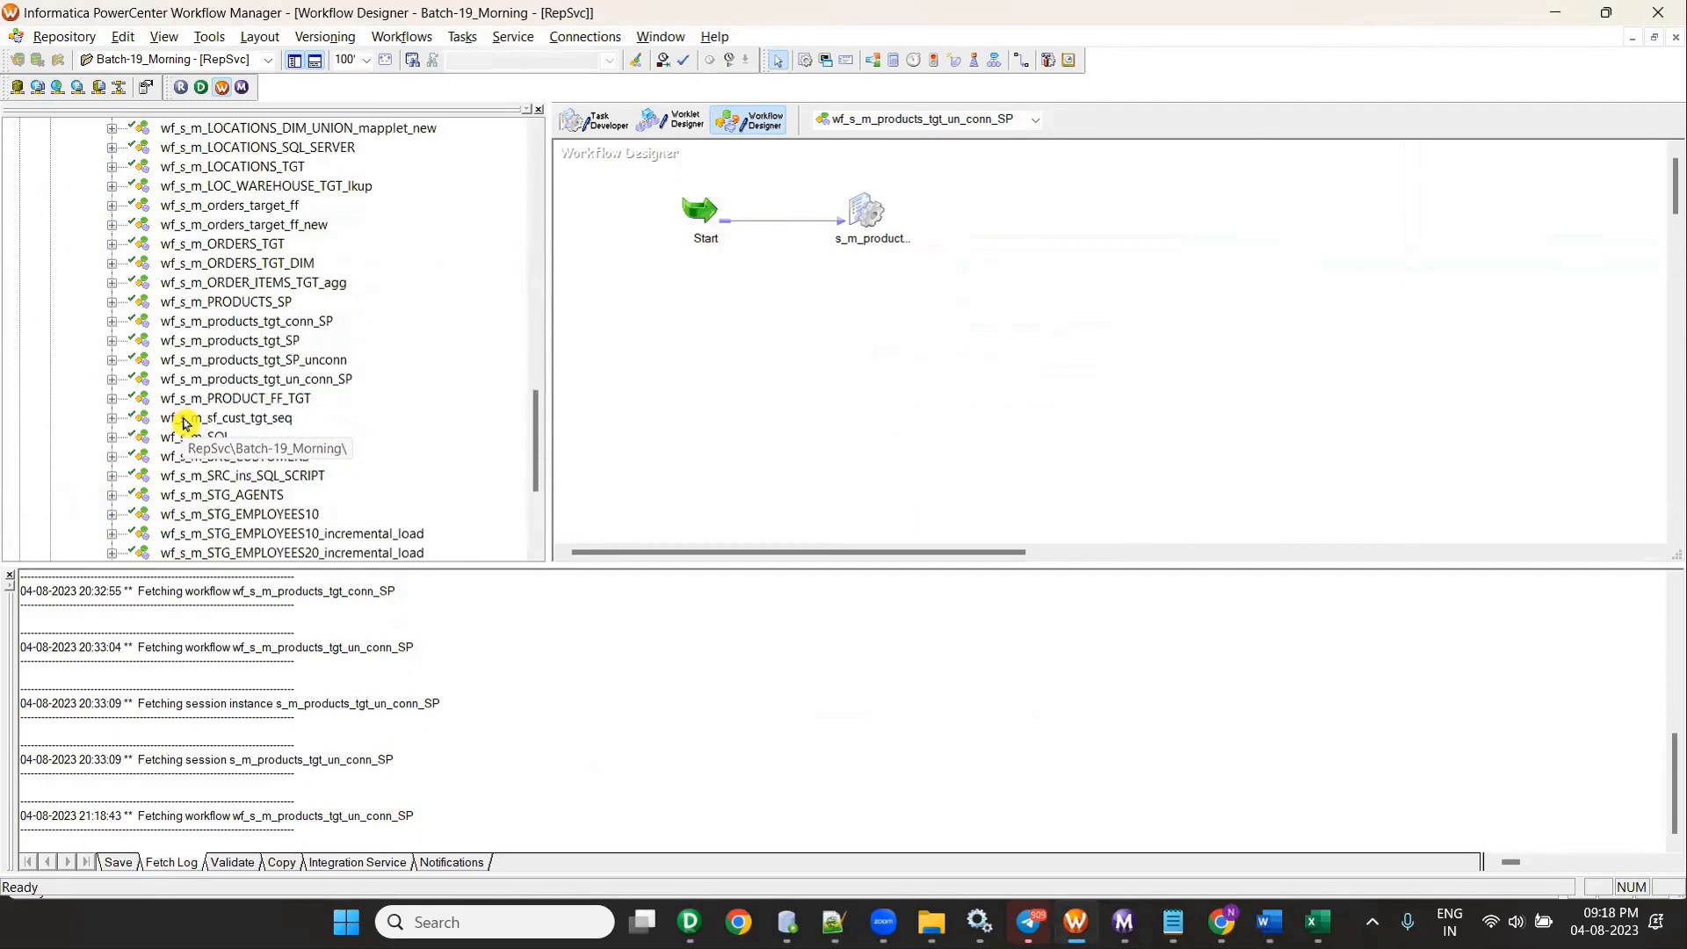
scroll(184, 422, "up", 5)
scroll(184, 423, "up", 4)
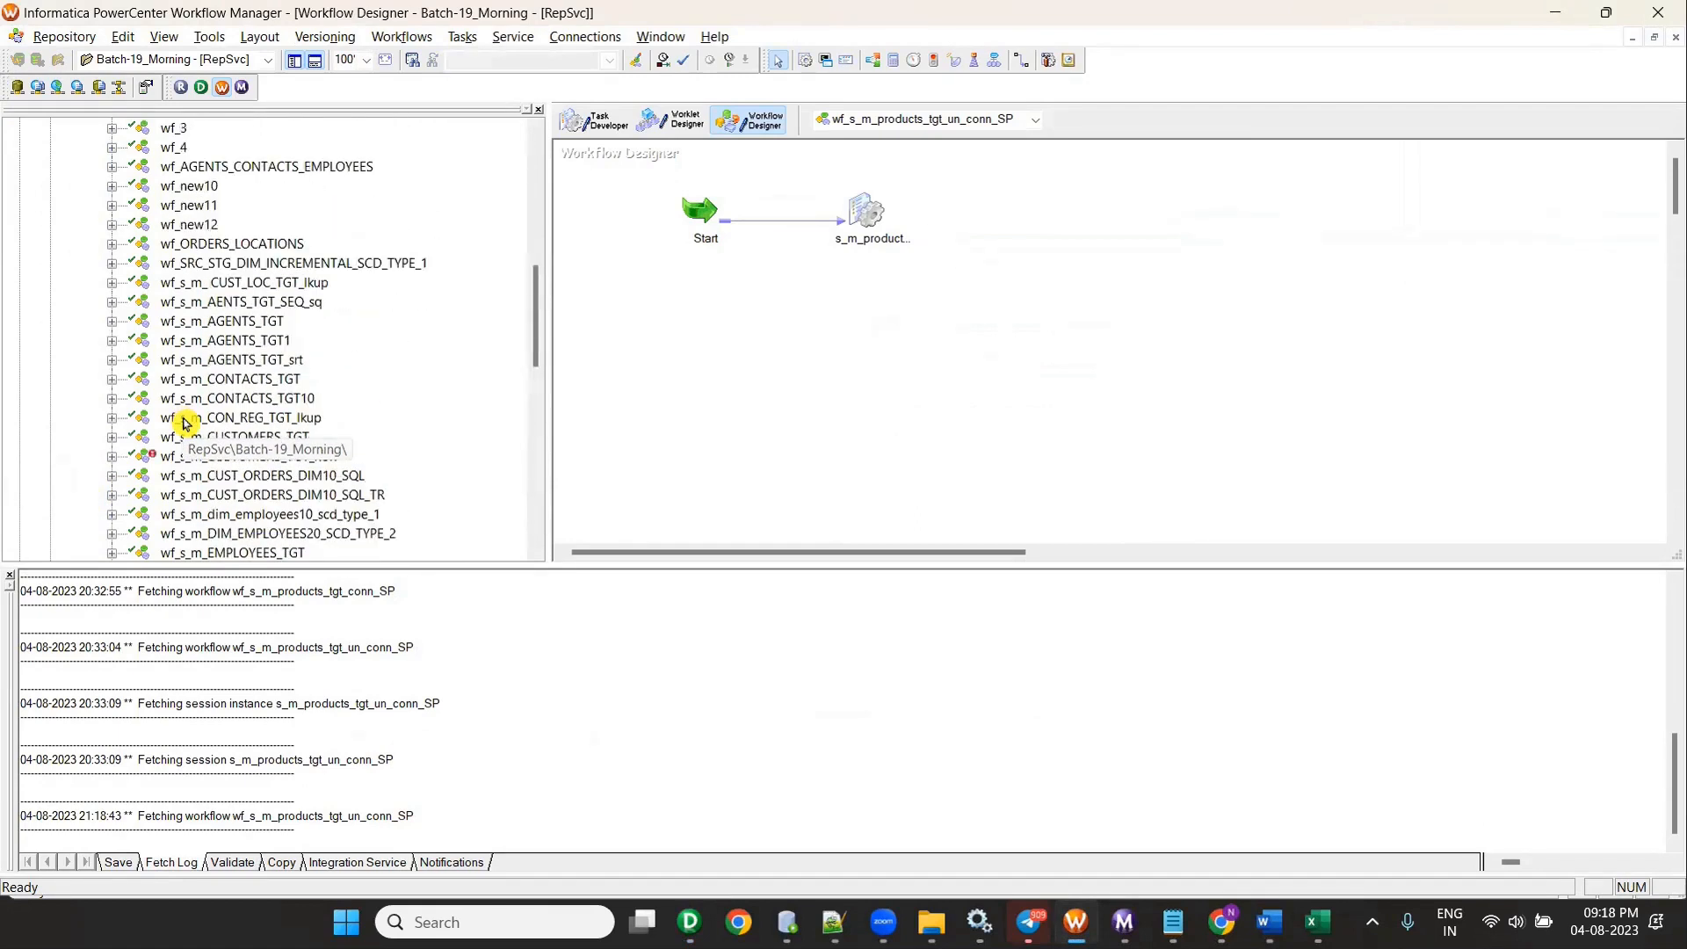
scroll(183, 423, "up", 2)
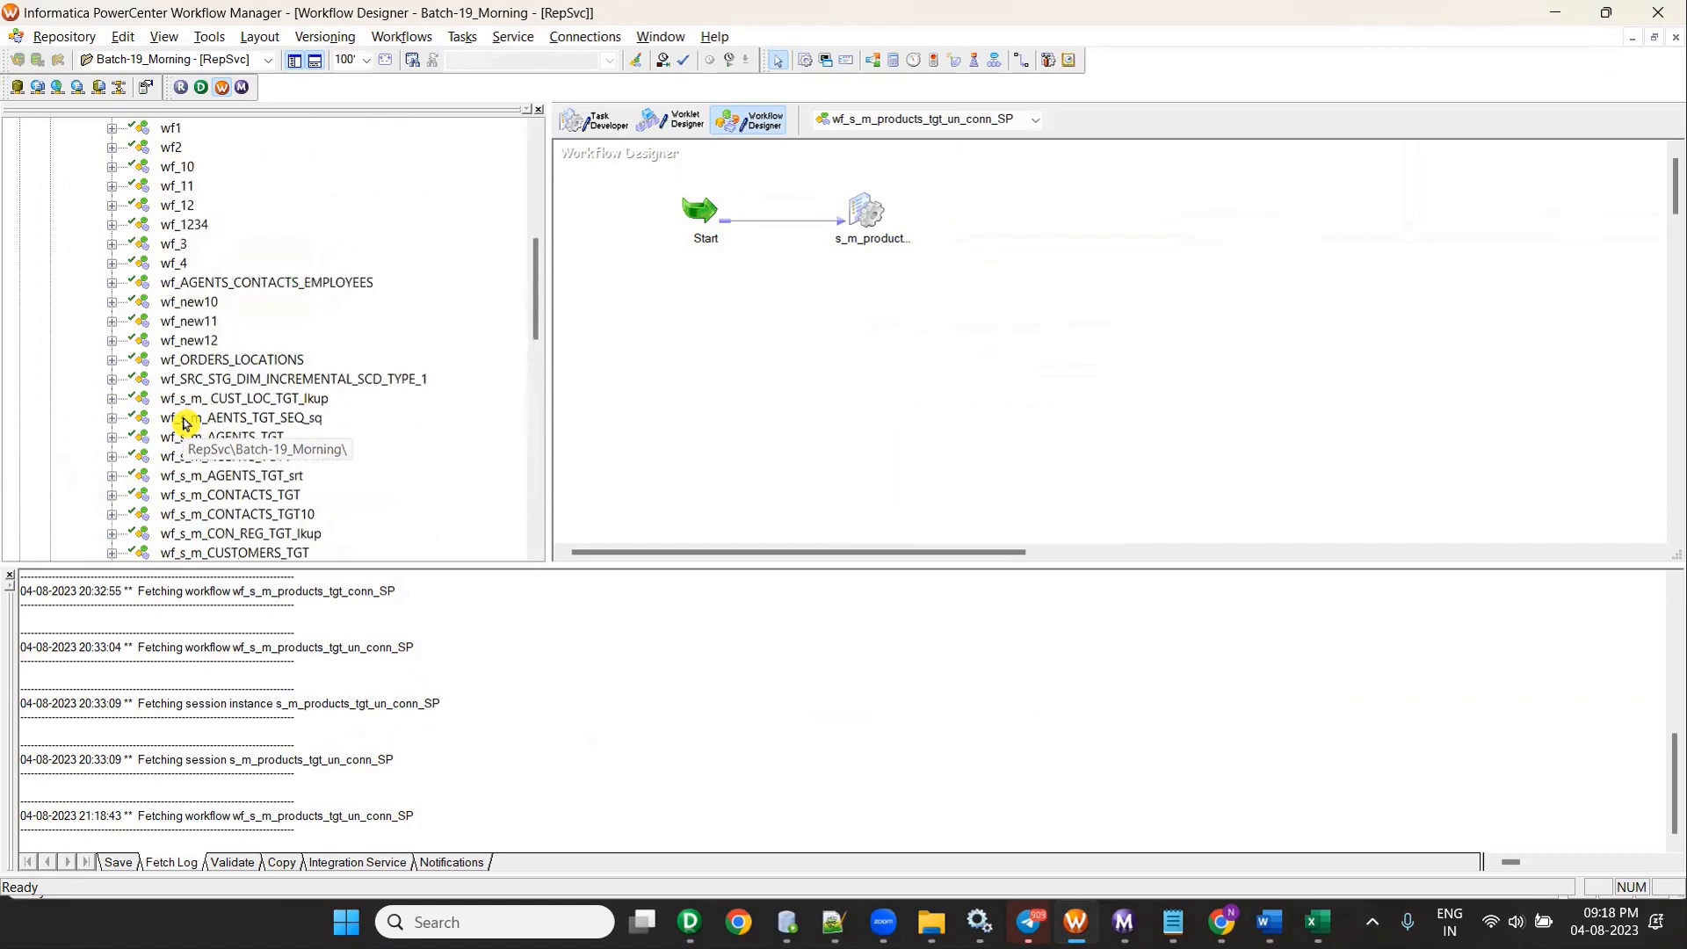
scroll(184, 423, "down", 1)
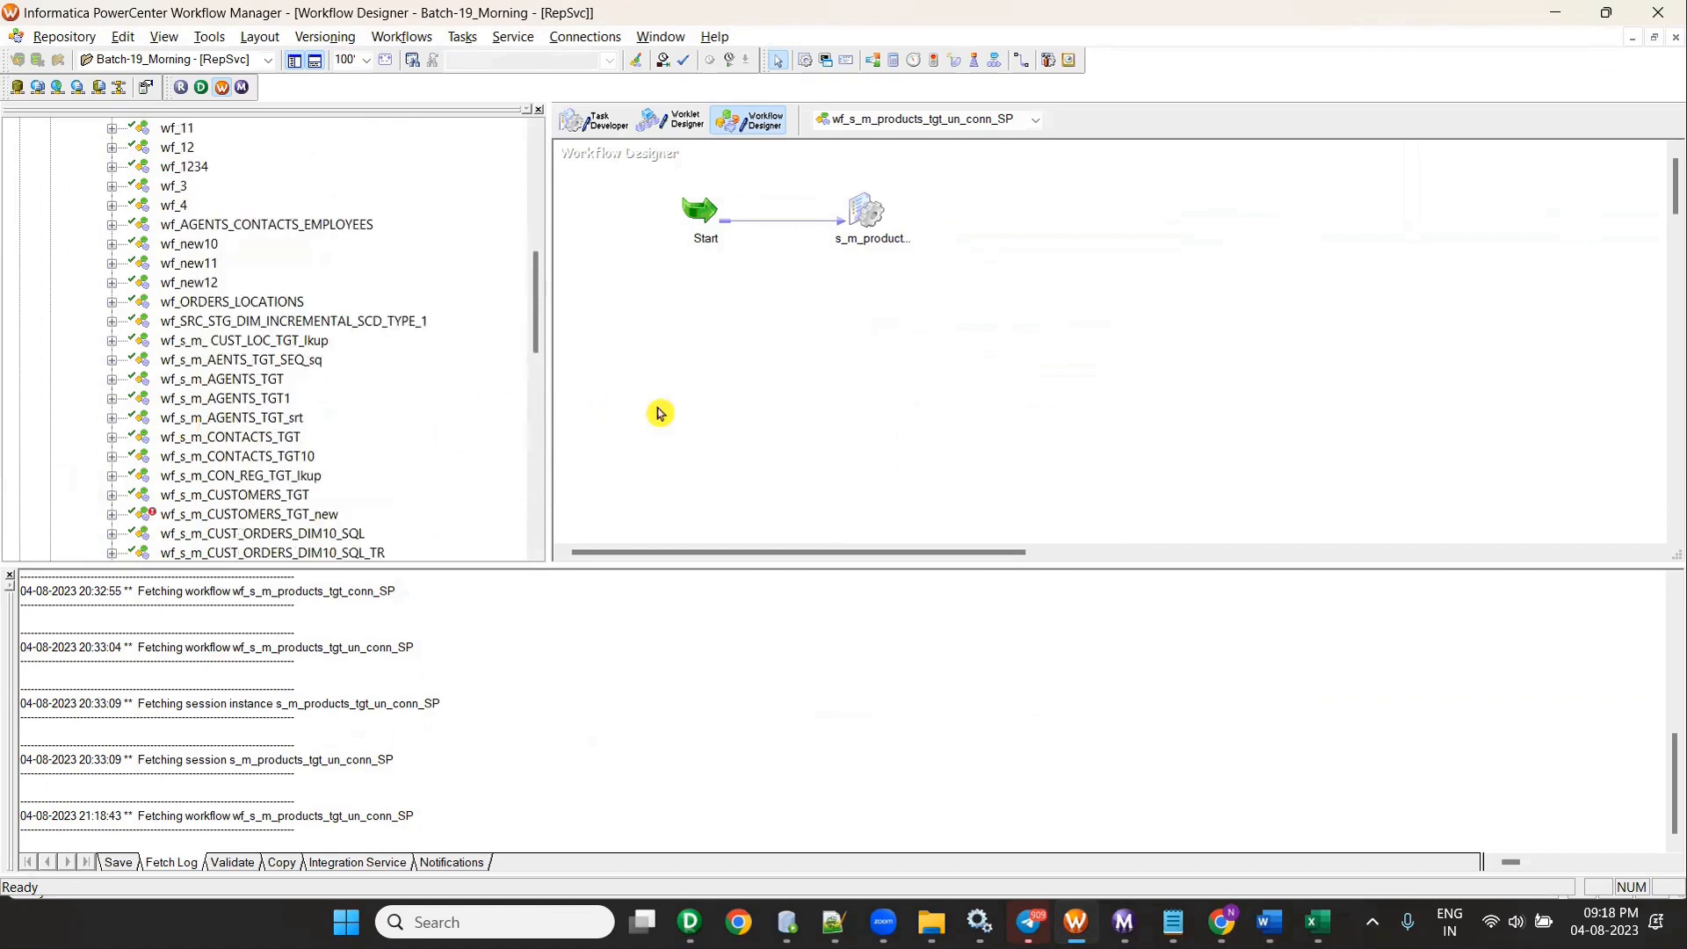
scroll(320, 399, "down", 1)
scroll(321, 400, "down", 1)
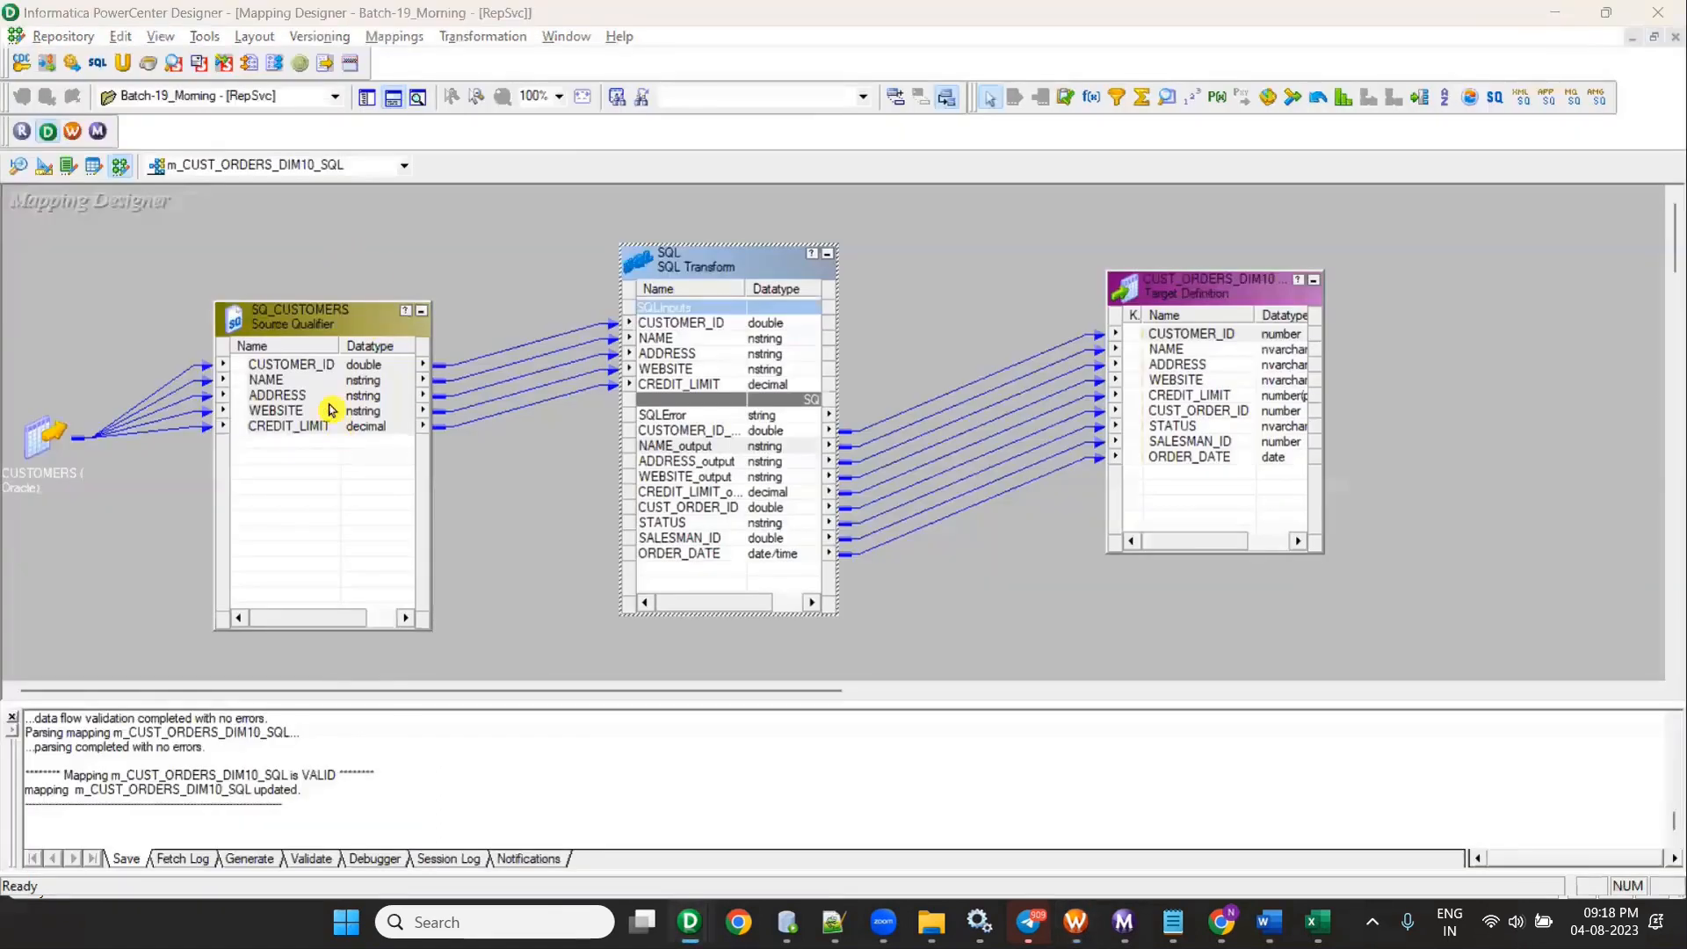
key("alt+Tab")
left_click(318, 417)
right_click(318, 416)
left_click(363, 486)
Step: Open session s_m_CUST_ORDERS_DIM10_SQL for editing and display its SQ_CUSTOMERS source mapping settings
left_click(594, 120)
right_click(1181, 255)
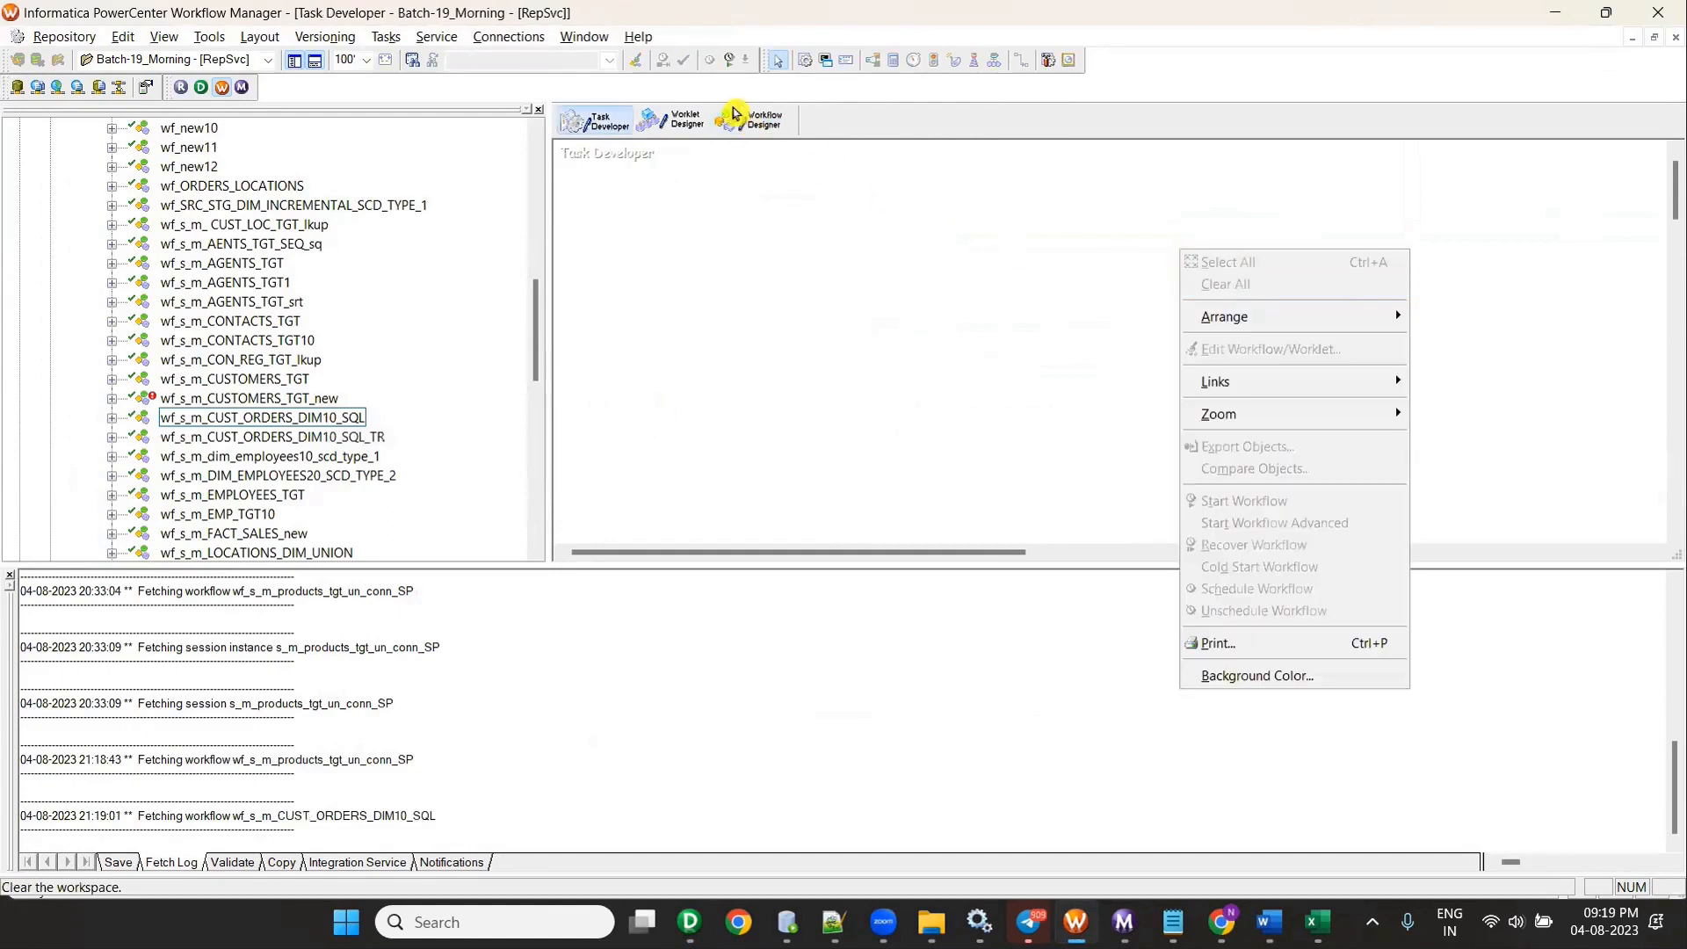
left_click(750, 120)
right_click(905, 220)
left_click(921, 238)
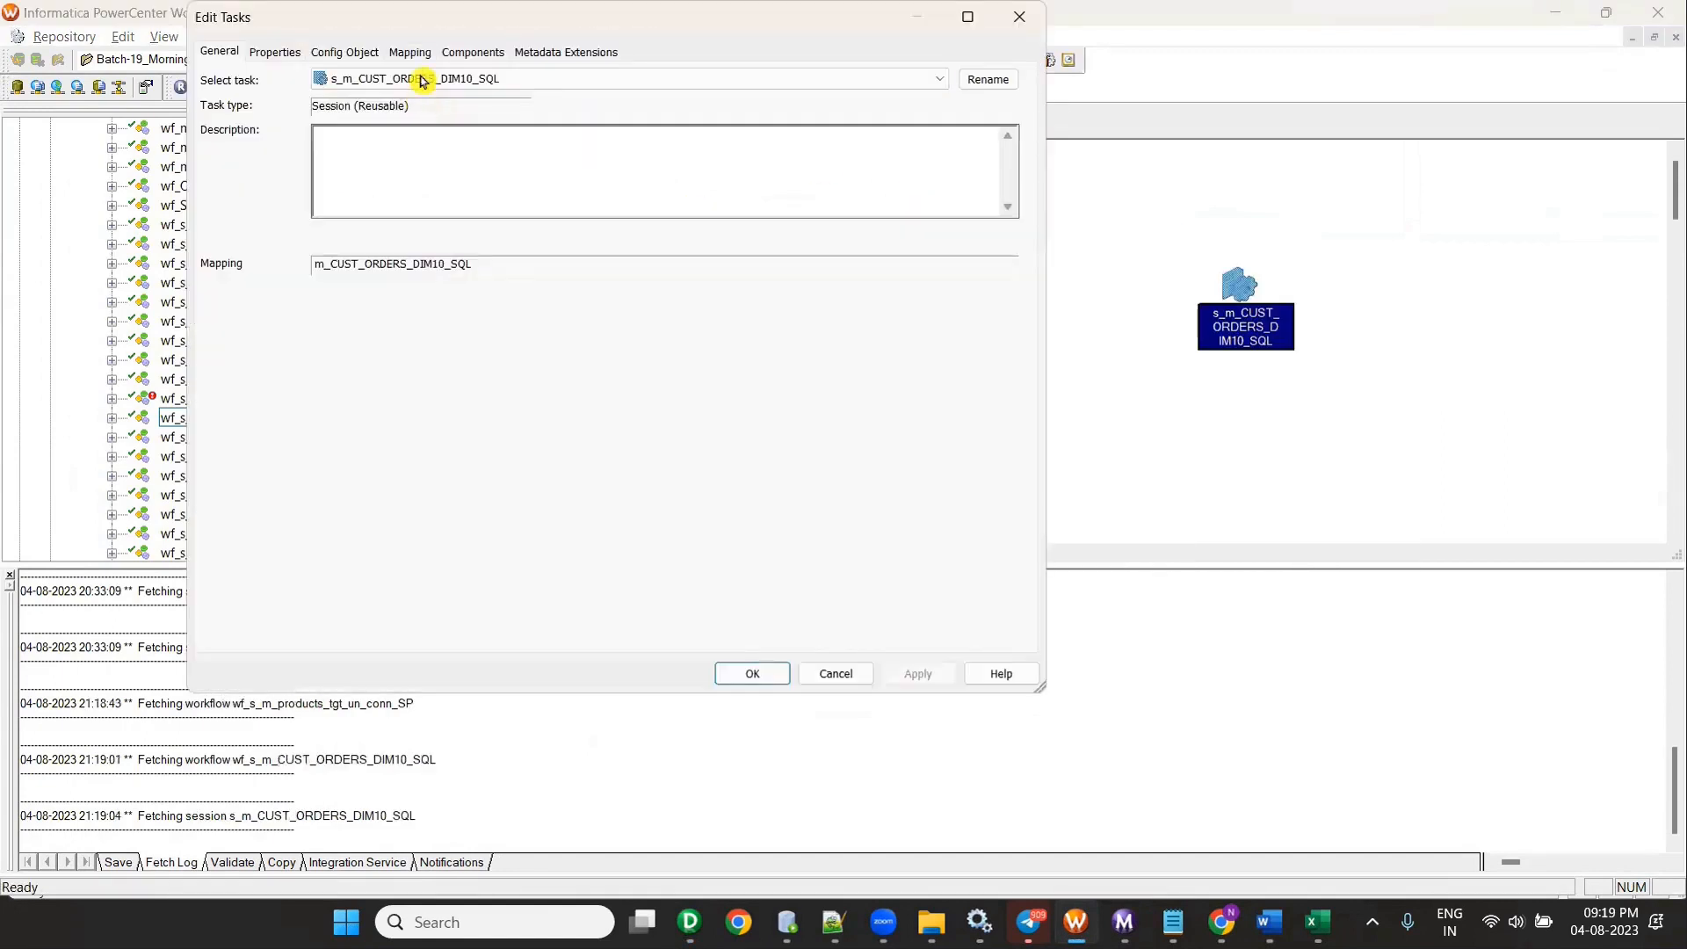
left_click(410, 51)
left_click(297, 211)
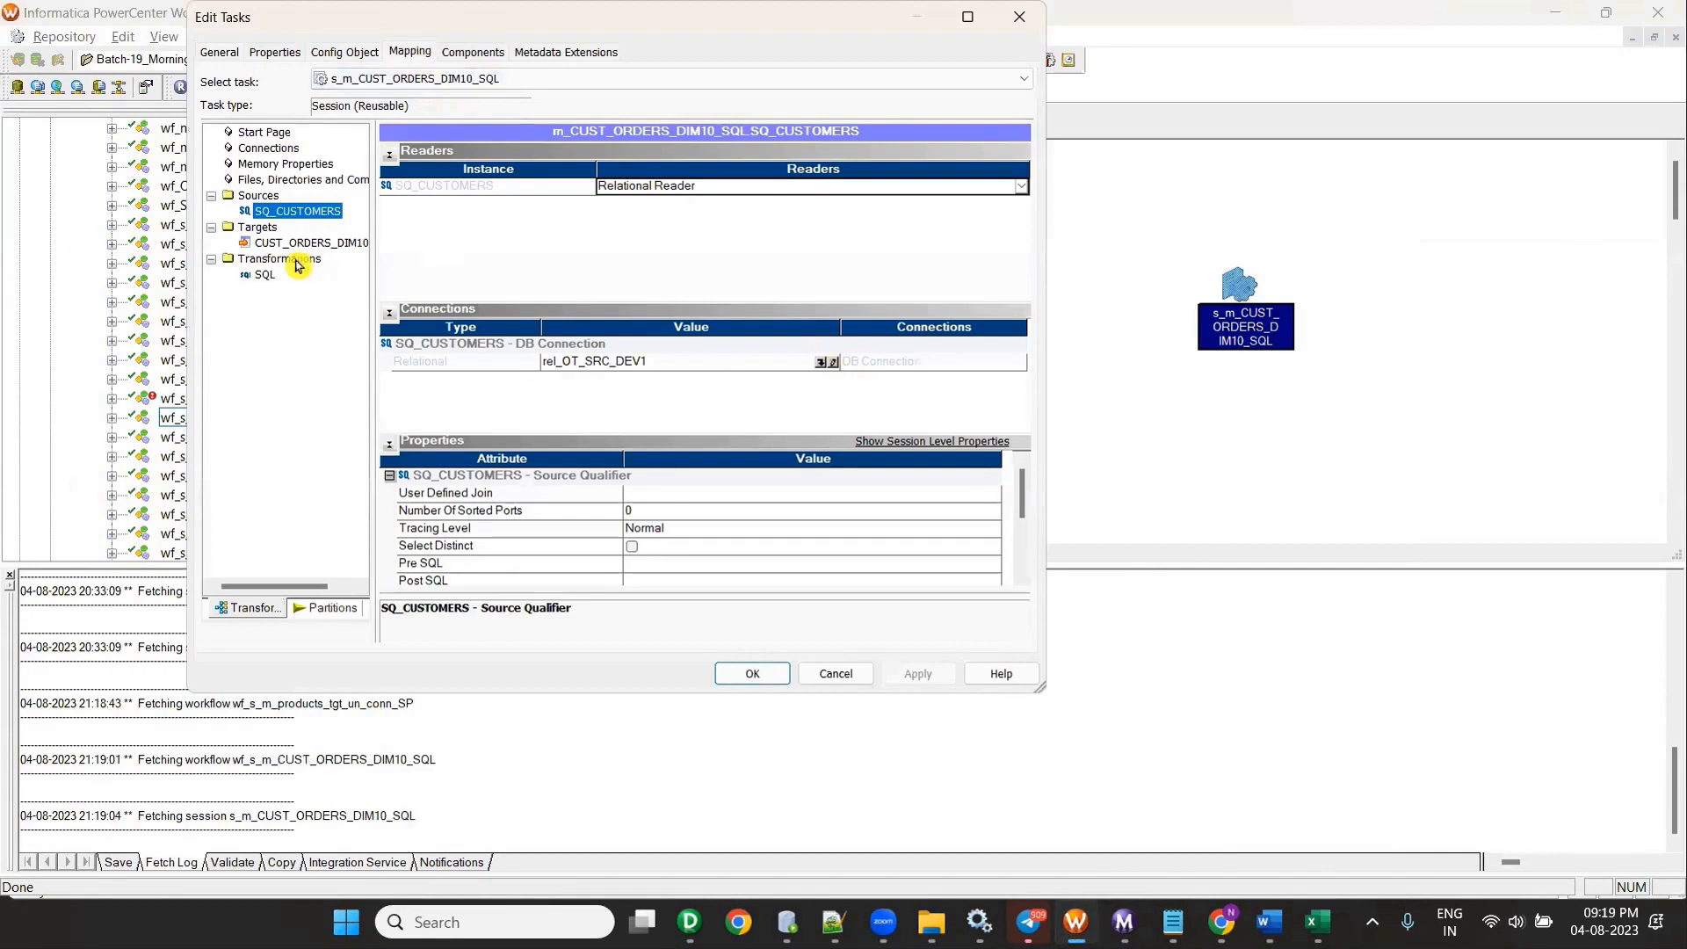
Step: Set the CUST_ORDERS_DIM10 target's connection to rel_OT_TGT_DEV1 and its target load type to Normal
left_click(296, 244)
left_click(819, 344)
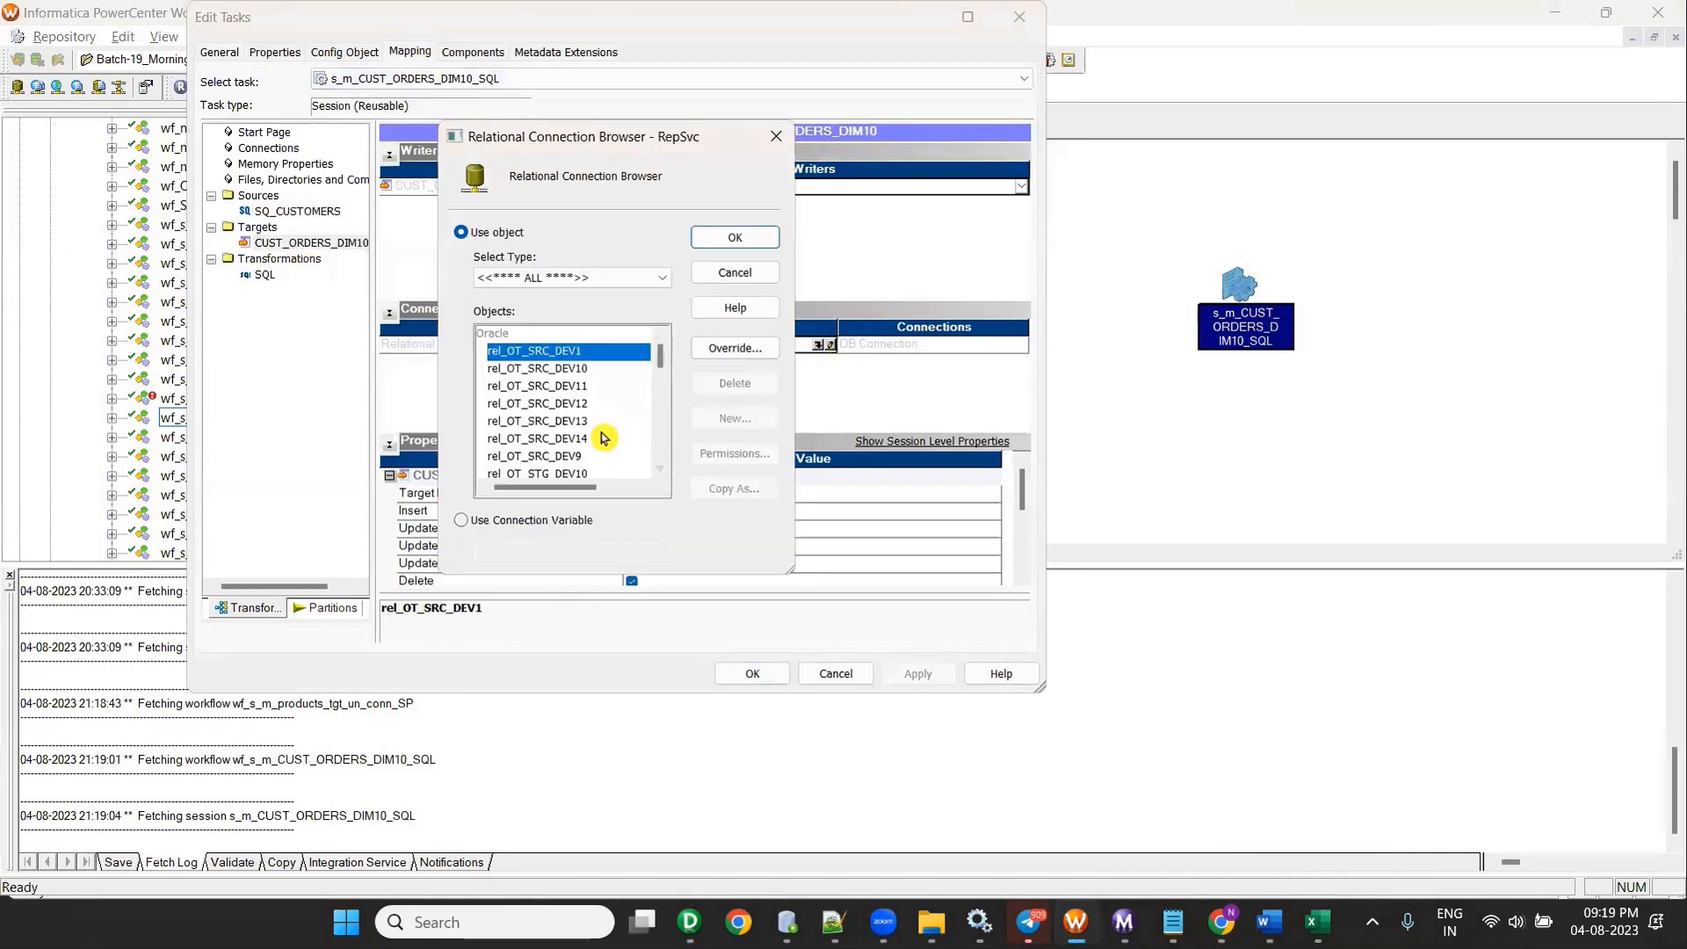
scroll(615, 430, "down", 2)
scroll(593, 427, "down", 2)
scroll(592, 427, "up", 2)
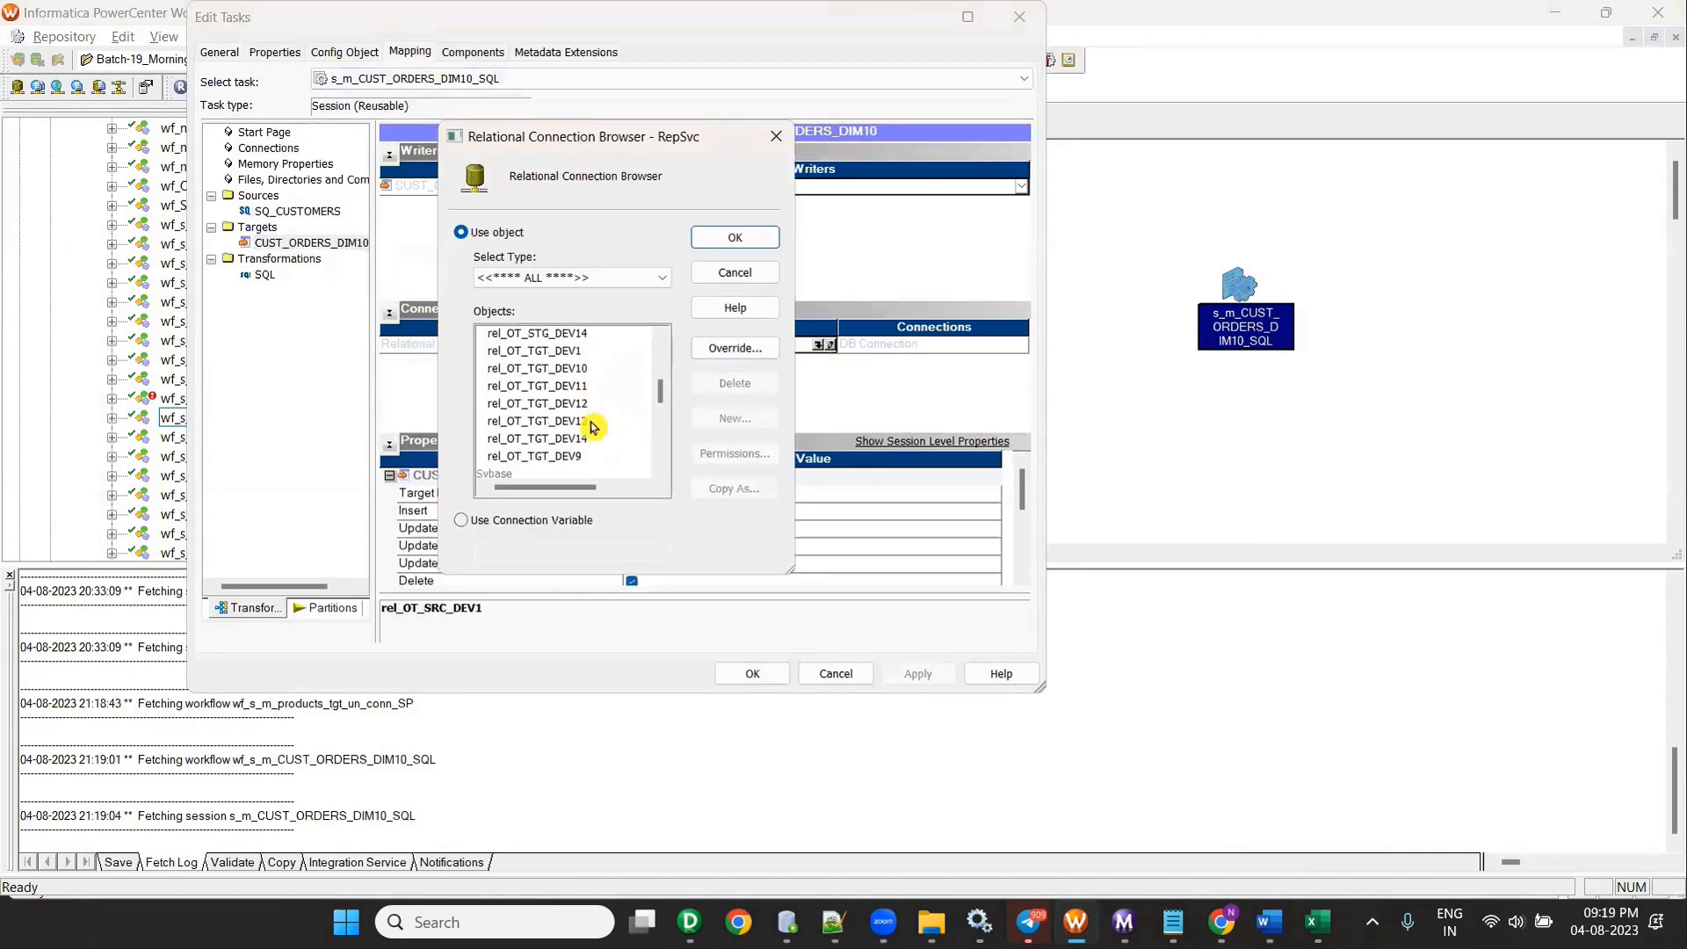
left_click(566, 439)
left_click(556, 457)
left_click(734, 246)
left_click(659, 495)
left_click(665, 511)
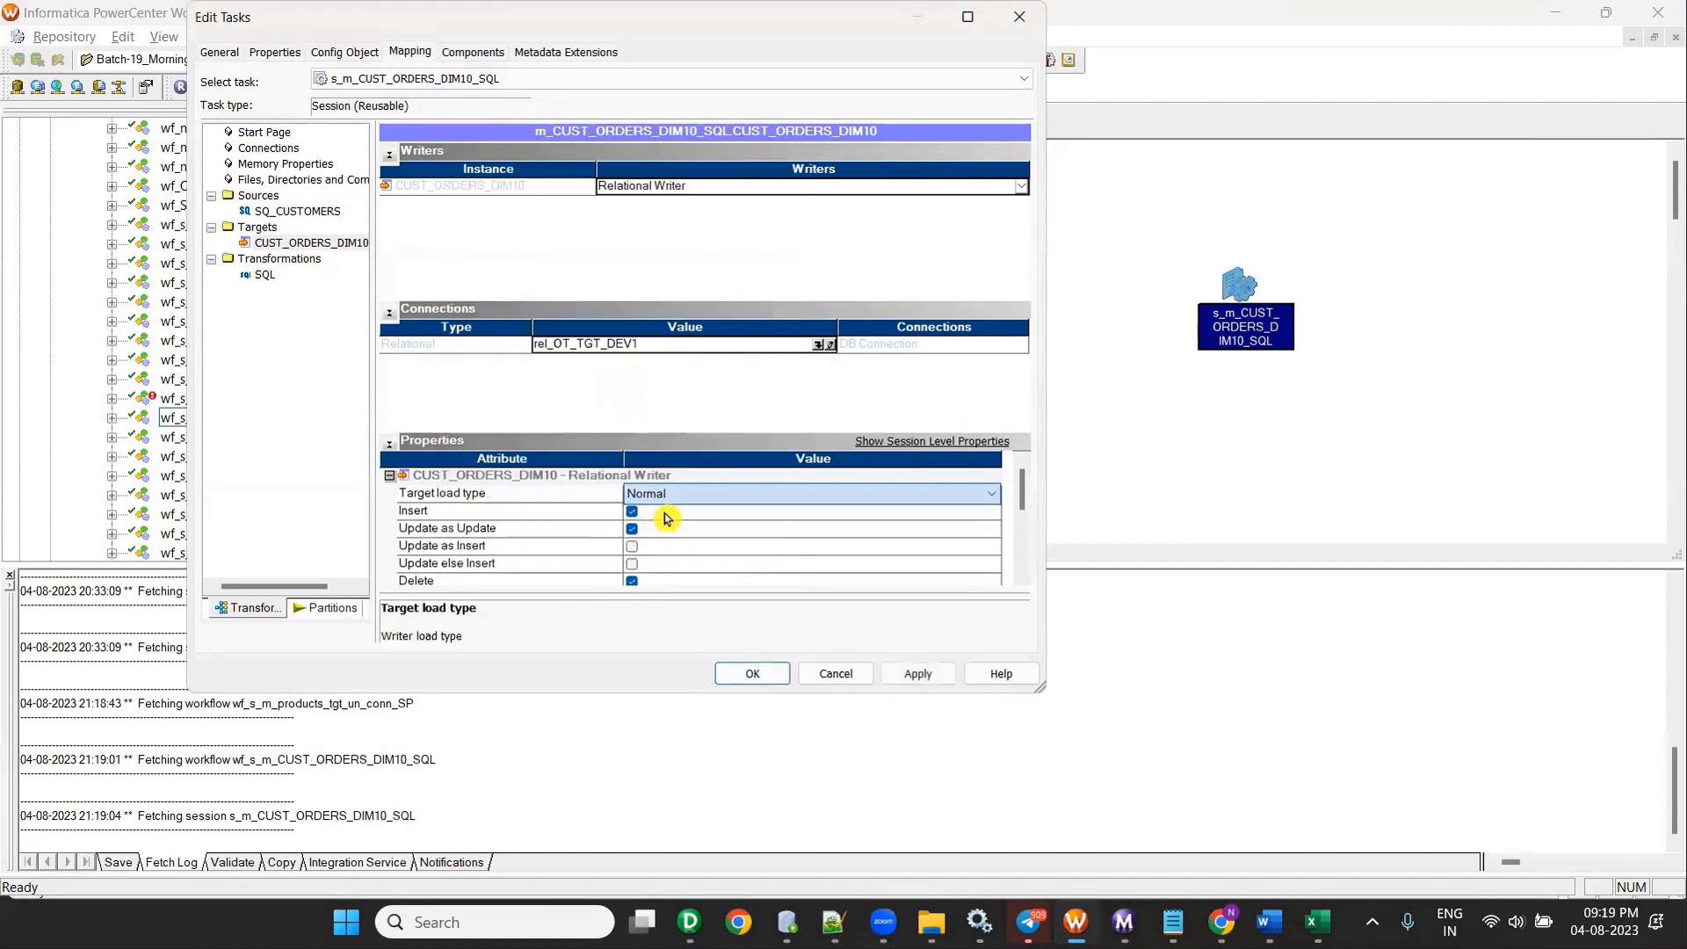
Step: Enable the Truncate target table option for the CUST_ORDERS_DIM10 target in the session's mapping settings
scroll(638, 567, "down", 1)
left_click(631, 546)
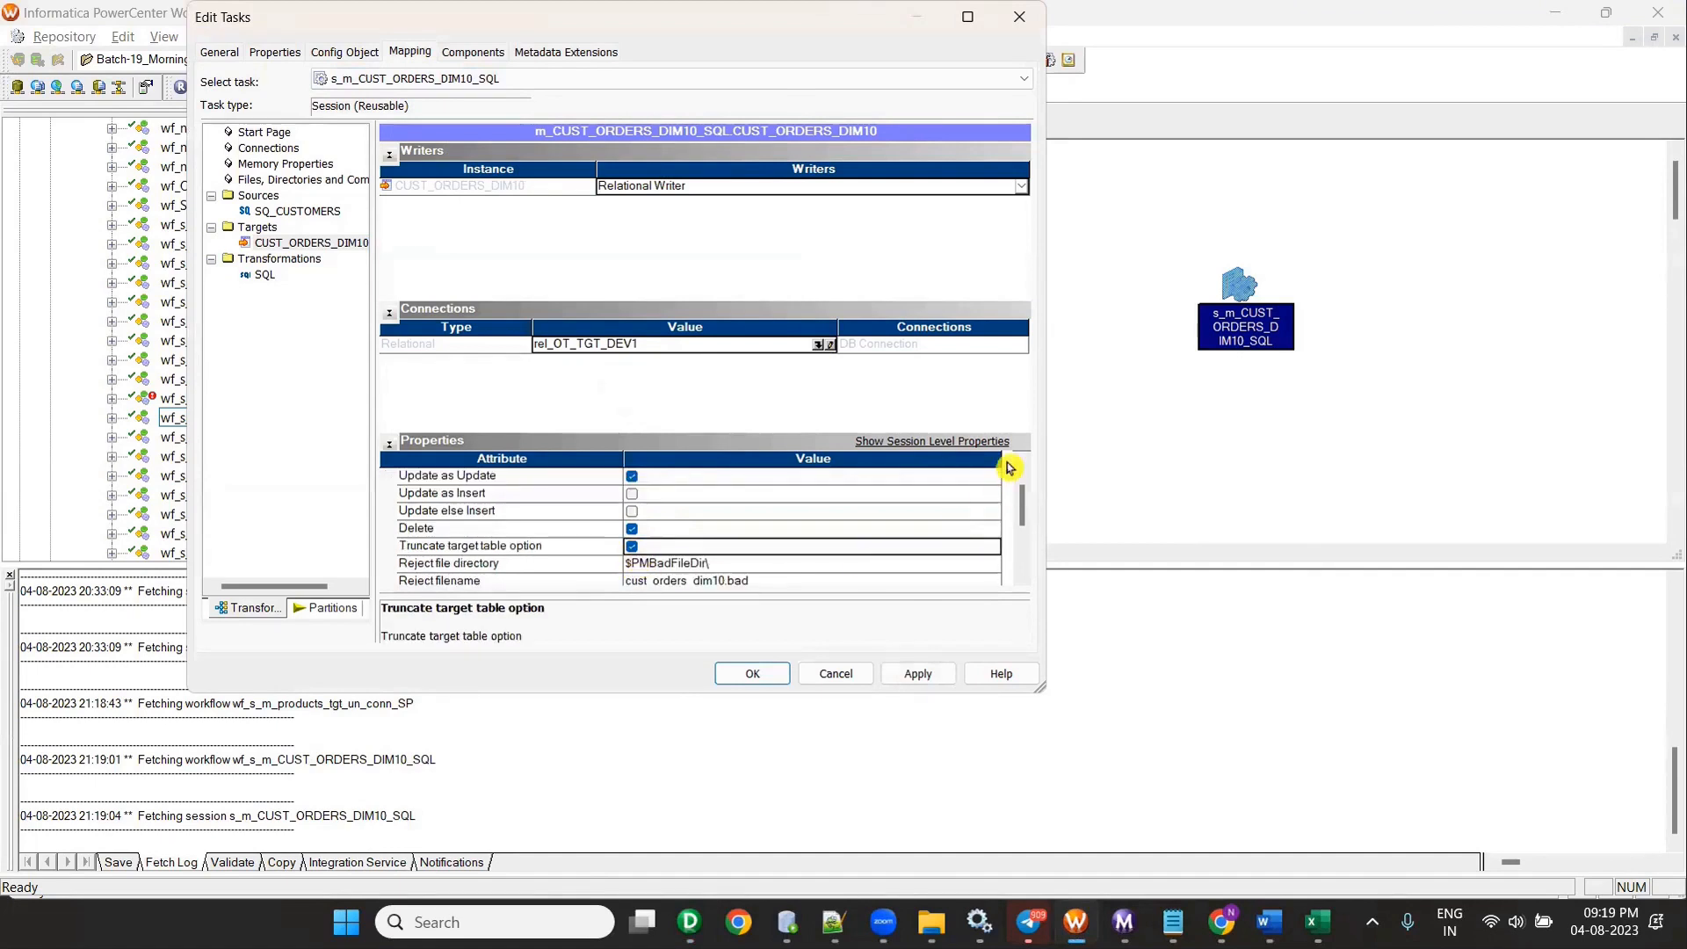
Step: Assign the relational connection rel_OT_SRC_DEV1 to the session's SQL transformation, then apply and save the session
left_click(263, 276)
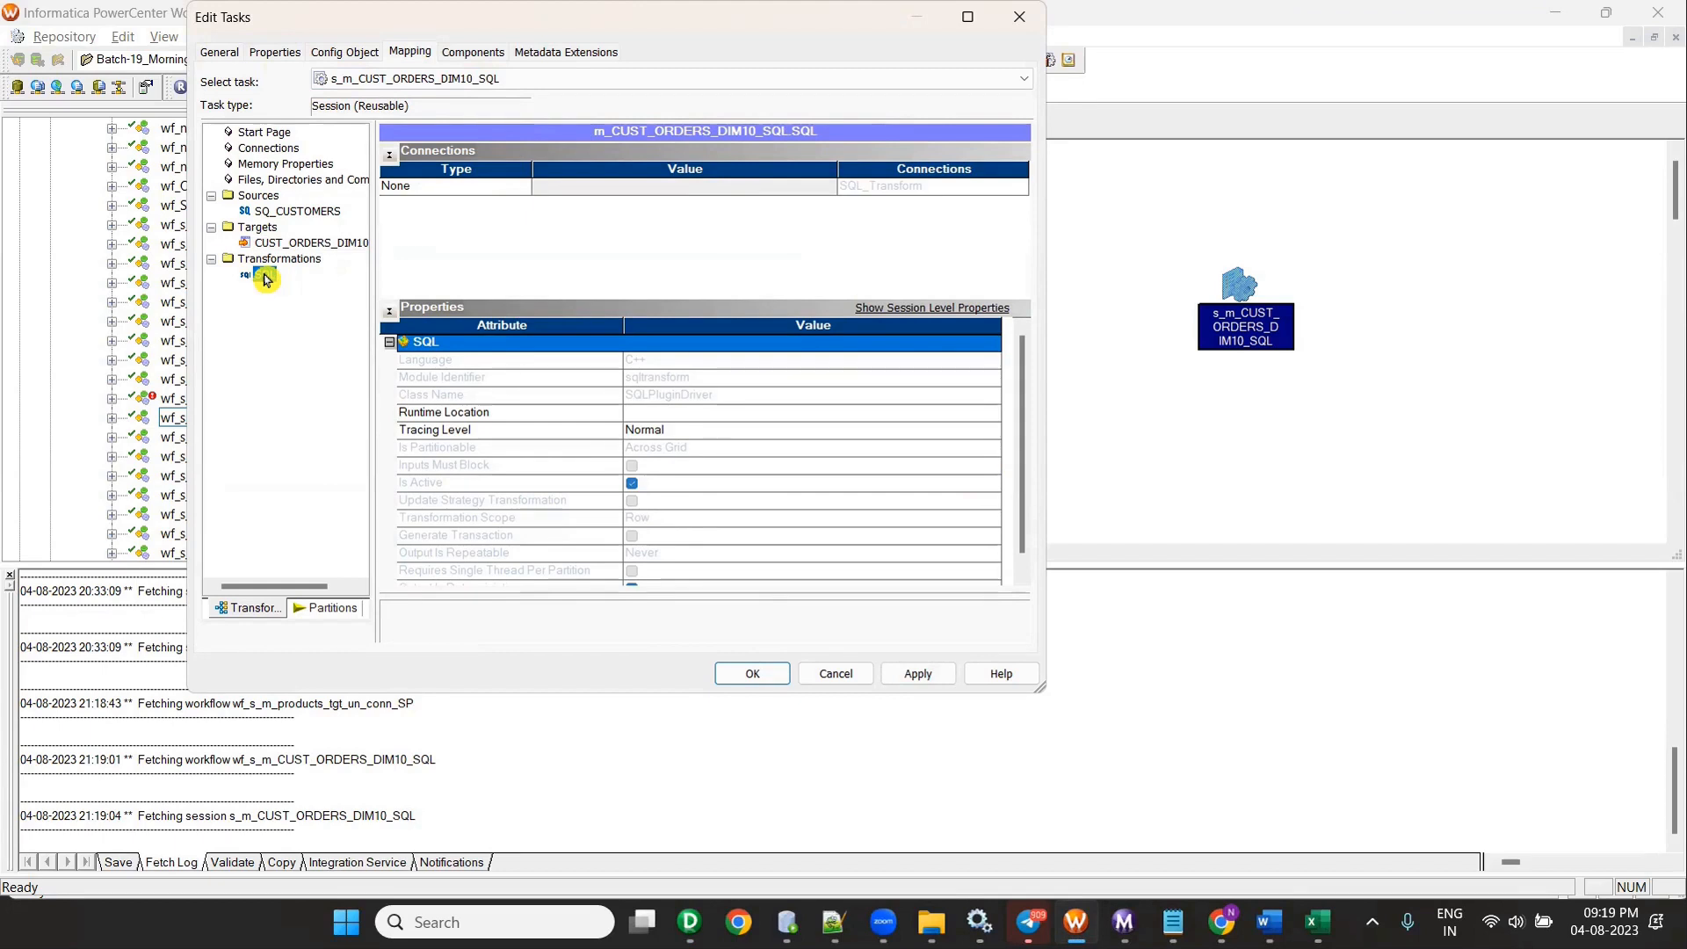
left_click(408, 191)
left_click(413, 229)
left_click(410, 192)
left_click(415, 222)
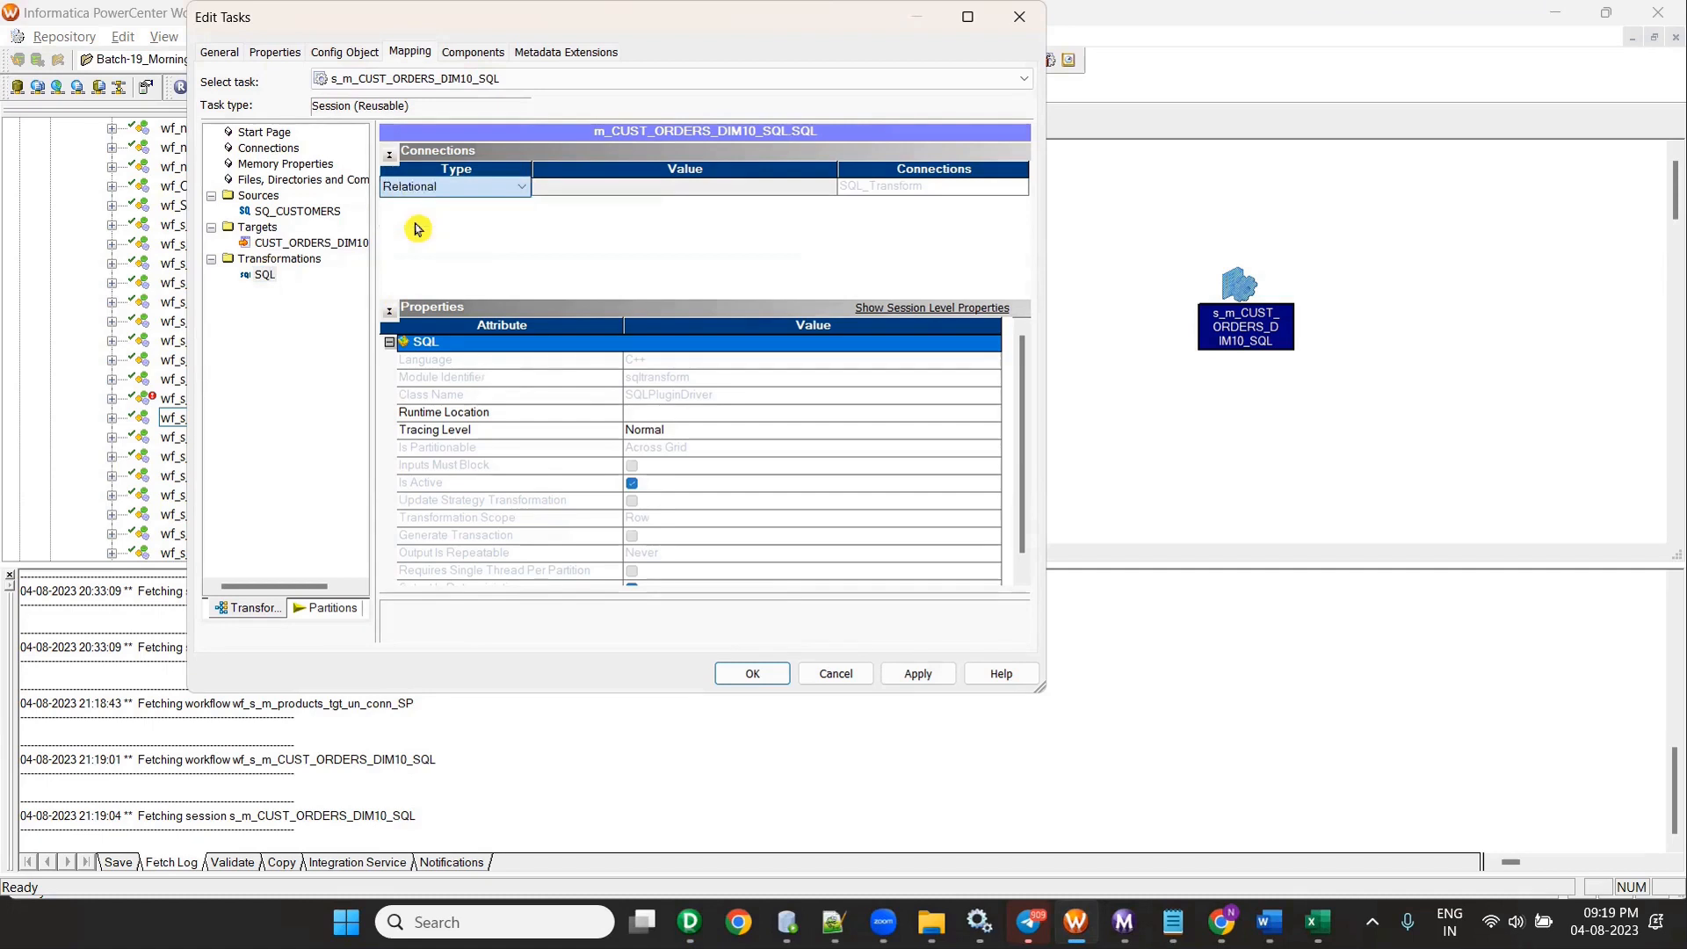
left_click(829, 187)
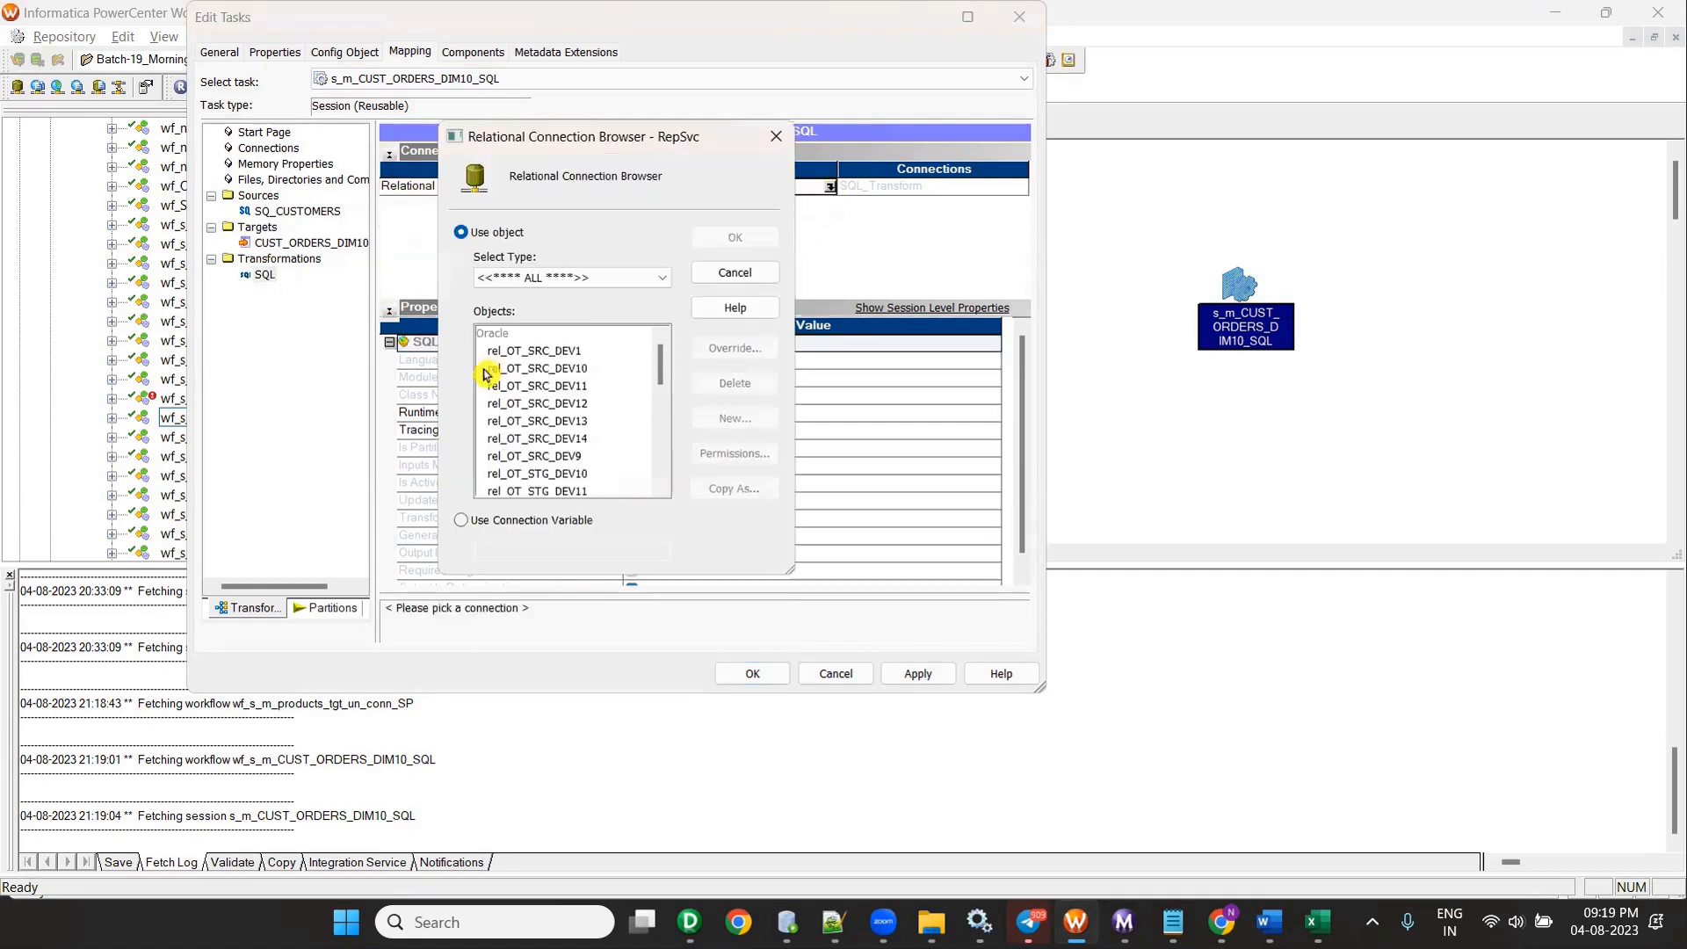
left_click(555, 353)
left_click(729, 248)
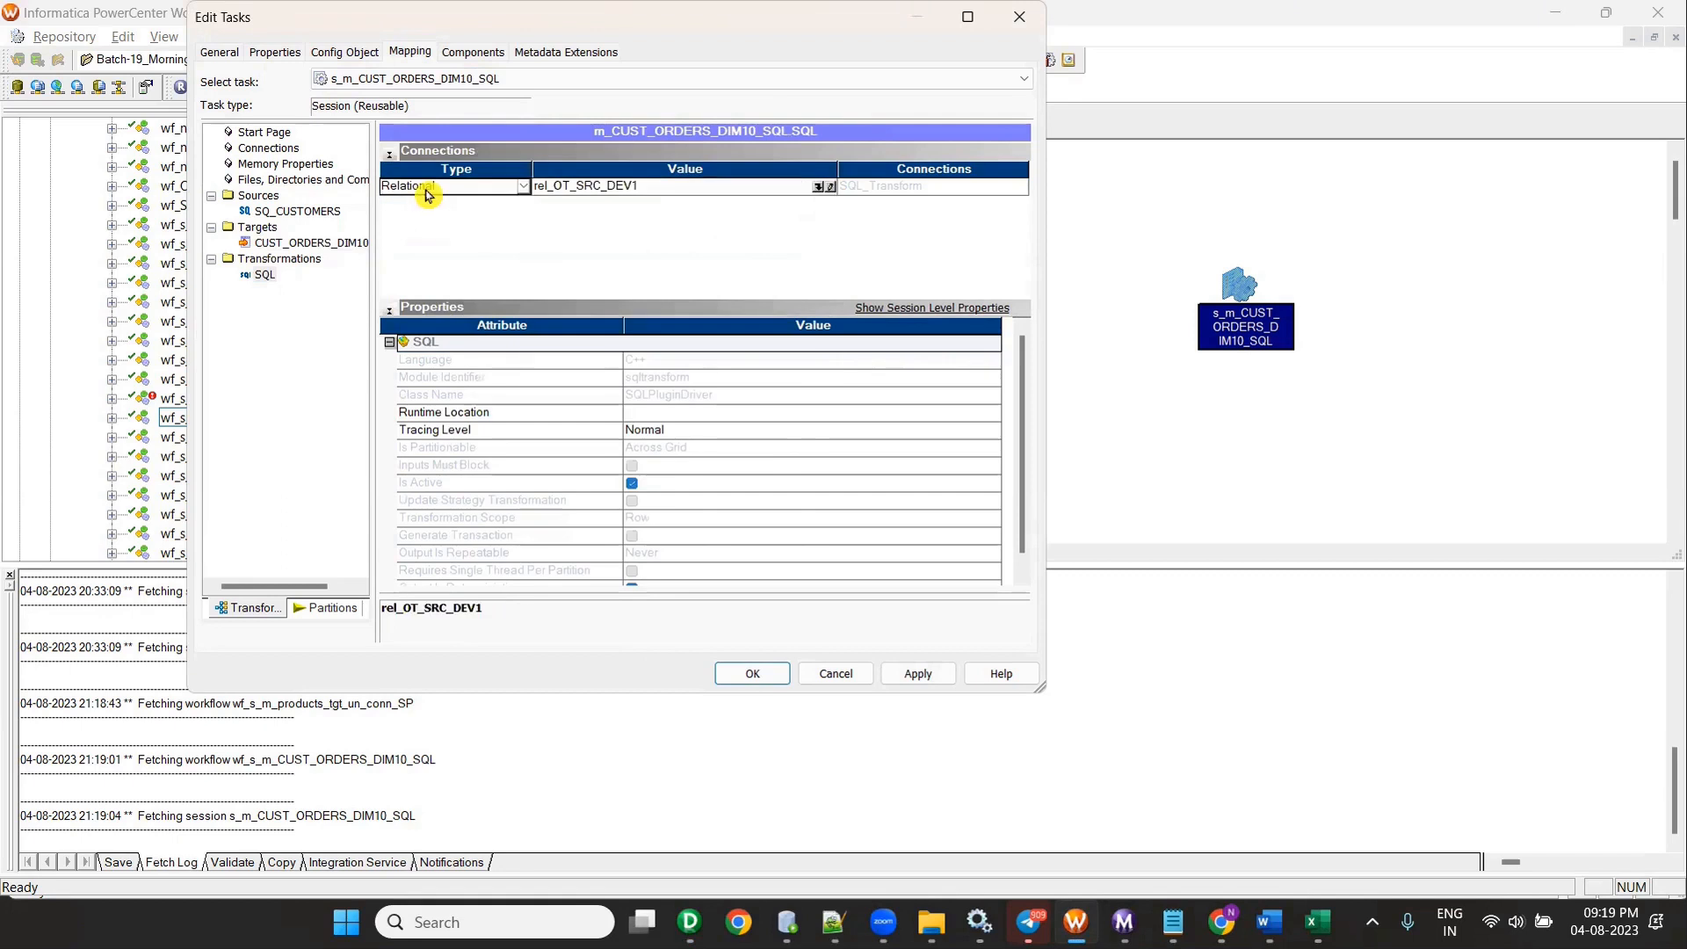
left_click(431, 188)
left_click(410, 220)
left_click(918, 673)
left_click(753, 673)
key("ctrl+s")
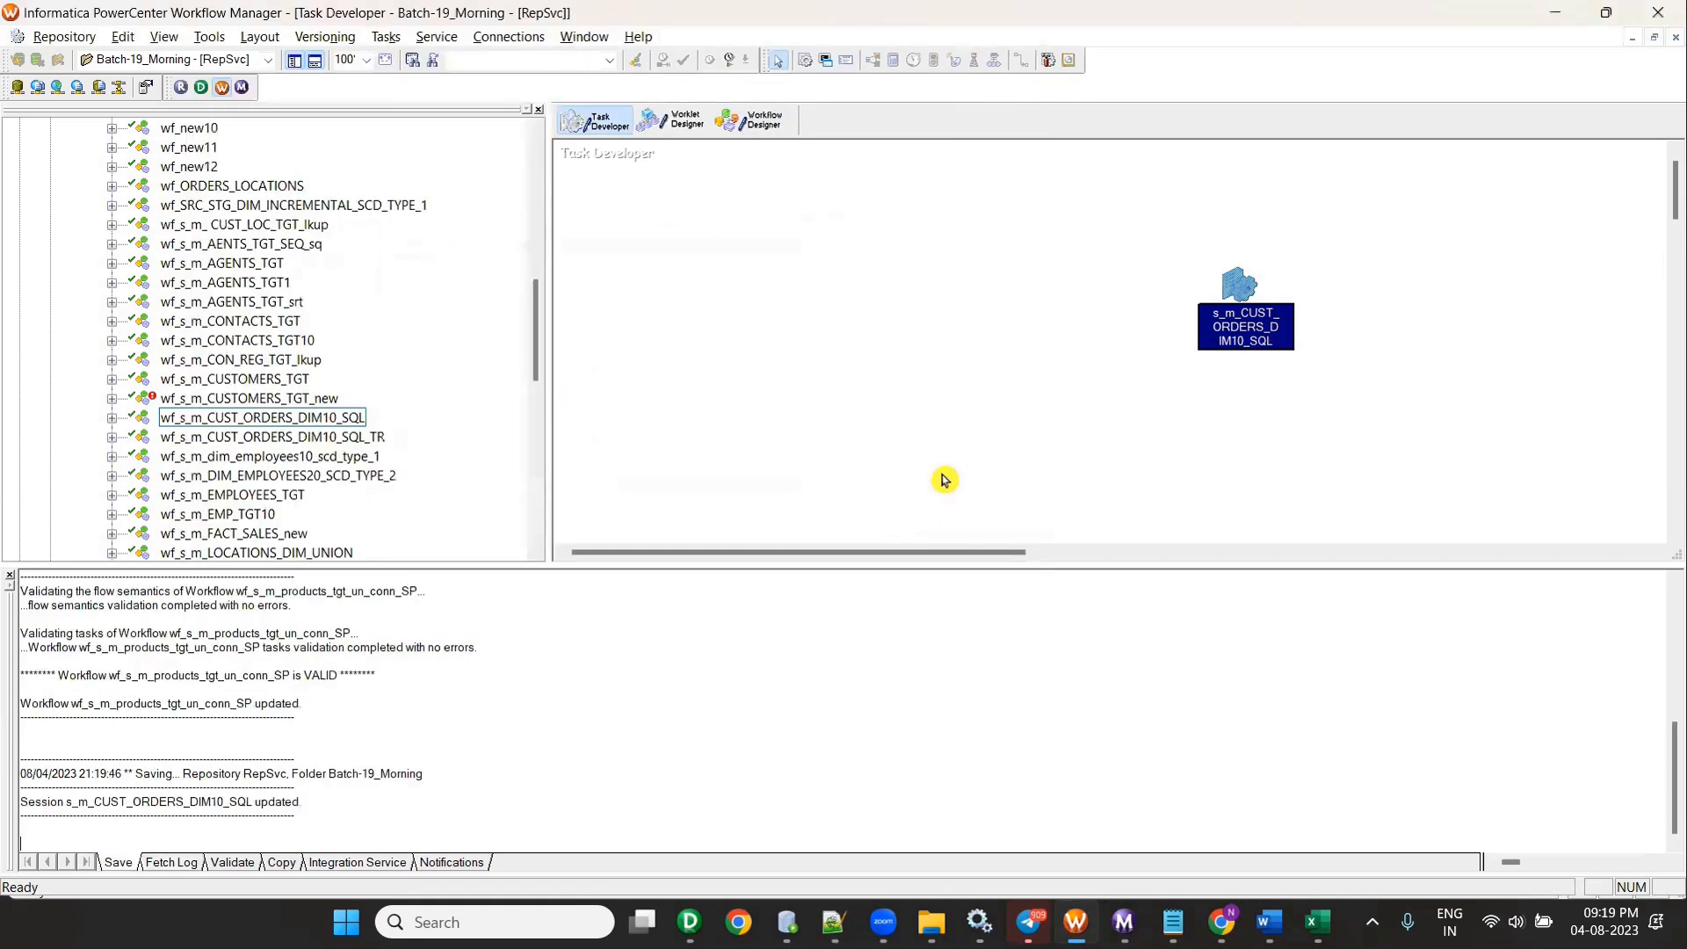
Step: Start the workflow wf_s_m_CUST_ORDERS_DIM10_SQL from the Workflow Designer
left_click(751, 121)
right_click(792, 350)
left_click(915, 597)
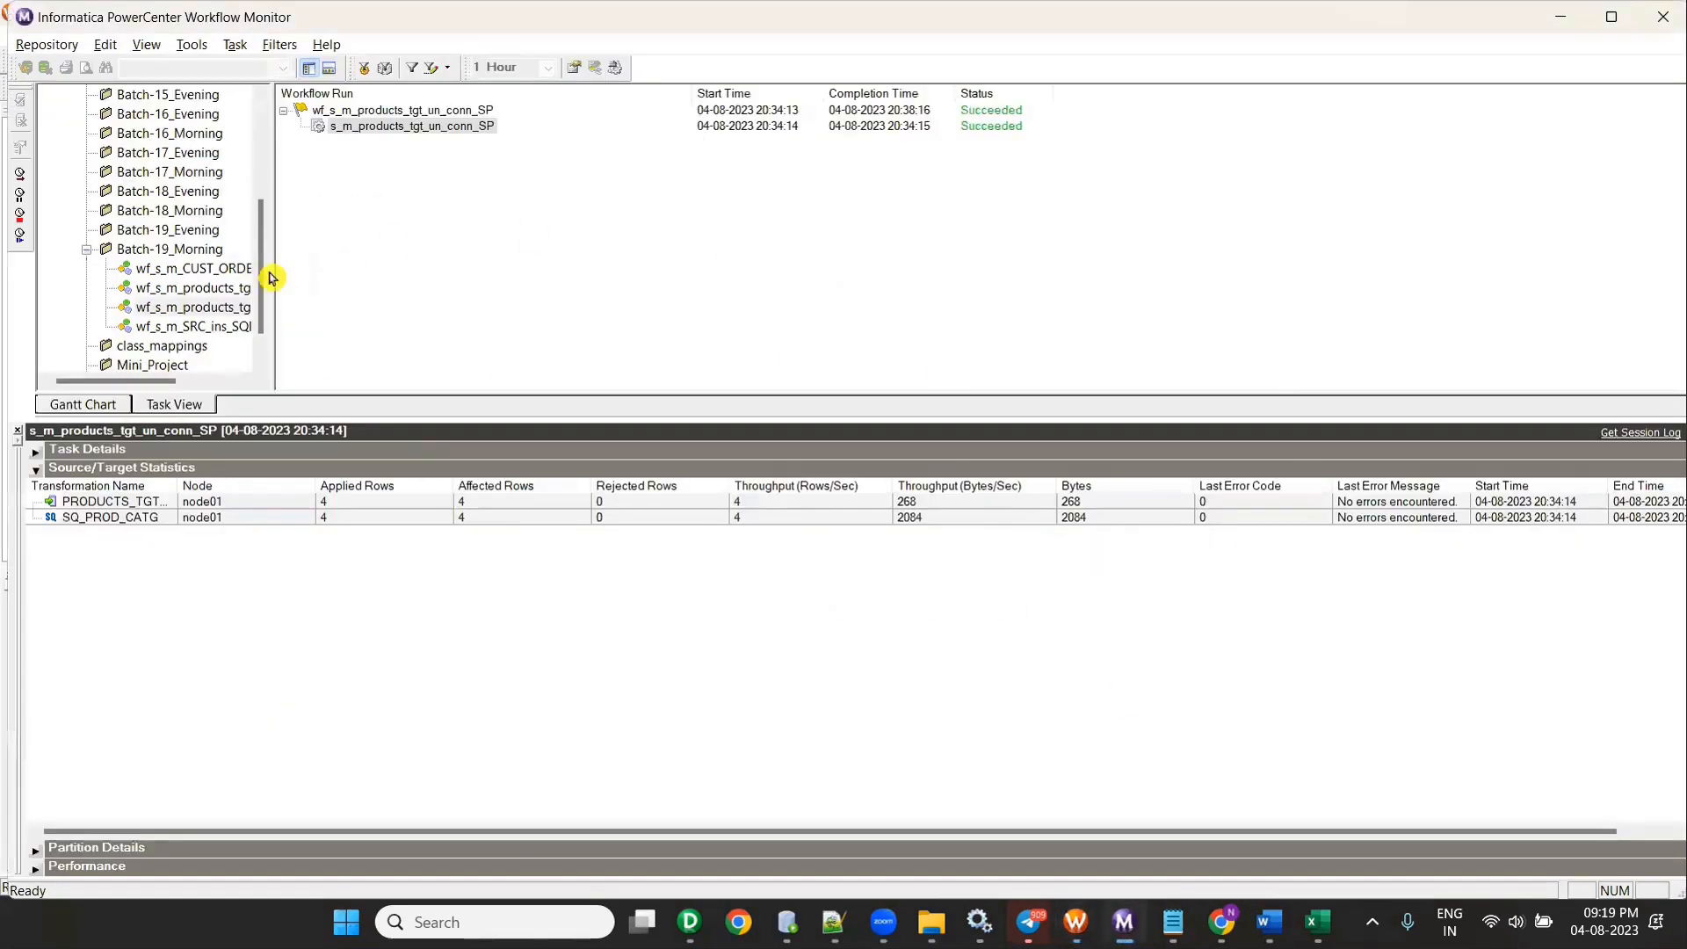
Step: In Workflow Monitor, examine the run properties and source/target statistics of session s_m_CUST_ORDERS_DIM10_SQL
left_click_drag(157, 381, 213, 380)
left_click(180, 271)
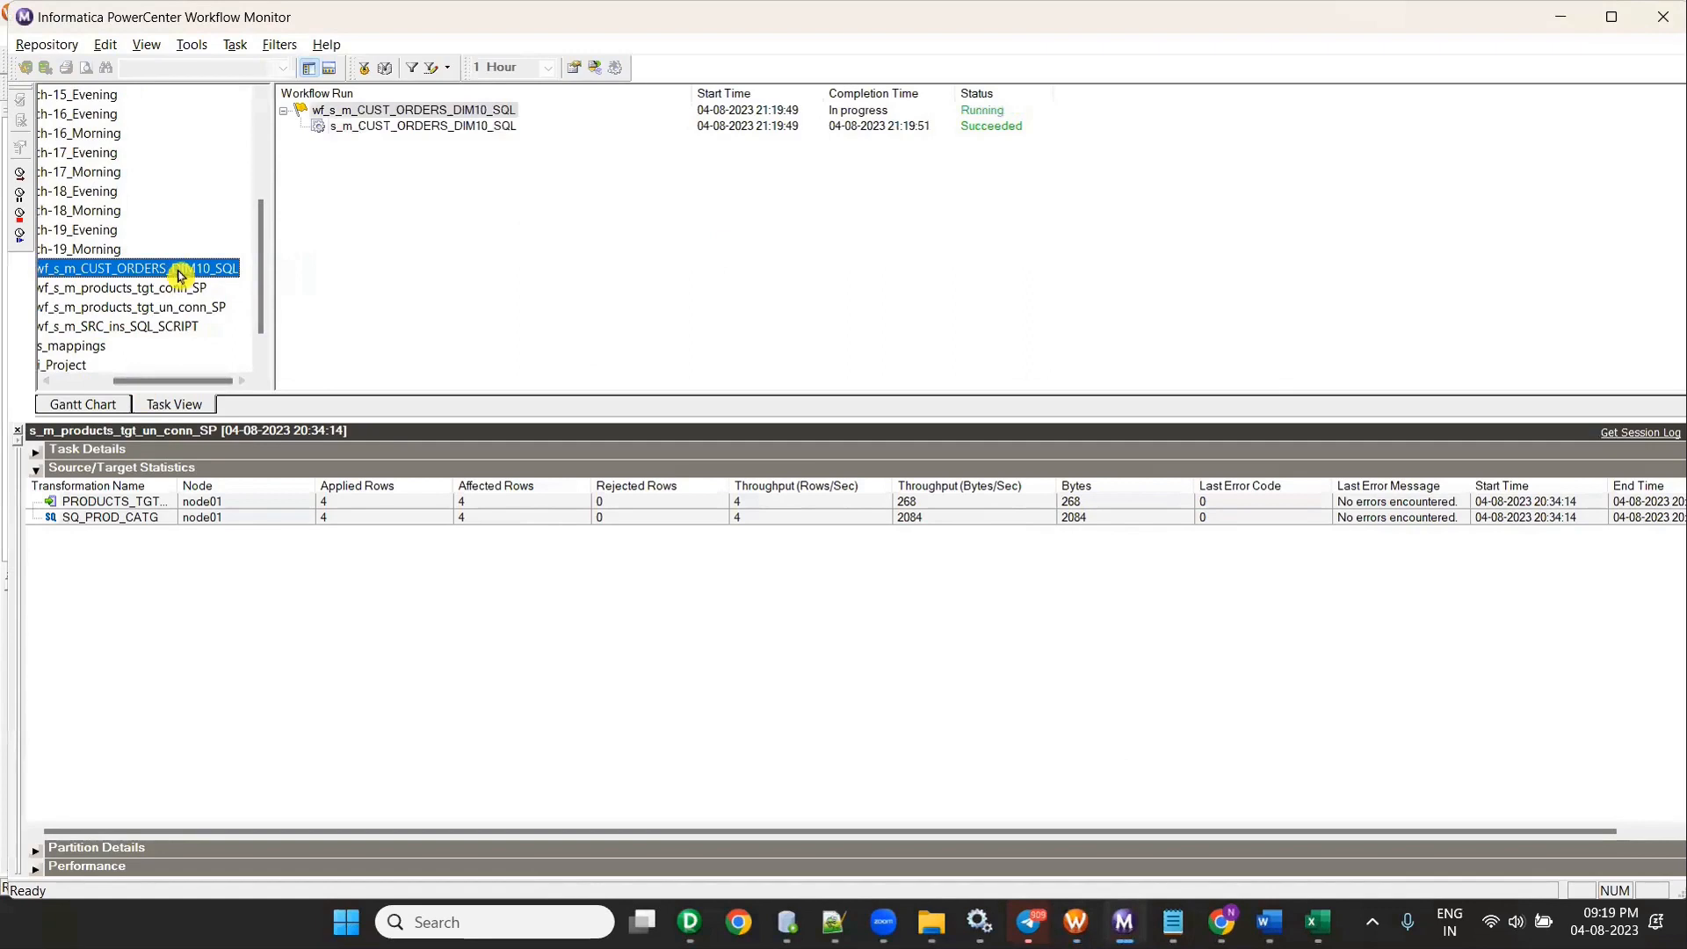
left_click(396, 129)
right_click(431, 126)
left_click(514, 411)
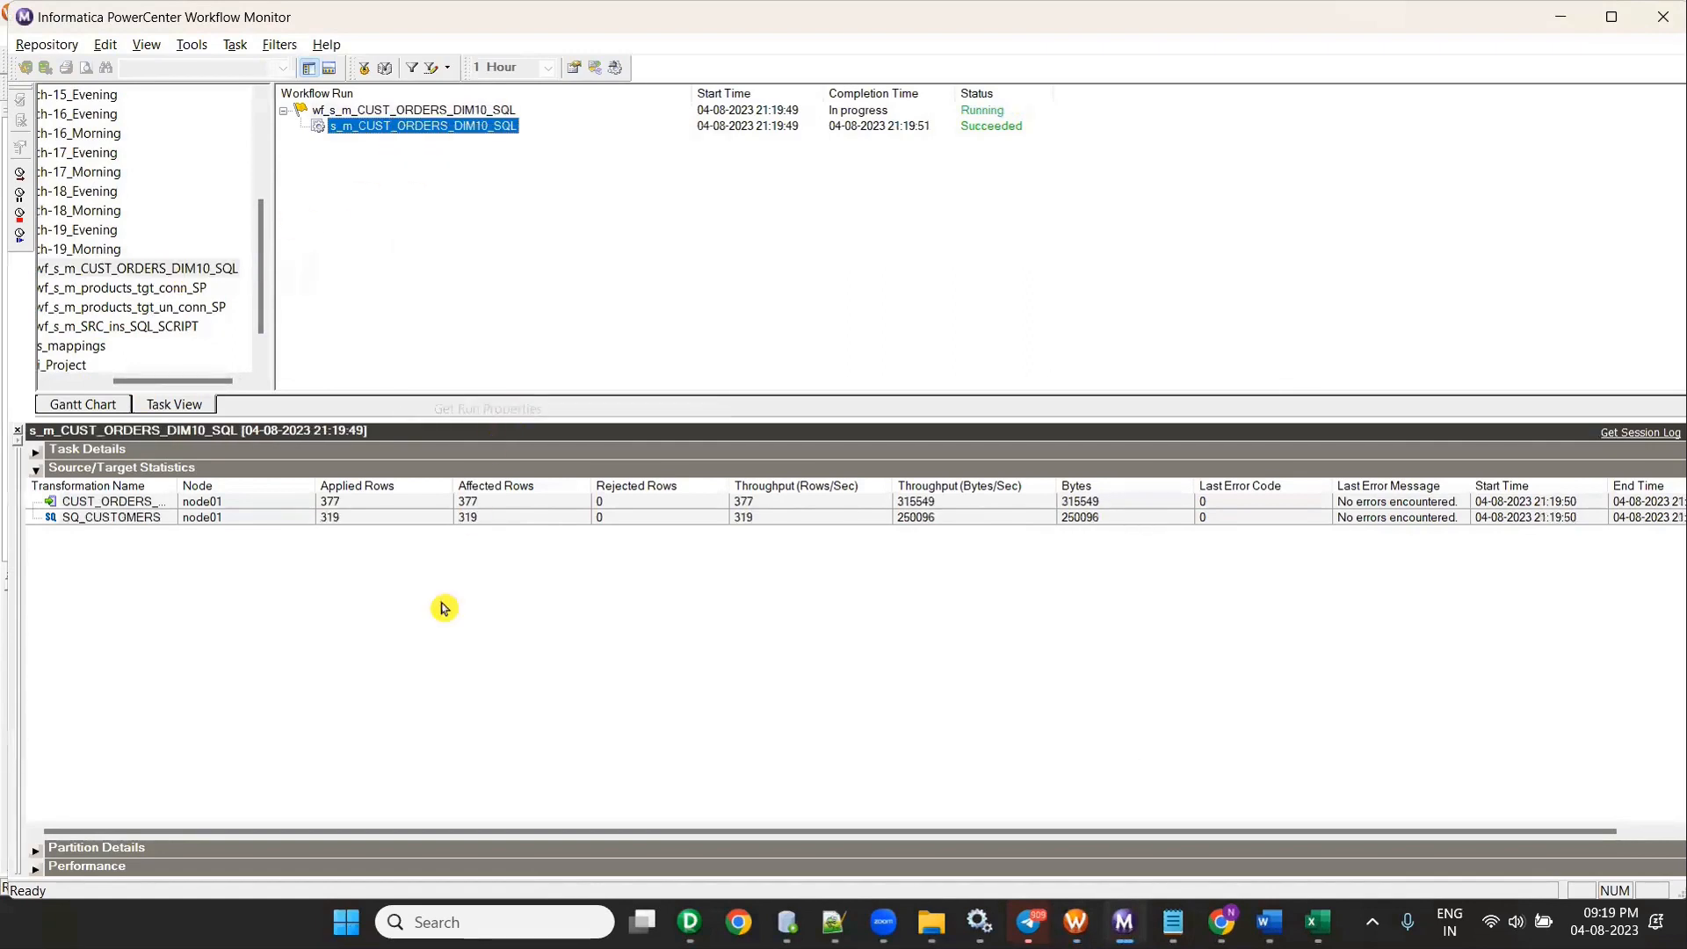
left_click(361, 517)
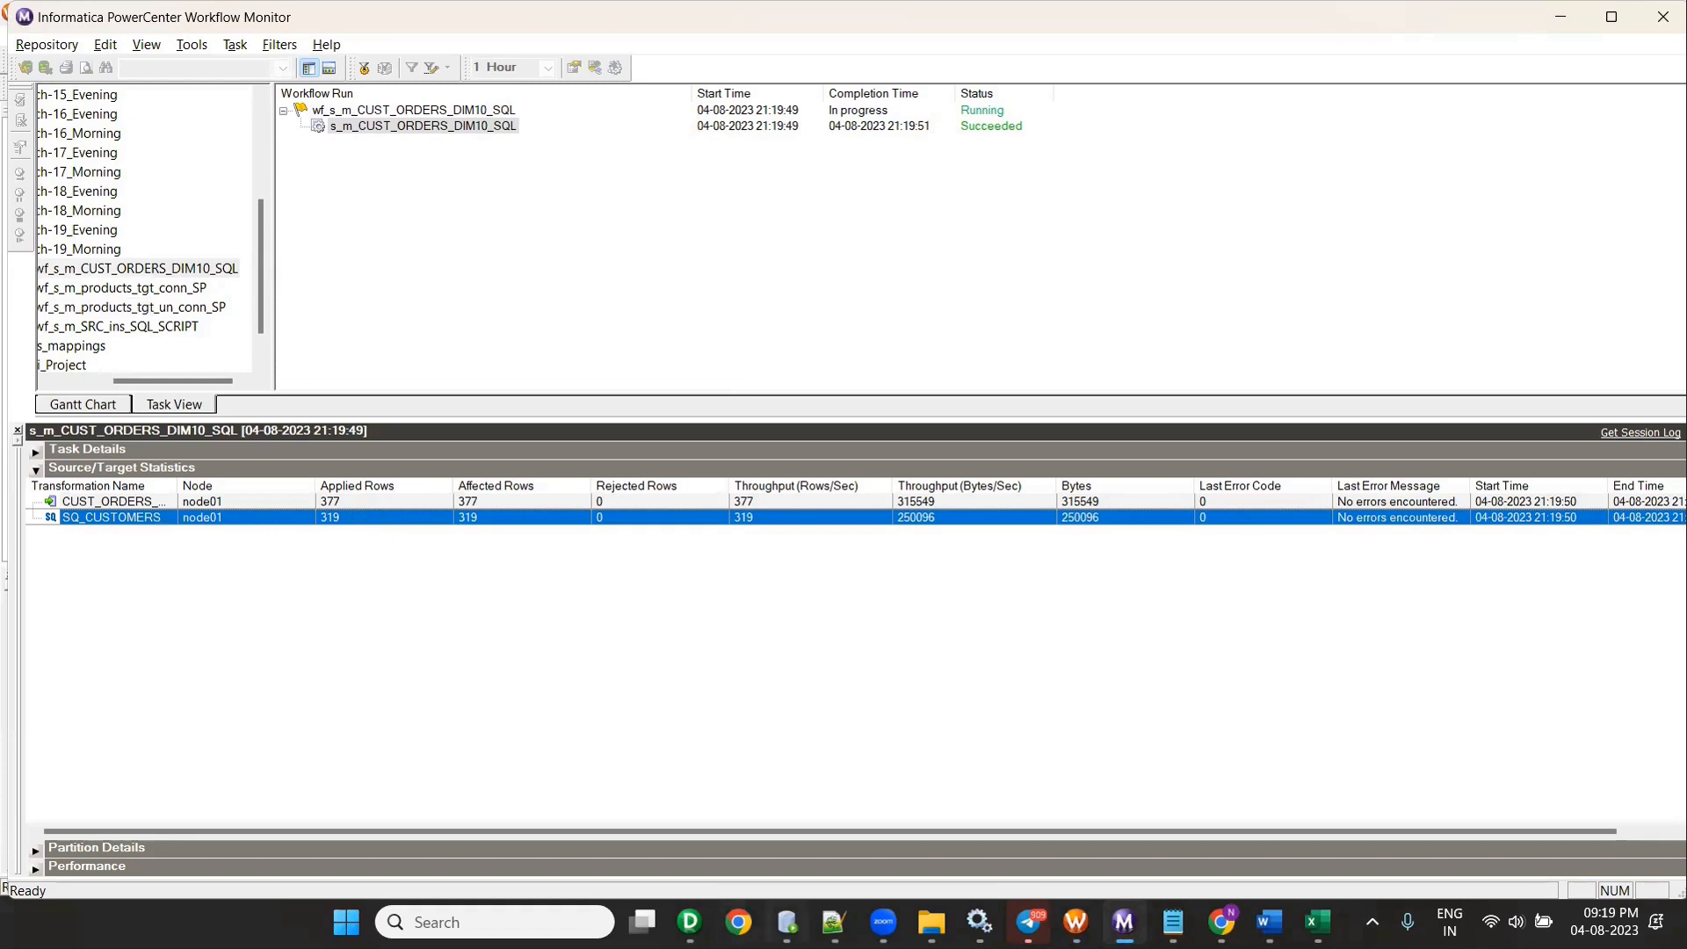
Step: Switch to SQL Developer and add and run "select * from CUST_ORDERS_DIM10;" in the OT_TGT_DEV1 worksheet, below the CREATE TABLE statement
left_click(787, 922)
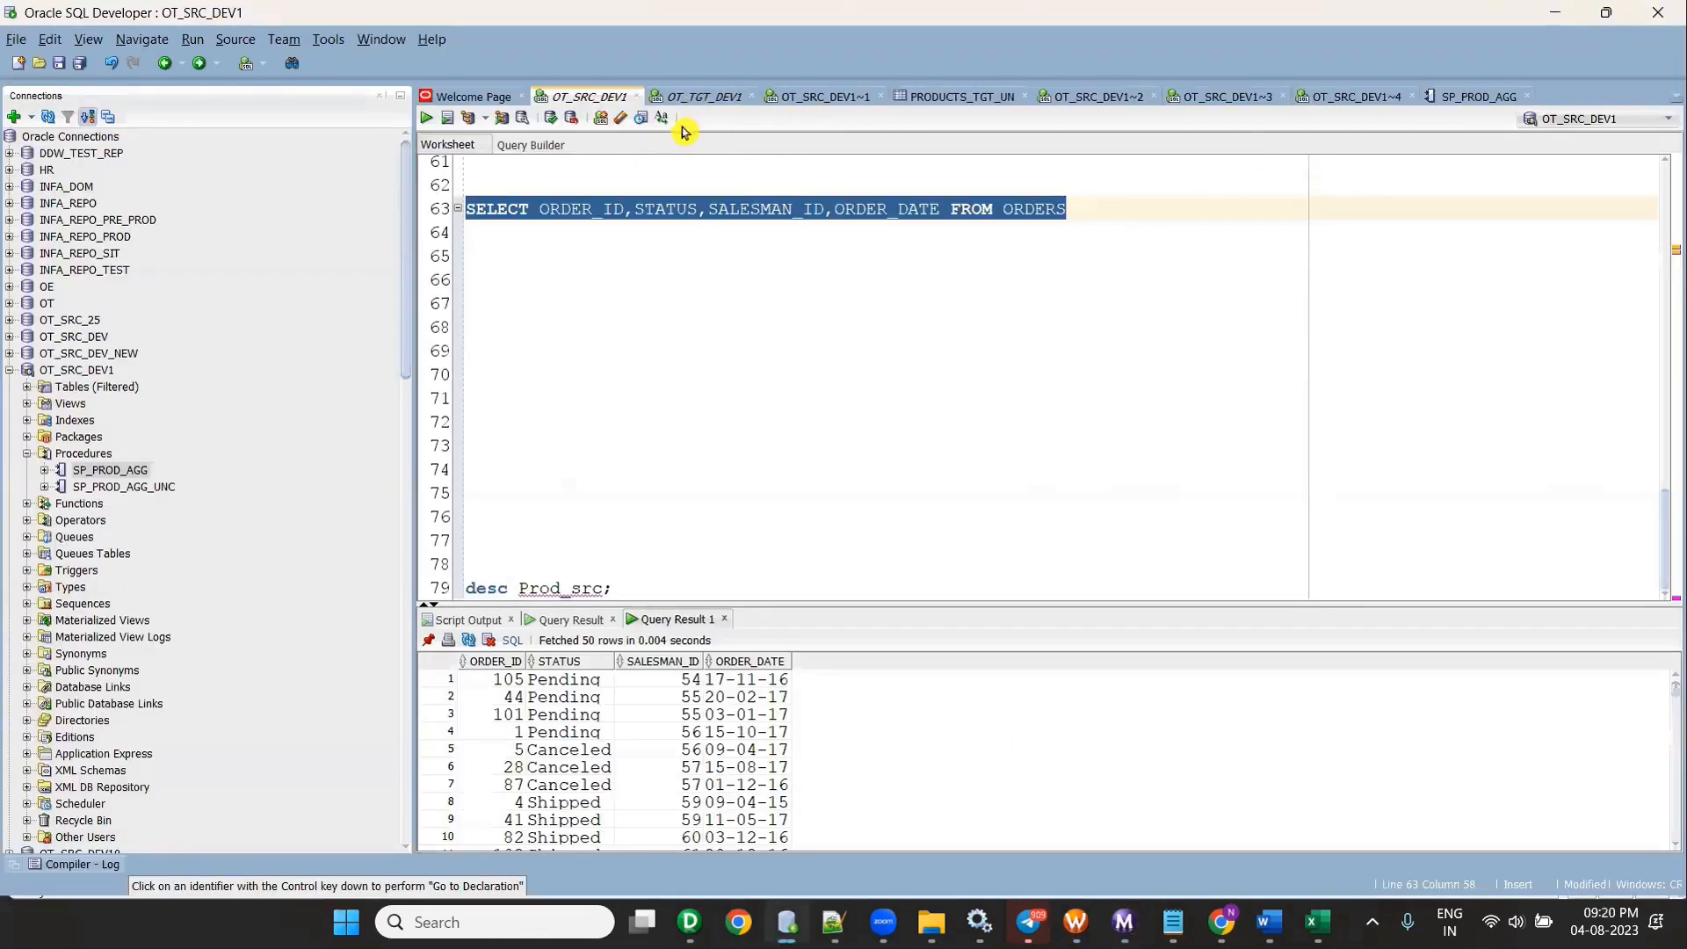
left_click(699, 99)
left_click_drag(780, 192, 600, 191)
key("ctrl+c")
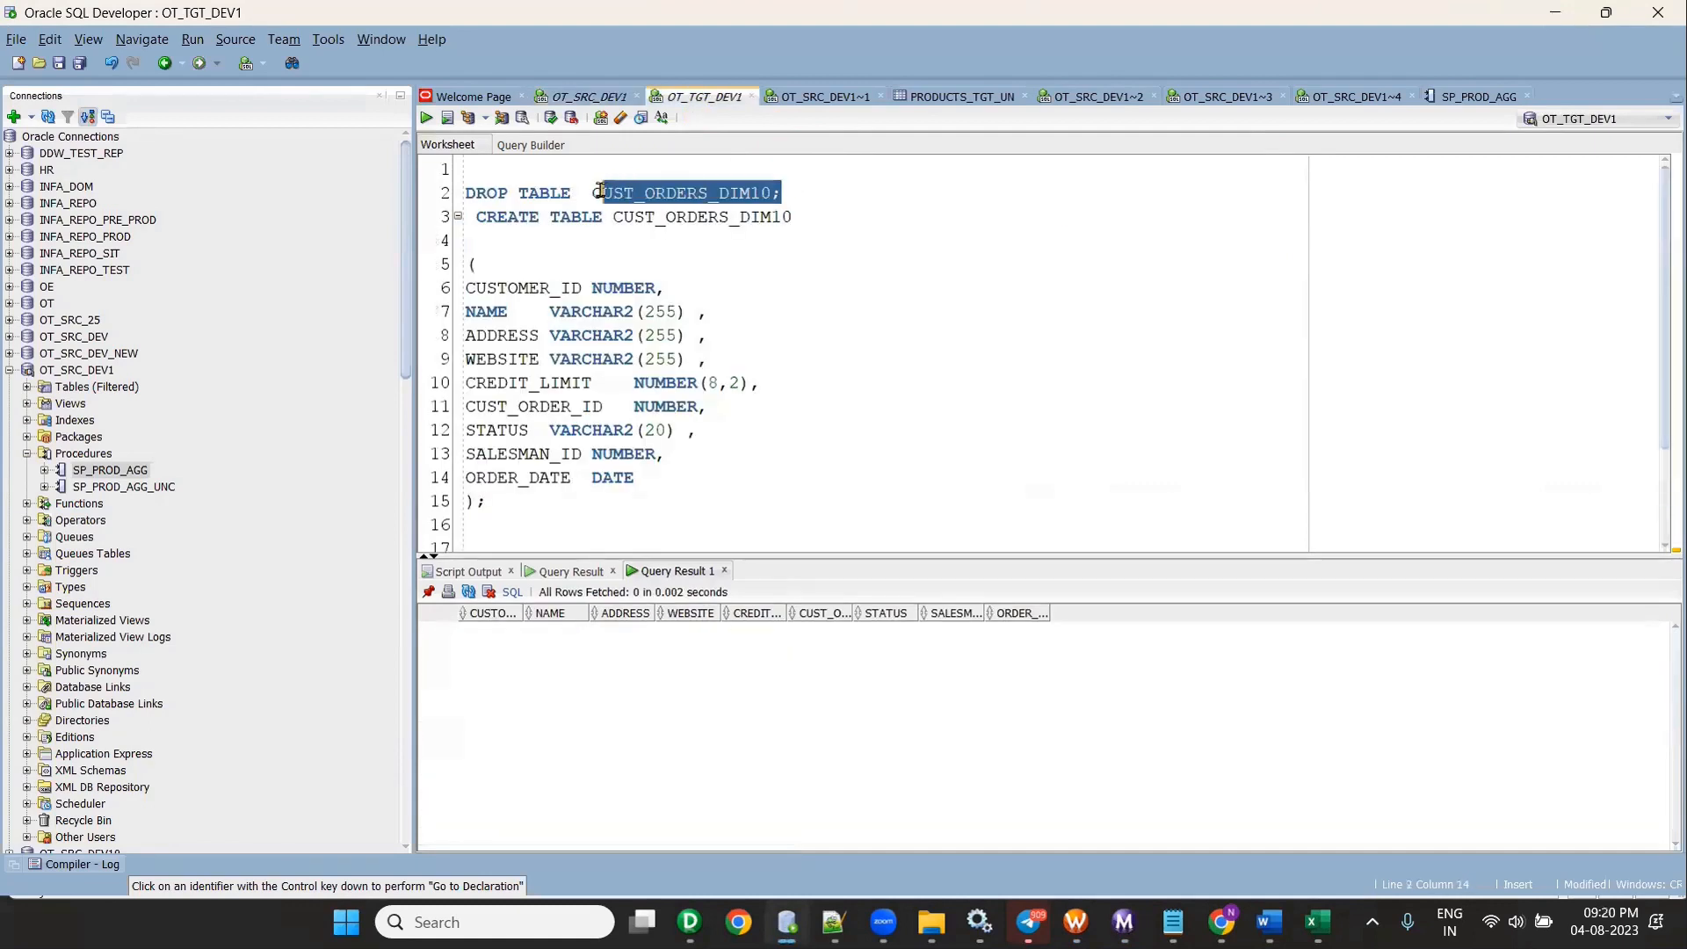
left_click(571, 502)
key("Return")
key("Return")
key("Return")
type("select * from C")
key("ctrl+v")
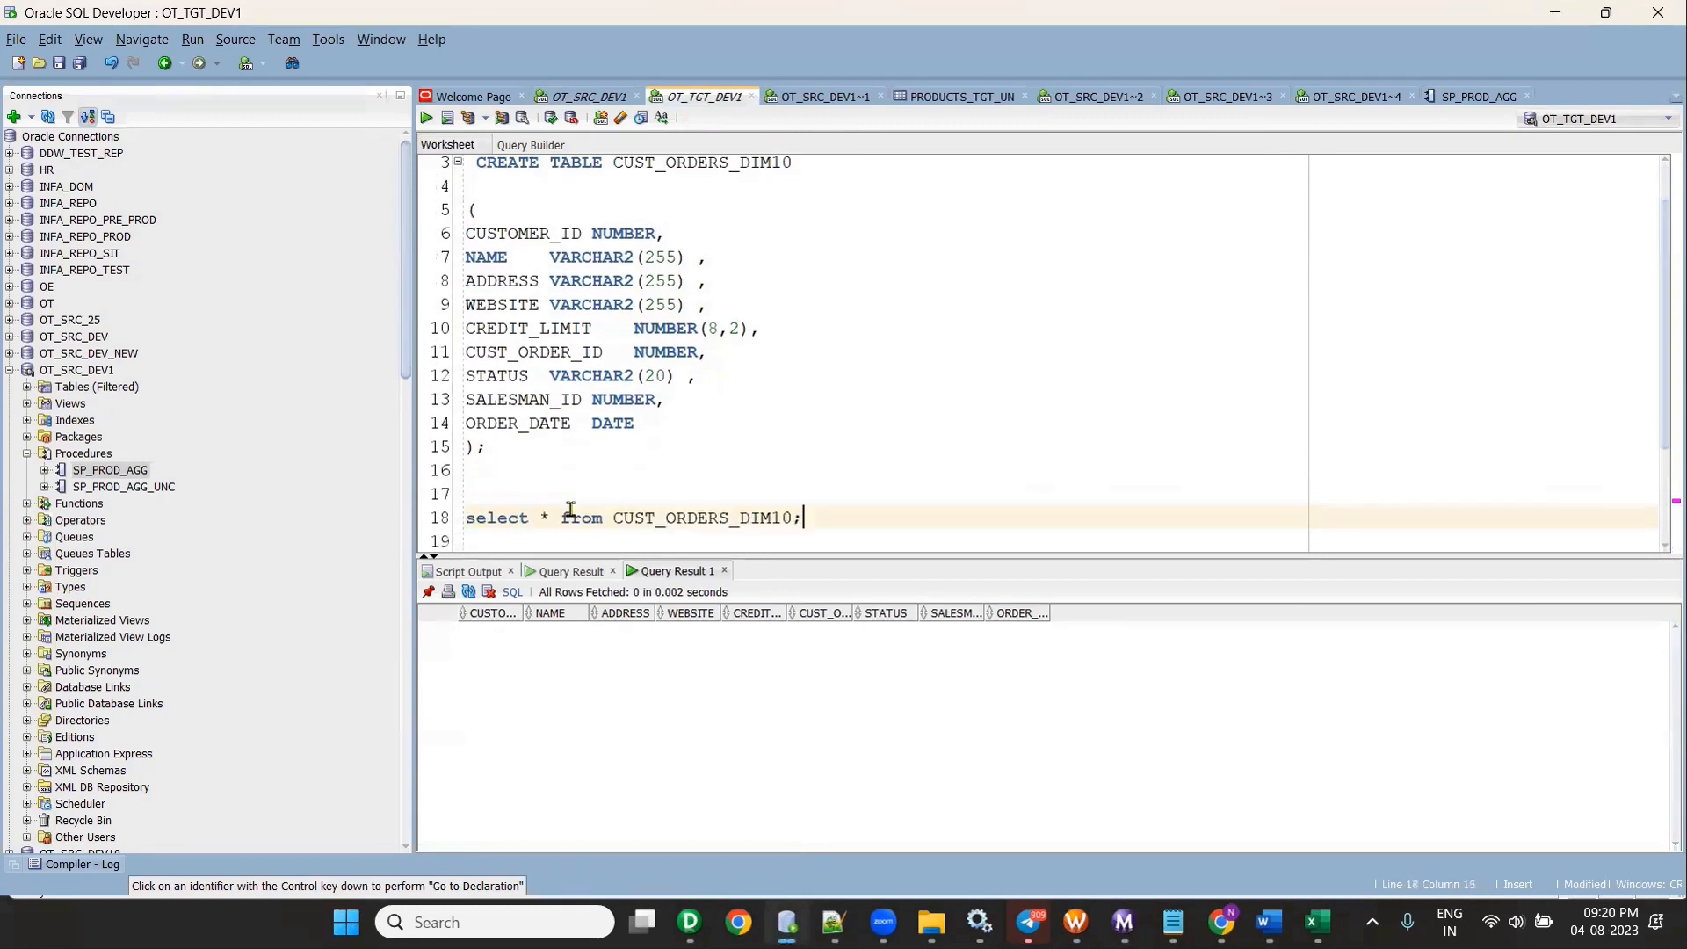
type(";")
left_click(428, 121)
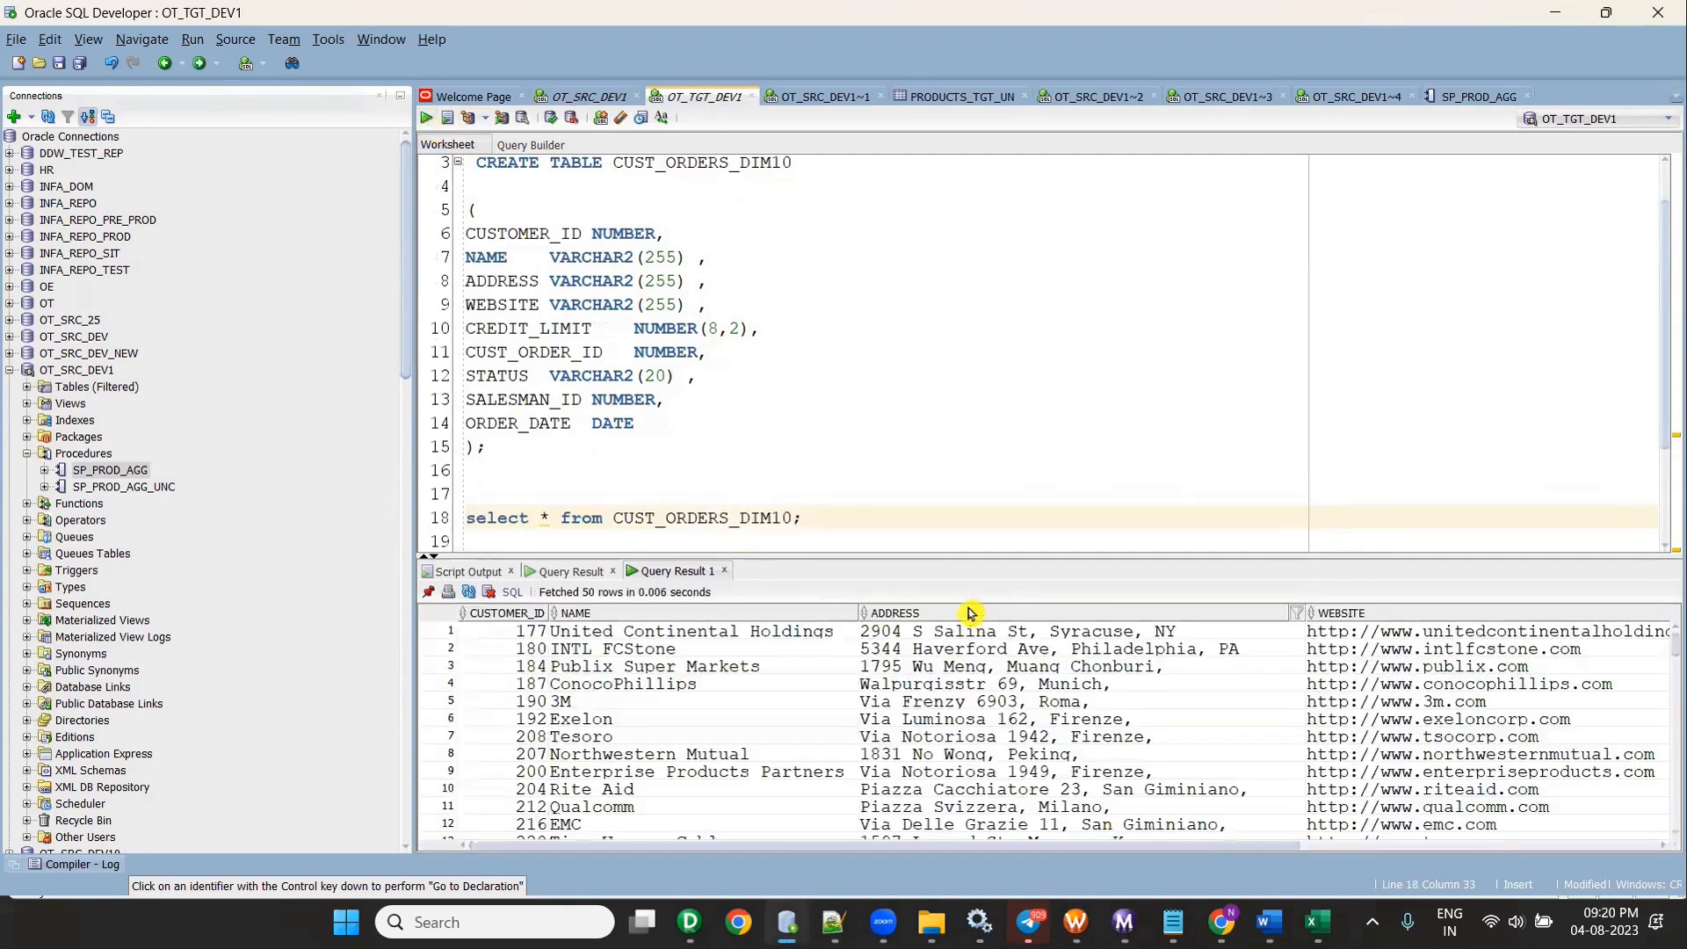
Step: Sort the query results by CUSTOMER_ID, then by CUST_ORDER_ID, and examine the loaded order rows
left_click(475, 616)
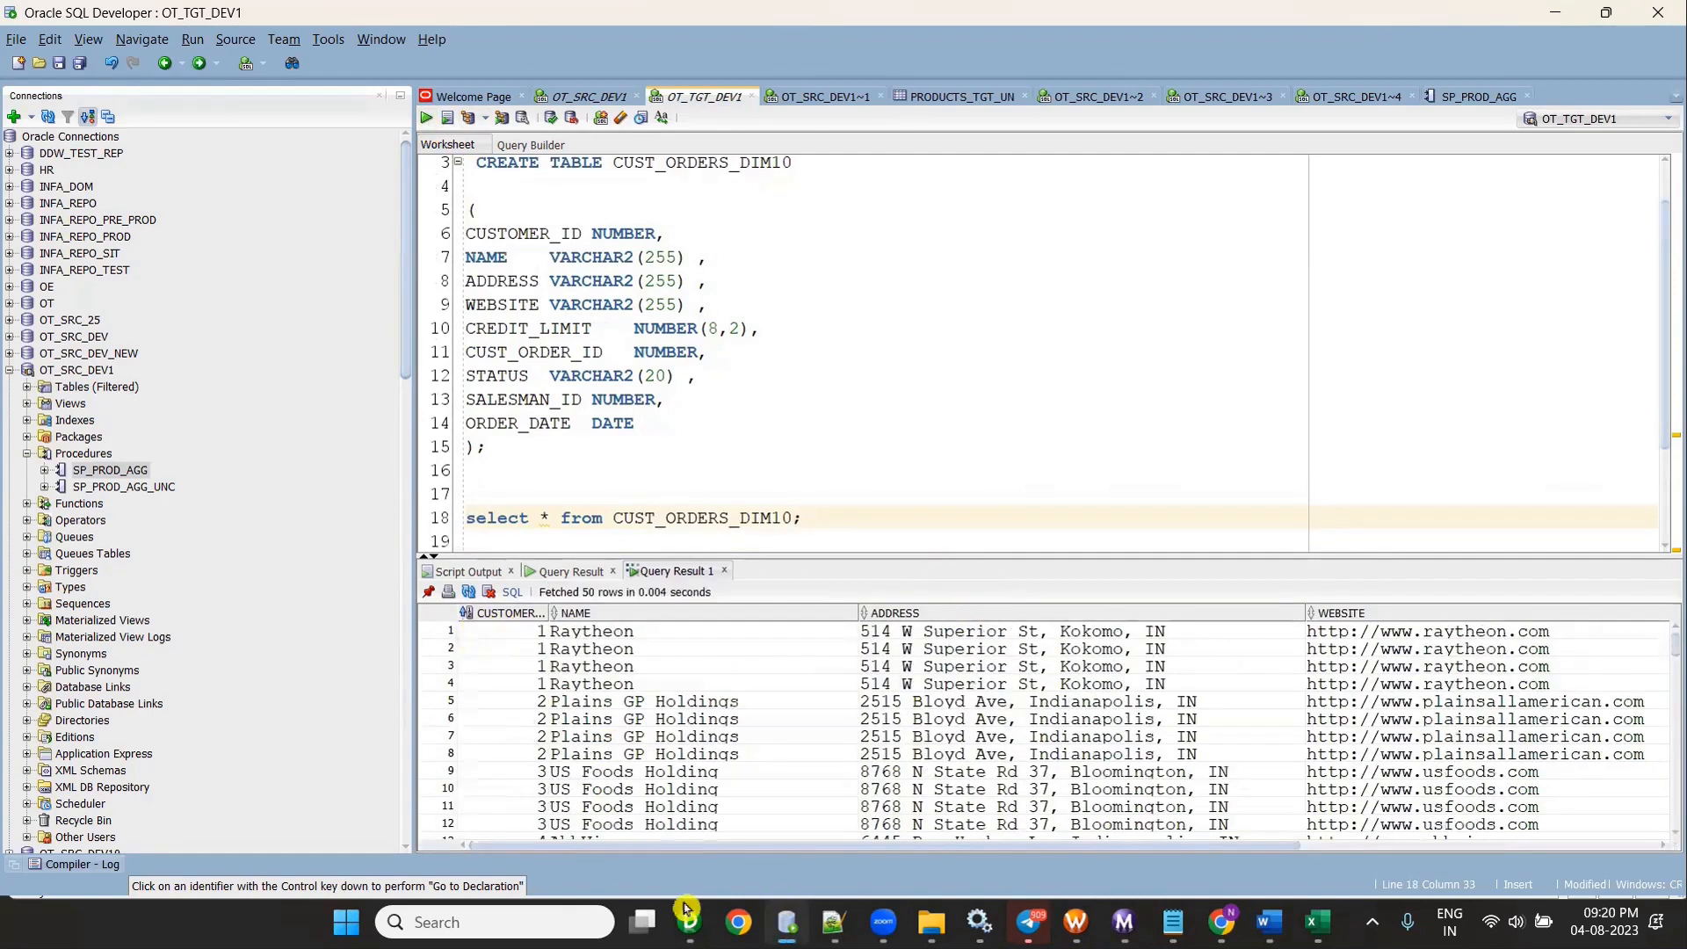
left_click_drag(642, 846, 1002, 843)
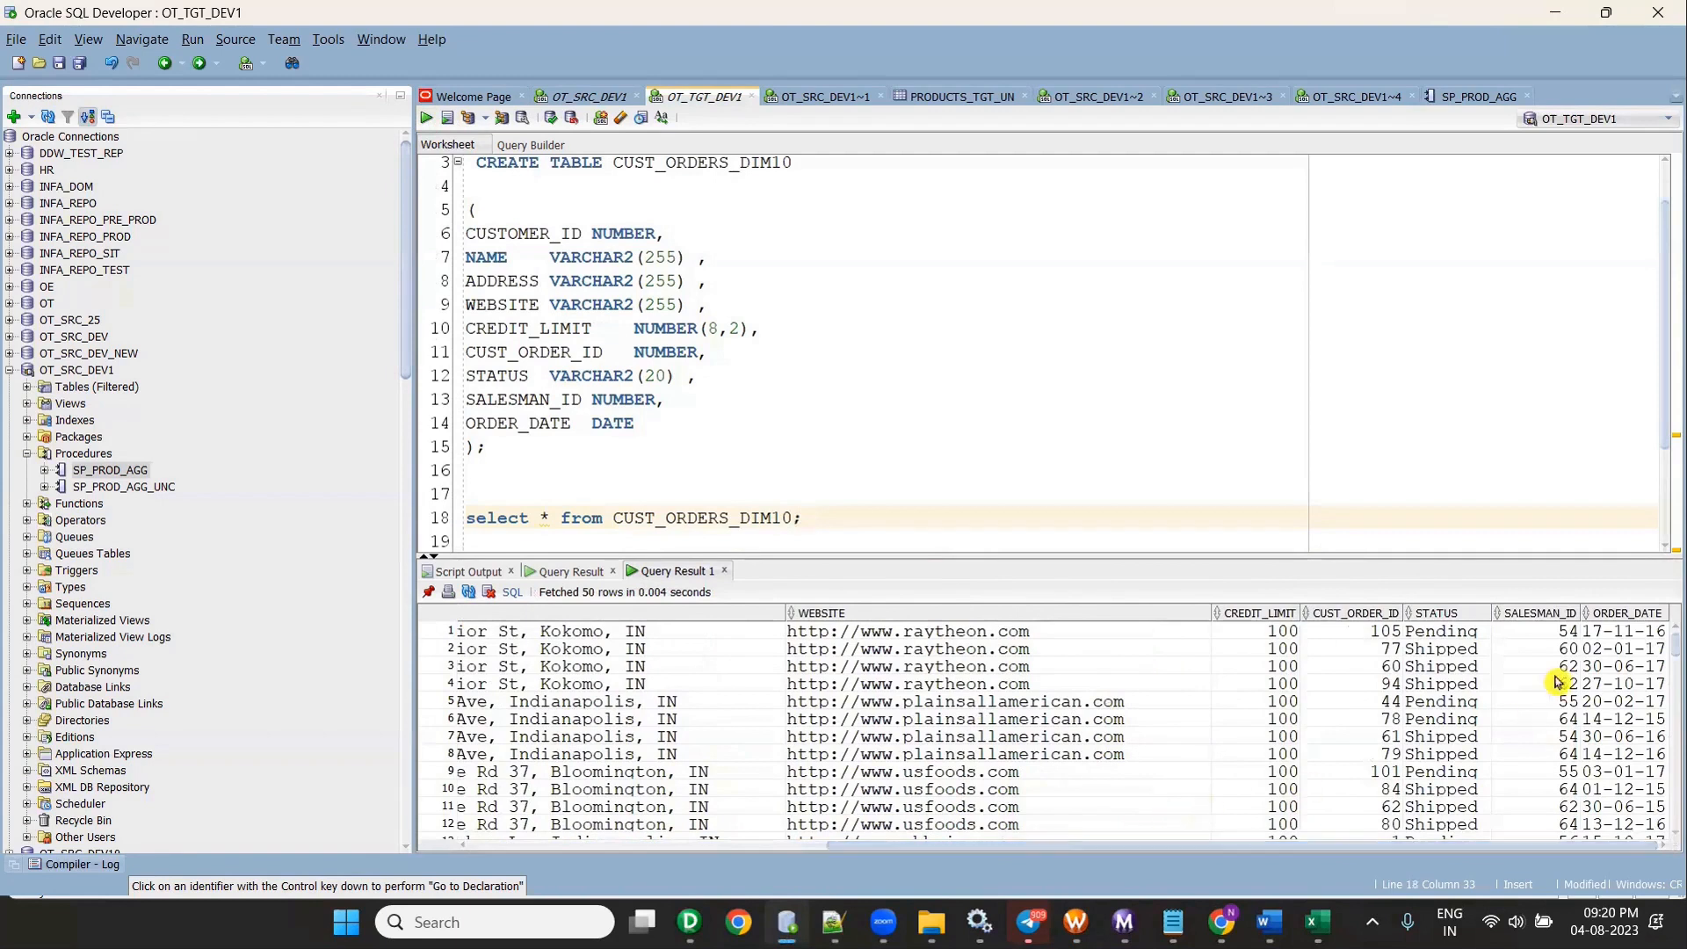
left_click(1333, 618)
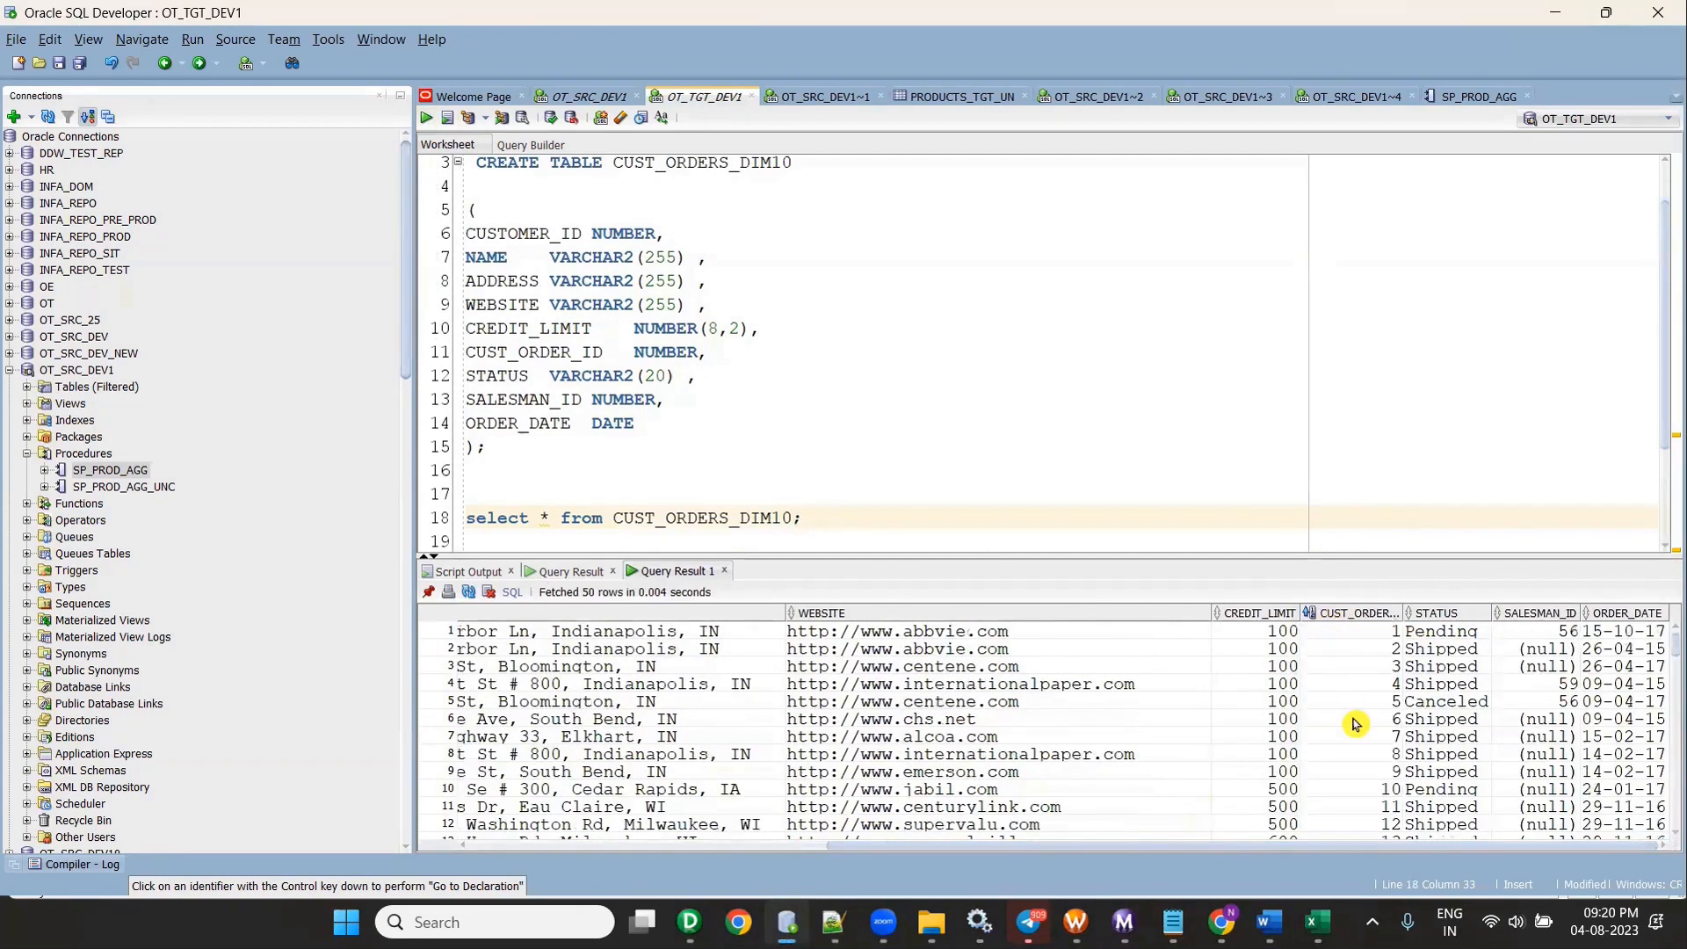
scroll(1354, 723, "down", 12)
scroll(1354, 723, "down", 16)
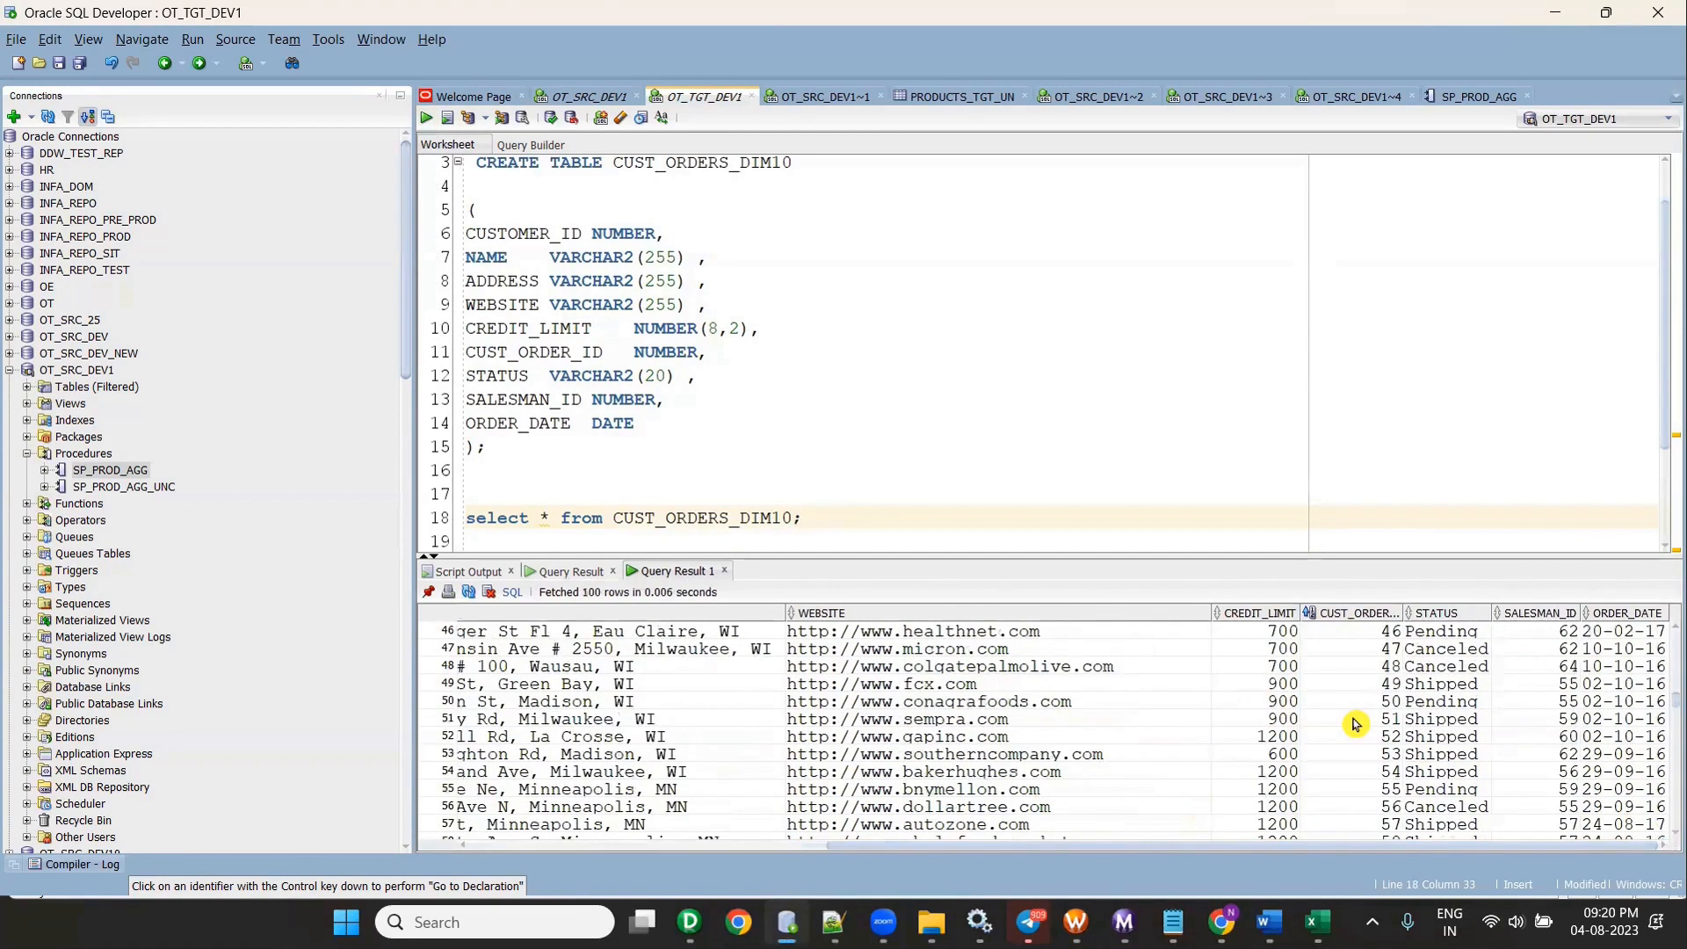
scroll(1385, 806, "down", 5)
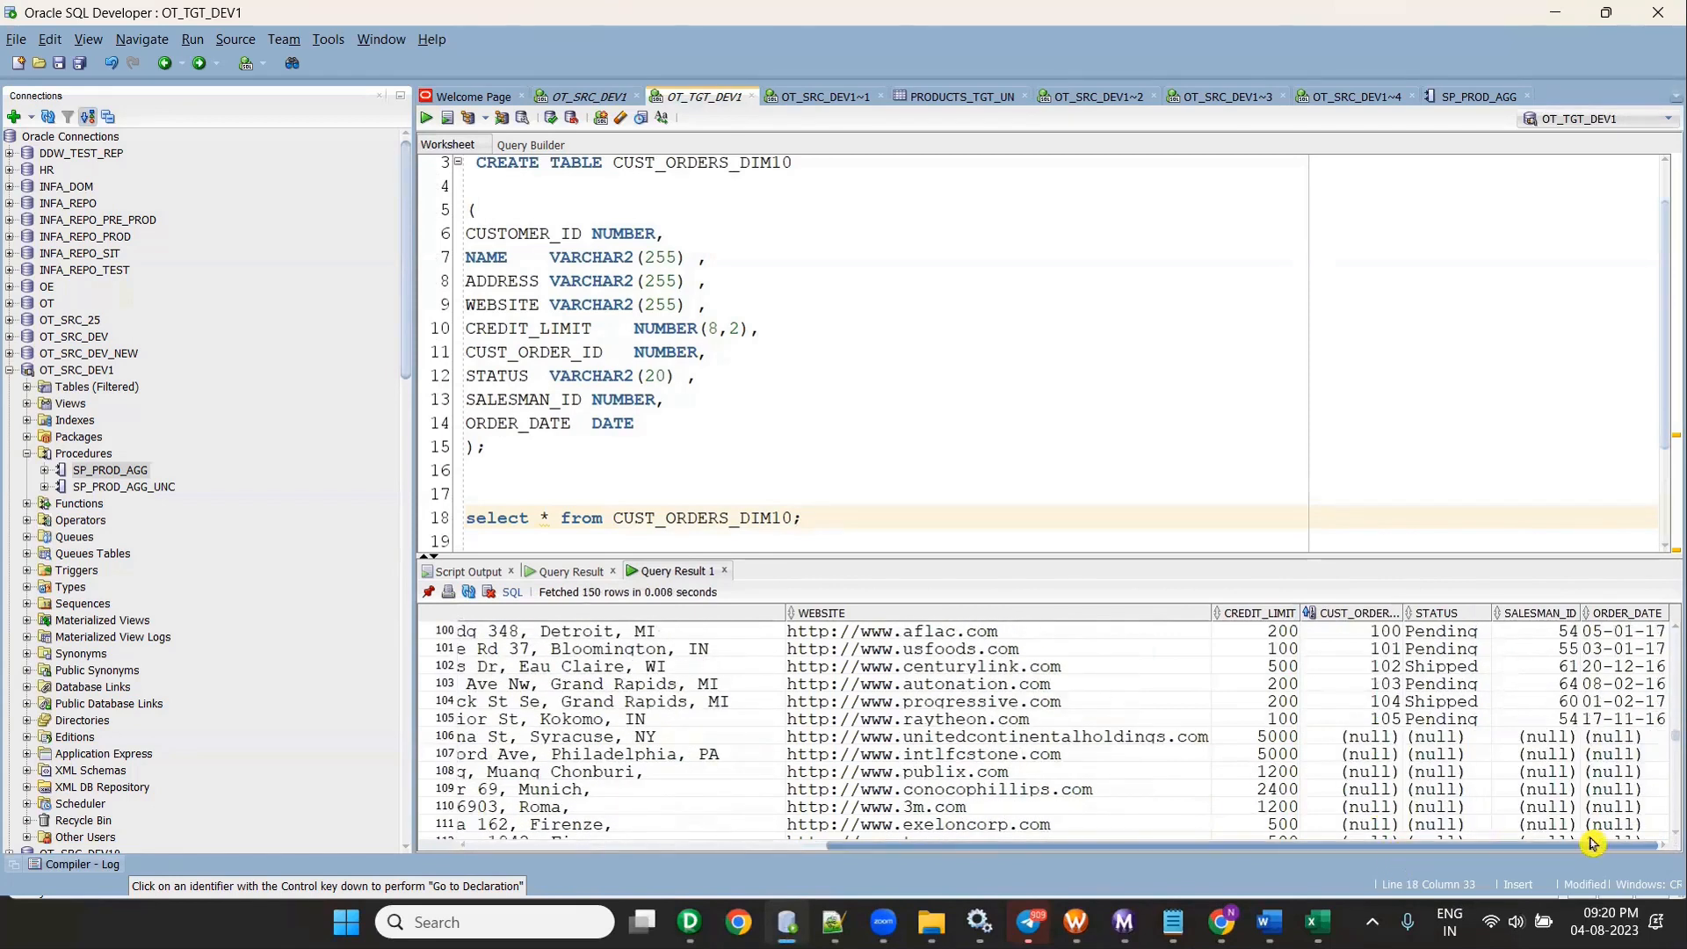
Step: Compare the CUST_ORDER_ID to ORDER_DATE cells of customers with orders against the null rows by highlighting each group
left_click(1376, 720)
key("shift+Right")
key("shift+Right")
key("shift+Right")
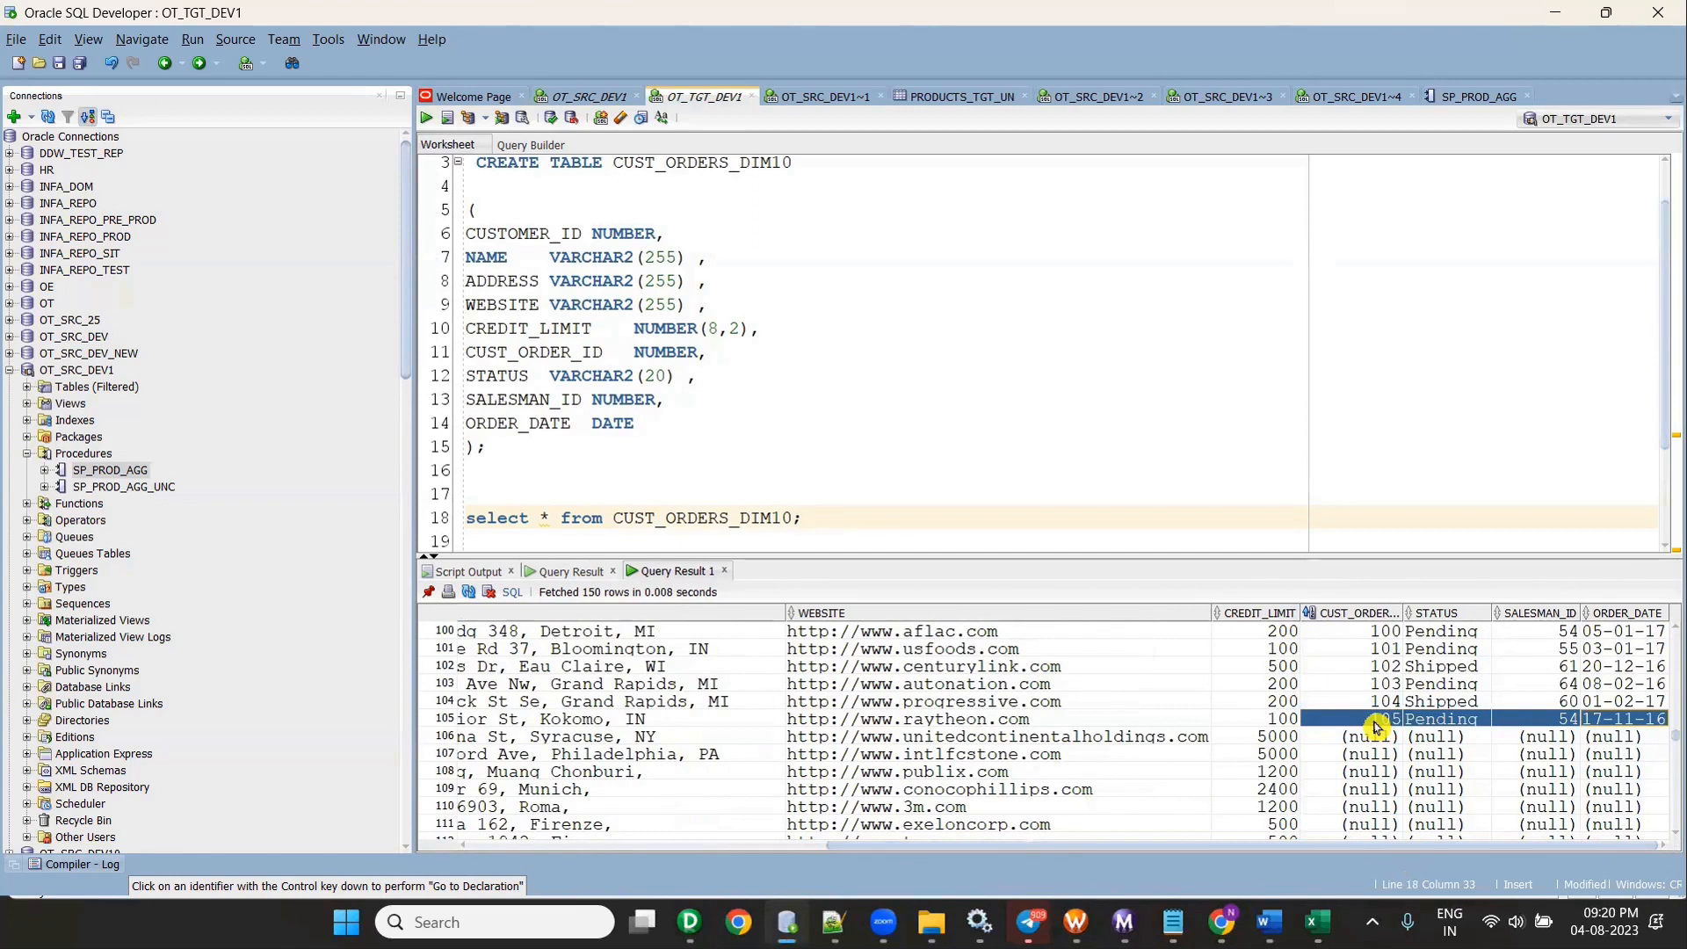
key("shift+Up")
key("shift+Up")
key("shift+Up")
key("shift+Up")
key("shift+Up")
key("shift+Up")
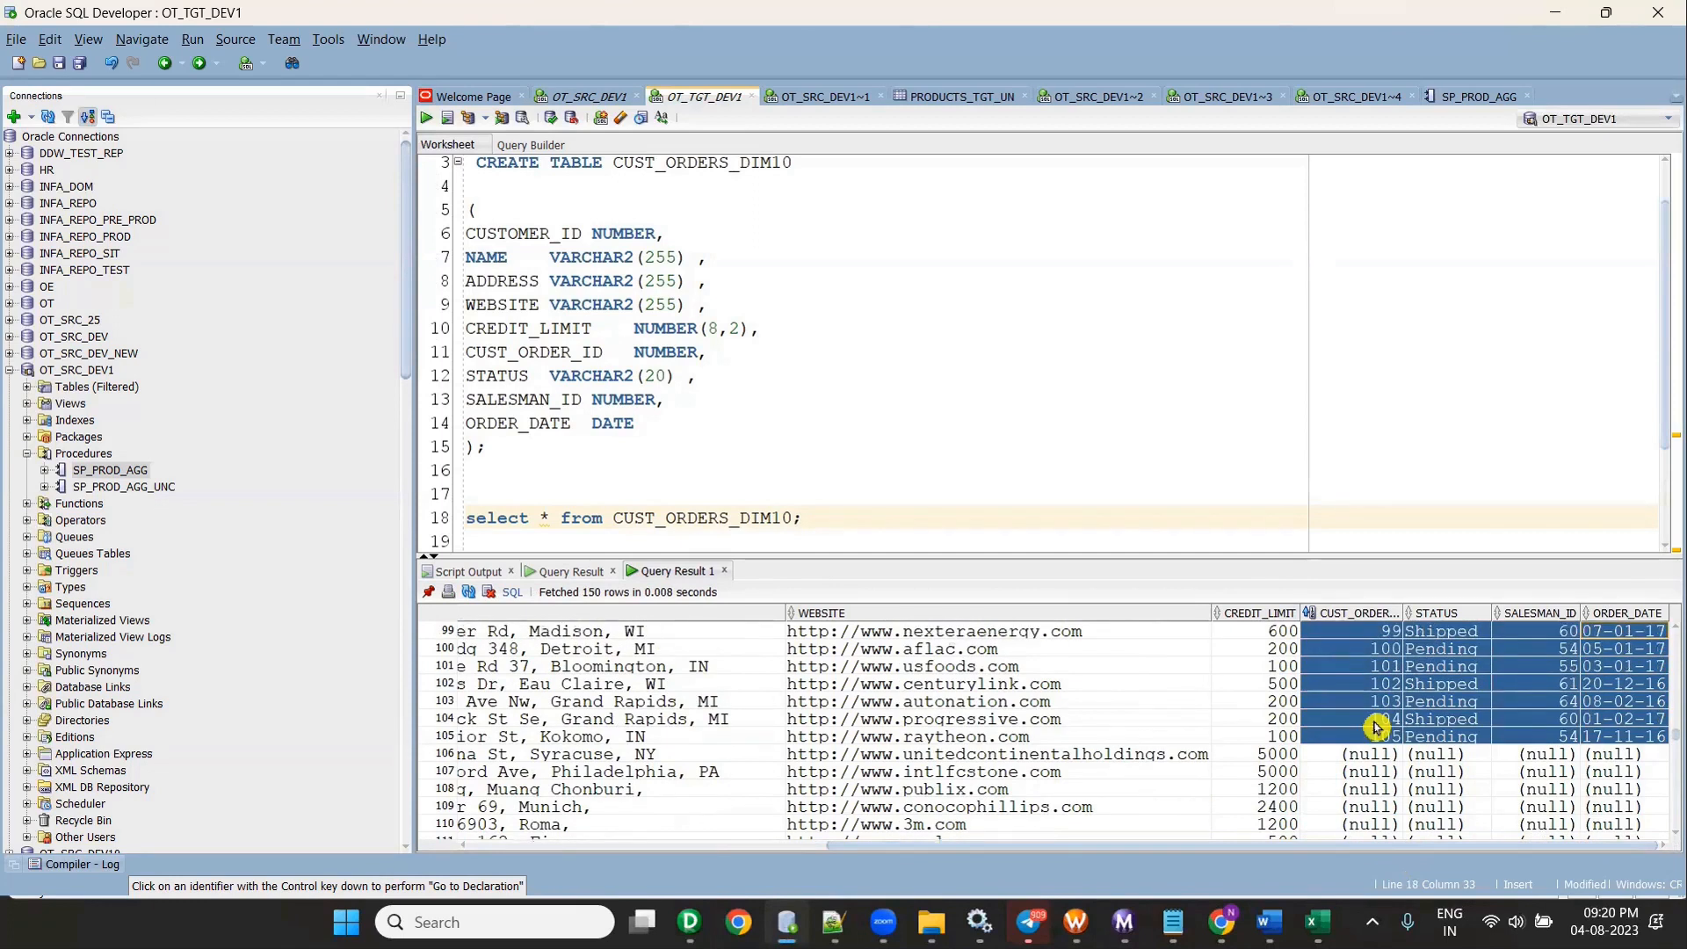
left_click_drag(1364, 754, 1668, 810)
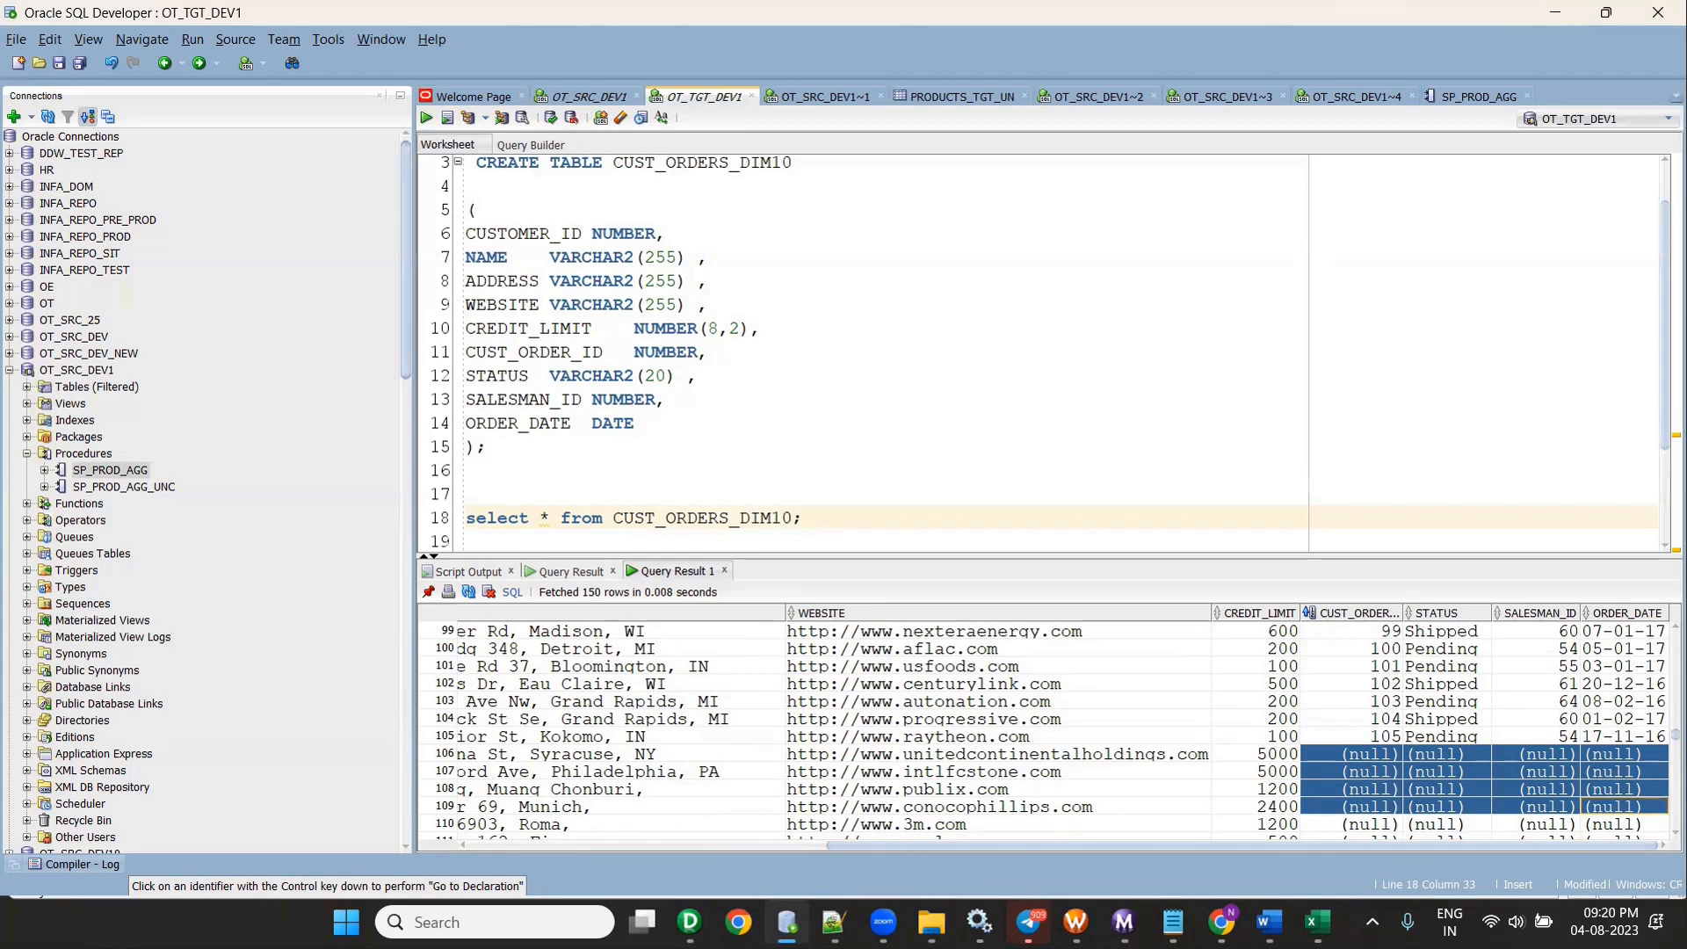
key("alt+Tab")
left_click(97, 64)
left_click_drag(480, 249, 582, 361)
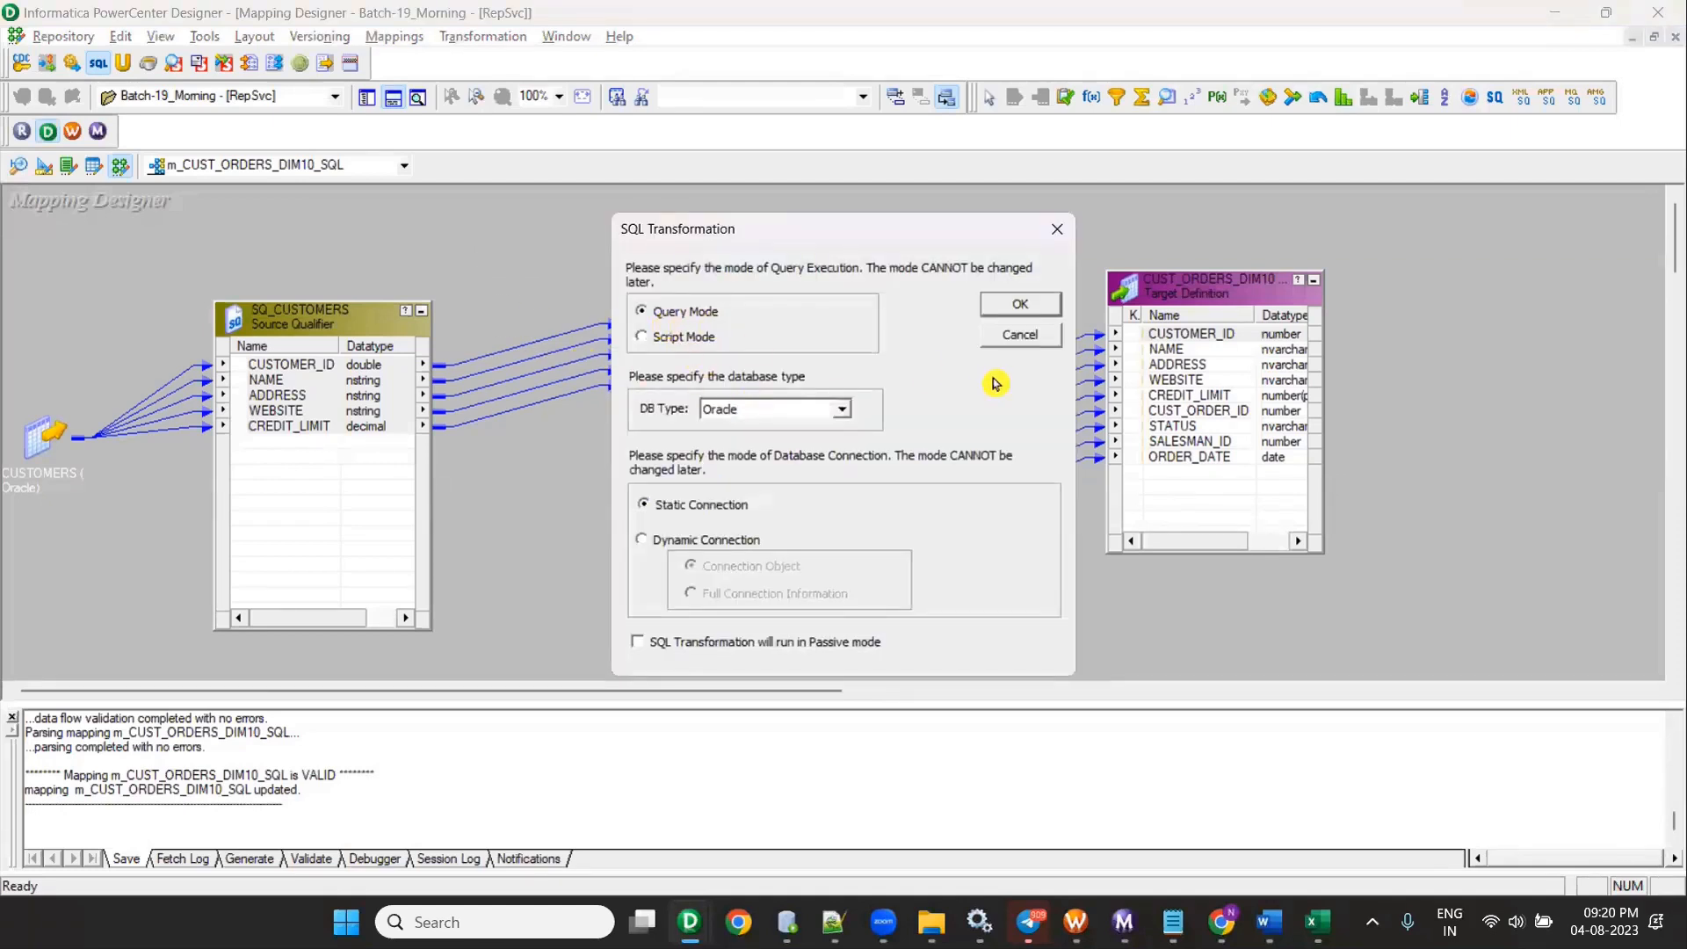
left_click(1017, 338)
Step: In PowerCenter Designer, review the properties, SQL ports and SQL query of the mapping's SQL transformation
double_click(715, 466)
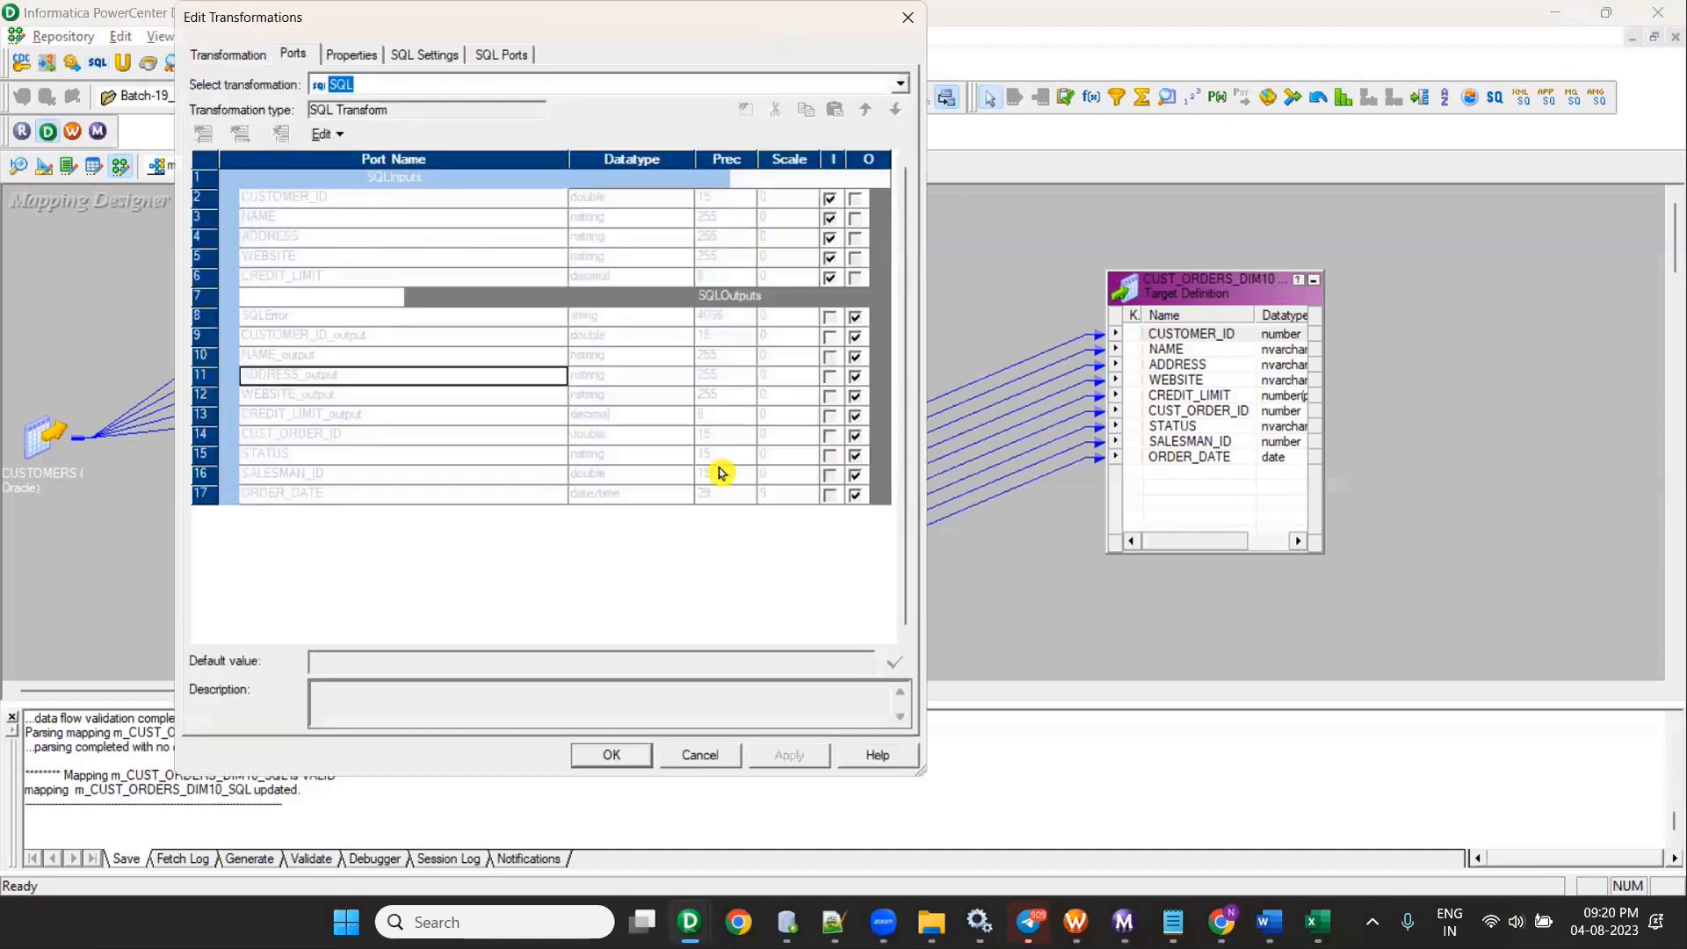
left_click(407, 56)
left_click(338, 58)
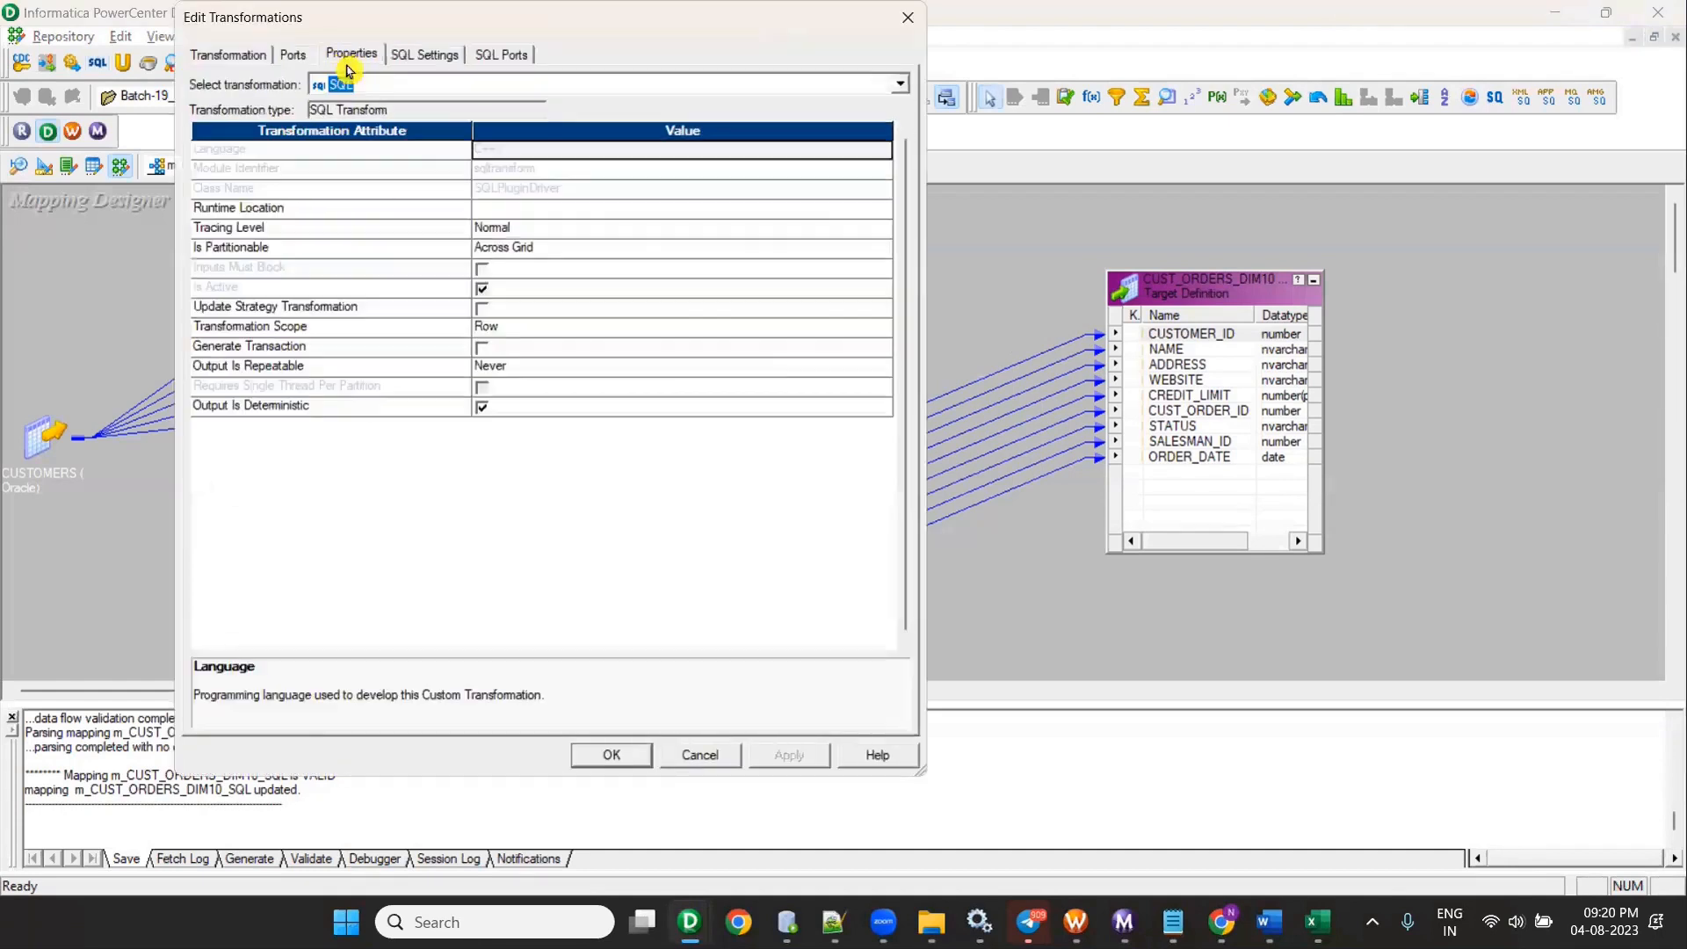
left_click(500, 54)
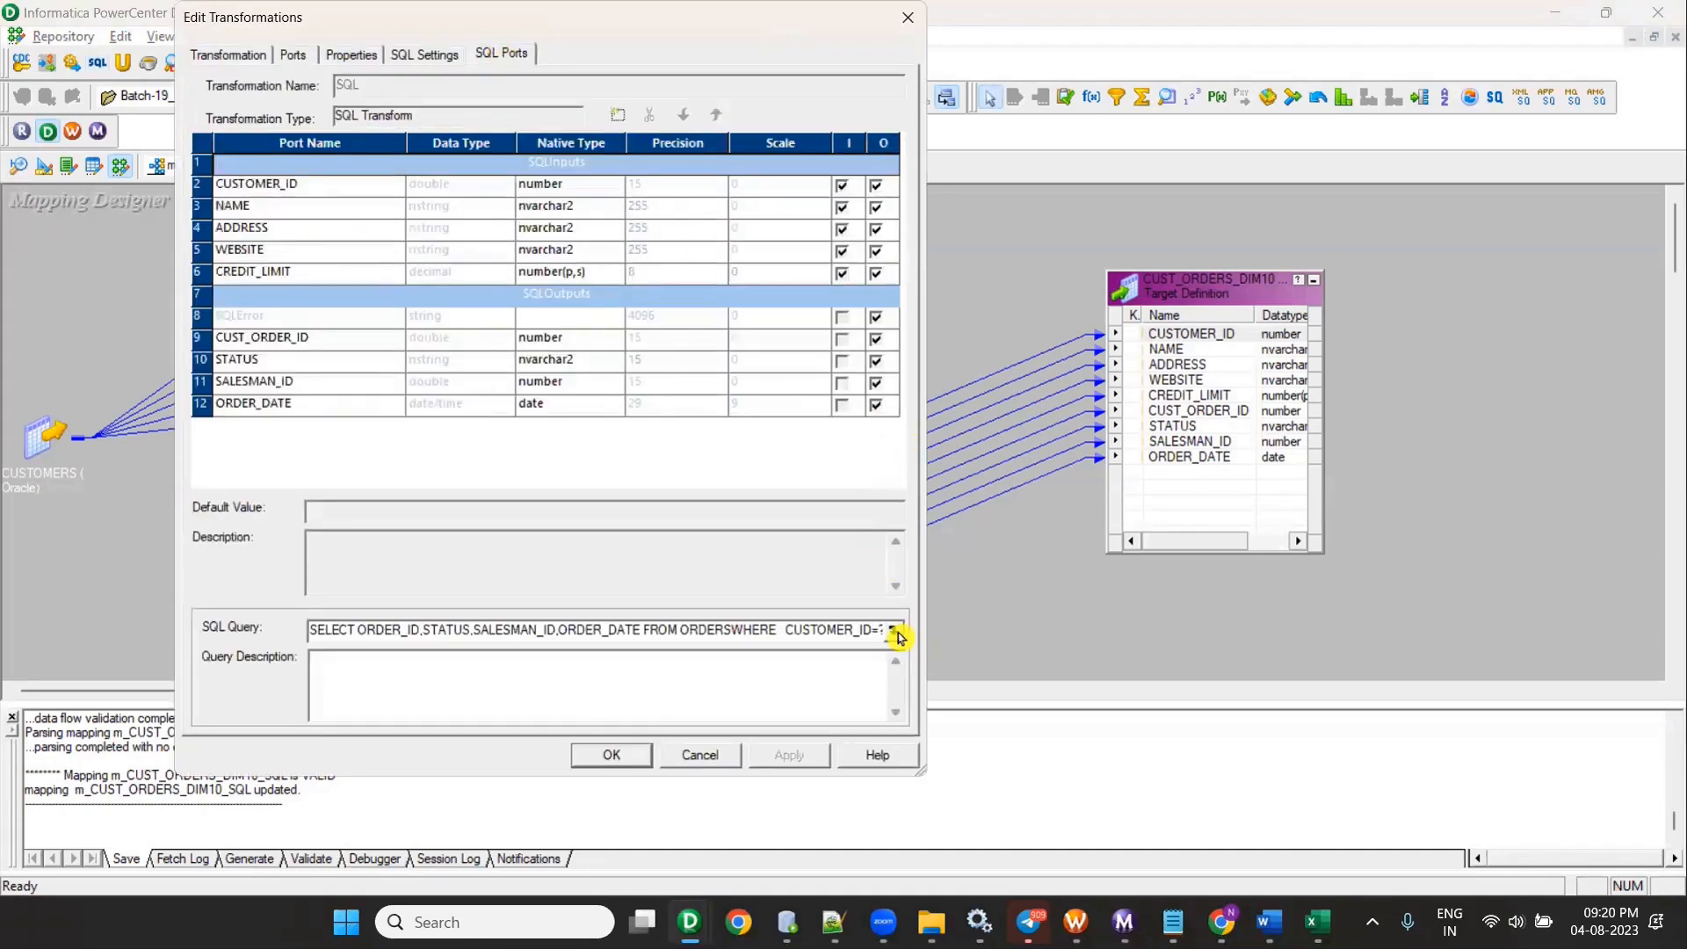
left_click(896, 632)
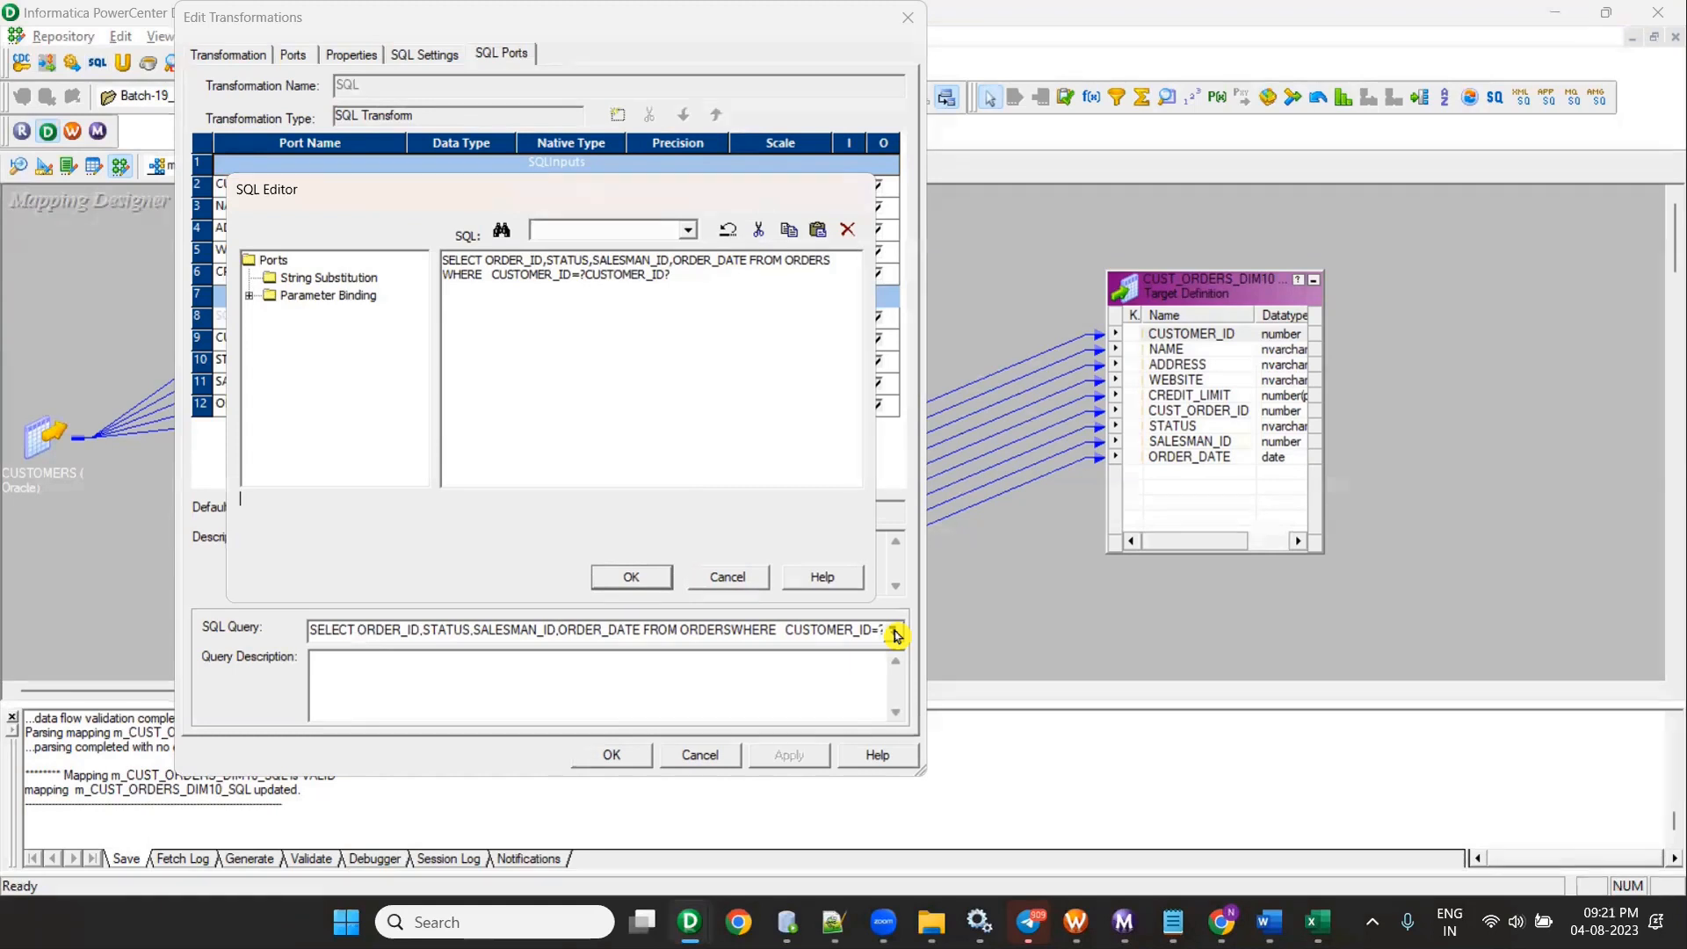
left_click(630, 577)
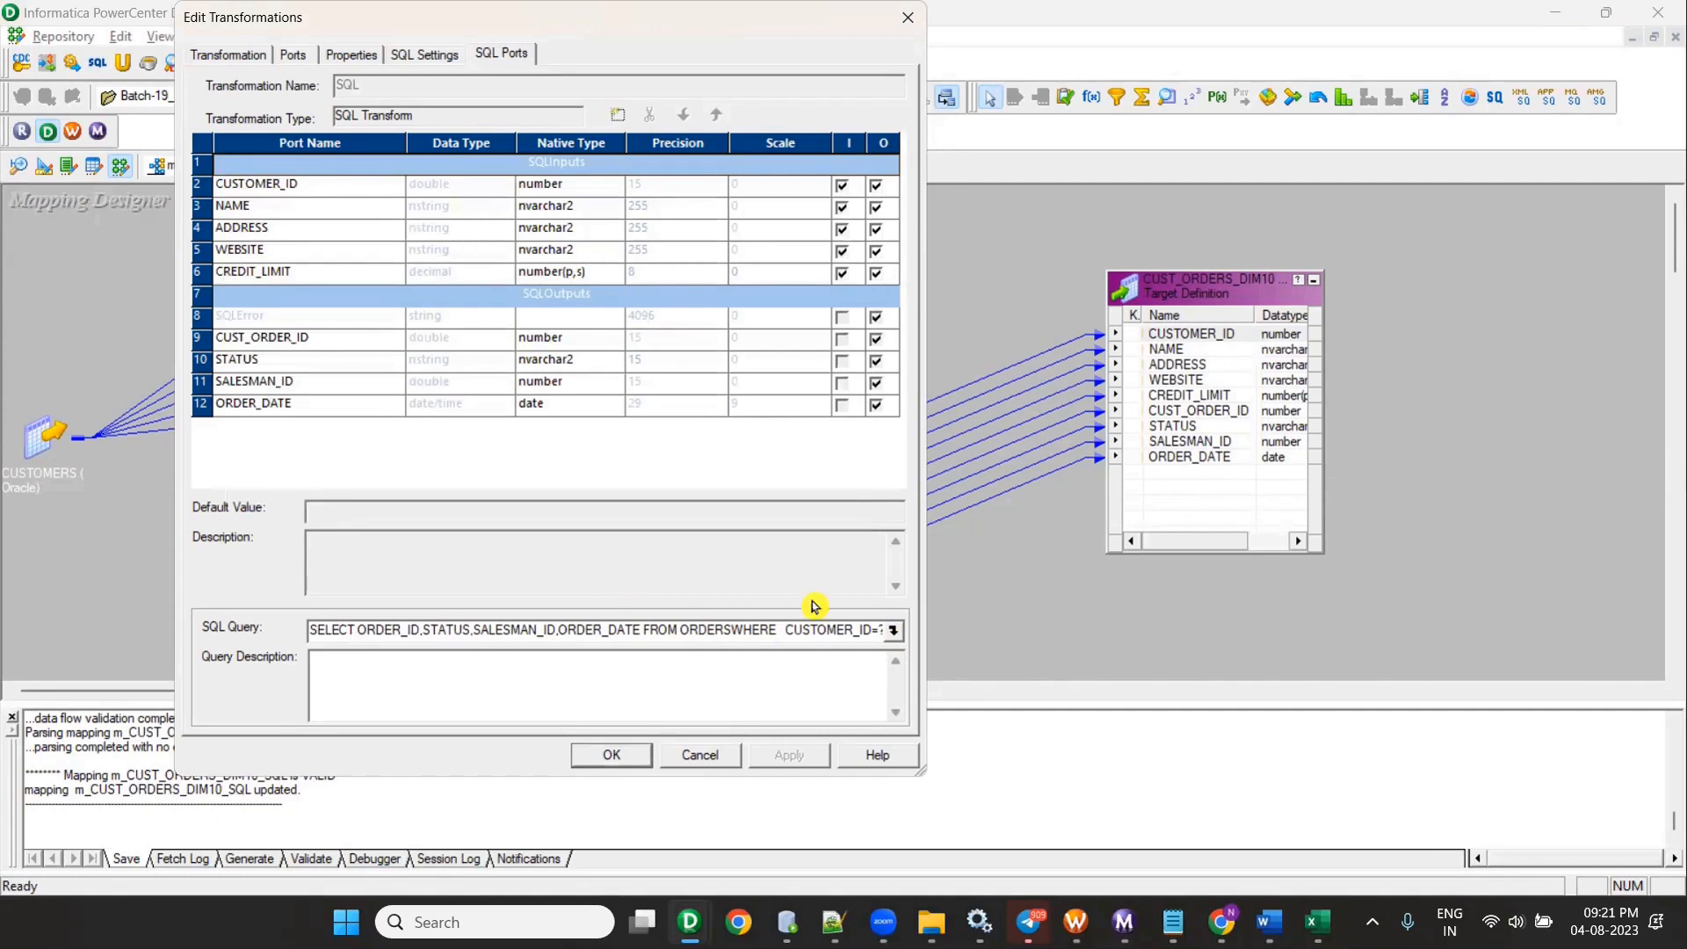
Step: Examine the SELECT statement and the ?CUSTOMER_ID? parameter in an enlarged SQL Editor, then accept the transformation and save the mapping
left_click(893, 630)
left_click_drag(484, 265, 674, 262)
left_click_drag(541, 208, 572, 273)
left_click(715, 504)
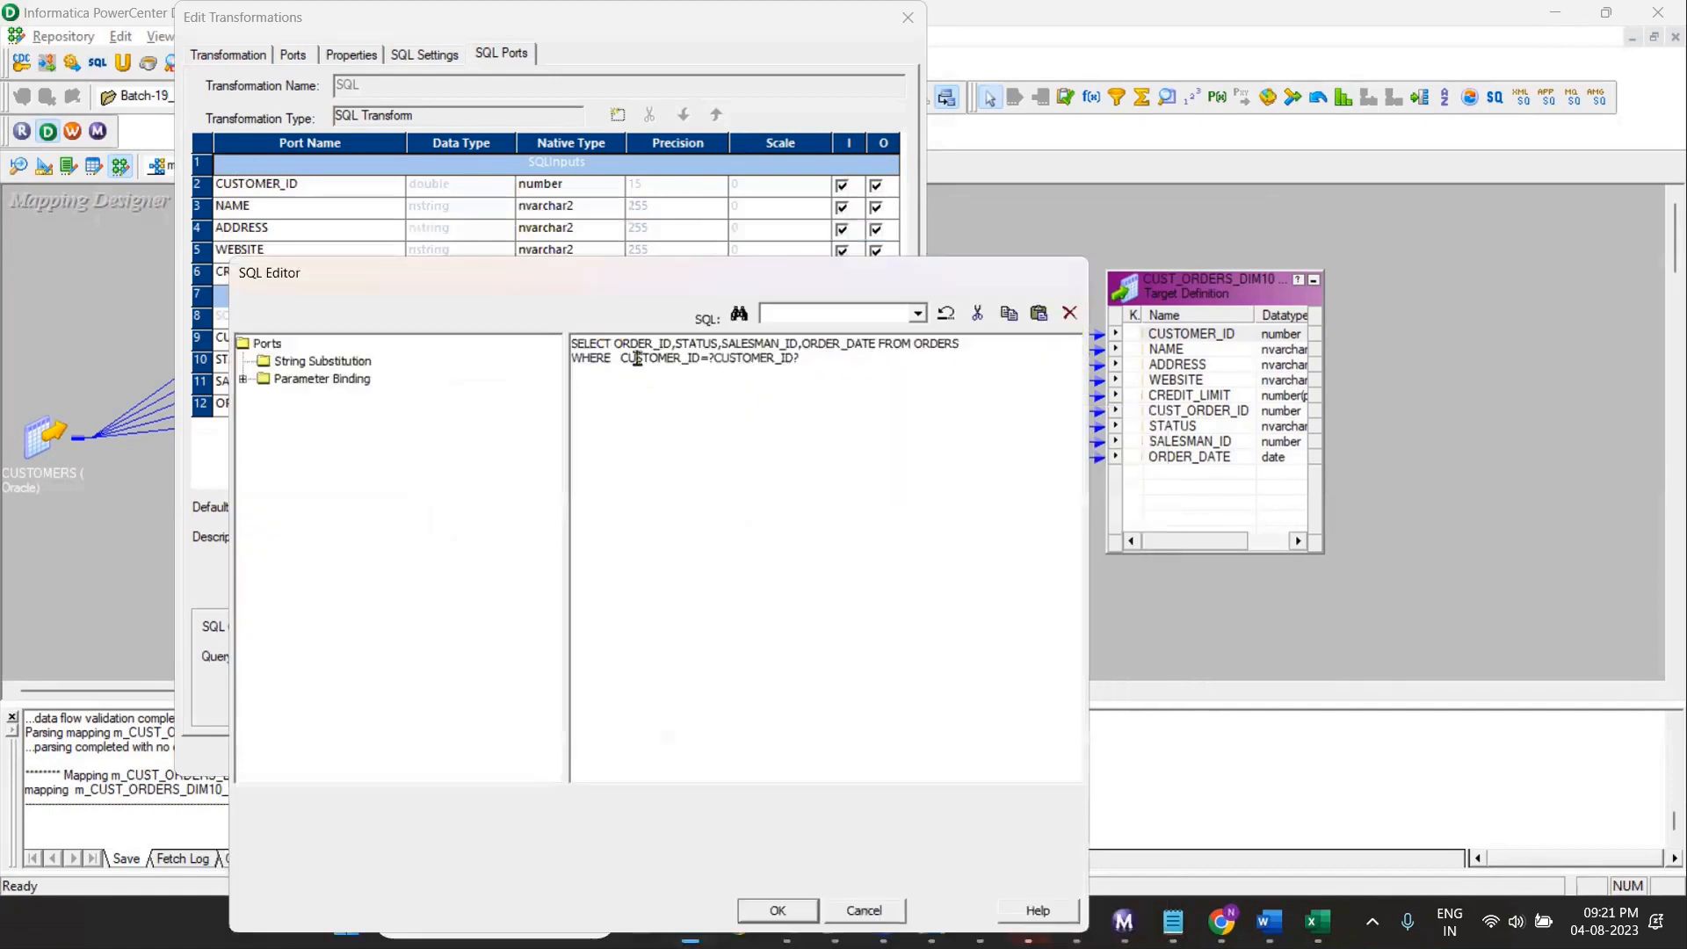
left_click_drag(962, 345, 542, 330)
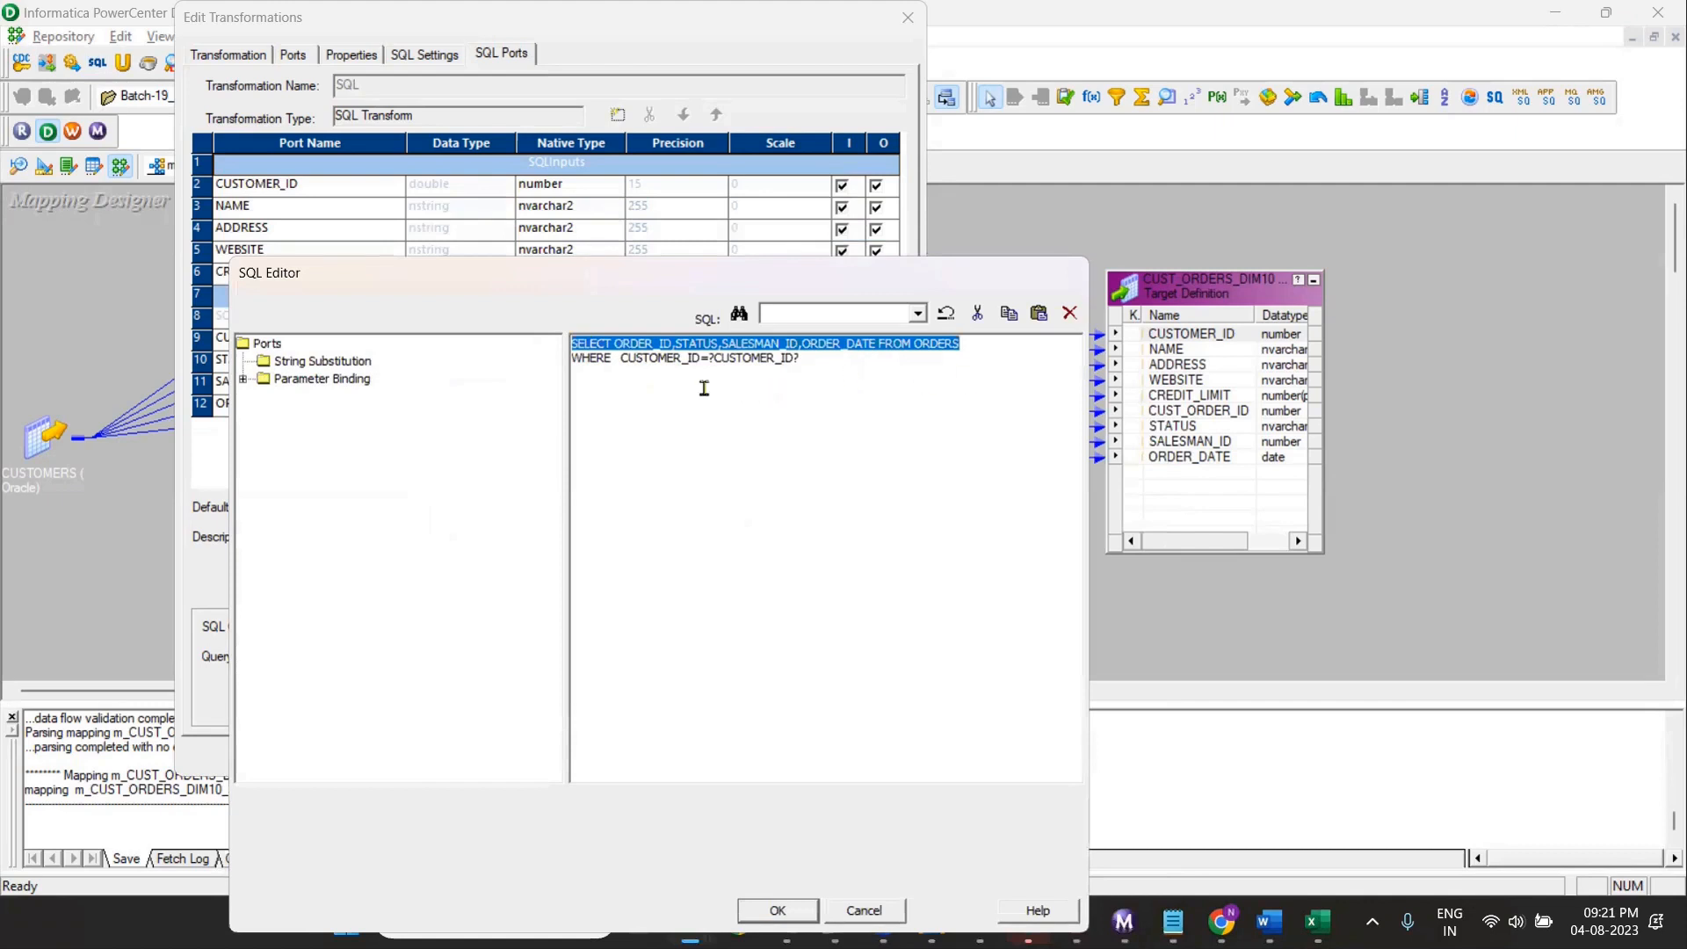
left_click(622, 360)
left_click_drag(709, 359, 802, 359)
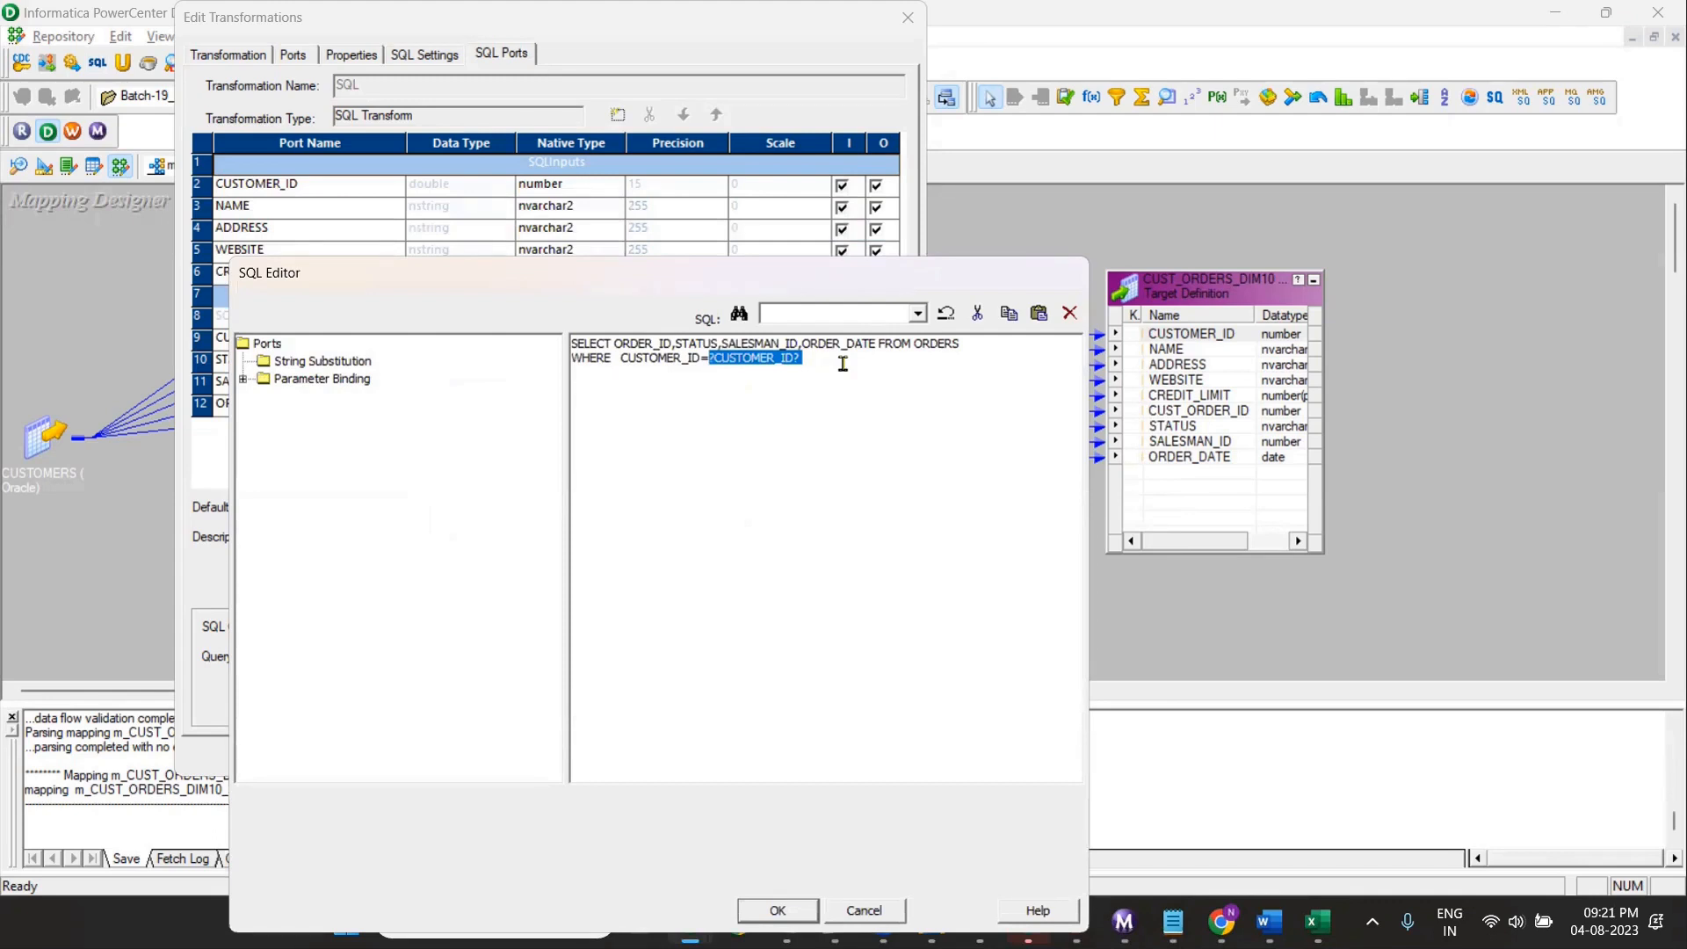
left_click_drag(869, 285, 810, 130)
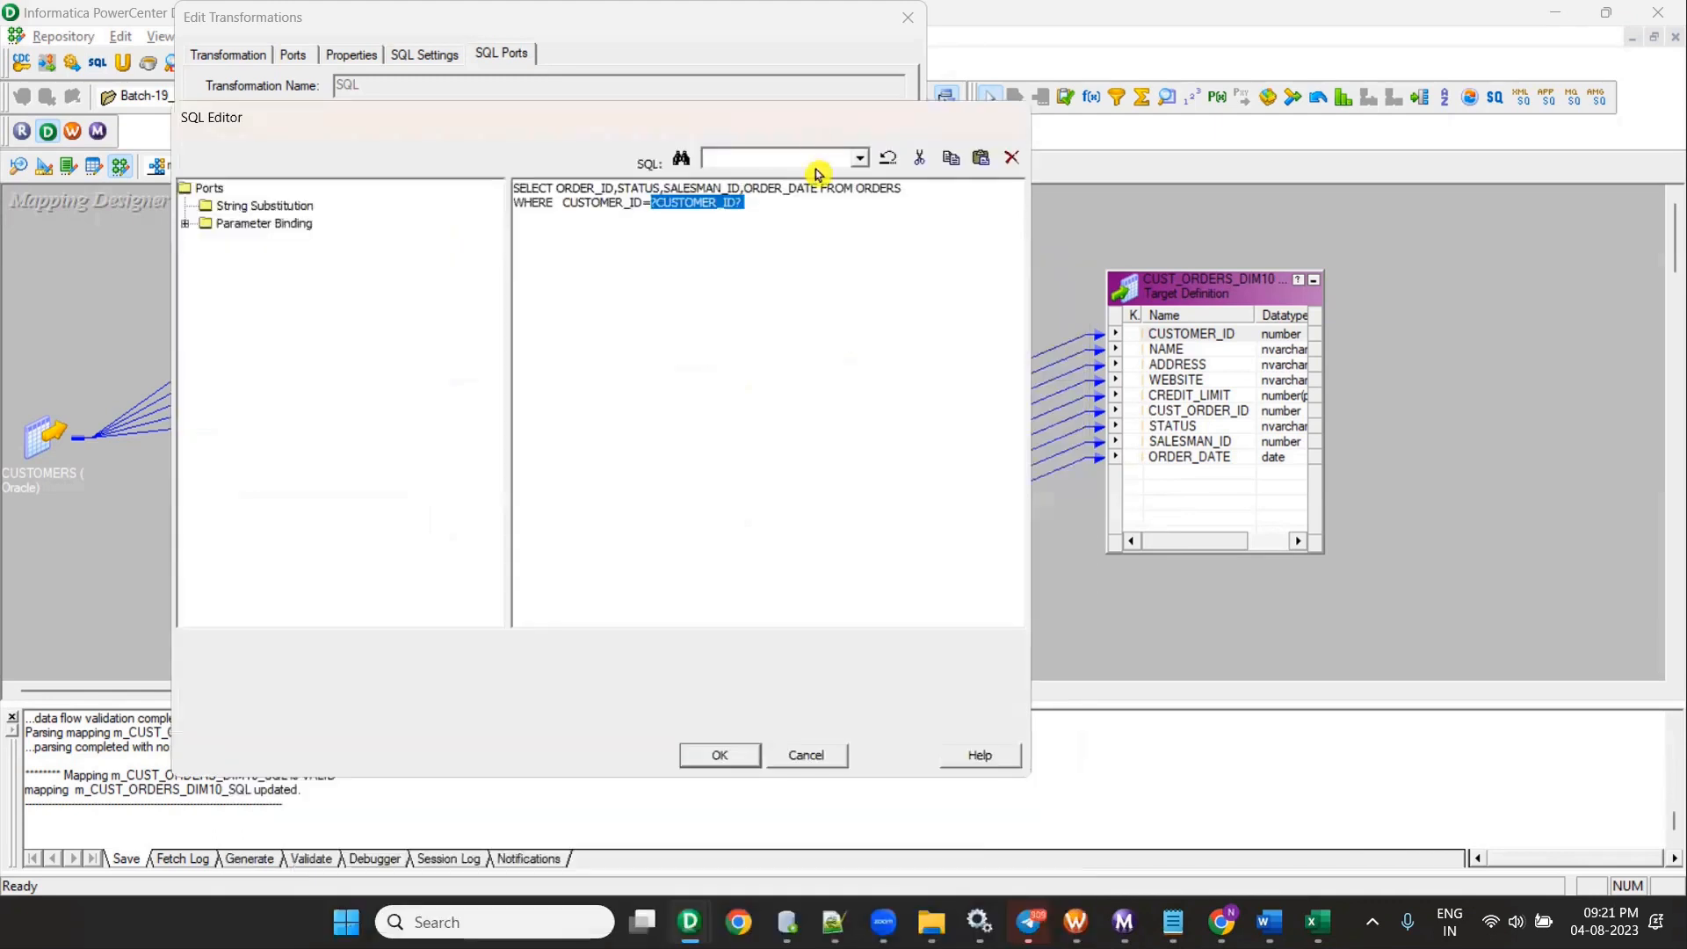
left_click(740, 758)
left_click(615, 755)
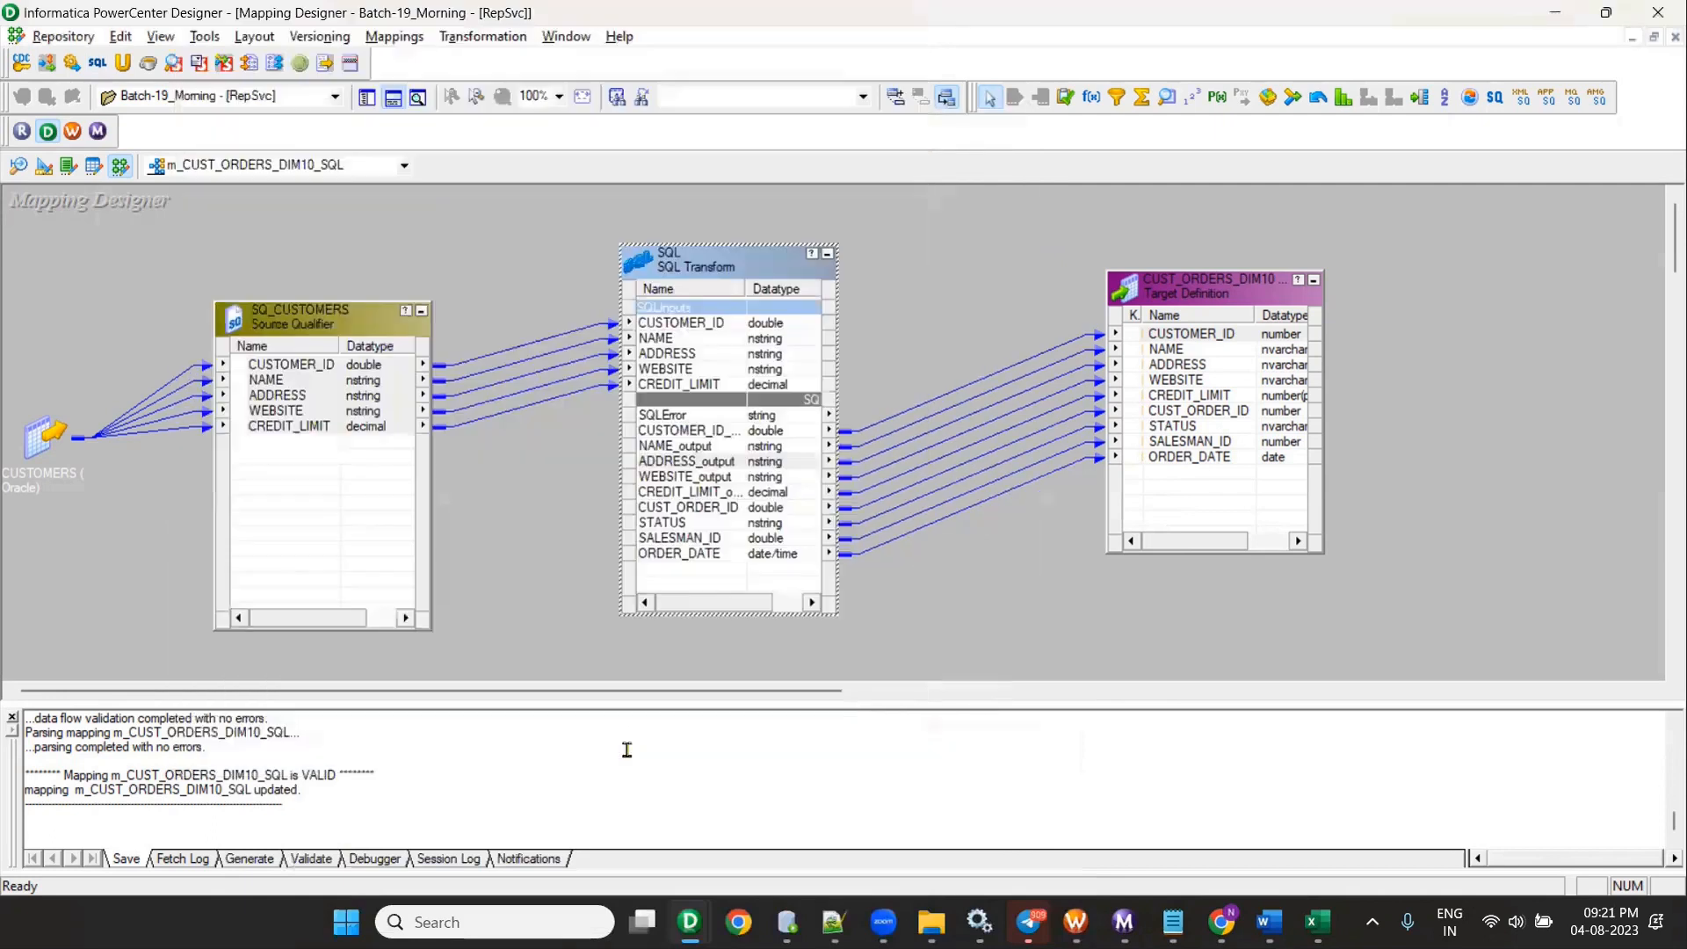
key("ctrl+s")
Step: Add a second SQL transformation to the mapping in Query Mode with the Oracle database type and a static connection
left_click(995, 519)
left_click(98, 64)
left_click_drag(420, 255, 615, 400)
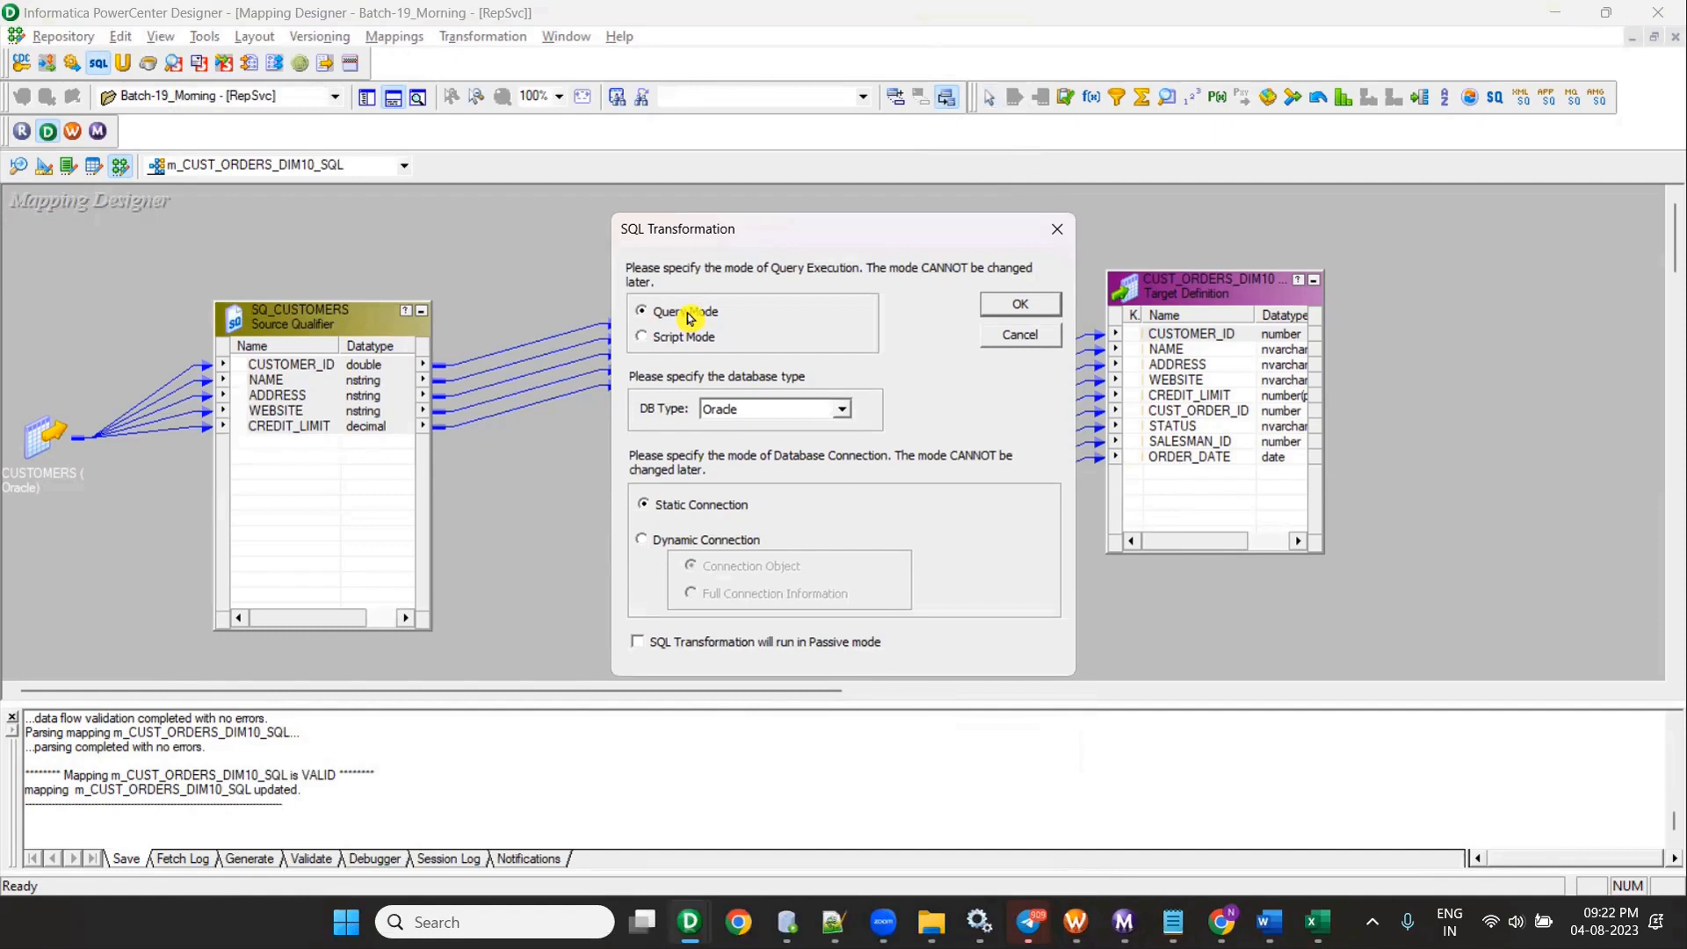
left_click(986, 313)
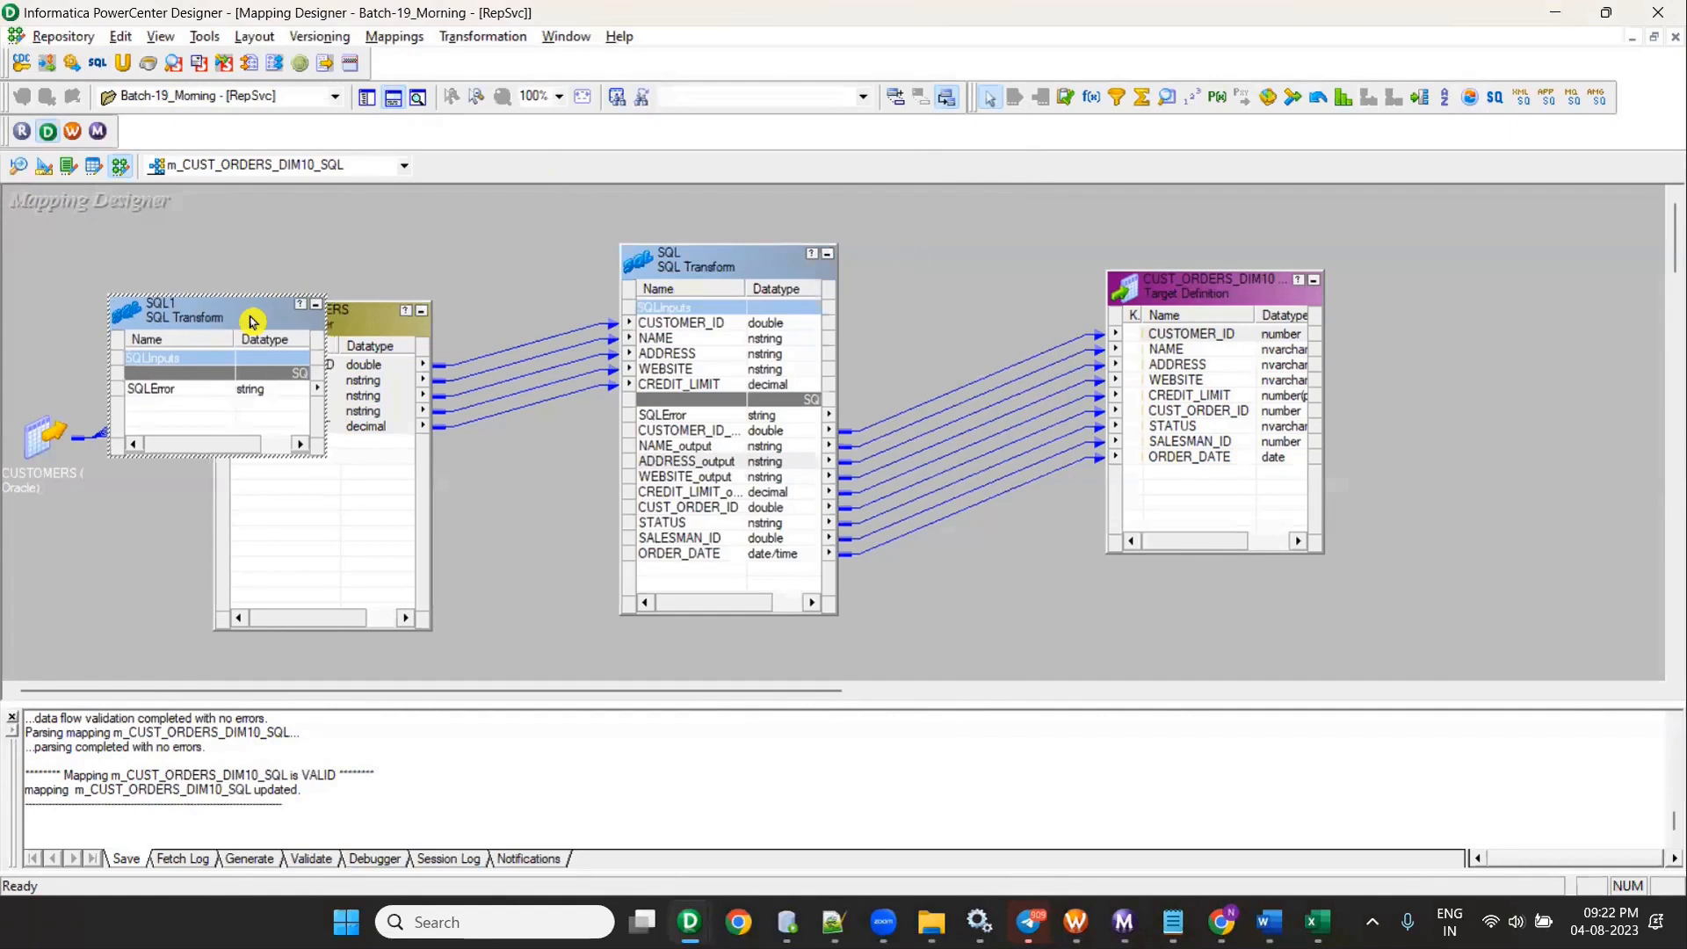
Step: Delete the second SQL transformation, SQL1, from the mapping, and check the query execution mode options for a new one without creating it
key("Delete")
key("Return")
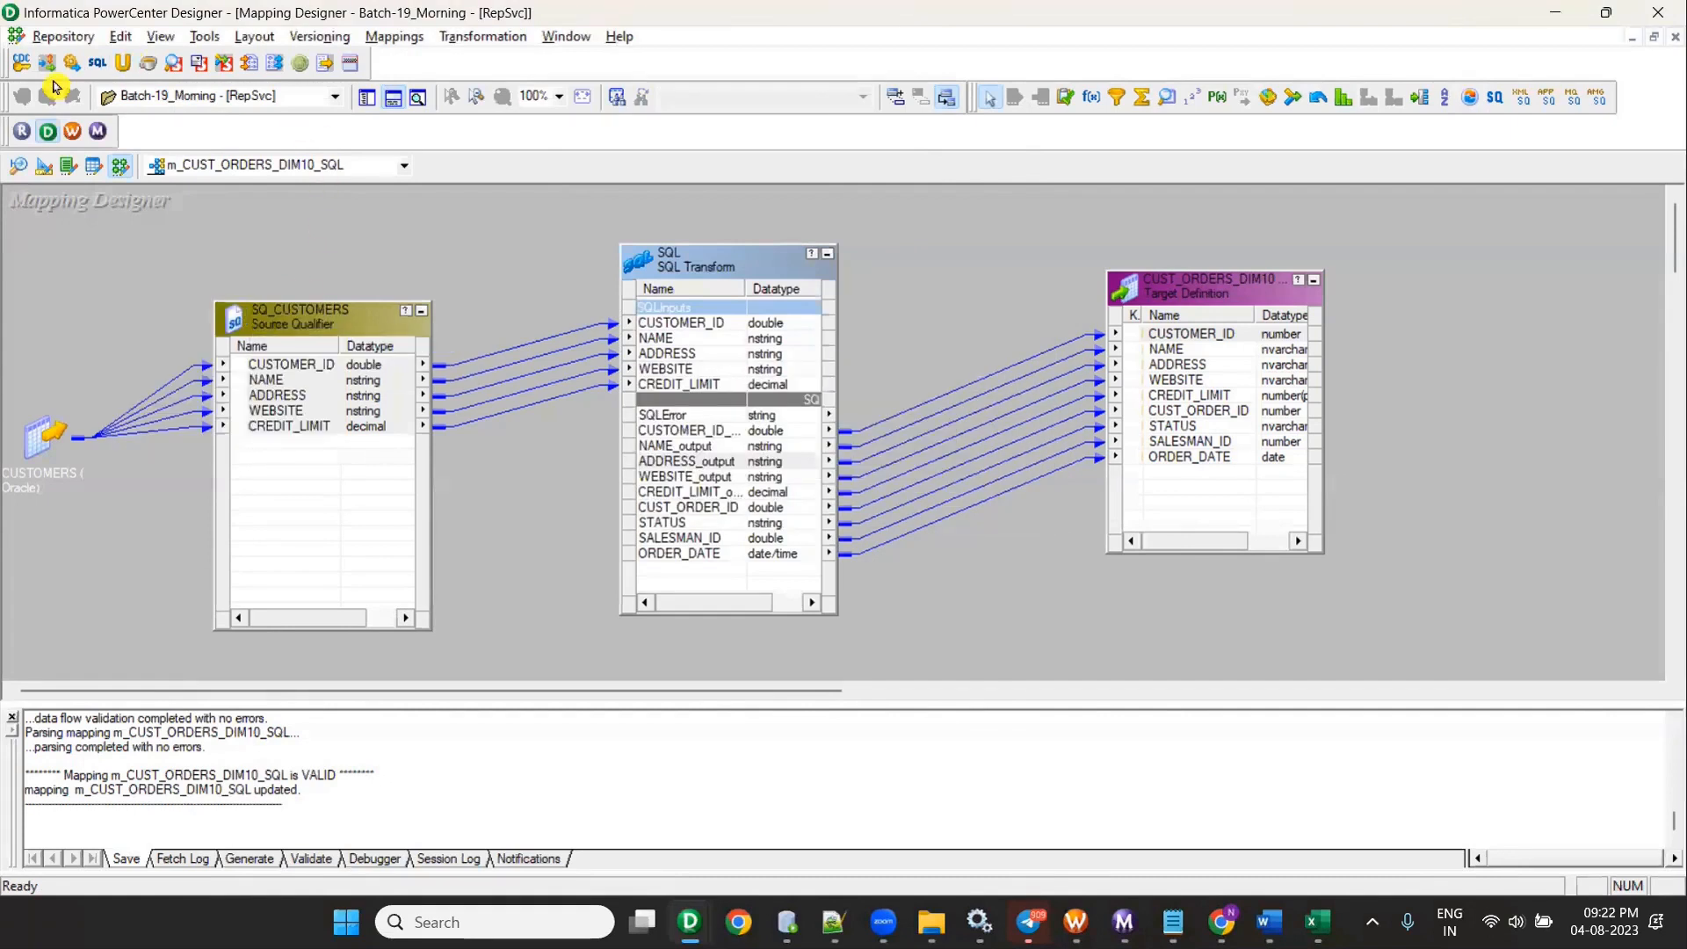
left_click(98, 63)
left_click(537, 430)
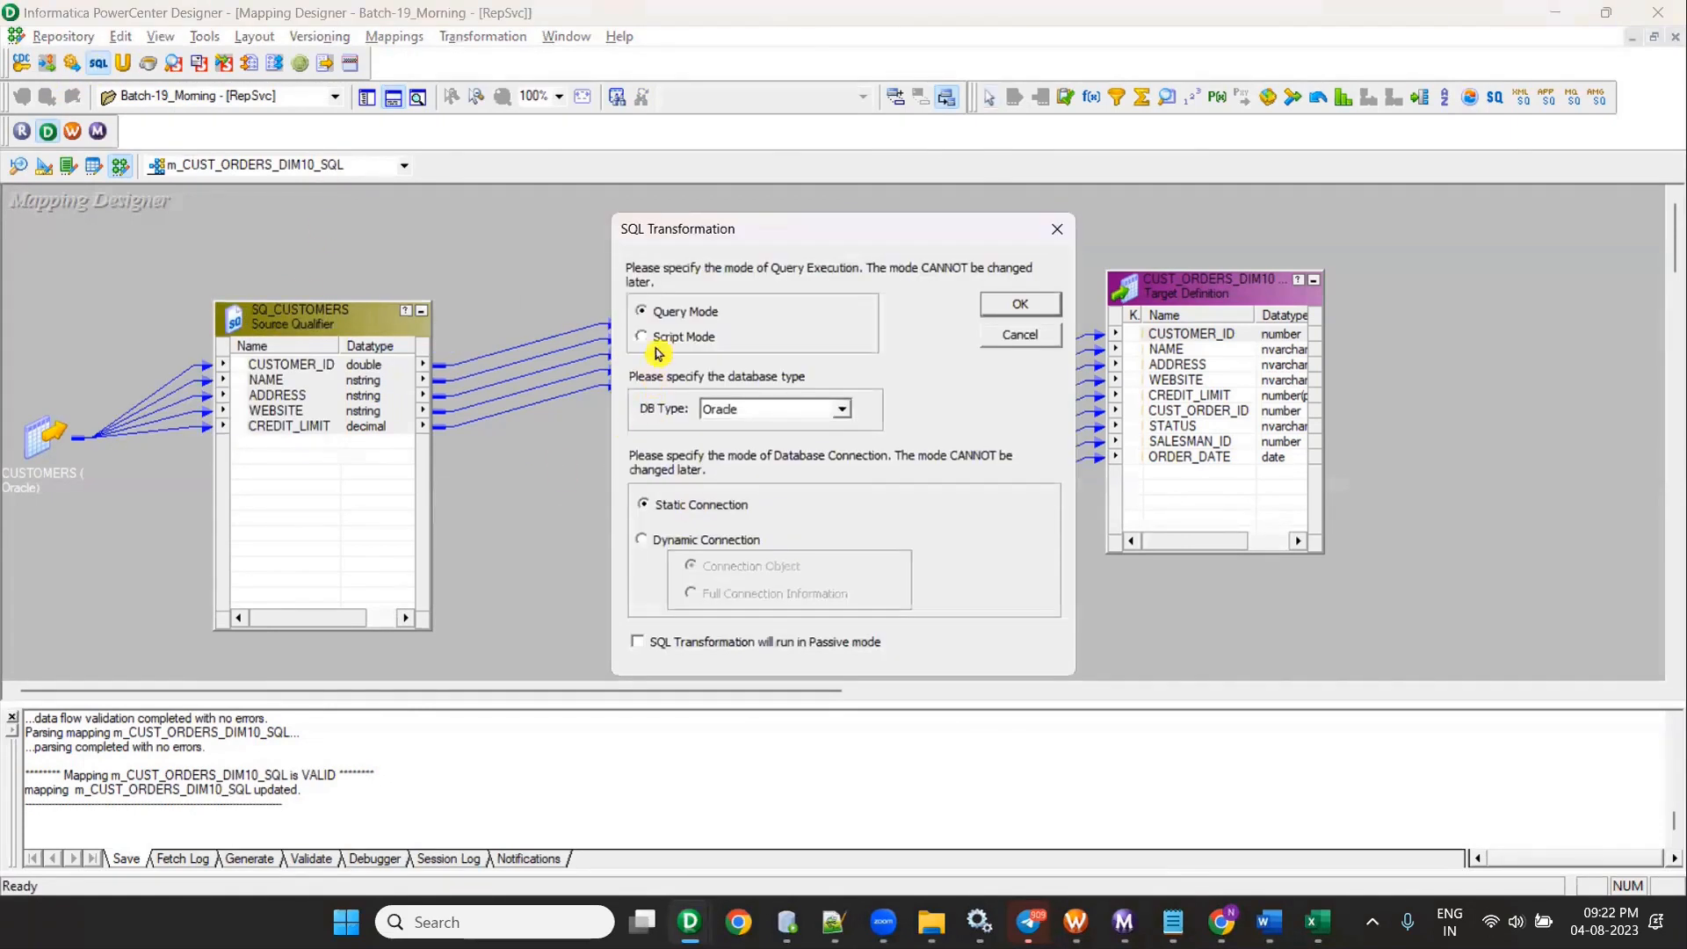
left_click(1058, 233)
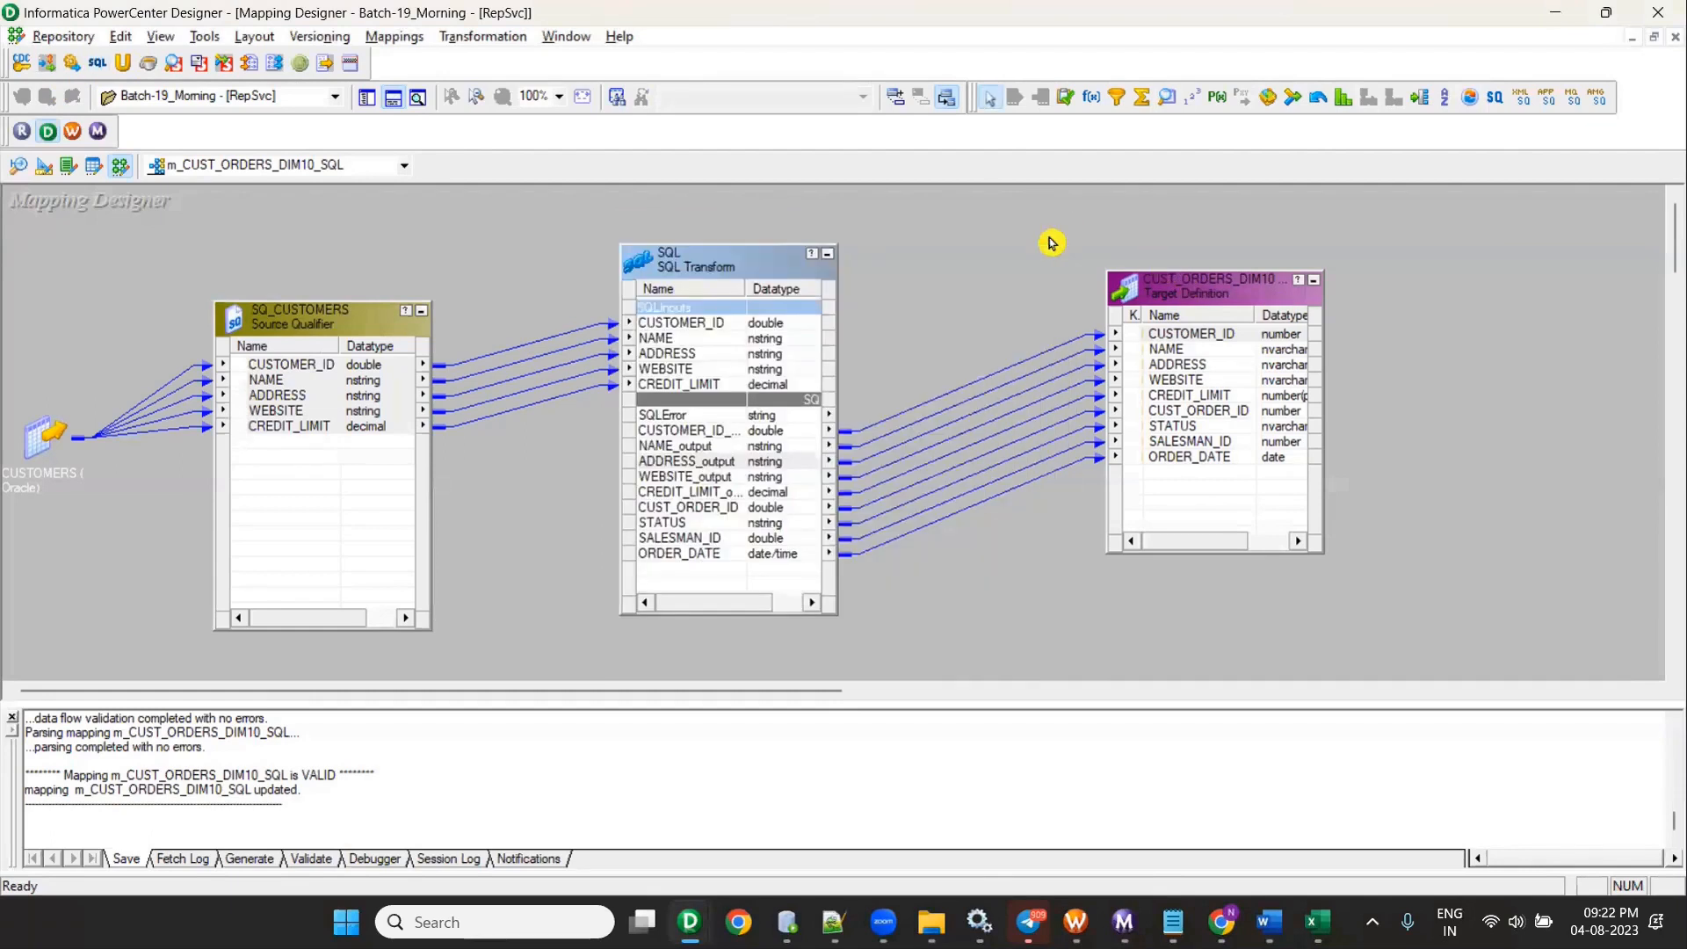
Step: In Notepad++, add the question "in powercenter , can you create a target table at run time ?" below the existing notes
key("super+r")
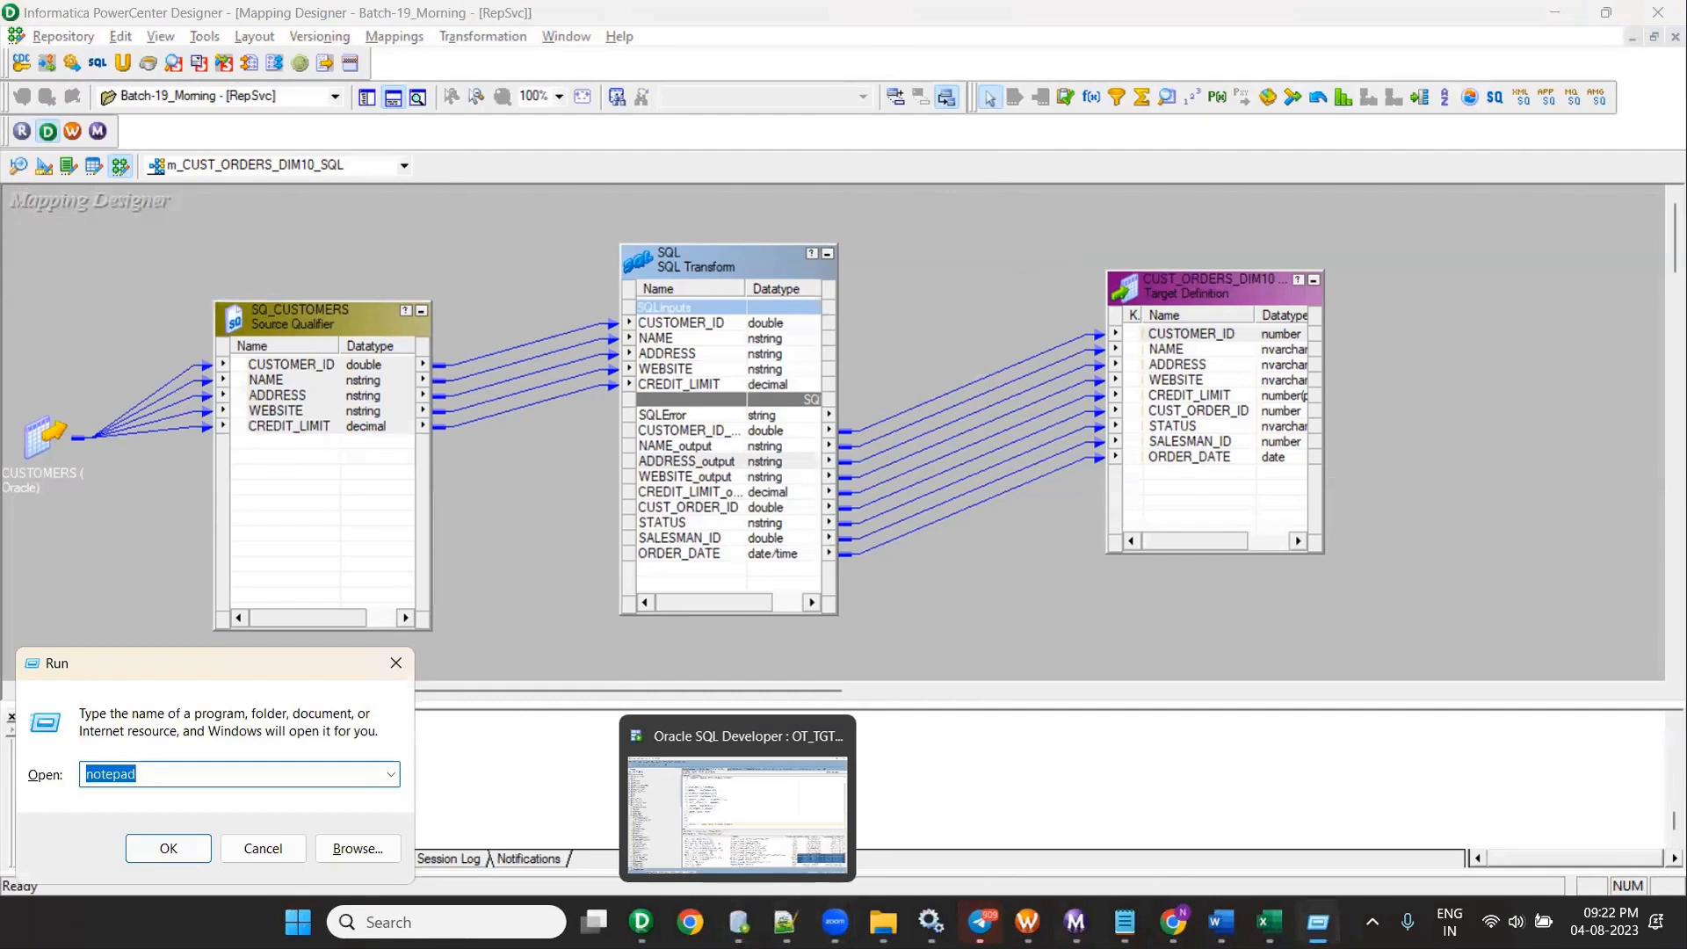
left_click(785, 922)
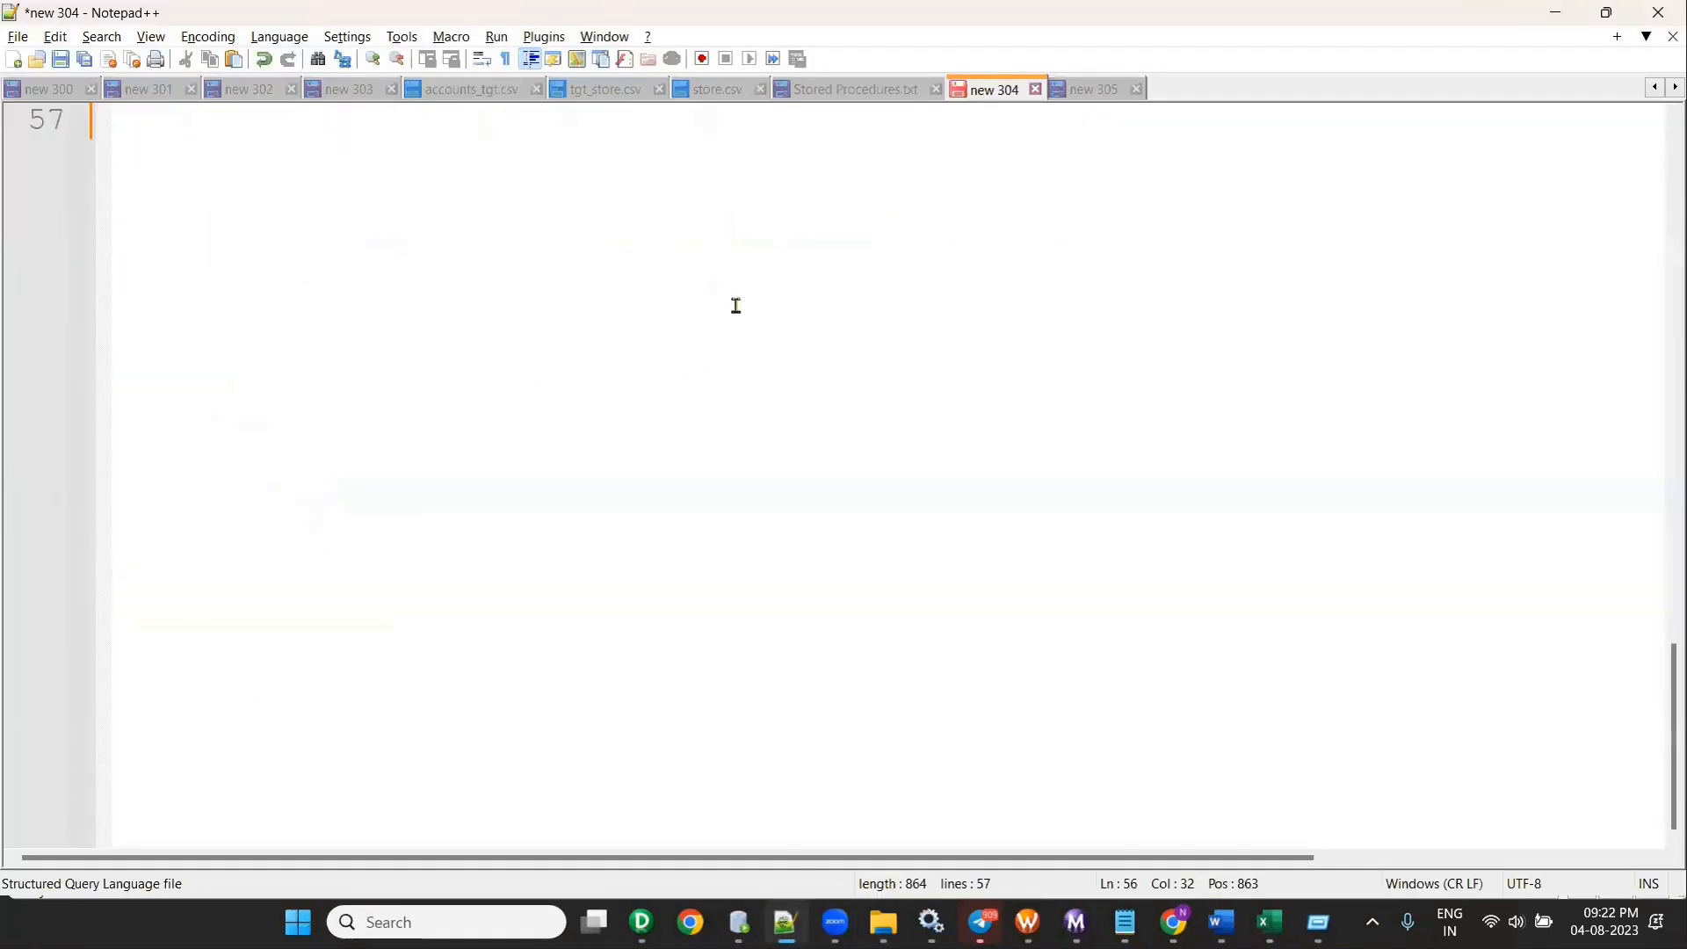
key("Return")
key("Return")
key("Return")
type("in powercenter , can you ")
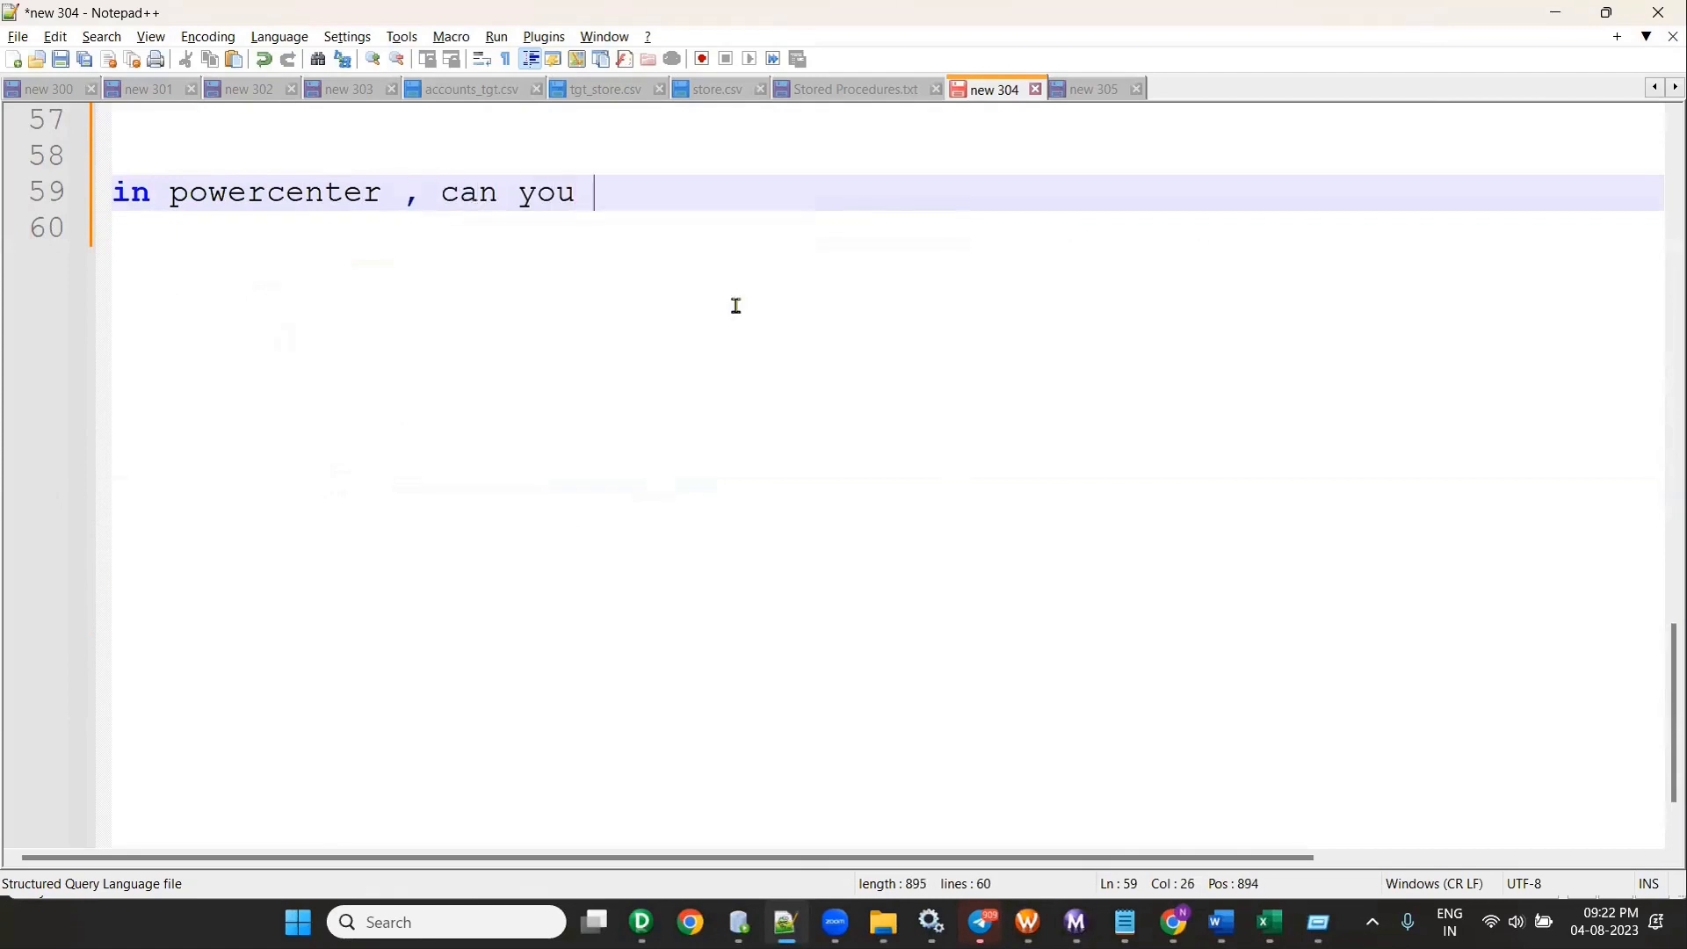
type("create")
key("BackSpace")
key("BackSpace")
key("BackSpace")
type("eate a target ")
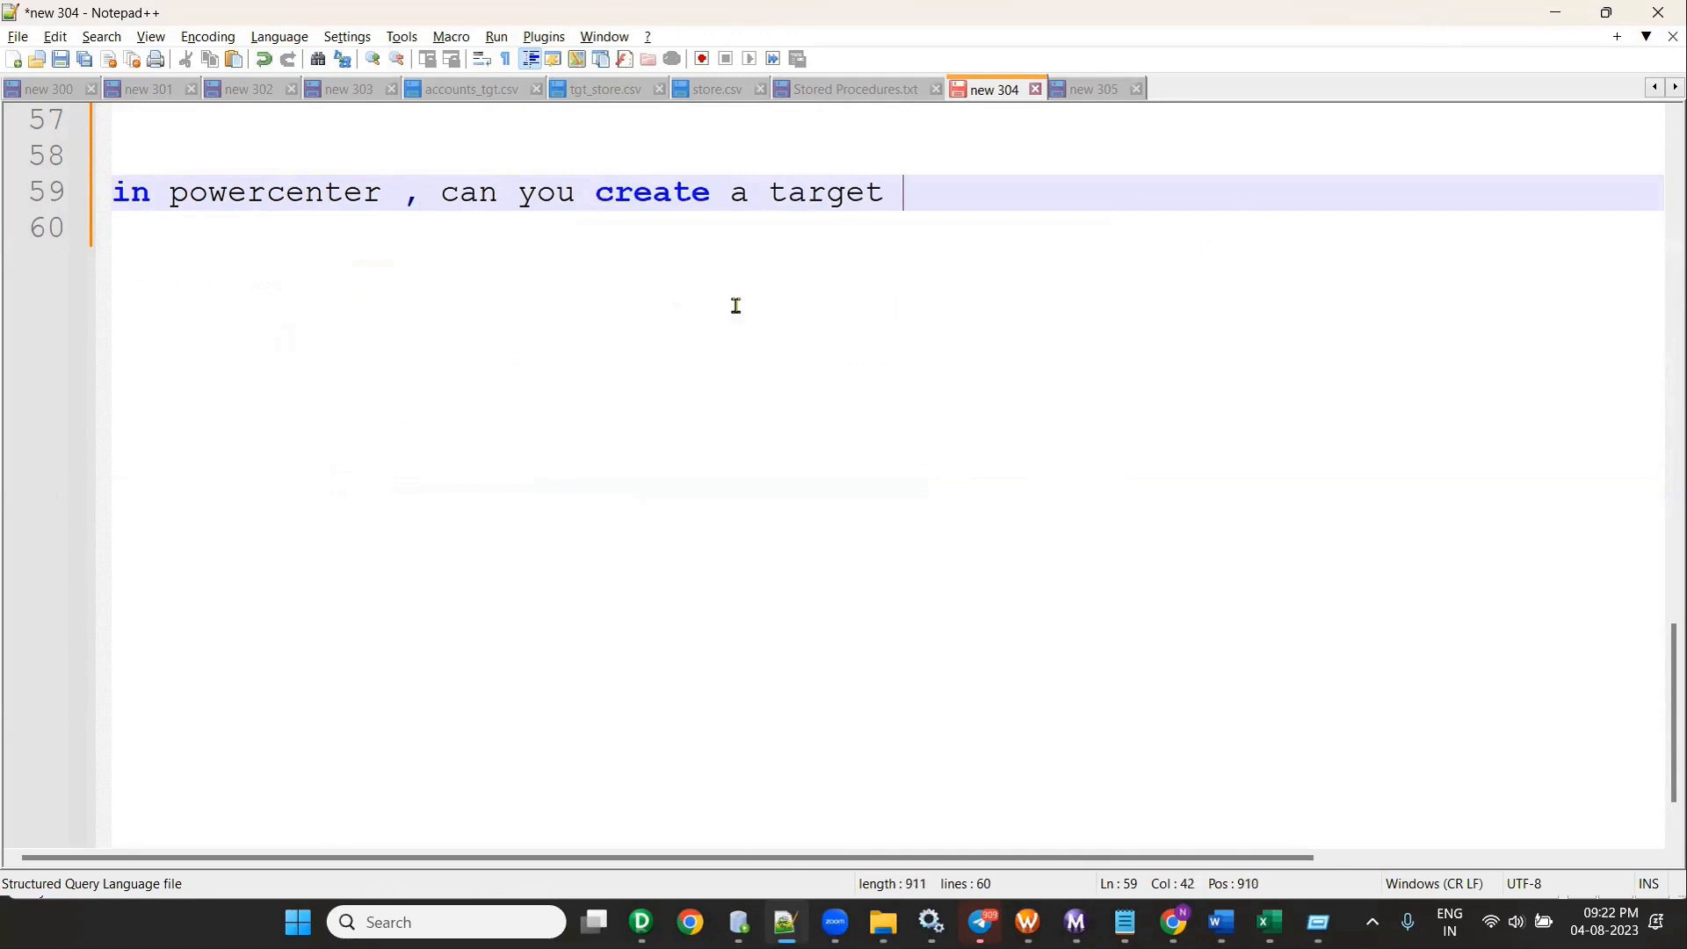
type("table at run ti")
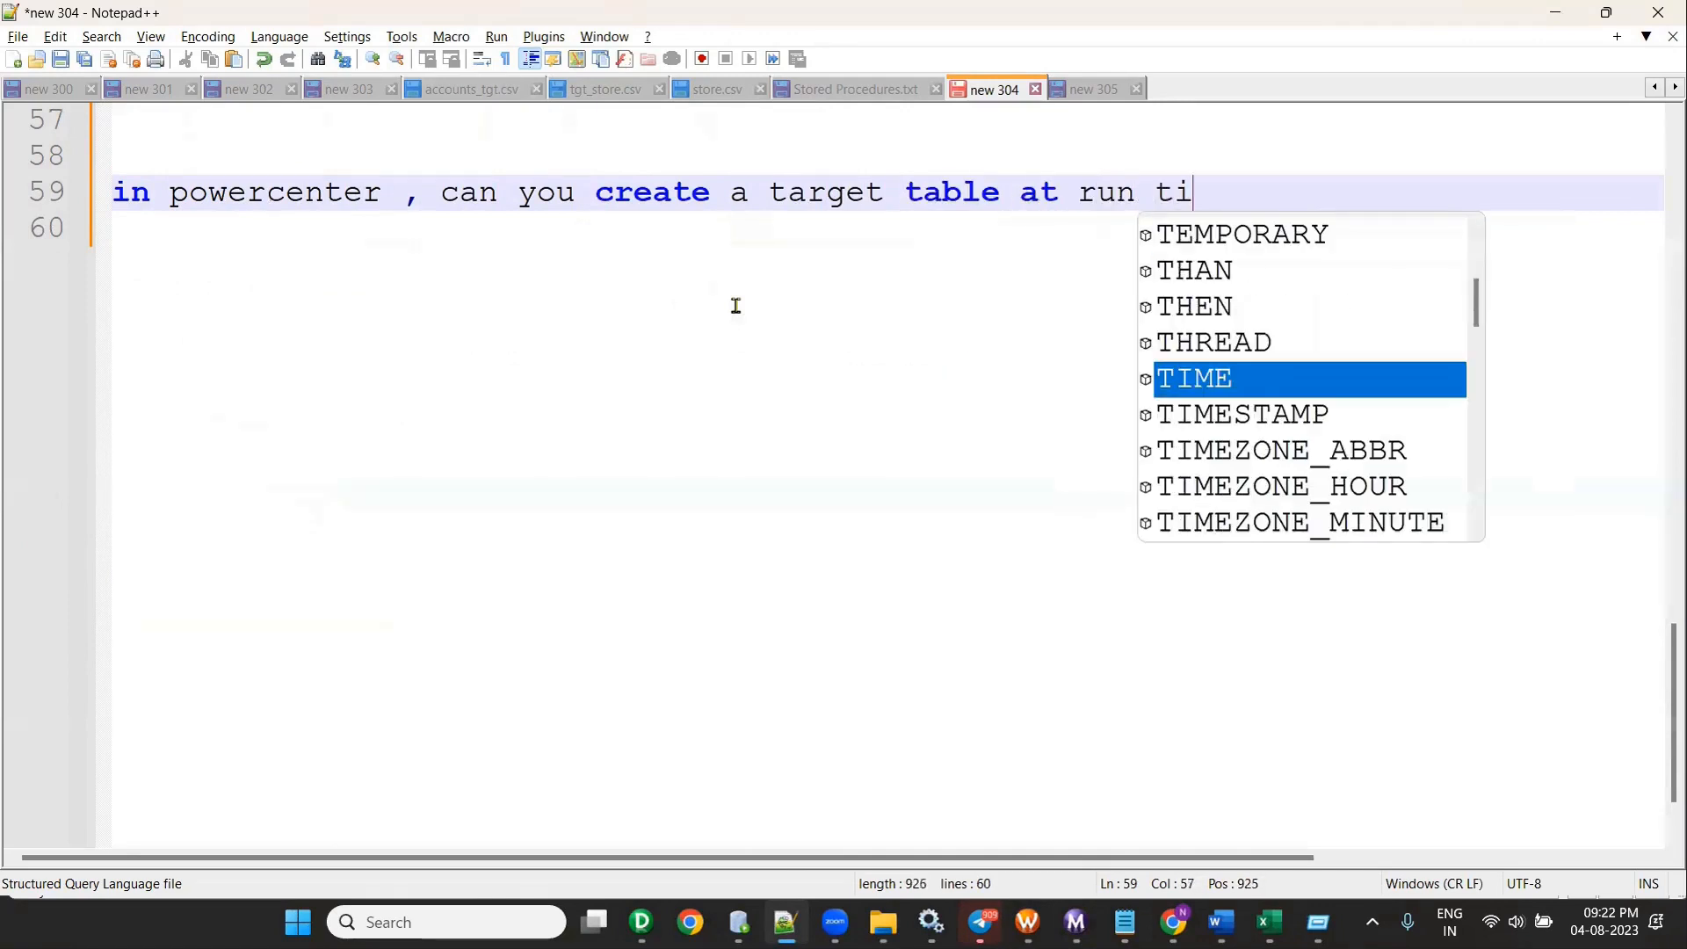
type("me ?")
key("Return")
key("Return")
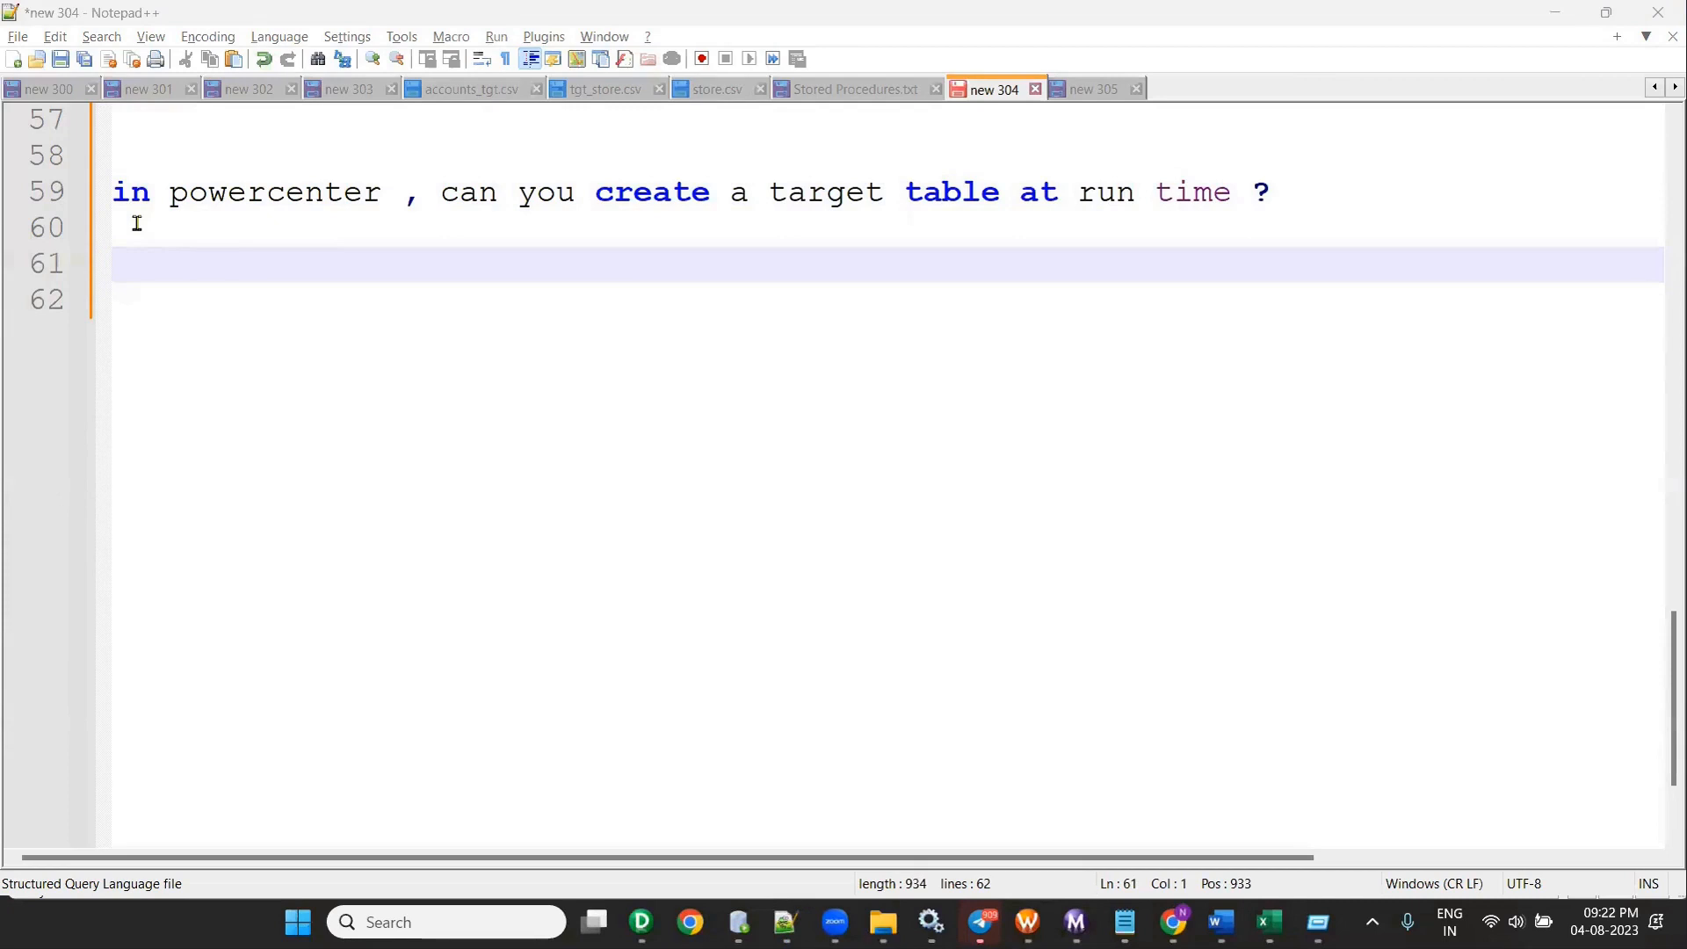
Step: Switch to Informatica Cloud in the browser and create a new mapping in Data Integration
left_click(1173, 922)
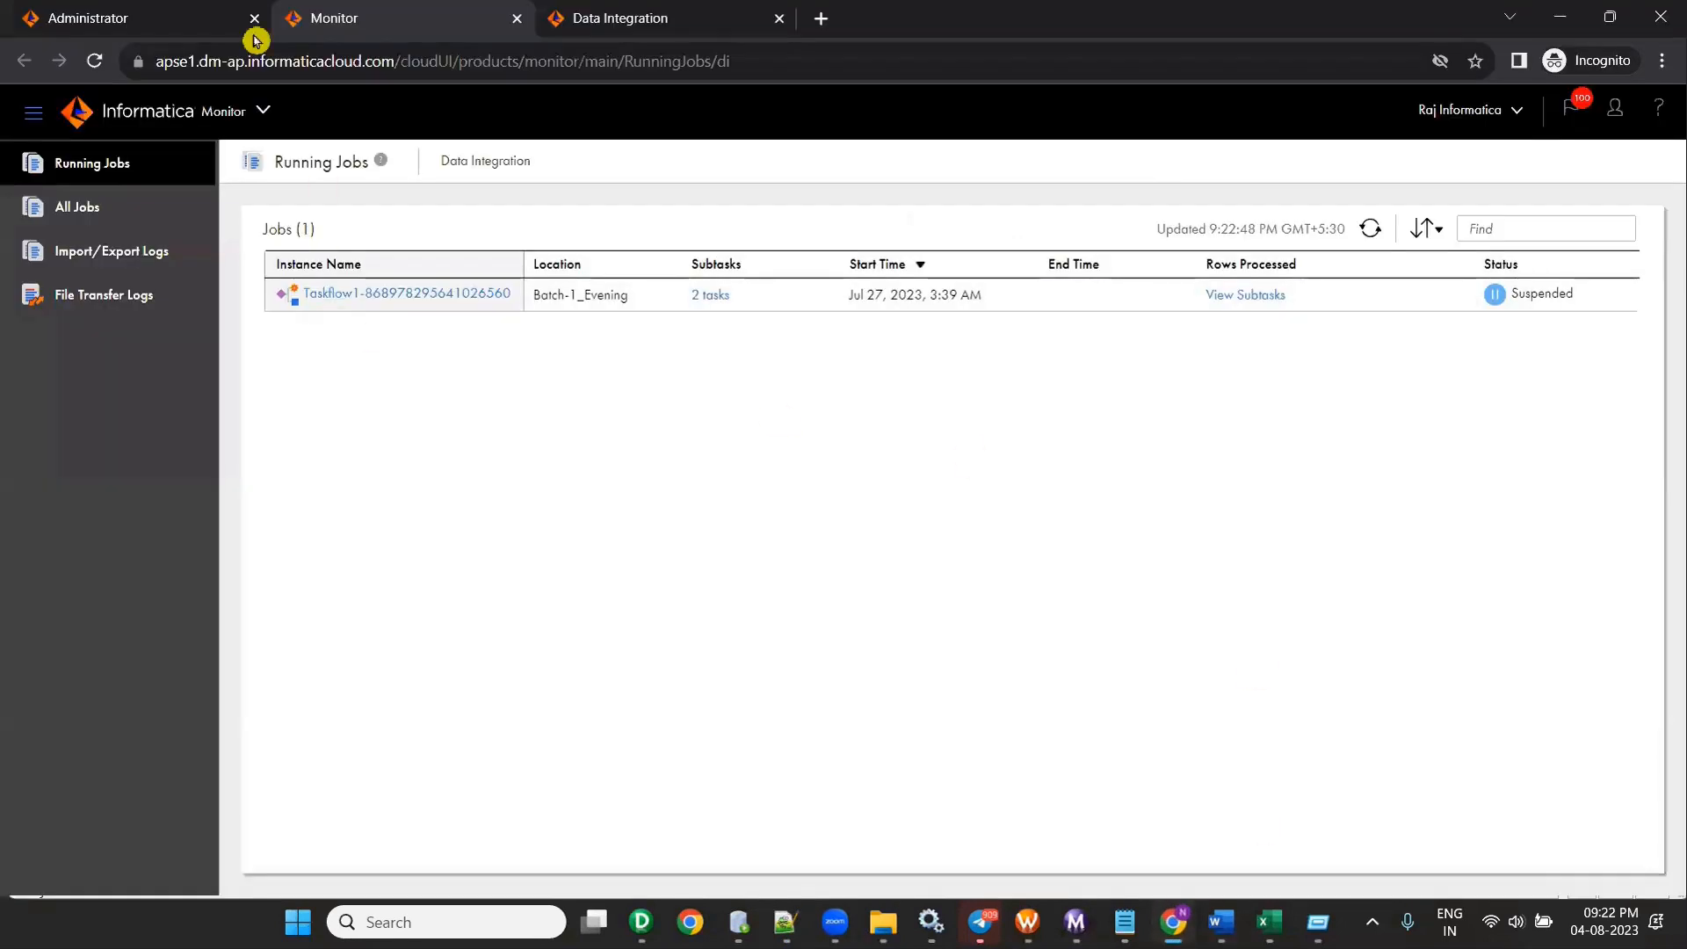
left_click(202, 26)
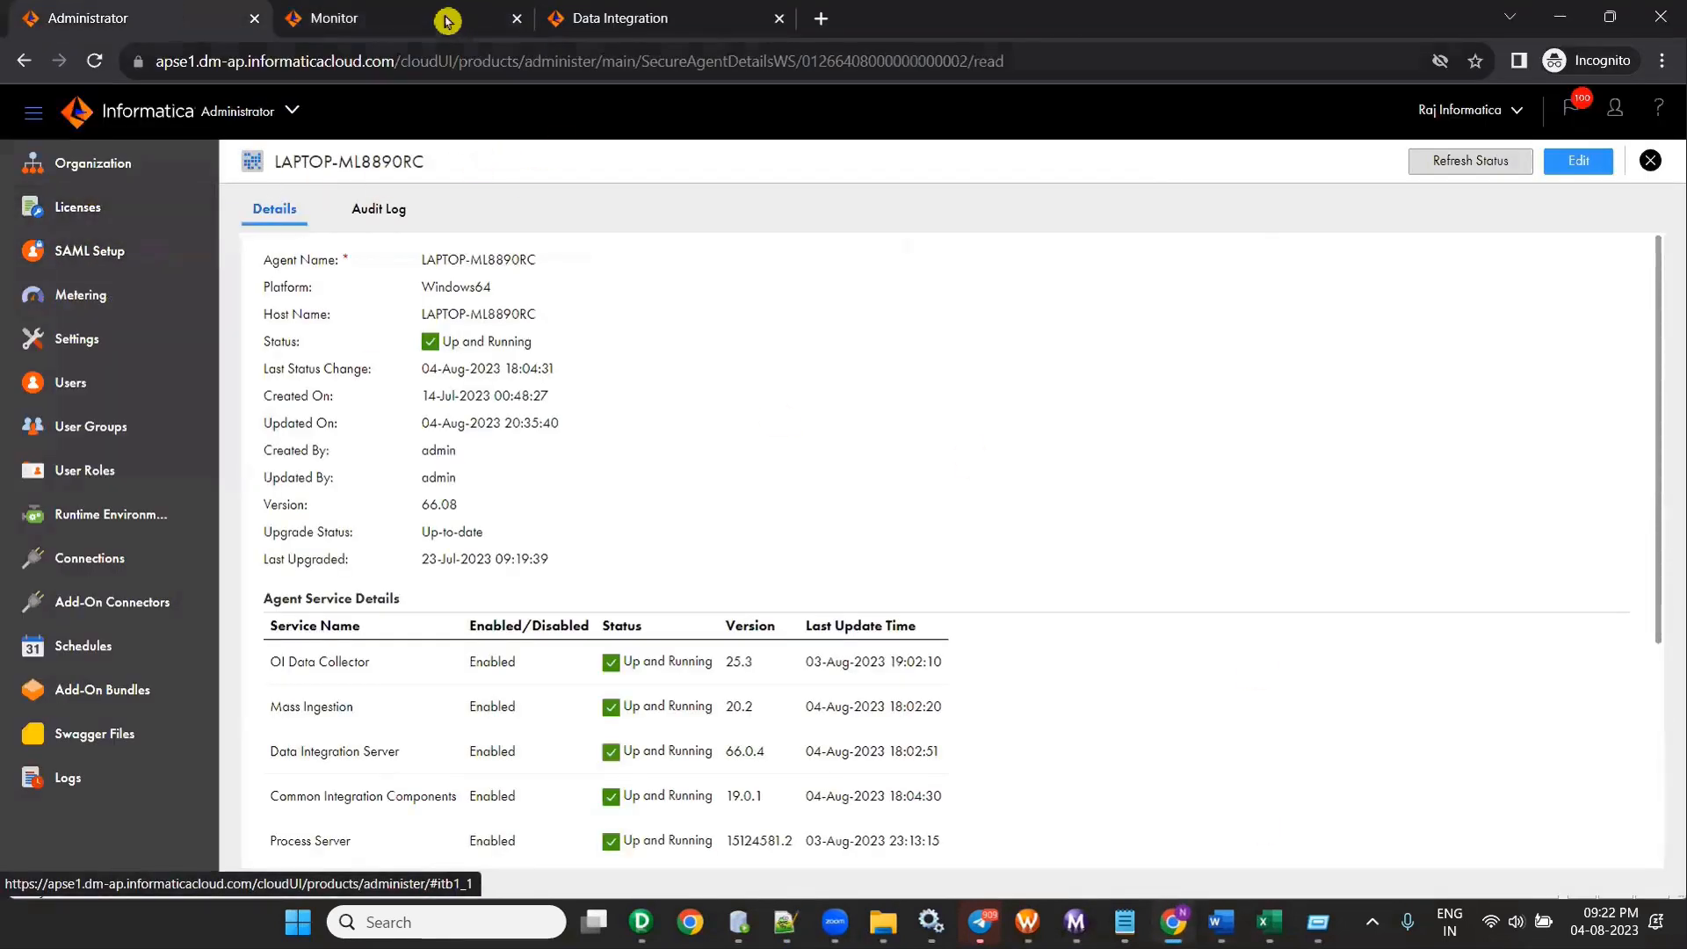
key("ctrl+3")
left_click(68, 164)
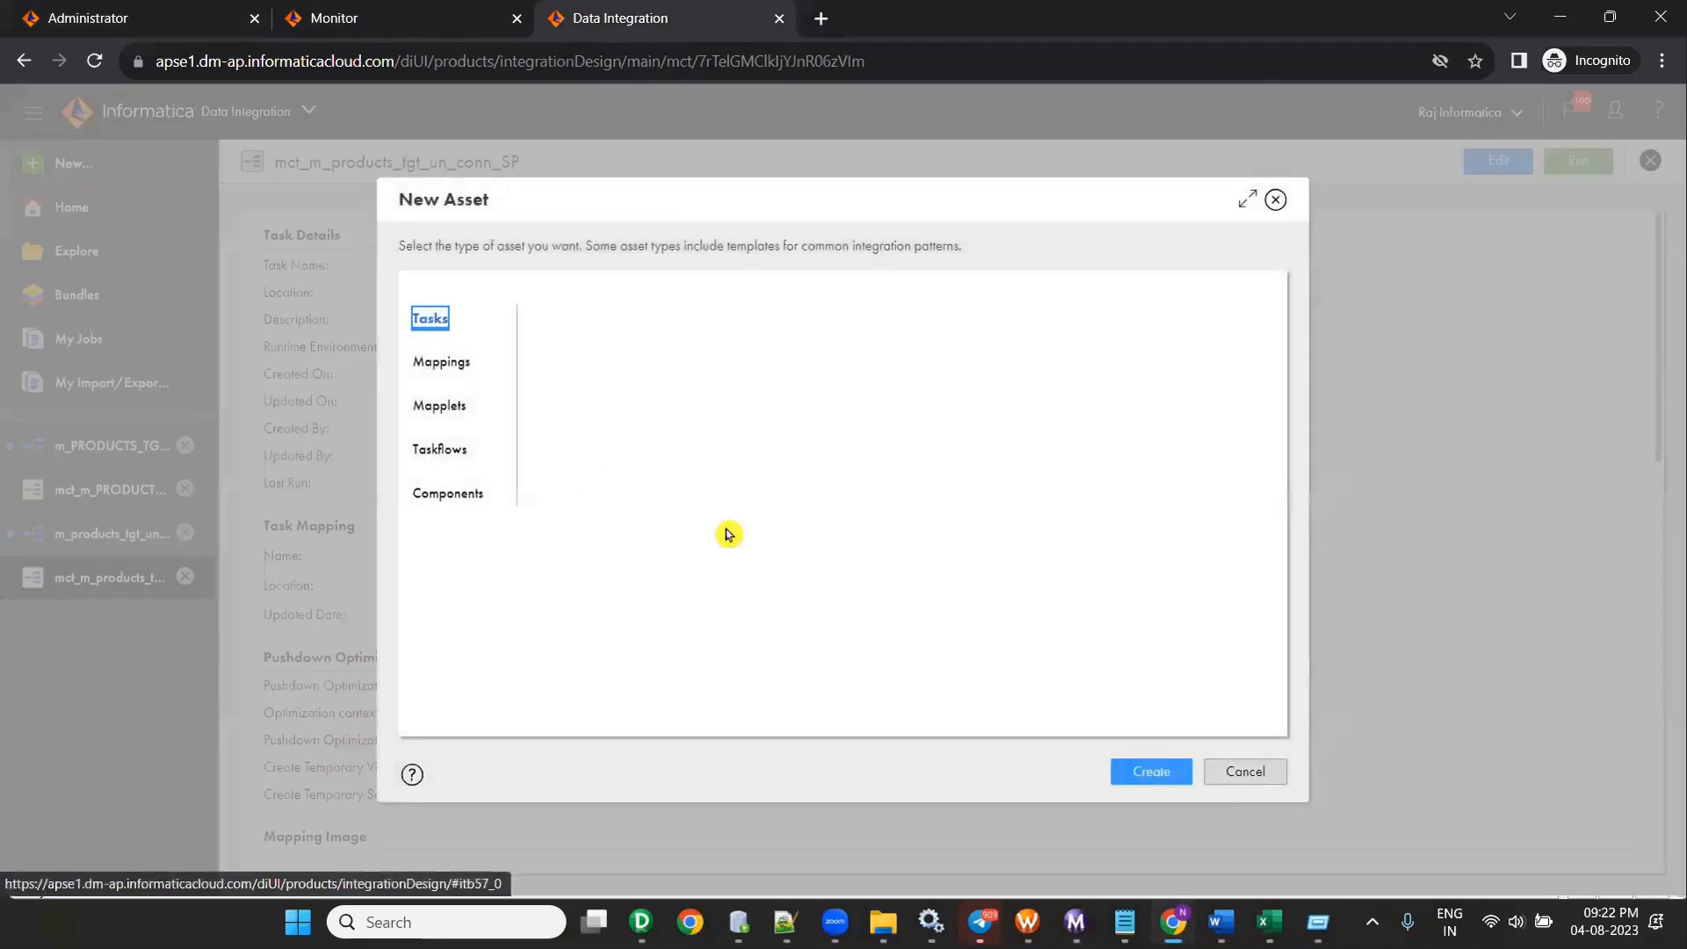
left_click(446, 365)
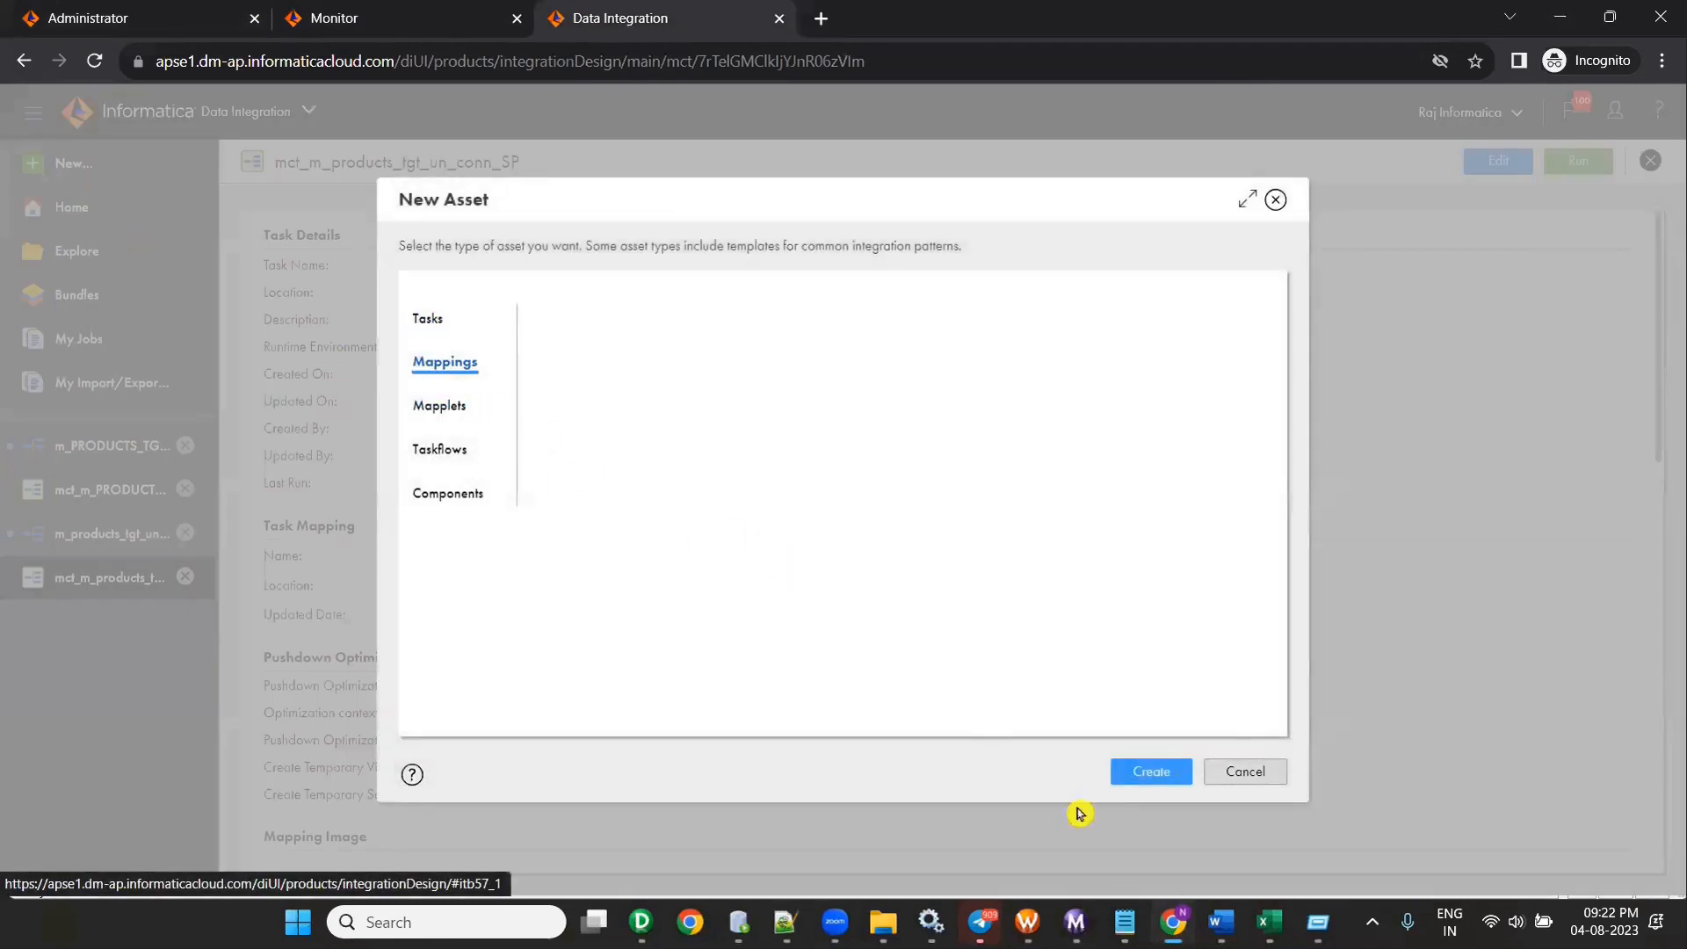
left_click(1148, 773)
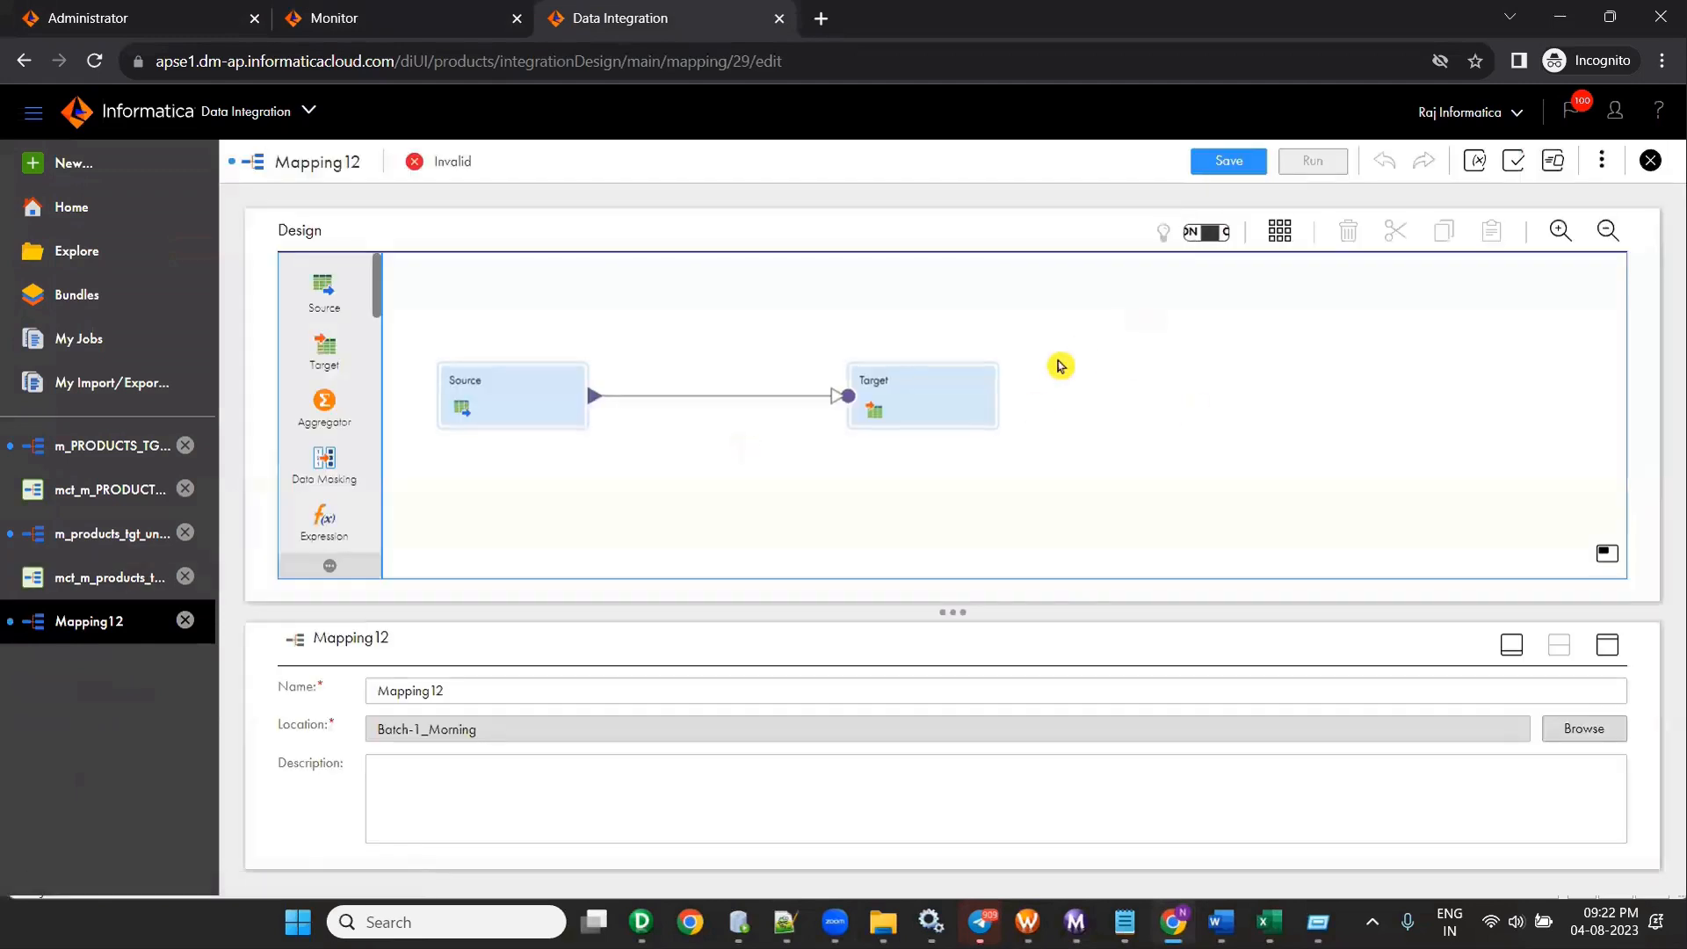
Step: Set the Target's connection to conn_OT_TGT_DEV1 (Oracle) and choose Create New at Runtime for its target object
left_click(923, 396)
left_click_drag(923, 395, 927, 336)
left_click(327, 785)
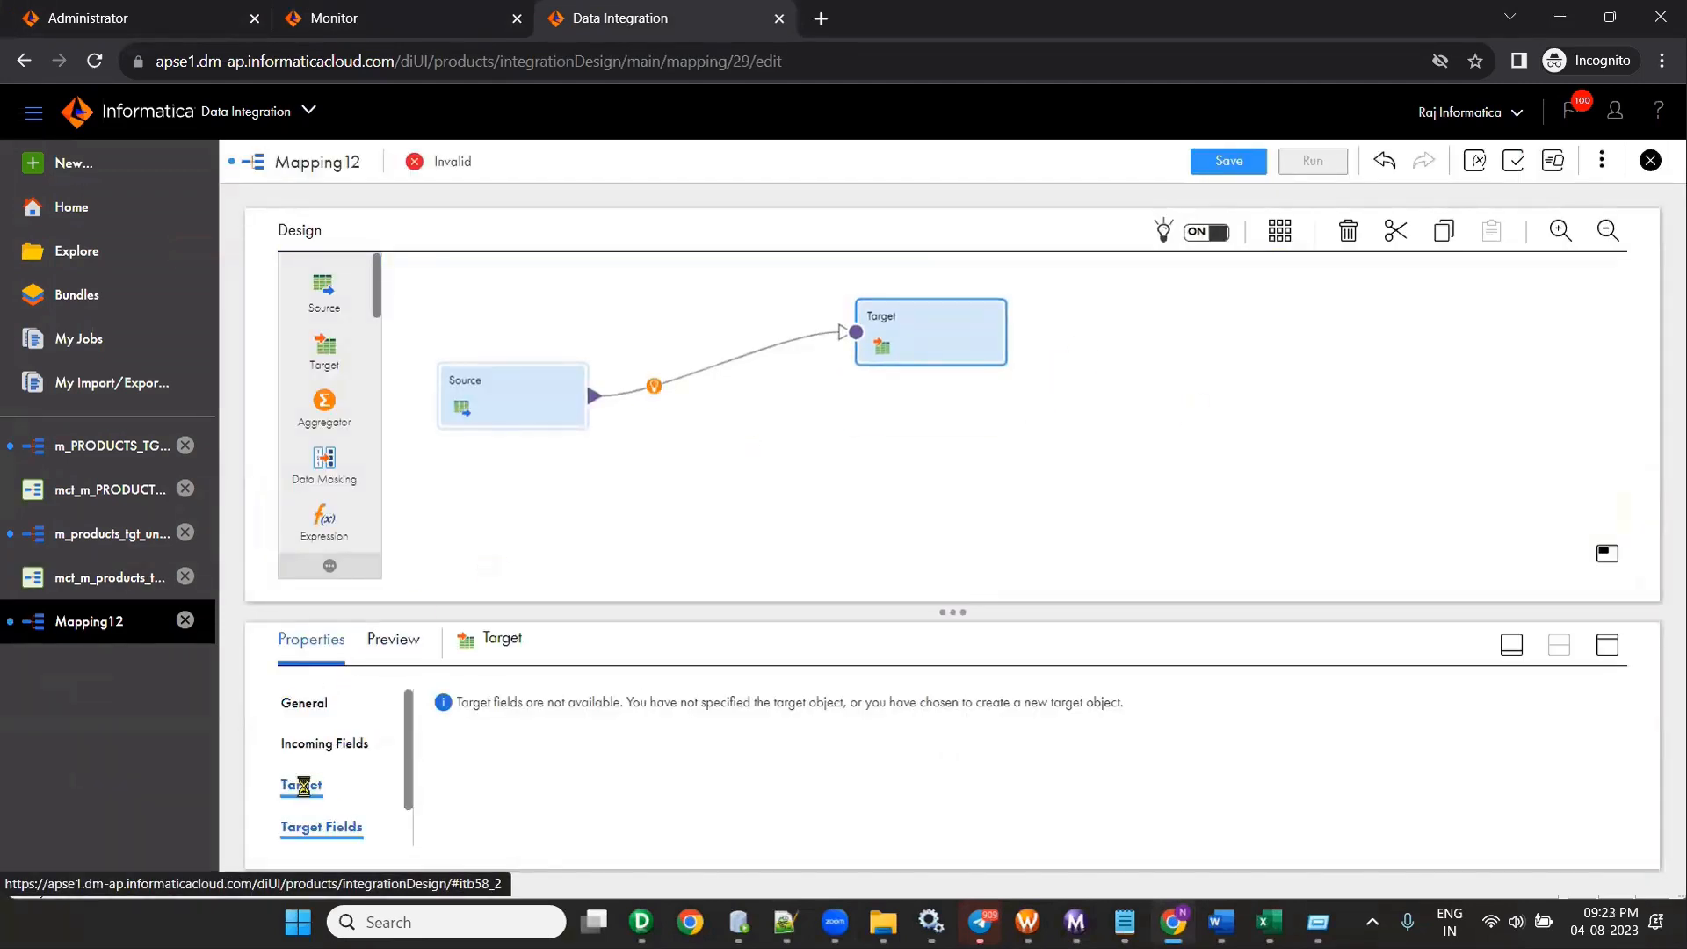
left_click_drag(885, 606, 856, 502)
left_click(796, 618)
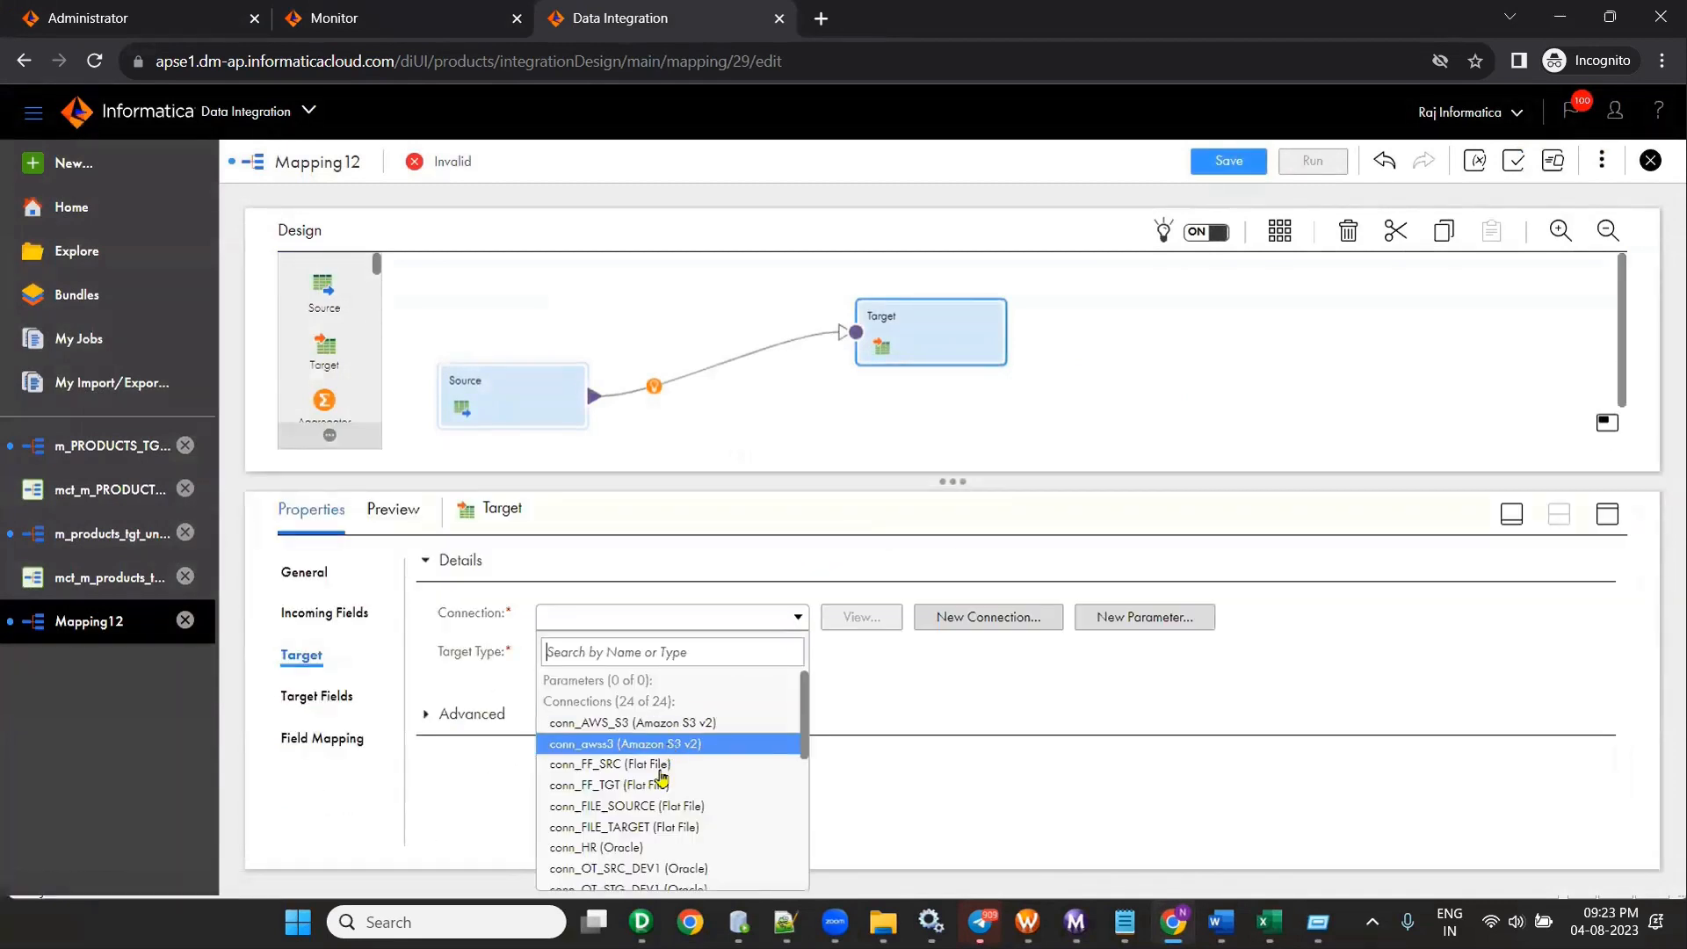
scroll(654, 779, "down", 2)
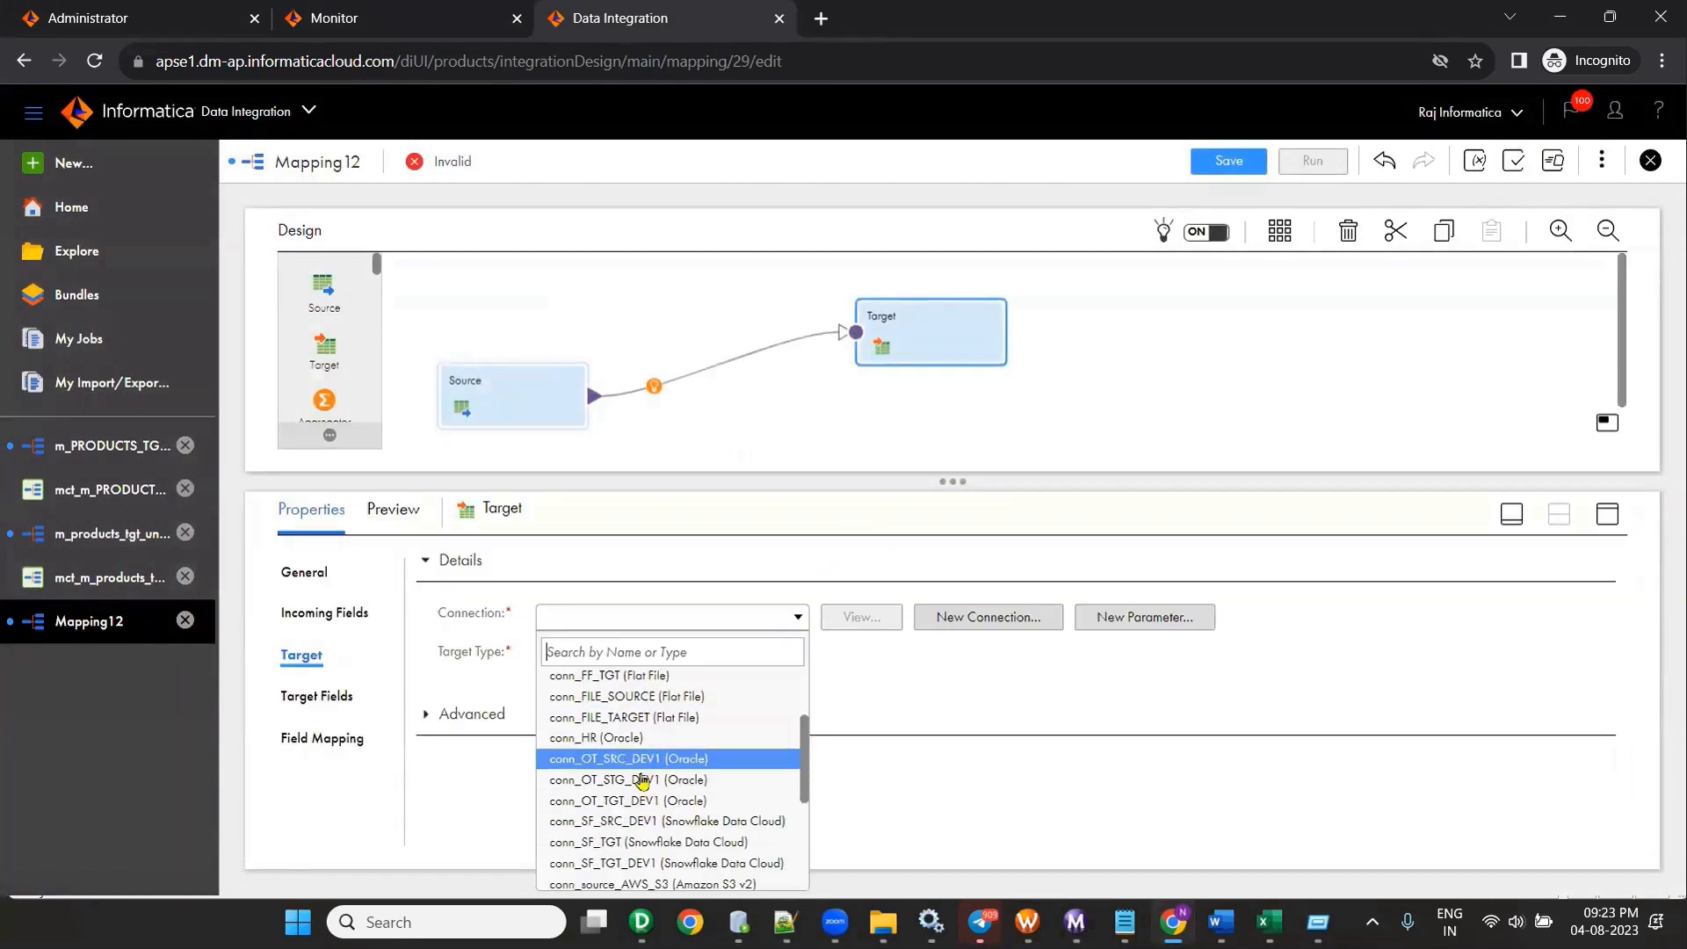
left_click(642, 800)
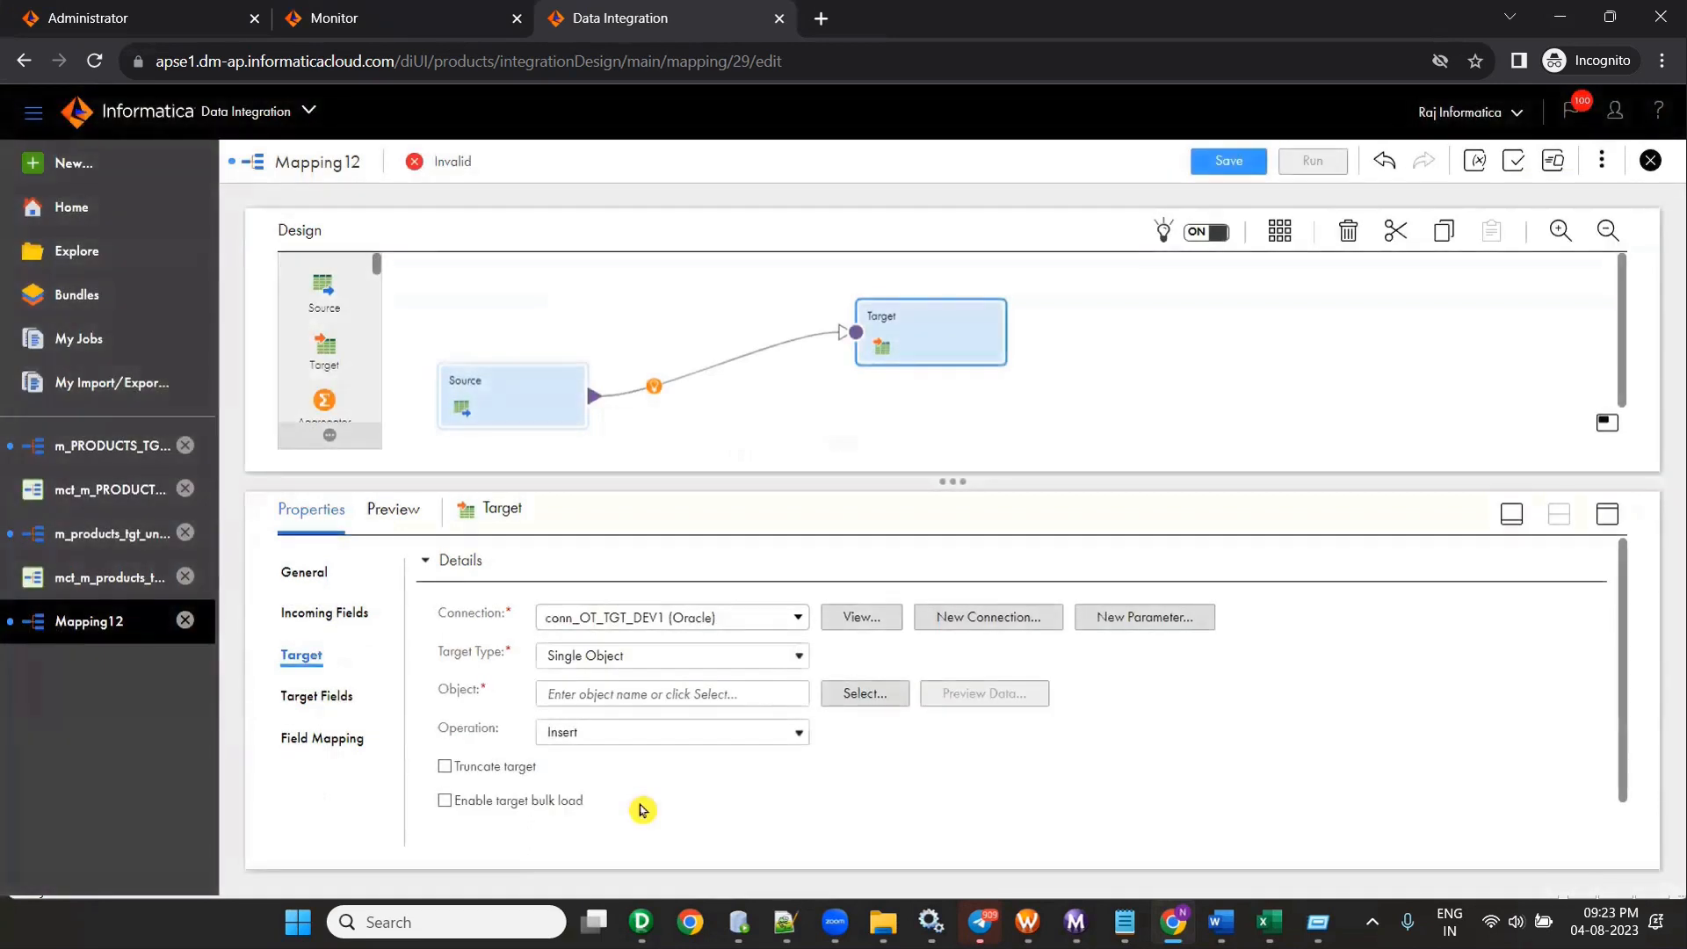
left_click(866, 694)
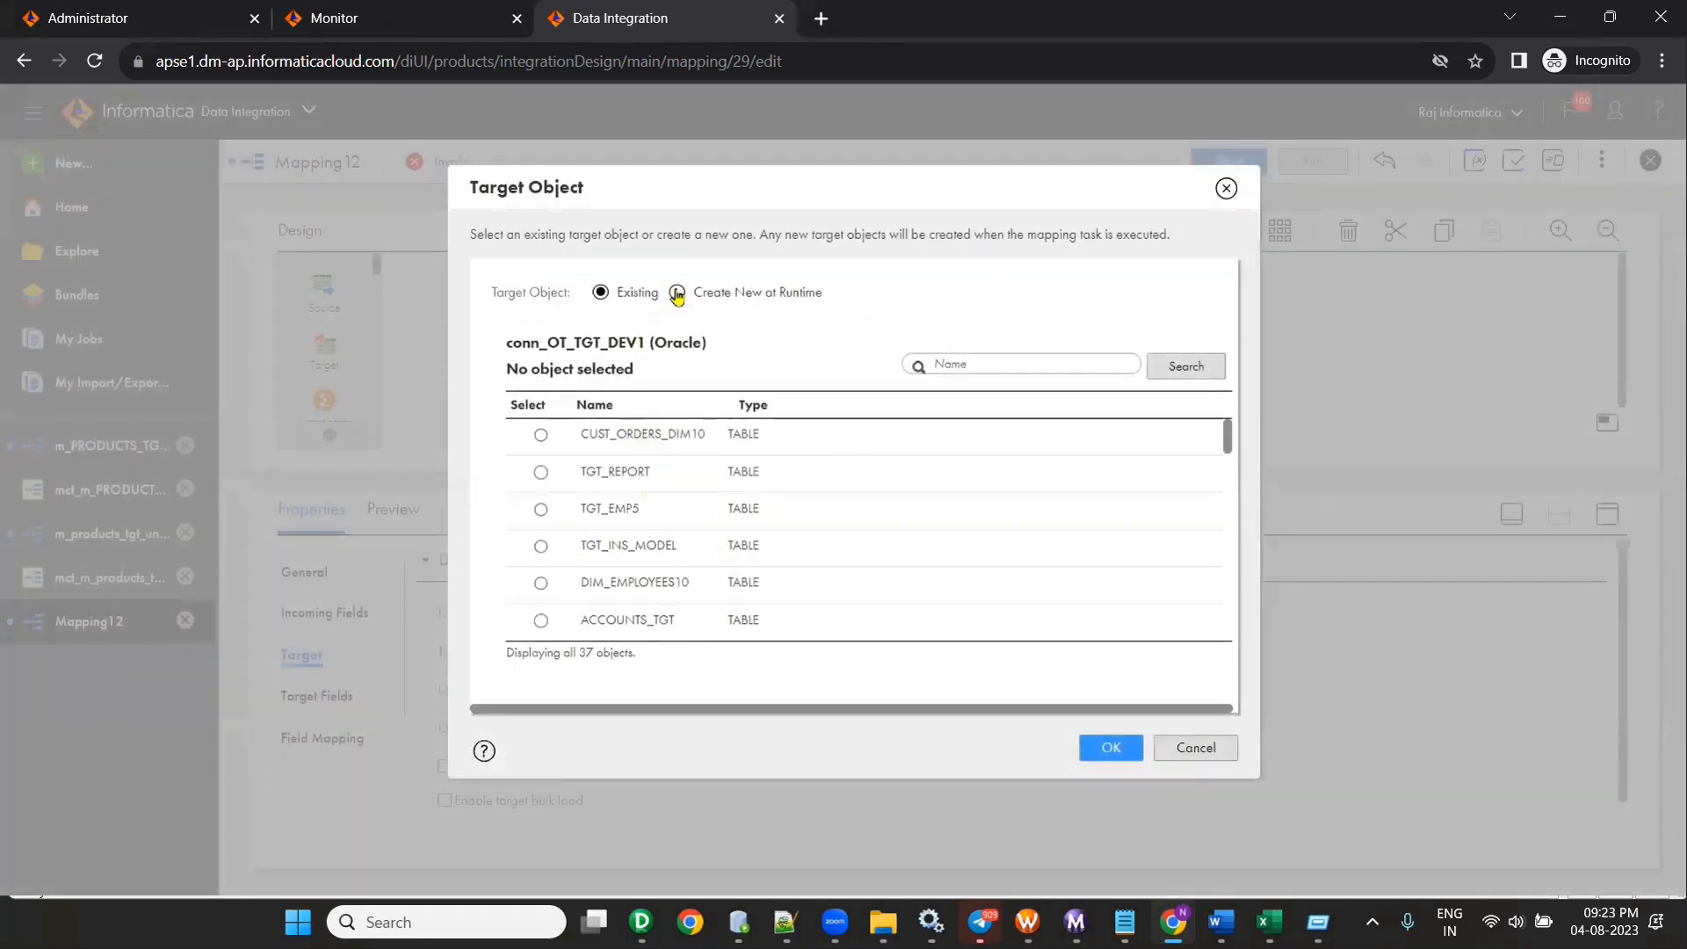
left_click(677, 293)
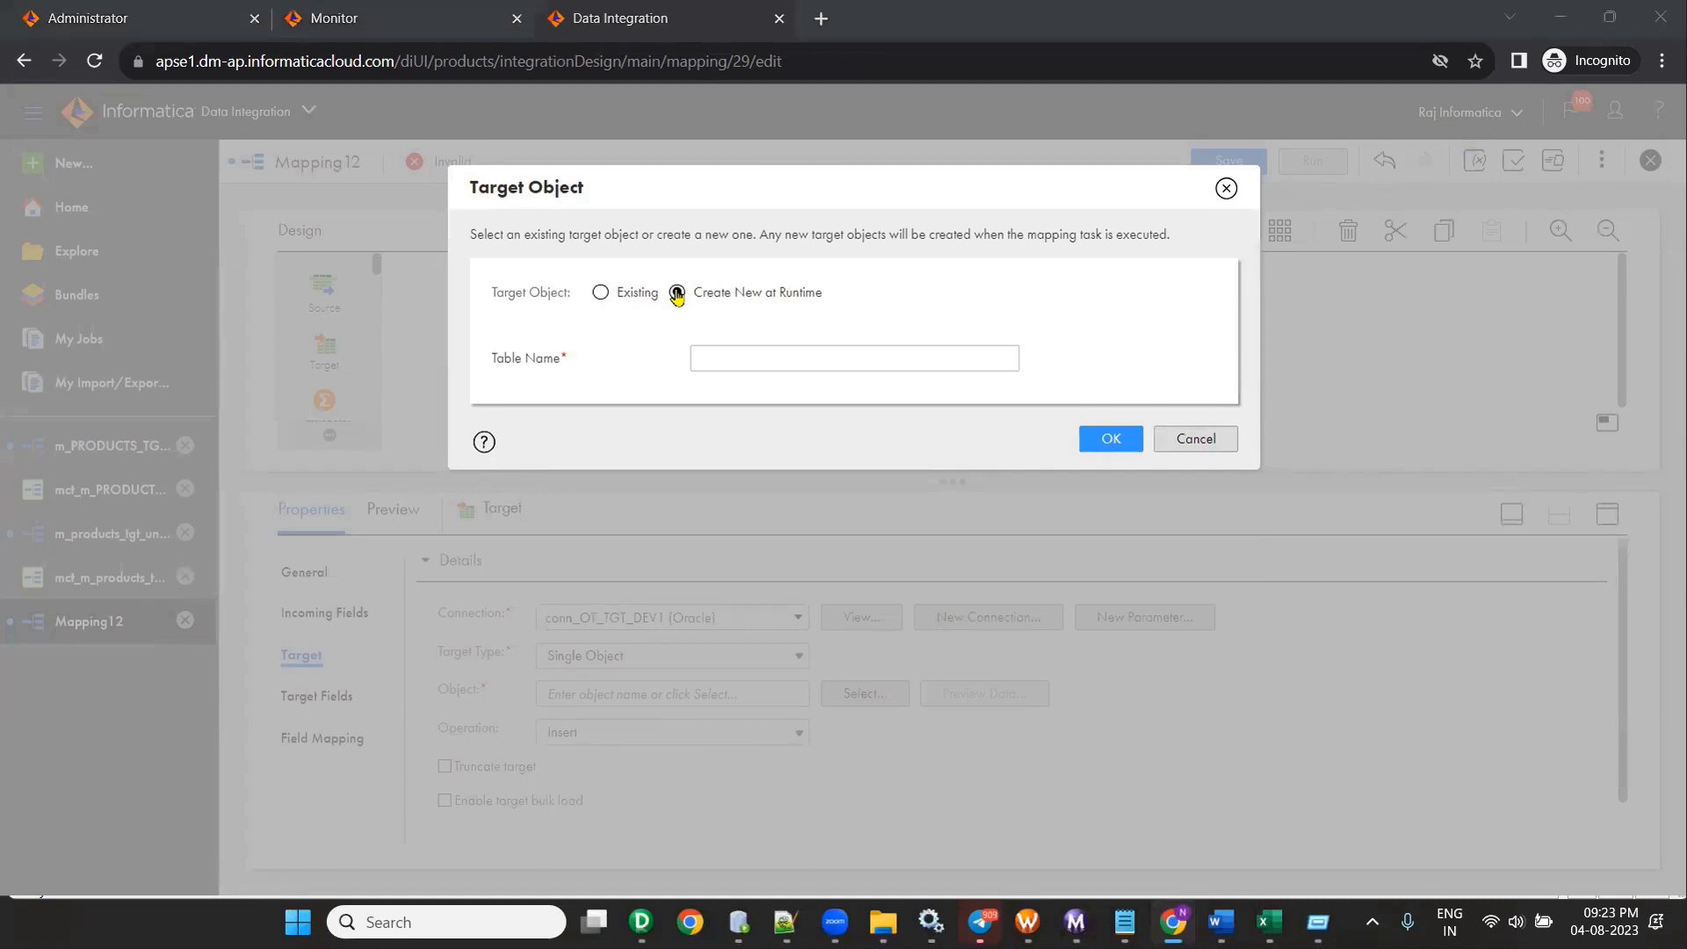
Step: Back in Notepad++, extend the question with "( without using presql and postsql)" on a second line before the question mark
key("alt+Tab")
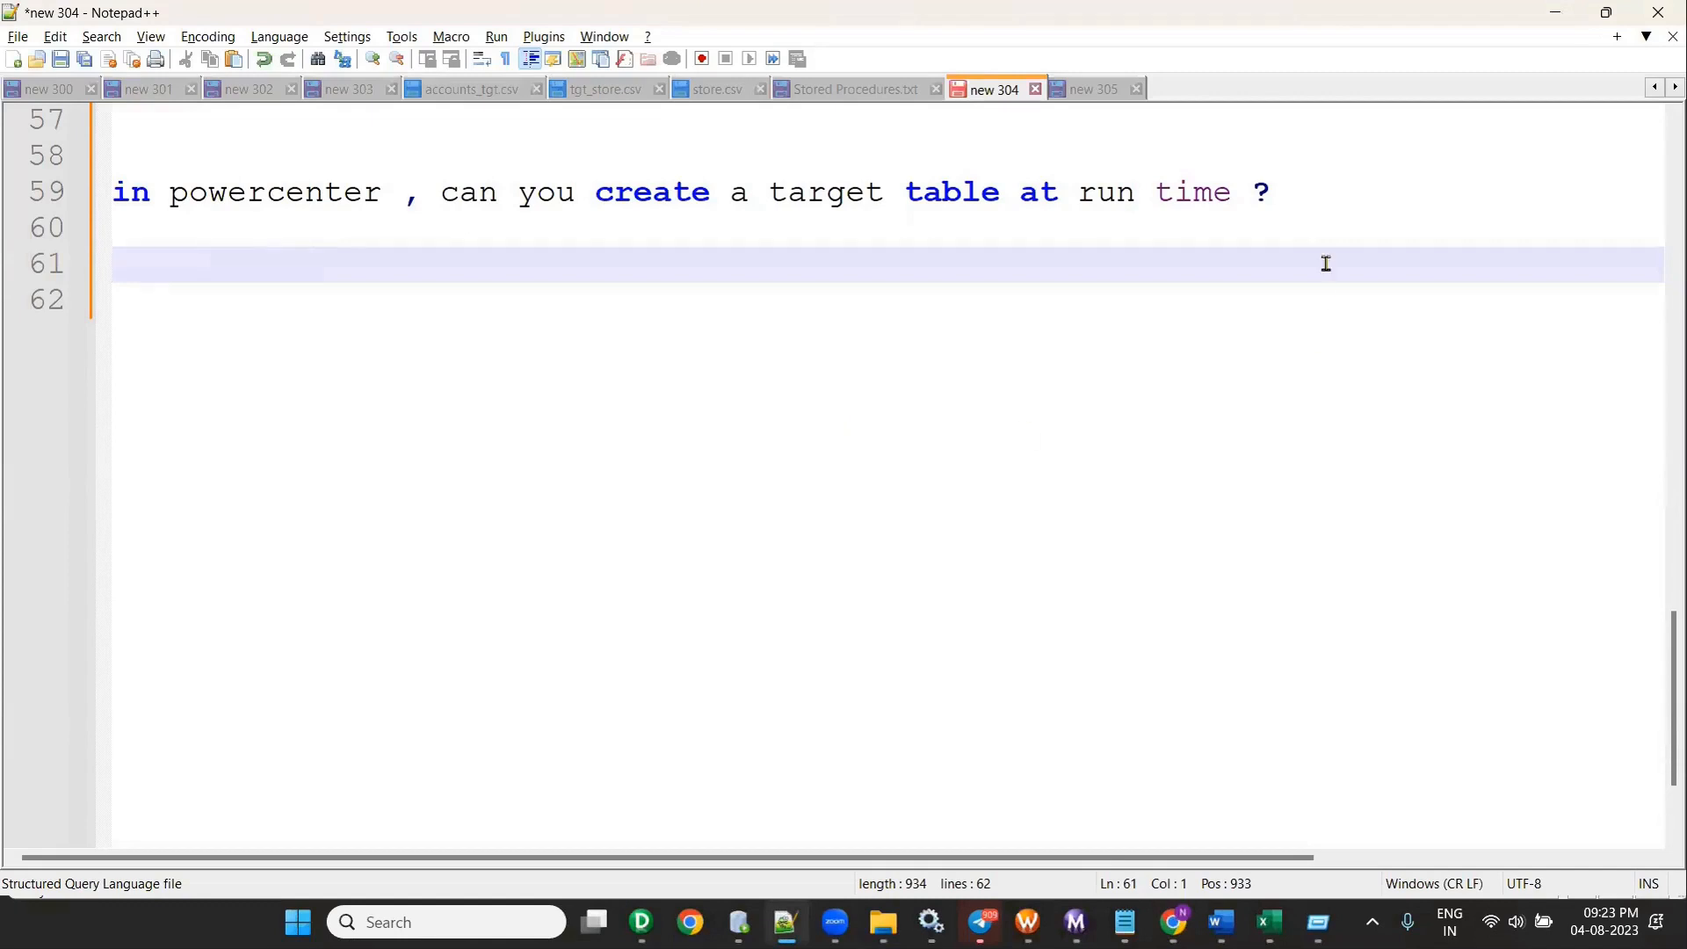
left_click(1235, 190)
type("(")
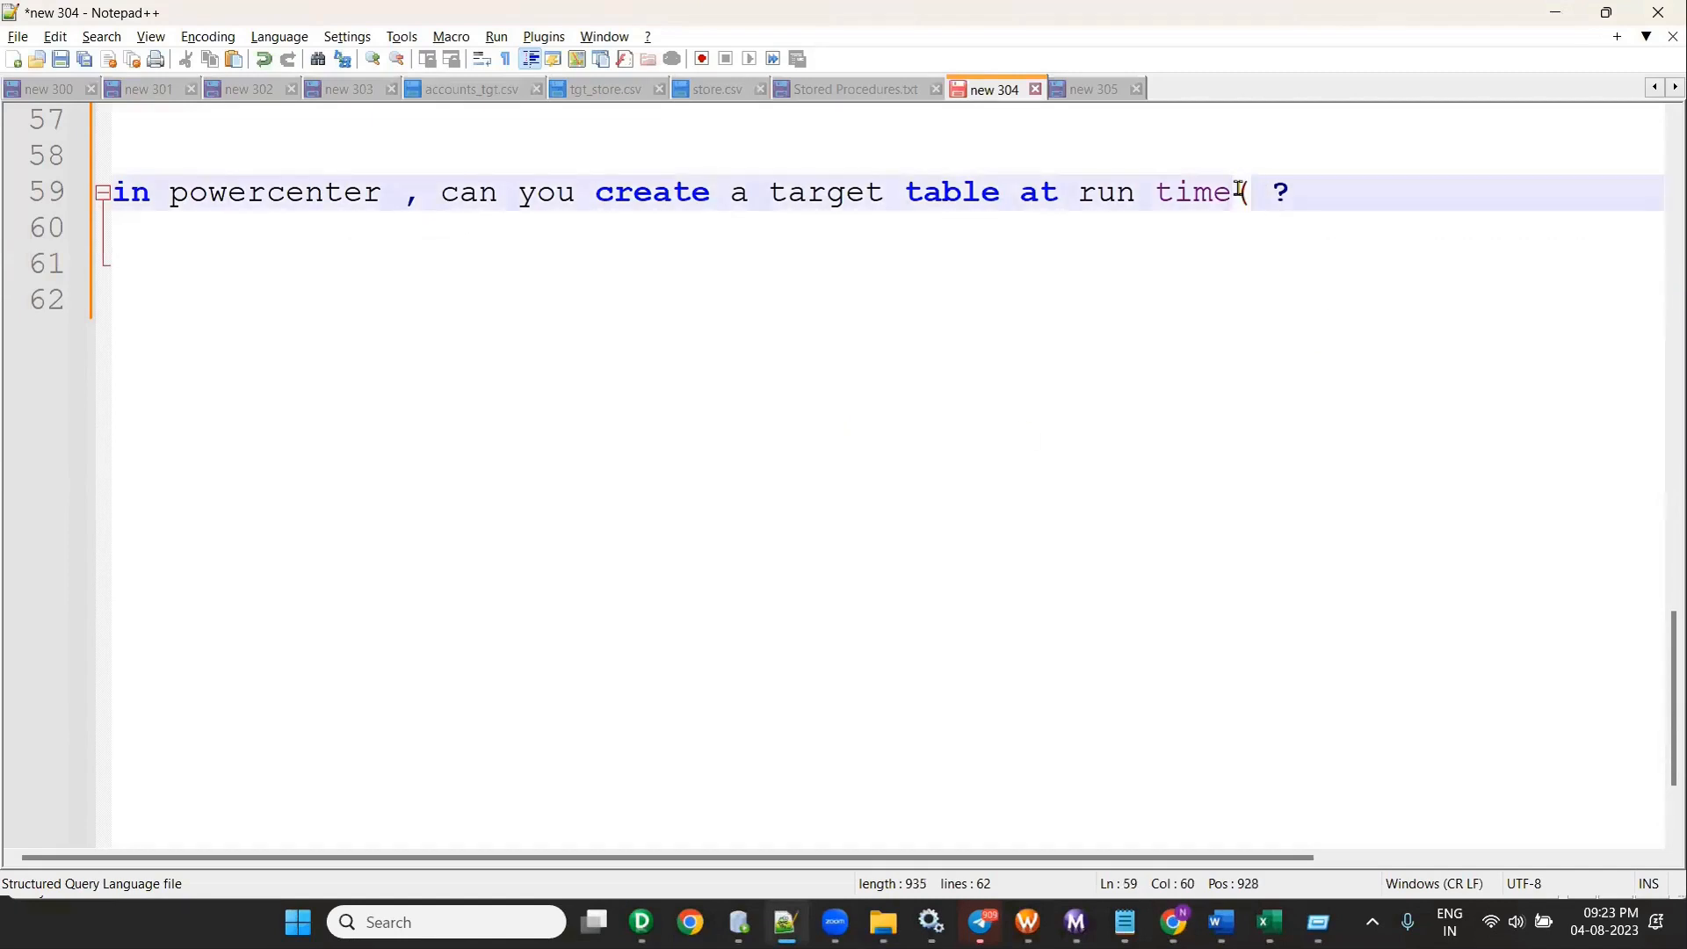
type(" without using  ")
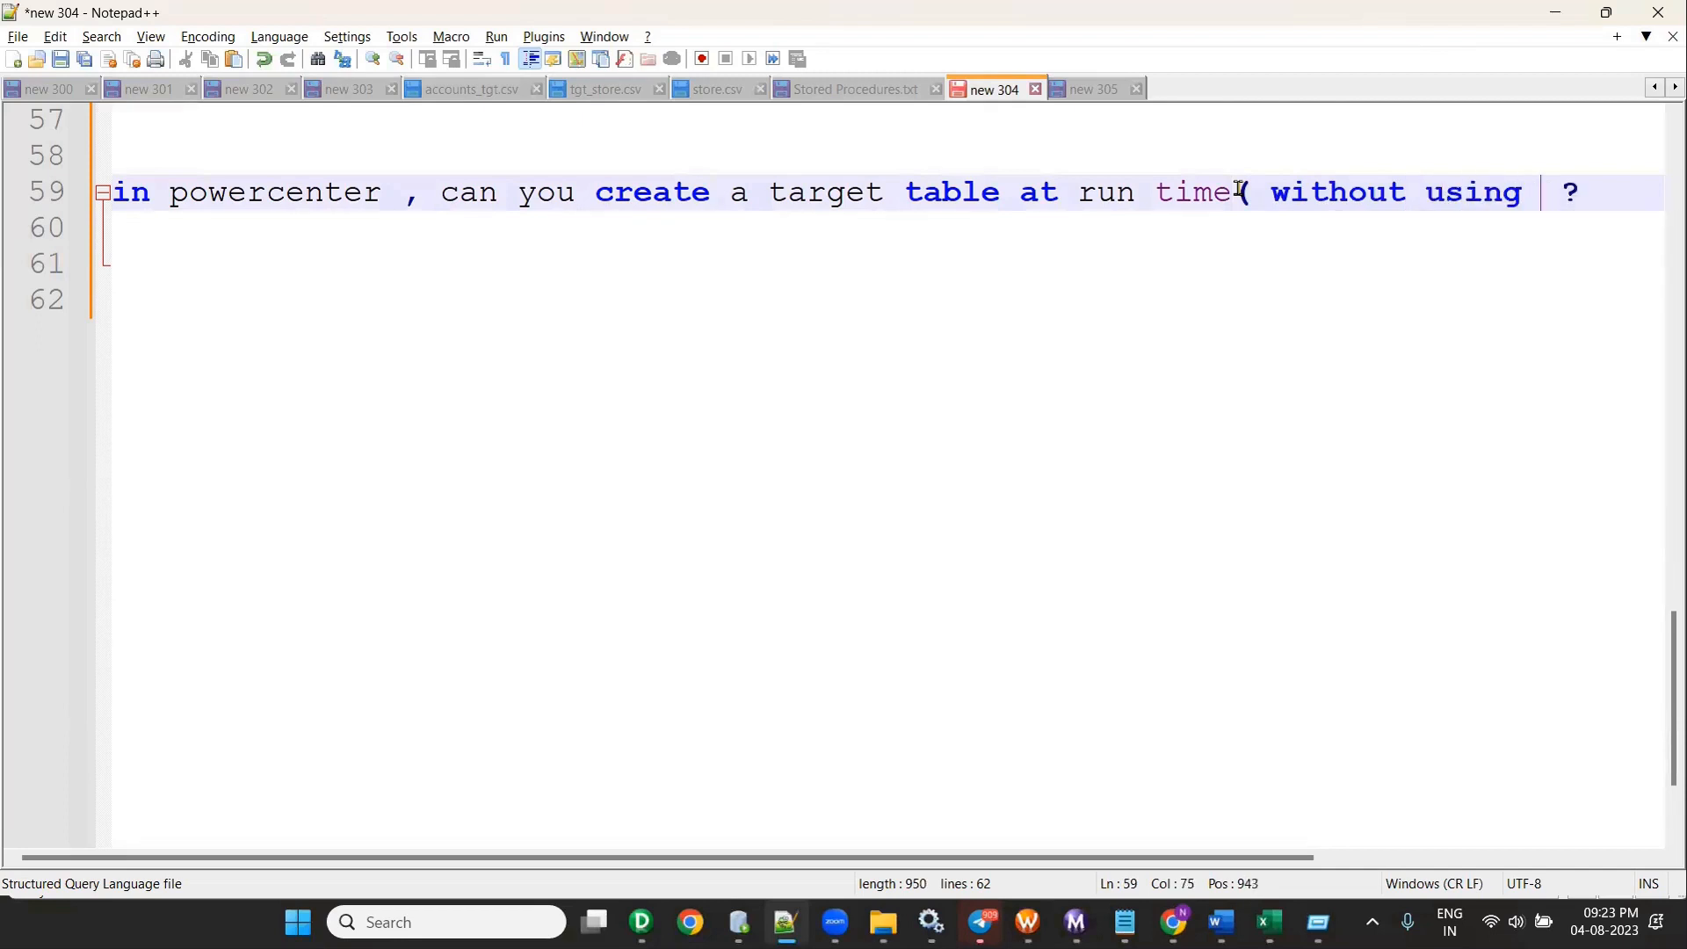
type("presq")
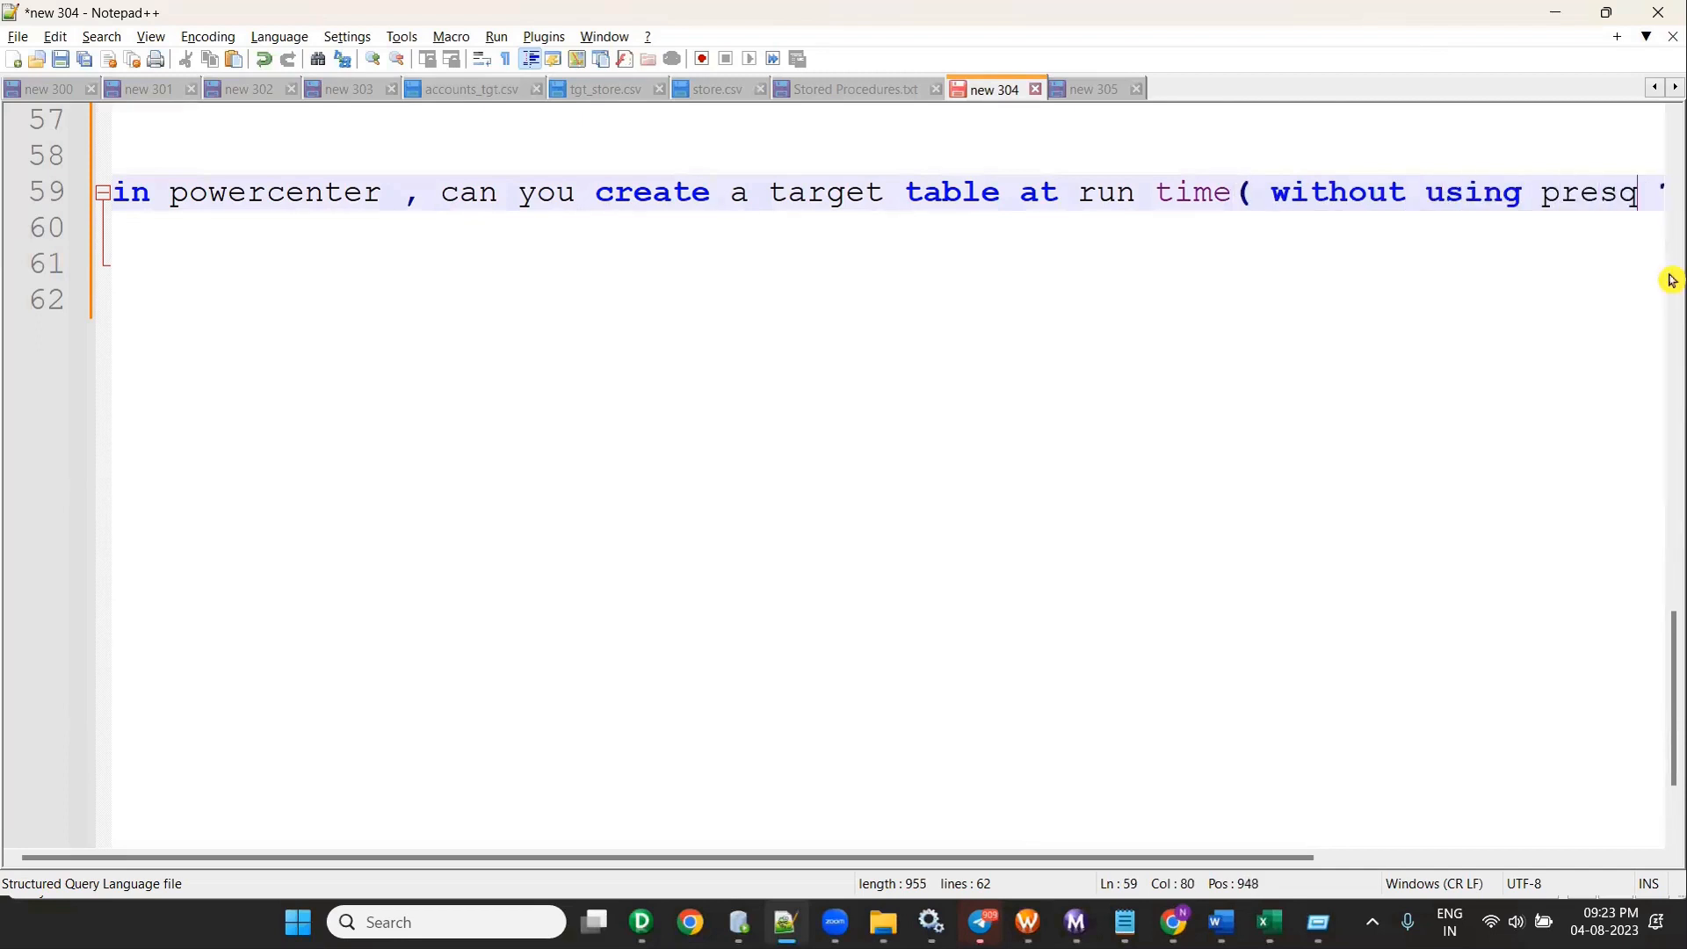
type("l")
left_click(1239, 193)
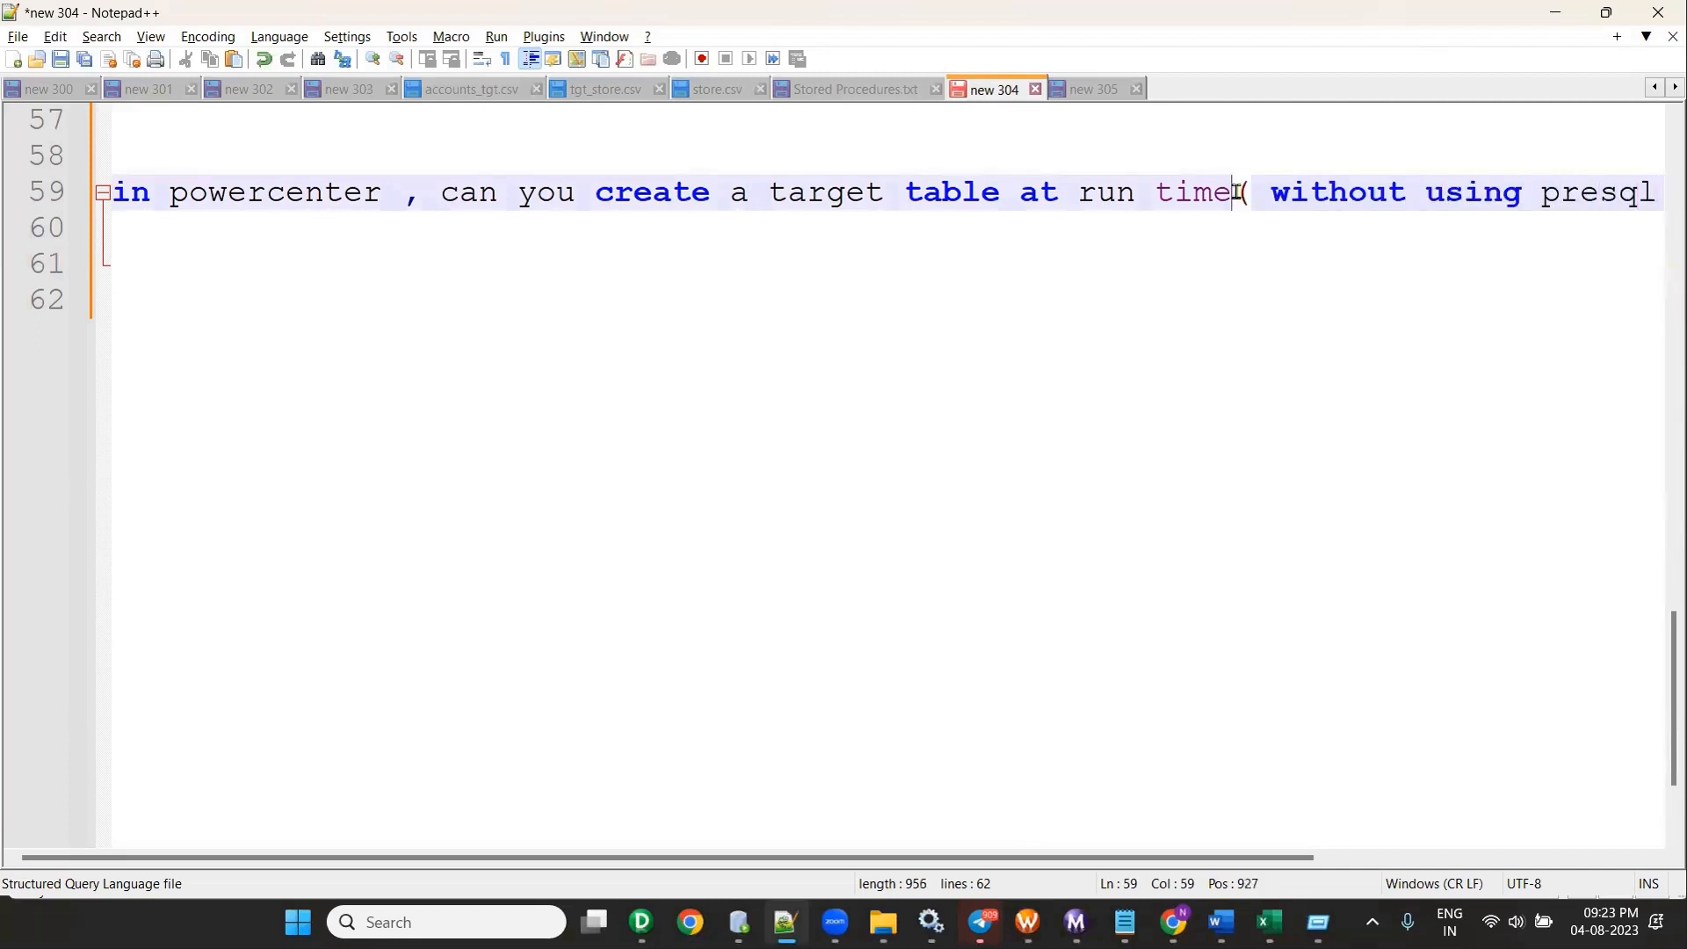
key("Return")
left_click(559, 232)
type("and post")
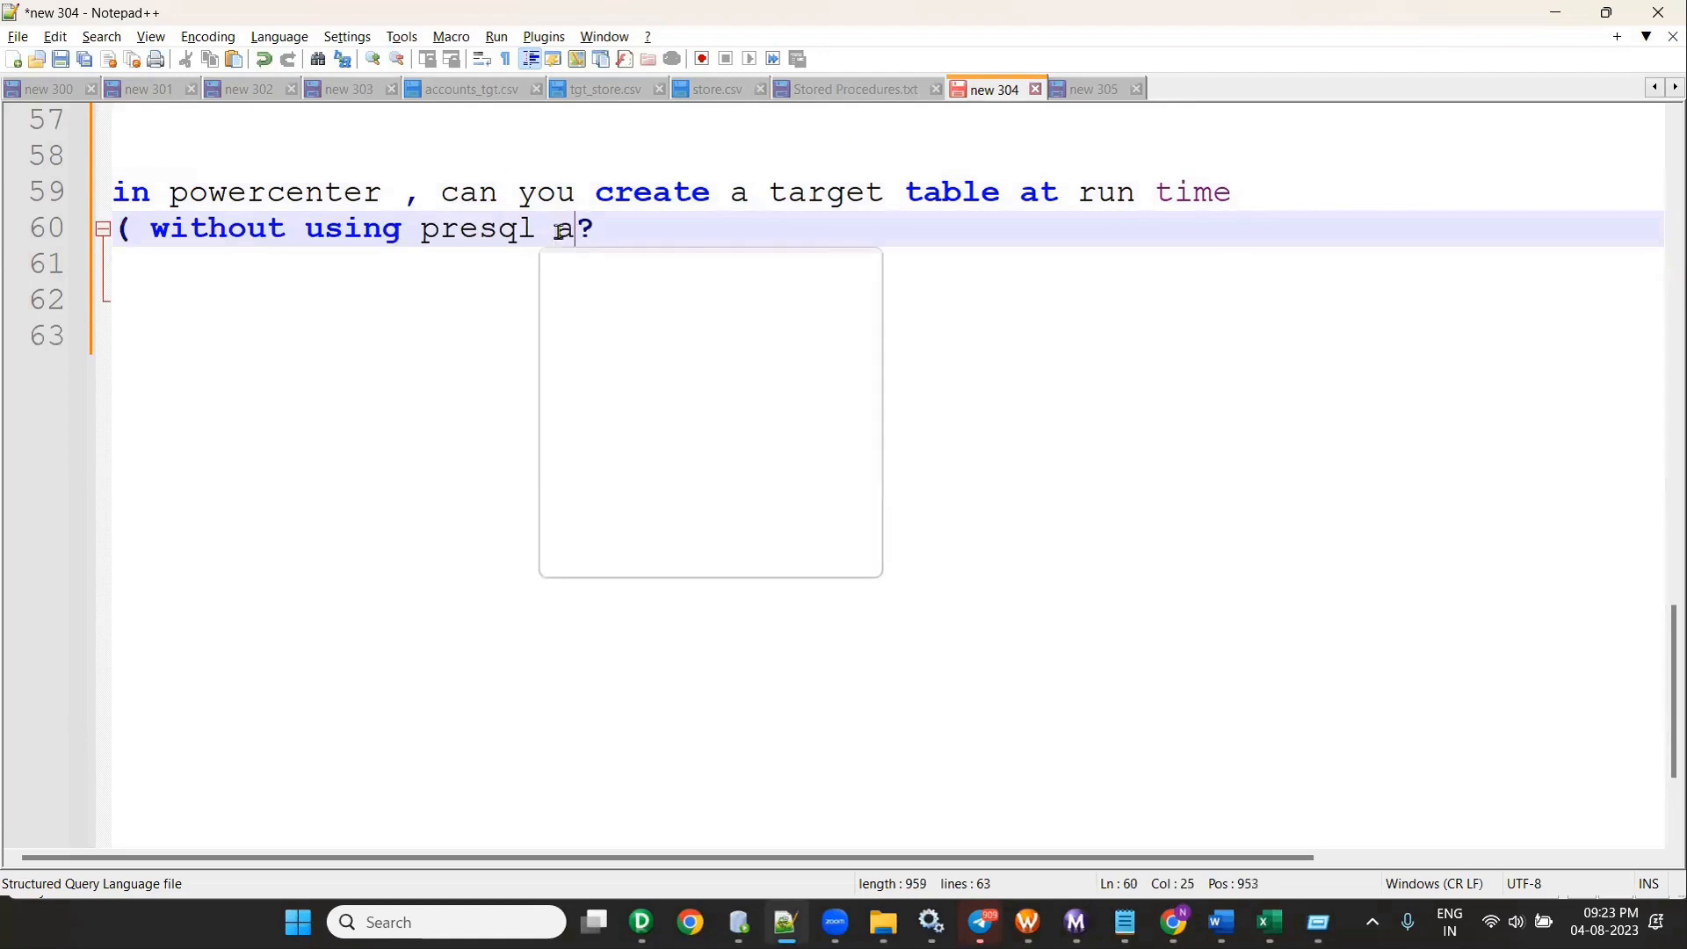
type("sql)")
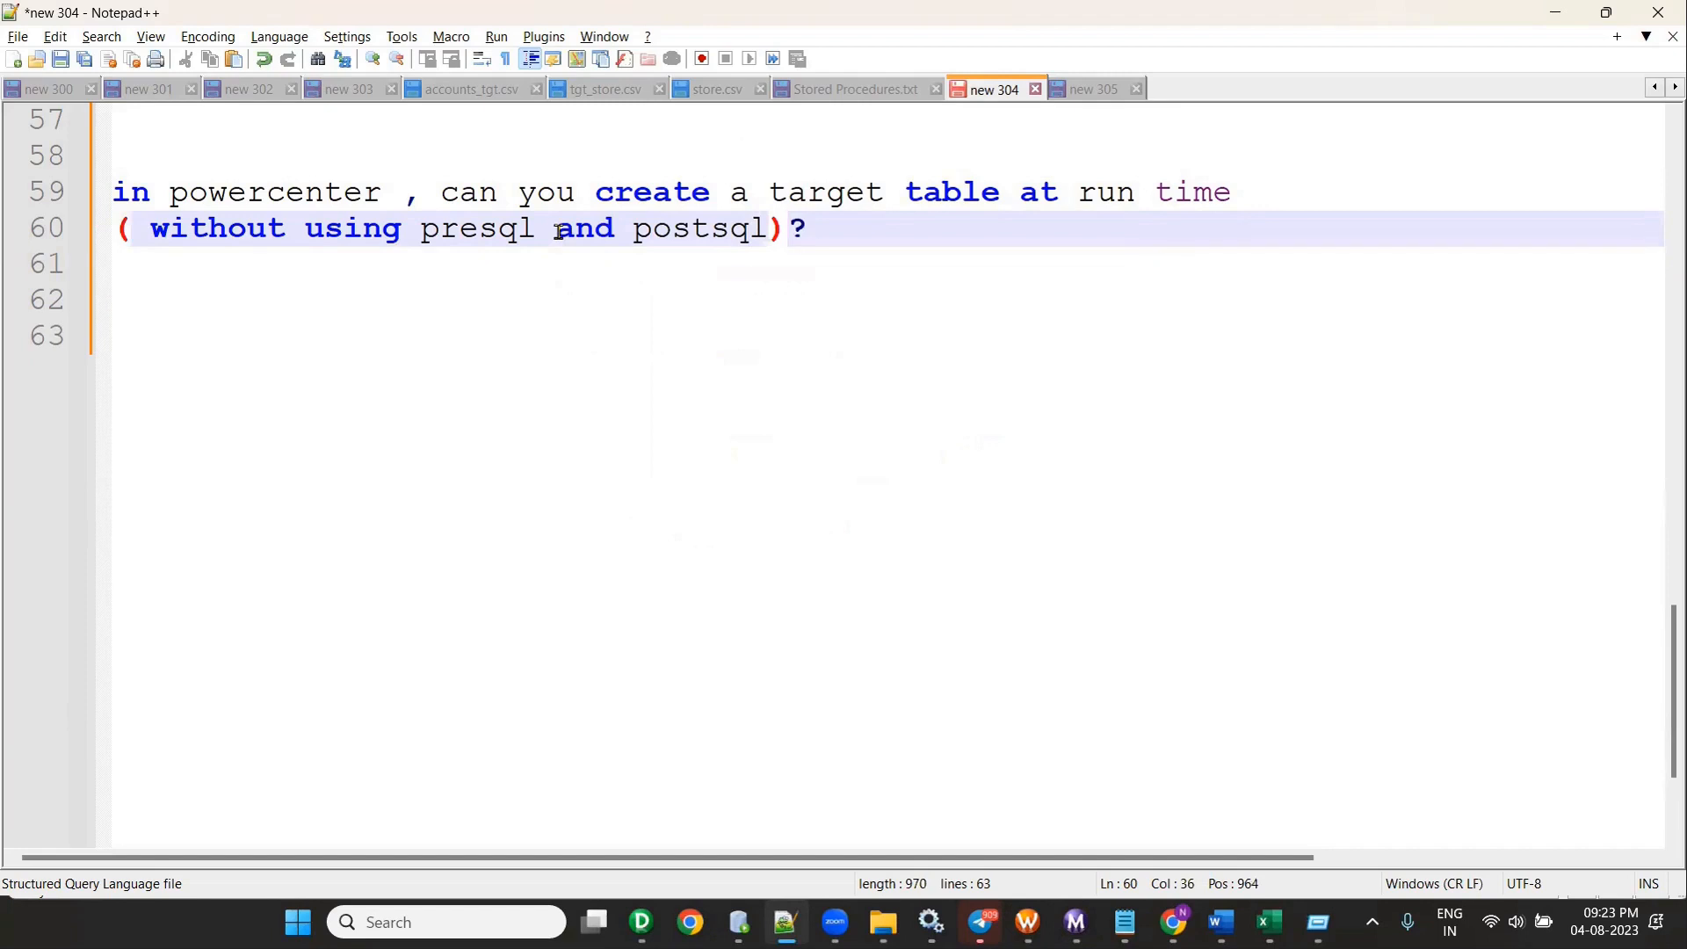
Step: Below the question, write "i will run mapping , a table should create with data automatically in" as a new paragraph
left_click(870, 230)
key("Return")
key("Return")
key("Return")
type("if")
key("BackSpace")
key("BackSpace")
type("will run am")
key("BackSpace")
key("BackSpace")
type("mapping , ")
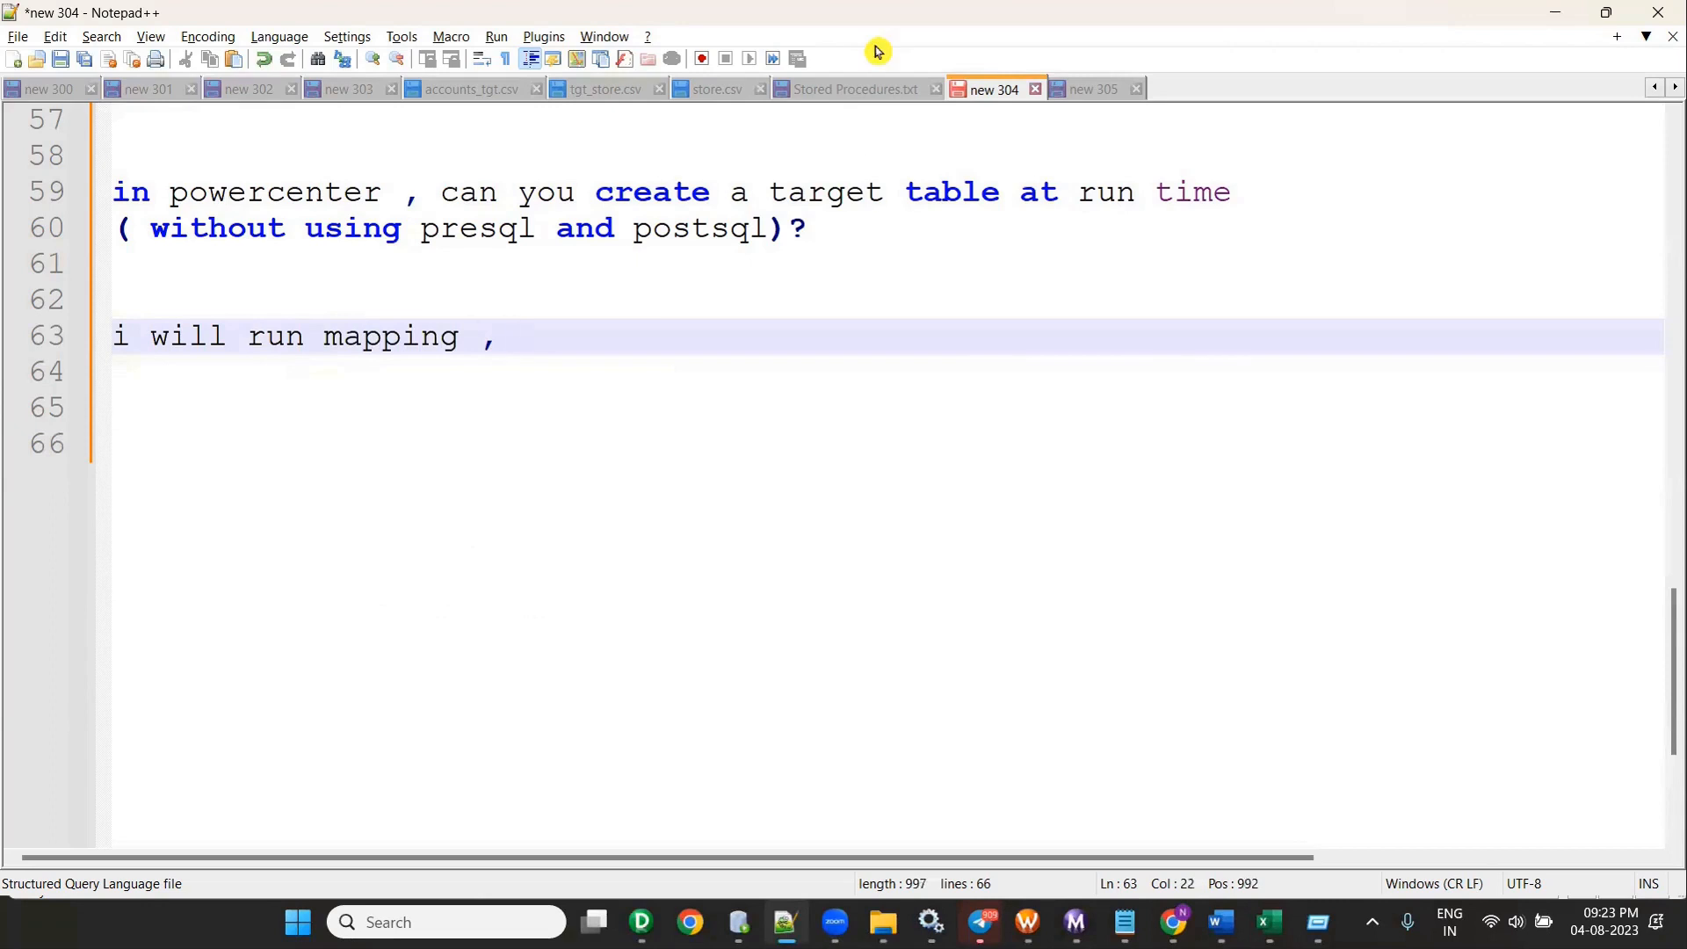
type("a table should crat")
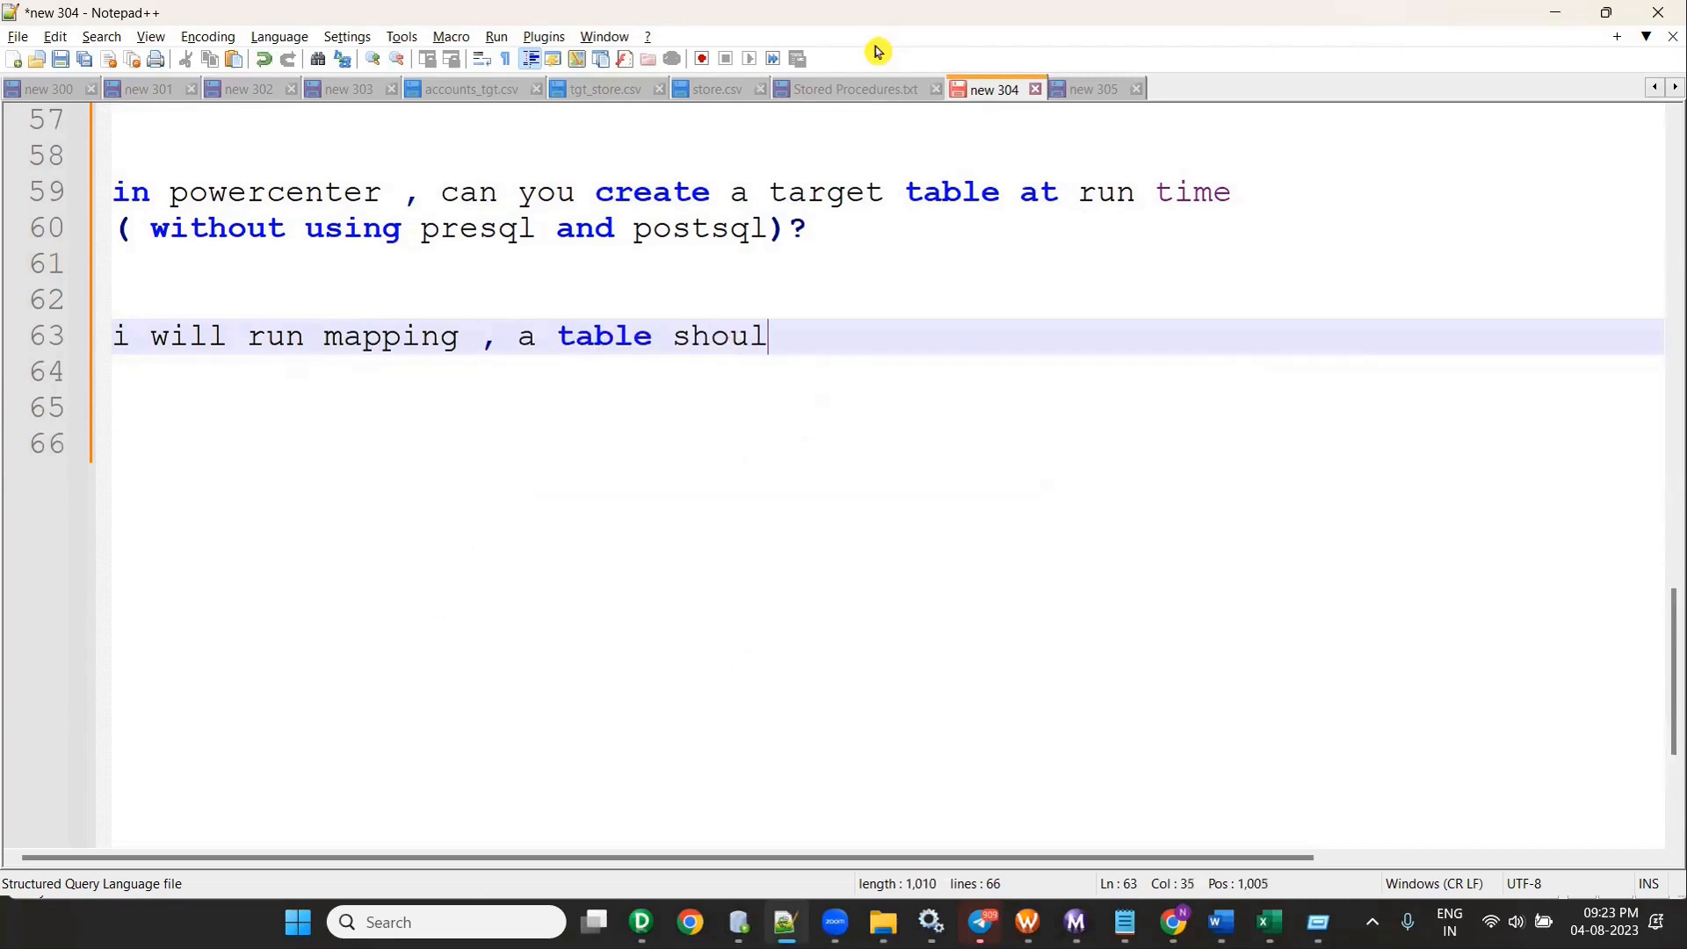
key("BackSpace")
key("BackSpace")
type("eate au")
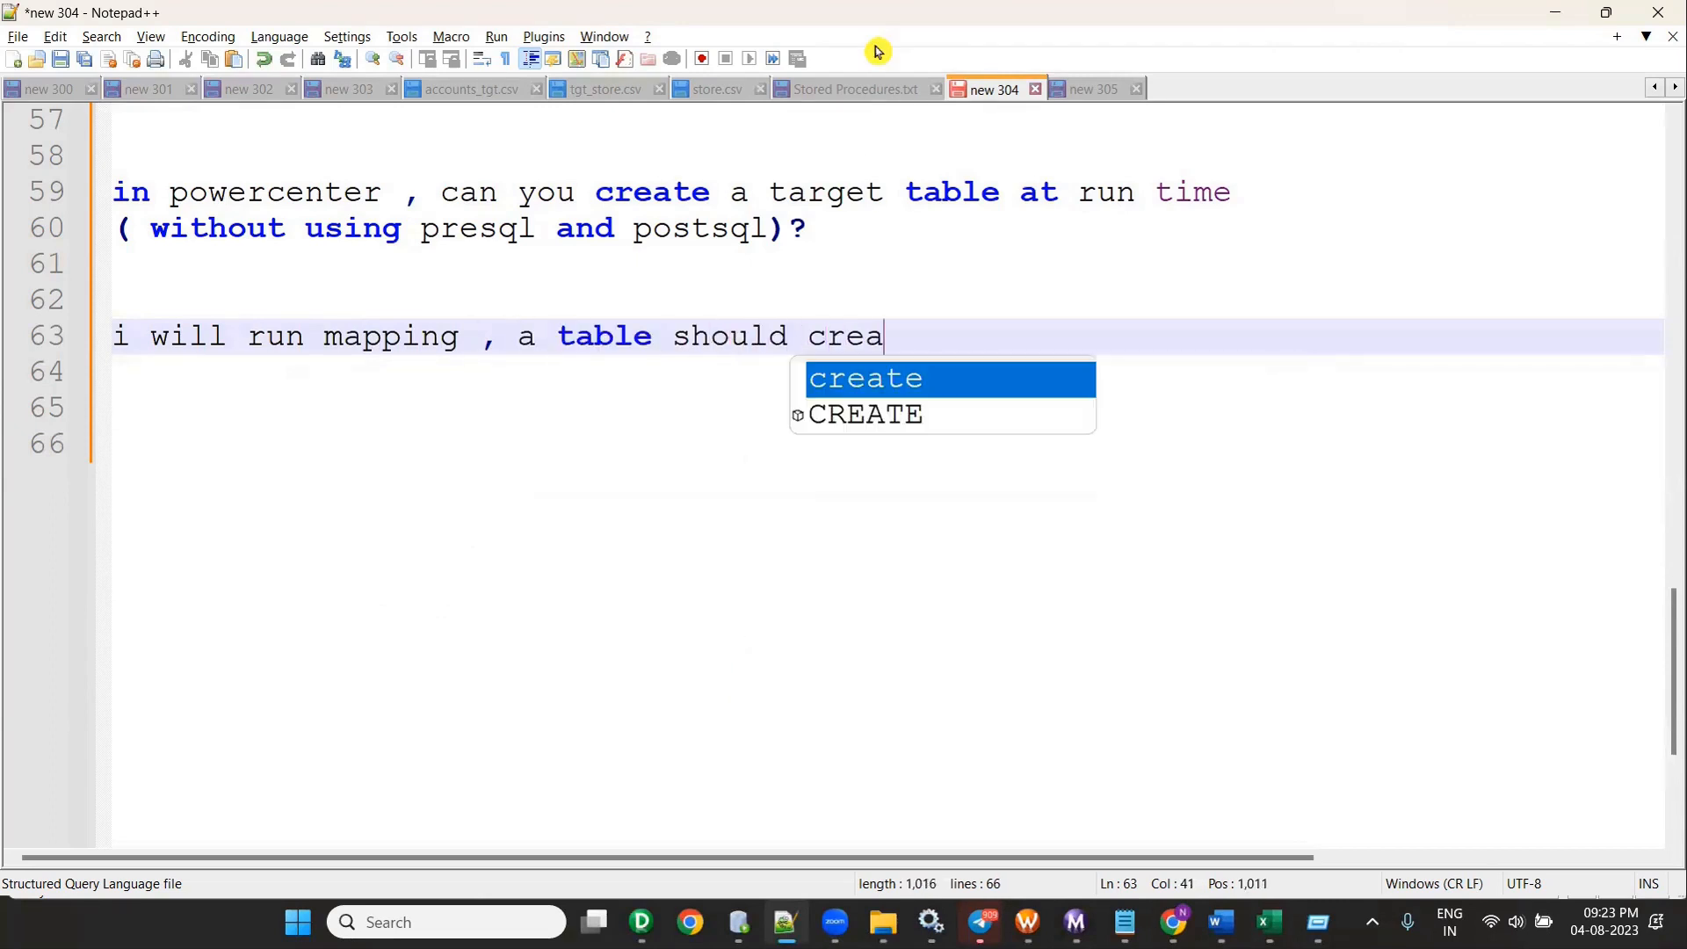
key("BackSpace")
key("BackSpace")
key("BackSpace")
key("BackSpace")
type("e with data a")
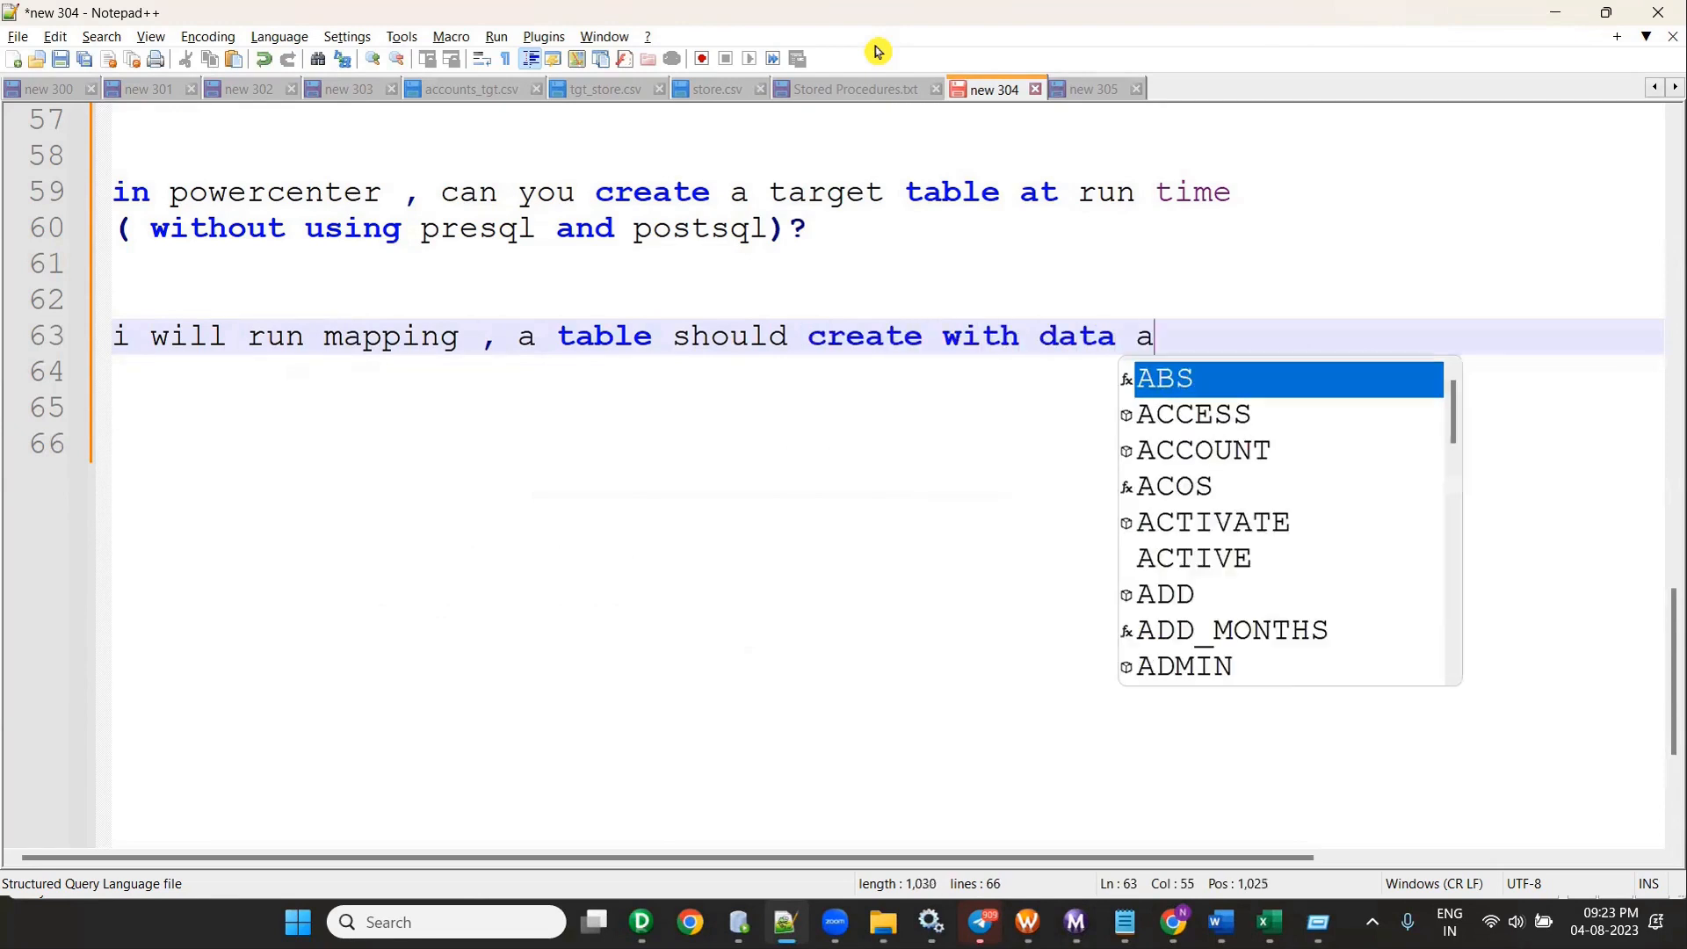
type("utomatically in")
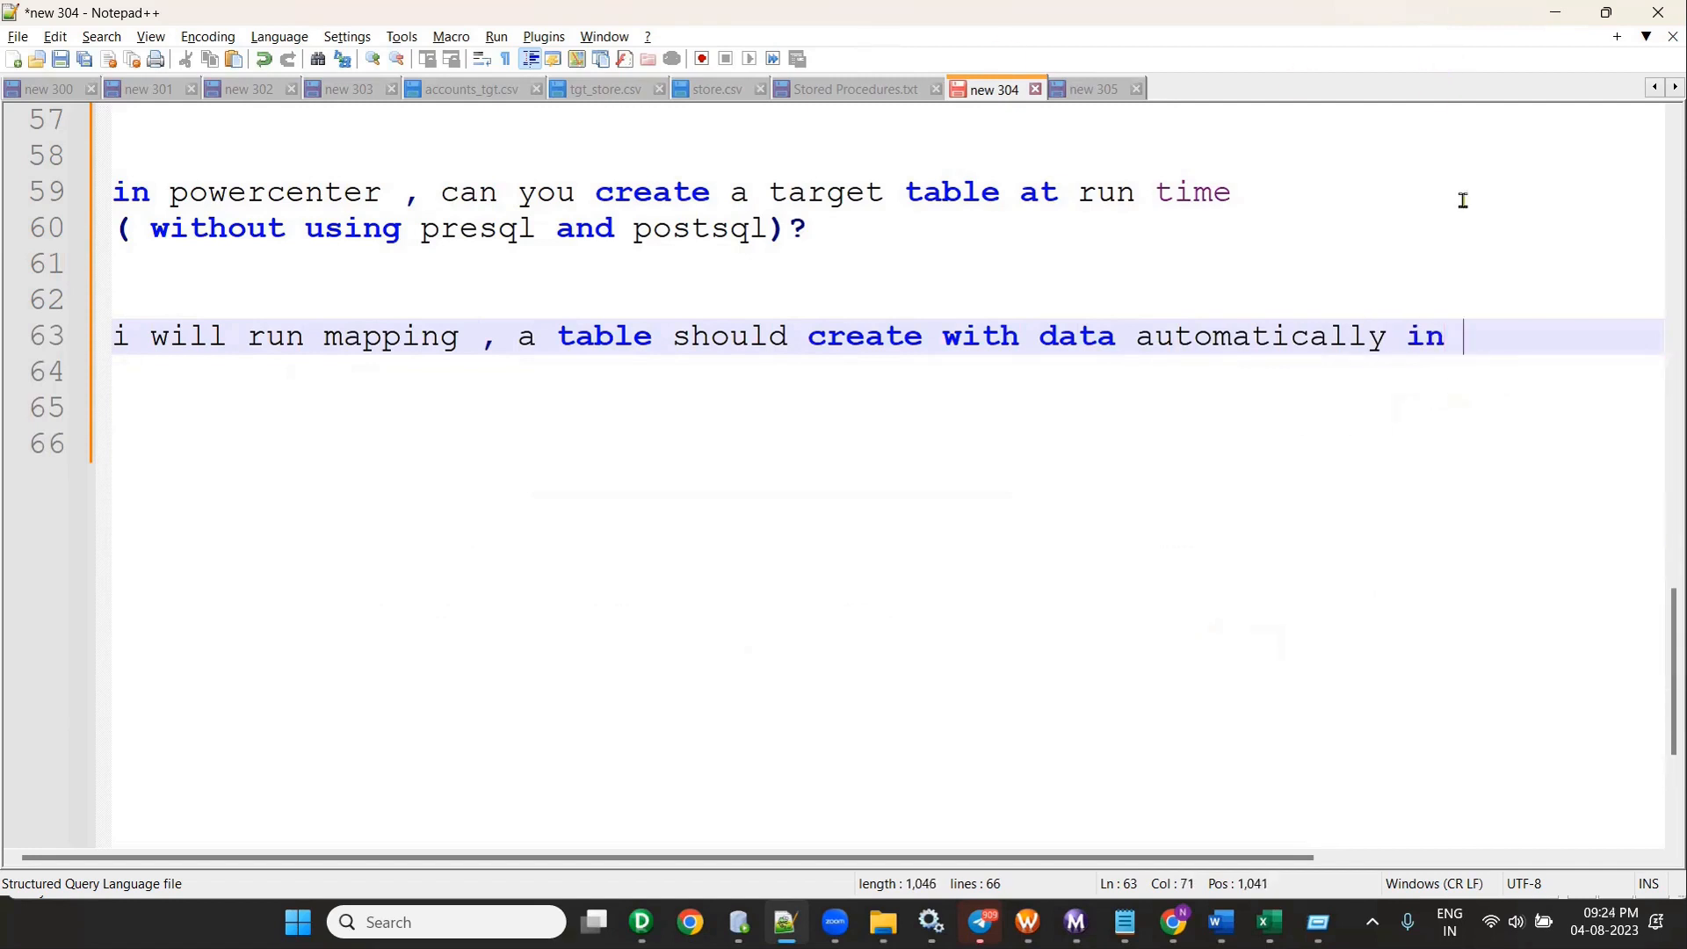
Step: Finish the sentence with "target schema." on the following line and replace its opening words "i will" with "when i"
key("Return")
type("target schema")
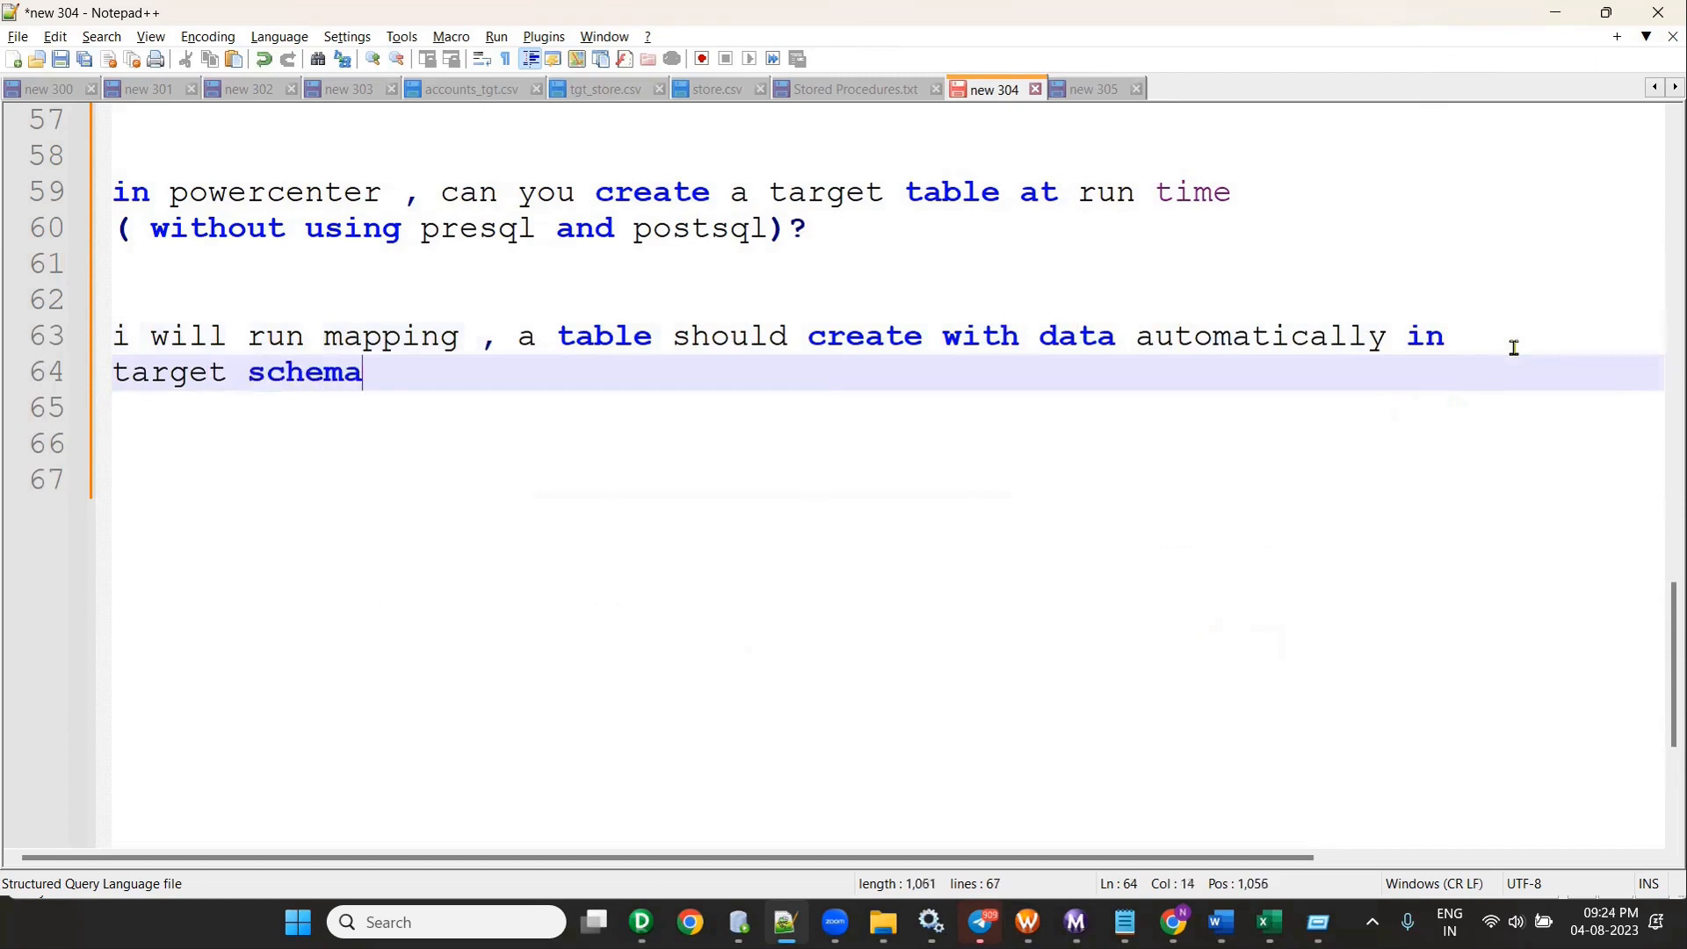
type(".")
key("Return")
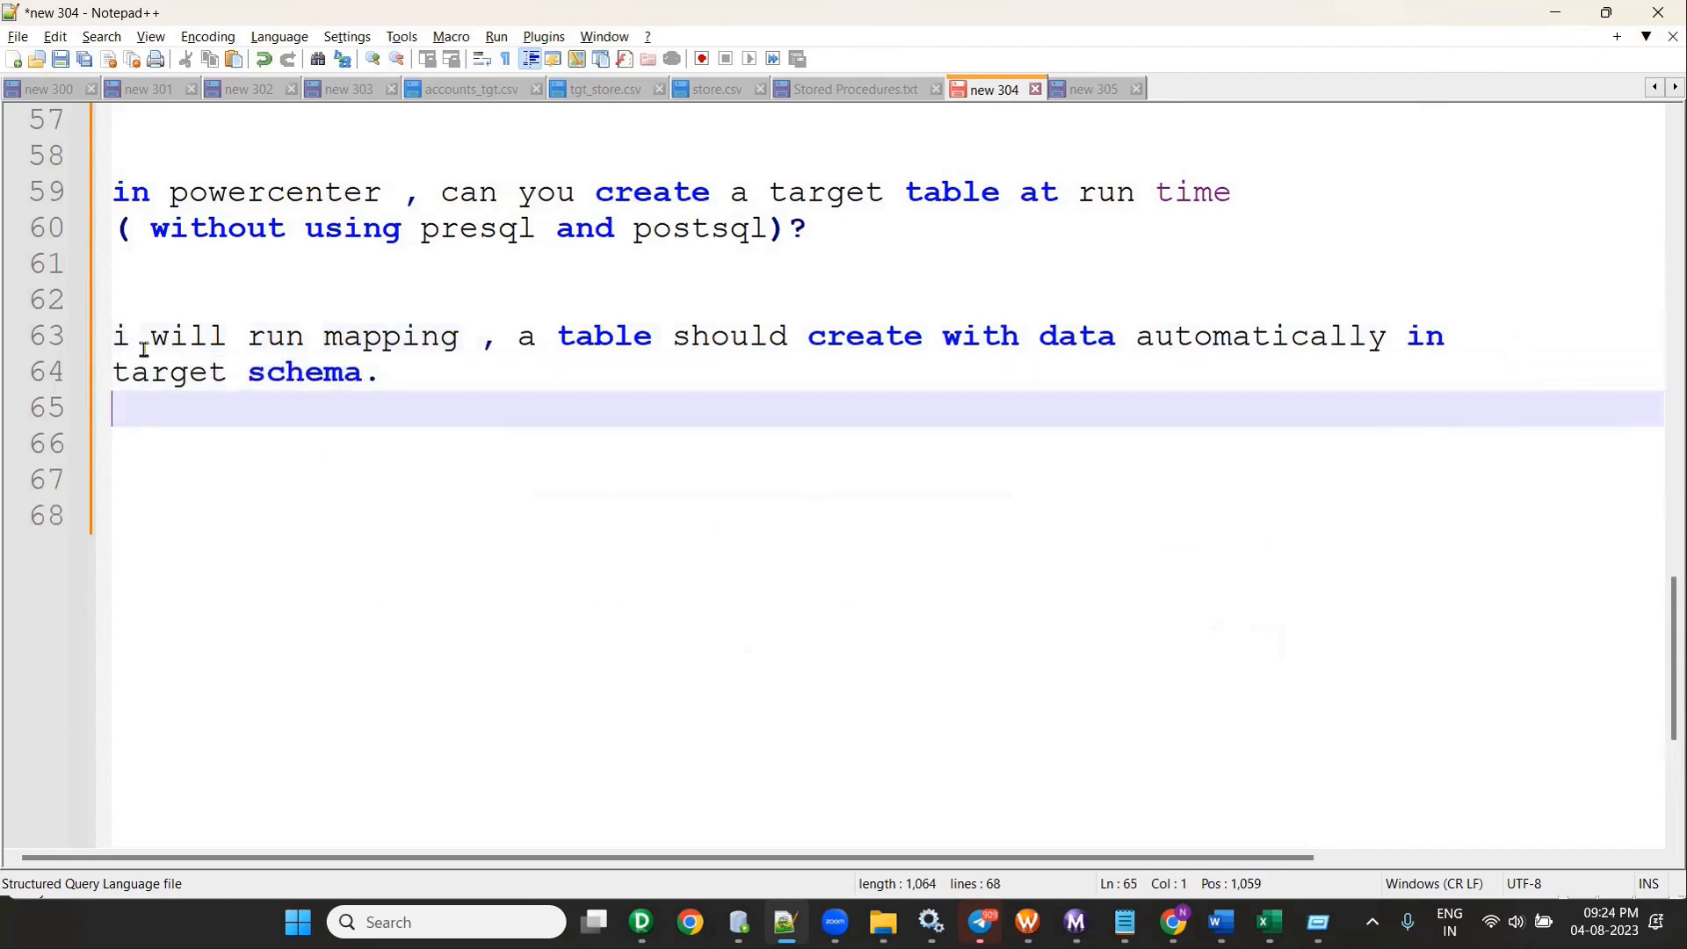
left_click_drag(227, 336, 73, 320)
type("when i")
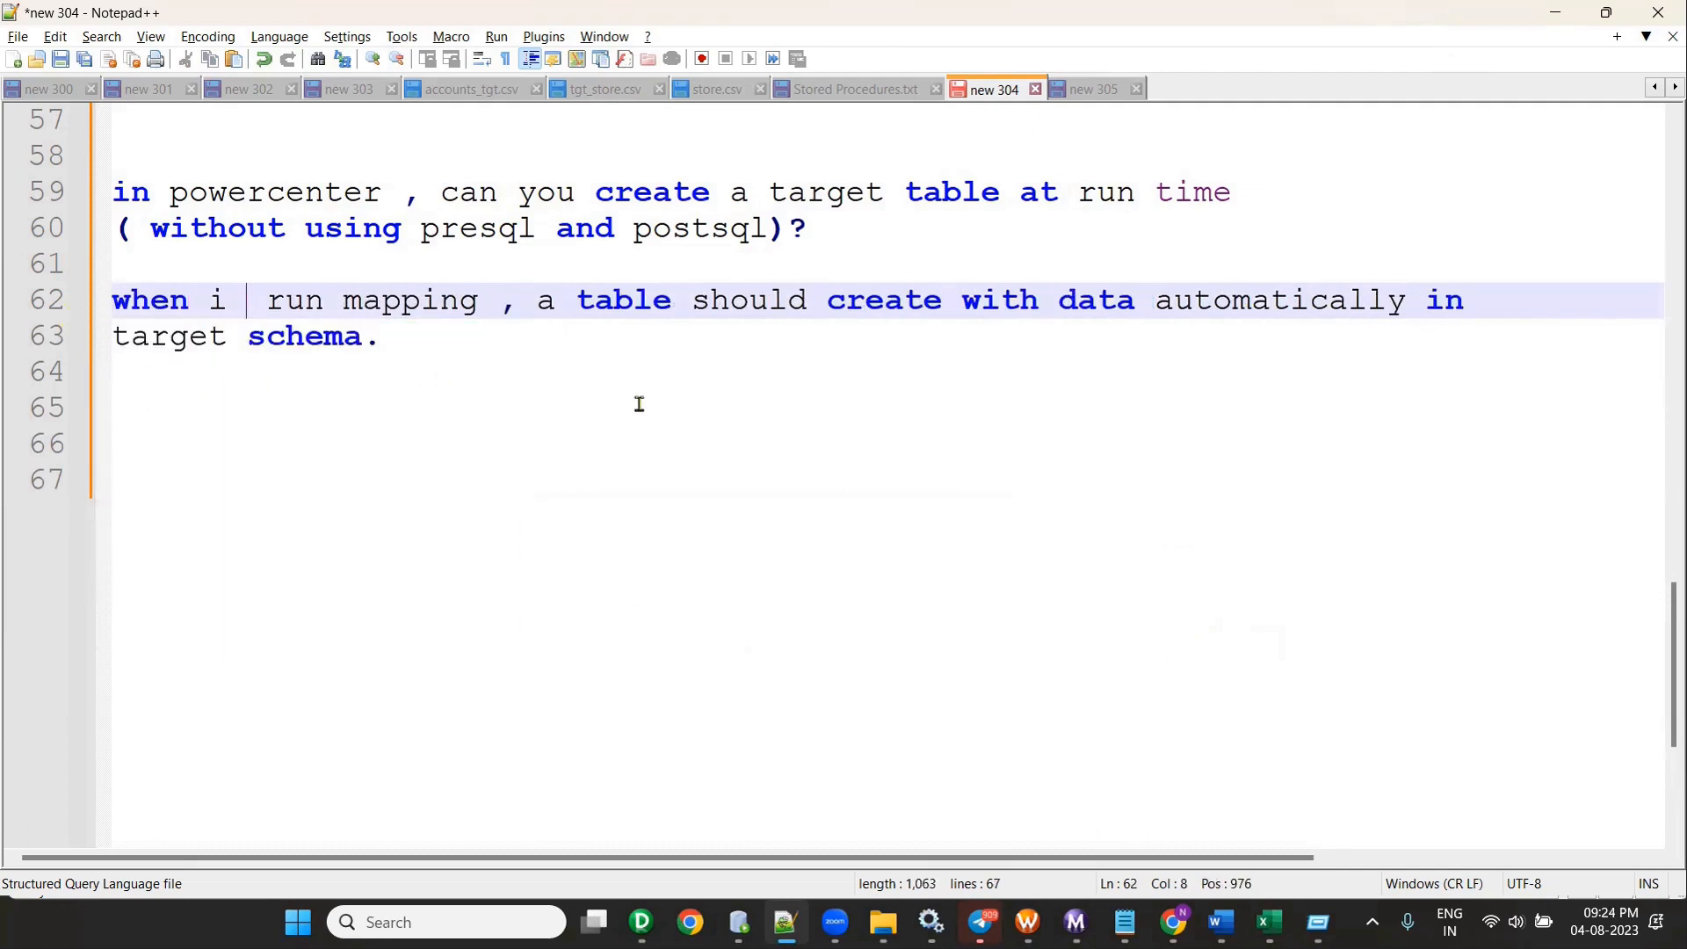
Step: Insert "arget" before the word "table" in the sentence about running the mapping
left_click(572, 304)
type("arget")
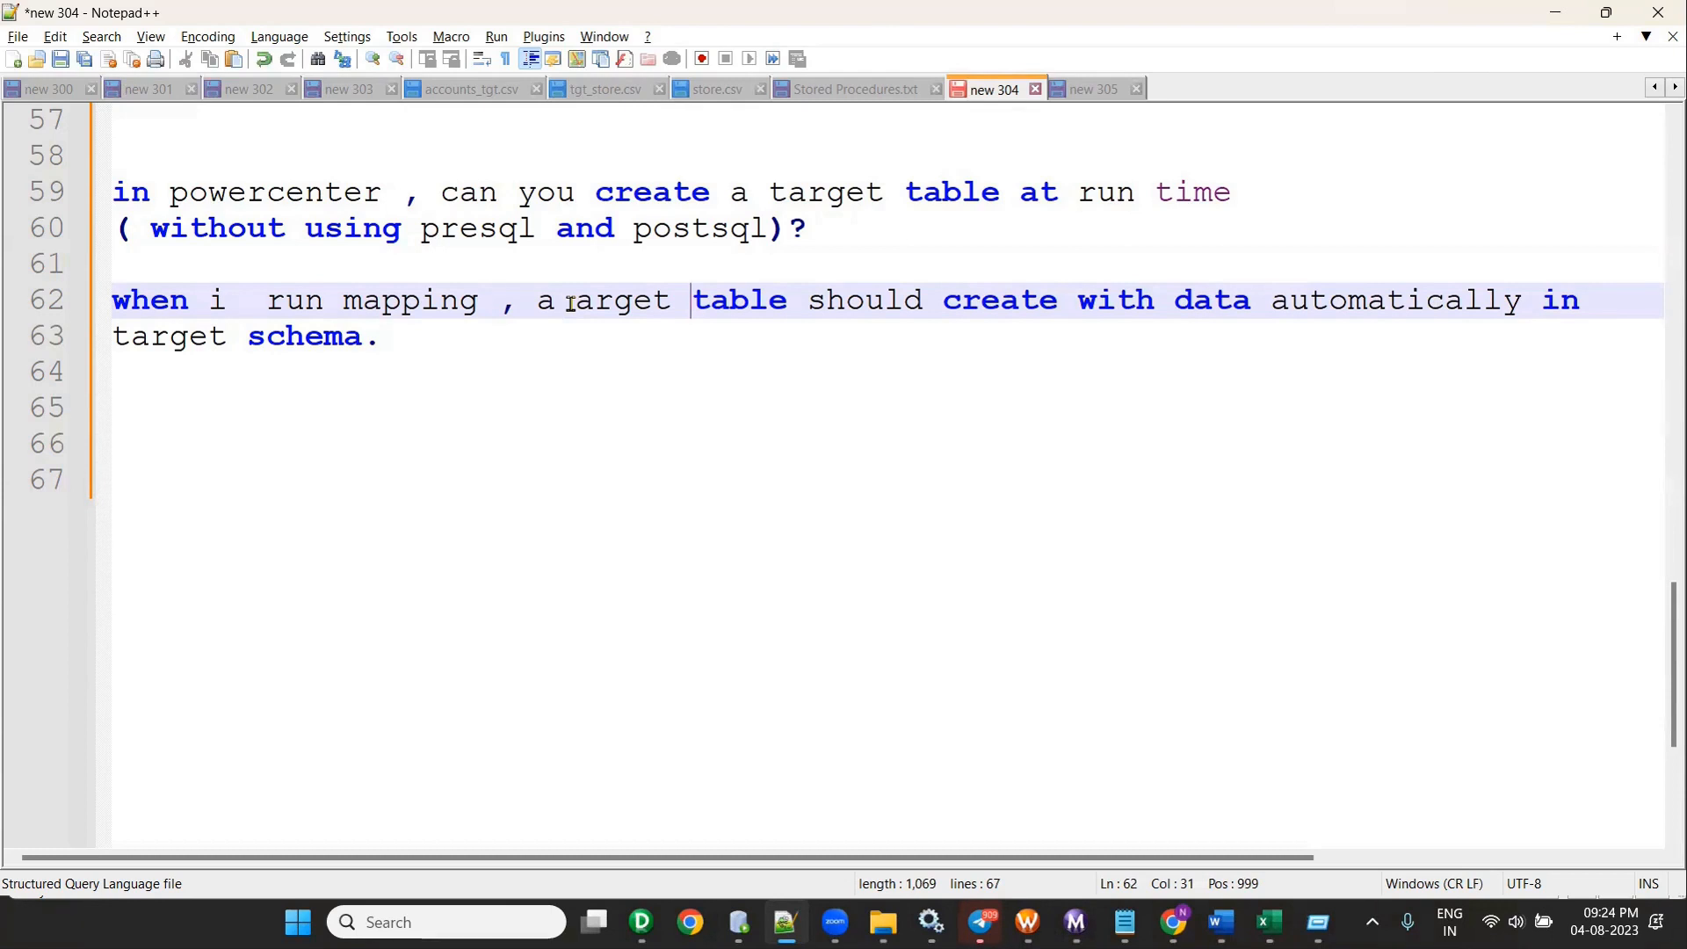
Step: In File Explorer, open src_ins_DML from the Script Mode folder under Session-14's Powercenter folder
left_click(883, 922)
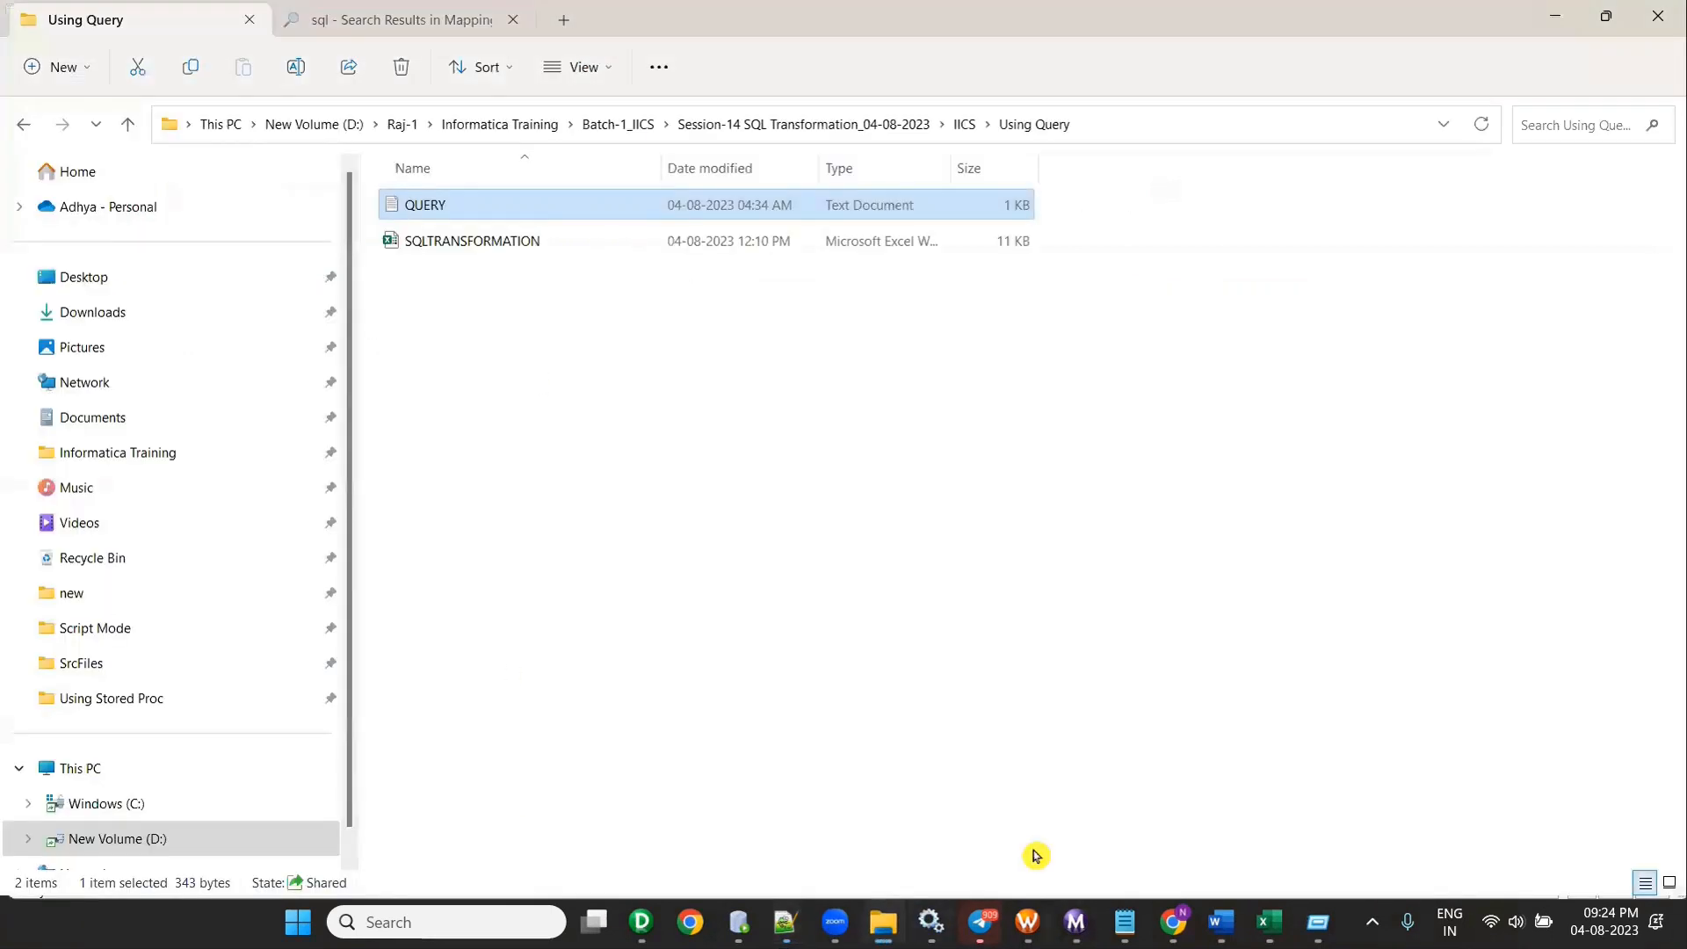
key("alt+Up")
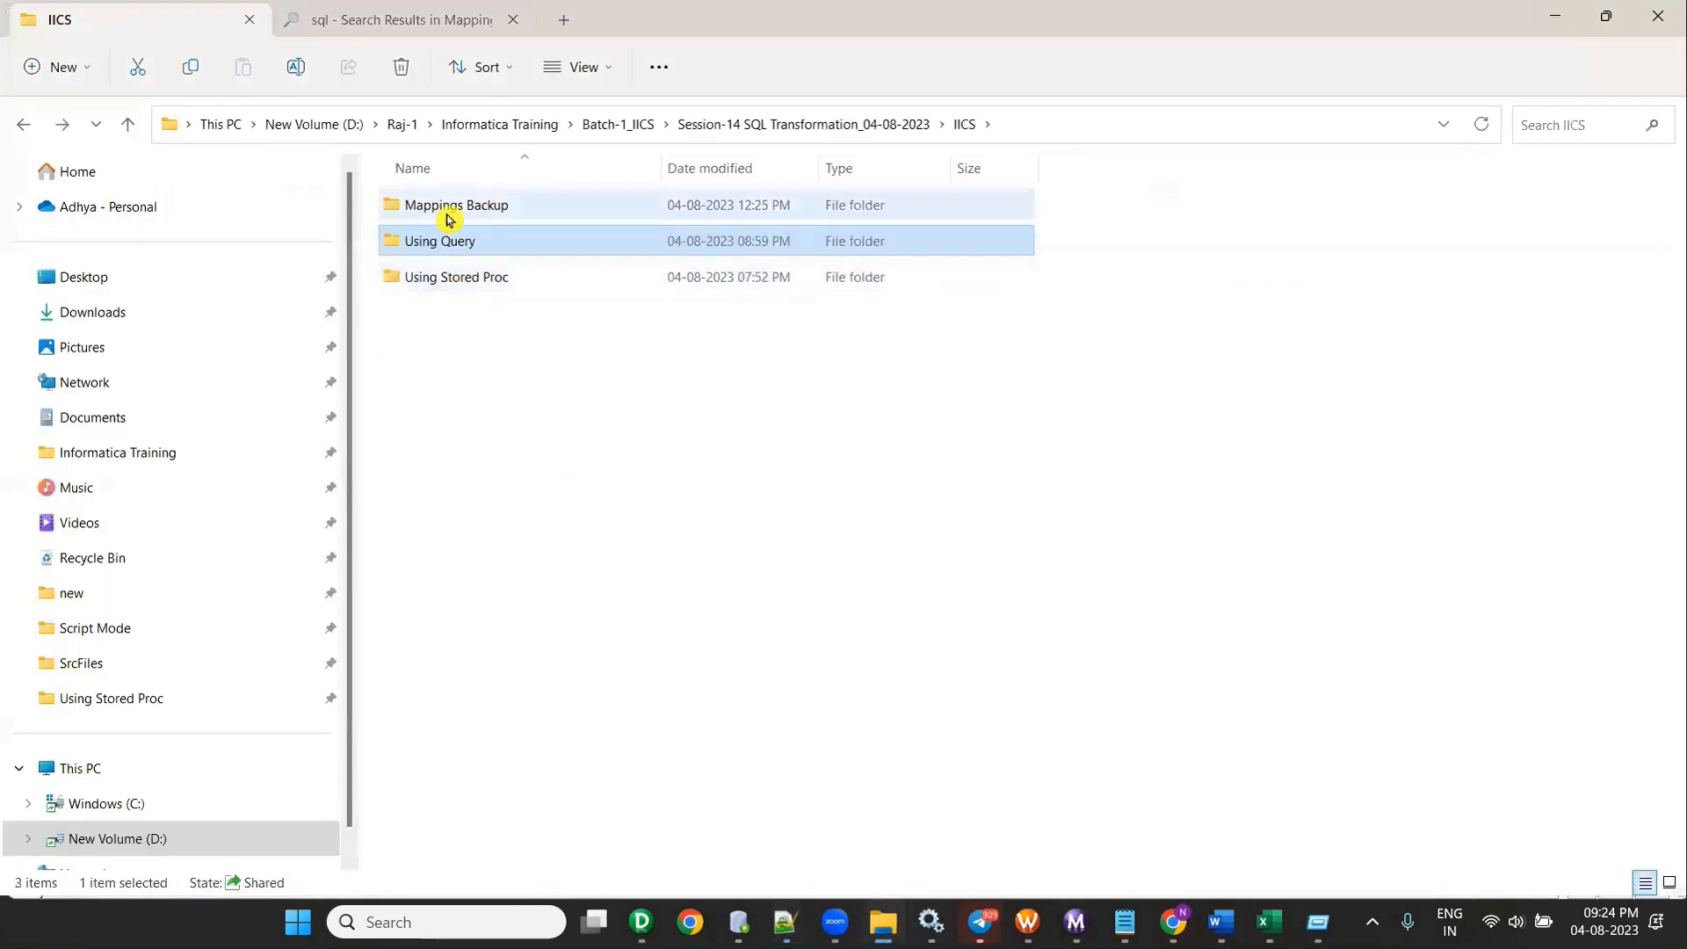
key("alt+Up")
double_click(423, 242)
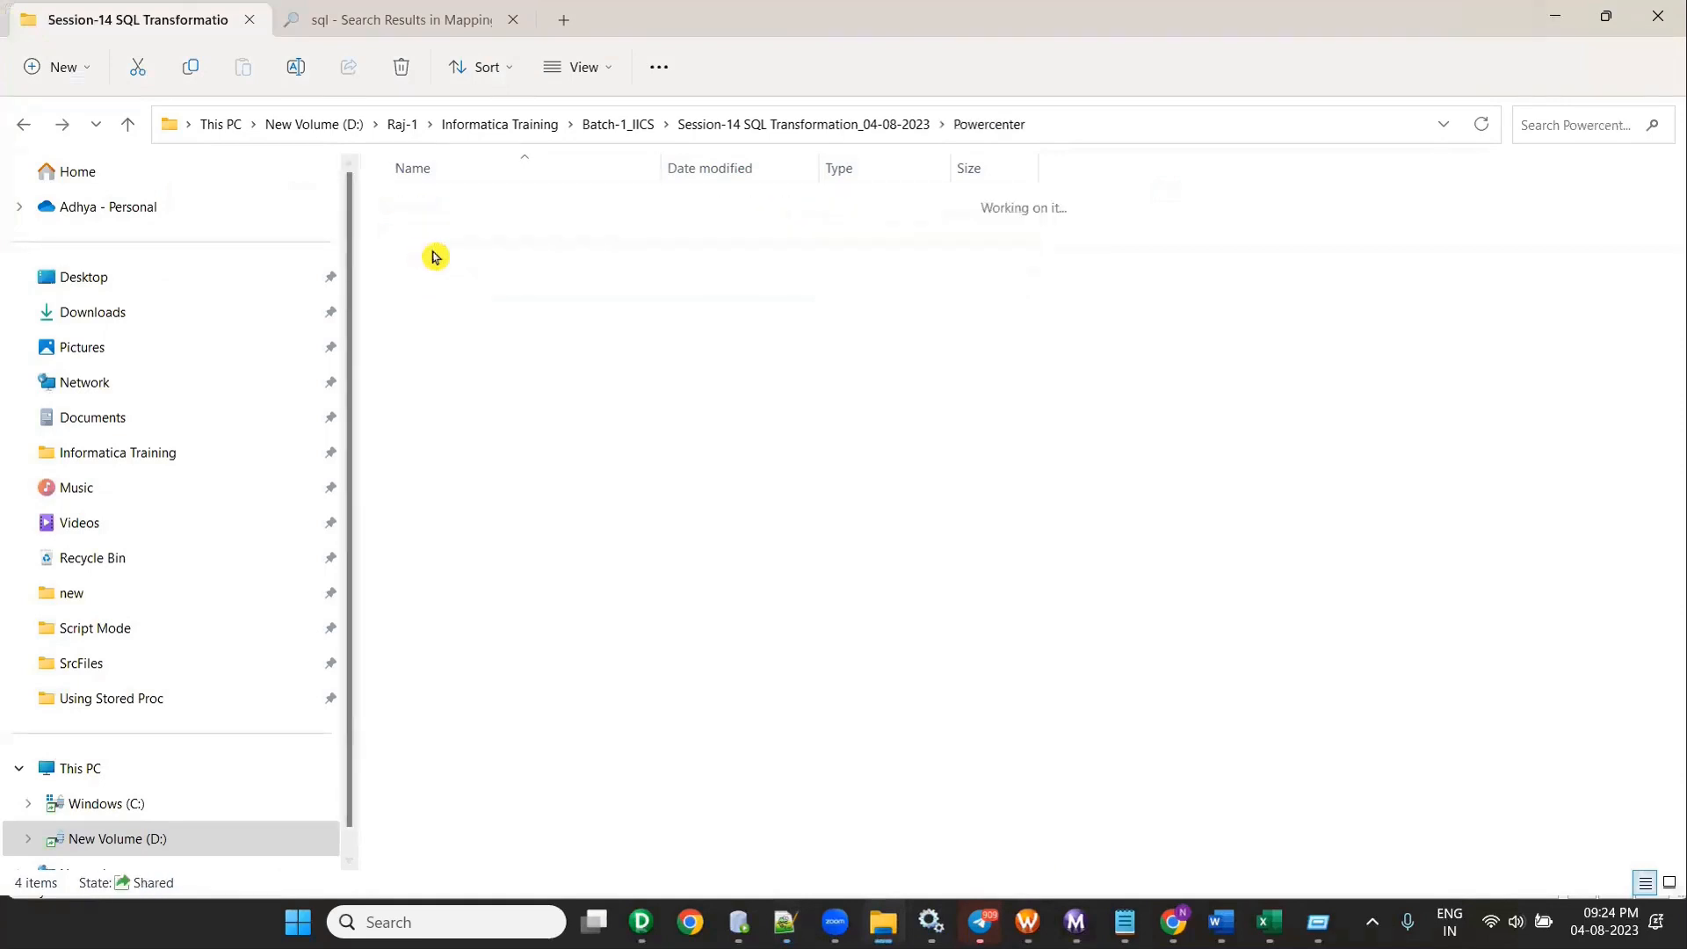
double_click(455, 204)
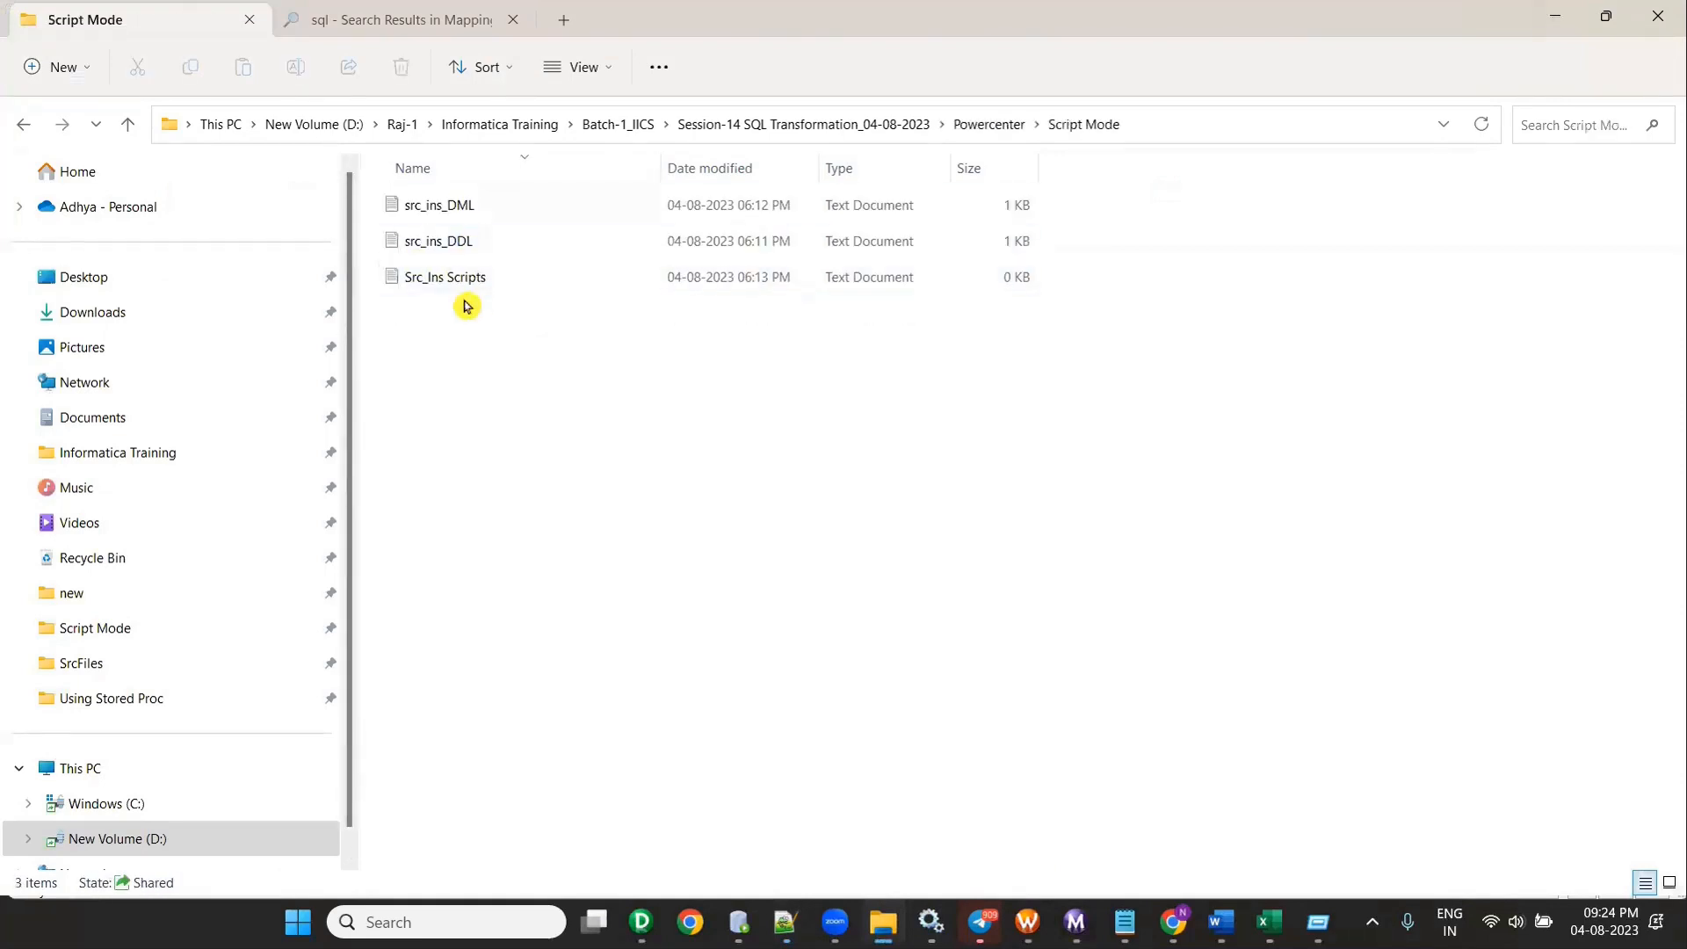
double_click(444, 215)
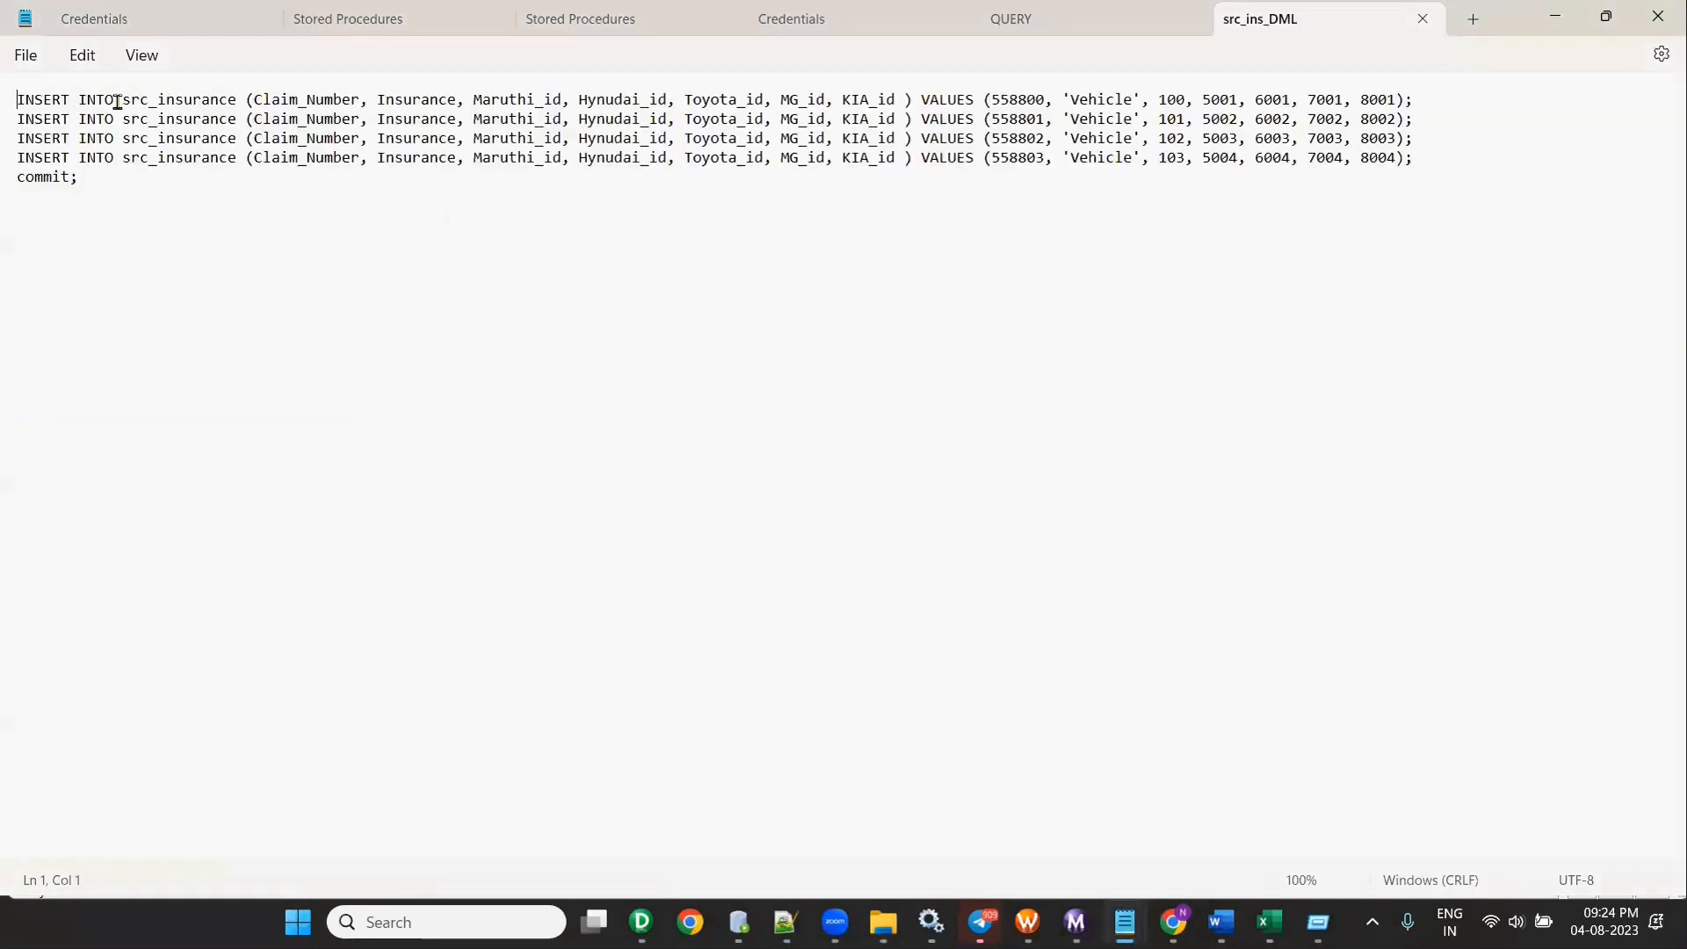
Step: Change the table name in the first INSERT statement to tgt_ins10
left_click(147, 101)
key("BackSpace")
key("BackSpace")
key("BackSpace")
type("y")
key("BackSpace")
type("tgt")
left_click(236, 101)
type("10")
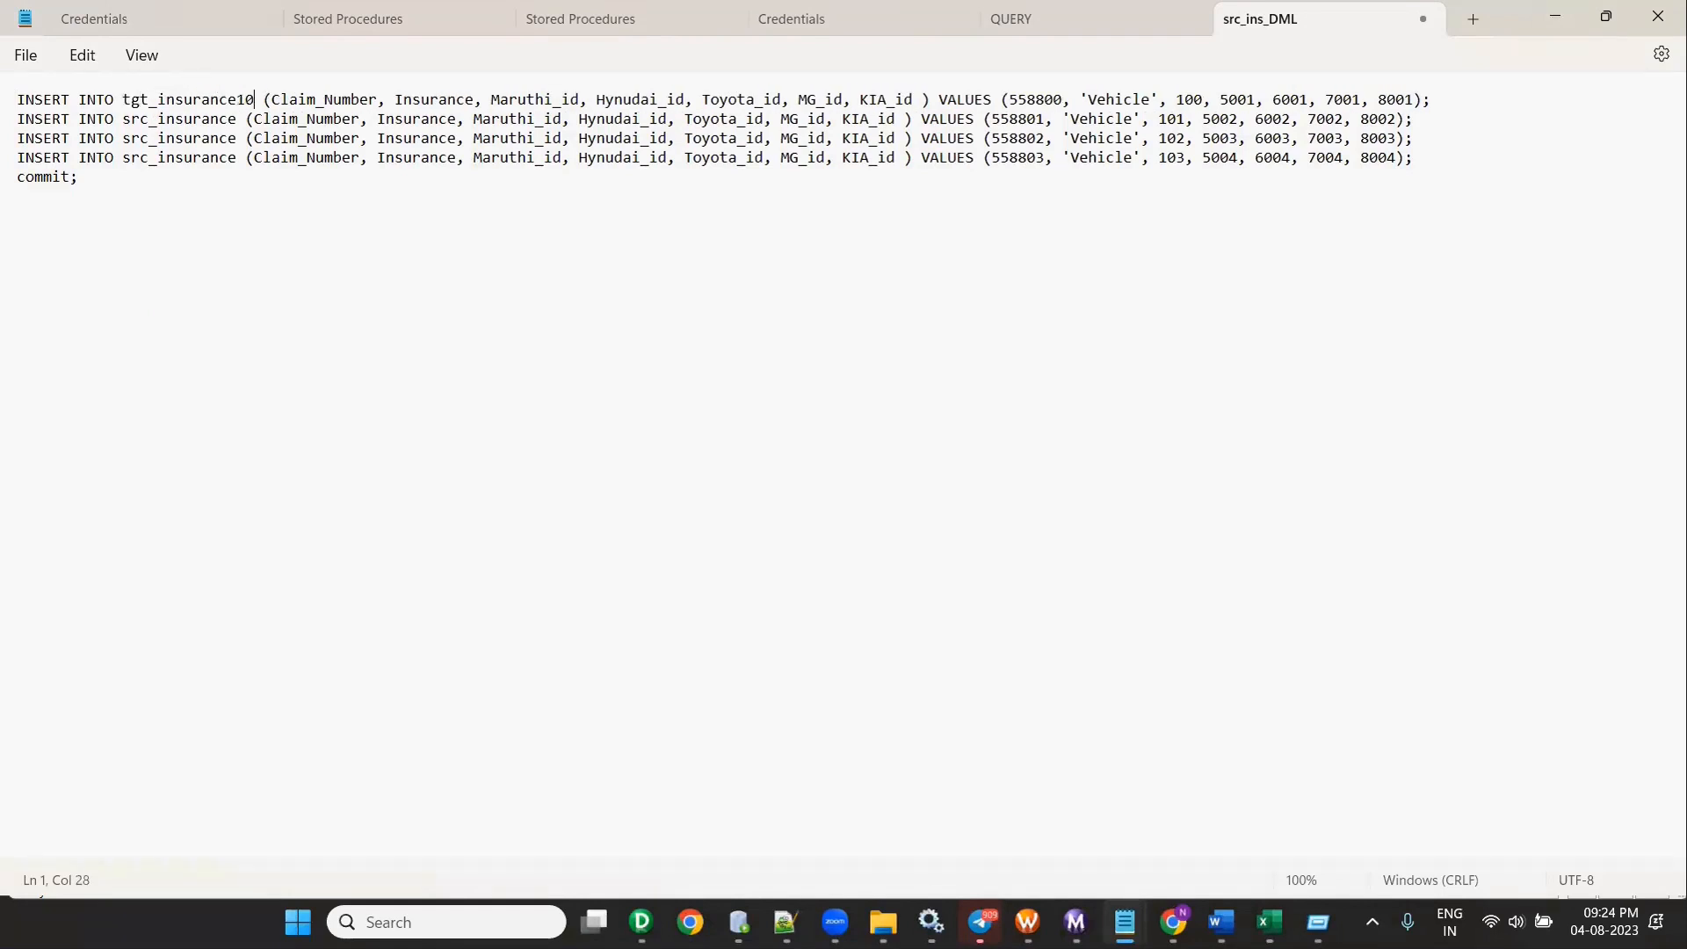
key("BackSpace")
key("BackSpace")
key("BackSpace")
key("BackSpace")
key("BackSpace")
key("BackSpace")
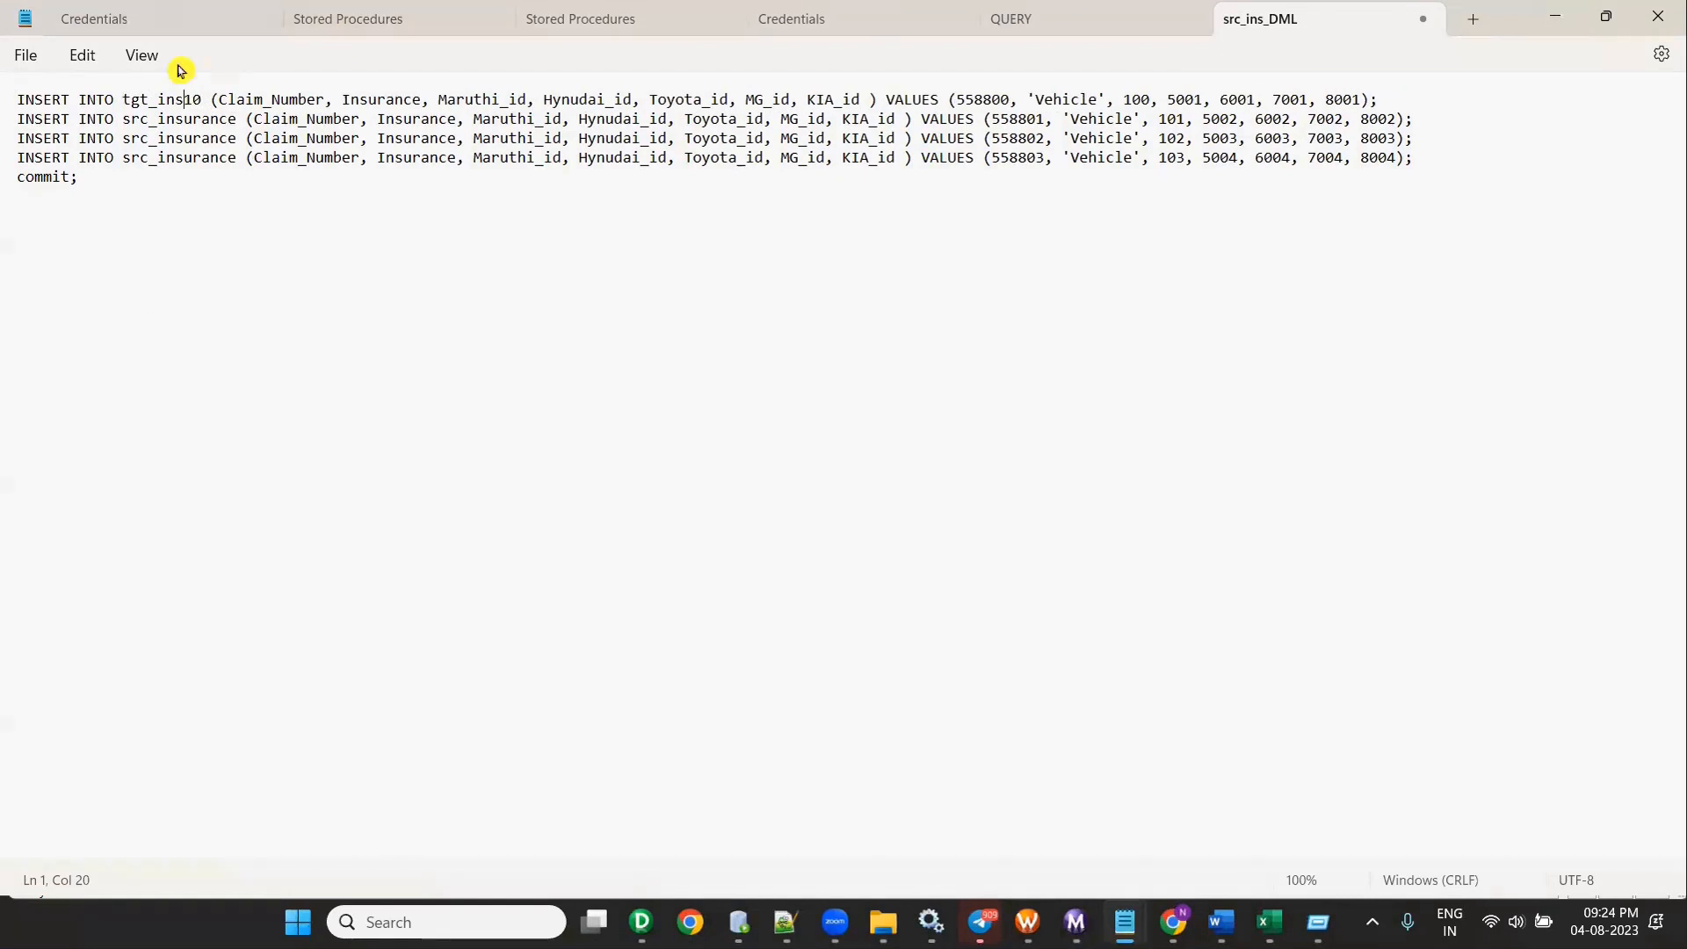
Step: Replace src_insurance with tgt_ins10 in the remaining three INSERT statements, then save and close the file
left_click_drag(122, 100, 237, 118)
type("tgt_ins10")
left_click_drag(122, 138, 236, 138)
type("tgt_ins10")
left_click_drag(123, 157, 242, 158)
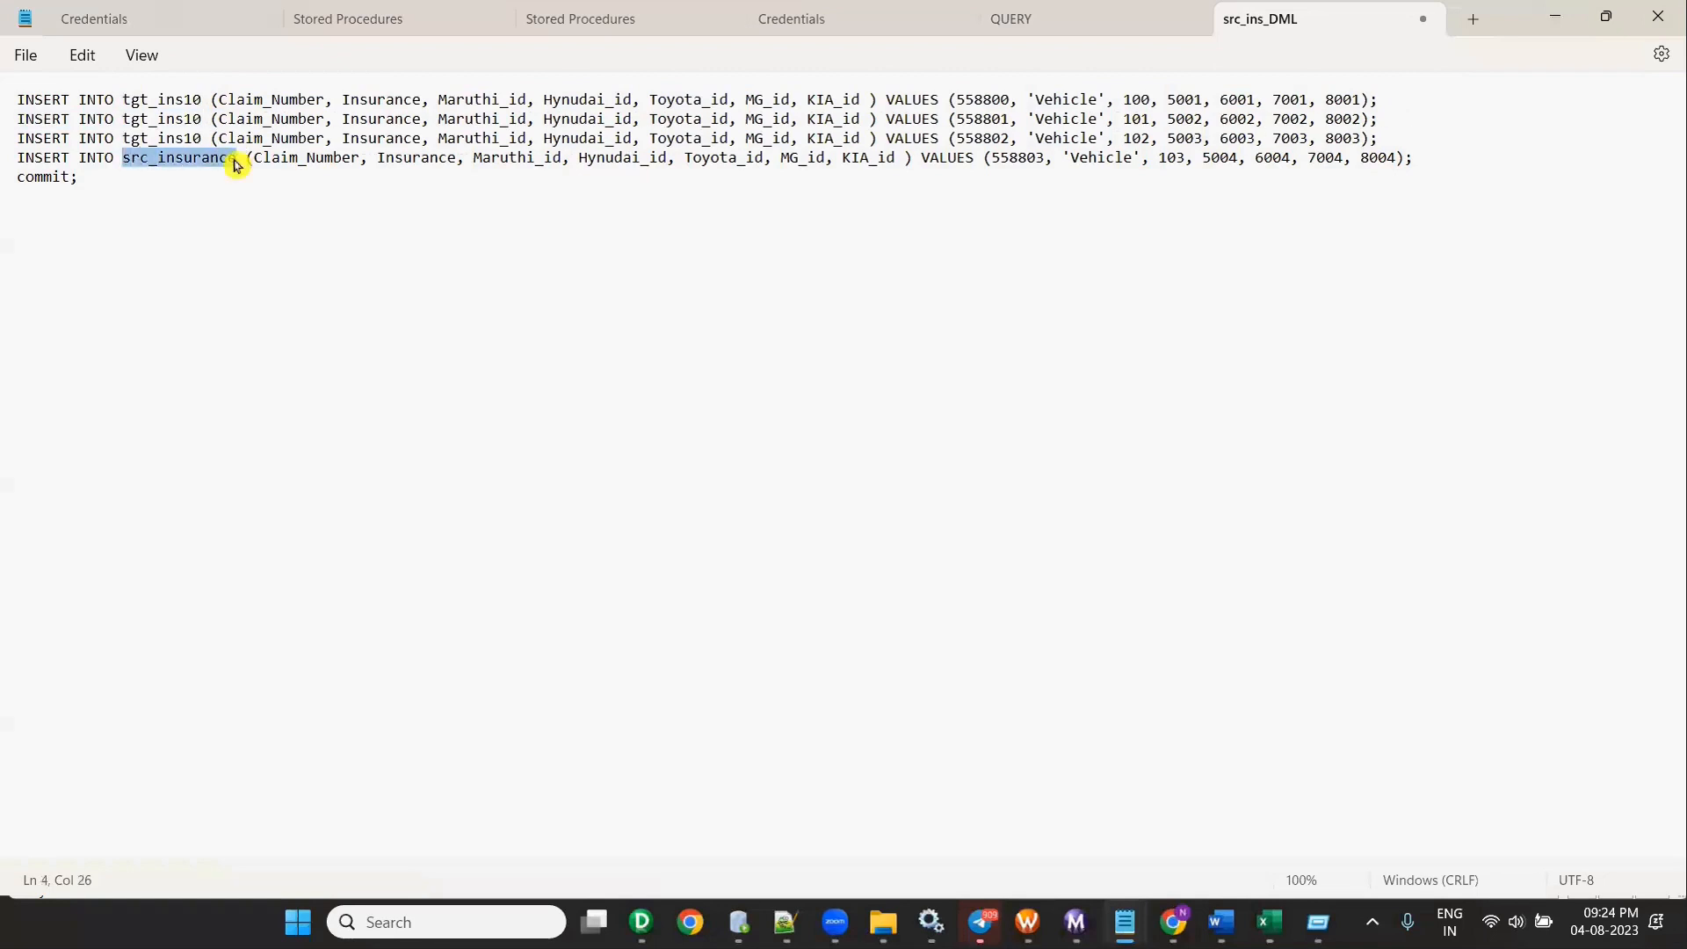
type("tgt_ins10")
left_click(1424, 18)
left_click(726, 538)
left_click(1670, 15)
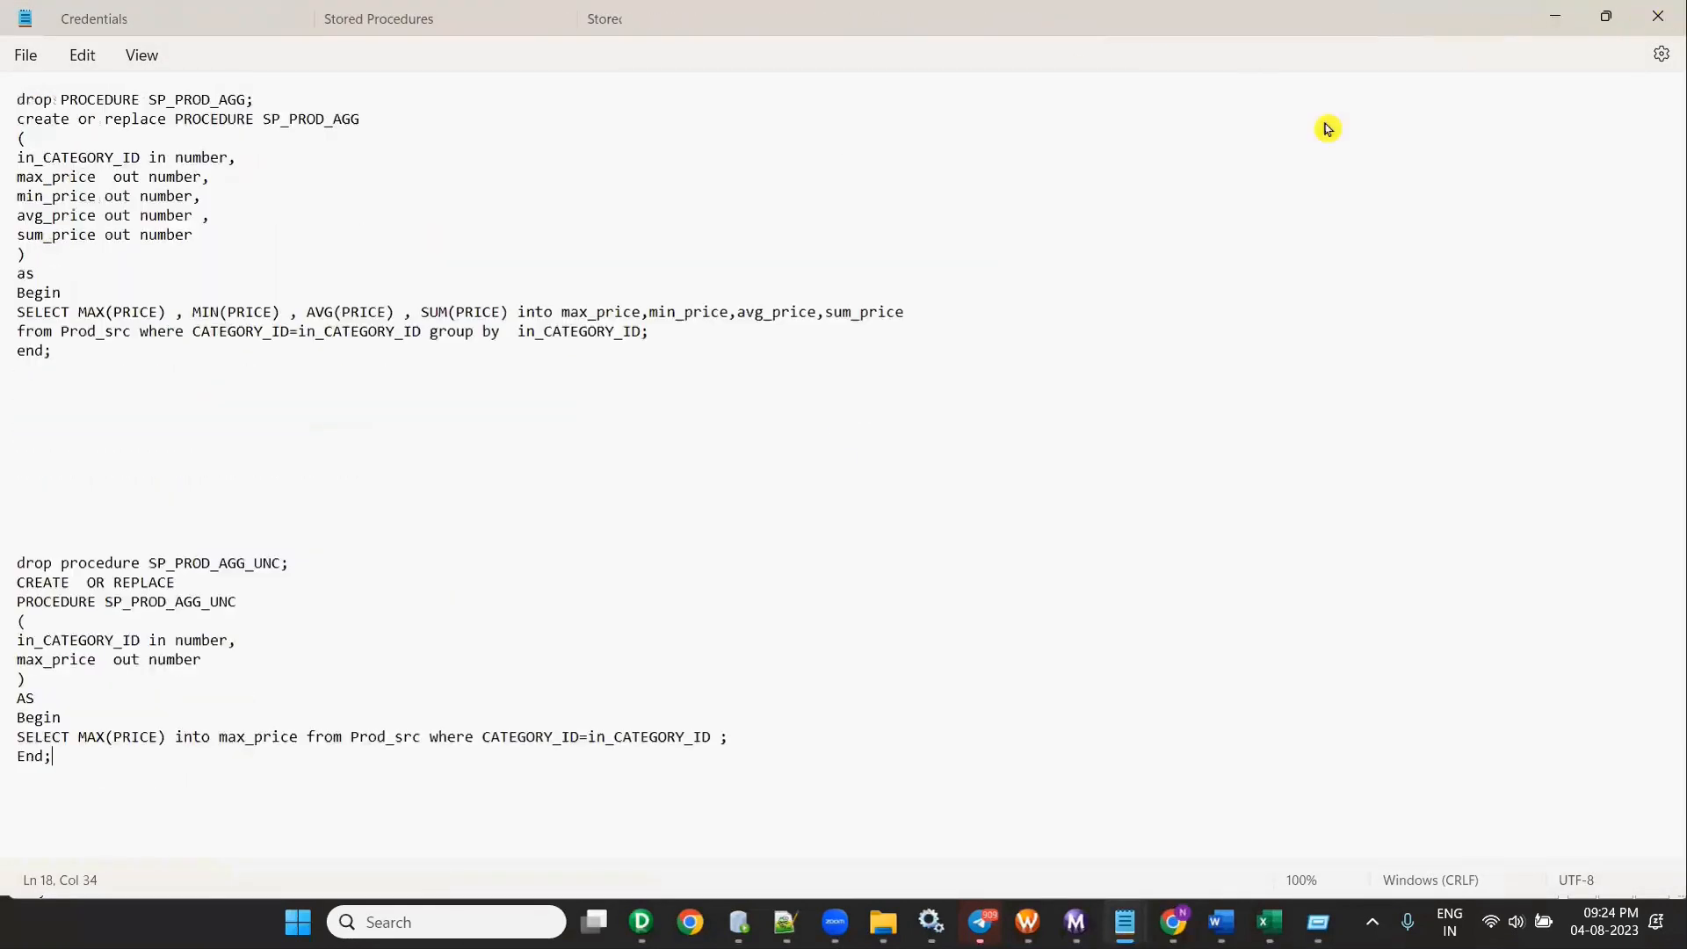
Step: Open src_ins_DDL and change the table name in its CREATE TABLE statement to tgt_ins10
left_click(454, 247)
double_click(454, 247)
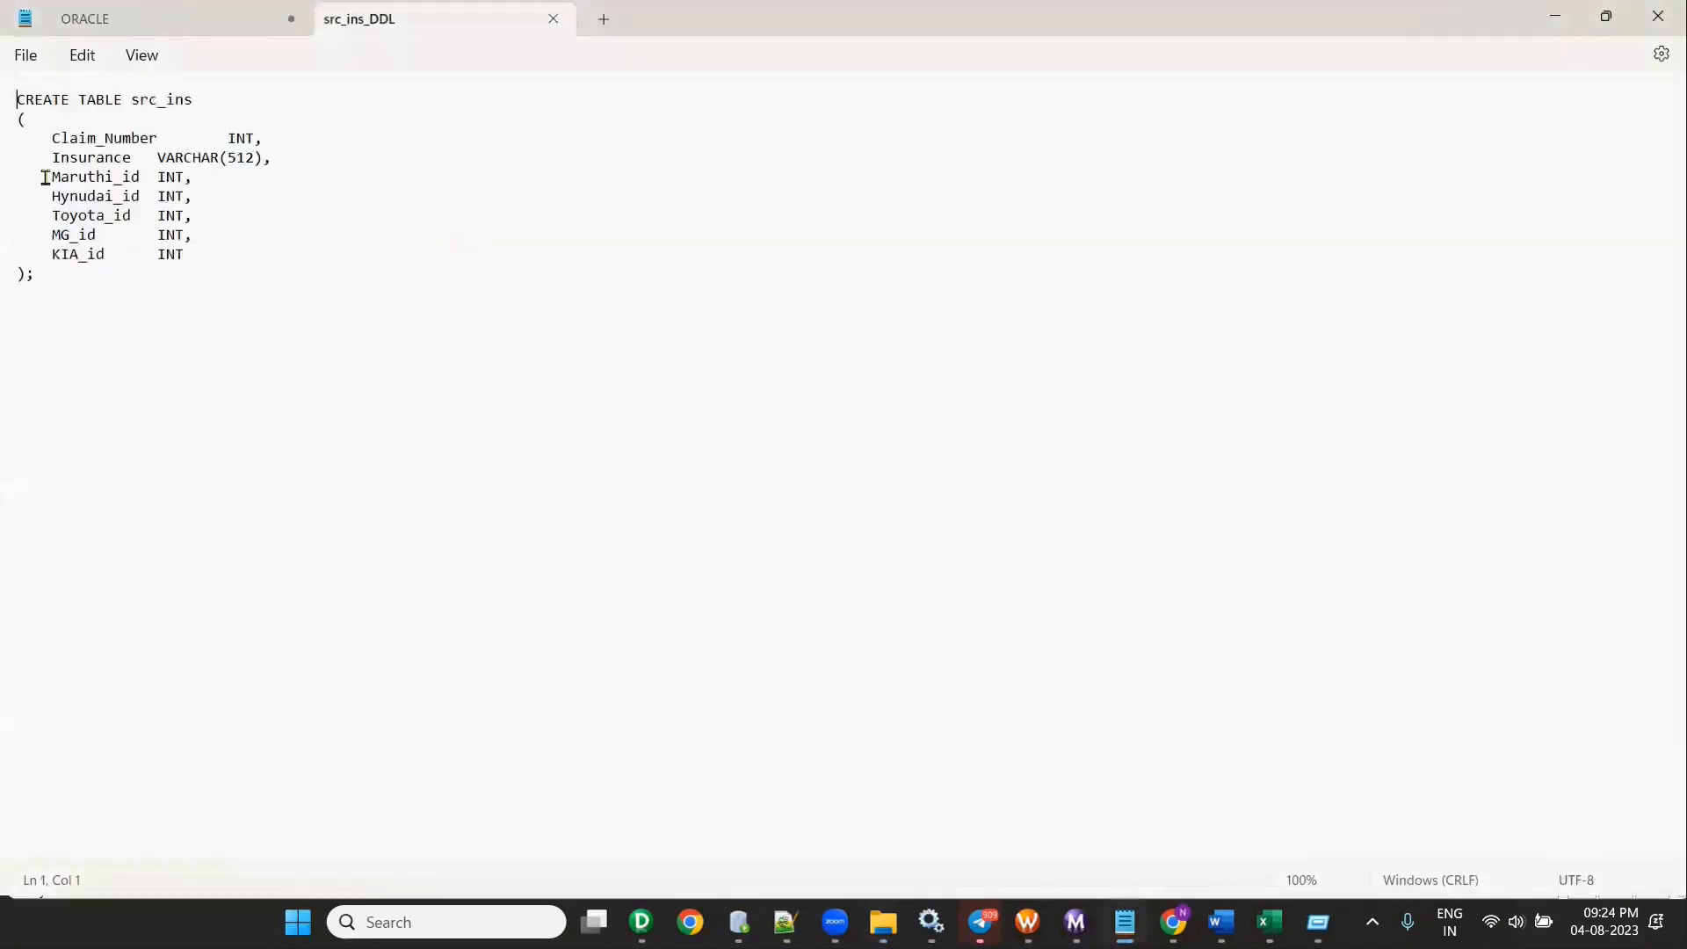
left_click_drag(133, 102, 195, 102)
type("tgt_ins10")
Step: In SQL Developer, replace the OT_TGT_DEV1 worksheet's contents with "select * from tgt_ins10;" and run the query
left_click_drag(212, 102, 14, 102)
key("ctrl+c")
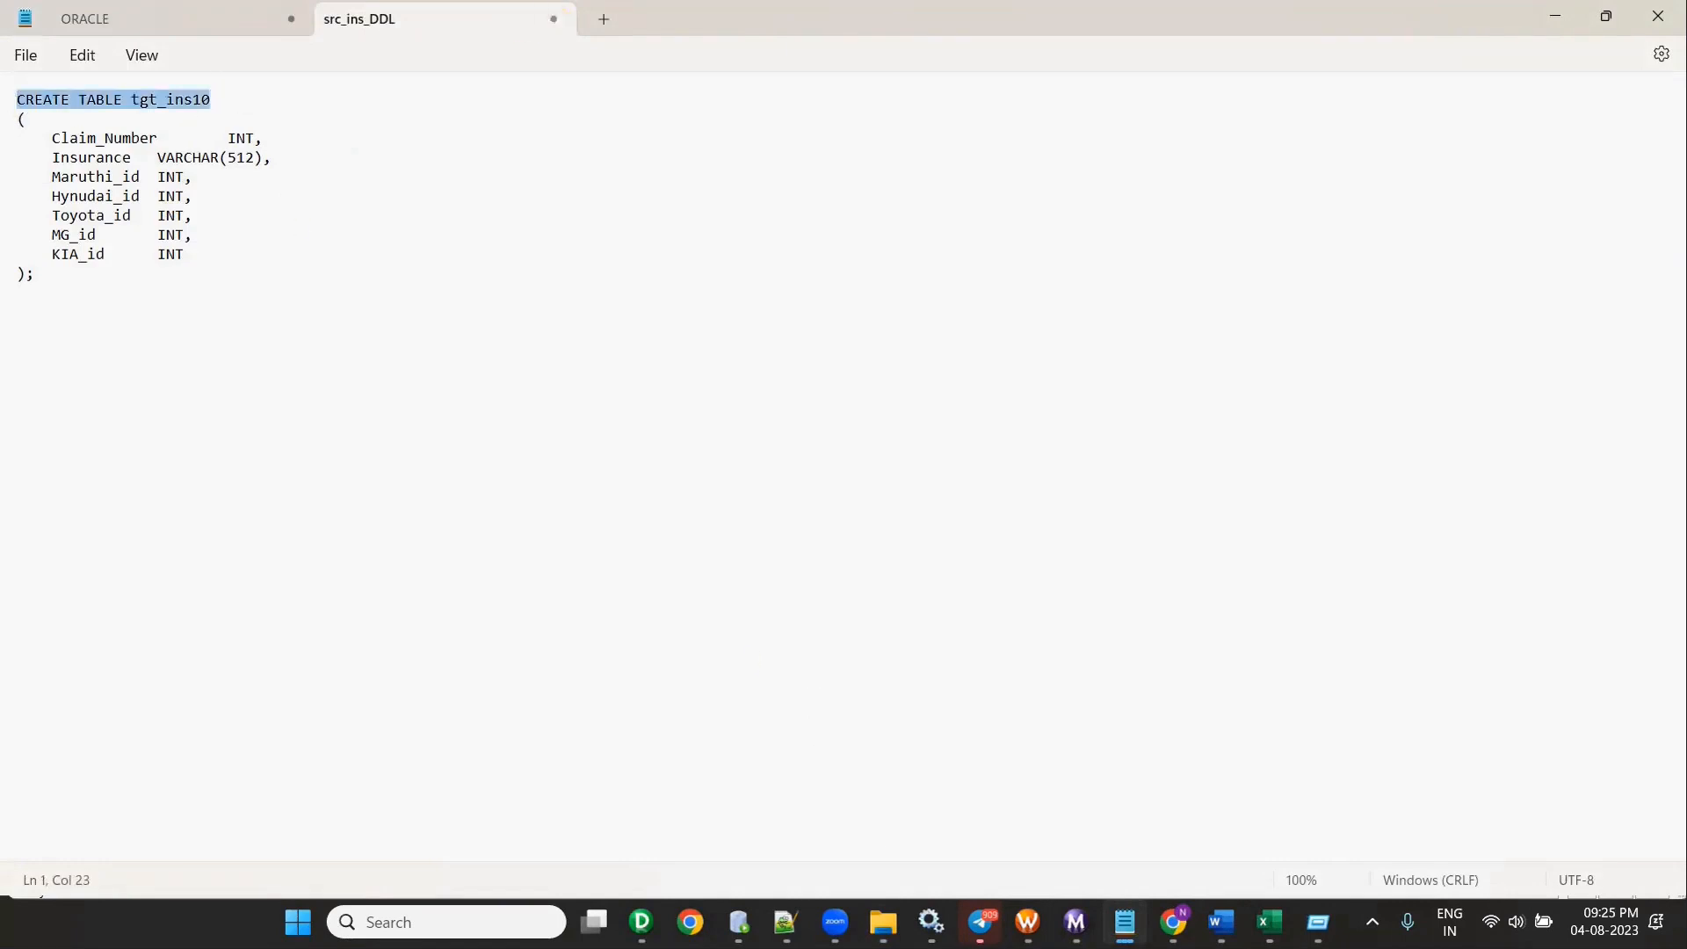
key("alt+Tab")
key("ctrl+a")
key("Delete")
type("select * from")
key("ctrl+v")
key("BackSpace")
key("BackSpace")
key("BackSpace")
key("BackSpace")
key("BackSpace")
key("BackSpace")
key("BackSpace")
key("BackSpace")
key("BackSpace")
key("BackSpace")
key("BackSpace")
key("BackSpace")
key("BackSpace")
key("BackSpace")
key("BackSpace")
key("BackSpace")
key("BackSpace")
key("BackSpace")
key("BackSpace")
key("BackSpace")
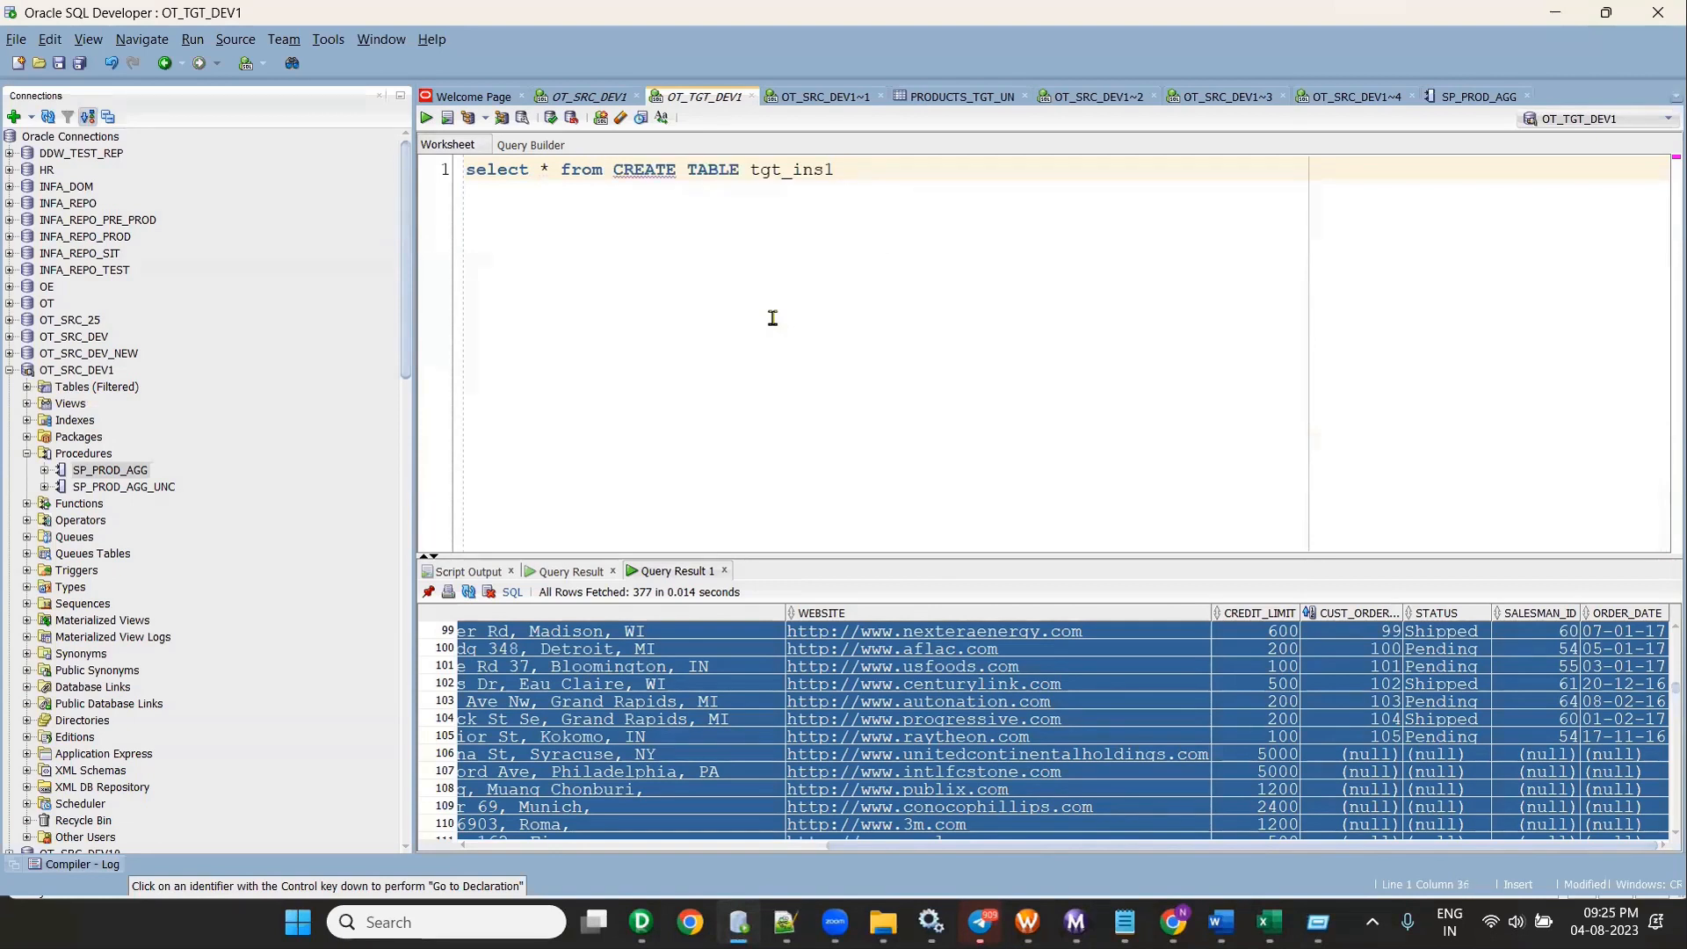
key("ctrl+v")
left_click_drag(605, 170, 738, 172)
key("BackSpace")
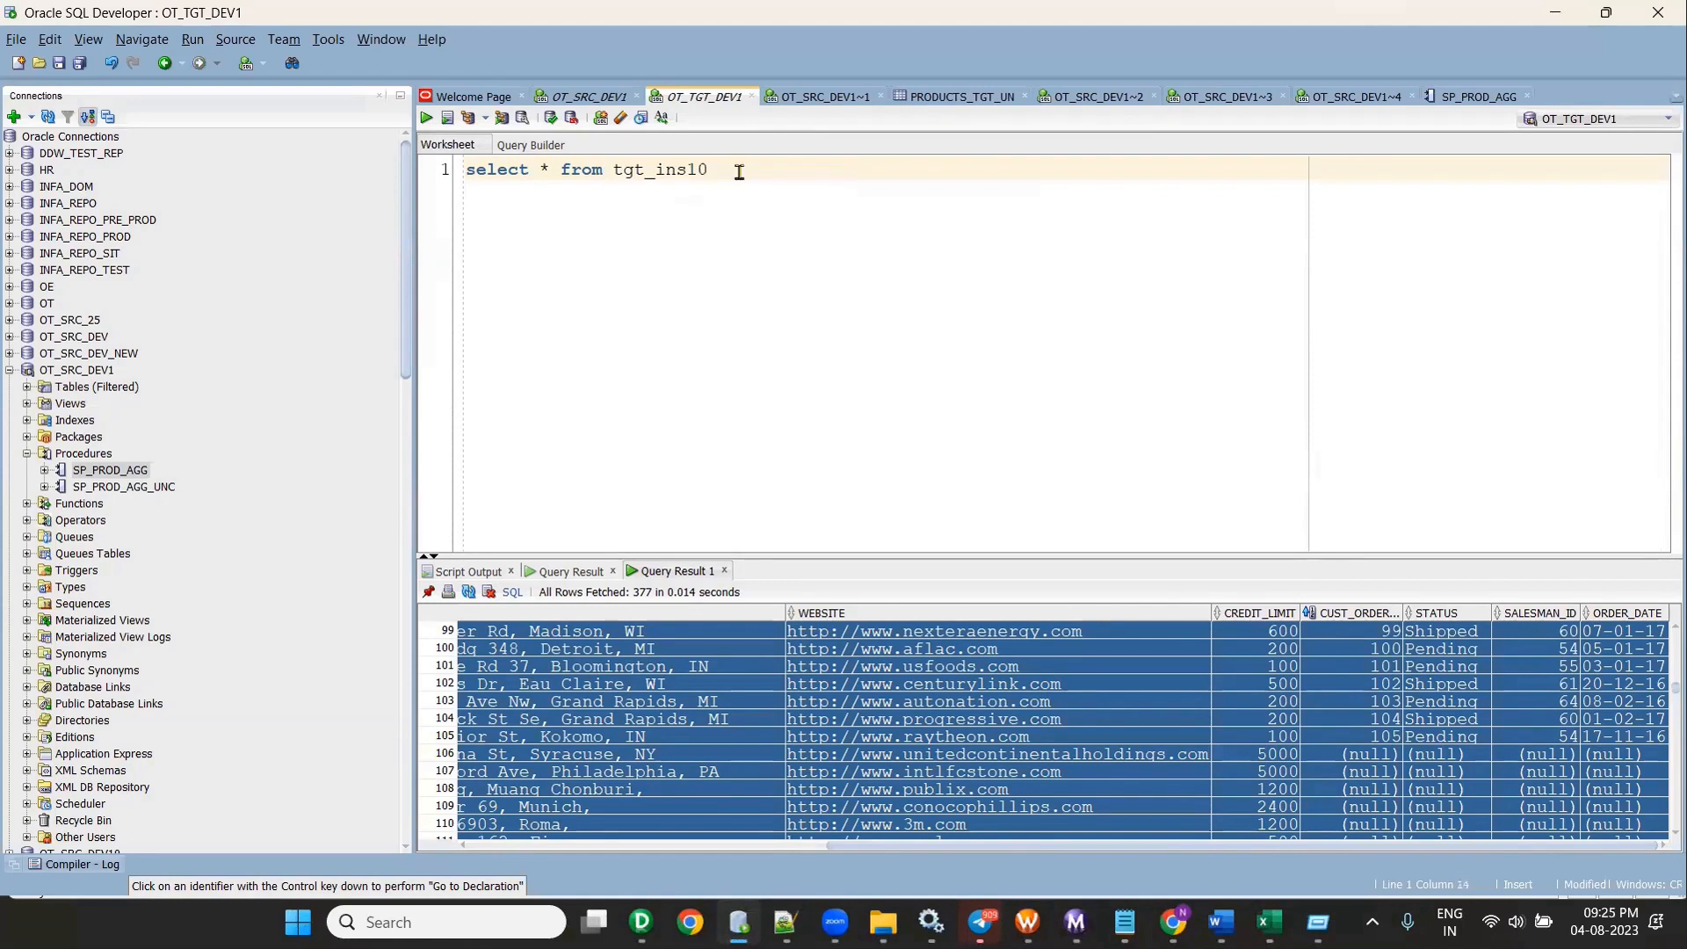
key("ctrl+a")
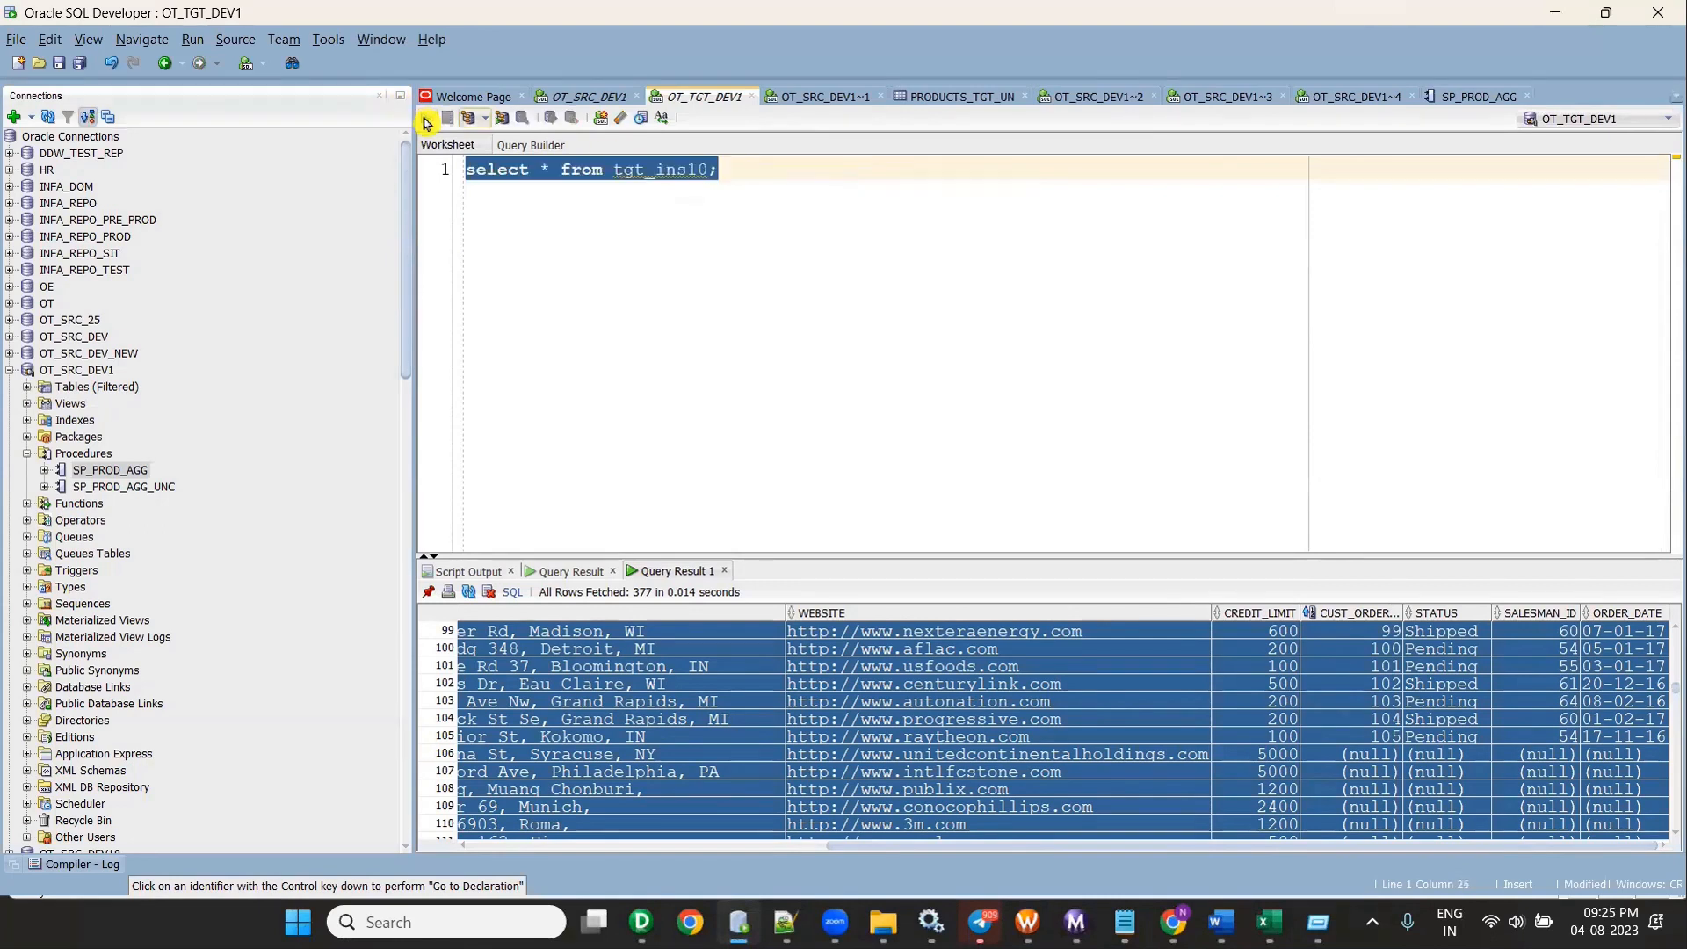
left_click(426, 122)
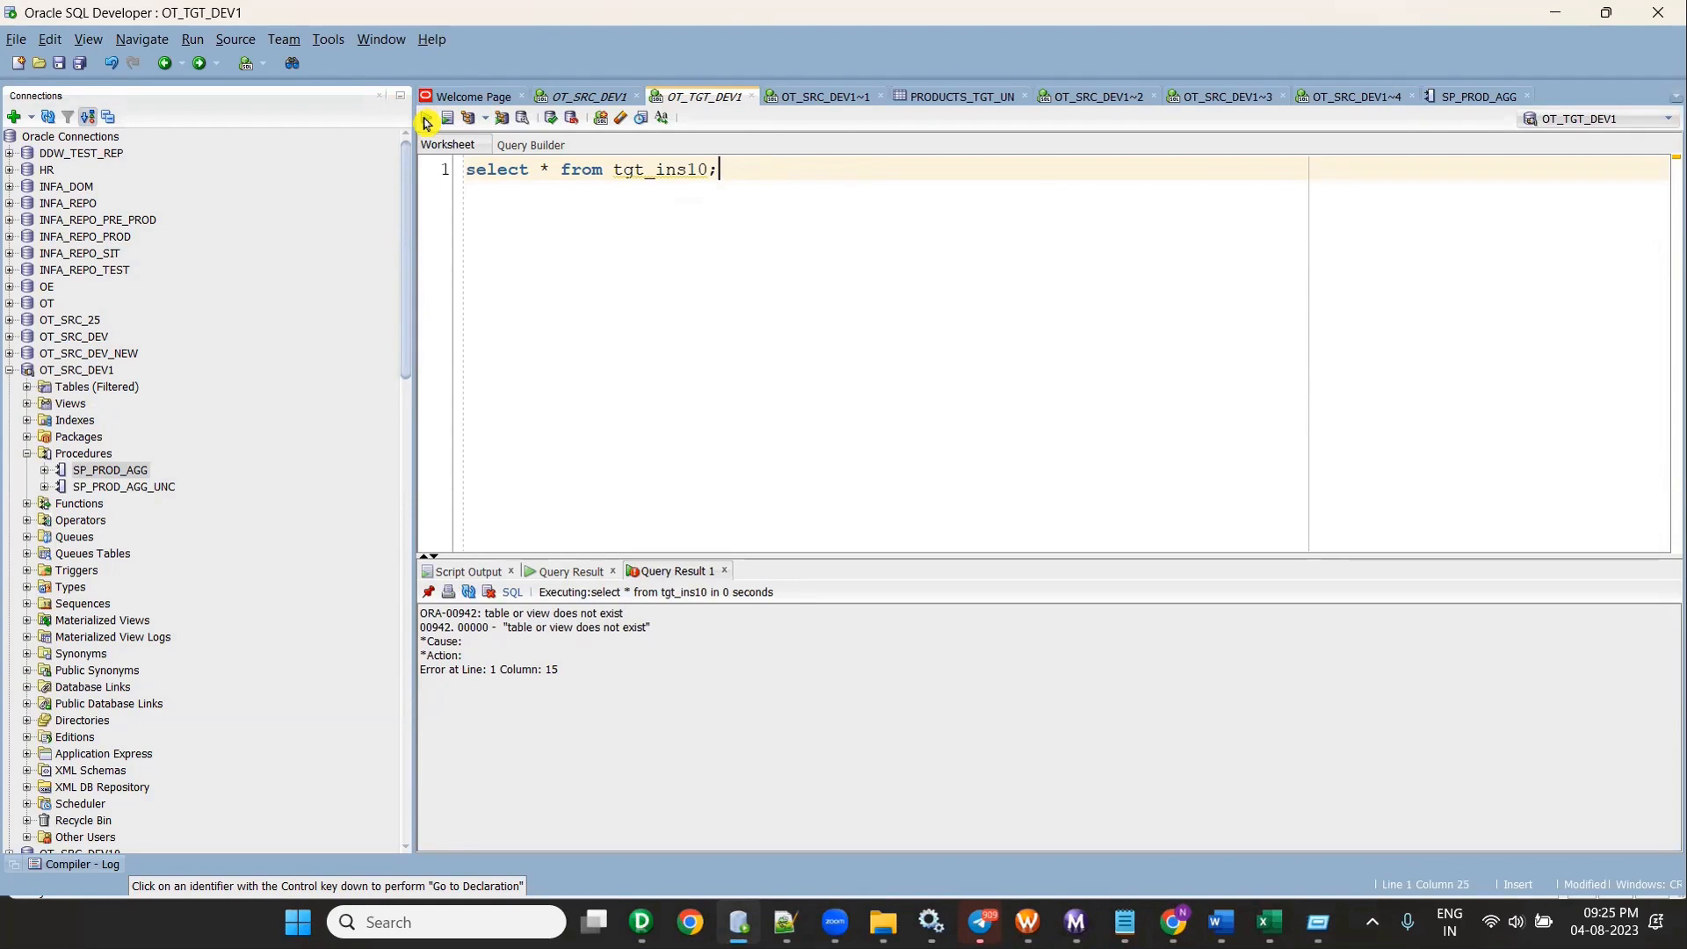
Step: Back in Notepad, save the changes to src_ins_DDL and close the editor
key("alt+Tab")
left_click(553, 19)
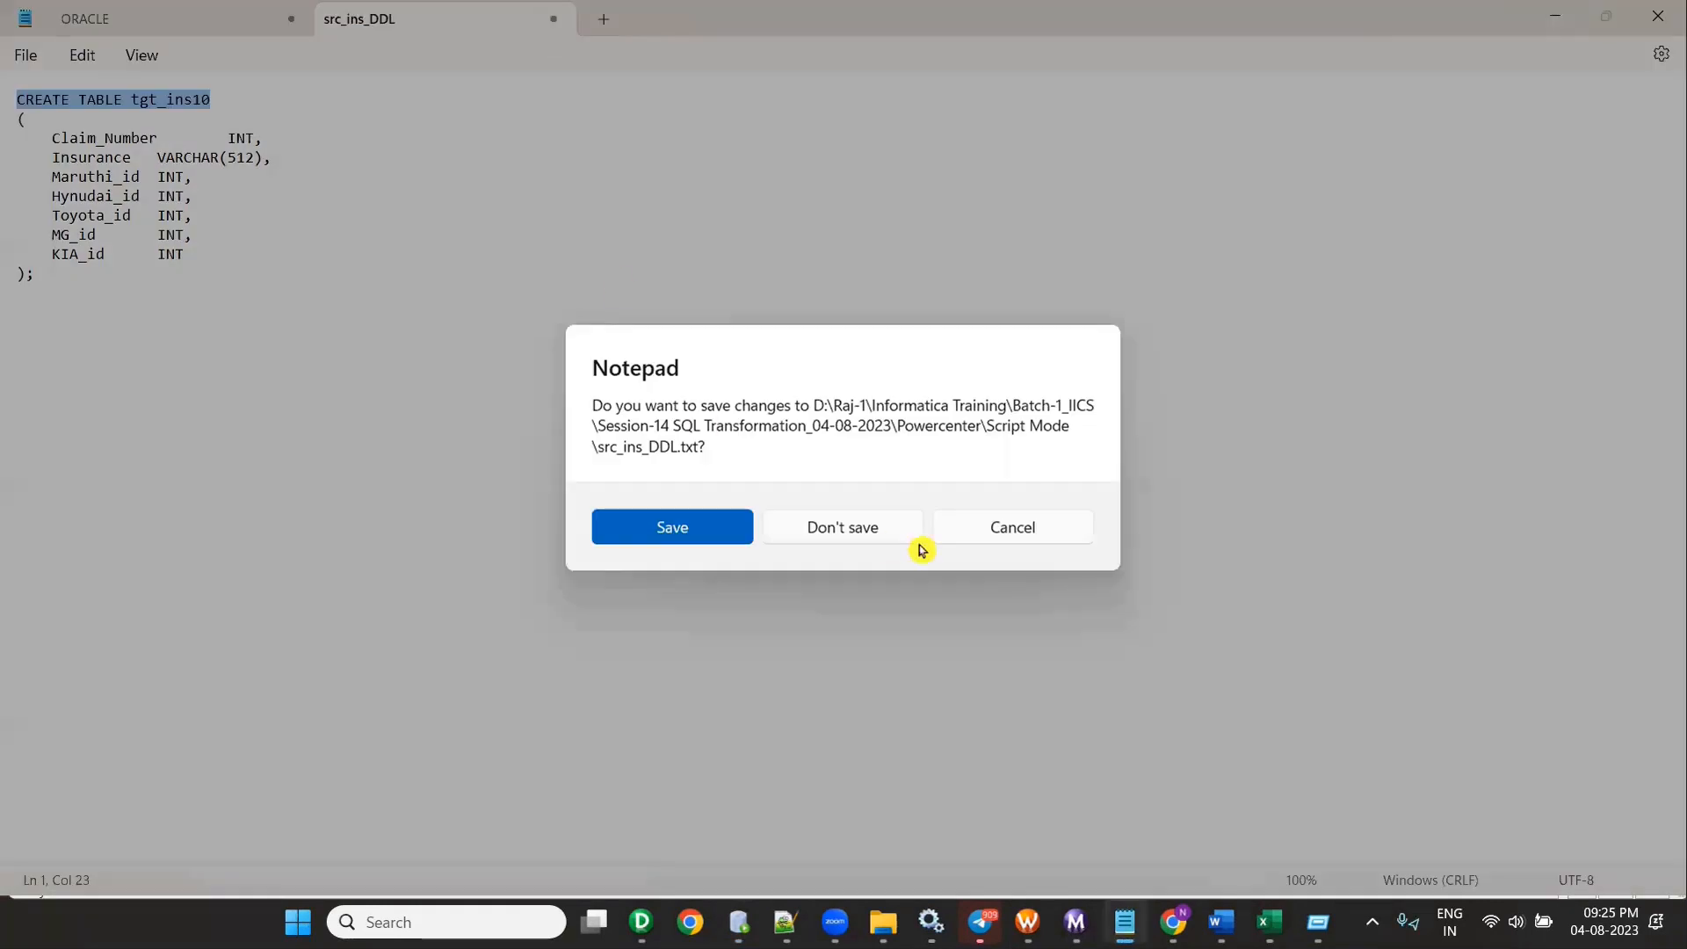
left_click(1647, 17)
left_click(857, 503)
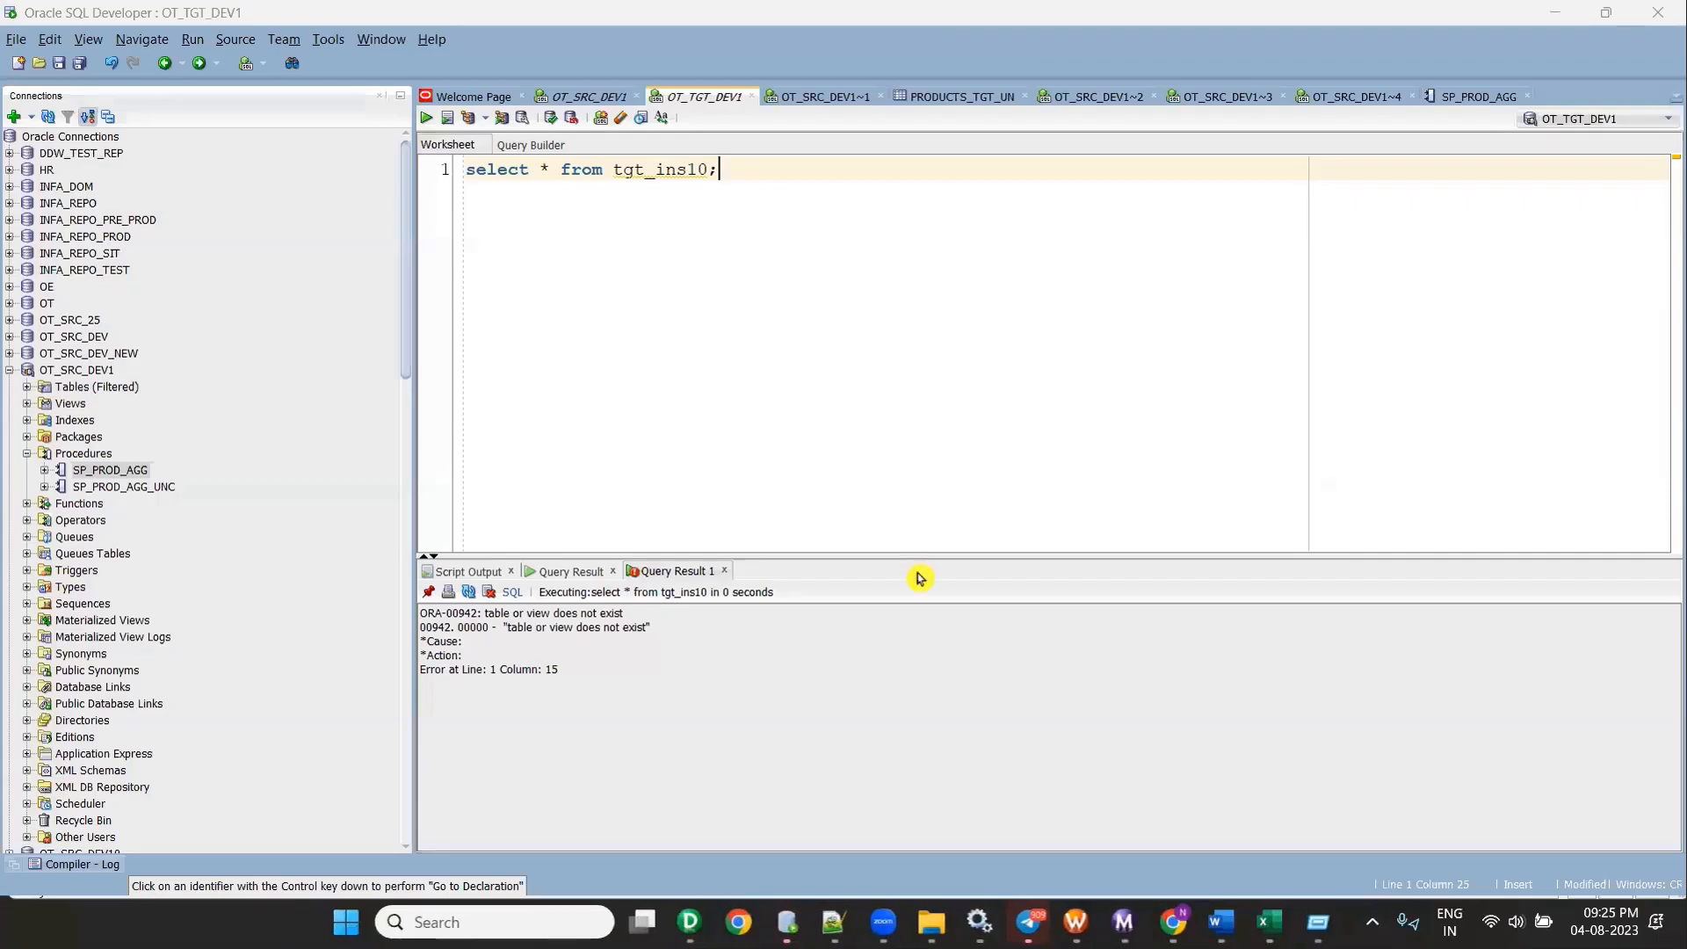
Step: Reopen src_ins_DML and src_ins_DDL from the Script Mode folder to check the table names, closing each one
key("alt+Tab")
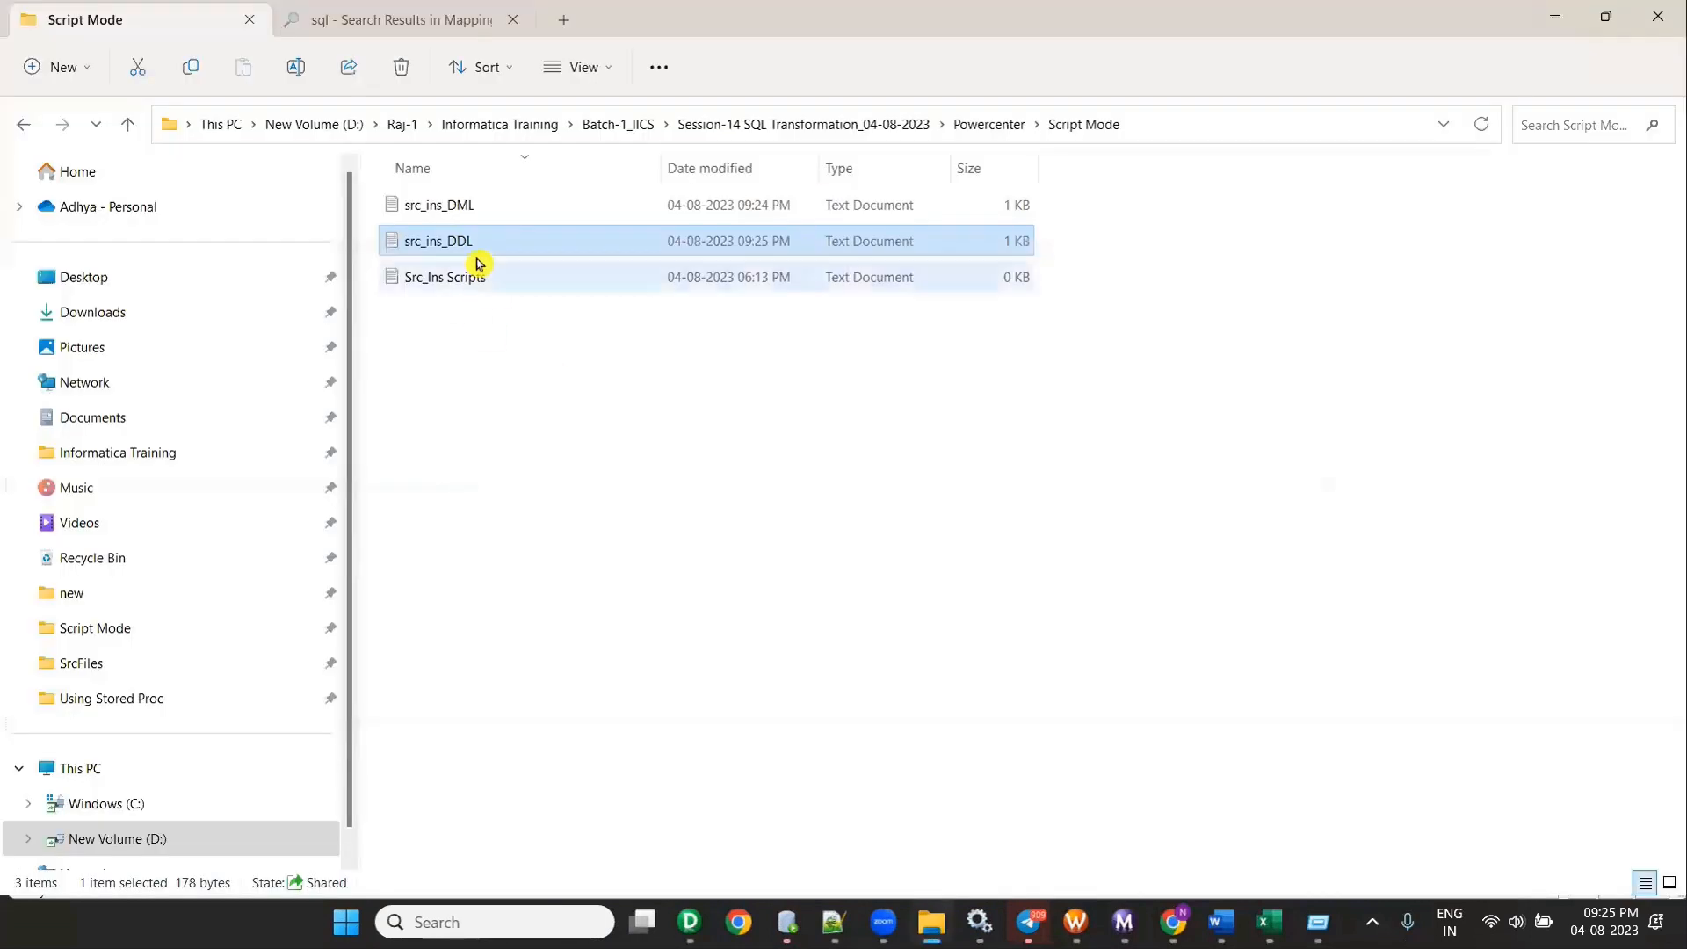
right_click(430, 214)
key("Escape")
double_click(430, 214)
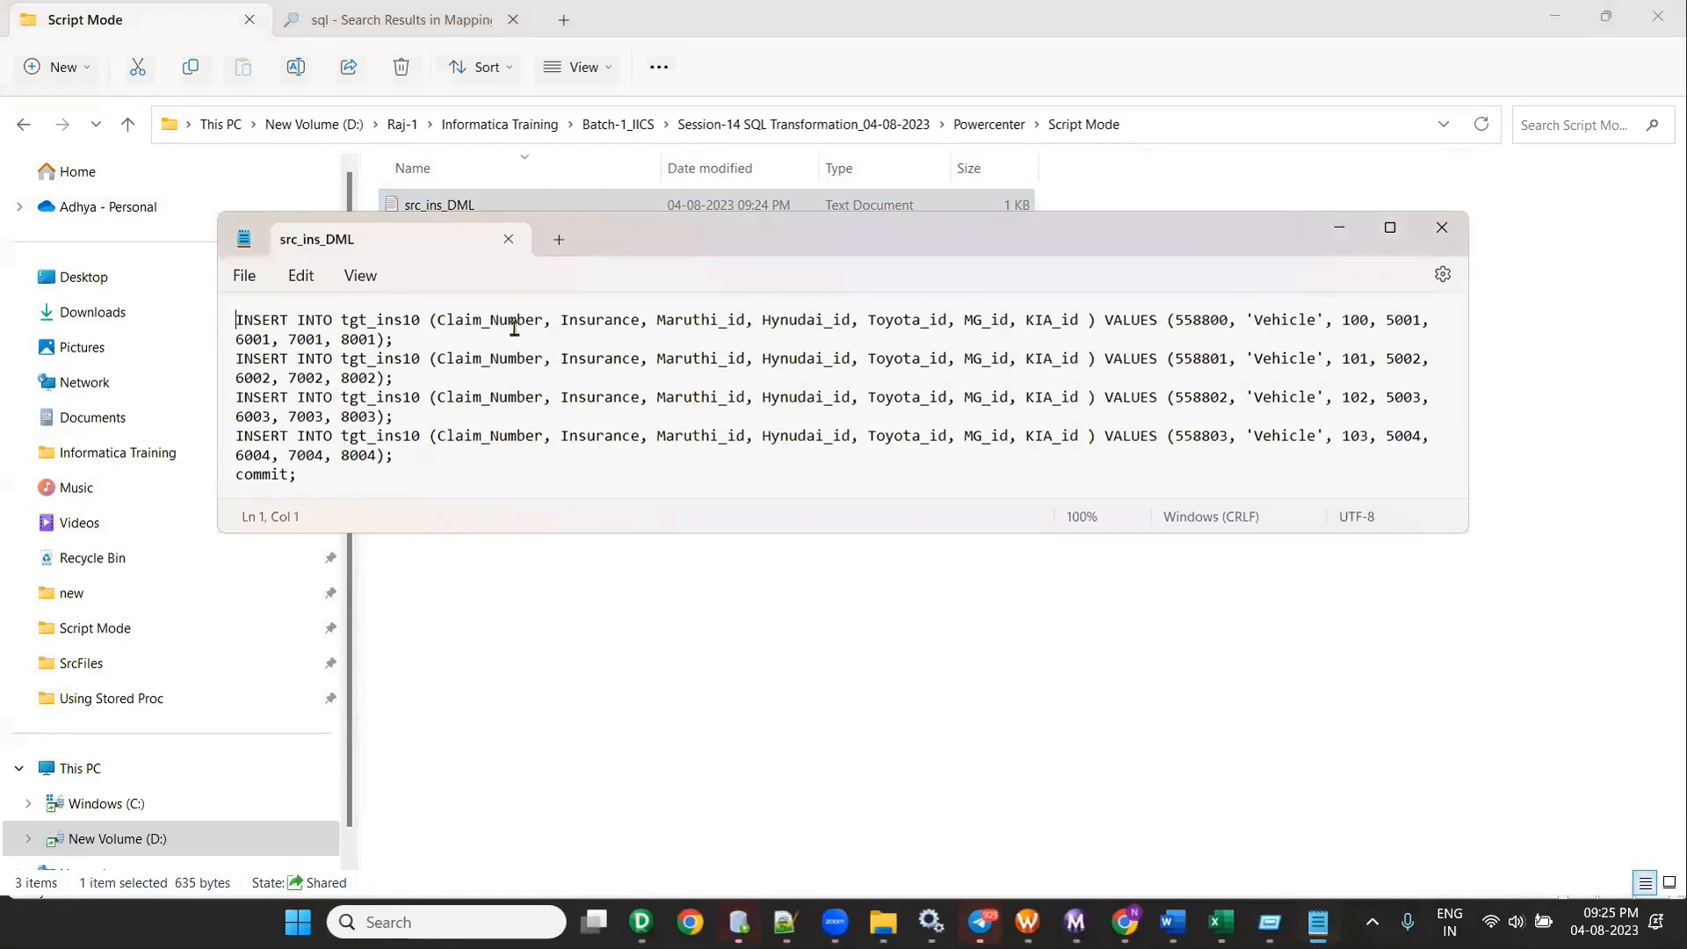
left_click(1442, 227)
double_click(451, 244)
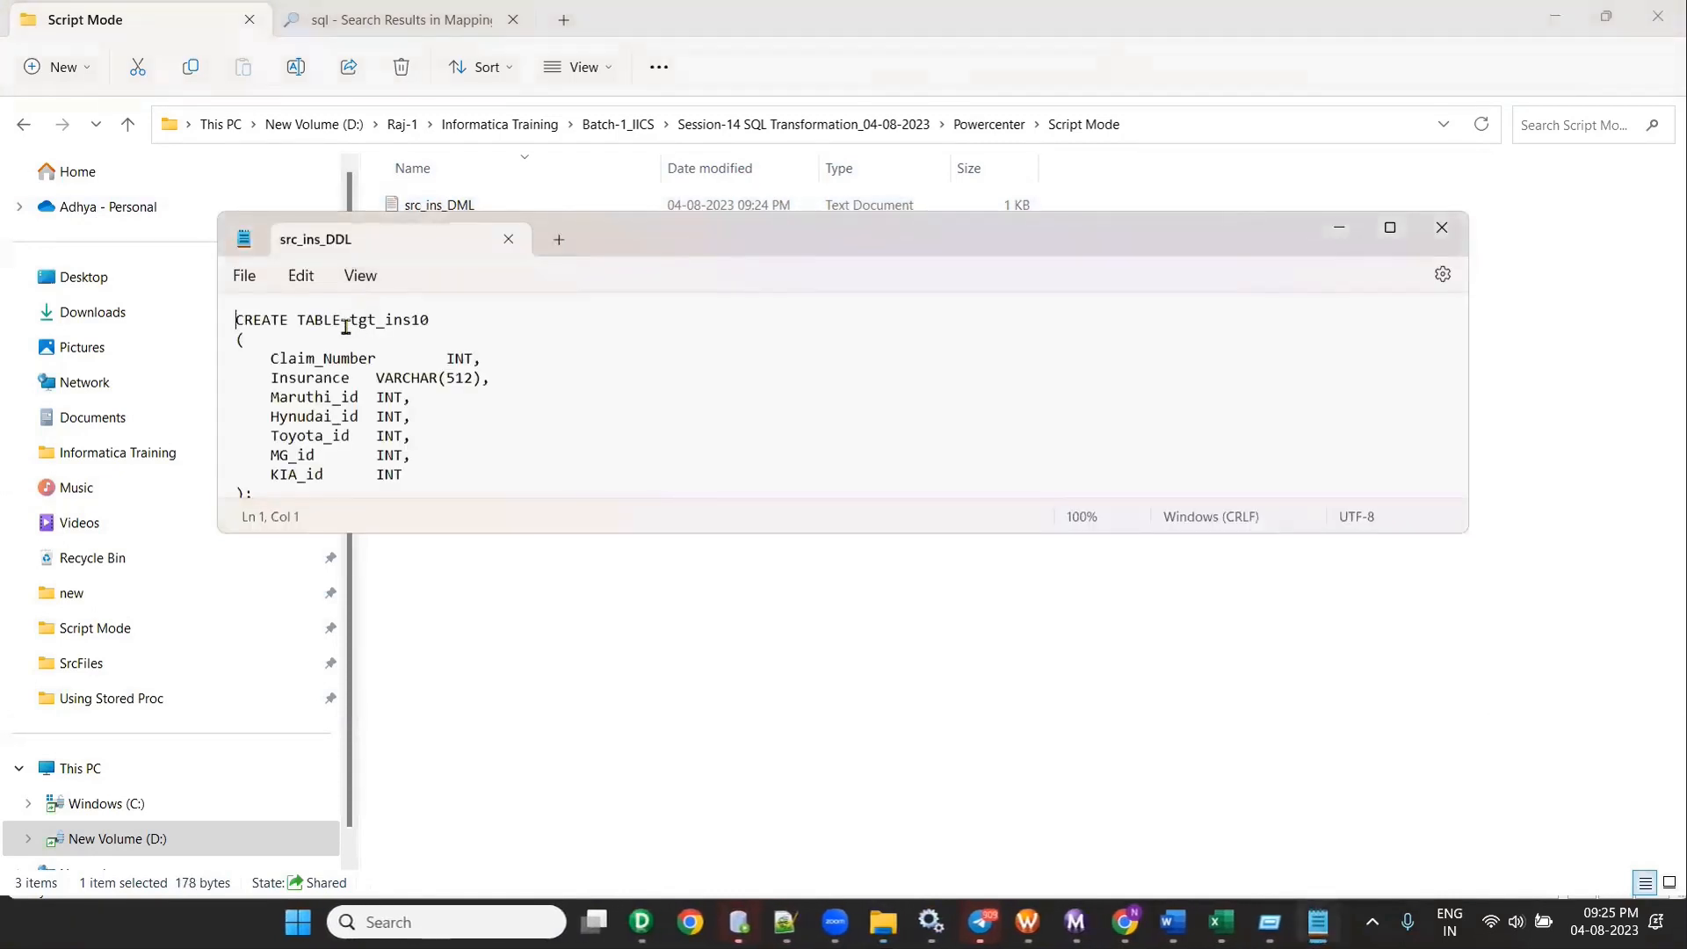
double_click(385, 318)
left_click(1443, 227)
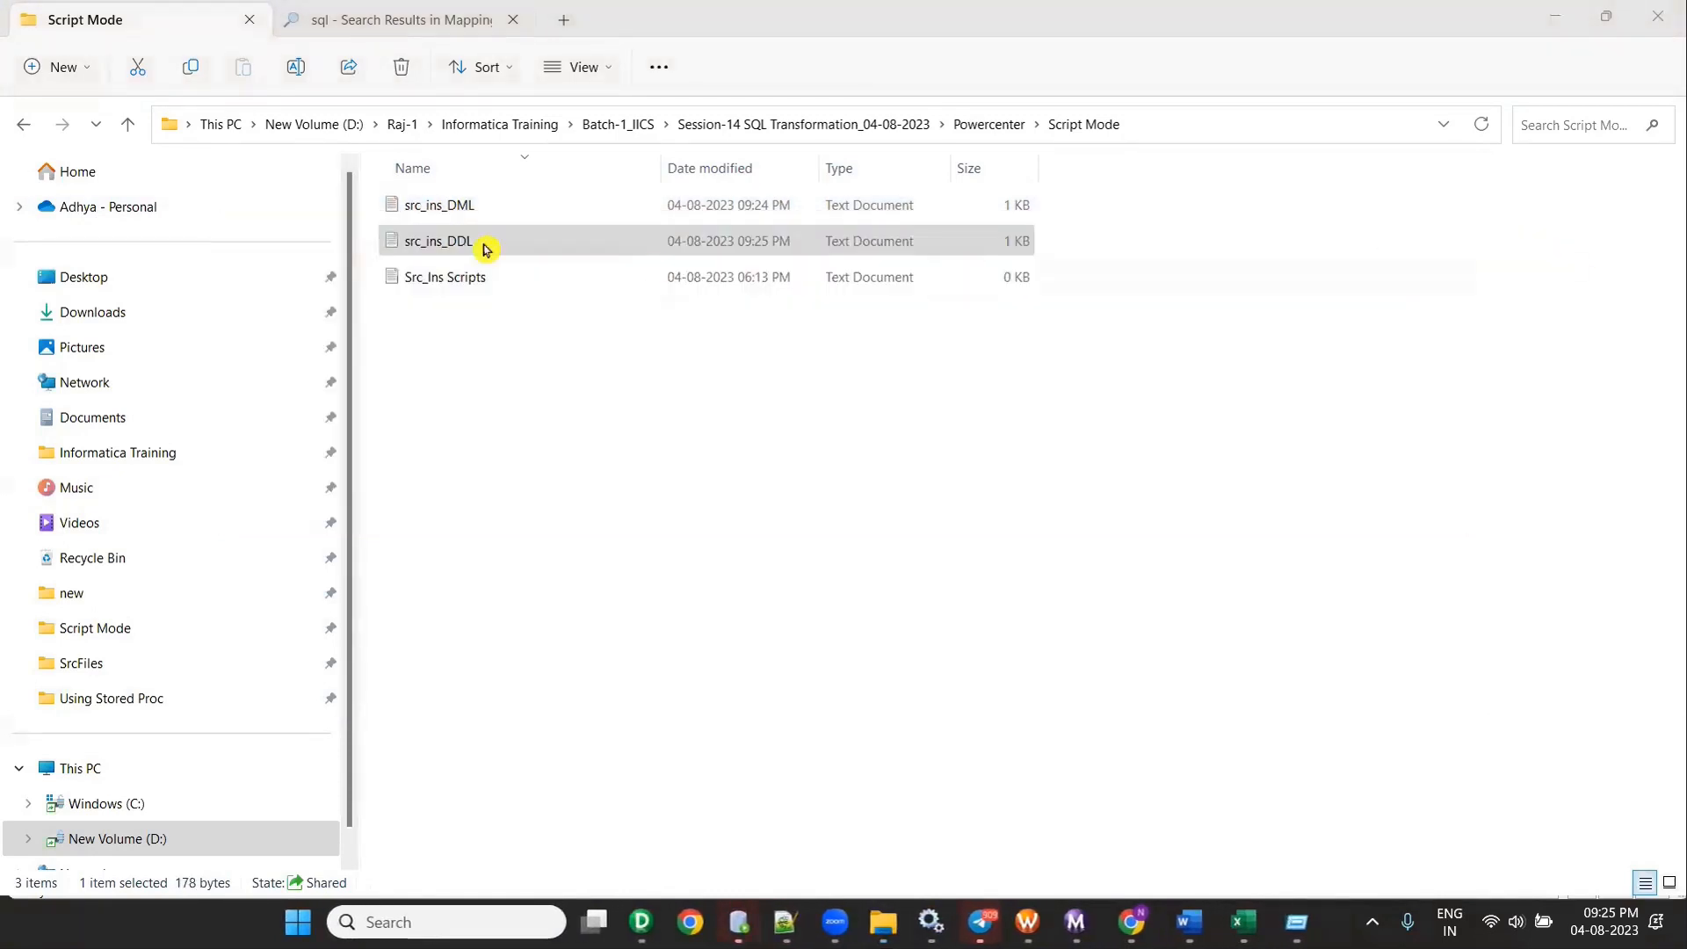
Step: Rename the src_ins_DML file as tgt_ins10_DML
right_click(436, 214)
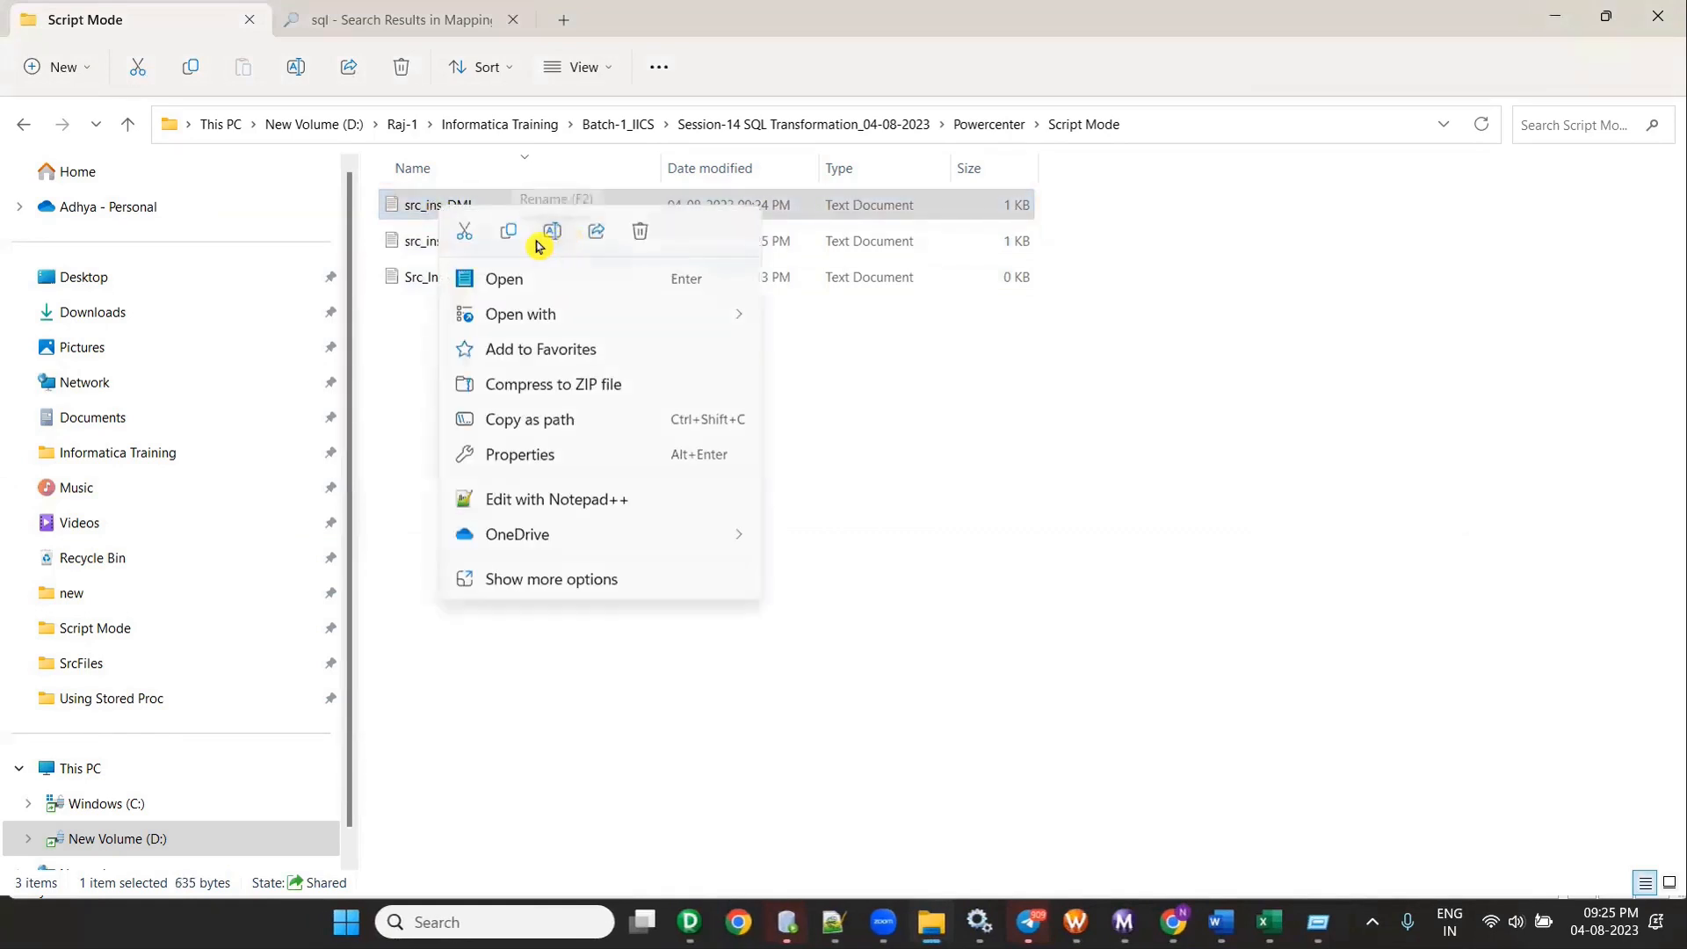
left_click(556, 233)
left_click(444, 205)
double_click(442, 205)
left_click(442, 204)
key("BackSpace")
key("BackSpace")
key("BackSpace")
key("BackSpace")
type("tgt_ins10")
key("Return")
Step: Rename the src_ins_DDL file as tgt_ins10_DDL
right_click(452, 244)
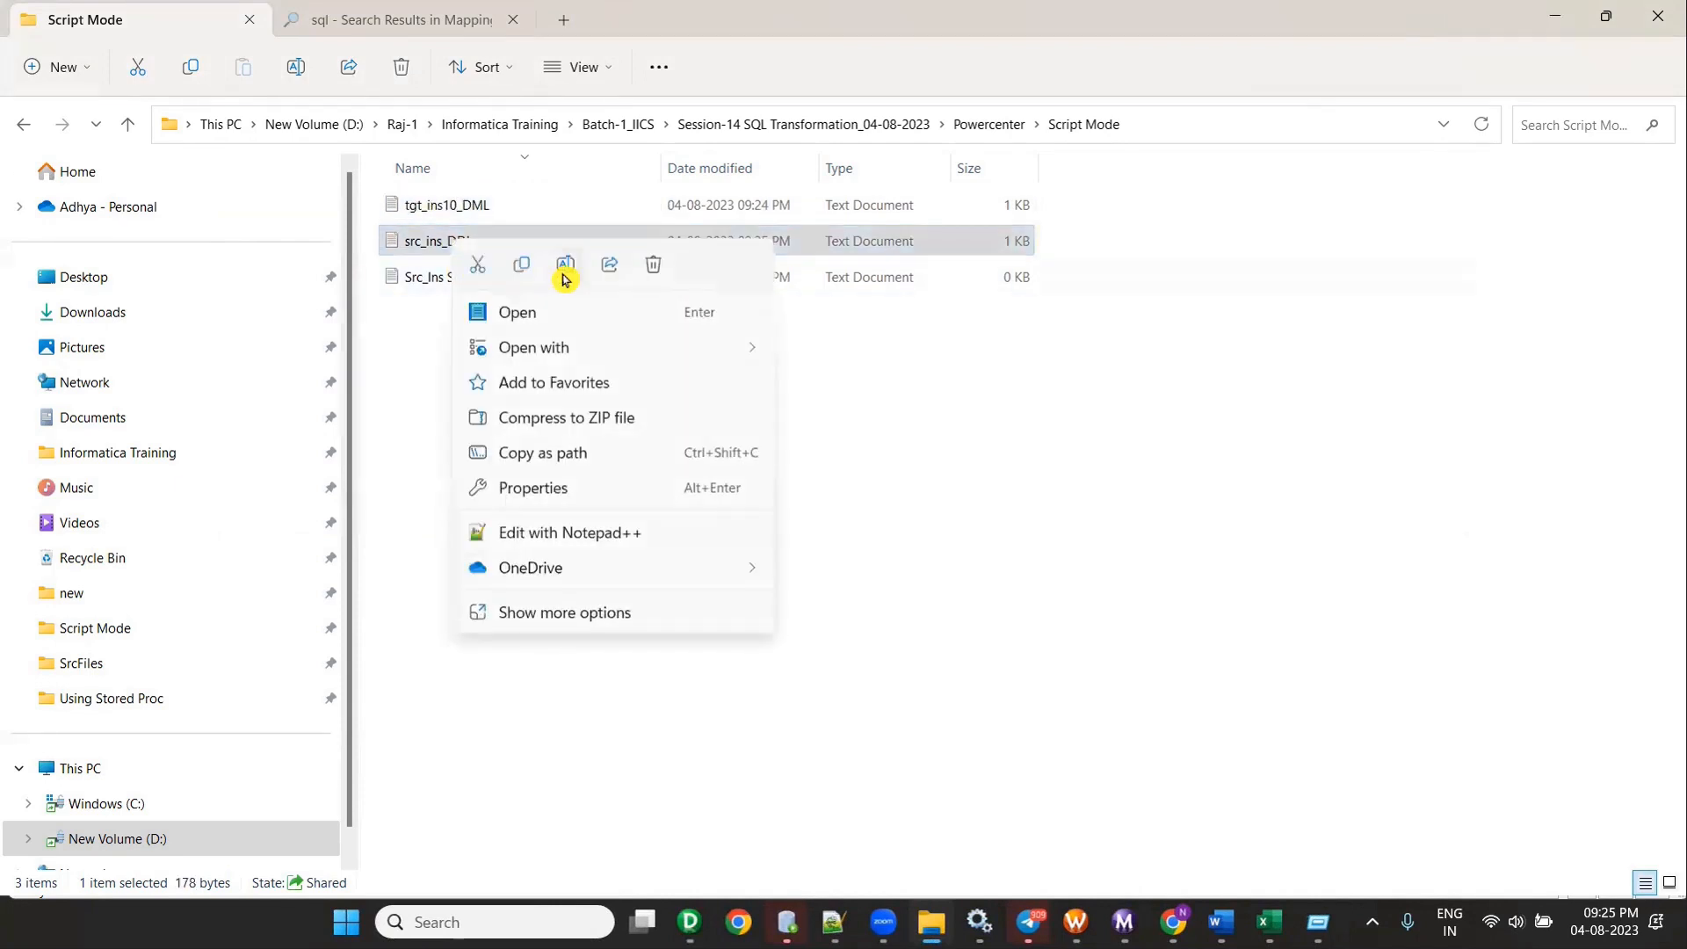
left_click(563, 271)
left_click_drag(410, 246, 369, 252)
type("tgt_ins10")
key("Return")
left_click(578, 429)
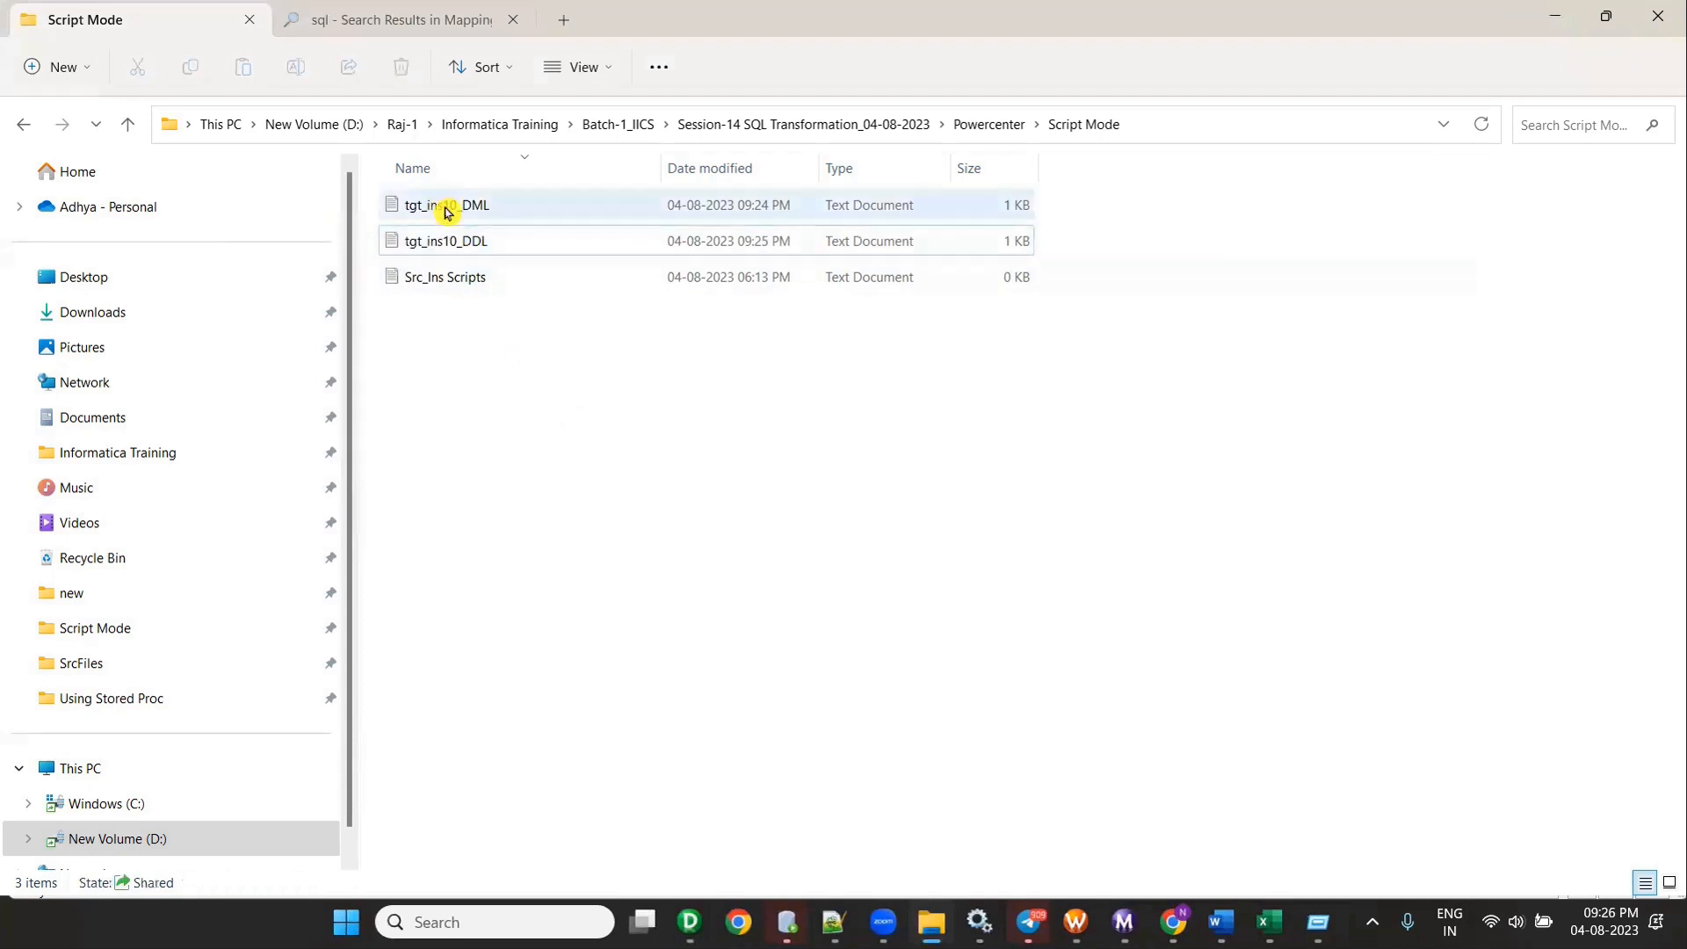
Step: Open tgt_ins10_DDL and tgt_ins10_DML to review the table definition and insert statements, then close both
left_click(463, 254)
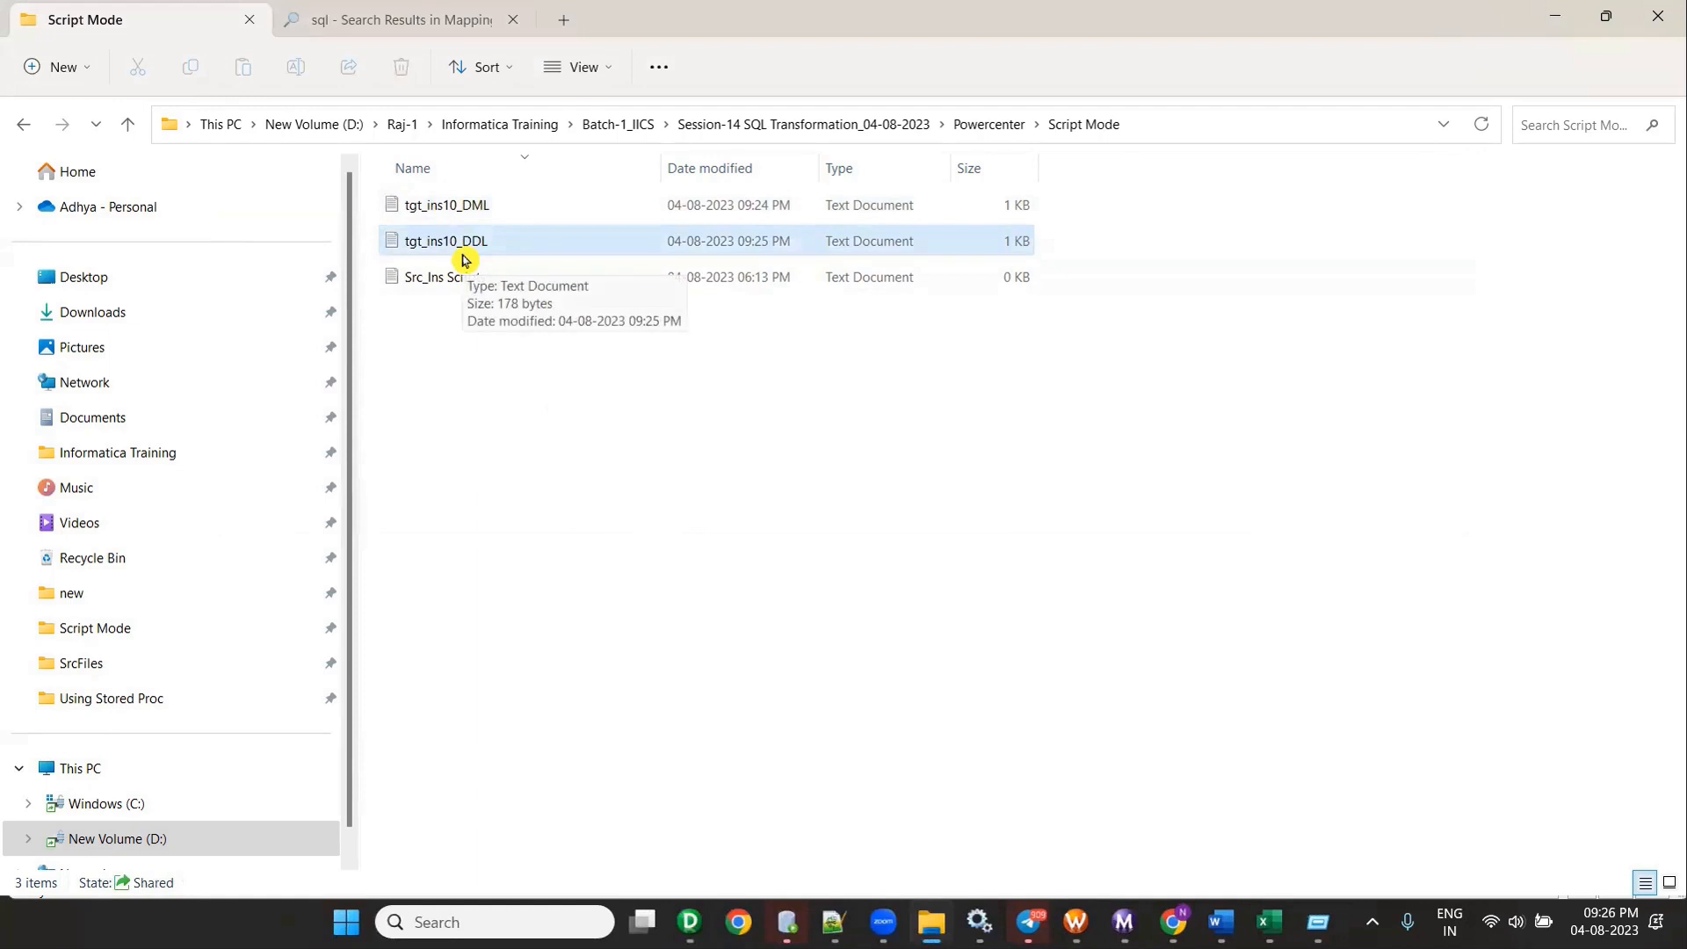
double_click(475, 205)
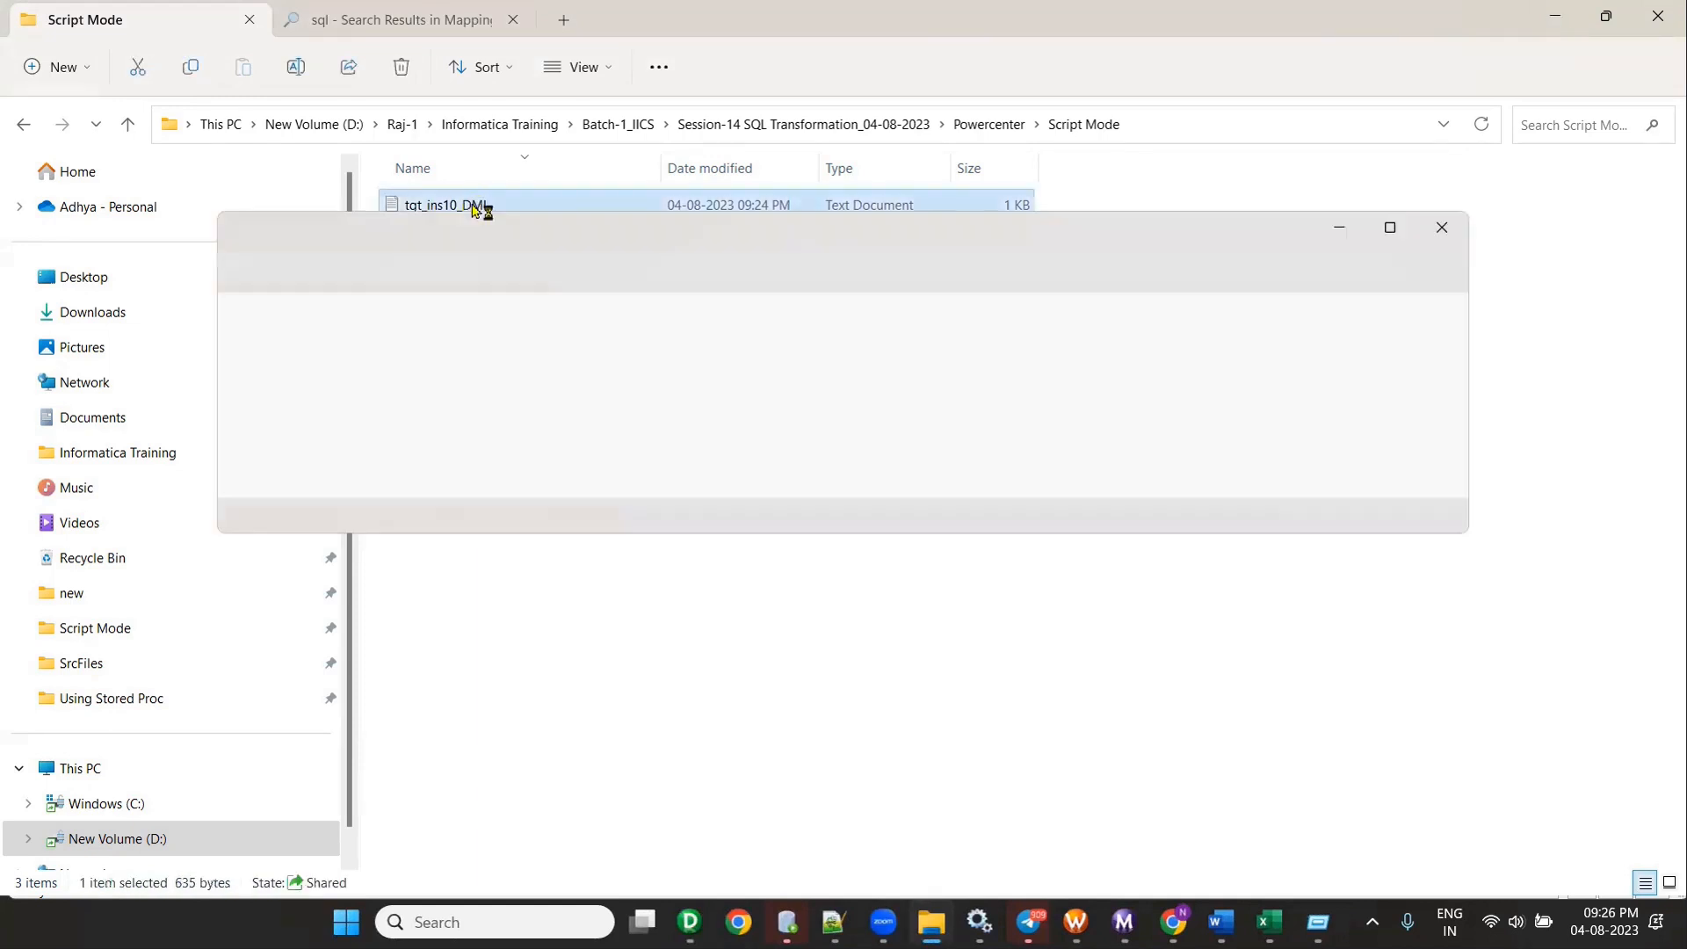
left_click(1442, 228)
double_click(483, 233)
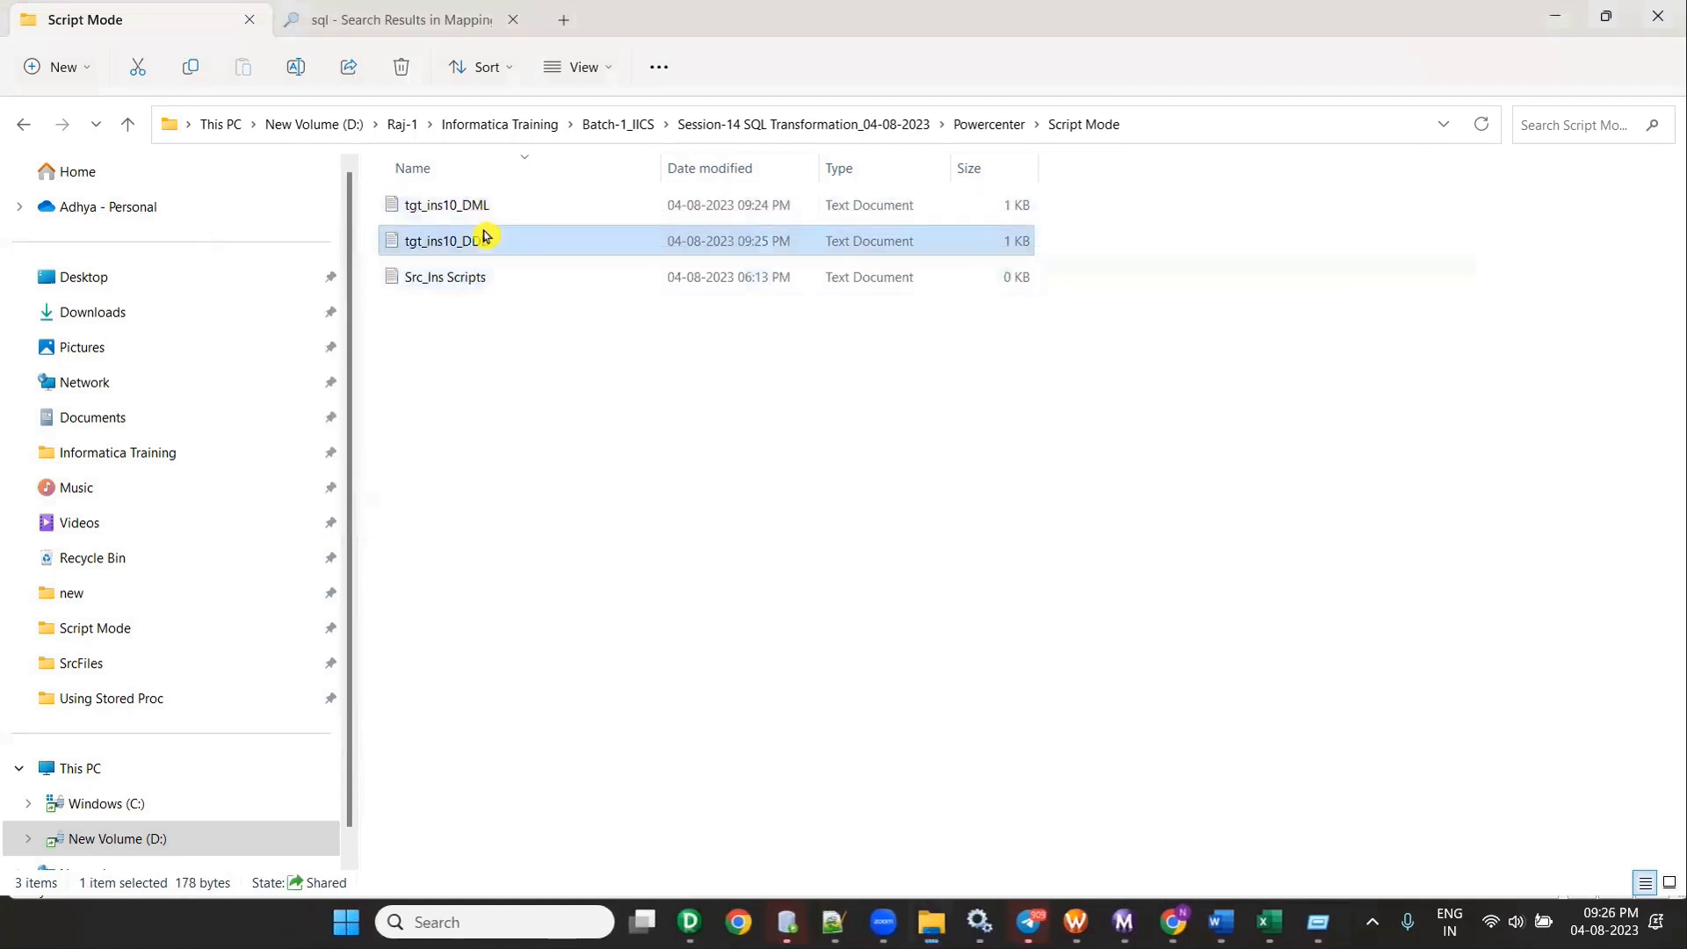
double_click(677, 242)
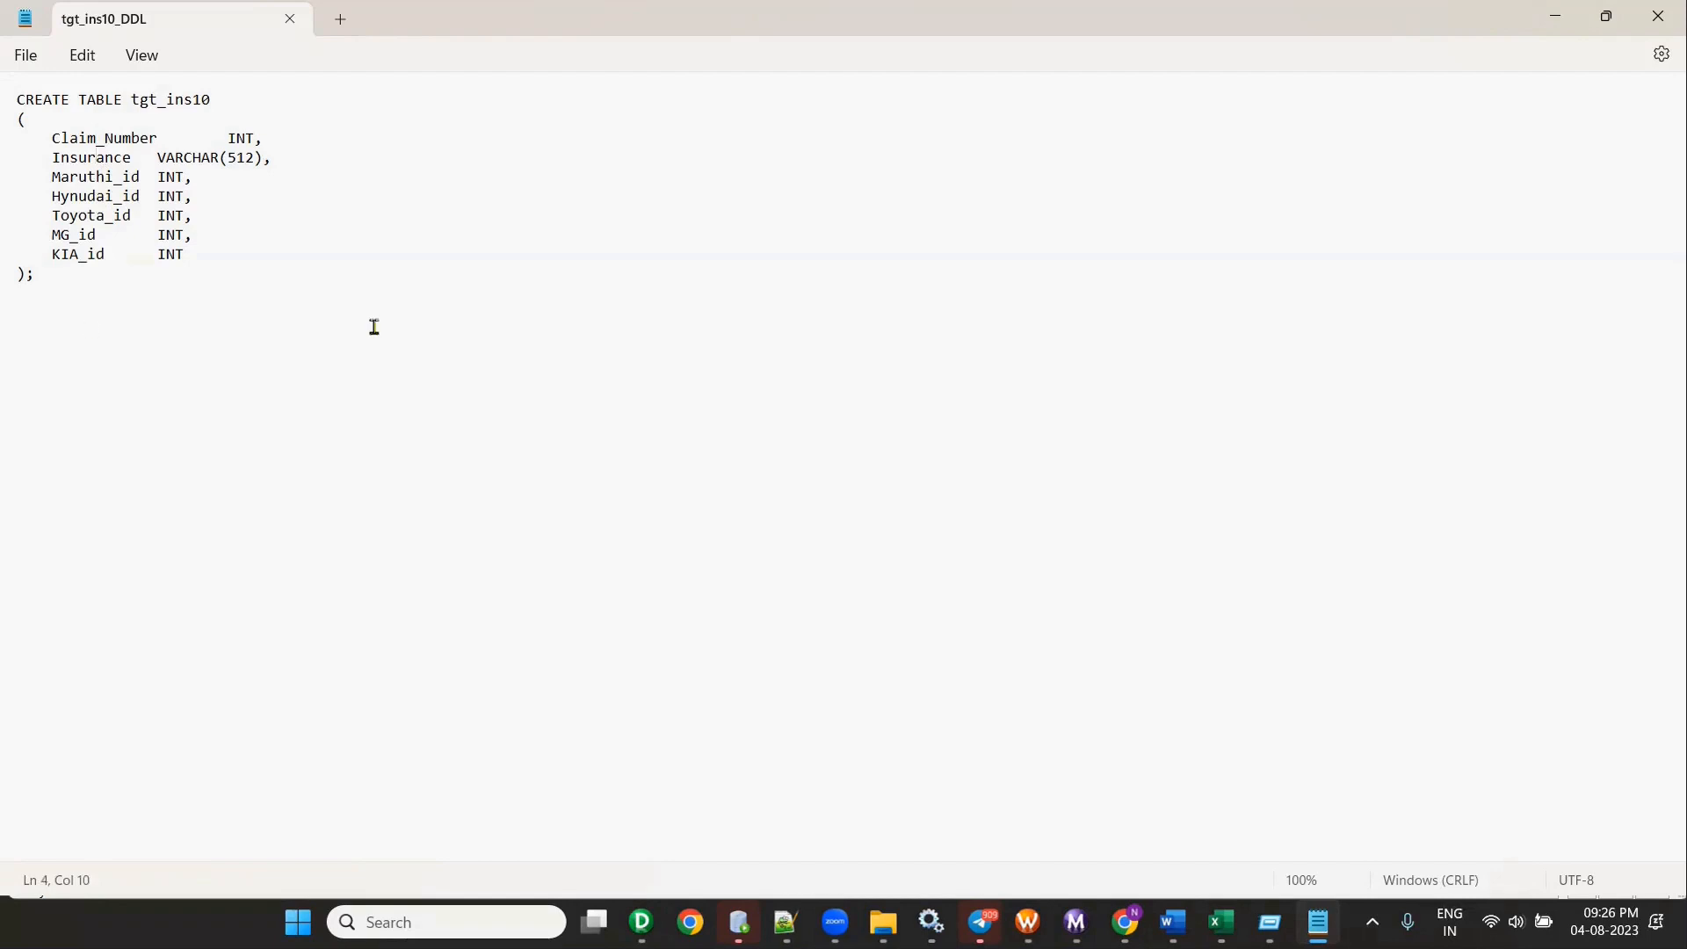
left_click(1659, 16)
double_click(471, 196)
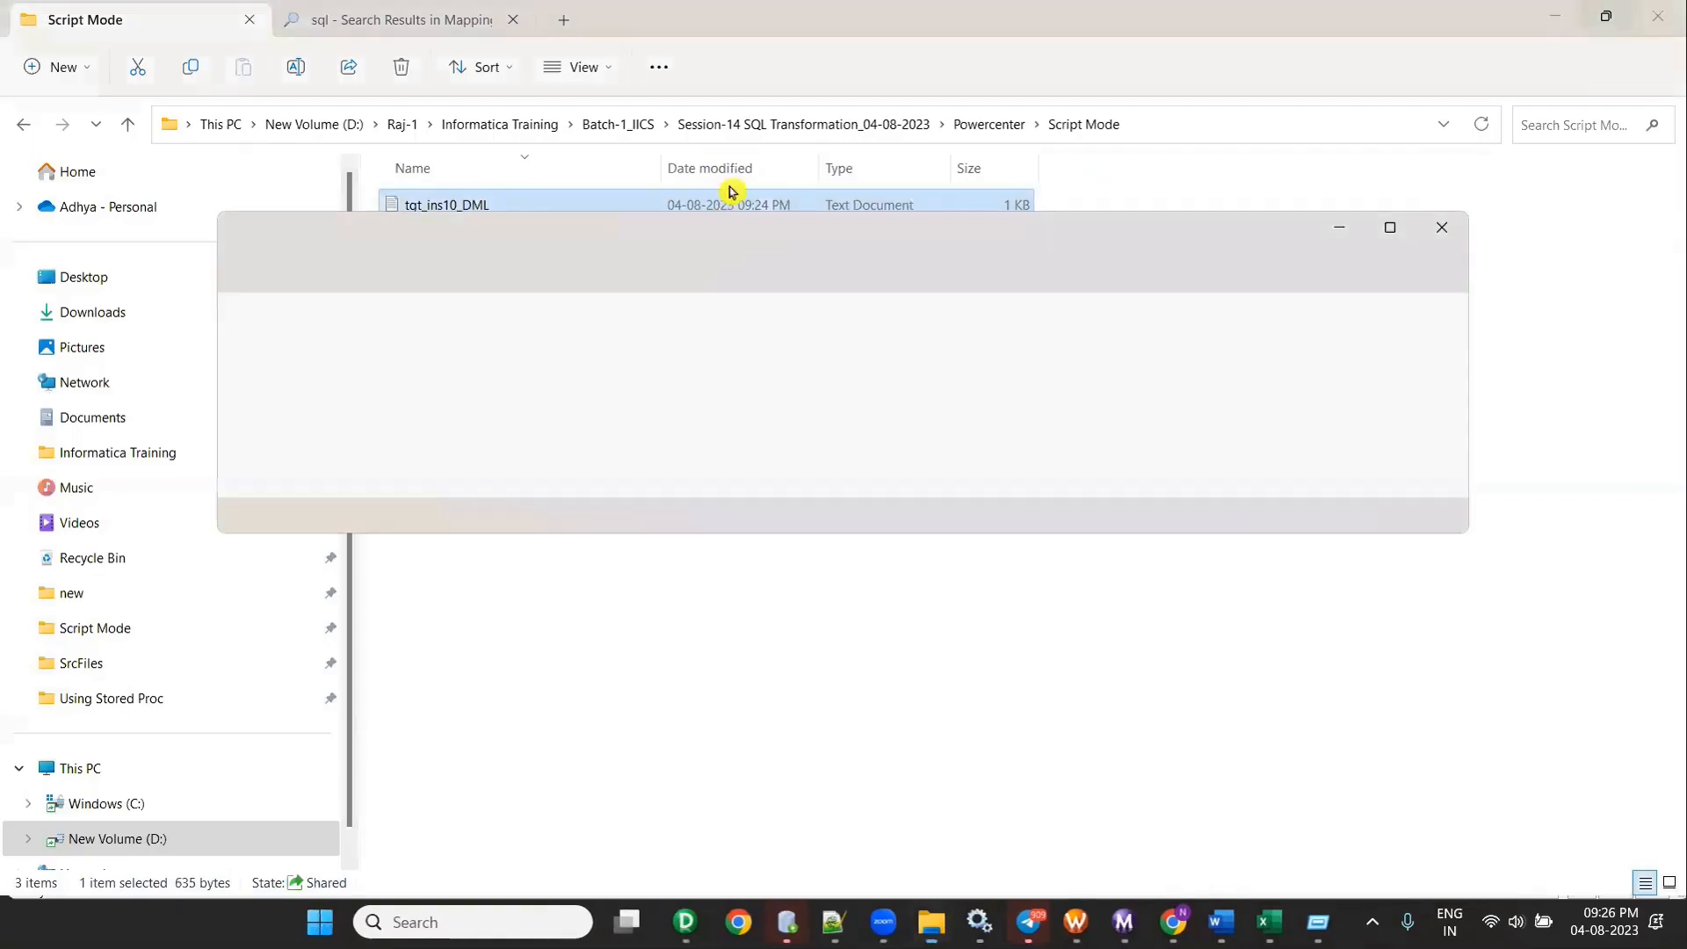
left_click(1395, 226)
left_click(1658, 16)
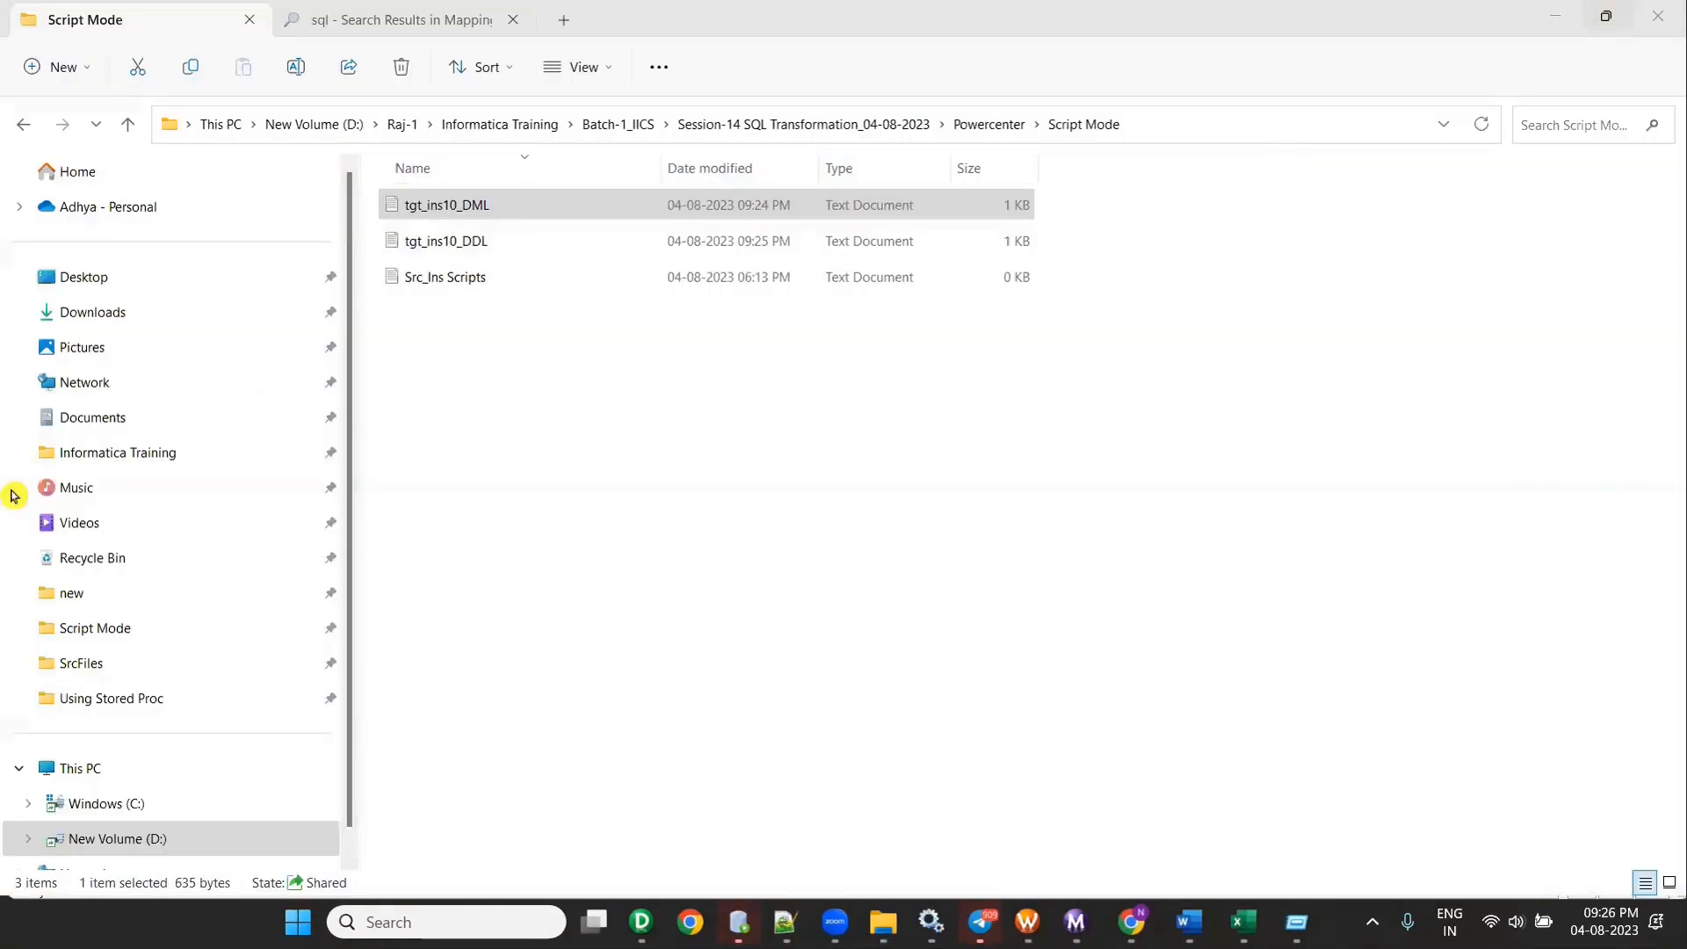
Step: Copy the tgt_ins10_DML and tgt_ins10_DDL files into the SrcFiles folder
left_click(474, 251, "ctrl")
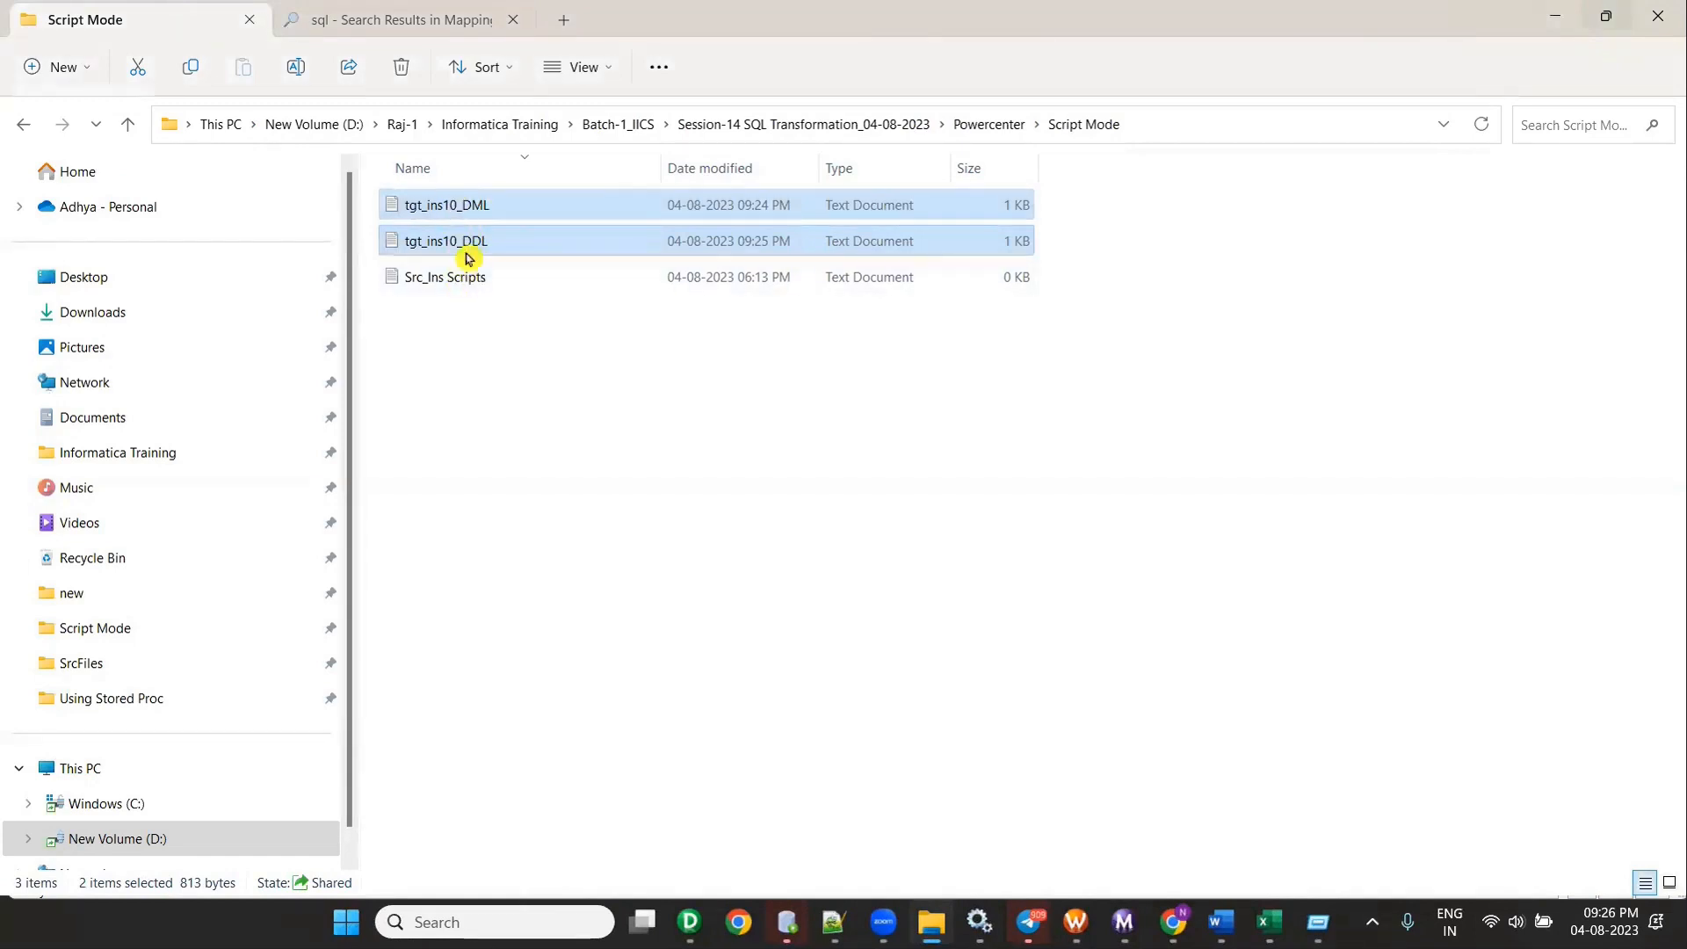
left_click(110, 670)
key("ctrl+v")
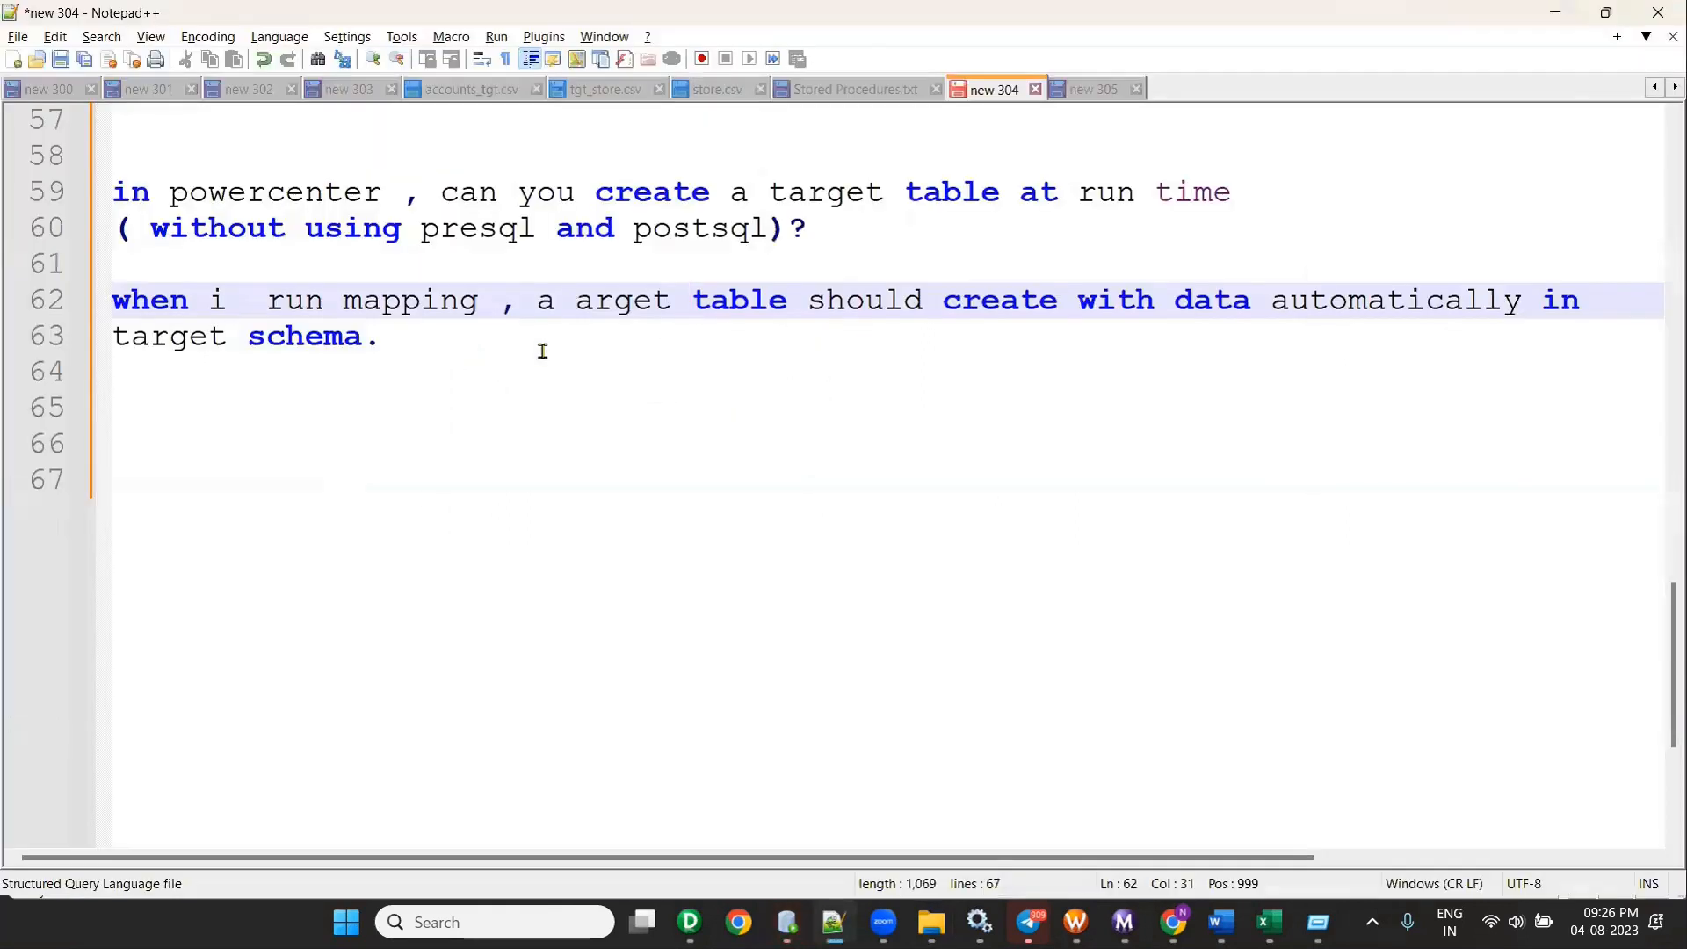
Step: Switch from Notepad++ back to the SrcFiles folder to check the pasted script files
key("alt+Tab")
key("alt+Tab")
key("alt+Tab")
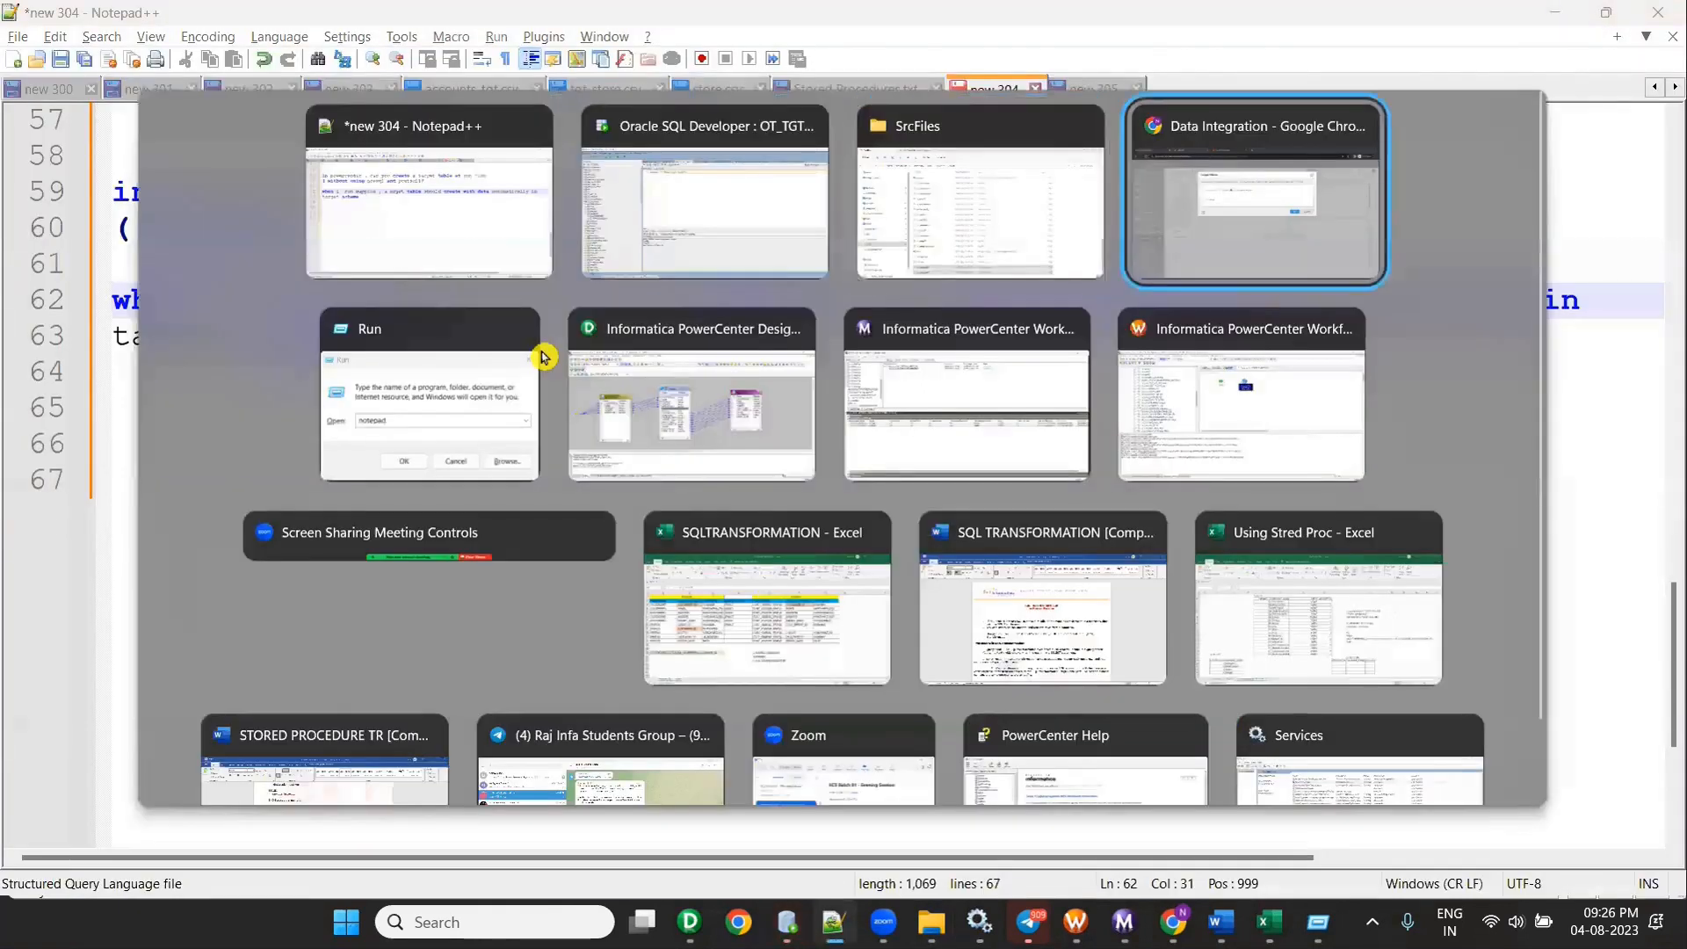
left_click(931, 922)
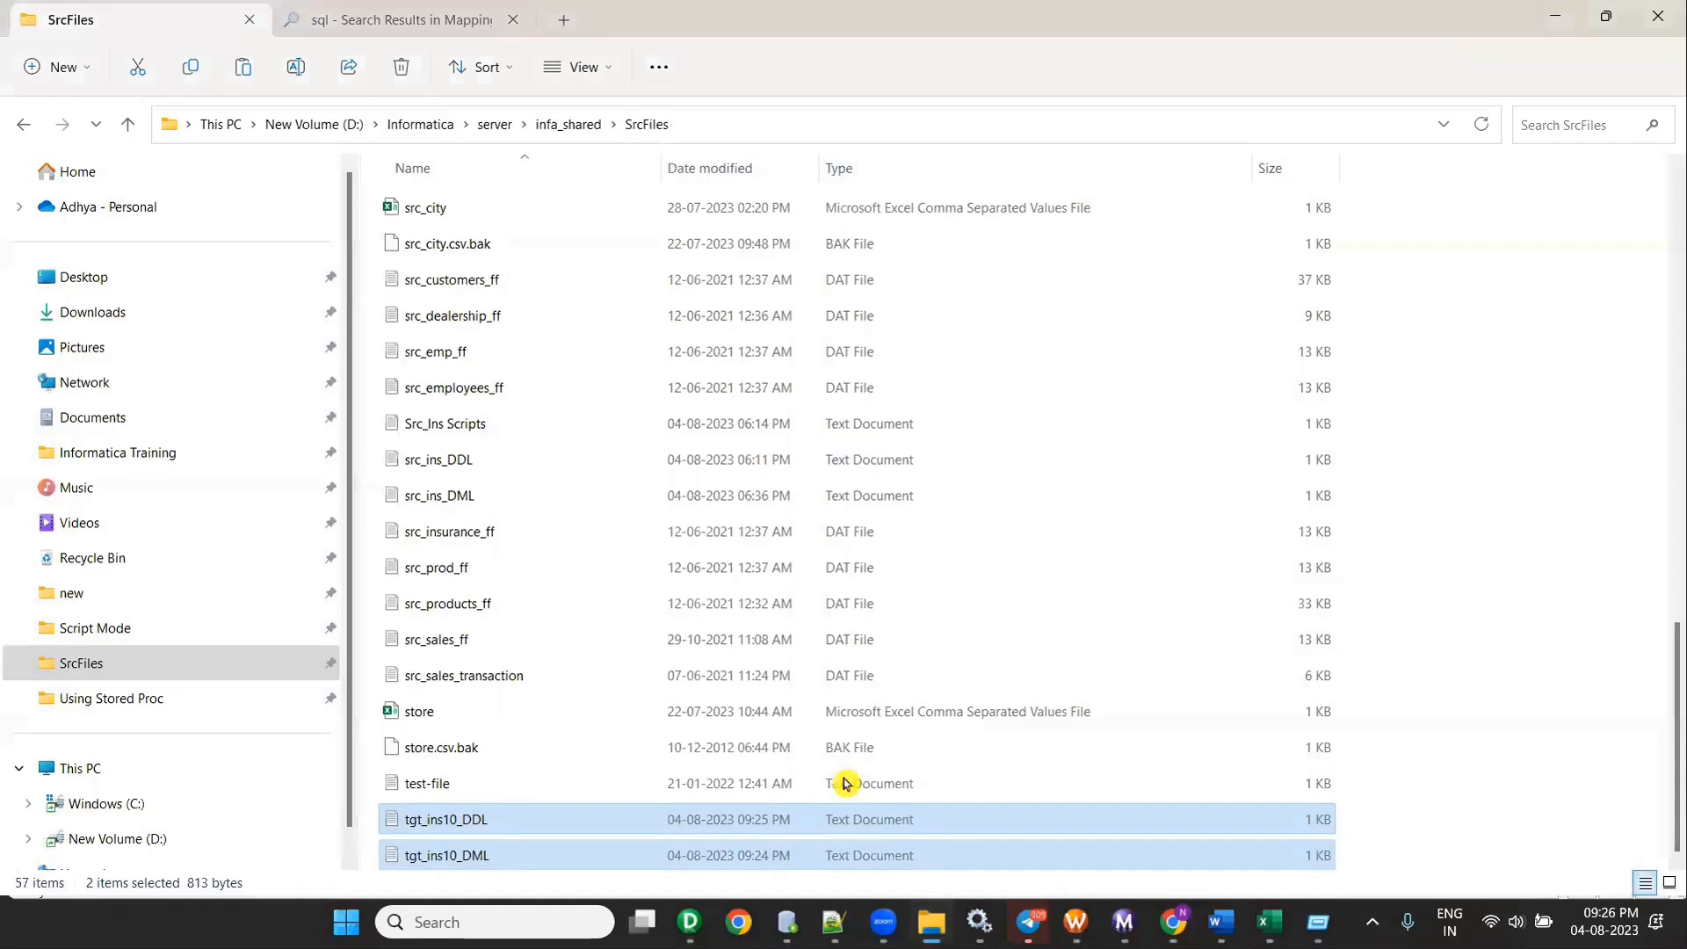
Step: Rename the Src_Ins Scripts file in the Script Mode folder as Ins Scripts
key("super+e")
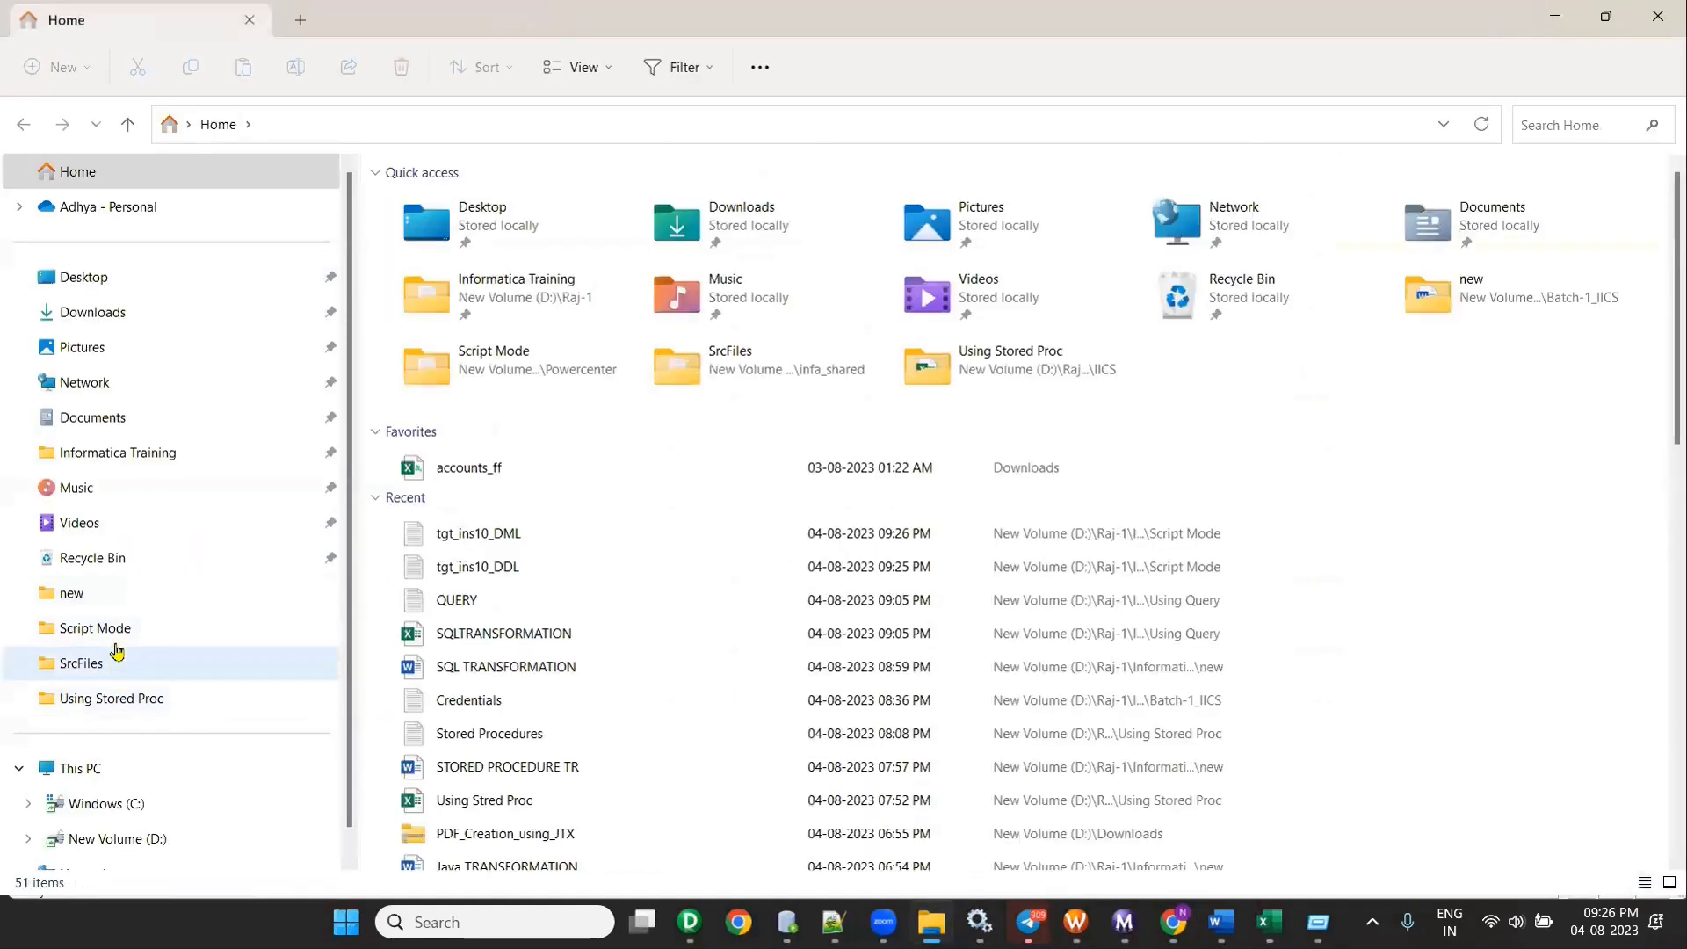
left_click(132, 635)
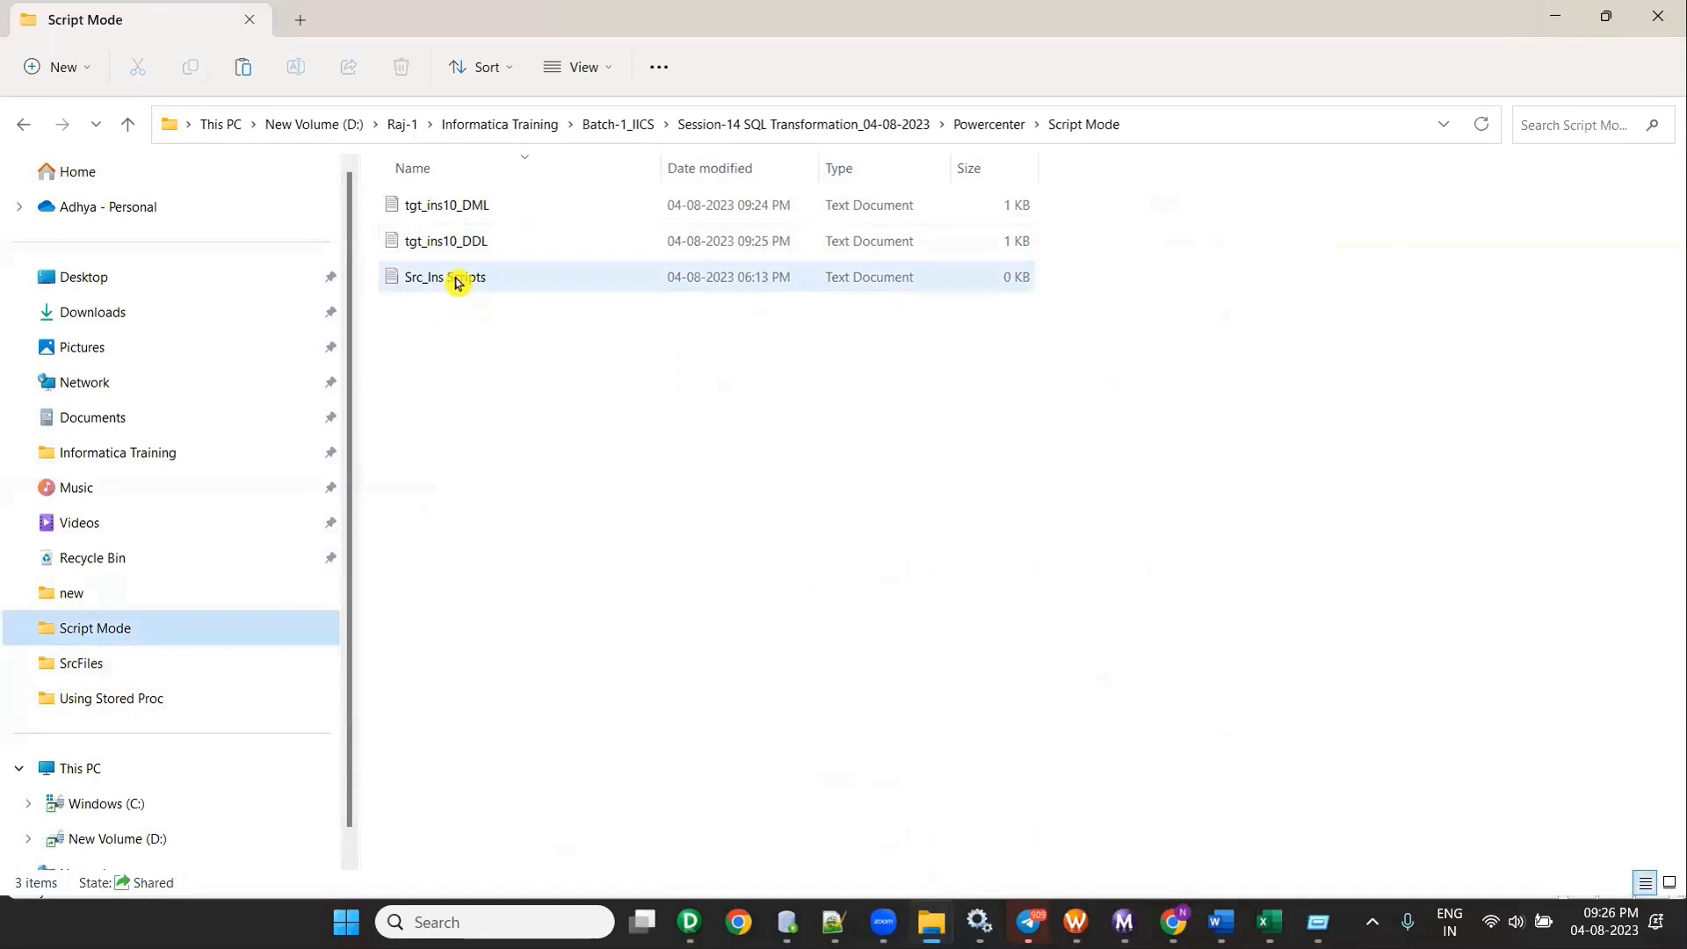
left_click(458, 279)
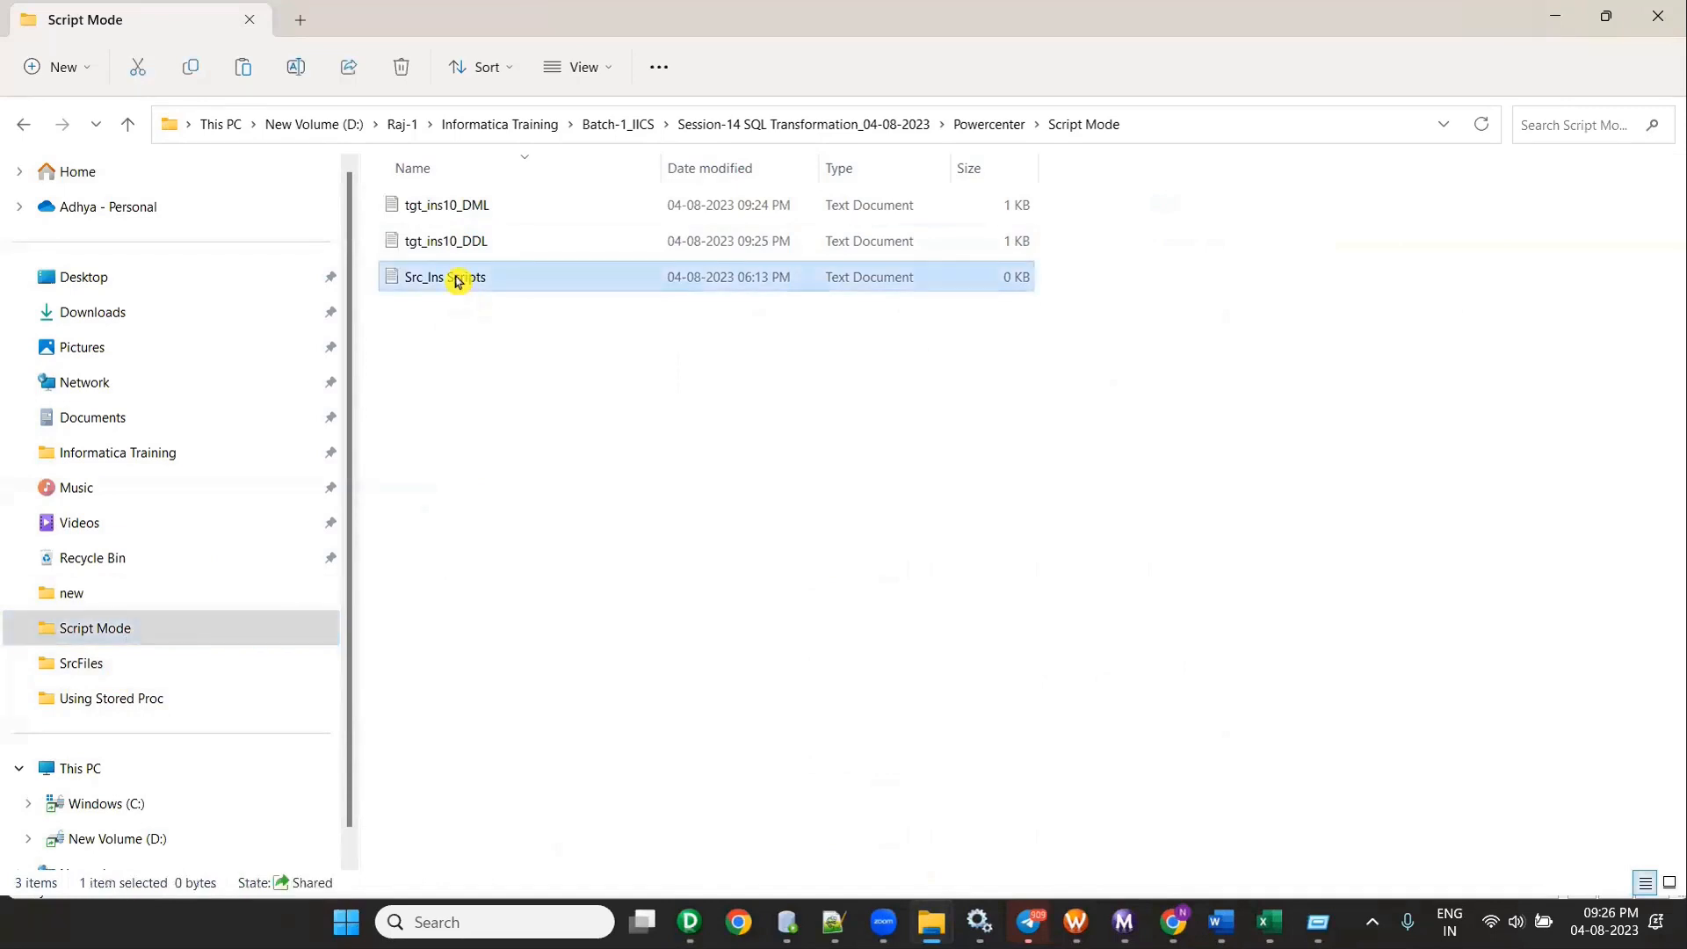
left_click(1473, 228)
right_click(479, 288)
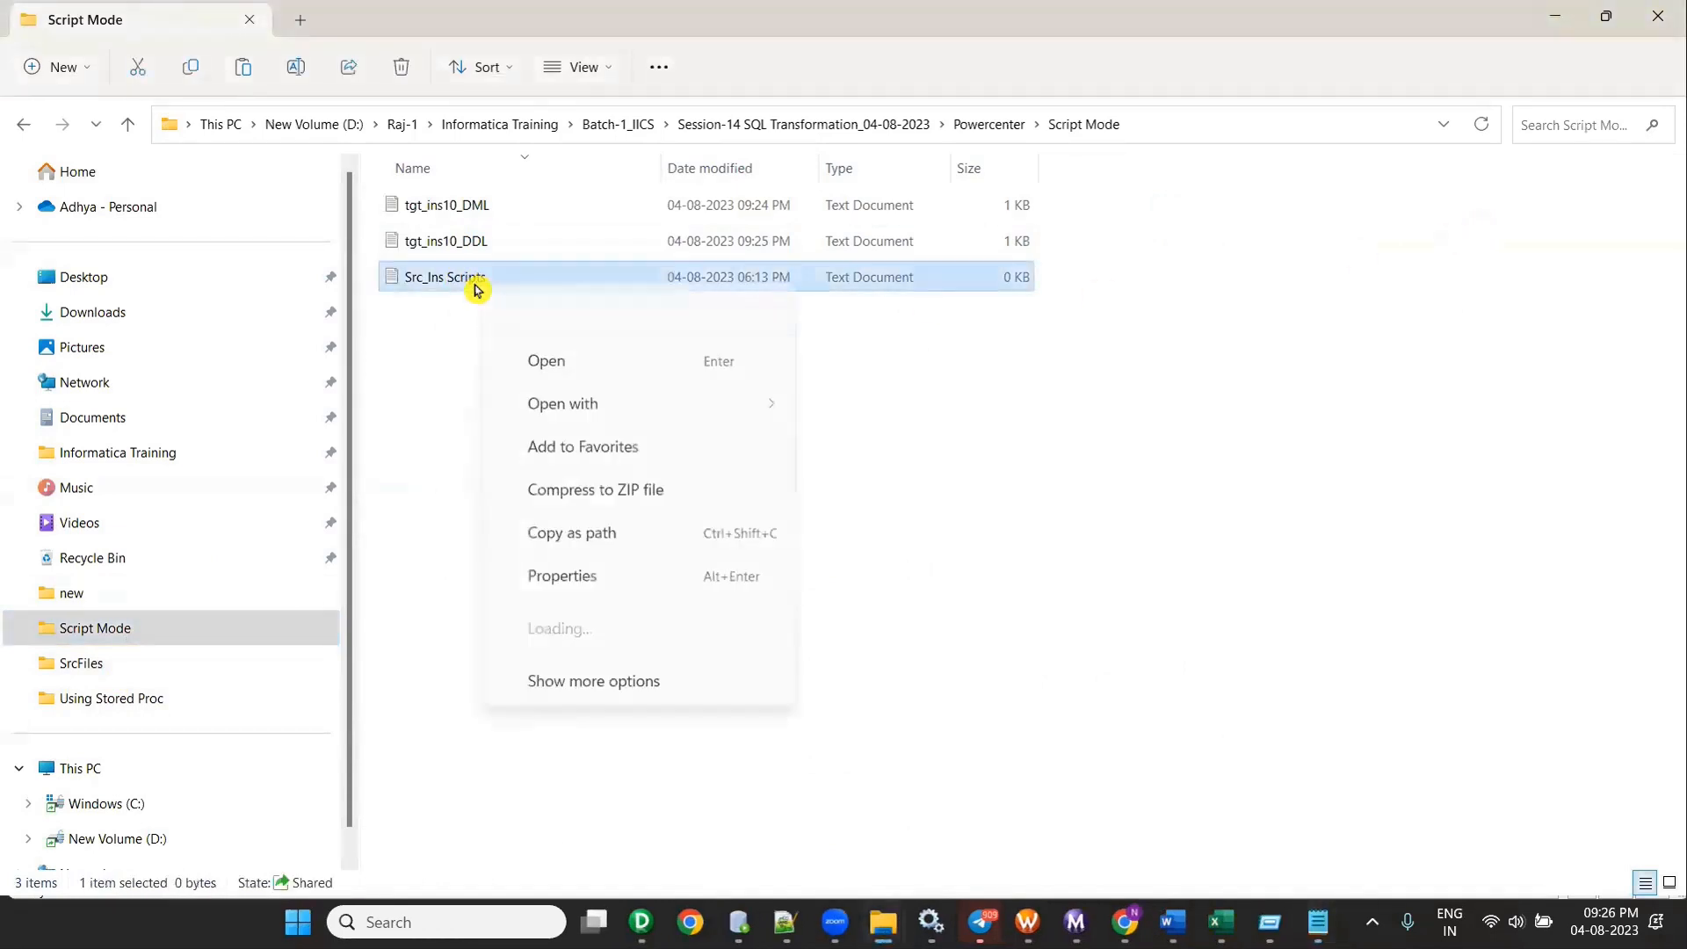
key("Escape")
right_click(461, 301)
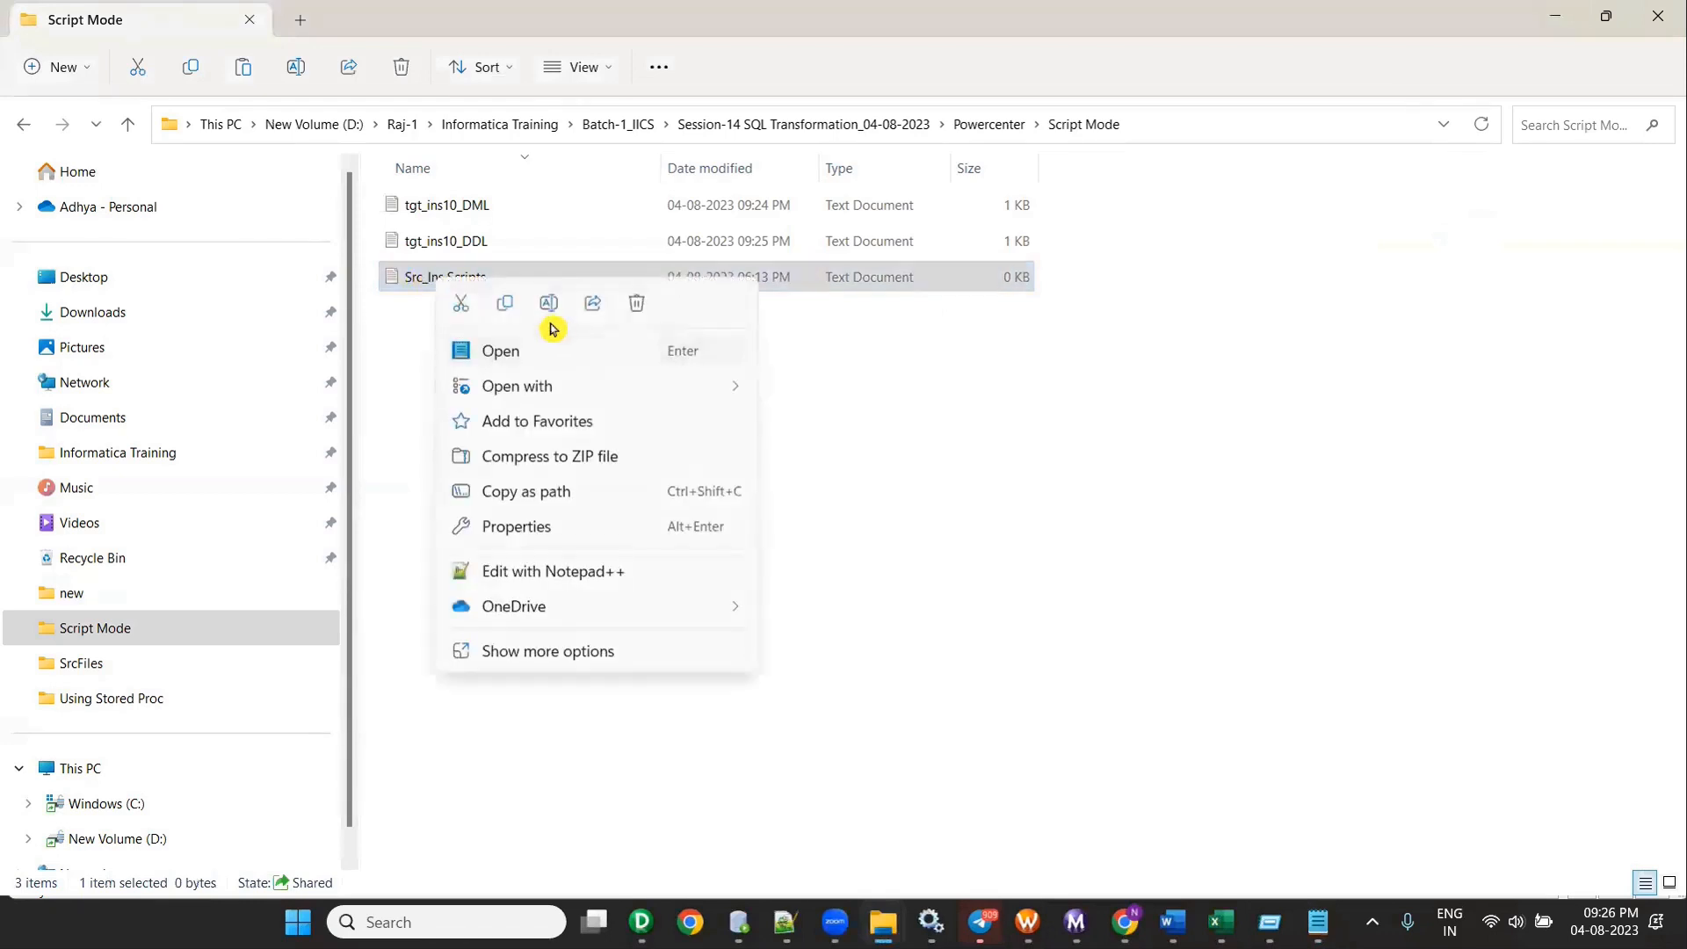
left_click(550, 302)
key("Home")
key("Right")
key("Right")
key("Right")
key("Right")
key("BackSpace")
key("BackSpace")
key("BackSpace")
key("BackSpace")
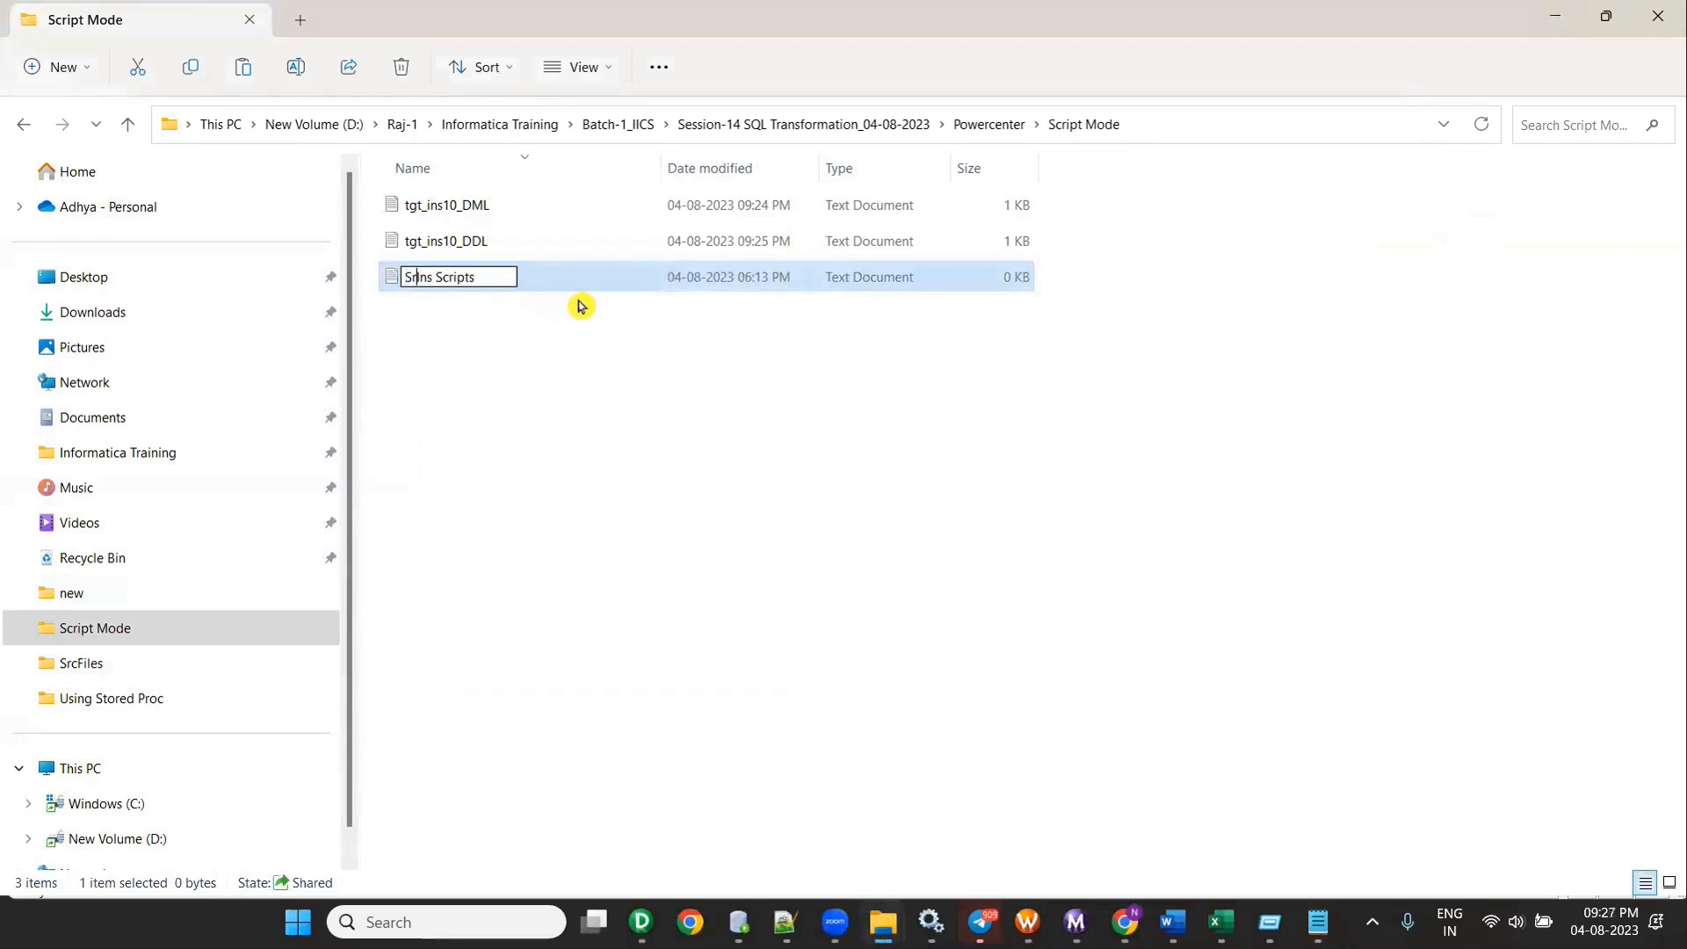
left_click(660, 417)
Step: Open Ins Scripts in Notepad, close the leftover Src_Ins Scripts tab and maximize the window
double_click(433, 277)
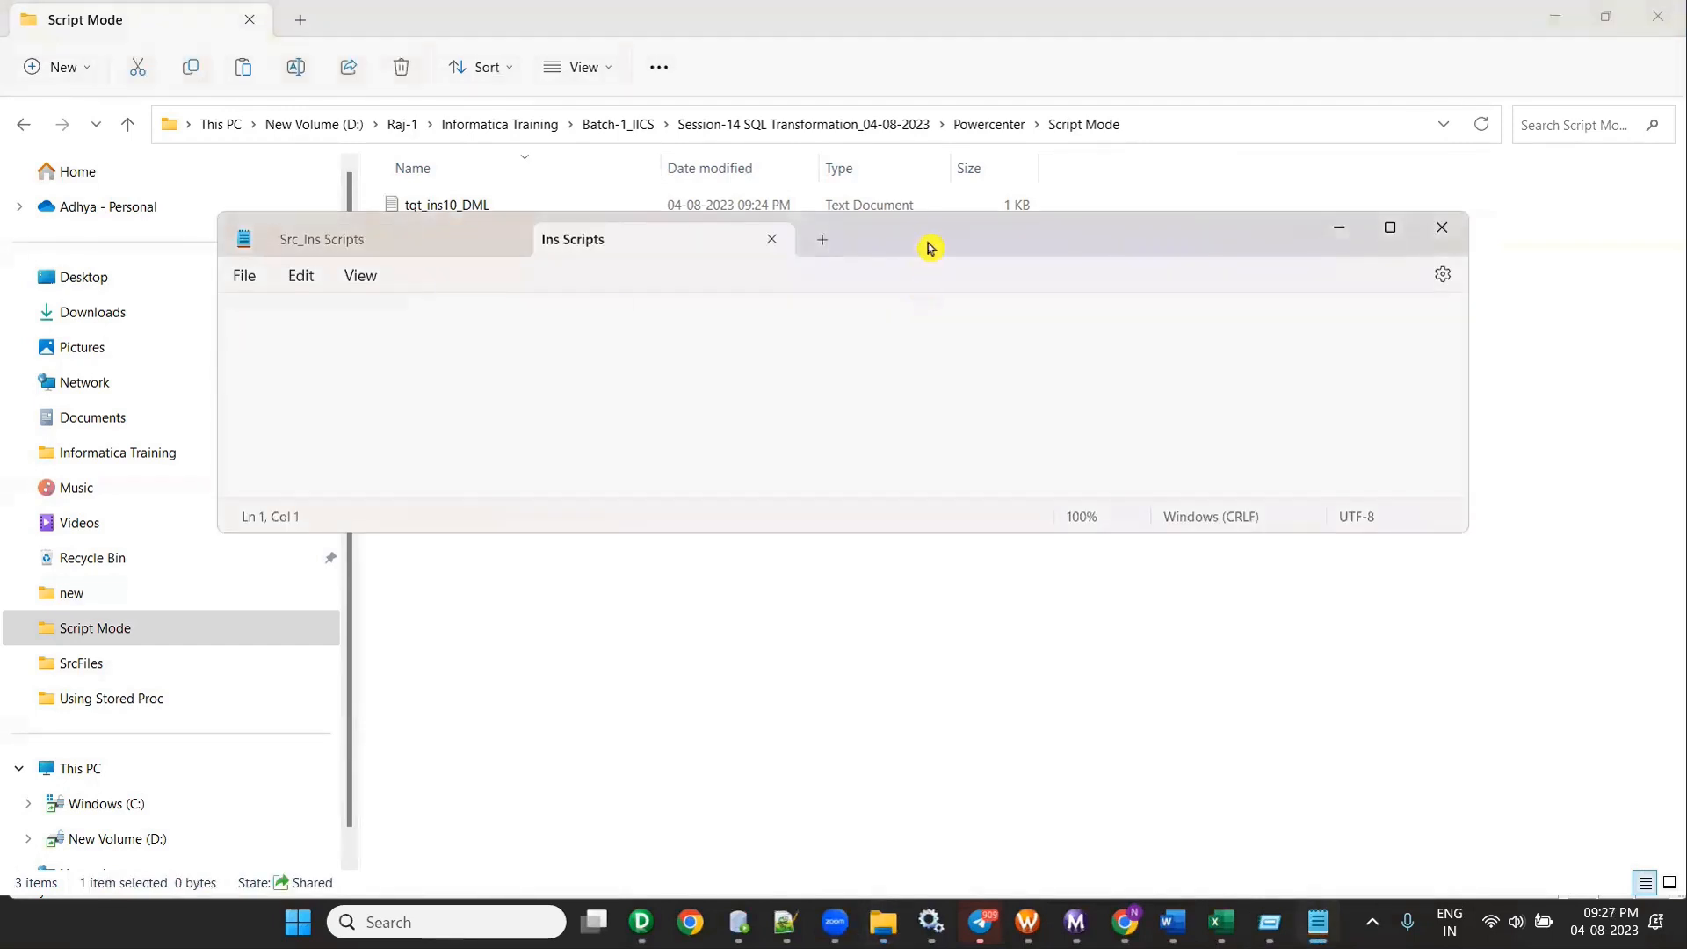
left_click(437, 252)
left_click(516, 240)
double_click(754, 253)
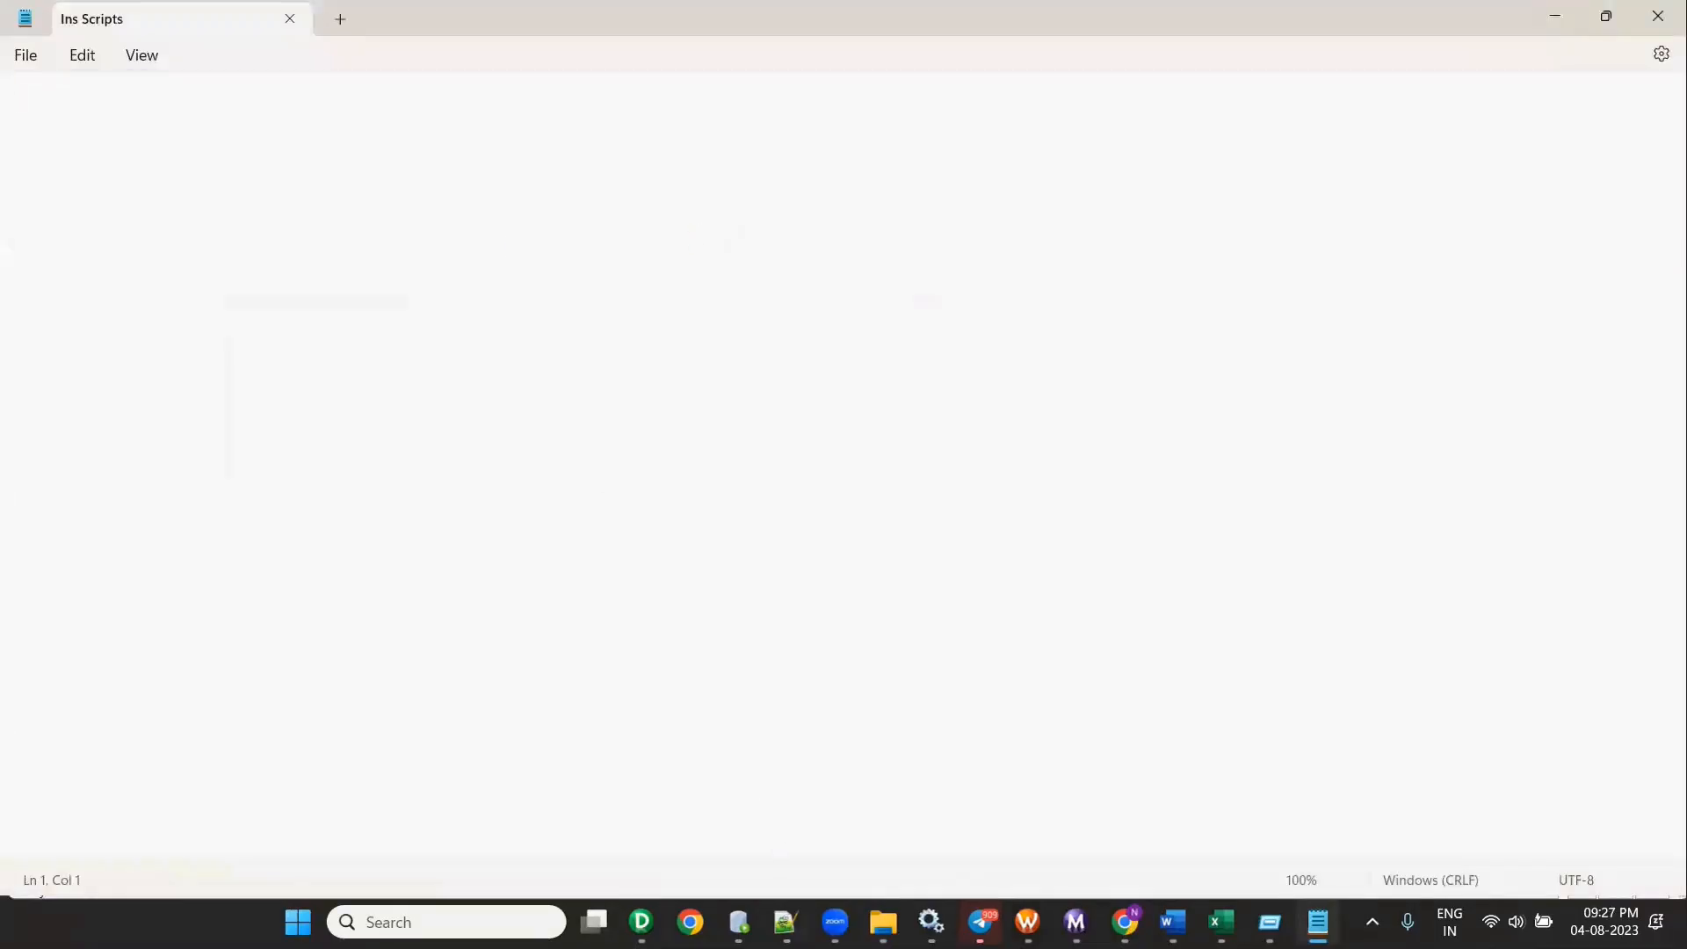
Step: Copy the SrcFiles folder path and paste it on two lines in Ins Scripts
mouse_move(884, 922)
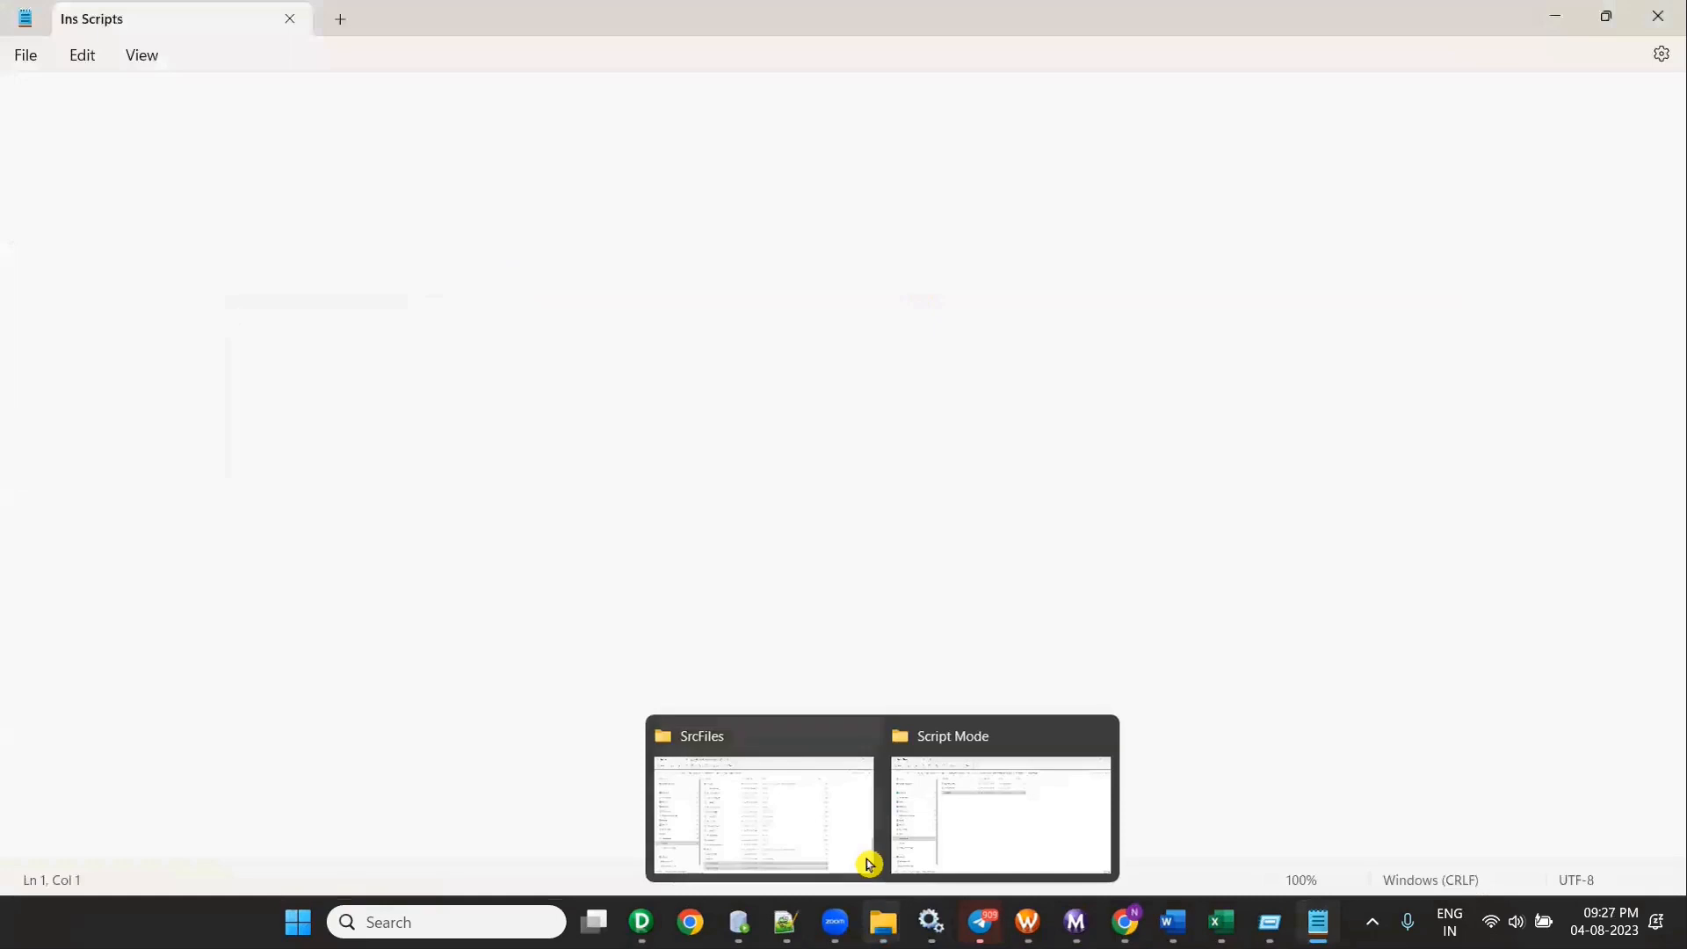
left_click(785, 748)
left_click(738, 141)
key("ctrl+c")
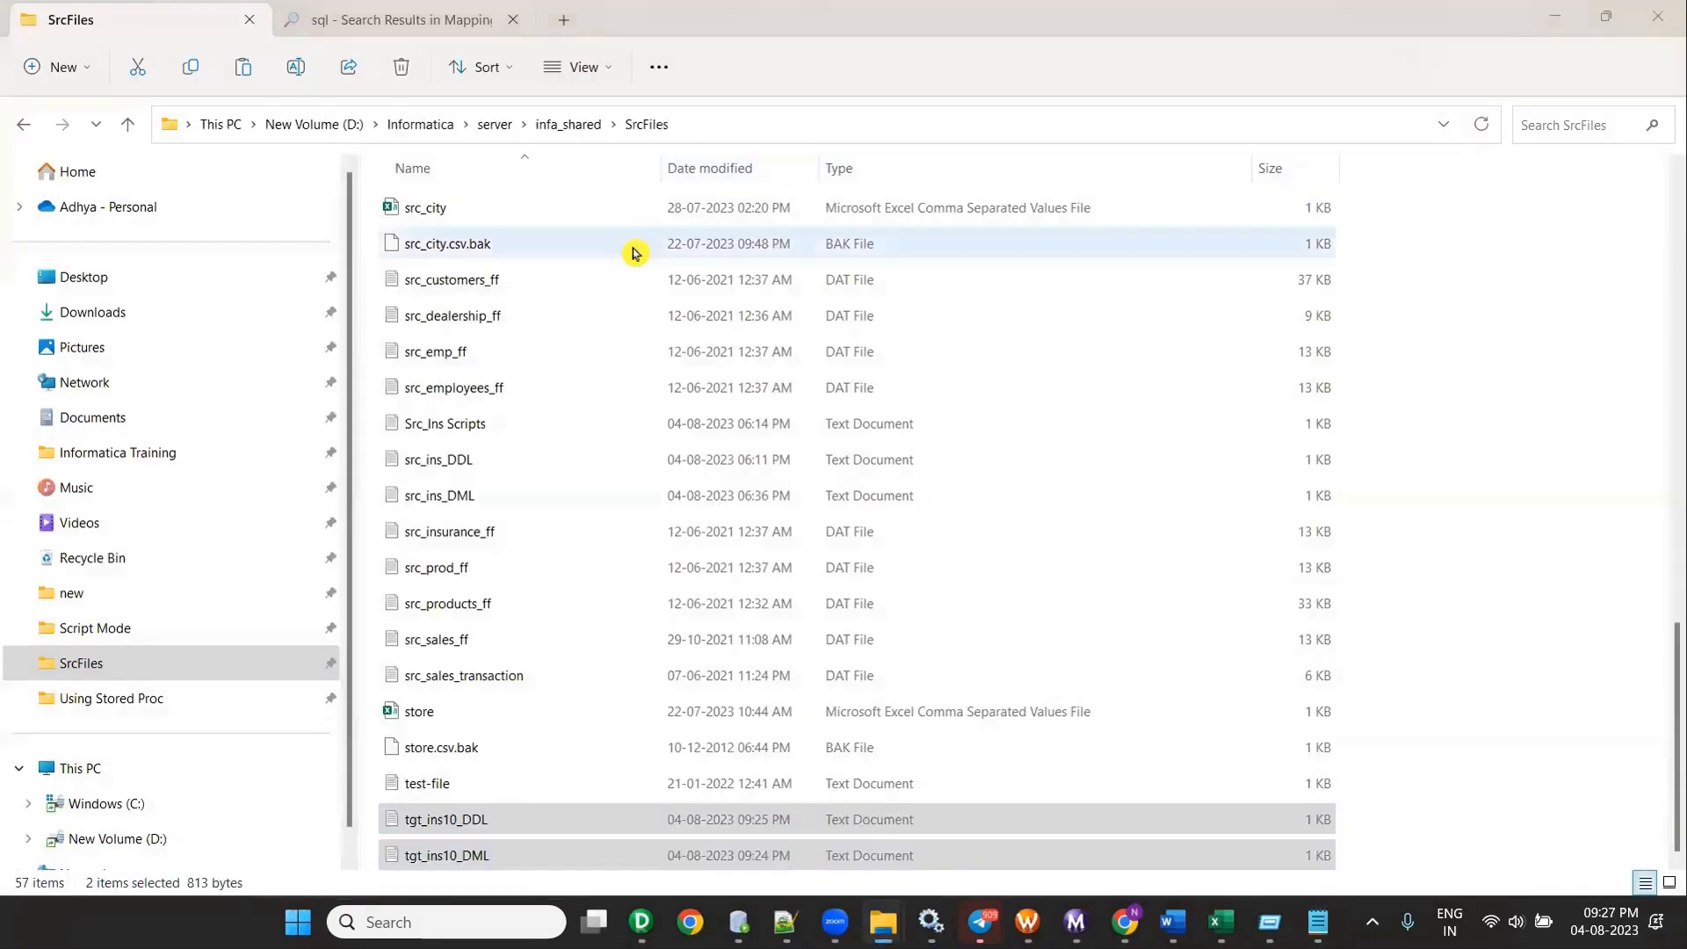
key("alt+Tab")
key("ctrl+v")
key("ctrl+v")
key("alt+Tab")
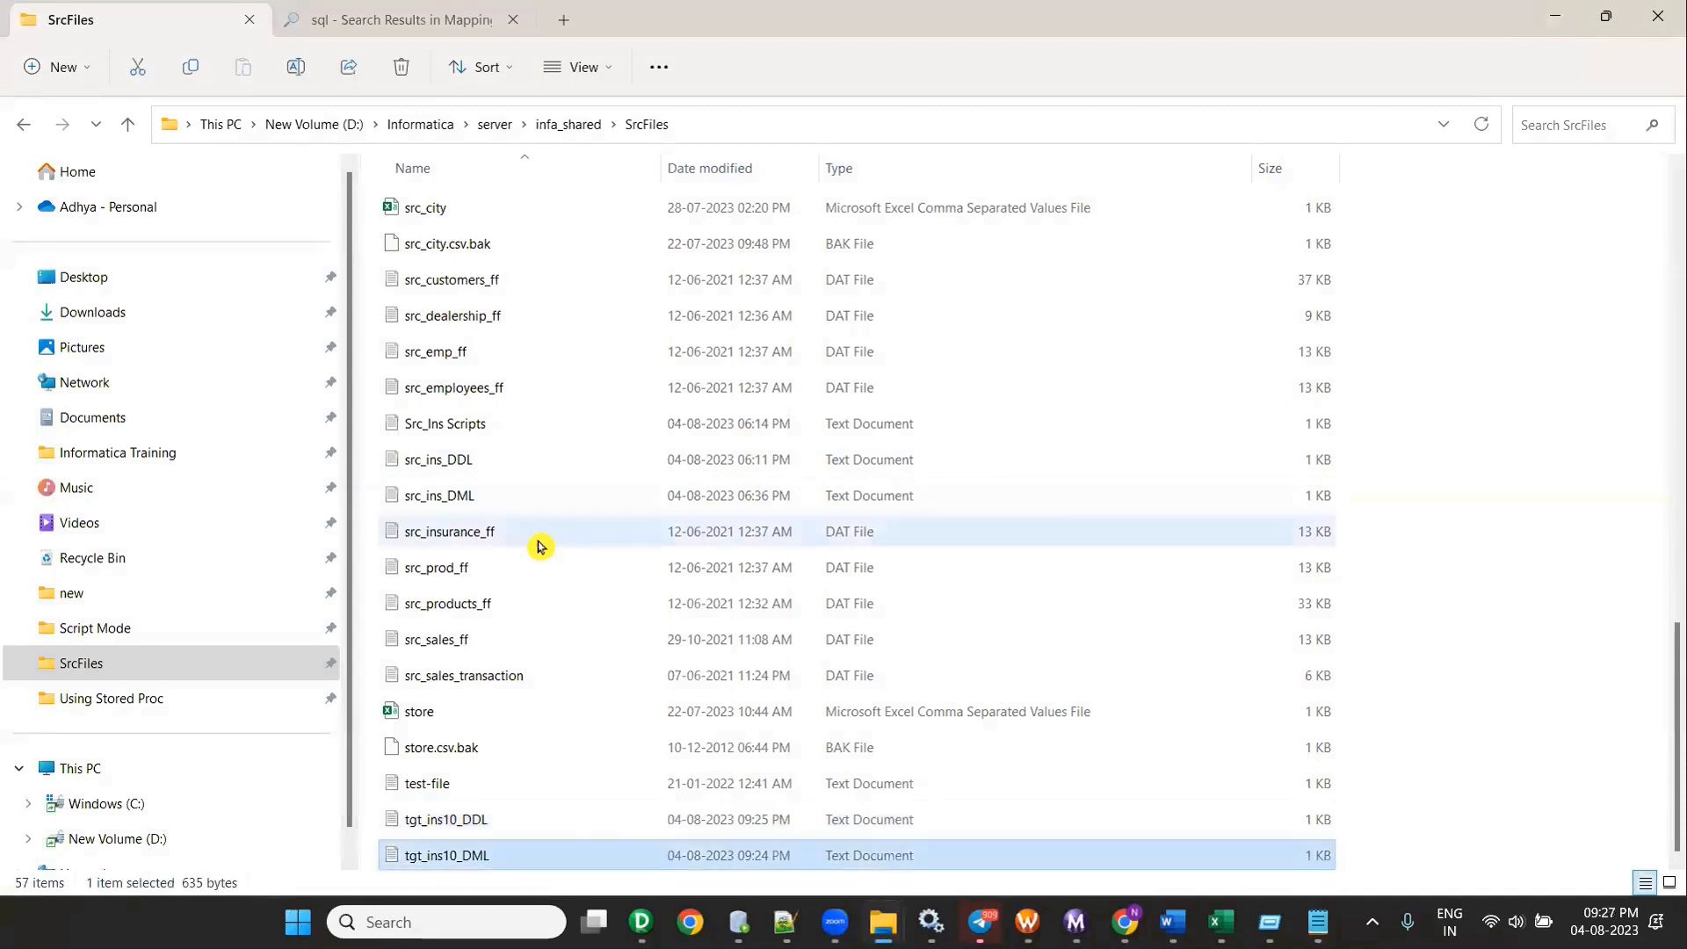
Step: Copy the tgt_ins10_DDL file name and append \tgt_ins10_DDL.txt to the first path in Ins Scripts
right_click(451, 819)
left_click(595, 793)
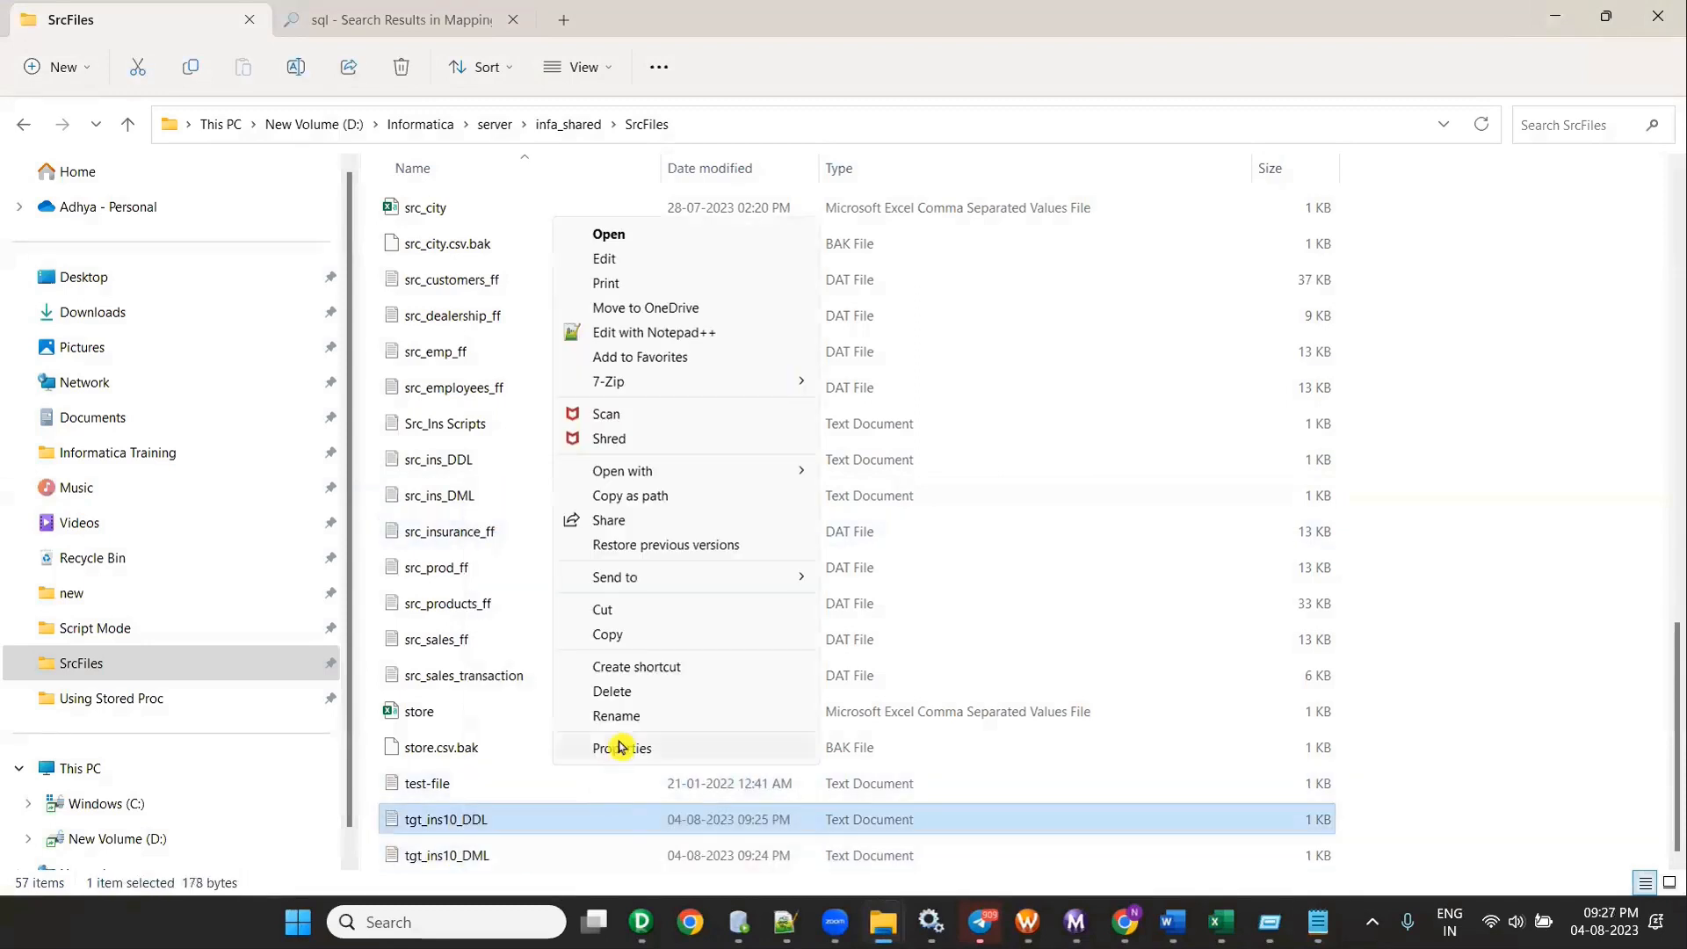
left_click(616, 715)
key("Escape")
key("alt+Tab")
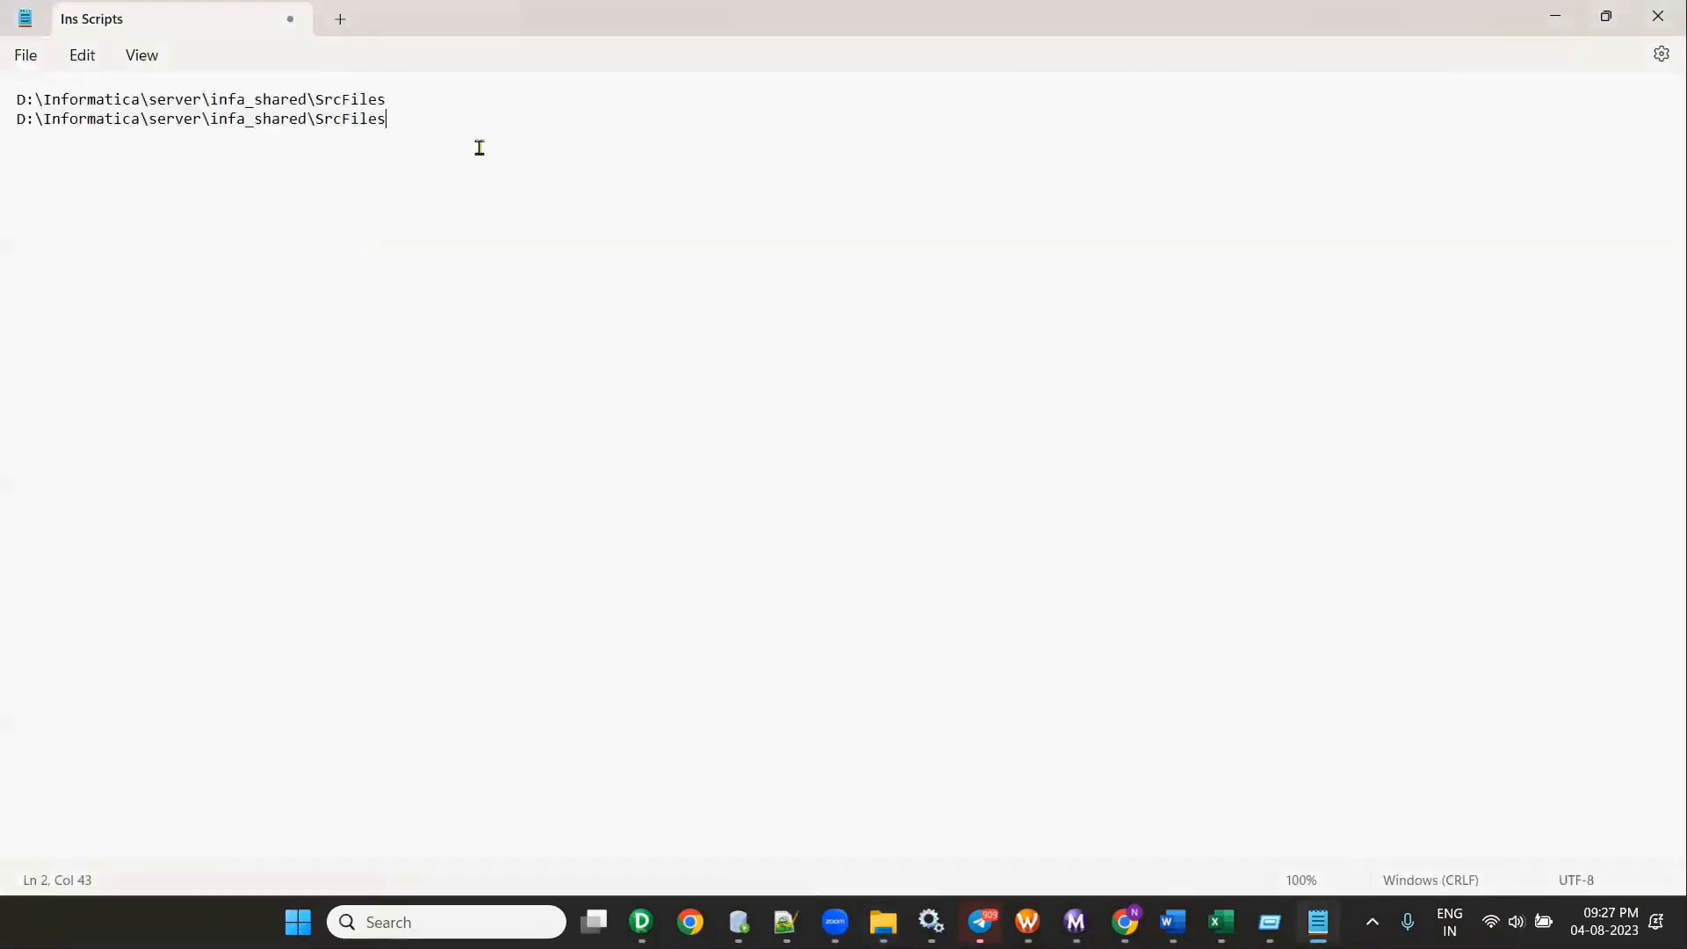
key("ctrl+v")
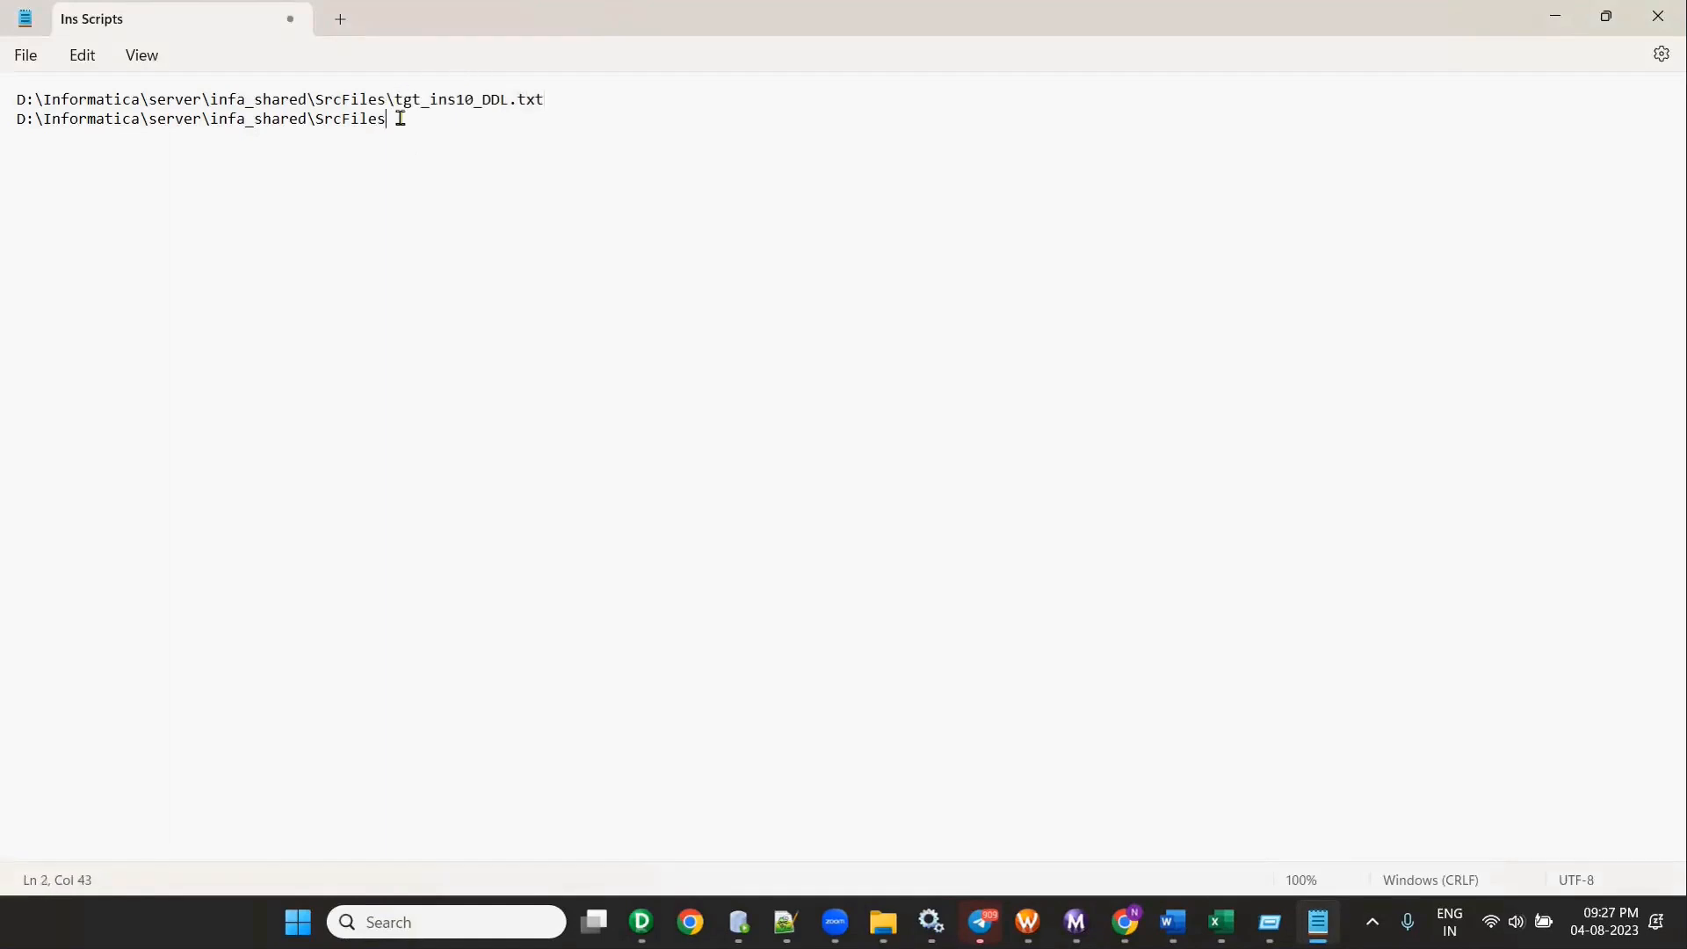
Step: Rename the tgt_ins10_DDL file in SrcFiles as ins10_DDL
key("alt+Tab")
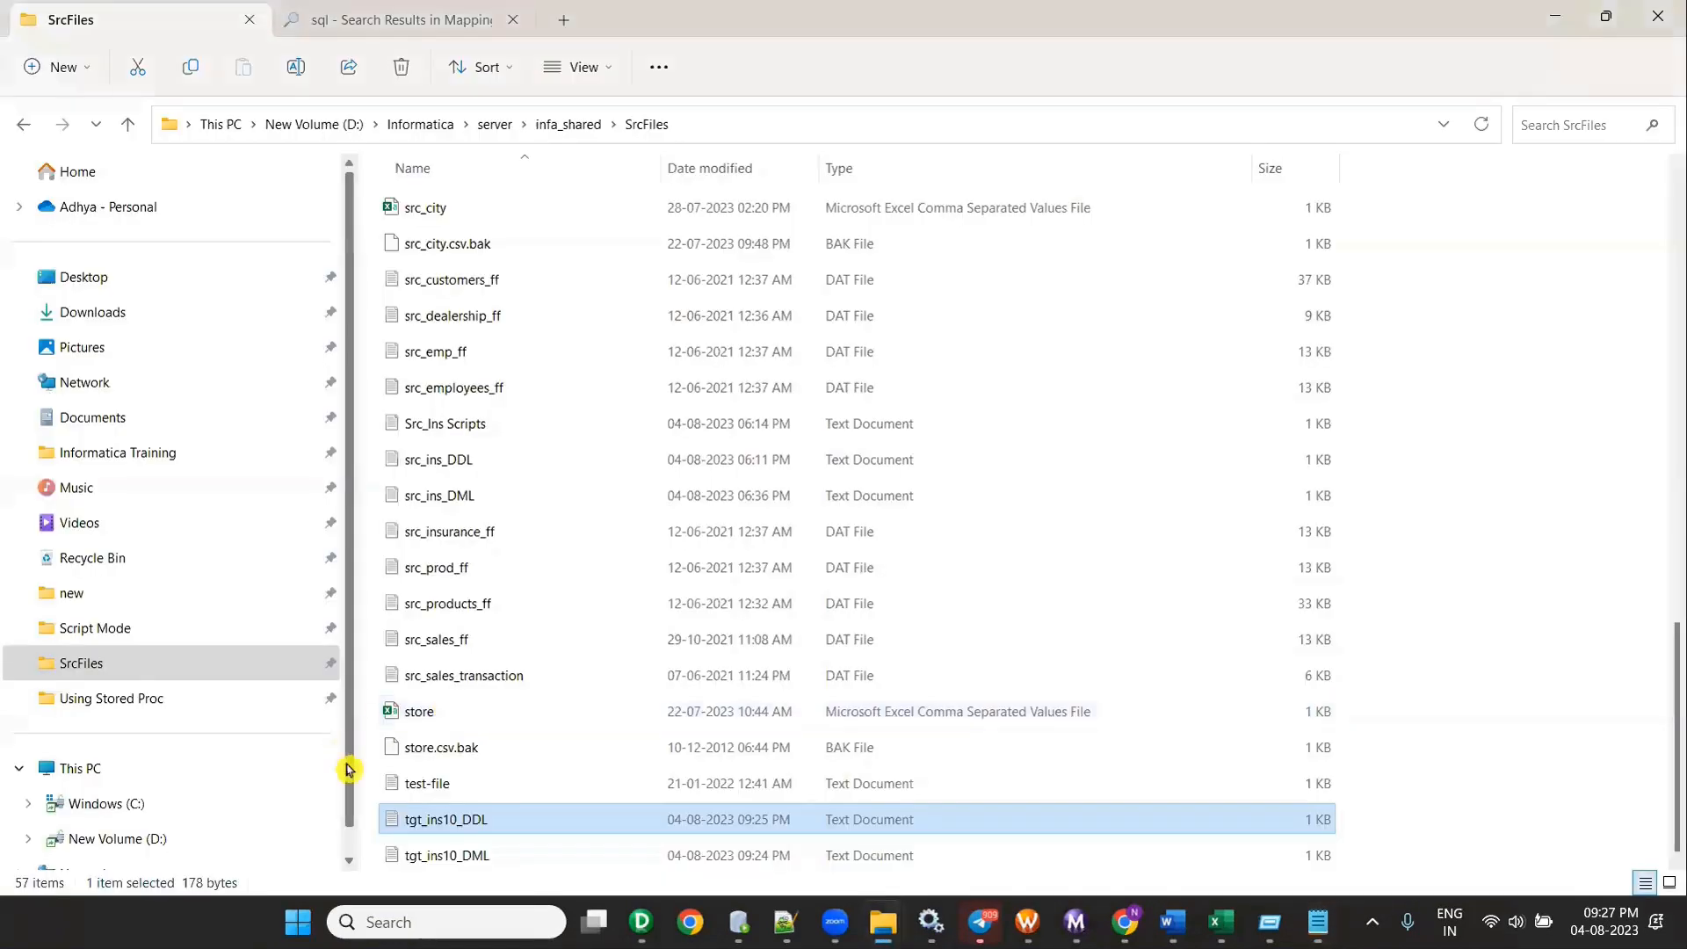
right_click(429, 817)
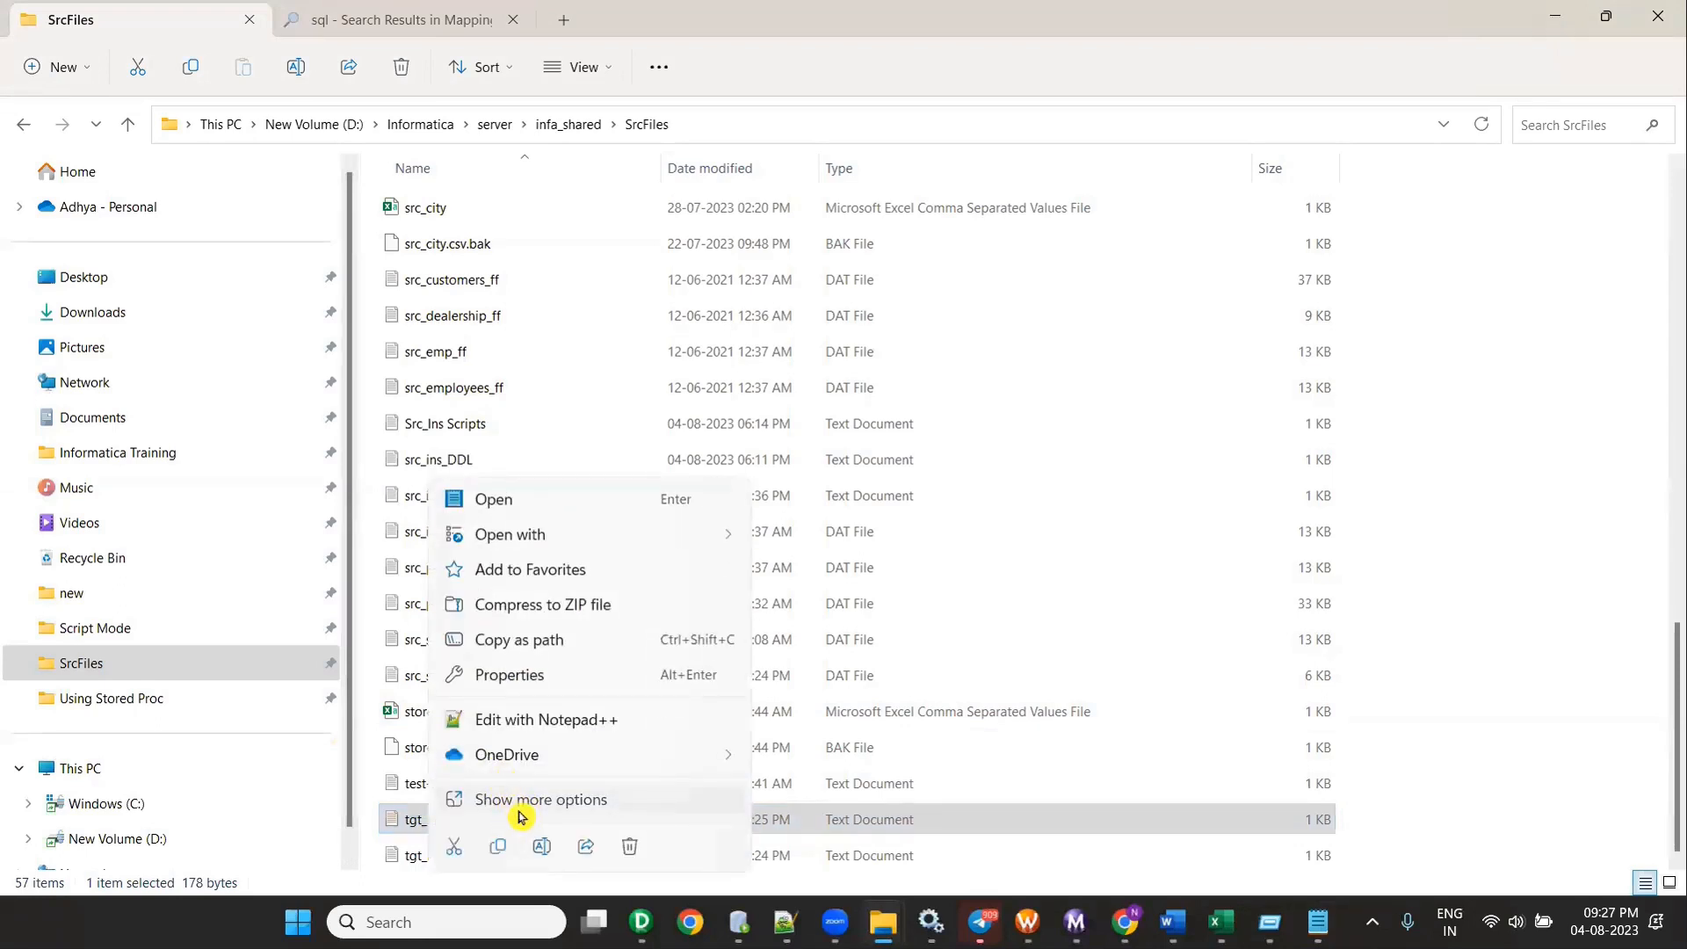
left_click(523, 802)
left_click(585, 736)
key("Home")
key("Right")
key("Delete")
key("Delete")
key("Delete")
key("BackSpace")
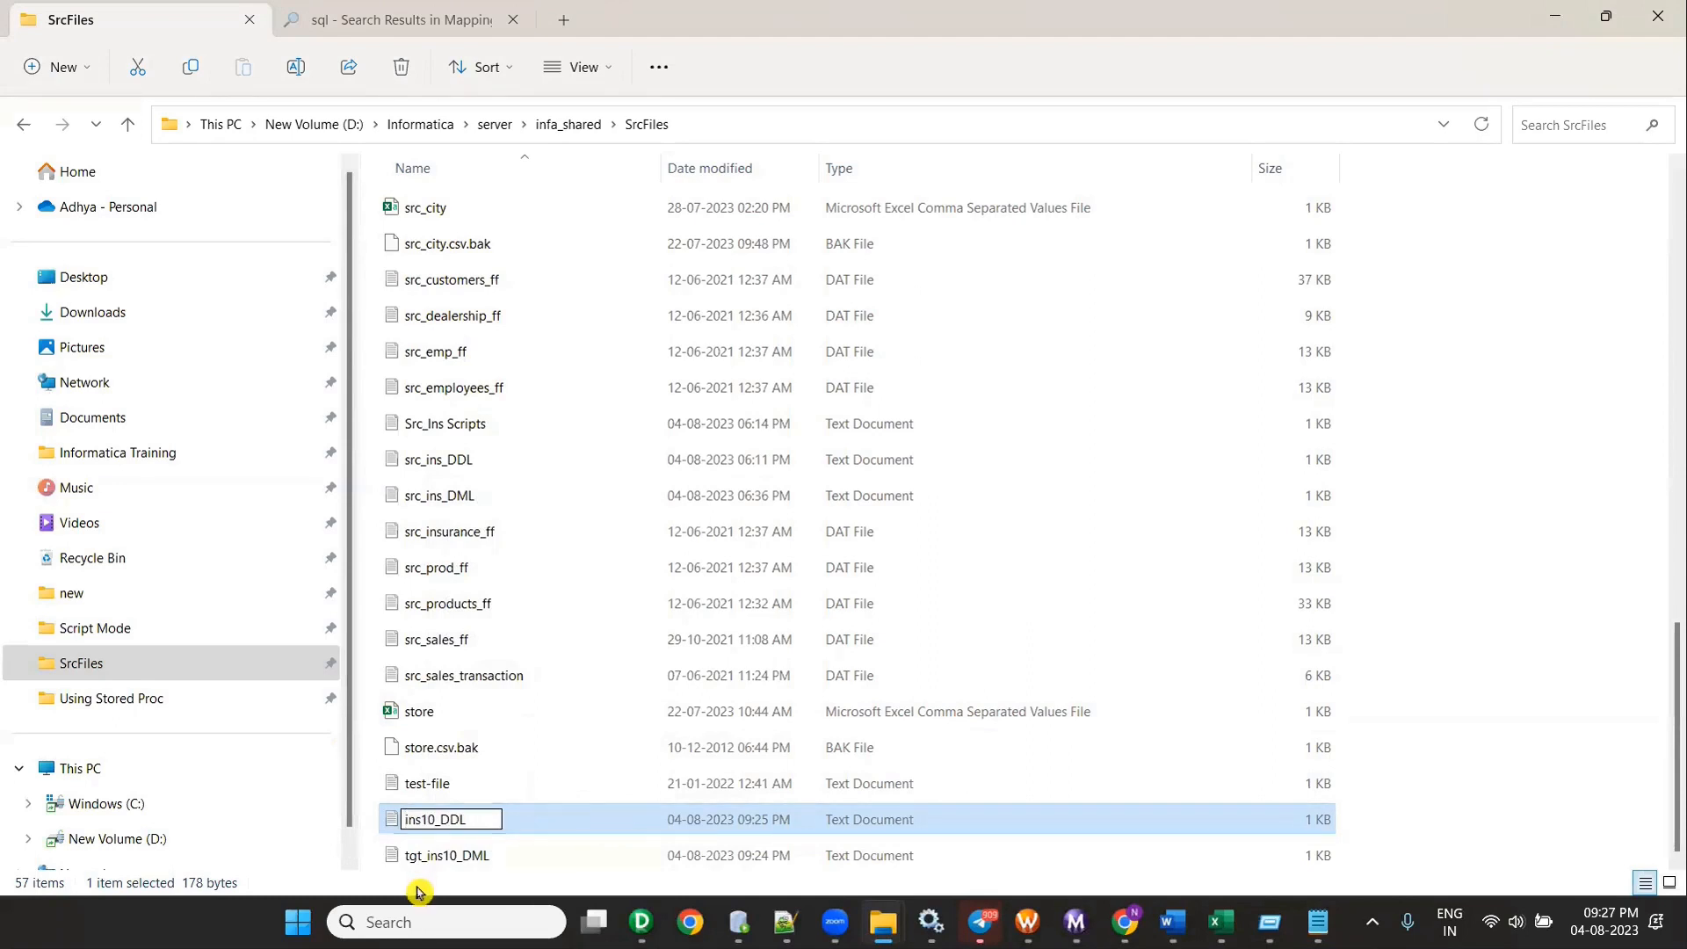
key("Return")
Step: Rename the tgt_ins10_DML file in SrcFiles as ins10_DML
right_click(510, 846)
left_click(440, 848)
scroll(478, 780, "down", 6)
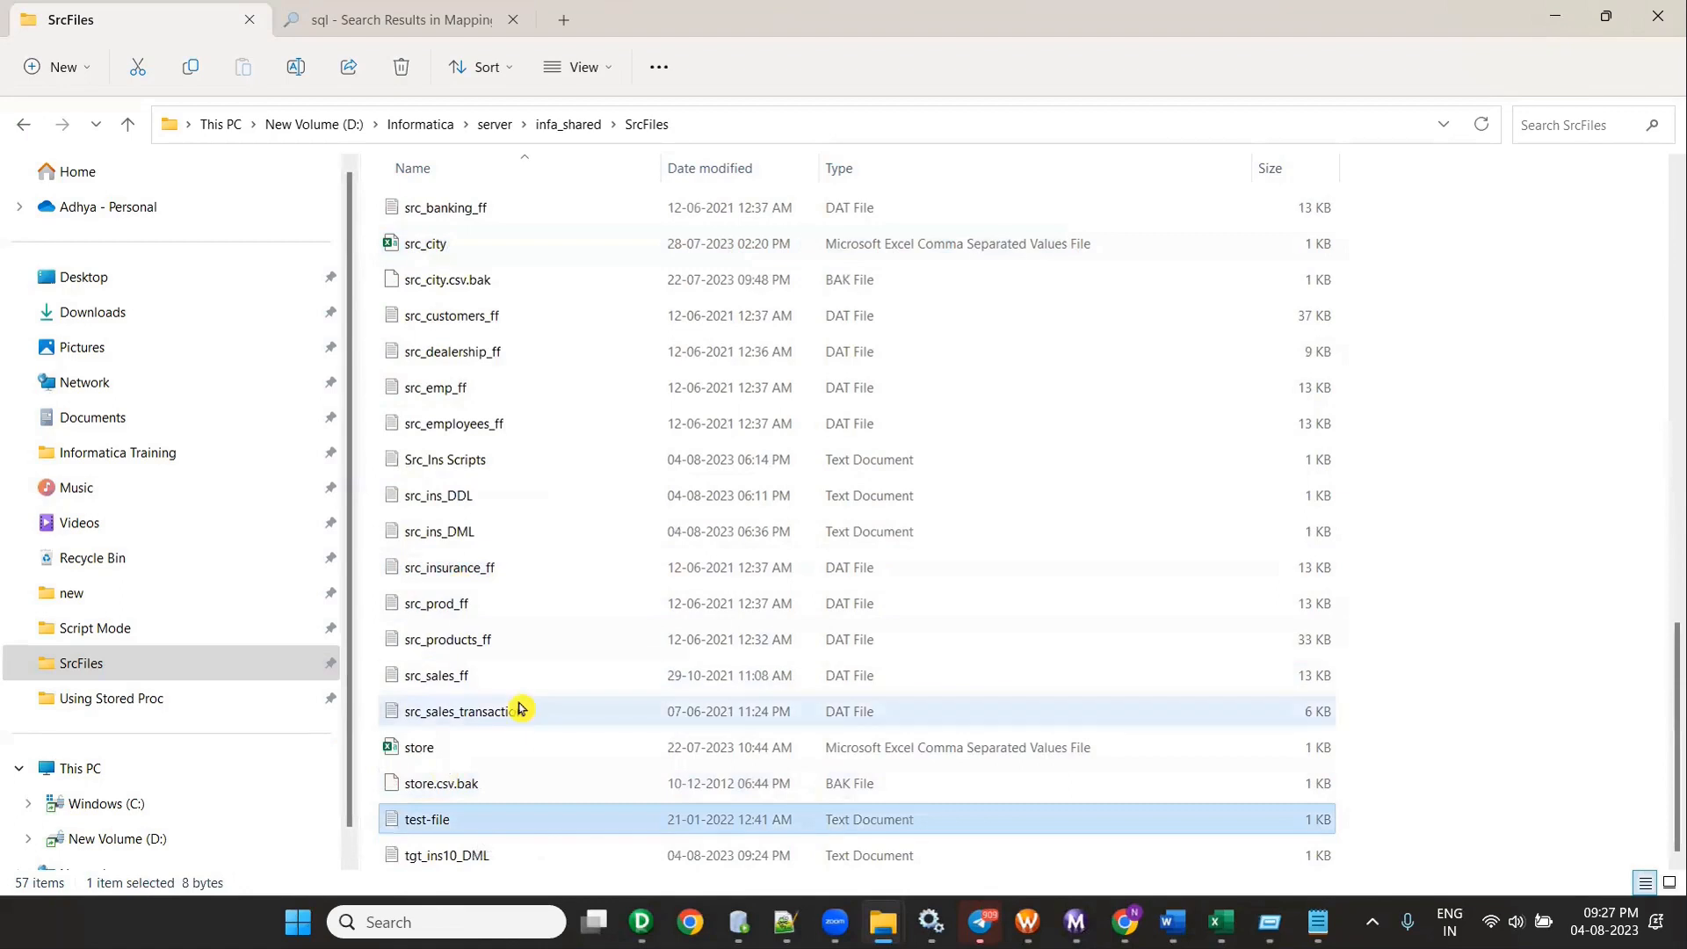
left_click(527, 851)
right_click(527, 848)
left_click(598, 821)
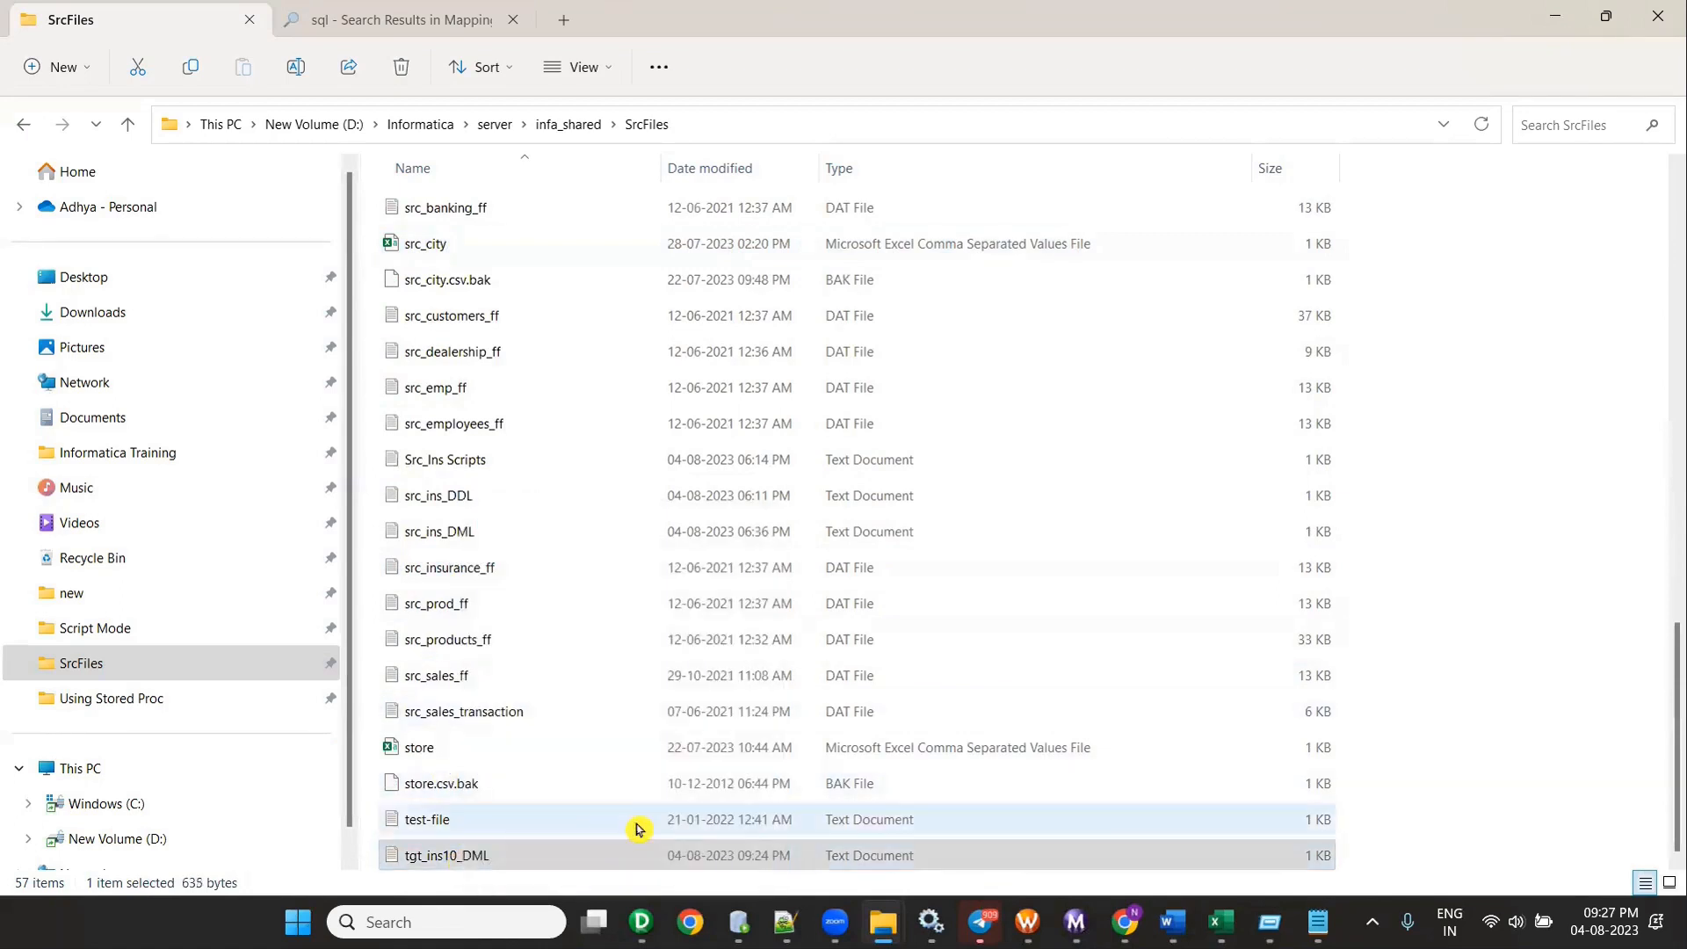
left_click(626, 749)
left_click(425, 854)
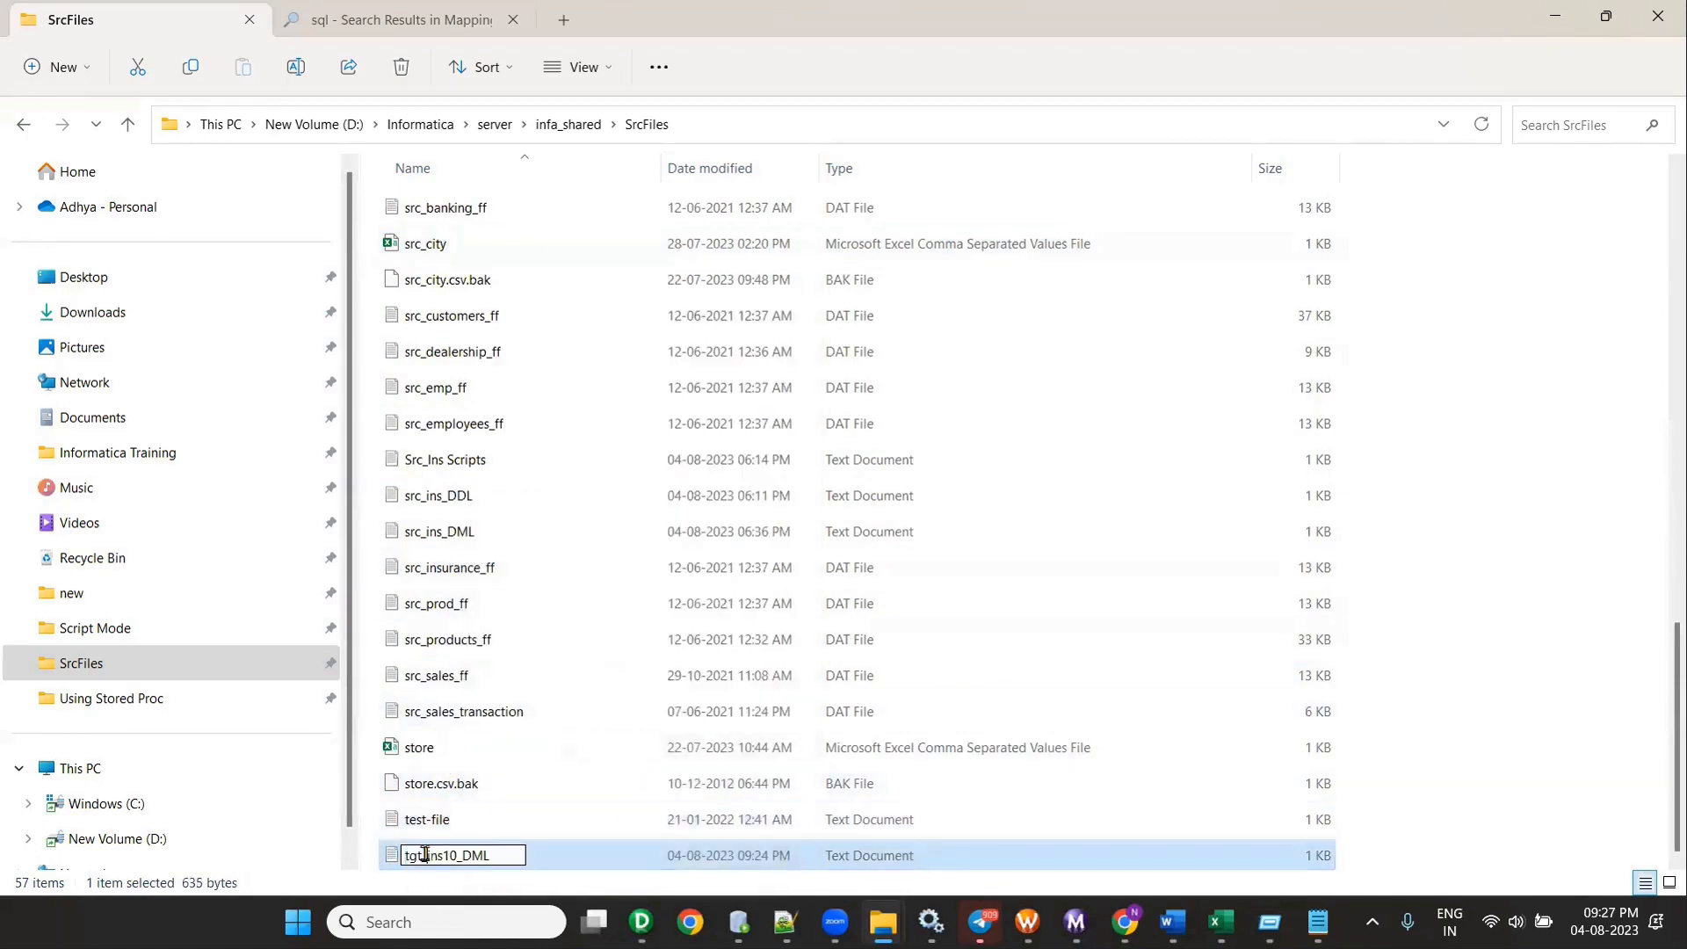
key("BackSpace")
key("BackSpace")
key("BackSpace")
key("BackSpace")
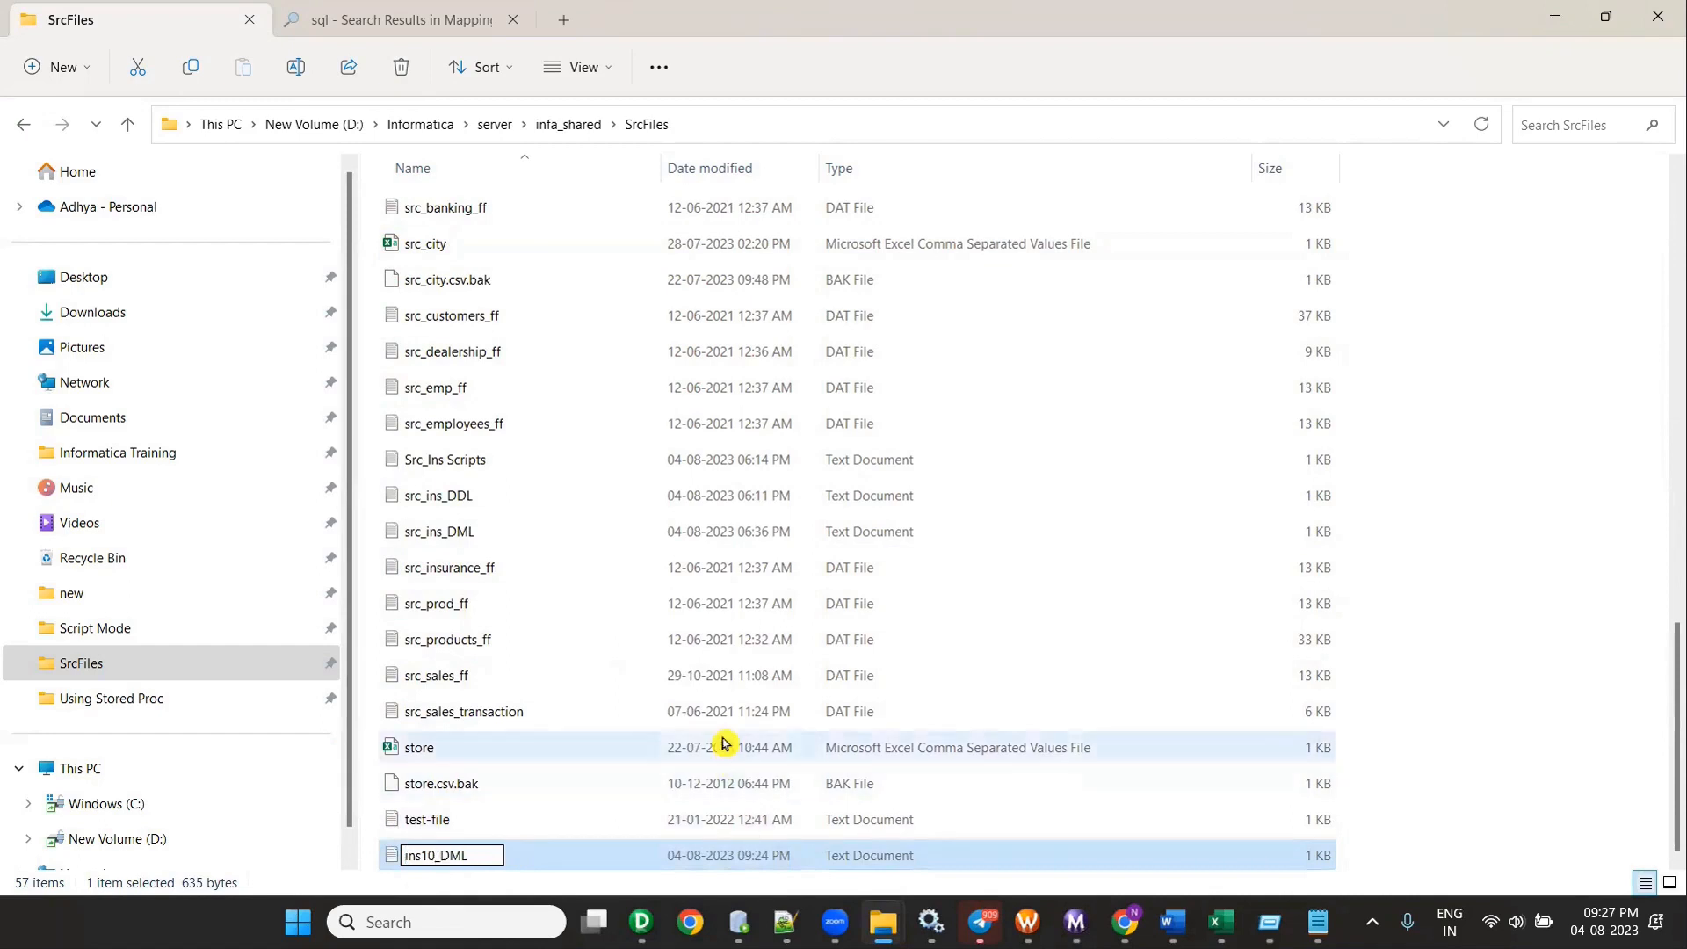
left_click(724, 743)
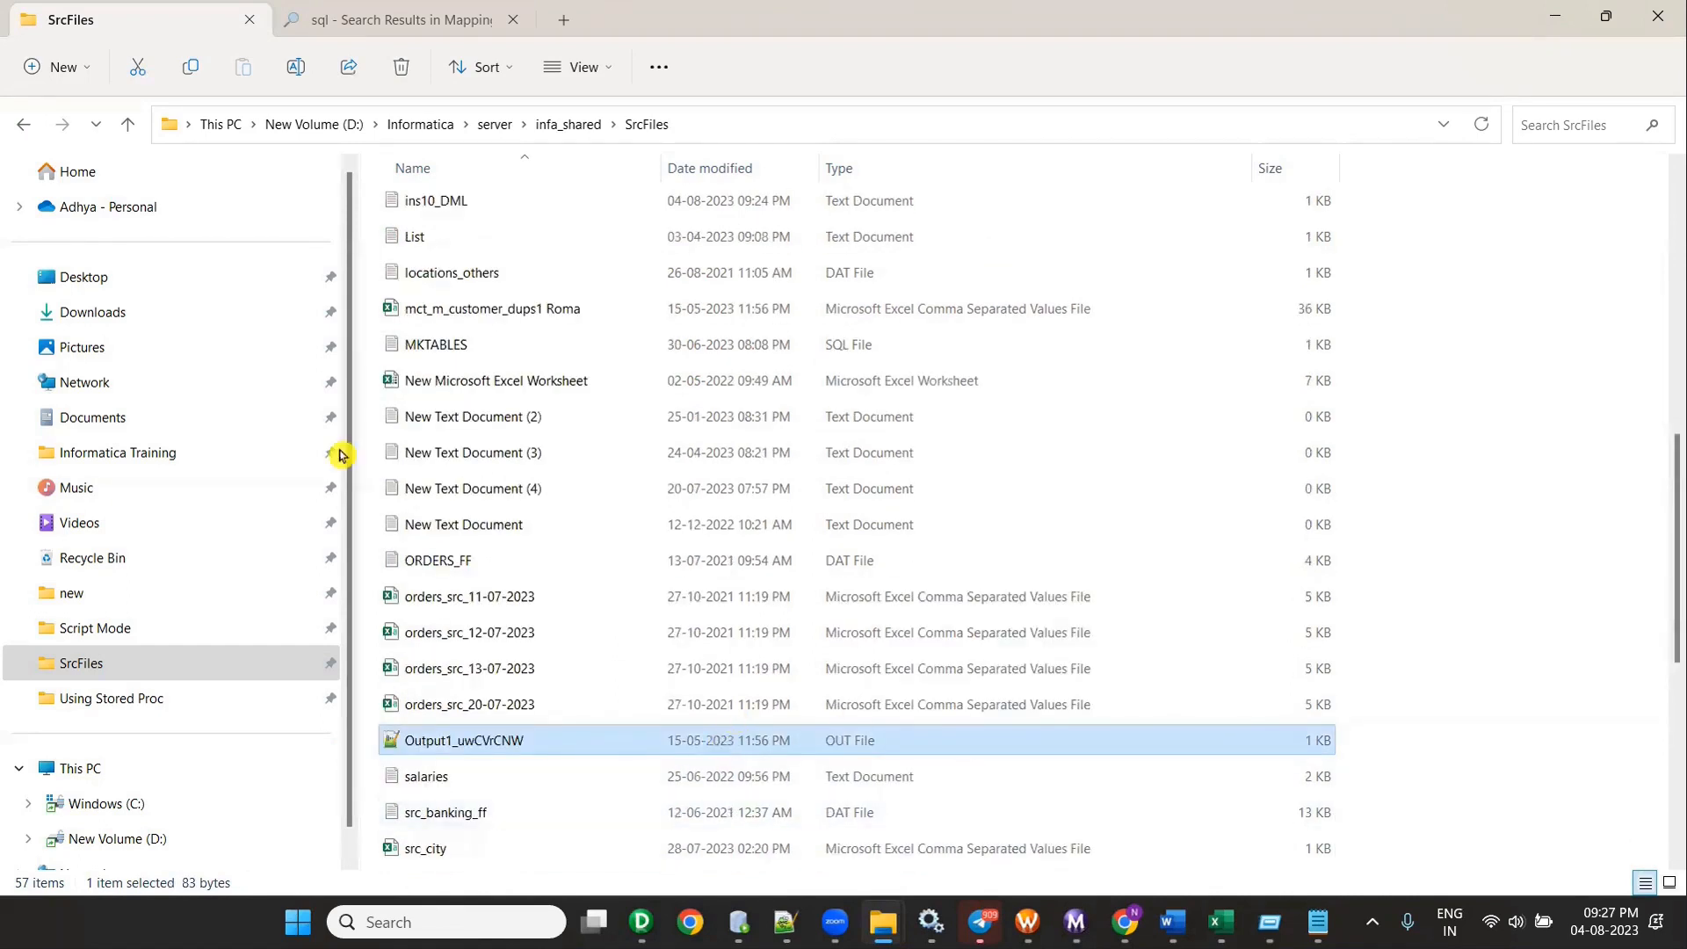
Step: Replace the two tgt_ins10 files in the Script Mode folder with copies of ins10_DDL and ins10_DML from SrcFiles
left_click(437, 238)
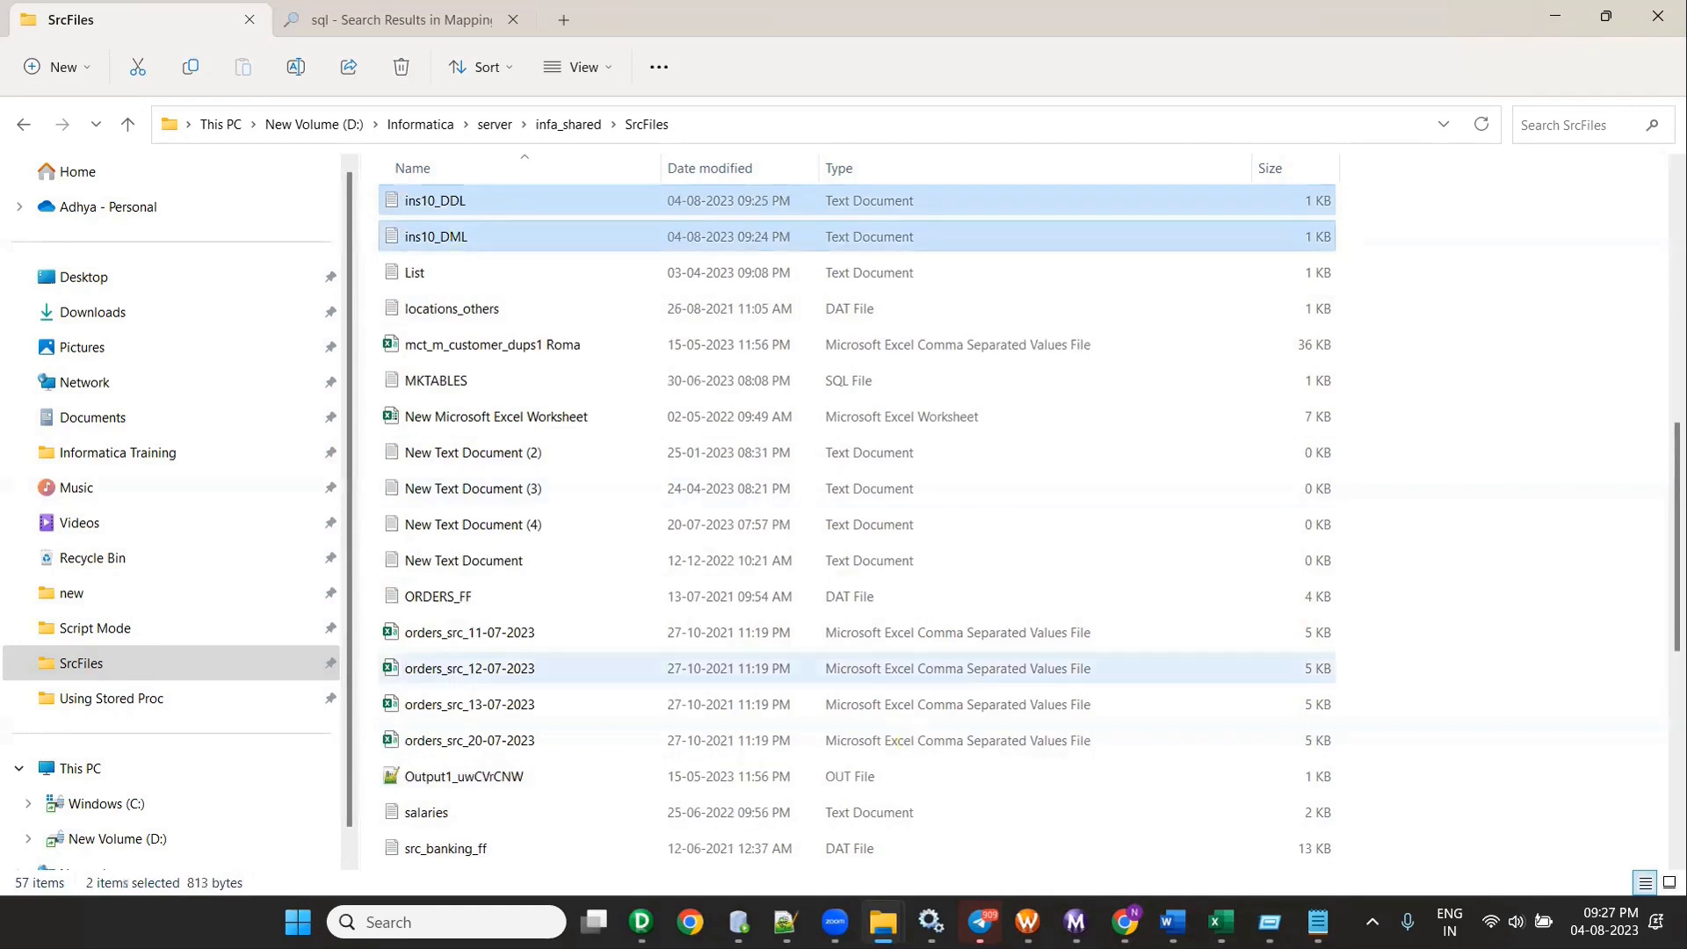
key("alt+Tab")
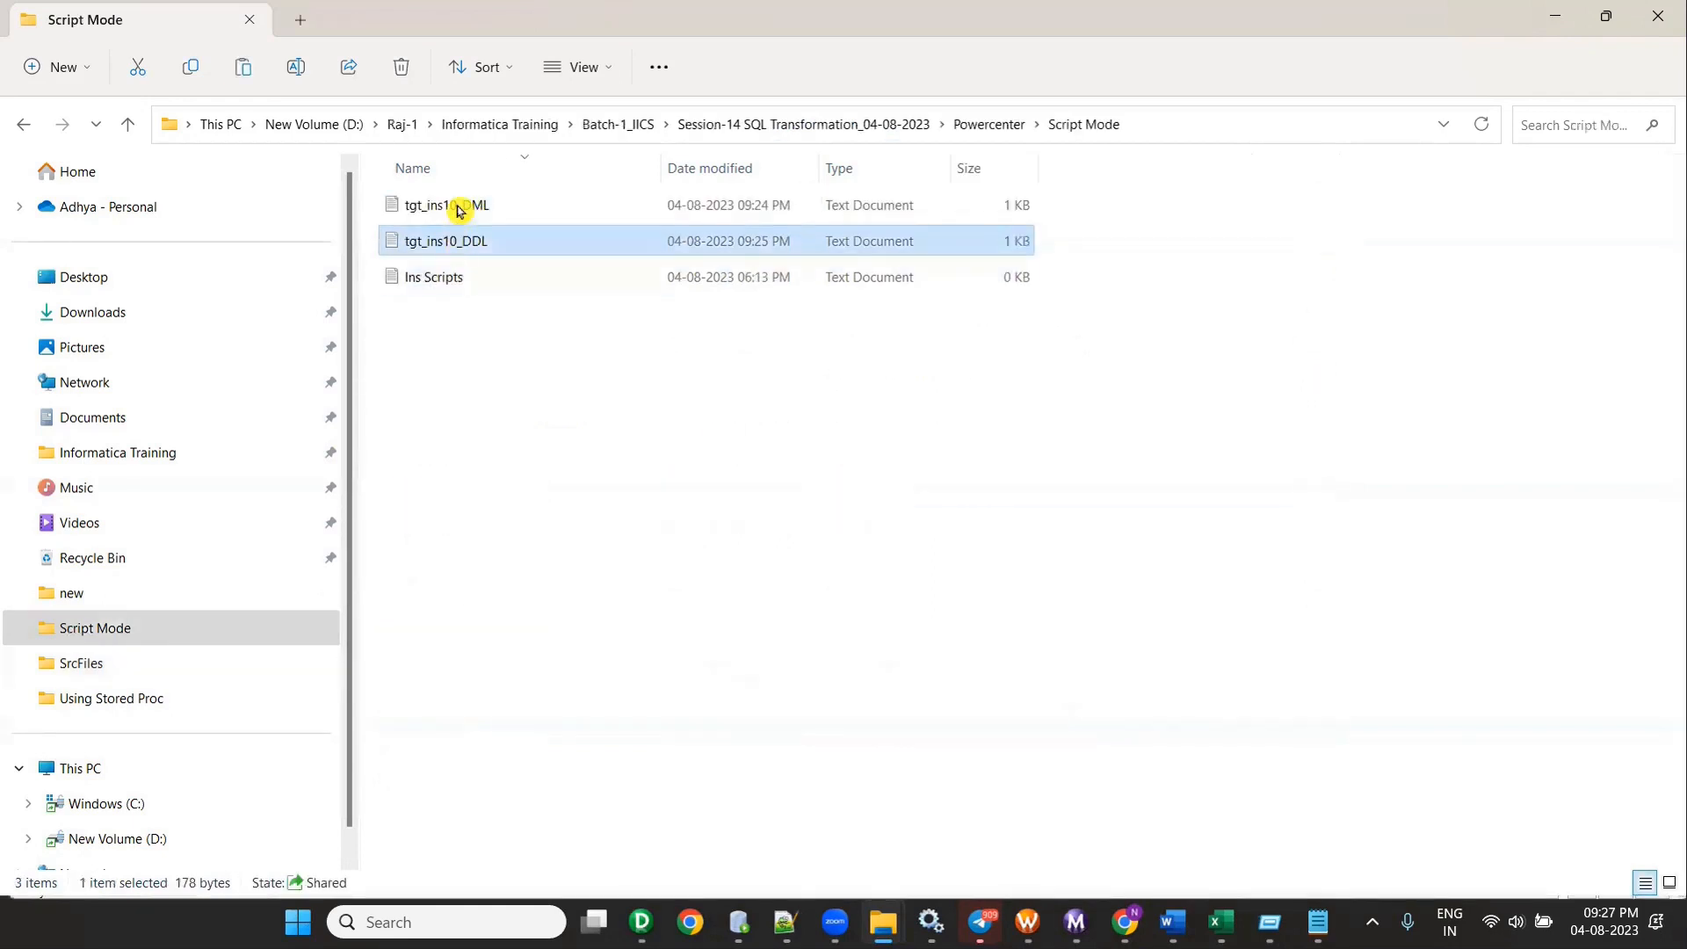
left_click(459, 207)
key("Delete")
key("Delete")
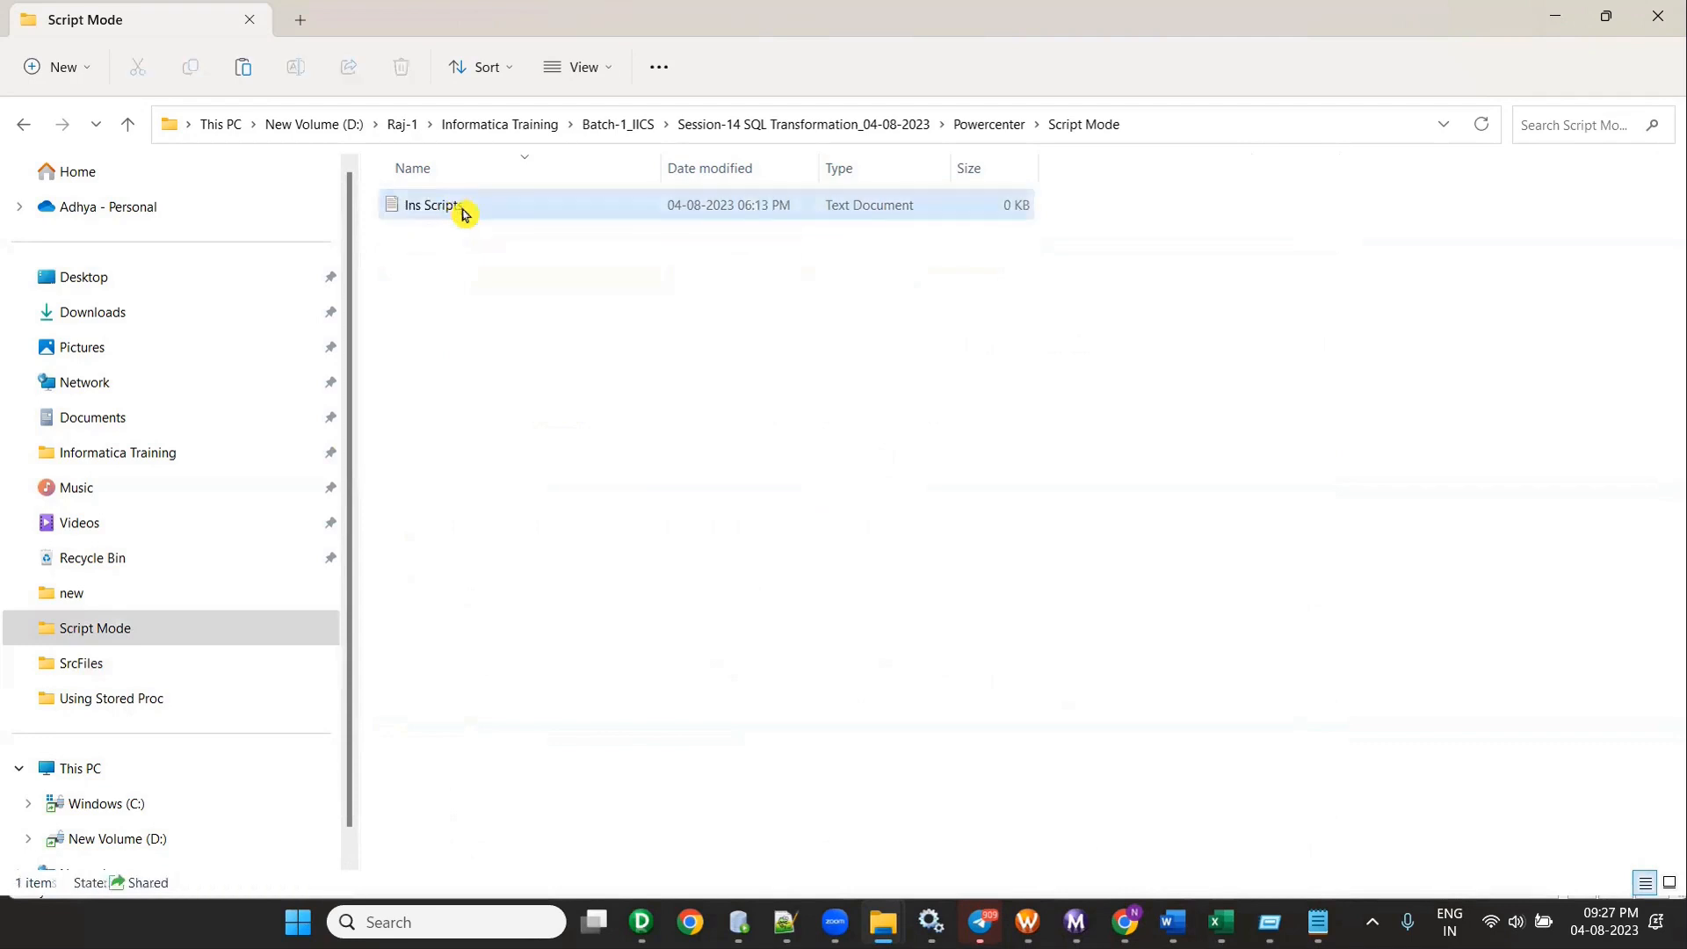
key("ctrl+v")
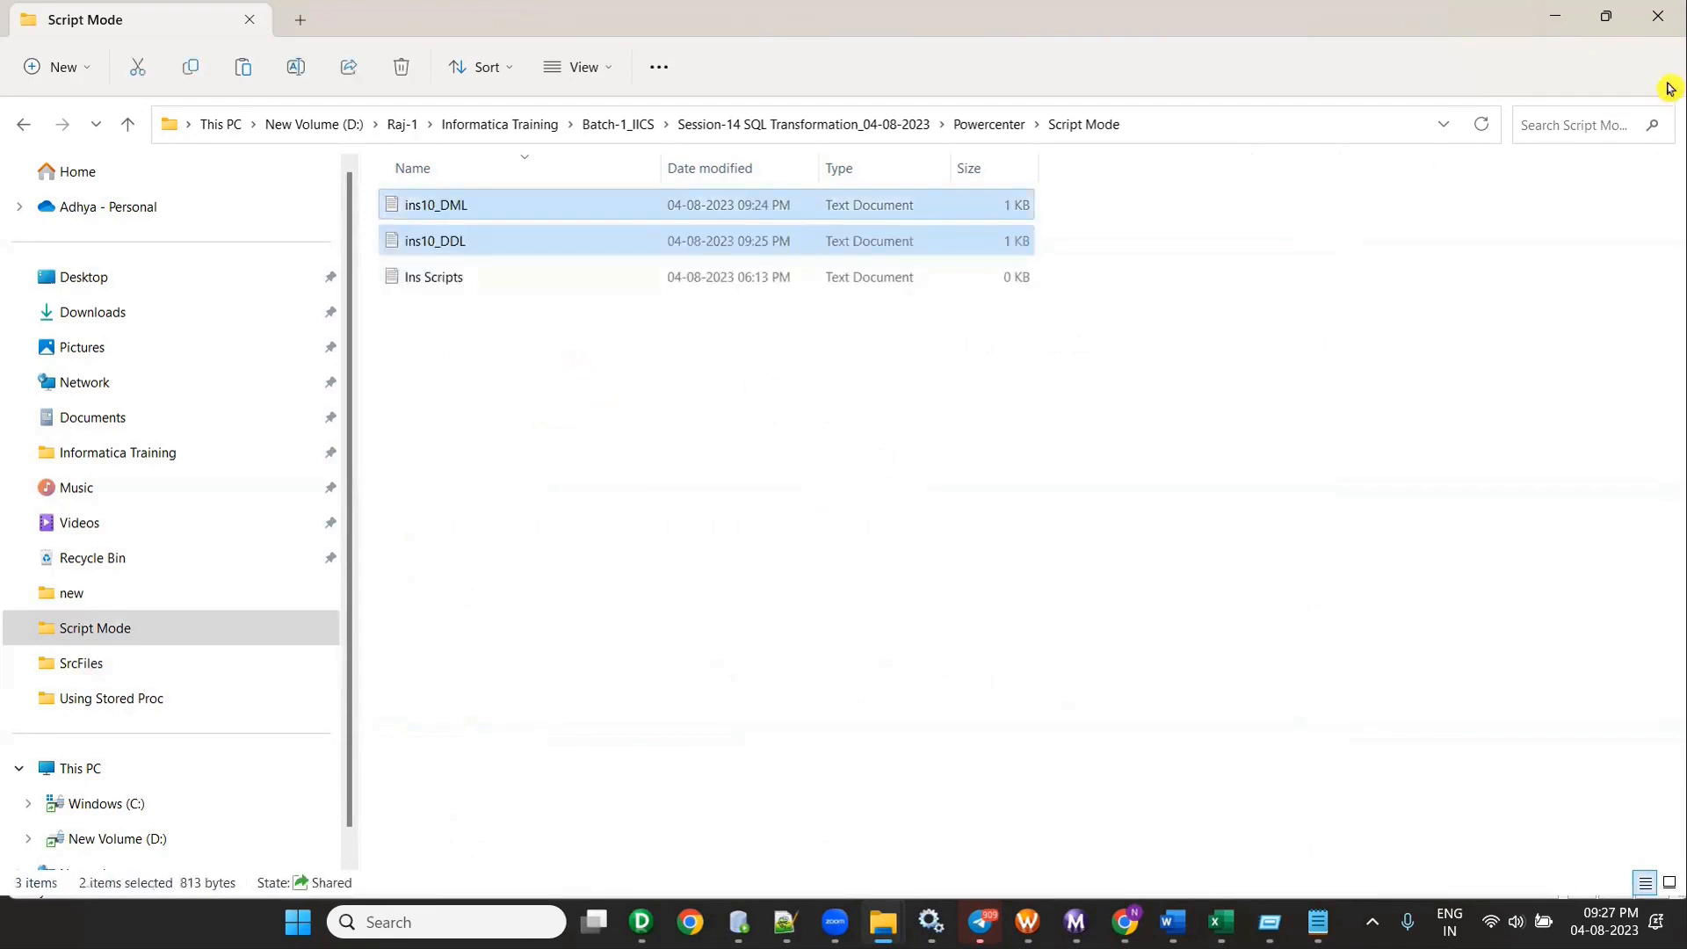
left_click(1555, 16)
Step: Replace the file name in the first path of Ins Scripts with ins10_DDL.txt
left_click(1318, 922)
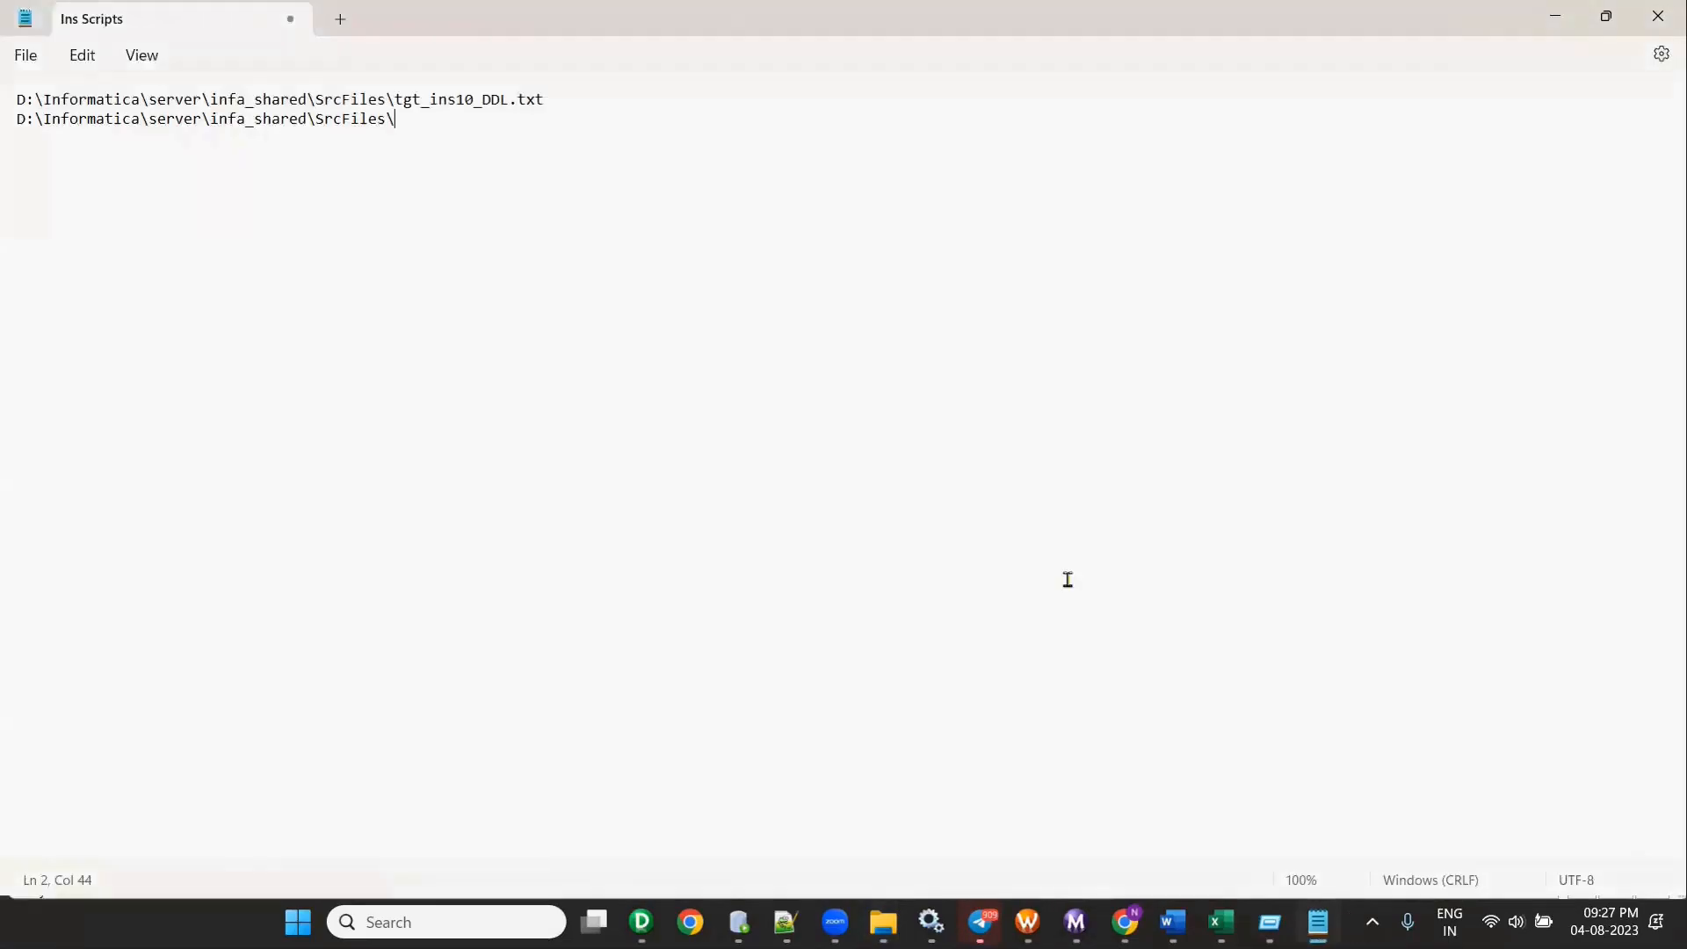
left_click_drag(396, 92, 603, 102)
key("ctrl+c")
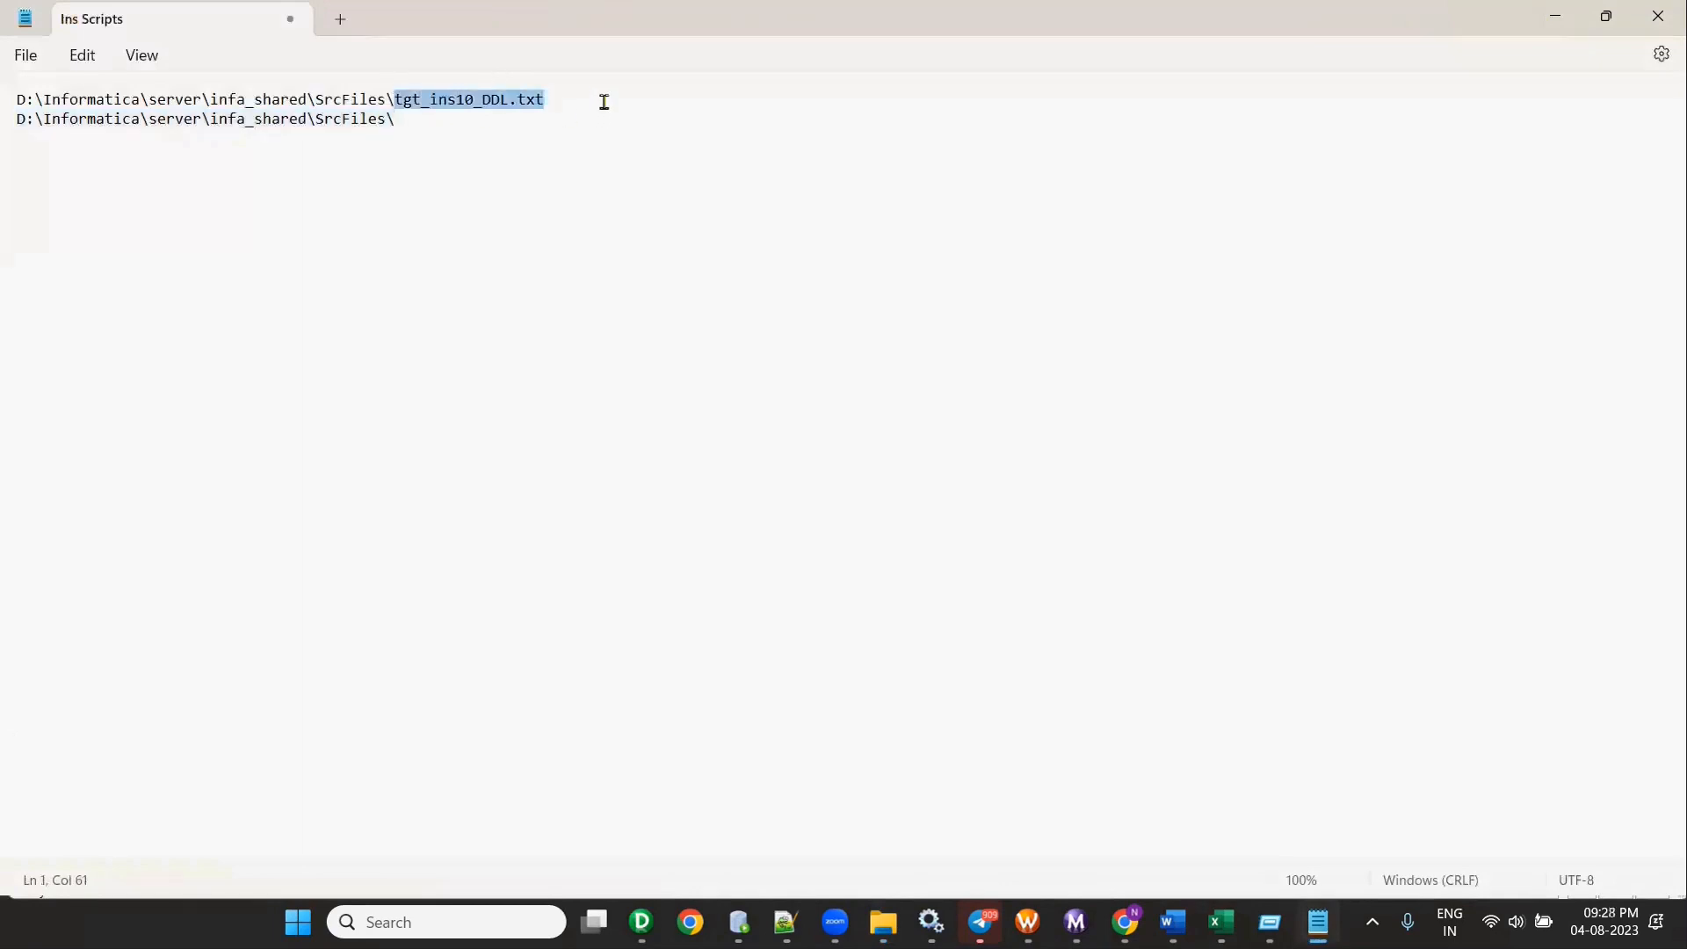
key("alt+Tab")
right_click(453, 201)
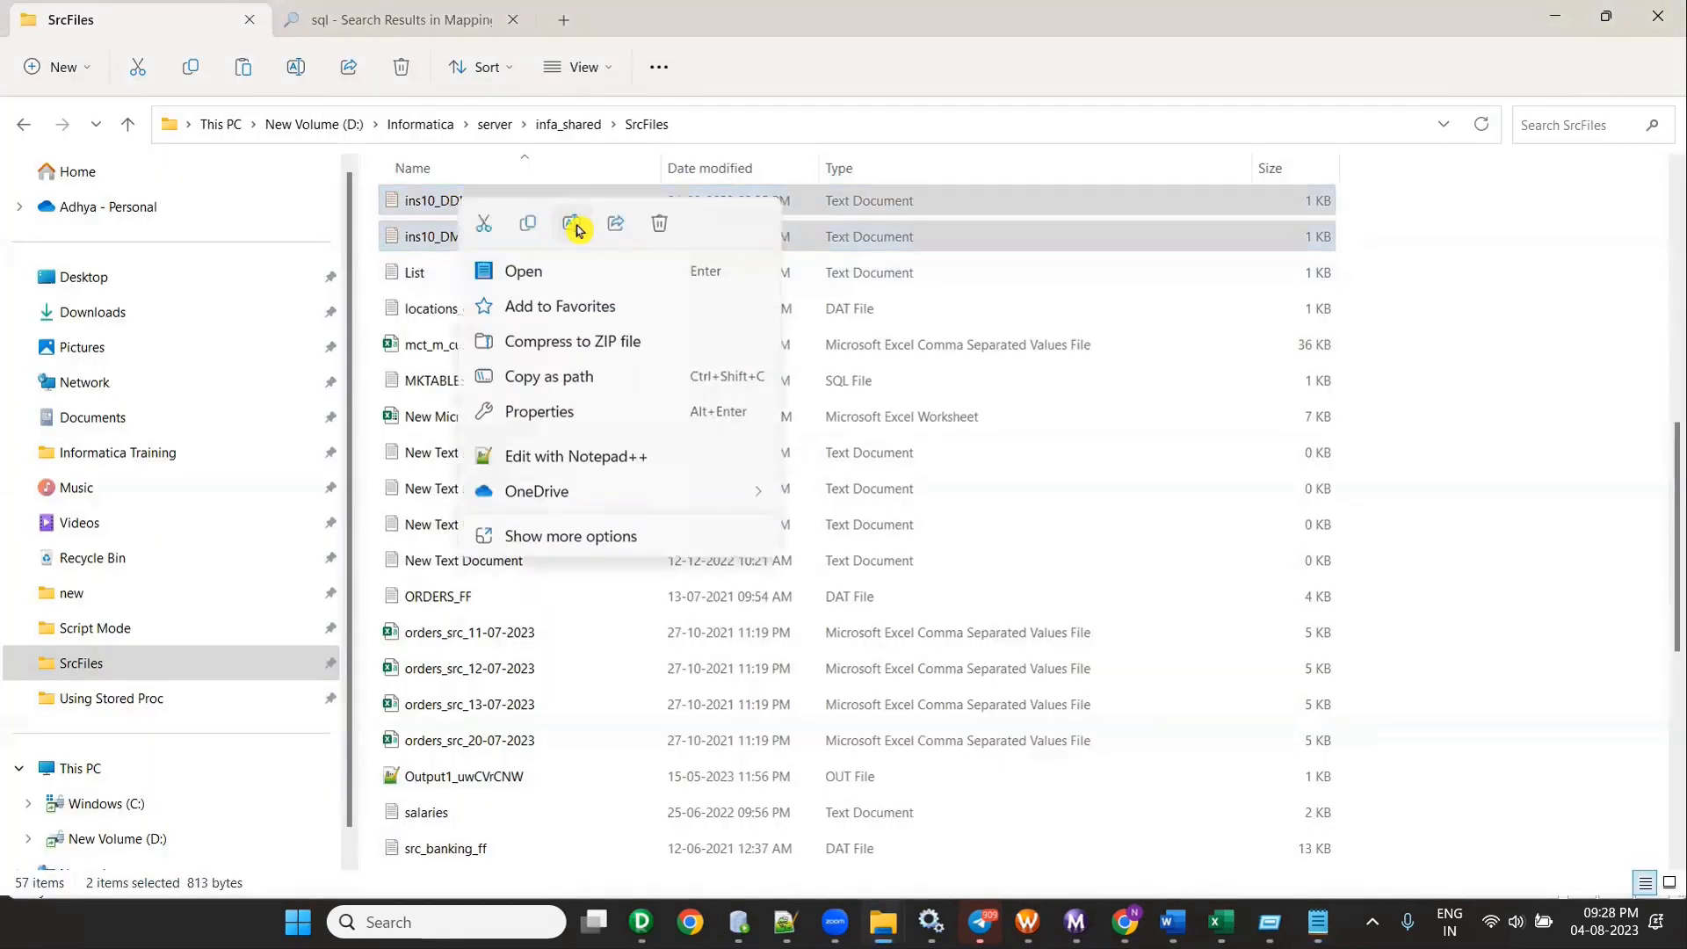
left_click(573, 225)
key("ctrl+v")
key("alt+Tab")
left_click(492, 135)
left_click_drag(397, 98, 577, 94)
type("ins10_DDL")
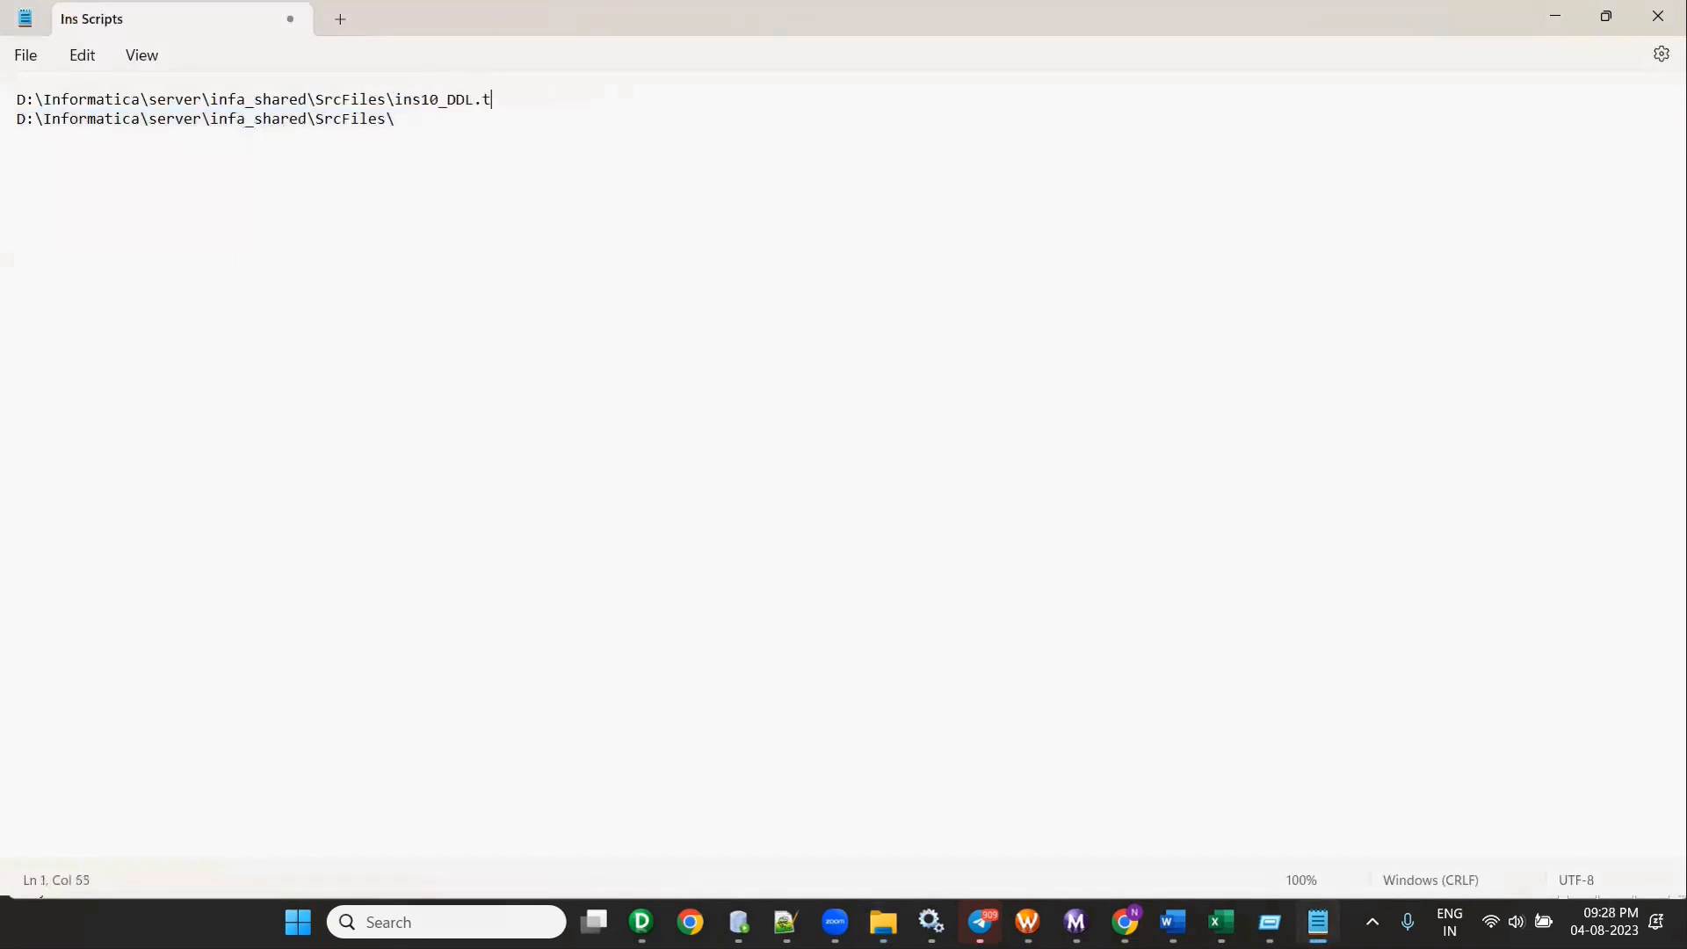
Step: Copy the ins10_DML file name, complete the second path with ins10_DML.txt and close Ins Scripts
key("alt+Tab")
right_click(422, 241)
left_click(541, 269)
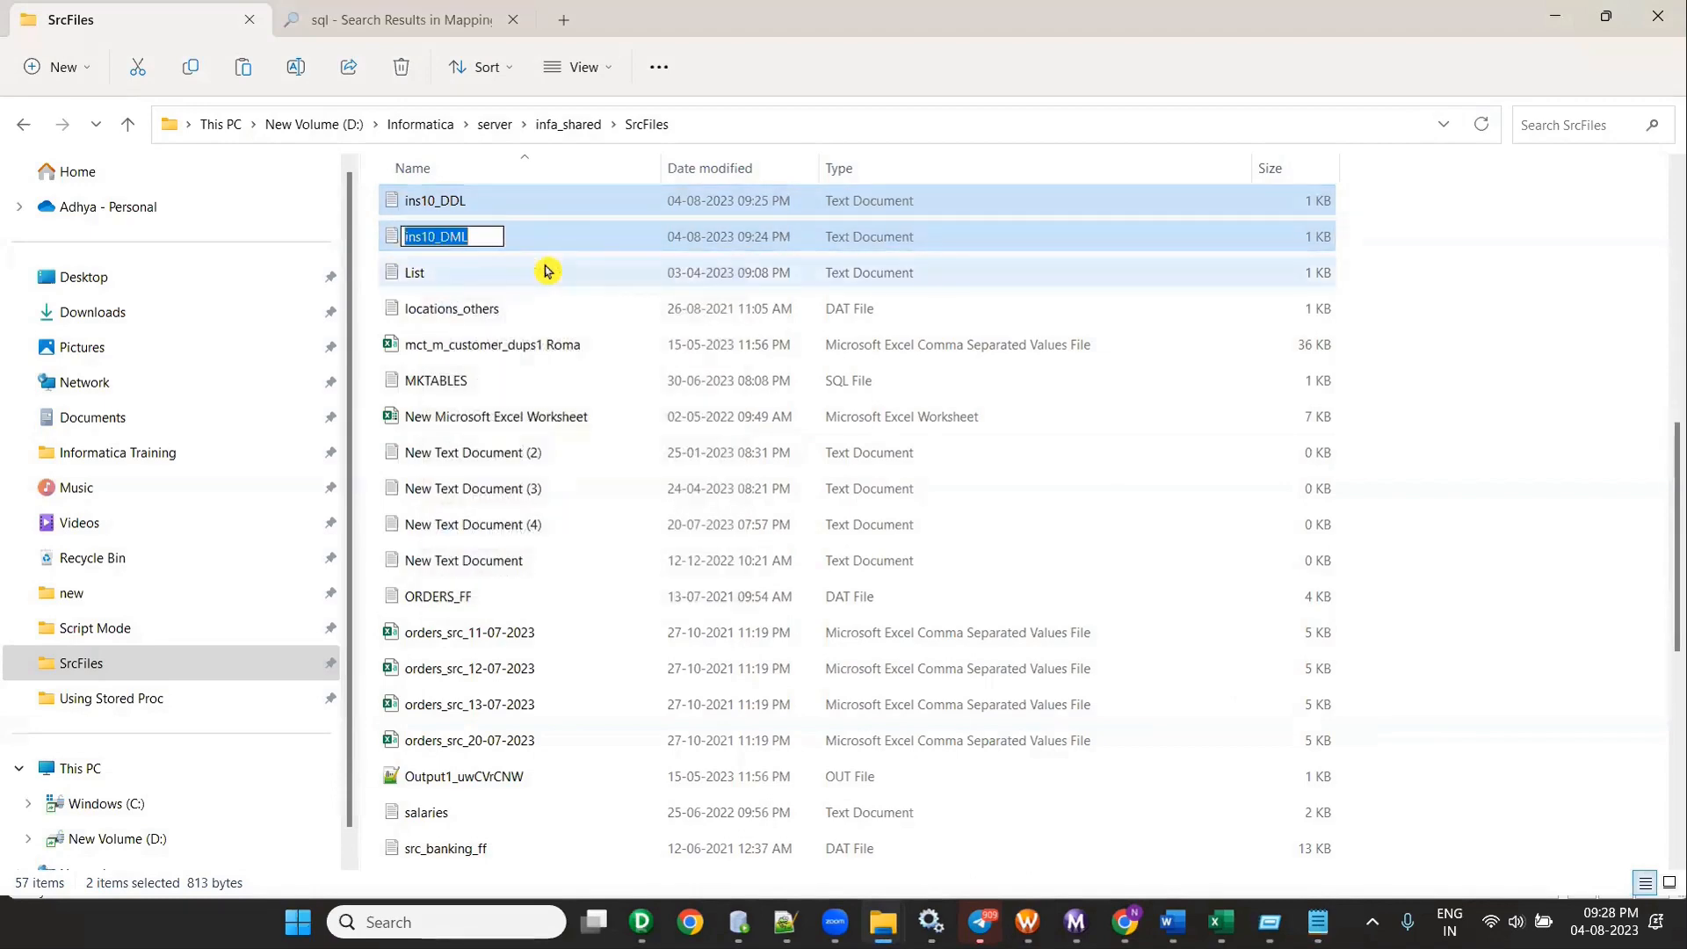
key("ctrl+c")
key("alt+Tab")
key("ctrl+v")
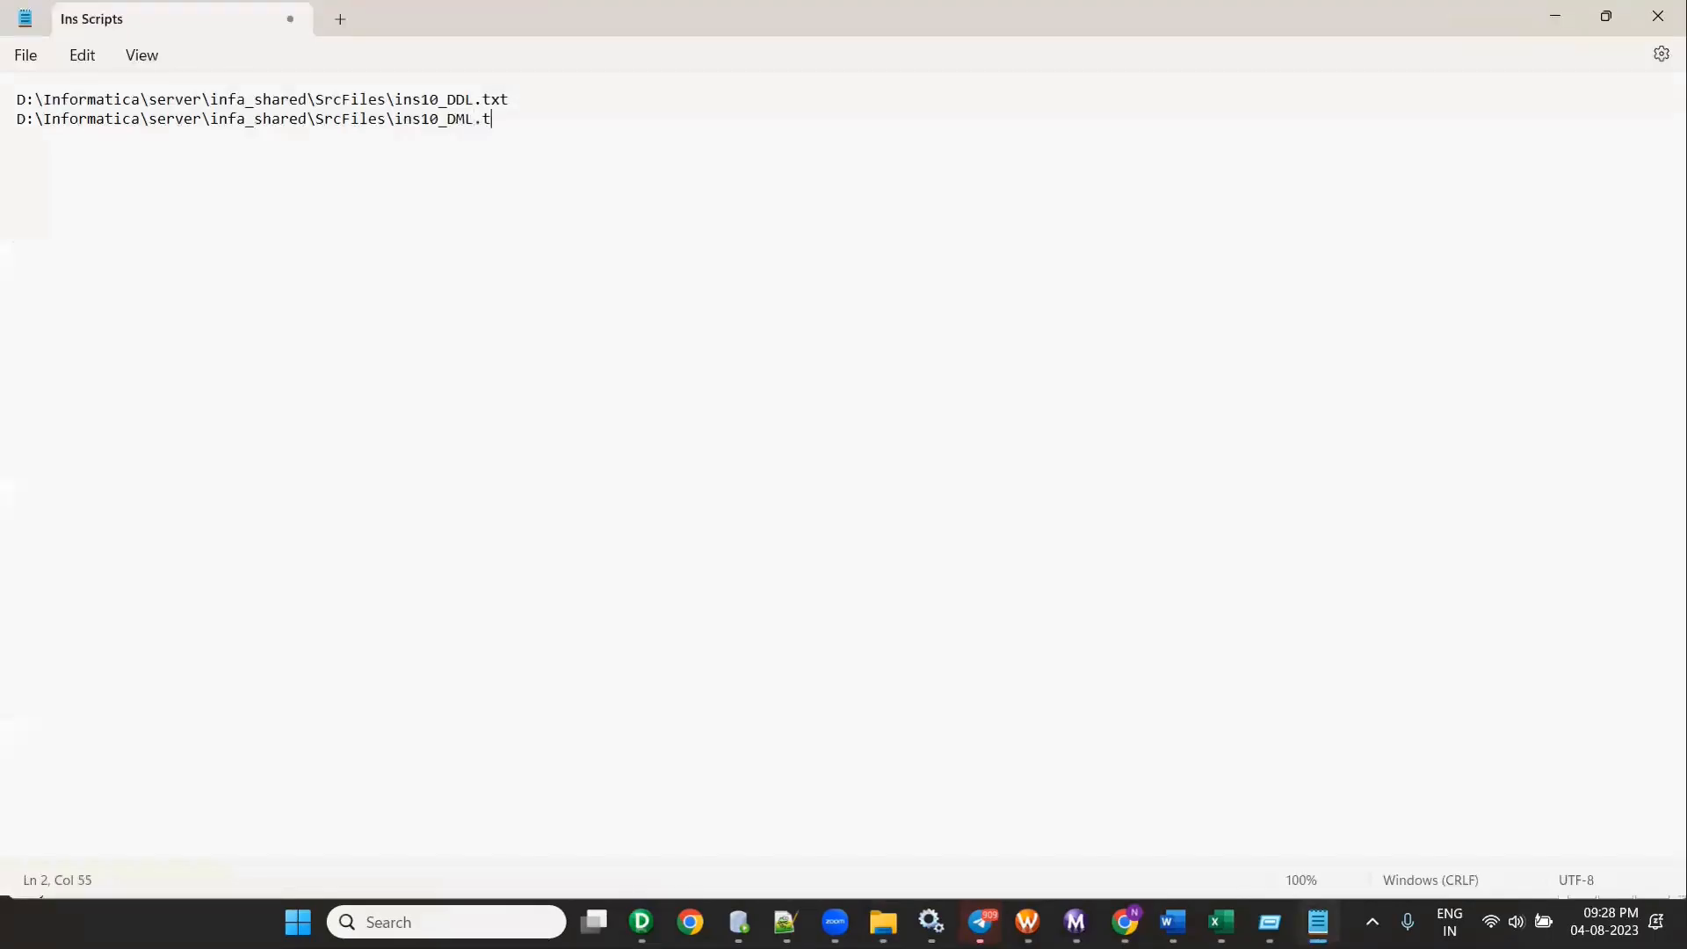
left_click(1658, 15)
left_click(671, 521)
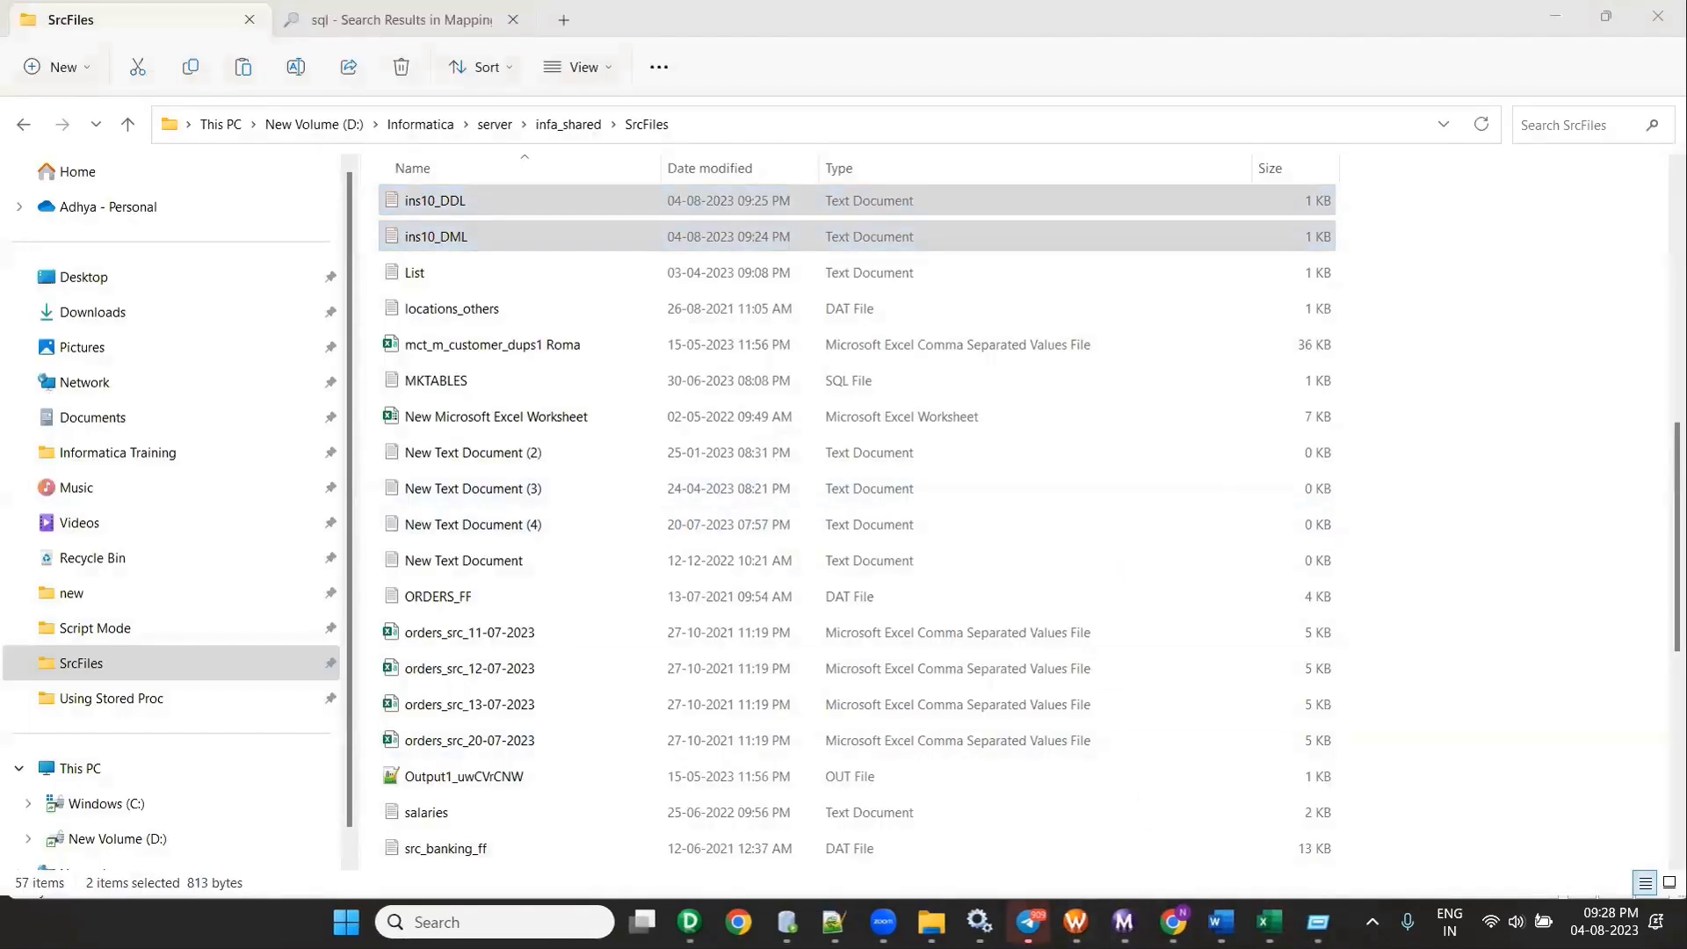
mouse_move(932, 922)
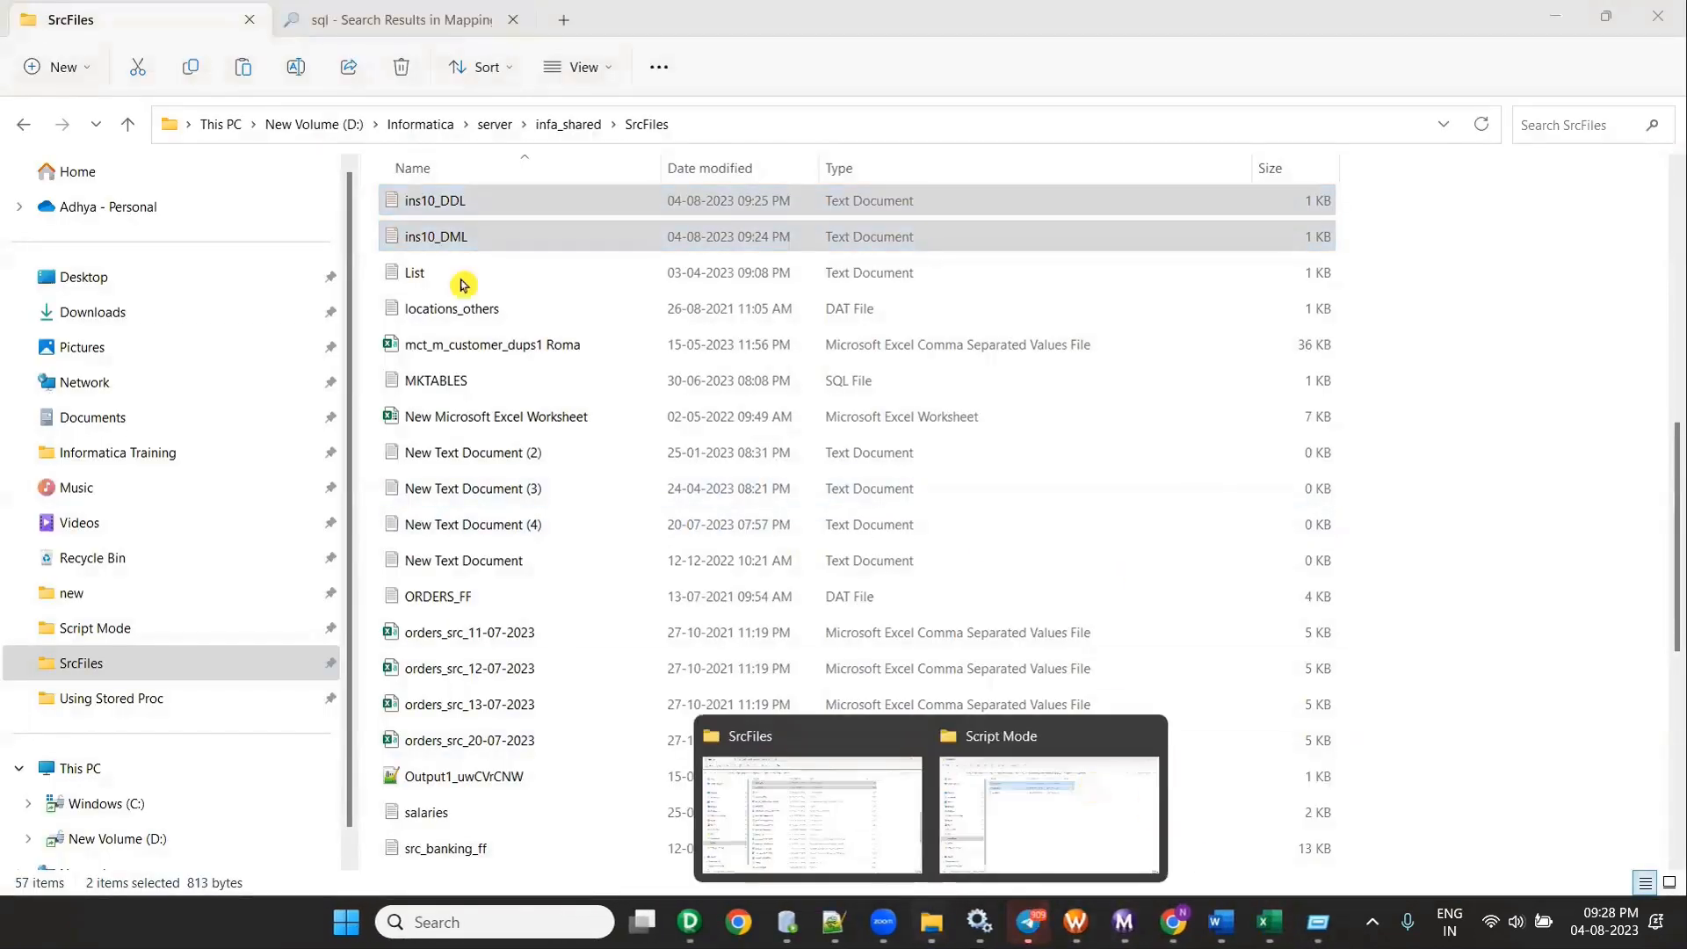
left_click(1461, 321)
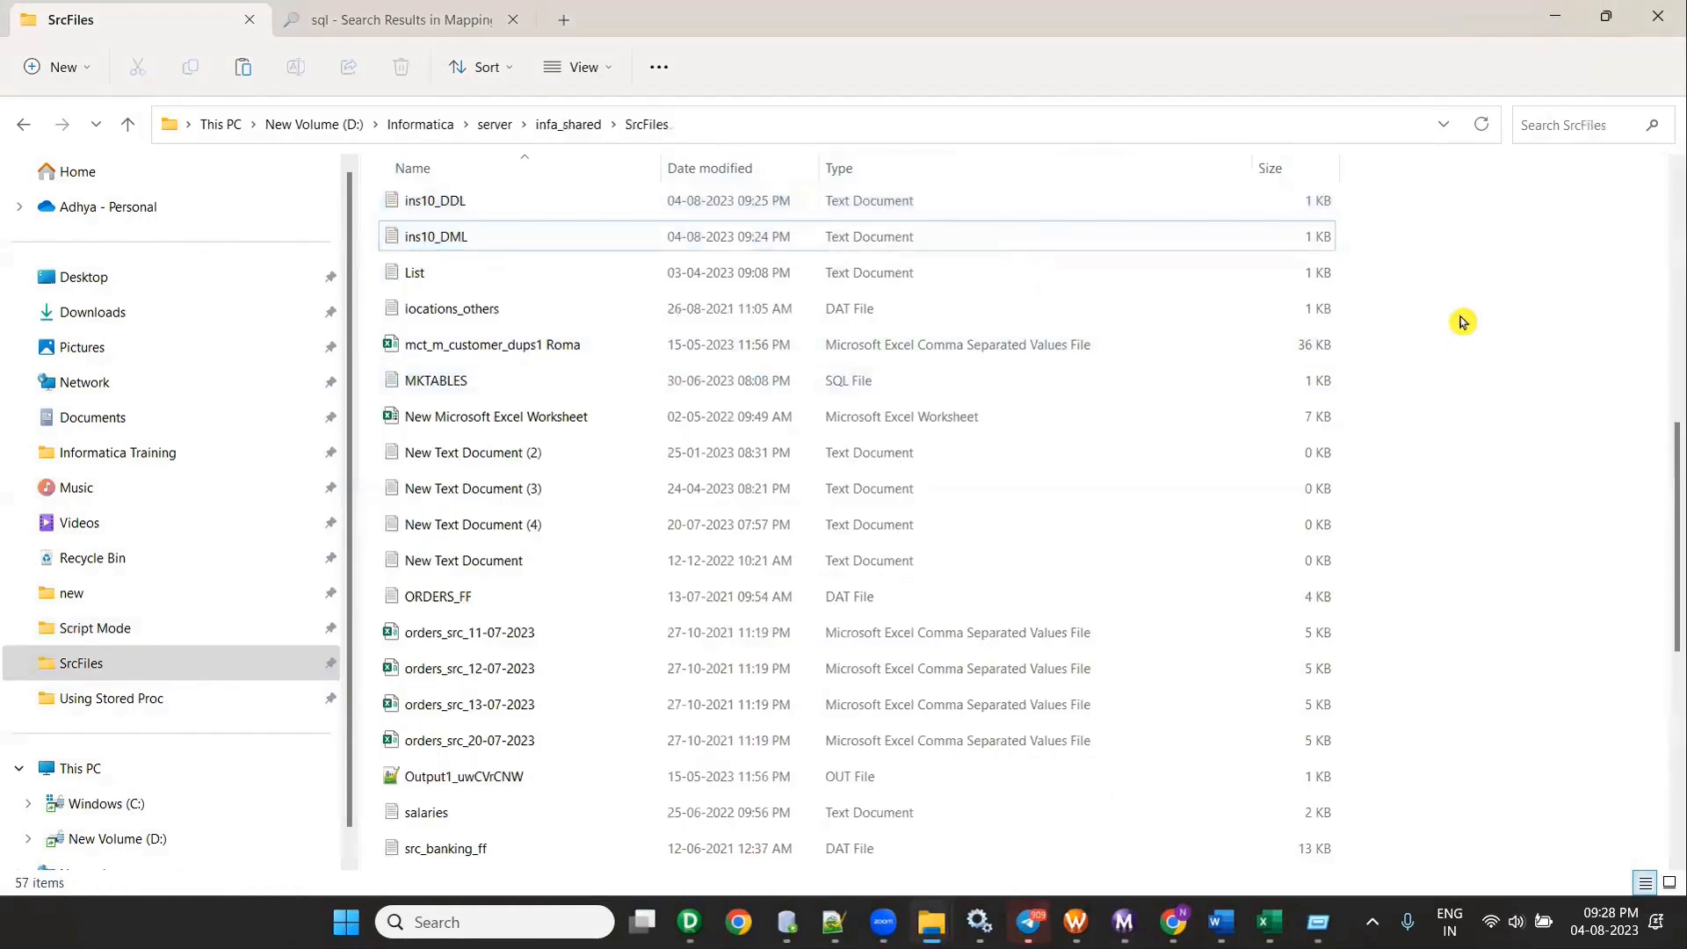
Step: Paste the Ins Scripts file into SrcFiles and review the contents of ins10_DDL, ins10_DML and Ins Scripts
key("ctrl+v")
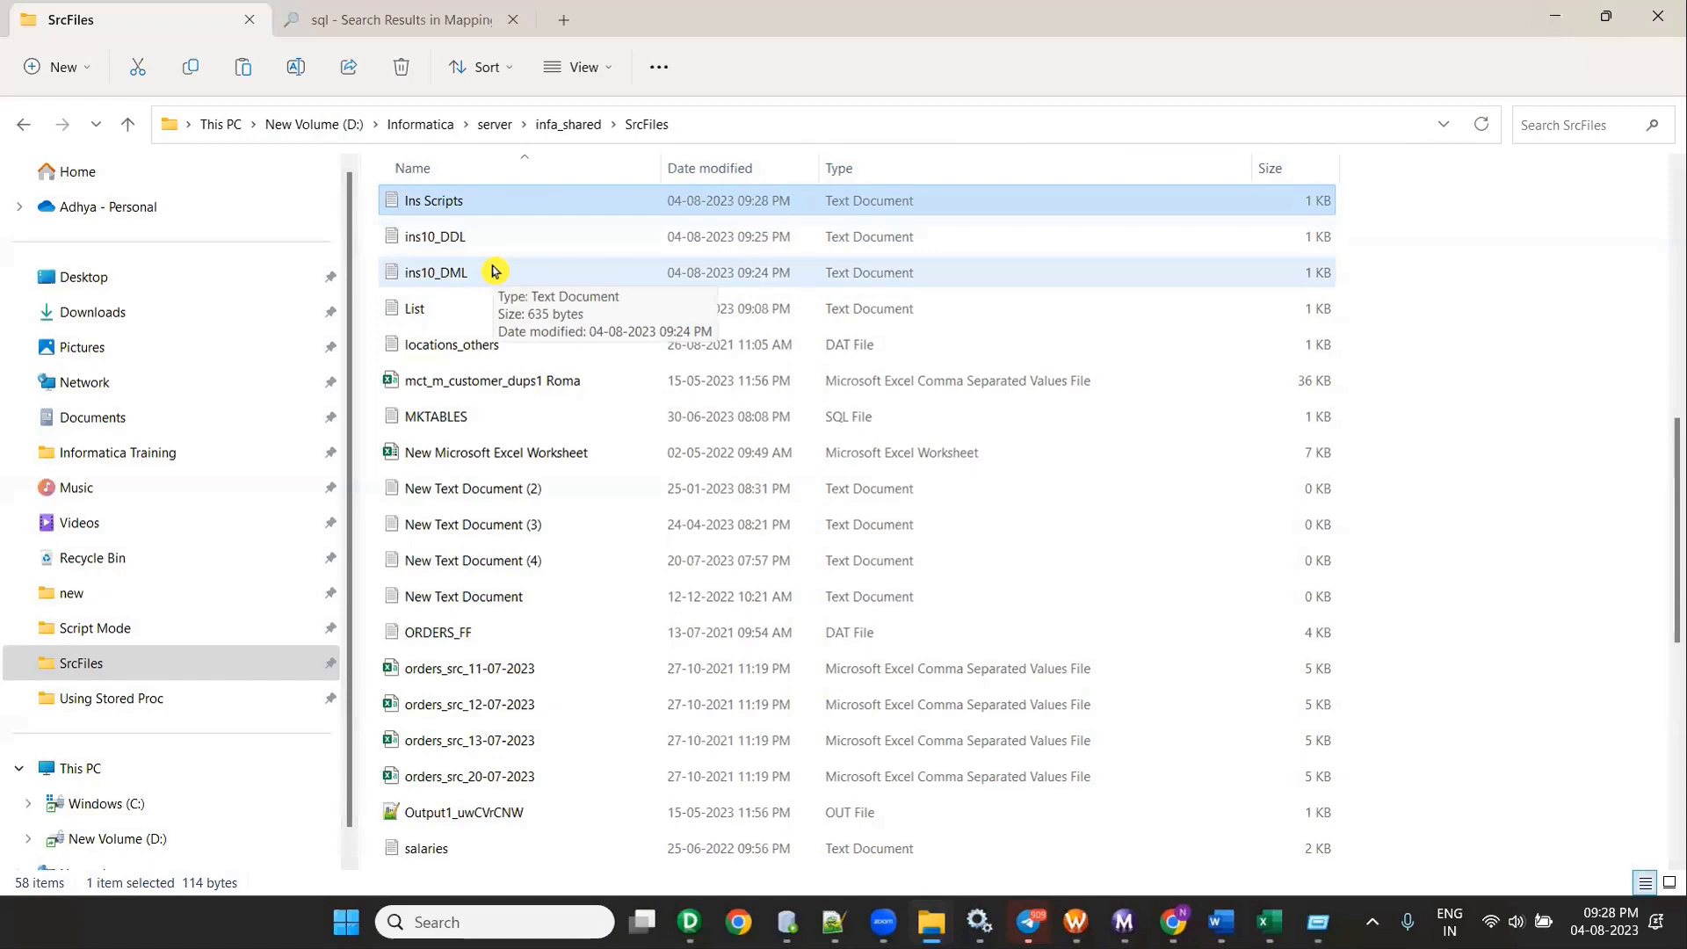
double_click(464, 234)
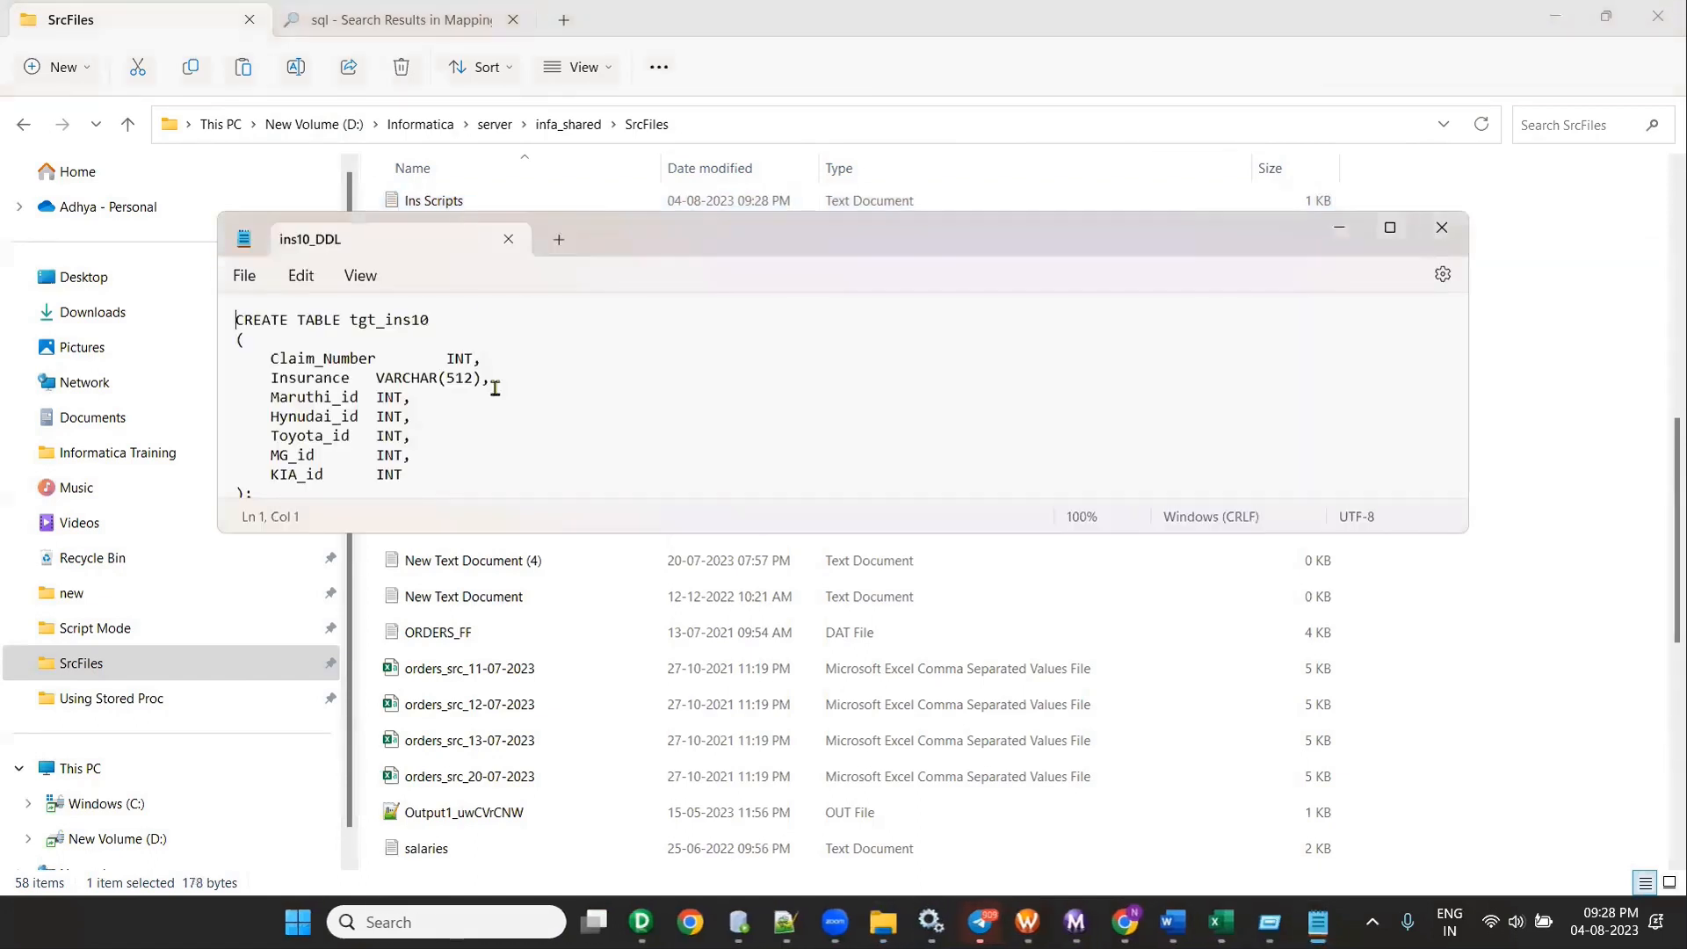
double_click(742, 241)
left_click(1661, 14)
double_click(445, 272)
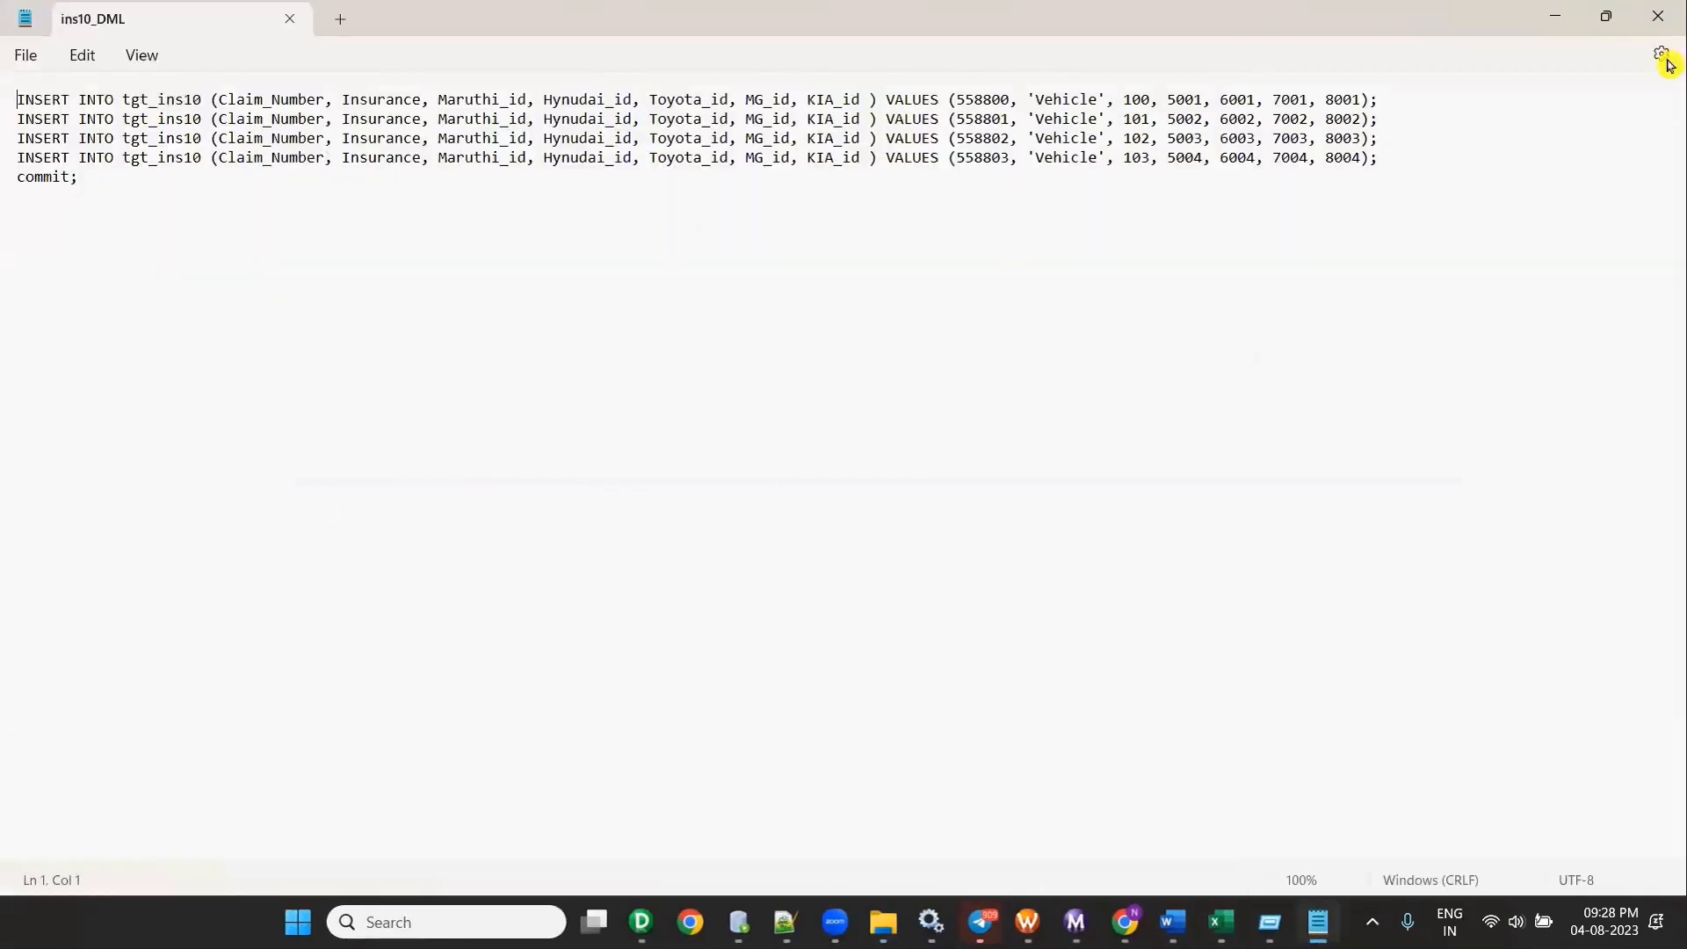
left_click(1662, 54)
left_click(1659, 16)
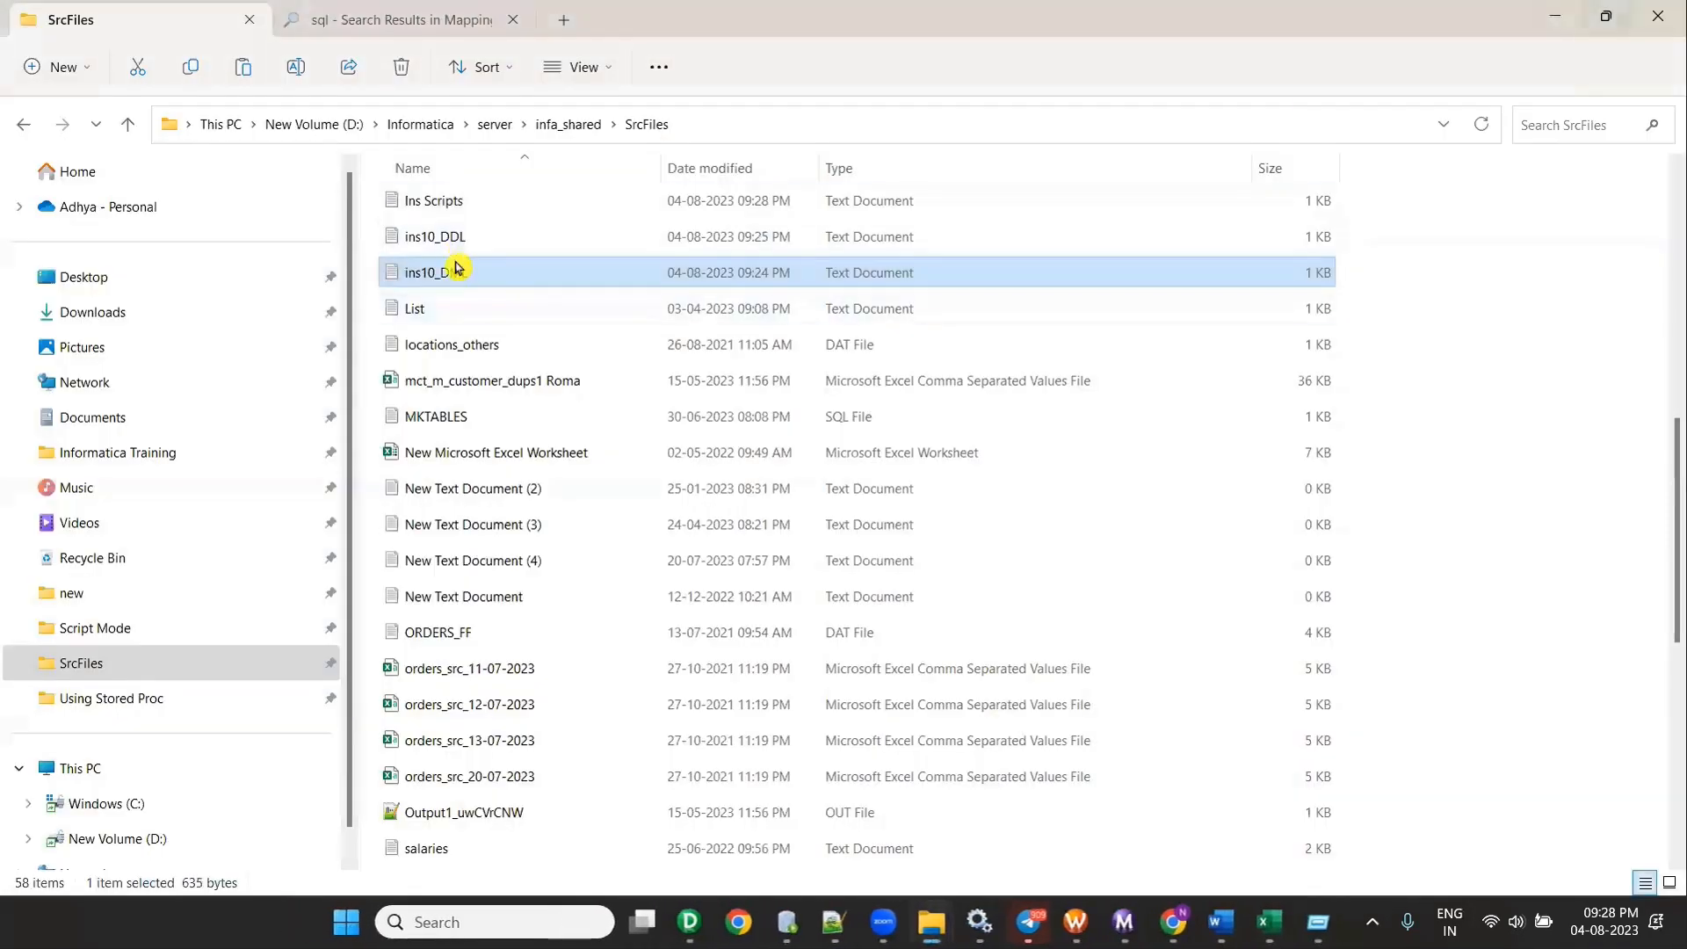
double_click(457, 201)
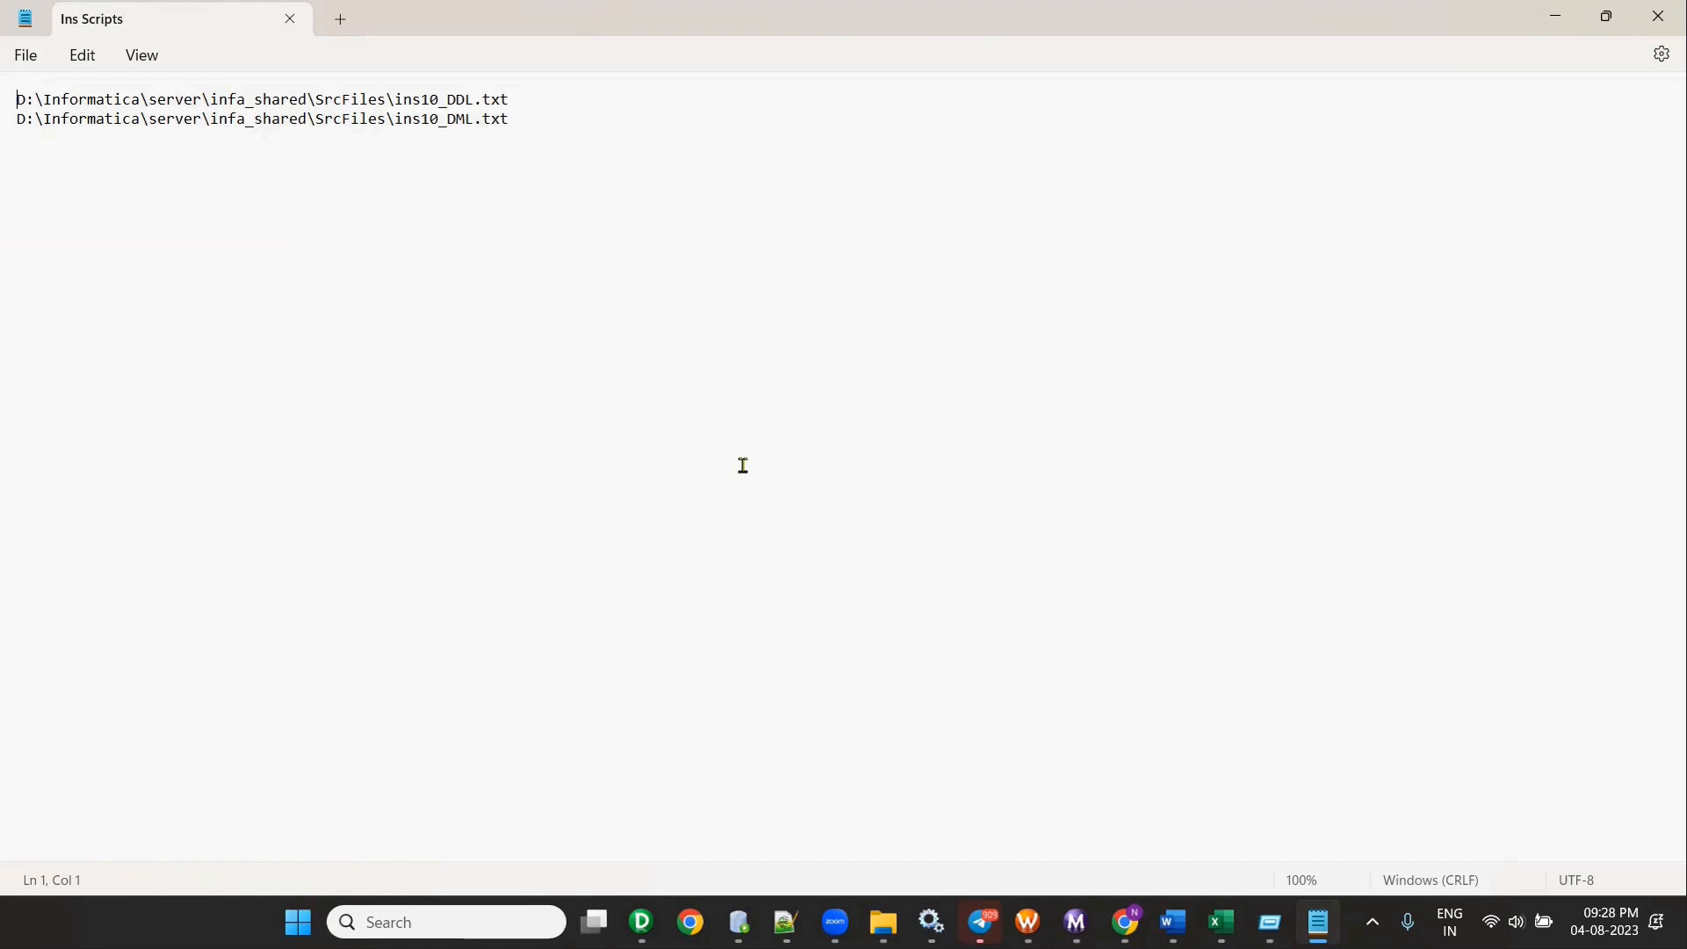
left_click(1658, 16)
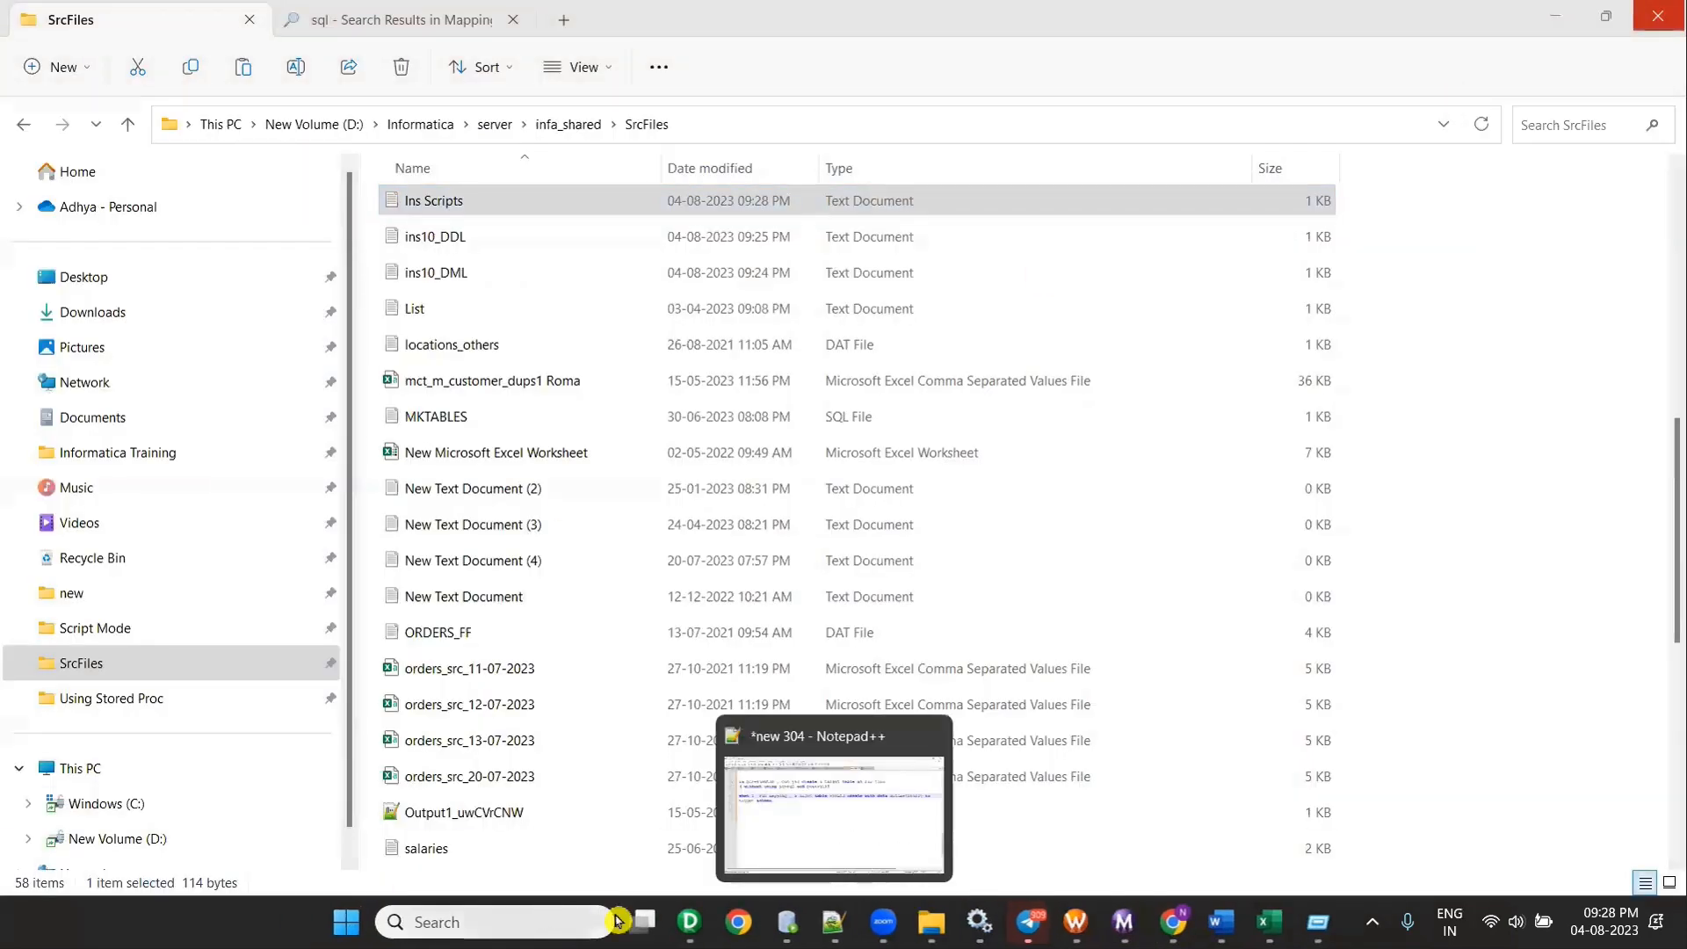
Step: Switch to PowerCenter Designer, show the repository navigator and clear the Source Analyzer workspace
mouse_move(690, 922)
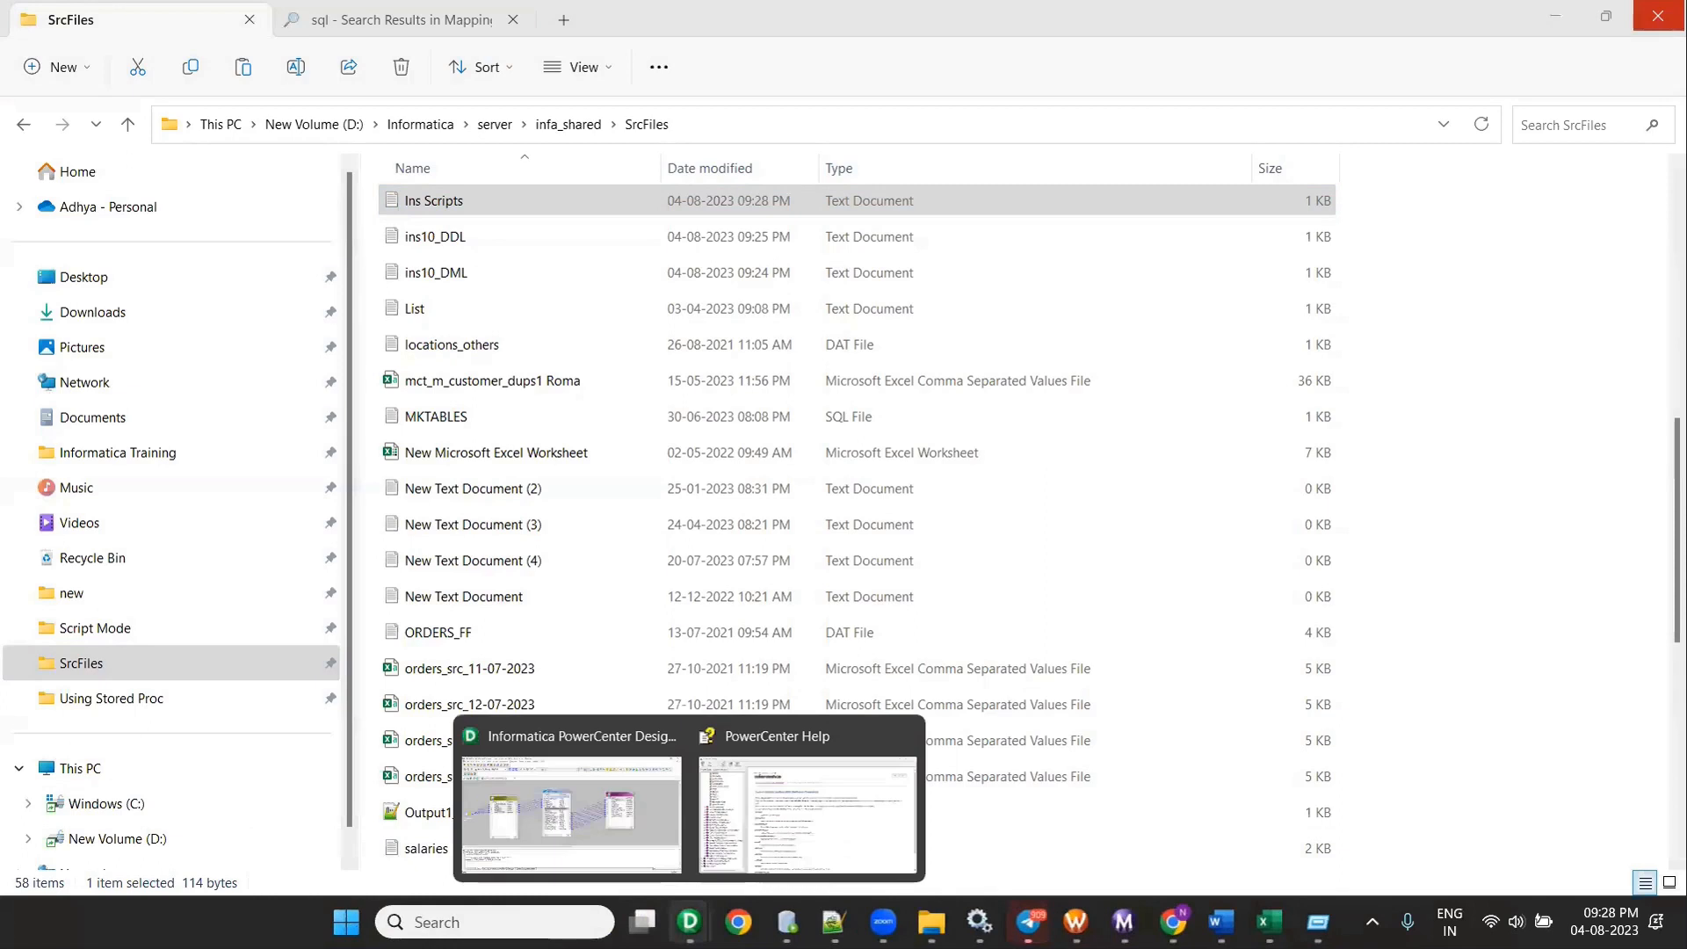
left_click(548, 788)
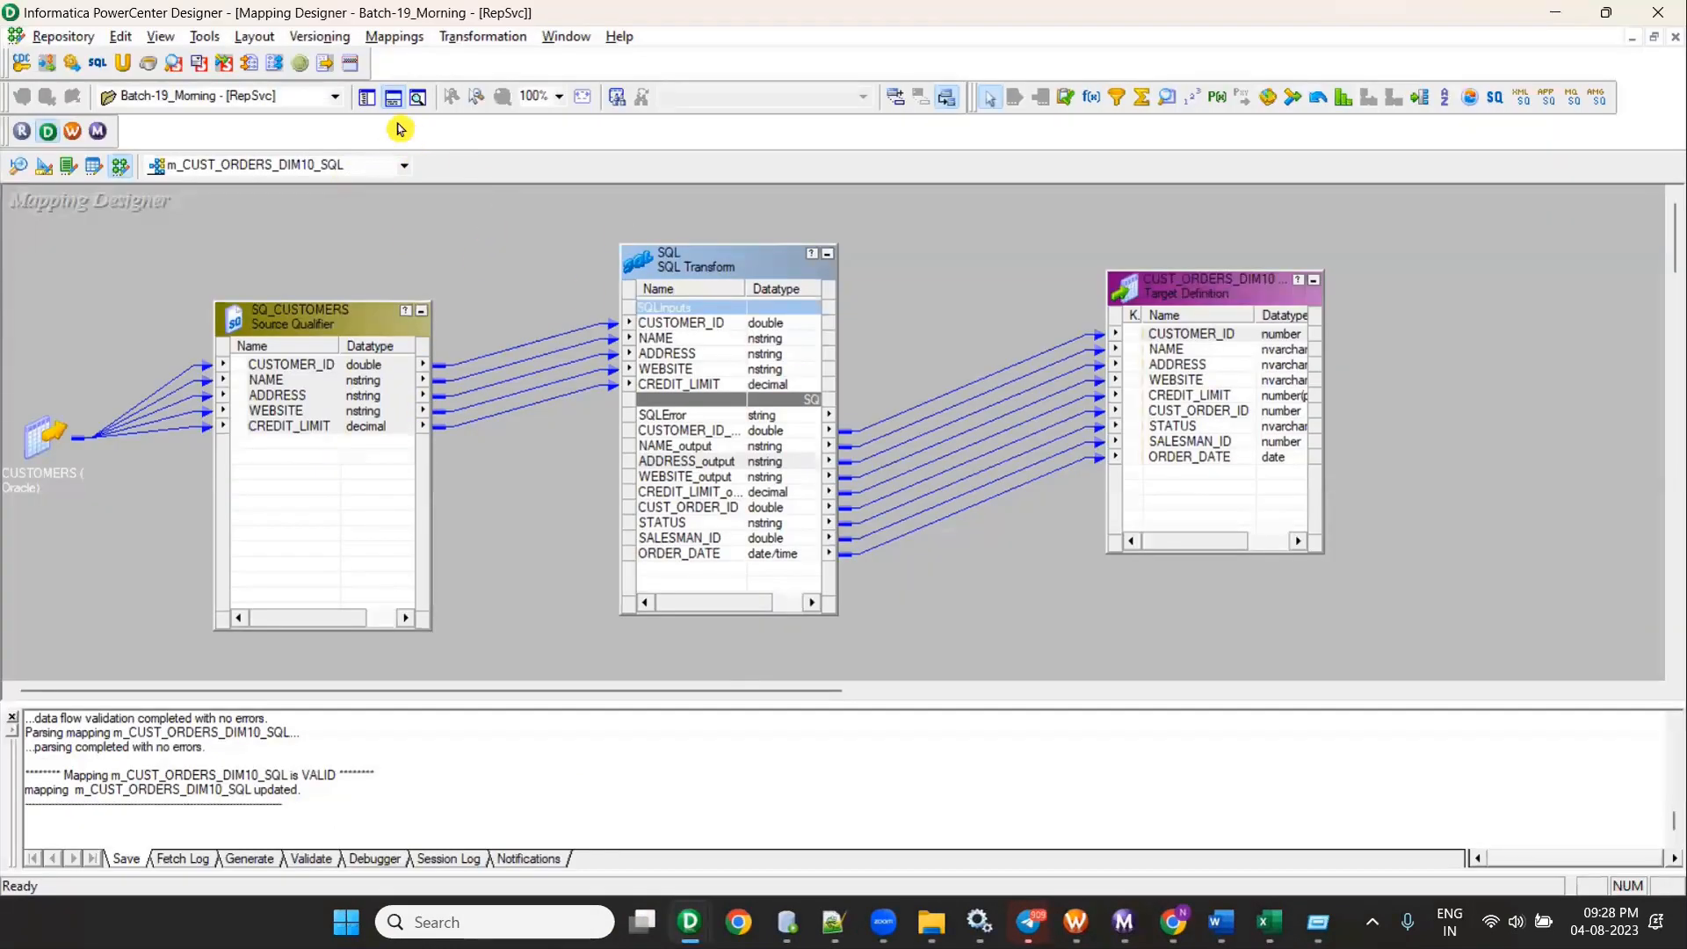
left_click(367, 97)
left_click(506, 166)
right_click(855, 253)
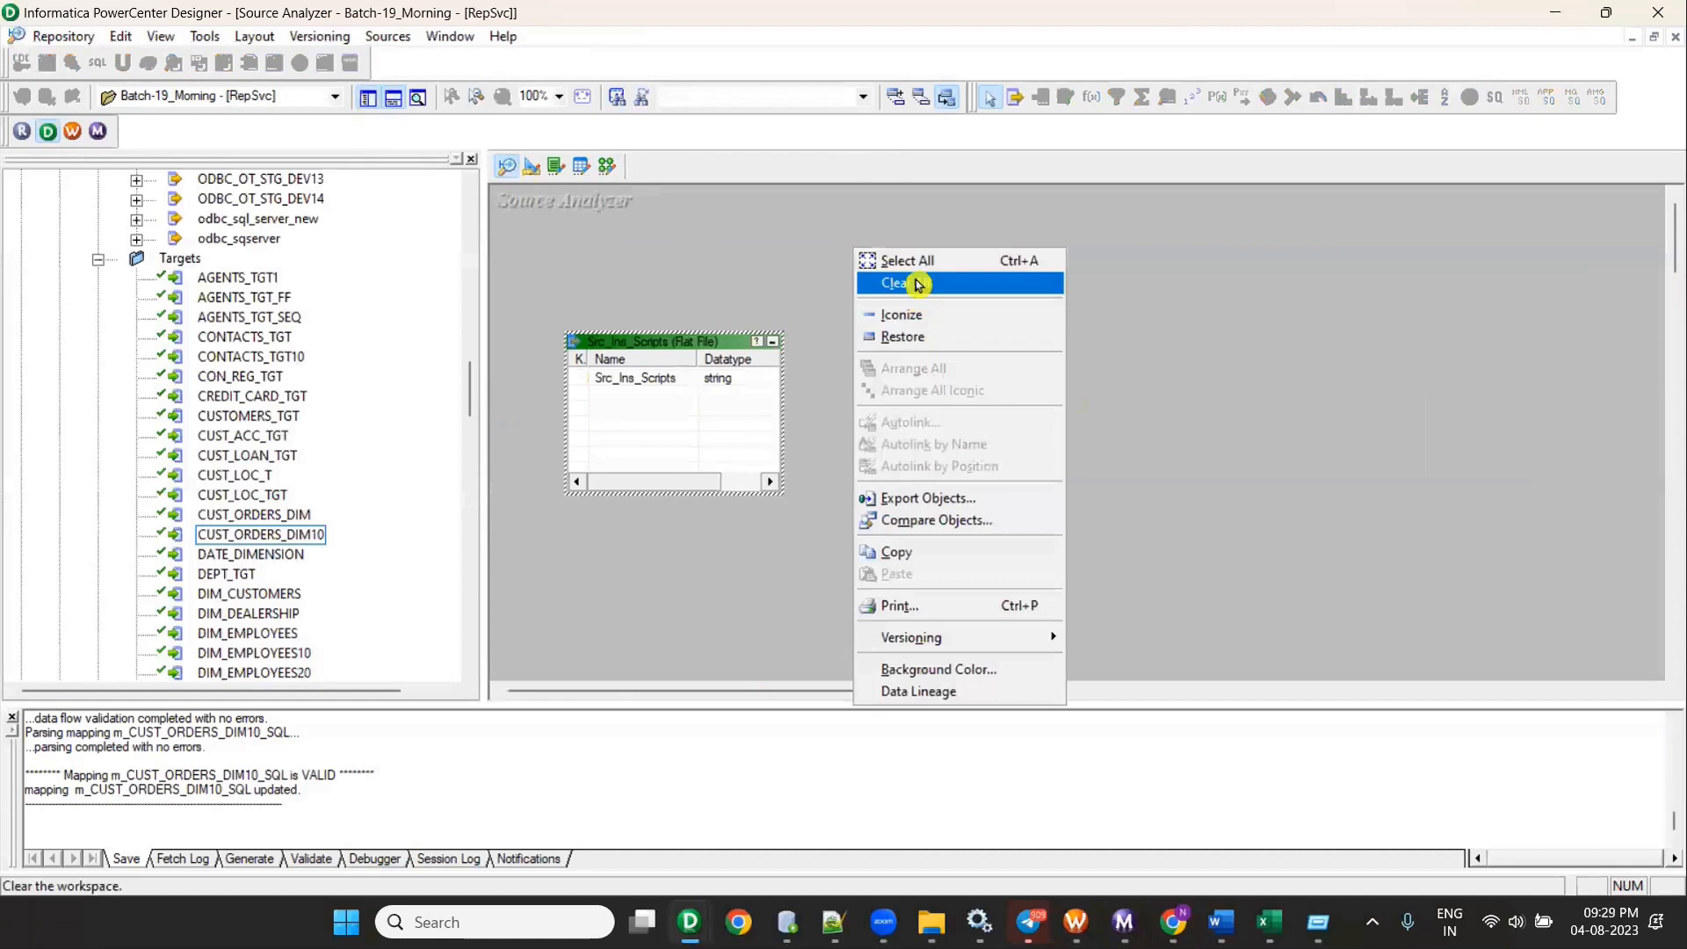
left_click(917, 284)
left_click(607, 165)
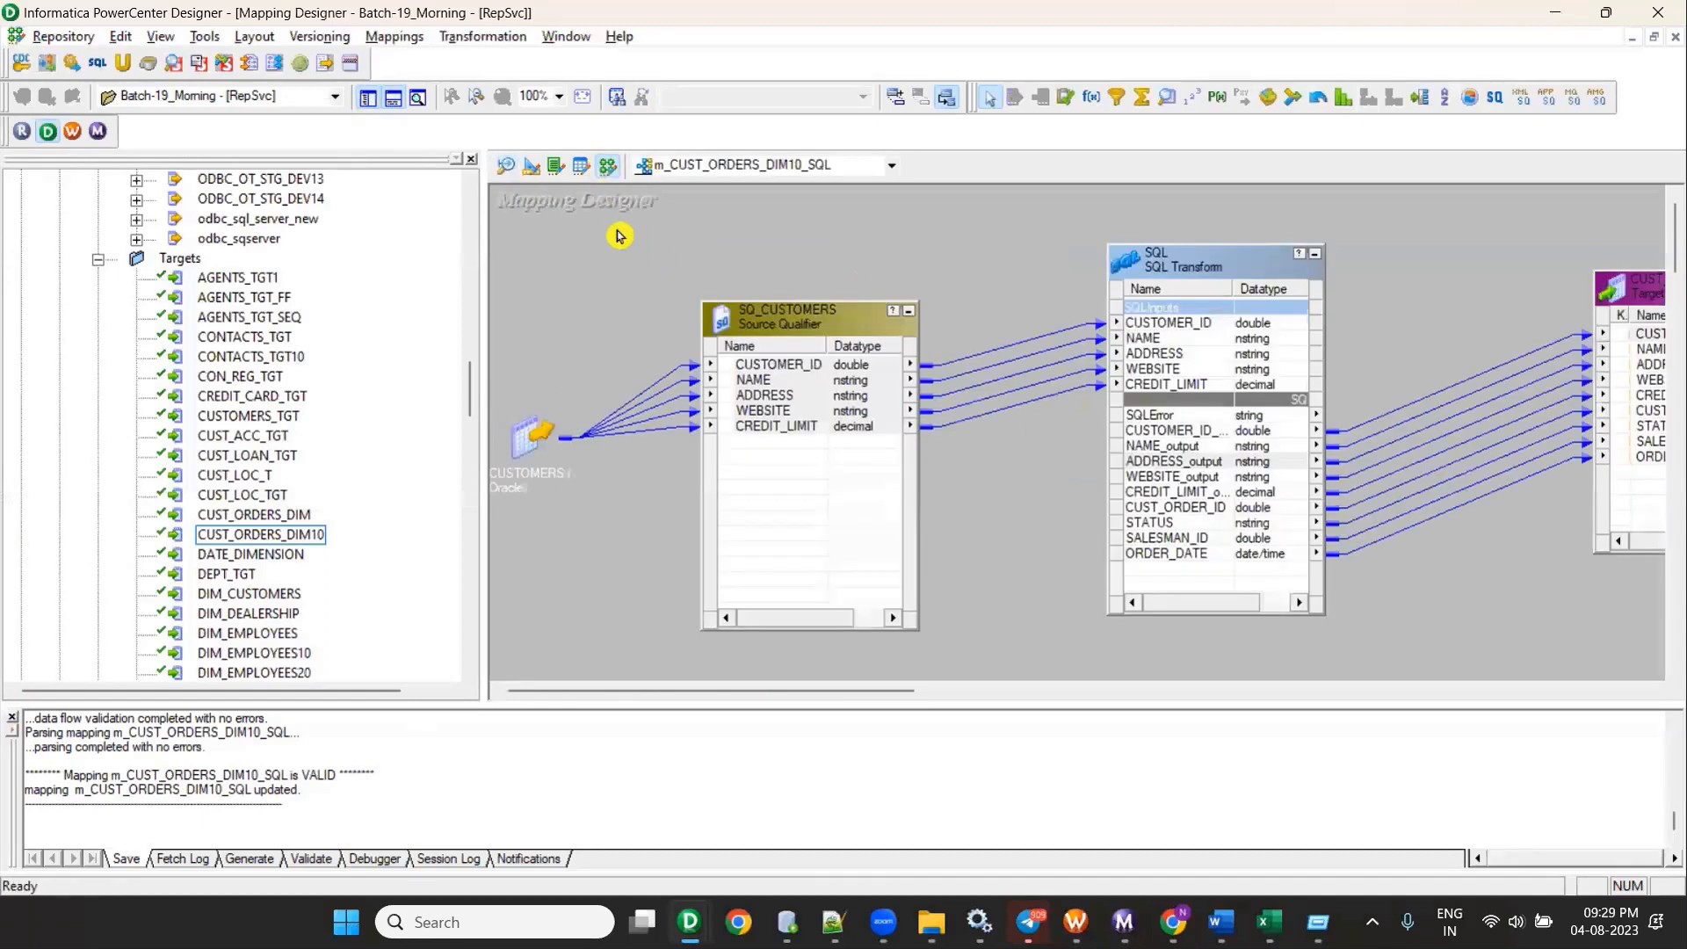
left_click(511, 161)
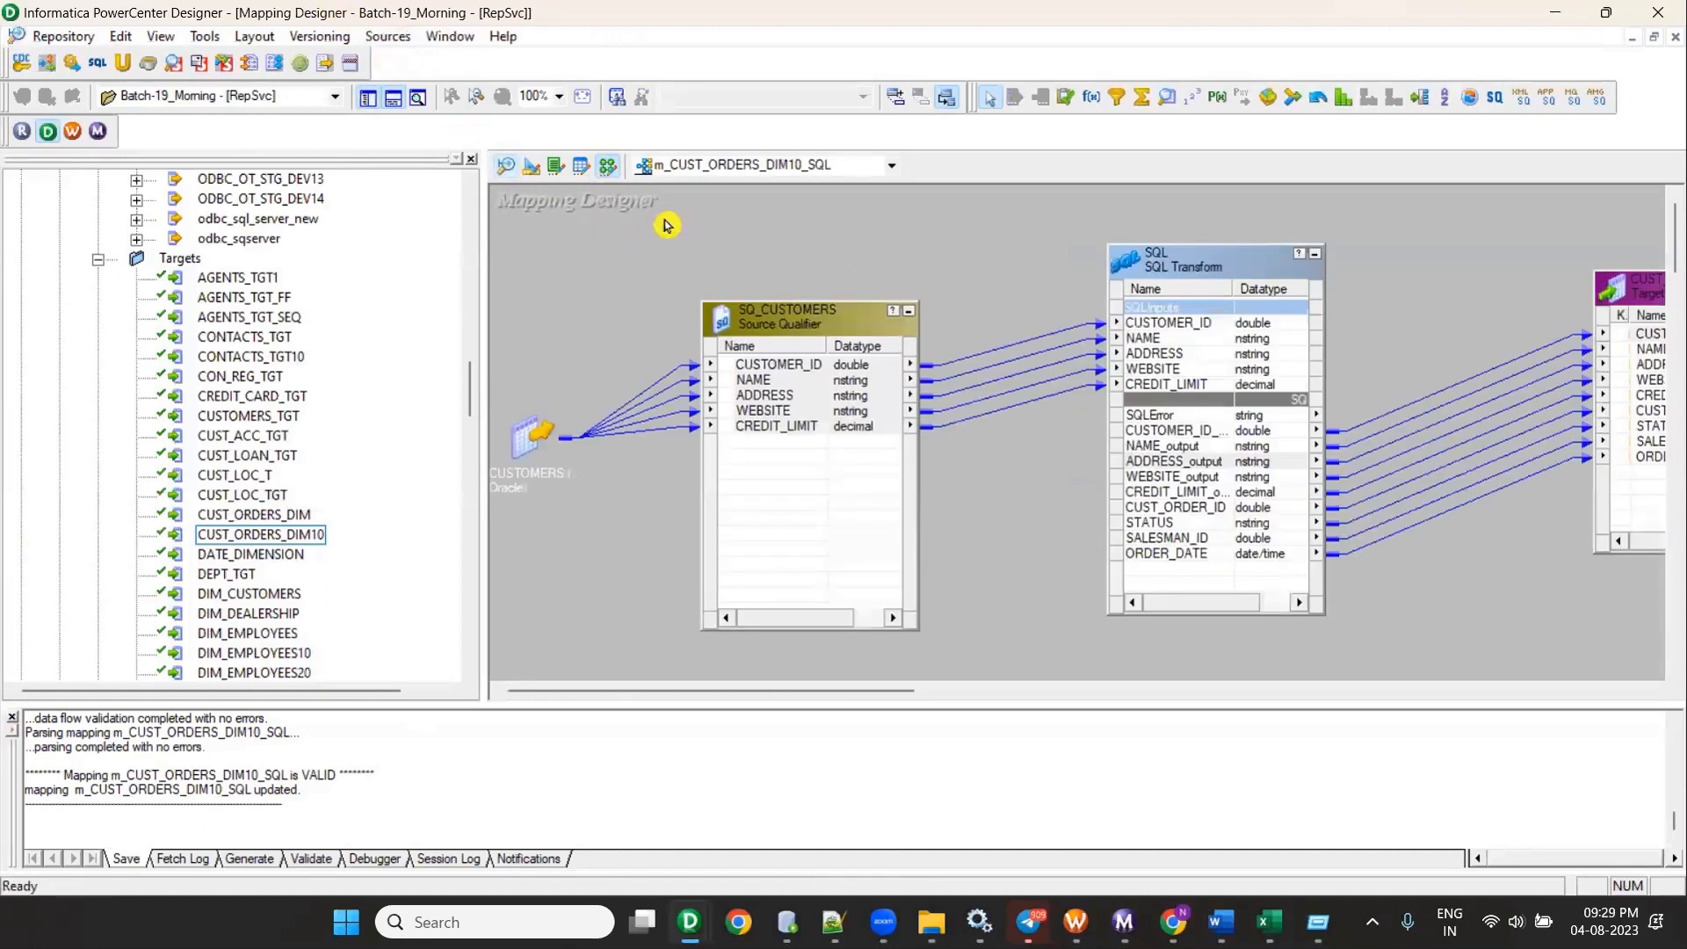
right_click(755, 240)
left_click(789, 282)
Step: Start a flat file source import of Ins Scripts from SrcFiles, with the file filter set to all files
left_click(388, 38)
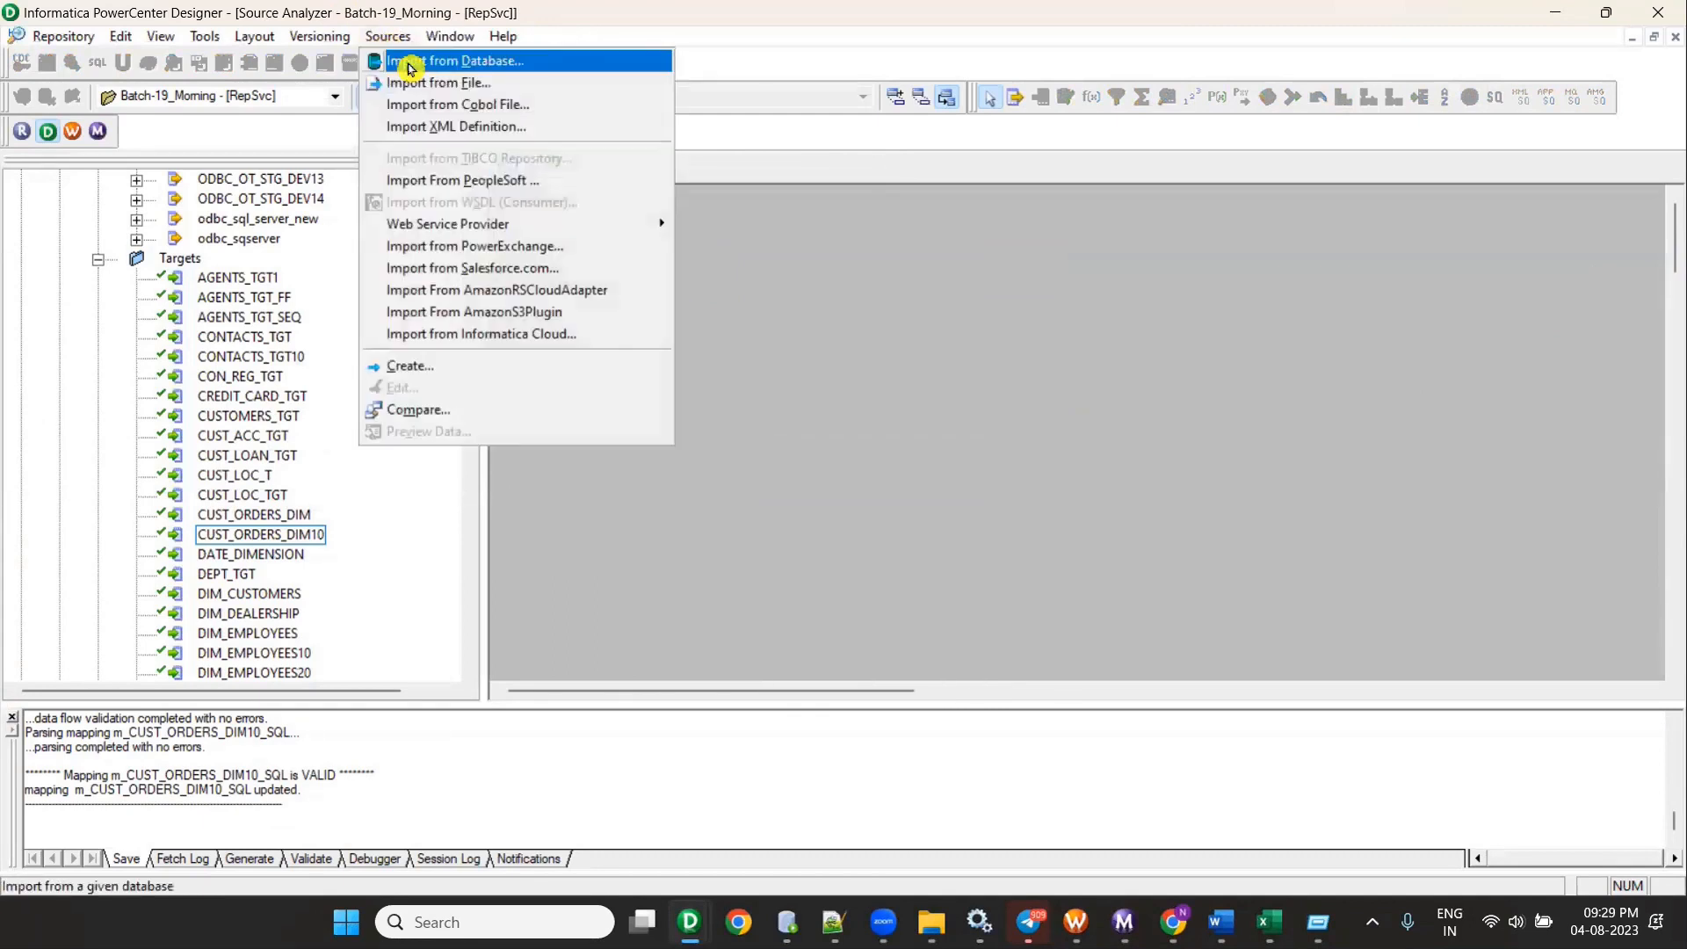
left_click(420, 83)
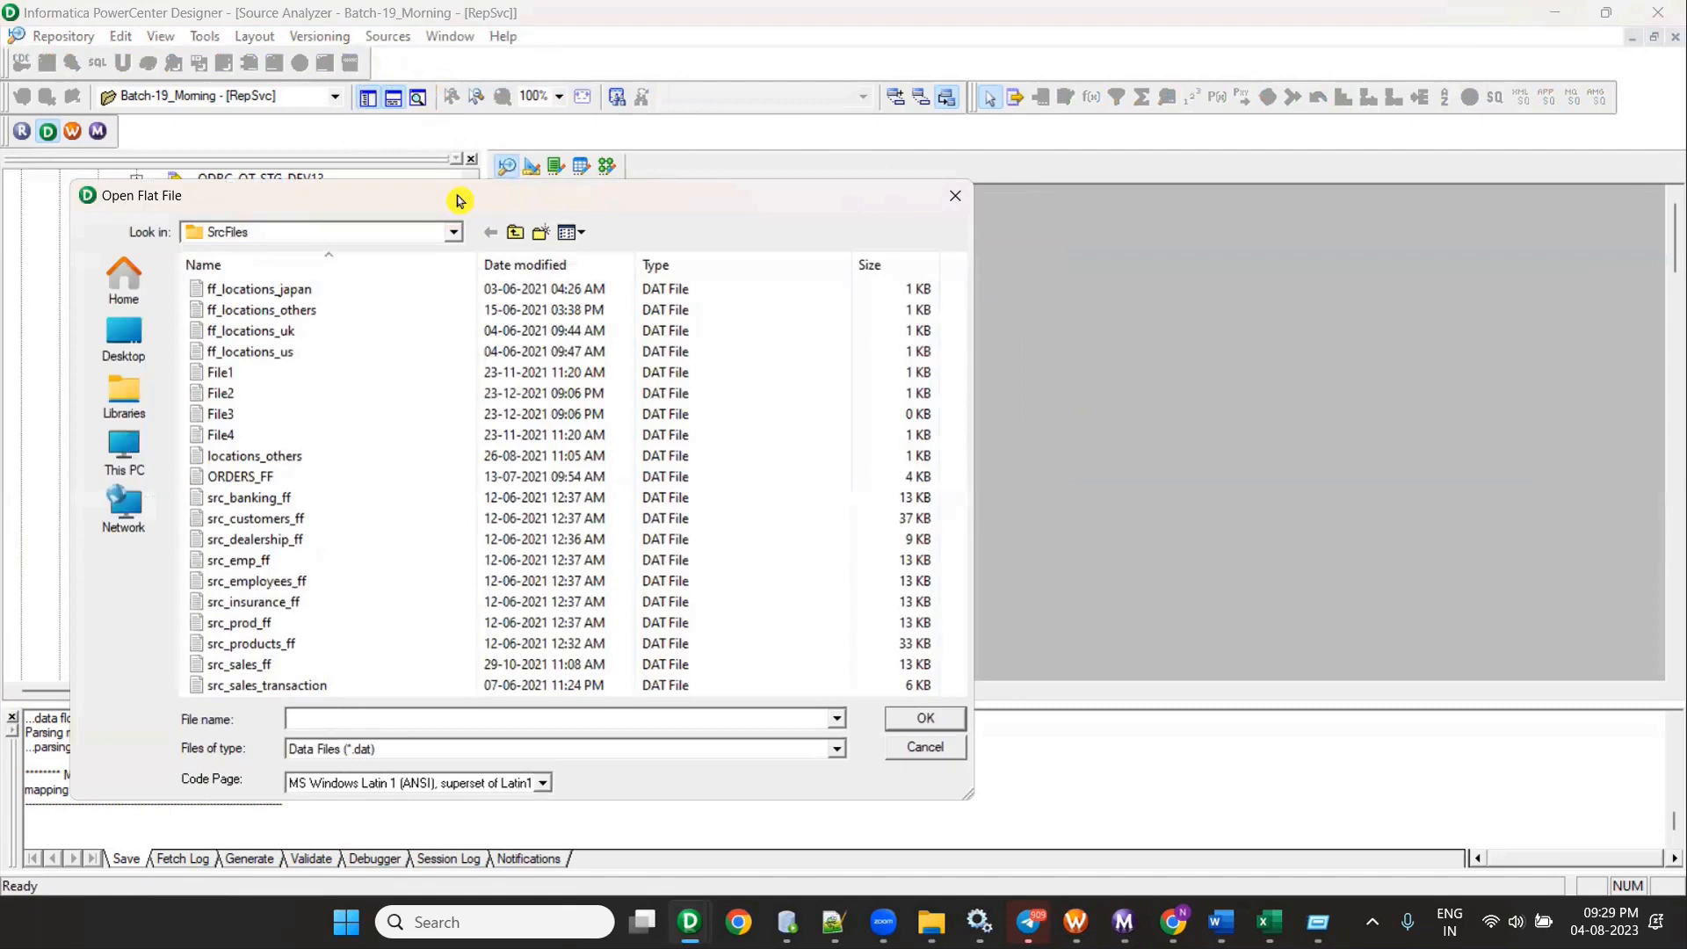
left_click_drag(457, 200, 509, 171)
left_click(336, 429)
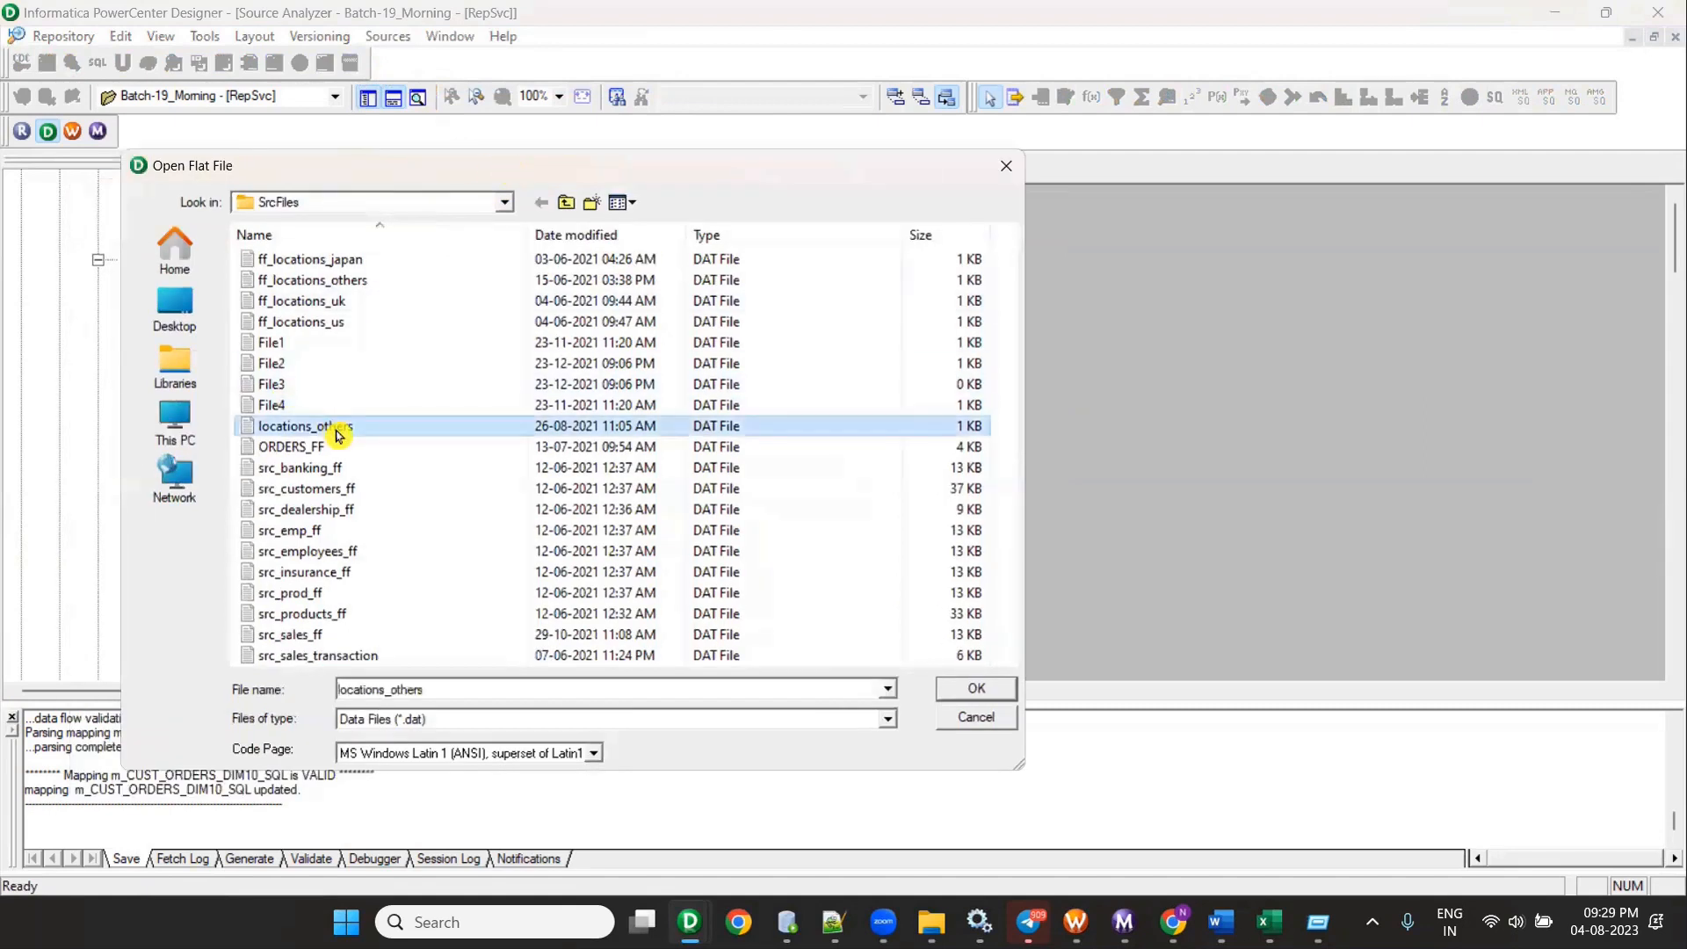
left_click(341, 467)
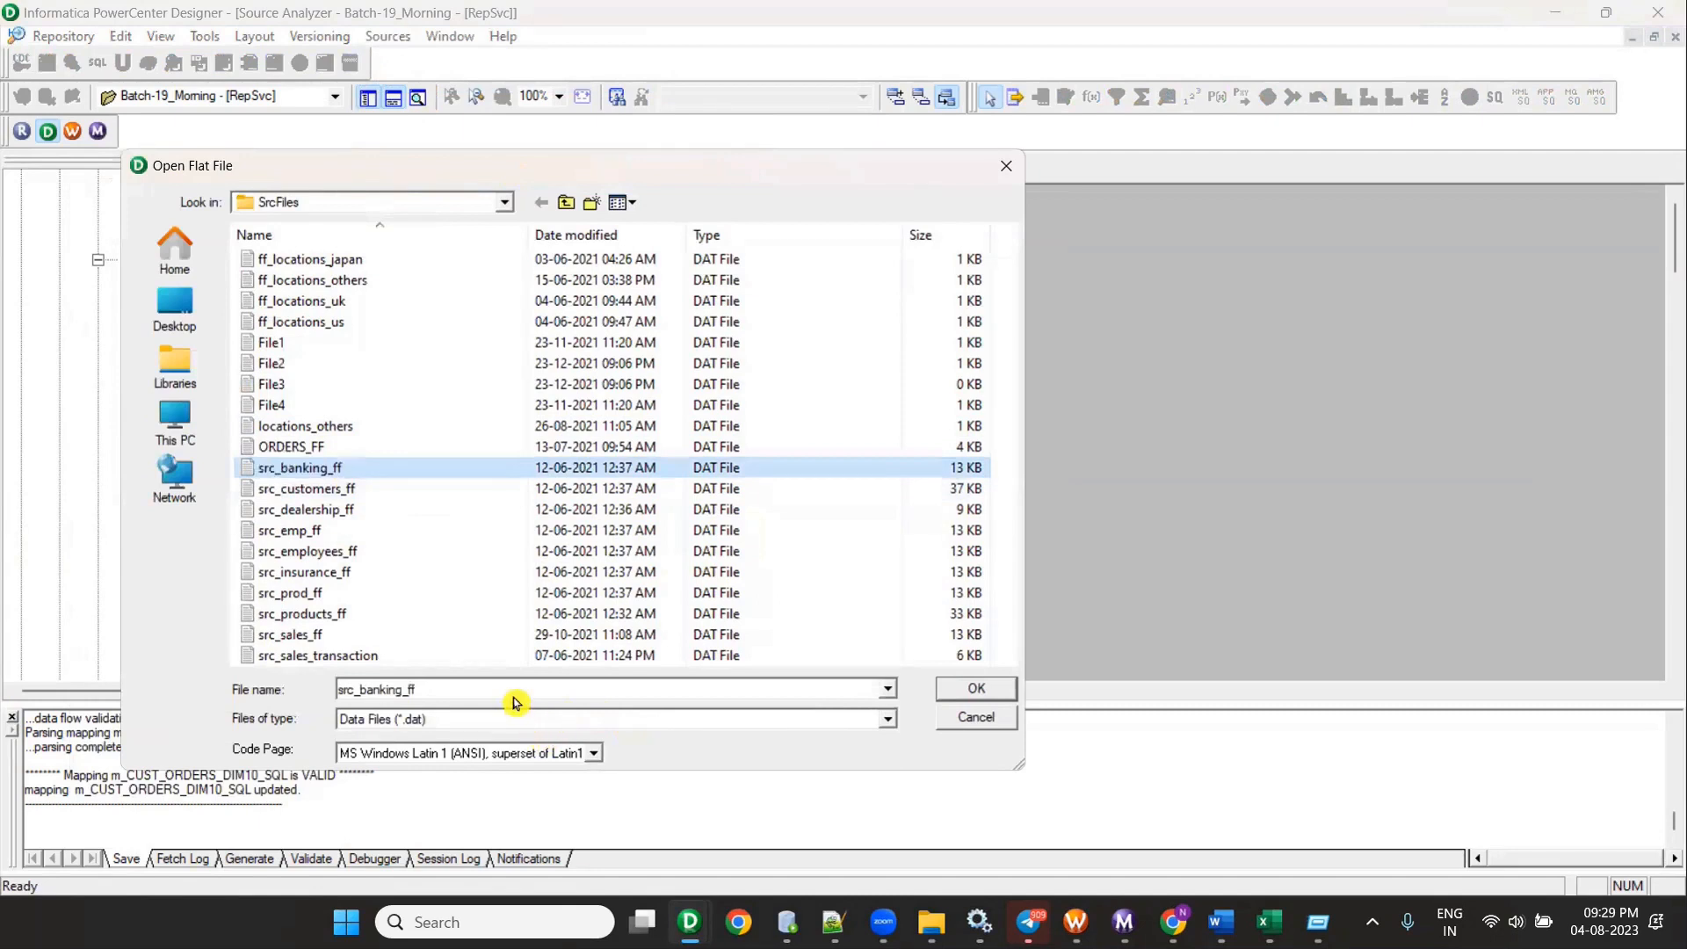
left_click(472, 731)
left_click(440, 761)
left_click(275, 471)
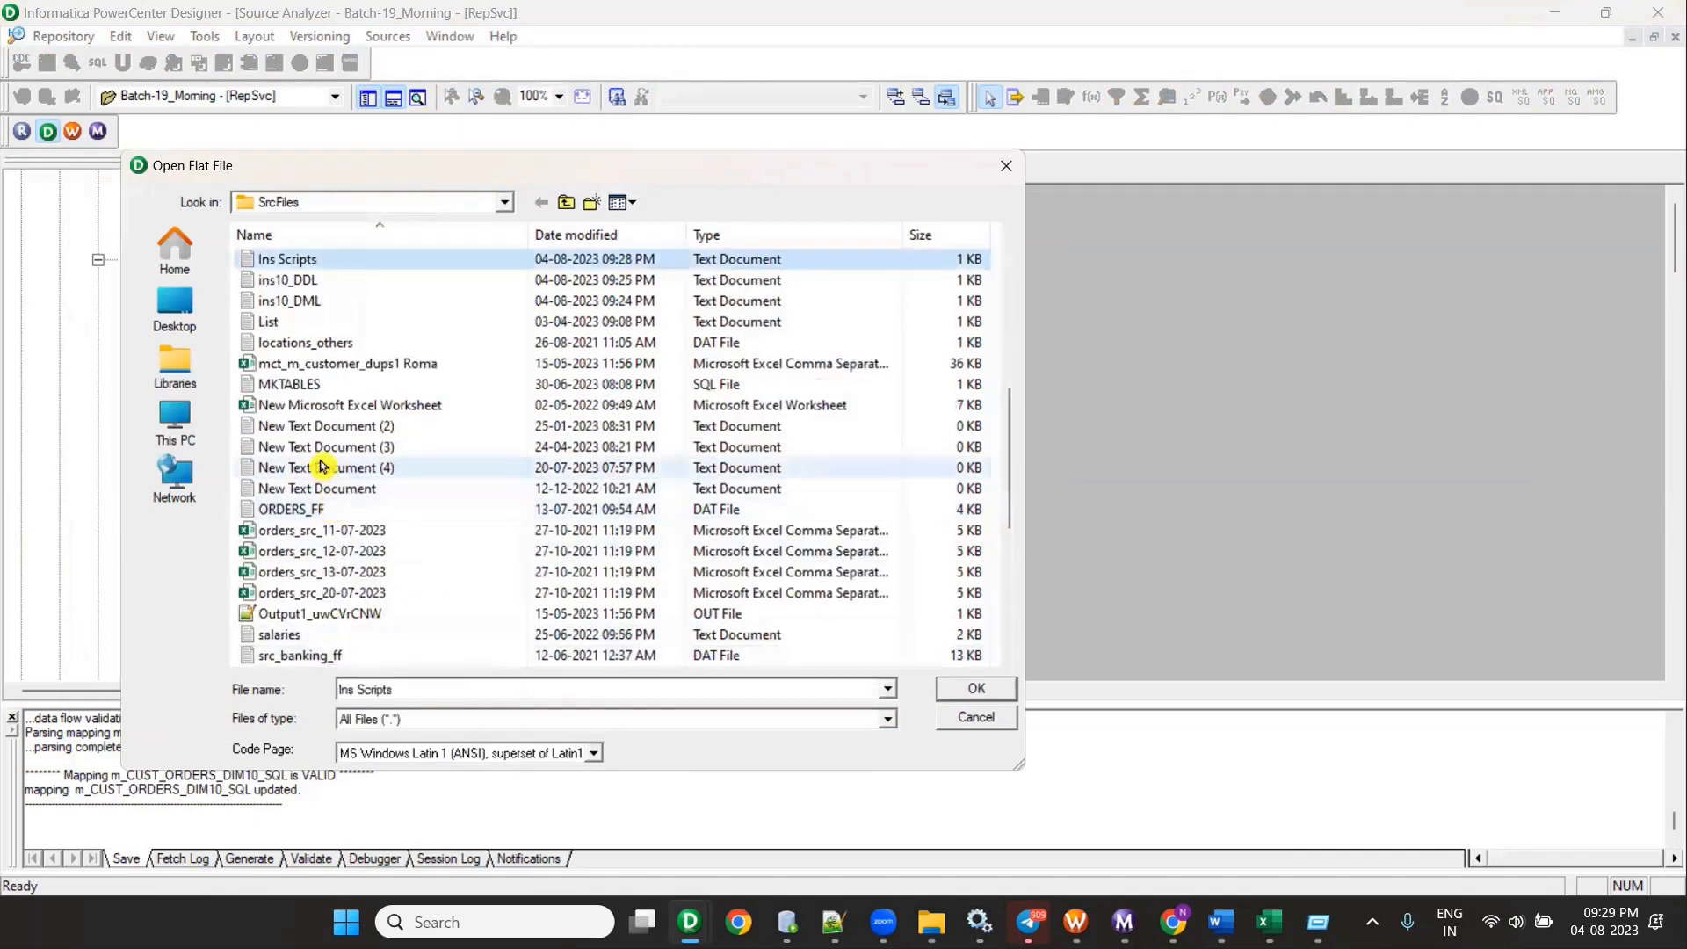
scroll(303, 404, "up", 2)
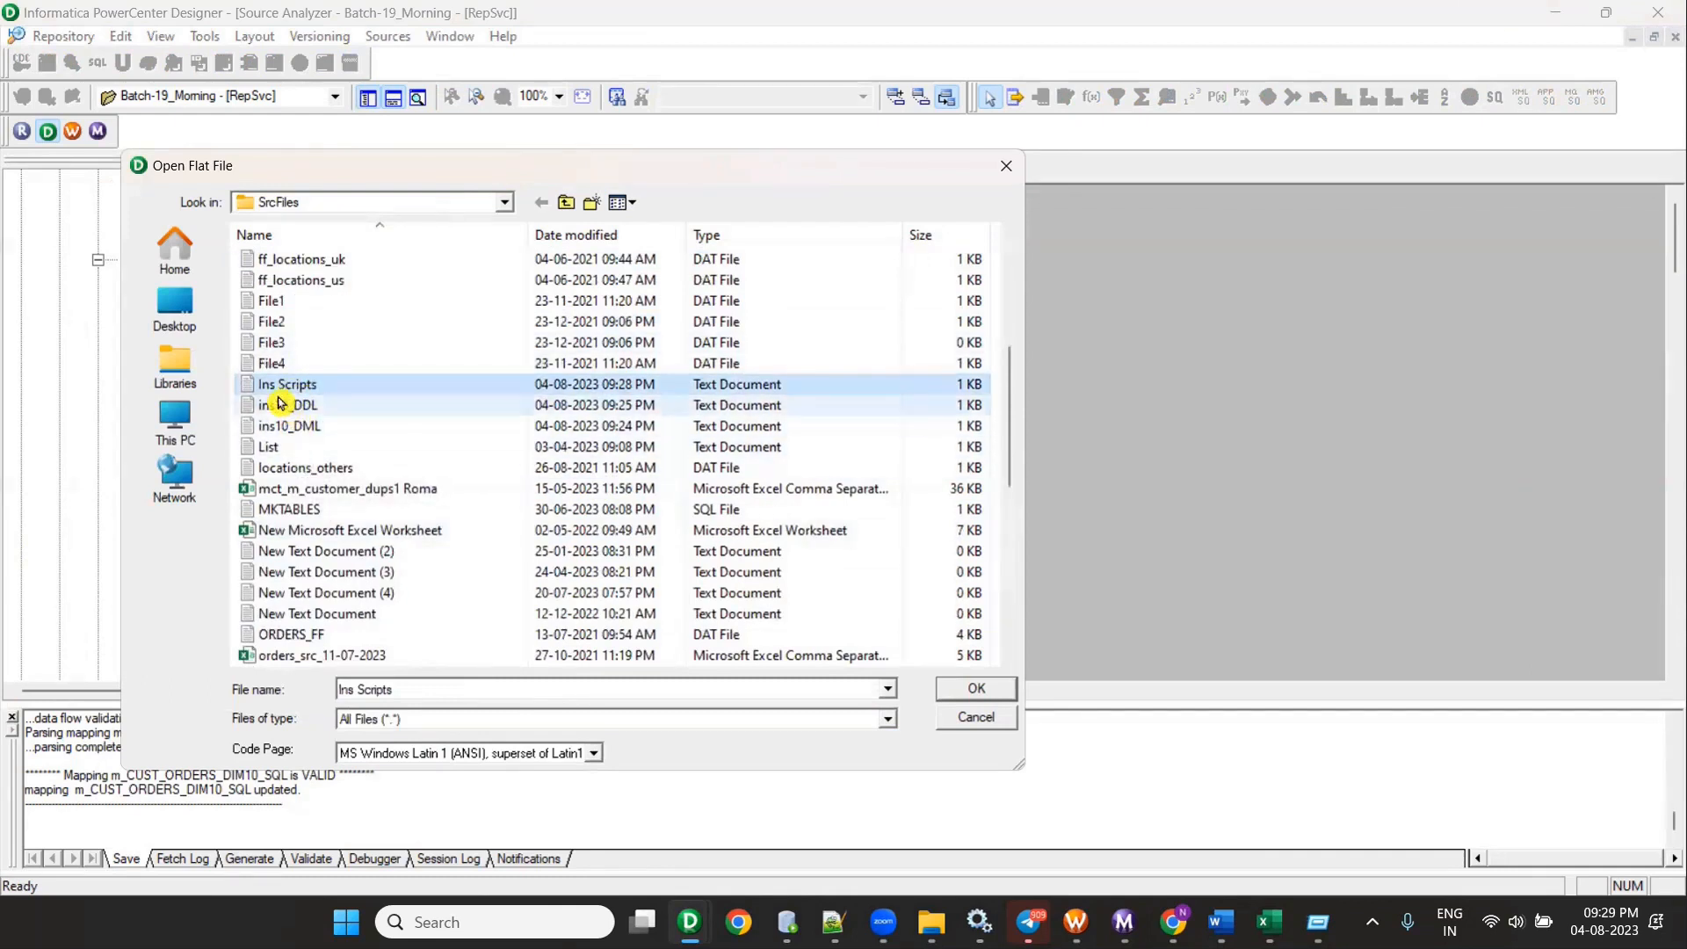
left_click(962, 692)
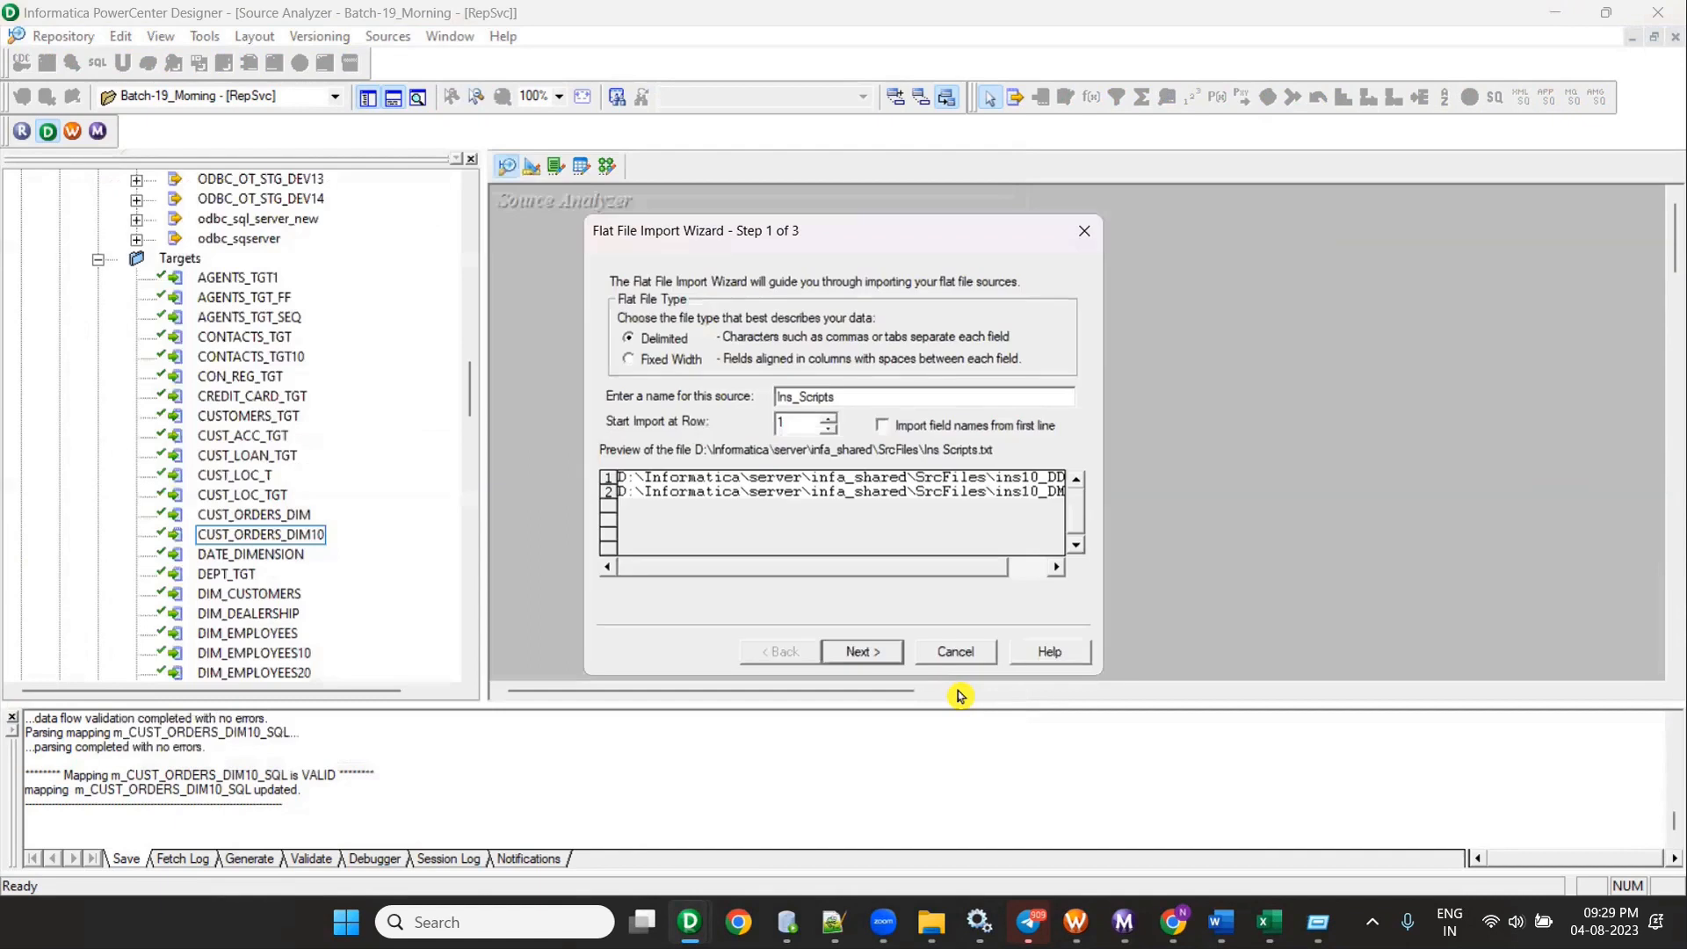
Step: Finish importing the source Ins_Scripts as a comma-delimited file and reposition its definition in the Source Analyzer workspace
left_click(1059, 567)
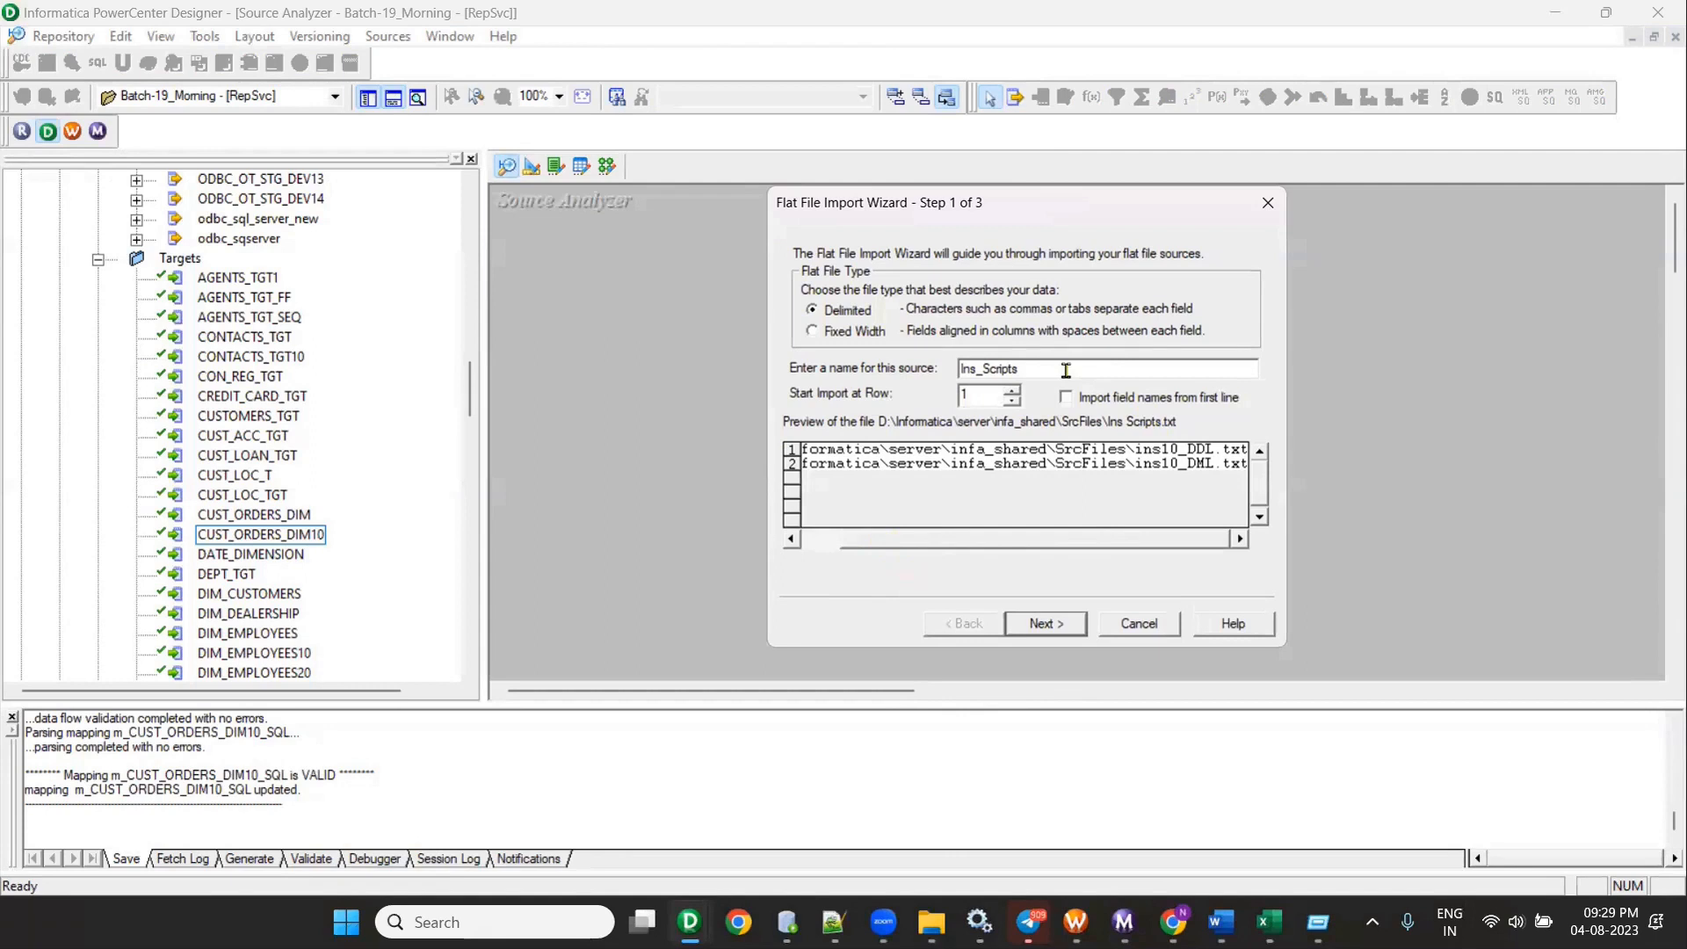
left_click(1056, 624)
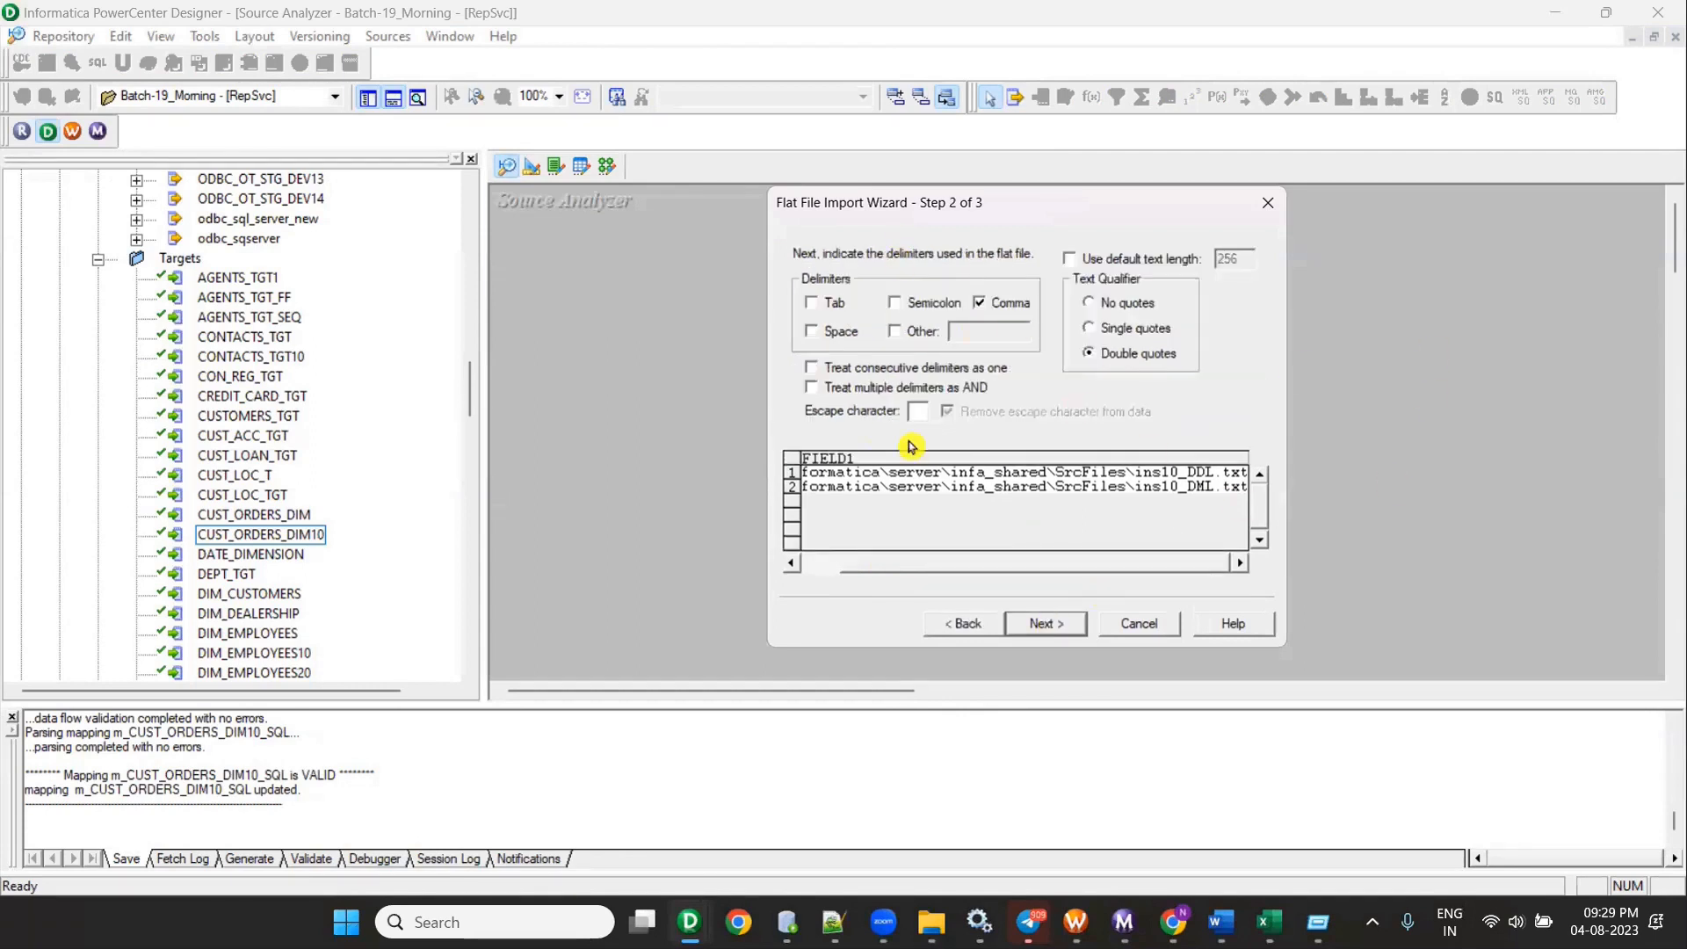
left_click(1062, 633)
left_click(1059, 635)
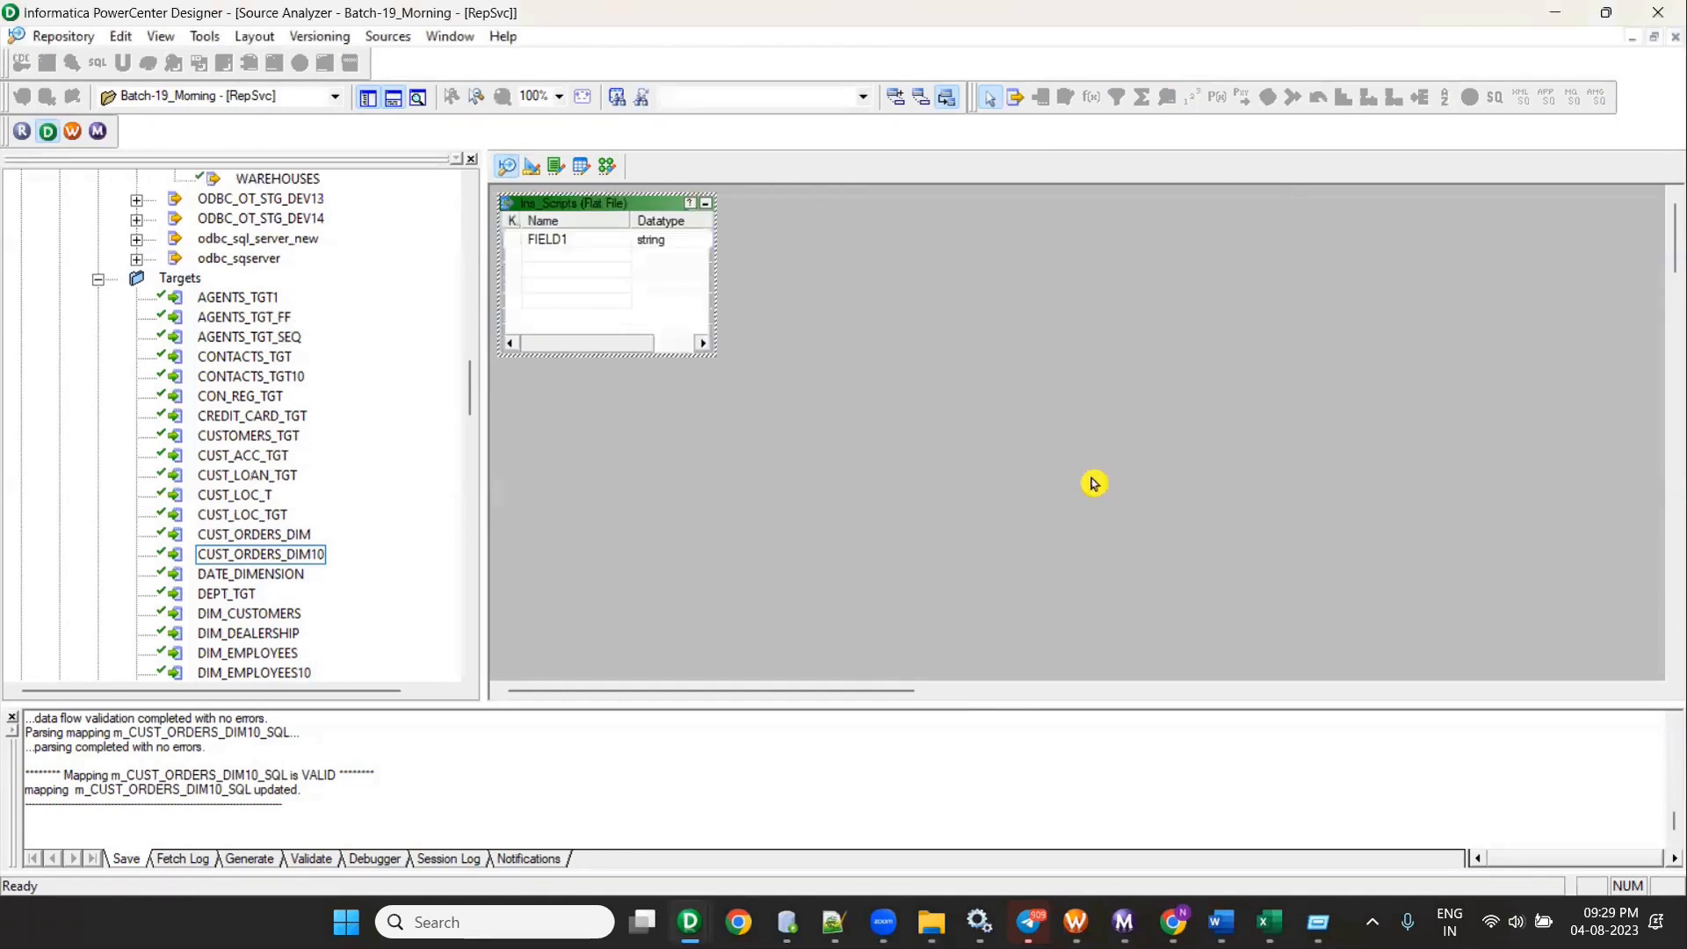
left_click_drag(575, 208, 642, 340)
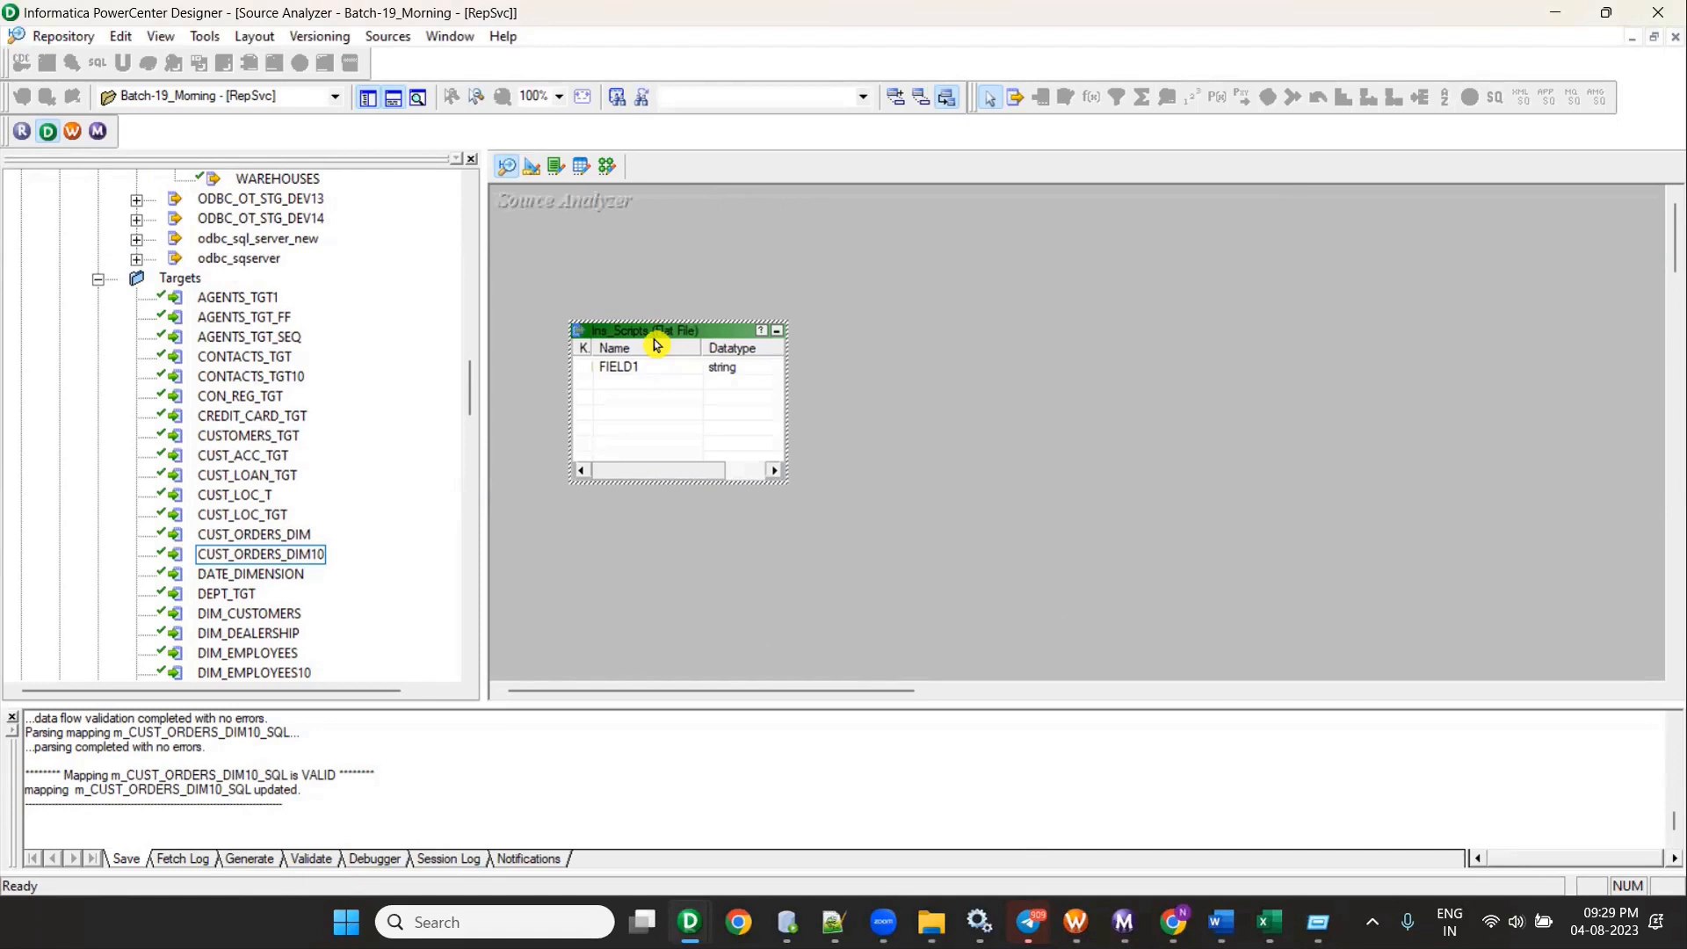
left_click(618, 175)
left_click(754, 165)
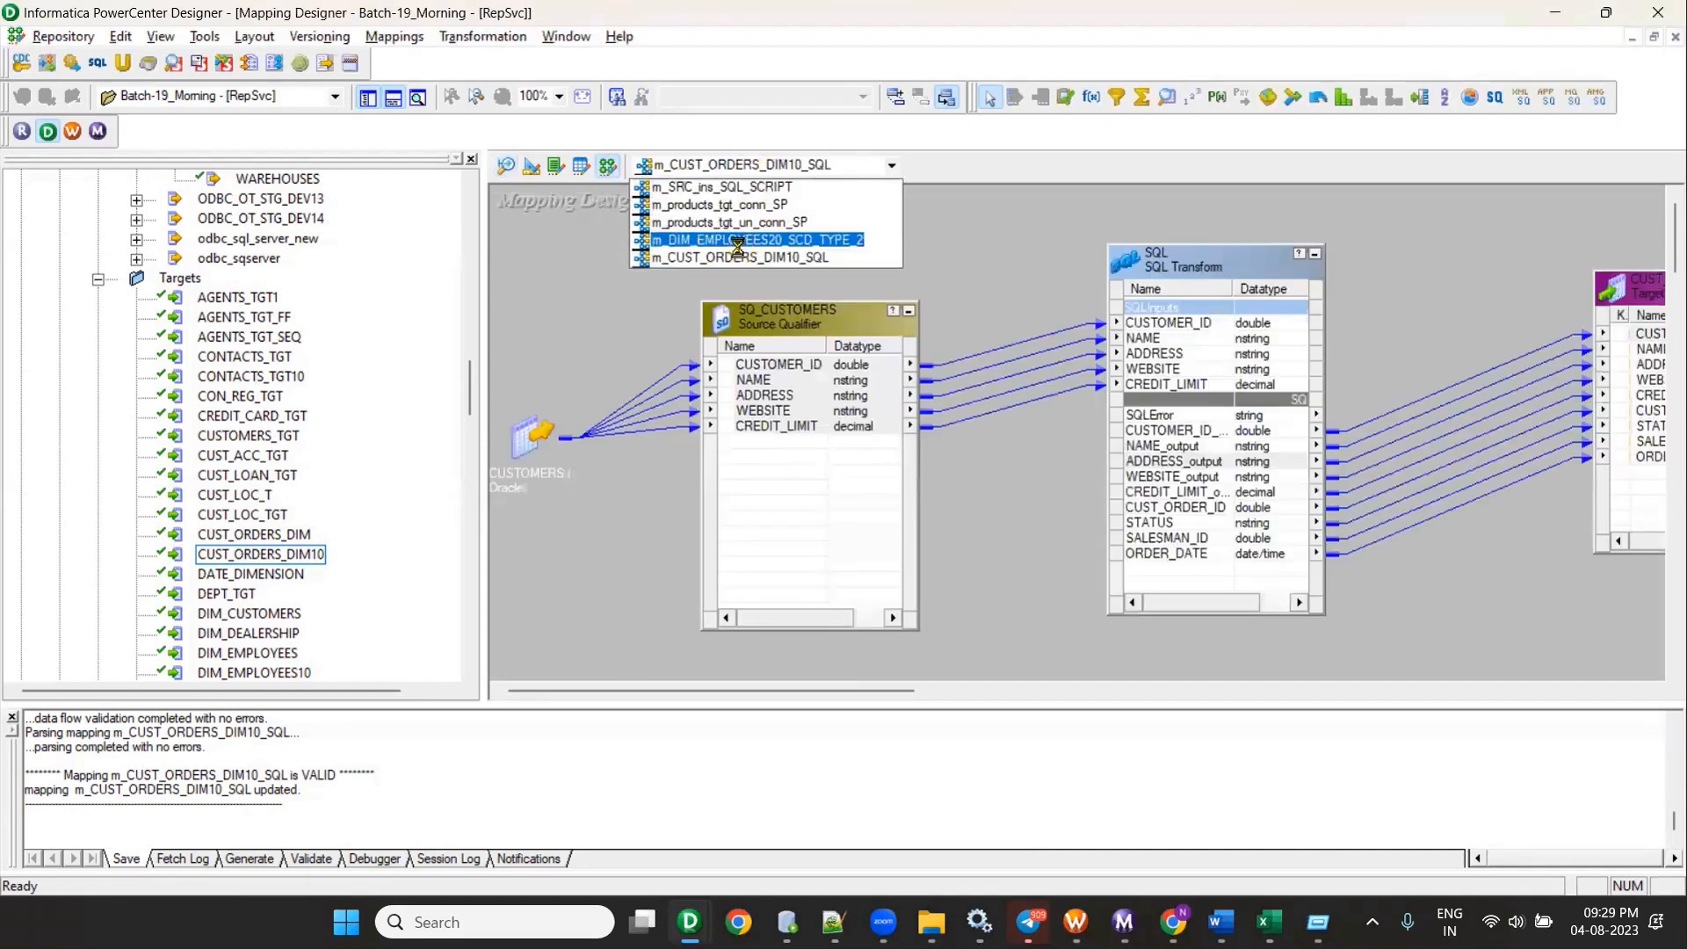
left_click(738, 242)
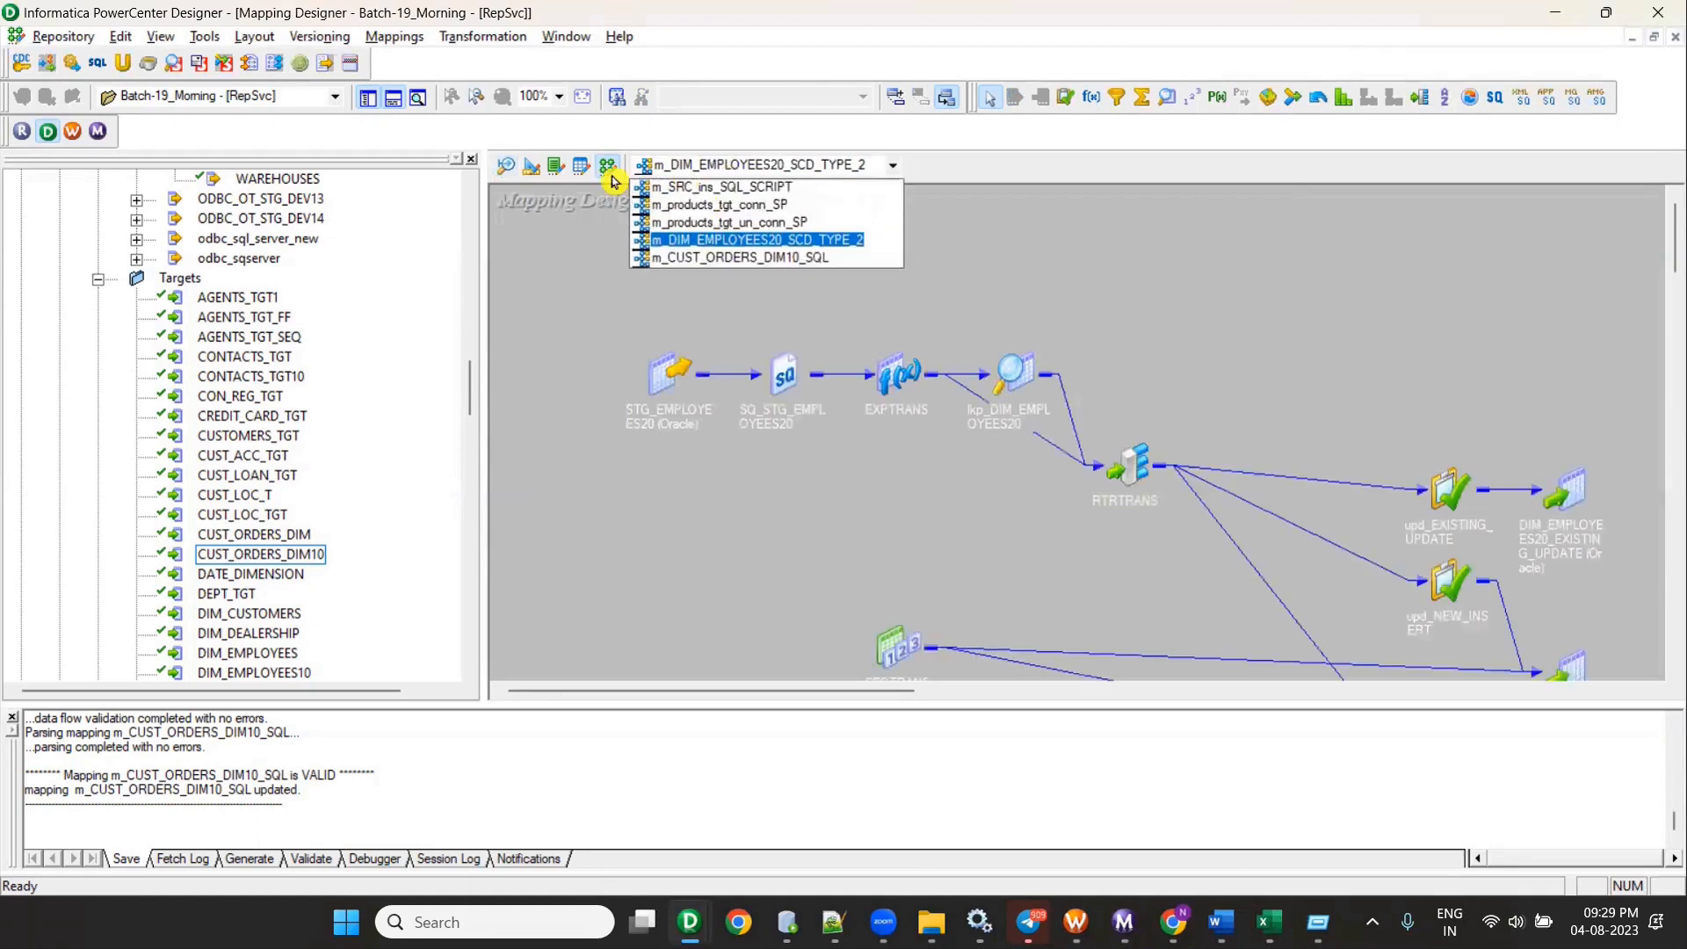
left_click(508, 168)
left_click(686, 334)
left_click(932, 375)
mouse_move(621, 324)
left_mouse_down()
mouse_move(621, 299)
mouse_move(648, 375)
mouse_move(633, 294)
left_mouse_up()
Step: Open the Target Designer, check the Src_Ins_Scripts_tgt flat file definition with its ERROR and RESULT columns, and iconize it
left_click(532, 166)
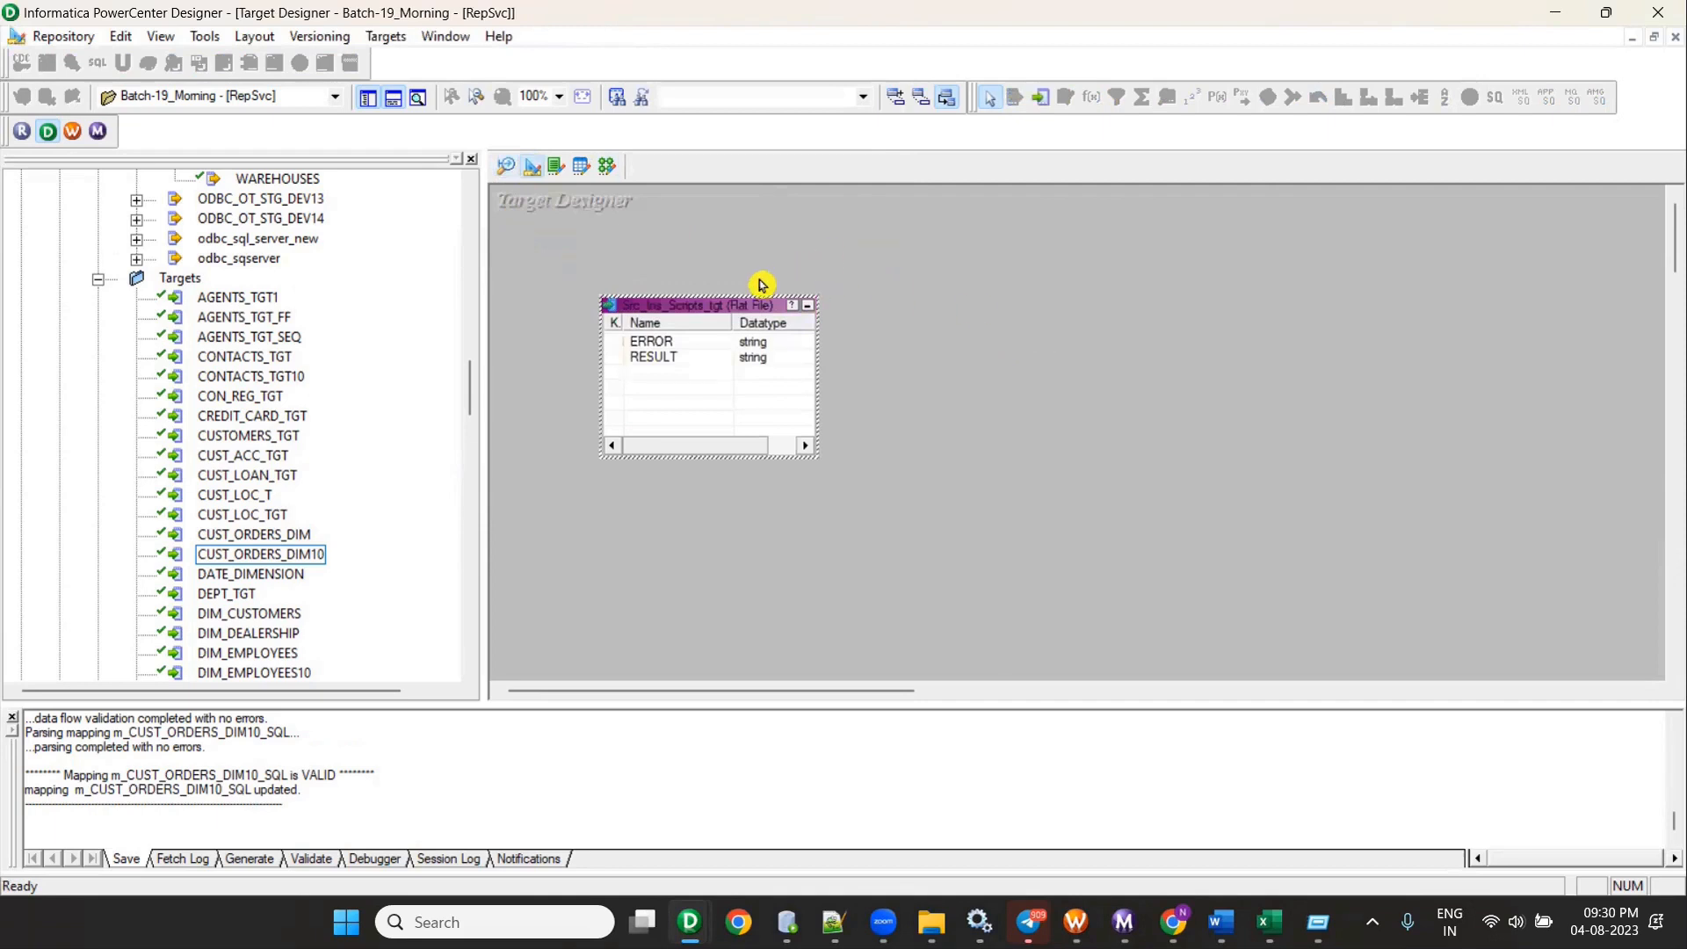
left_click_drag(715, 298, 717, 284)
left_click(994, 387)
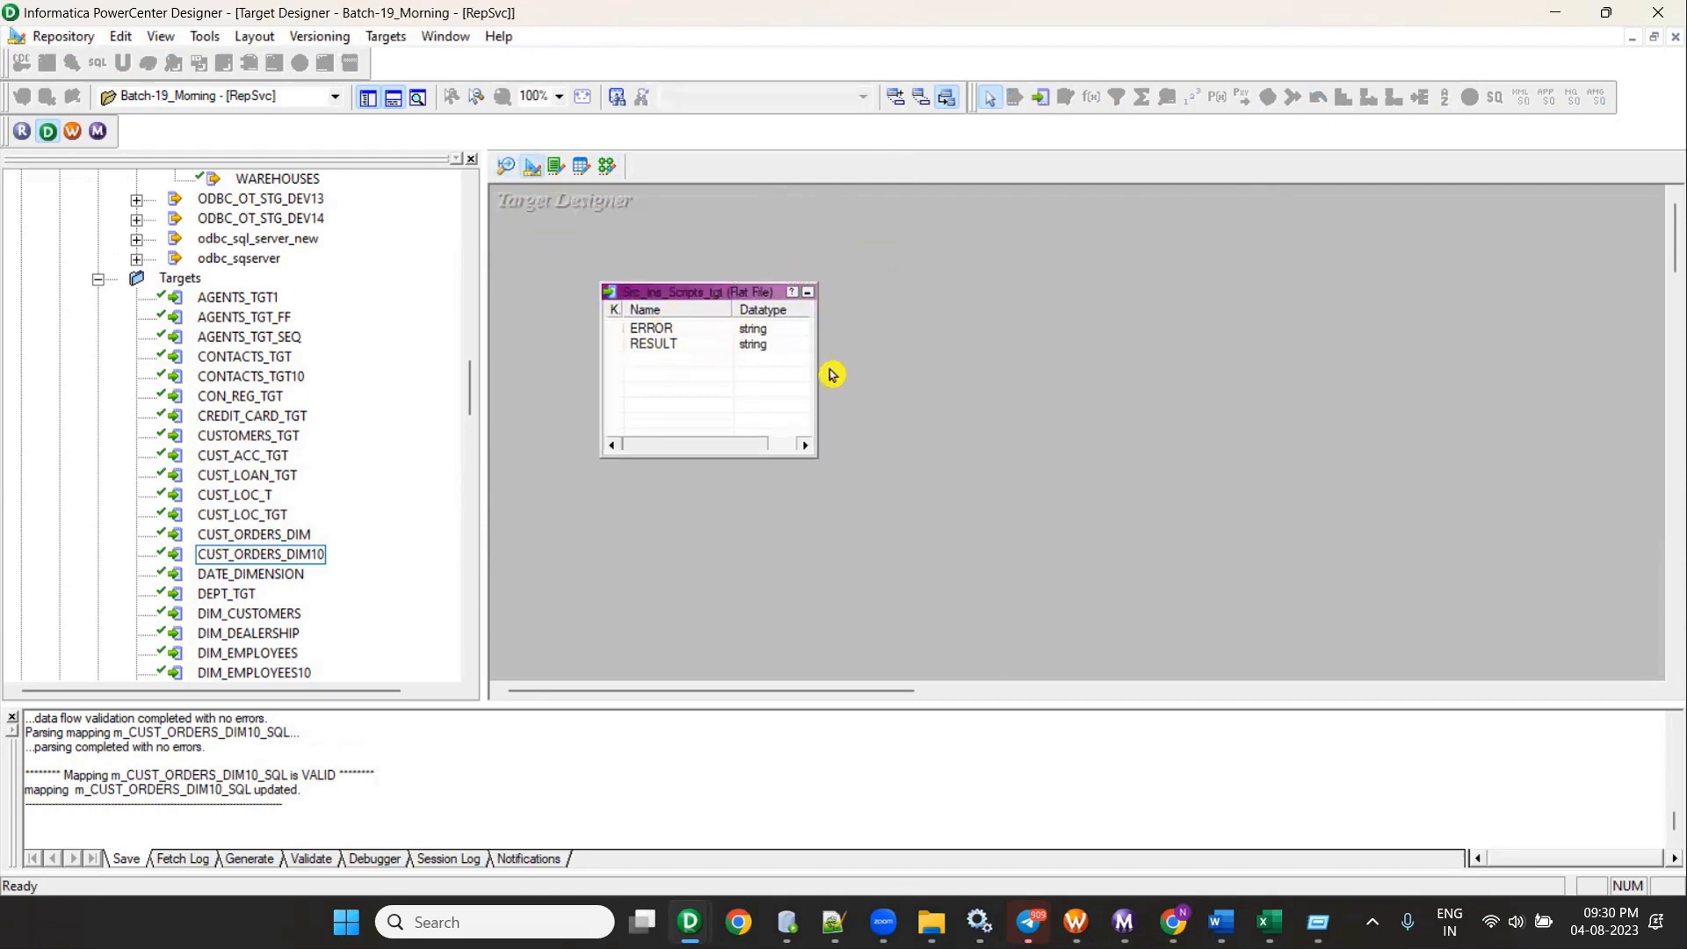
left_click(677, 304)
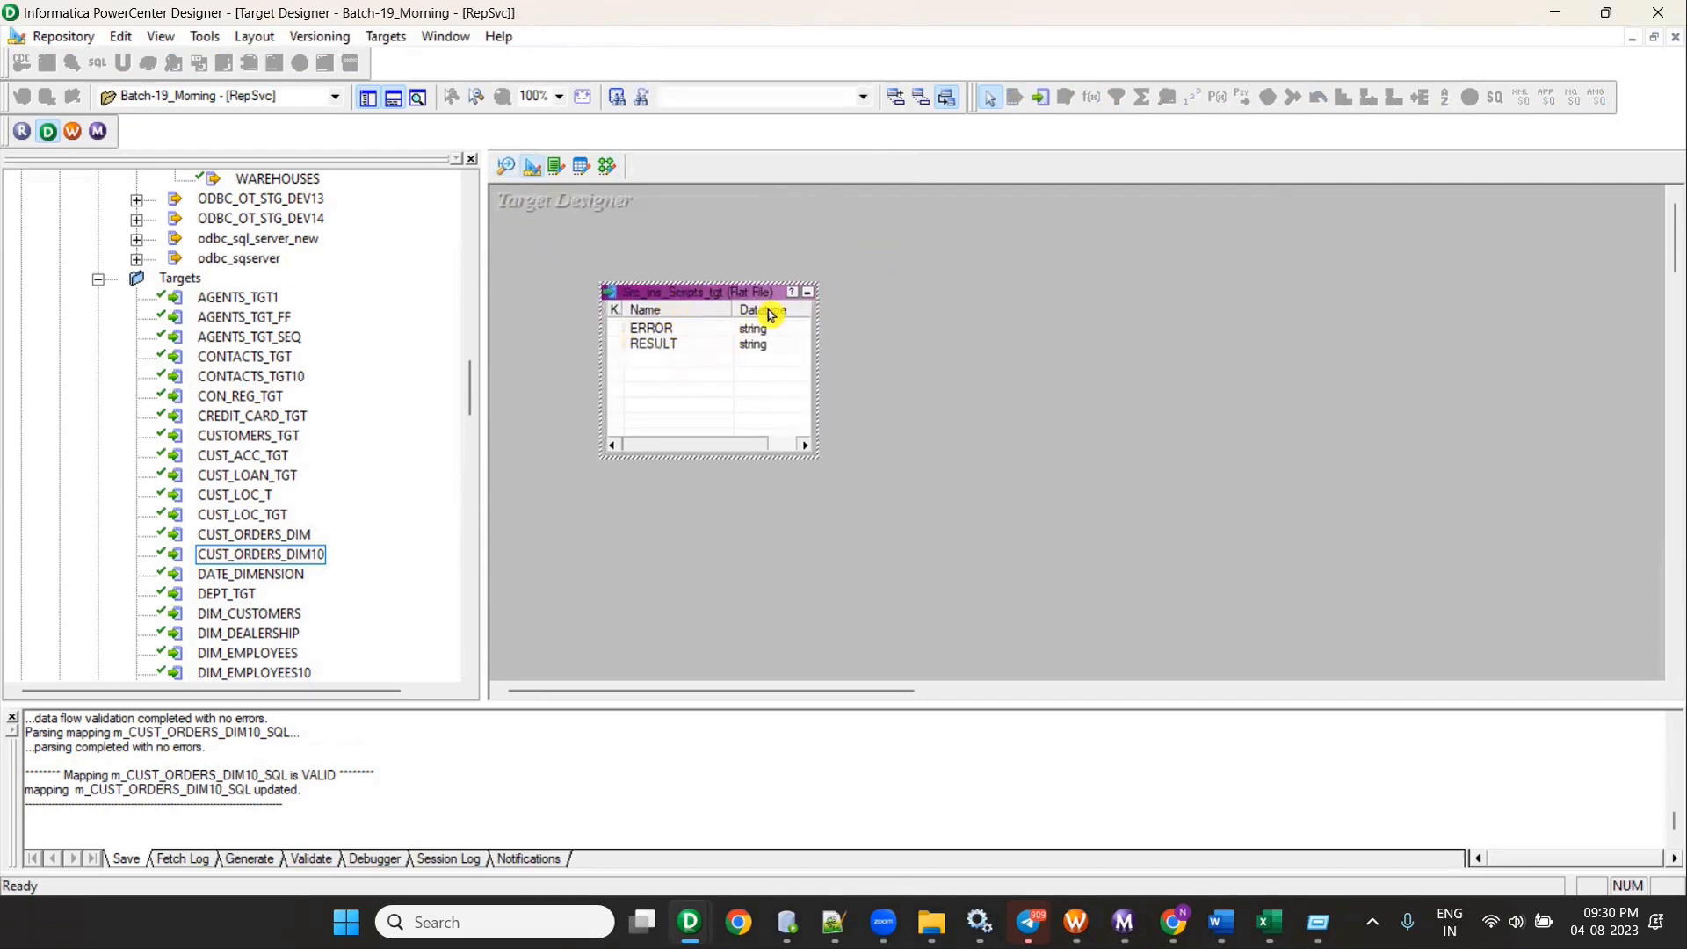
left_click(807, 297)
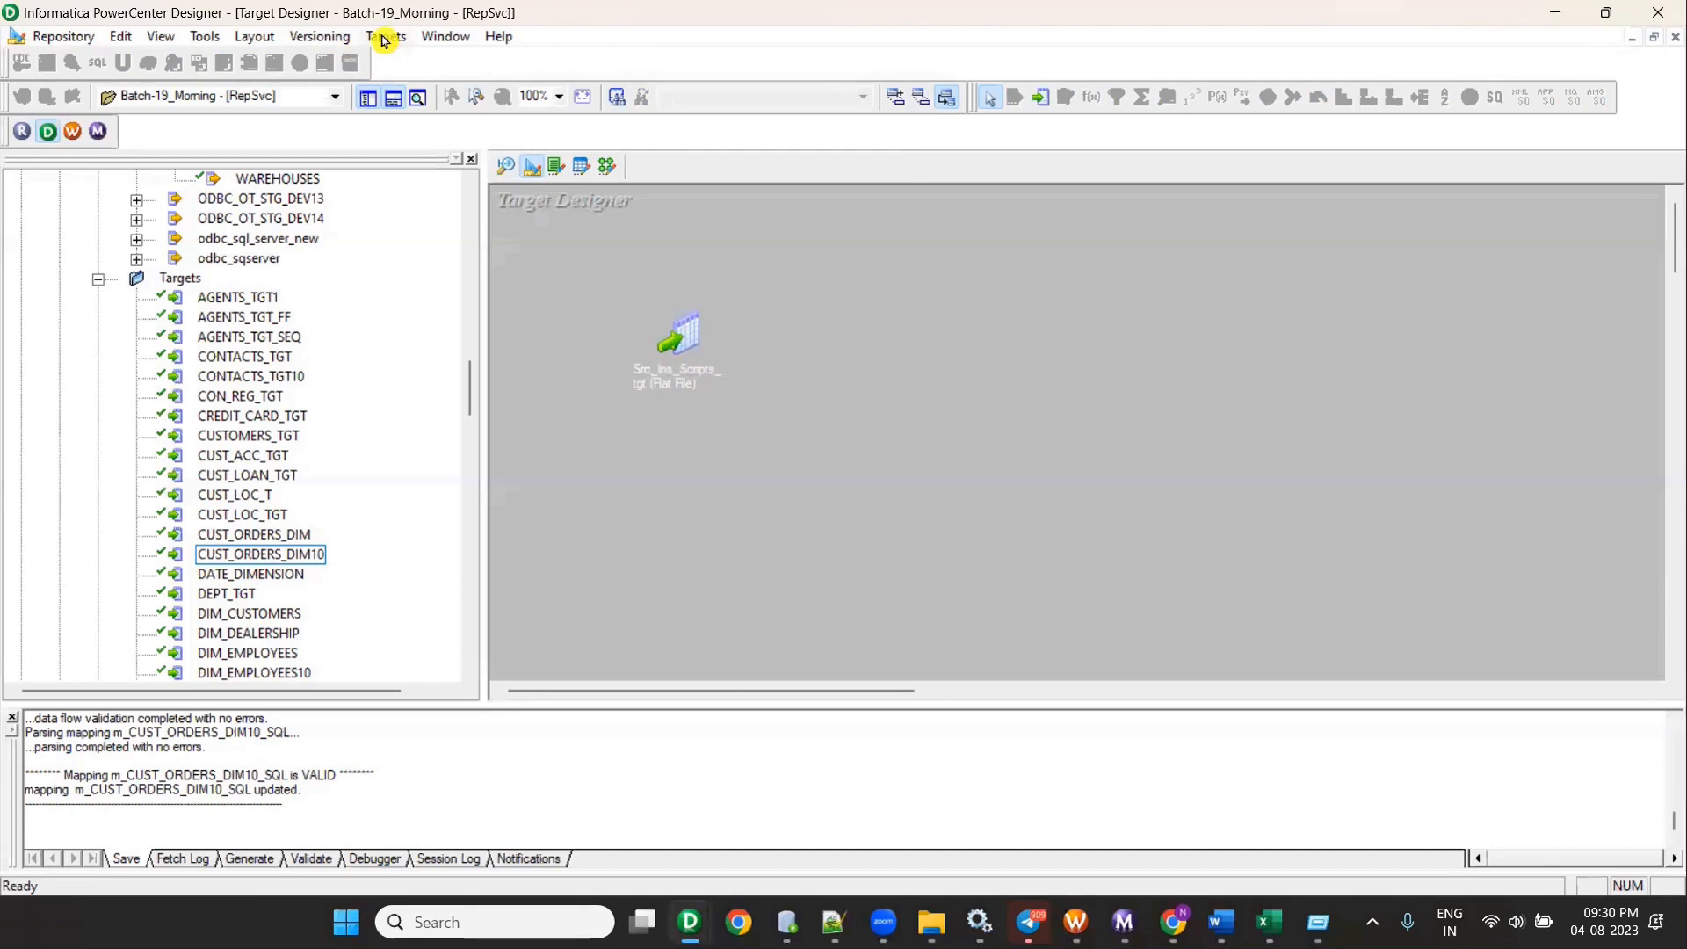
double_click(694, 340)
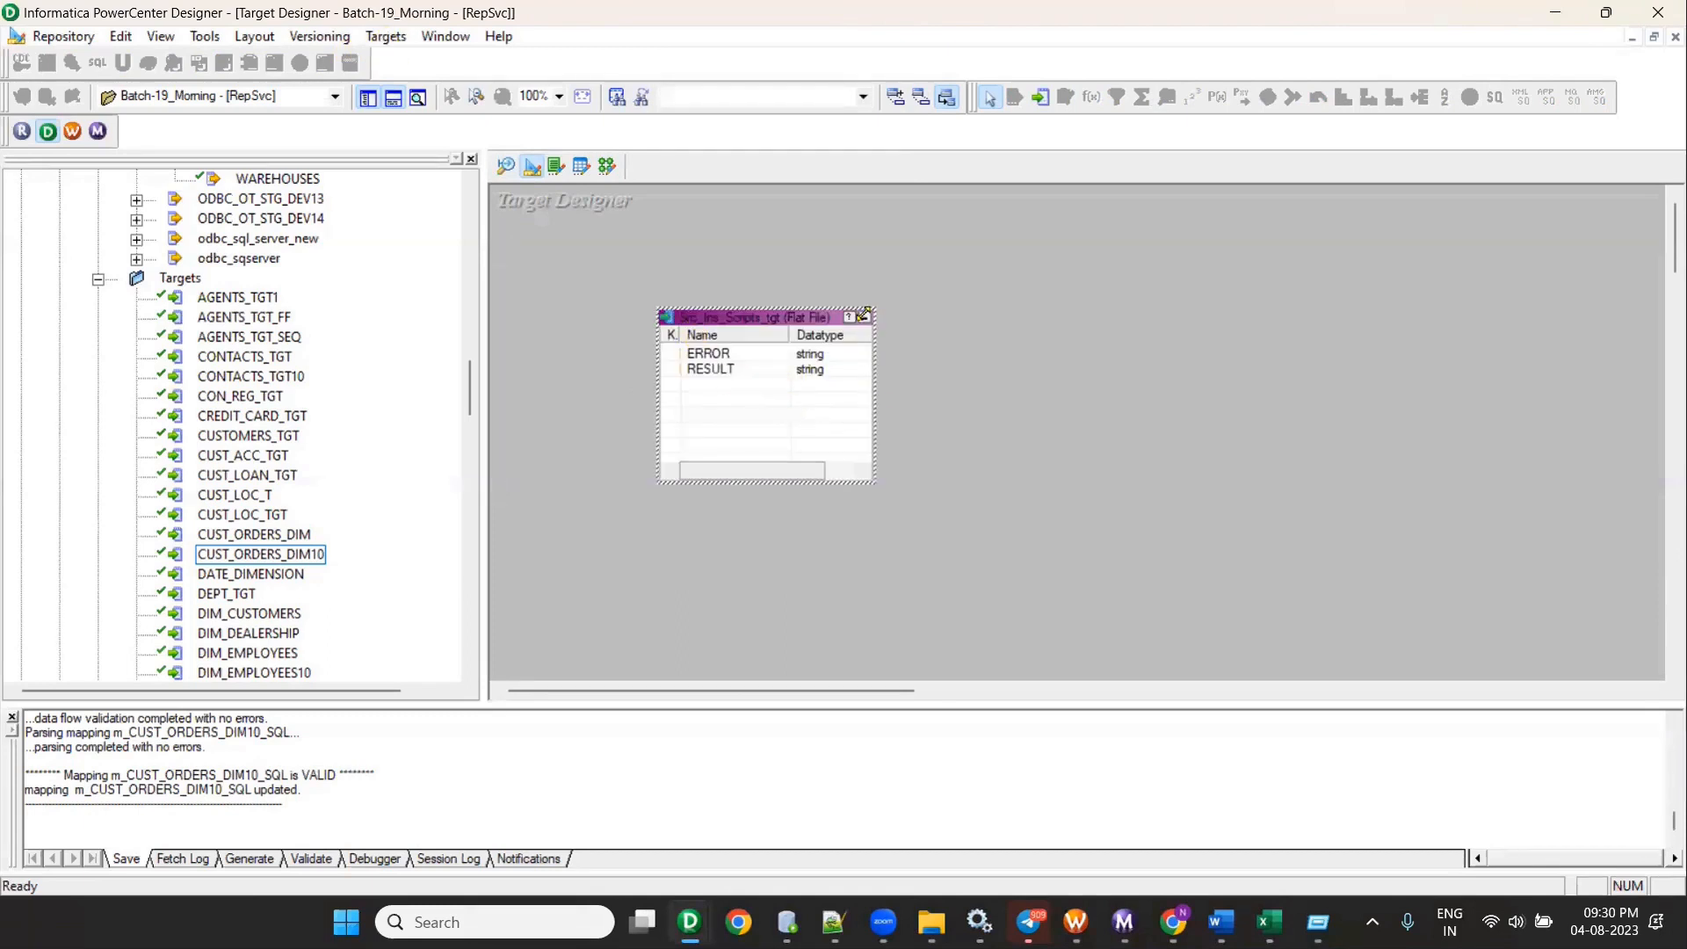
left_click(861, 325)
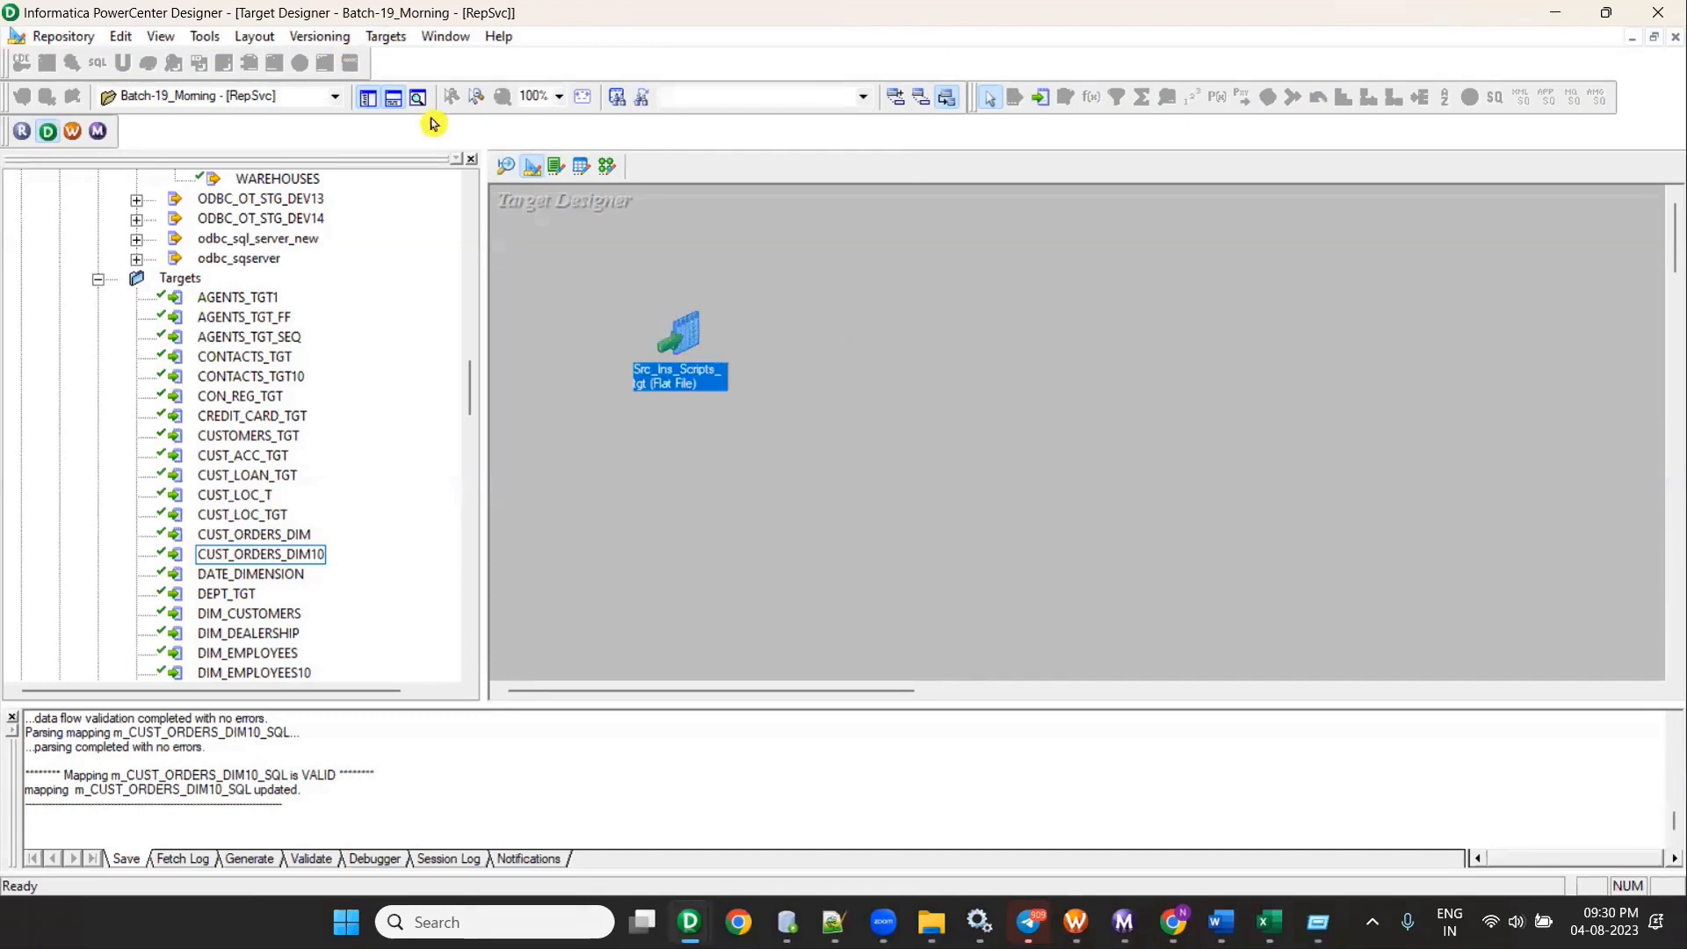
Step: Create a new target named tgt_file with the database type Flat File
left_click(386, 36)
left_click(464, 345)
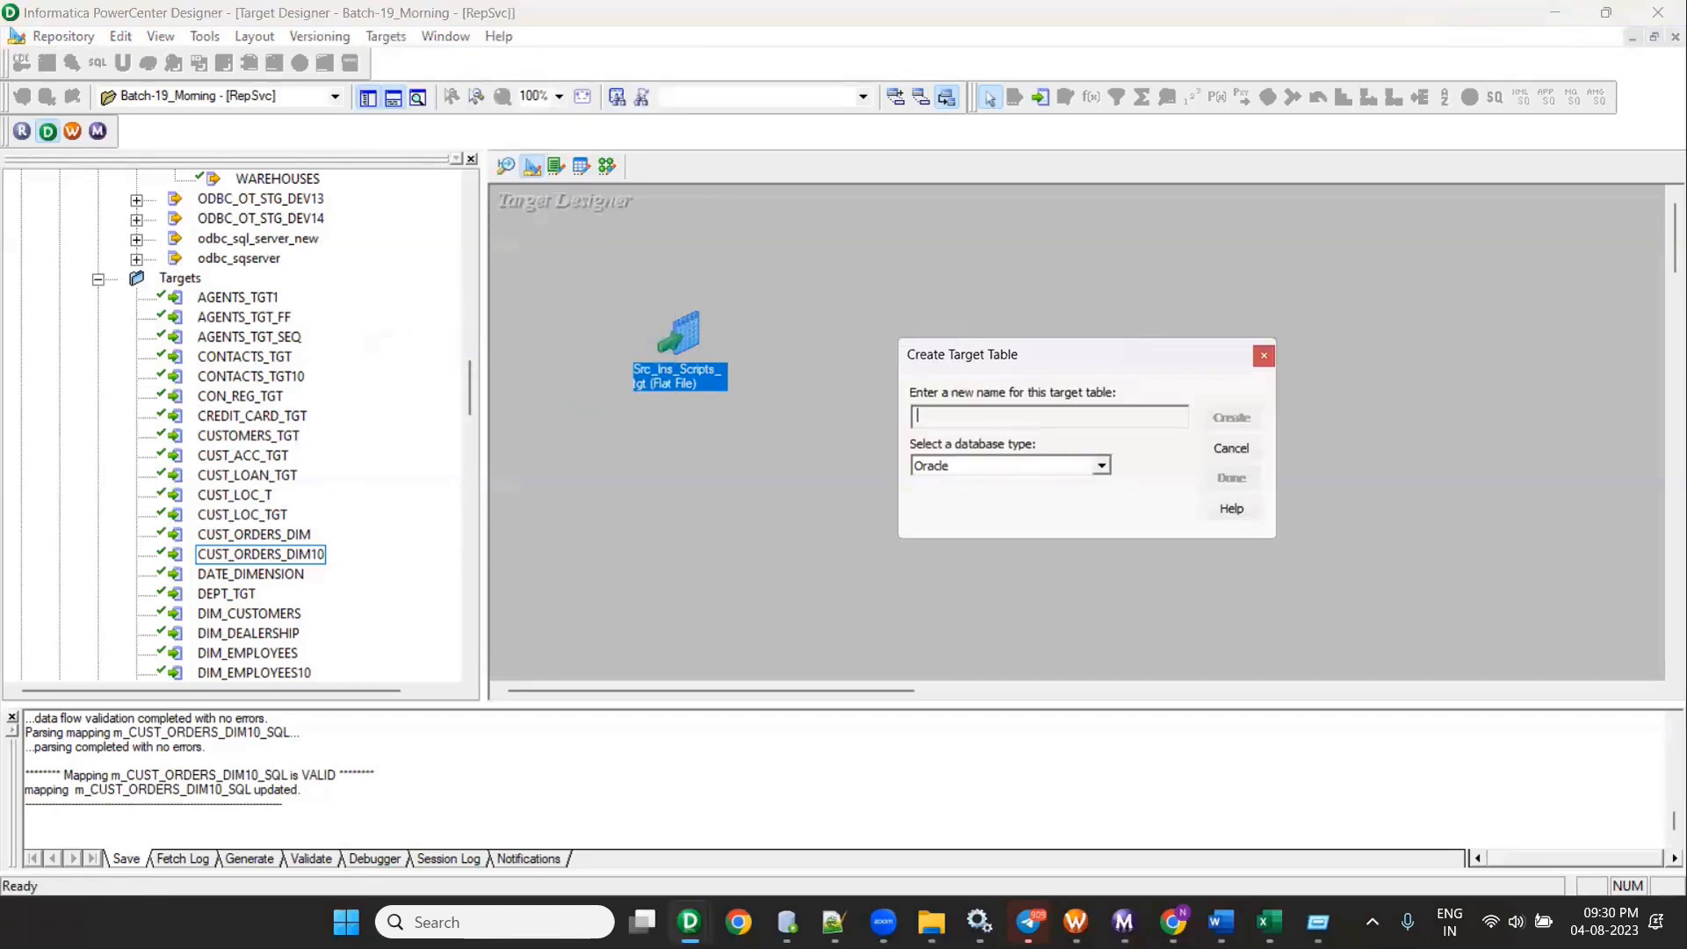
key("Tab")
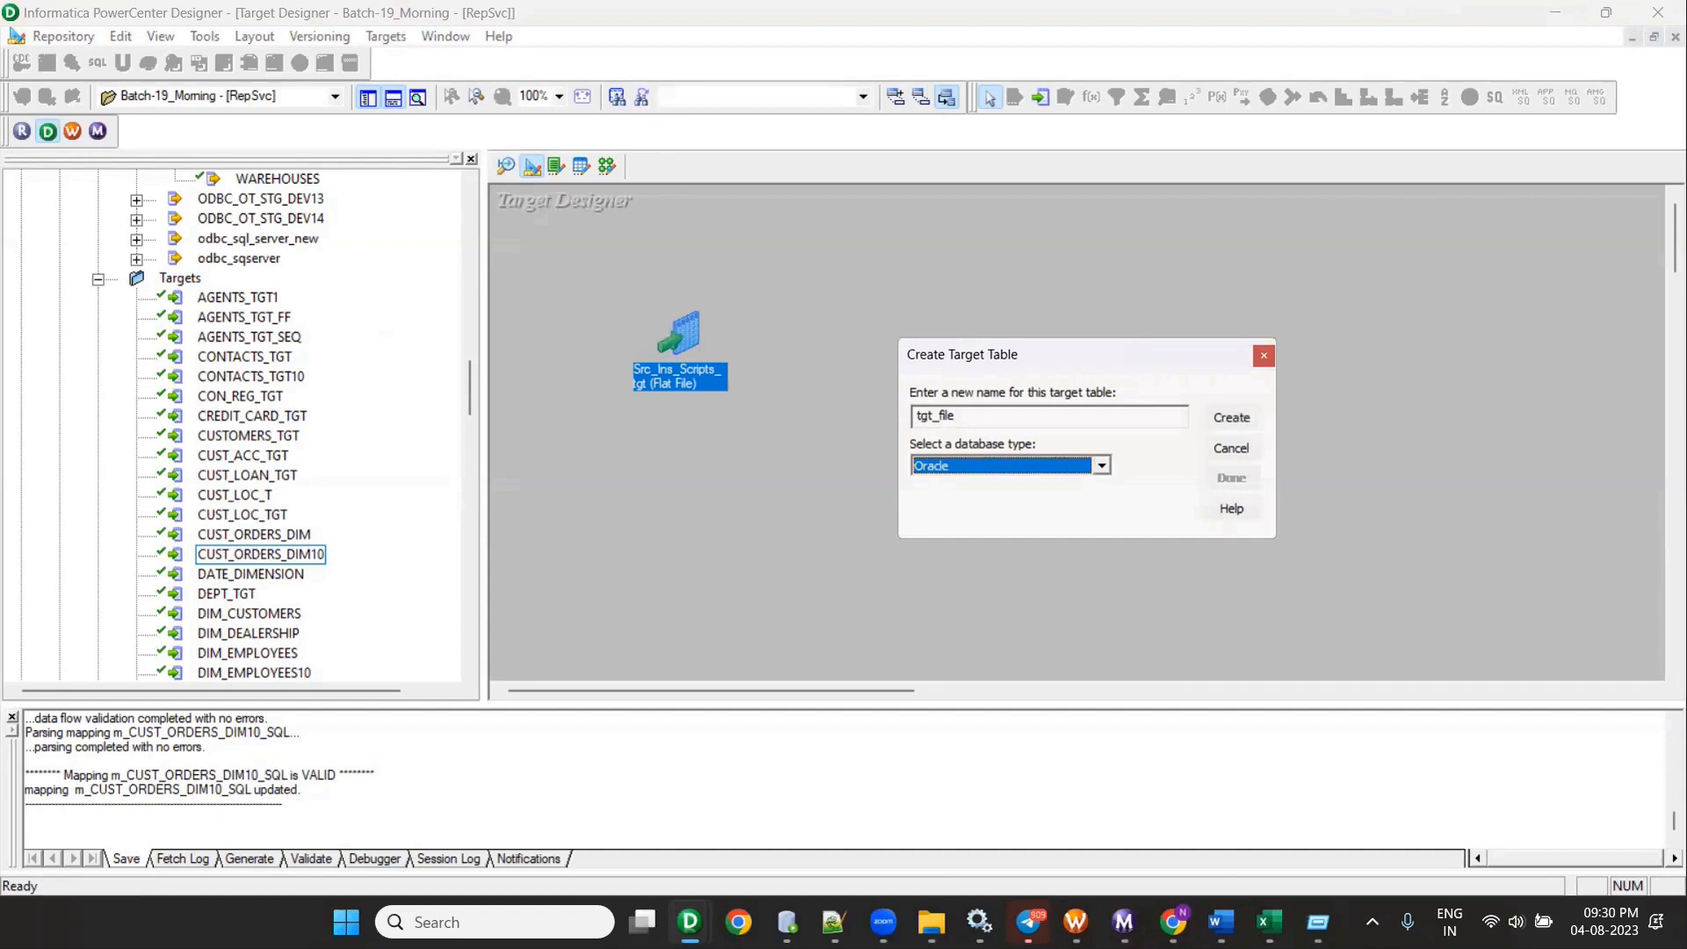
key("Return")
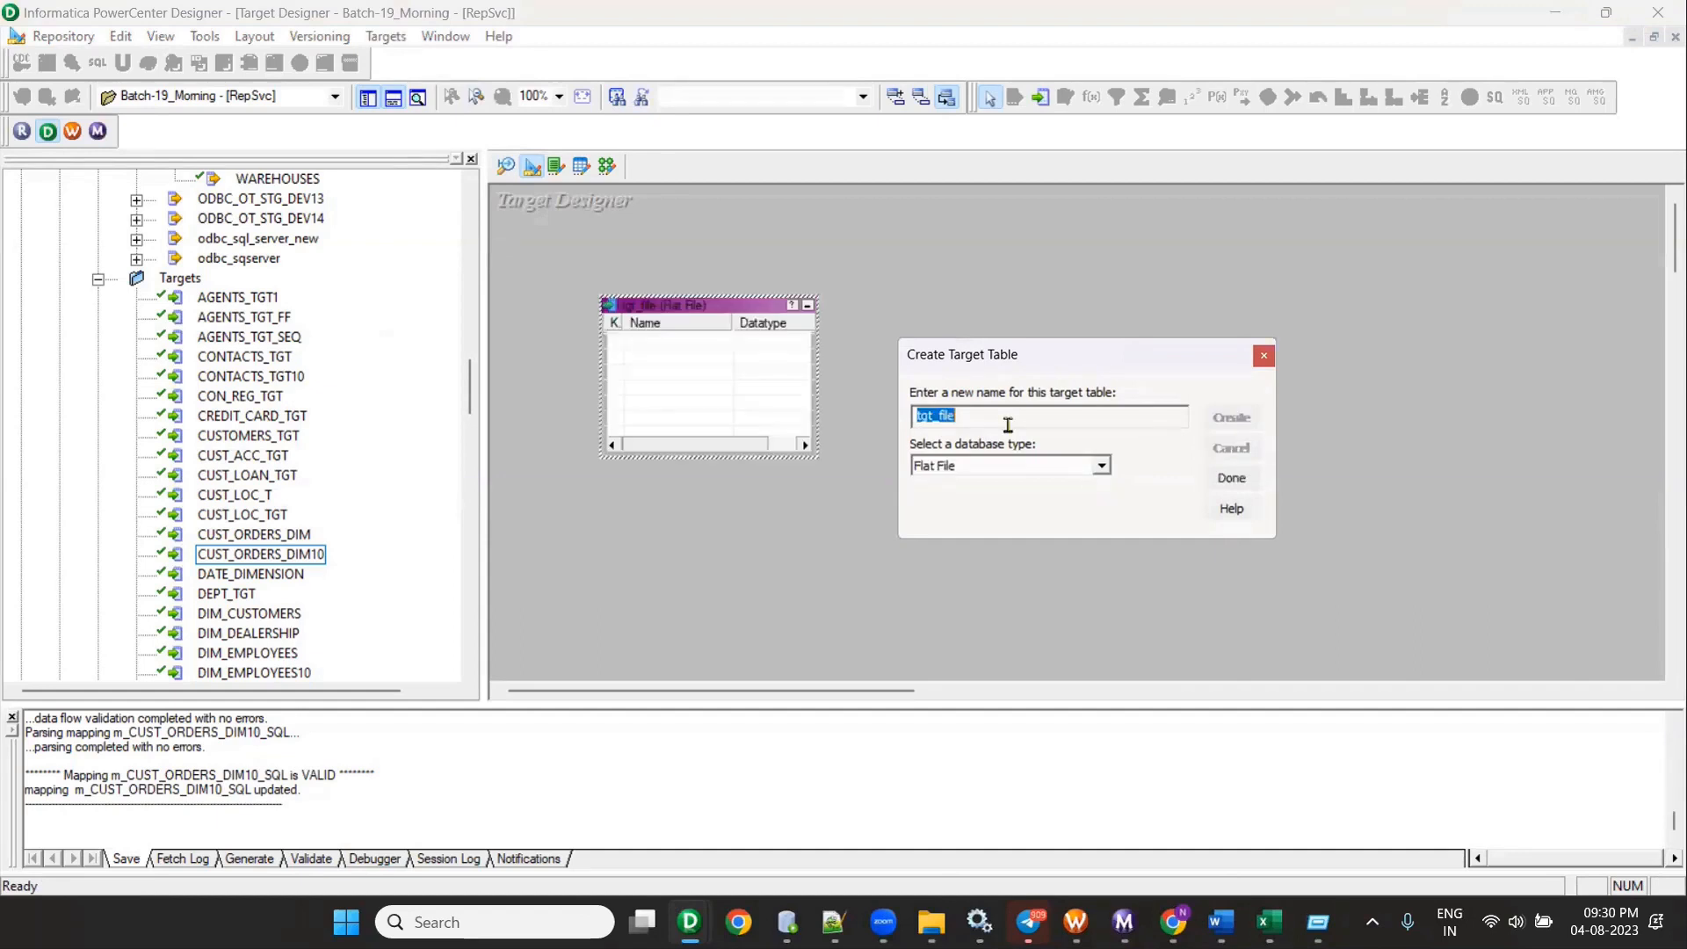
left_click(1240, 486)
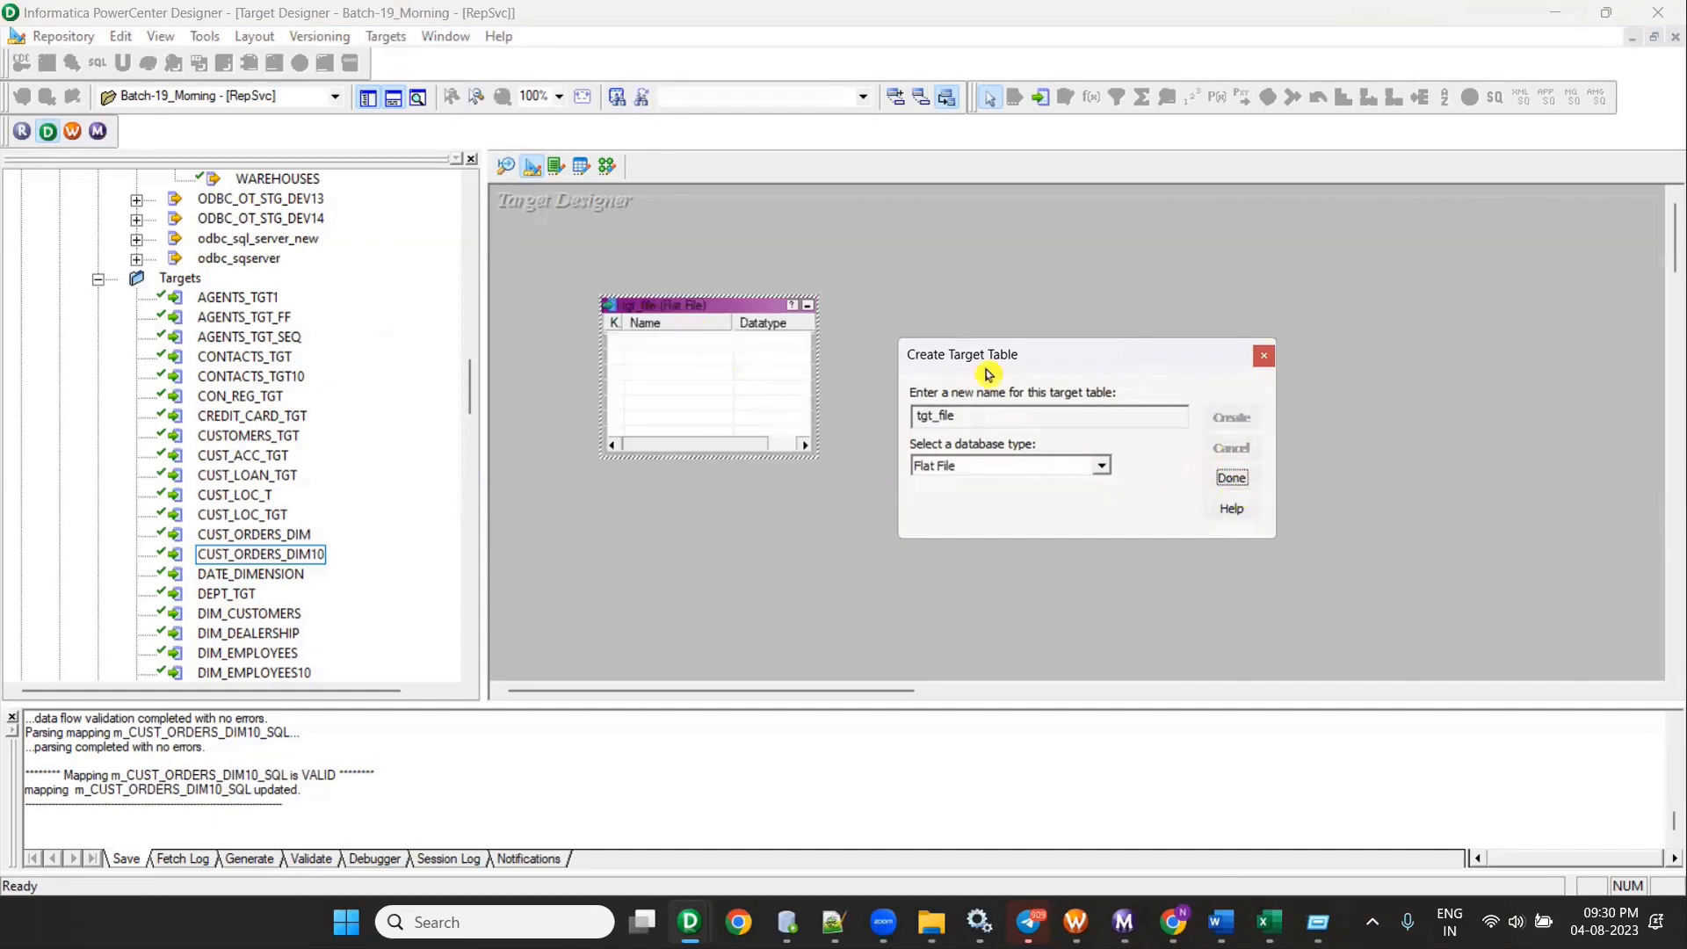
Step: Move the tgt_file definition aside, inspect the columns of Src_Ins_Scripts_tgt again, and iconize that definition
left_click_drag(673, 300, 909, 296)
double_click(674, 344)
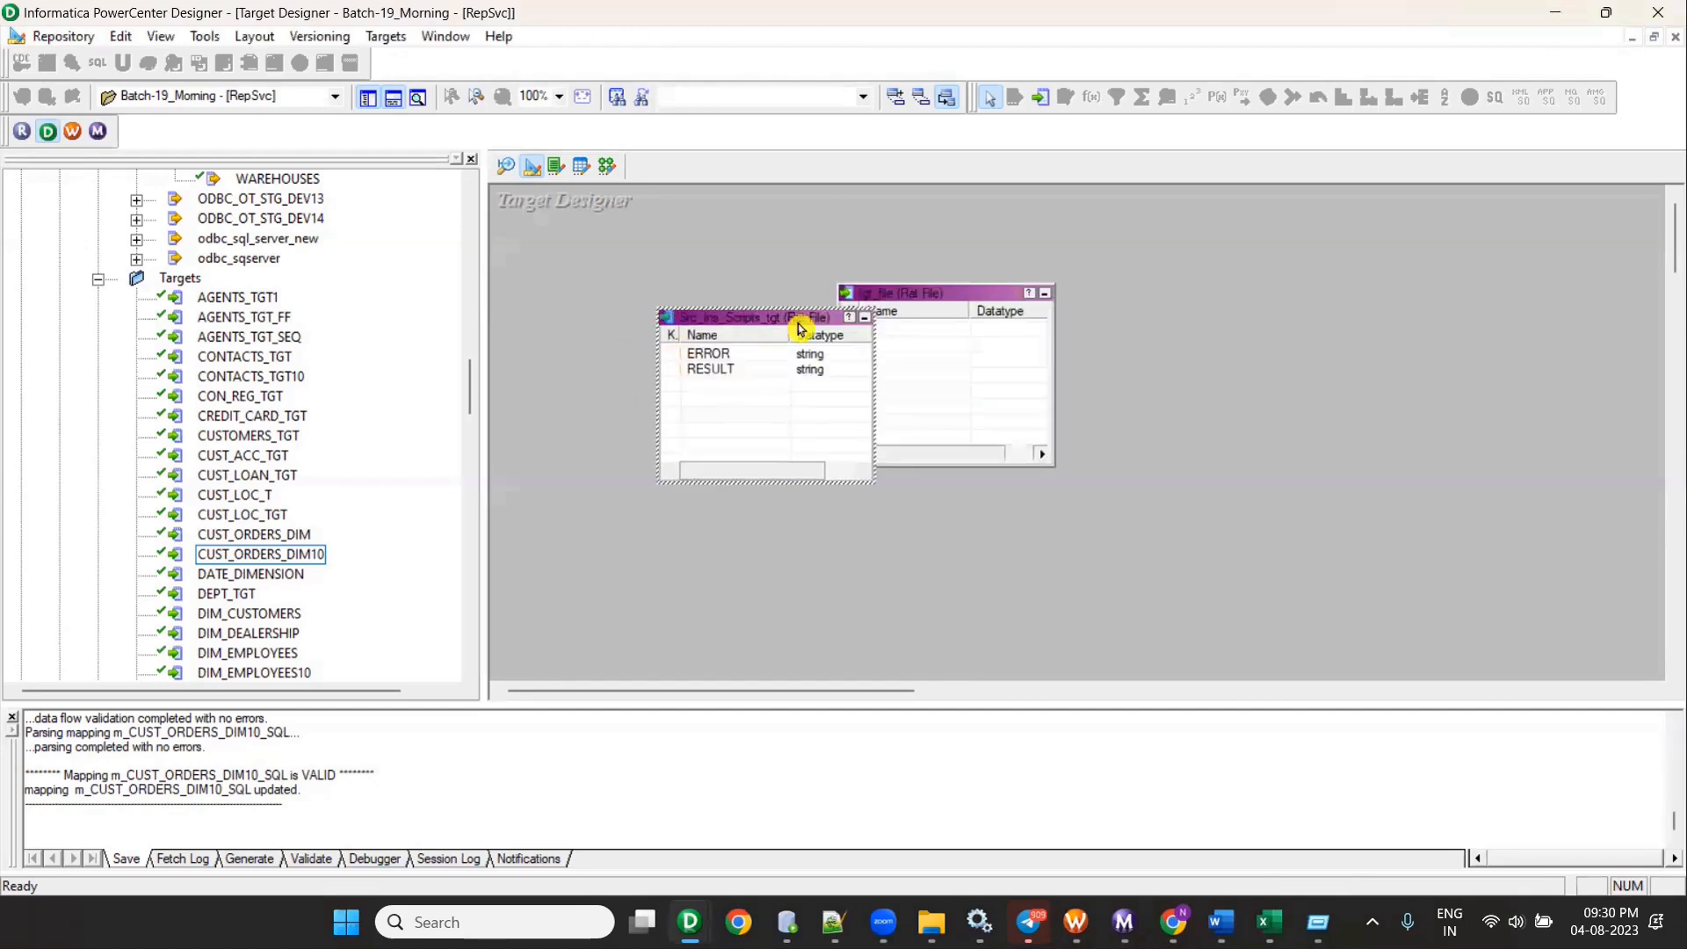
left_click(862, 316)
Step: Open tgt_file for editing, add two string columns, and name the first one ERROR with precision 500
double_click(874, 339)
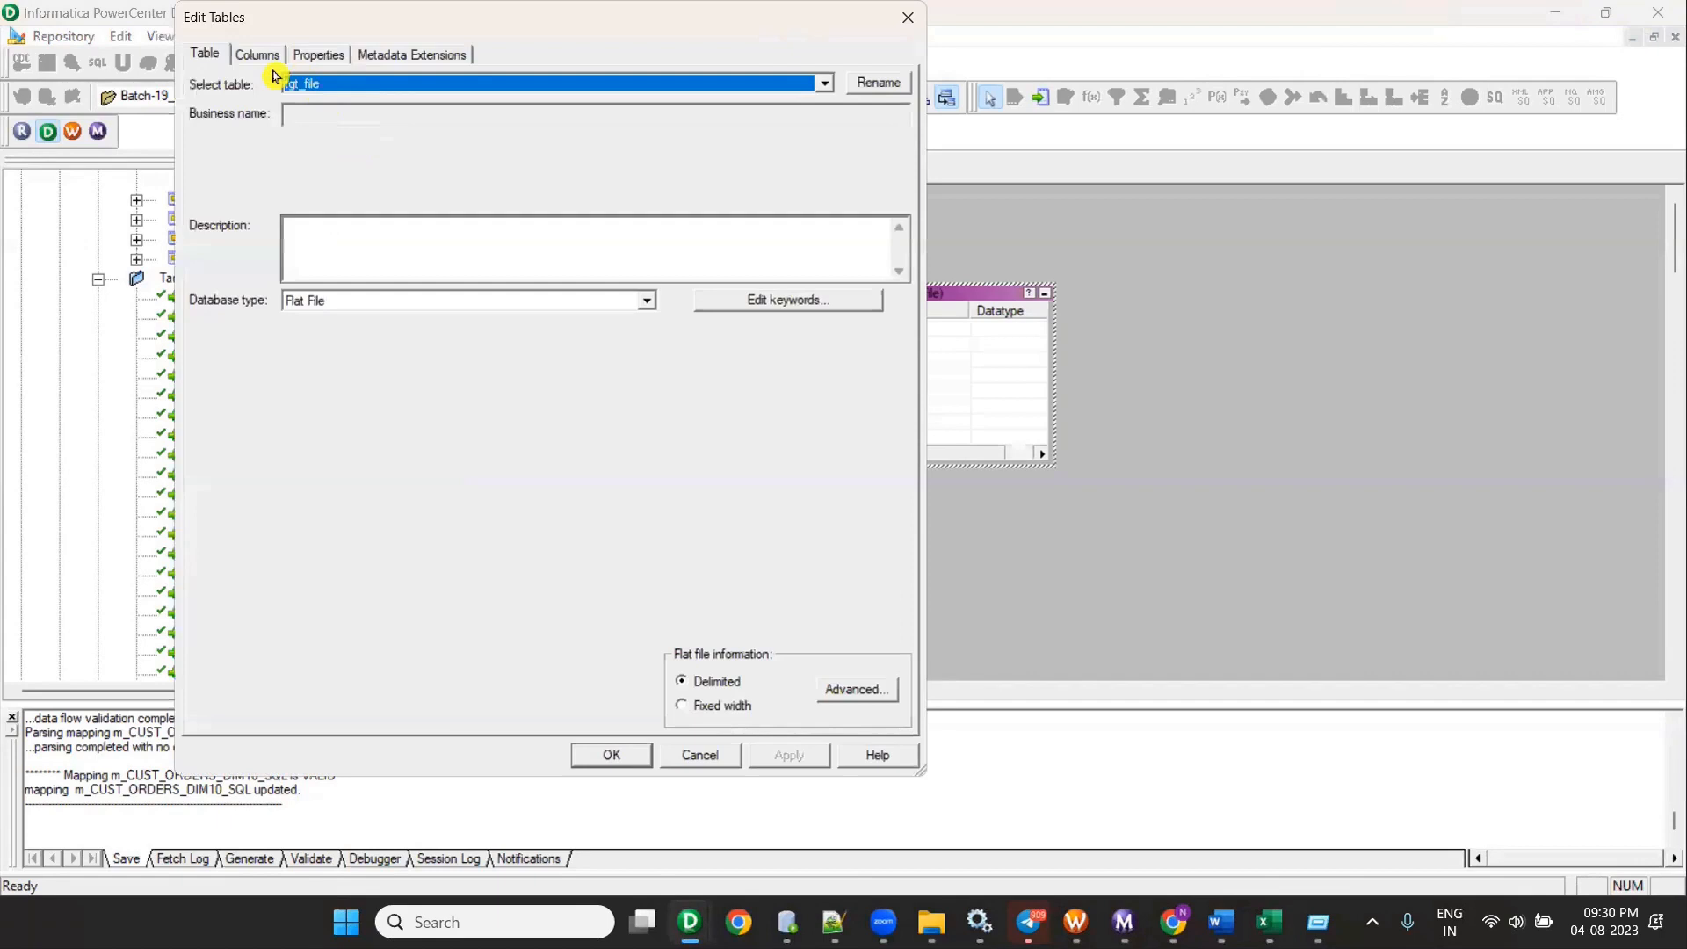
left_click(260, 56)
left_click(715, 109)
left_click(714, 109)
left_click(406, 156)
type("e")
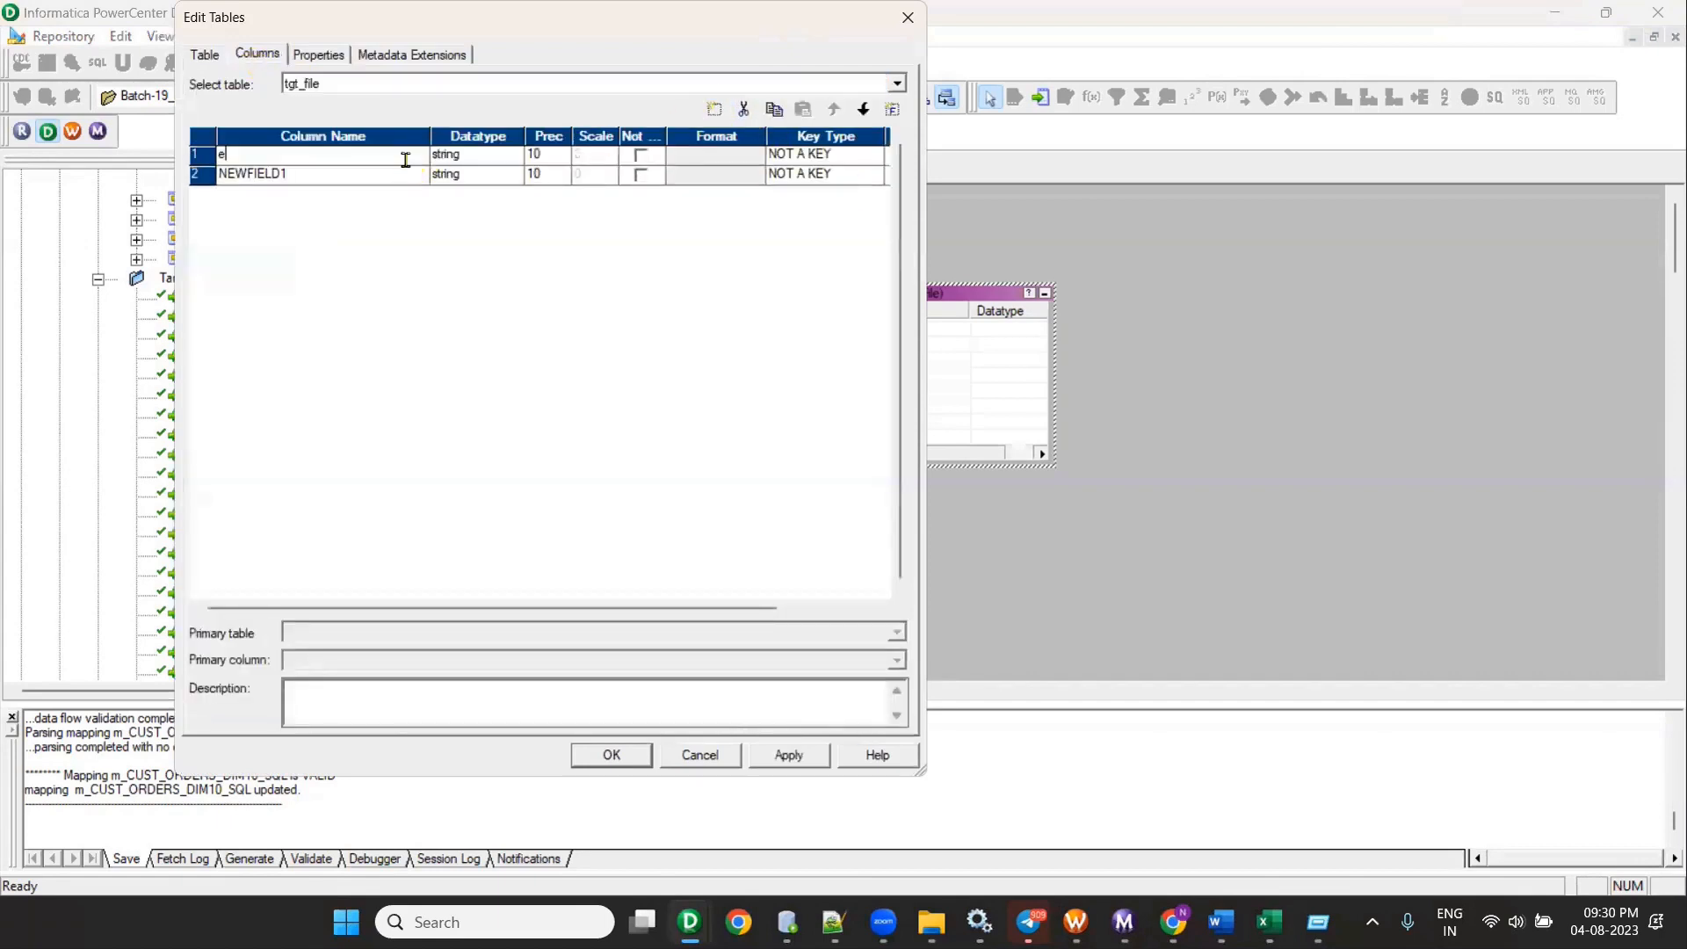
key("Tab")
key("Tab")
Step: Name the second tgt_file column RESULT, set its precision to 500, and accept the table changes
left_click(366, 175)
type("RESULT")
key("Tab")
key("Tab")
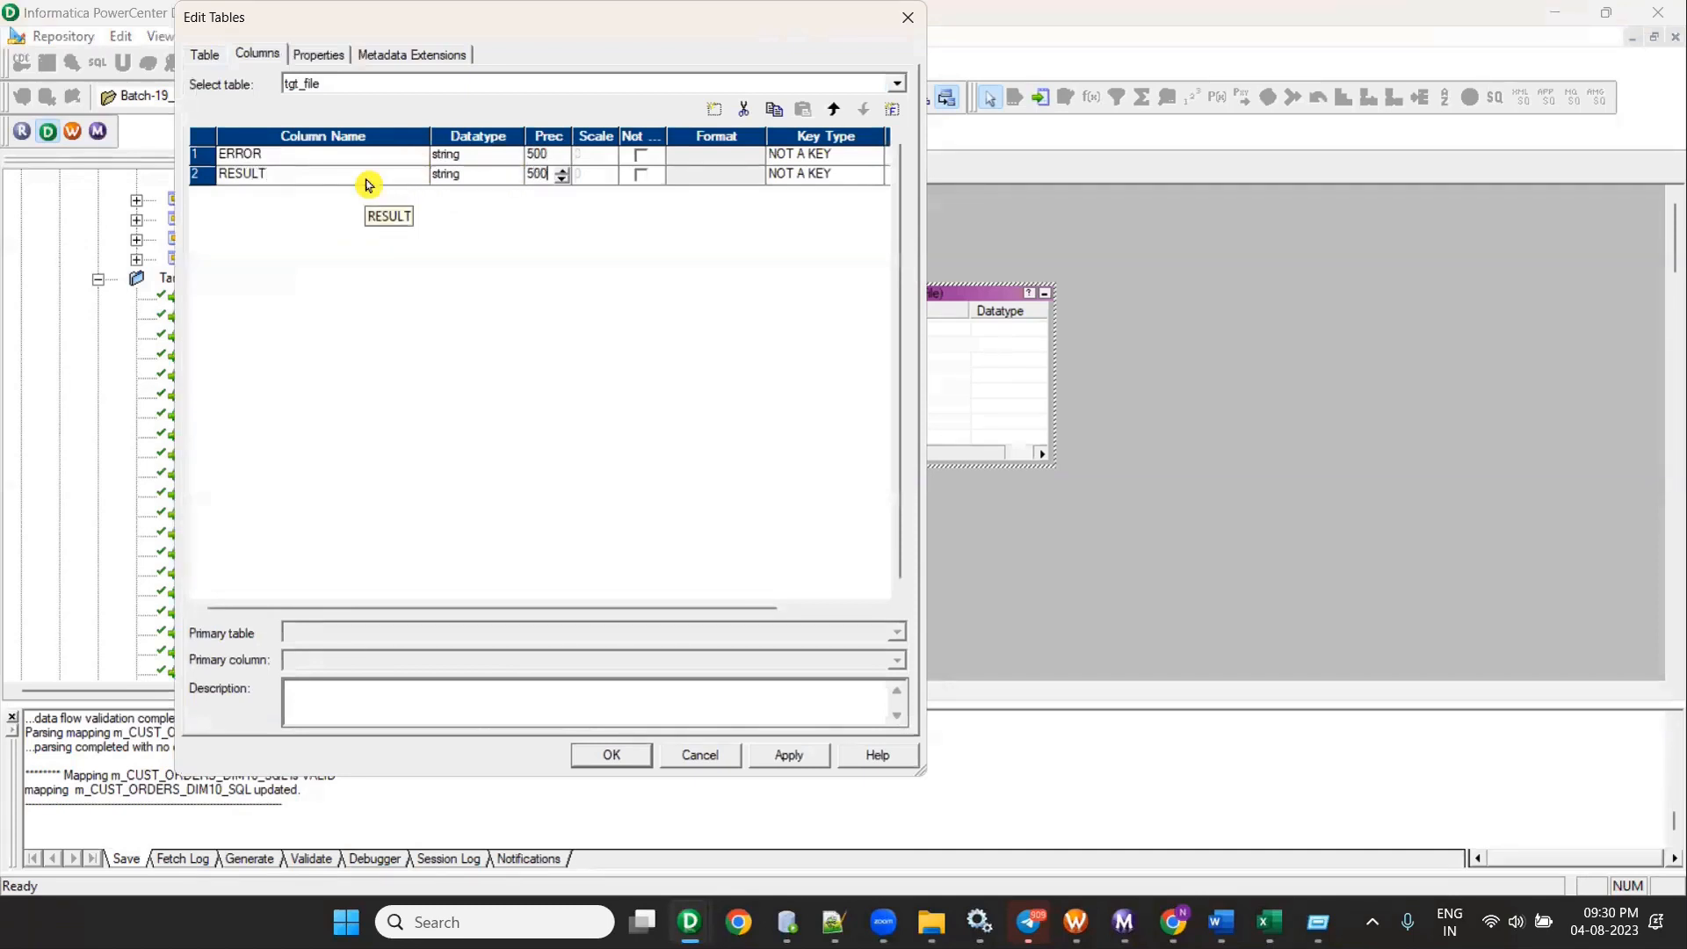
left_click(623, 762)
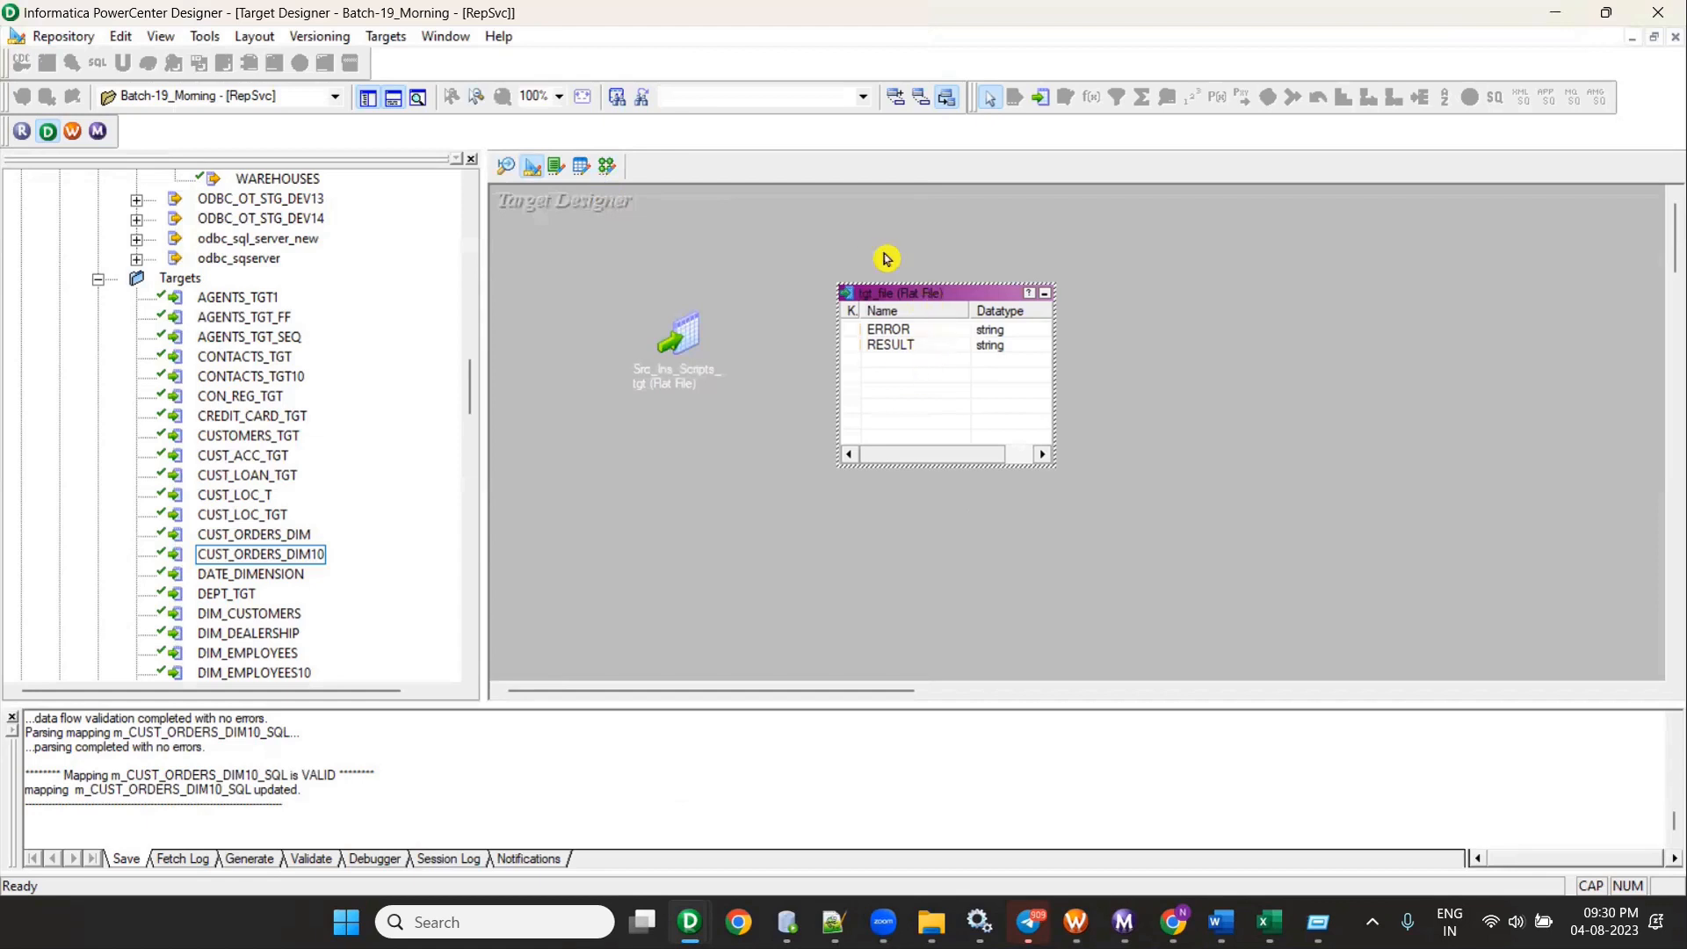
Step: Switch to the Mapping Designer and open the m_SRC_ins_SQL_SCRIPT mapping to examine its data flow
left_click(607, 166)
left_click(708, 167)
left_click(730, 257)
left_click(743, 167)
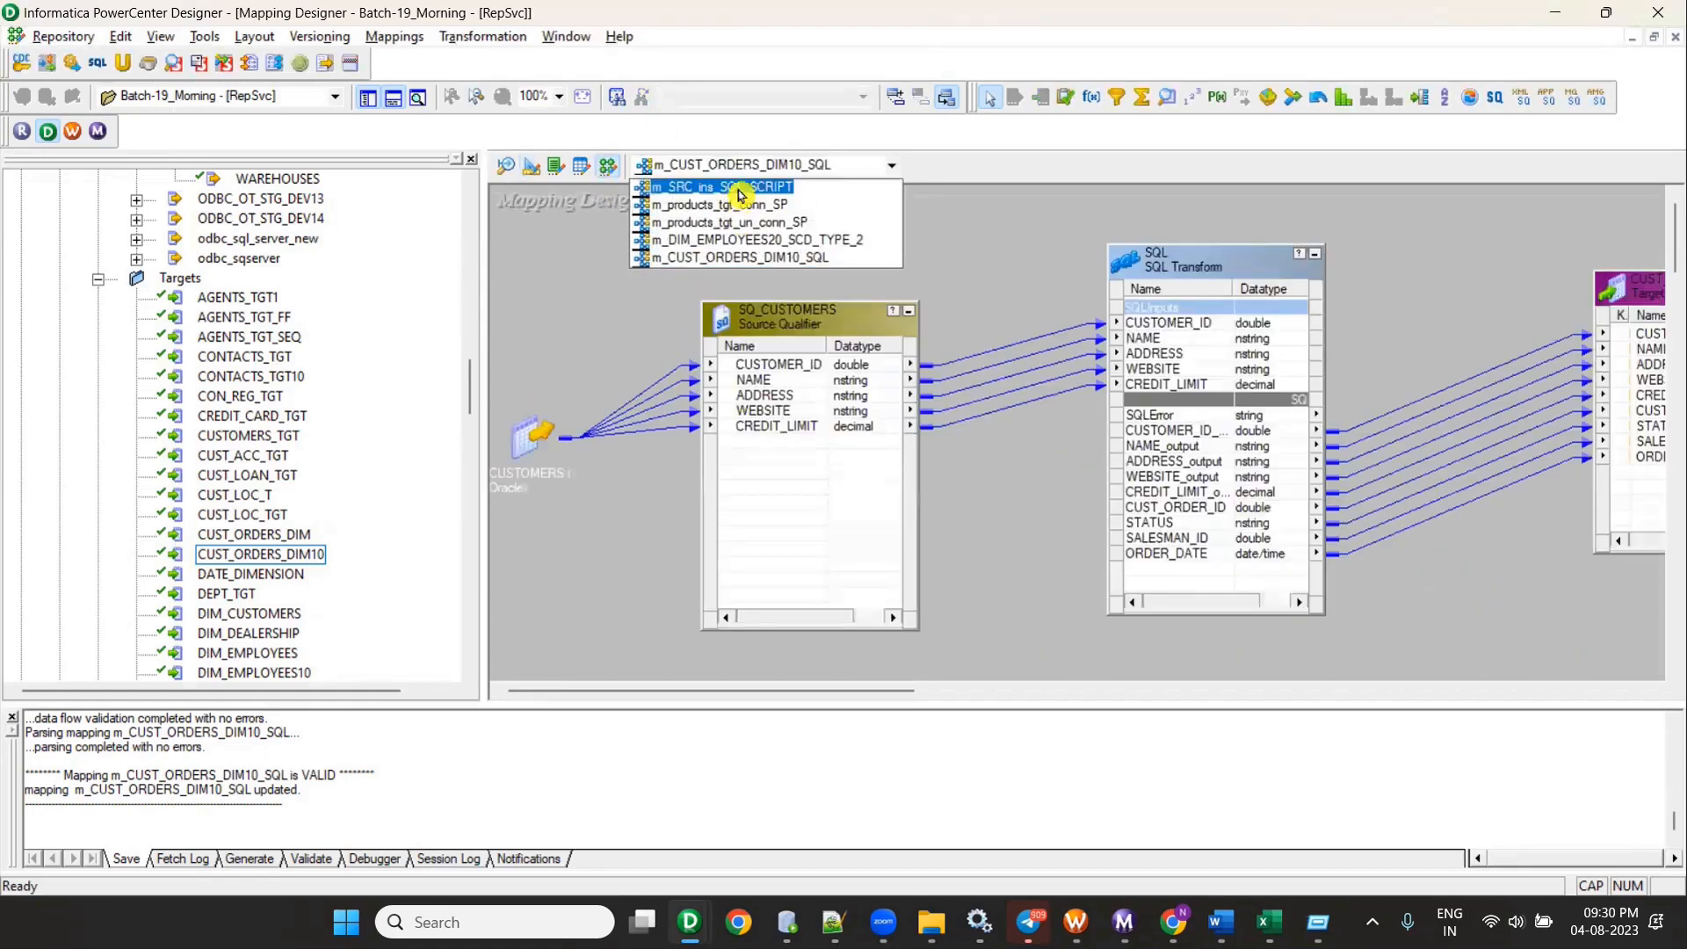
left_click(741, 187)
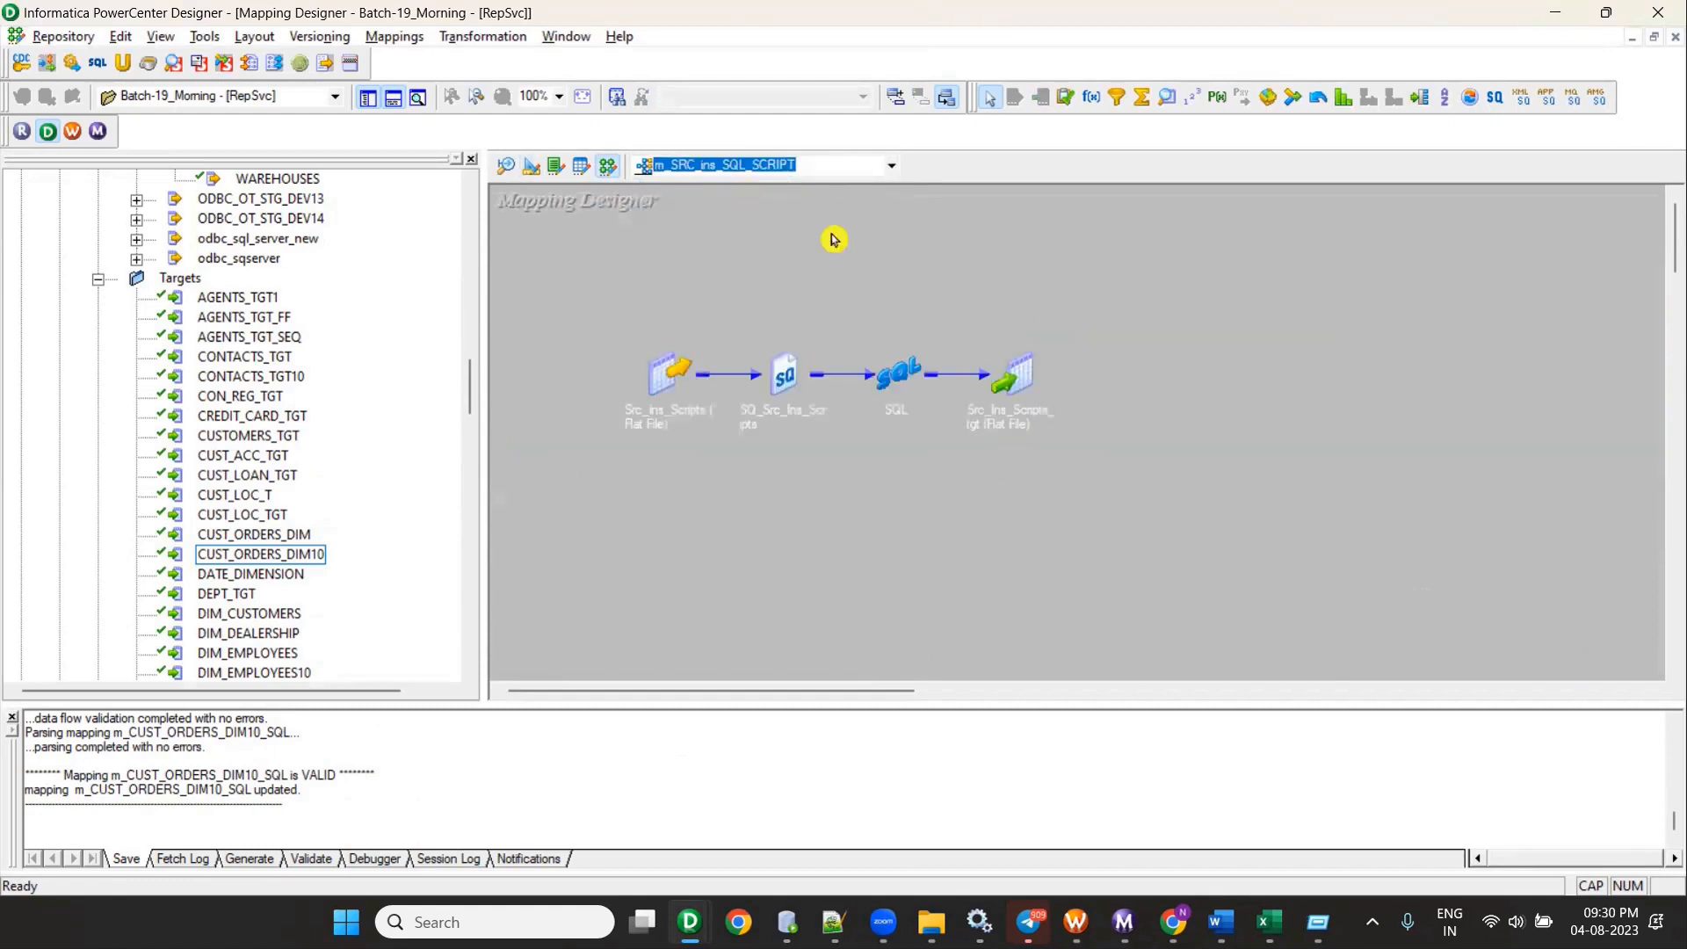
Step: View the m_CUST_ORDERS_DIM10_SQL mapping arranged as icons and compare its flow with m_SRC_ins_SQL_SCRIPT
left_click(785, 171)
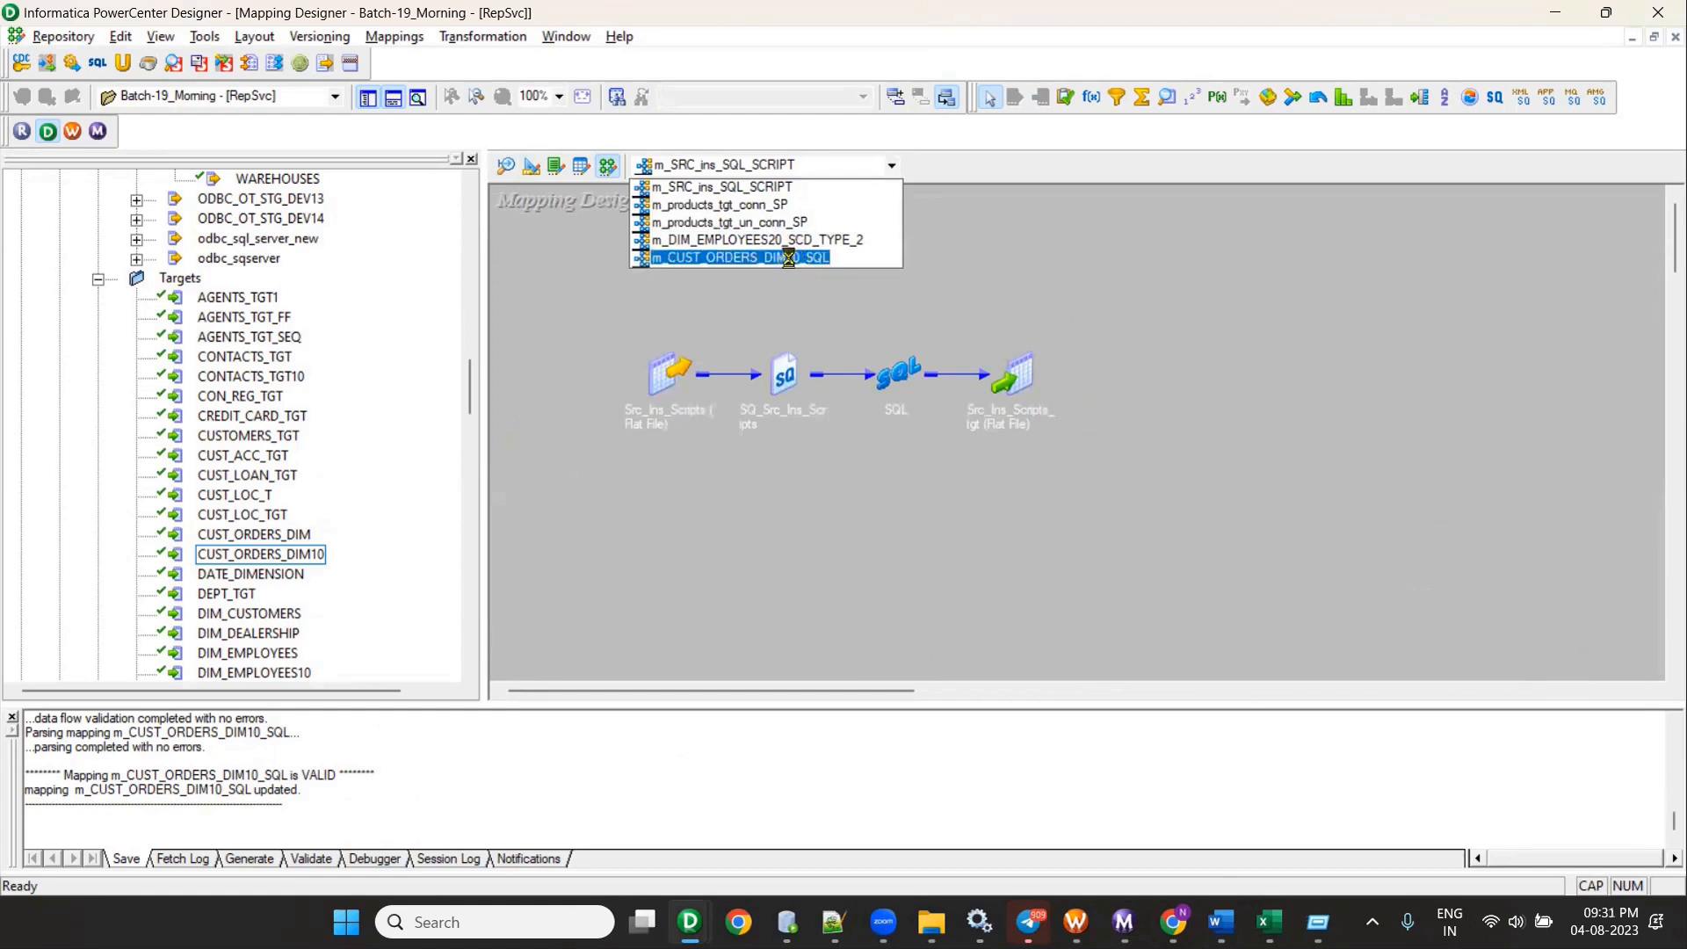
left_click(789, 258)
right_click(892, 259)
left_click(914, 366)
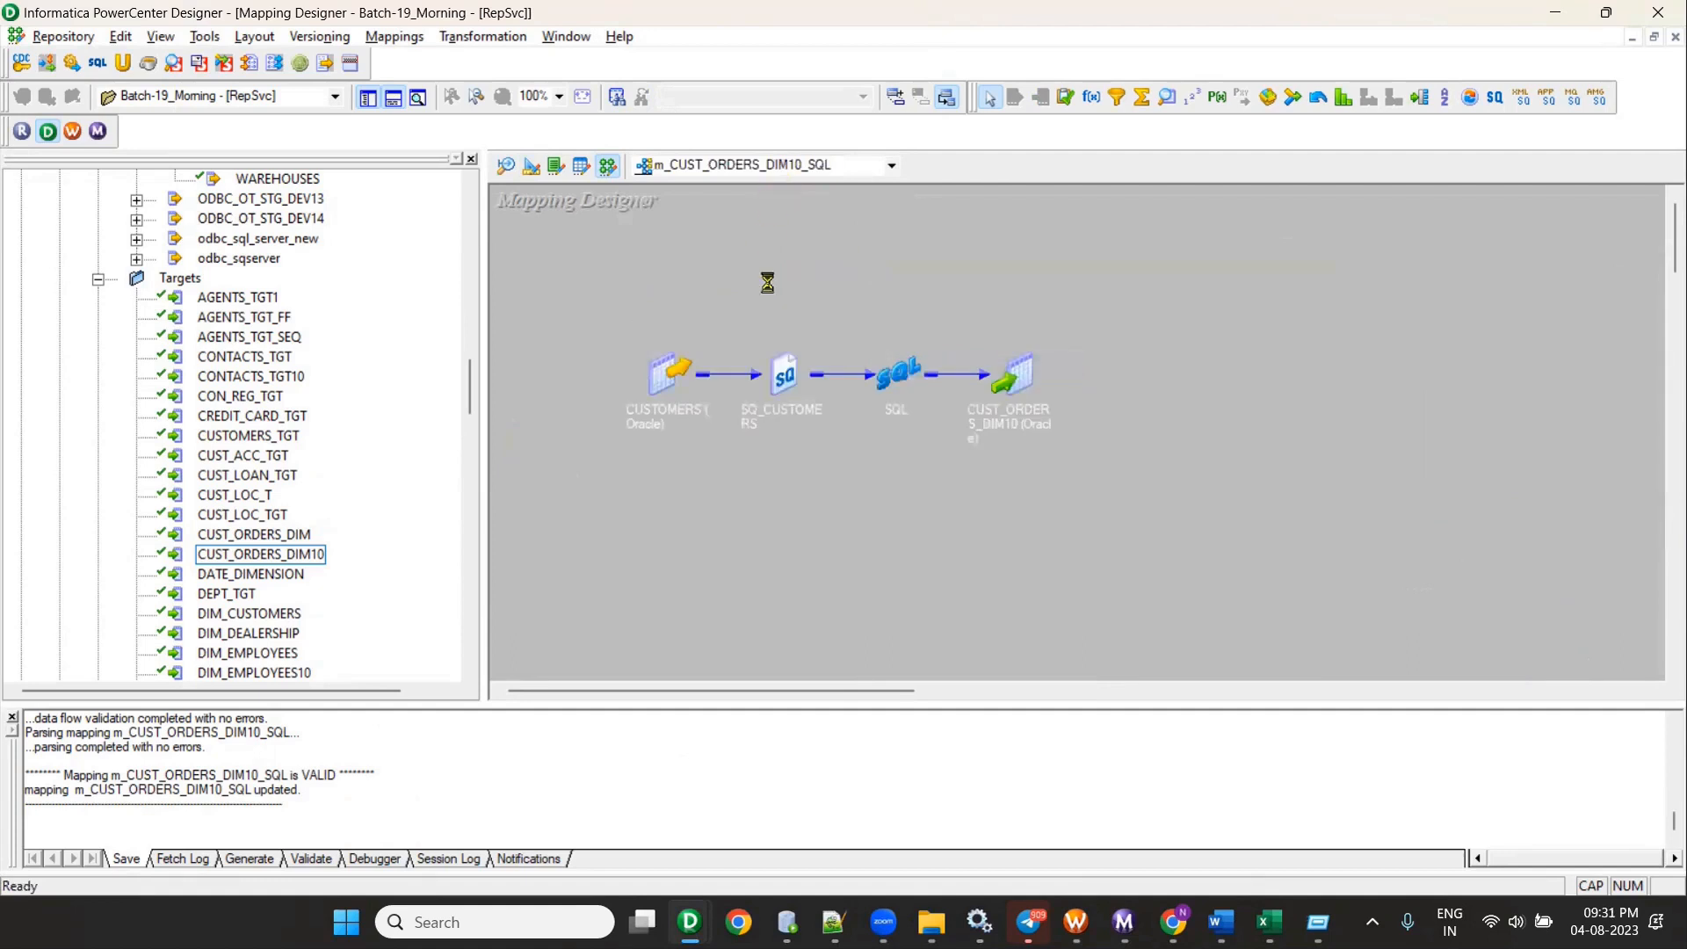
left_click(975, 518)
left_click(785, 165)
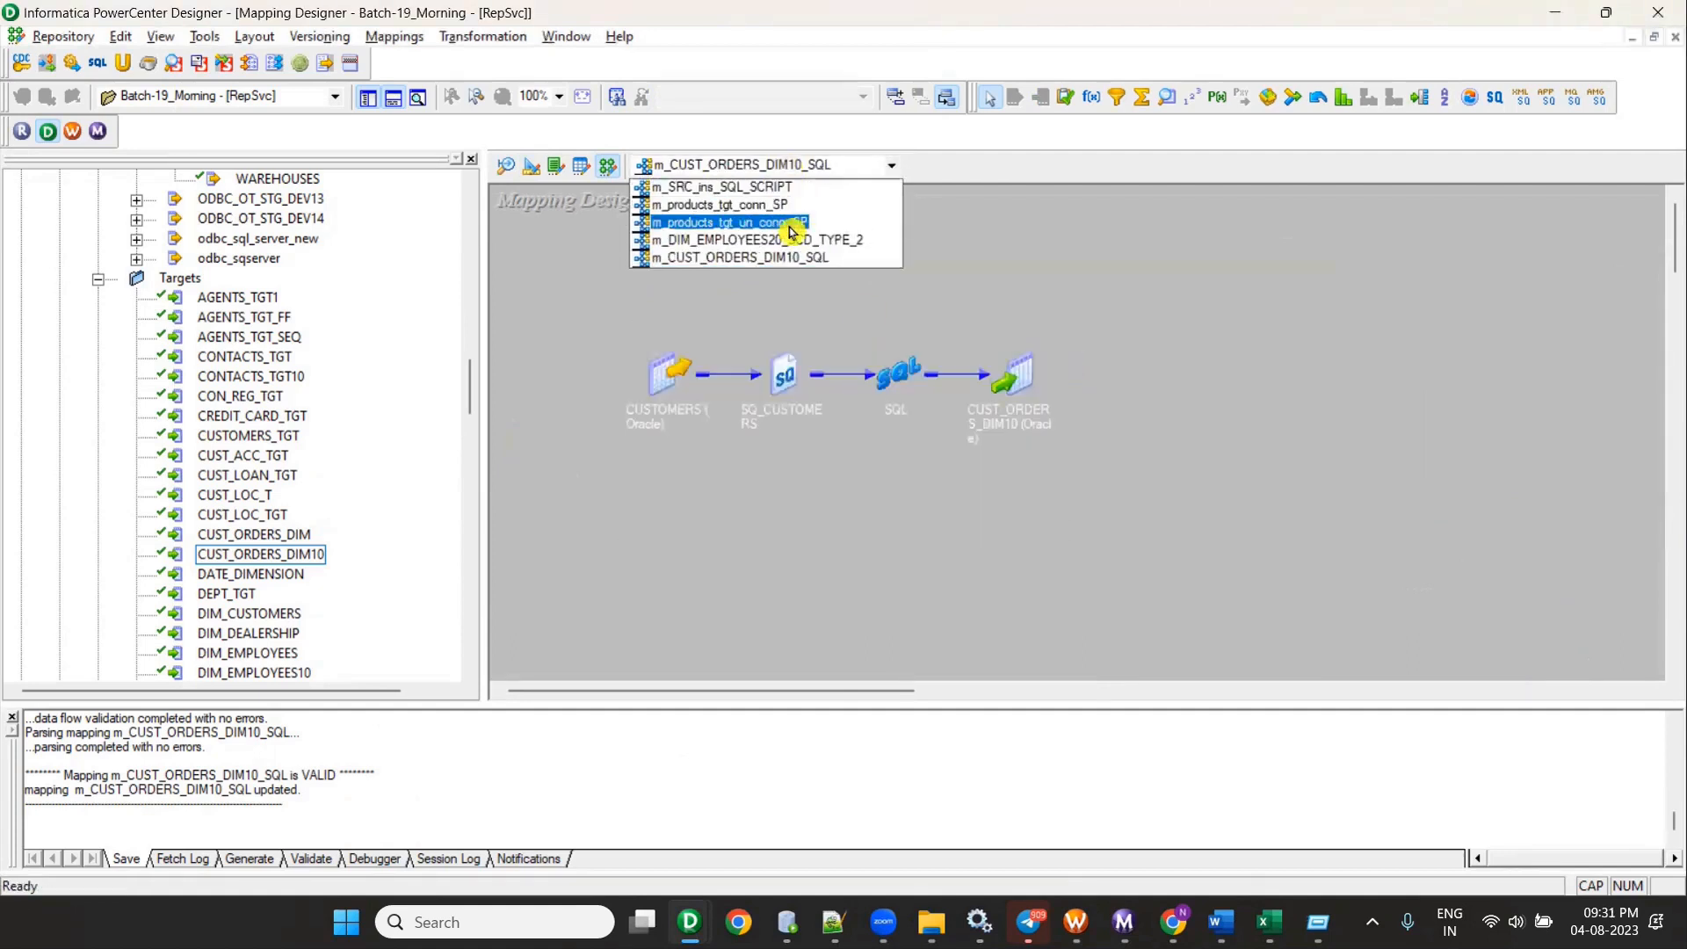
left_click(773, 187)
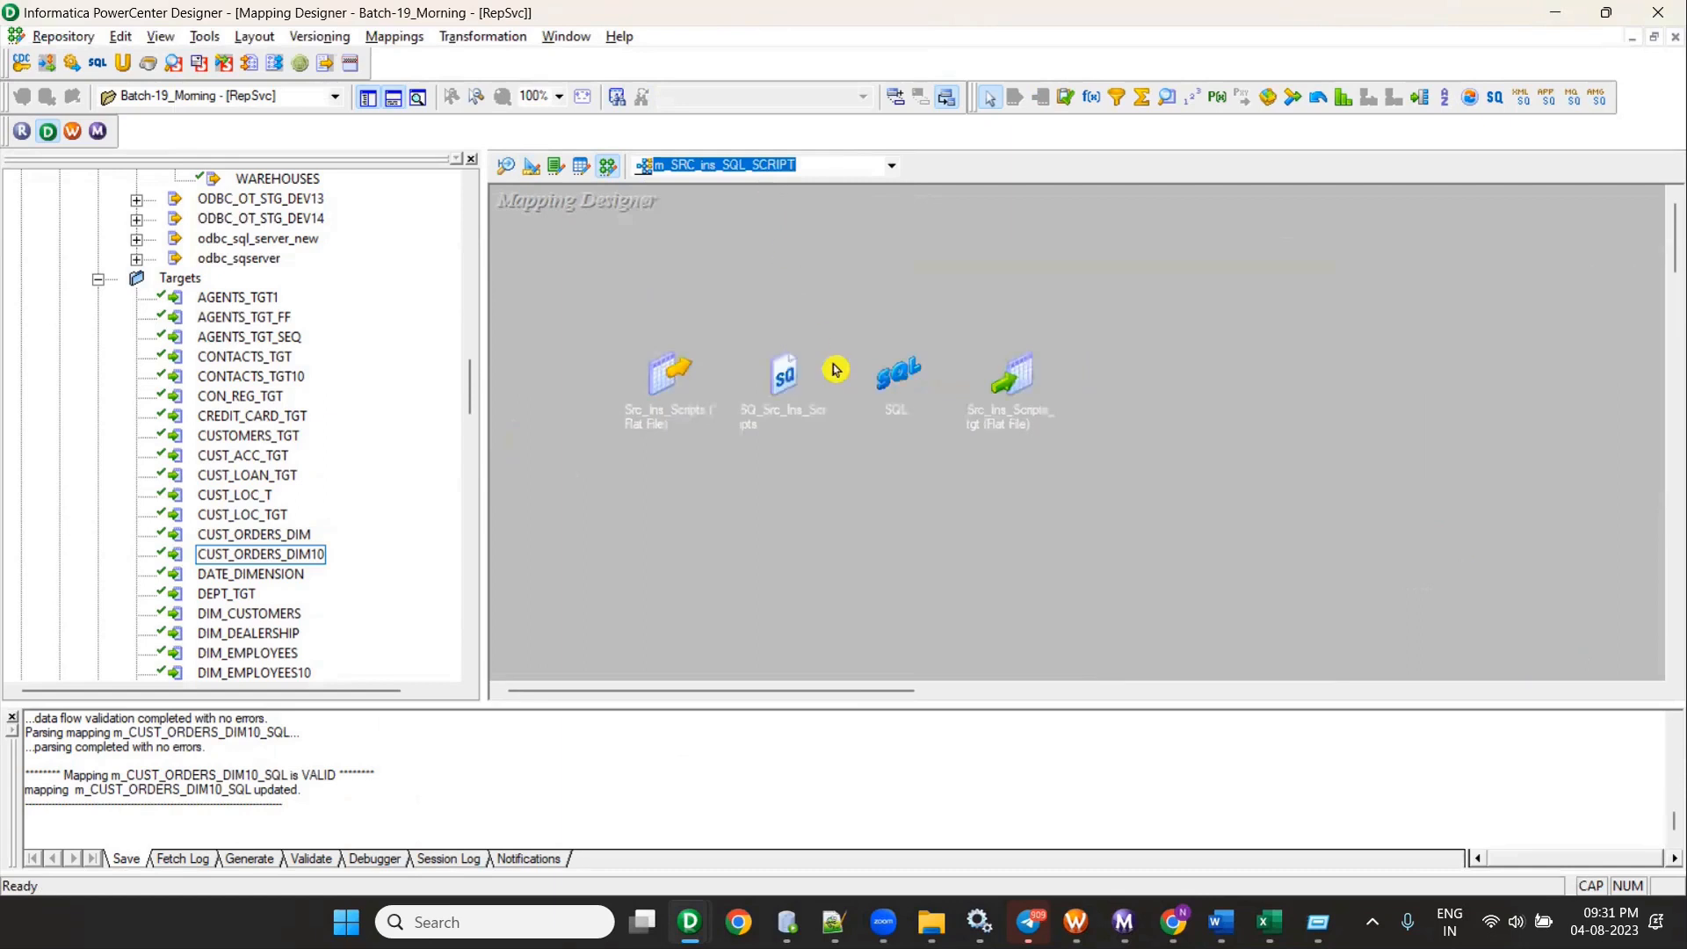
Step: Review the Ins_Scripts source in the Source Analyzer and the tgt_file target in the Target Designer
scroll(352, 528, "down", 20)
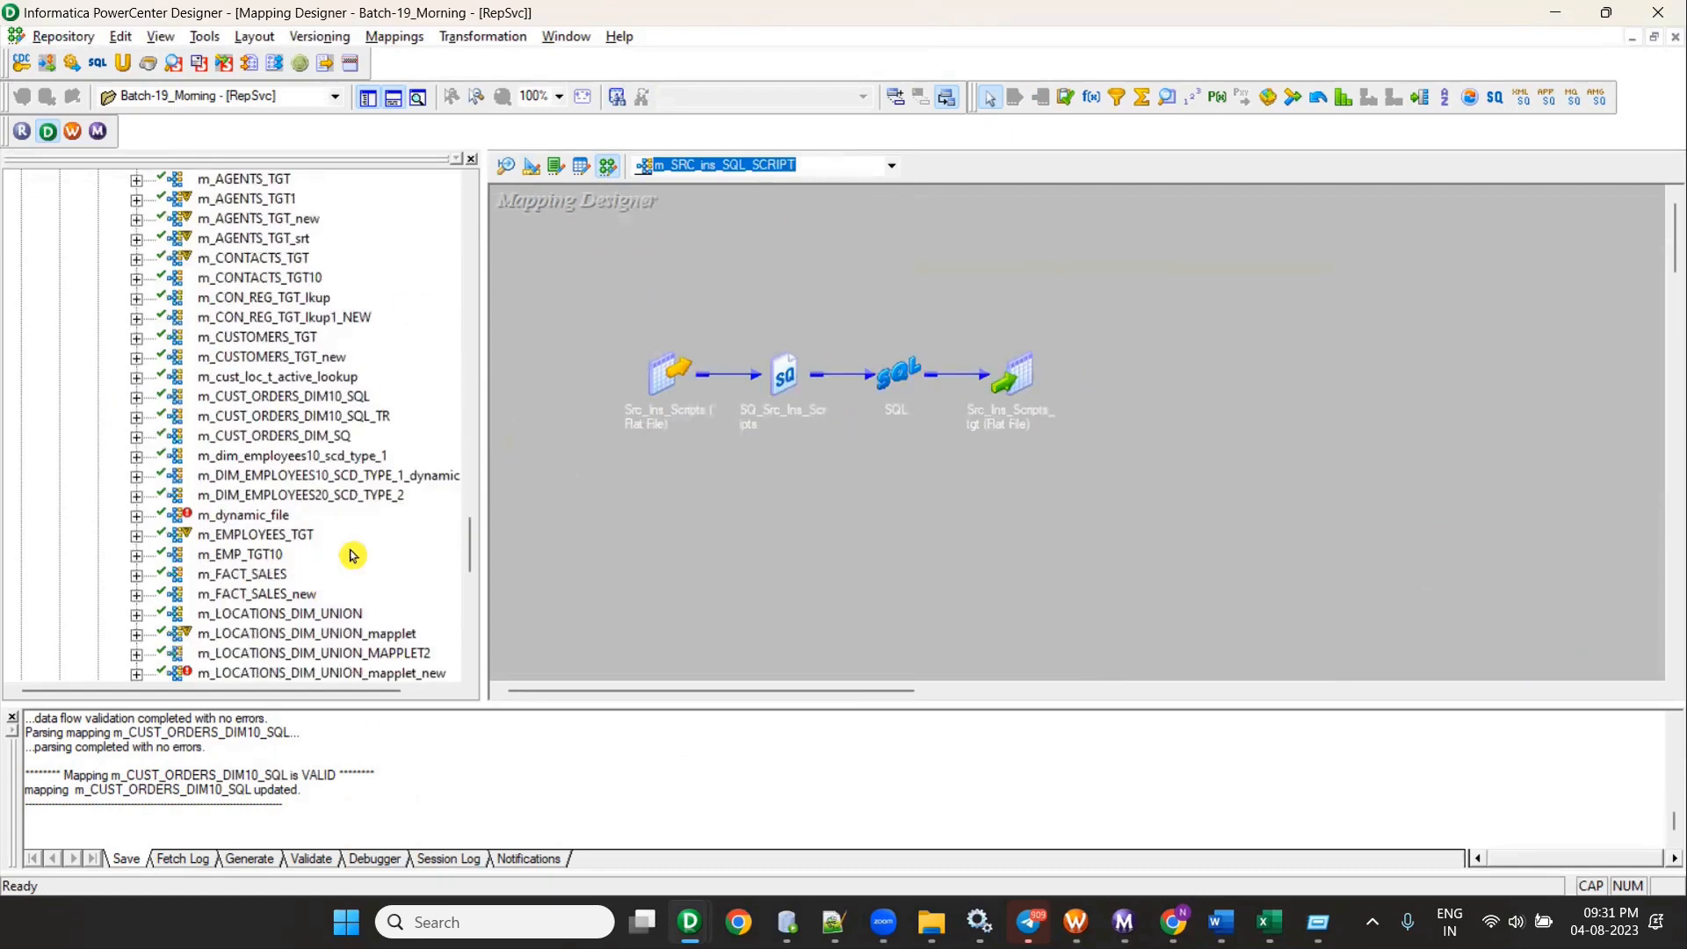
left_click(538, 169)
left_click(504, 173)
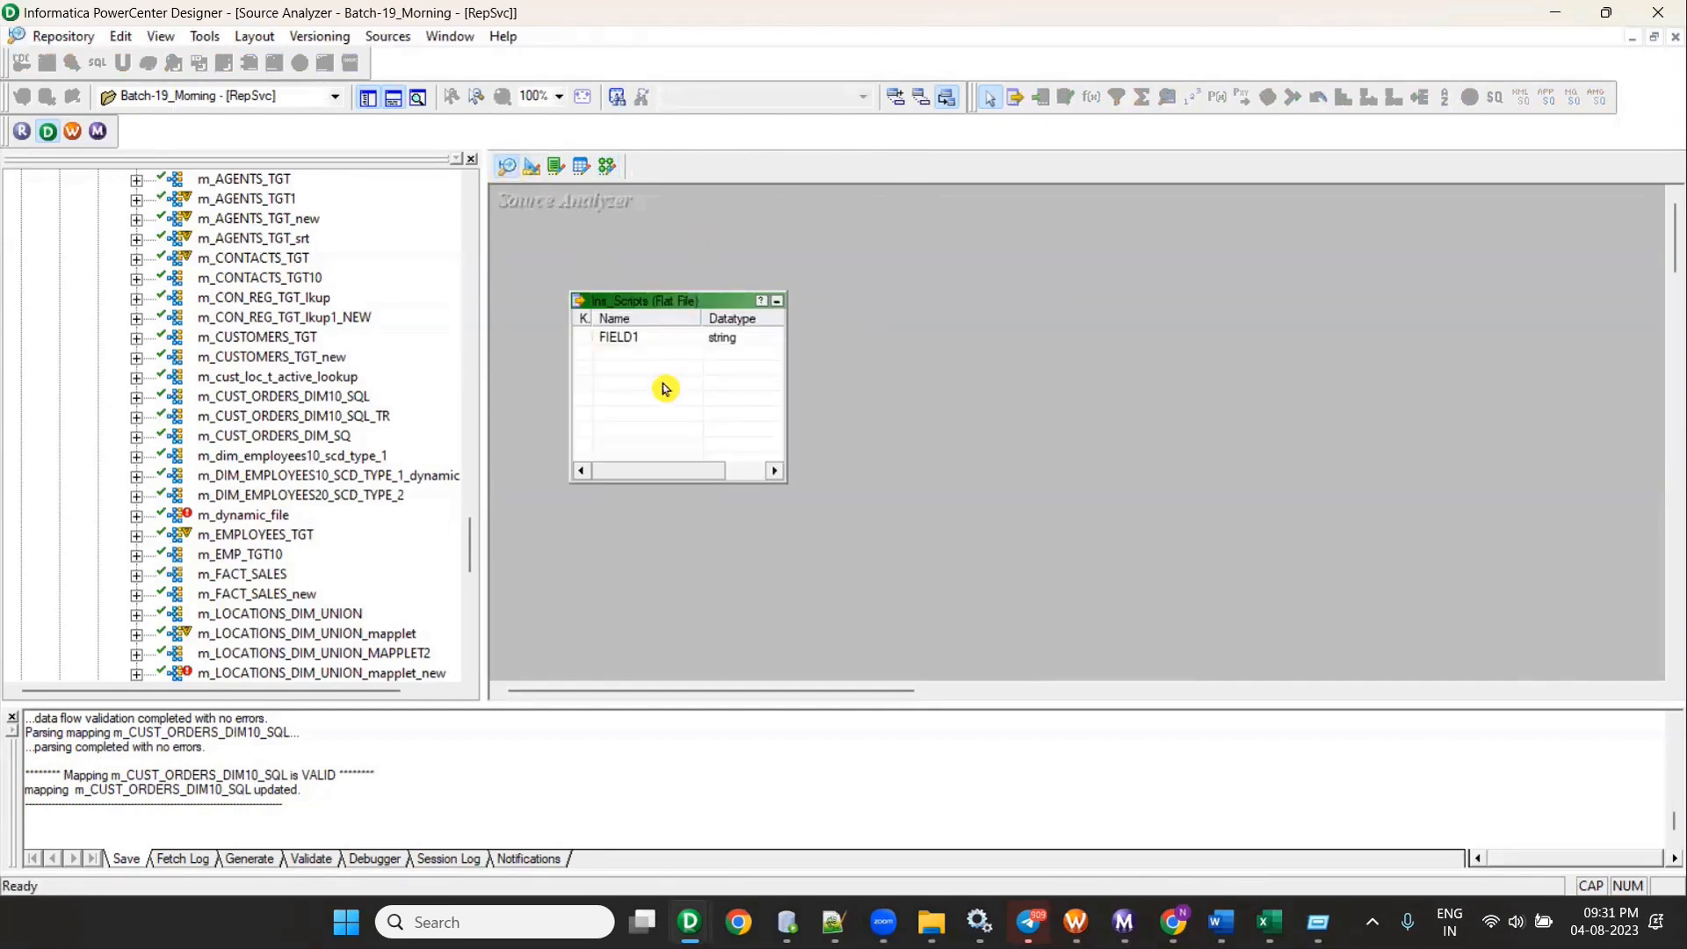
left_click(534, 167)
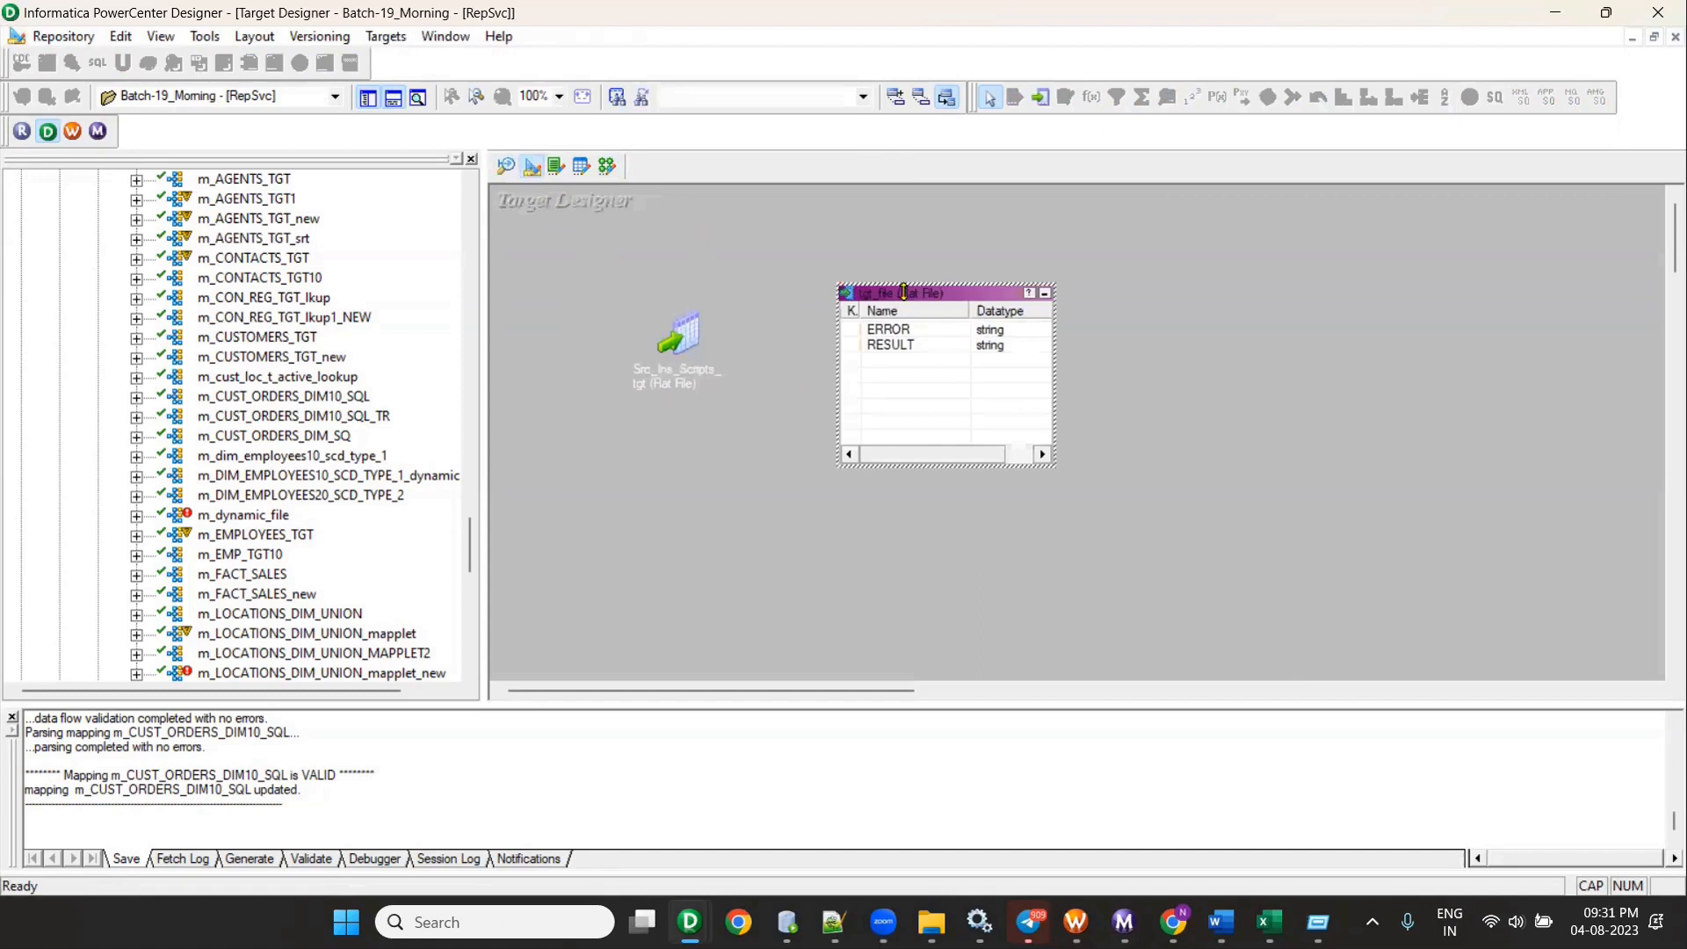
Step: Create a new mapping named m_SQL_TR_script, consulting the SQL TRANSFORMATION Word document for the mode name
left_click(607, 165)
left_click(372, 39)
left_click(391, 58)
type("M")
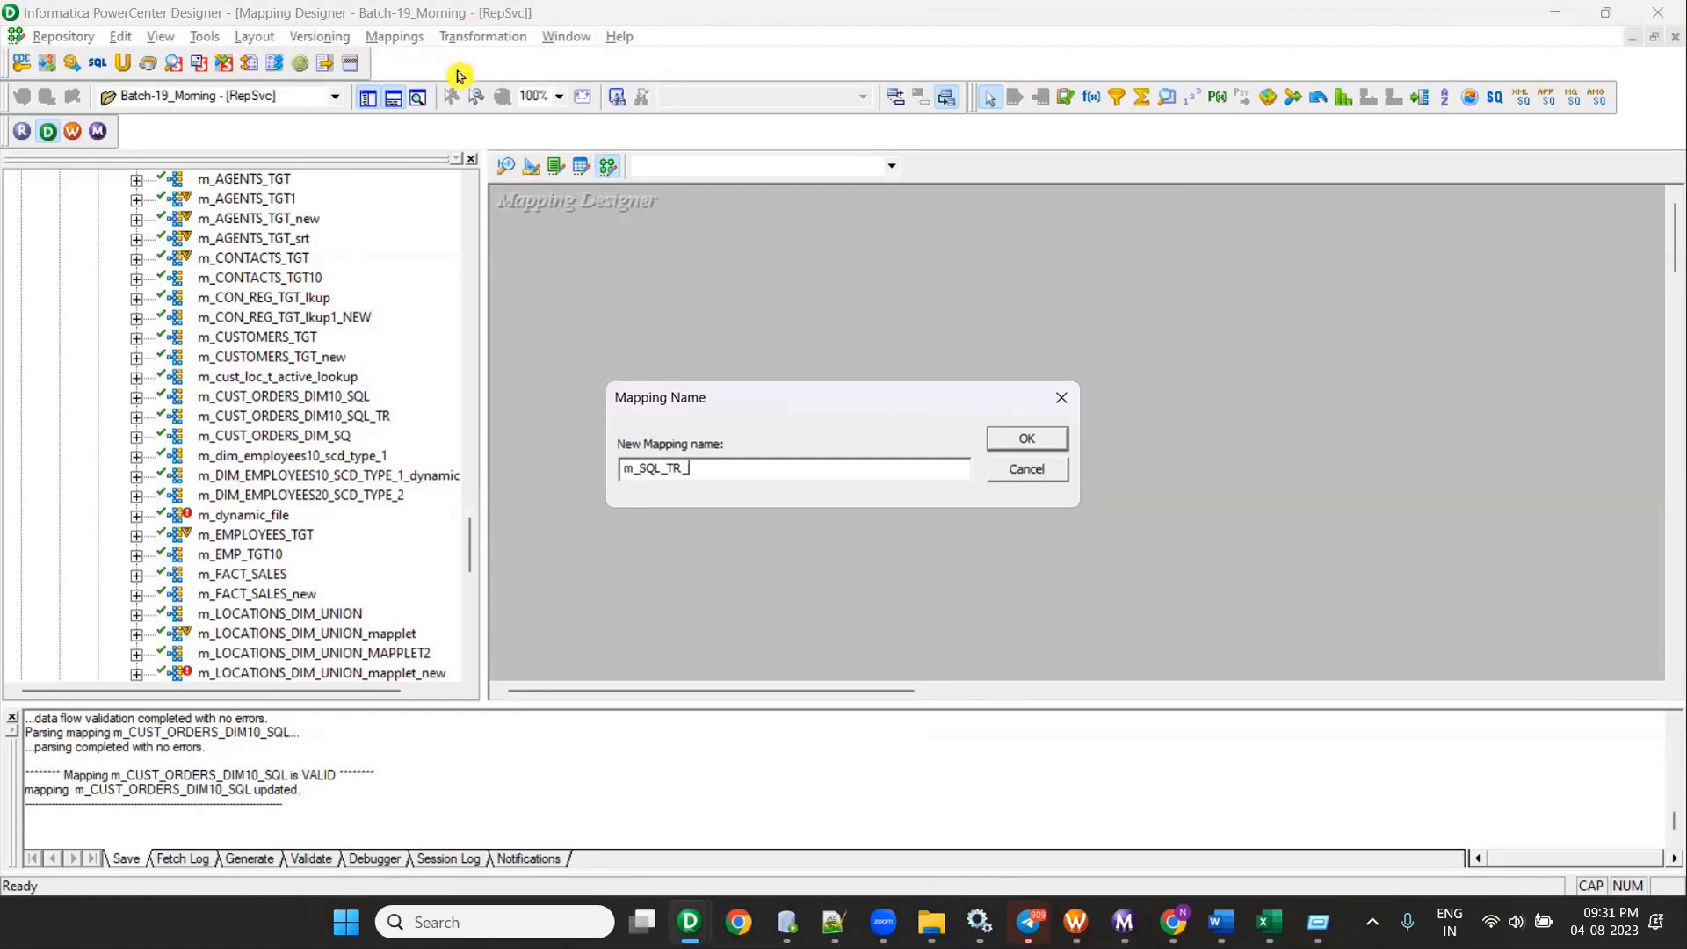
mouse_move(1221, 922)
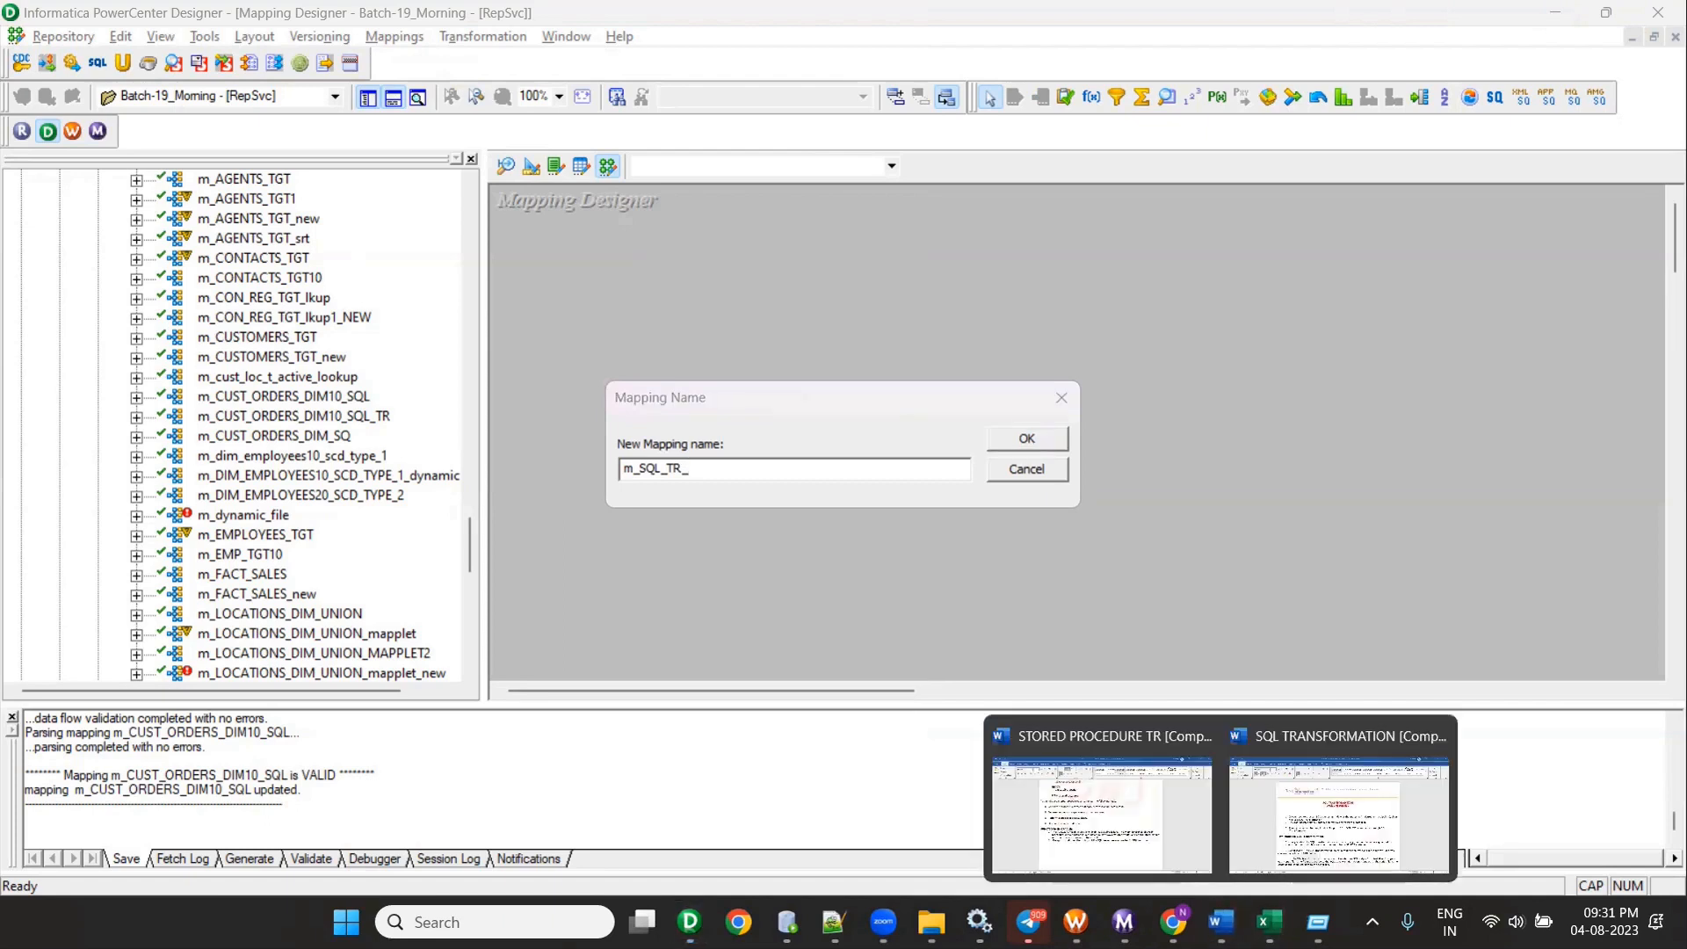
left_click(1313, 829)
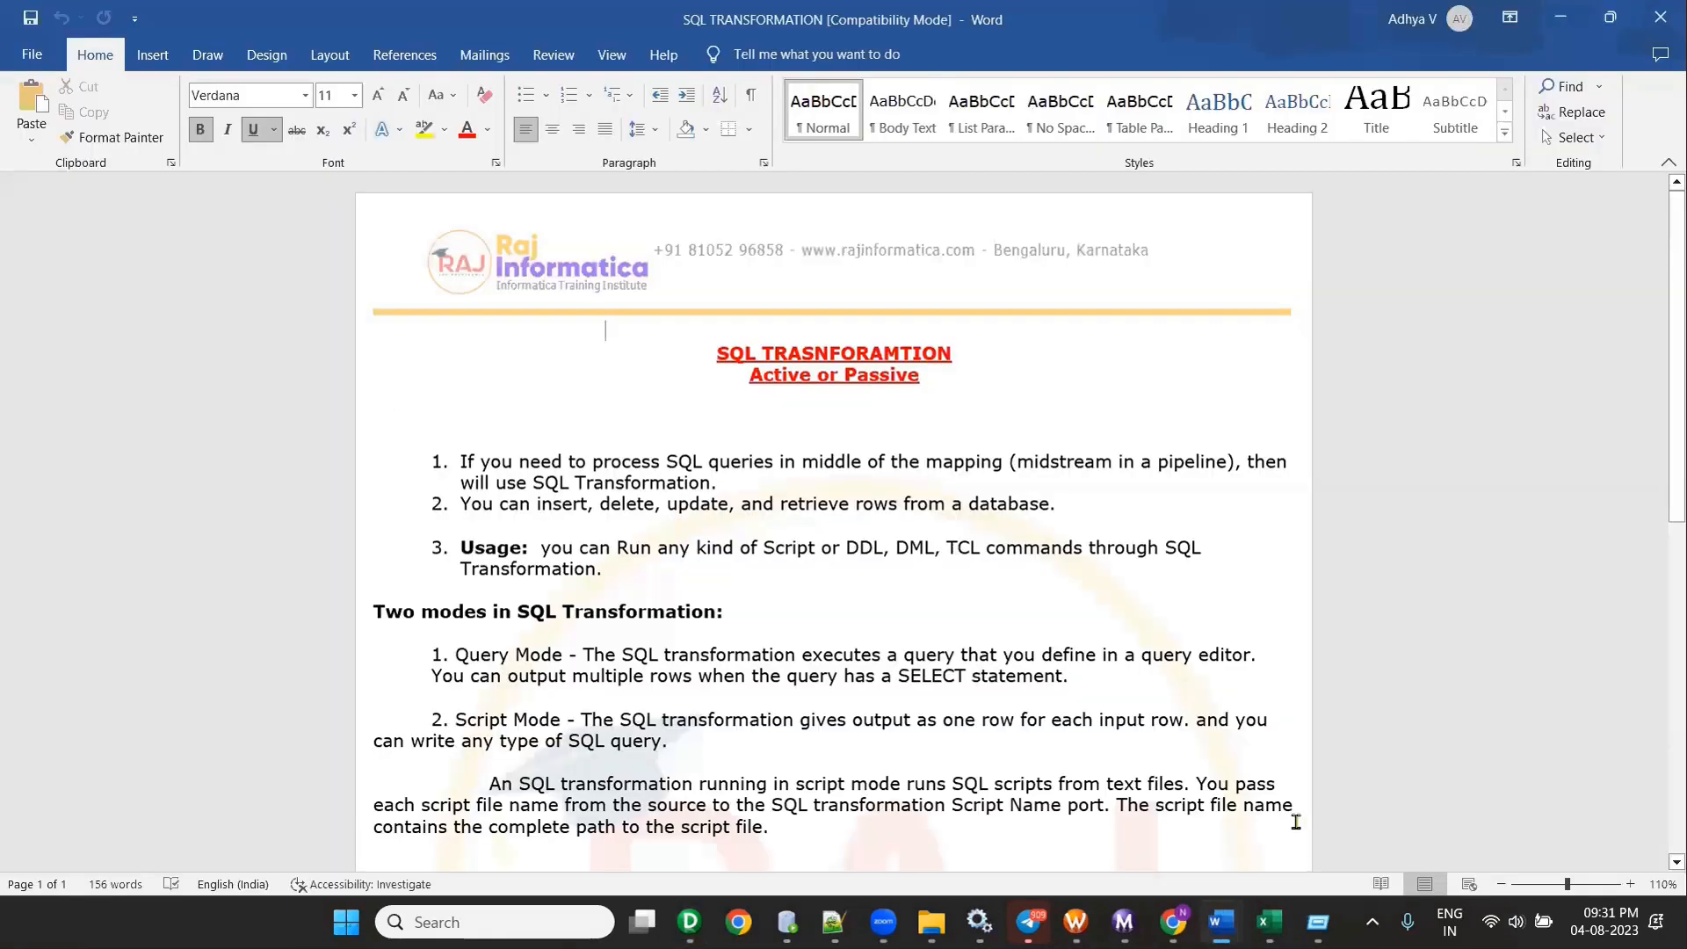
left_click(1560, 18)
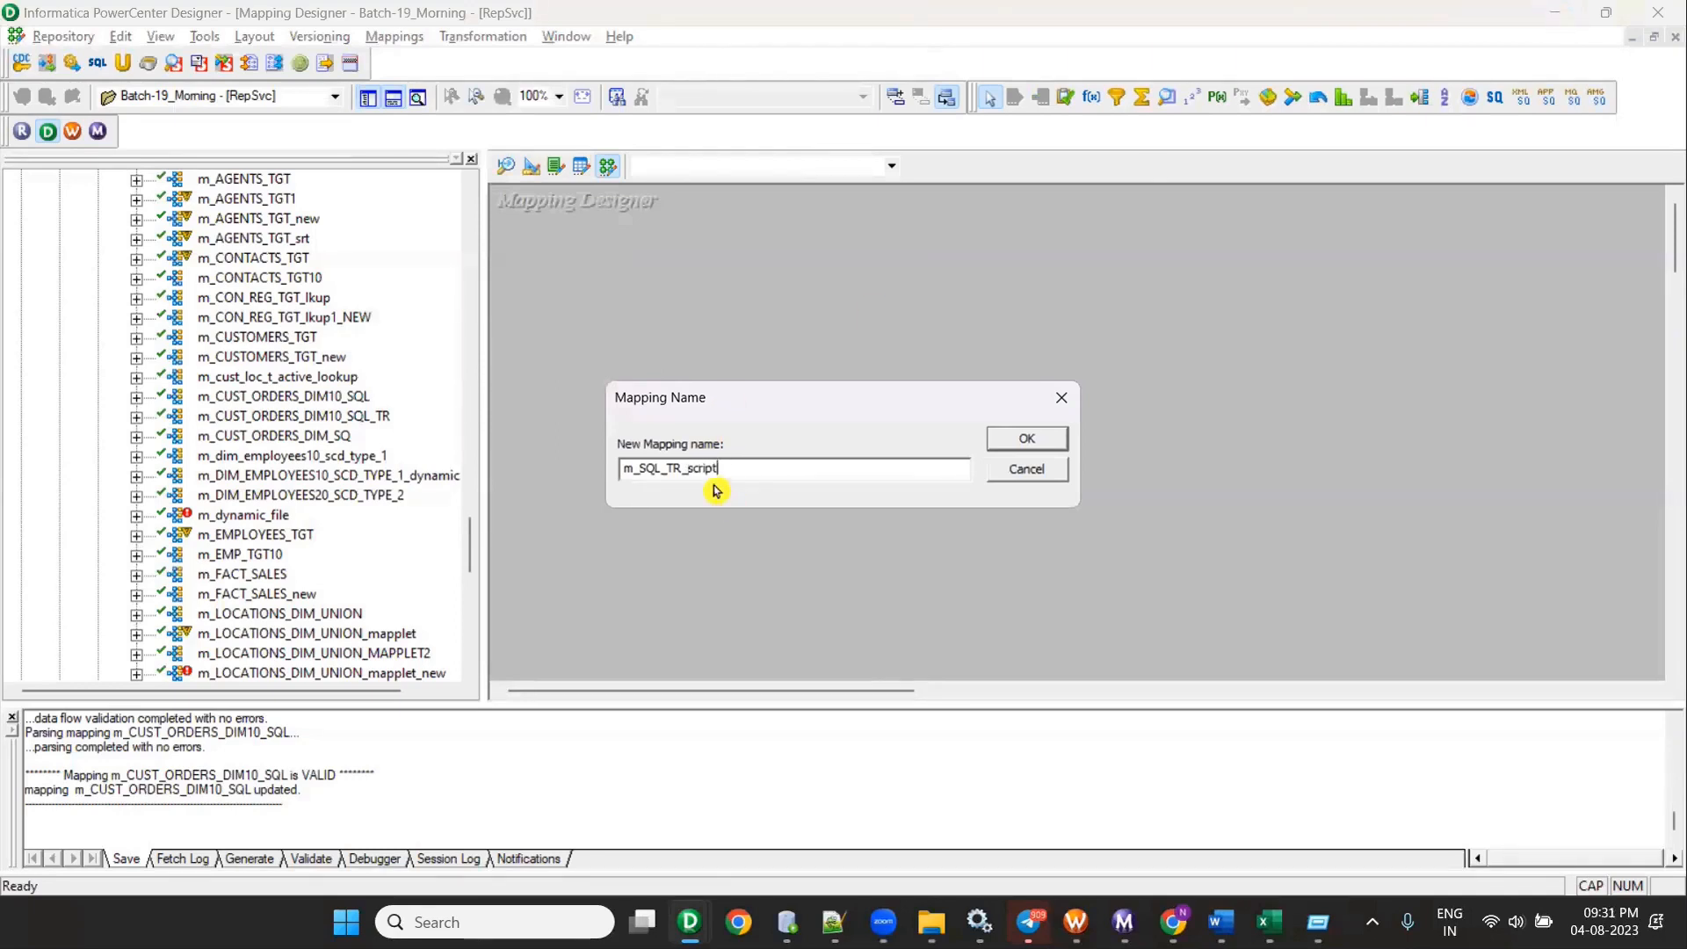
left_click(1042, 440)
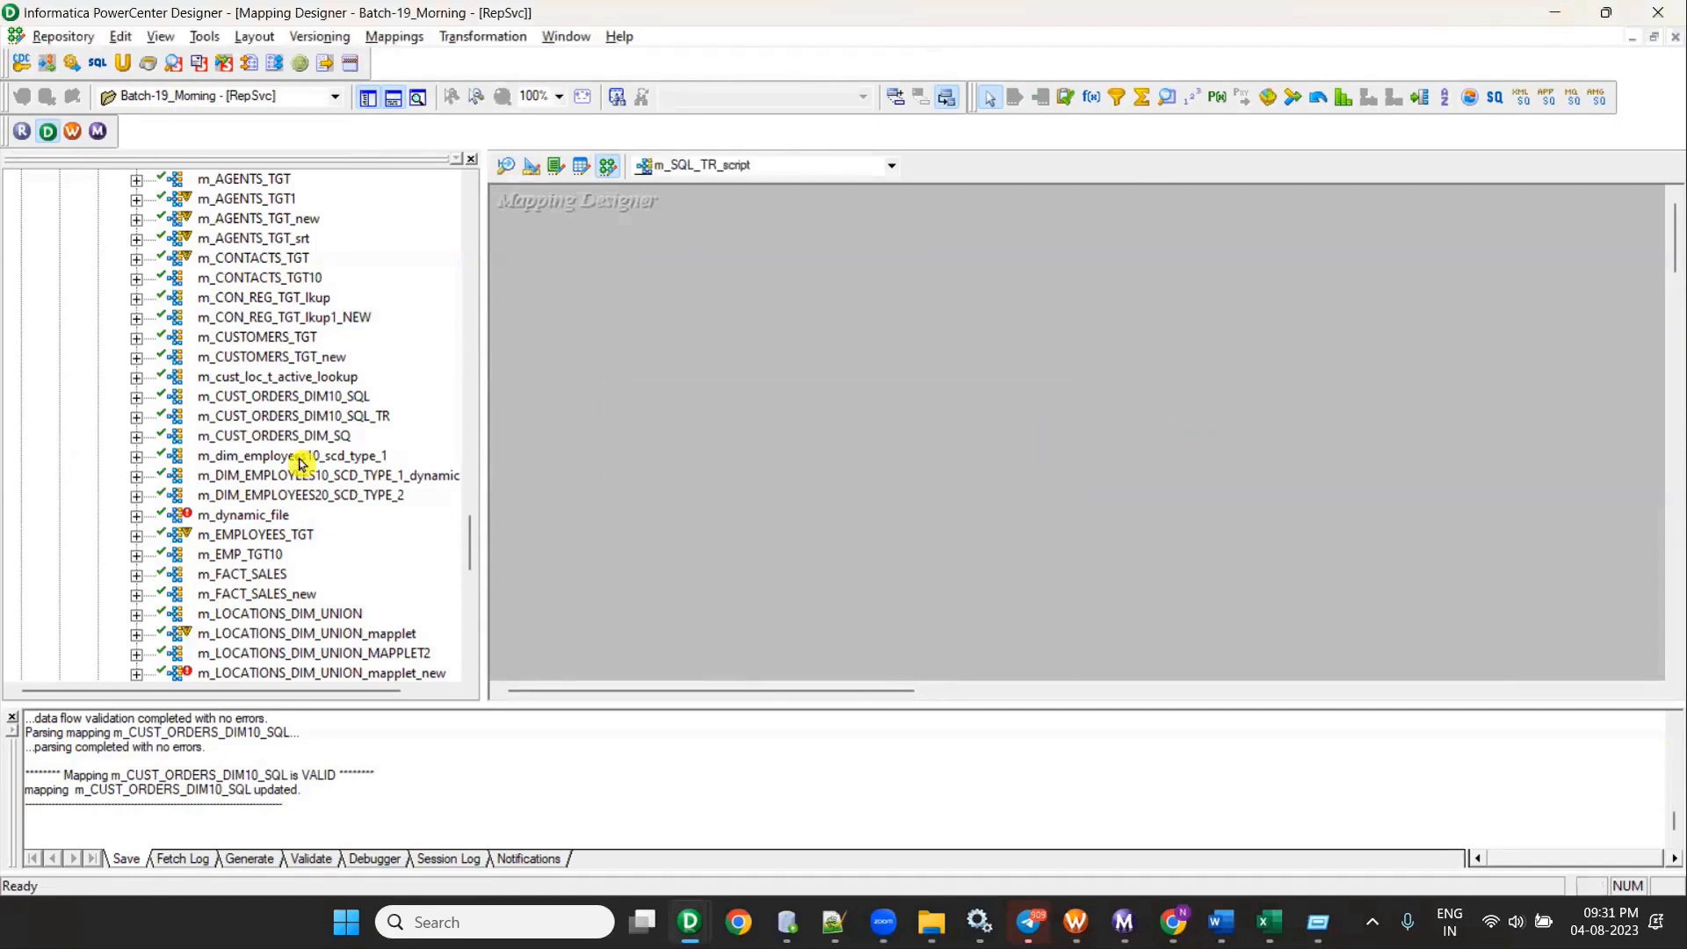
Step: Add the Ins_Scripts flat file source to the m_SQL_TR_script mapping
scroll(299, 463, "up", 15)
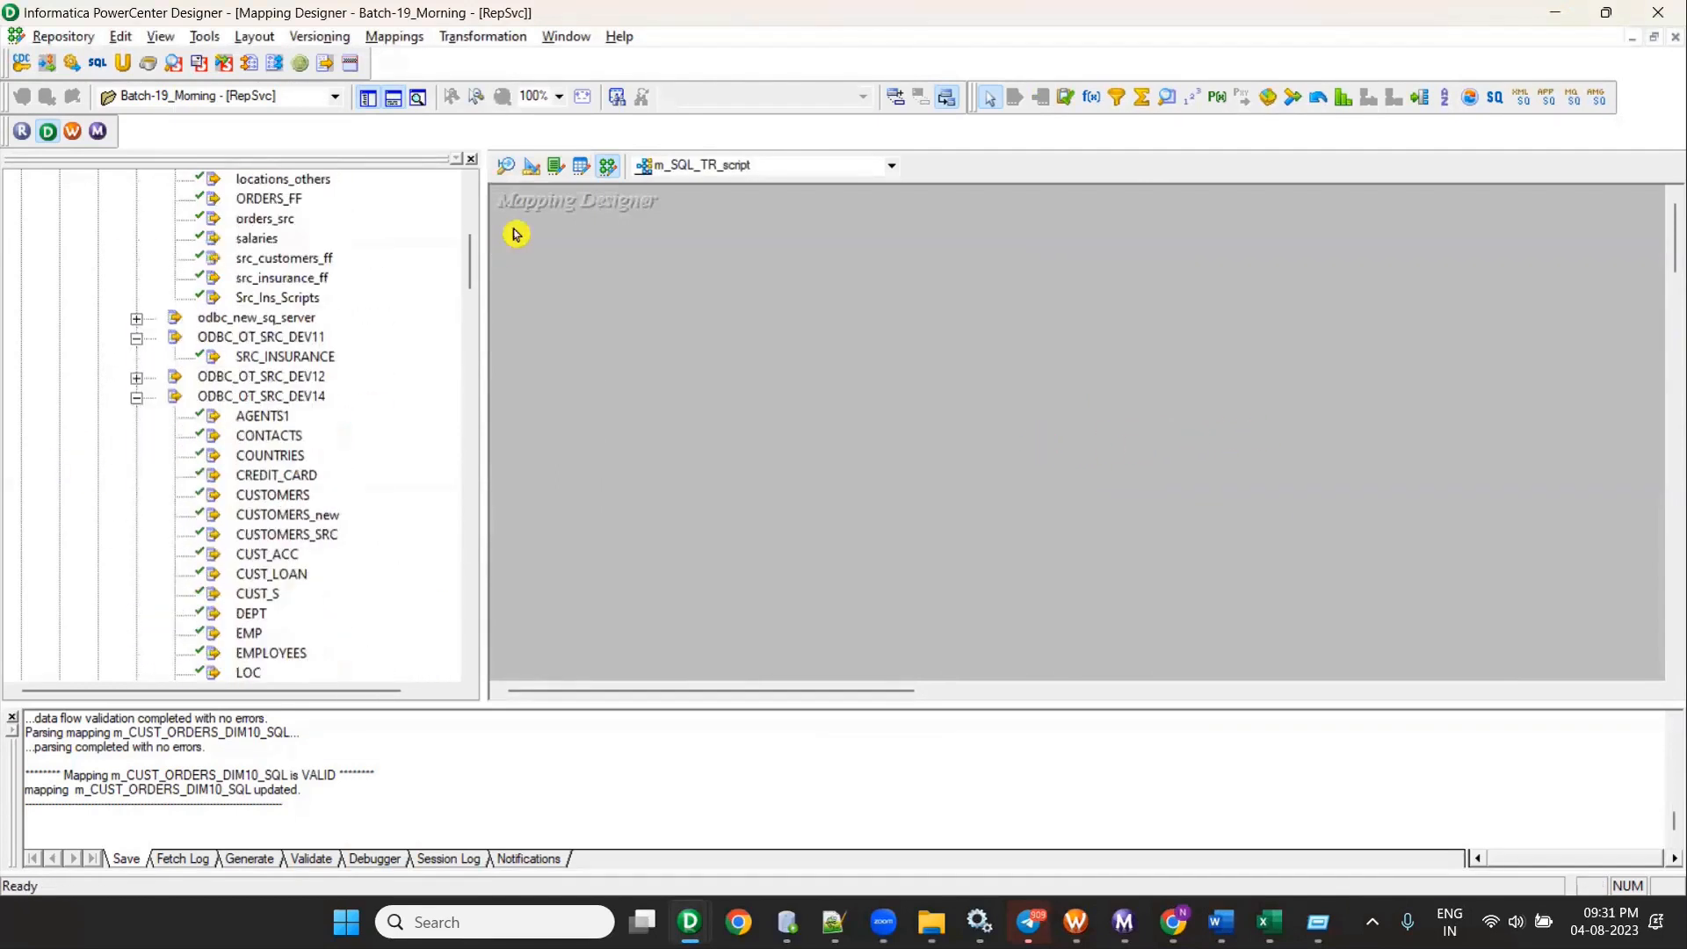
left_click(506, 167)
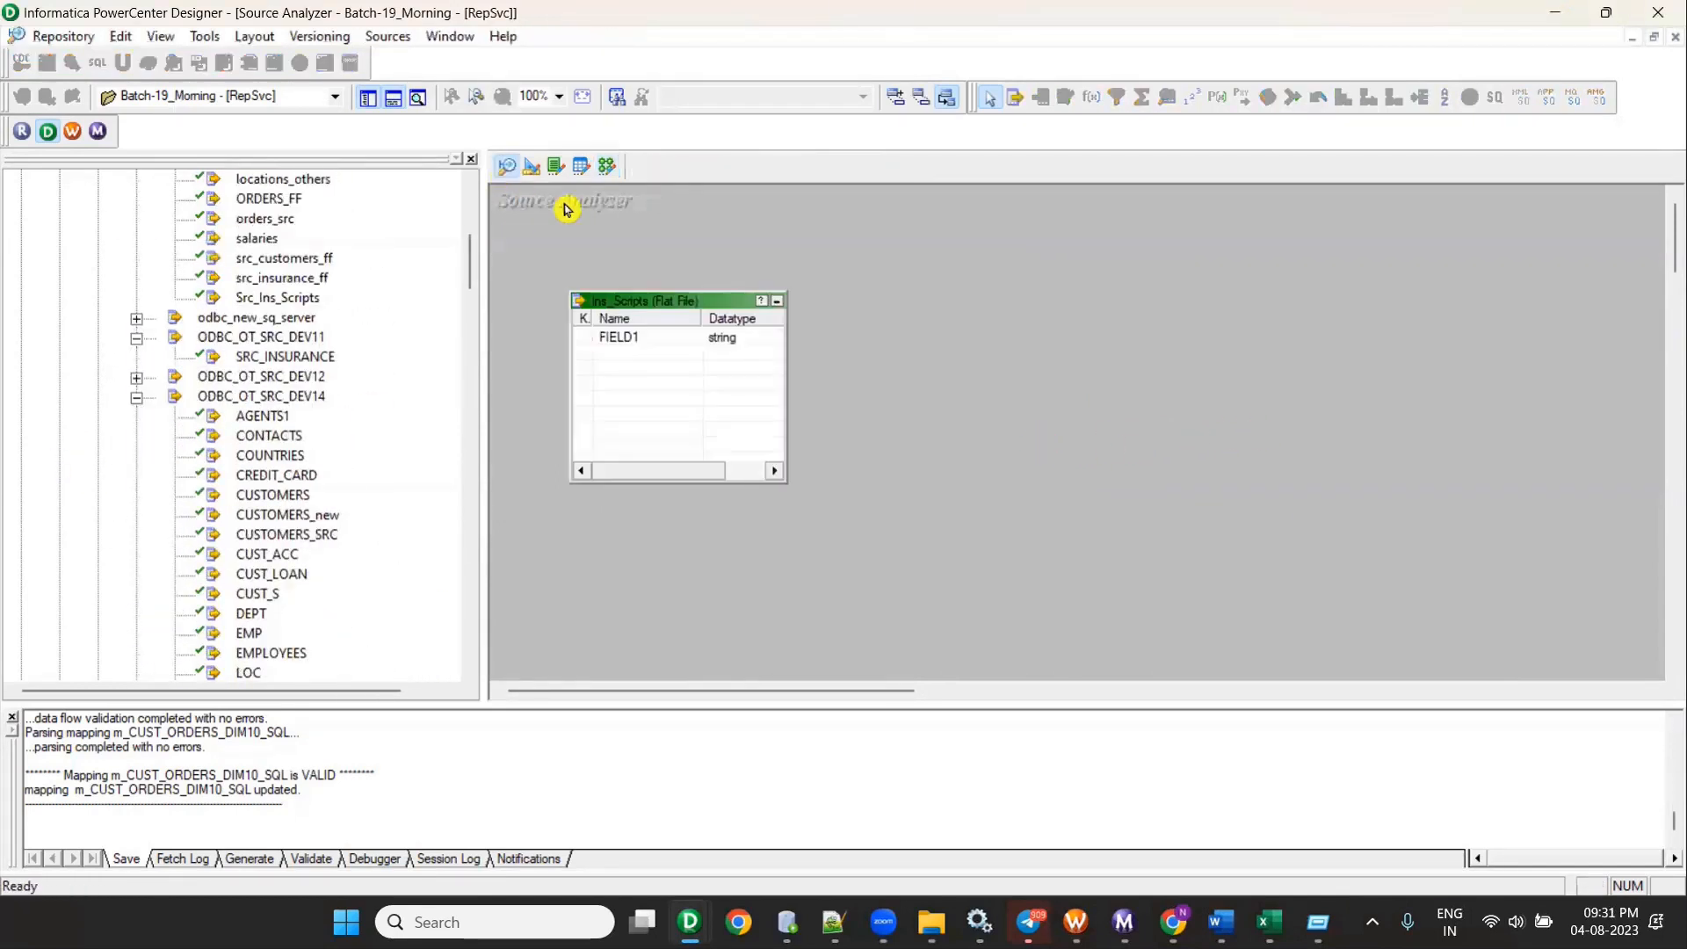
left_click(606, 167)
scroll(272, 331, "up", 6)
scroll(259, 378, "down", 4)
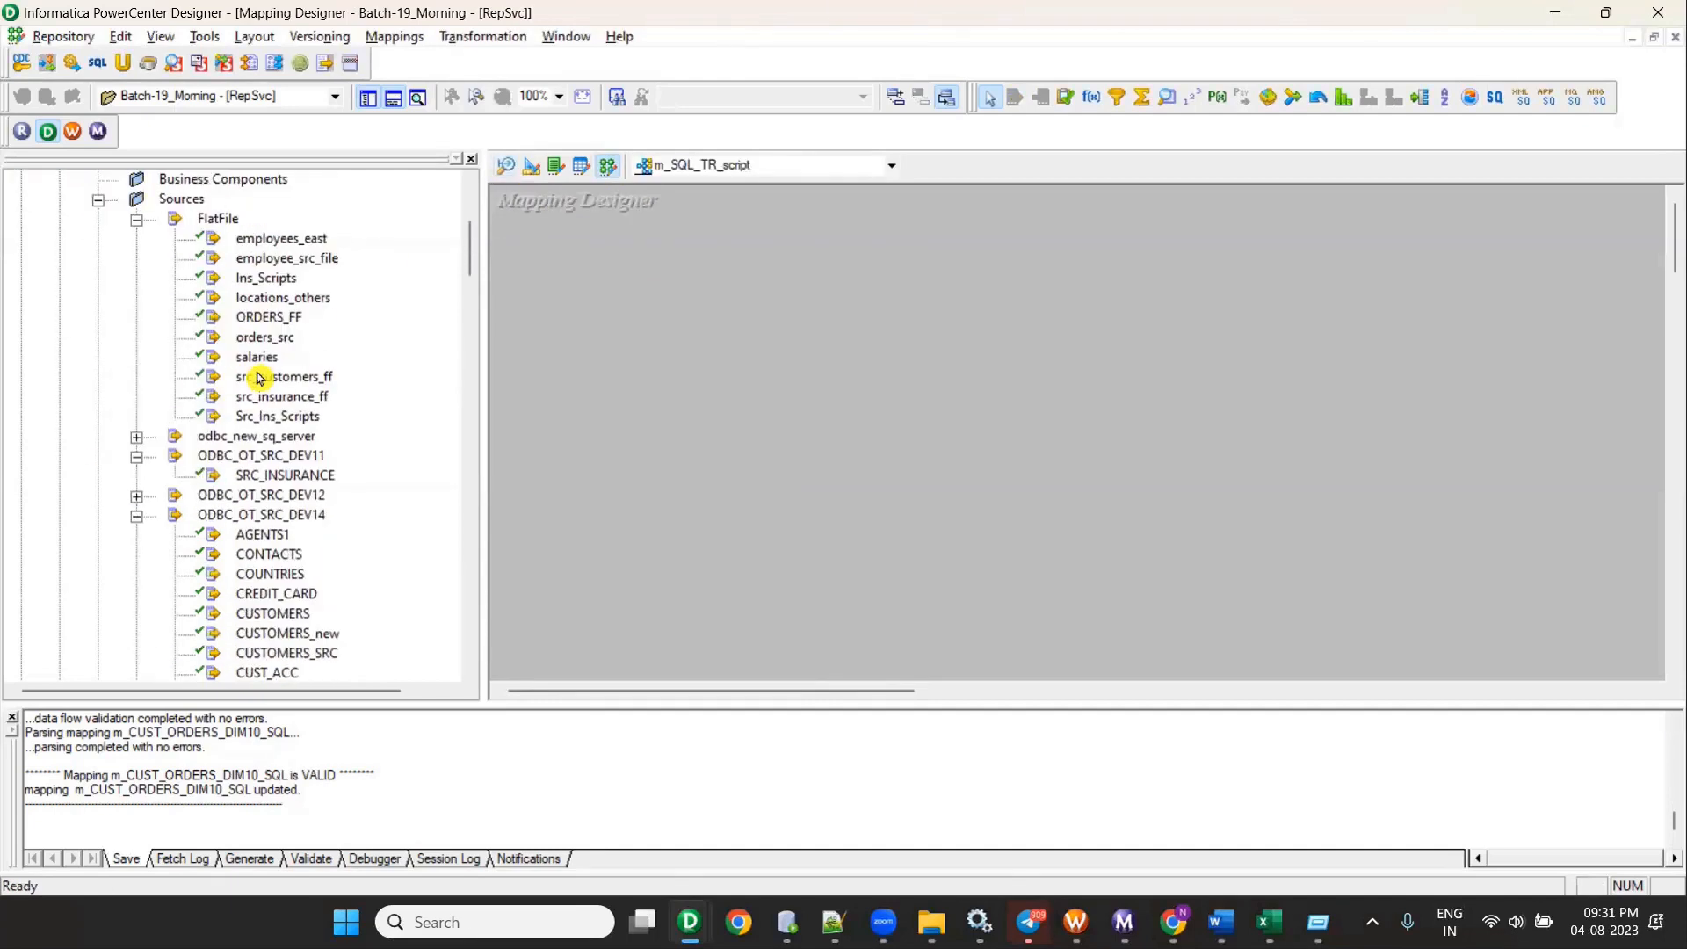
left_click(259, 359)
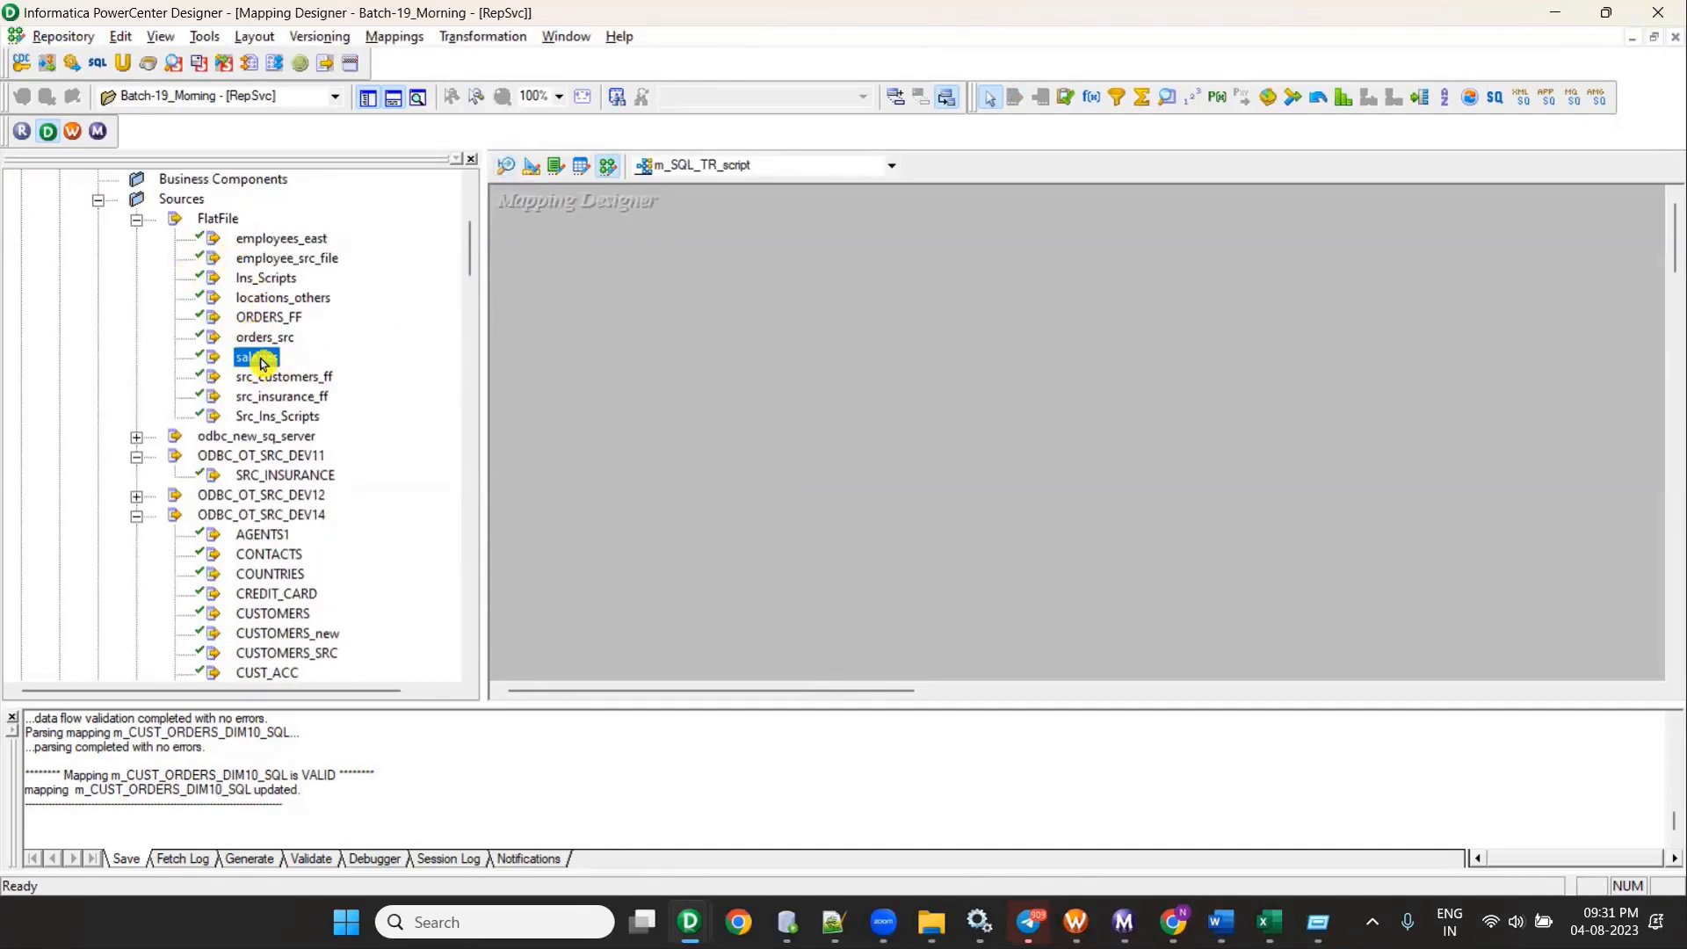
left_click_drag(259, 356, 742, 355)
Step: Find the tgt_file target in the repository and place it in the m_SQL_TR_script mapping beside the source qualifier
left_click(532, 165)
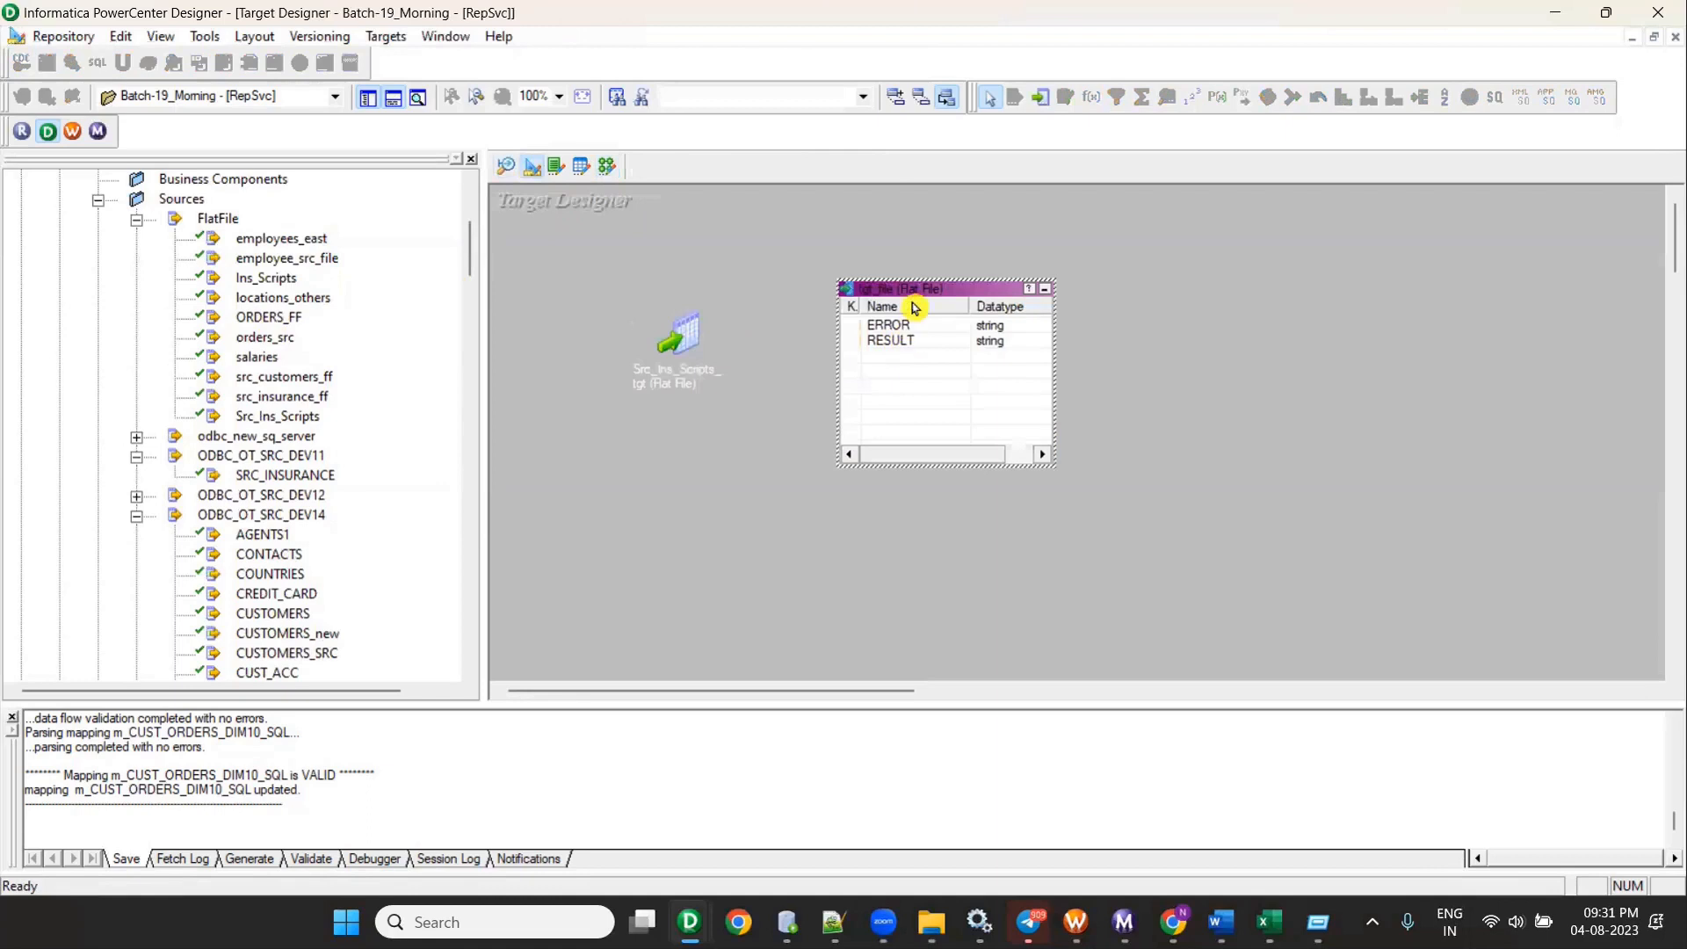
scroll(280, 338, "down", 5)
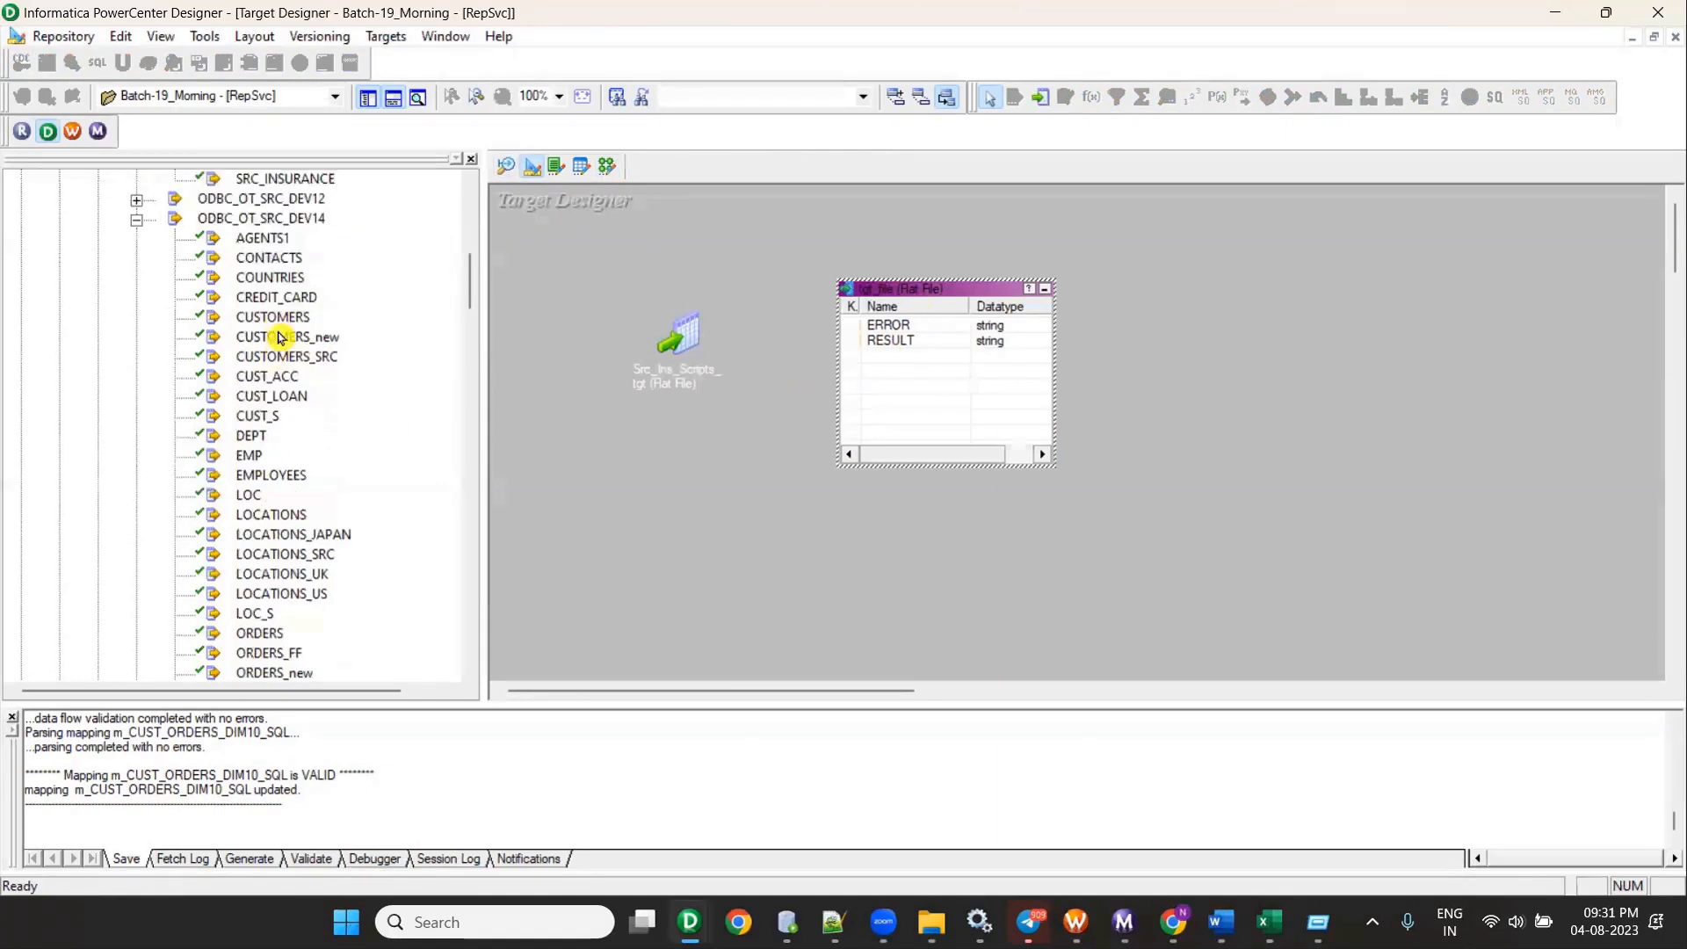
scroll(280, 338, "down", 9)
left_click(229, 577)
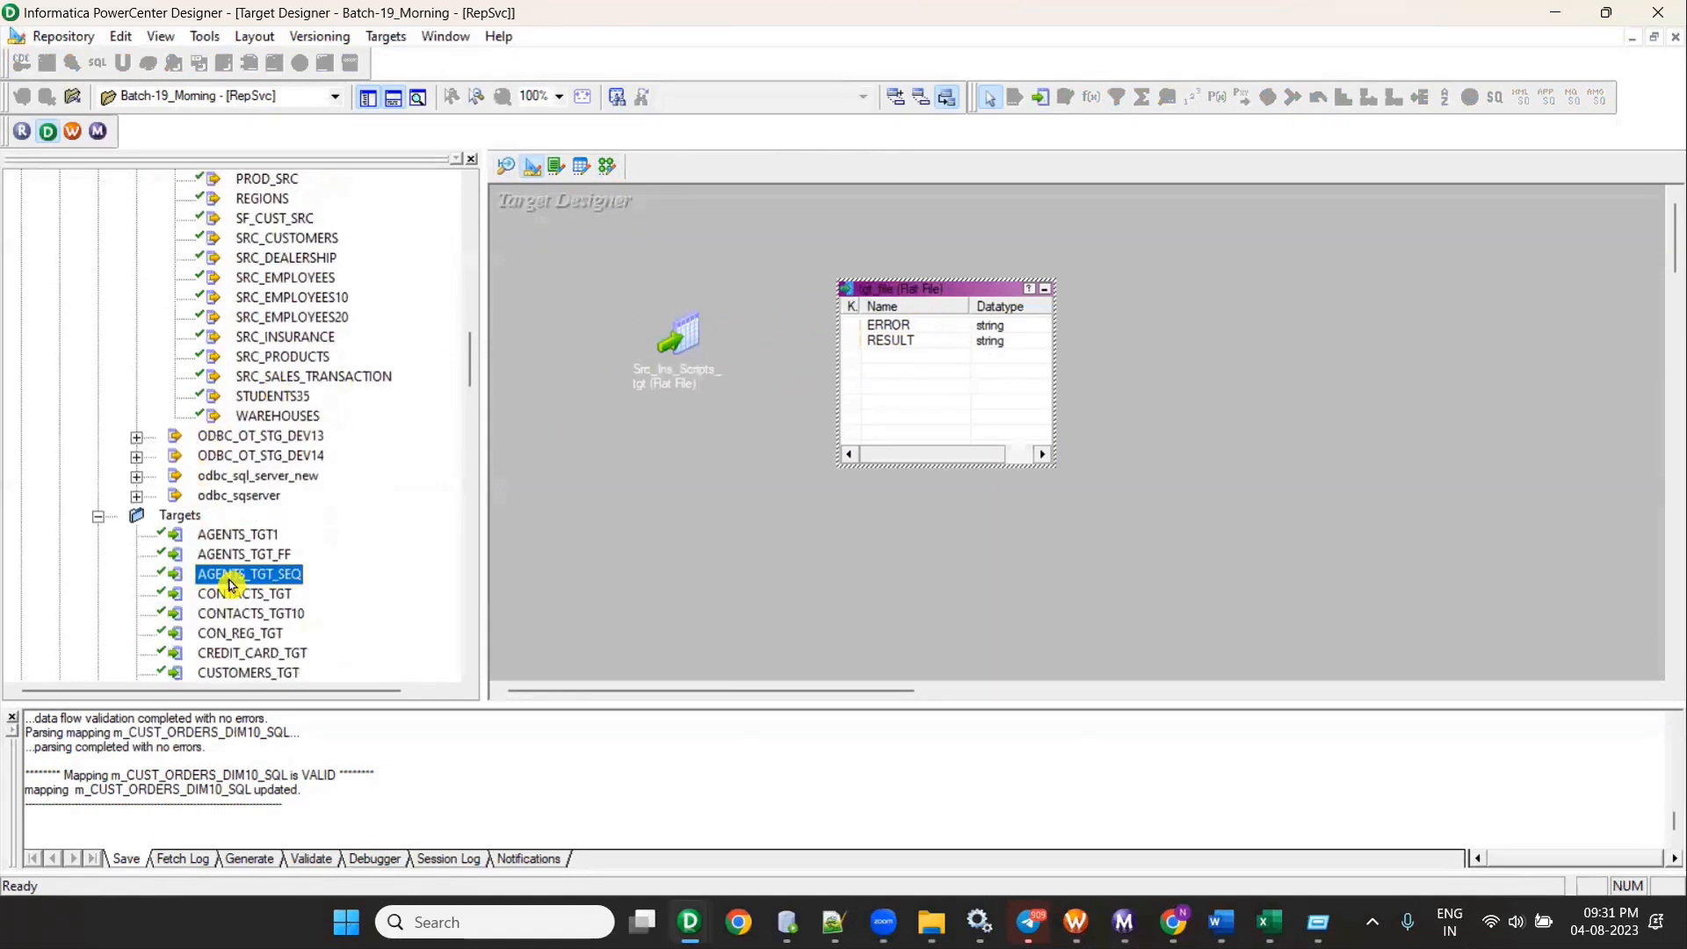
key("t")
scroll(239, 573, "down", 5)
left_click(227, 380)
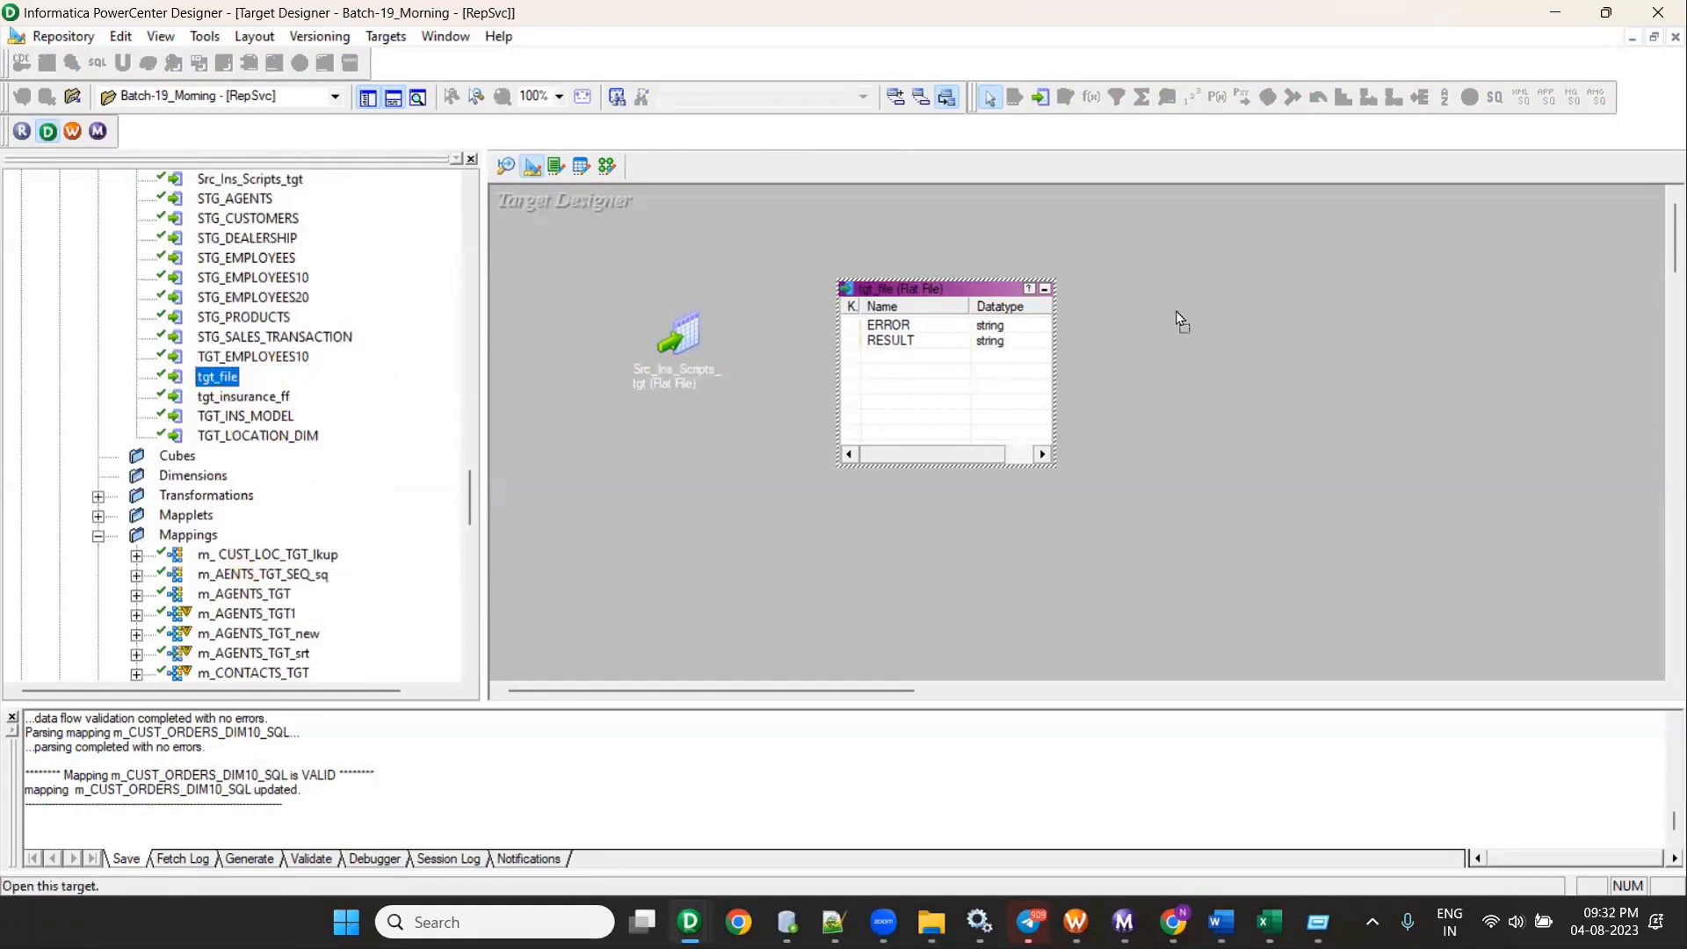
left_click(607, 165)
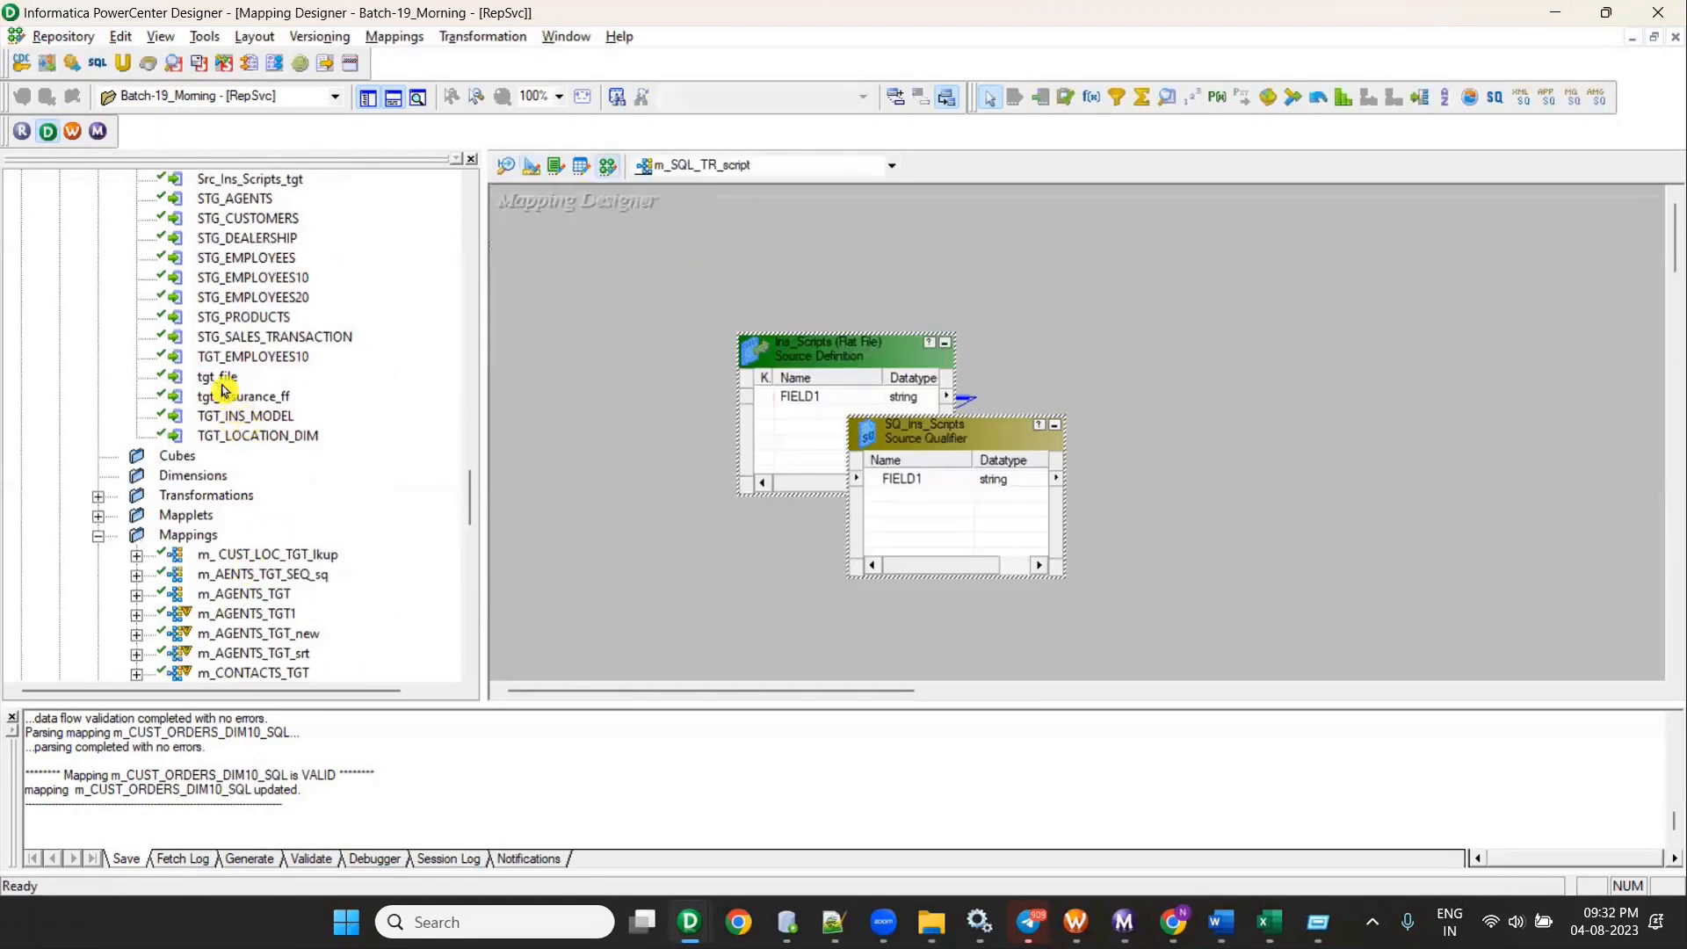
left_click_drag(218, 377, 1213, 367)
Step: Hide the Navigator, iconize the Ins_Scripts source, and space the source qualifier and tgt_file apart
left_click(366, 98)
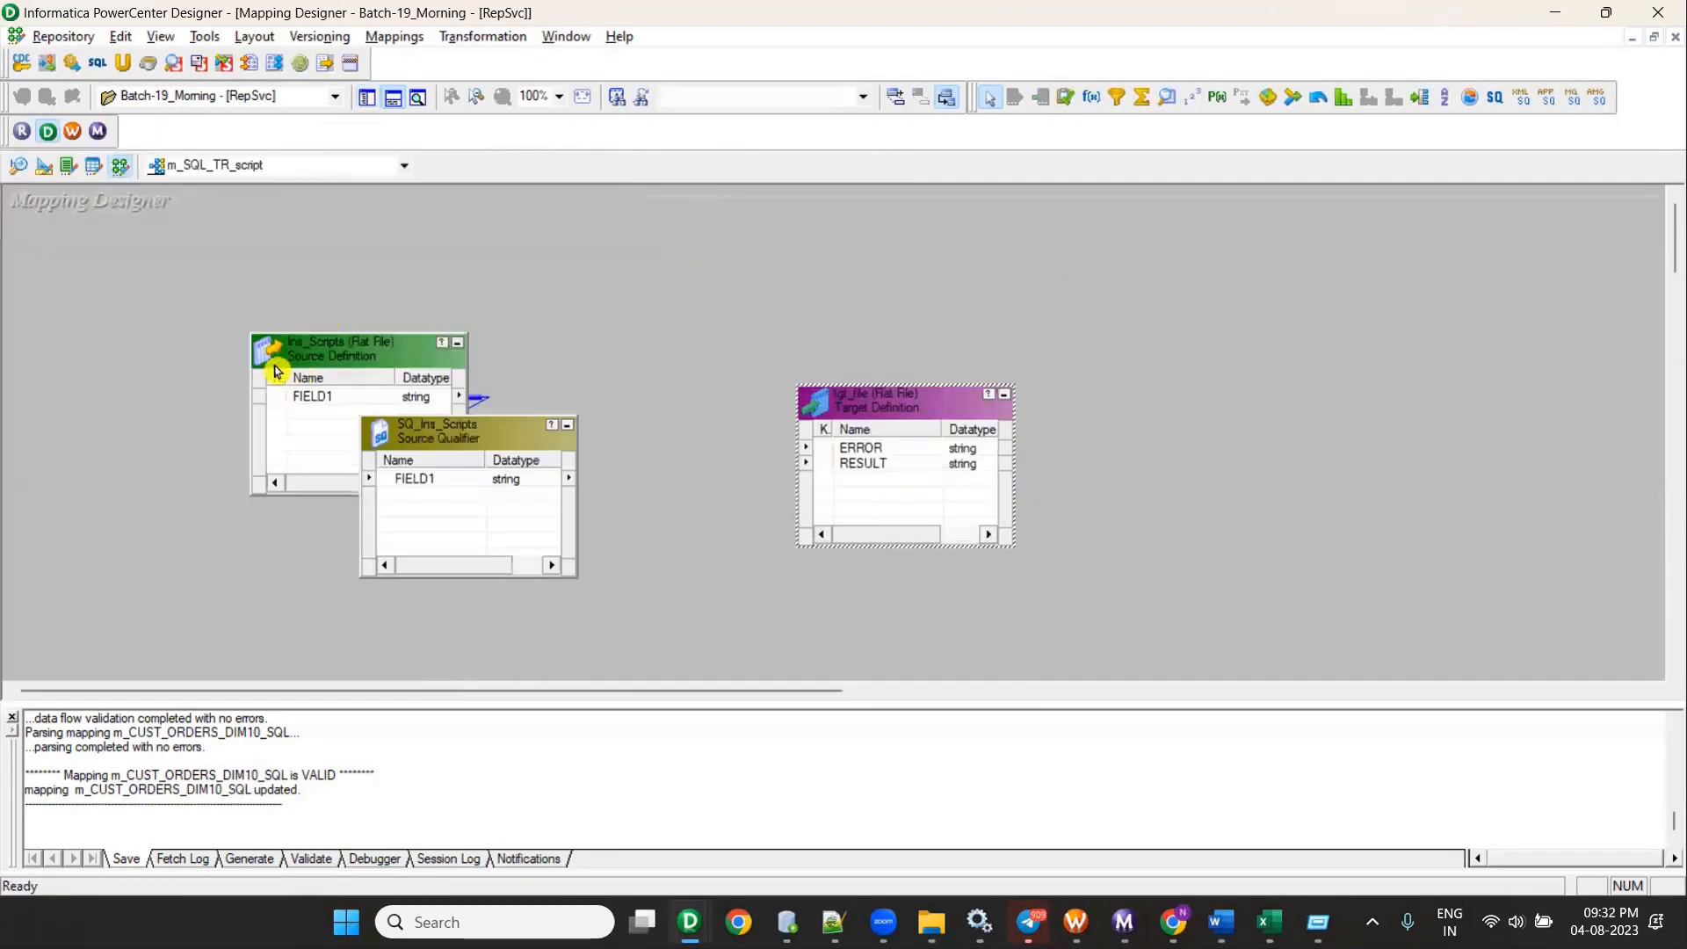
left_click_drag(276, 364, 124, 385)
left_click(305, 362)
left_click_drag(894, 403, 1228, 325)
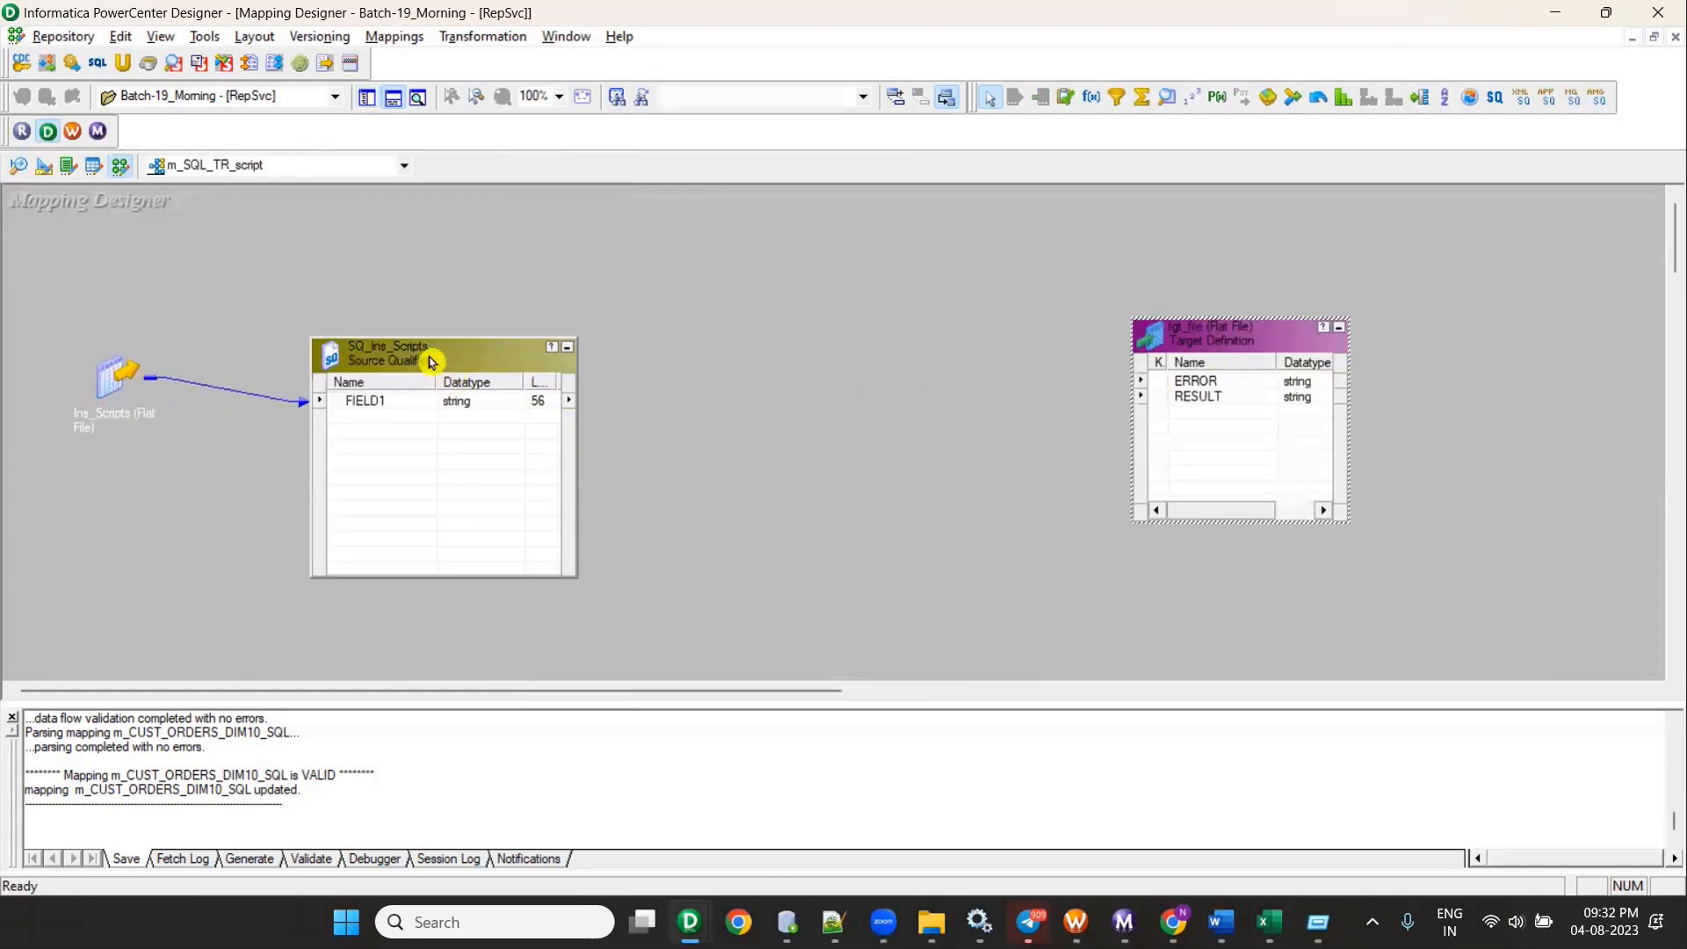
left_click_drag(433, 361, 383, 335)
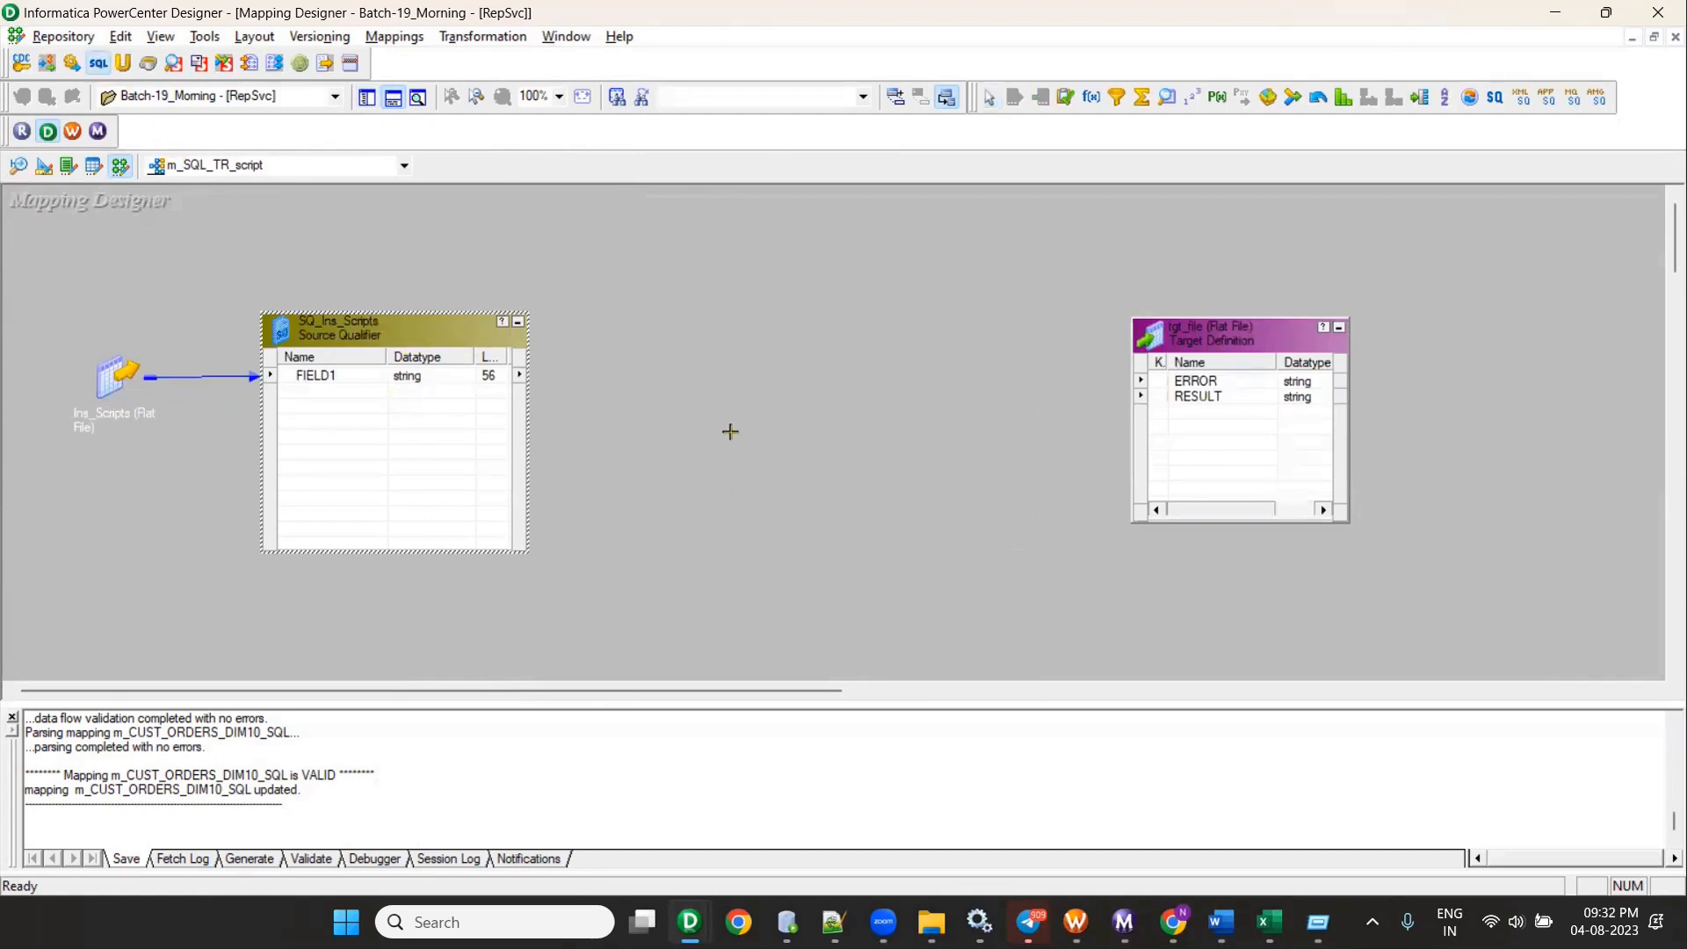
Step: Add a Script Mode SQL transformation for Oracle with a static connection, placed between the source qualifier and tgt_file
left_click_drag(730, 430, 917, 605)
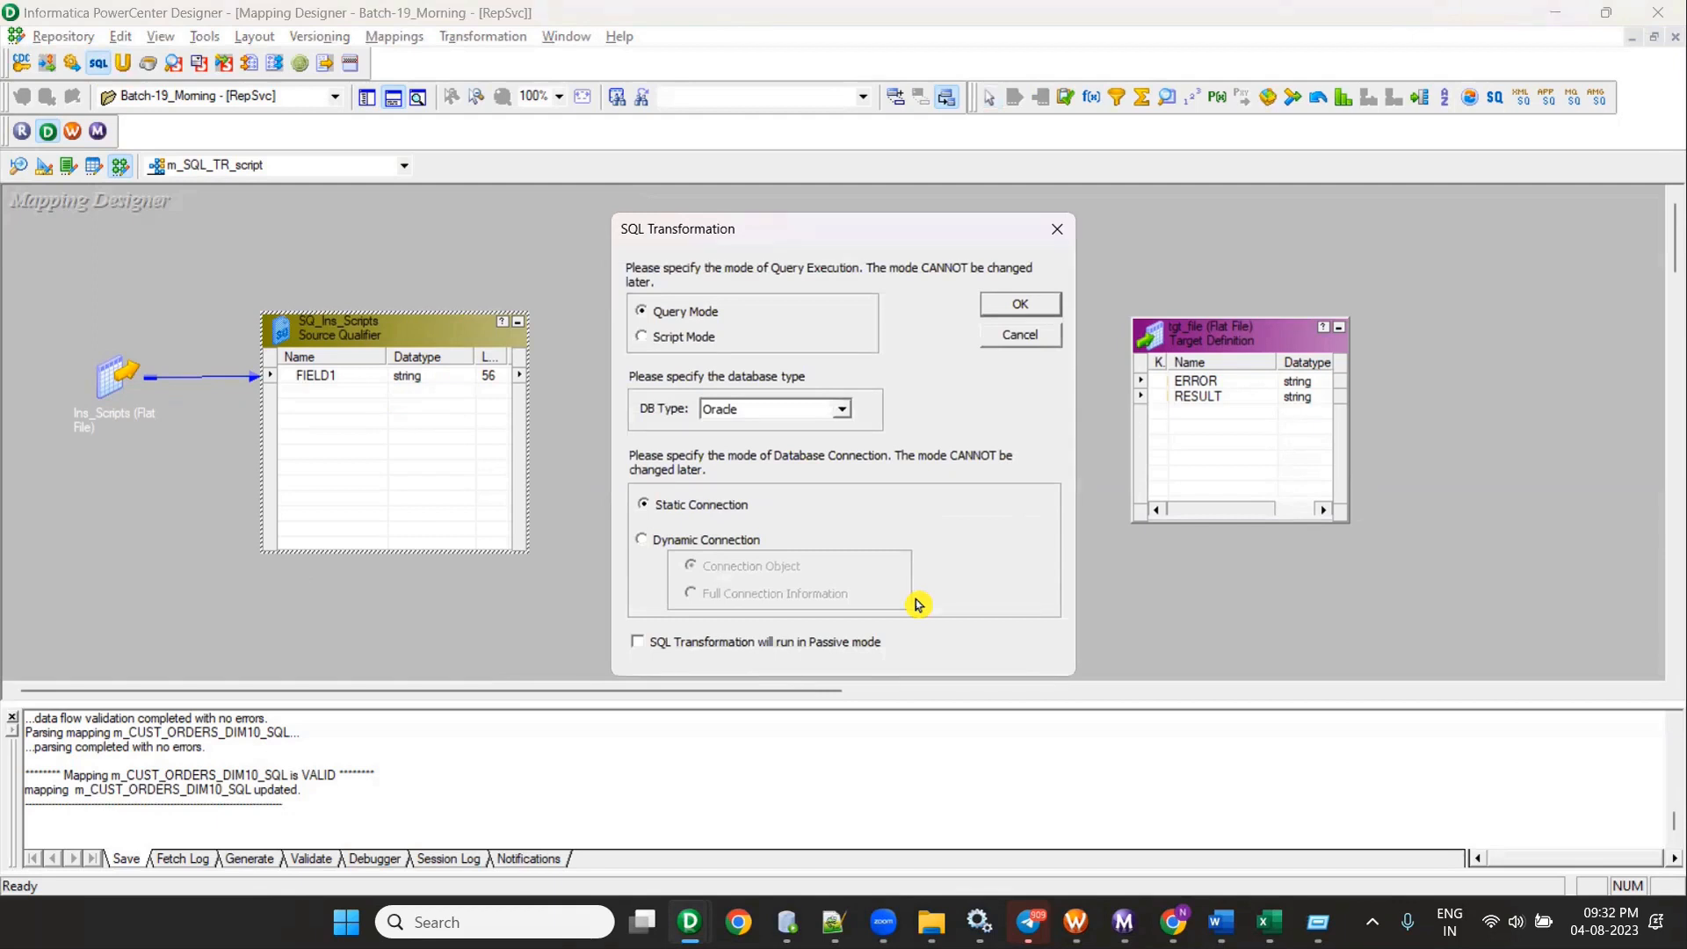
left_click(643, 337)
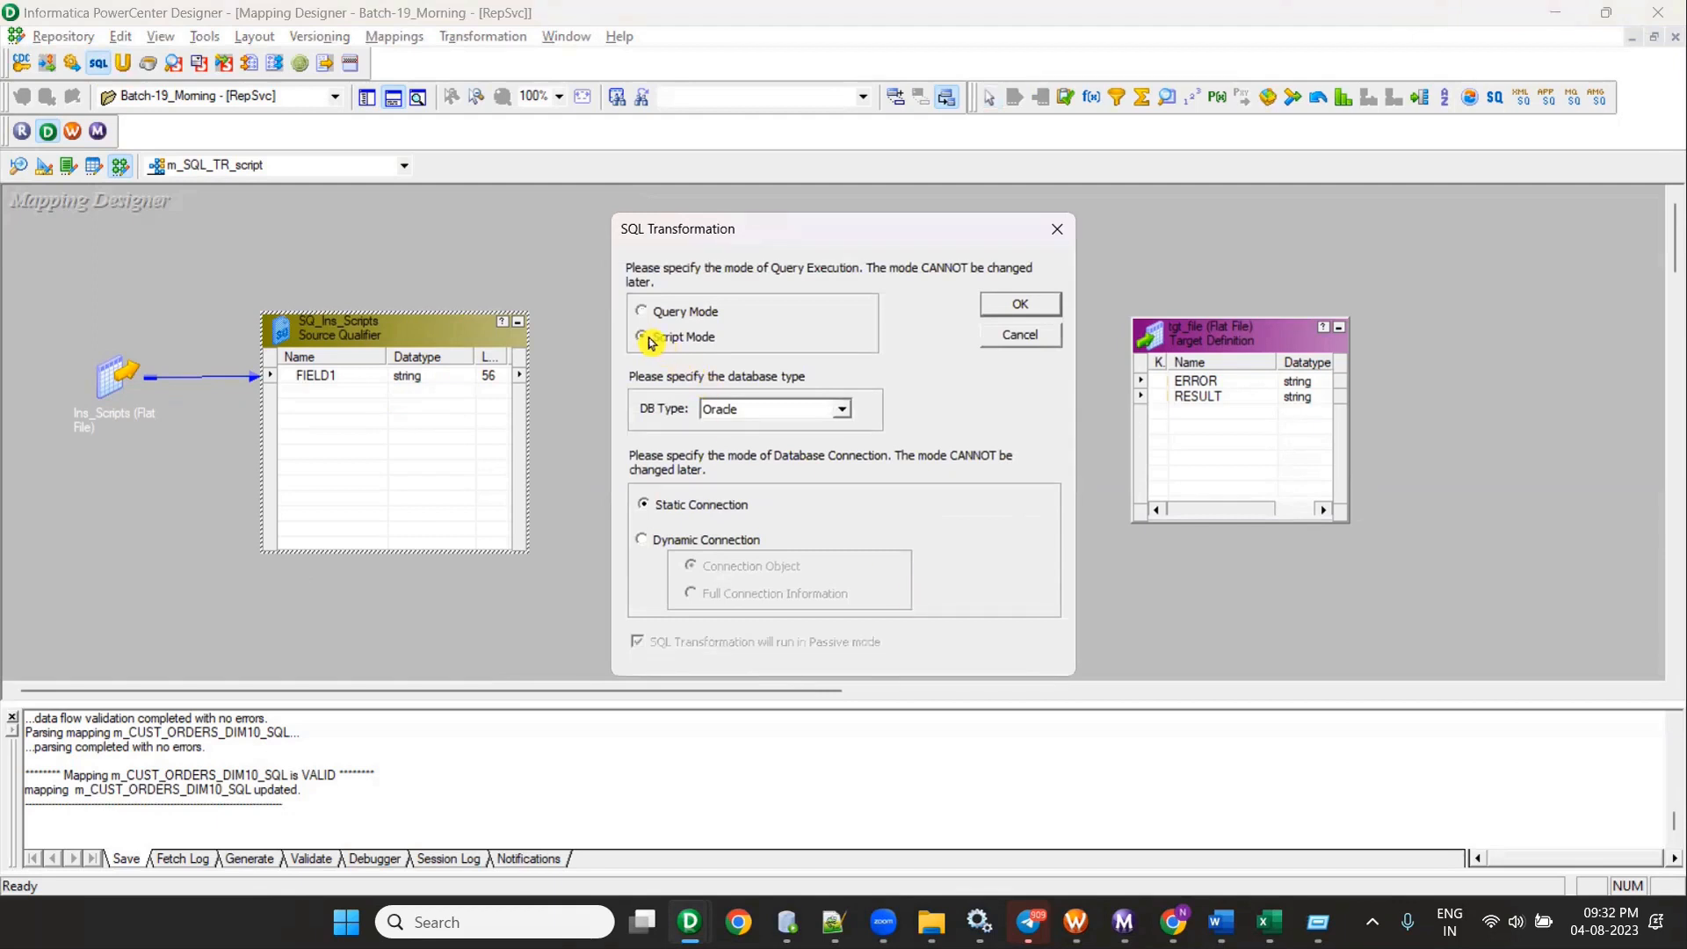
left_click(1019, 304)
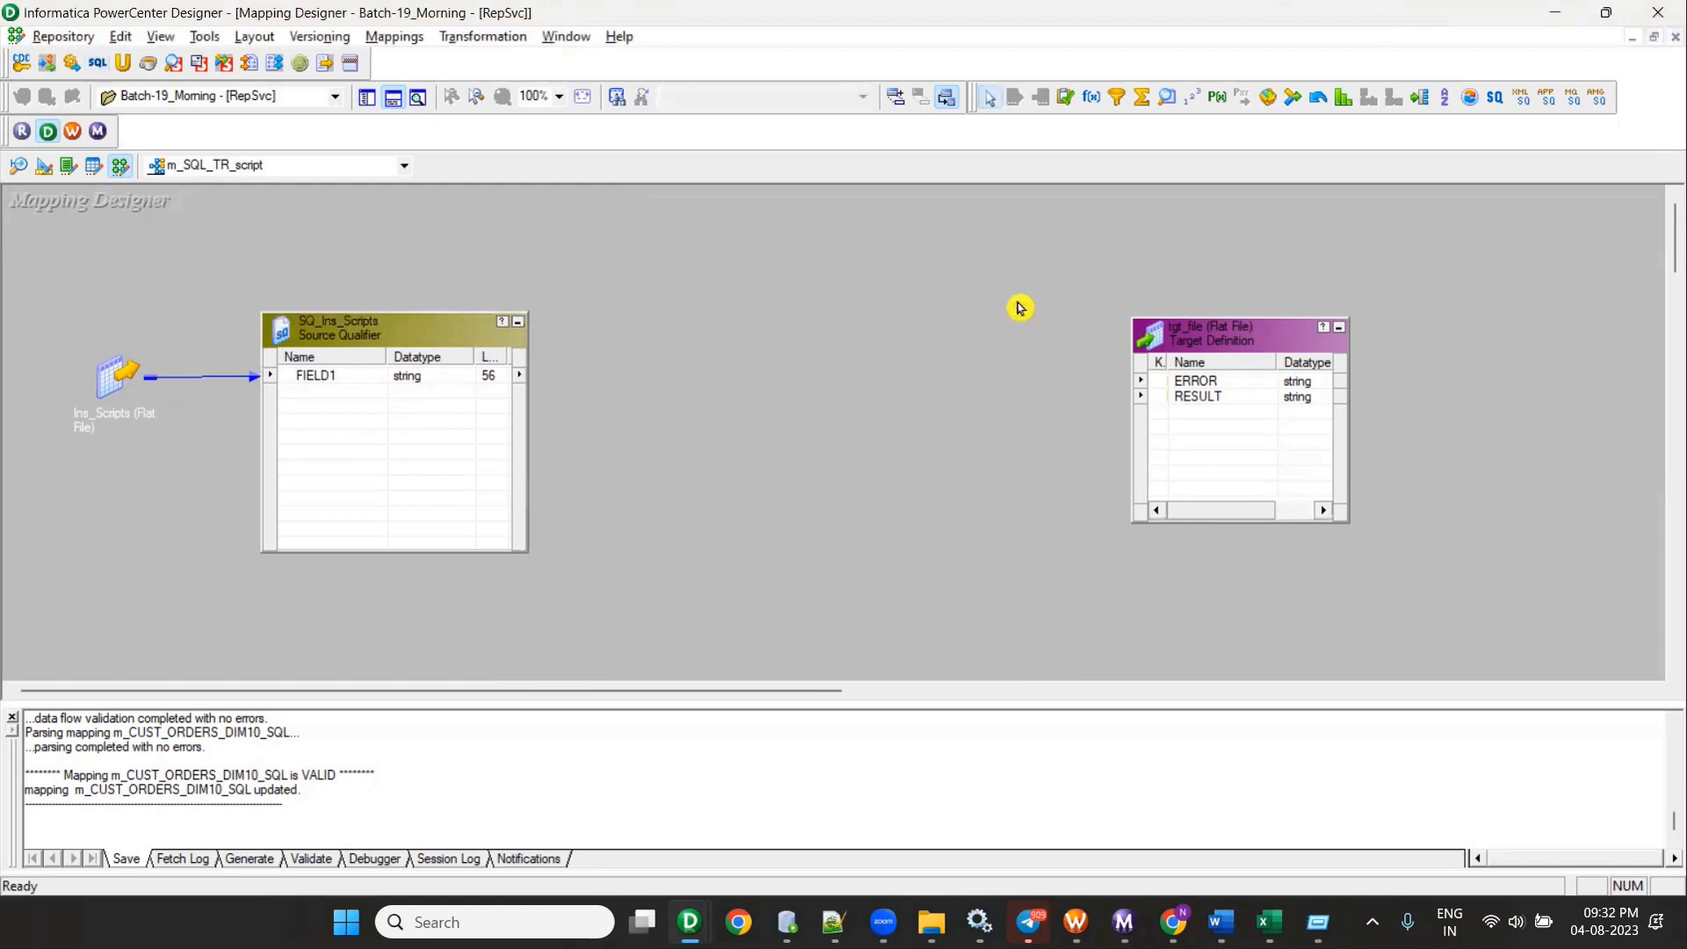
left_click_drag(250, 325, 844, 280)
left_click(668, 460)
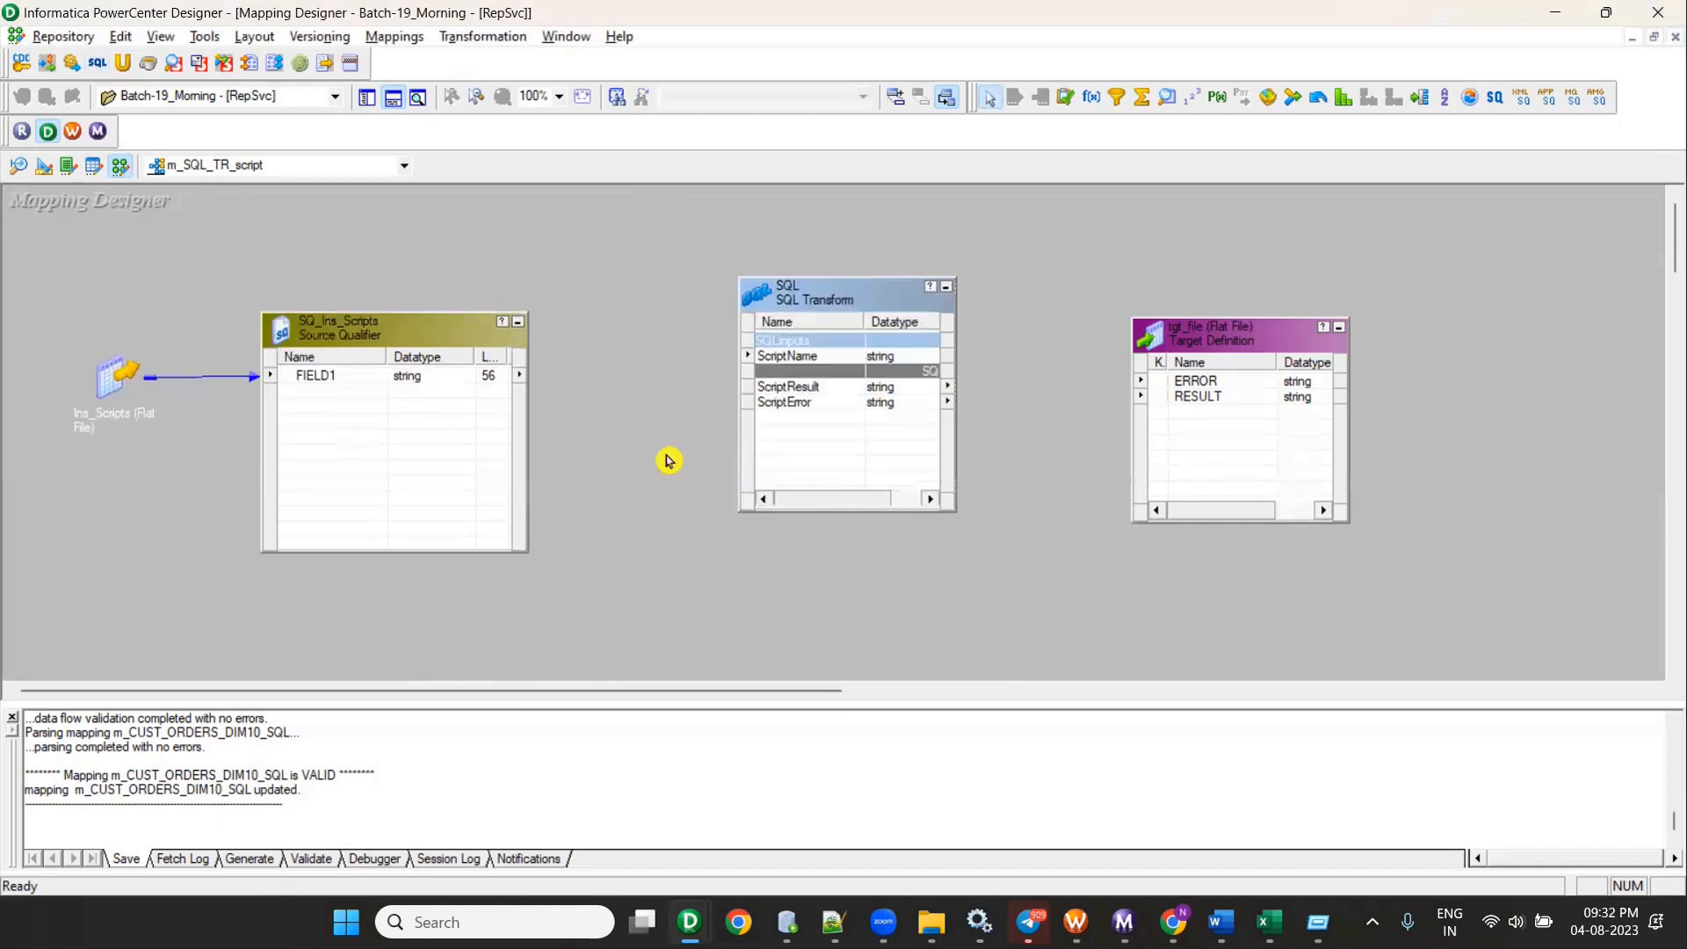
Step: Link FIELD1 to ScriptName, ScriptError to ERROR and ScriptResult to RESULT, and save the mapping
left_click(798, 360)
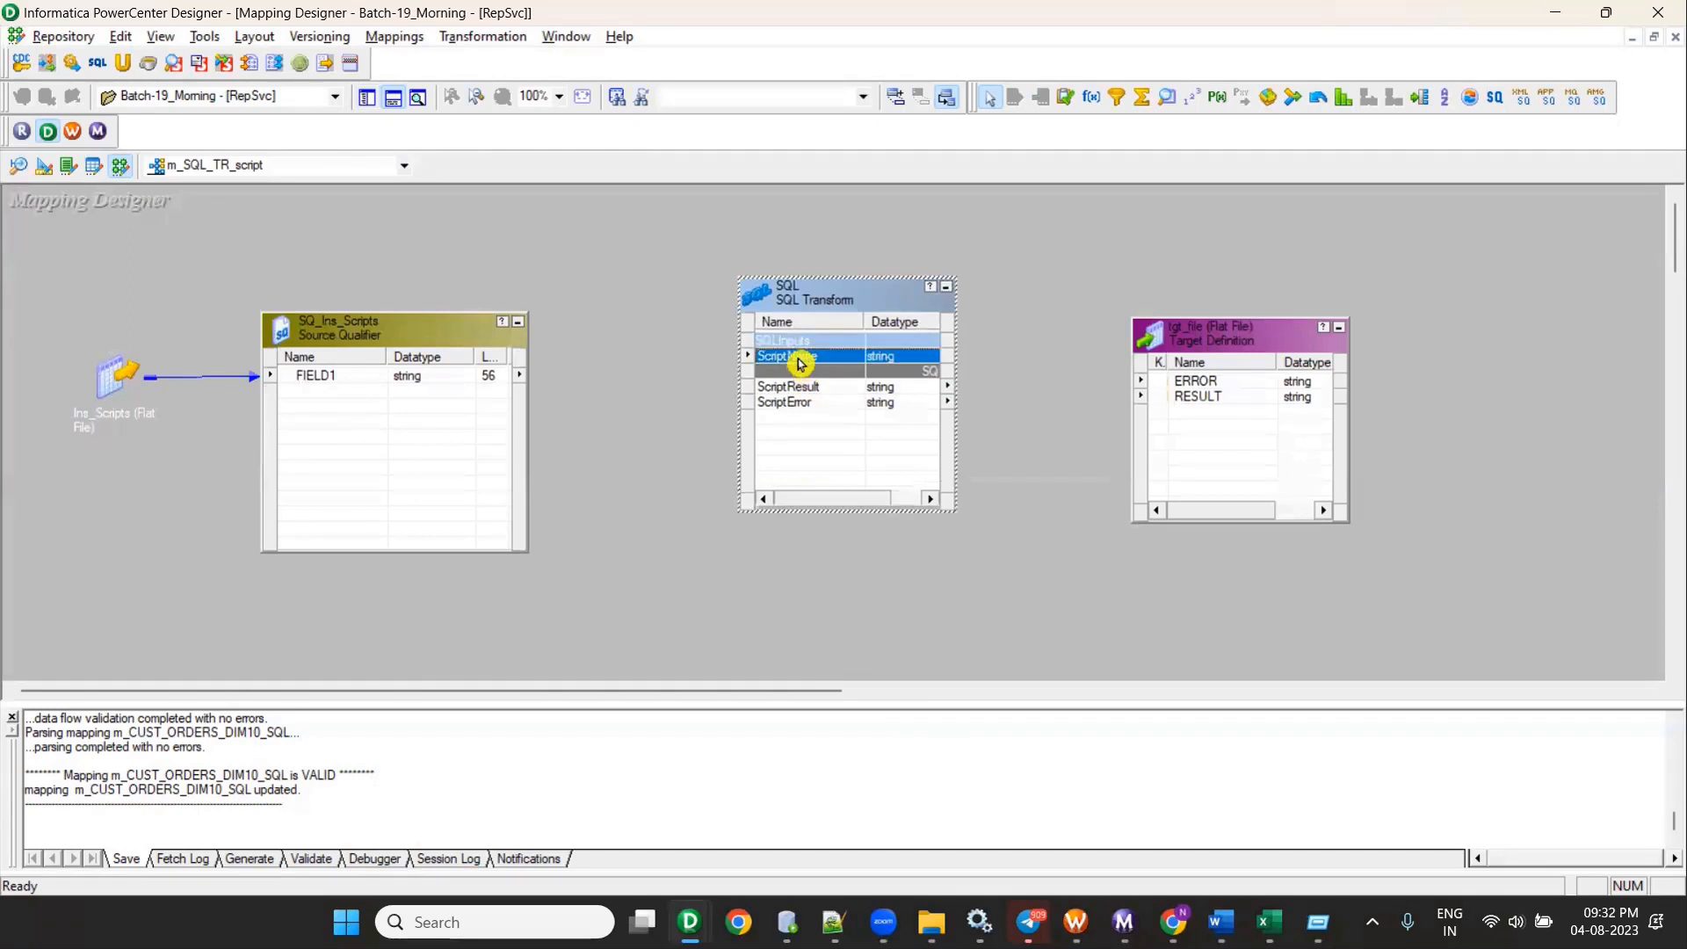
left_click(800, 387)
left_click(807, 406)
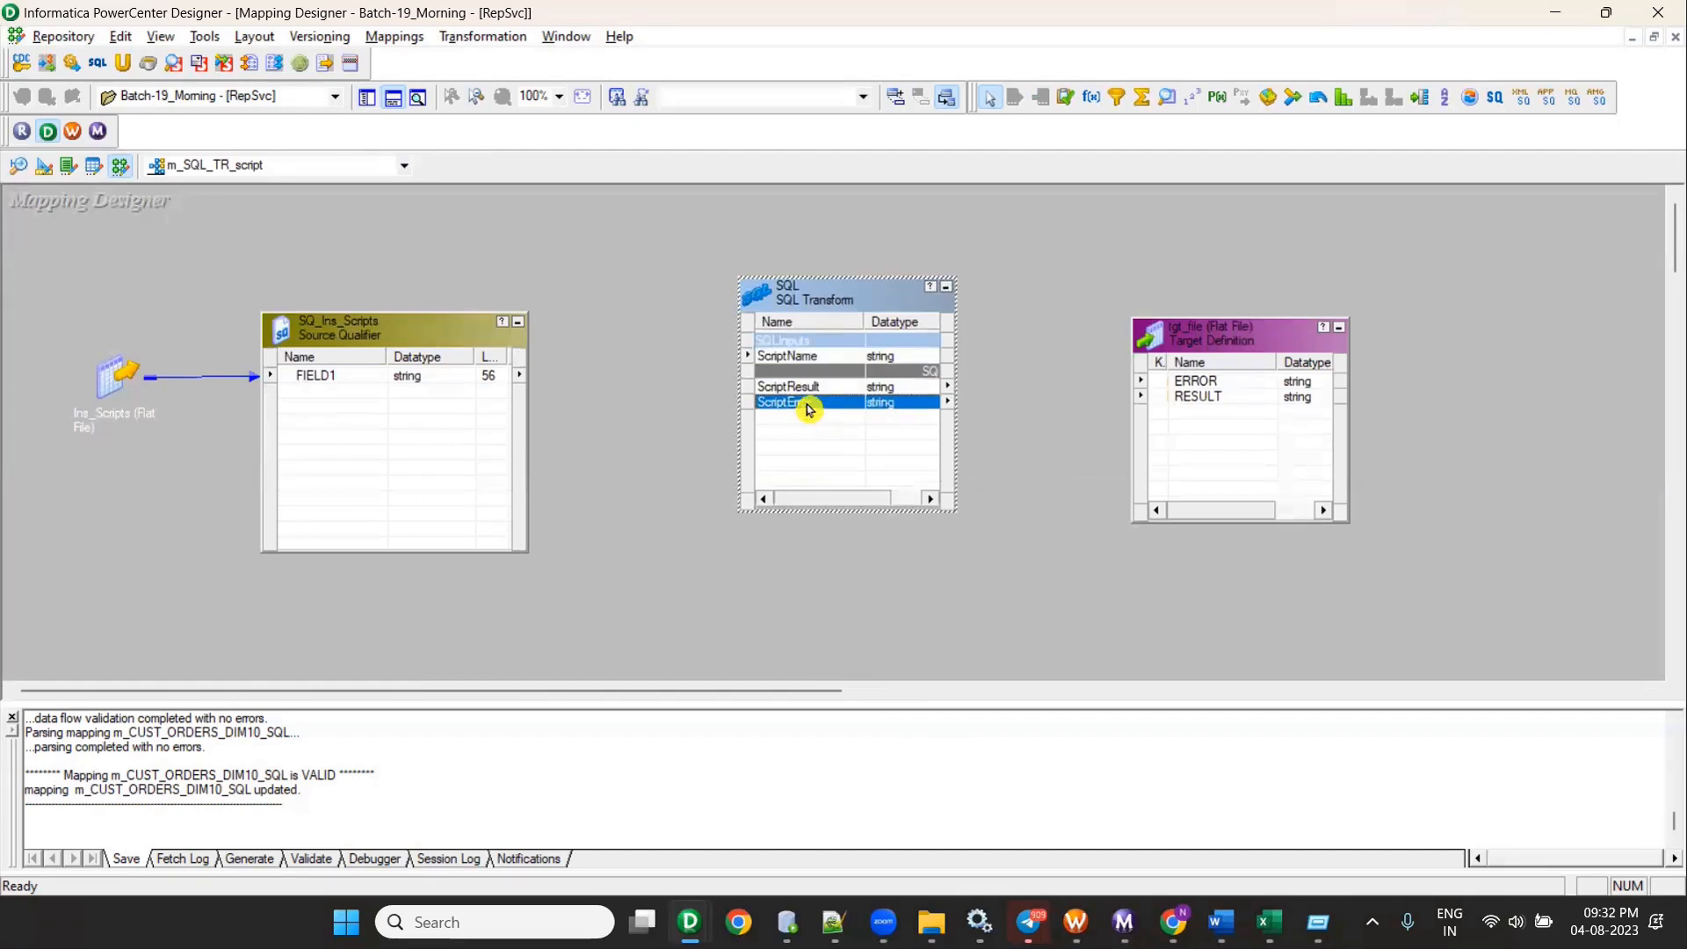
left_click(809, 356)
left_click_drag(332, 378, 1182, 391)
left_click_drag(821, 388, 1187, 407)
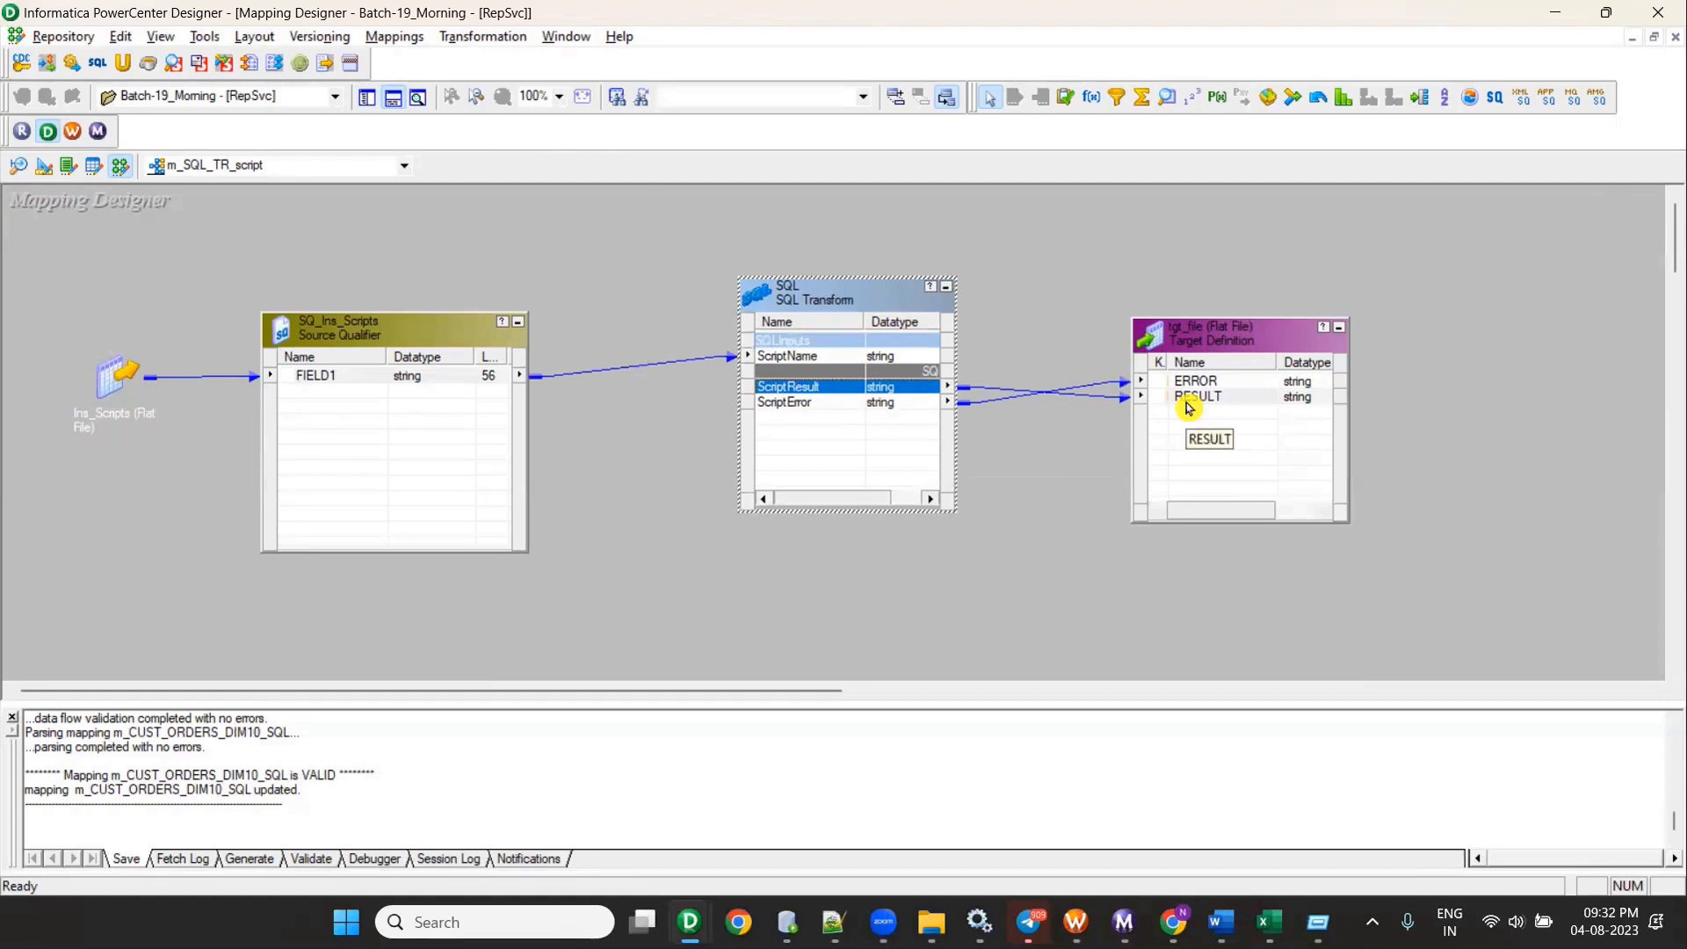
key("ctrl+s")
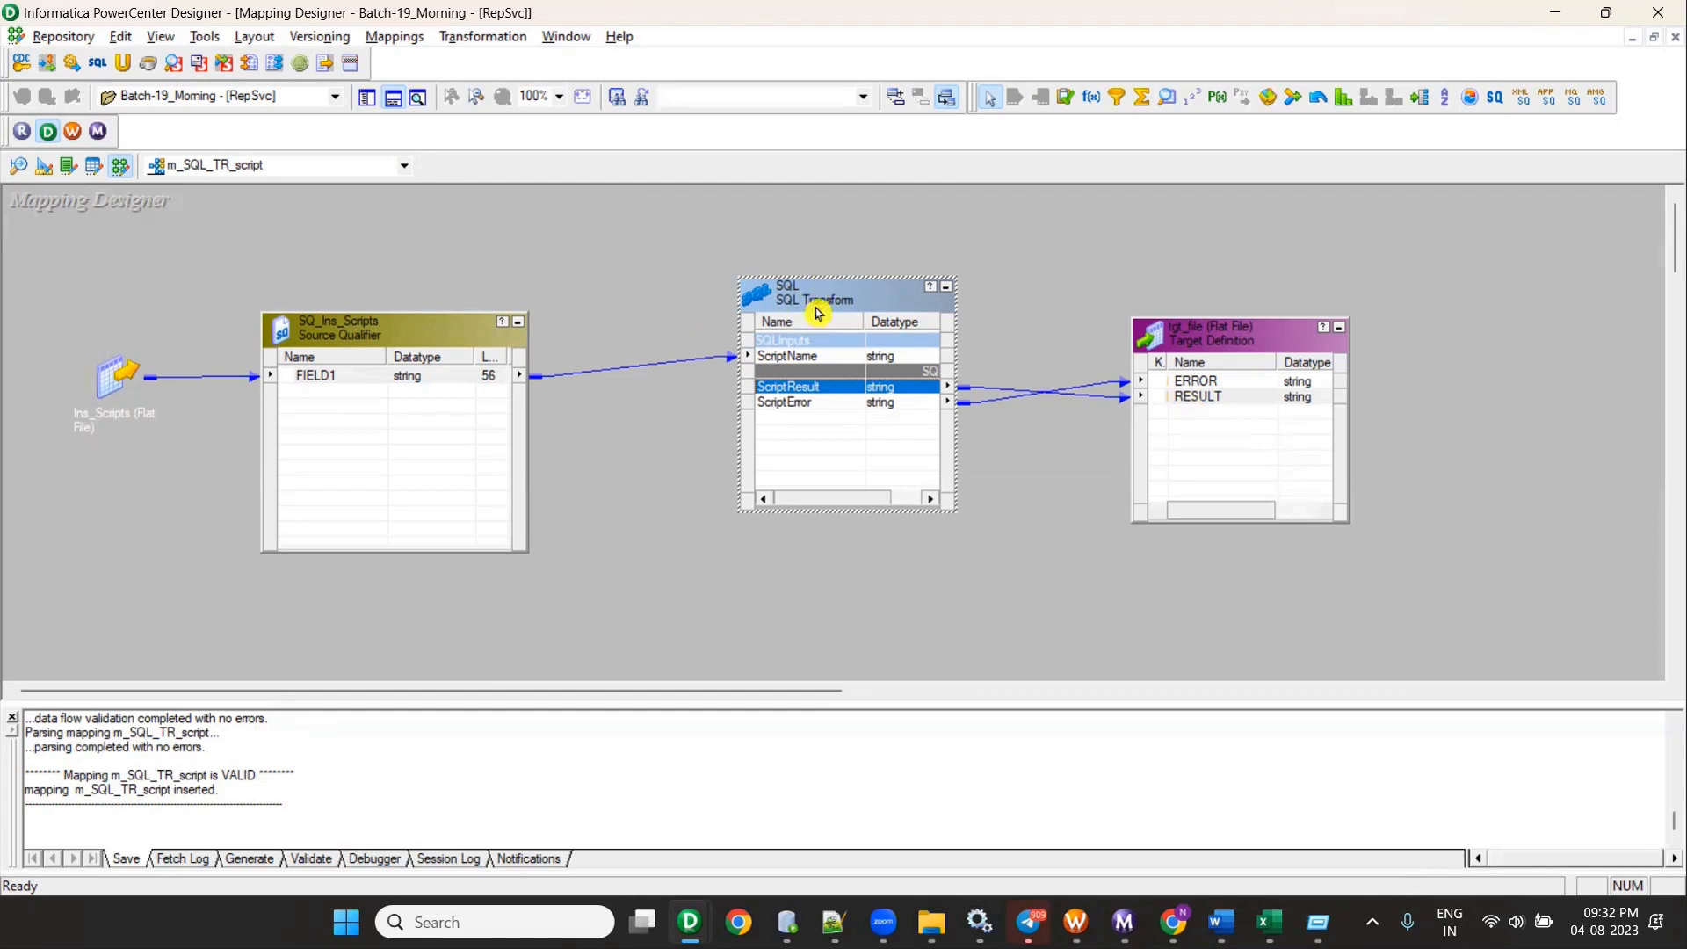
Step: Replace the SQL transformation with a new Script Mode one for Oracle with a static connection, placed between the source qualifier and tgt_file
key("Delete")
key("Return")
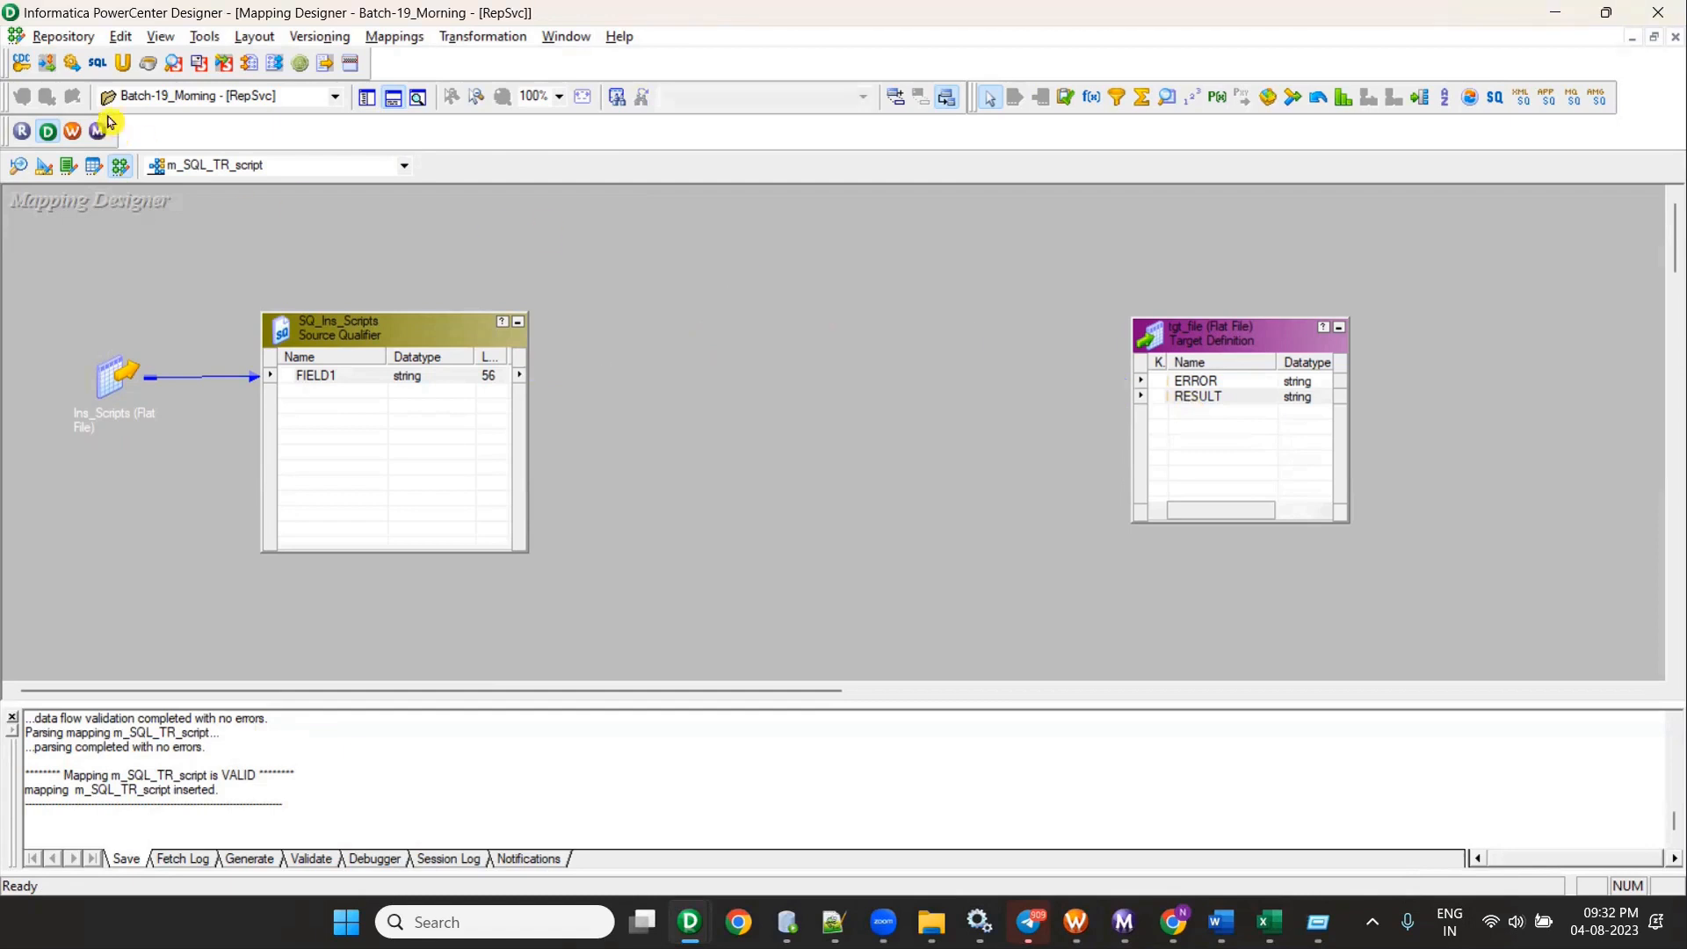
left_click_drag(667, 257, 852, 475)
left_click(642, 337)
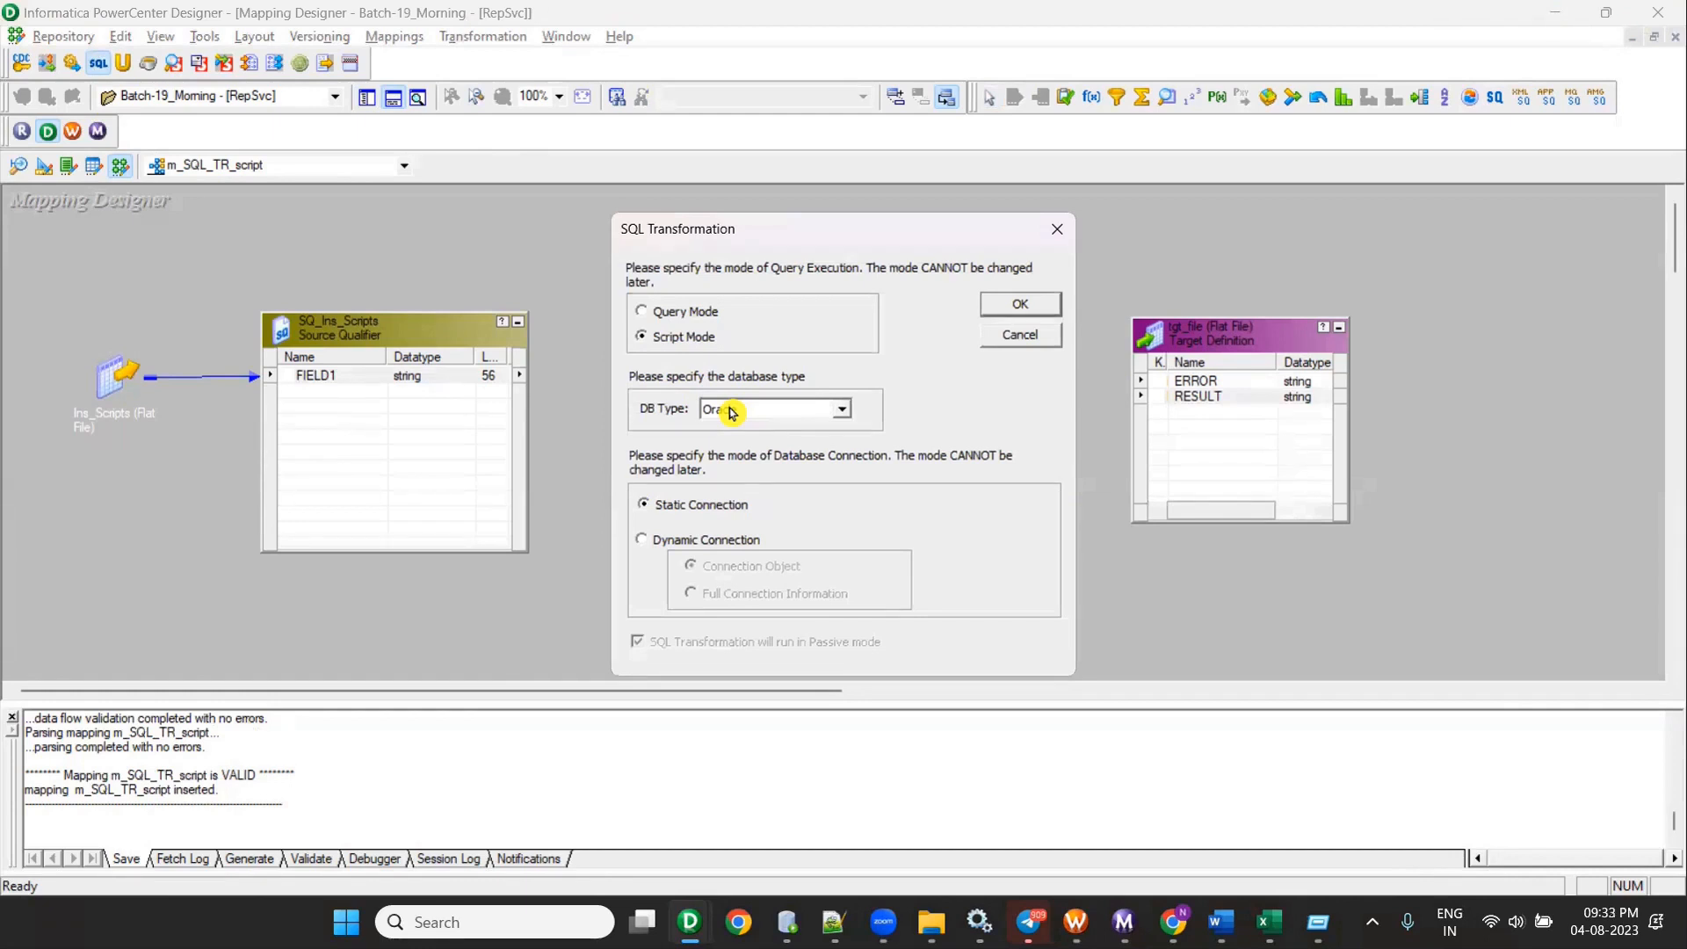
left_click(734, 414)
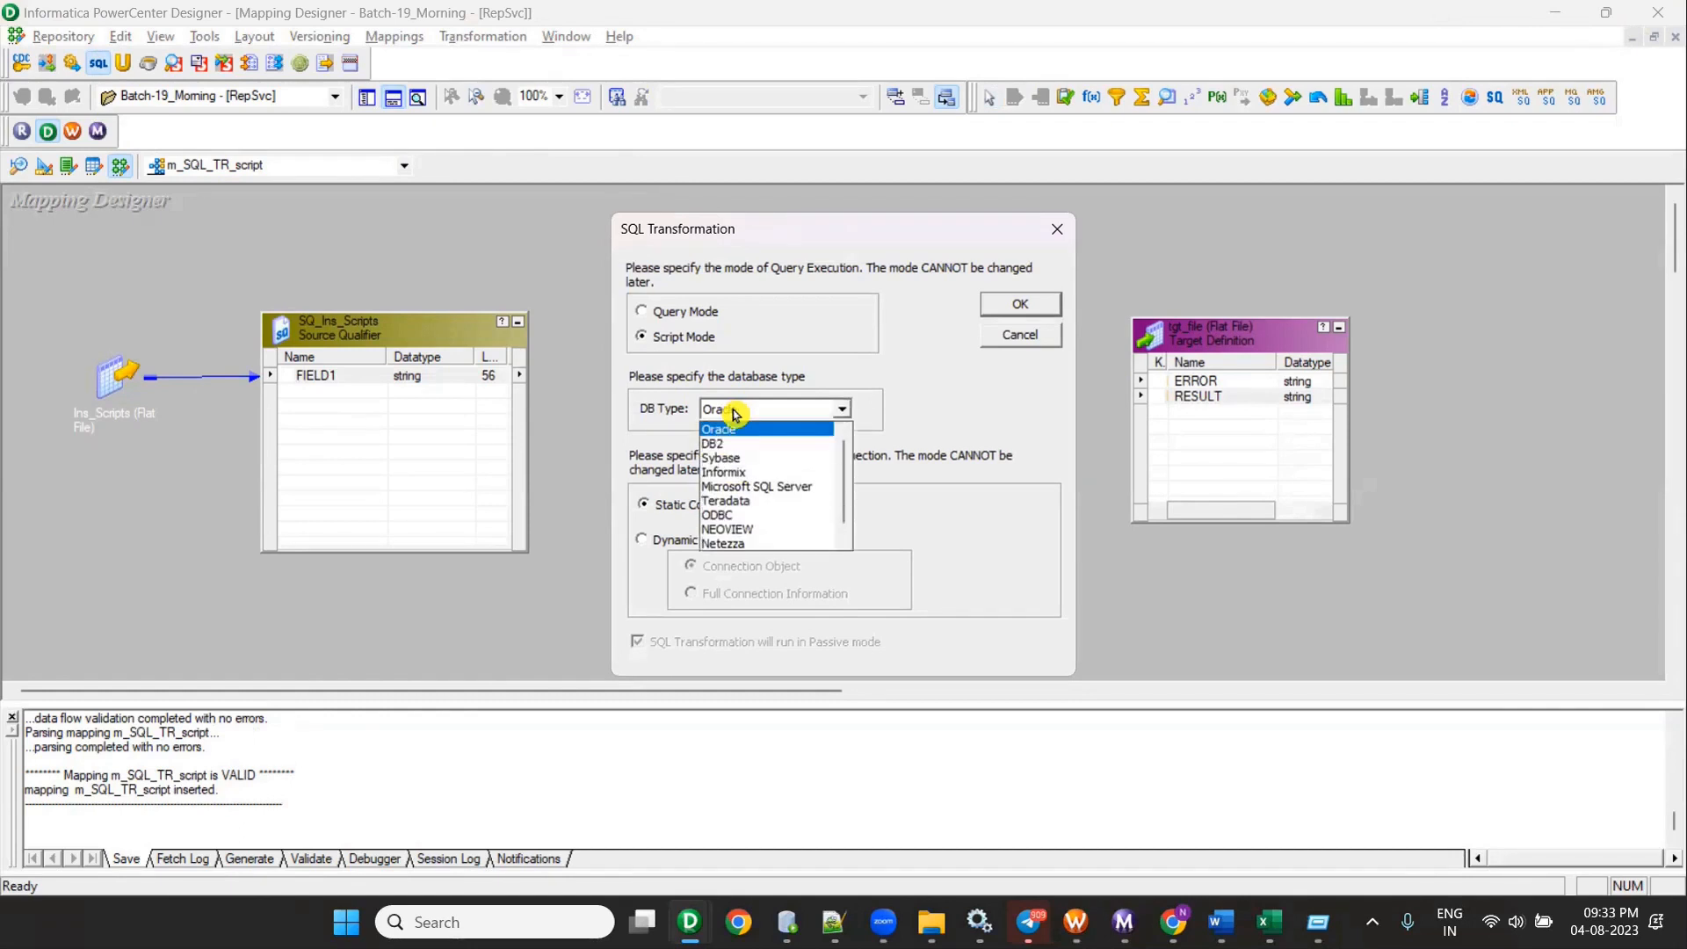
left_click(735, 441)
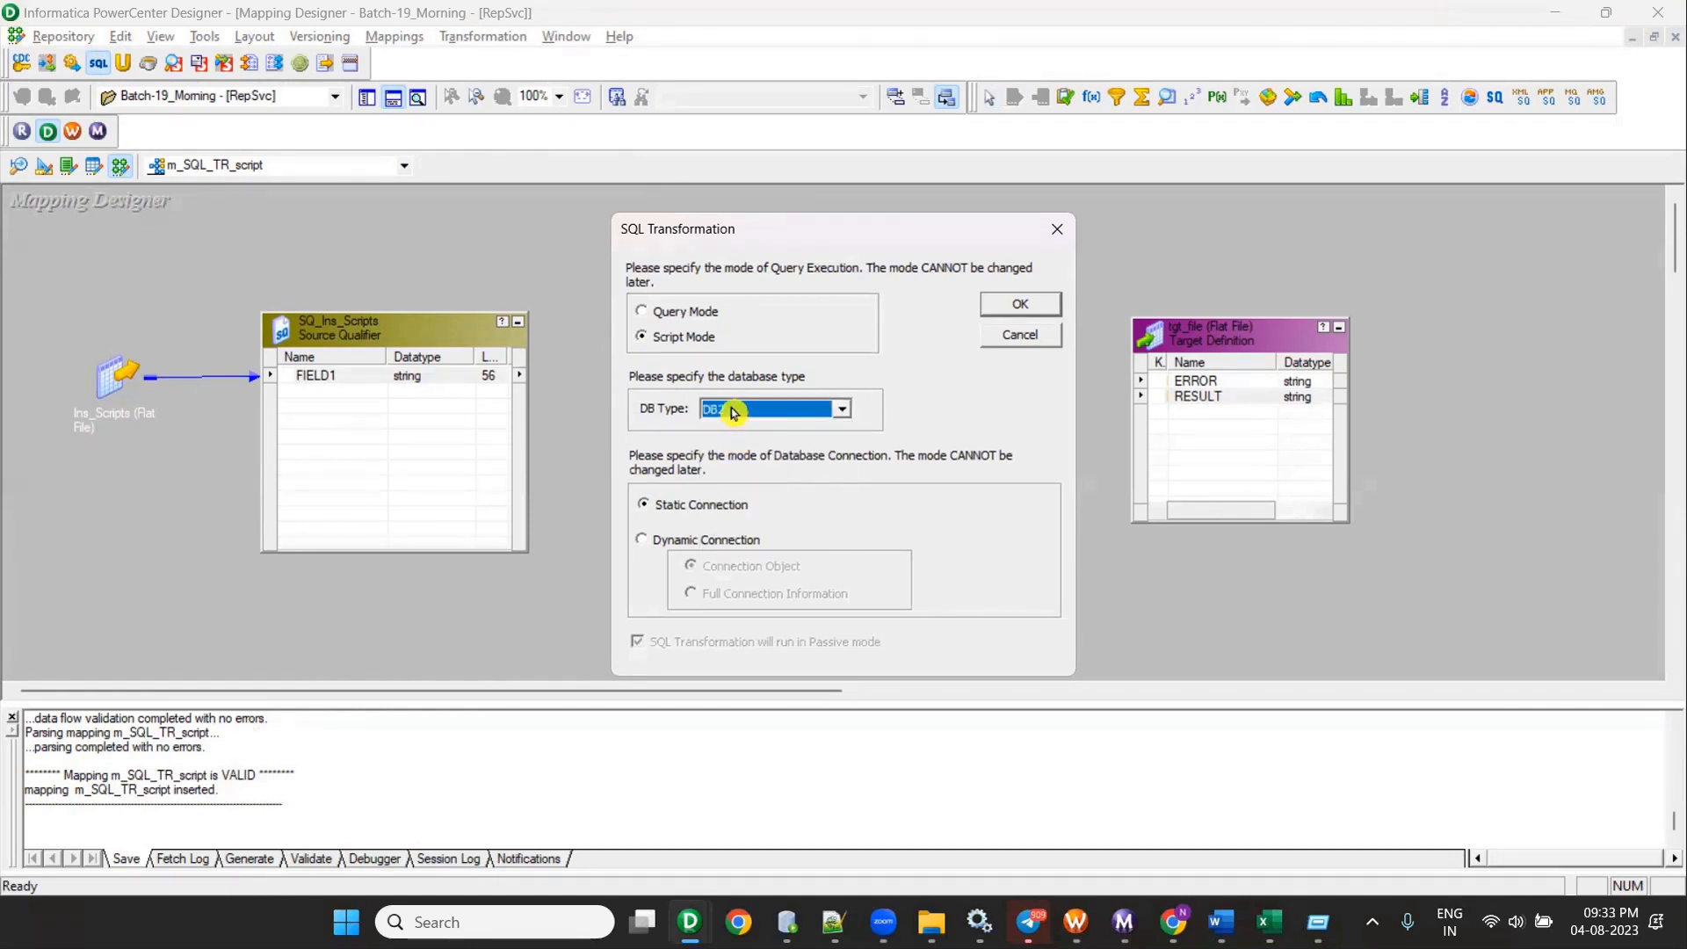
left_click(735, 414)
left_click(735, 431)
left_click(1005, 314)
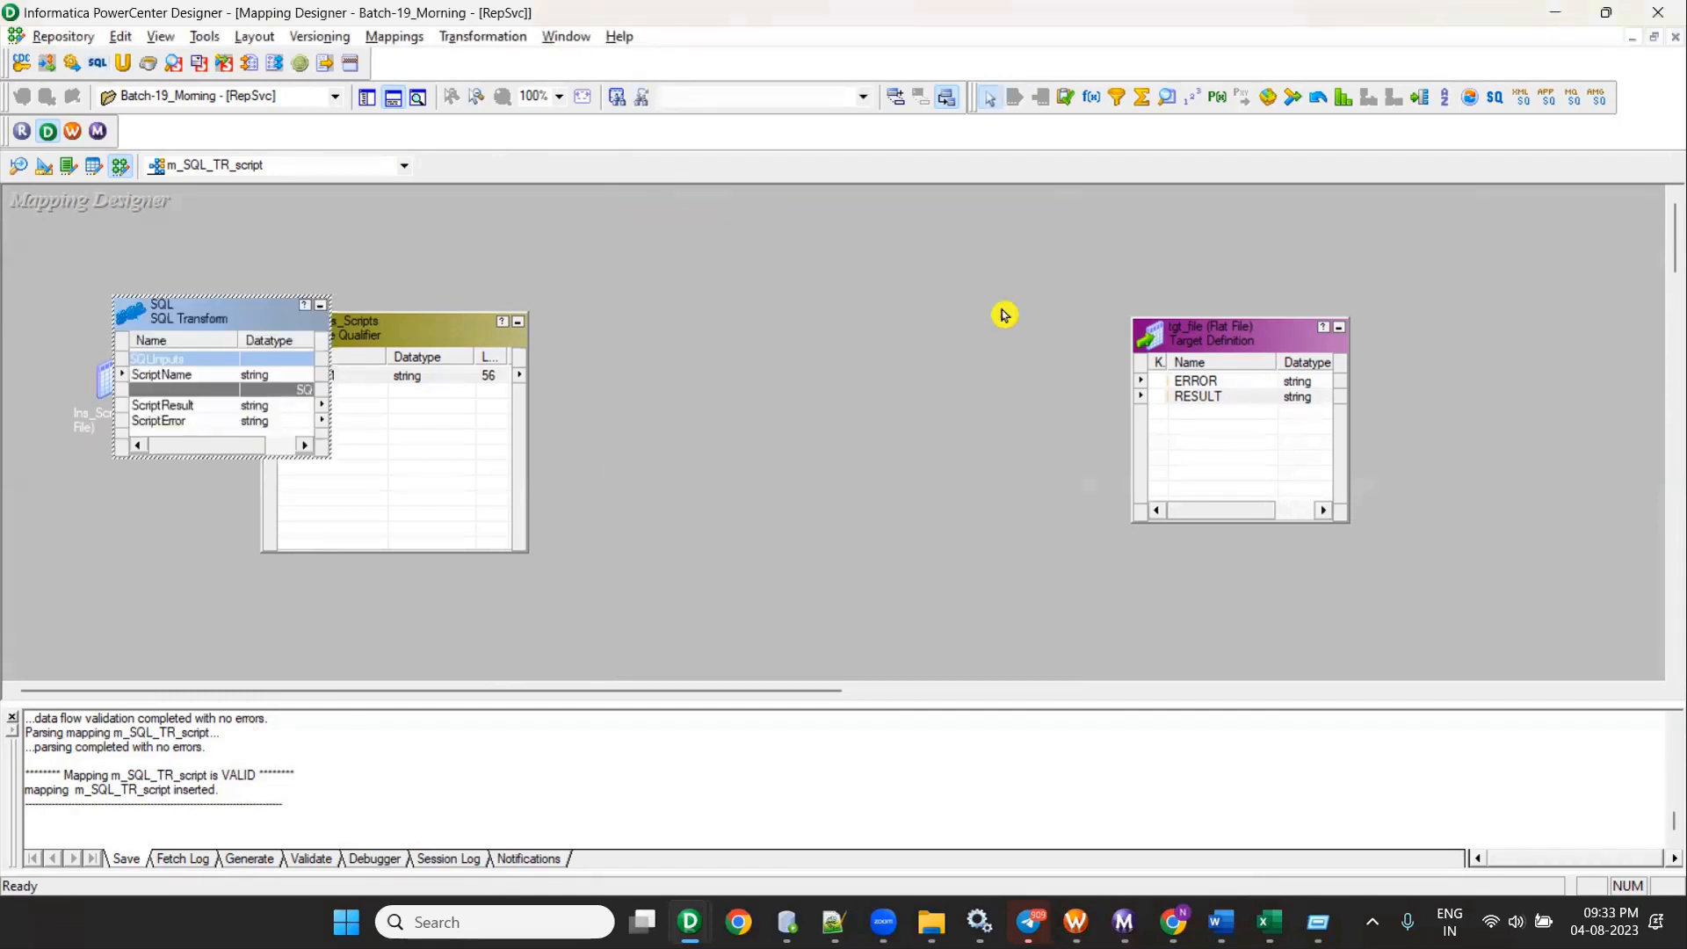
left_click_drag(264, 342, 818, 310)
Step: Connect FIELD1 to the new SQL transformation's ScriptName, link ScriptResult to RESULT and ScriptError to ERROR in tgt_file, and save the mapping
left_click_drag(317, 377, 763, 387)
left_click(755, 415)
left_click(758, 431, "shift")
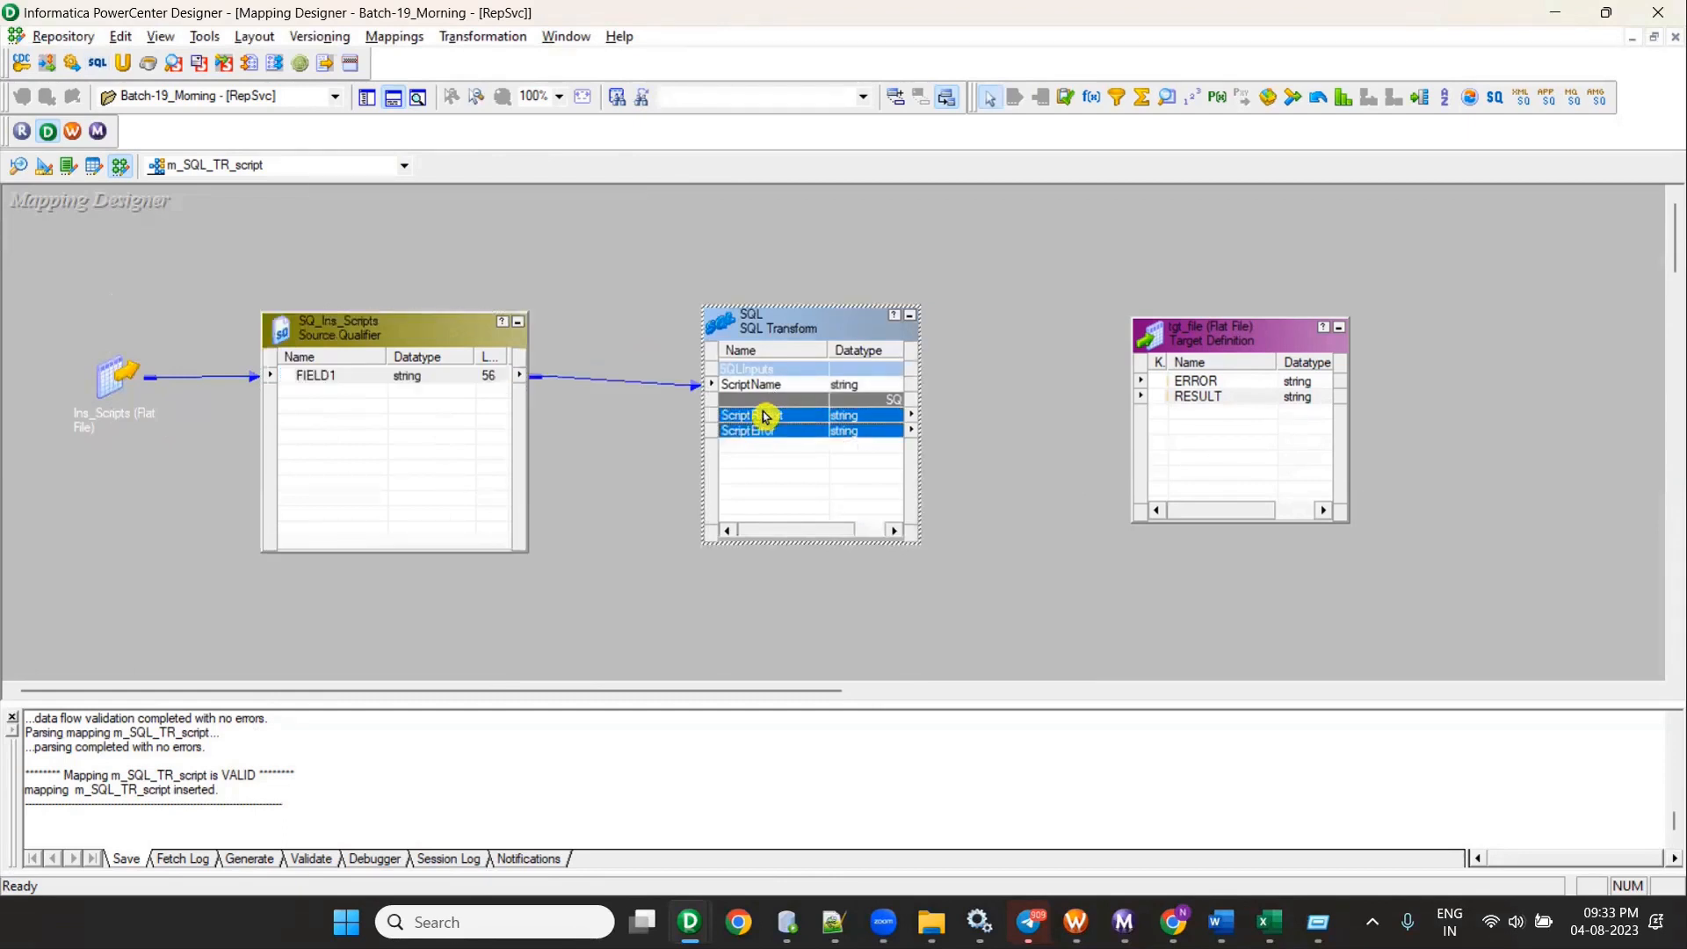
left_click_drag(768, 433, 1199, 396)
Step: Review the SQL transformation's ports, properties, SQL settings and SQL ports, and save the mapping again
double_click(773, 439)
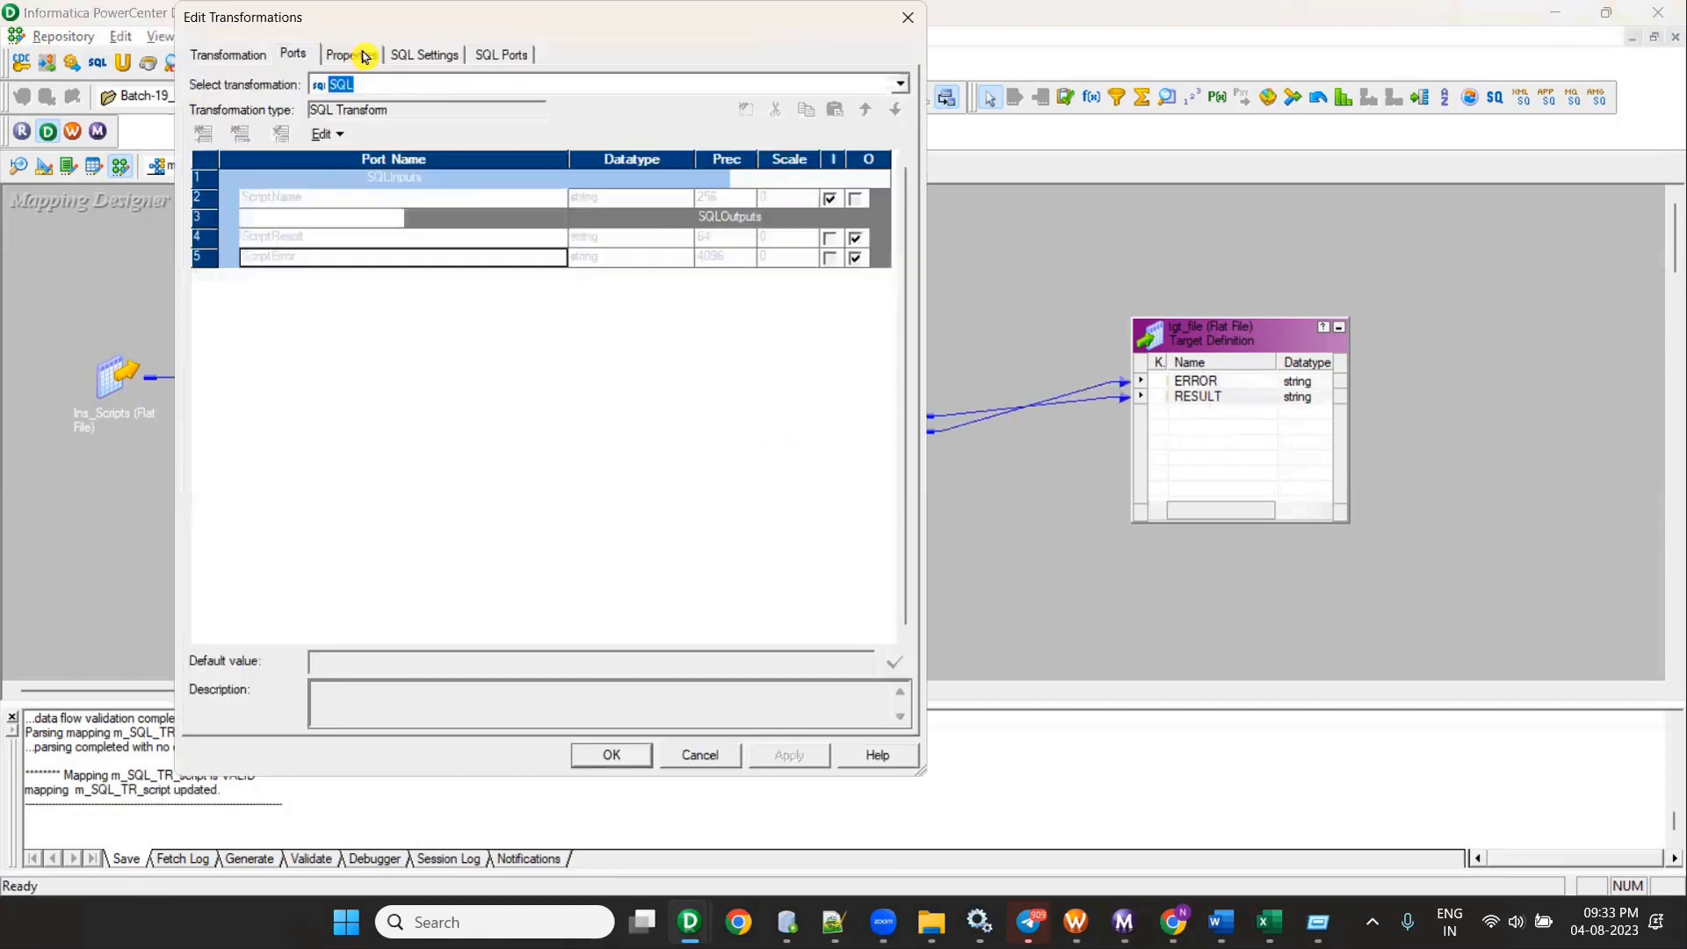
left_click(353, 54)
left_click(428, 53)
left_click(508, 53)
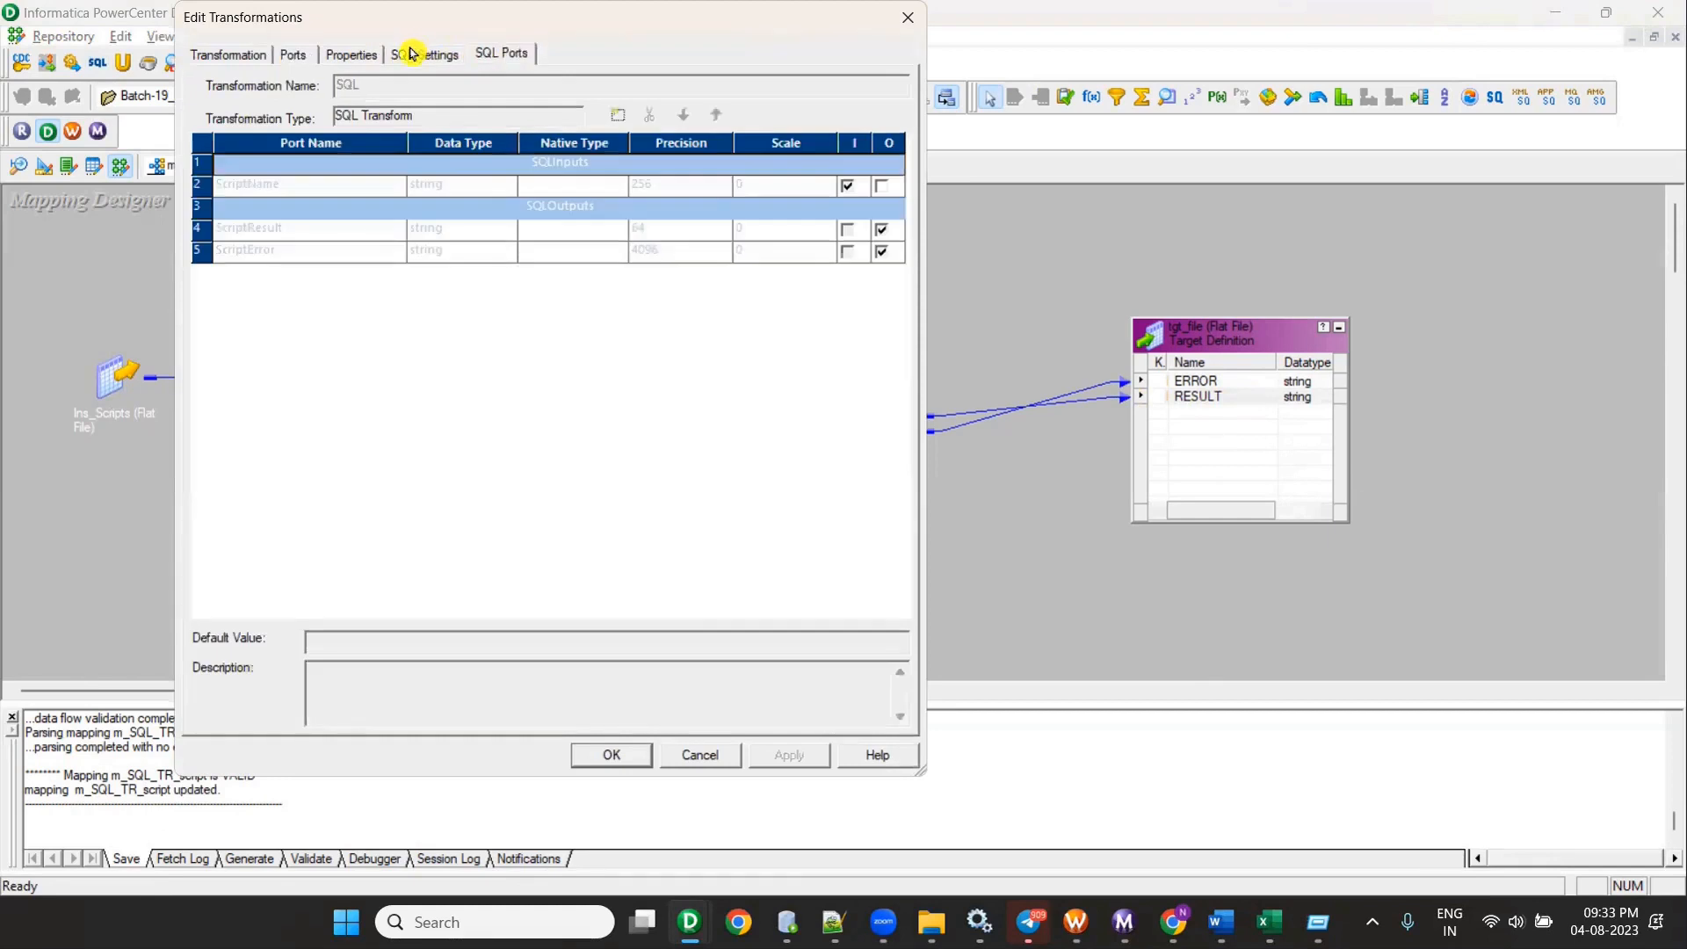
left_click(350, 53)
left_click(410, 54)
left_click(299, 55)
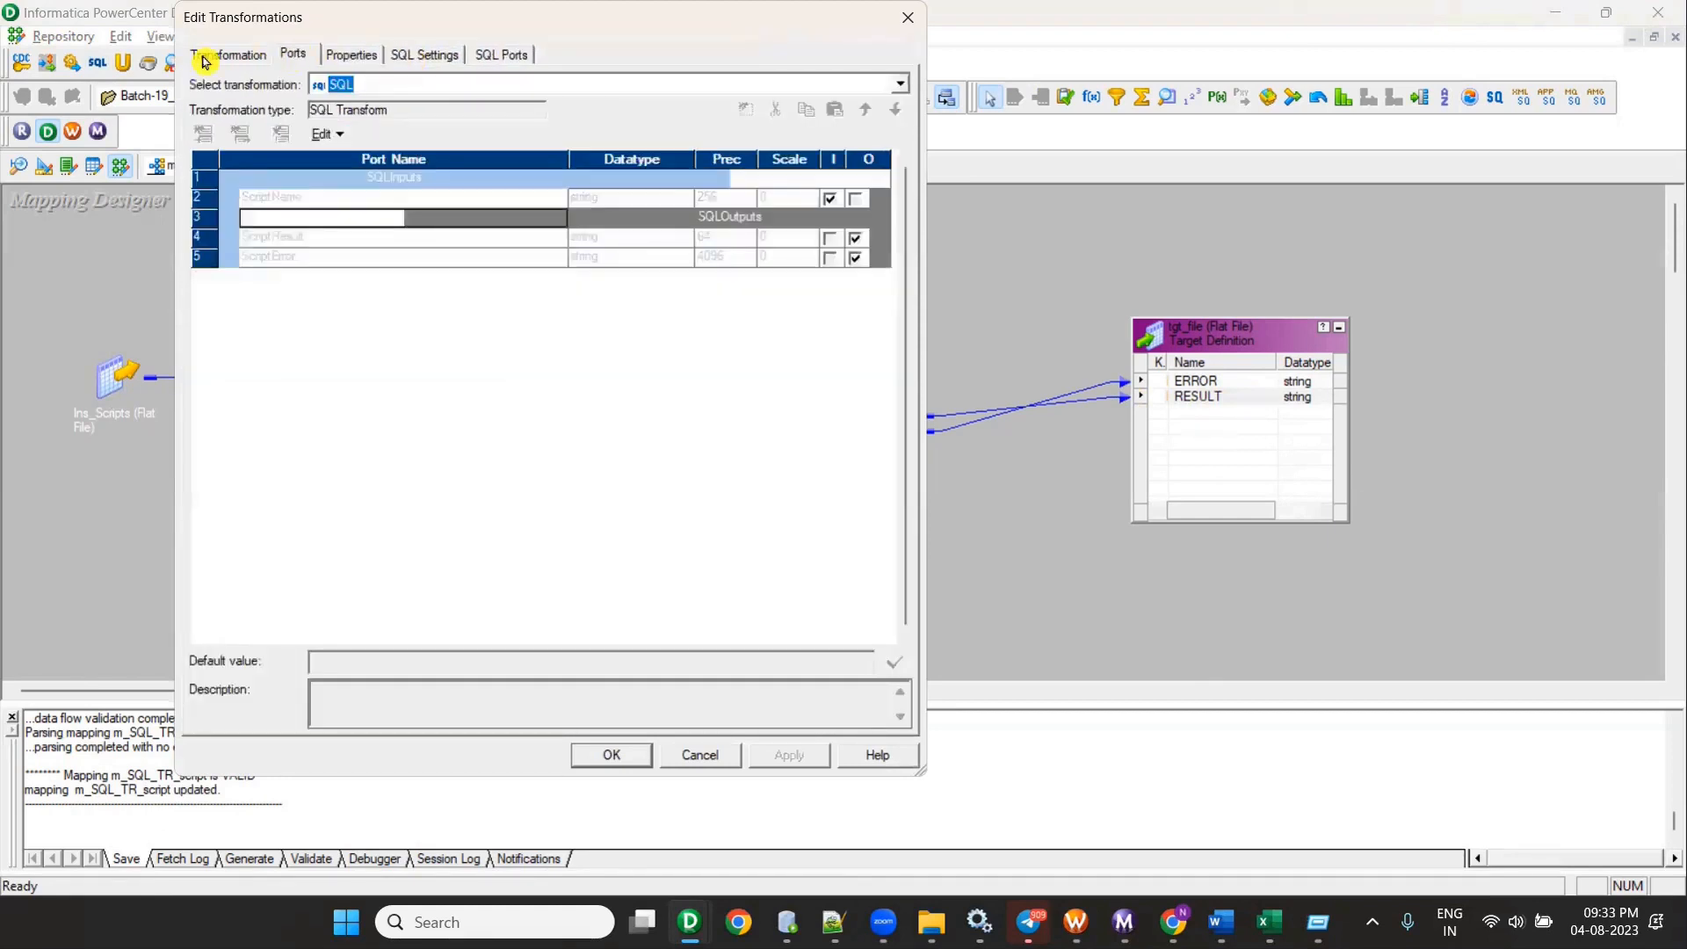
left_click(221, 54)
left_click(589, 757)
key("ctrl+s")
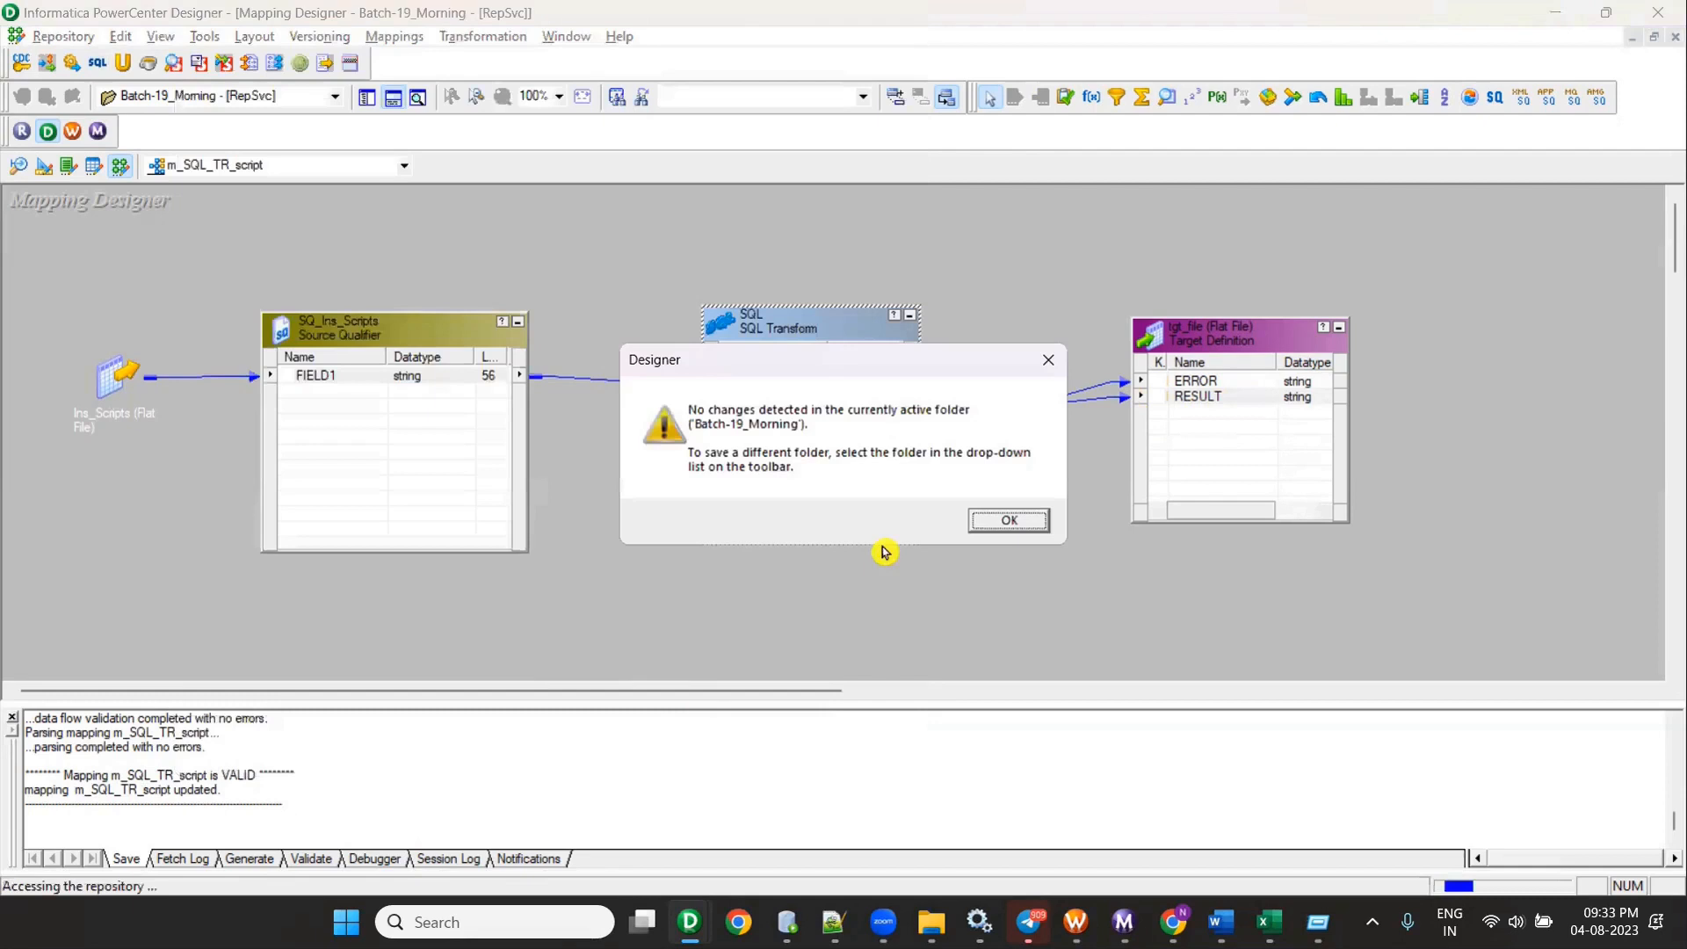
left_click(1004, 524)
Step: Generate a workflow with a reusable session from the mapping on IntSvc, using the workflow prefix wf_s and session prefix s
left_click(398, 37)
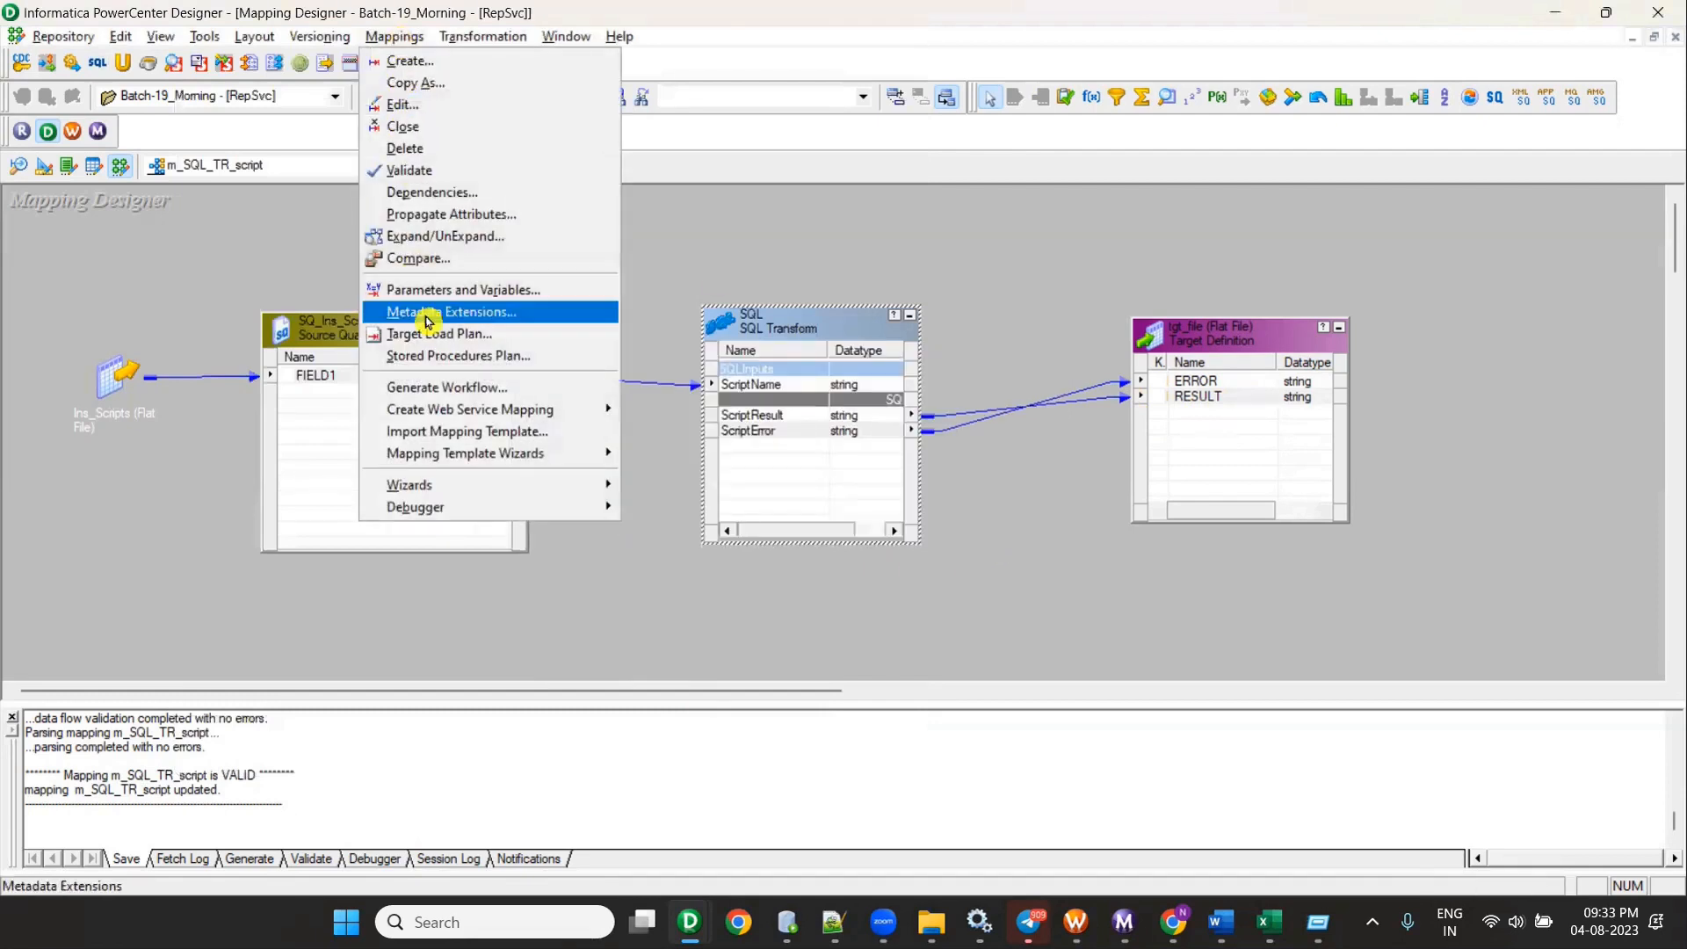
left_click(448, 384)
left_click(805, 368)
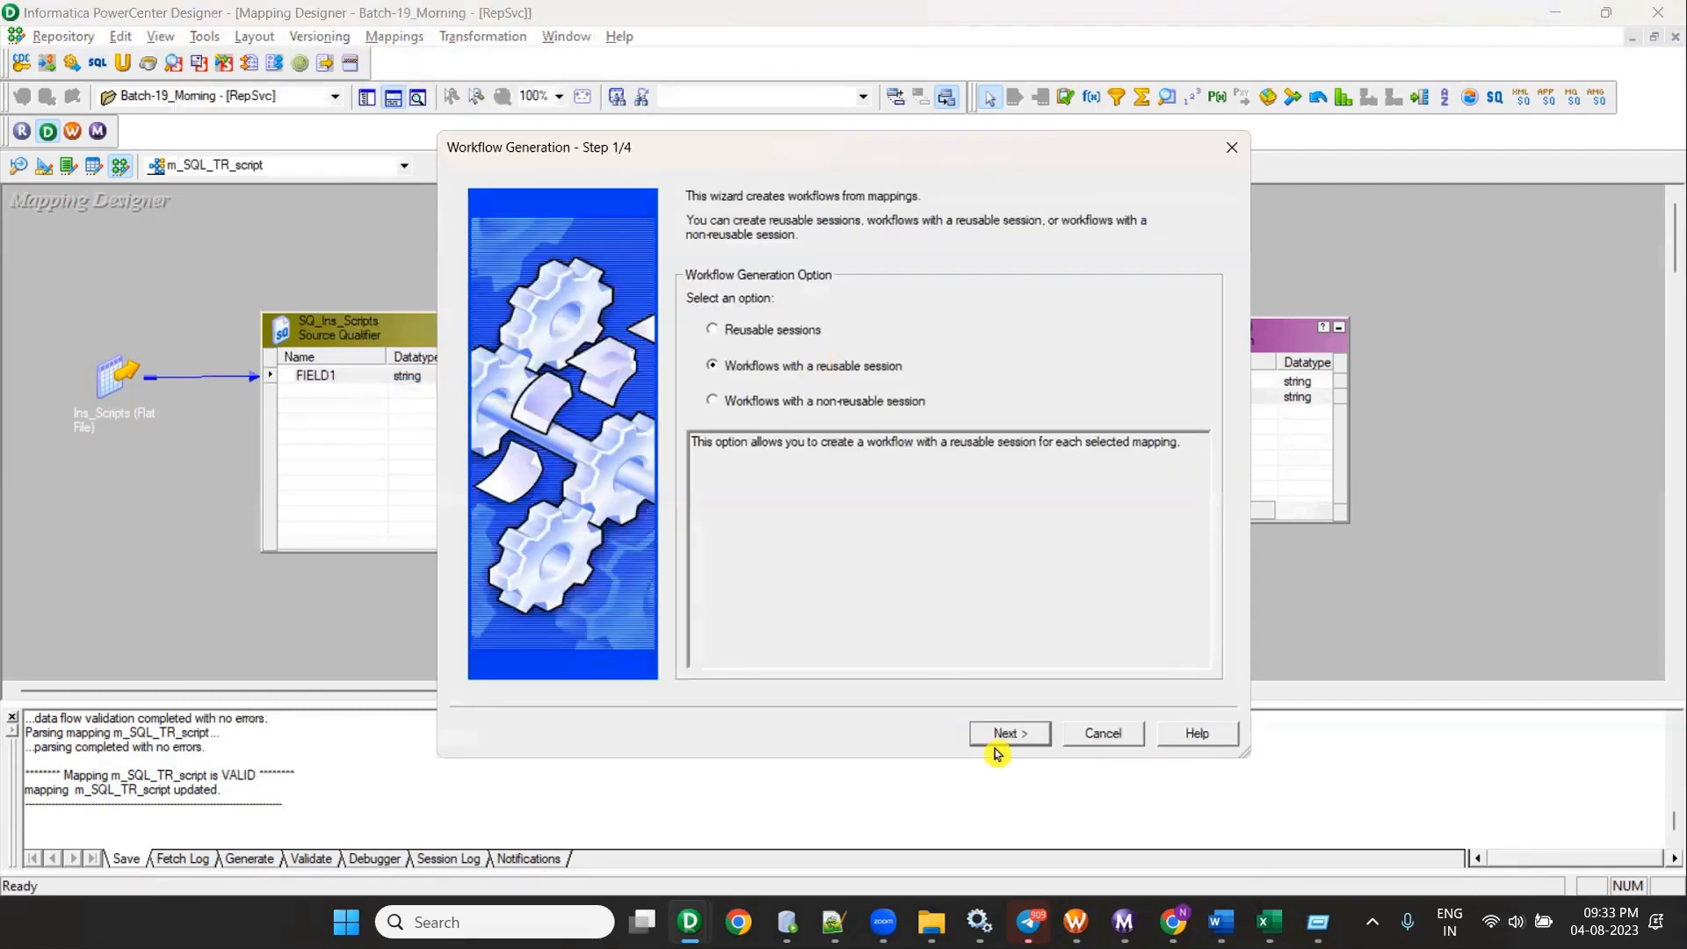
left_click(1002, 735)
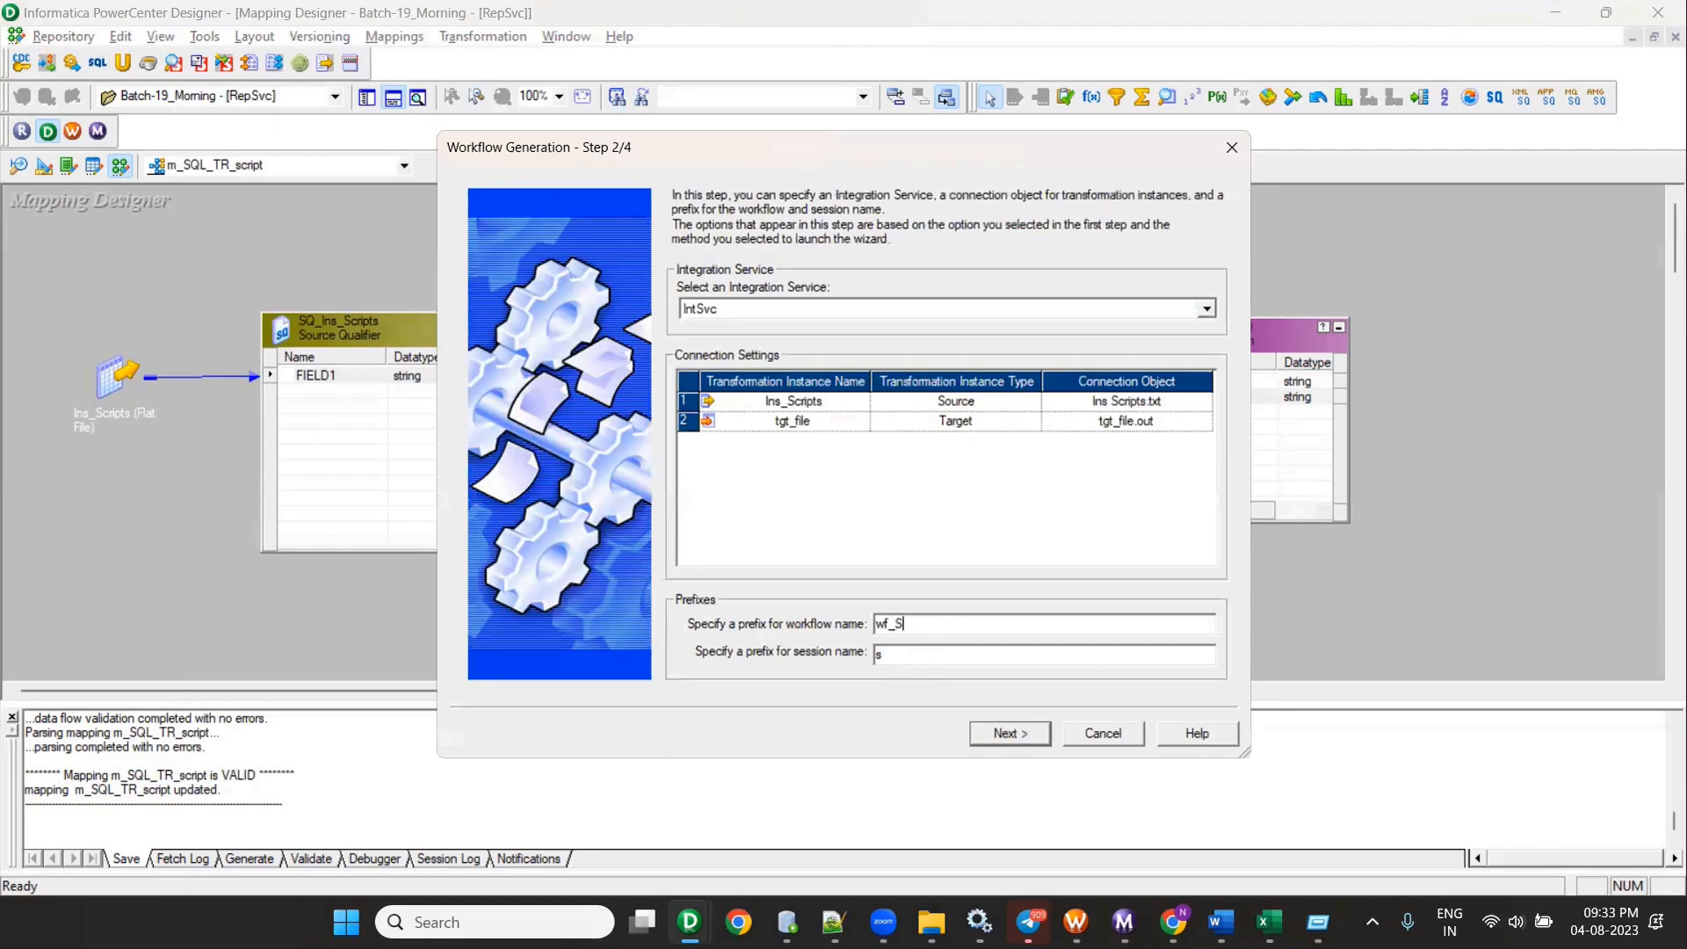
left_click(1011, 733)
left_click(1011, 734)
left_click(1044, 733)
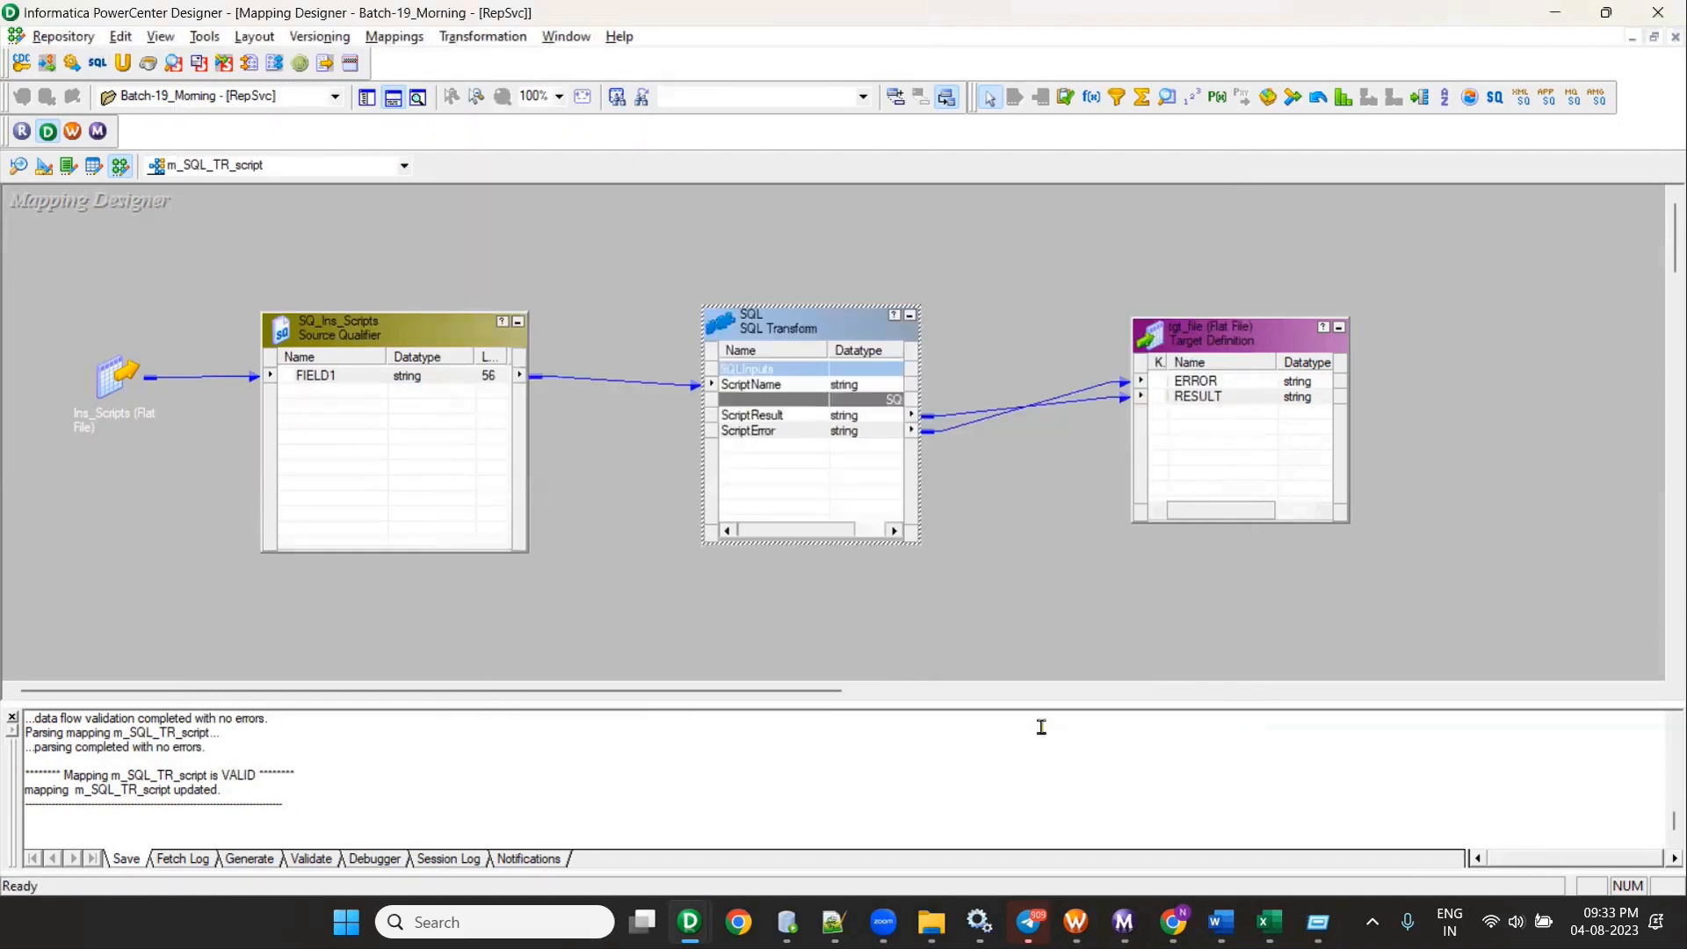
Step: Switch to Workflow Manager, reopen the Batch-19_Morning folder and locate wf_s_m_SQL_TR_script among its workflows
left_click(72, 131)
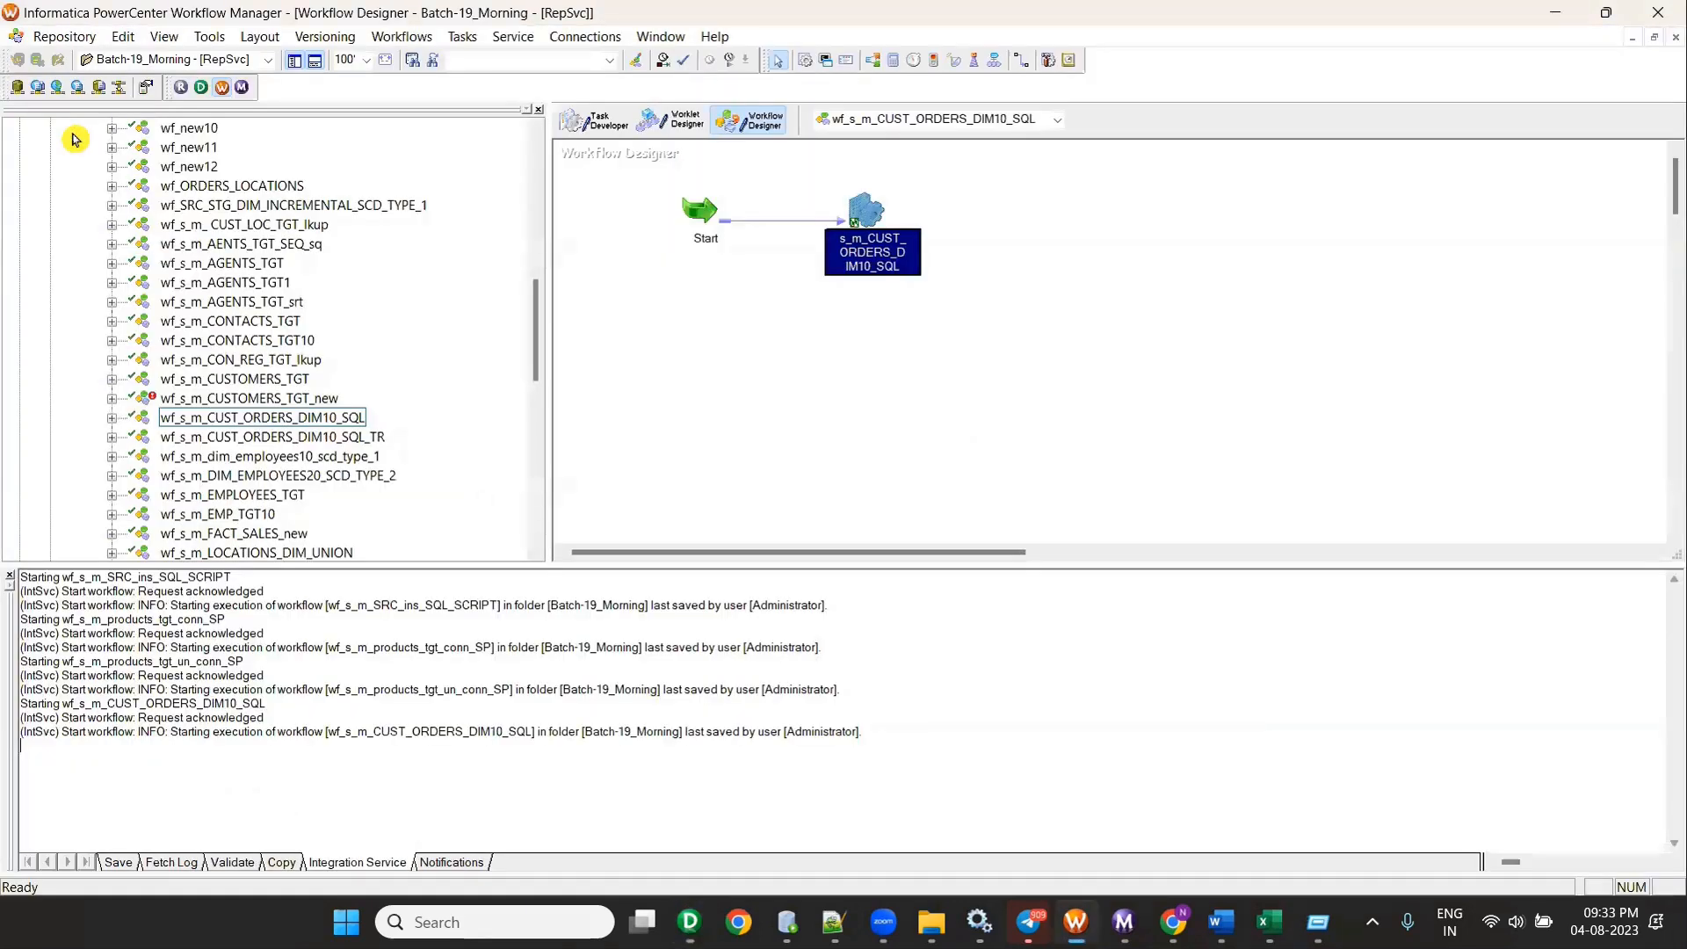
scroll(310, 401, "up", 4)
scroll(309, 400, "up", 5)
right_click(211, 418)
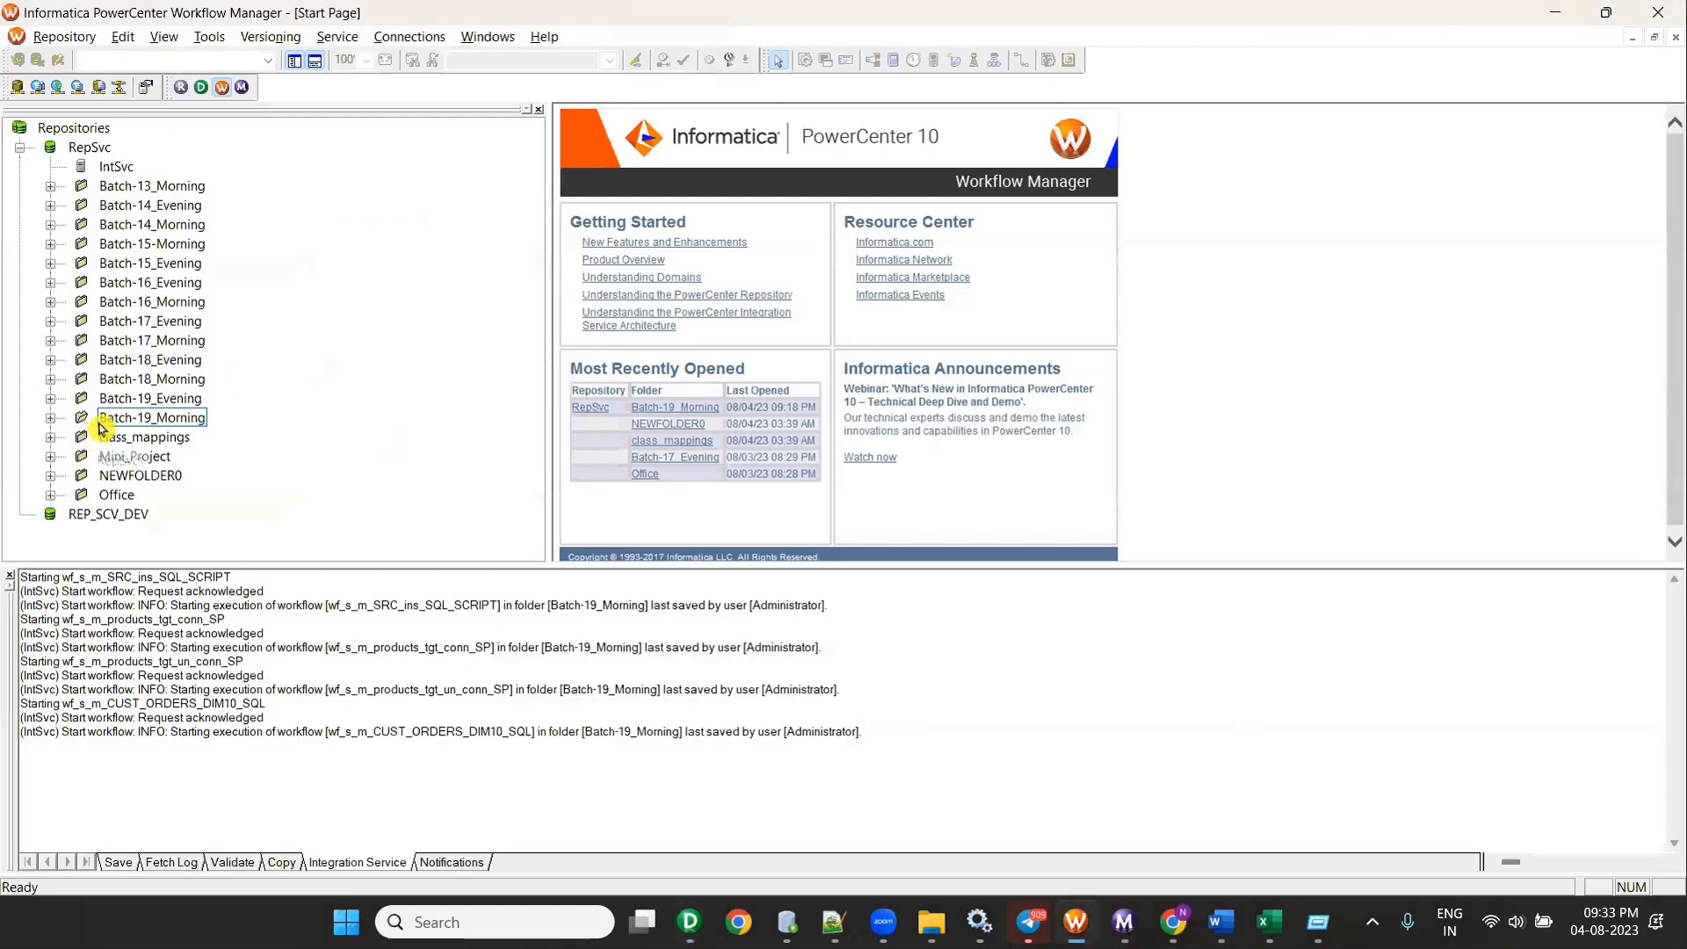
right_click(172, 418)
left_click(258, 540)
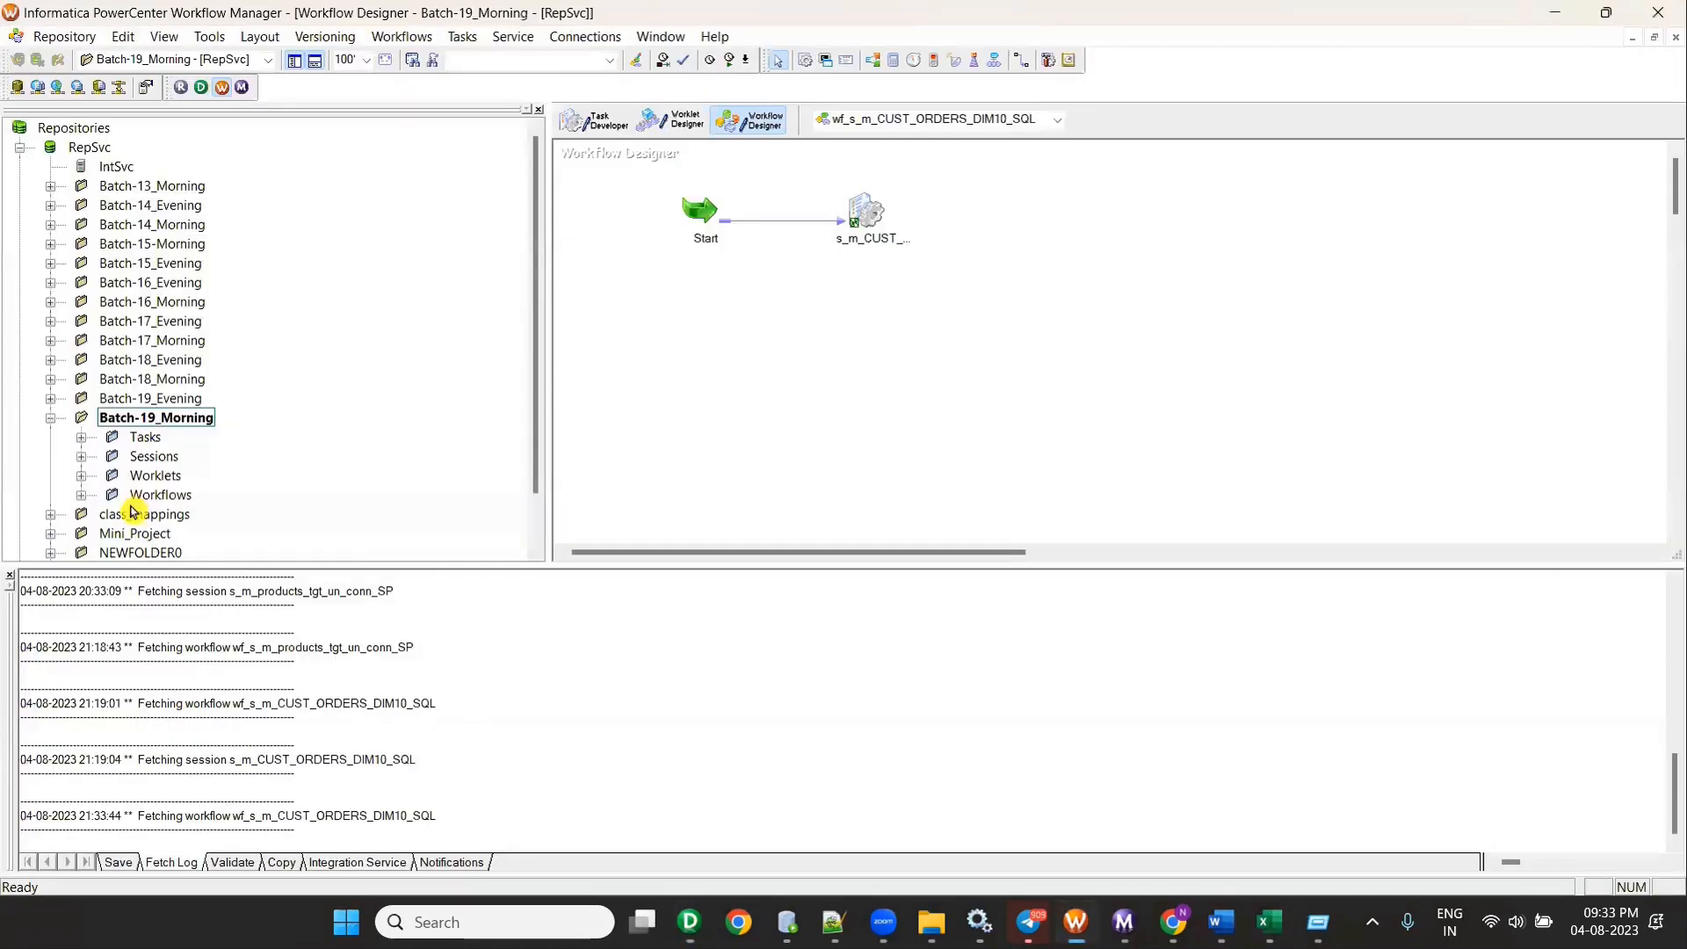
left_click(81, 495)
left_click(170, 437)
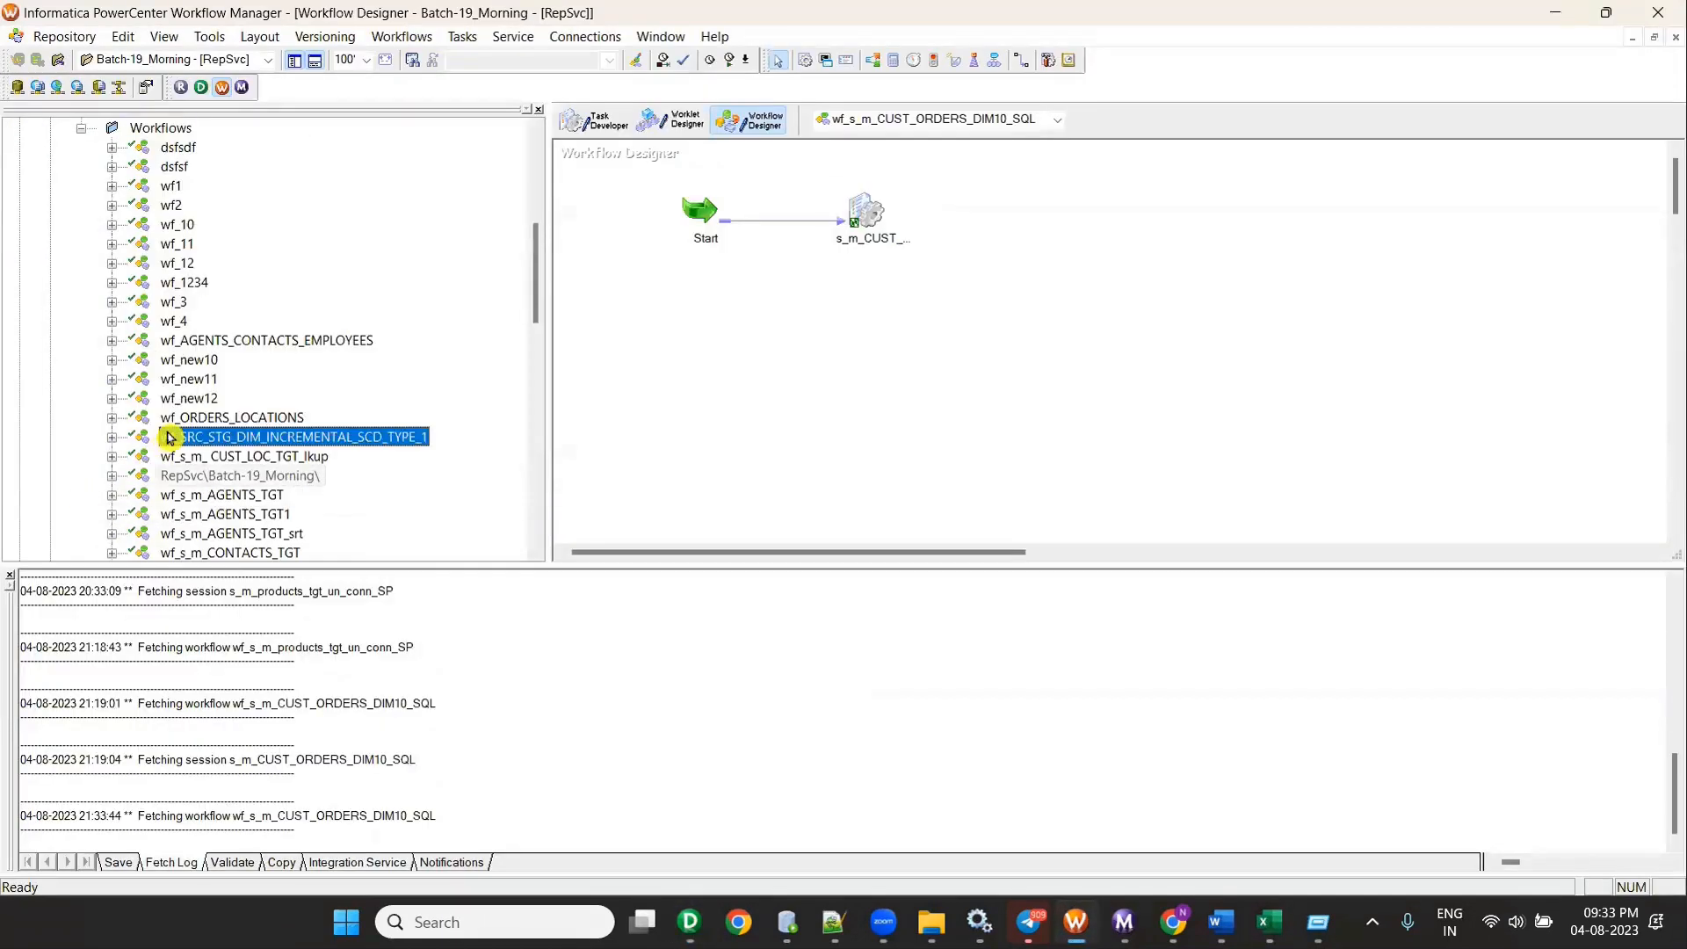
scroll(170, 437, "down", 9)
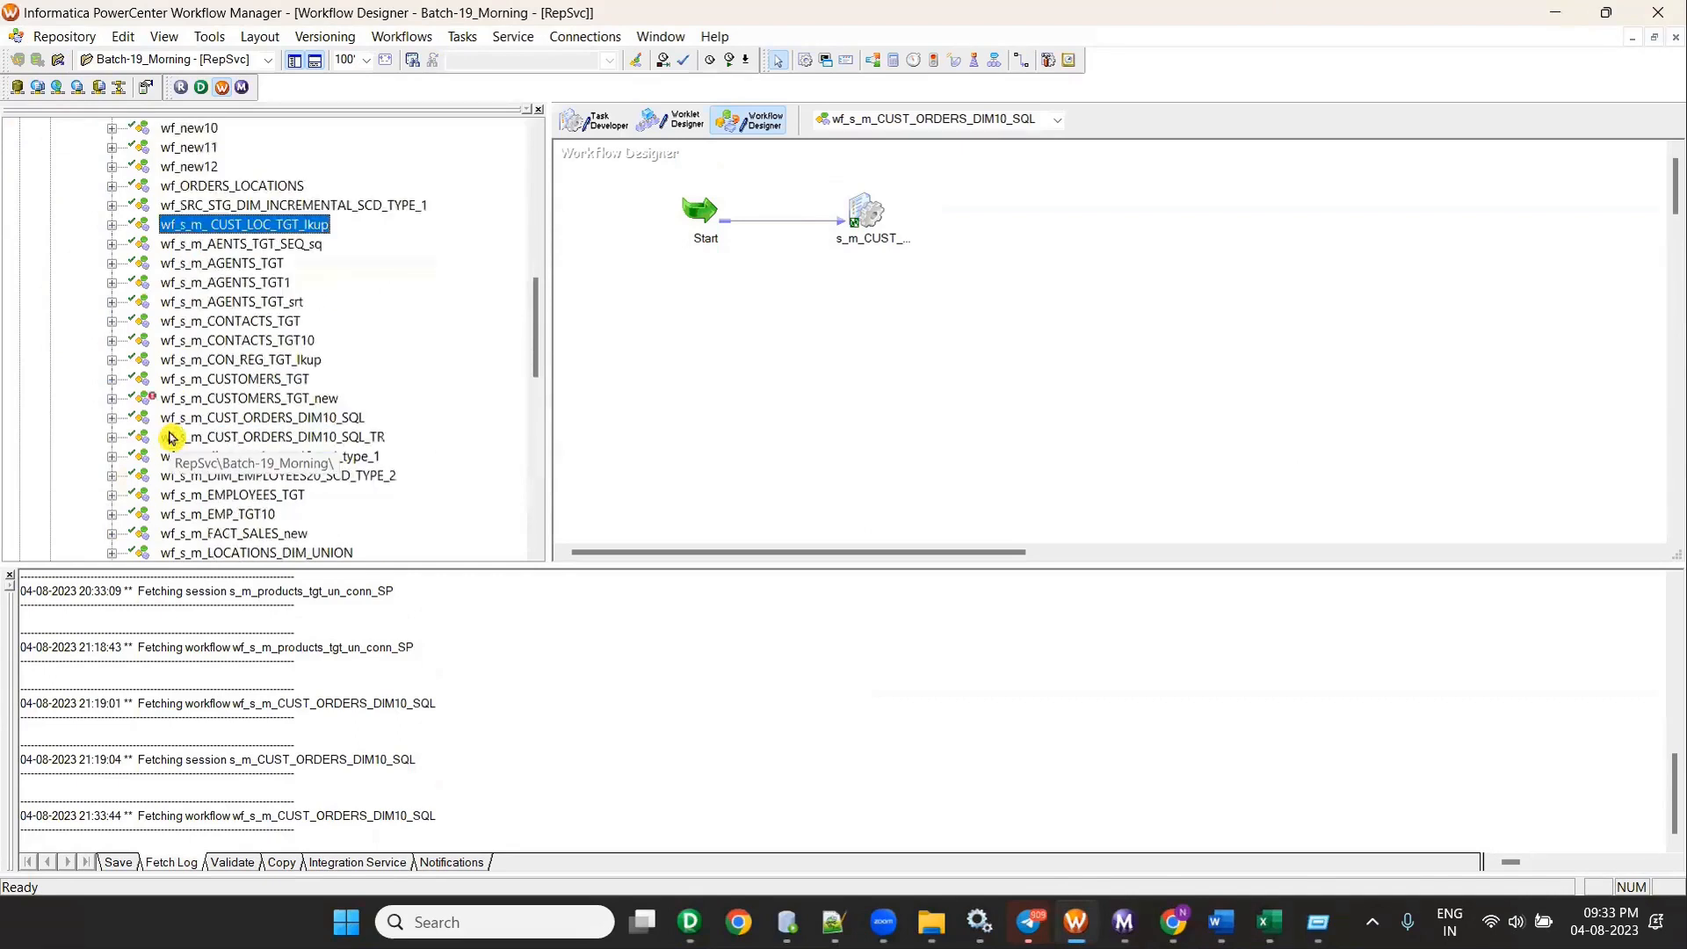
scroll(260, 353, "up", 4)
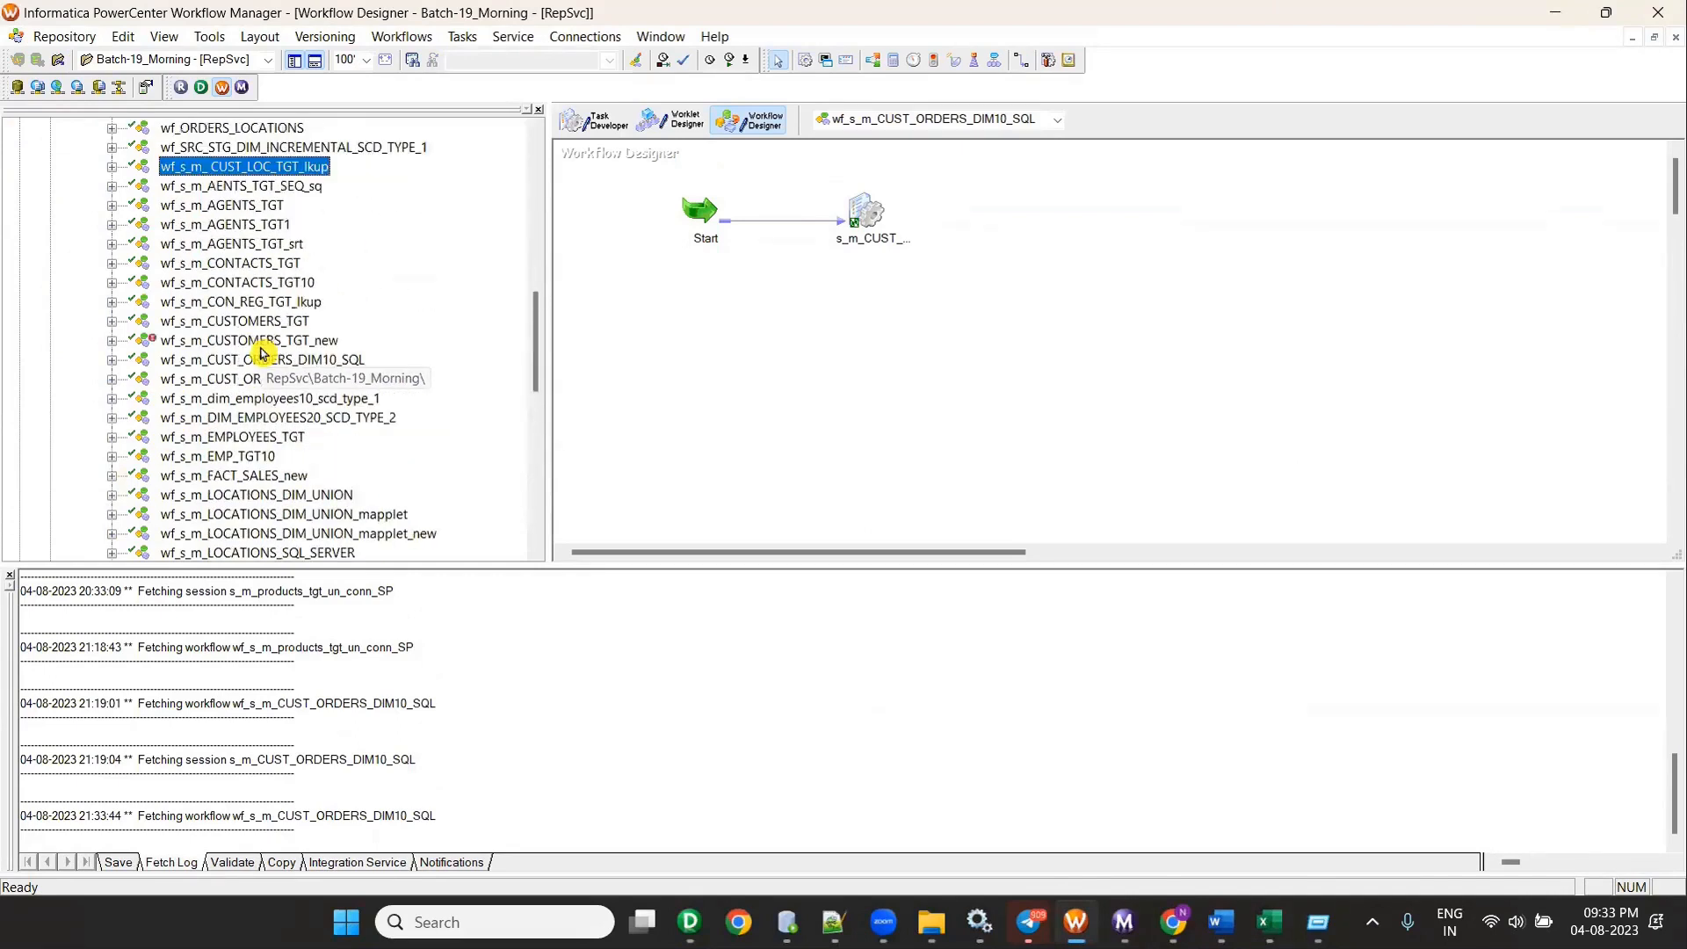
scroll(260, 356, "down", 7)
right_click(255, 456)
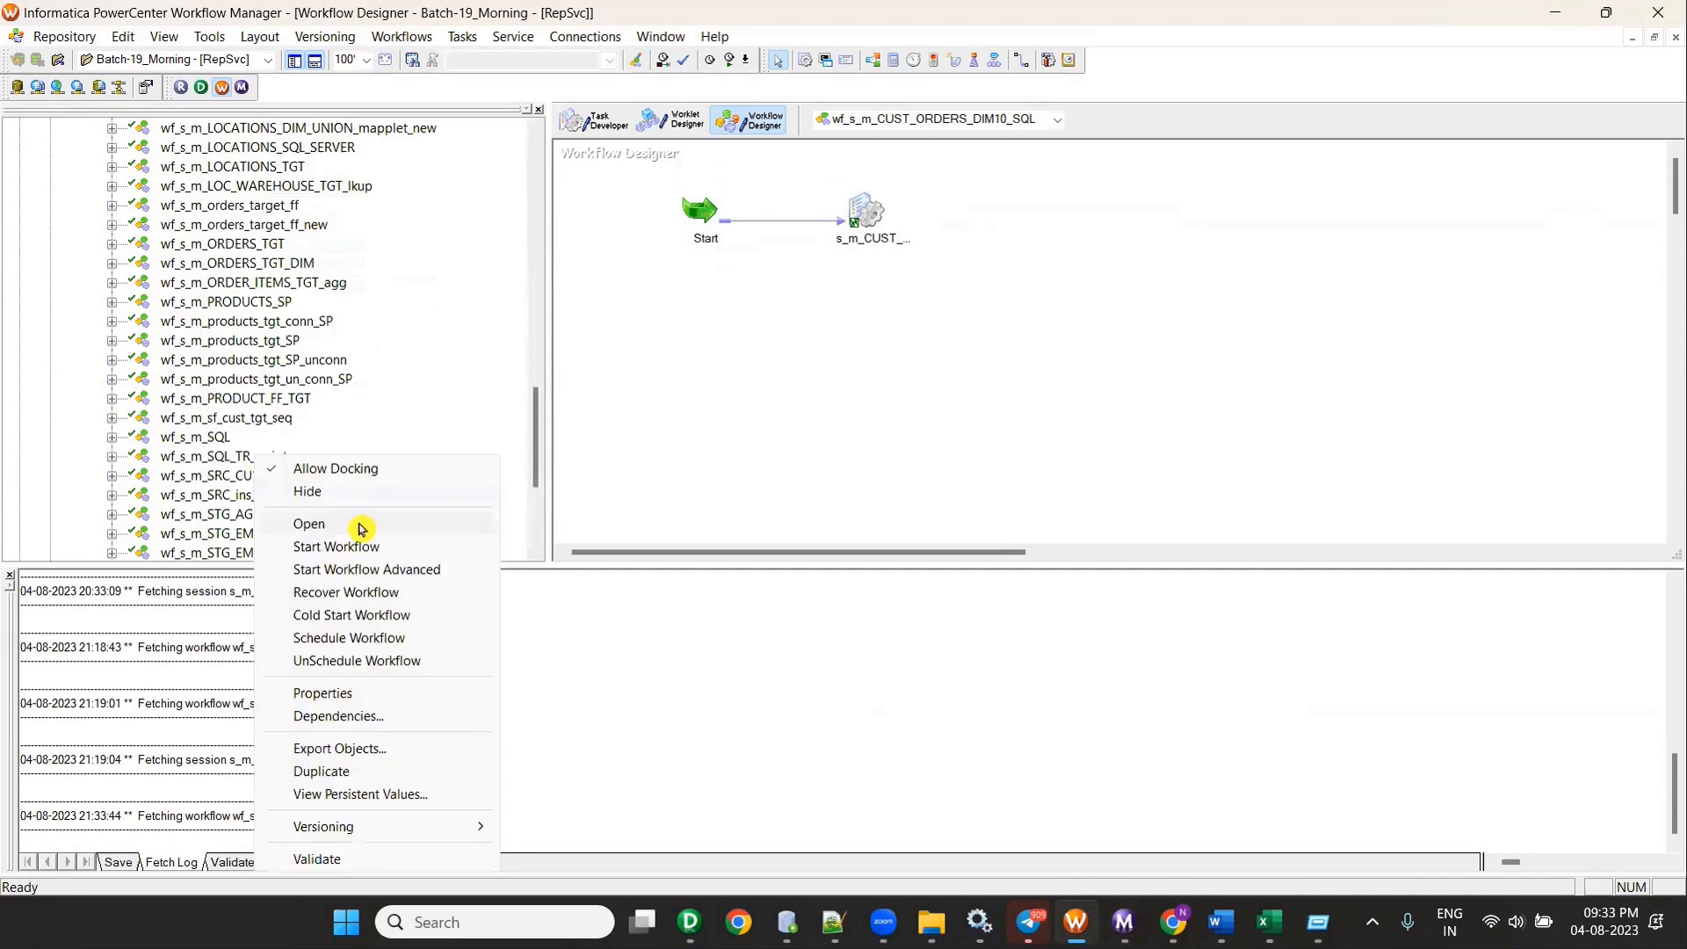
left_click(361, 526)
left_click(590, 118)
right_click(1004, 183)
left_click(1061, 218)
left_click(758, 120)
right_click(870, 204)
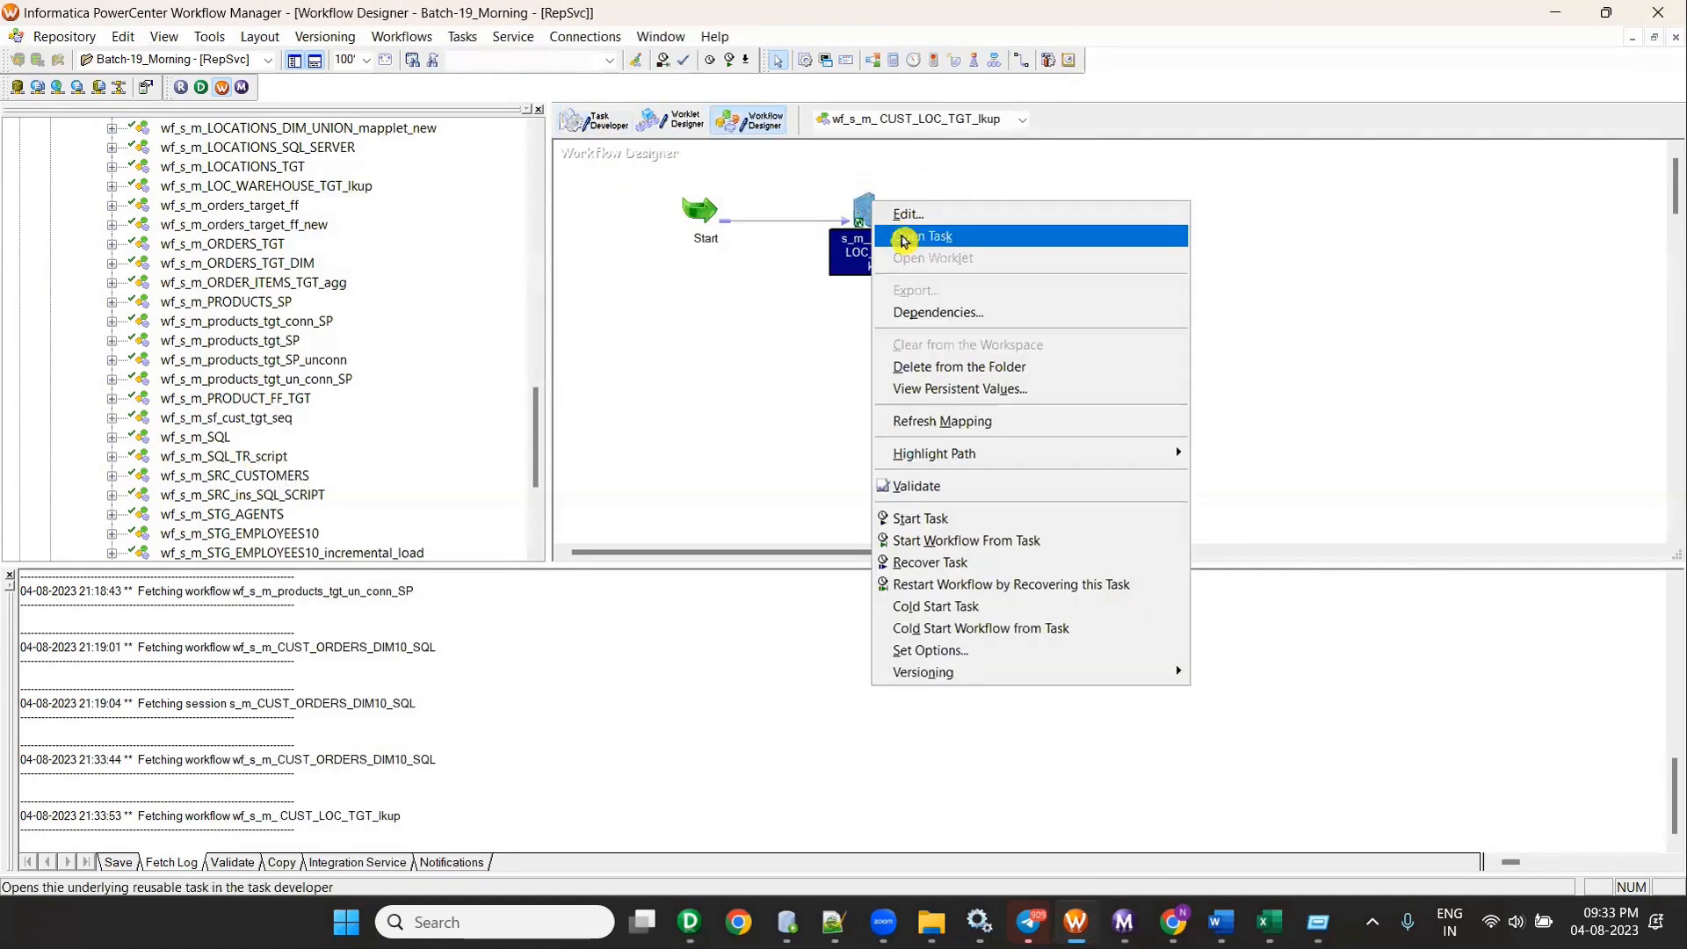
left_click(904, 238)
left_click(427, 55)
double_click(550, 27)
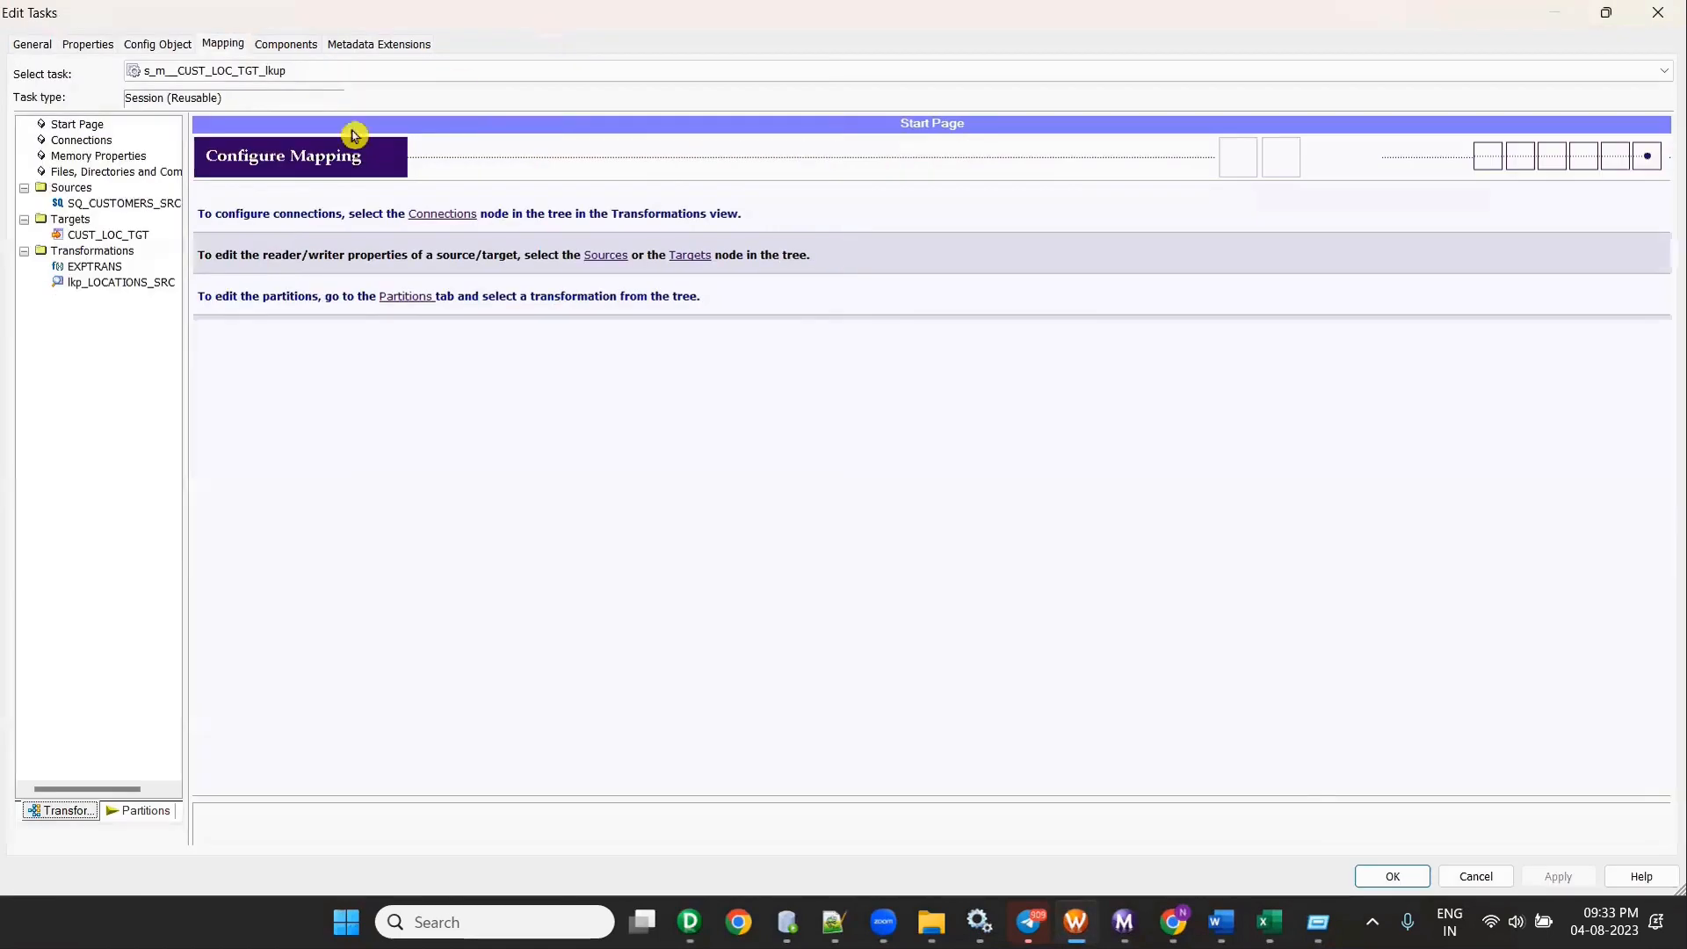
left_click(142, 209)
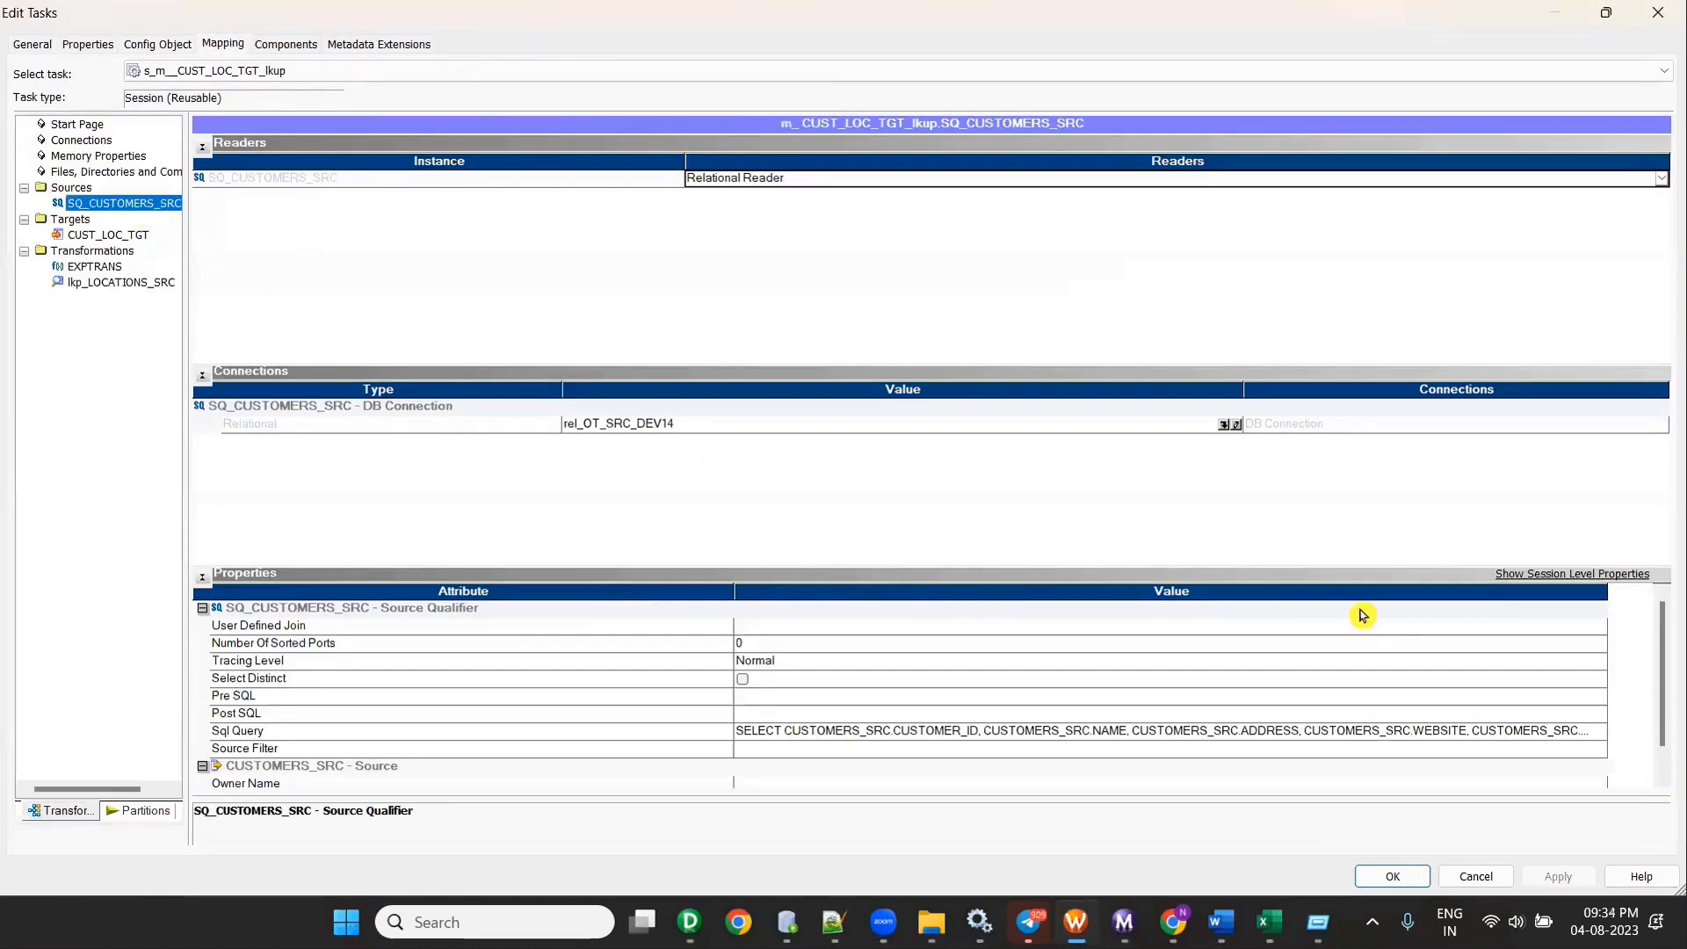
double_click(728, 21)
left_click(1084, 95)
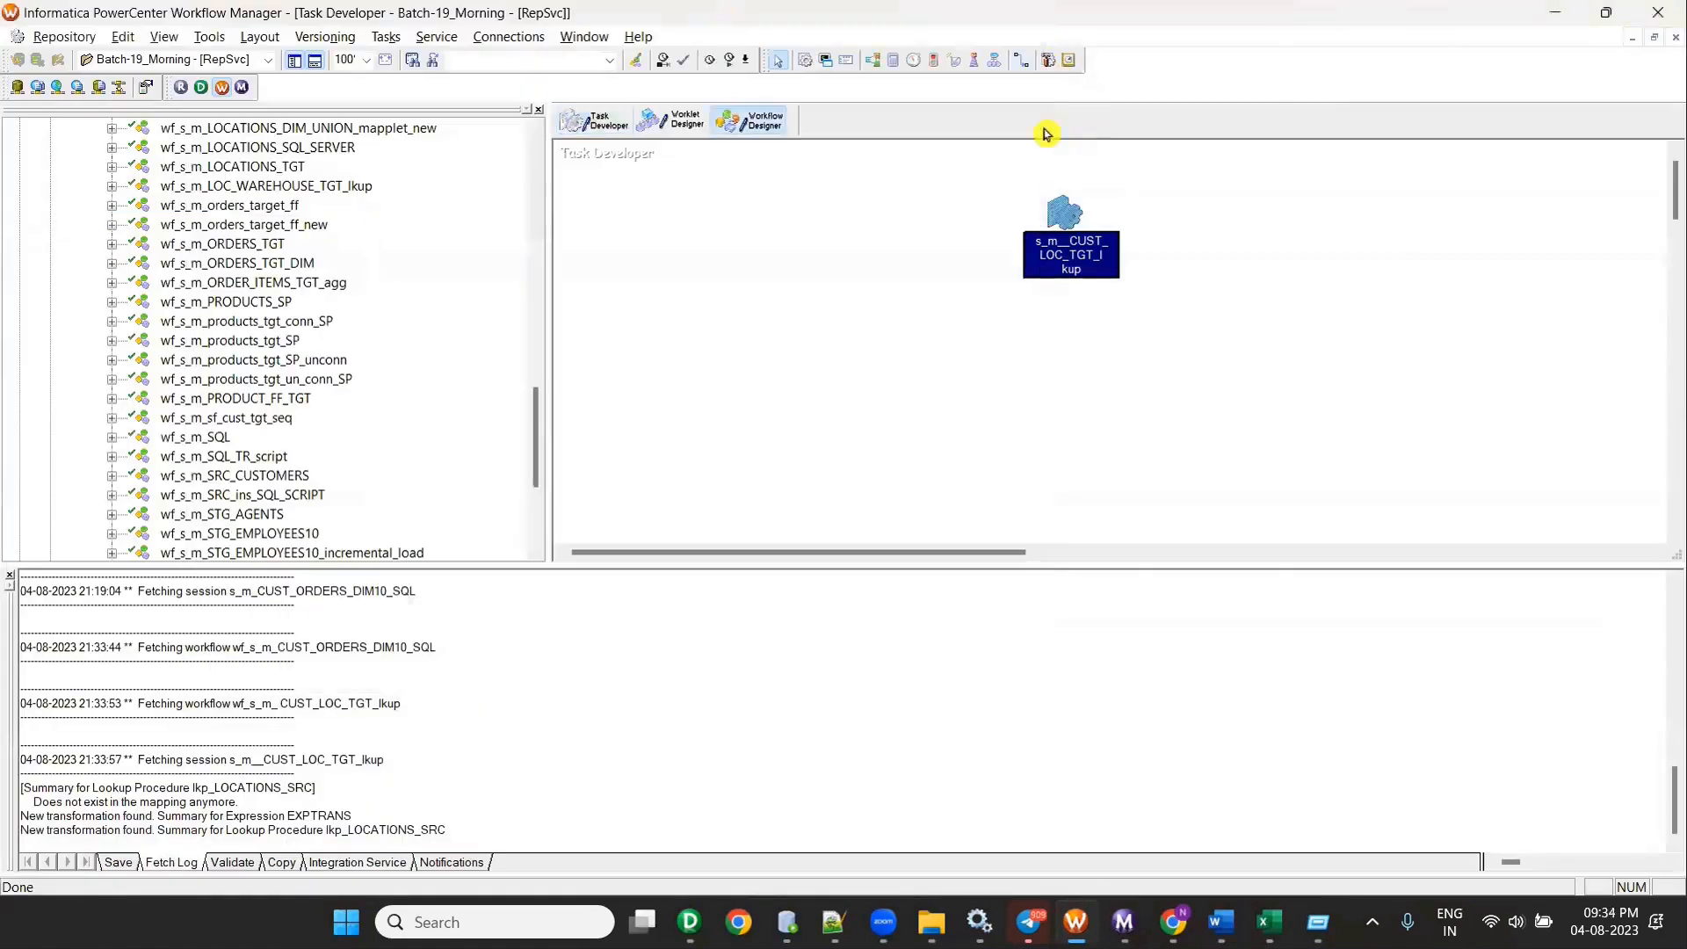
left_click(767, 127)
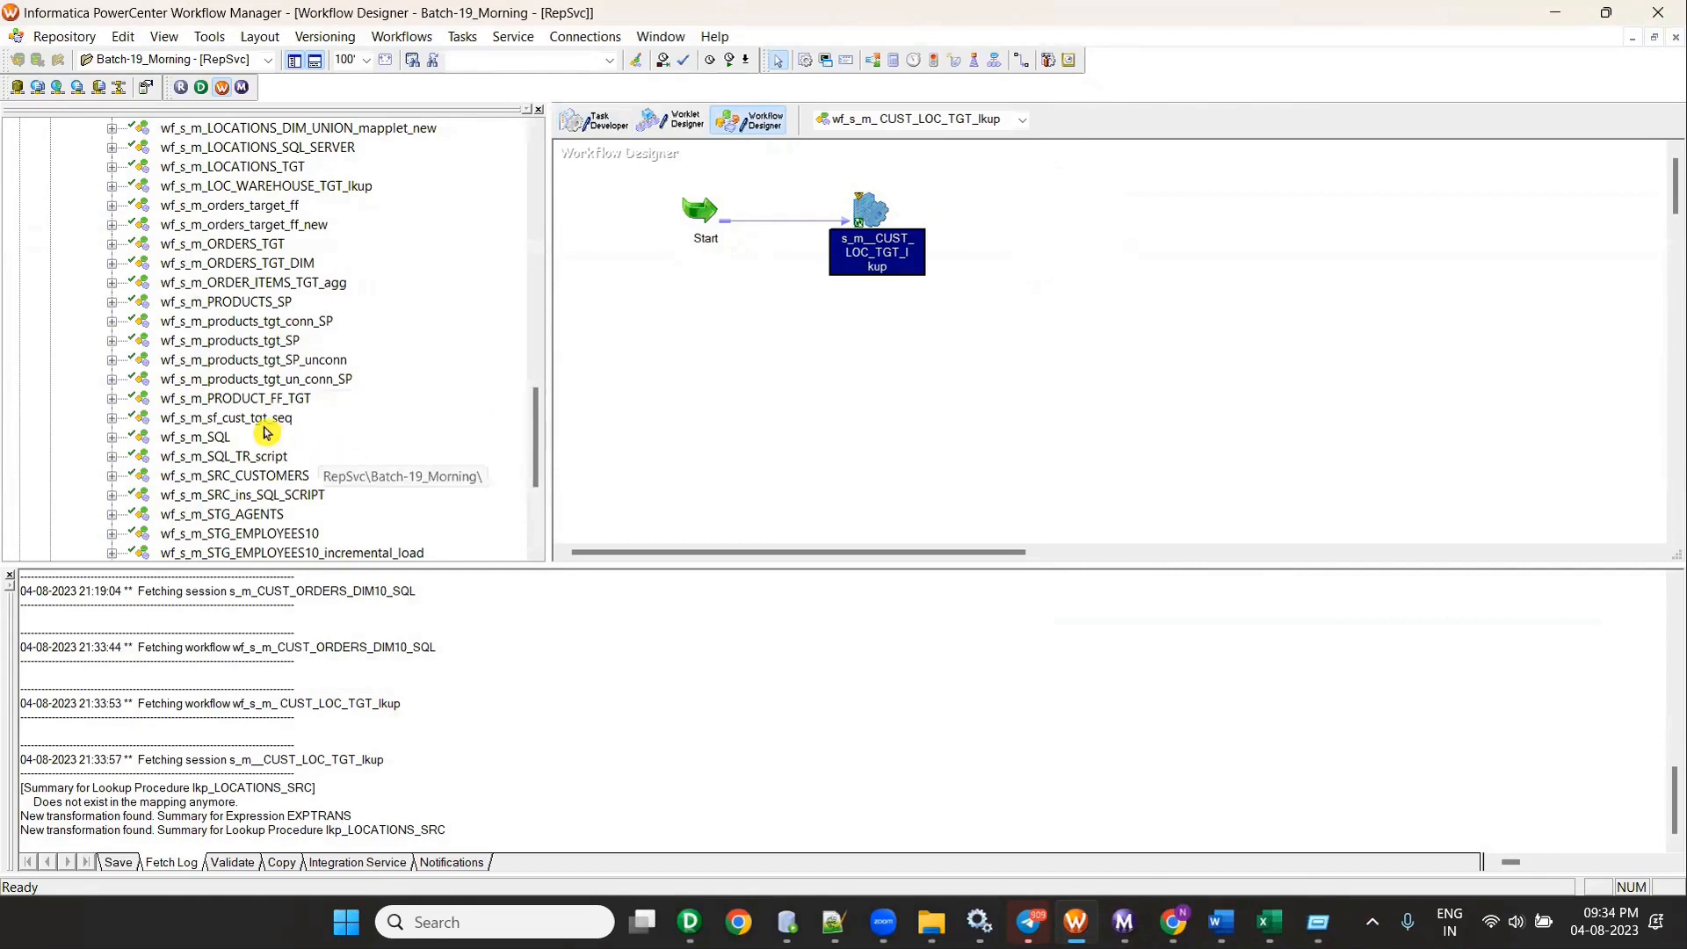
Step: Open the wf_s_m_SQL_TR_script workflow and bring its s_m_SQL_TR_script session into the Task Developer, dismissing the other session's edit dialog
left_click(266, 456)
right_click(269, 457)
left_click(378, 527)
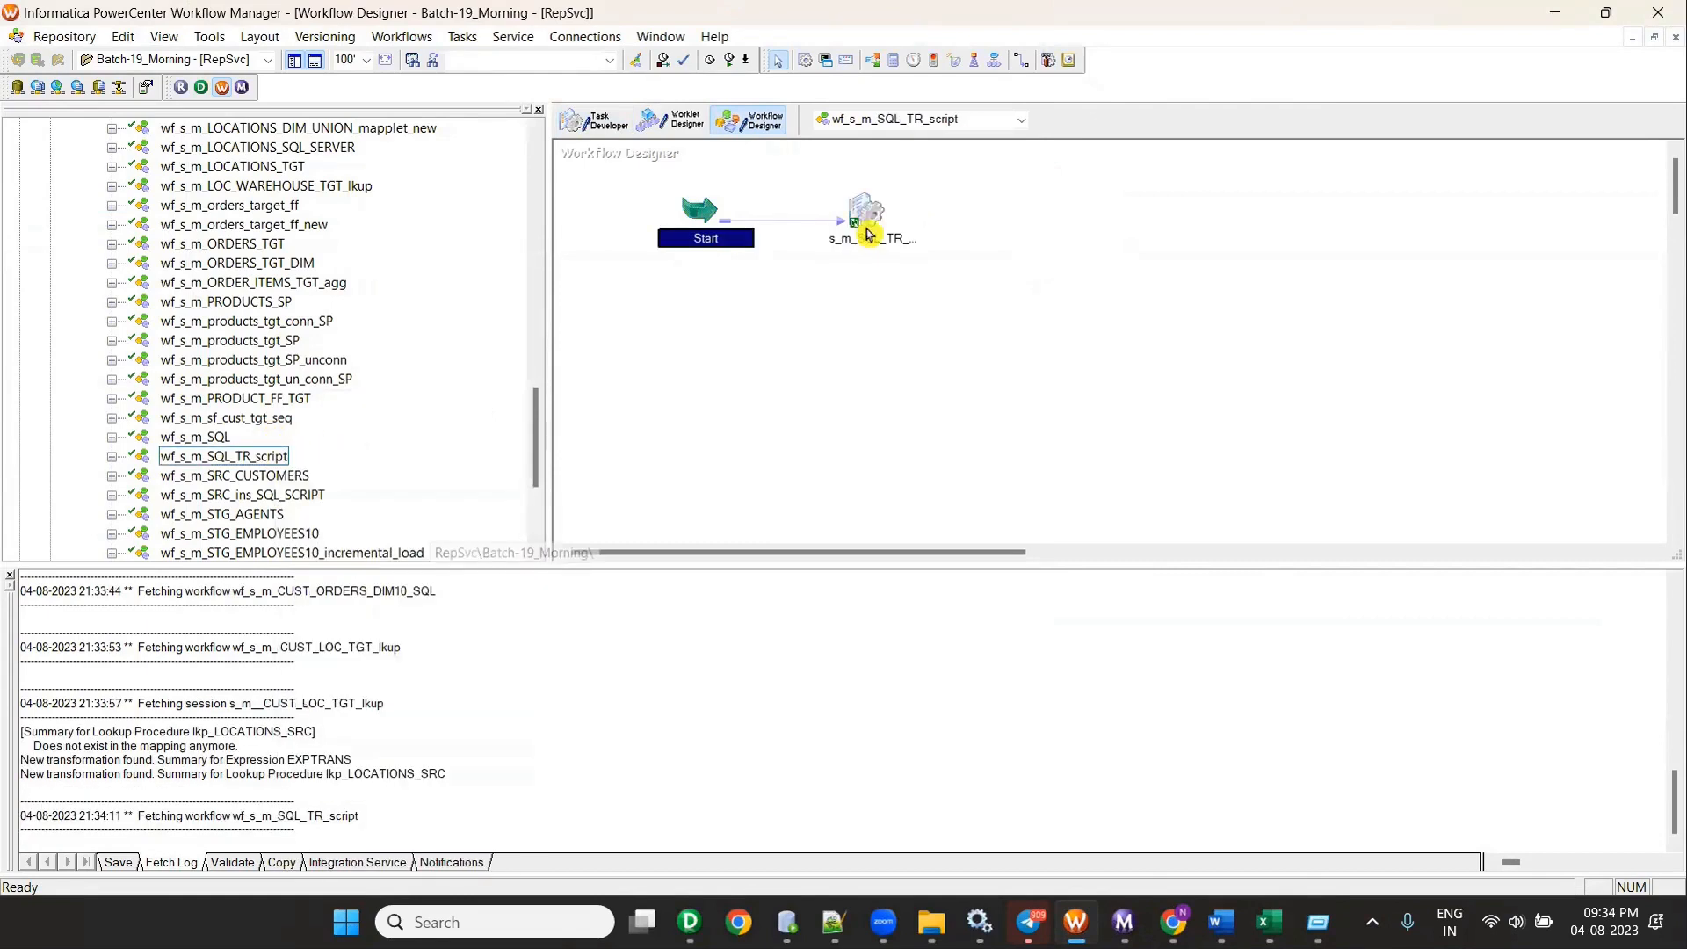
right_click(867, 233)
left_click(933, 242)
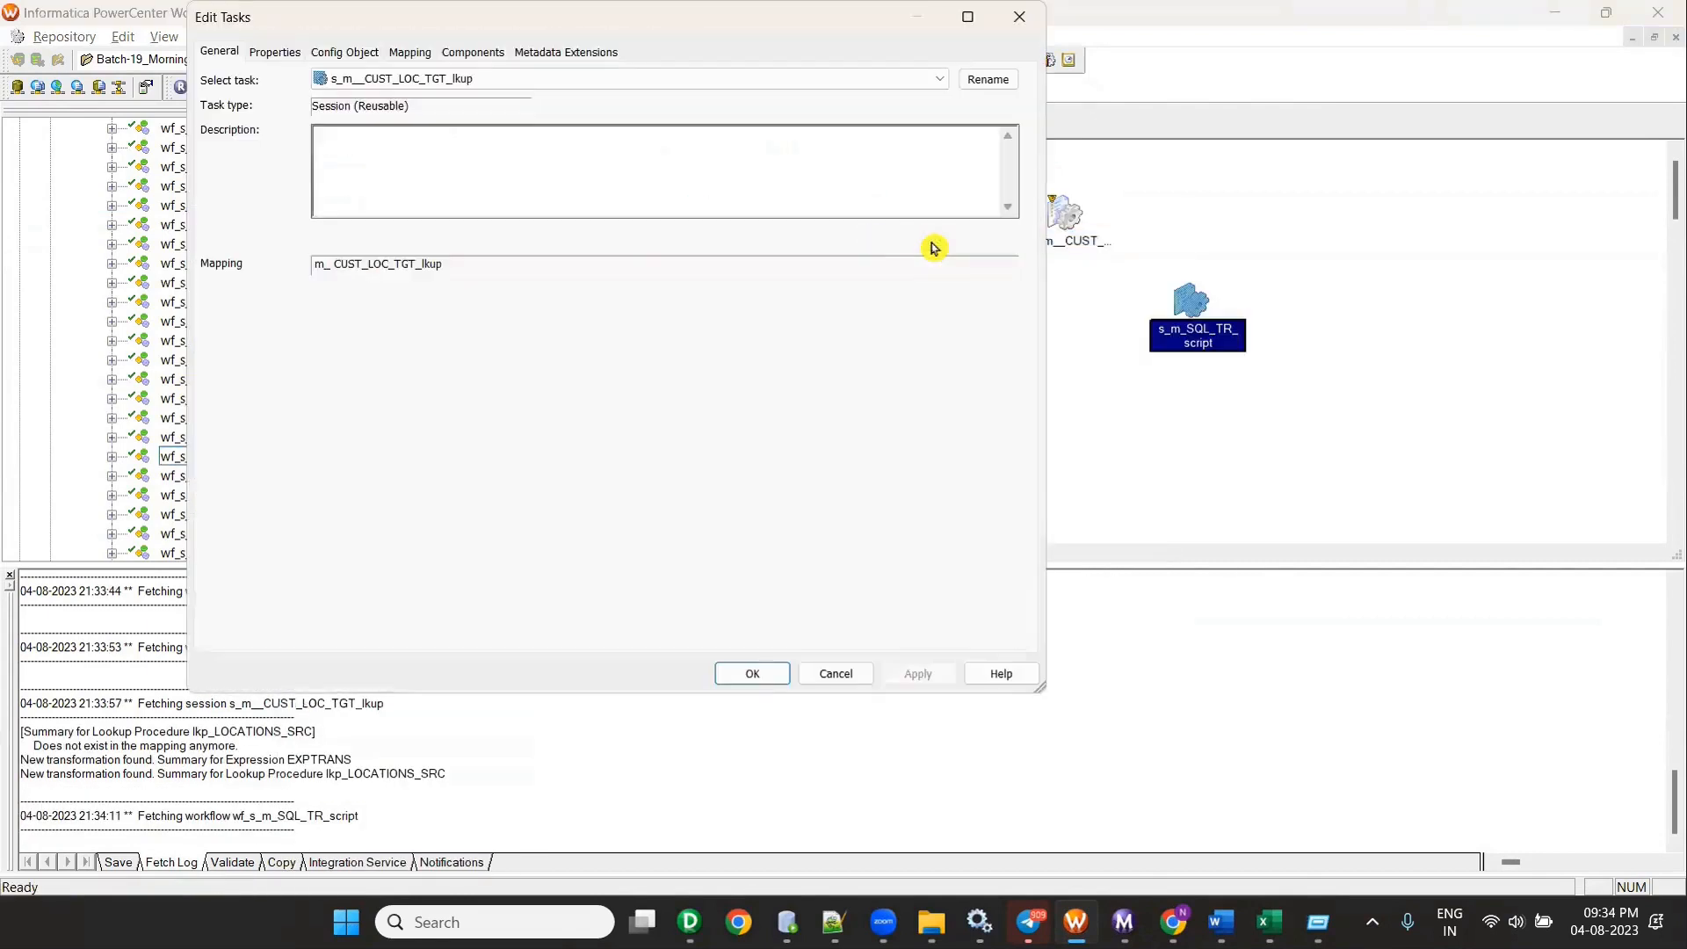
left_click(1013, 23)
Step: Open the s_m_SQL_TR_script session for editing at full size and check the source filename in its SQ_Ins_Scripts mapping settings
right_click(1160, 183)
left_click(1188, 301)
double_click(1188, 301)
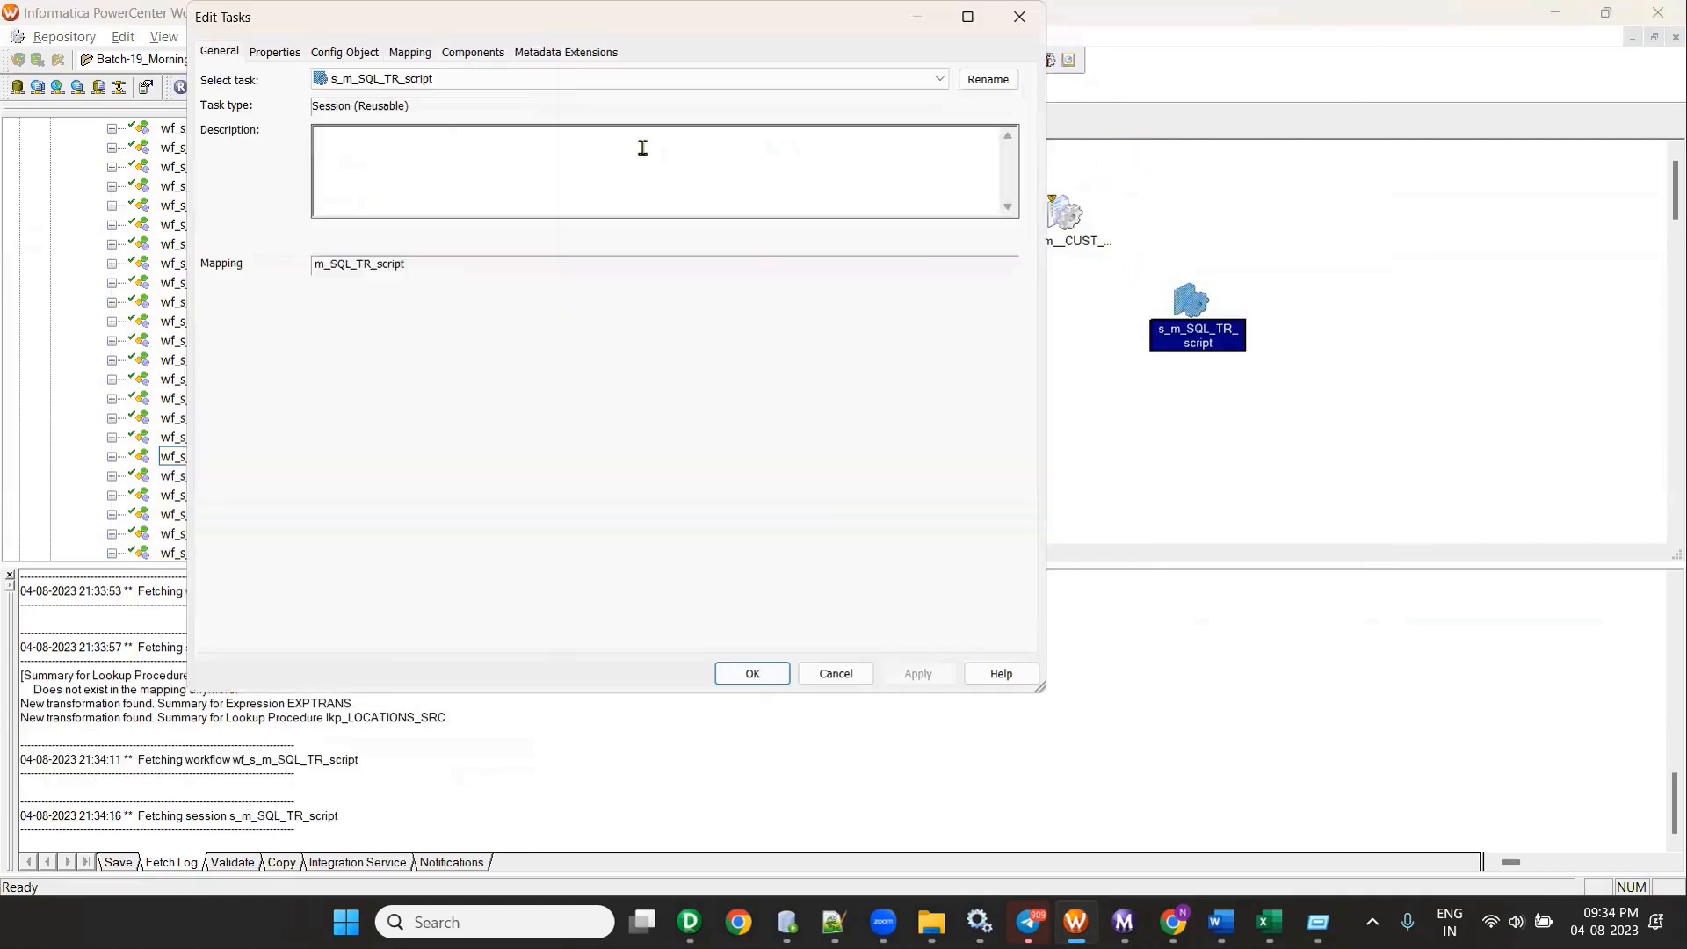
double_click(547, 21)
left_click(224, 43)
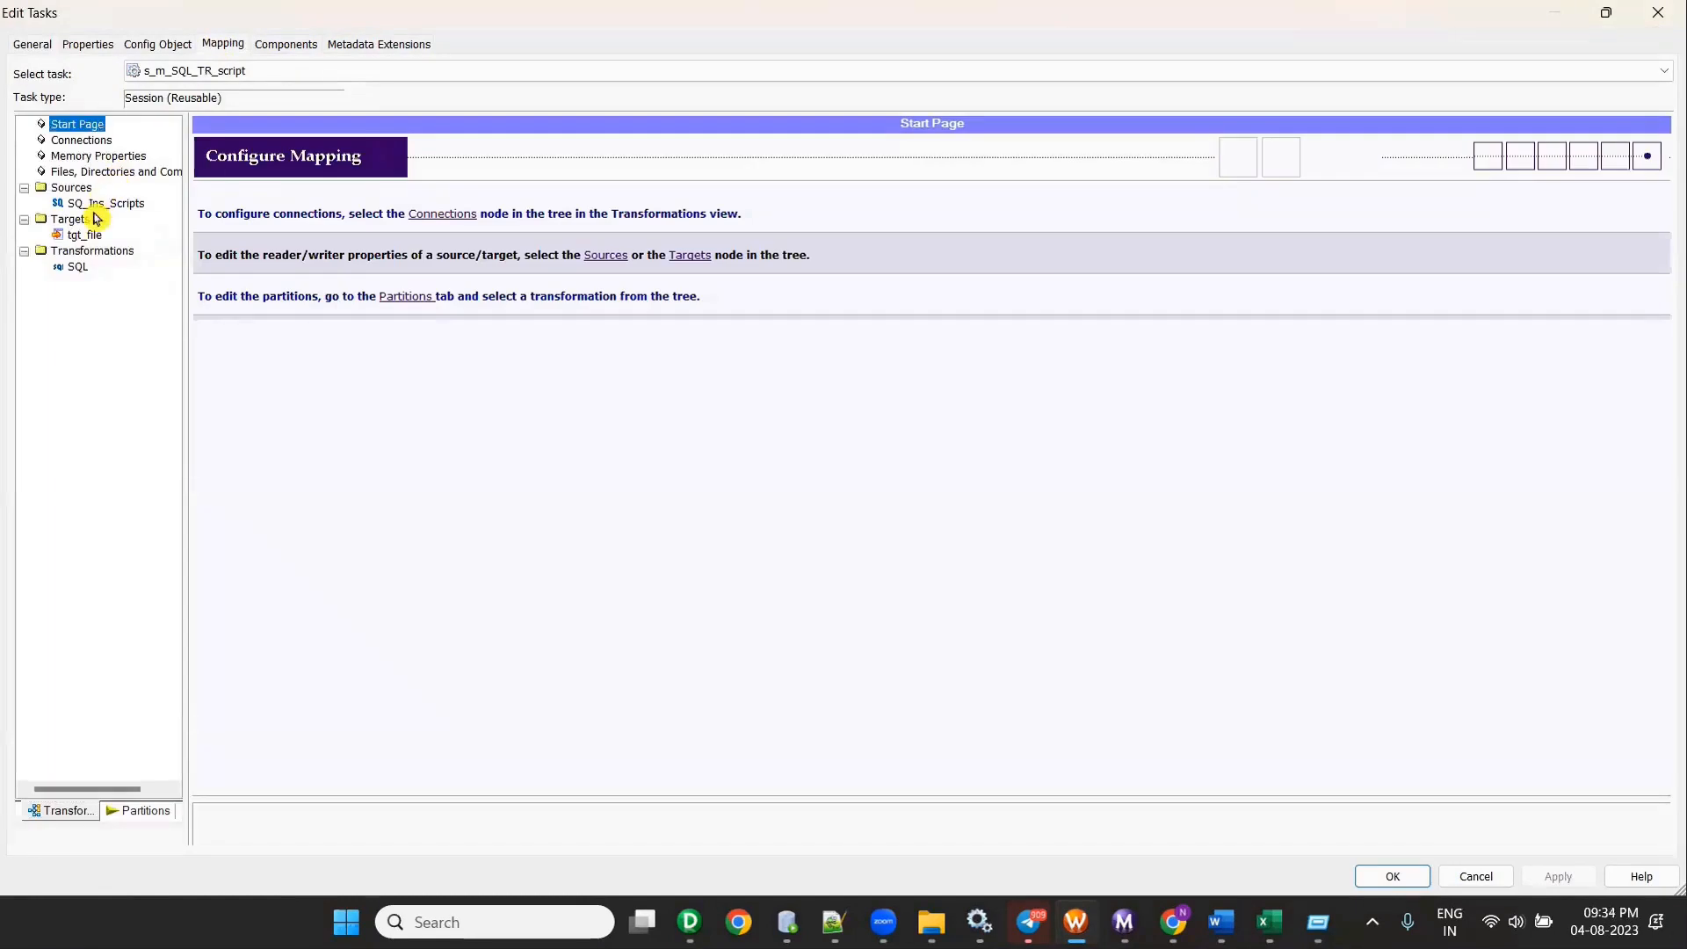
left_click(94, 207)
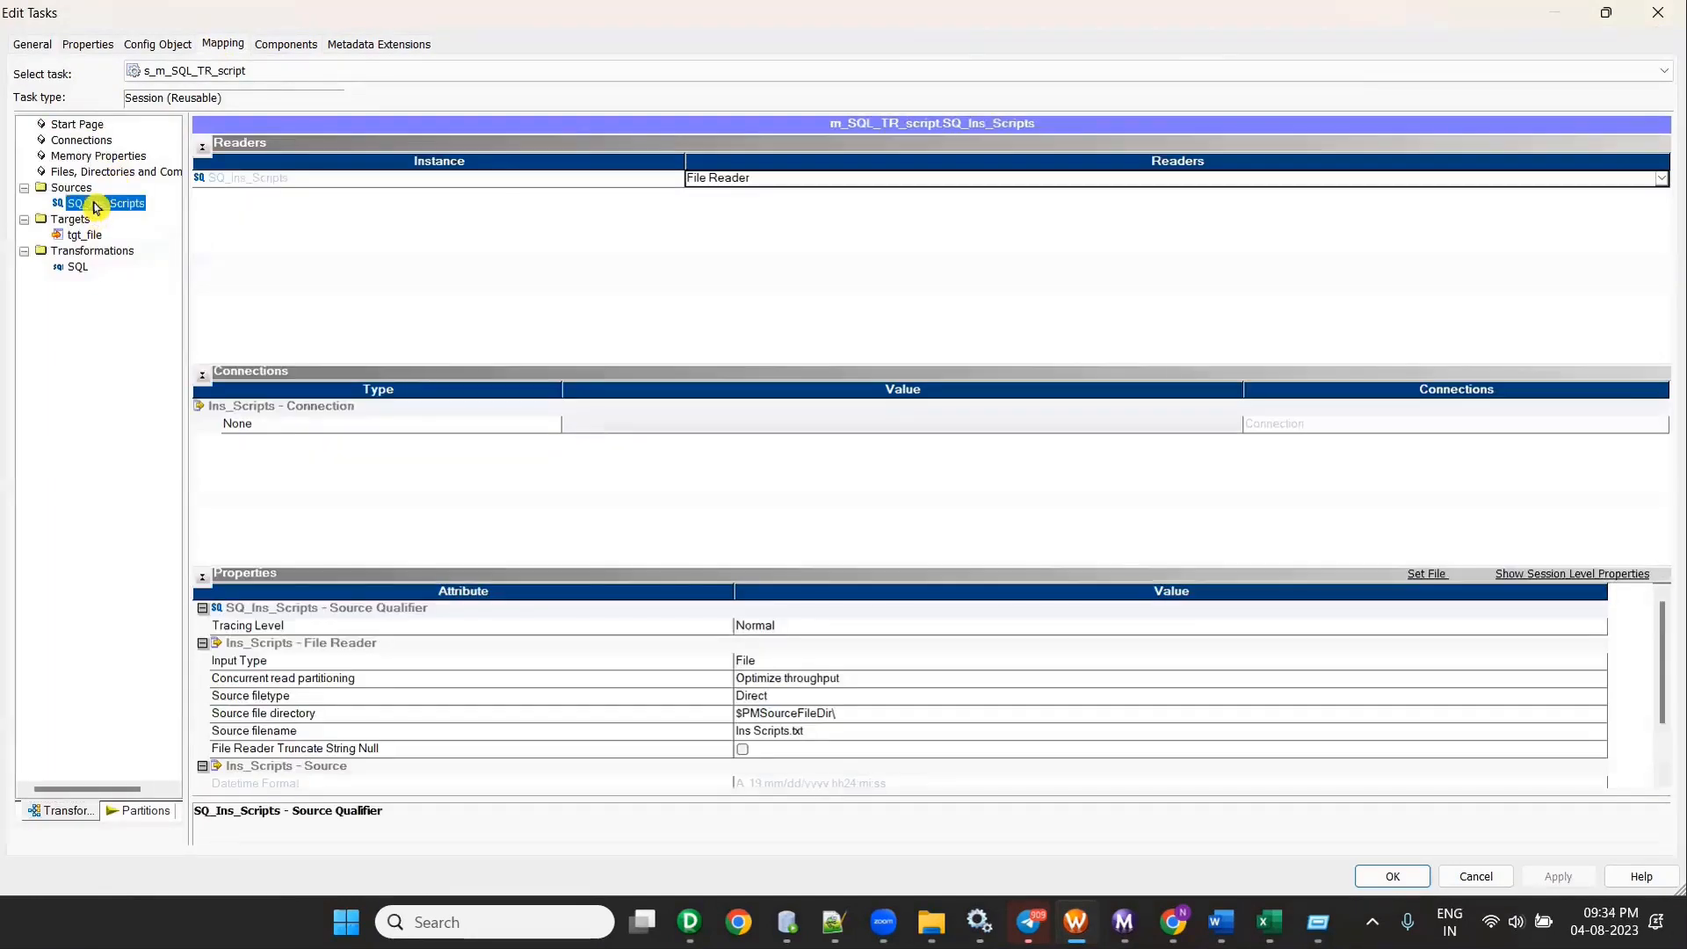
left_click(828, 737)
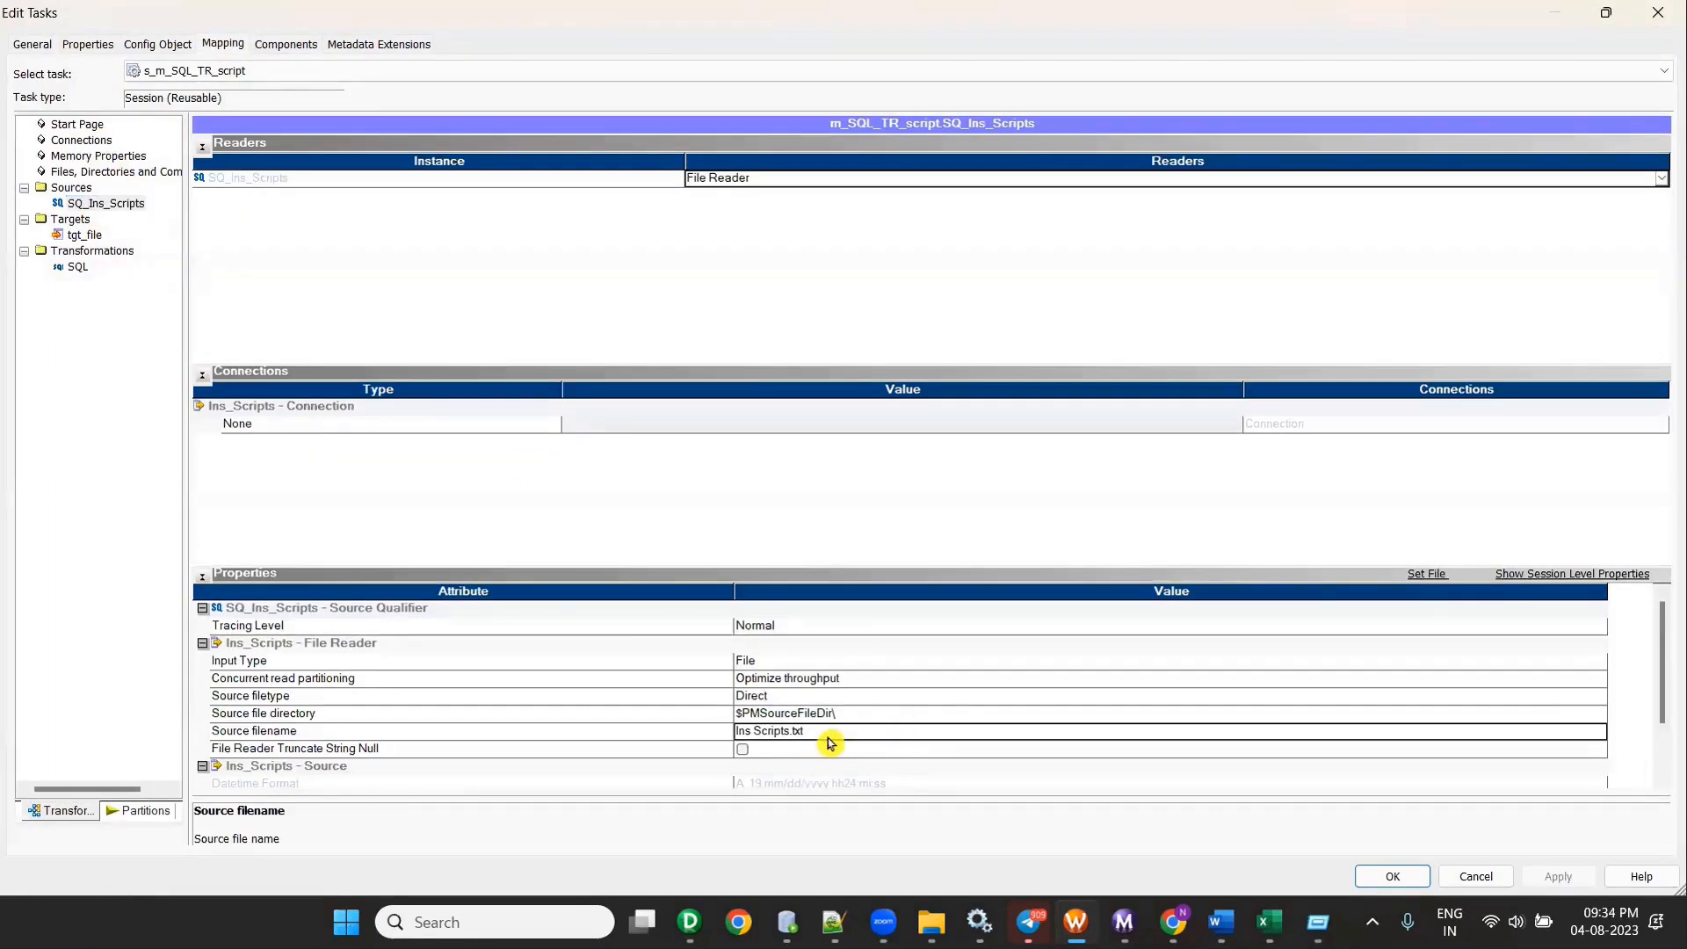
Step: Review the script paths listed in Ins Scripts in the SrcFiles folder, close the file and return to the session's settings
mouse_move(689, 921)
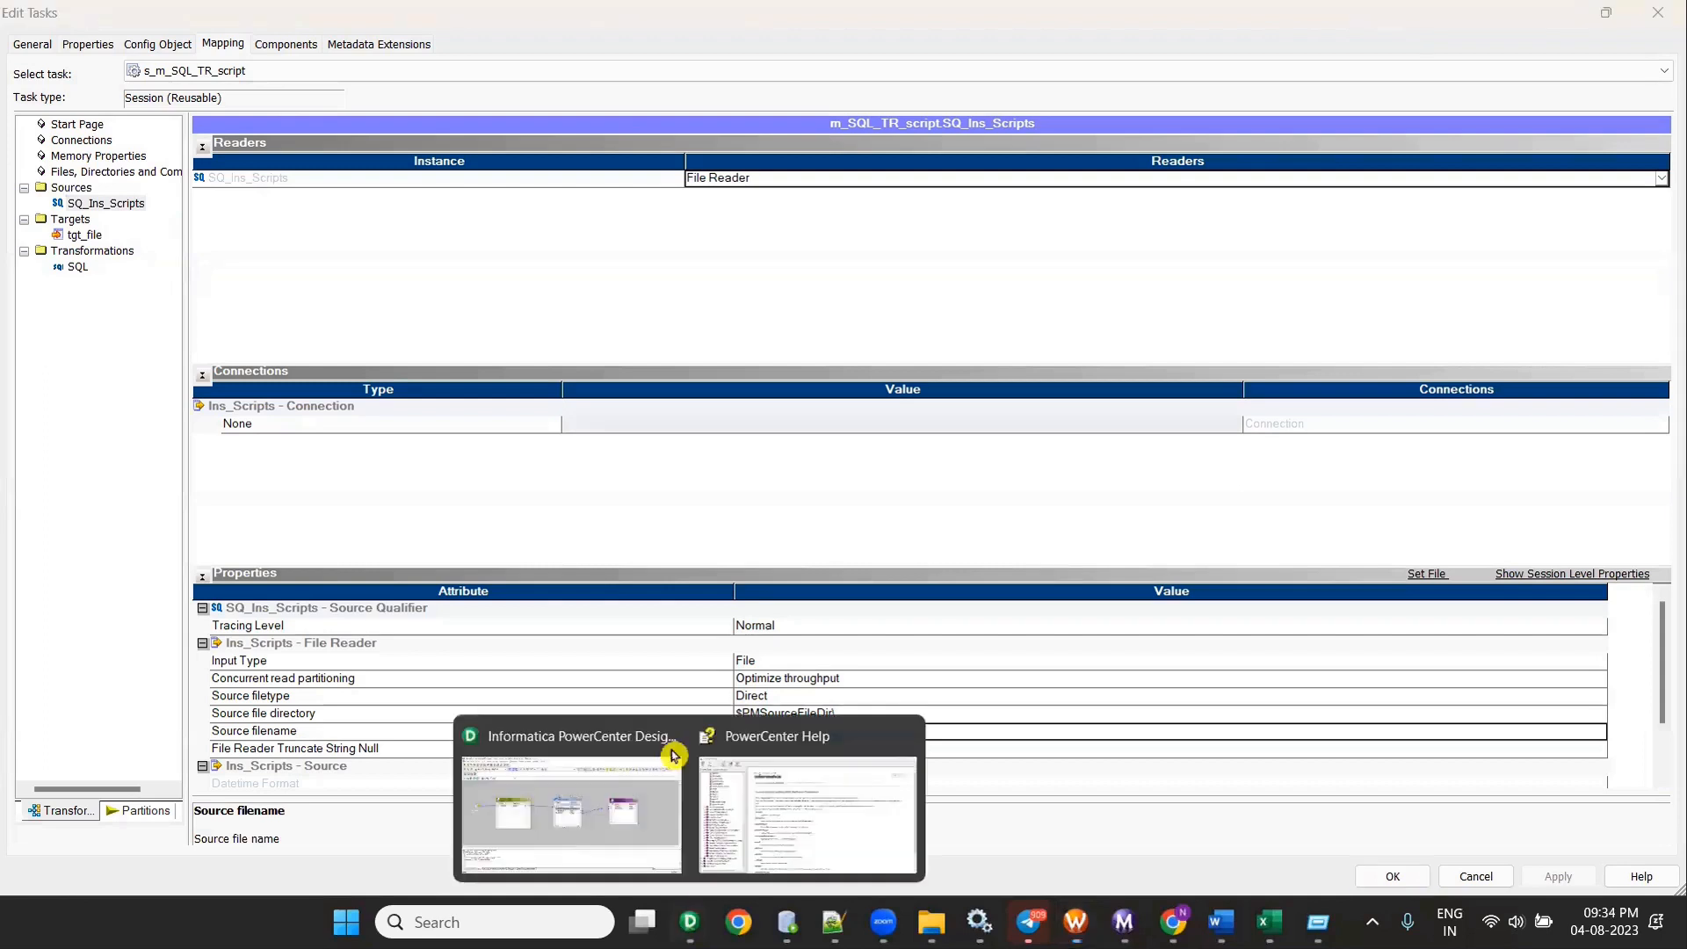
left_click(591, 810)
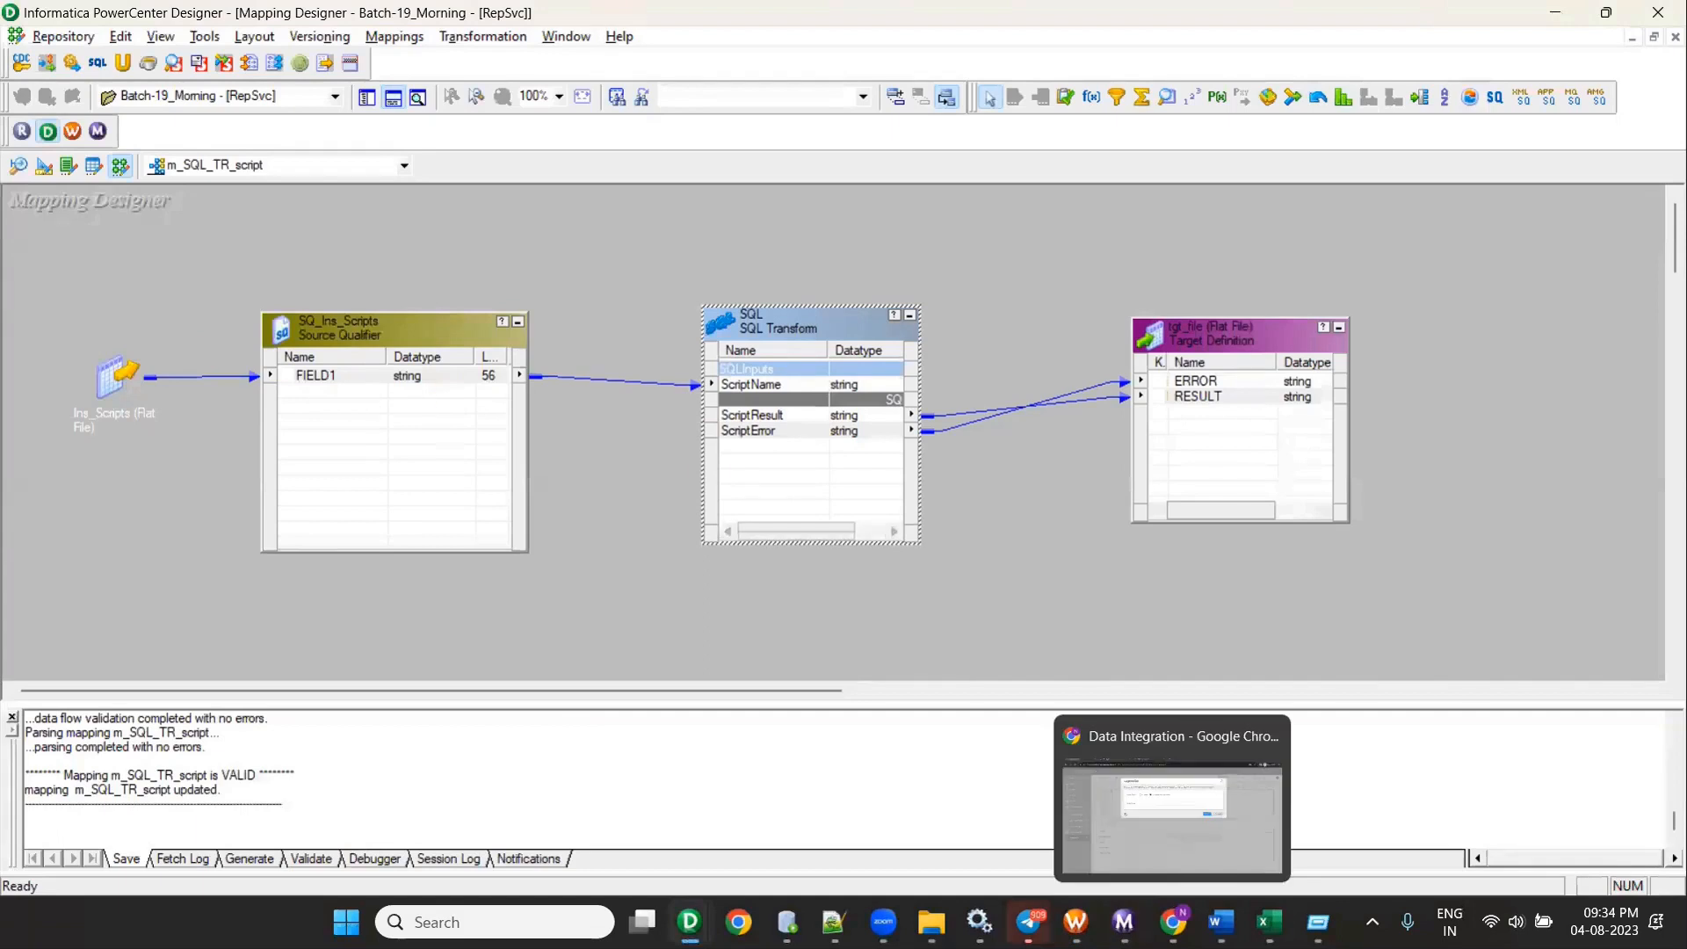
left_click(932, 922)
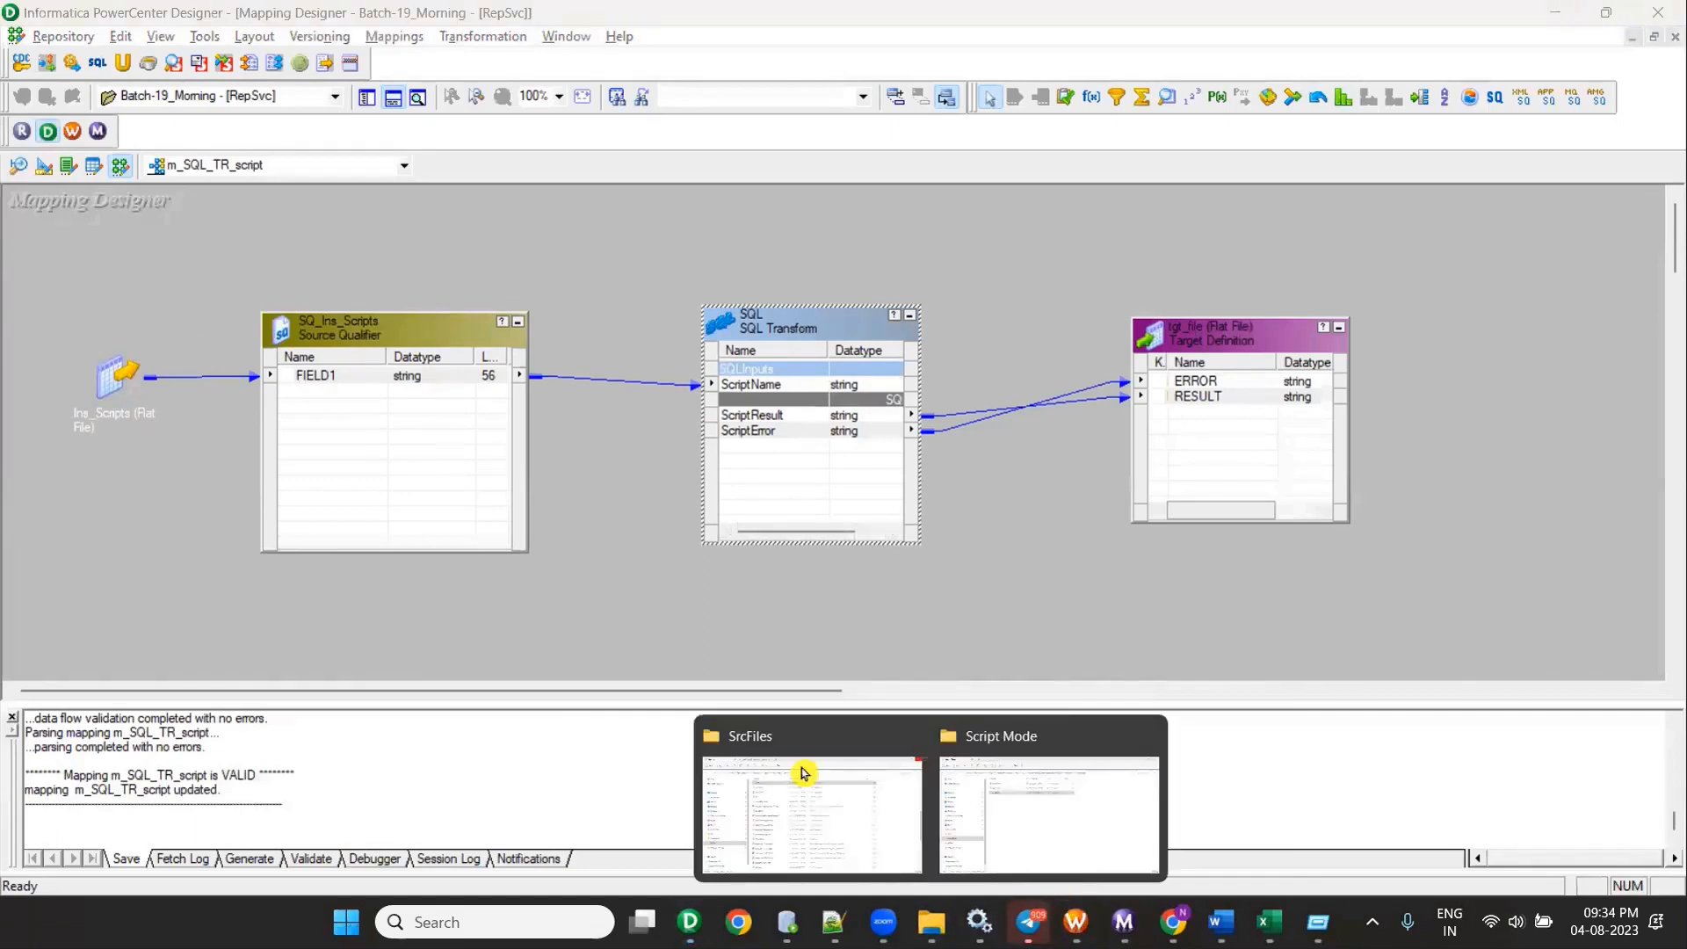
left_click(802, 773)
double_click(459, 202)
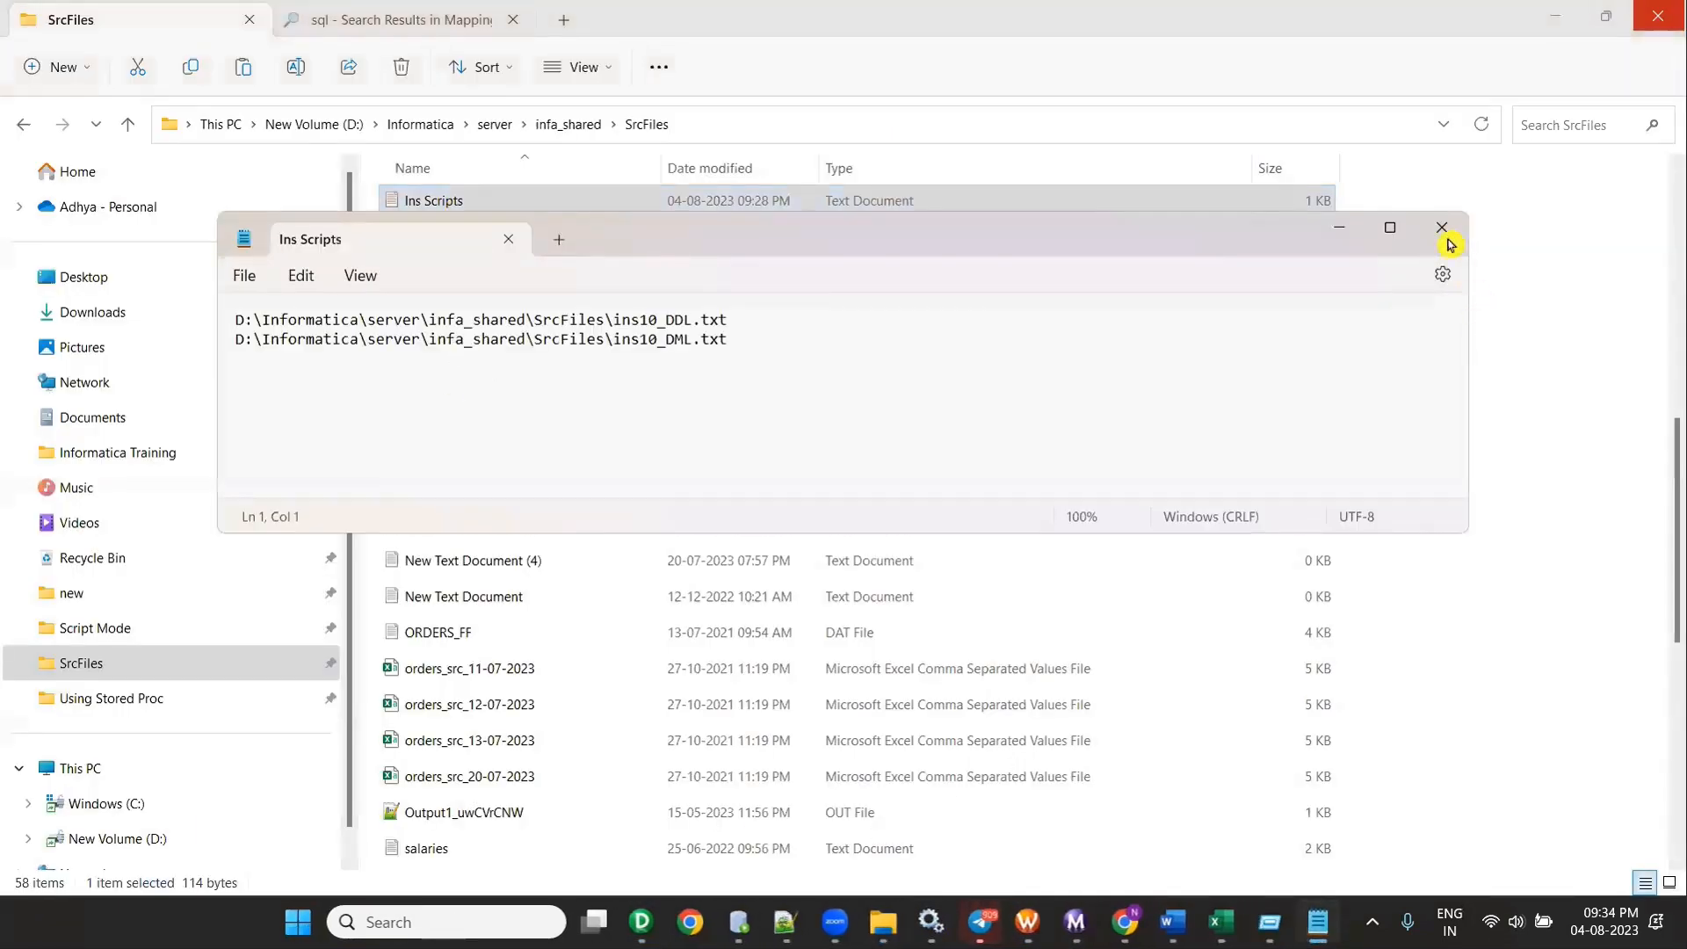
left_click(1442, 227)
left_click(1552, 16)
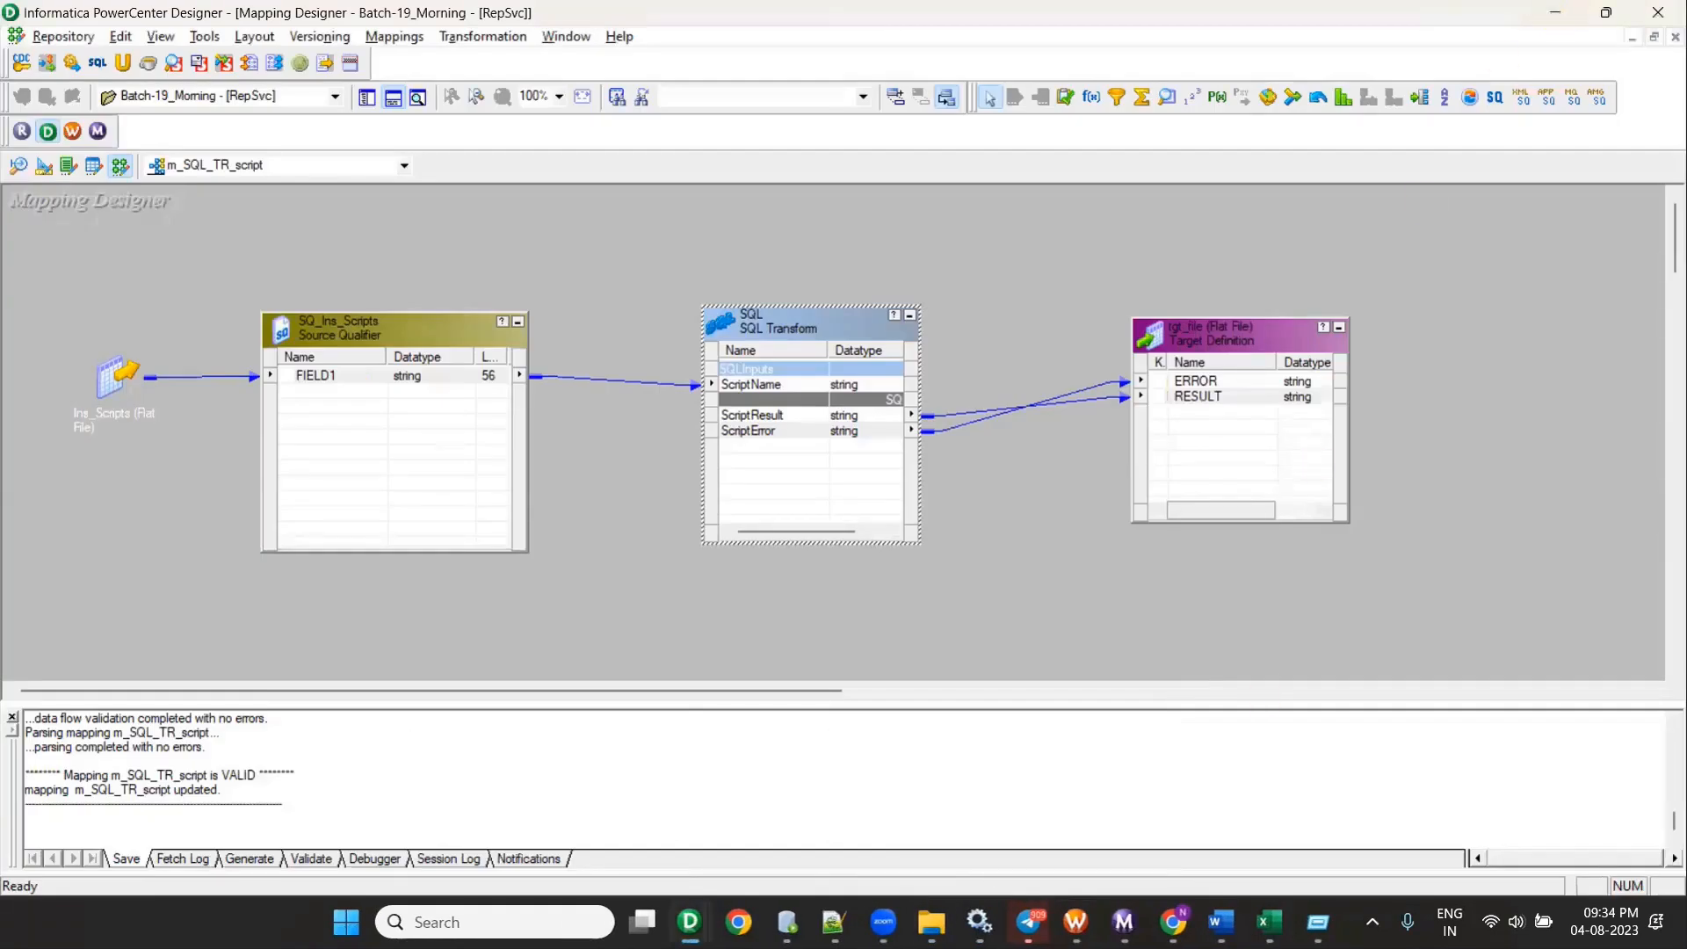
mouse_move(1221, 922)
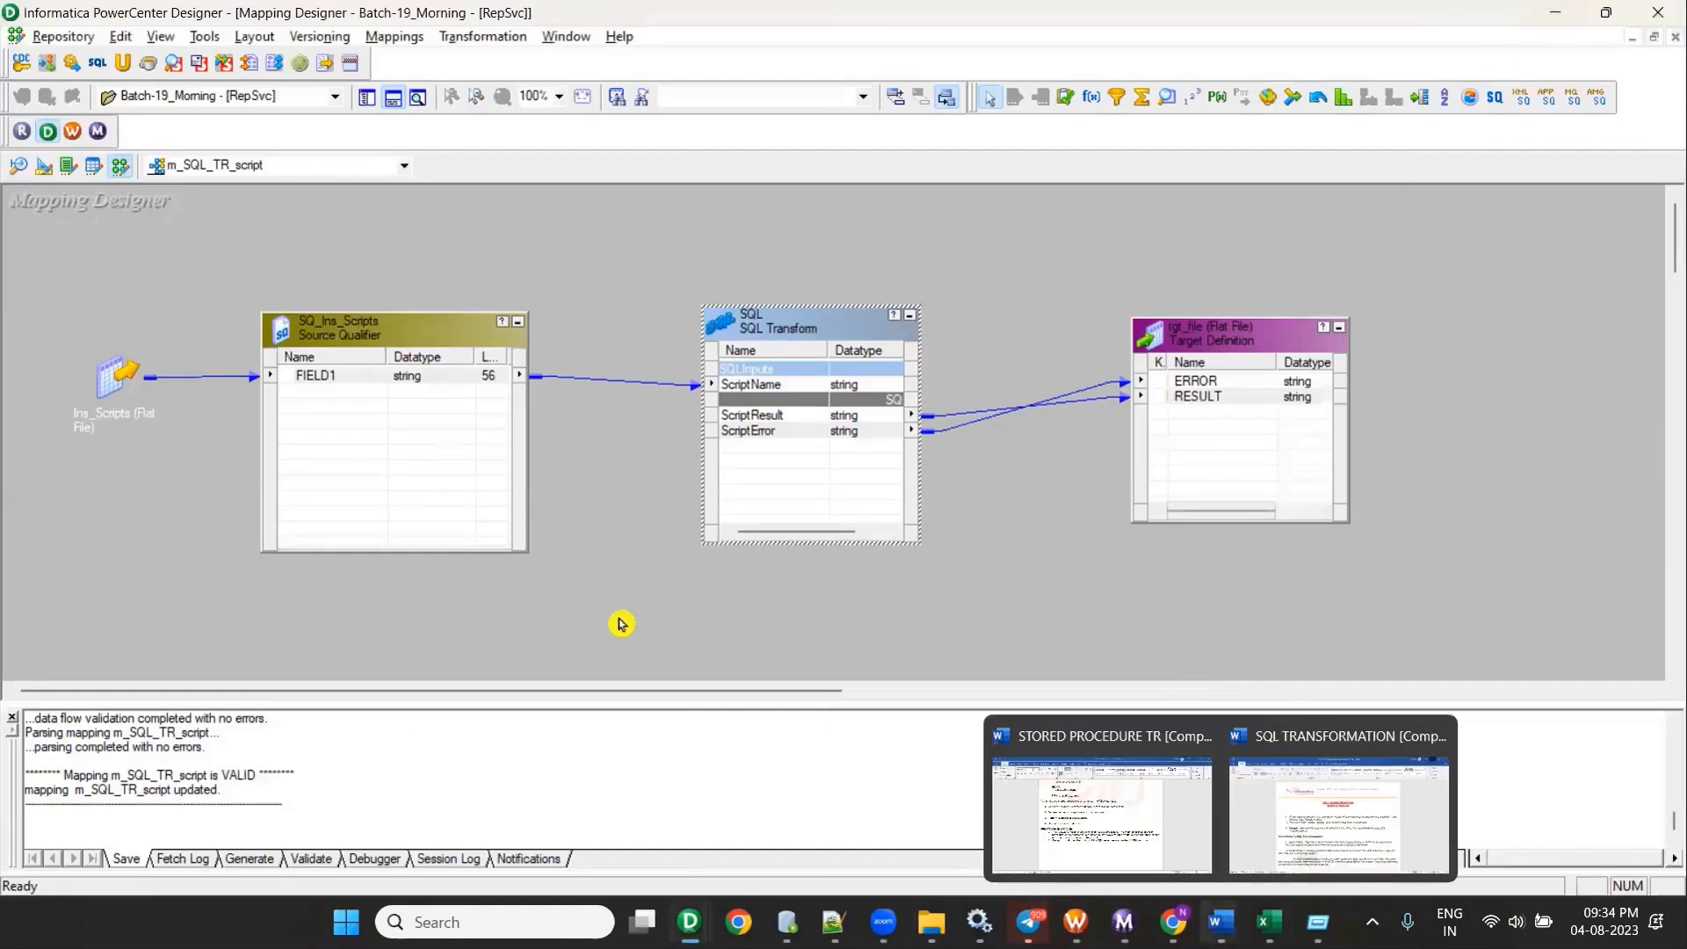
key("alt+Tab")
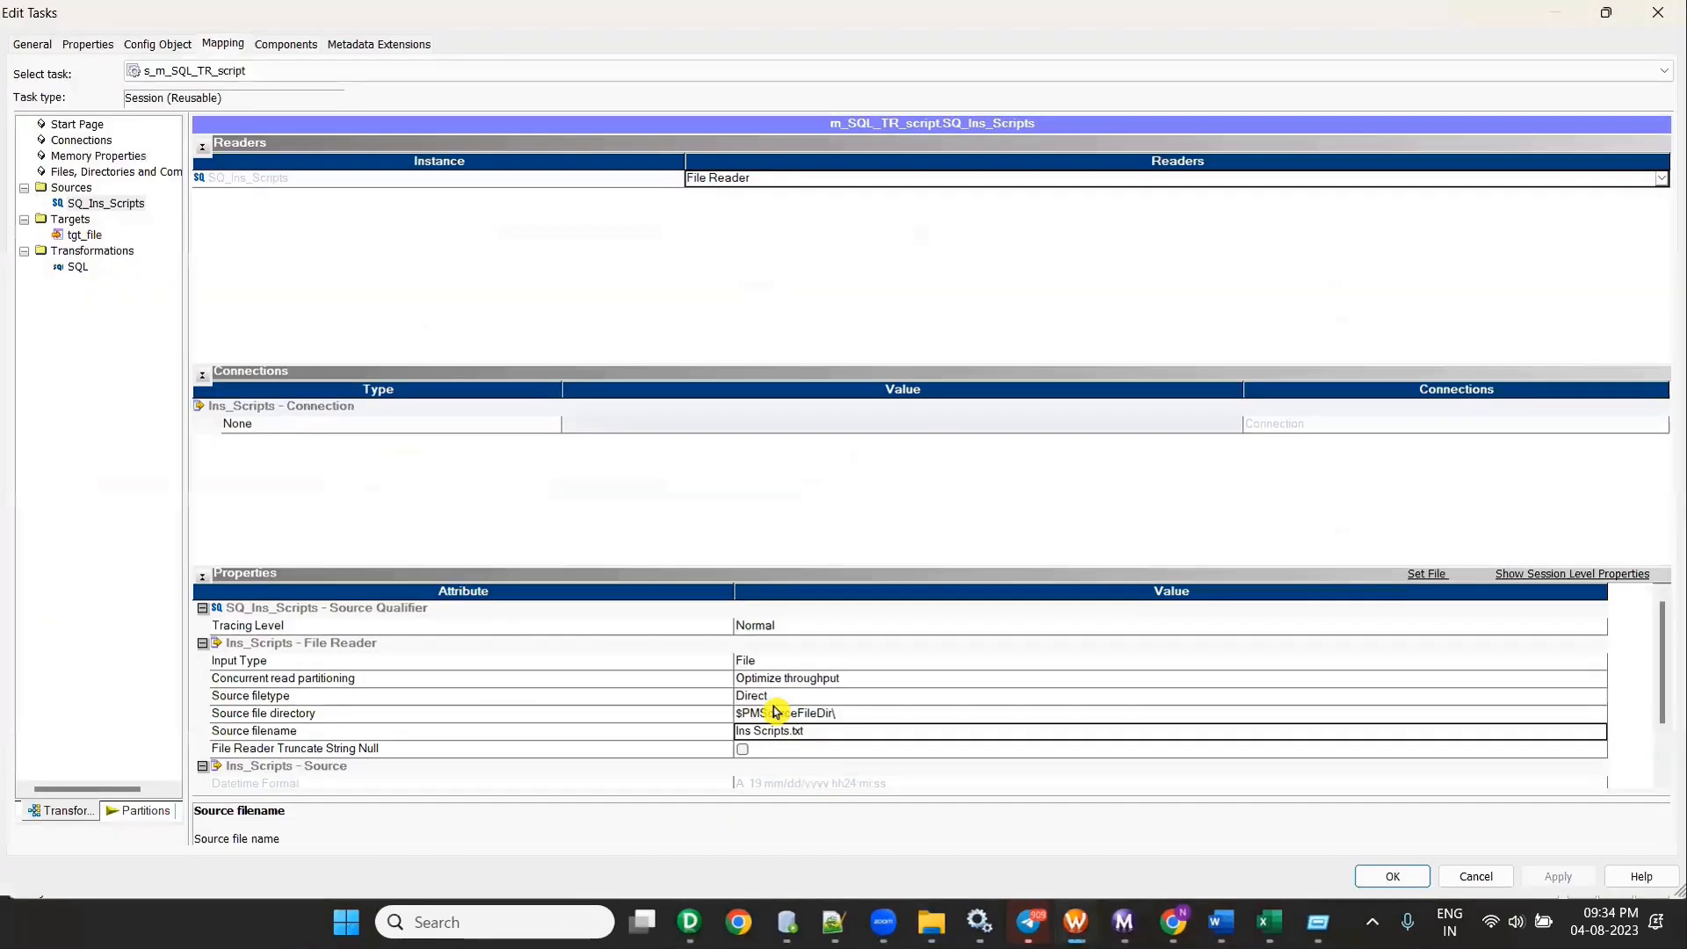
Step: Examine the file writer properties of the tgt_file target, including its output filename
left_click(88, 235)
scroll(854, 708, "down", 2)
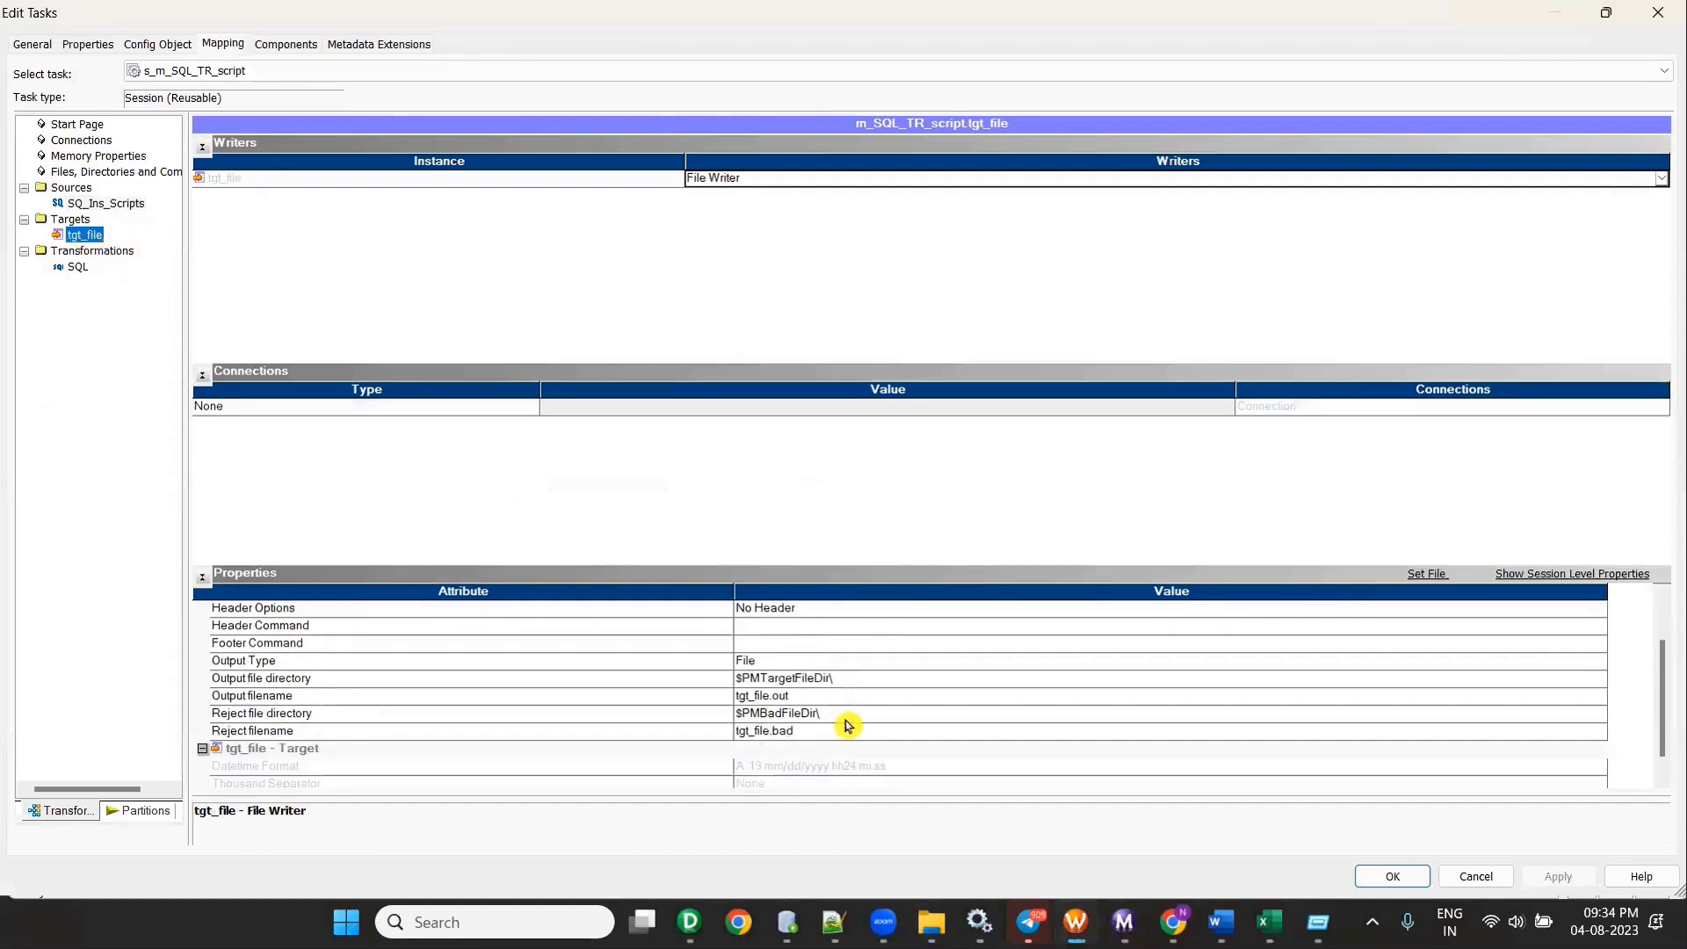
left_click(803, 698)
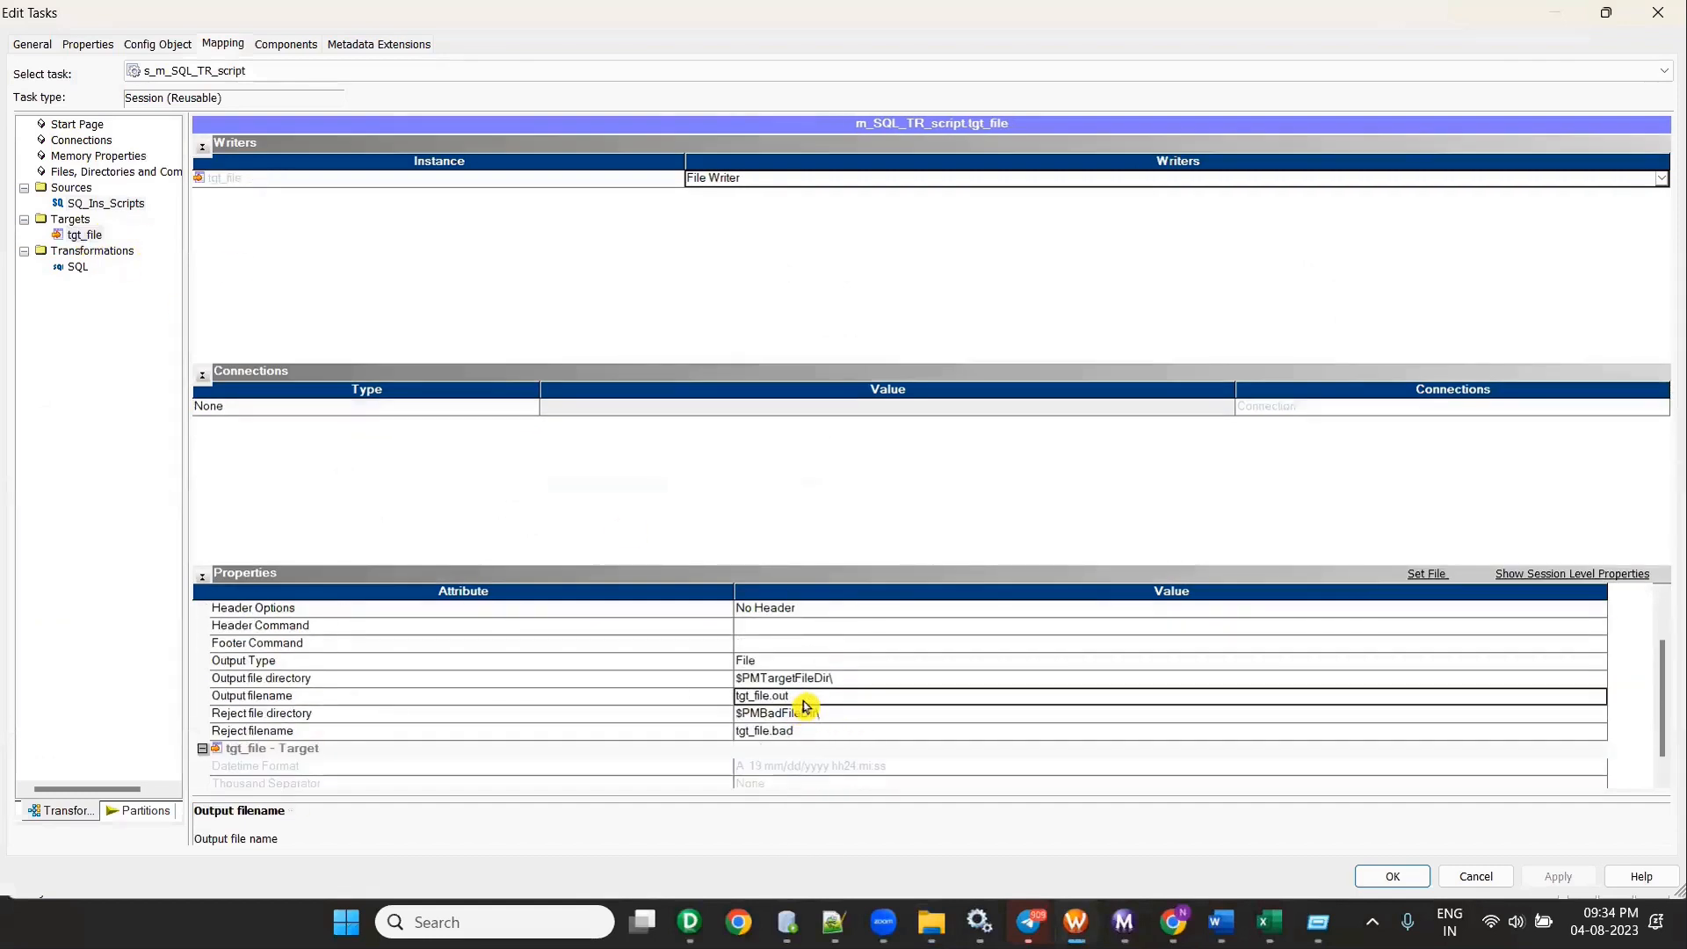
Step: Assign the relational connection rel_OT_TGT_DEV1 to the session's SQL transformation and accept the session edits
left_click(71, 271)
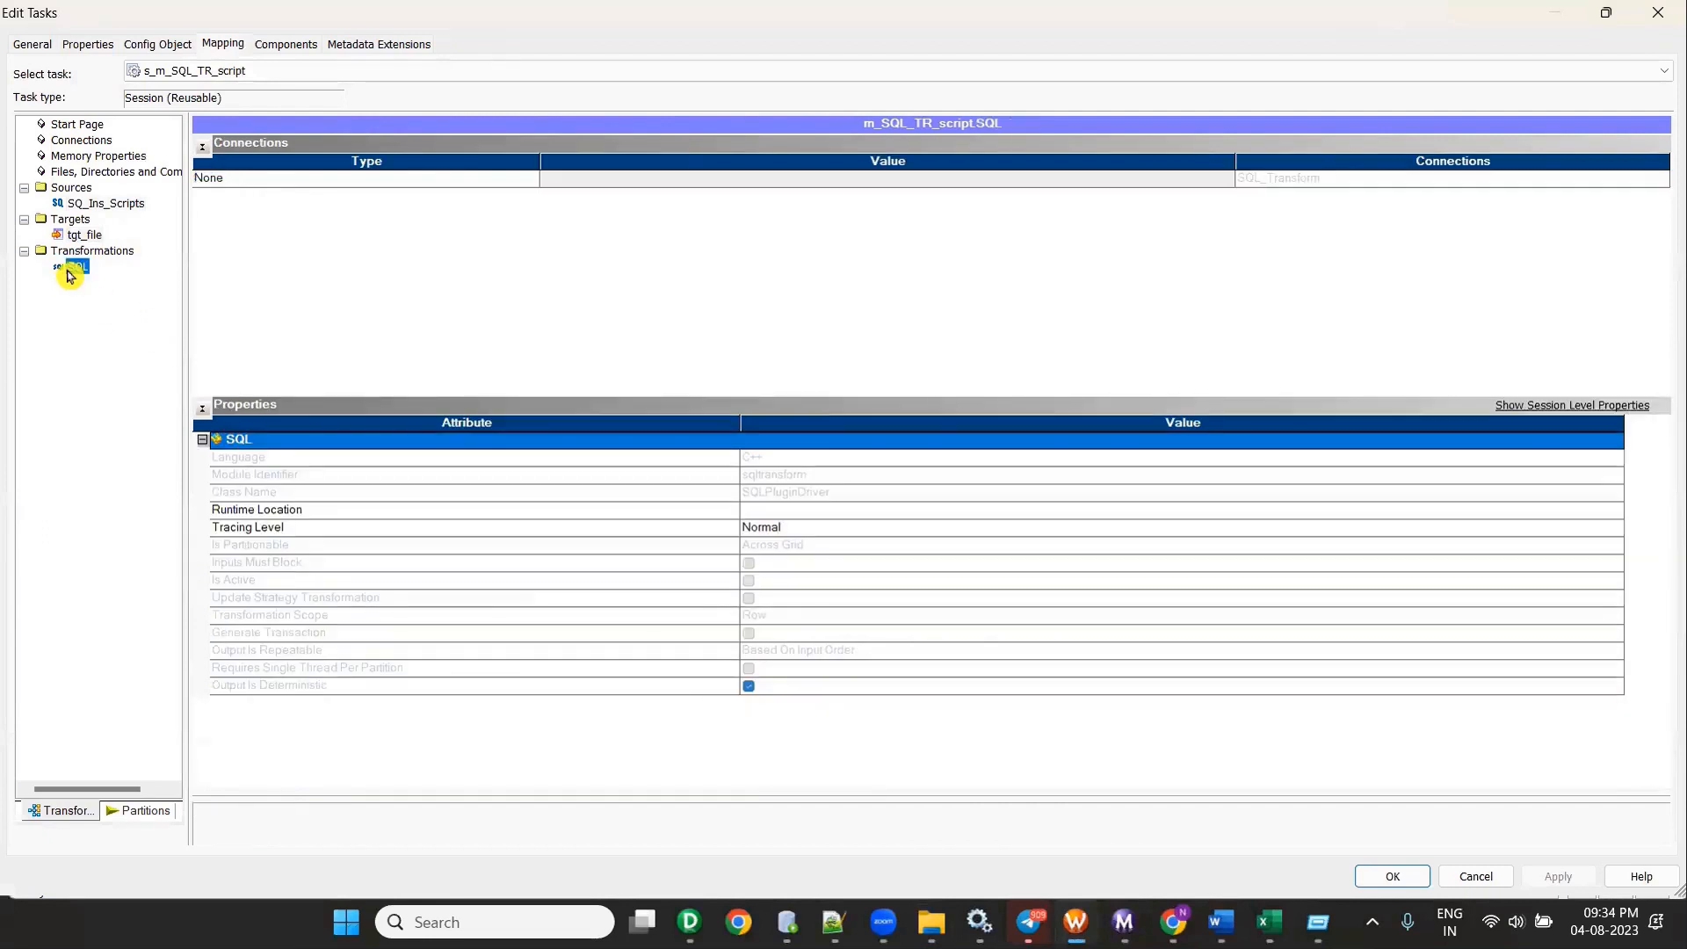
left_click(280, 182)
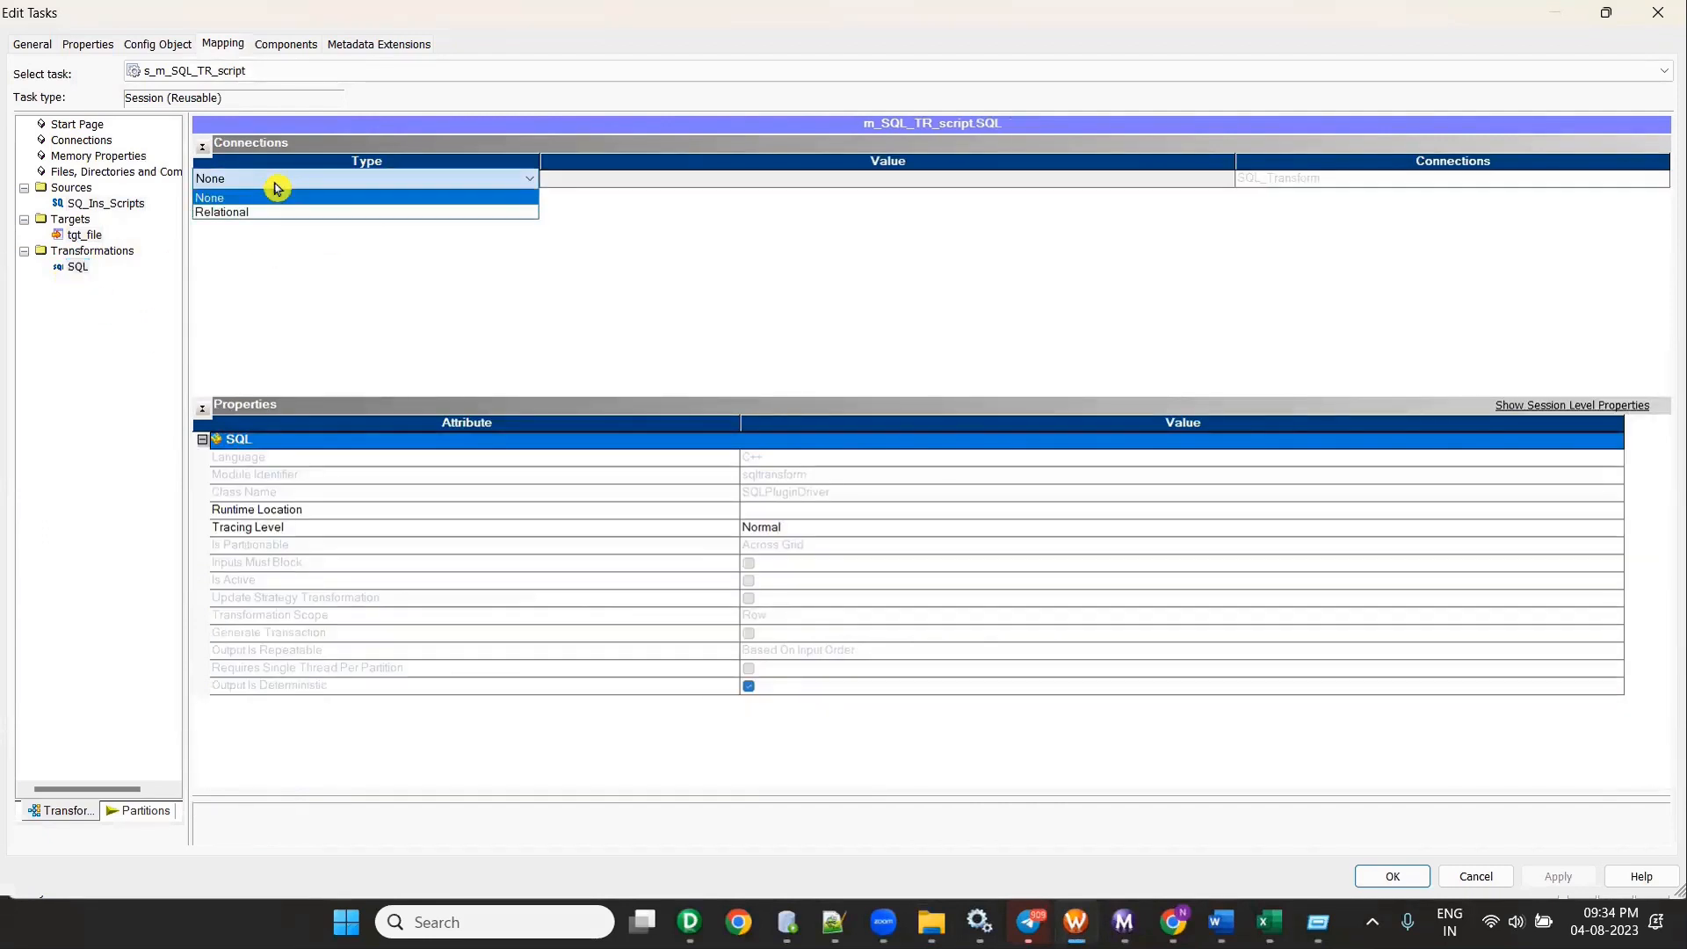
left_click(269, 214)
left_click(1228, 179)
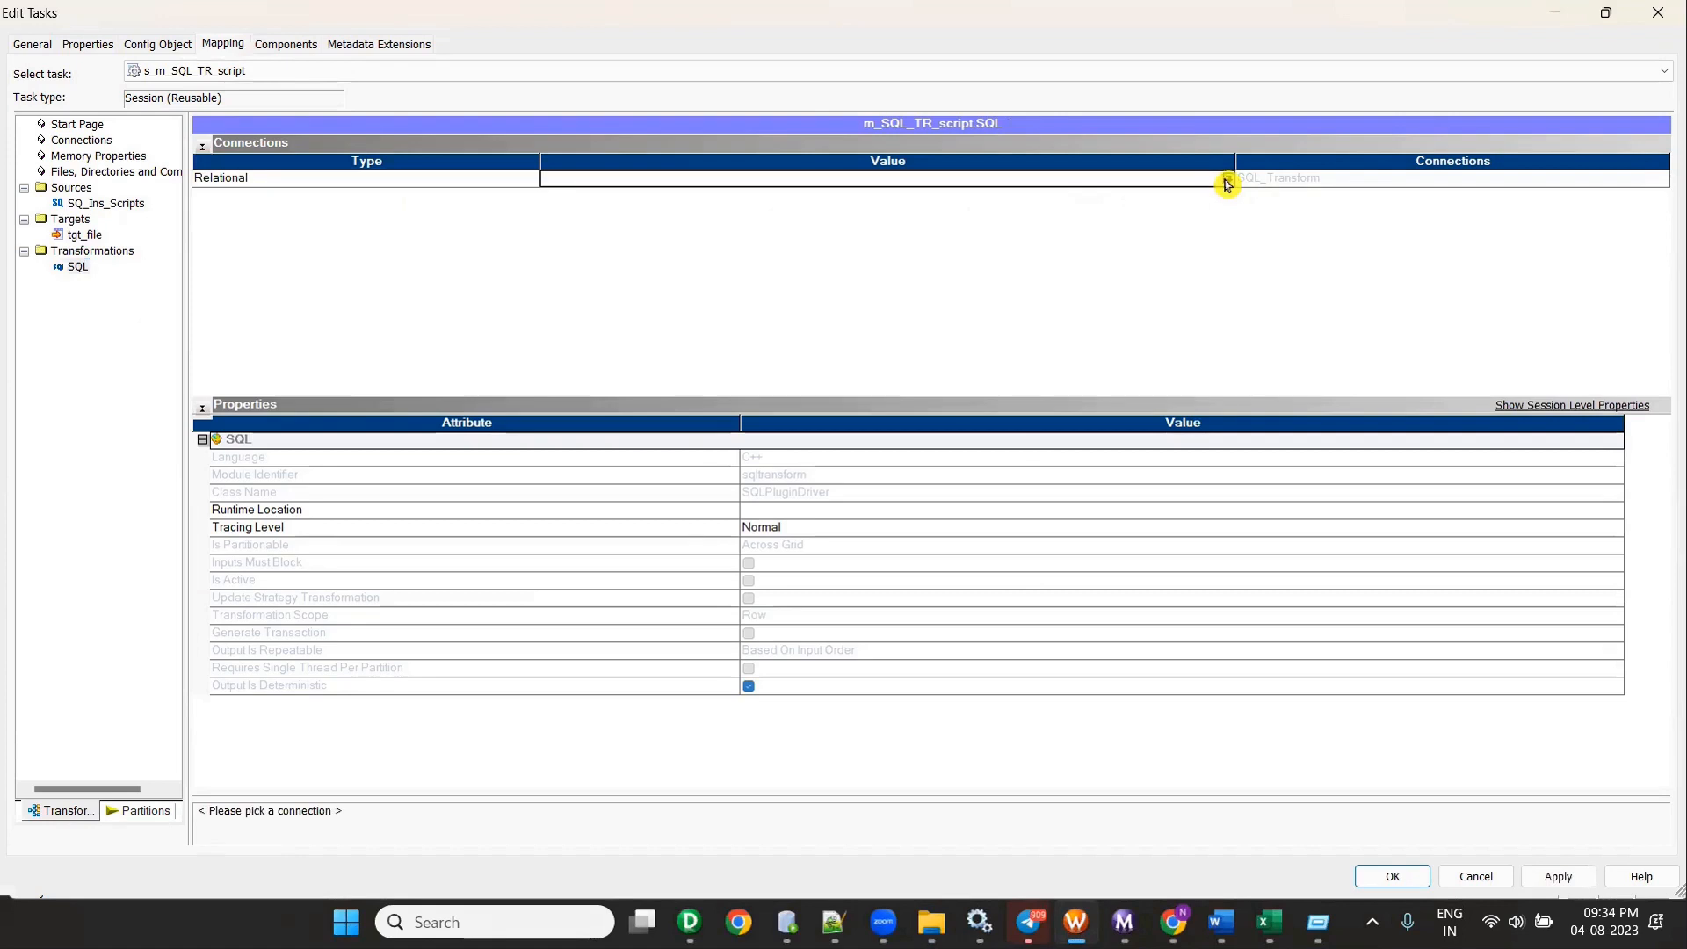
left_click(1228, 180)
scroll(786, 532, "down", 2)
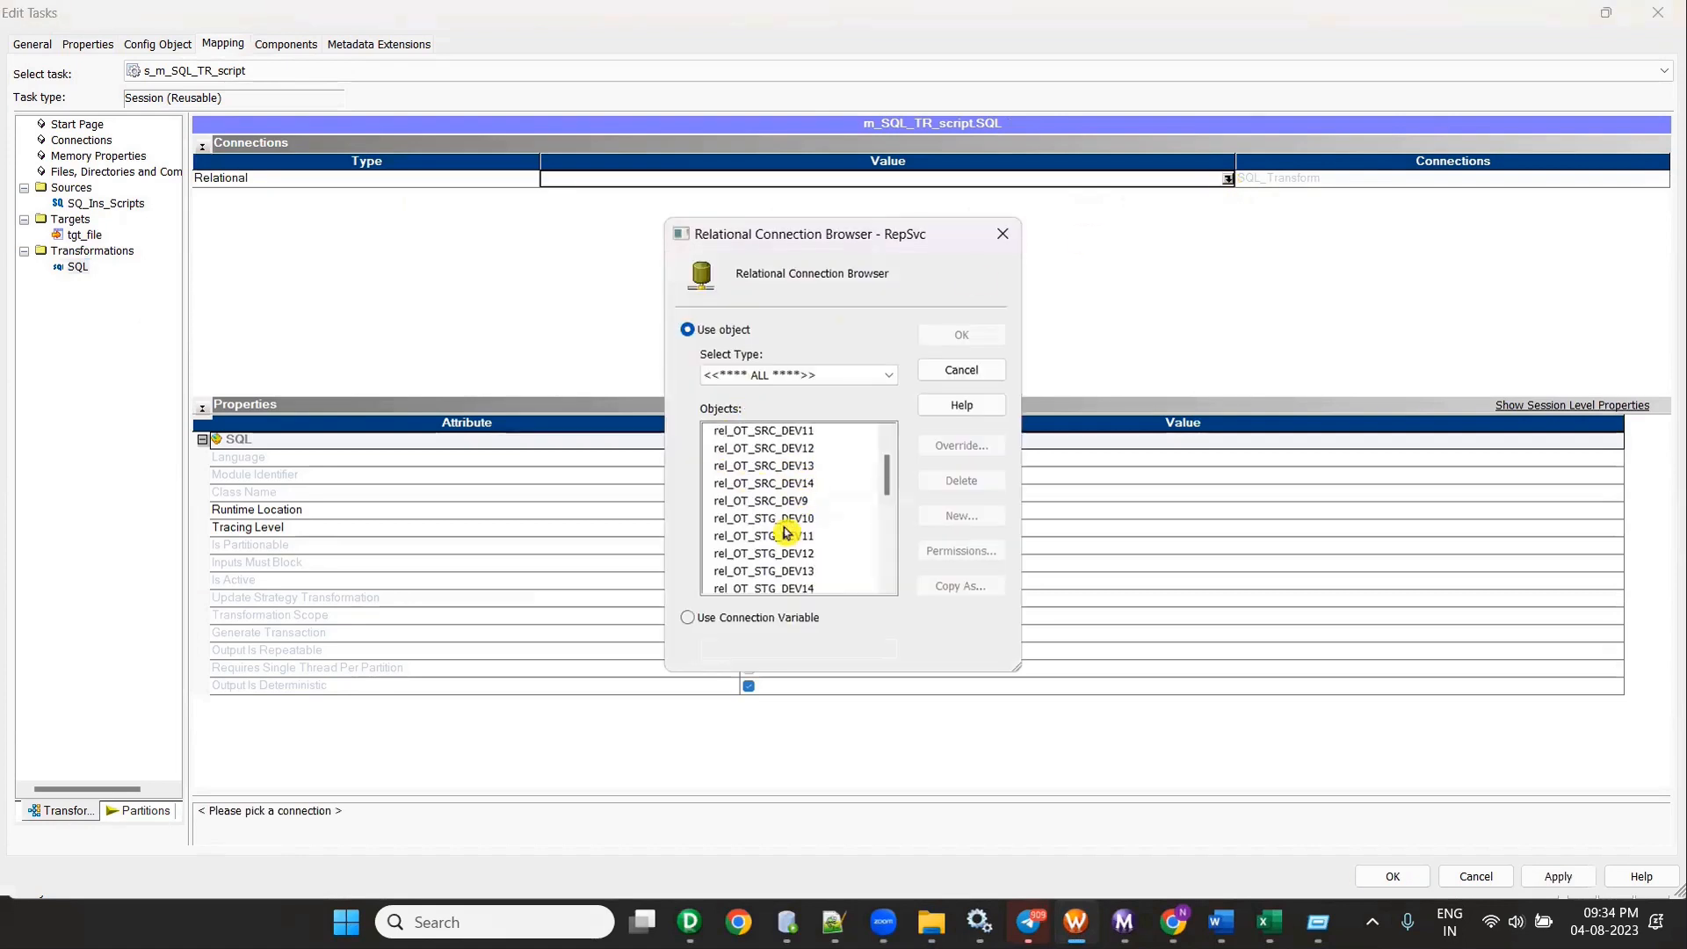
scroll(790, 538, "down", 1)
left_click(796, 510)
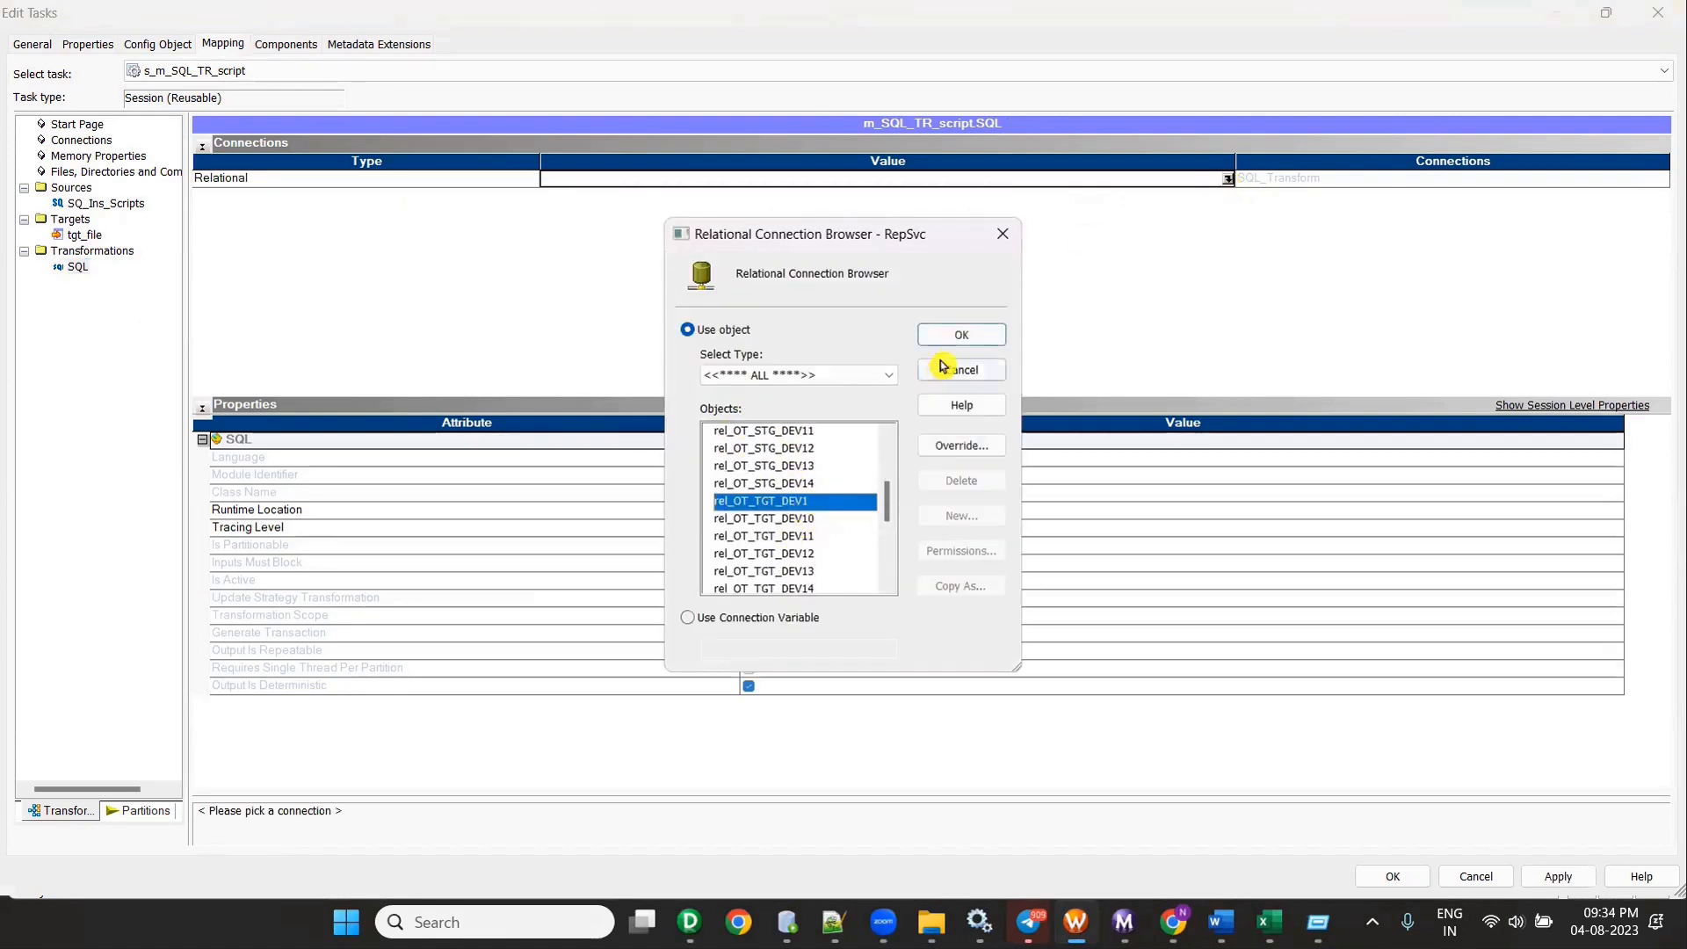
left_click(962, 334)
left_click(1393, 876)
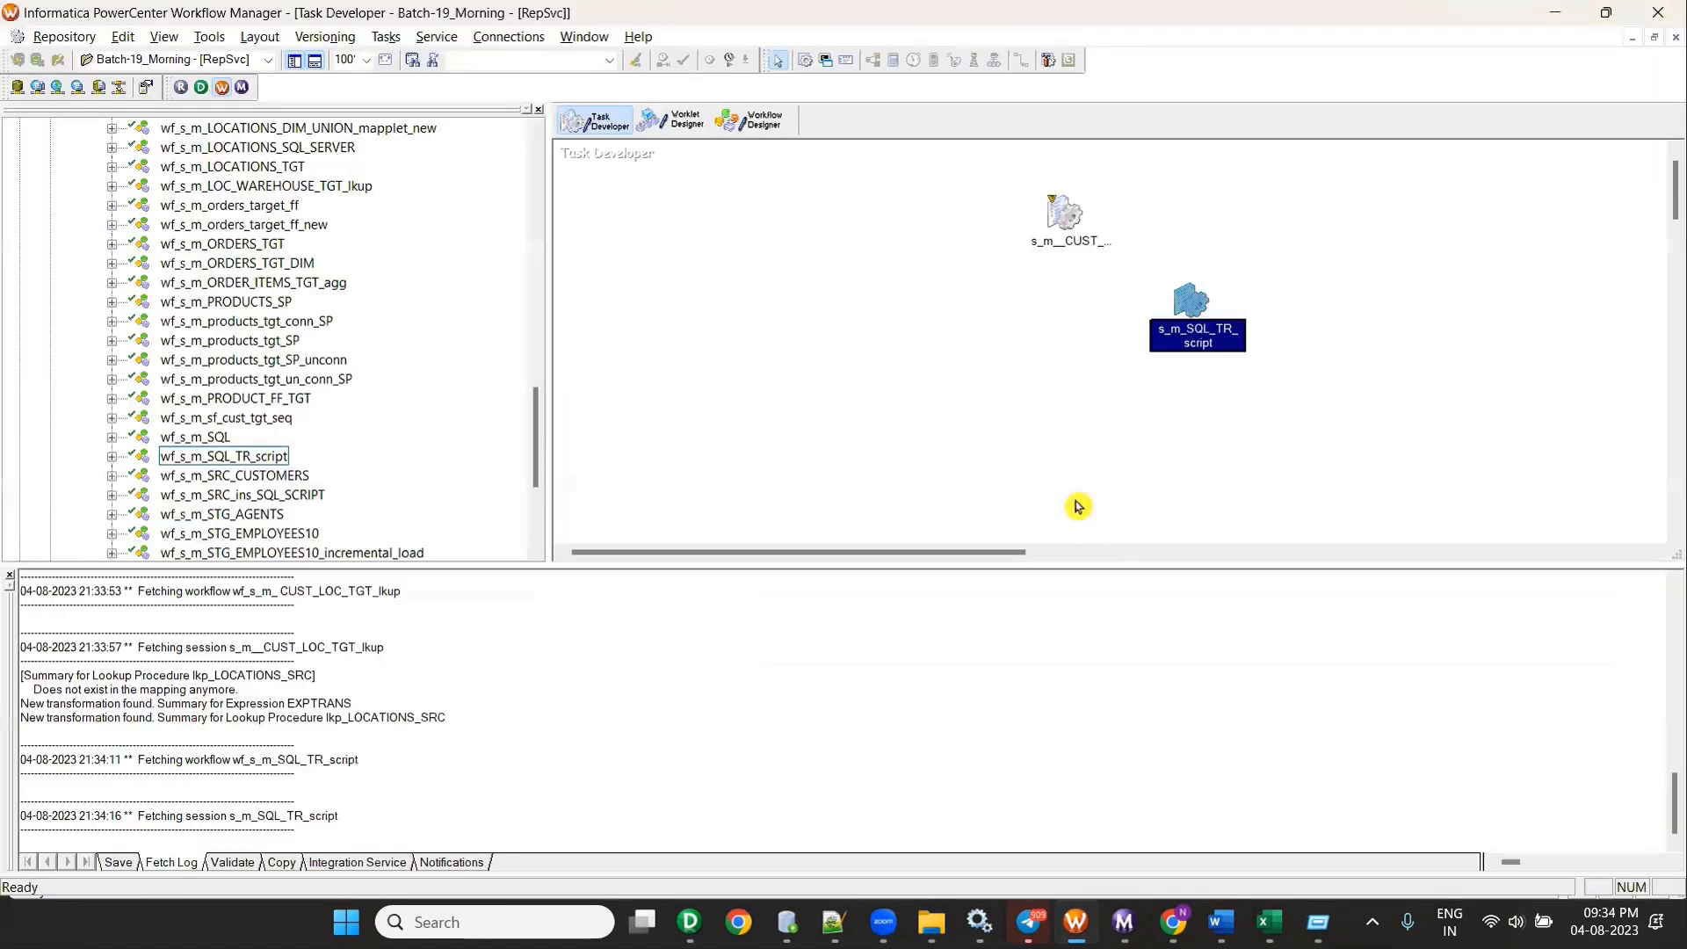
Step: Save the session changes and start the wf_s_m_SQL_TR_script workflow from the Workflow Designer
left_click(751, 121)
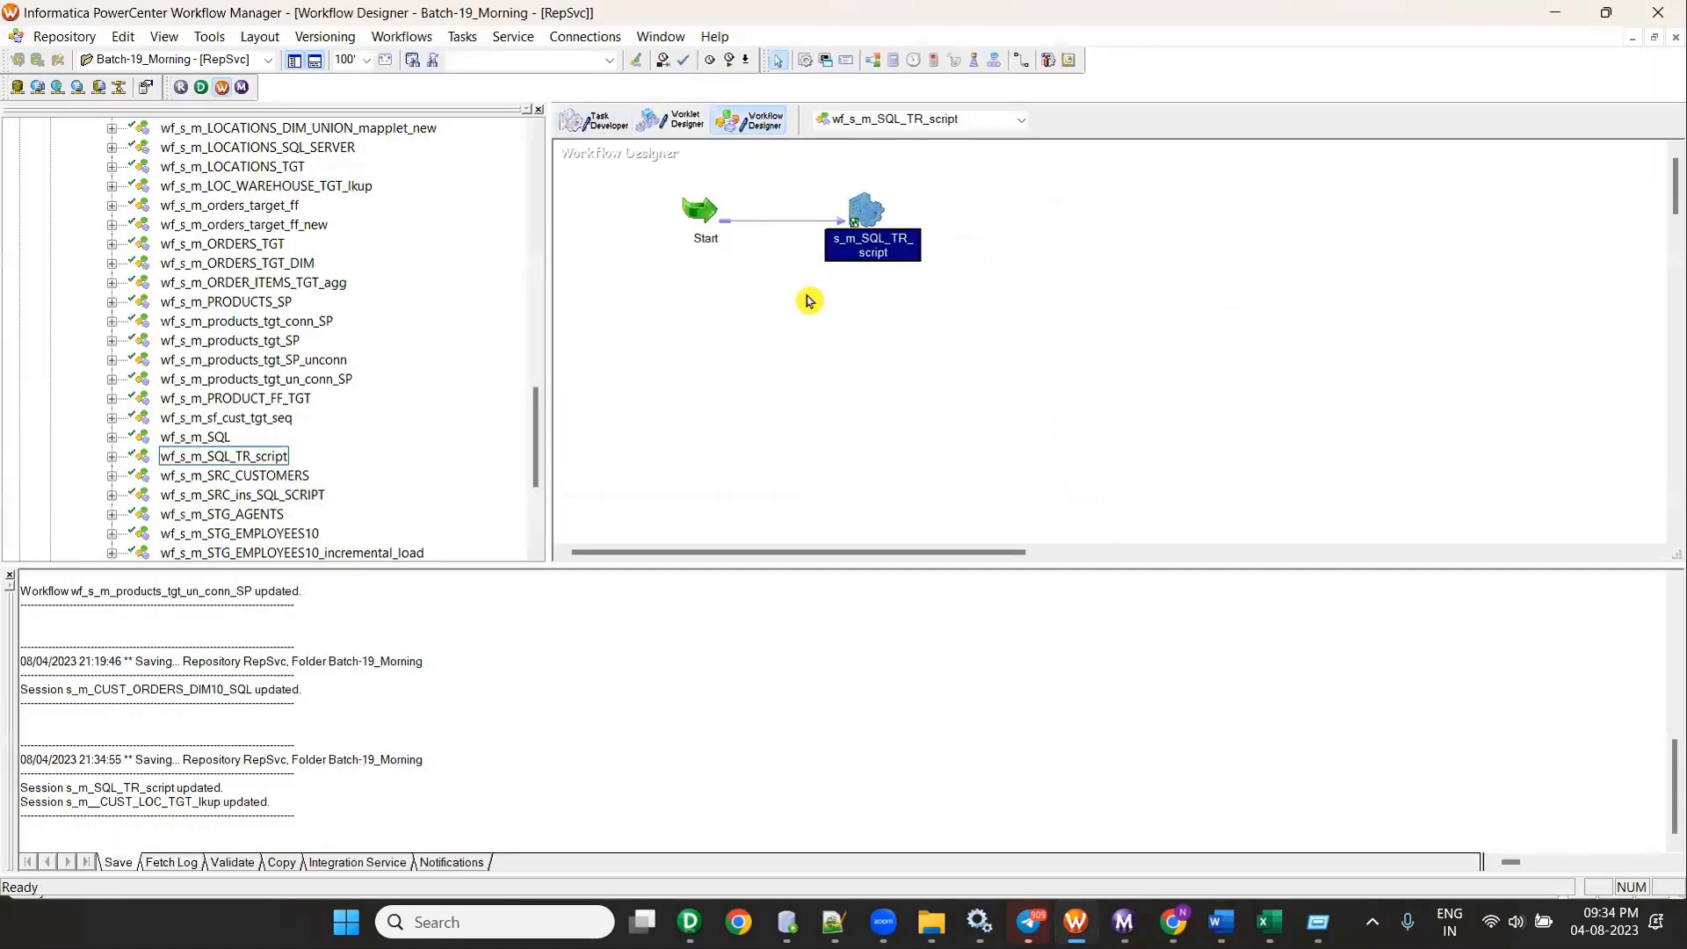
right_click(806, 298)
left_click(867, 546)
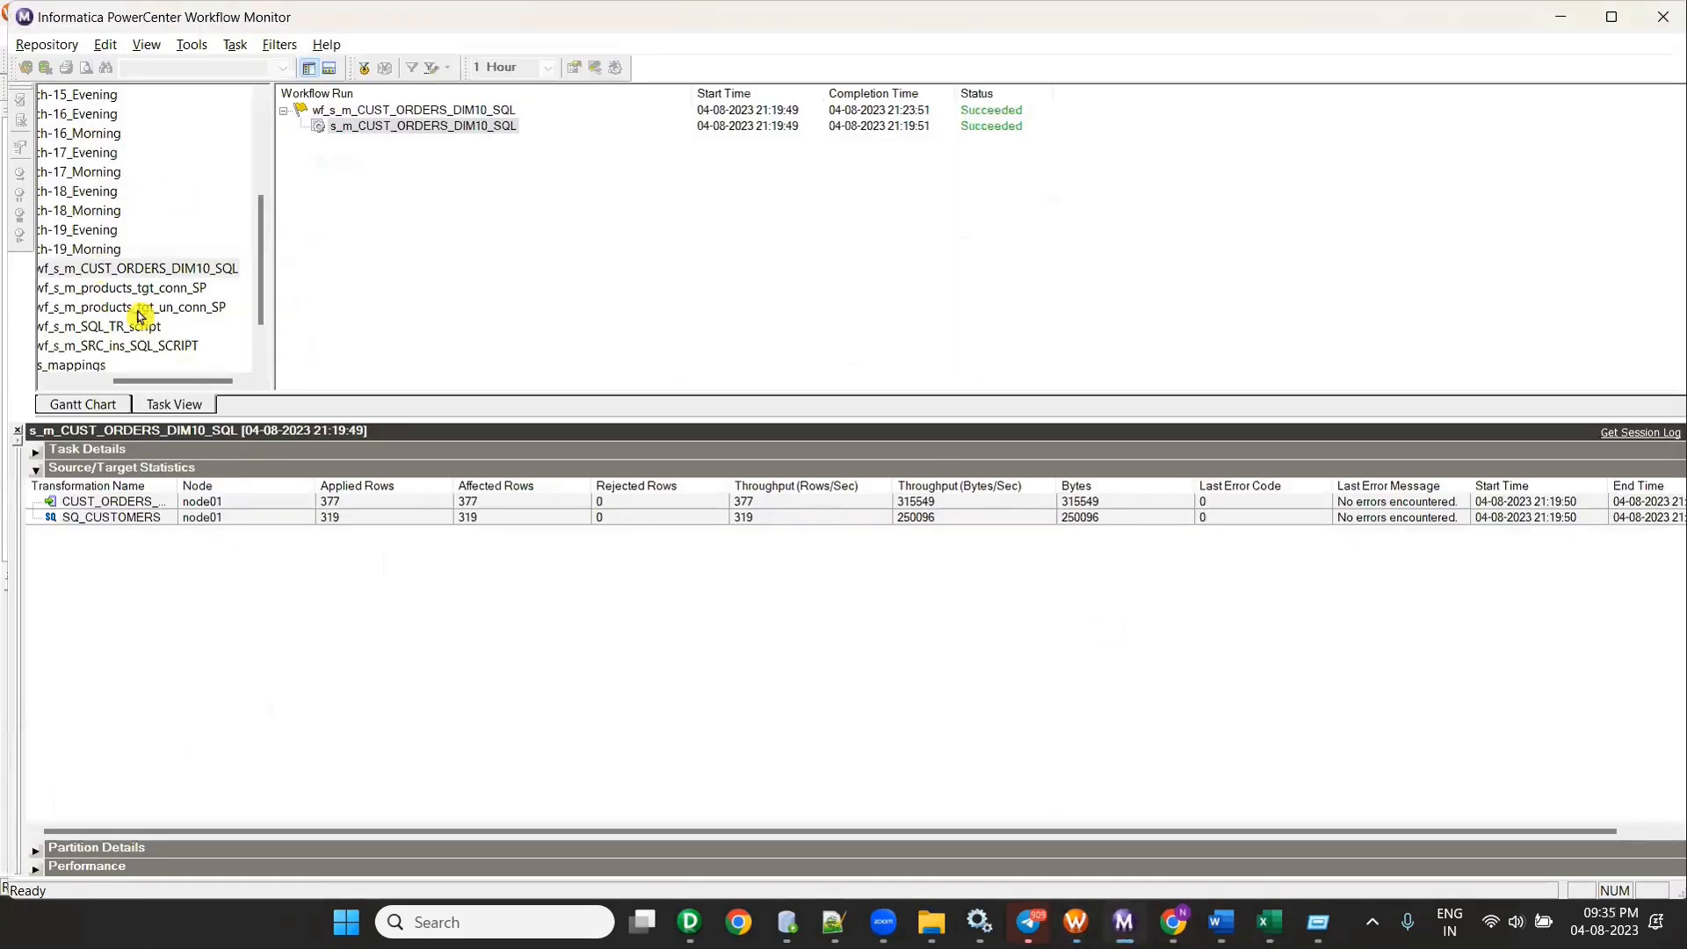
Step: In Workflow Monitor, locate the wf_s_m_SQL_TR_script run under Batch-19_Morning and display its session's run properties
left_click_drag(175, 384, 137, 384)
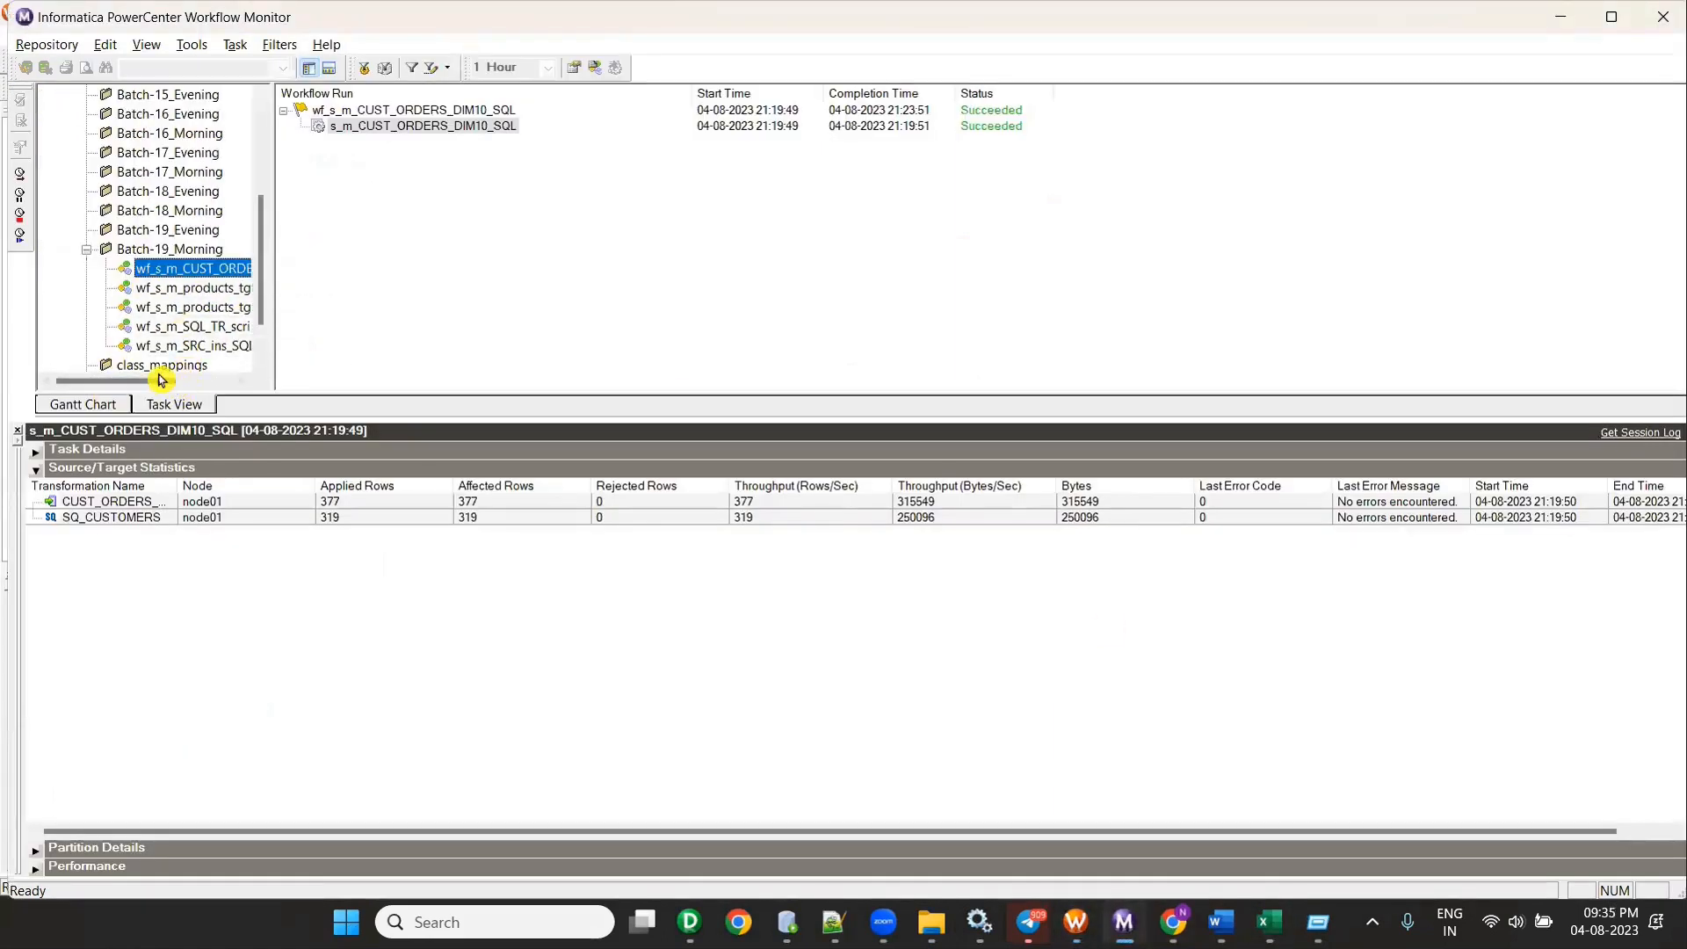
left_click(187, 327)
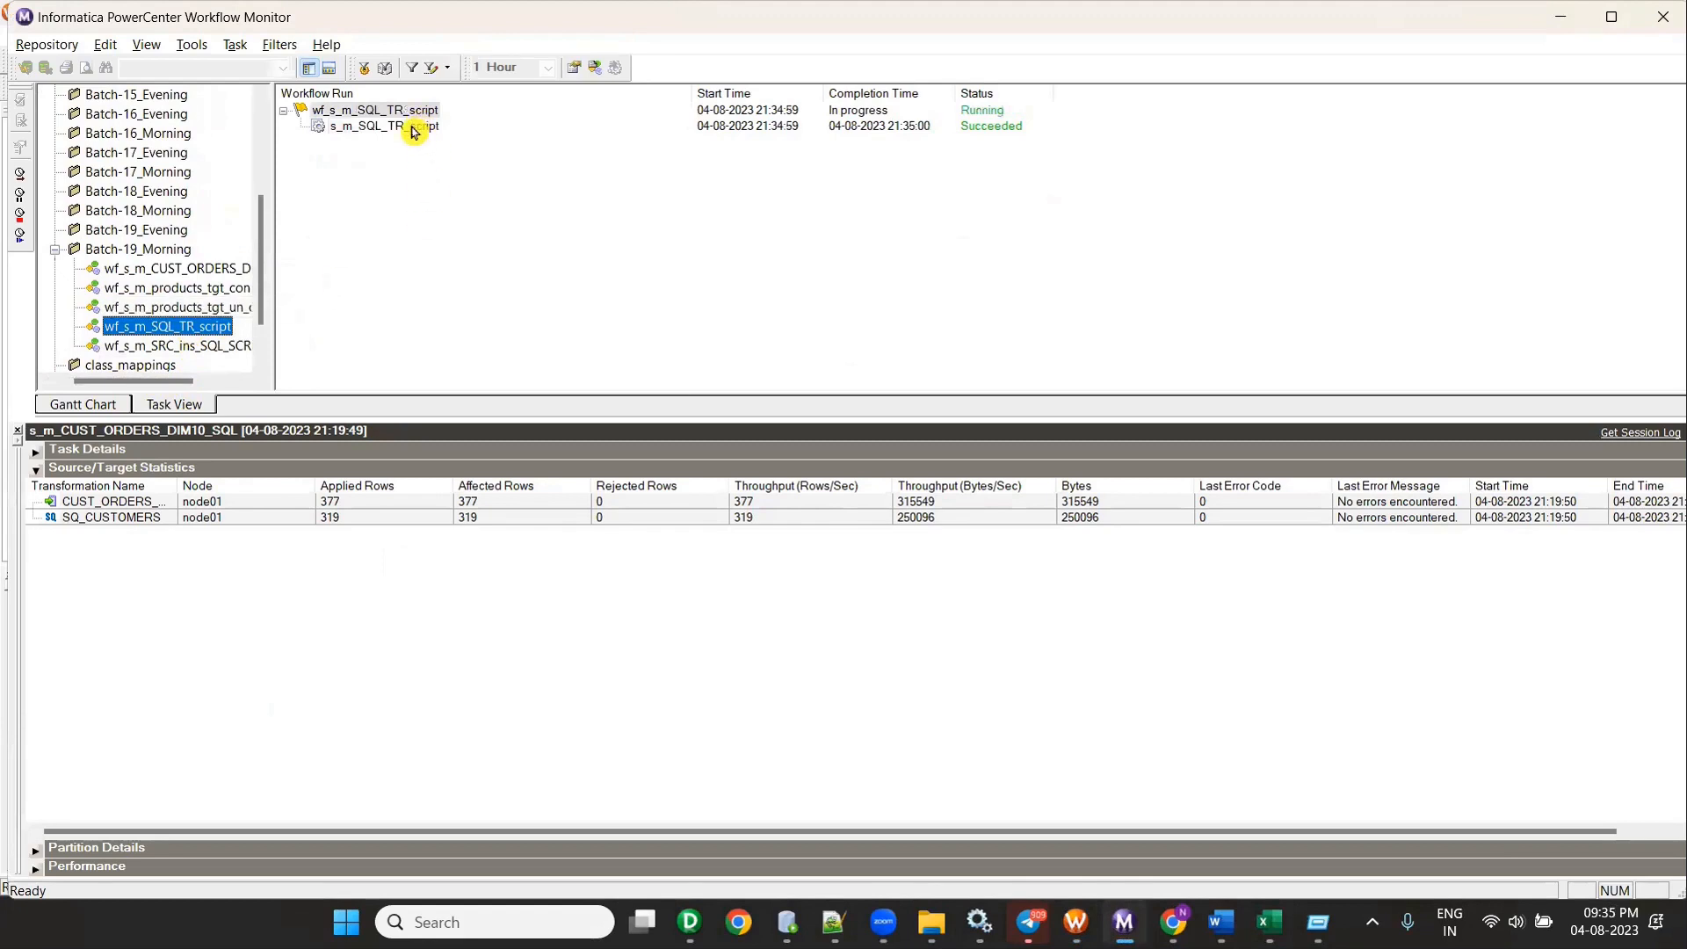
right_click(413, 128)
left_click(520, 417)
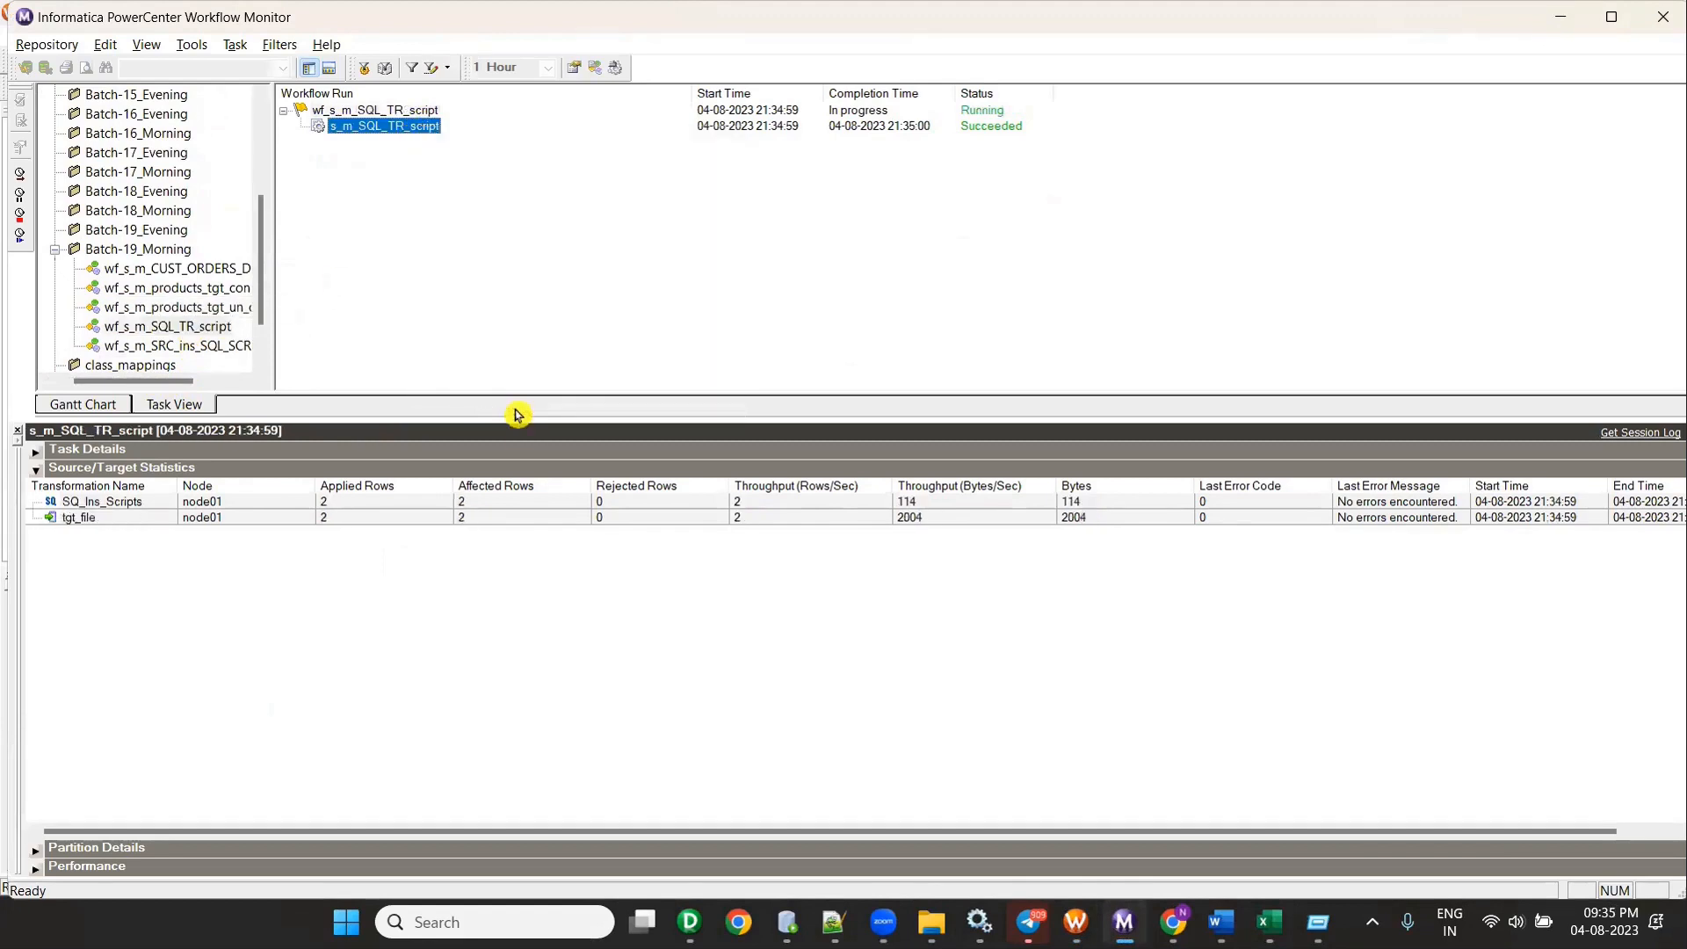
Step: Switch to SQL Developer and query all rows of tgt_ins10 on the OT_TGT_DEV1 connection
left_click(788, 922)
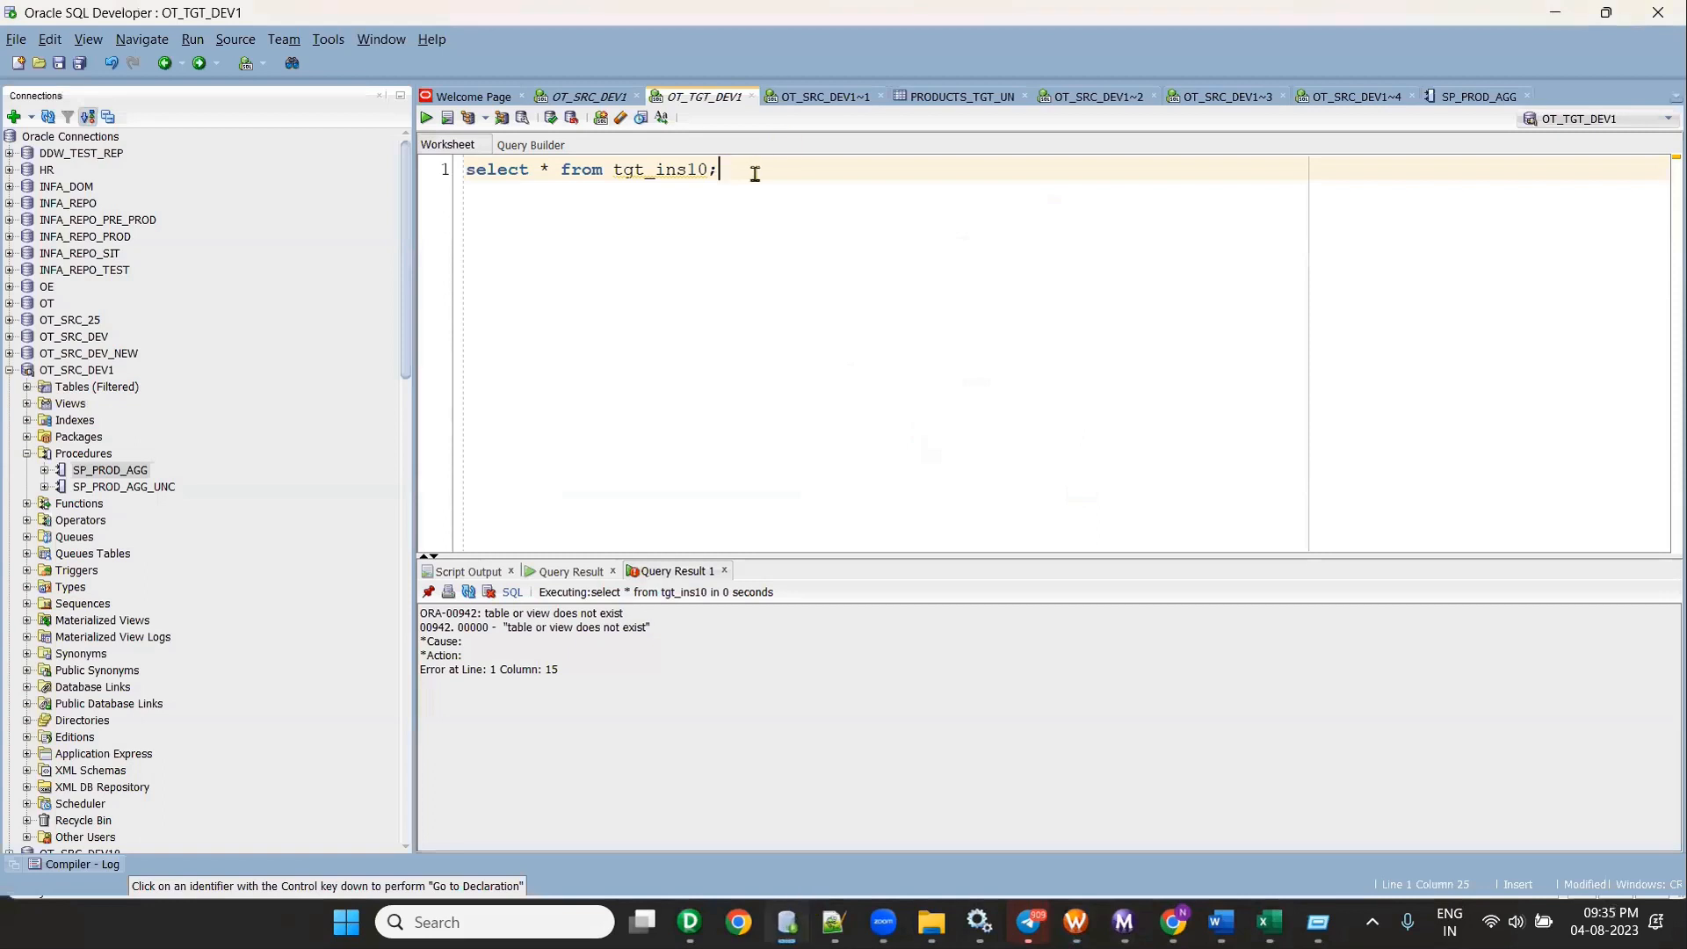
left_click(426, 120)
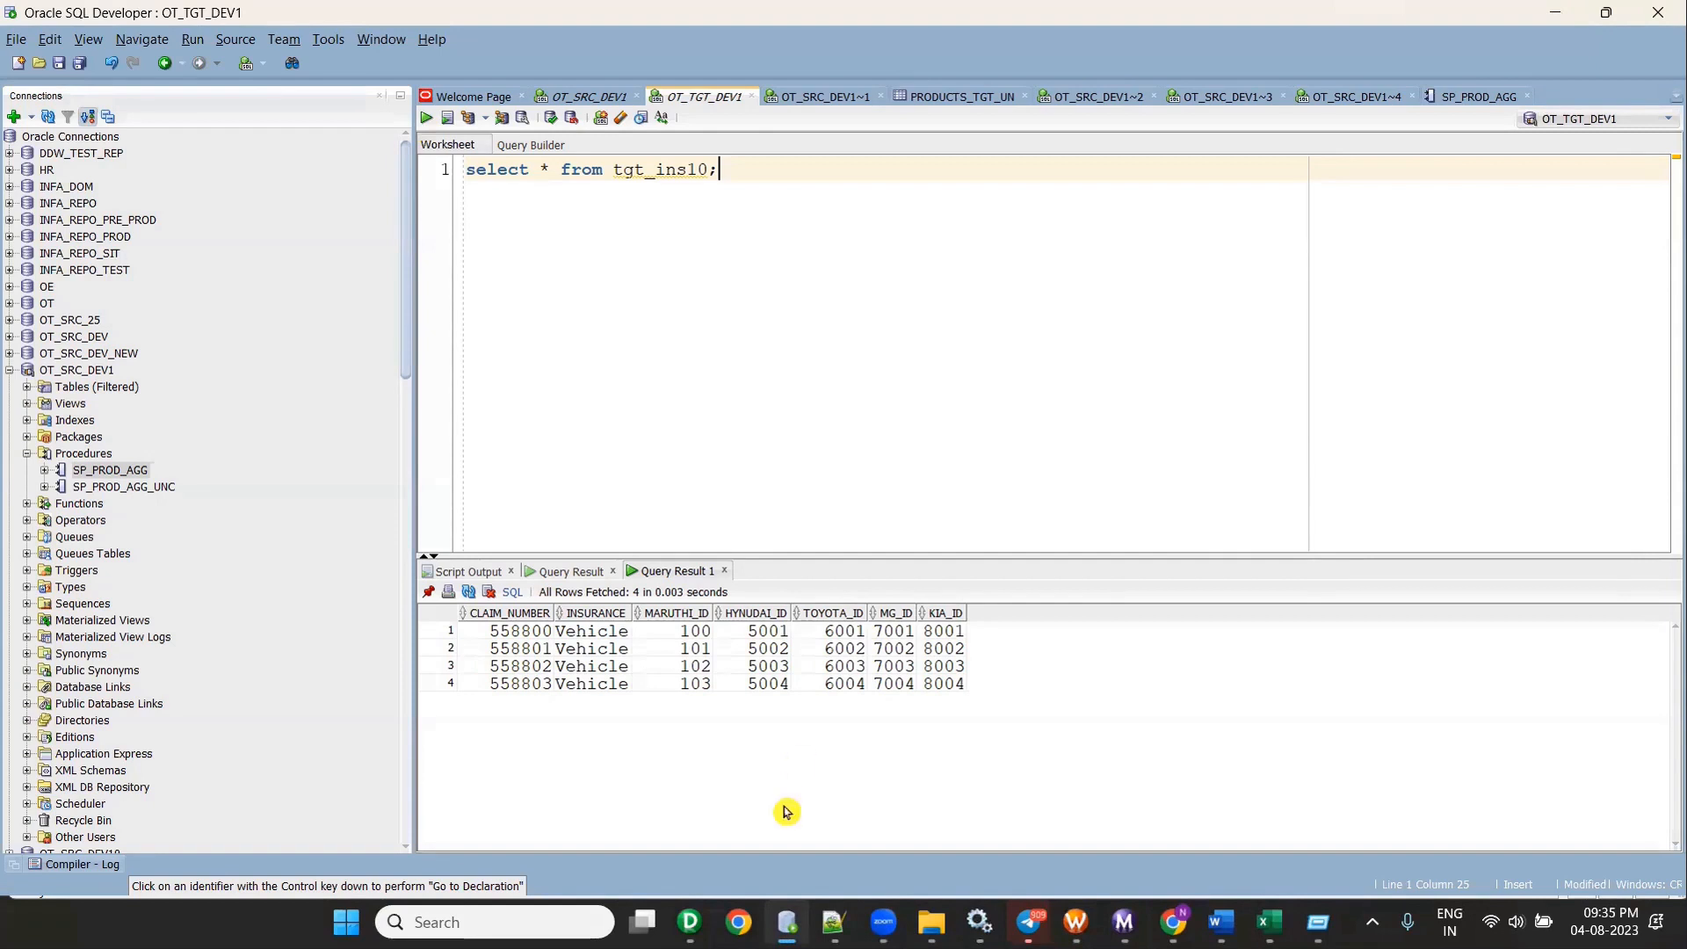
Step: Switch to PowerCenter Designer and arrange all objects of the m_SQL_TR_script mapping as icons
mouse_move(690, 922)
left_click(619, 764)
right_click(627, 284)
left_click(694, 424)
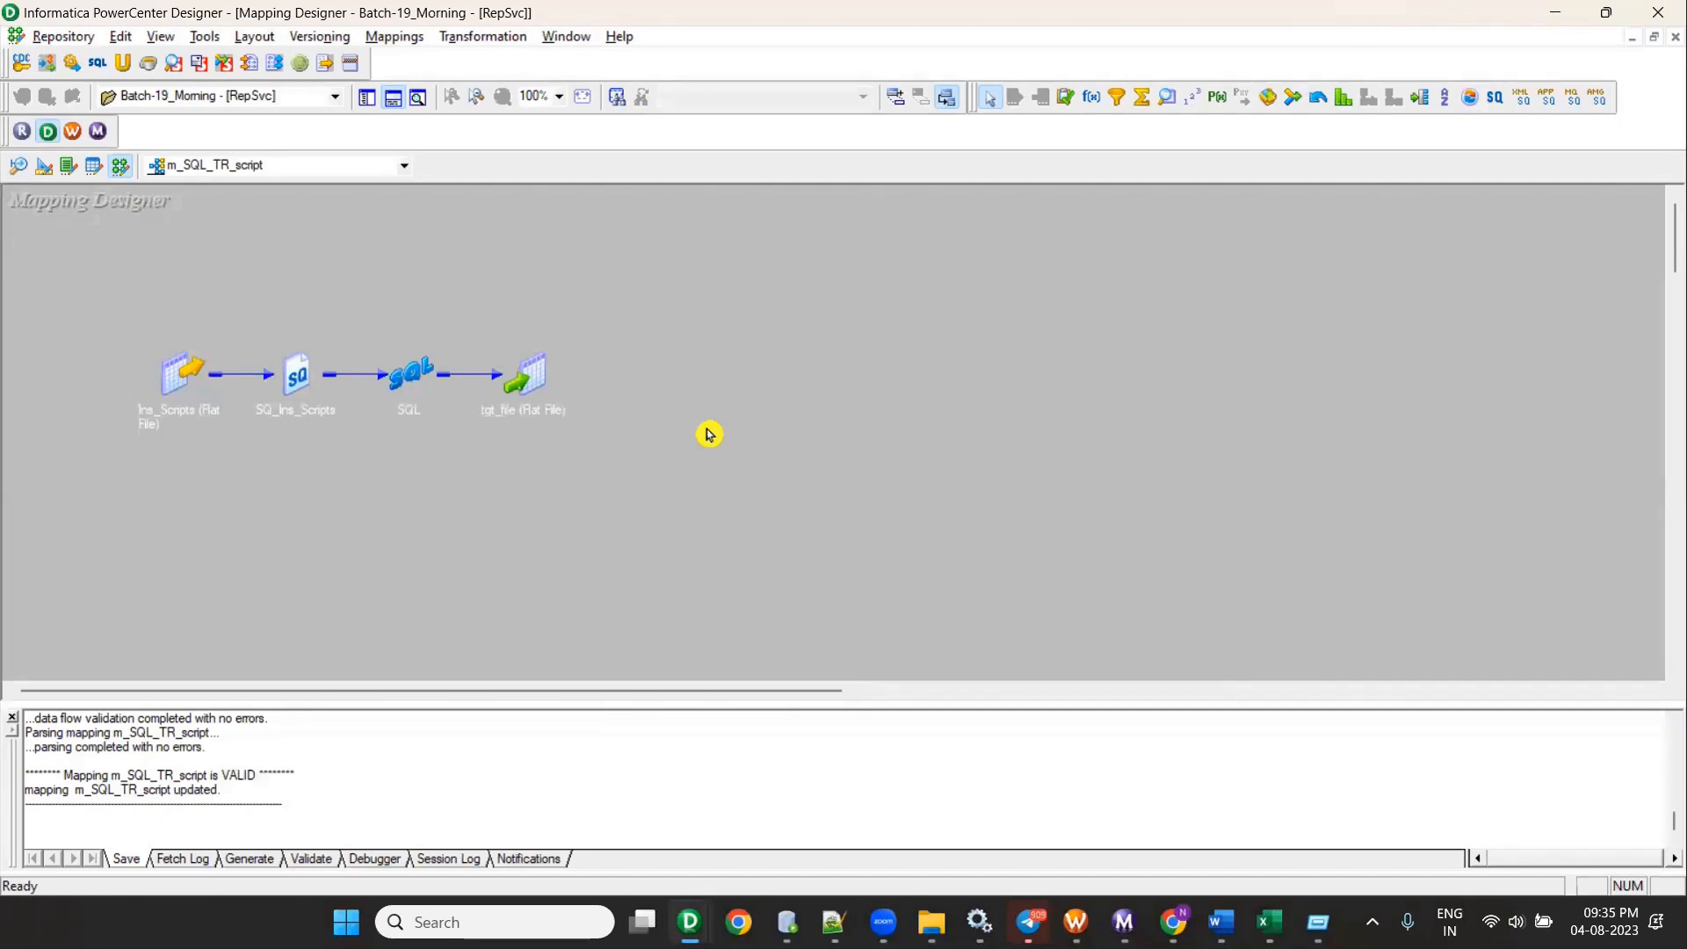
Step: Open the ins10_DDL script from the Script Mode folder, review its CREATE TABLE statement and close it
mouse_move(931, 922)
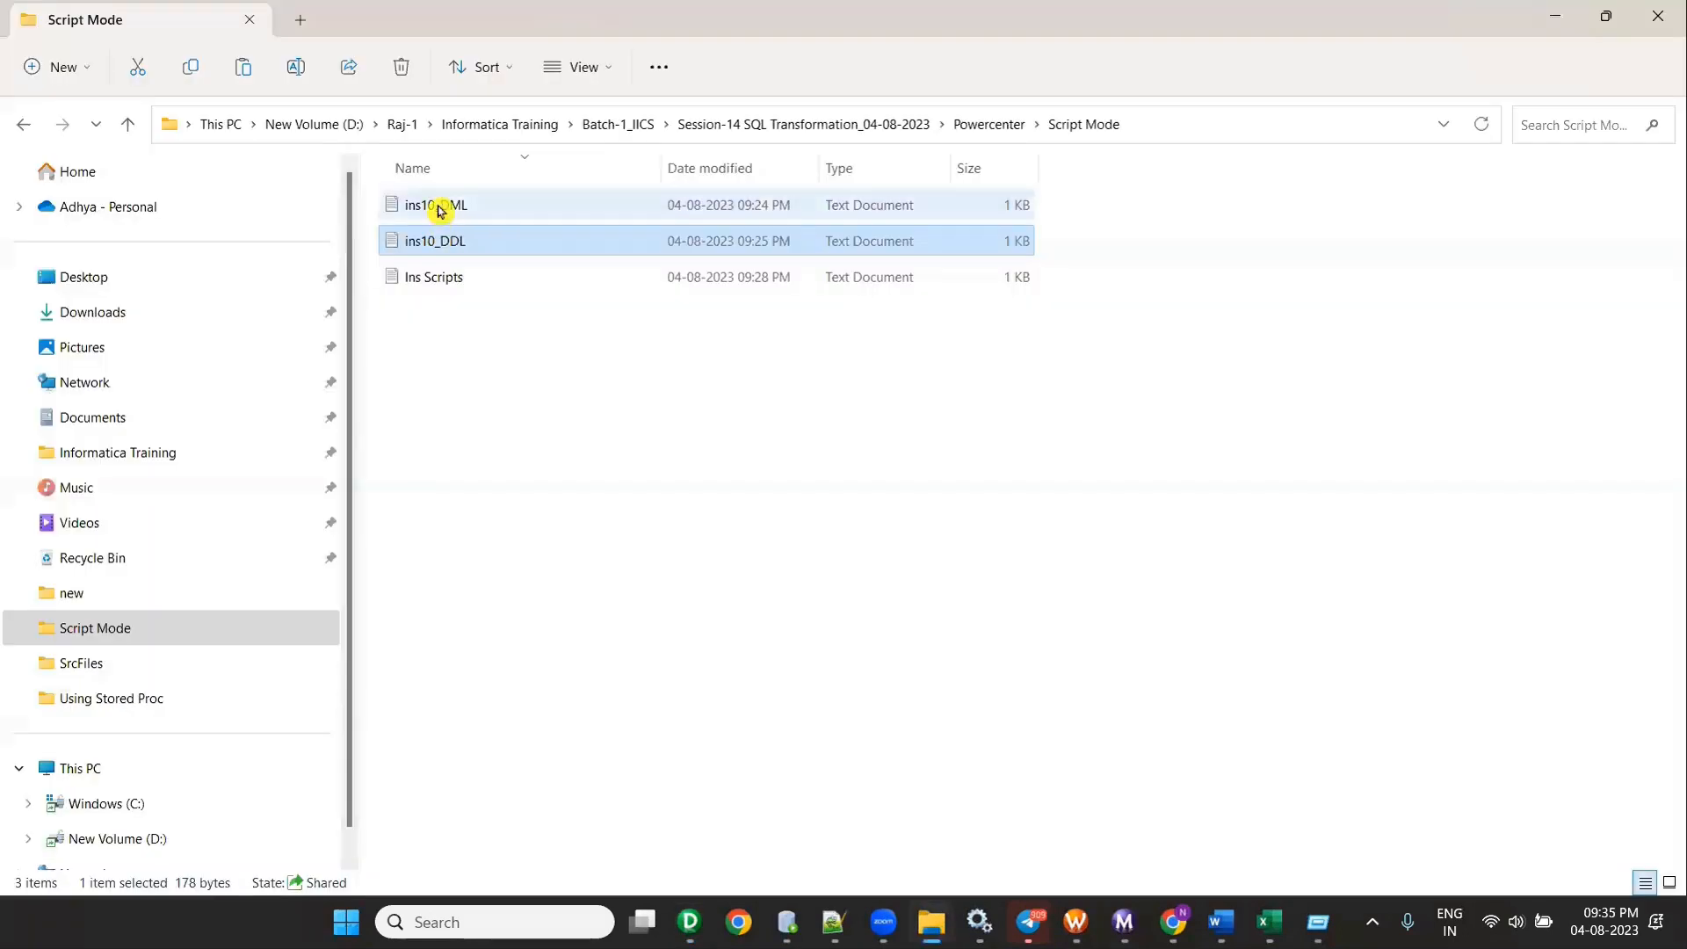
double_click(447, 248)
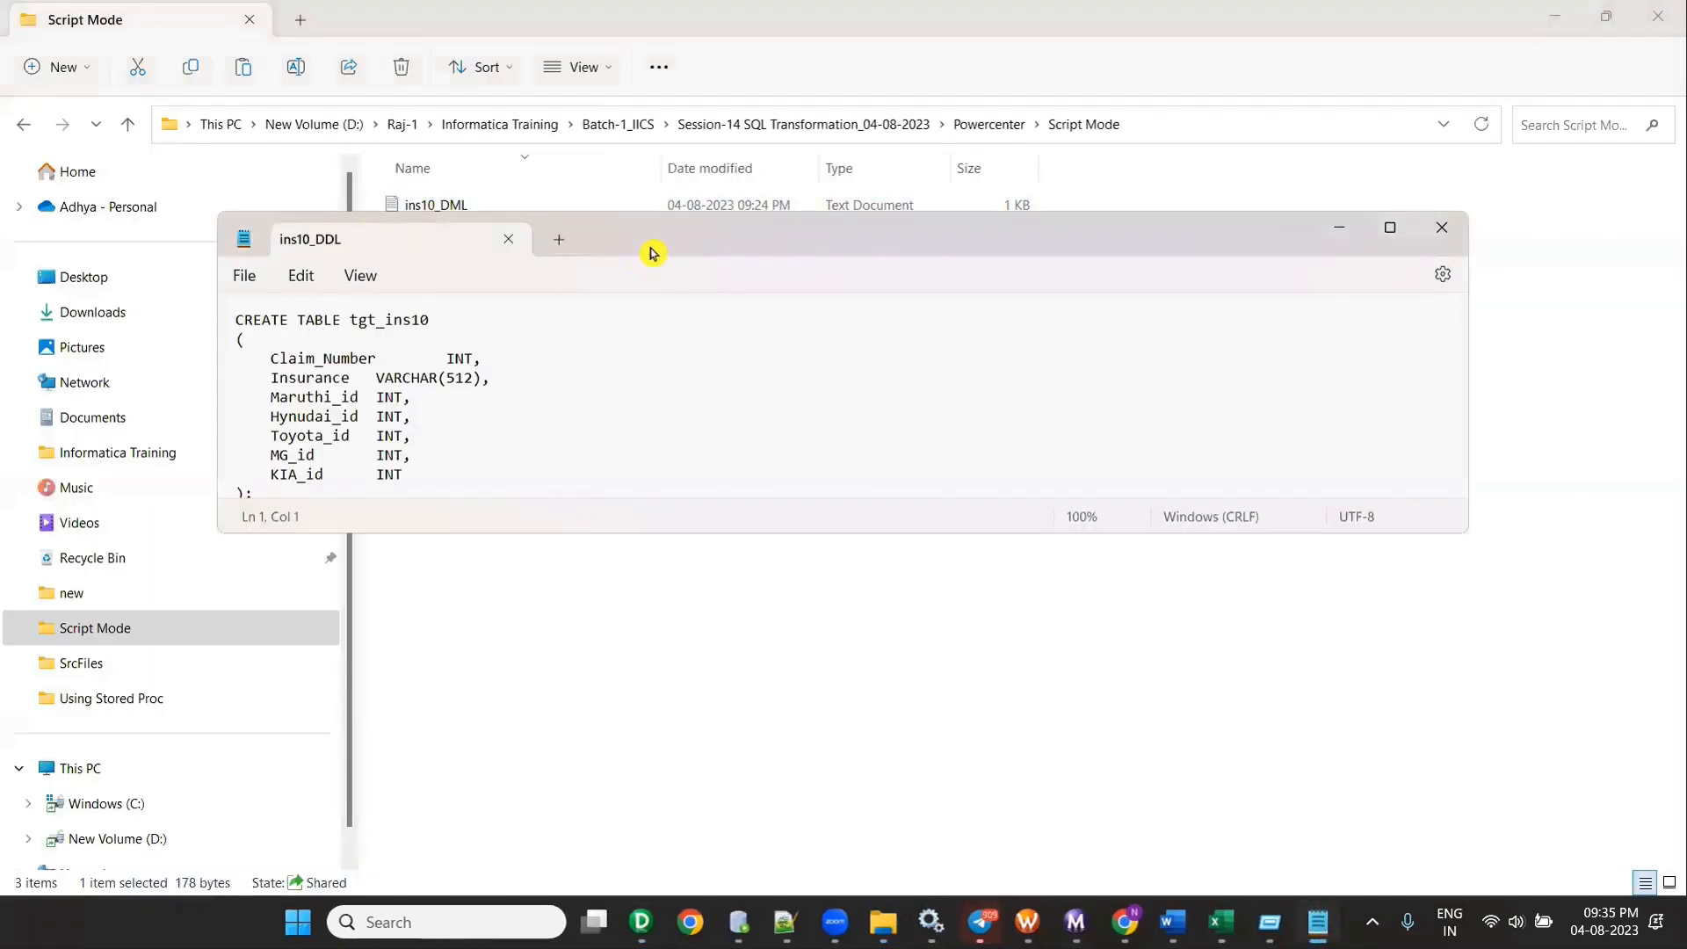
double_click(648, 252)
left_click(73, 278)
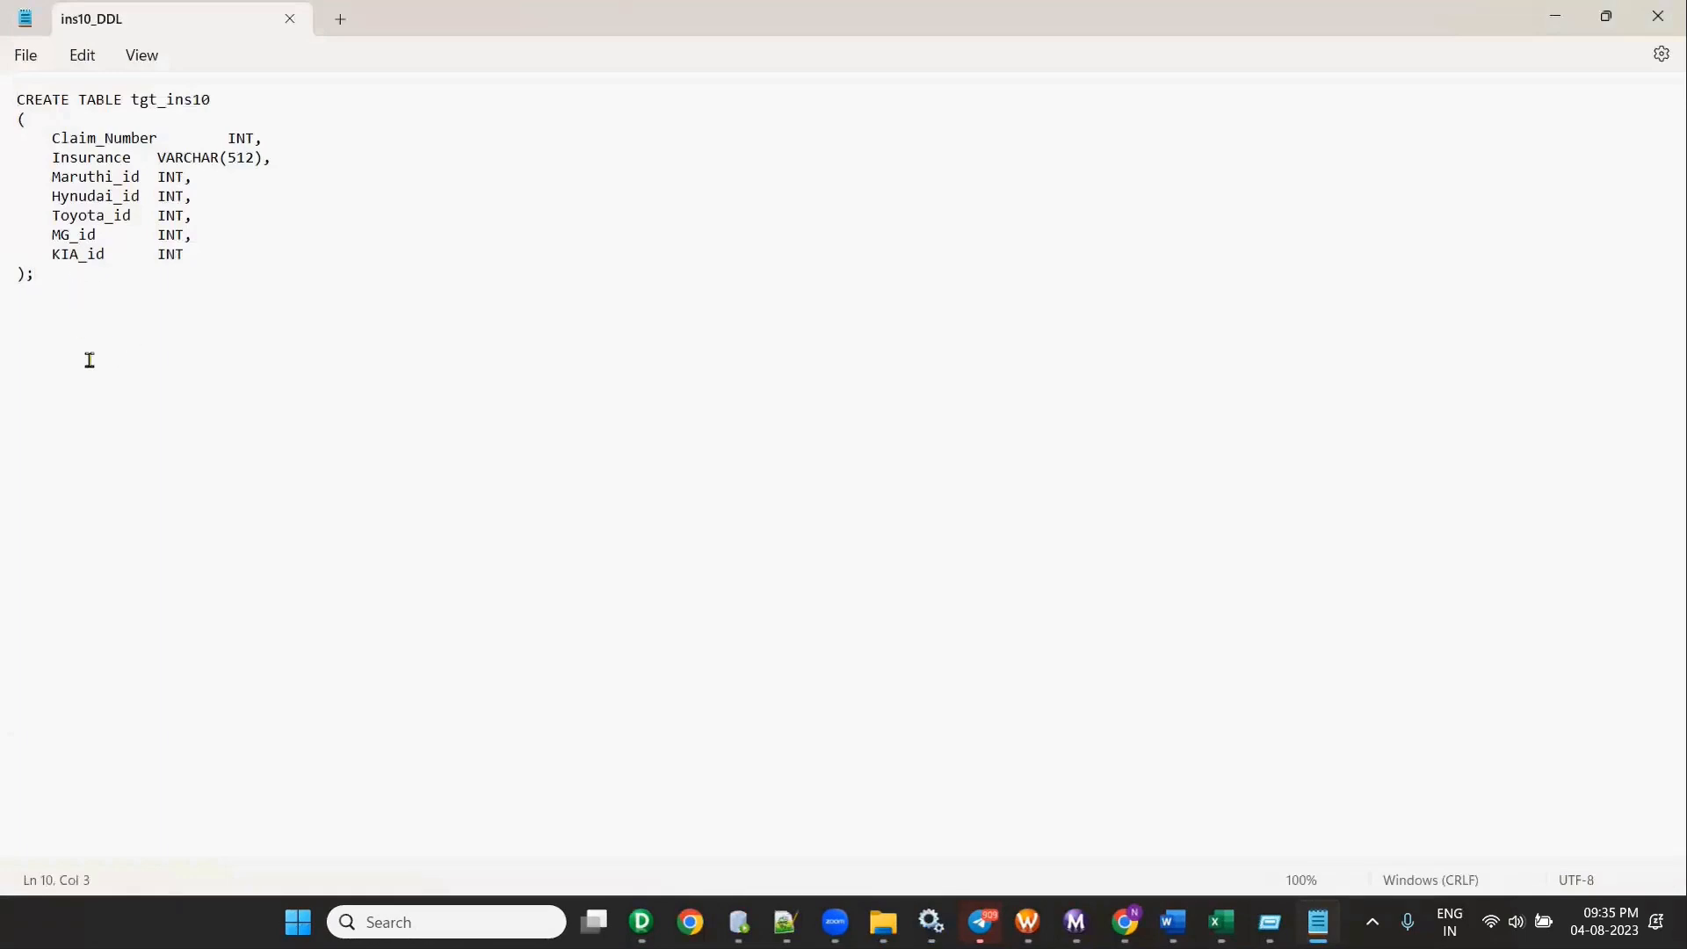
left_click(1661, 27)
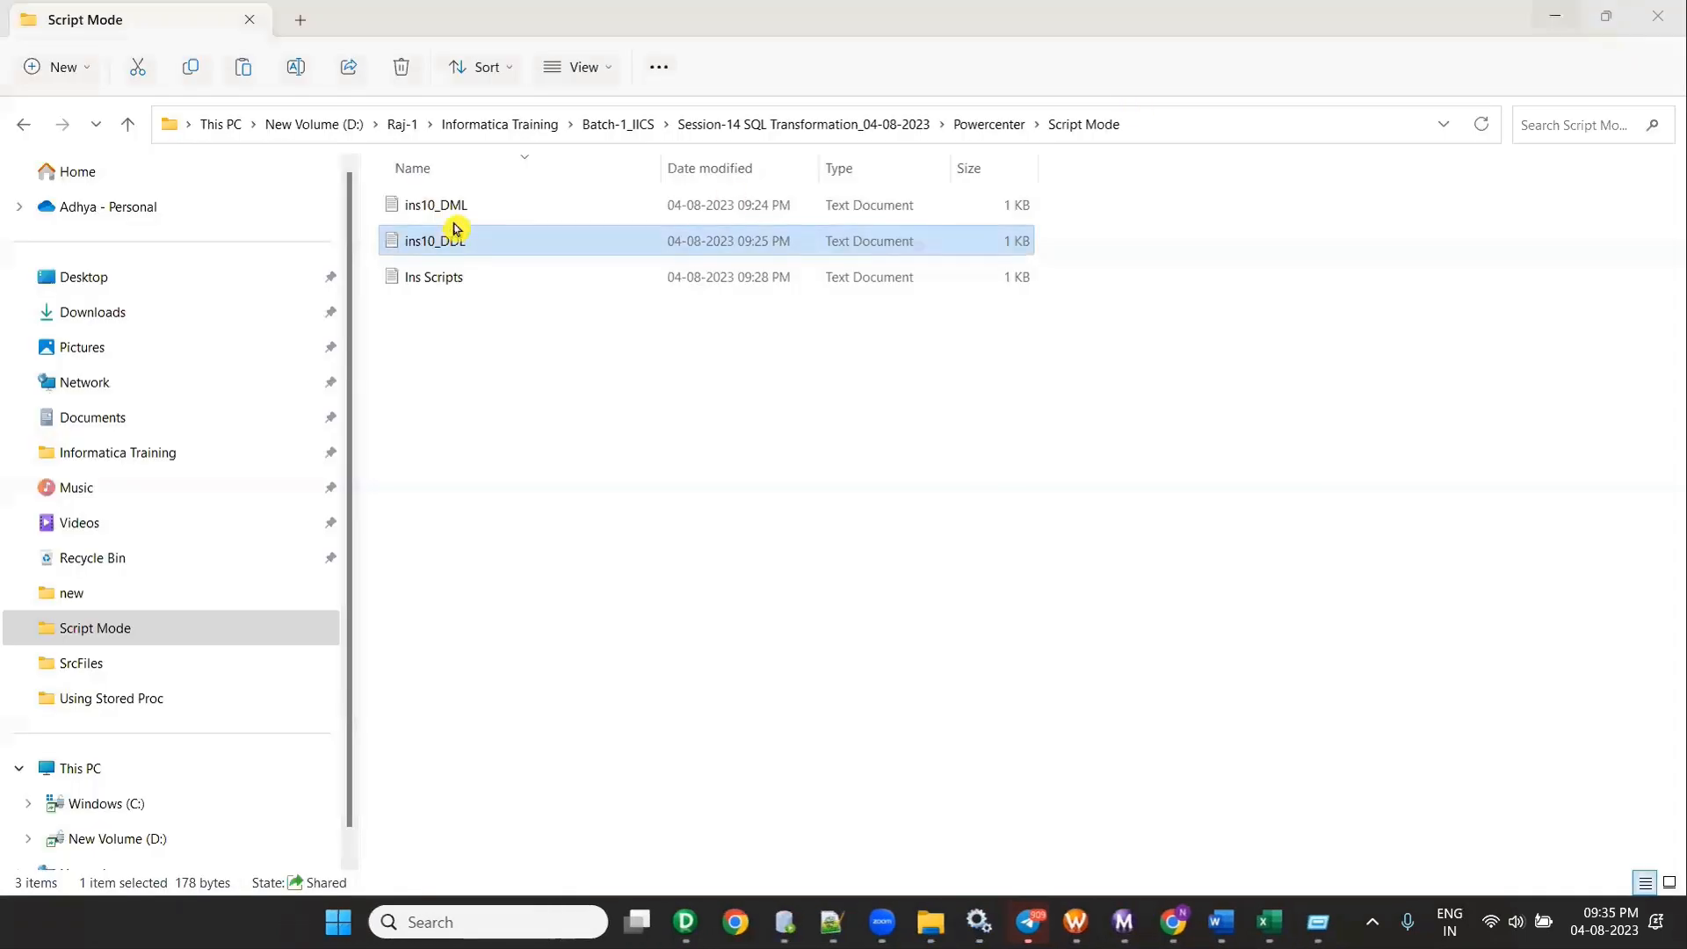
Step: Open the Ins Scripts file in the Script Mode folder to examine its list of script paths
left_click(431, 277)
double_click(431, 277)
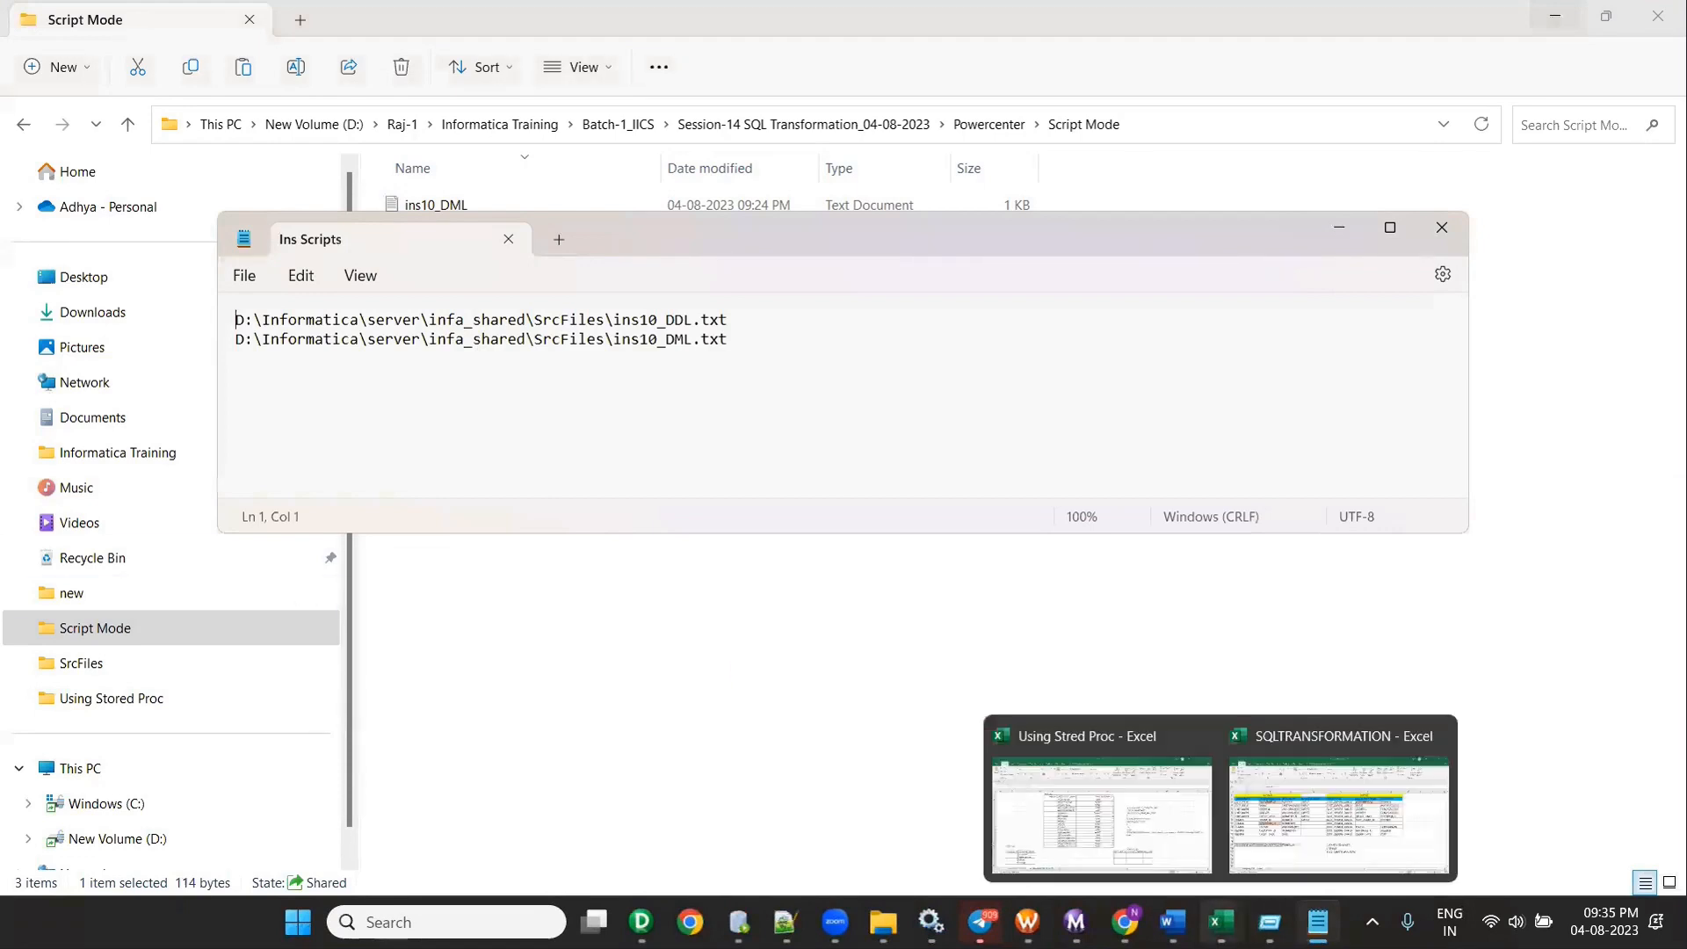
mouse_move(980, 922)
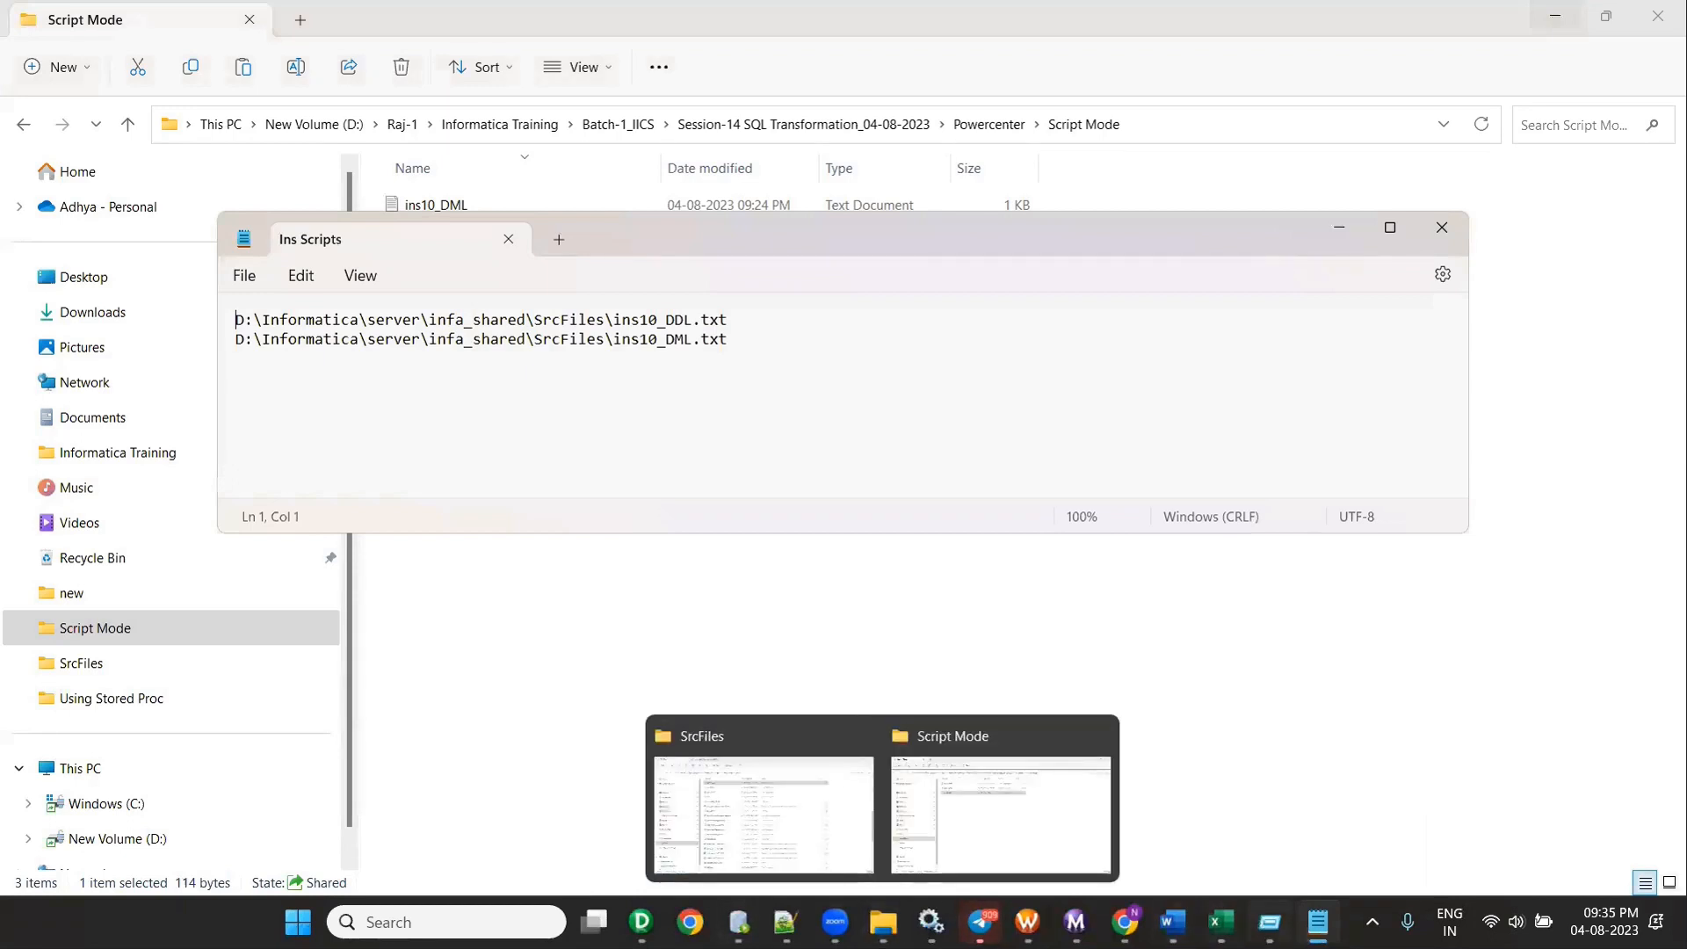
mouse_move(1173, 922)
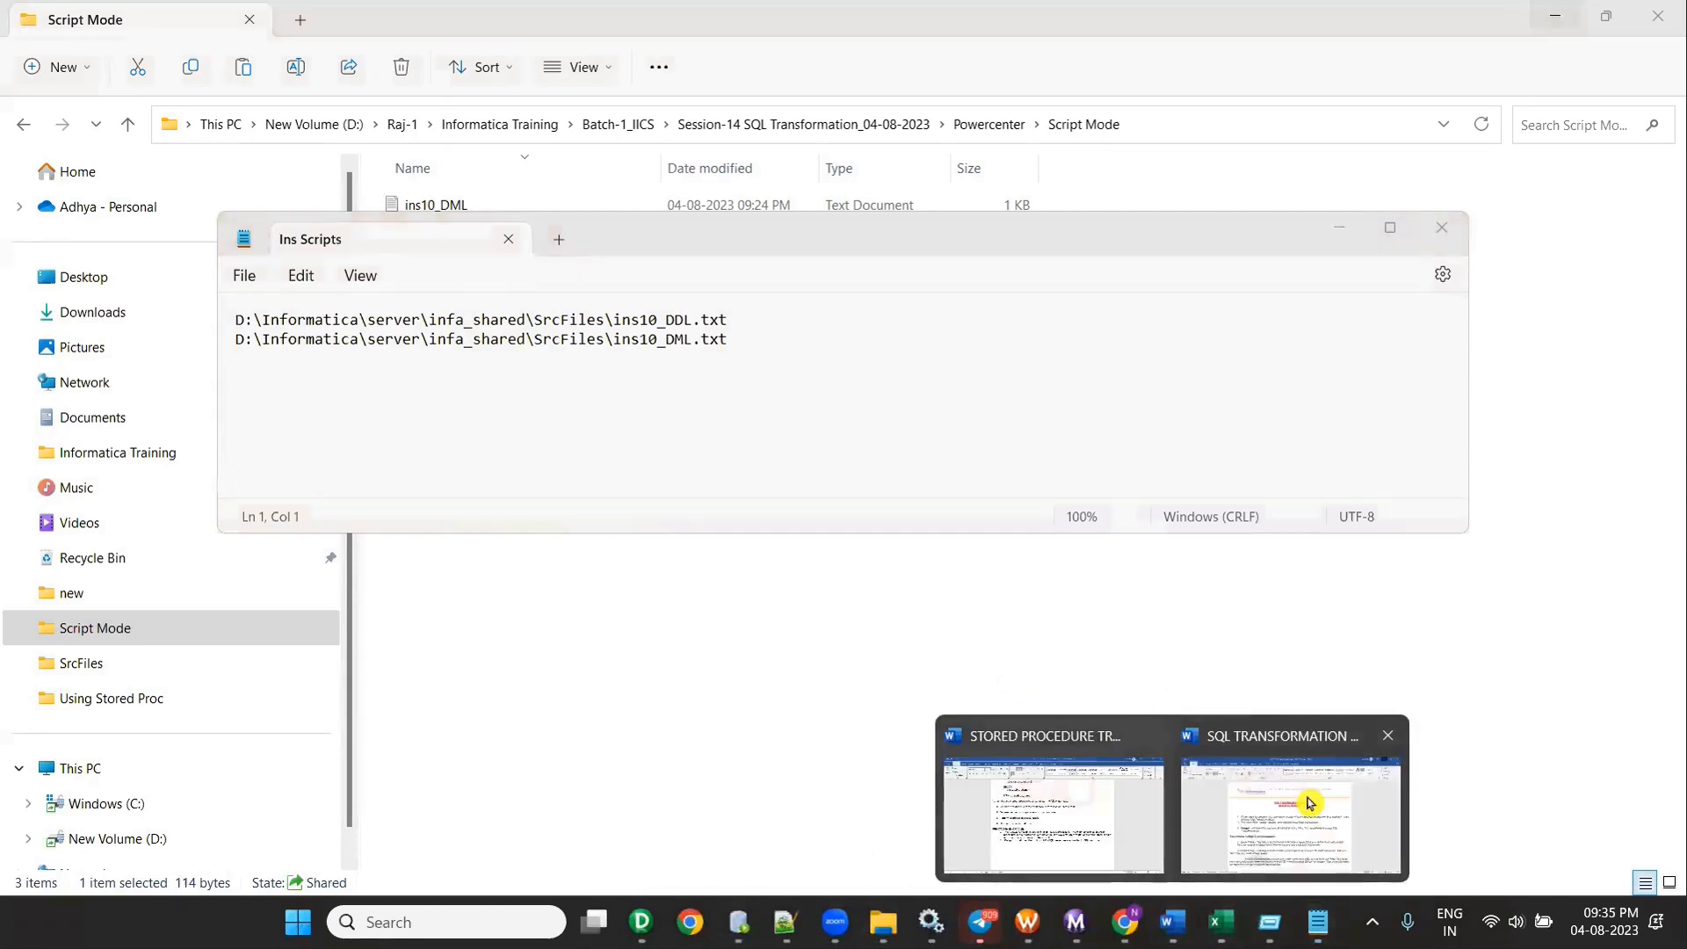